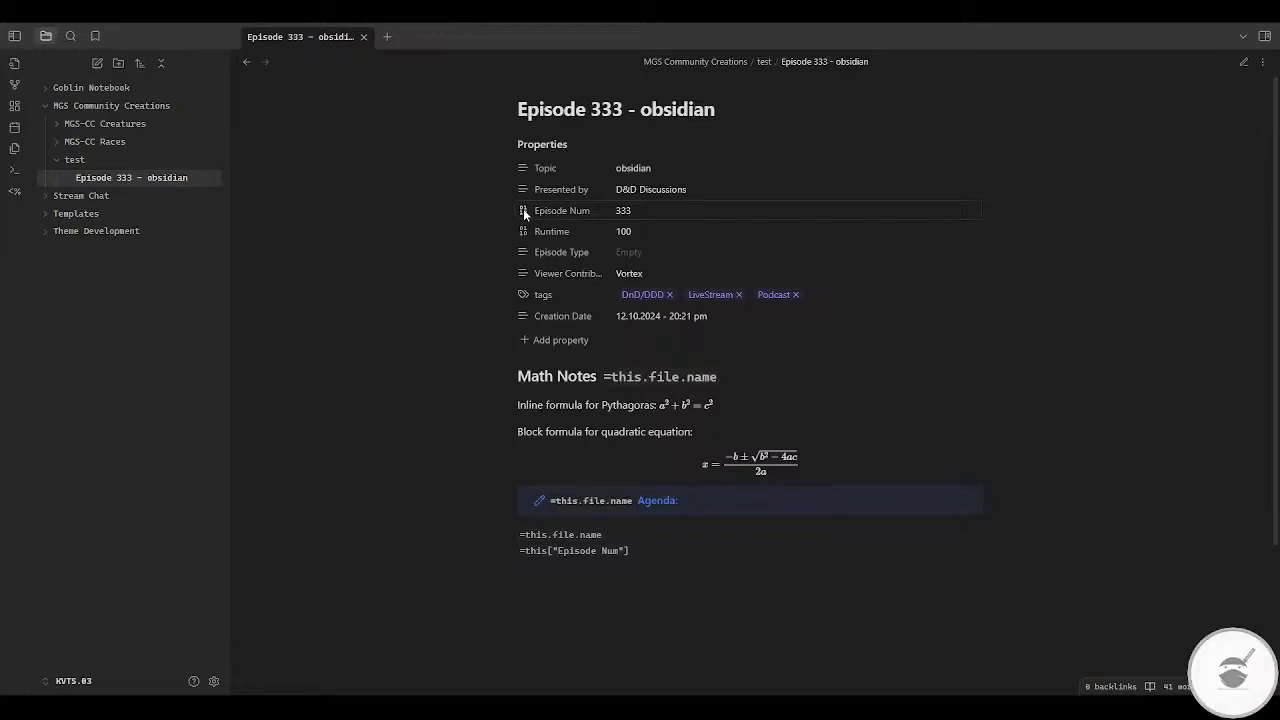
Step: View the available property types for the Episode Num property without changing its type
left_click(524, 214)
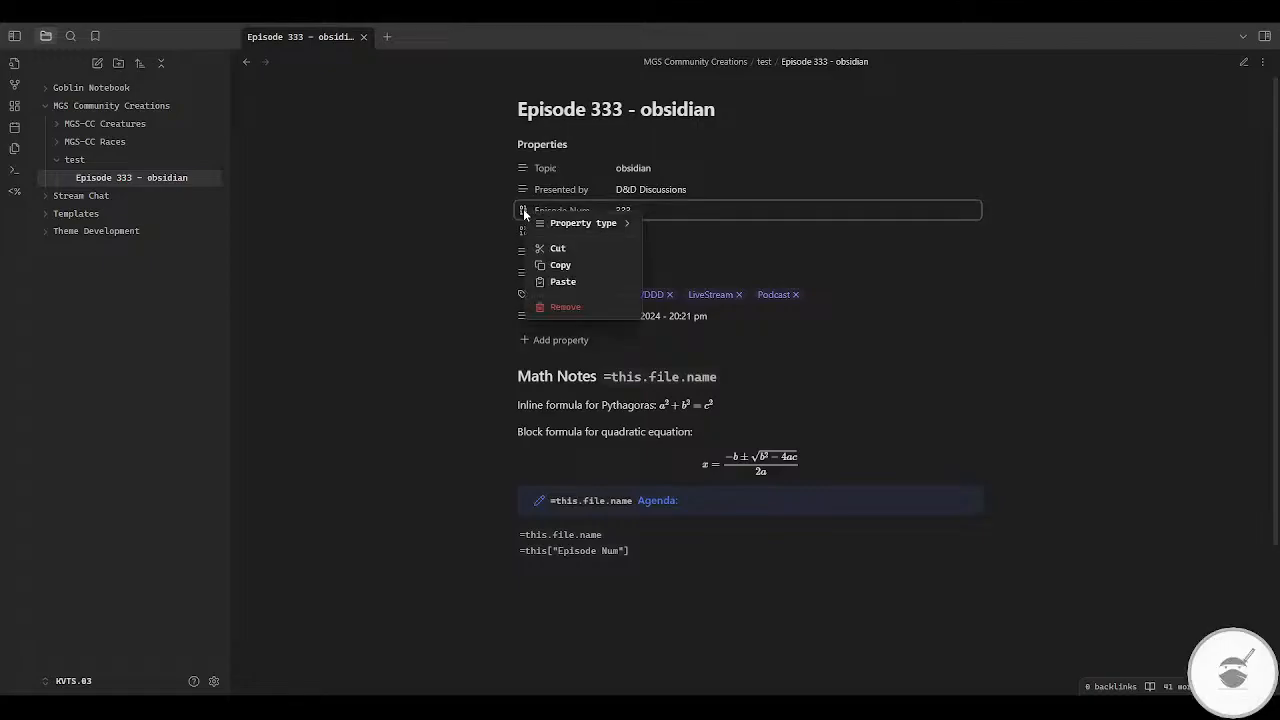
mouse_move(580, 226)
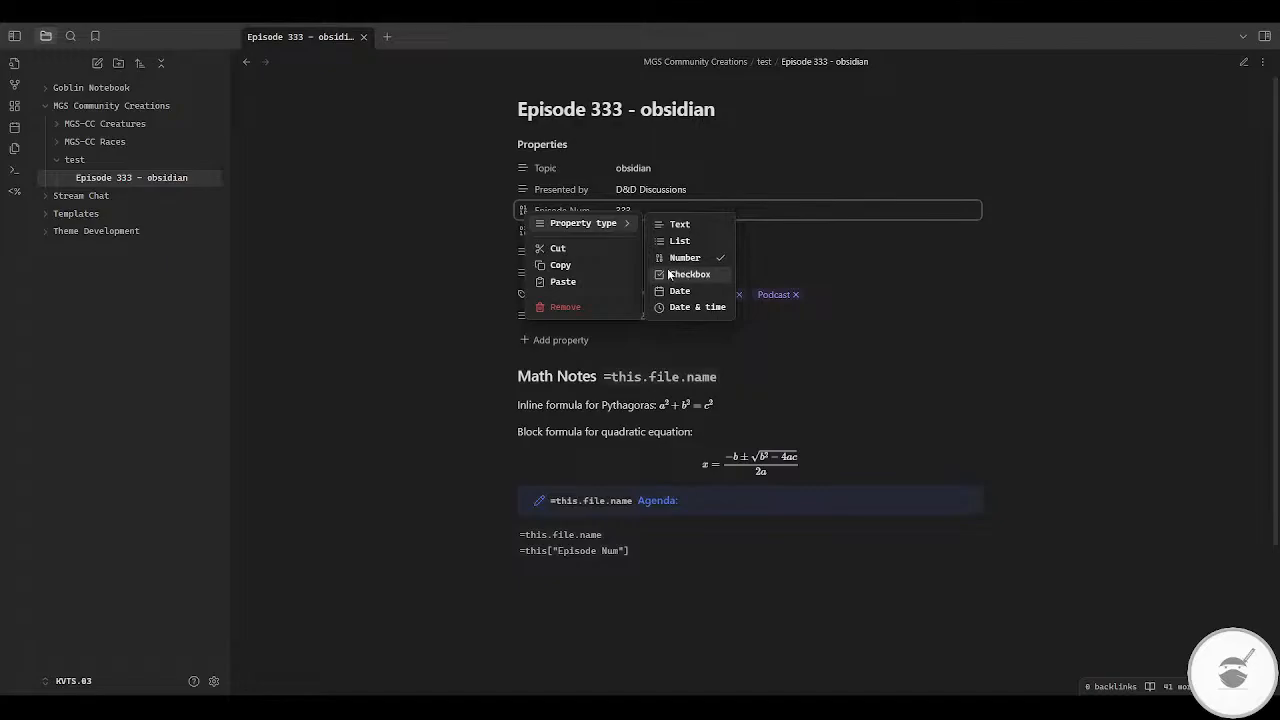
left_click(425, 267)
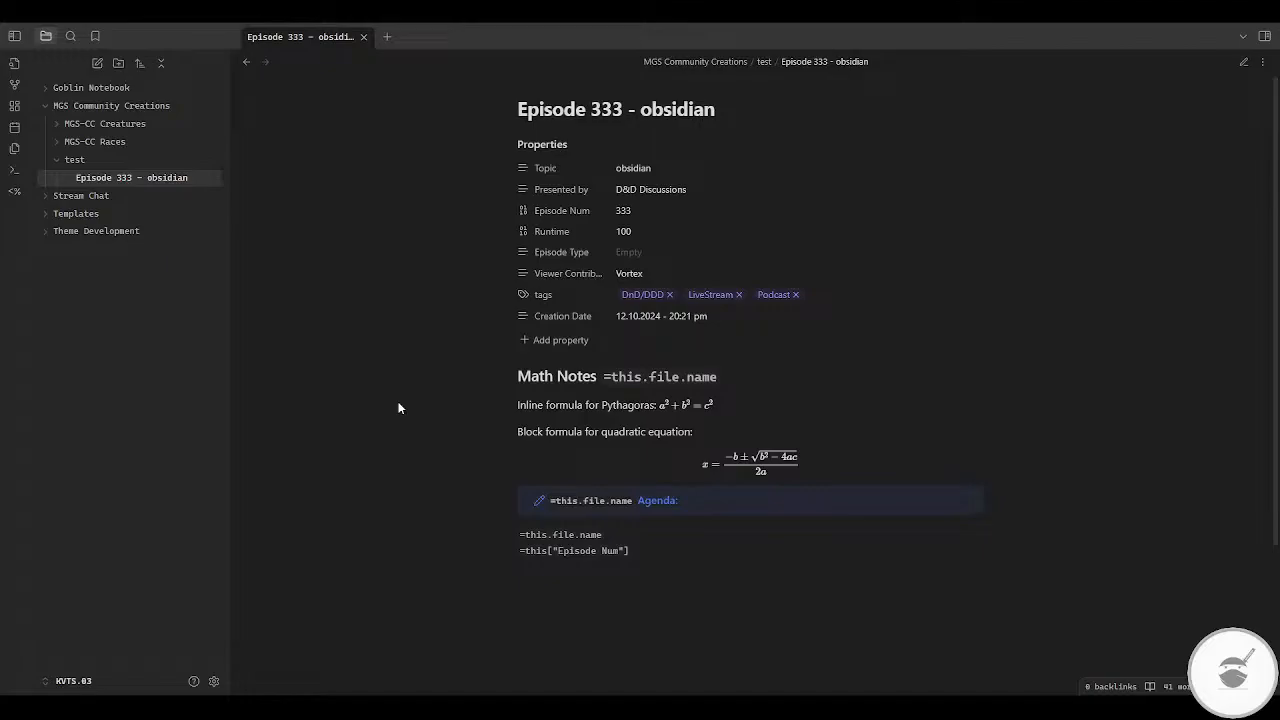
Step: Find the Dataview community plugin by searching for "data" and install it
left_click(214, 681)
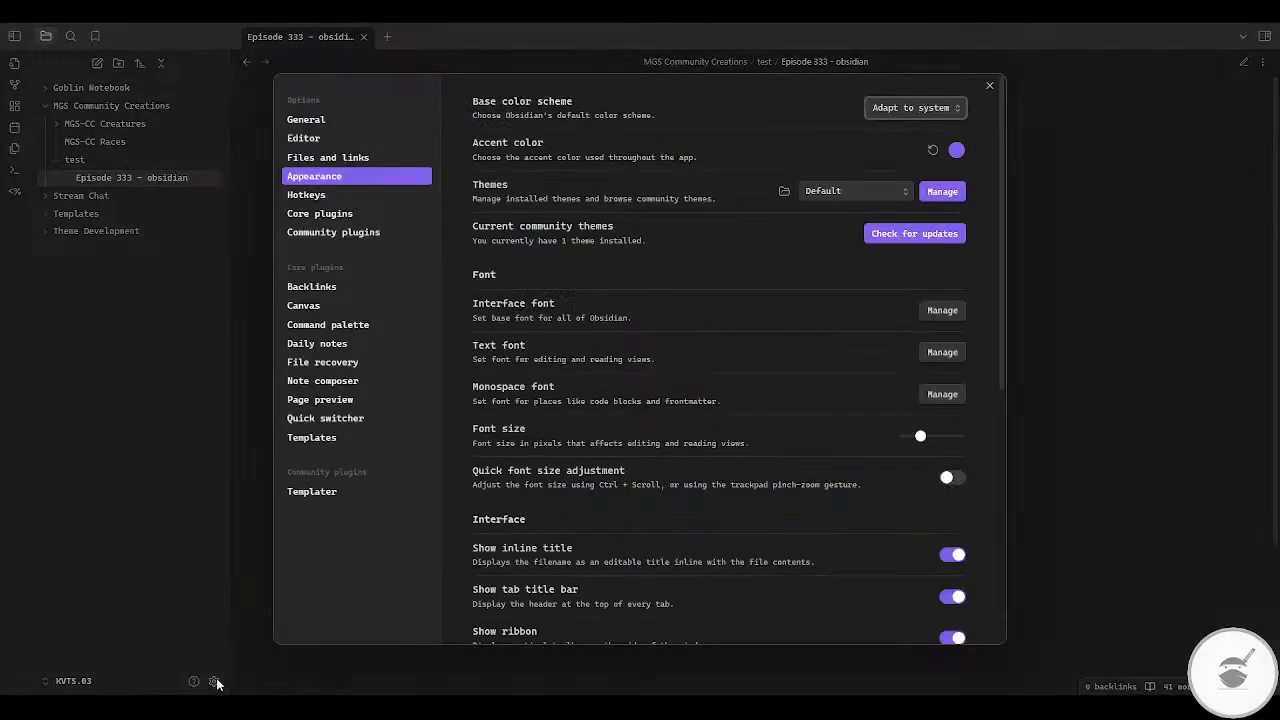
left_click(356, 236)
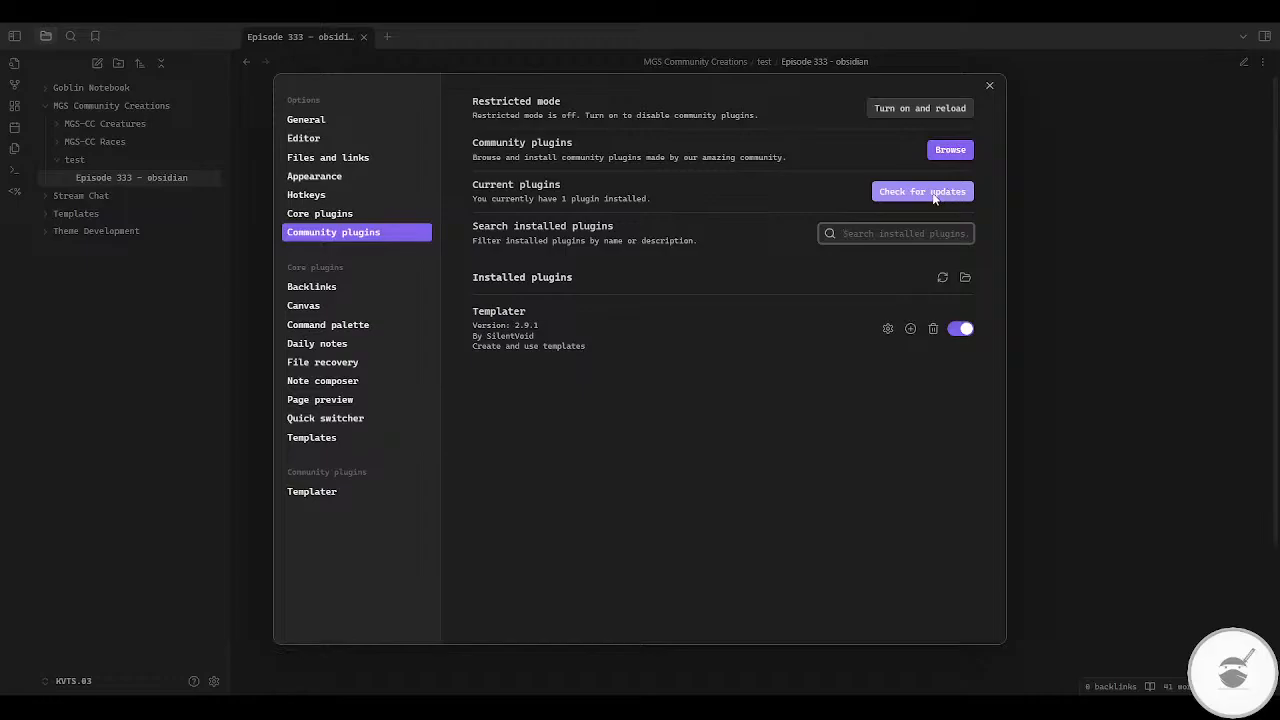
left_click(957, 156)
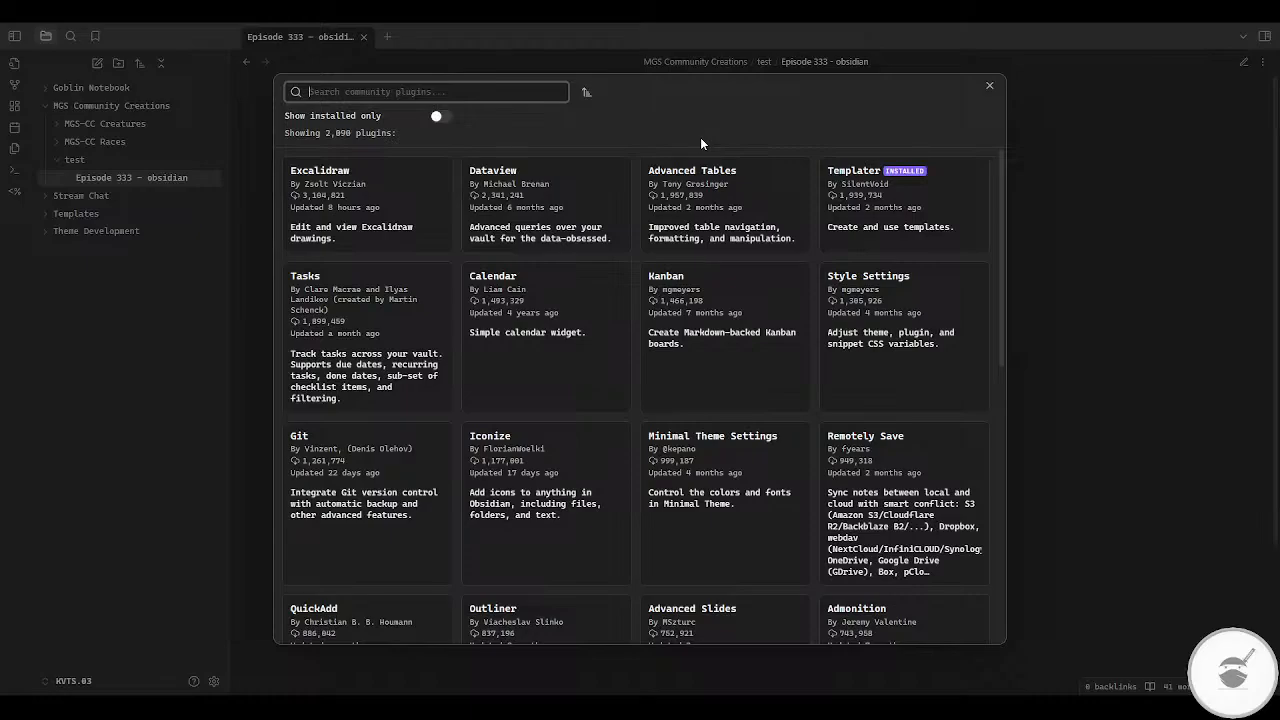
type("data")
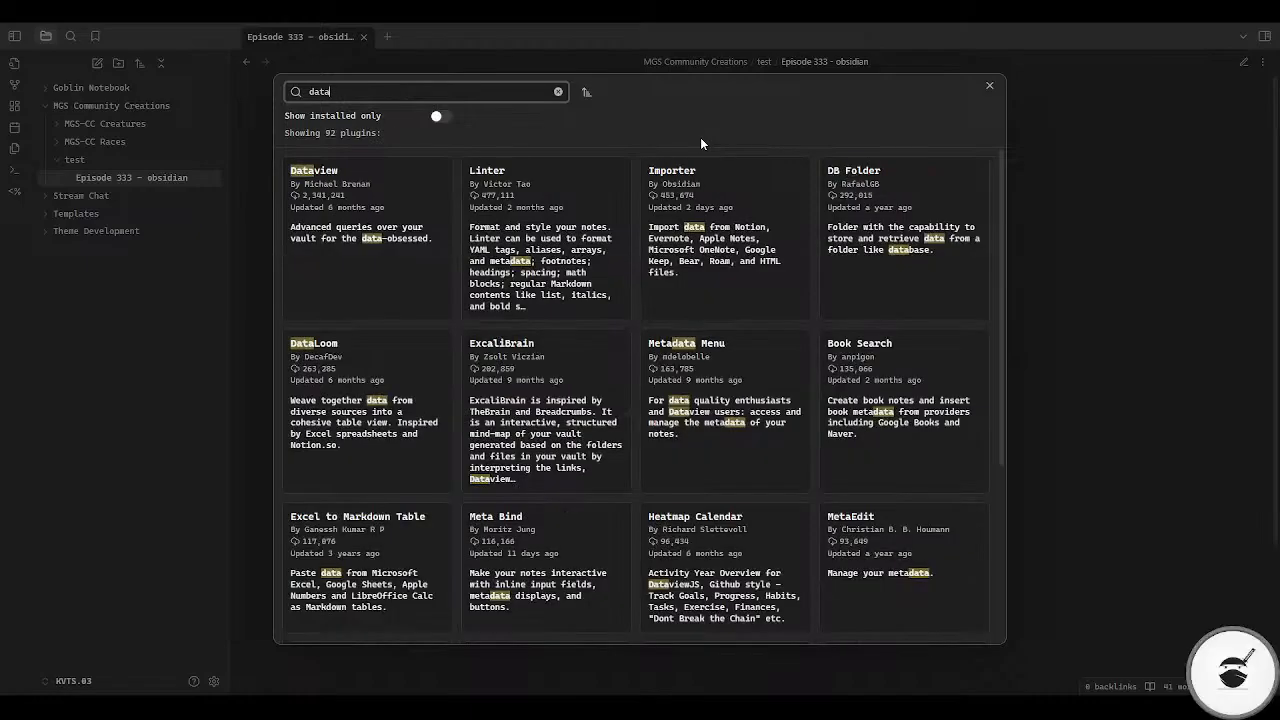
left_click(367, 240)
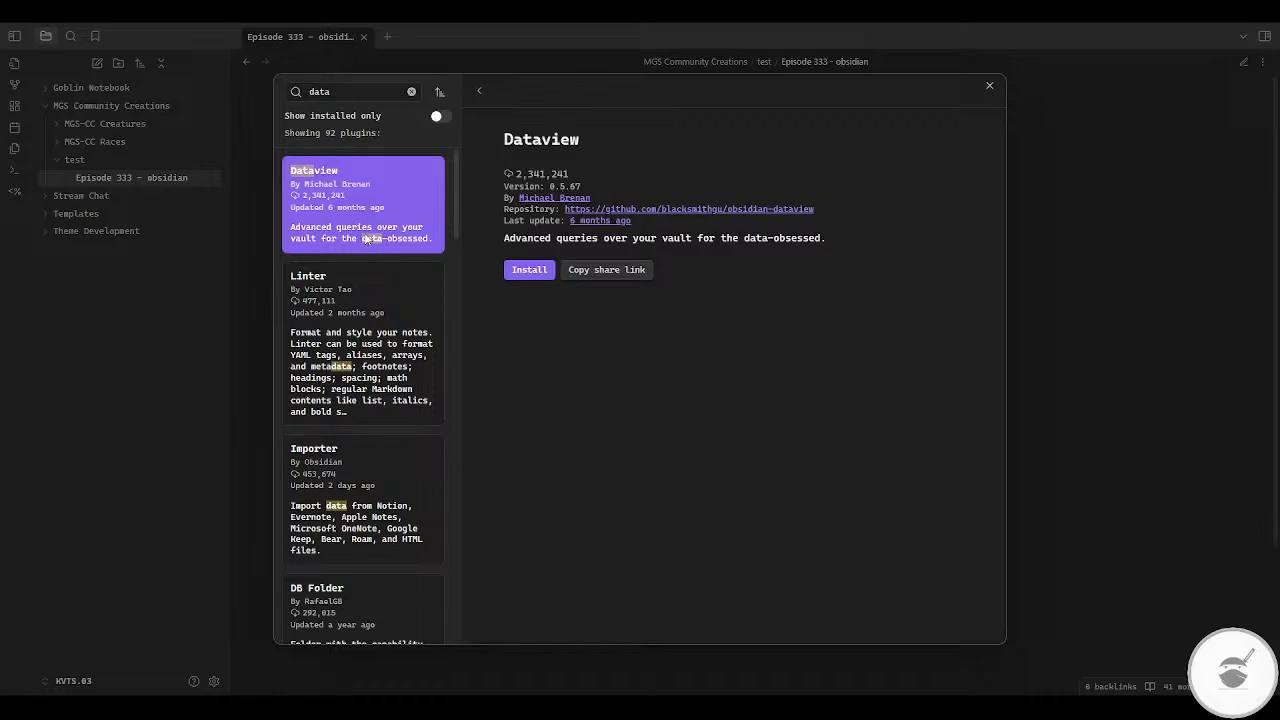
left_click(540, 274)
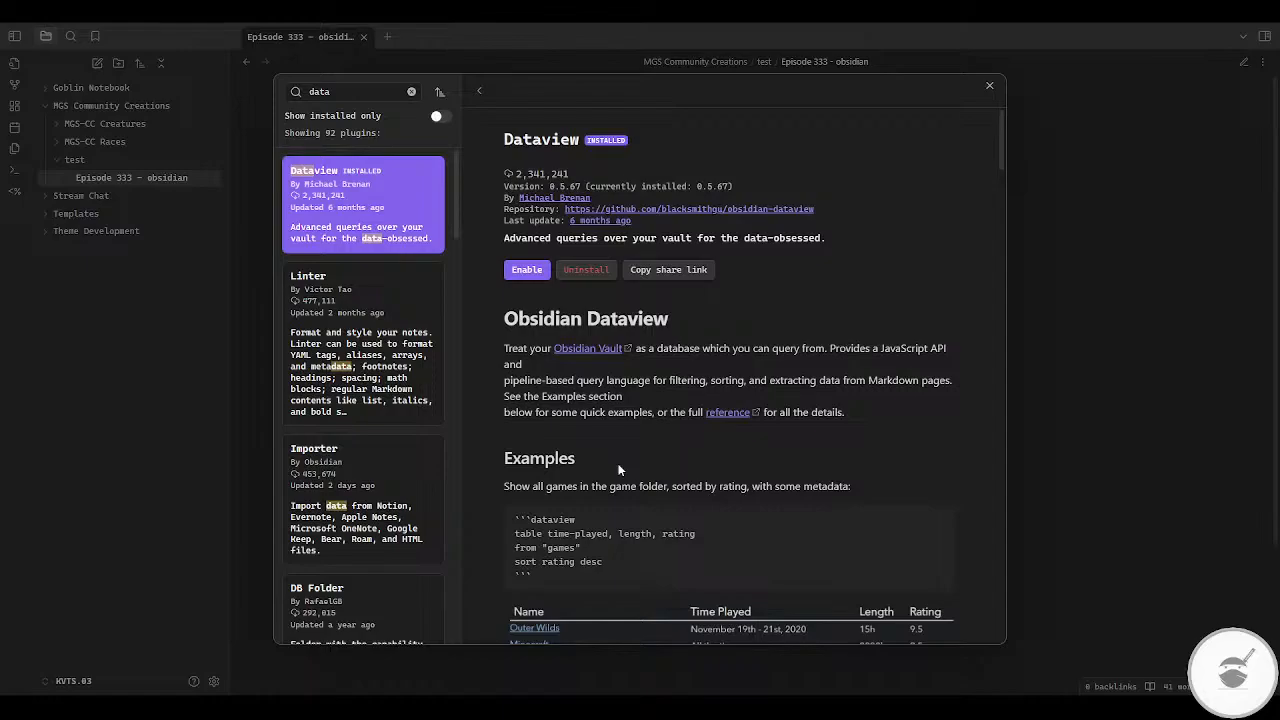
Step: Read through Dataview's plugin description, covering its query examples and the Data and Querying sections
scroll(753, 521, "down", 5)
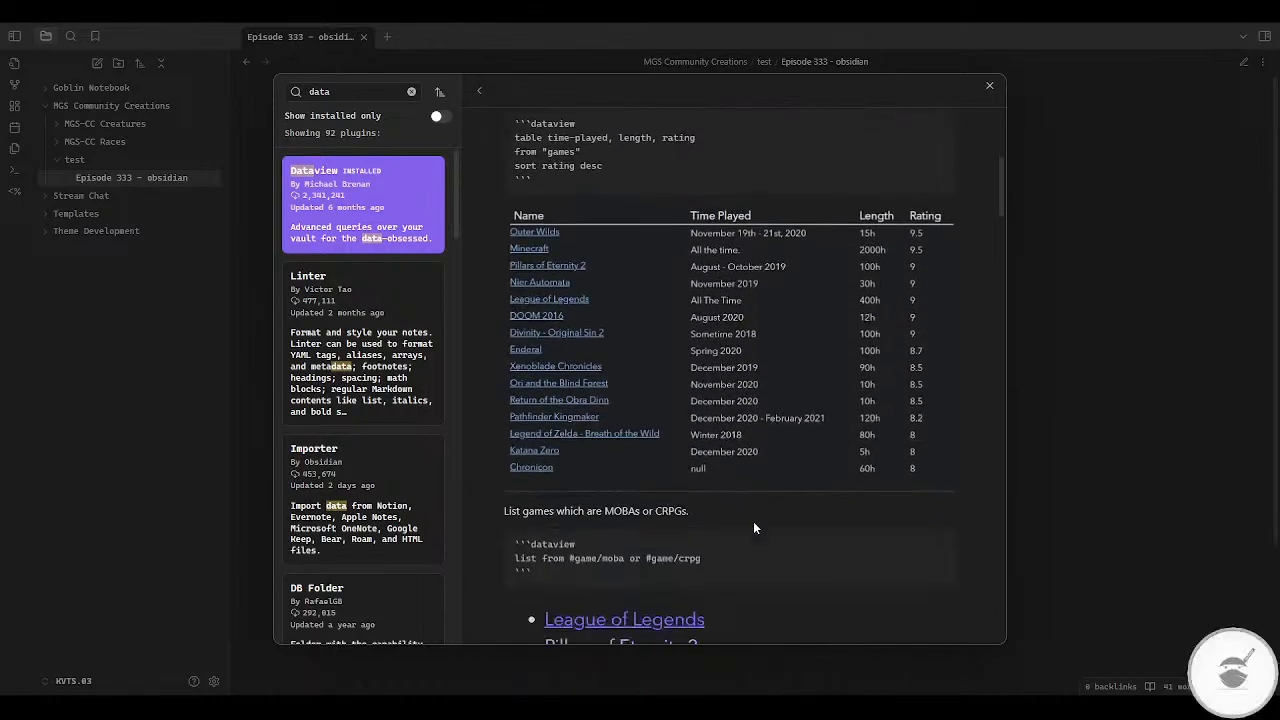
scroll(754, 522, "down", 3)
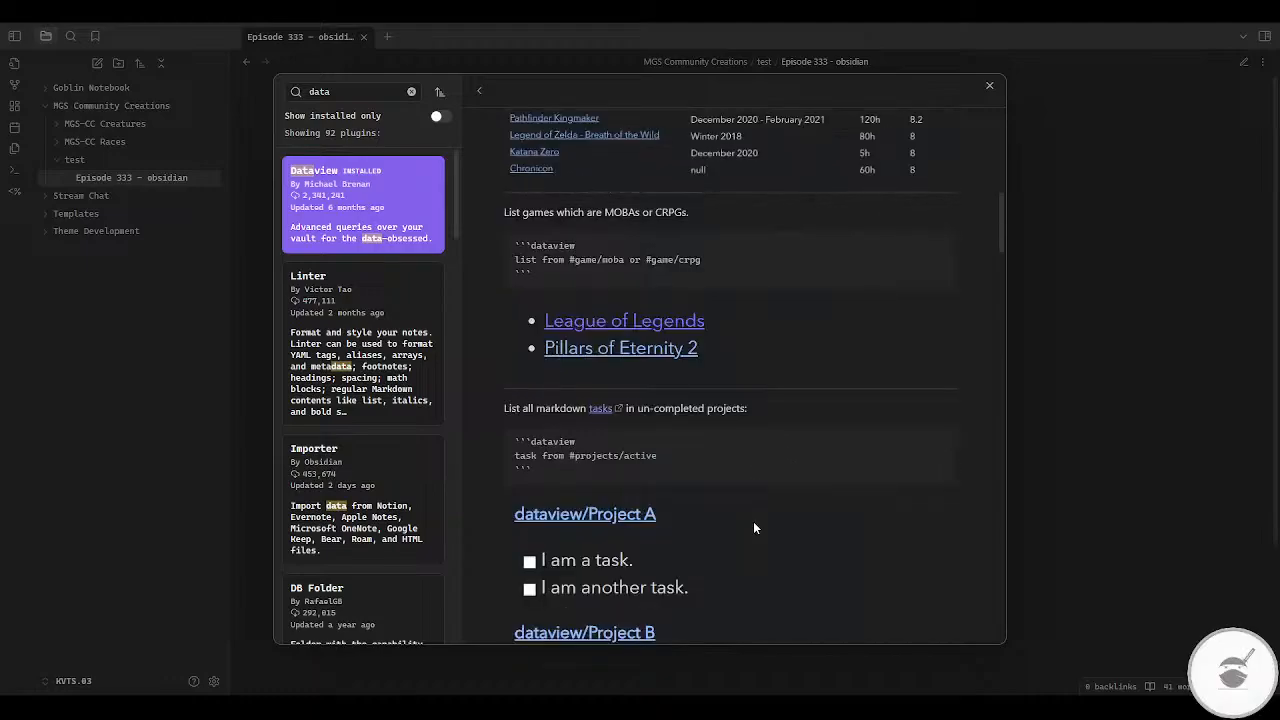
scroll(754, 527, "down", 6)
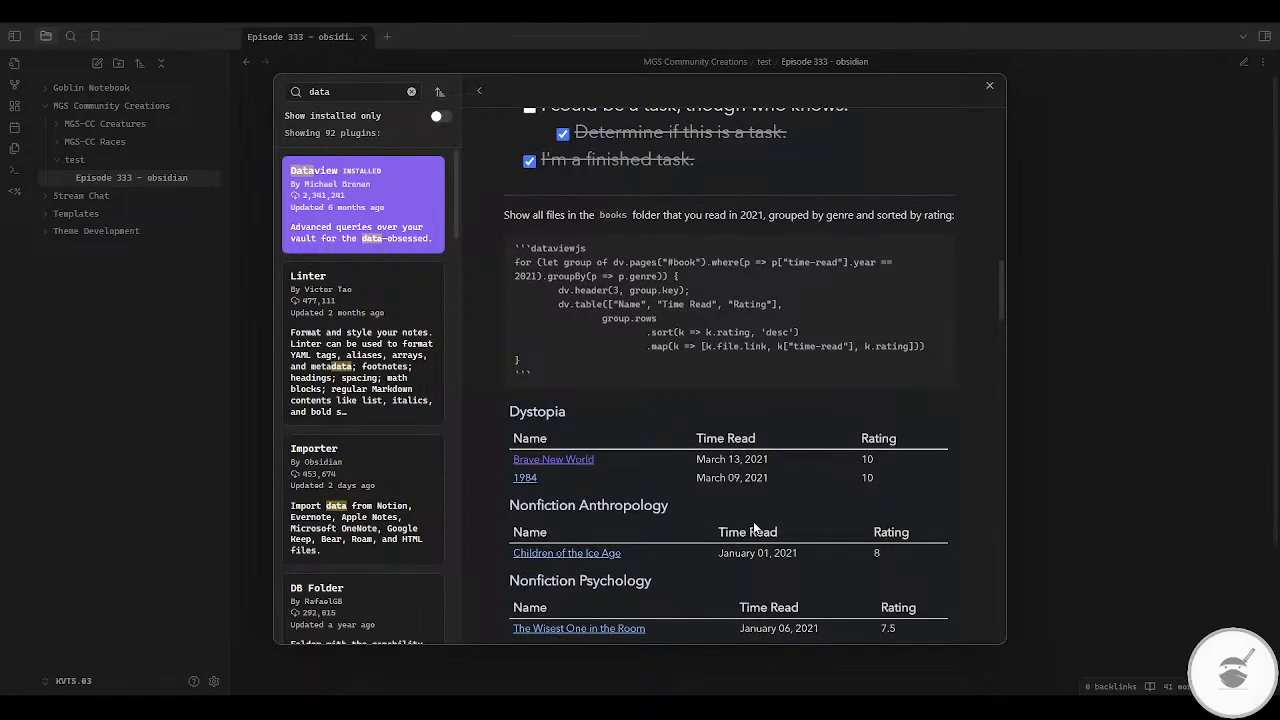
scroll(754, 527, "down", 3)
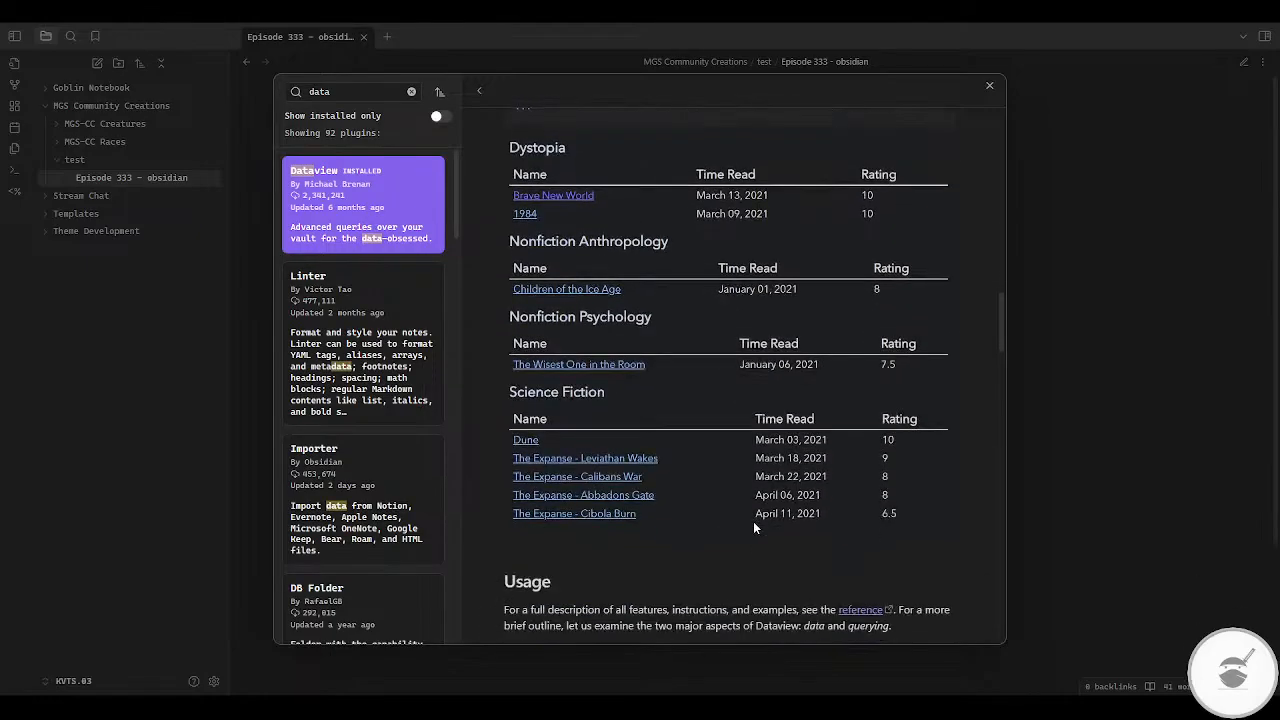
scroll(754, 527, "down", 5)
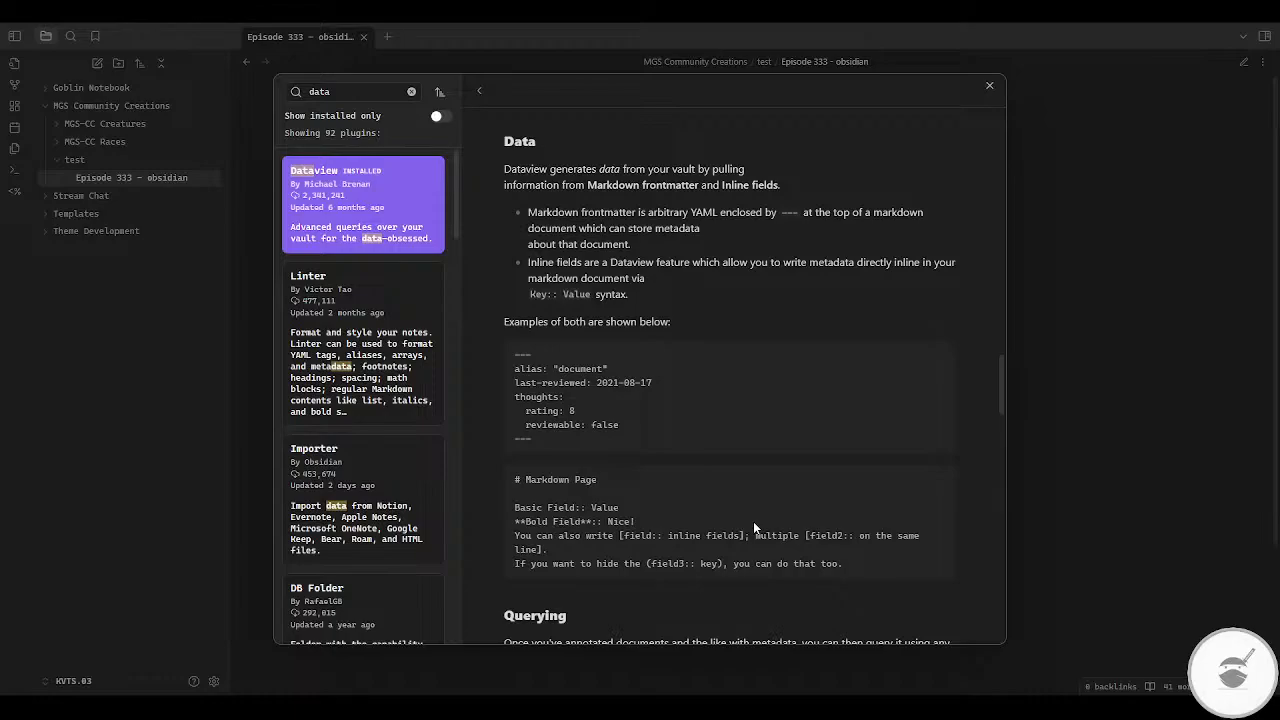
scroll(753, 521, "down", 4)
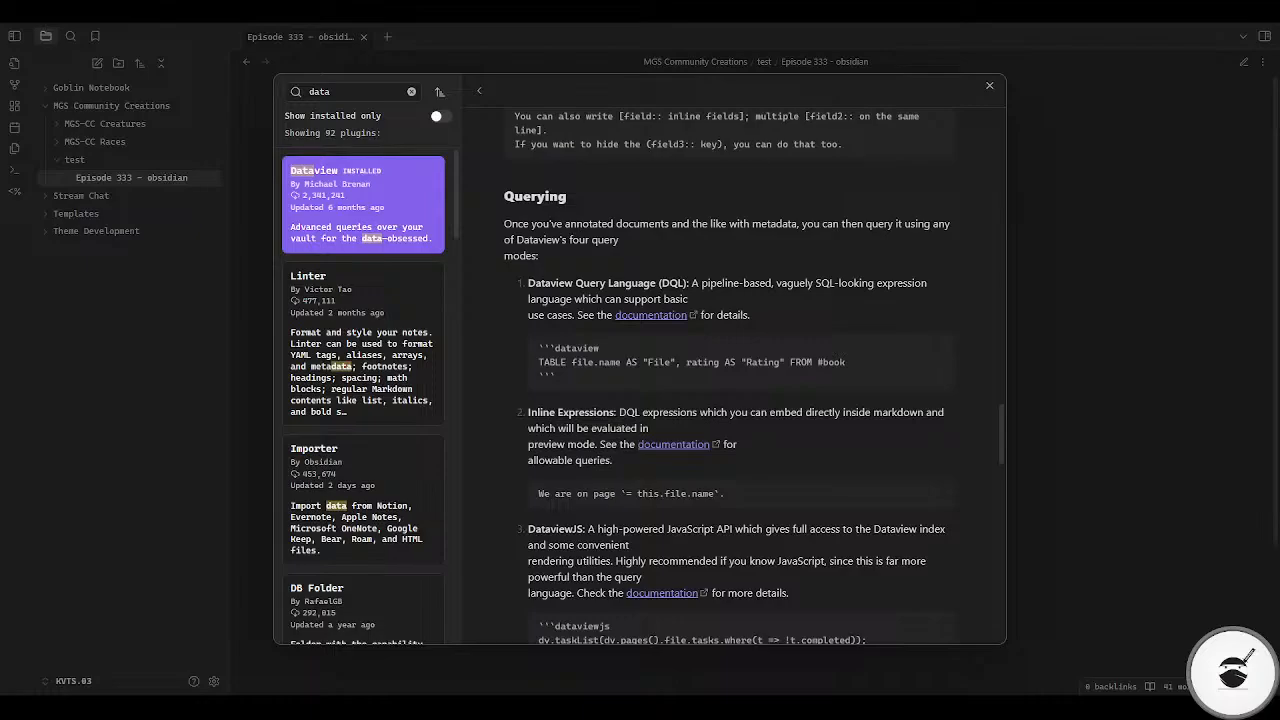
scroll(734, 376, "up", 20)
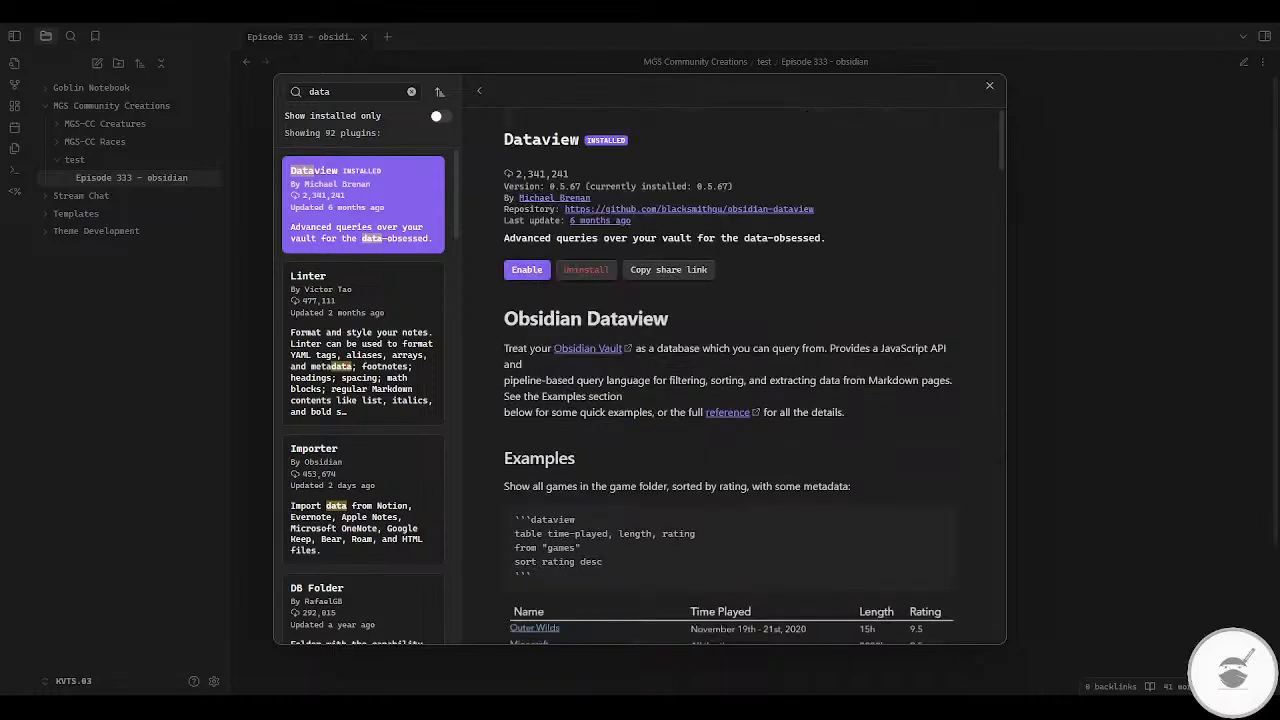
Step: Enable the Dataview plugin and review its settings for inline queries, codeblocks and view options
left_click(526, 270)
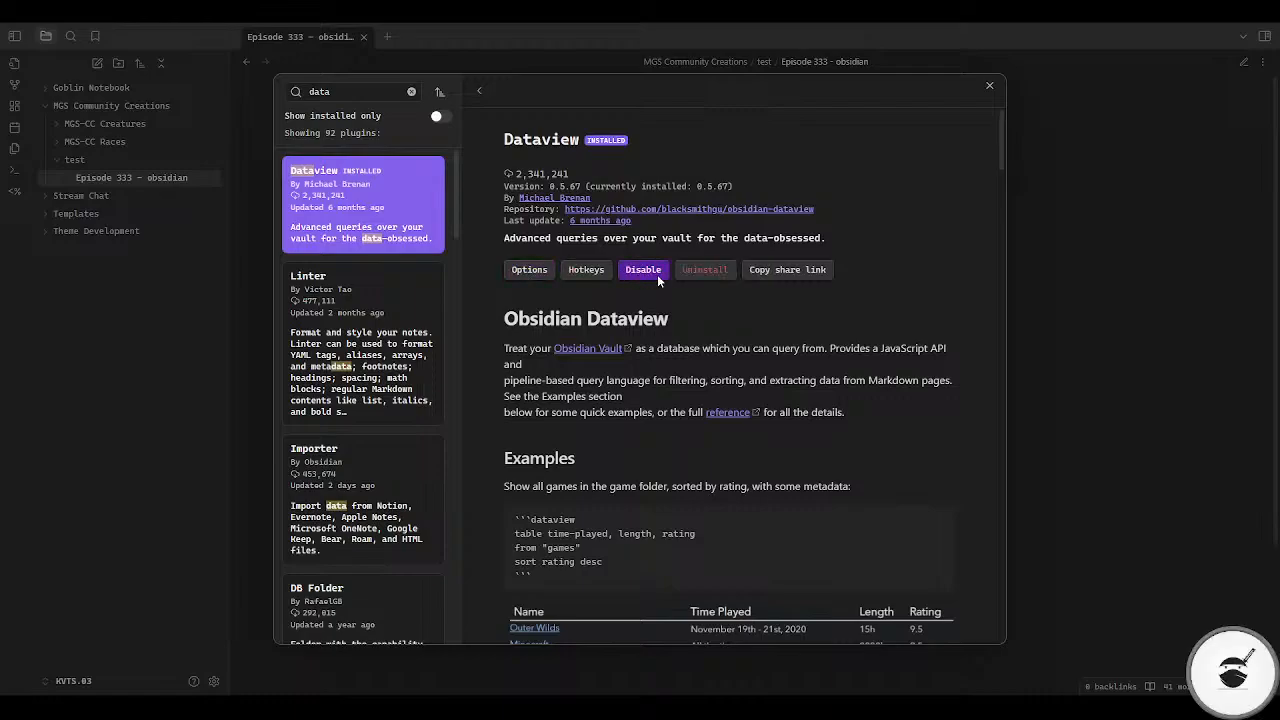
left_click(990, 86)
left_click(317, 493)
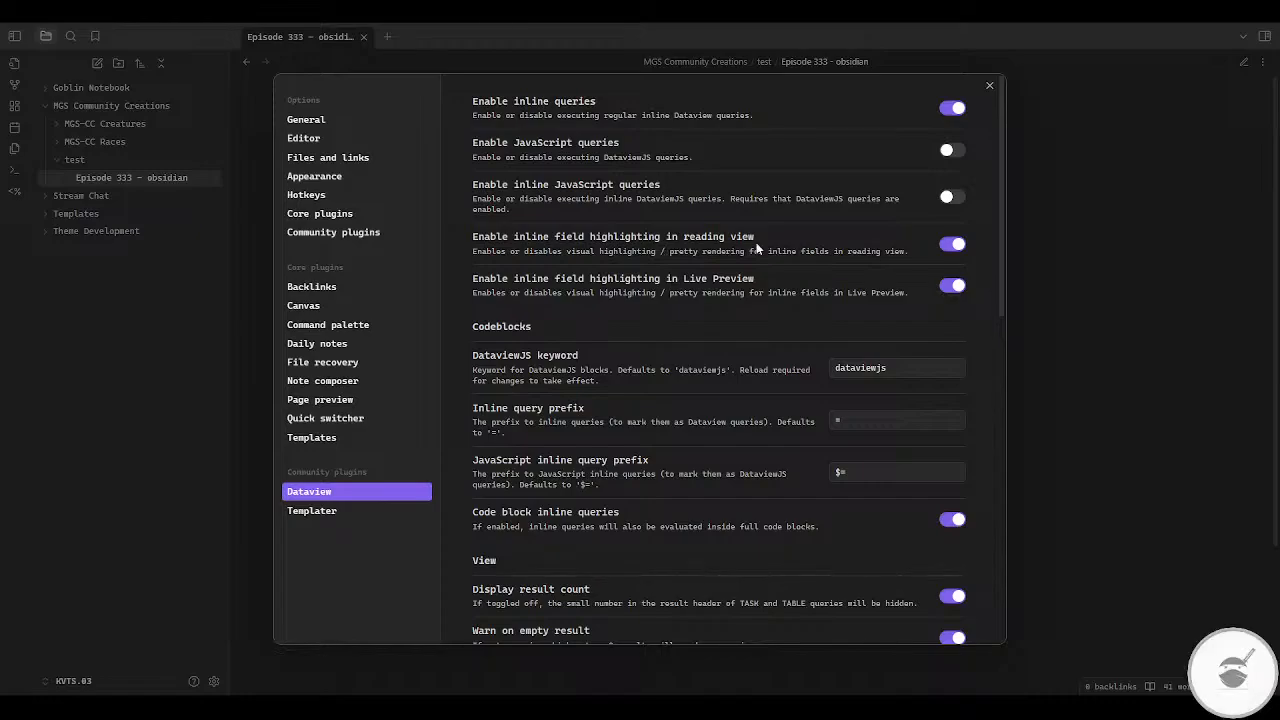
scroll(714, 302, "down", 1)
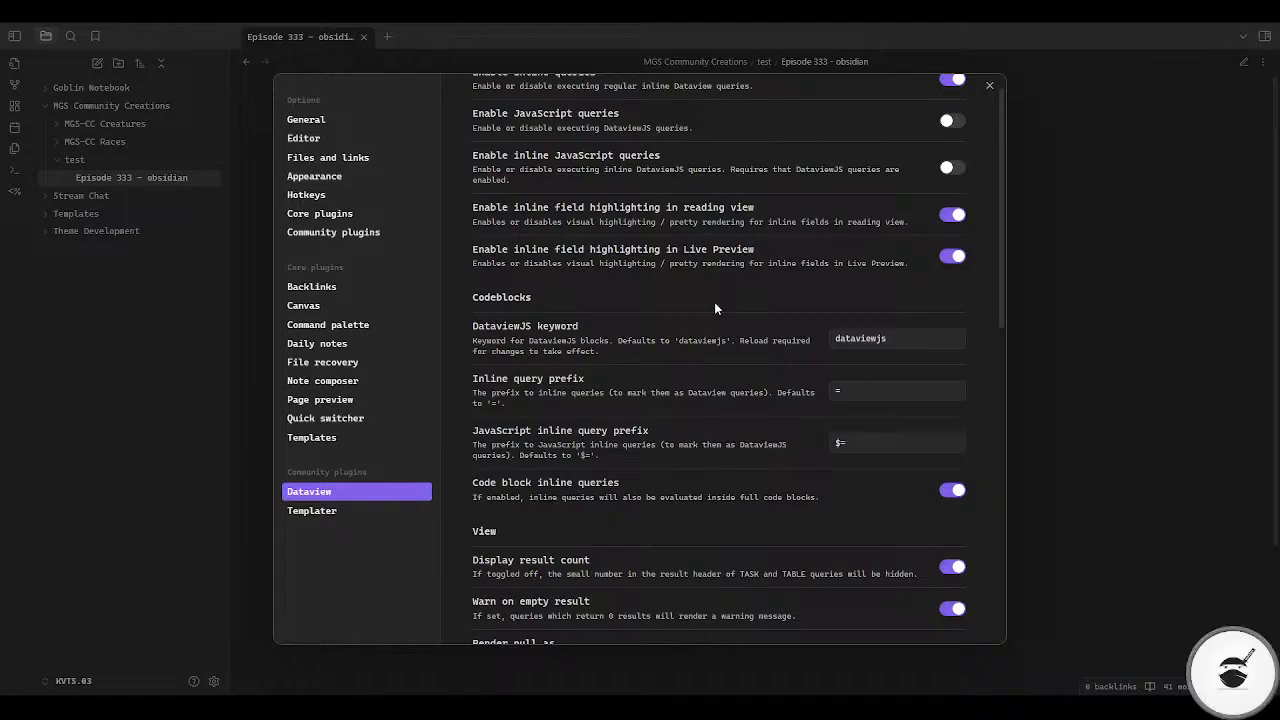
scroll(714, 302, "down", 2)
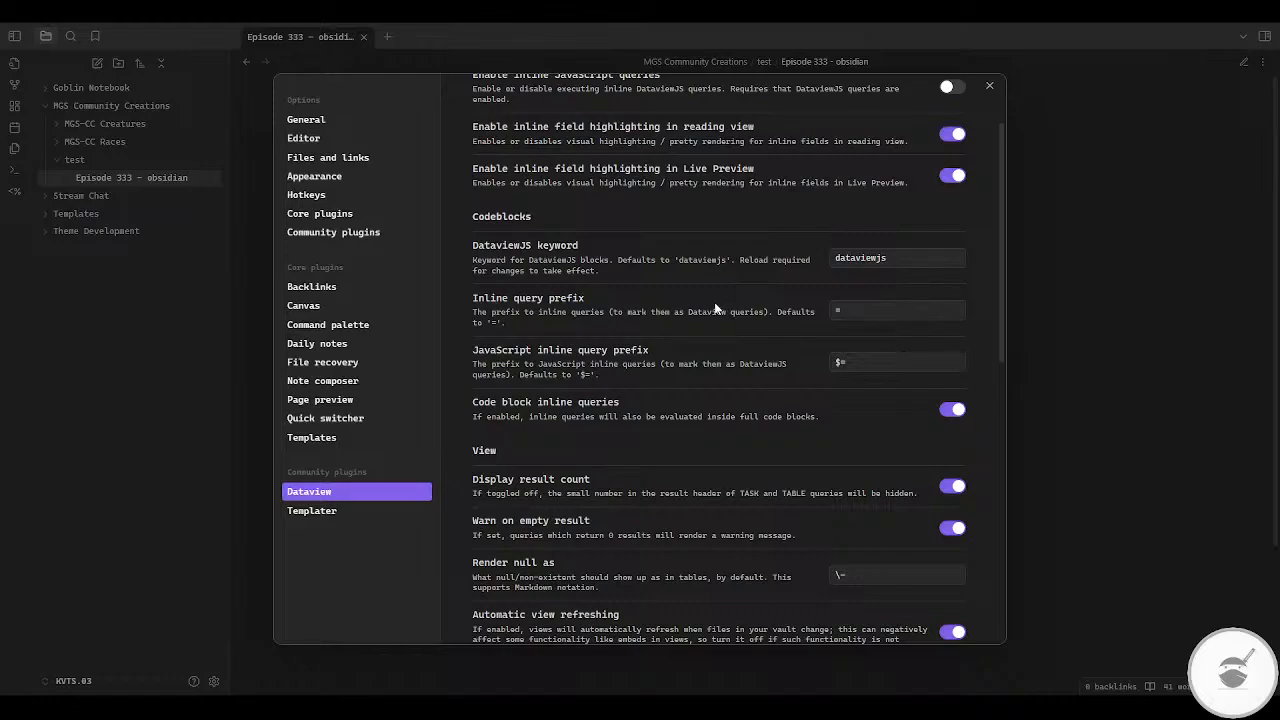
scroll(714, 308, "down", 1)
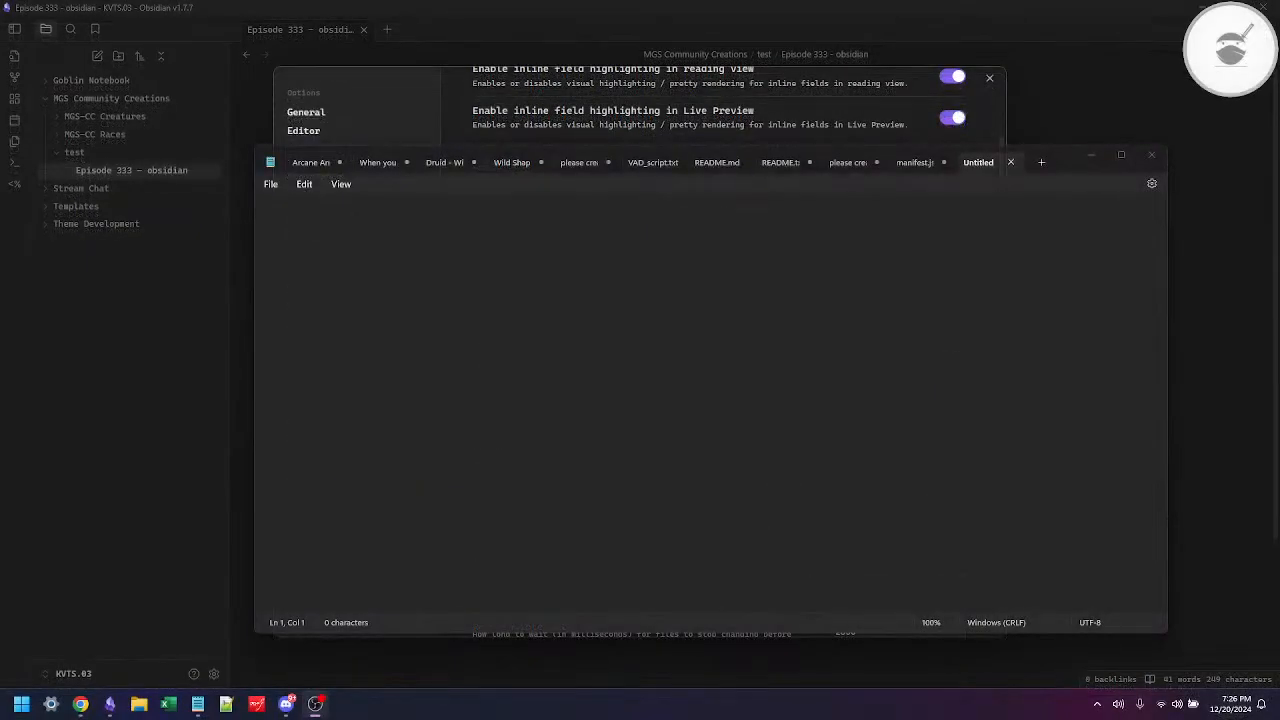
Step: In Notepad, write two triple-backtick lines separated by blank lines as a code block outline, and select all of it
left_click(491, 382)
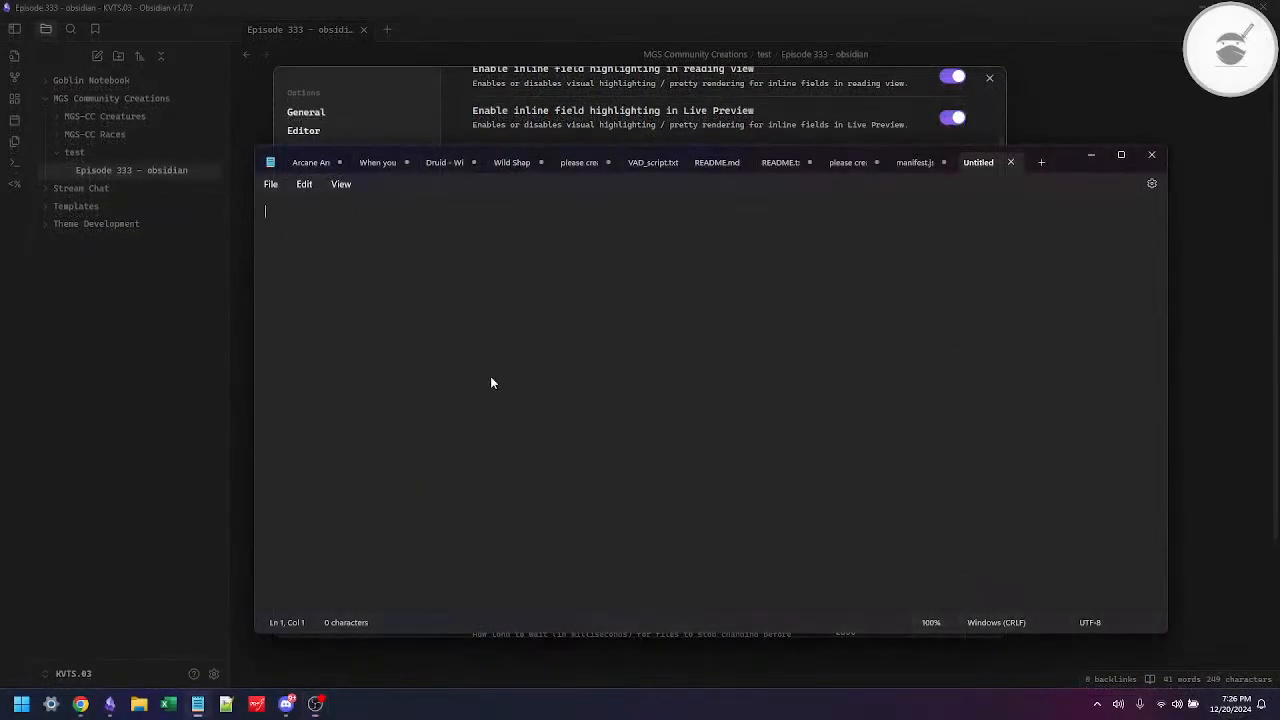
type("---")
key("Return")
type("--")
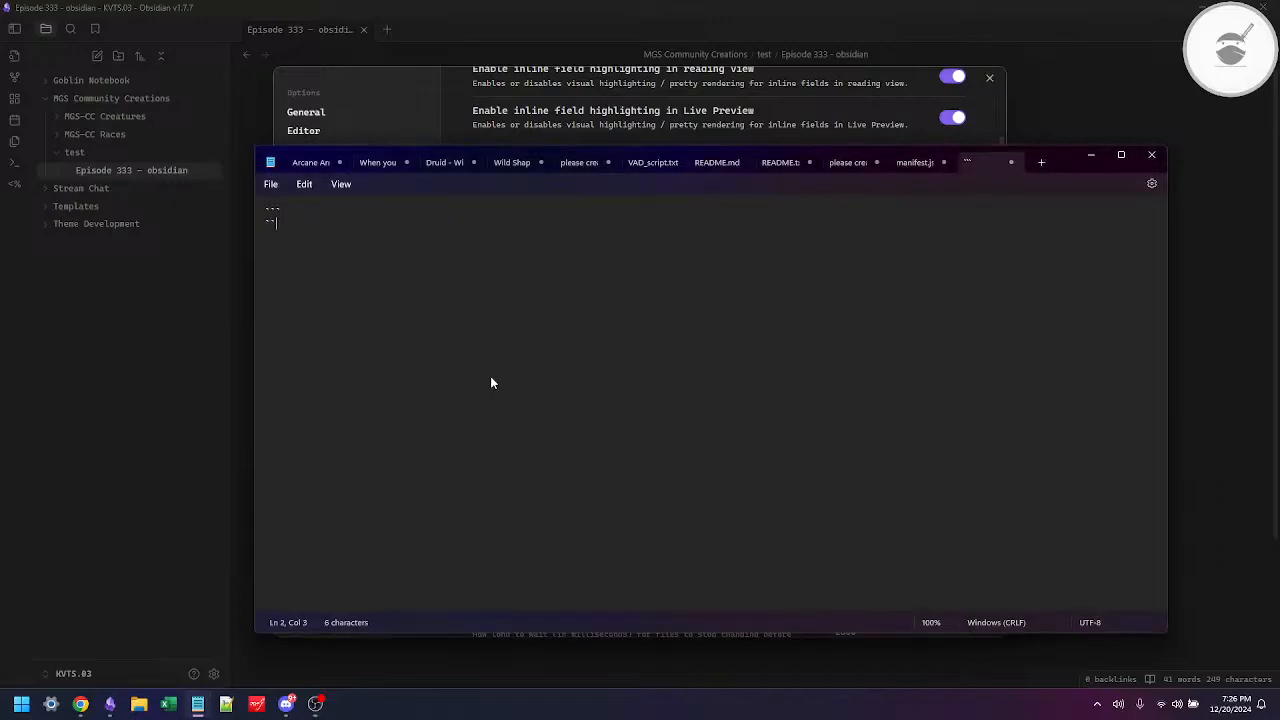
type("`")
key("Up")
key("Return")
key("Return")
key("Up")
key("Up")
key("Down")
key("Down")
key("Up")
key("Up")
key("ctrl+a")
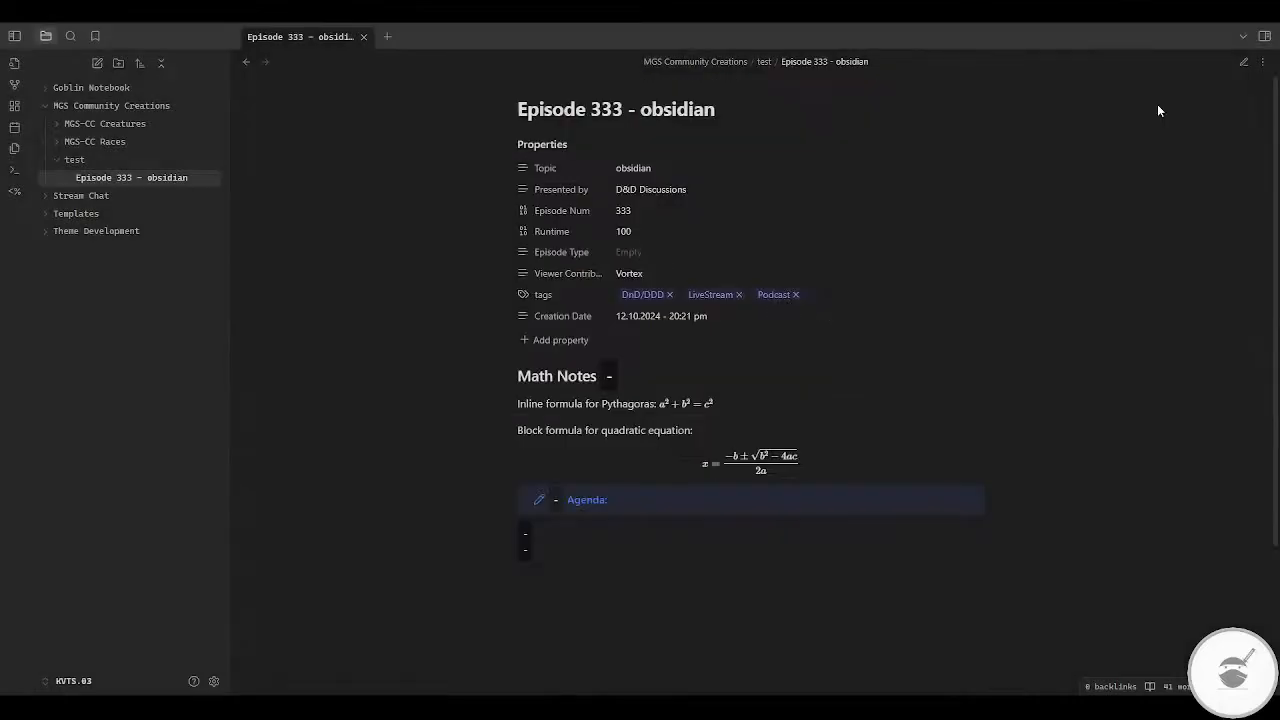
Step: Compare the note's source and reading views, examining the `=this.file.name` inline query in the Math Notes heading
left_click(1243, 63)
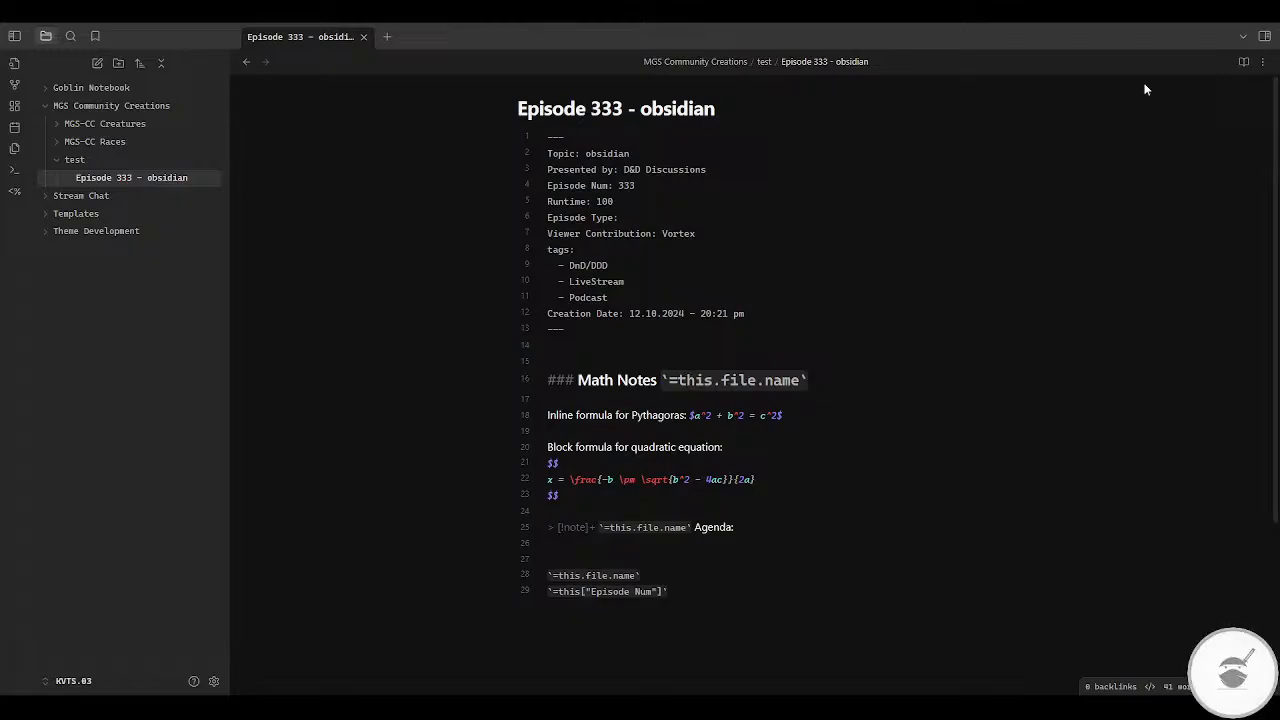
left_click(1243, 63)
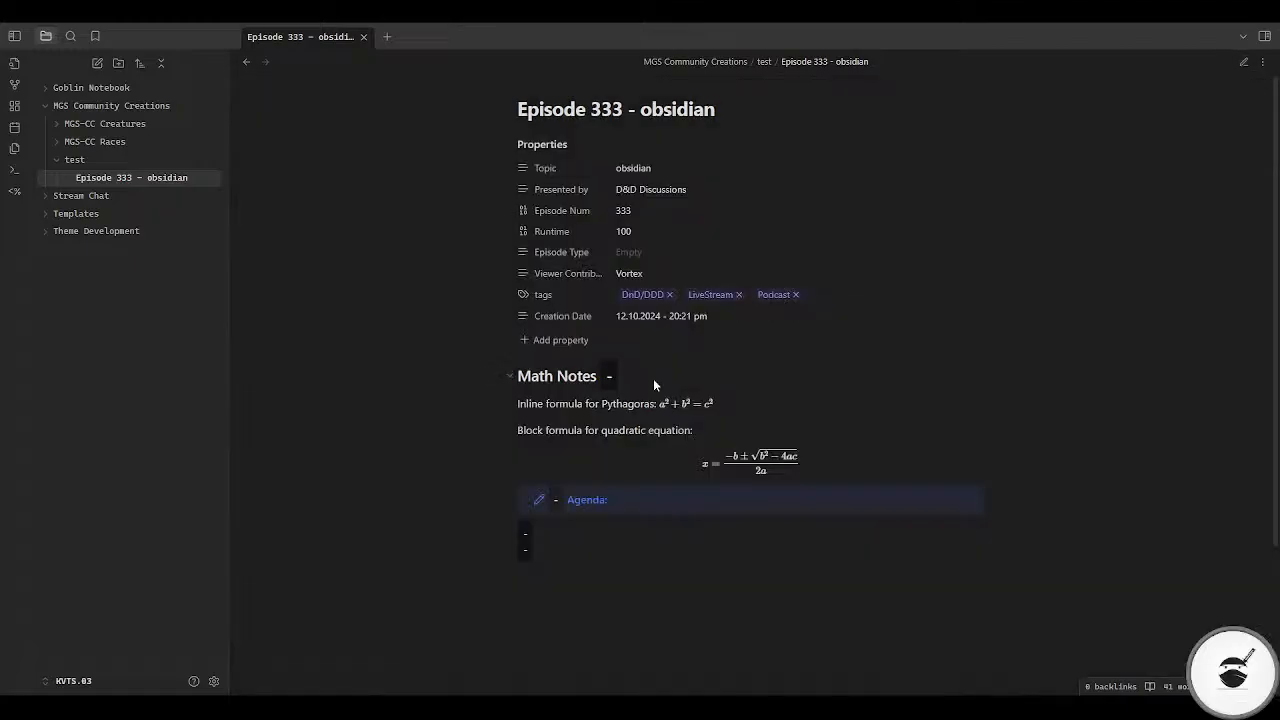
left_click(1243, 63)
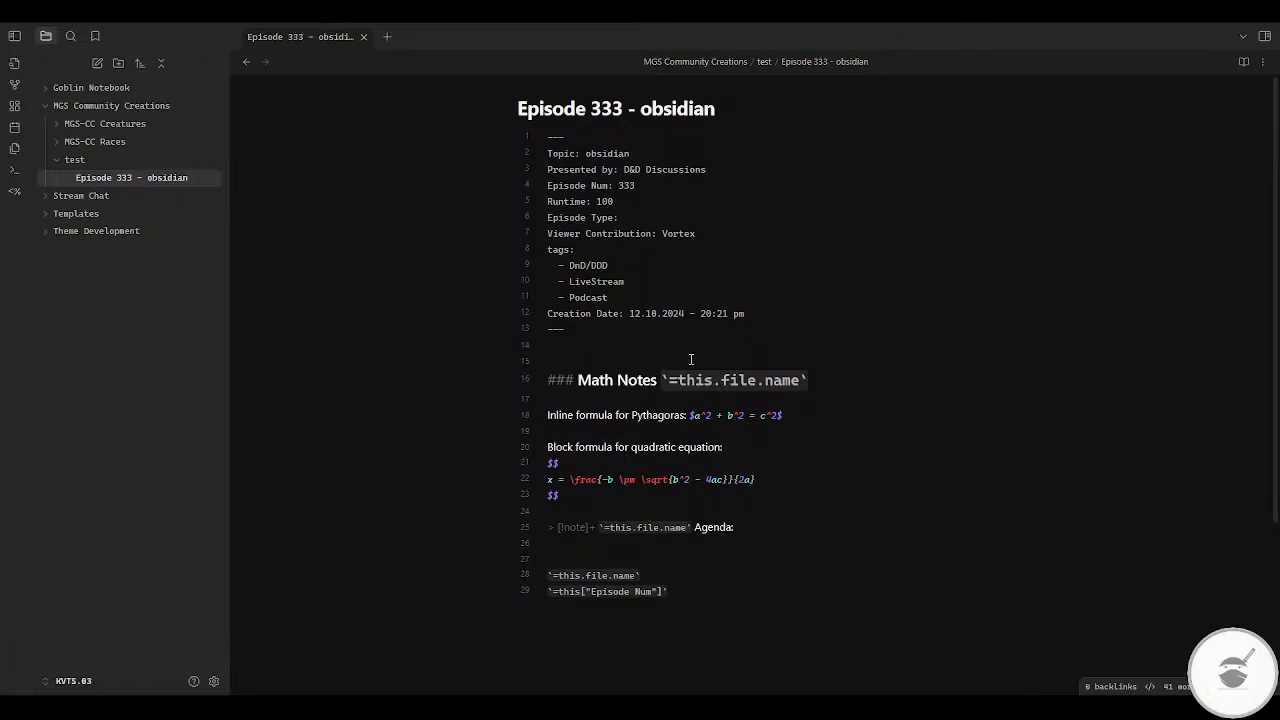
left_click_drag(808, 381, 661, 380)
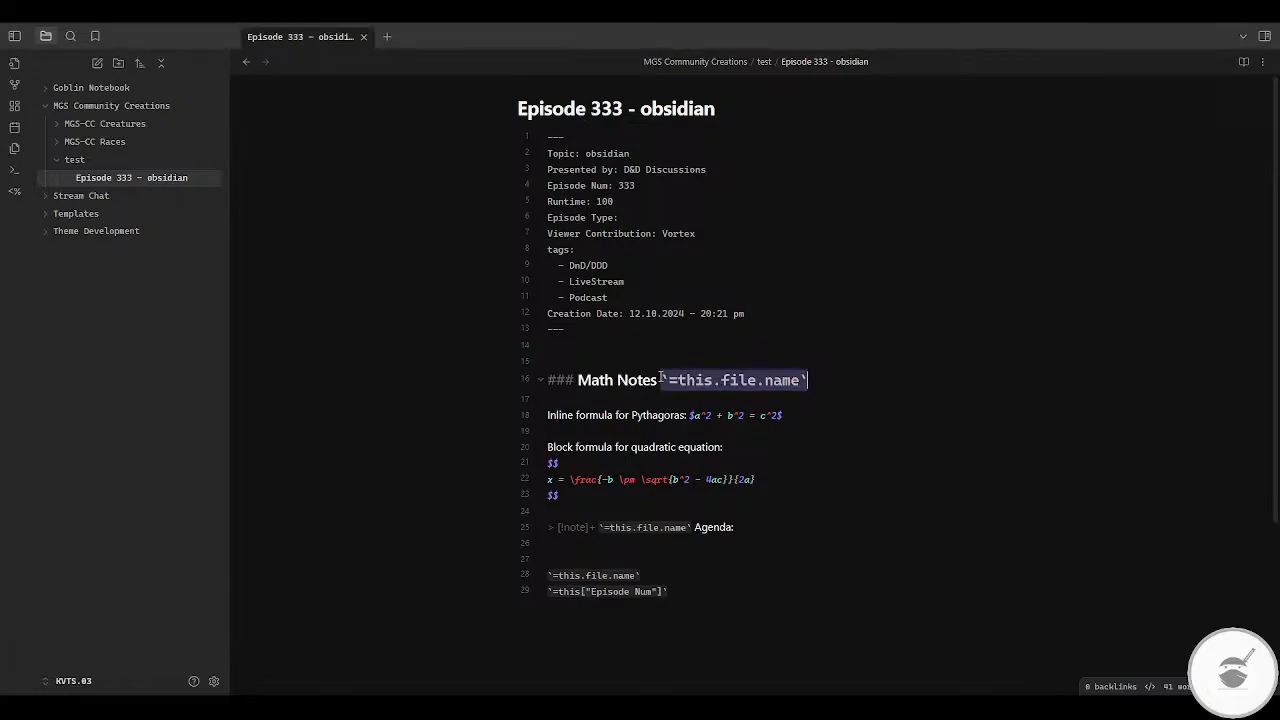
key("End")
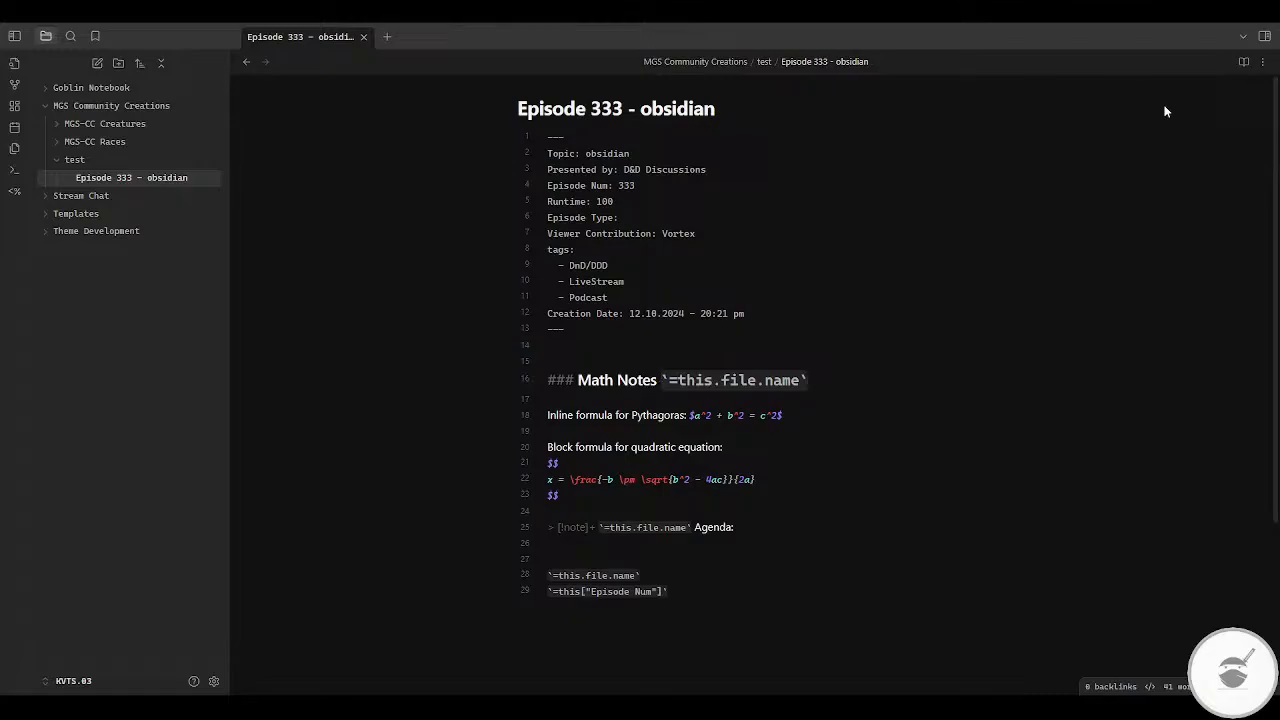
left_click(1243, 61)
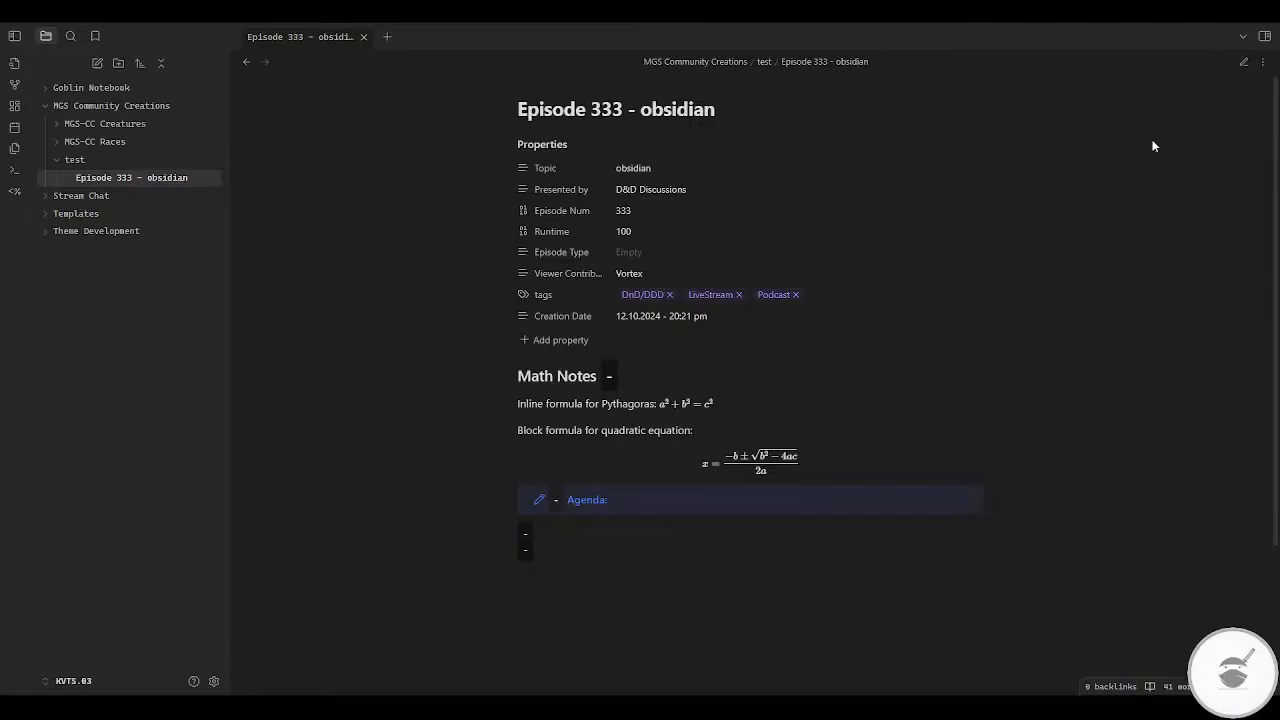
Step: Add a fenced code block containing "stuff here" below the `=this["Episode Num"]` line and show the note in reading view
left_click(1245, 64)
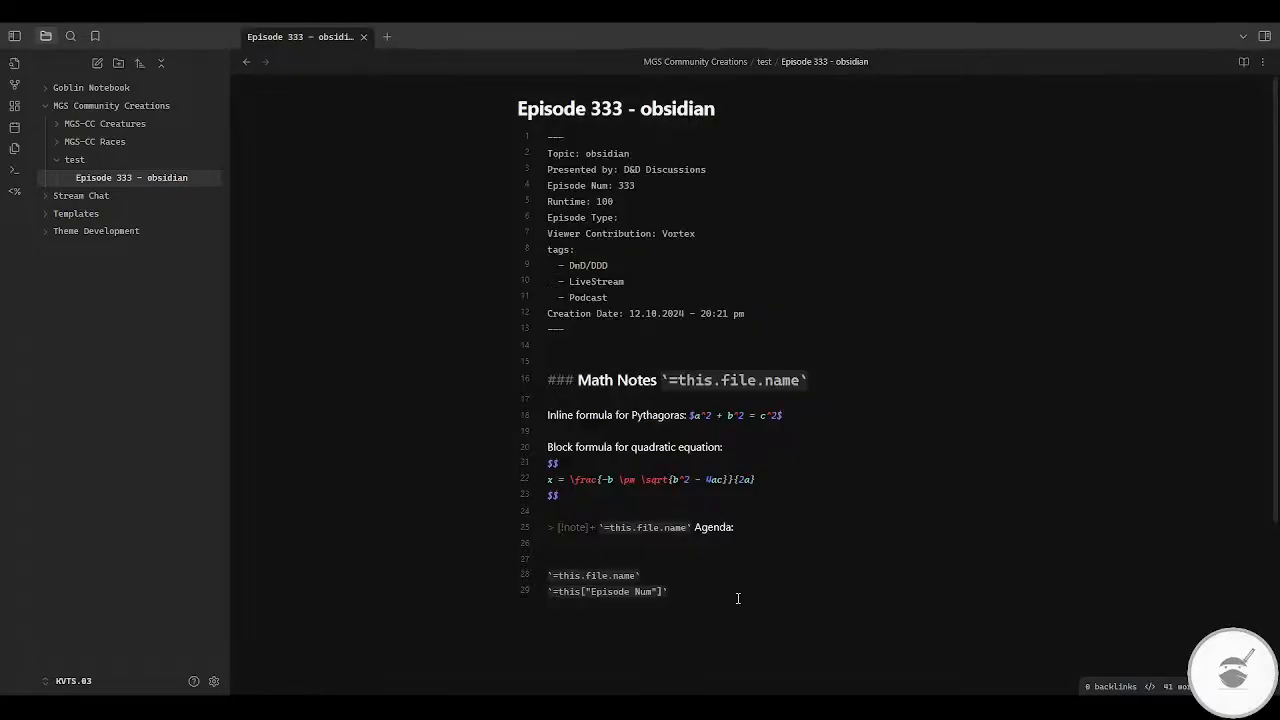
left_click(737, 598)
key("Return")
key("Return")
key("Return")
type("```")
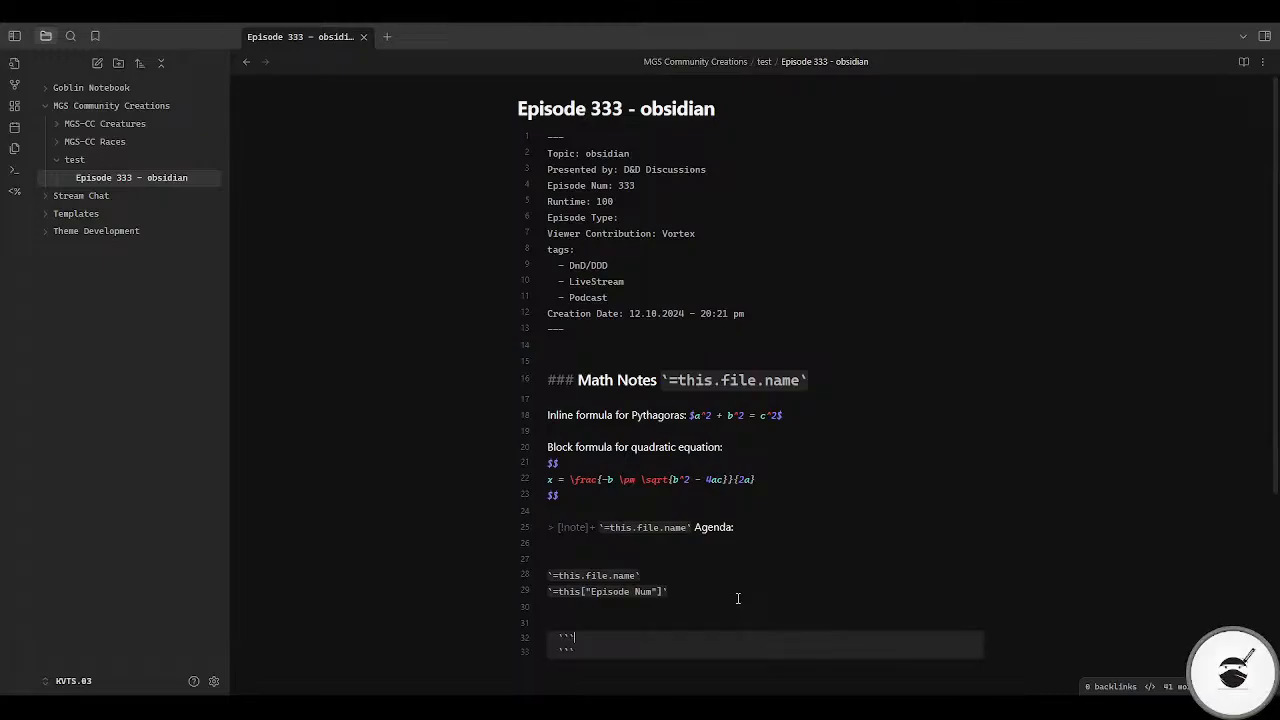
left_click(614, 637)
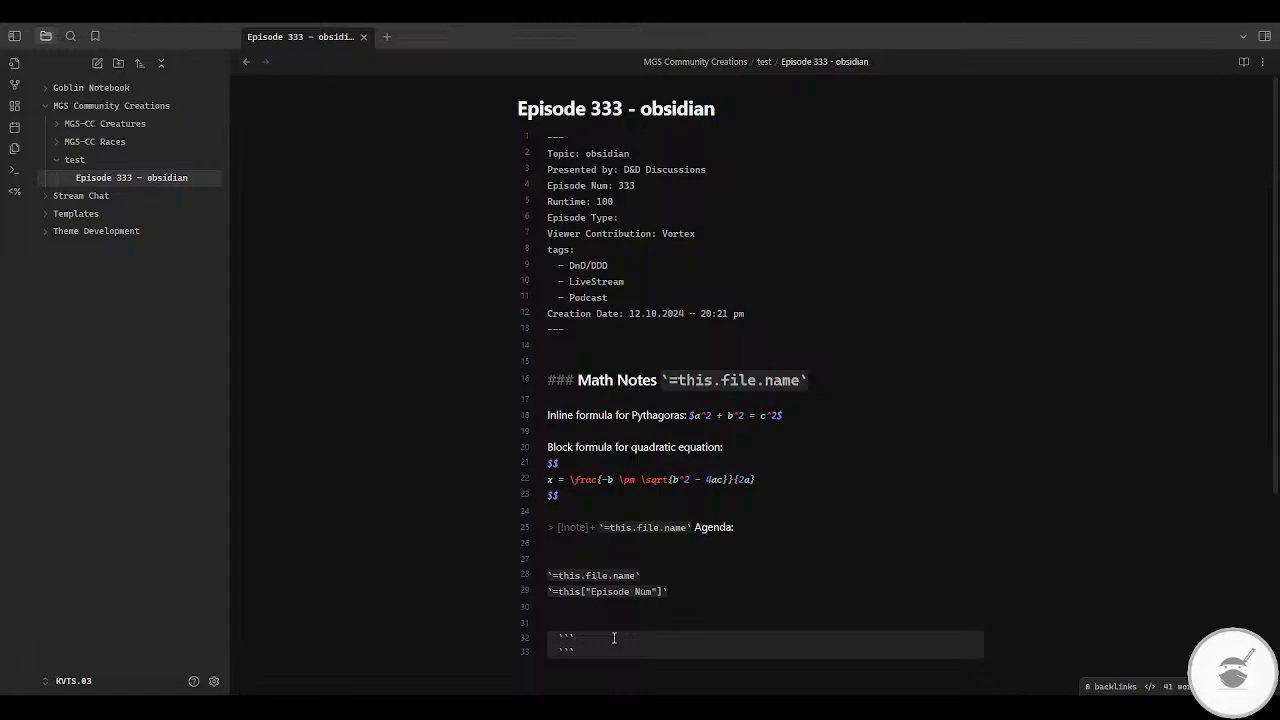
key("Return")
type("stuff here")
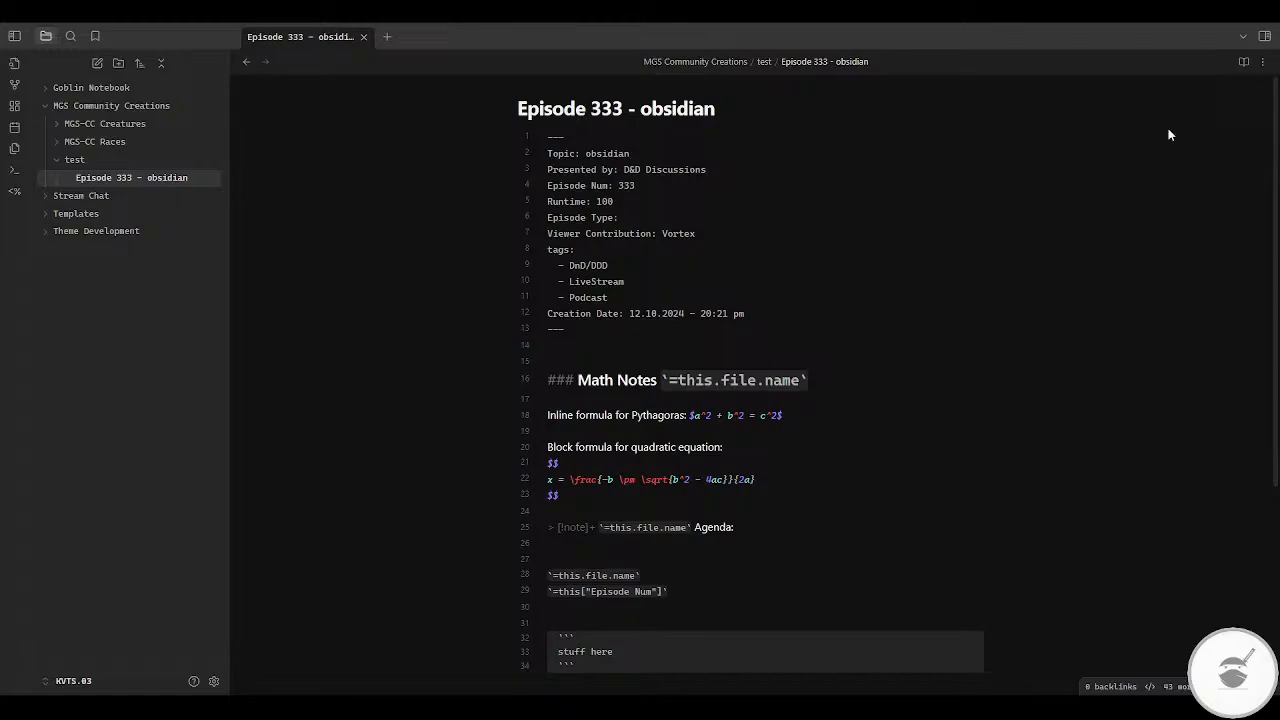
key("ctrl+e")
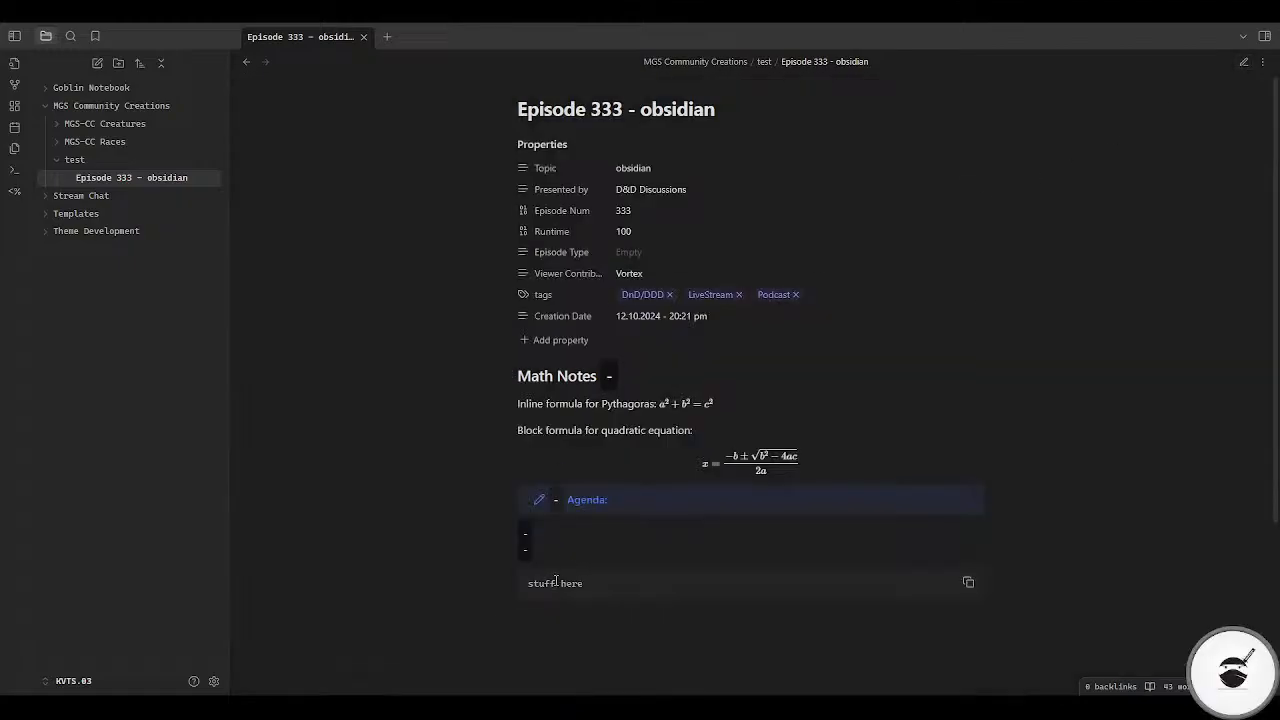
Step: Examine the code block in the Goblin Notebook's Capyborn note and return to the Episode 333 - obsidian note
mouse_move(934, 592)
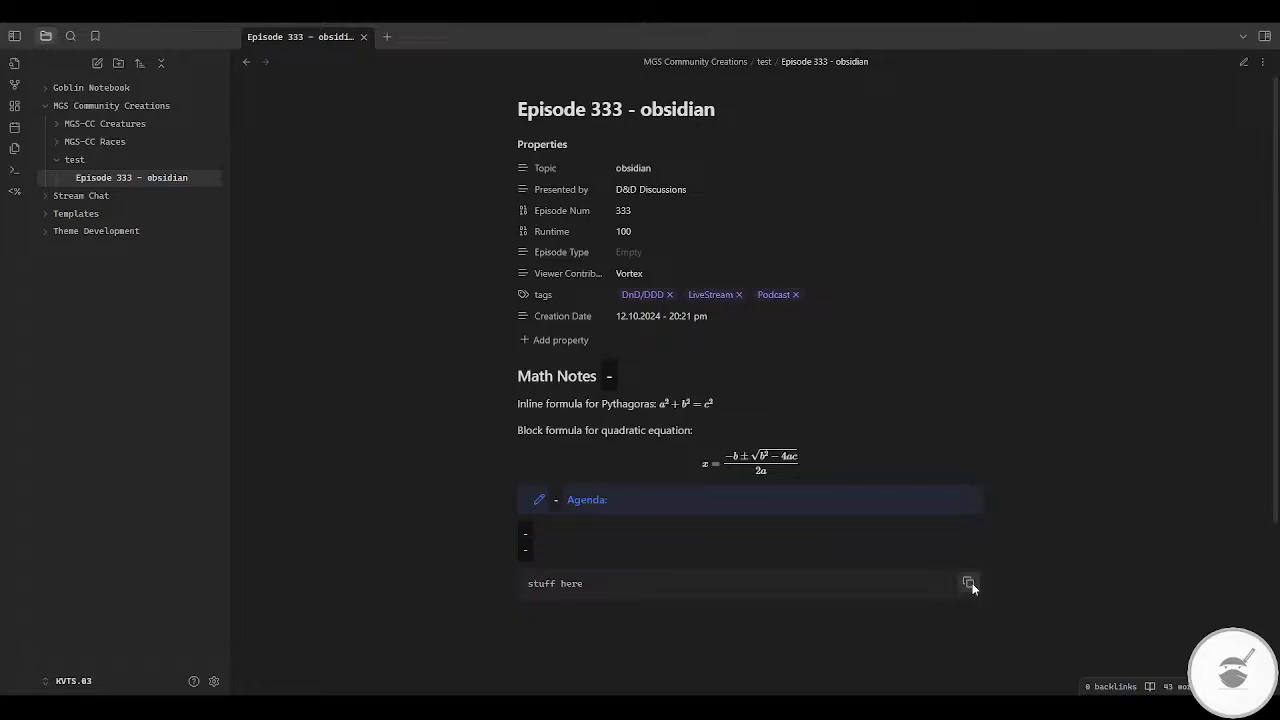
left_click(47, 87)
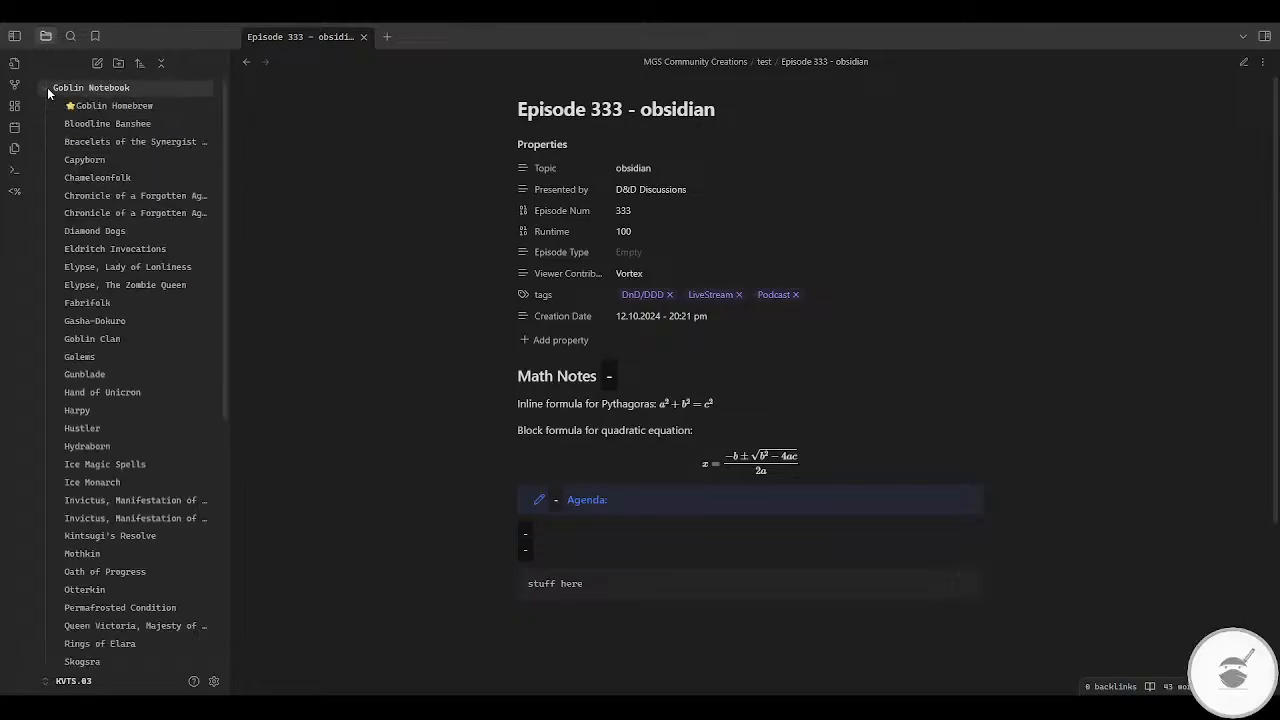
left_click(84, 159)
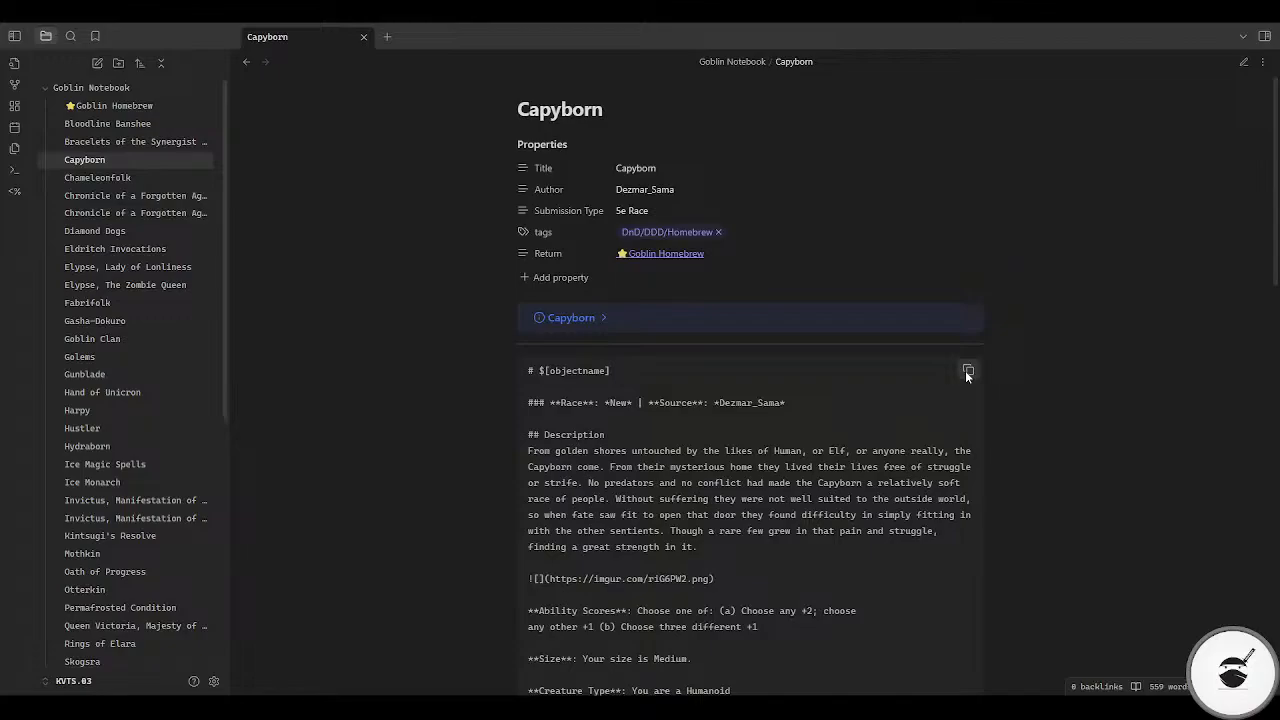
scroll(800, 472, "down", 3)
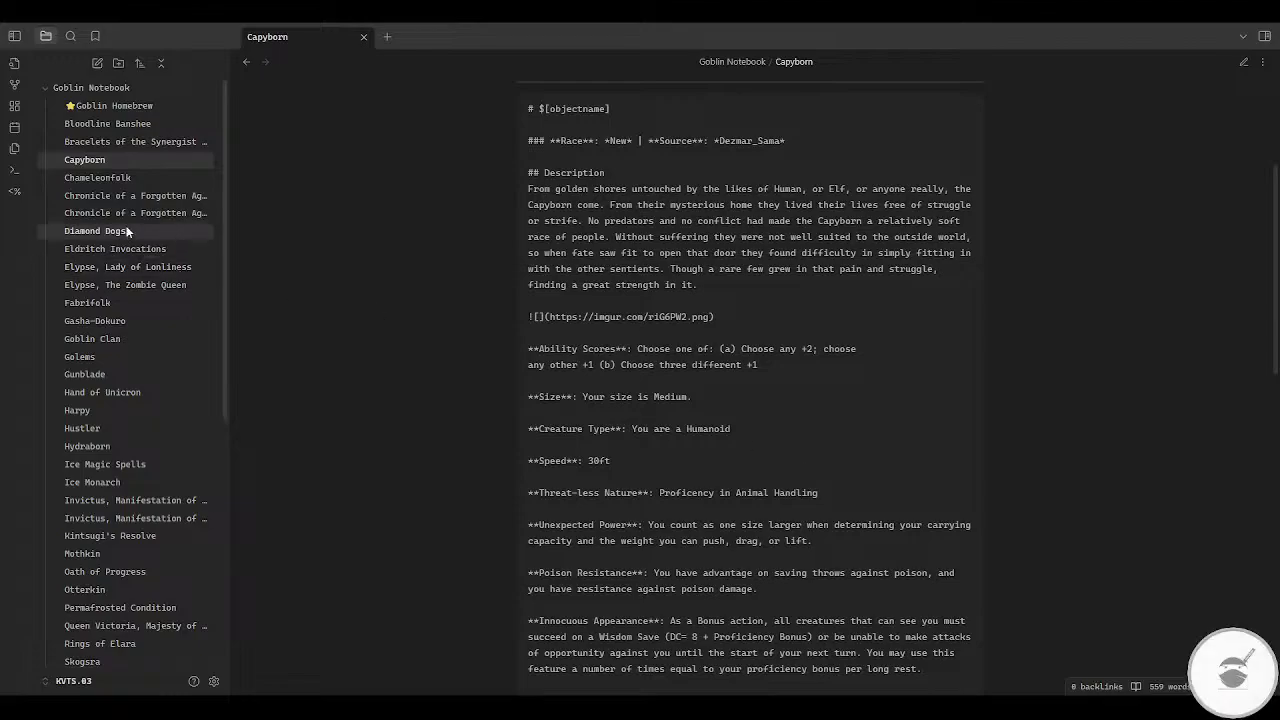
left_click(52, 105)
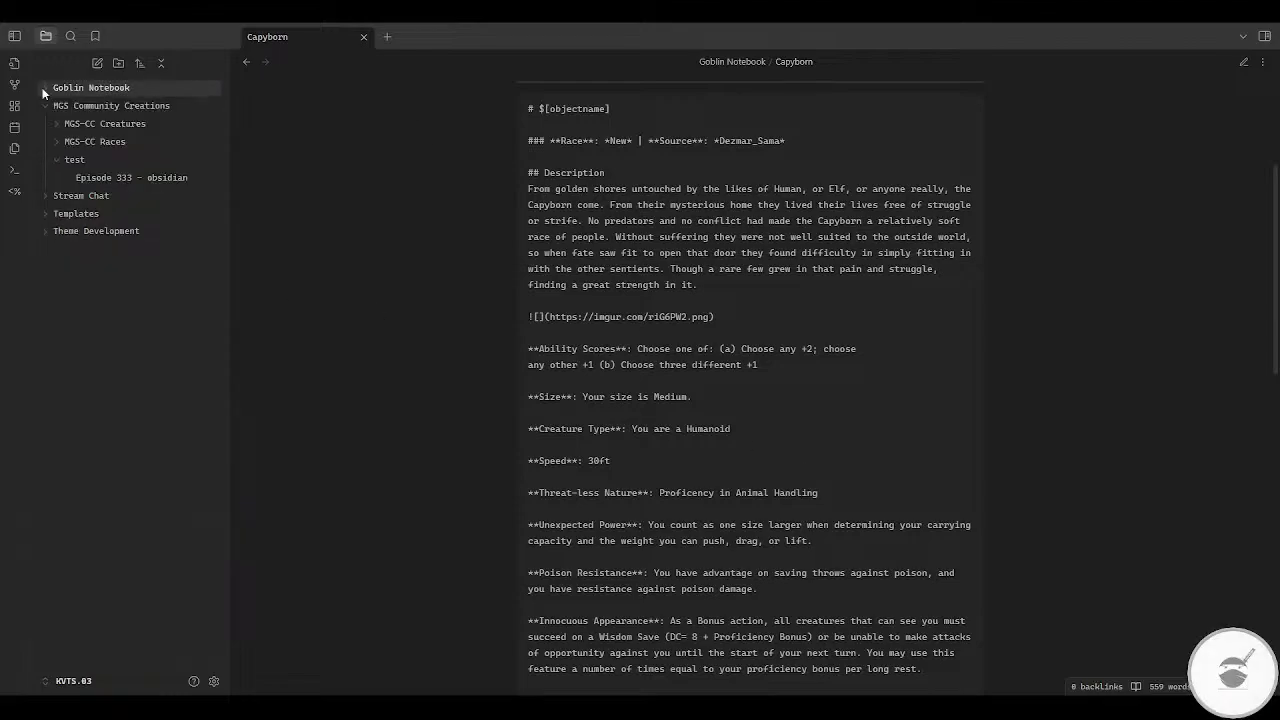
left_click(89, 232)
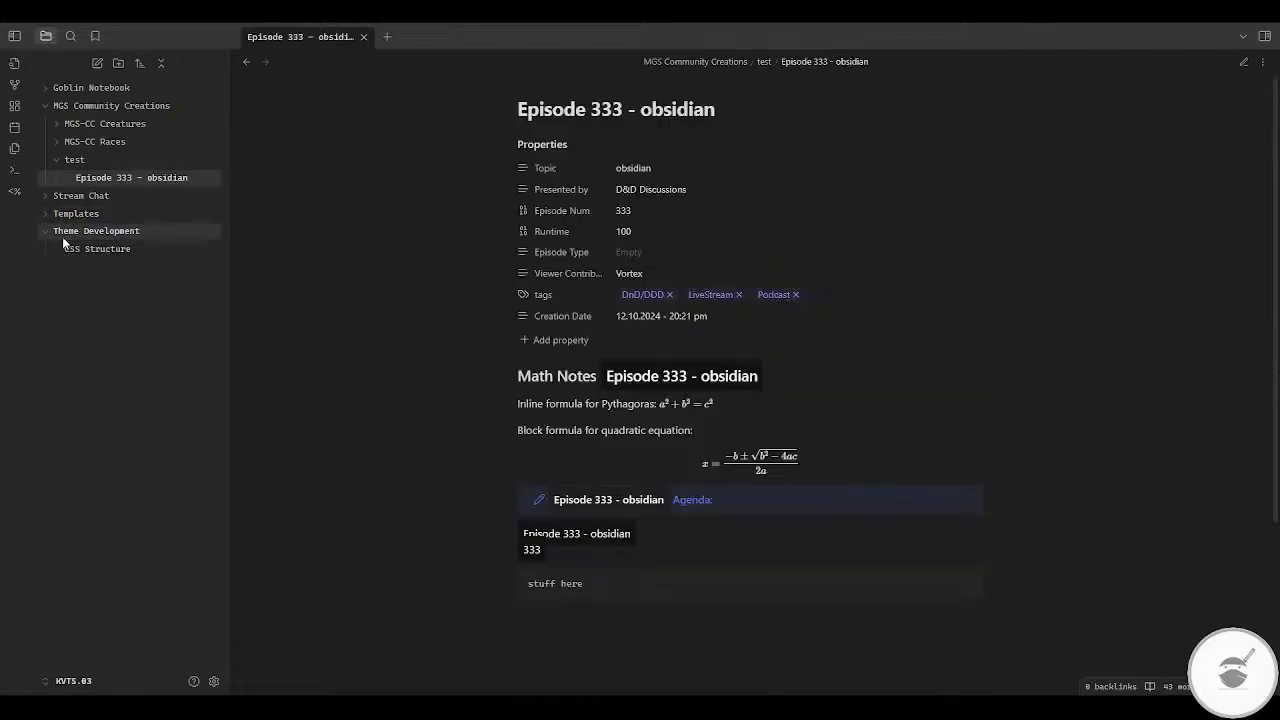
left_click(67, 236)
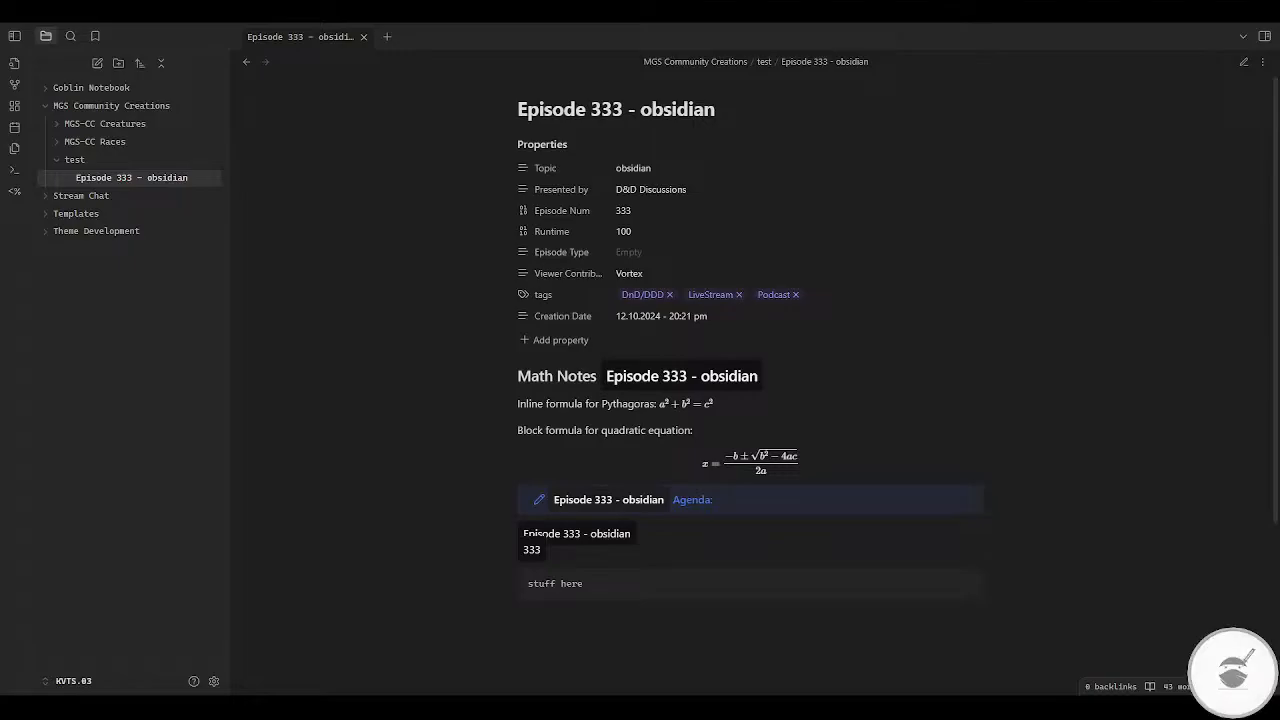
left_click(549, 541)
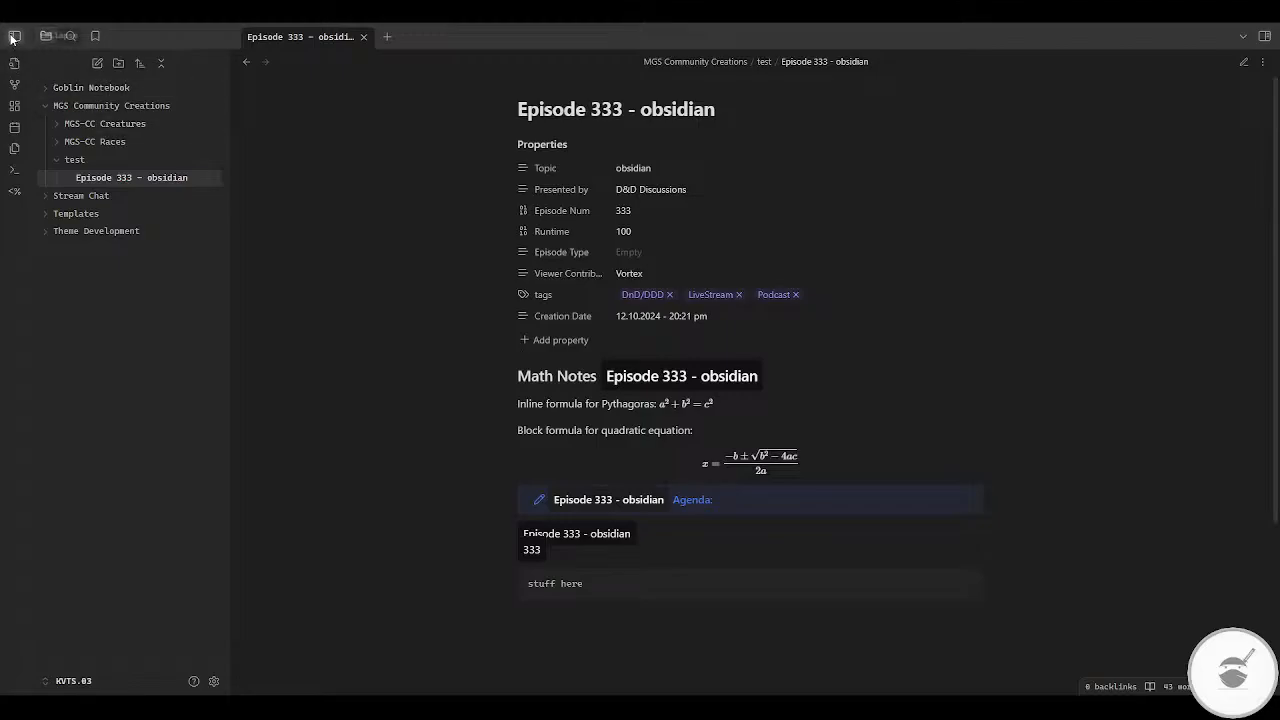
Step: Switch the appearance theme to Default in the settings
left_click(214, 682)
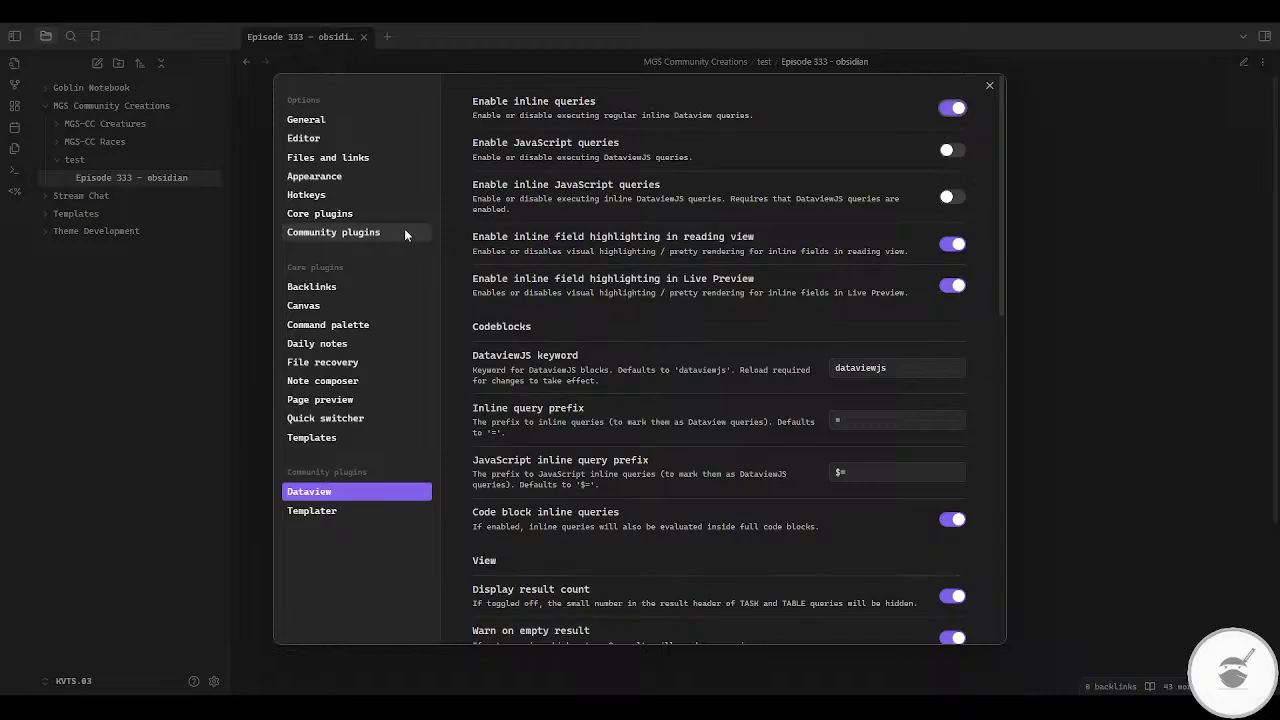
left_click(341, 176)
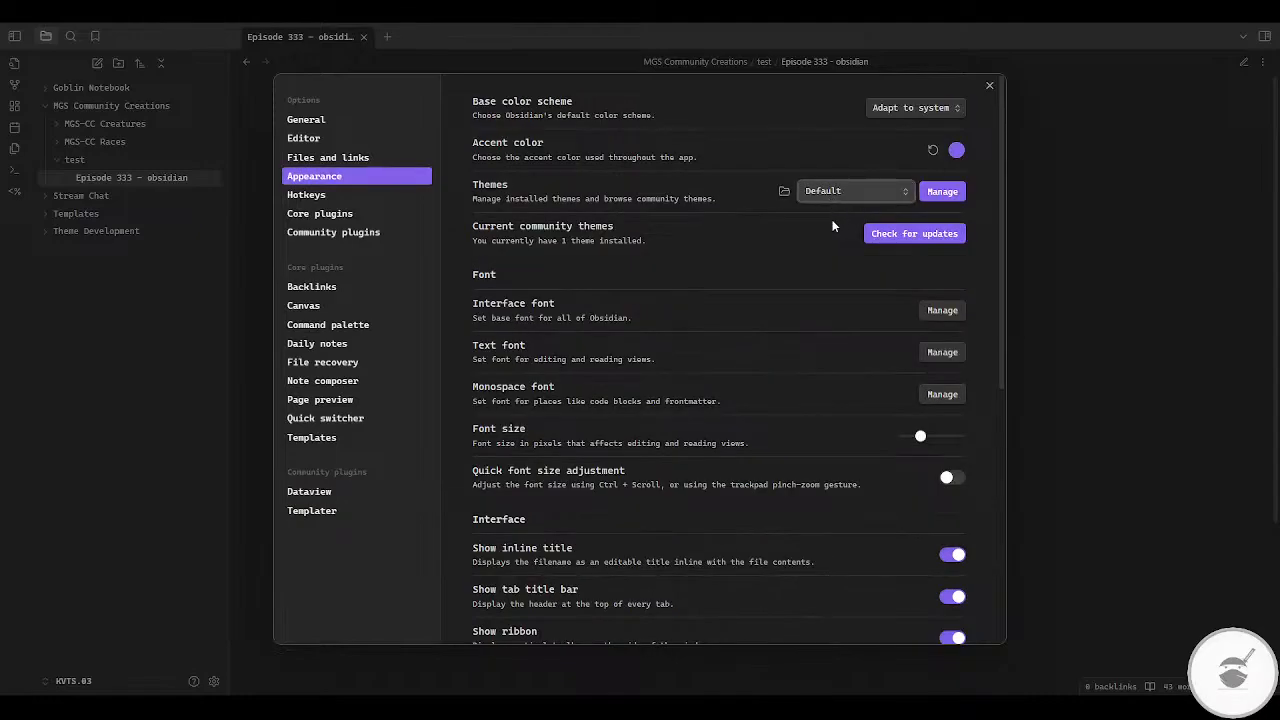
left_click(832, 226)
left_click(830, 203)
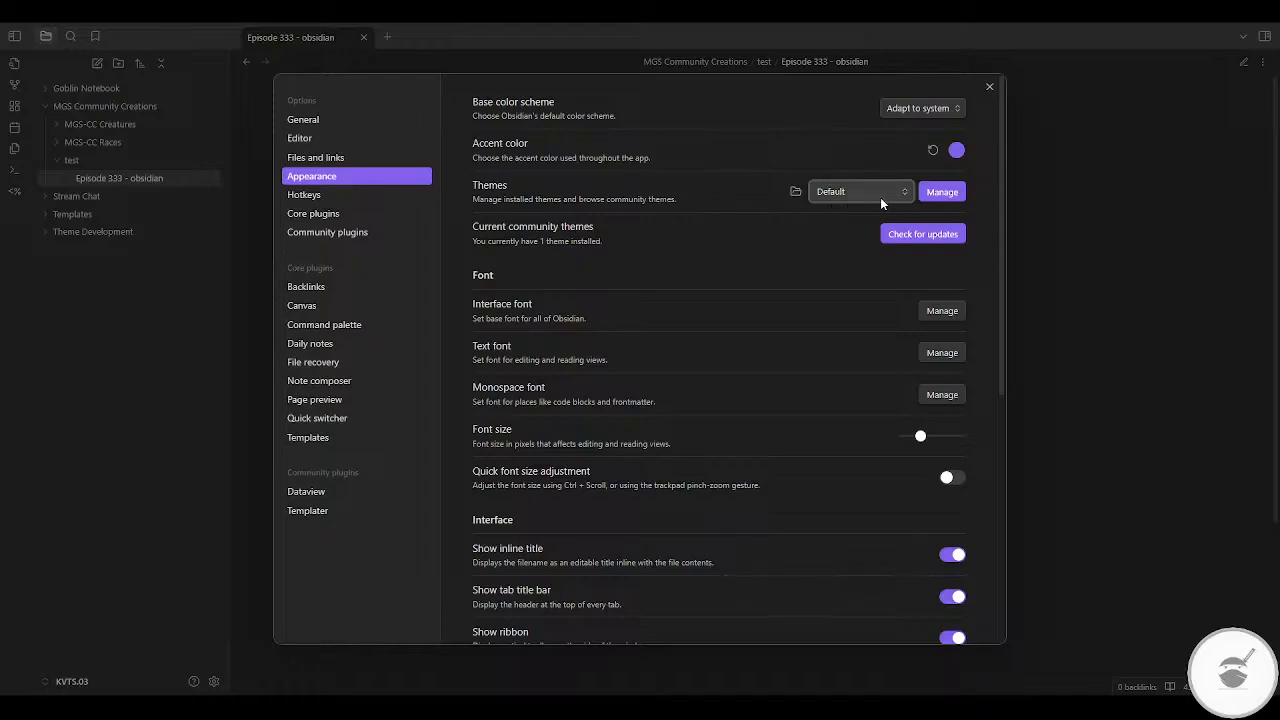
Step: Browse the community themes and view the Default theme's description
left_click(945, 193)
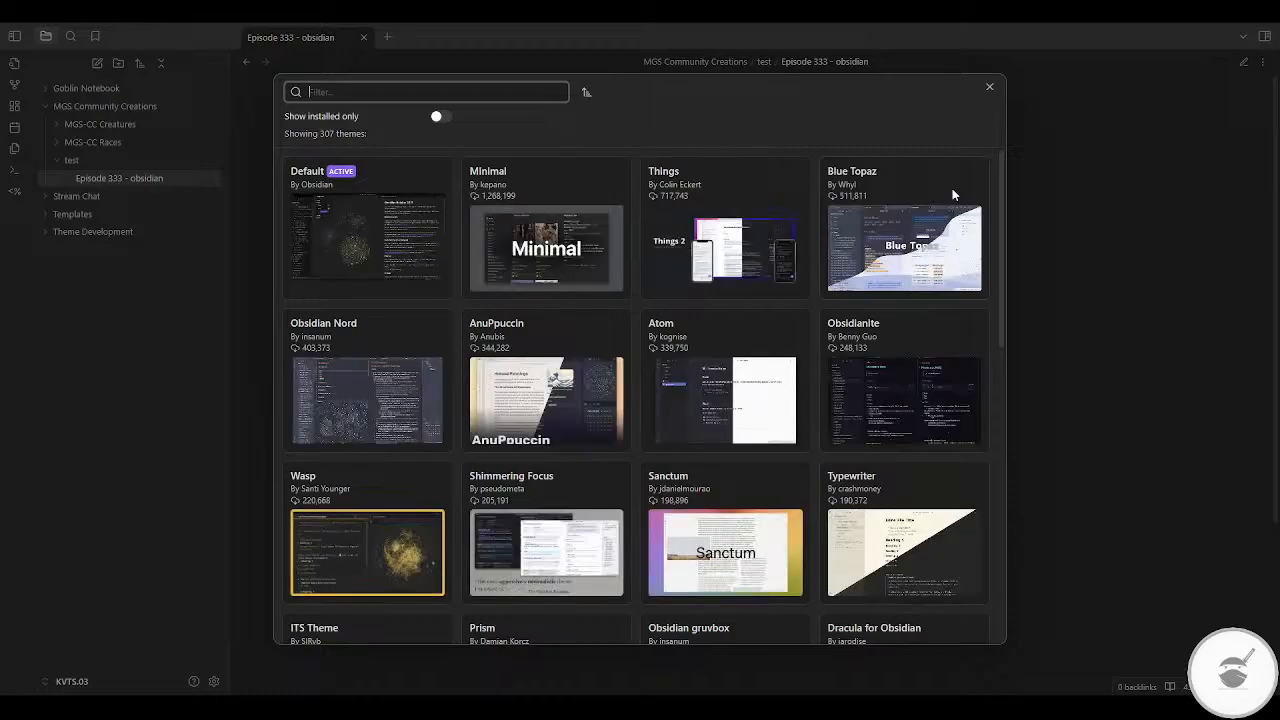
left_click(421, 169)
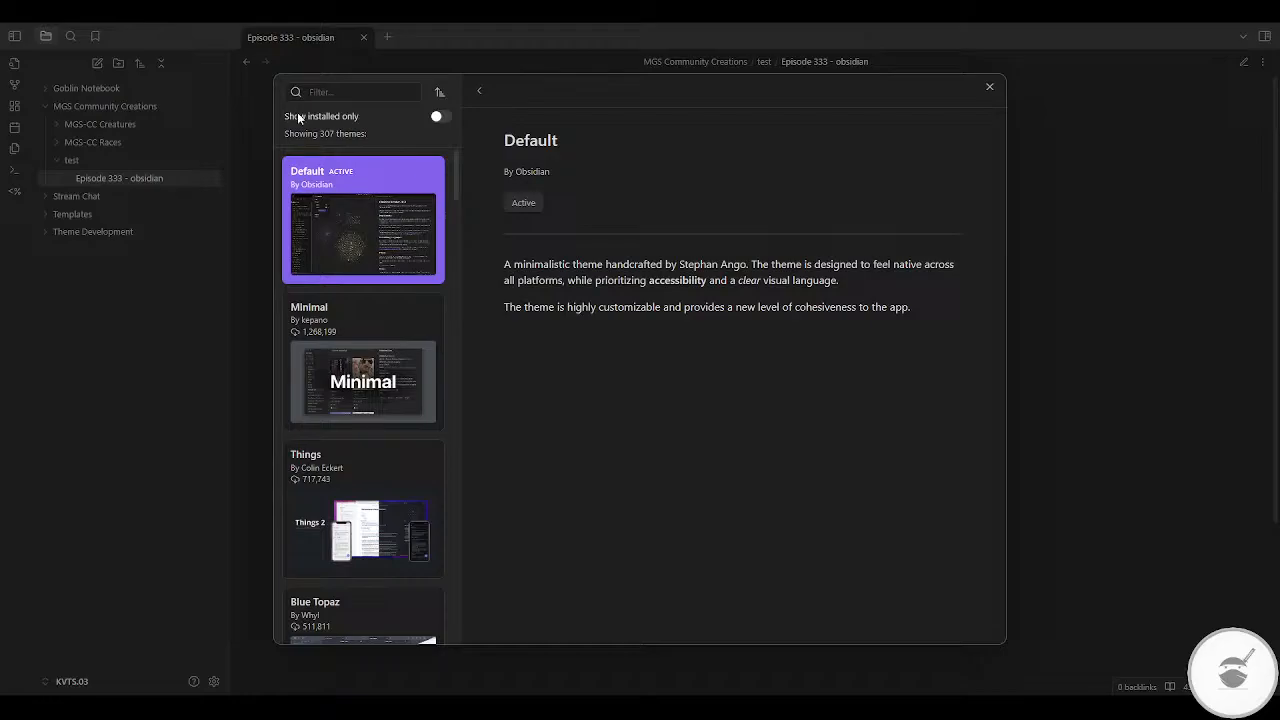
left_click(990, 87)
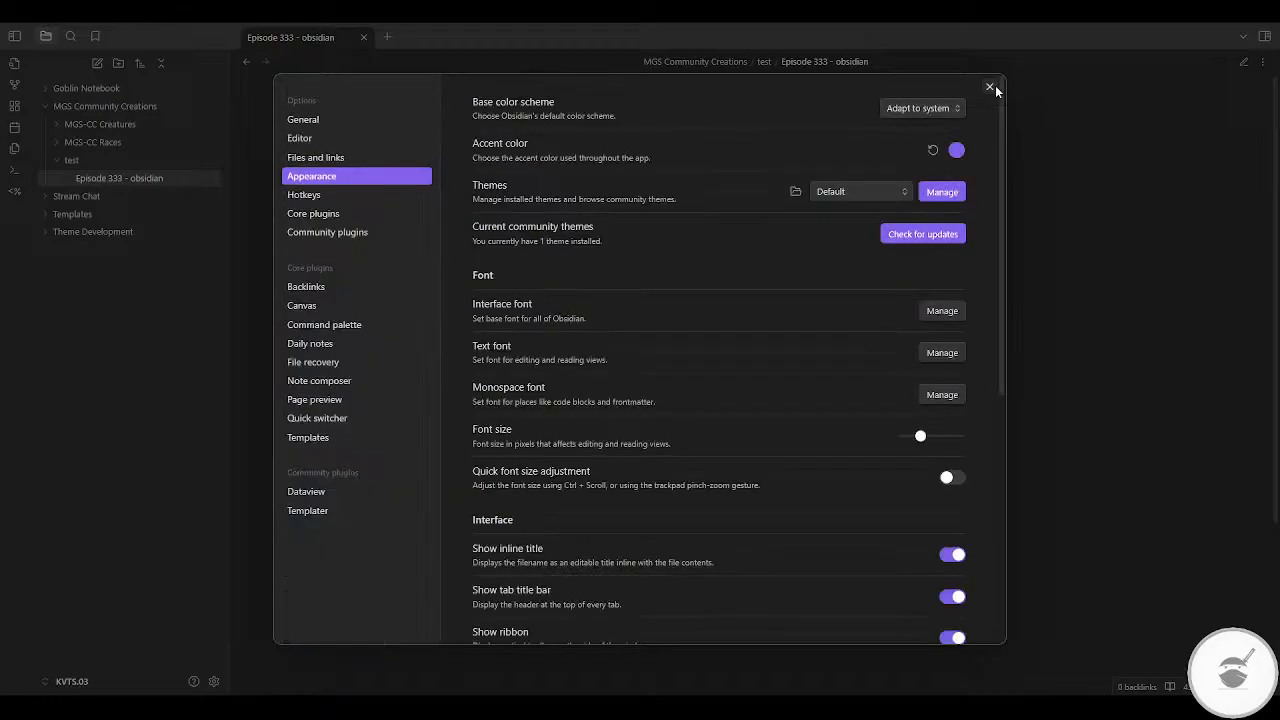
Step: Compare the Episode 333 note under the New Theme (Legacy) and Default themes, leaving Default applied
left_click(836, 216)
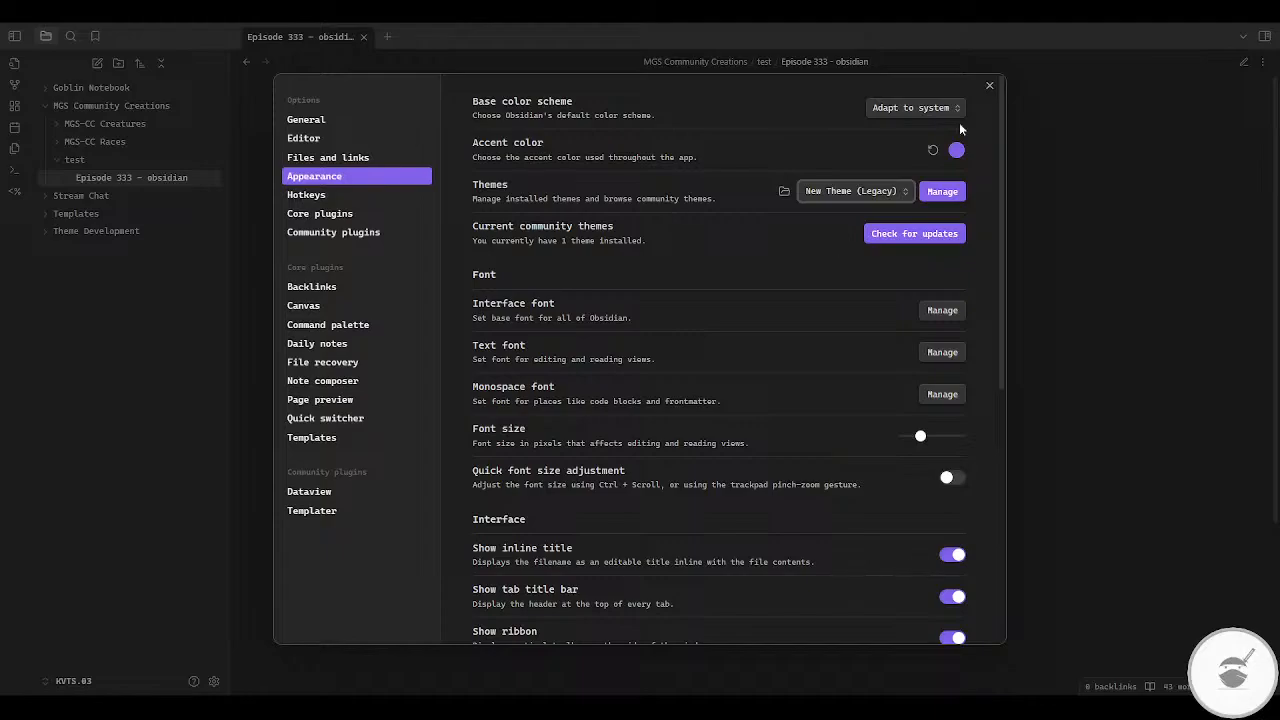
left_click(987, 87)
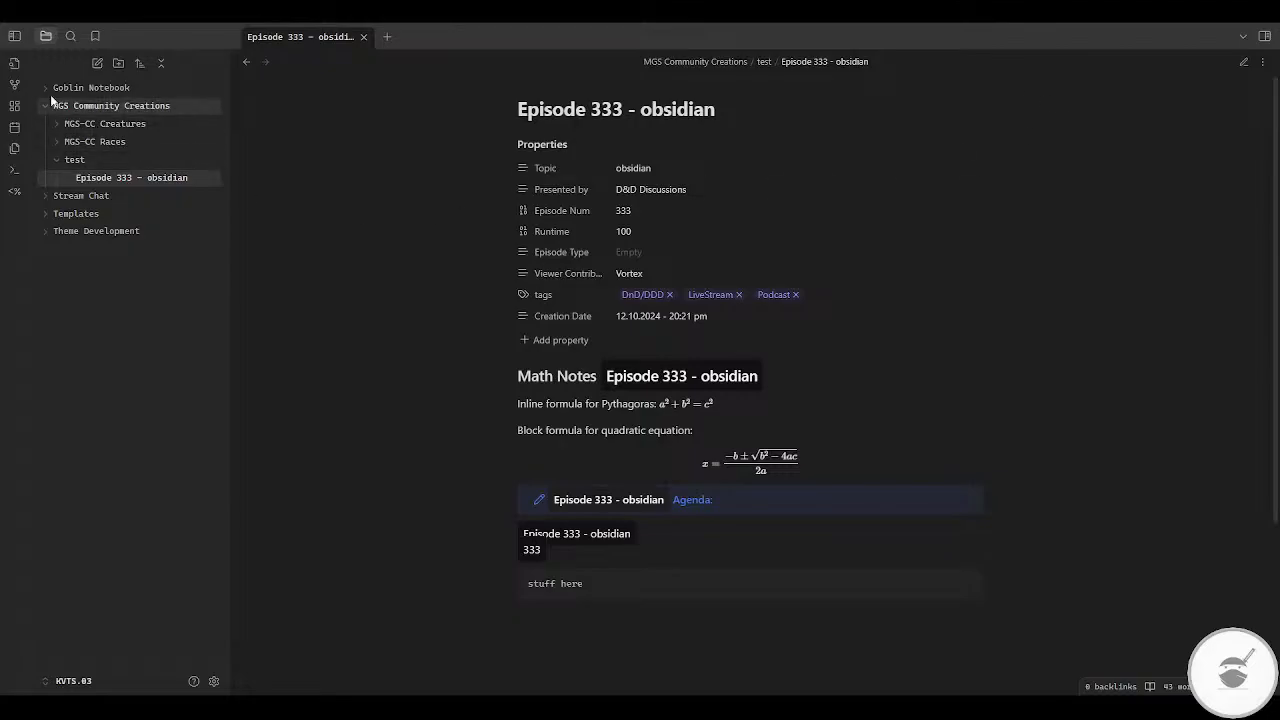
left_click(214, 681)
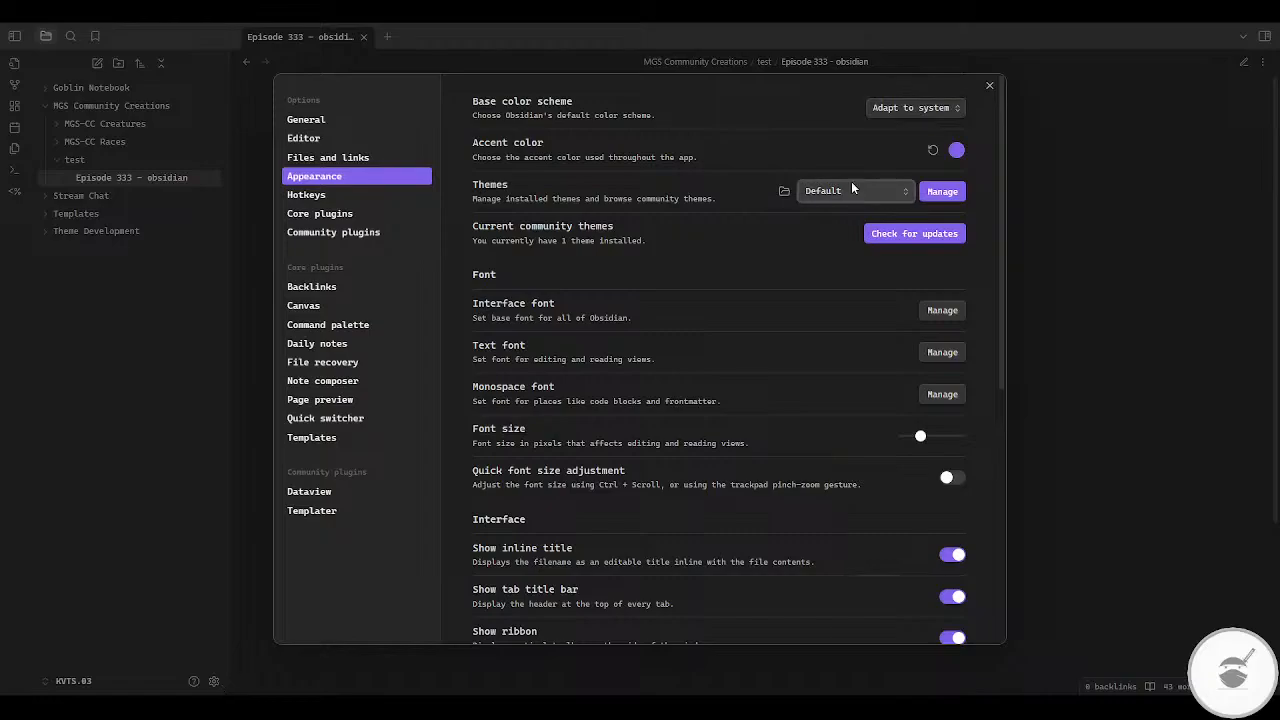
left_click(817, 215)
left_click(825, 210)
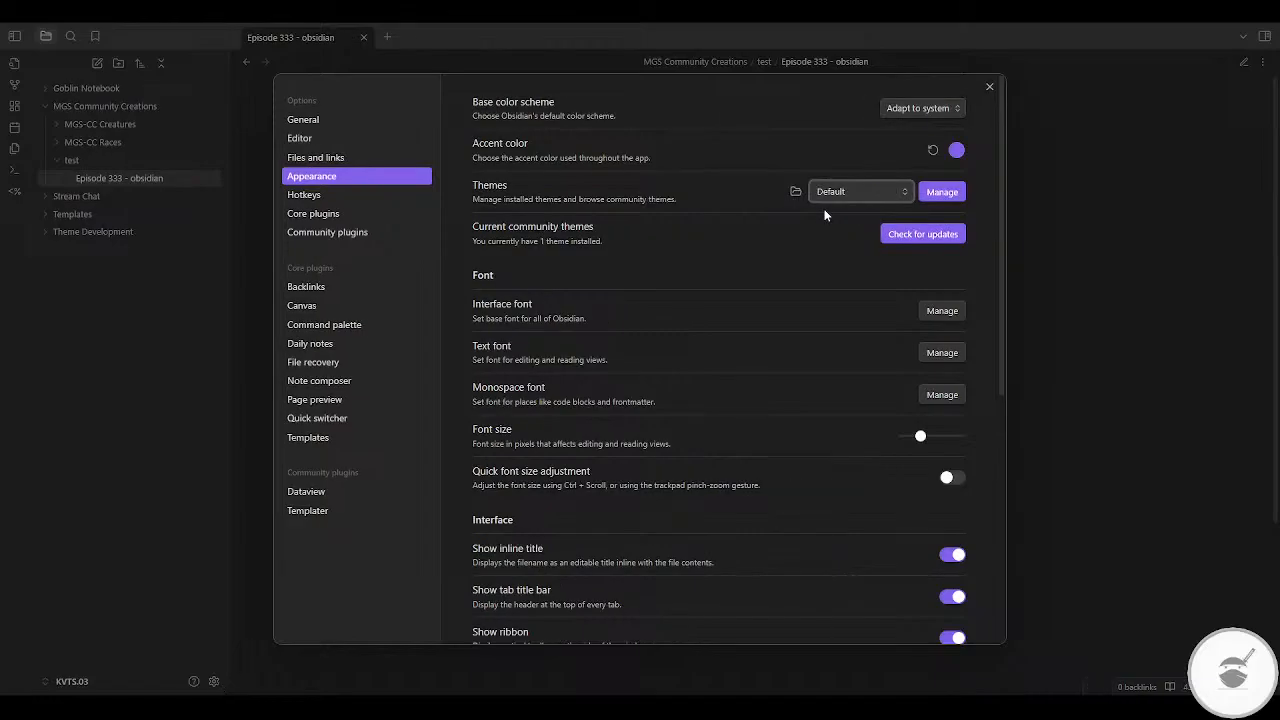
left_click(989, 87)
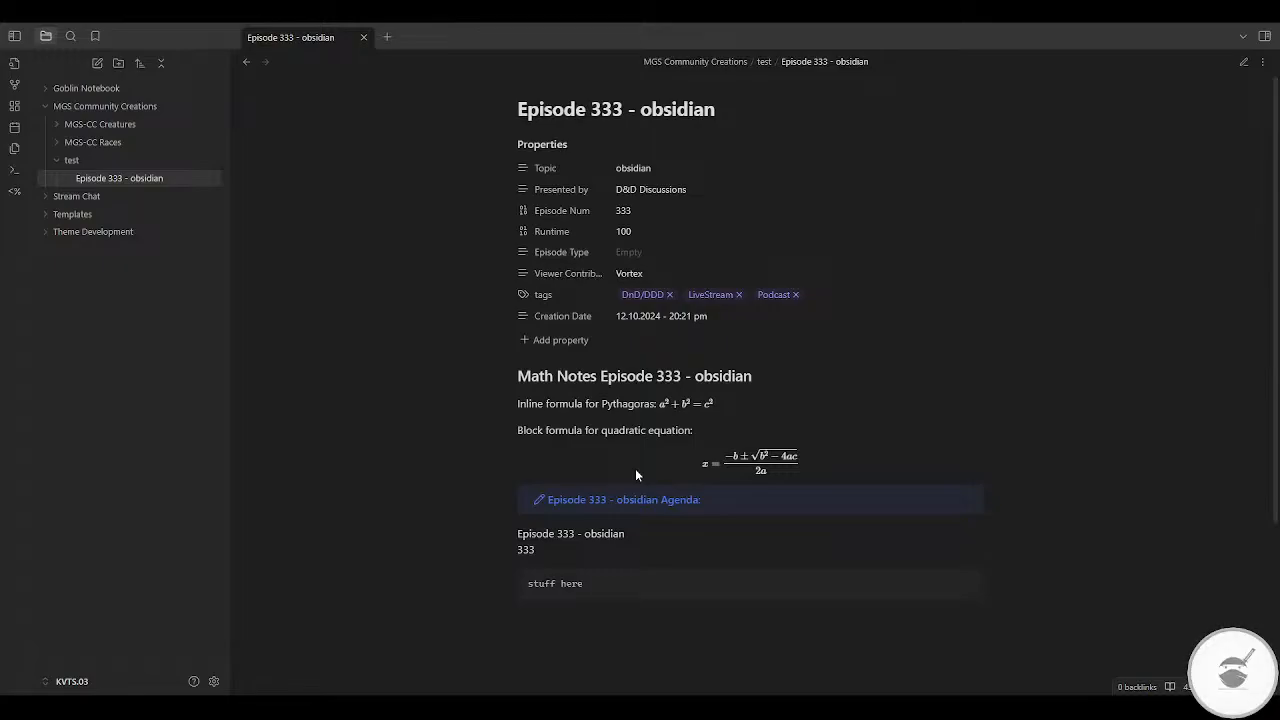
left_click(213, 681)
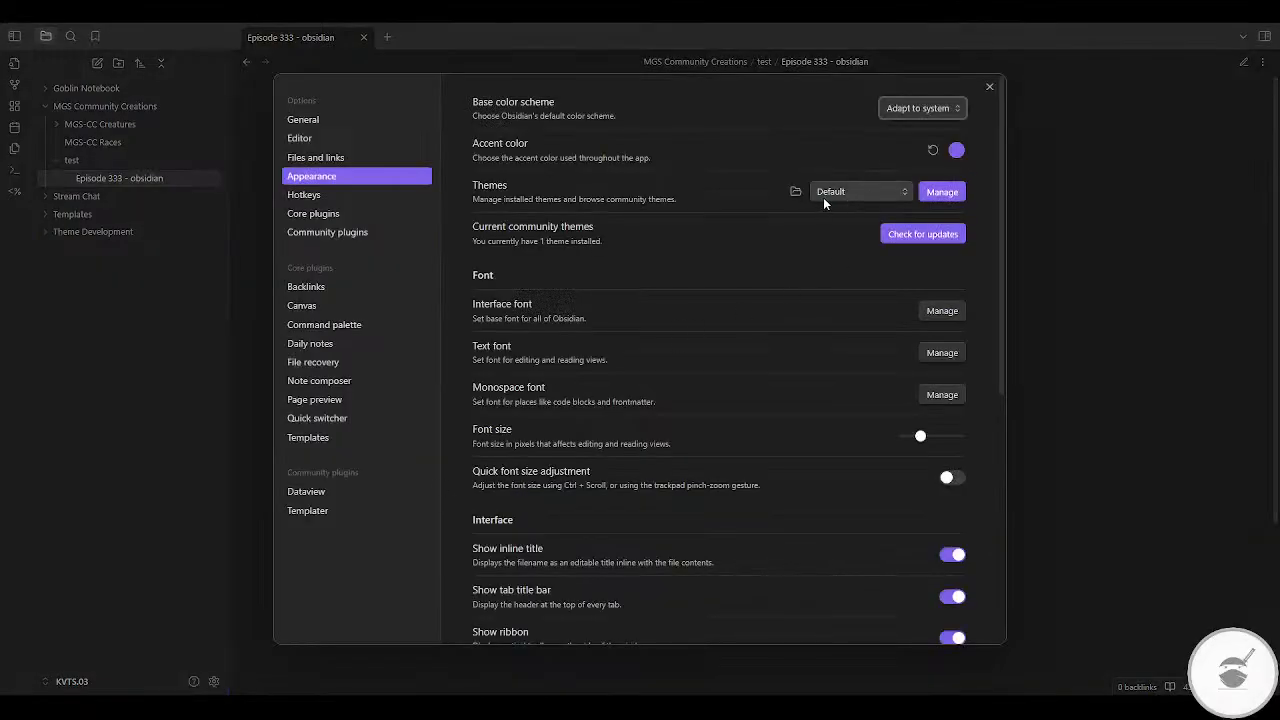
left_click(1104, 138)
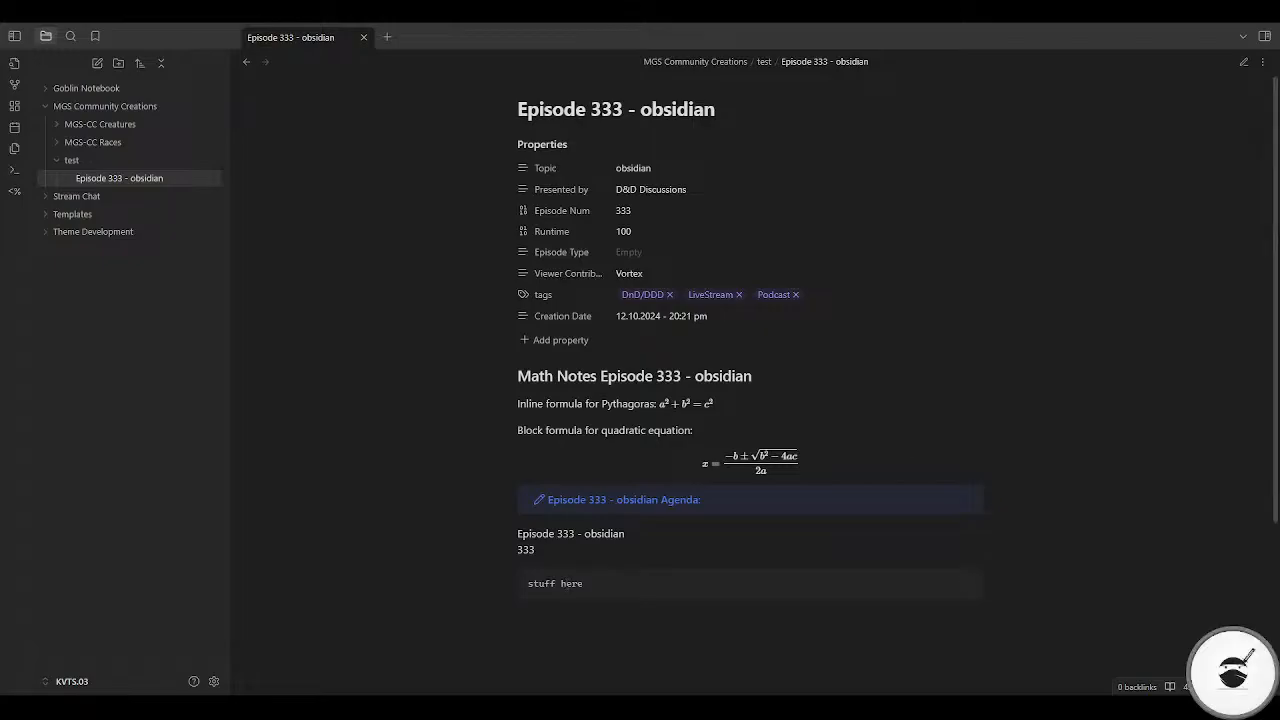
Step: Compare the inline queries and the "stuff here" code block in the Episode 333 note's source and reading views
key("ctrl+e")
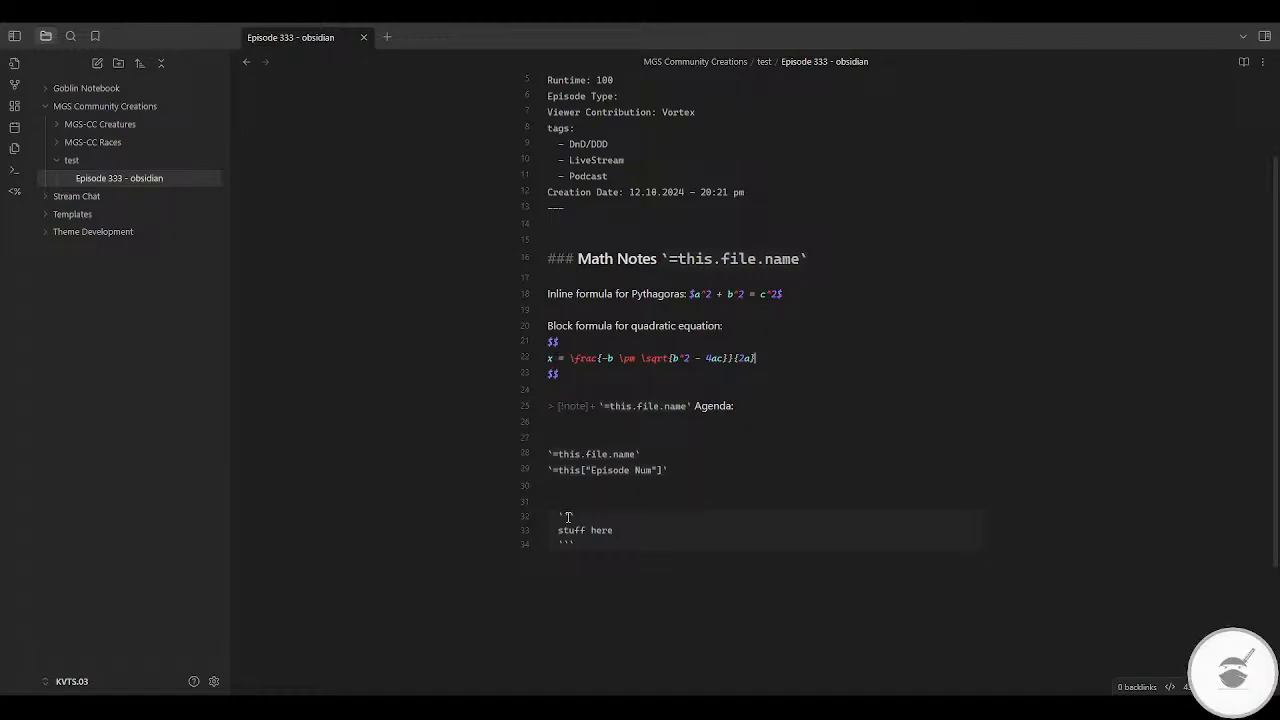
left_click(1244, 62)
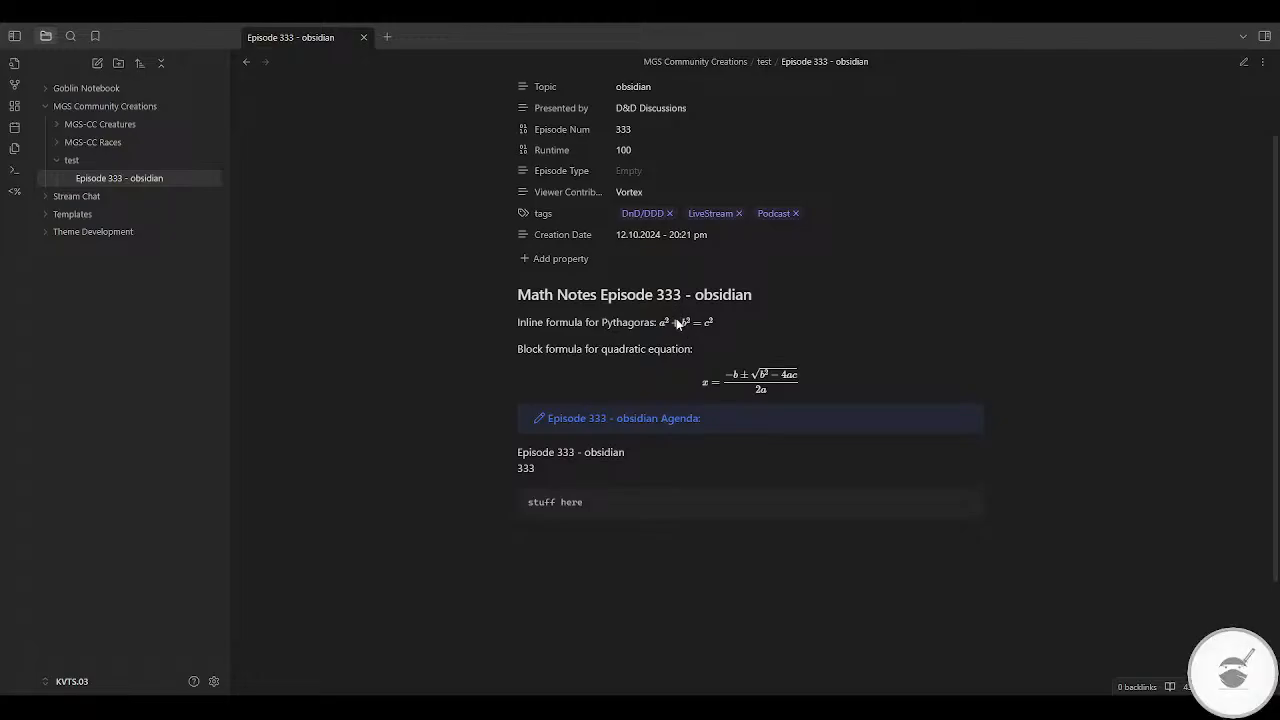
left_click(1242, 64)
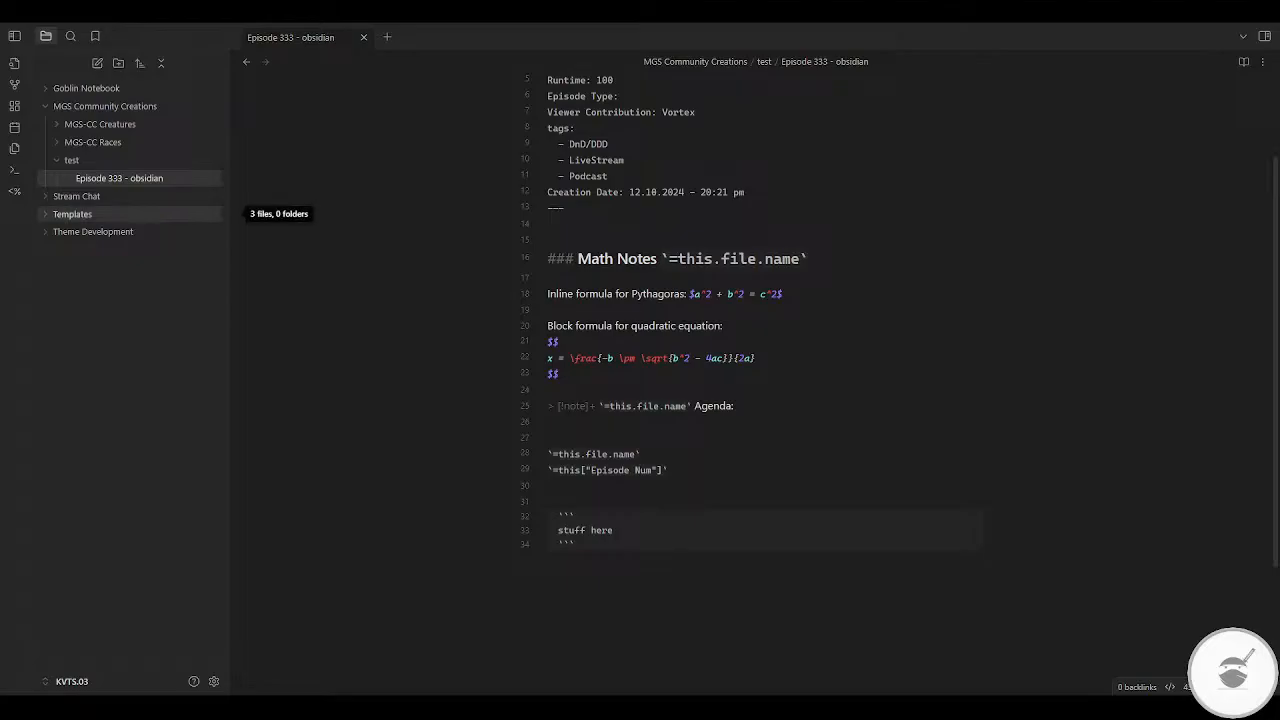
Step: Review the Races, Creatures and automatic notes in the Templates folder
left_click(72, 214)
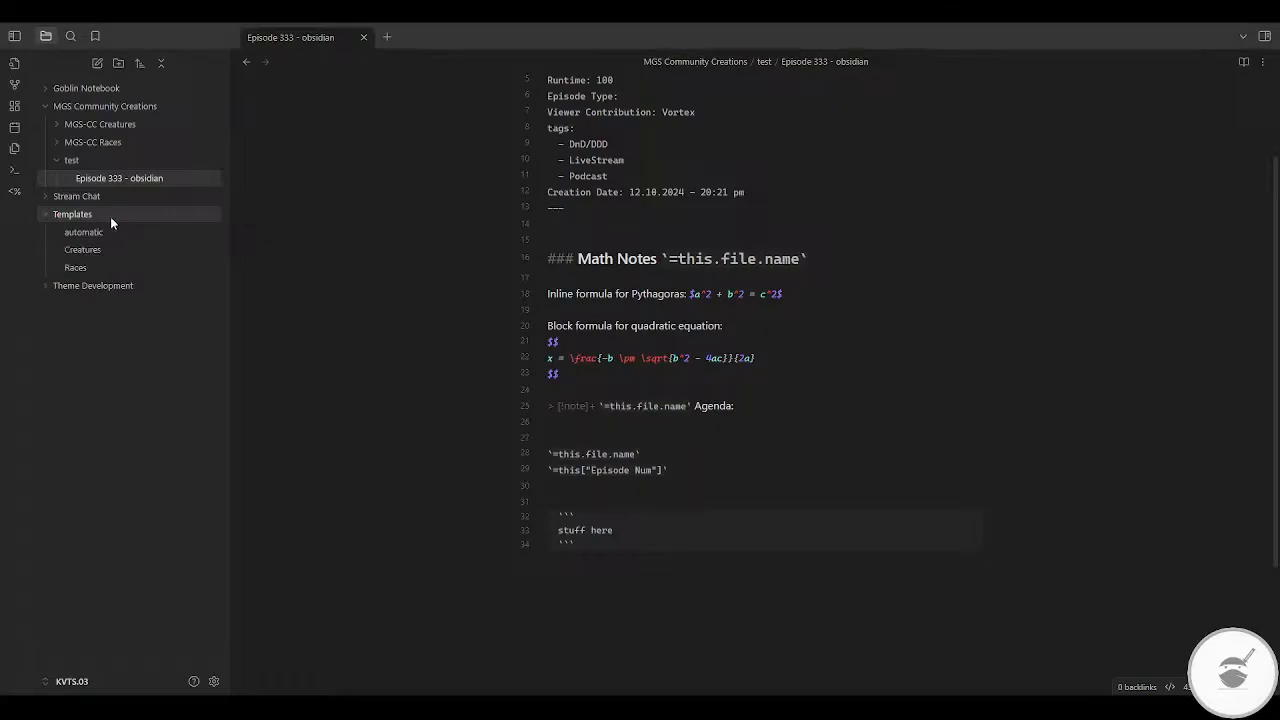
left_click(75, 268)
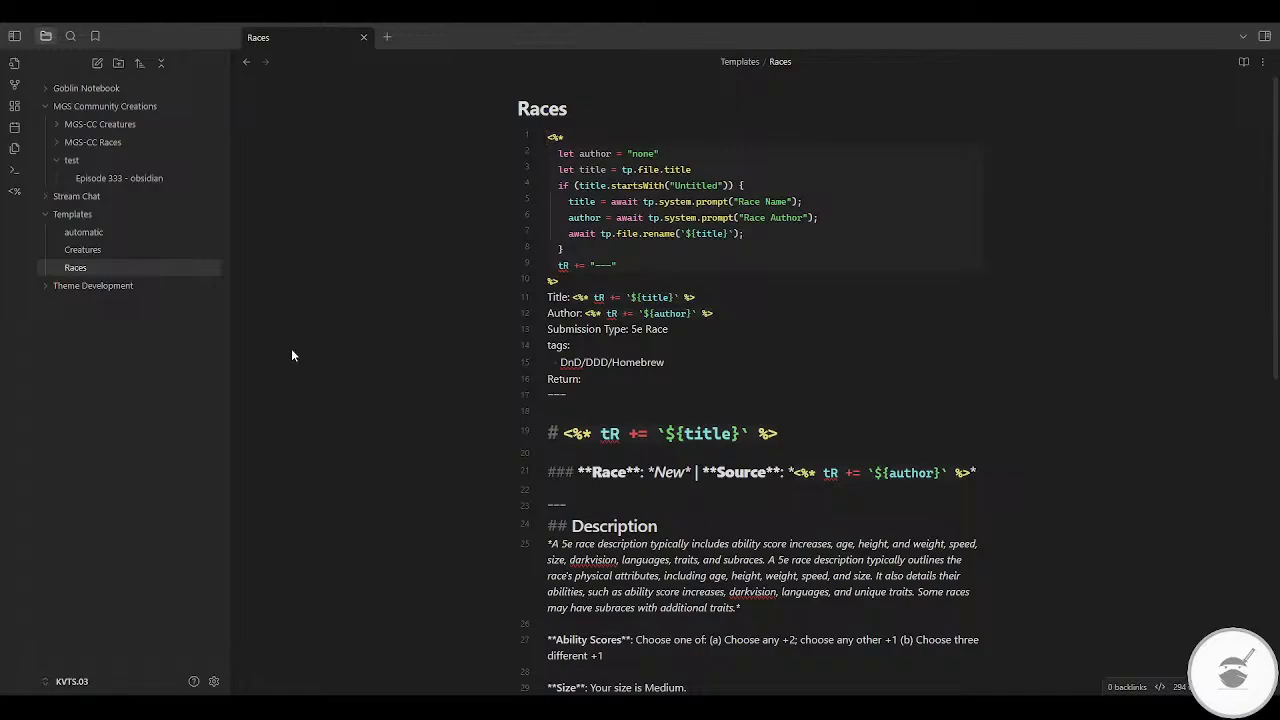
left_click(117, 248)
left_click(104, 232)
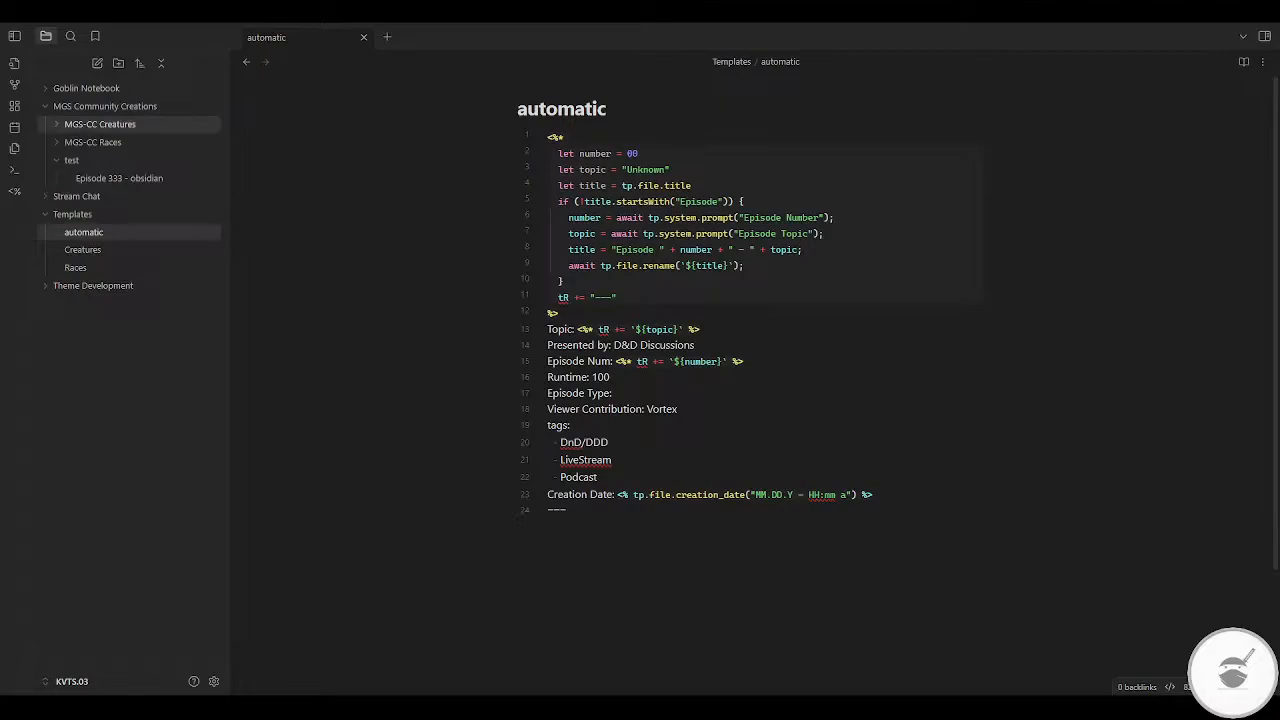
Step: Open the Goblin Notebook's Ice Monarch note in reading view, copy its code block contents, and collapse the folder
left_click(86, 88)
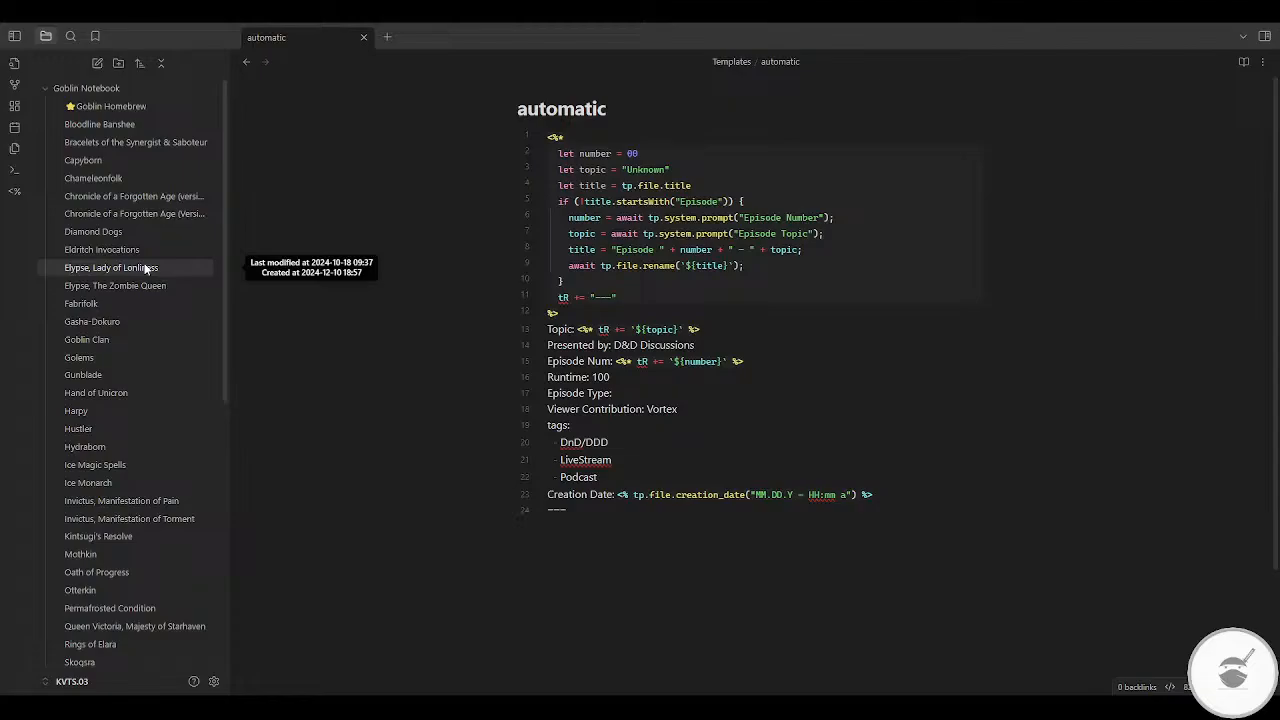
left_click(76, 485)
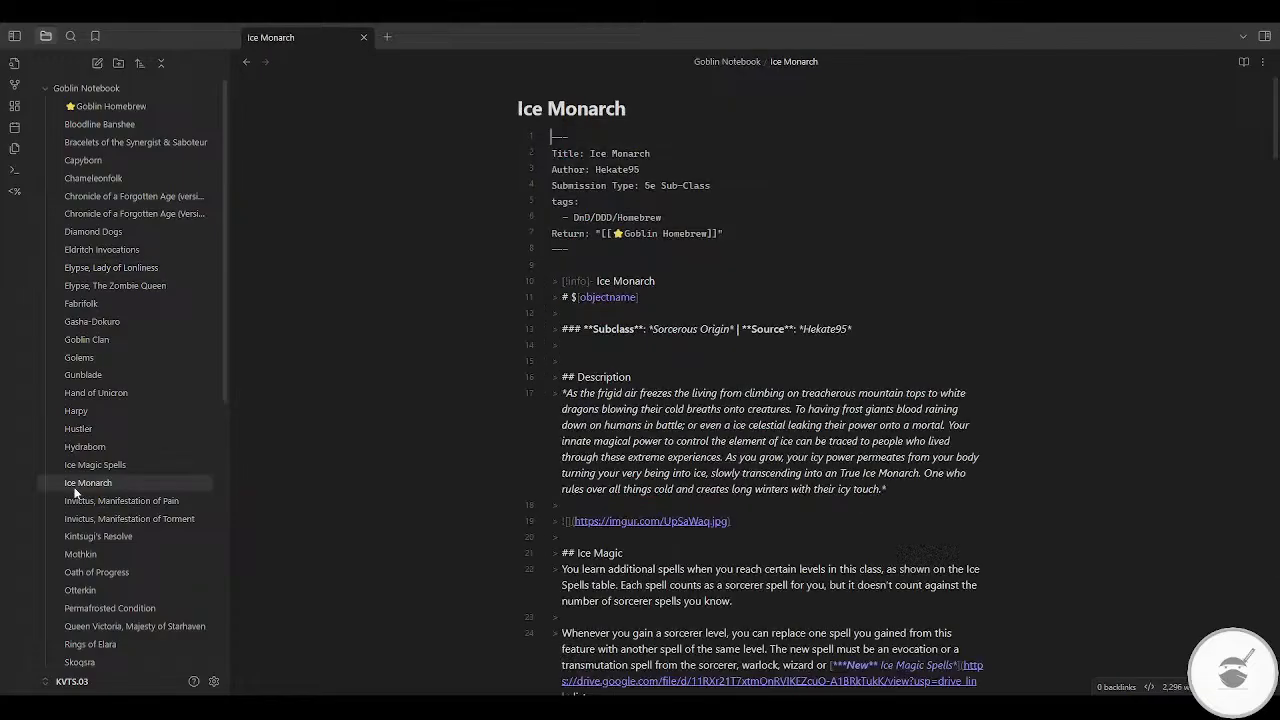
left_click(1244, 62)
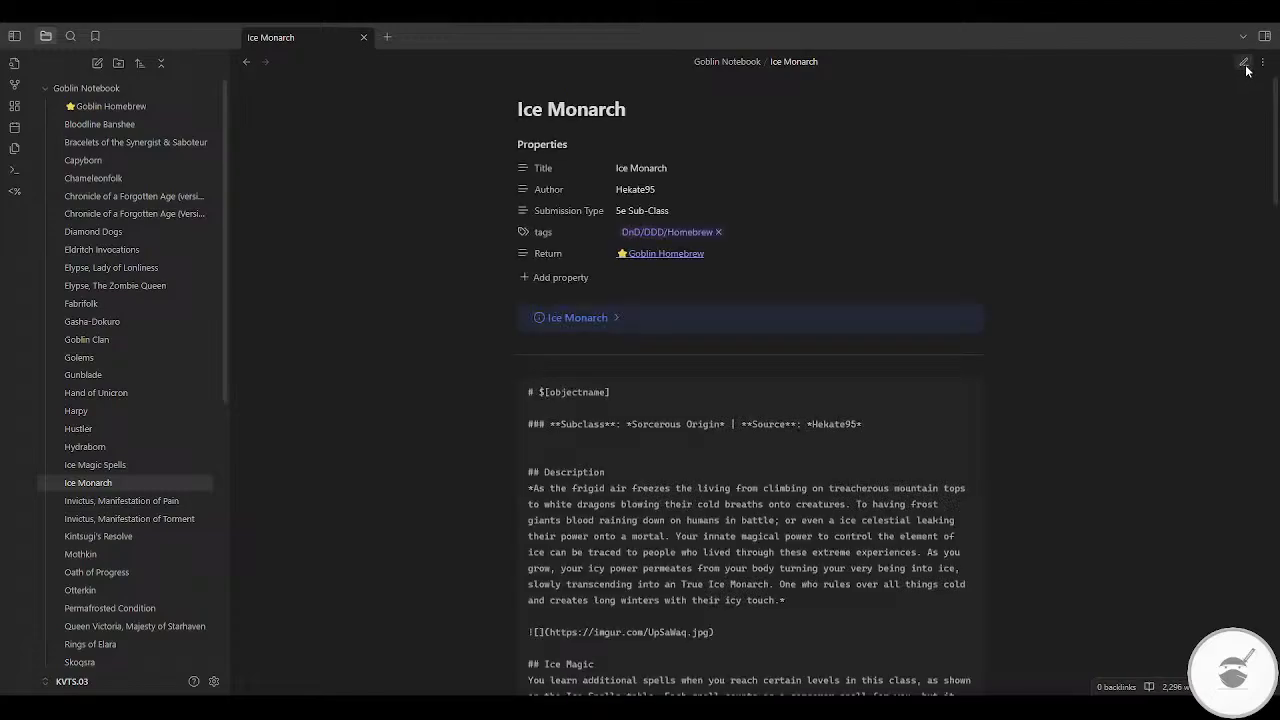
scroll(970, 313, "down", 2)
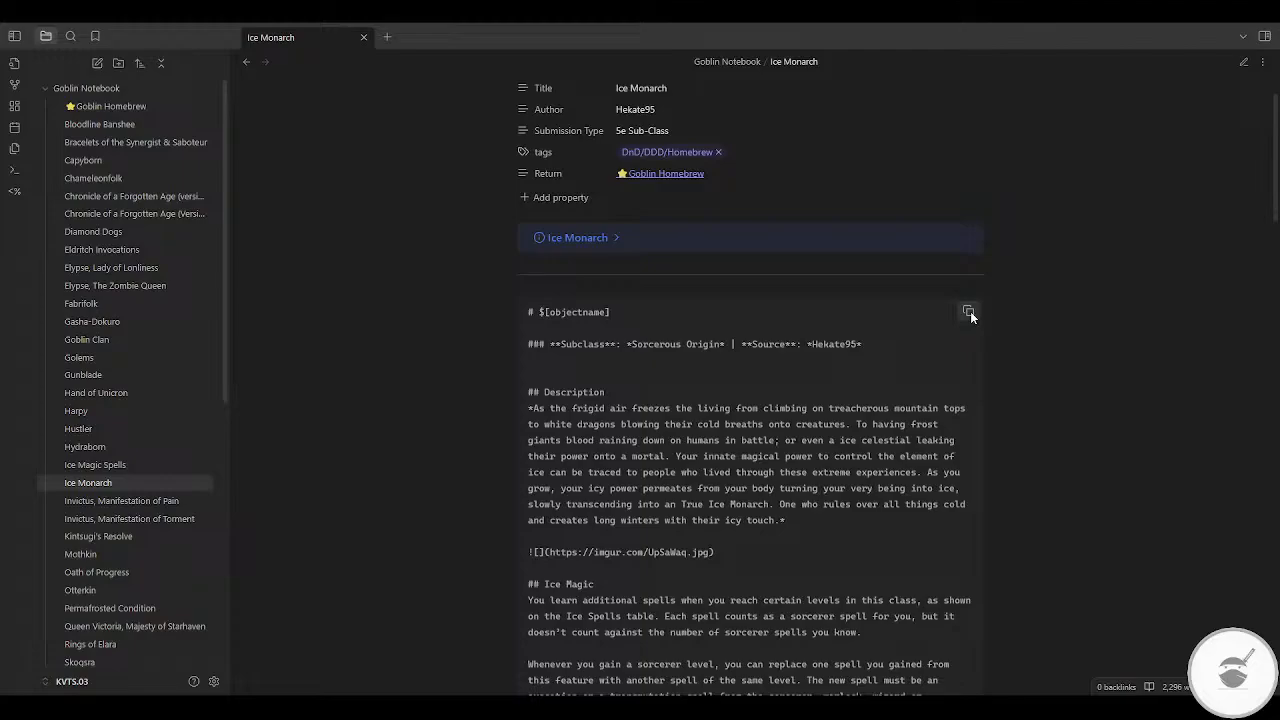
left_click(968, 311)
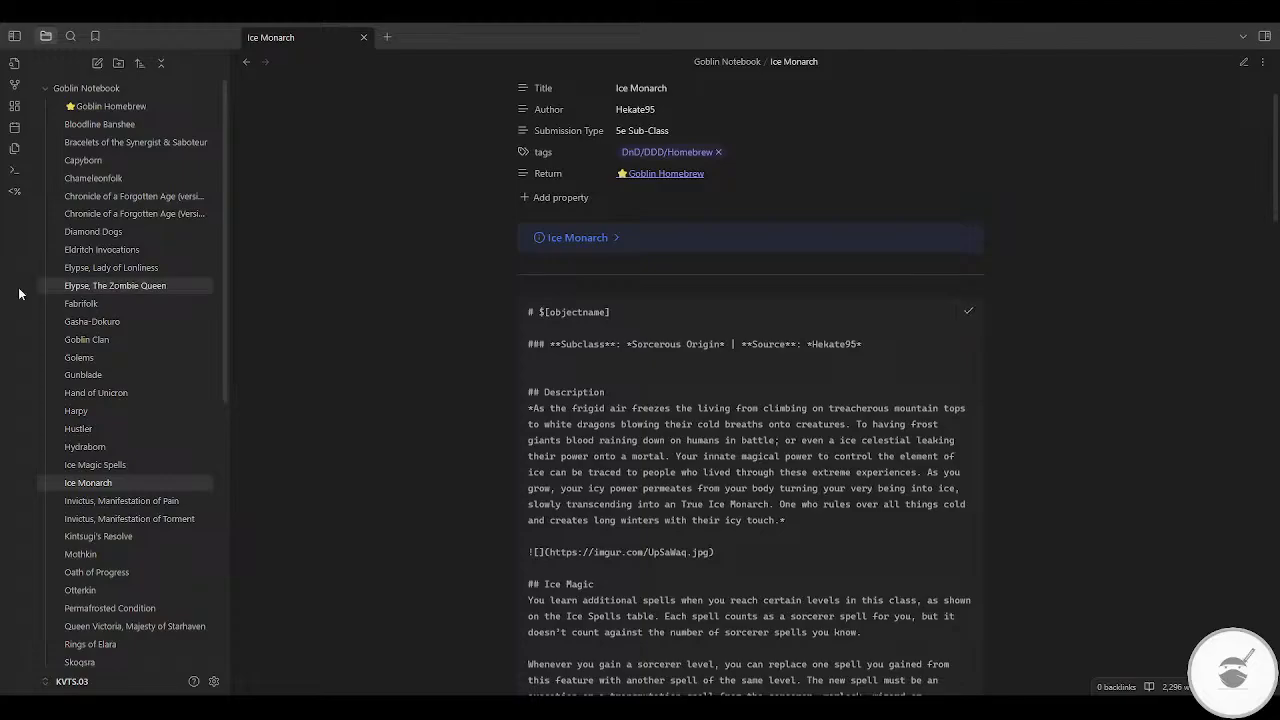
left_click(60, 88)
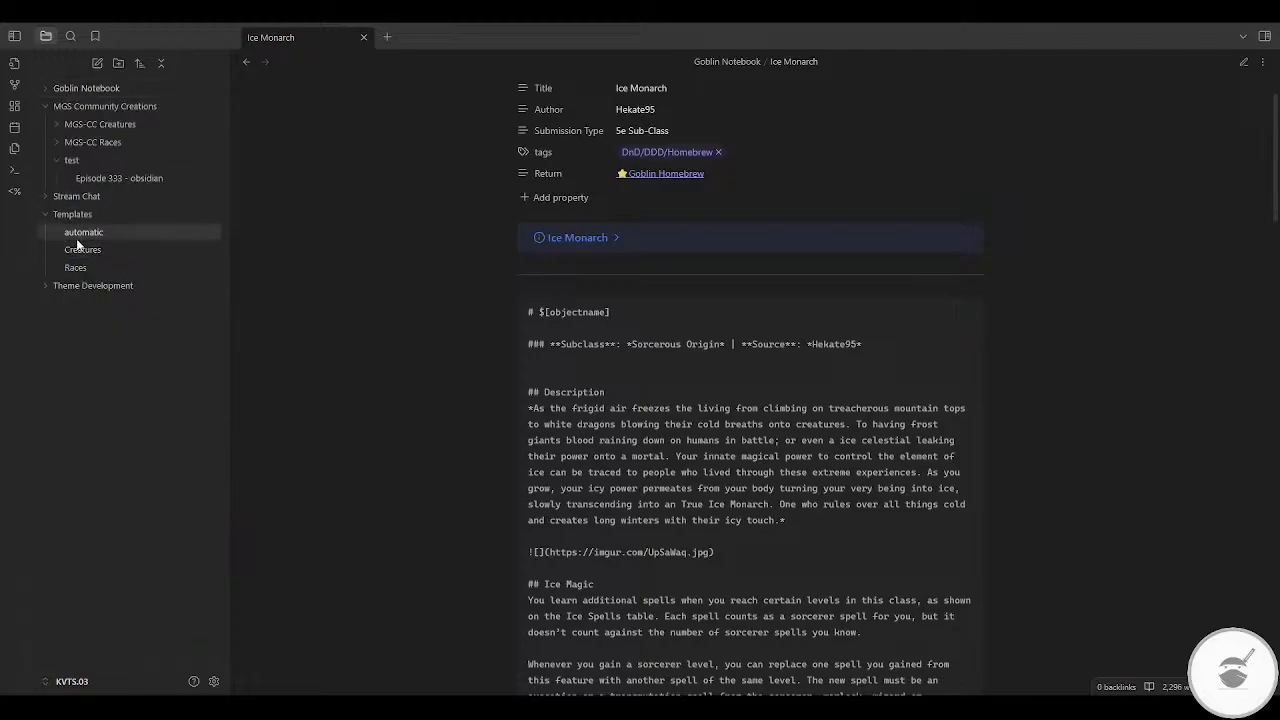
Step: Create a note named Sorcerer in the Templates folder and paste the copied Ice Monarch content into it
right_click(77, 219)
left_click(115, 232)
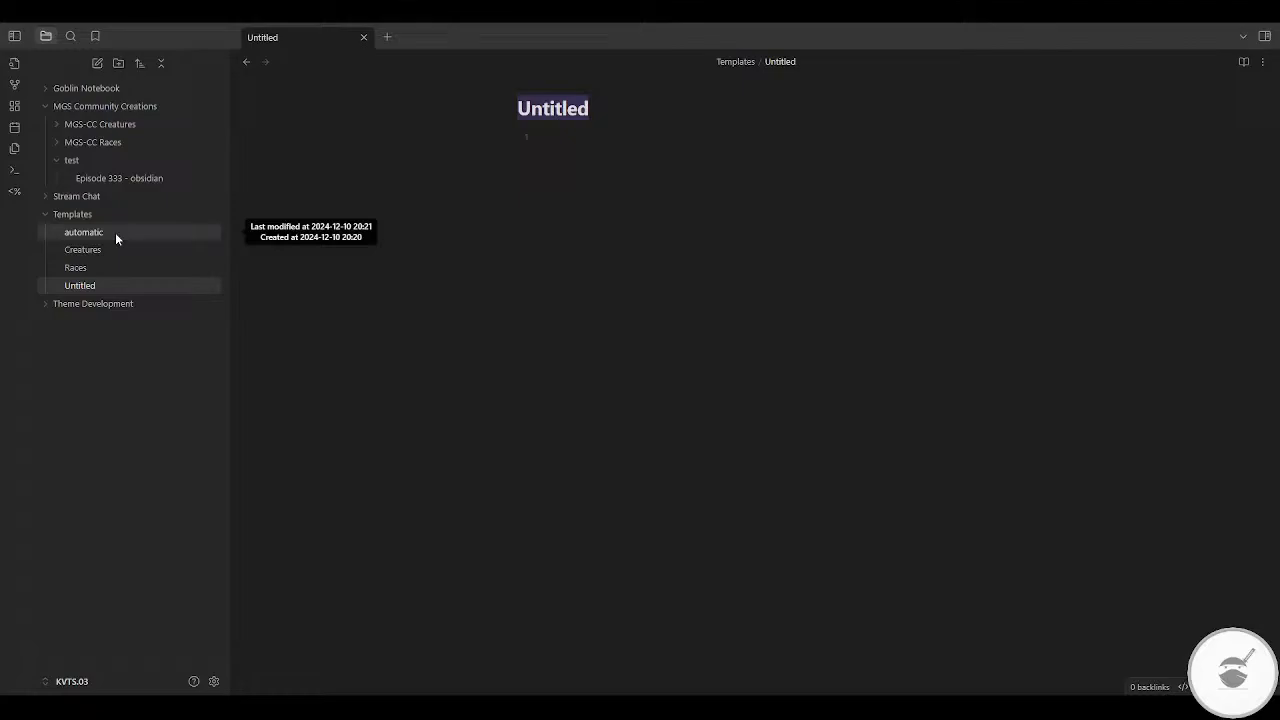
type("Sorcerer")
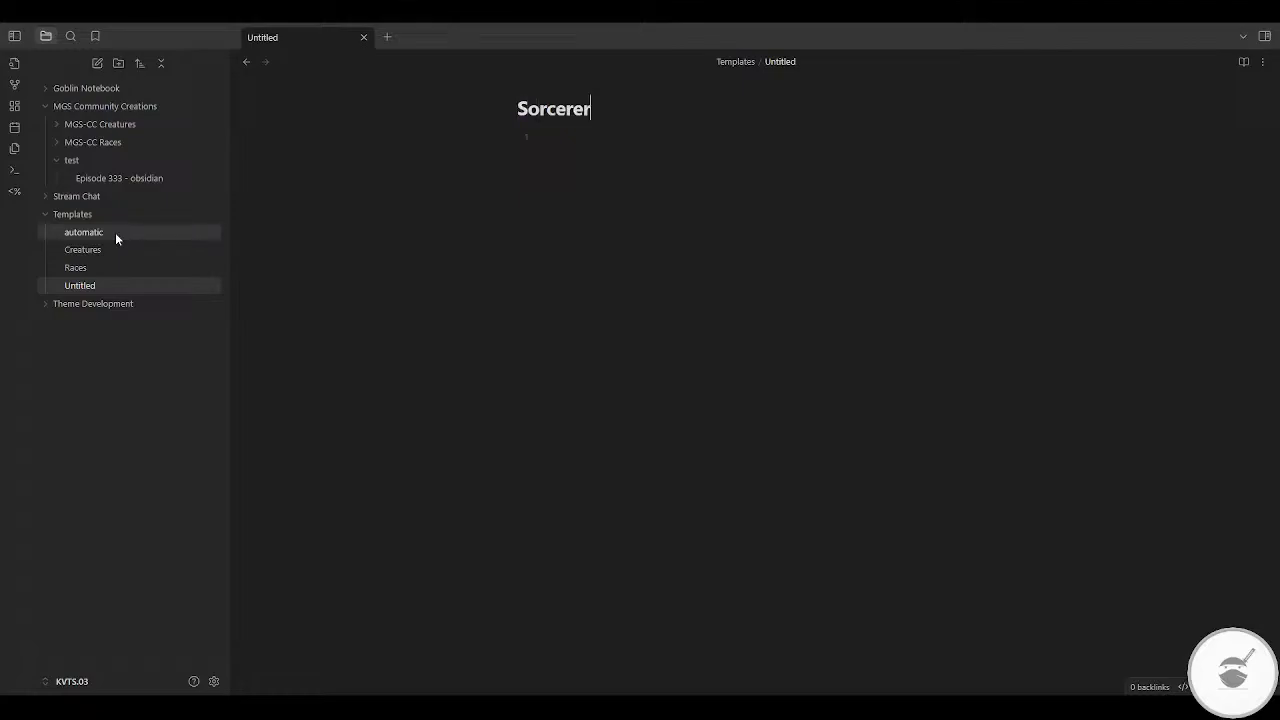
key("Return")
key("ctrl+v")
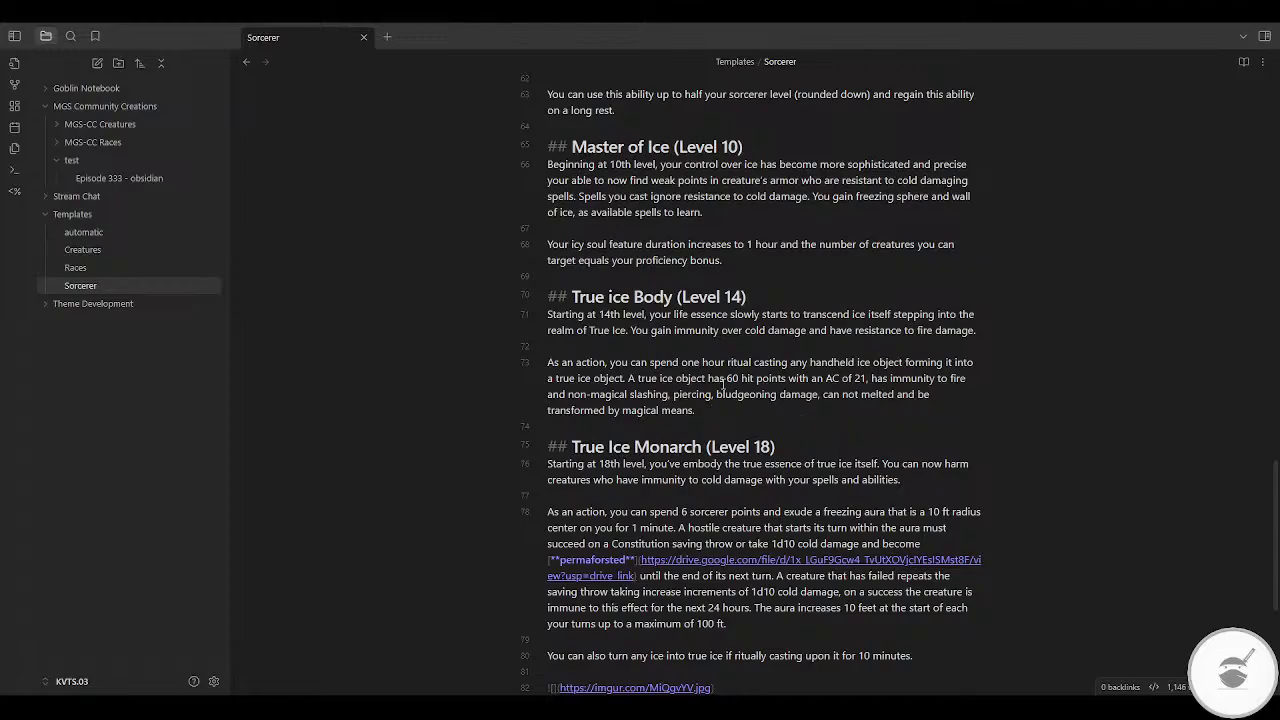
scroll(722, 385, "up", 15)
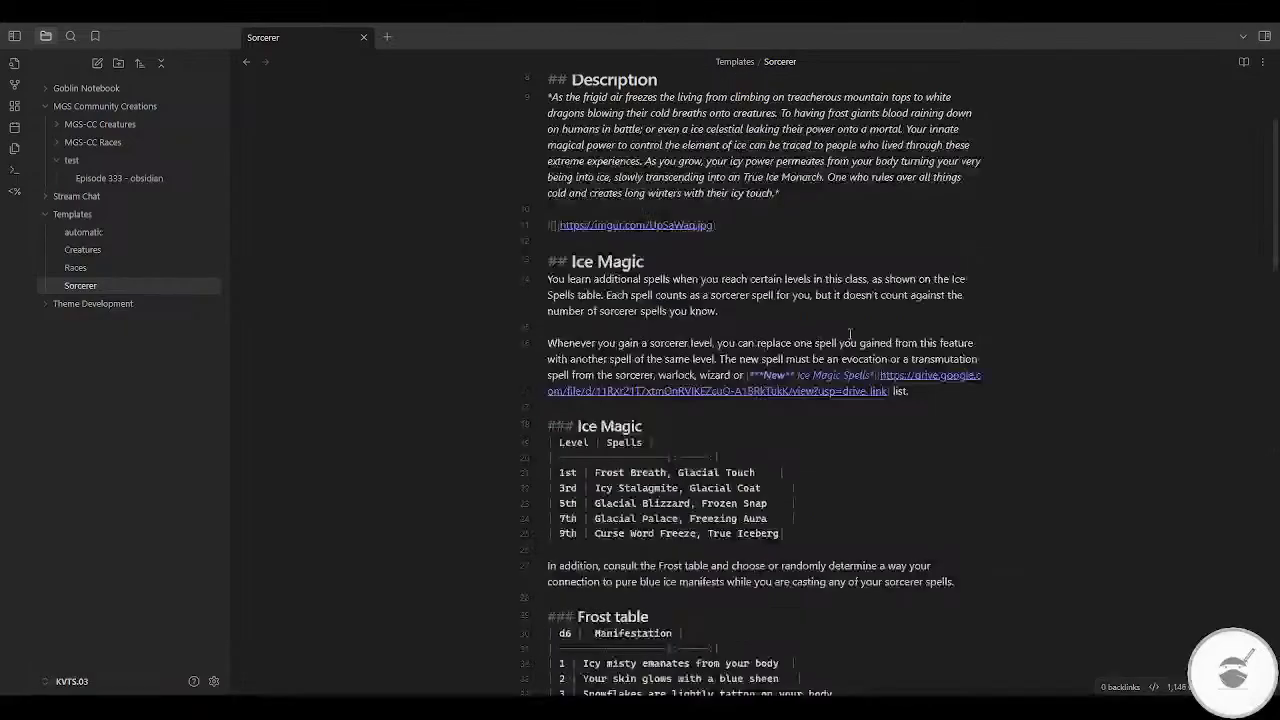
scroll(850, 333, "up", 3)
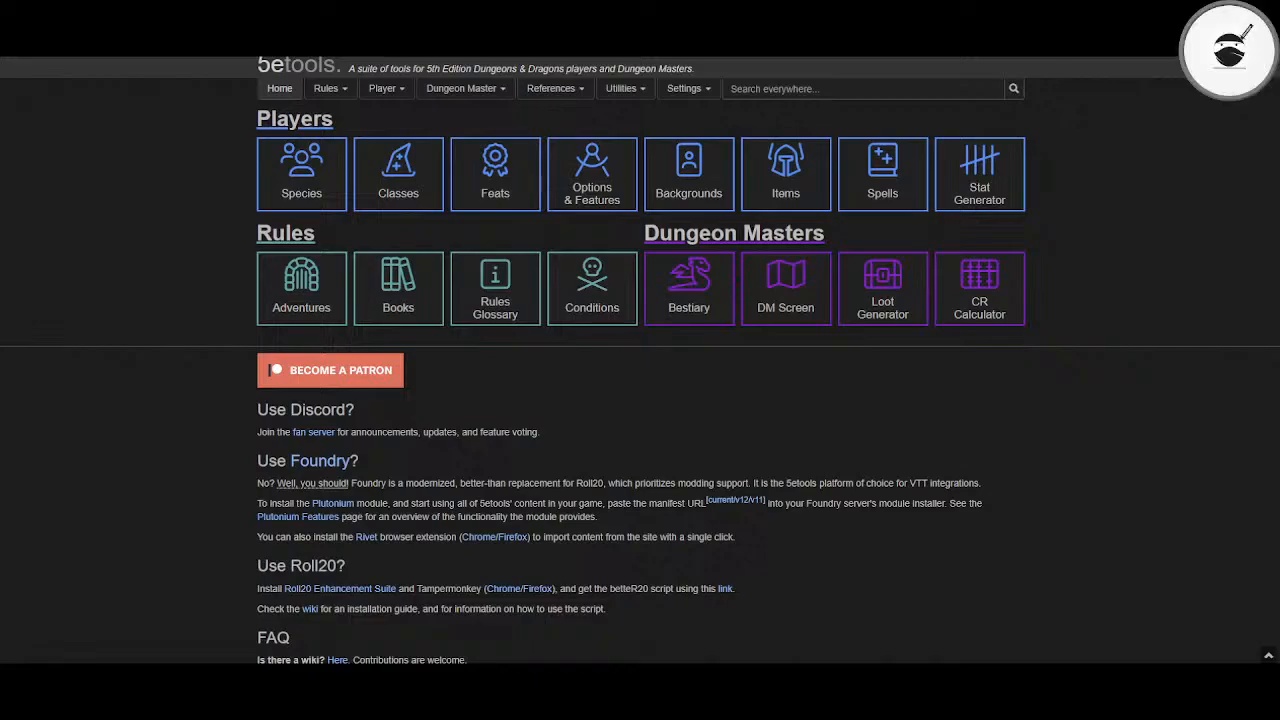
Step: Switch to 5etools in the browser and open the PHB Sorcerer class on the 2014 version of the site
left_click(417, 166)
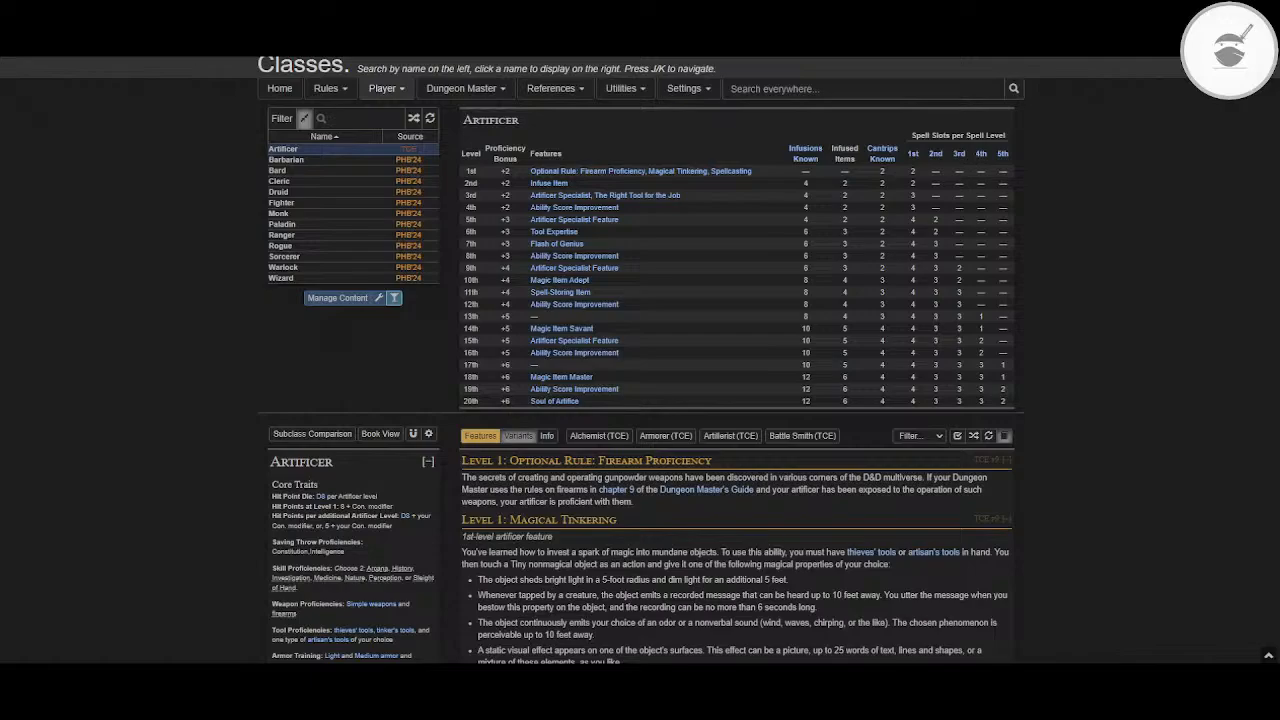
key("ctrl+t")
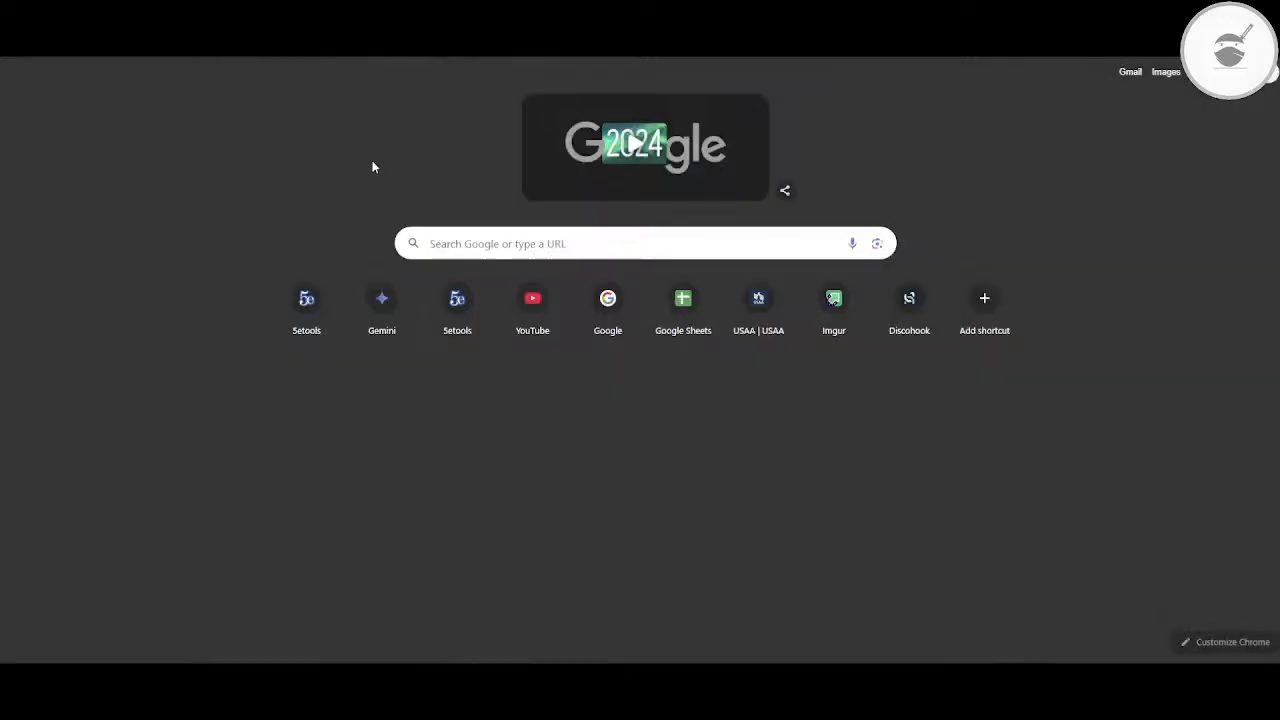
left_click(472, 310)
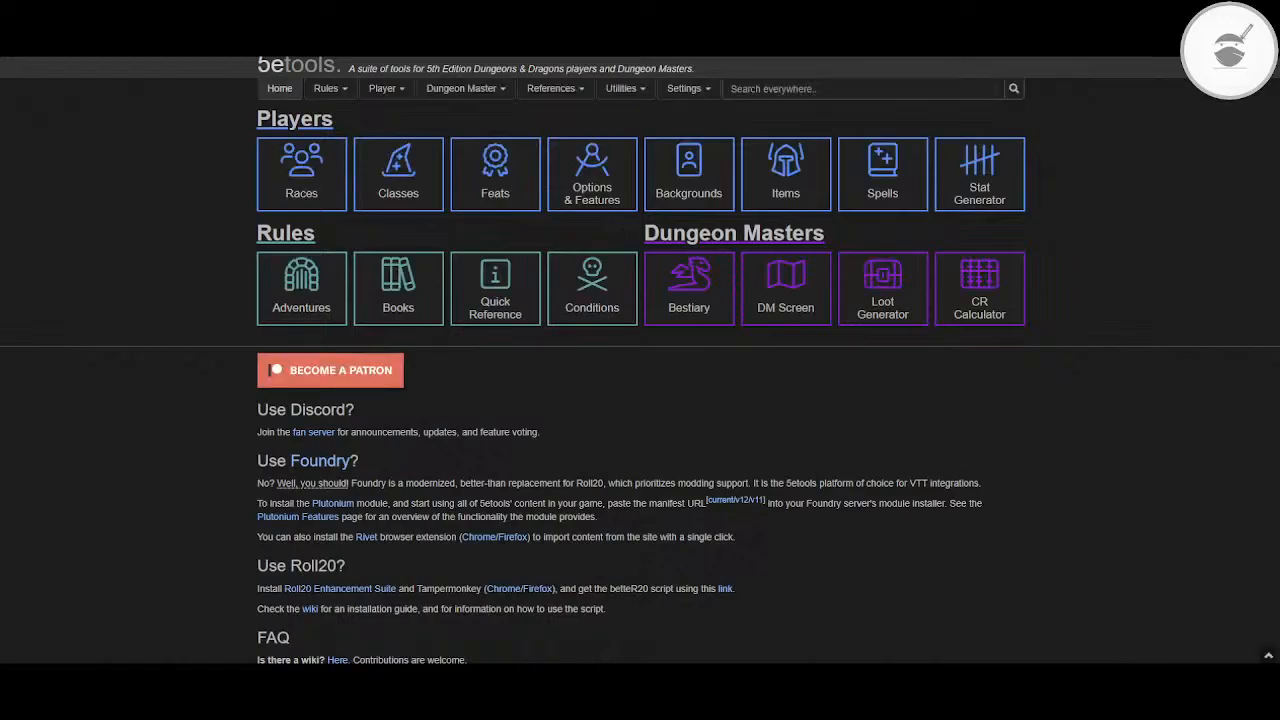
left_click(413, 174)
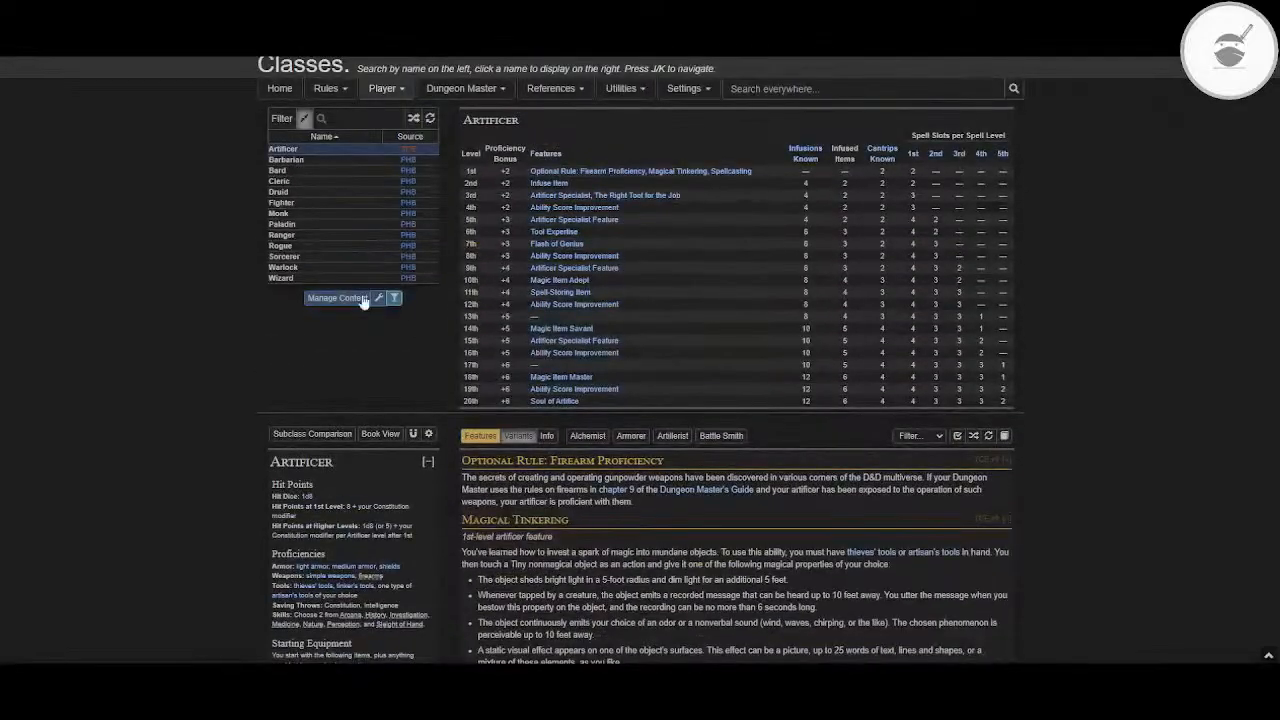
left_click(290, 256)
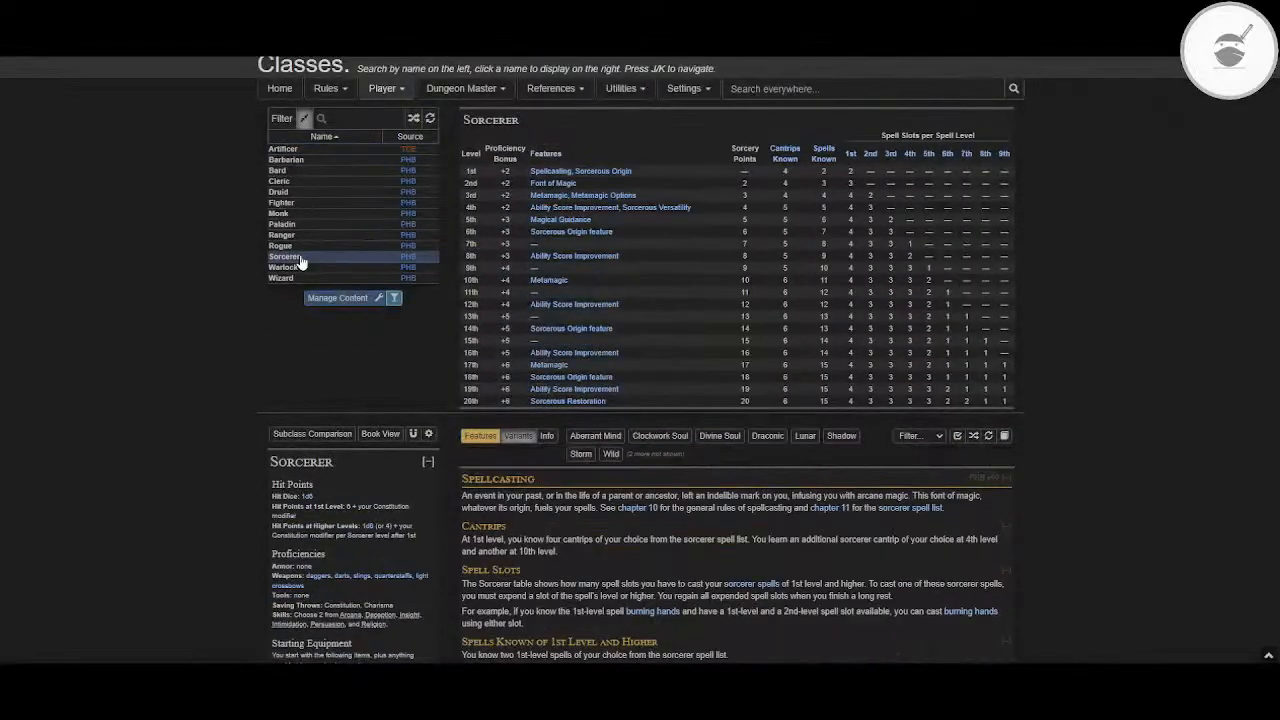
Step: Review the Sorcerer's base class features, from Spellcasting and Sorcerous Origin to Font of Magic and Metamagic
scroll(672, 381, "down", 5)
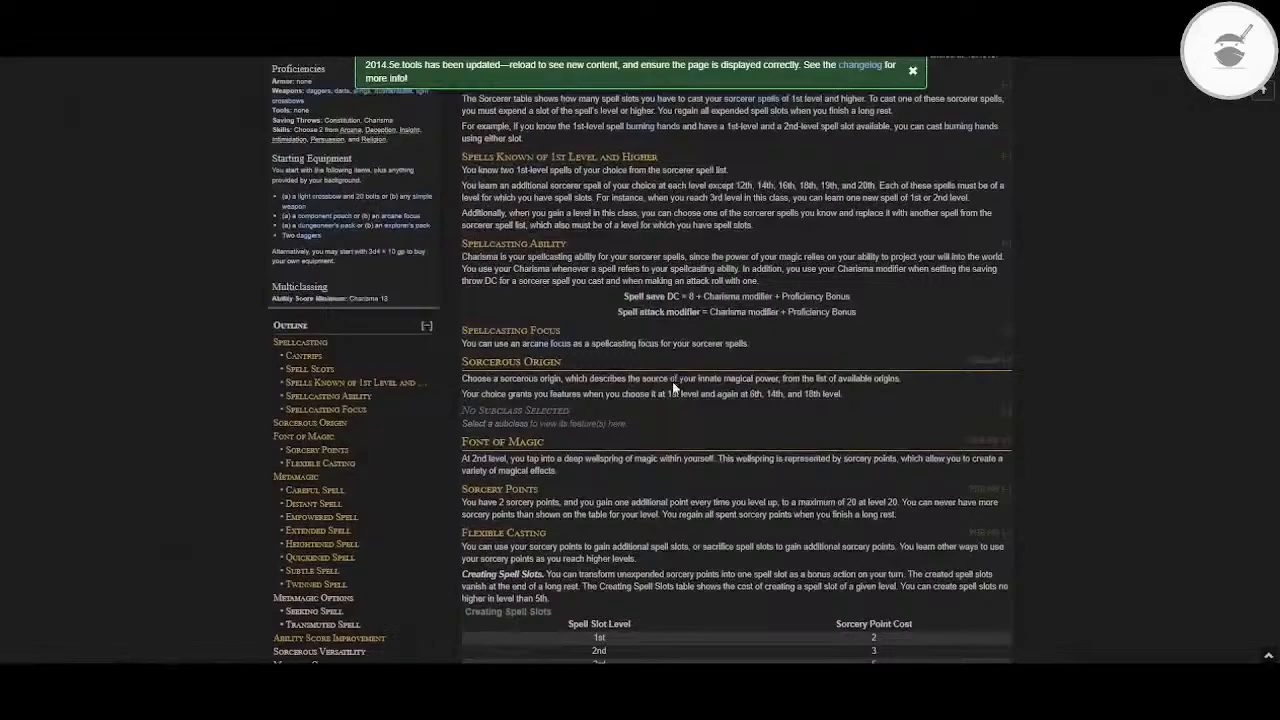
scroll(672, 381, "down", 3)
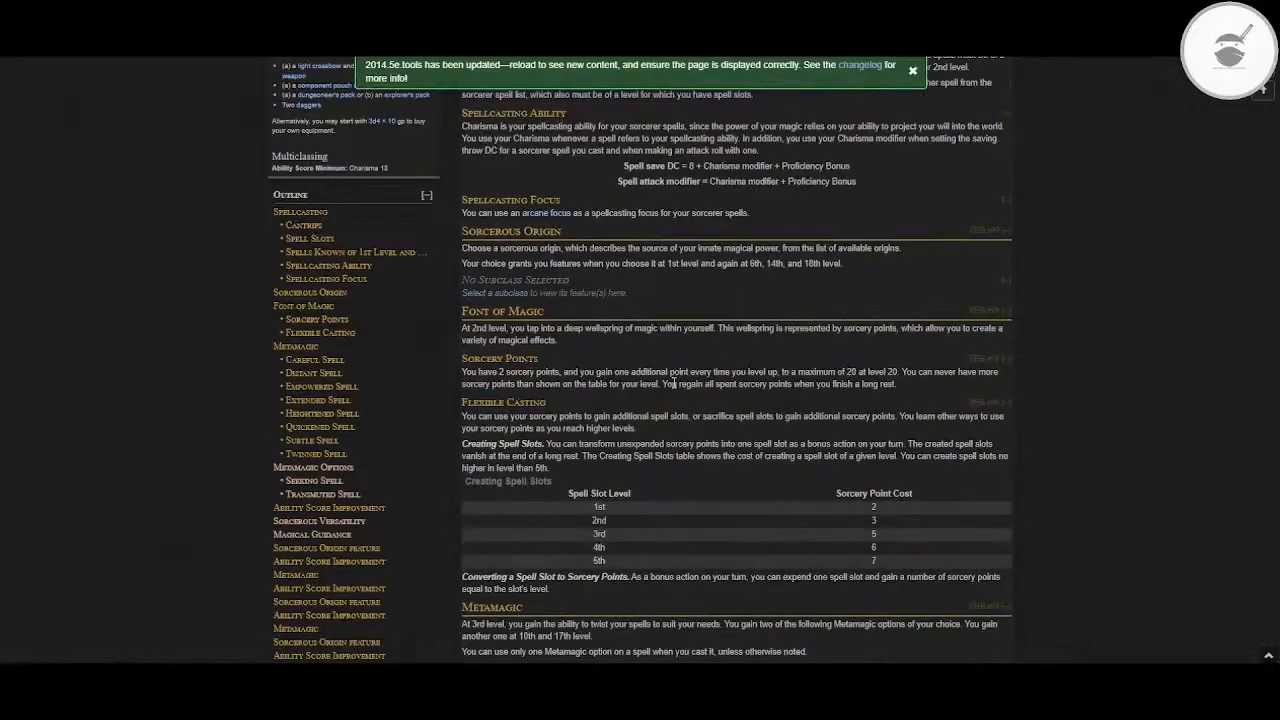
scroll(673, 382, "up", 4)
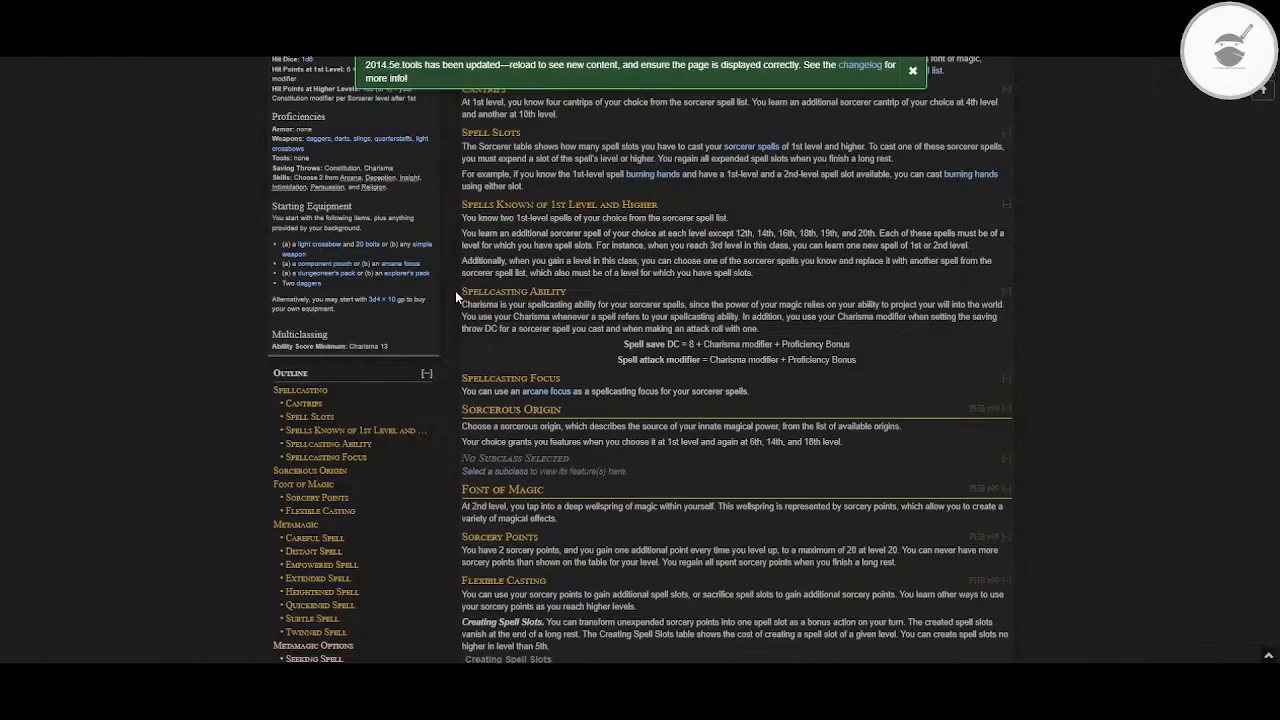
scroll(835, 222, "up", 3)
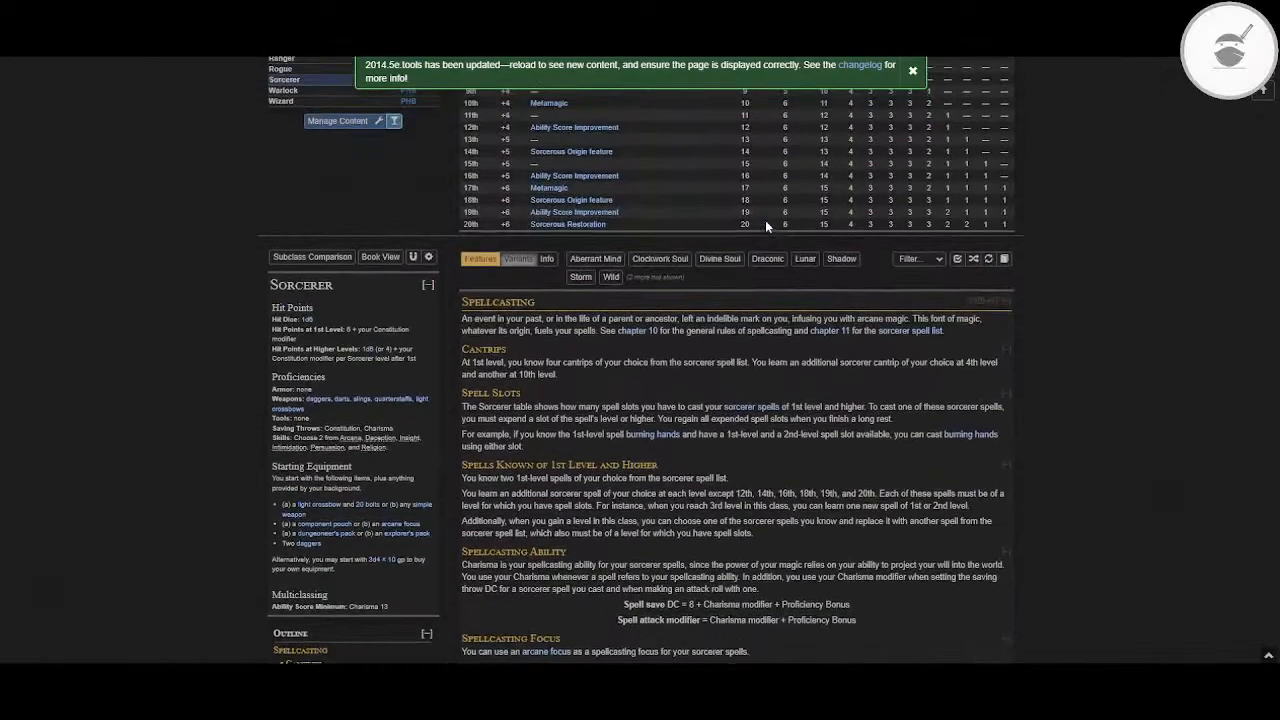
scroll(765, 226, "up", 1)
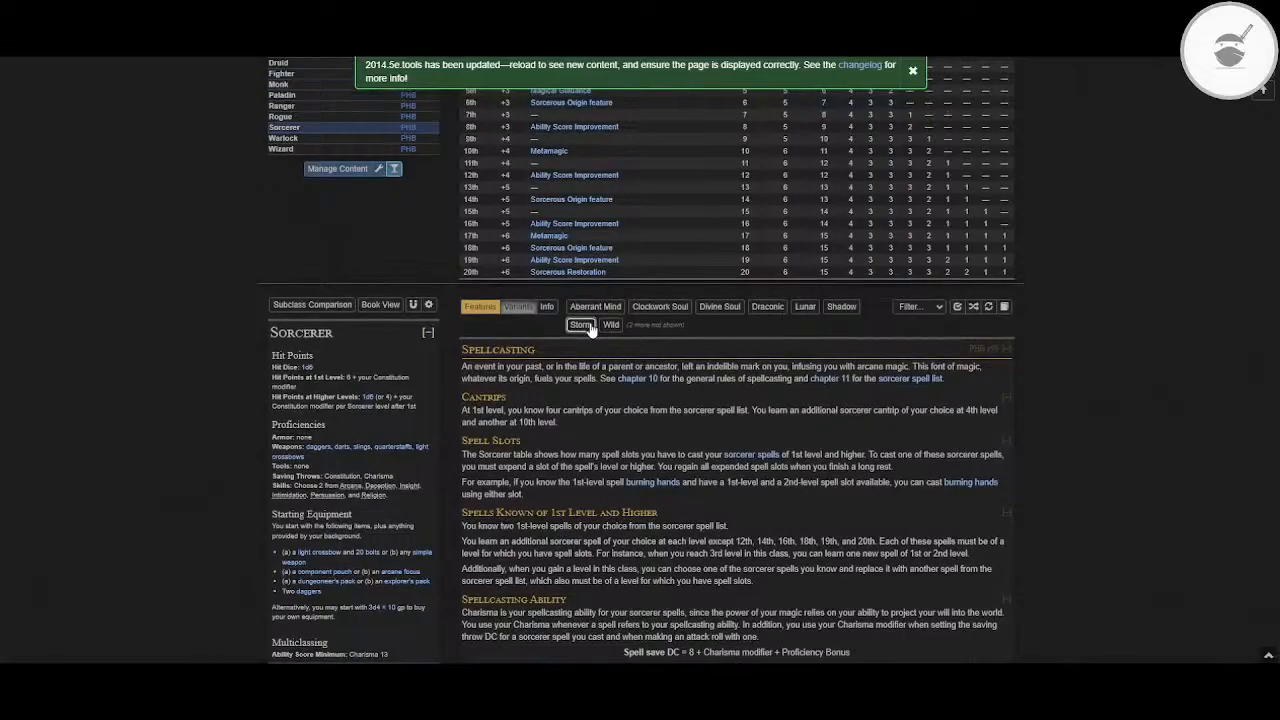
Step: Show the Storm subclass and examine how its Storm Sorcery features are laid out among the Sorcerer features
left_click(581, 325)
scroll(640, 380, "down", 5)
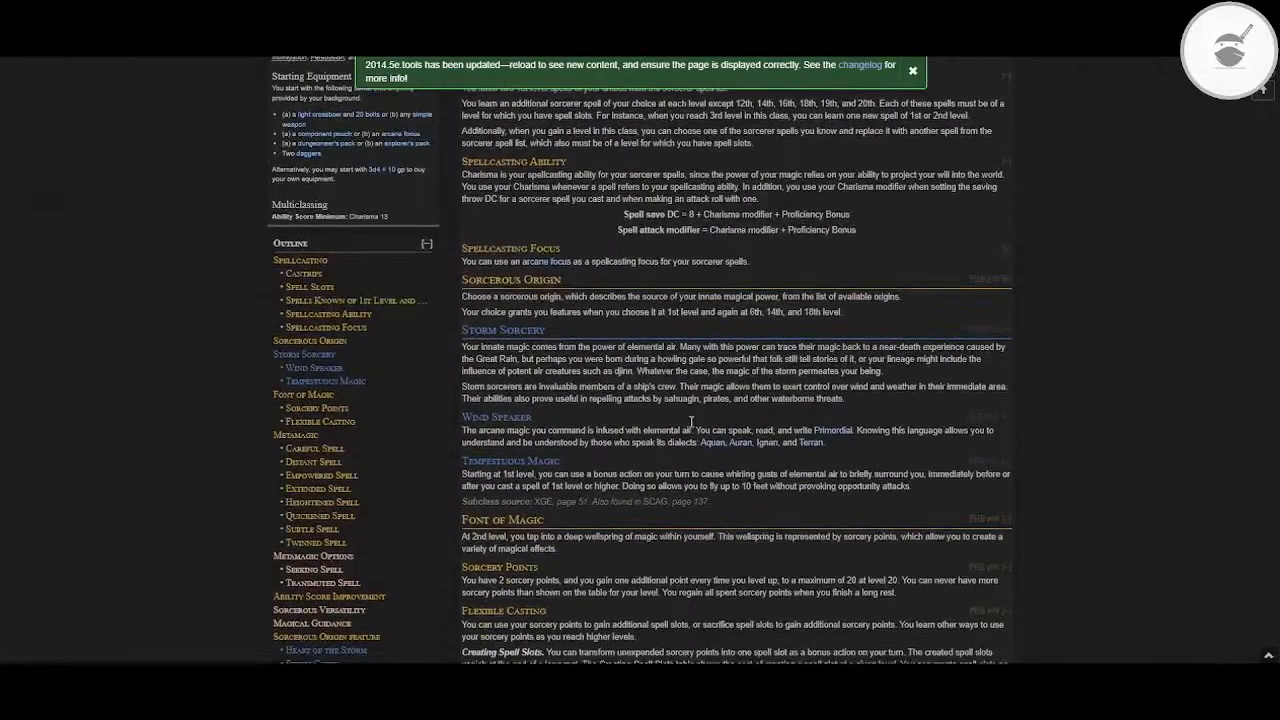
scroll(690, 422, "down", 2)
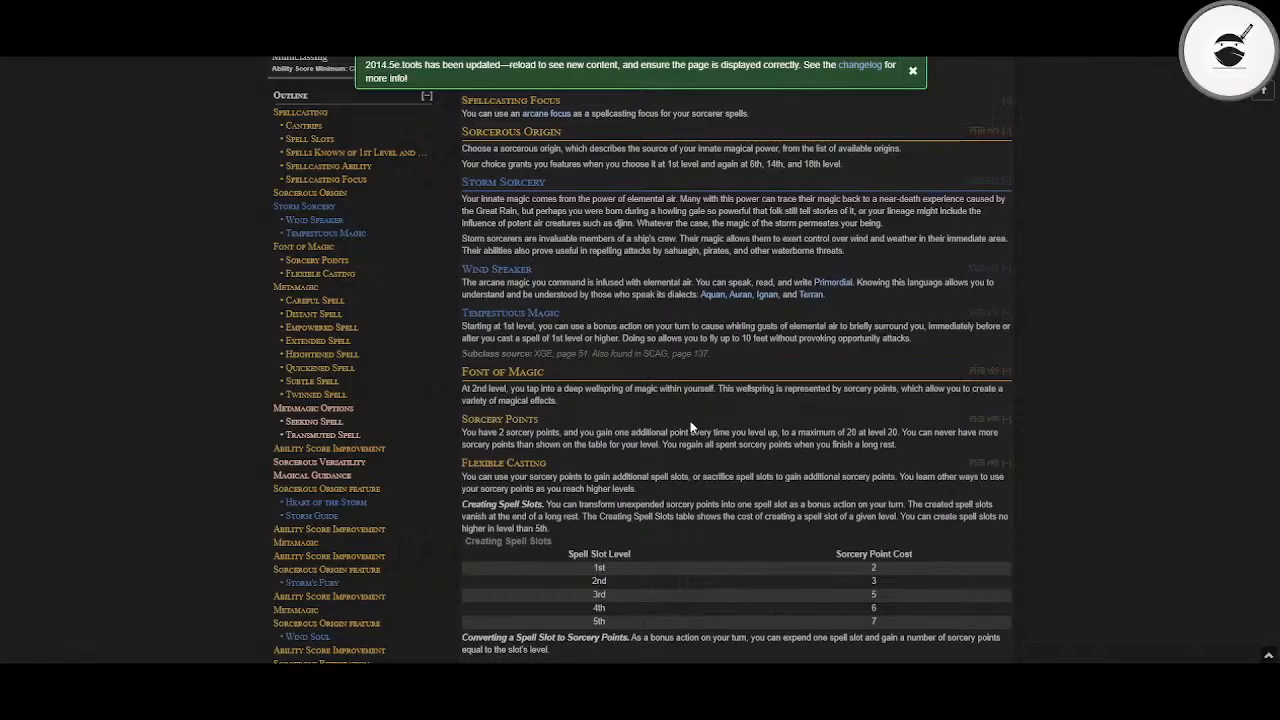
scroll(690, 427, "down", 6)
scroll(690, 427, "up", 3)
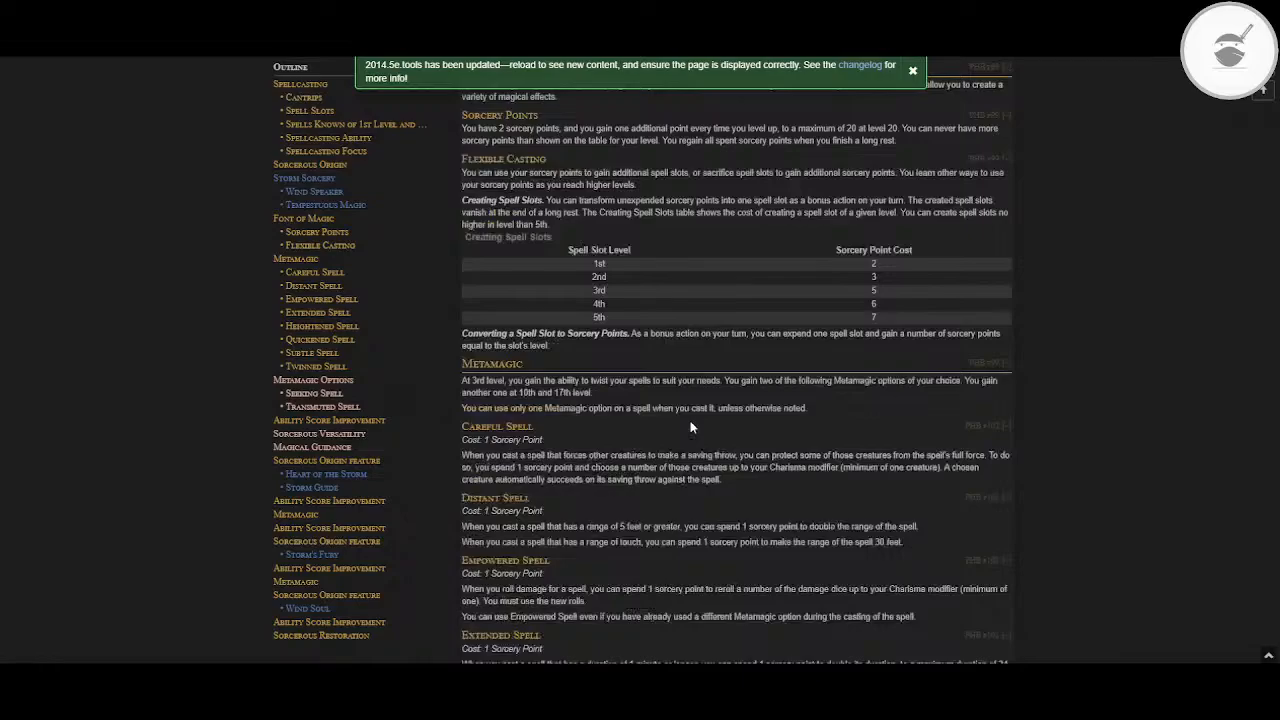
scroll(690, 427, "up", 4)
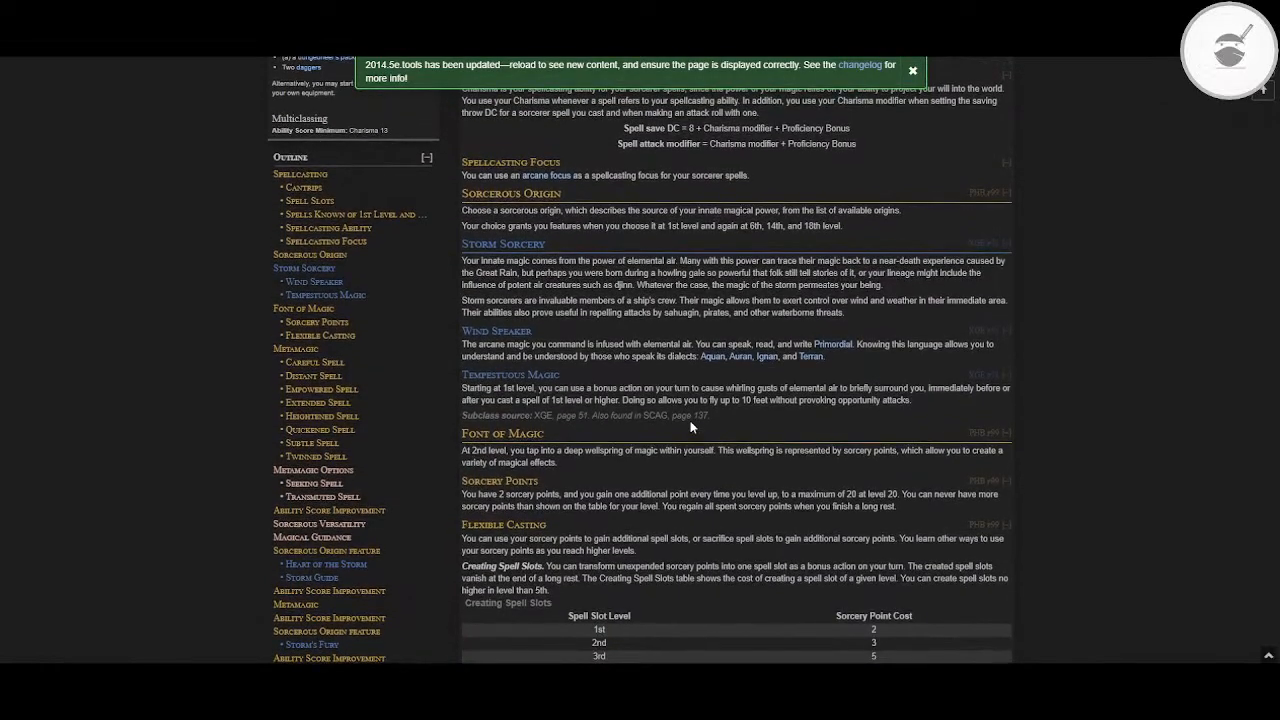
scroll(690, 427, "up", 4)
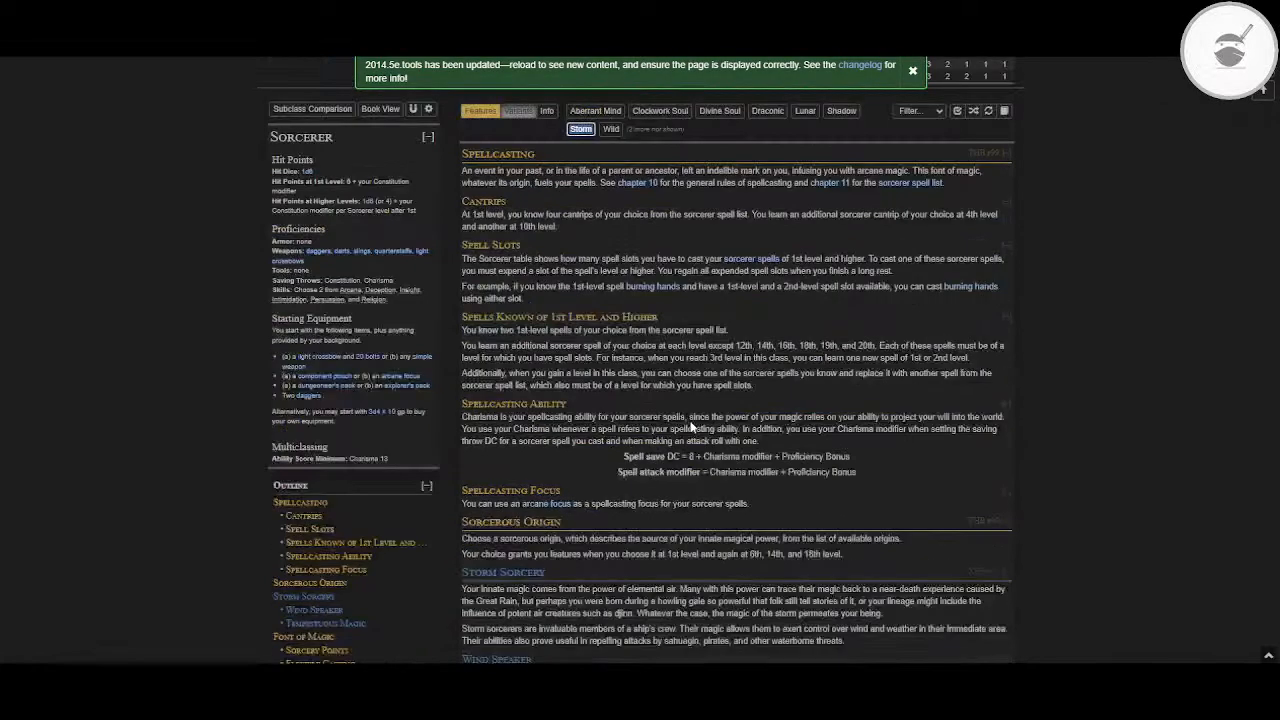
scroll(690, 427, "up", 4)
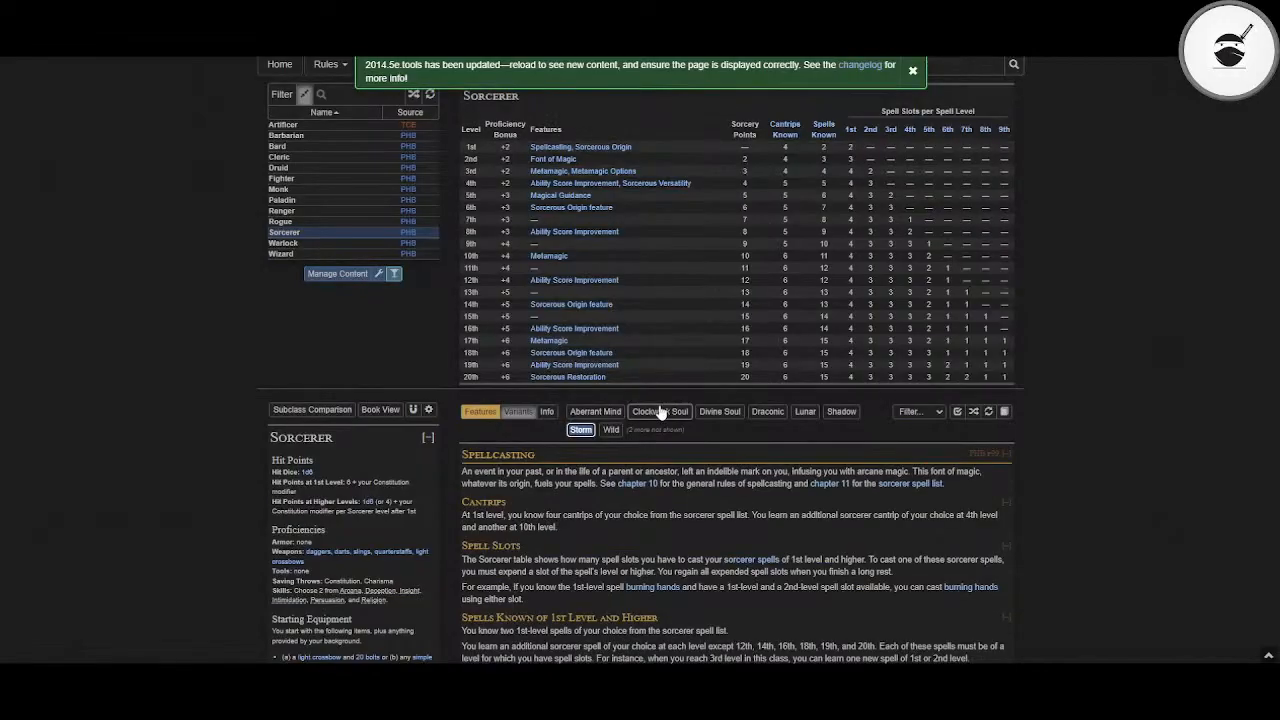
Step: Replace the Storm subclass with Draconic and examine the Draconic Bloodline features and ancestry table
left_click(767, 411)
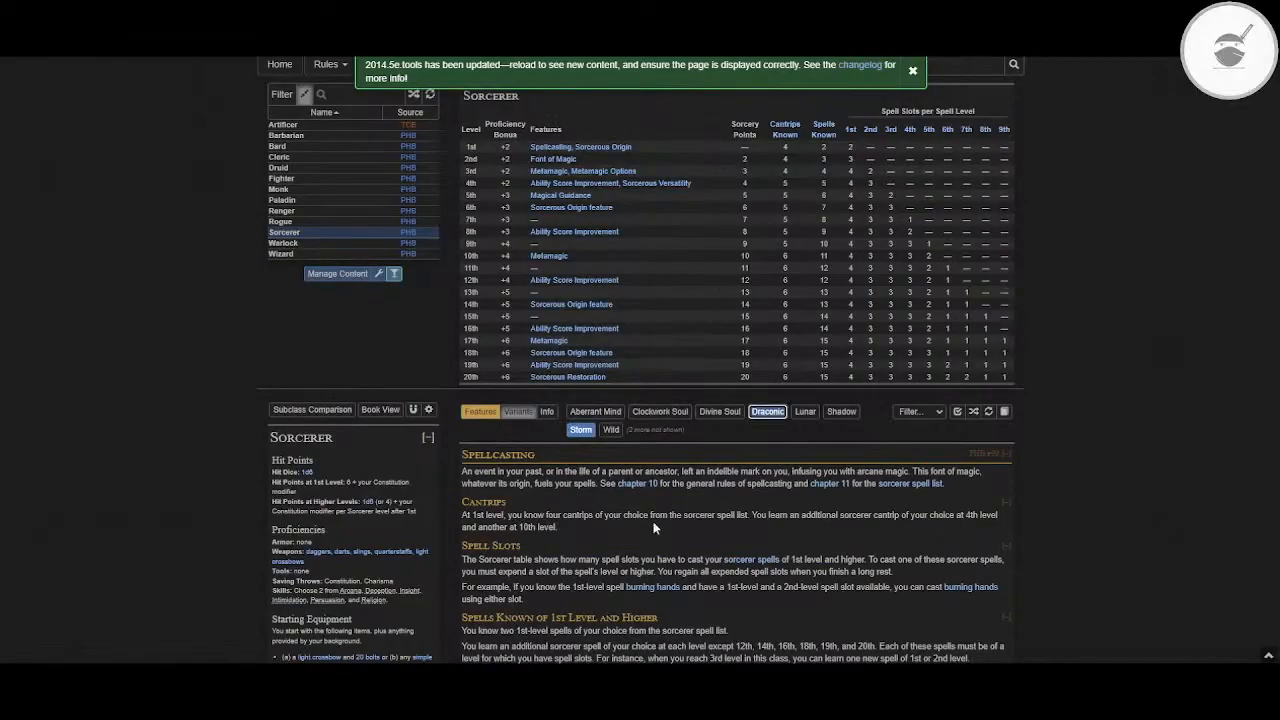
scroll(666, 505, "down", 1)
scroll(643, 540, "down", 1)
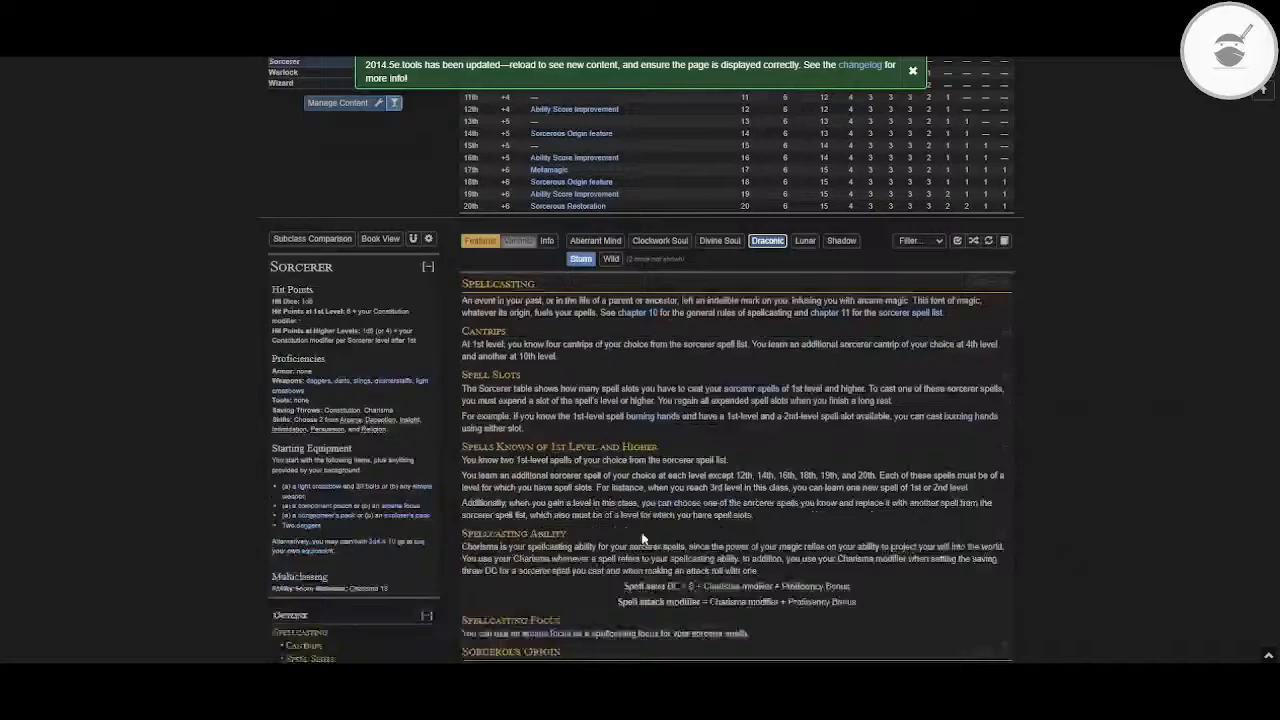
scroll(643, 540, "down", 2)
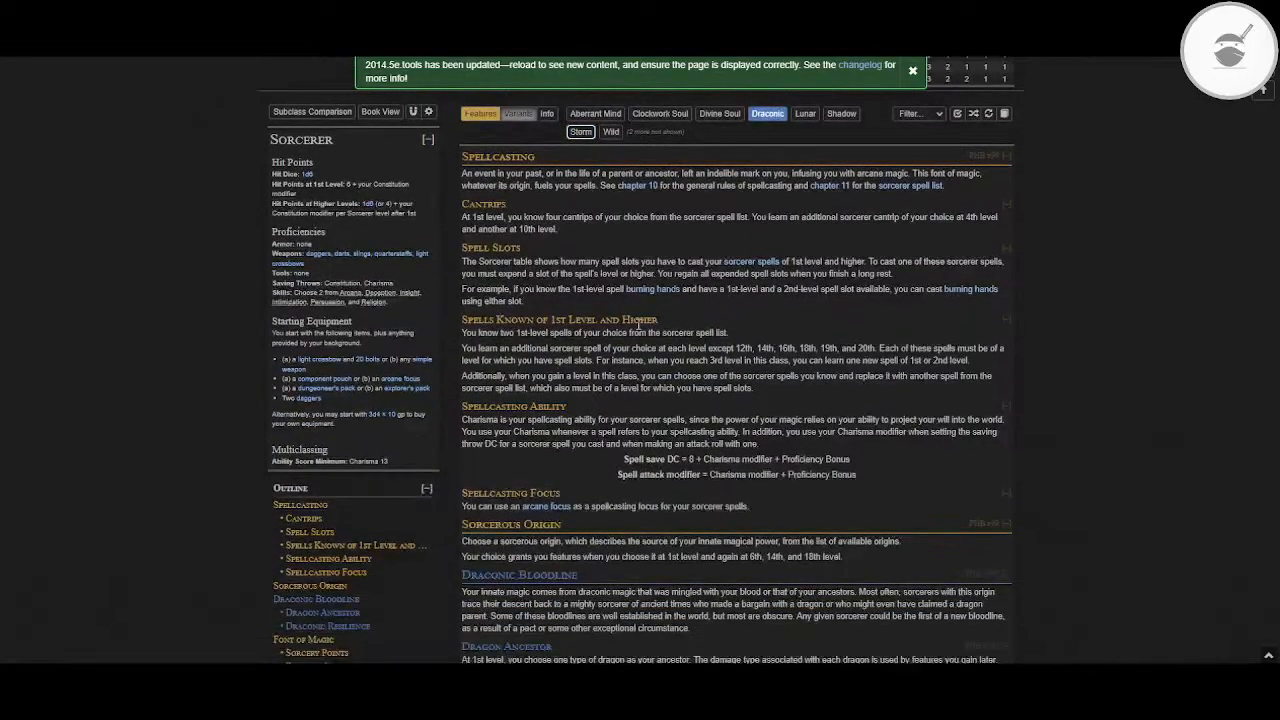
scroll(637, 327, "down", 5)
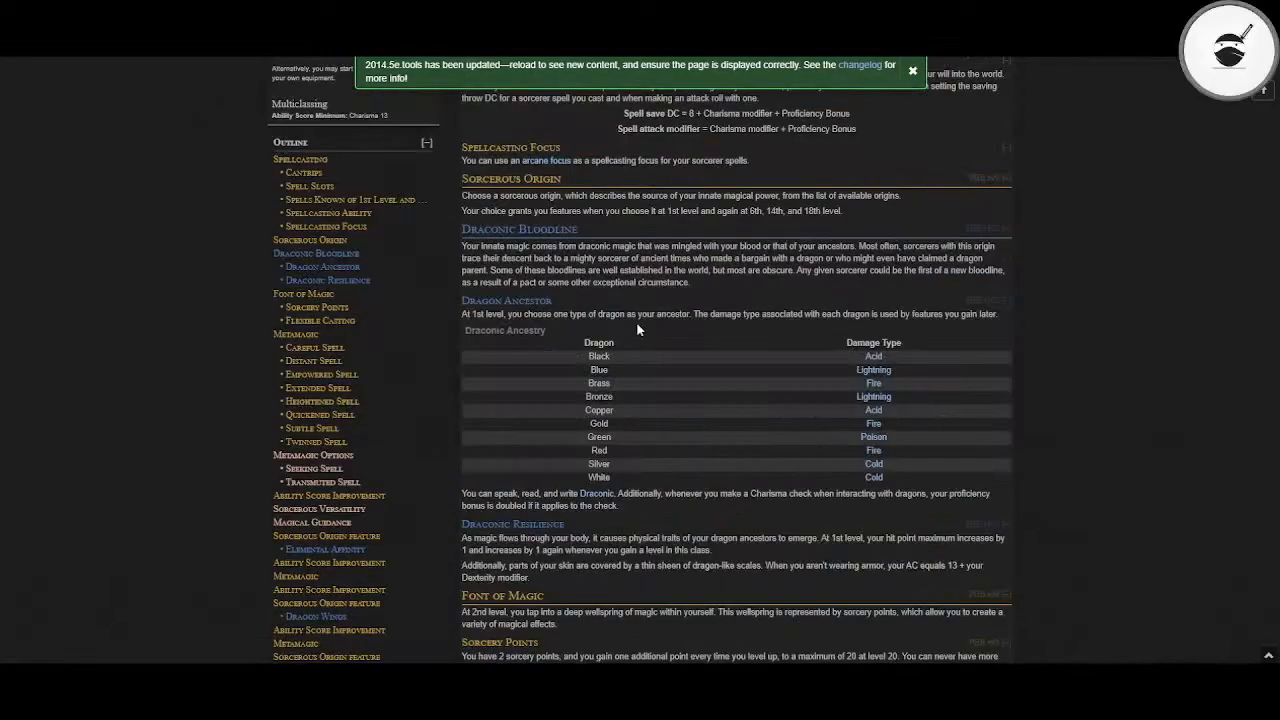
scroll(637, 330, "down", 3)
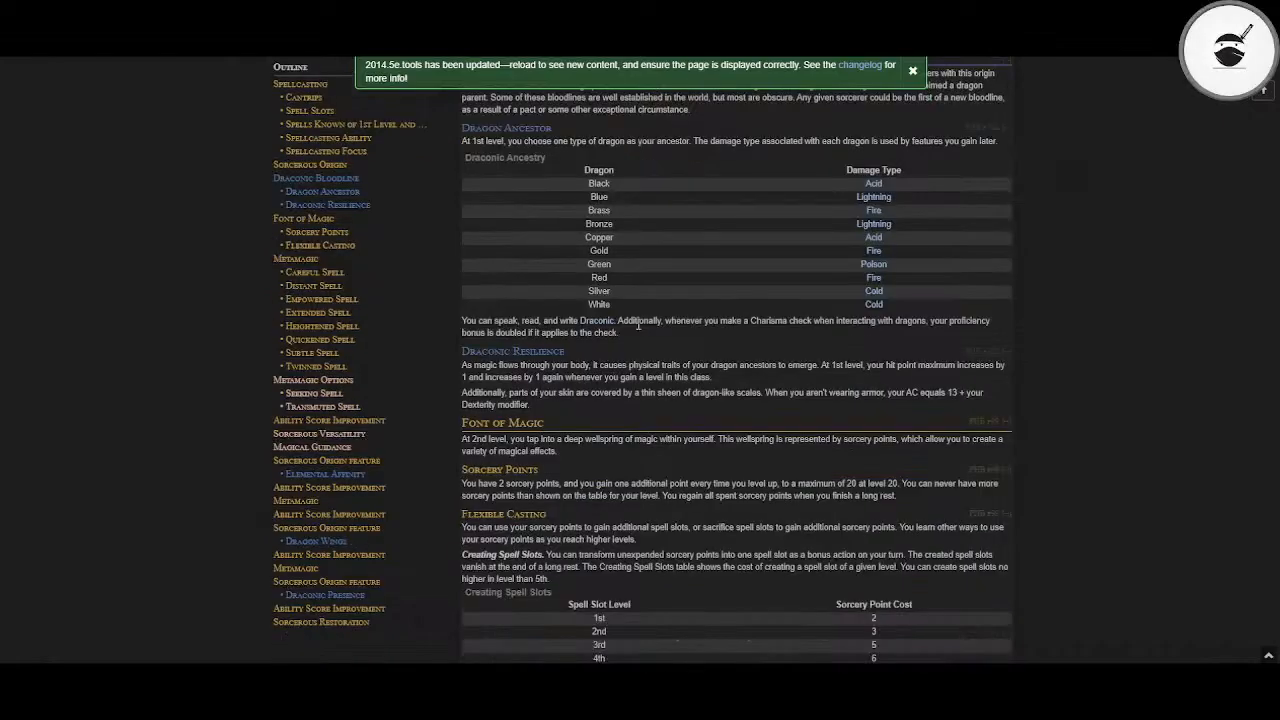
scroll(637, 323, "up", 12)
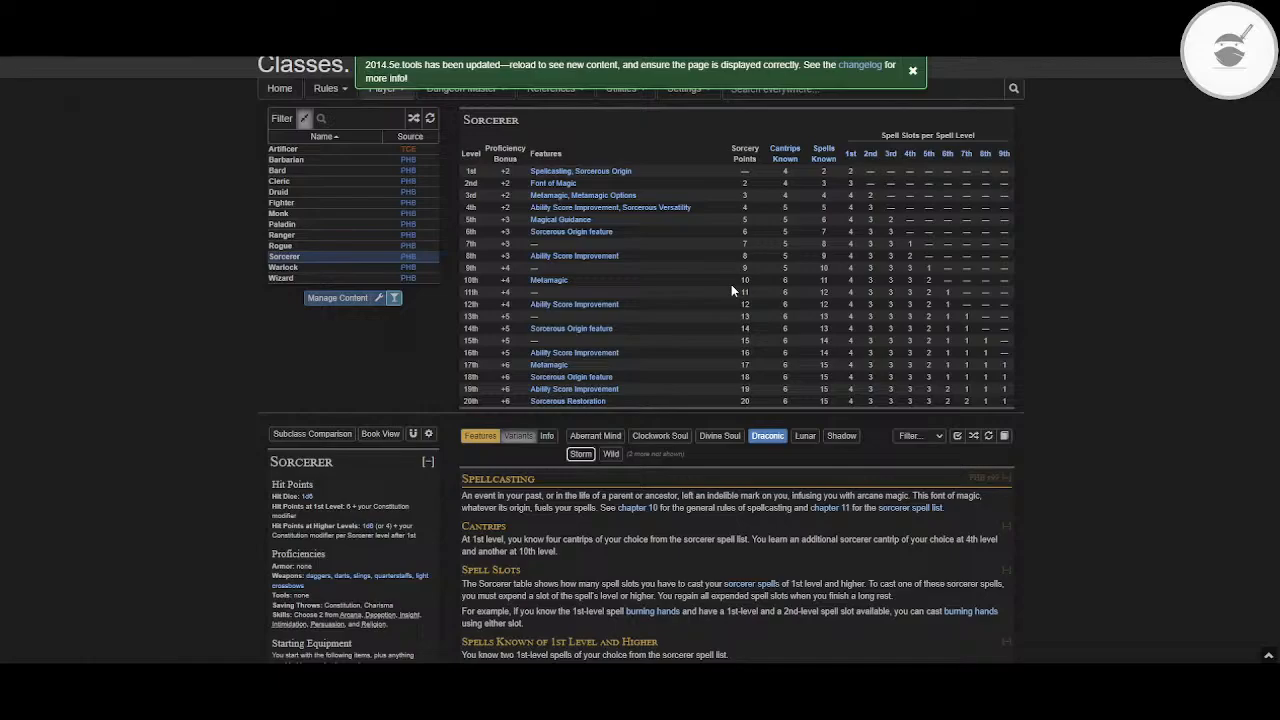
Step: Show only the Shadow subclass and examine the Shadow Magic features and its quirks table
left_click(840, 436)
left_click(768, 436)
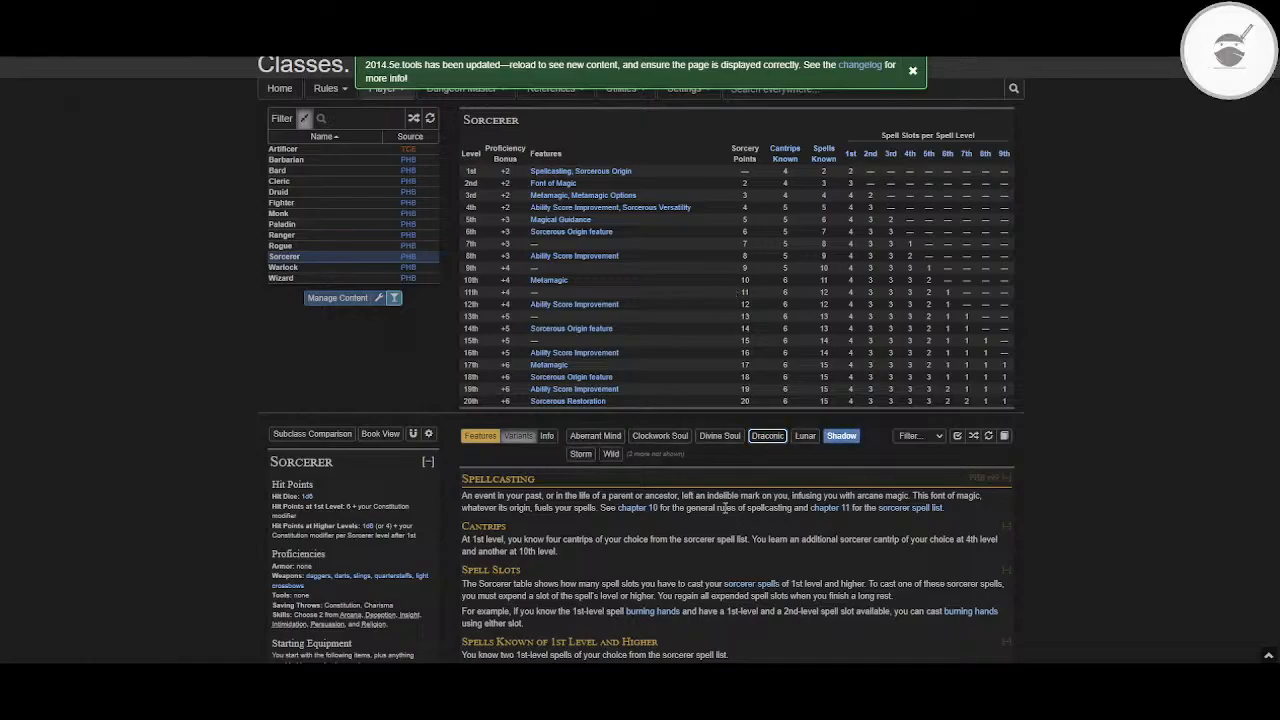
scroll(724, 507, "down", 15)
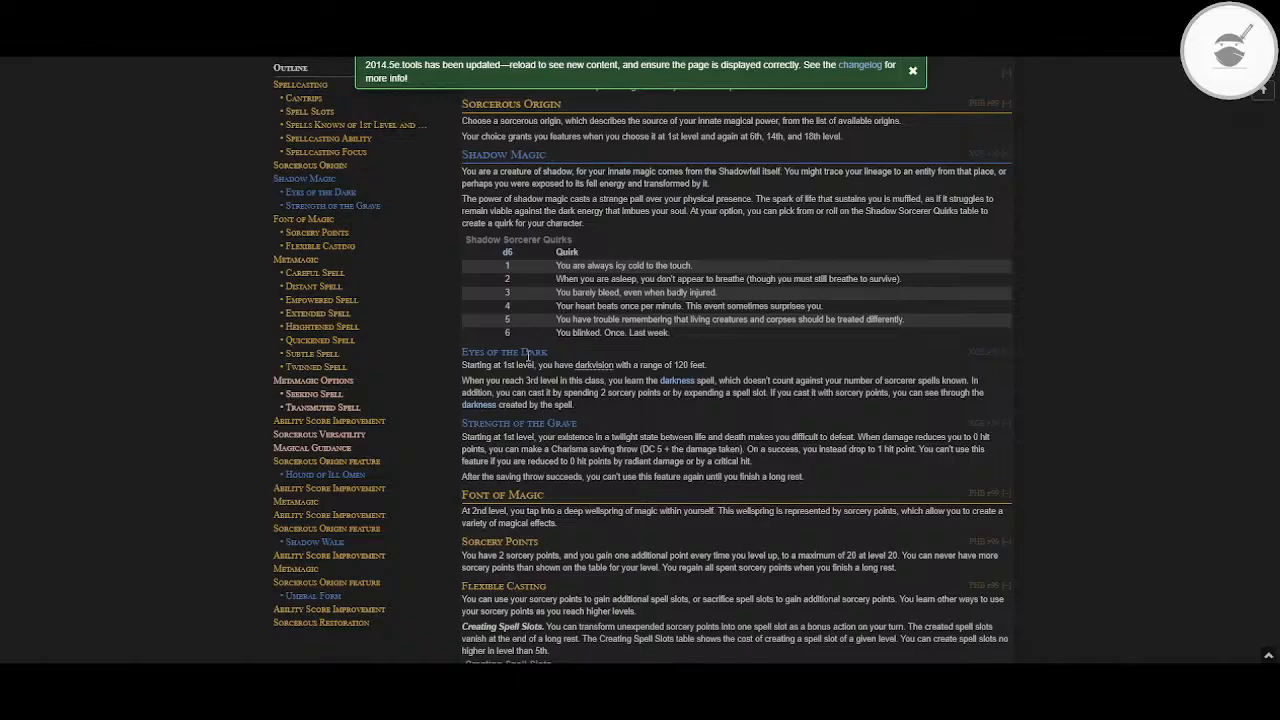
scroll(528, 355, "up", 5)
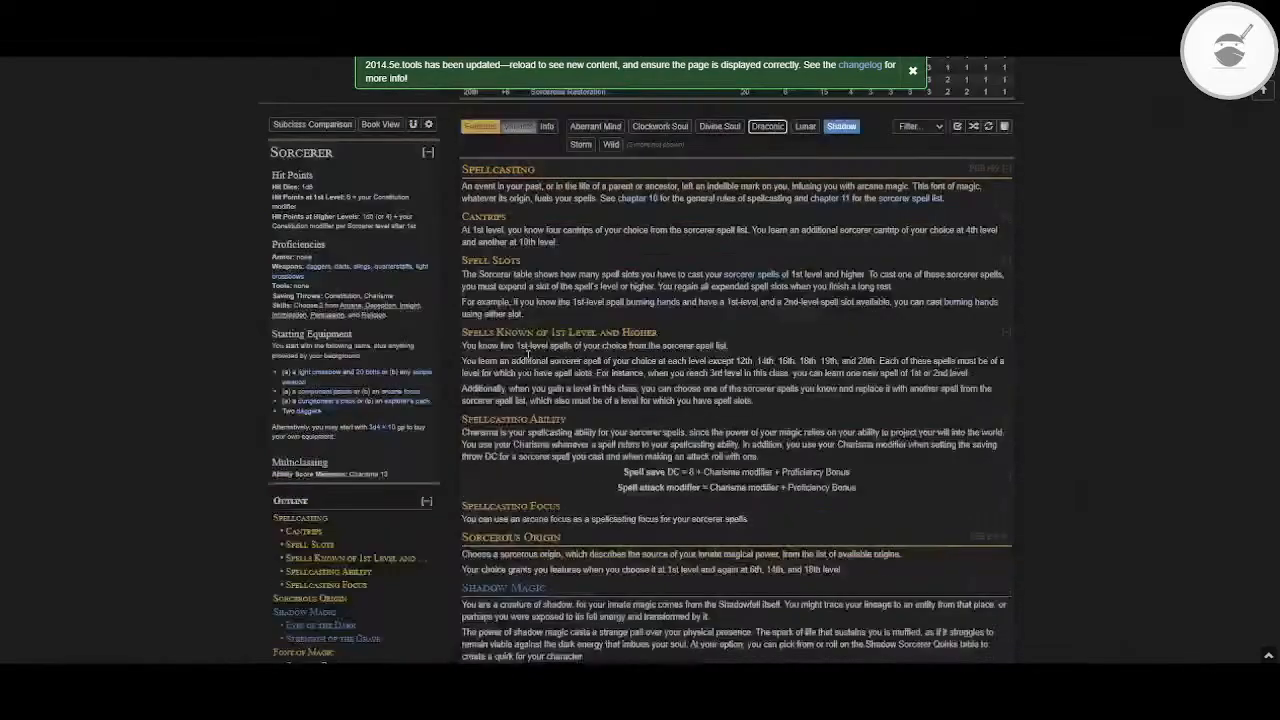
scroll(528, 355, "up", 4)
Step: Open the Cleric class with the Grave subclass and examine the Grave Domain spells table
left_click(284, 182)
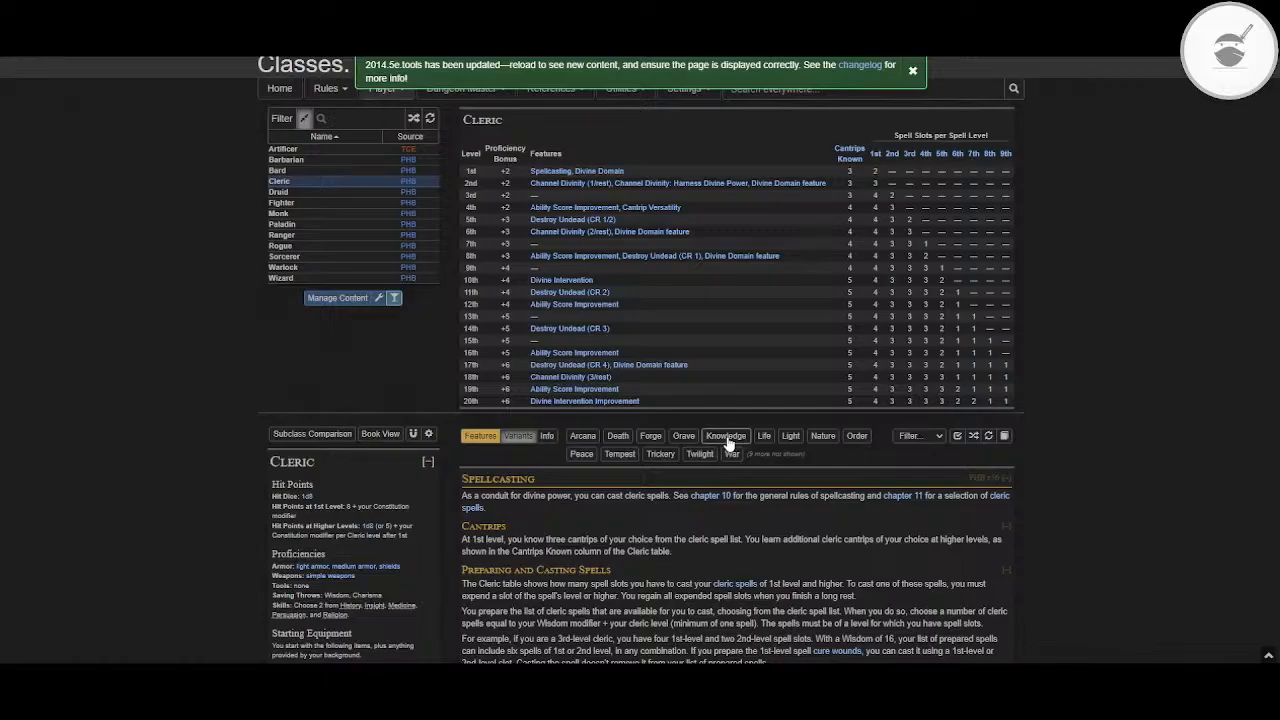
left_click(684, 437)
scroll(745, 522, "down", 10)
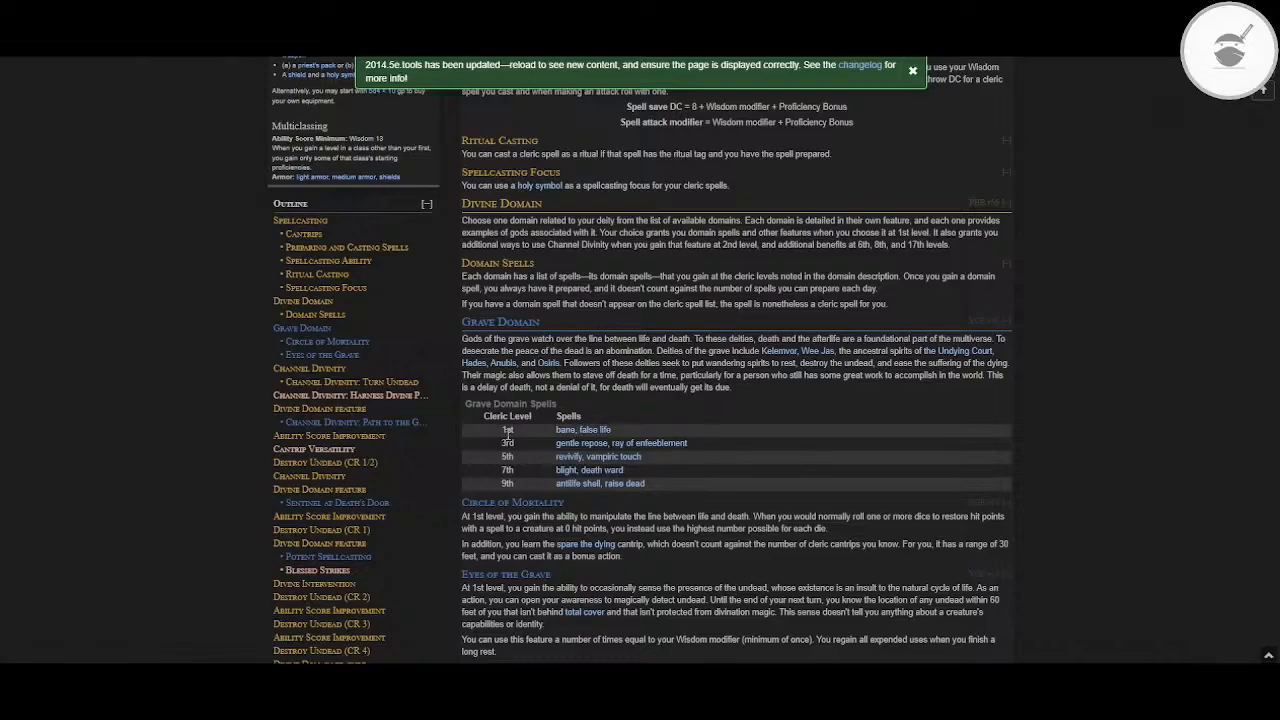
mouse_move(593, 487)
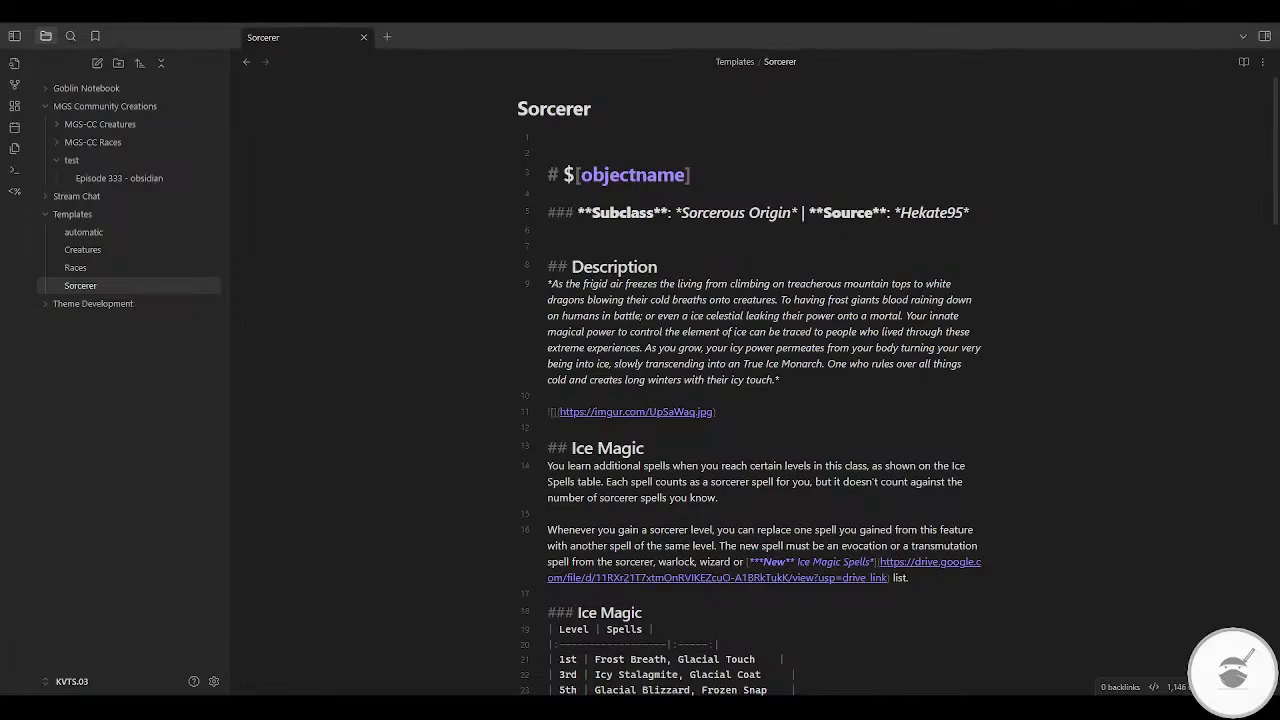
Step: Switch back to Obsidian and review the Sorcerer template's Ice Magic and Frost tables, then show the note in reading view
scroll(697, 428, "down", 3)
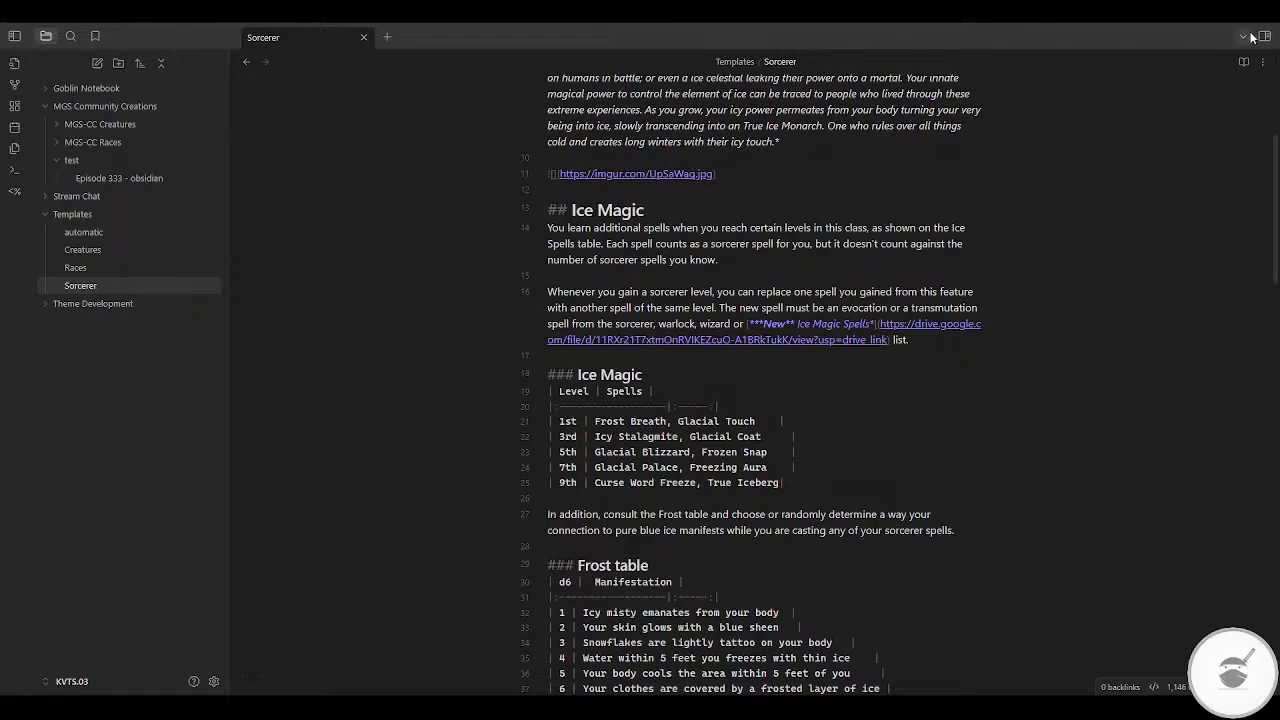
left_click(1243, 63)
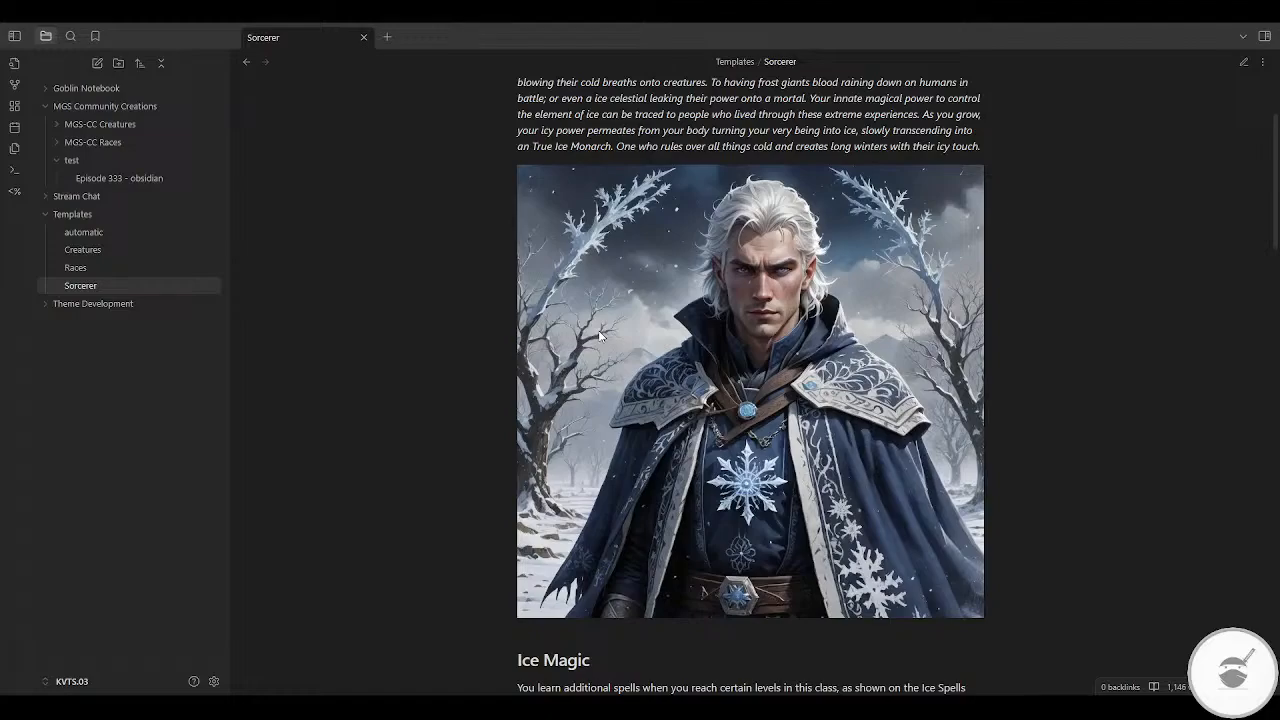
Step: Examine the rendered Ice Magic spells table and Frost table in the Sorcerer template
scroll(600, 336, "down", 5)
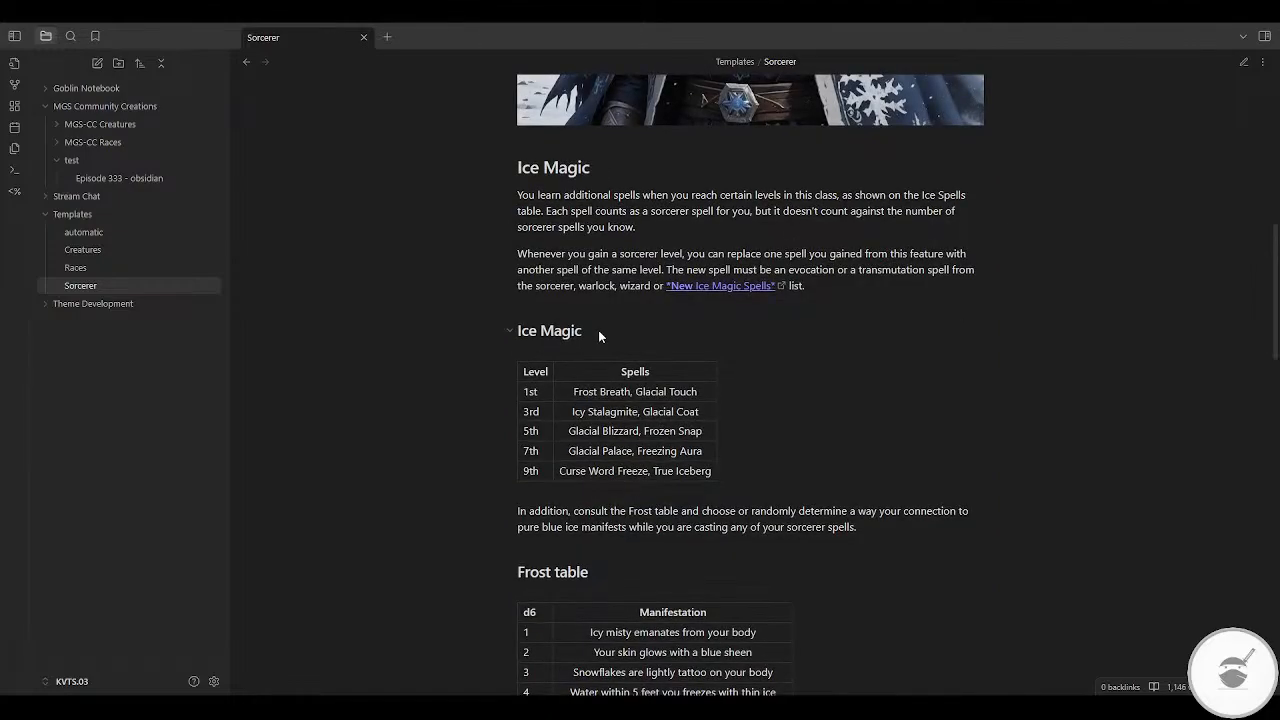
scroll(598, 330, "down", 1)
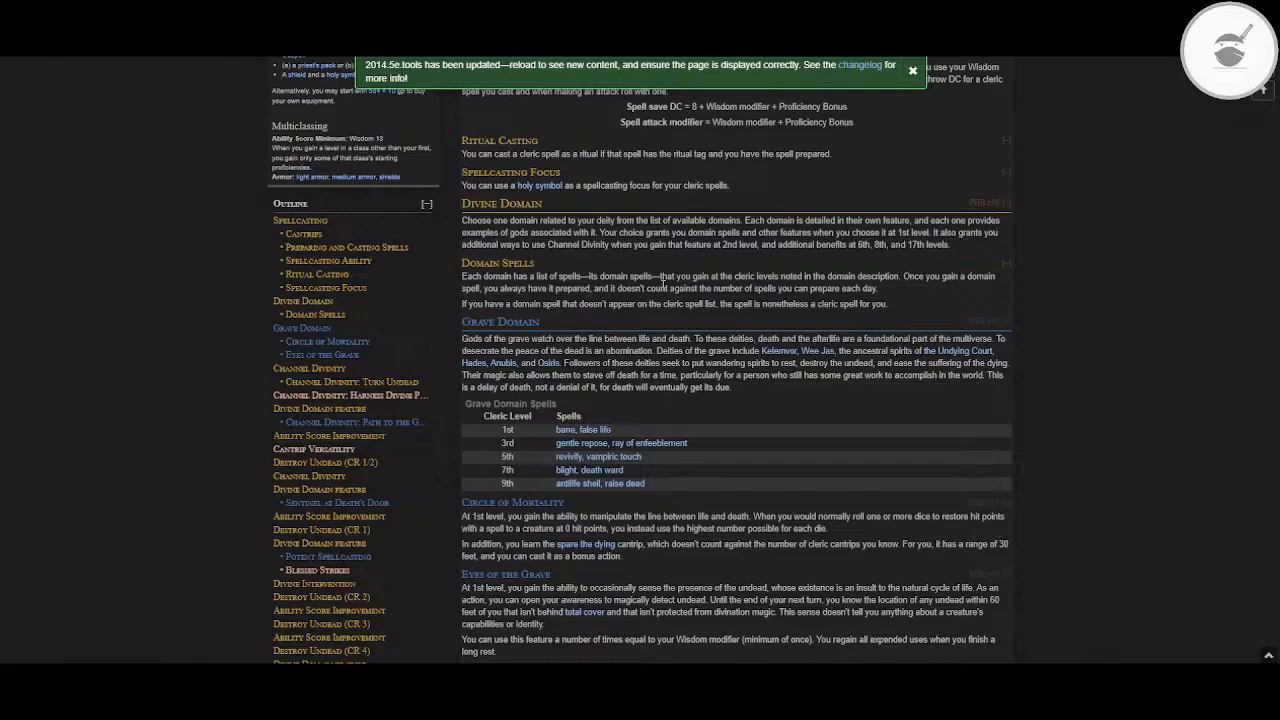
Step: Switch to 5etools, reopen the Sorcerer class with only the Aberrant Mind subclass, and examine its Aberrant Origins and Psionic Spells tables
scroll(663, 287, "up", 3)
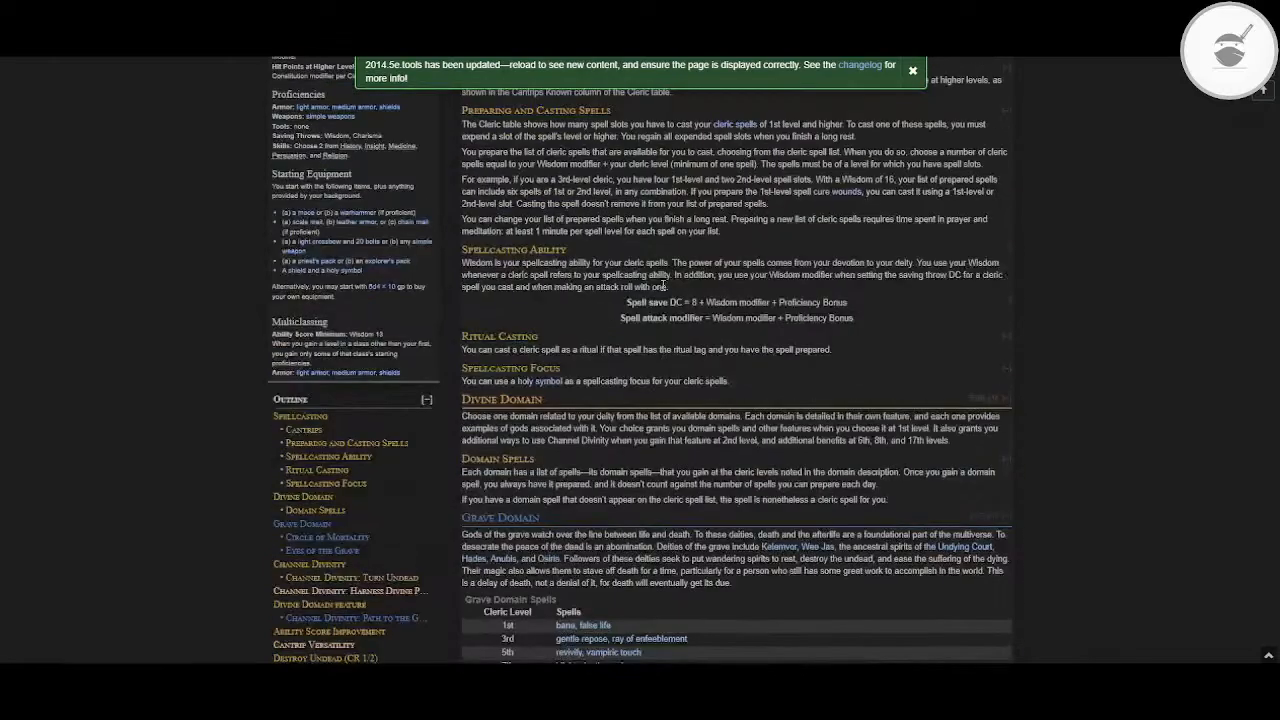
scroll(663, 287, "up", 7)
left_click(307, 258)
left_click(846, 438)
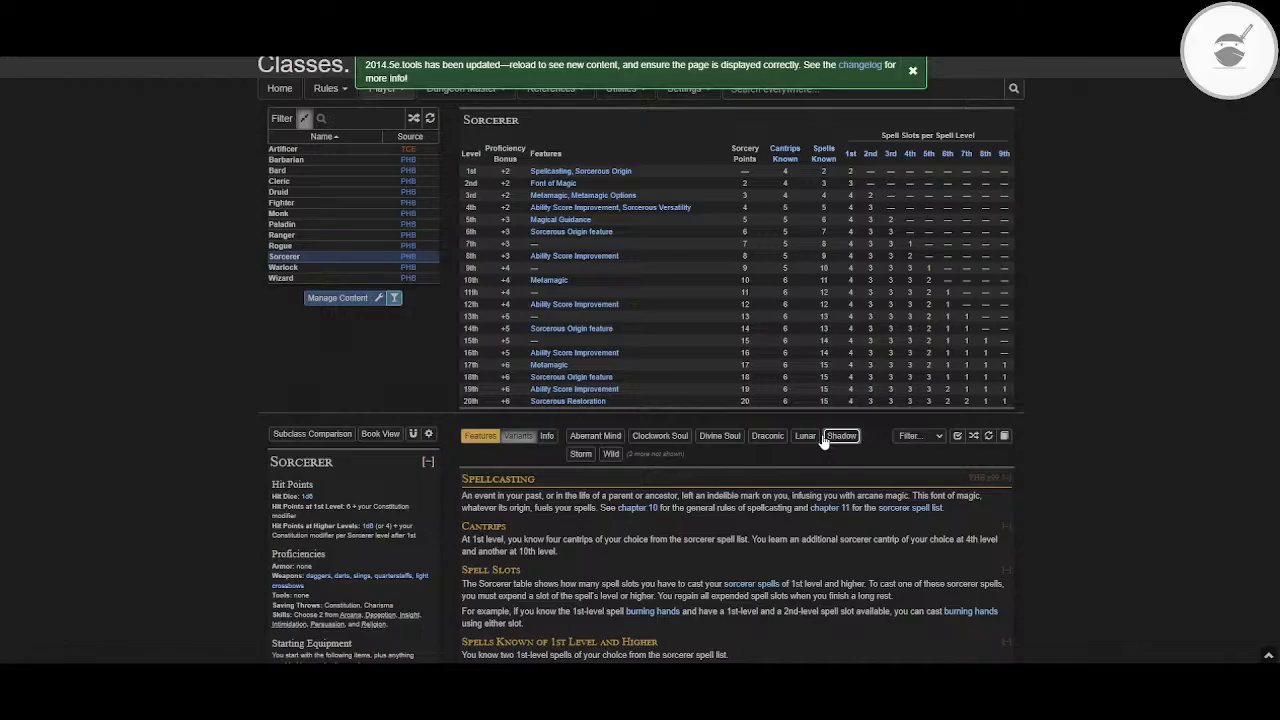
scroll(777, 519, "down", 3)
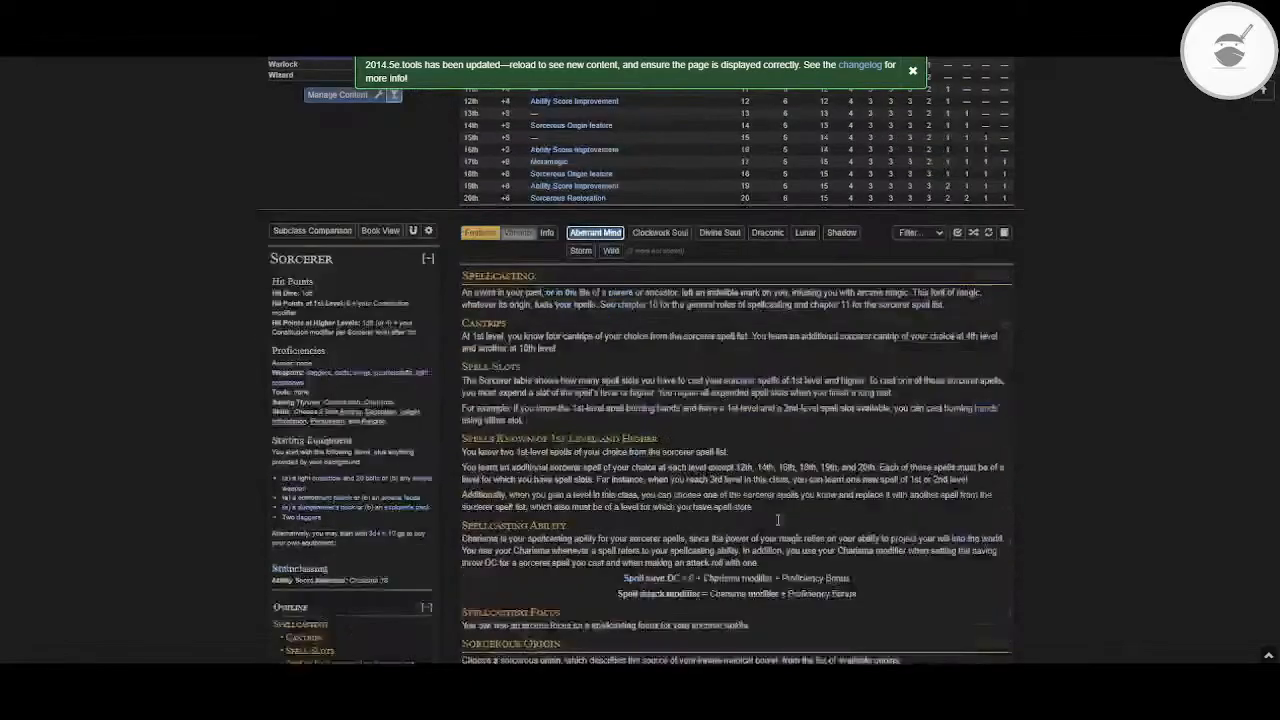
scroll(777, 519, "down", 10)
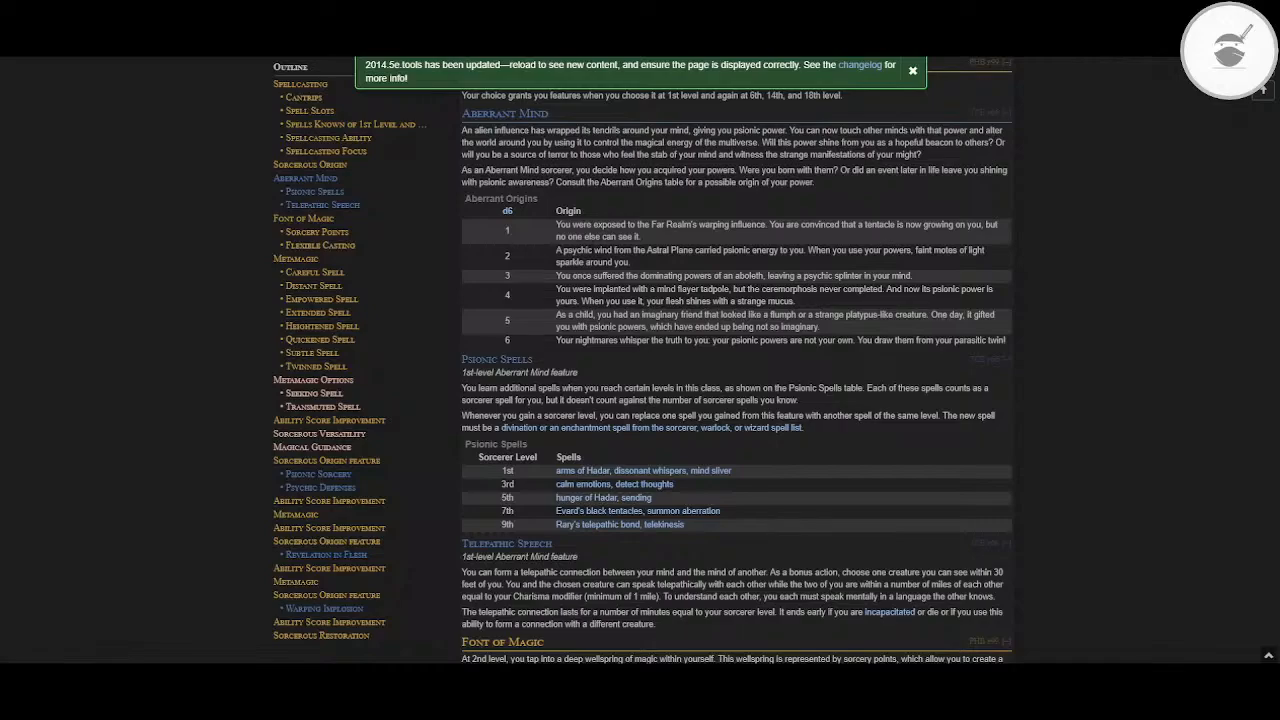
Step: Open YouTube in a new browser tab and switch to the account's other channel
key("ctrl+t")
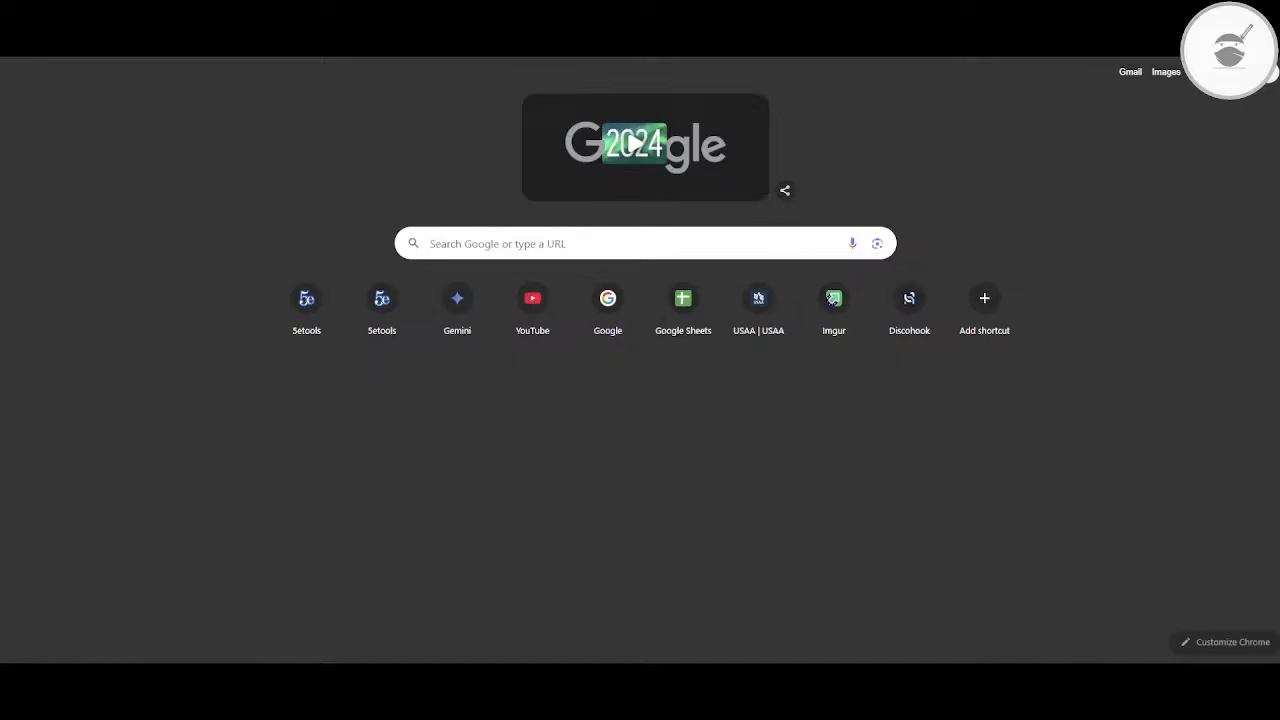
key("Return")
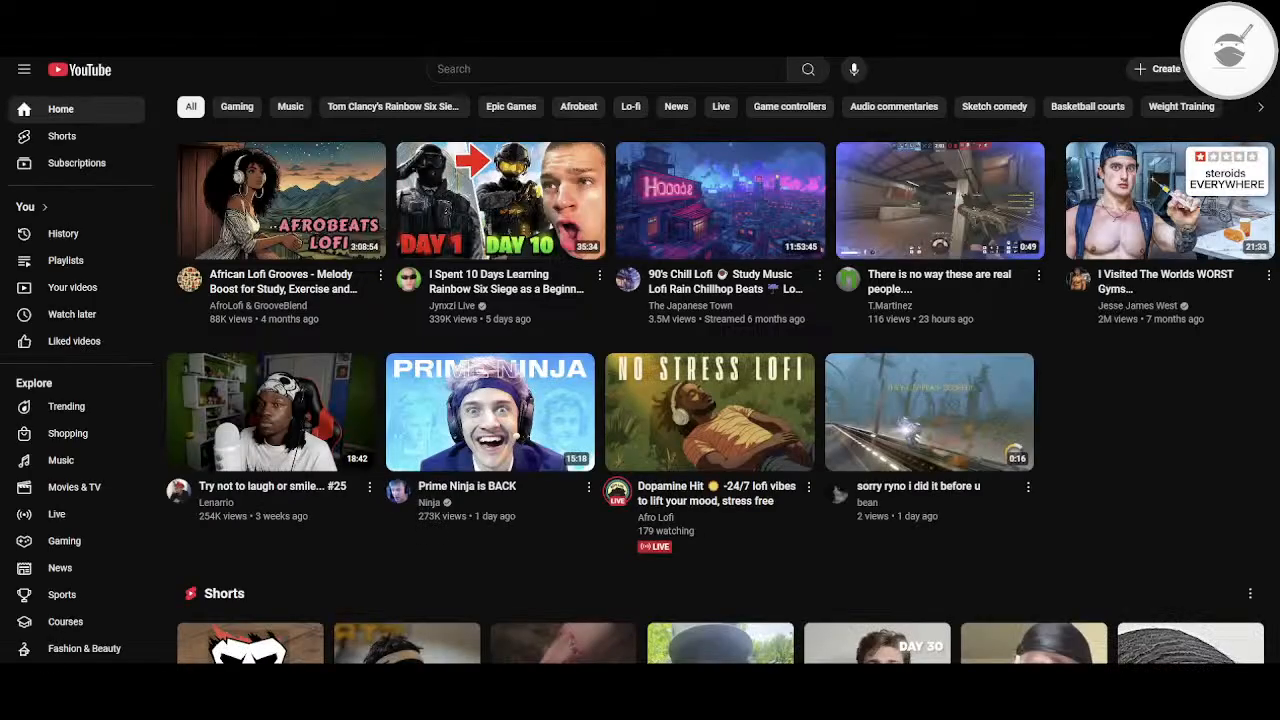
left_click(1243, 69)
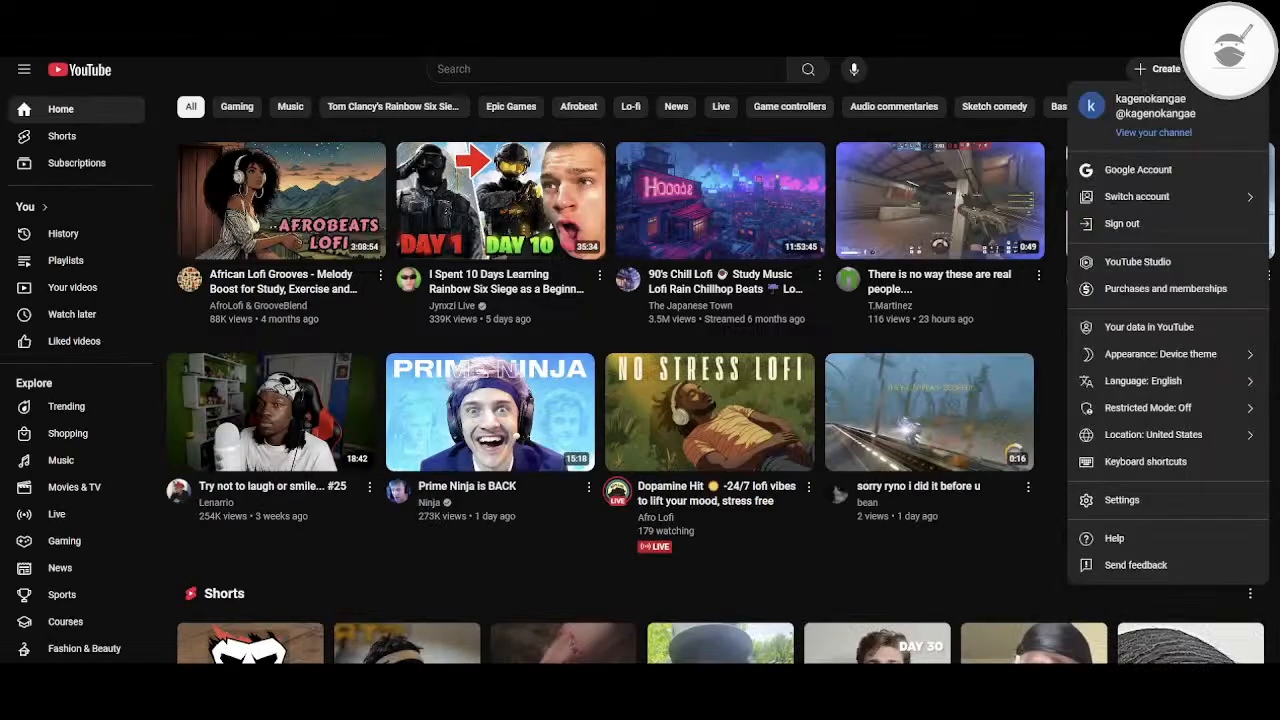
left_click(1183, 195)
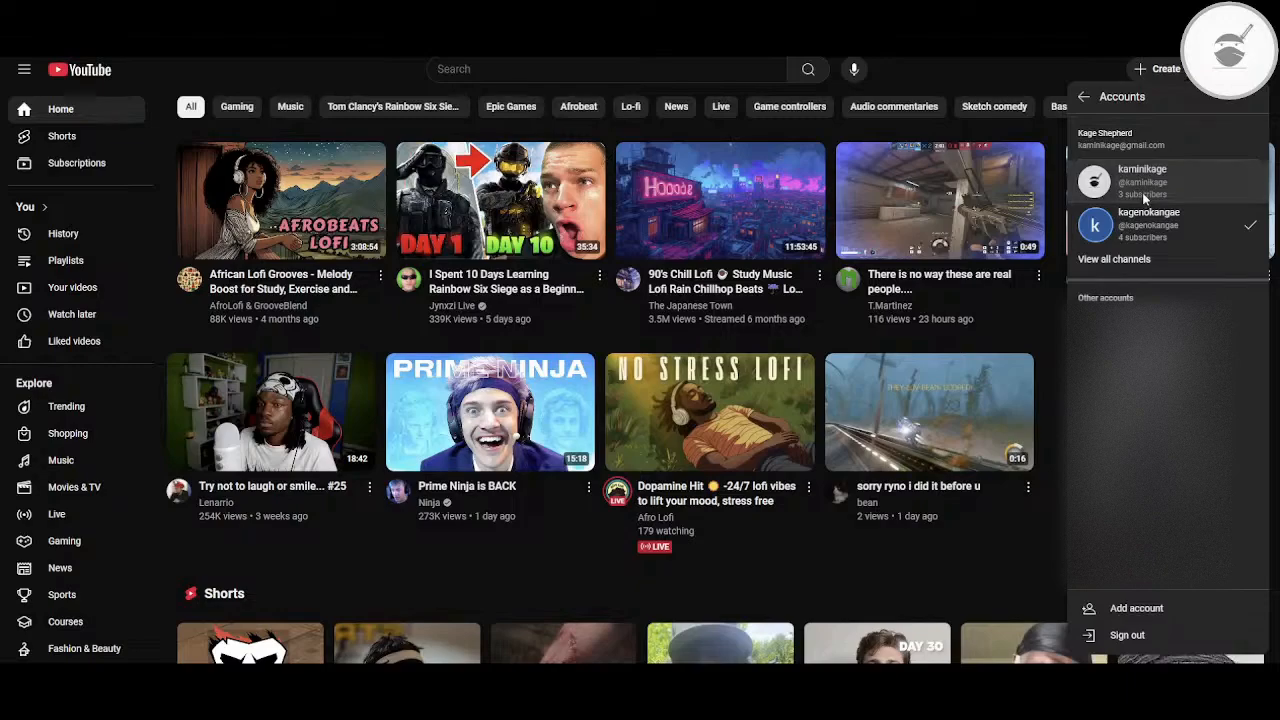
left_click(1142, 192)
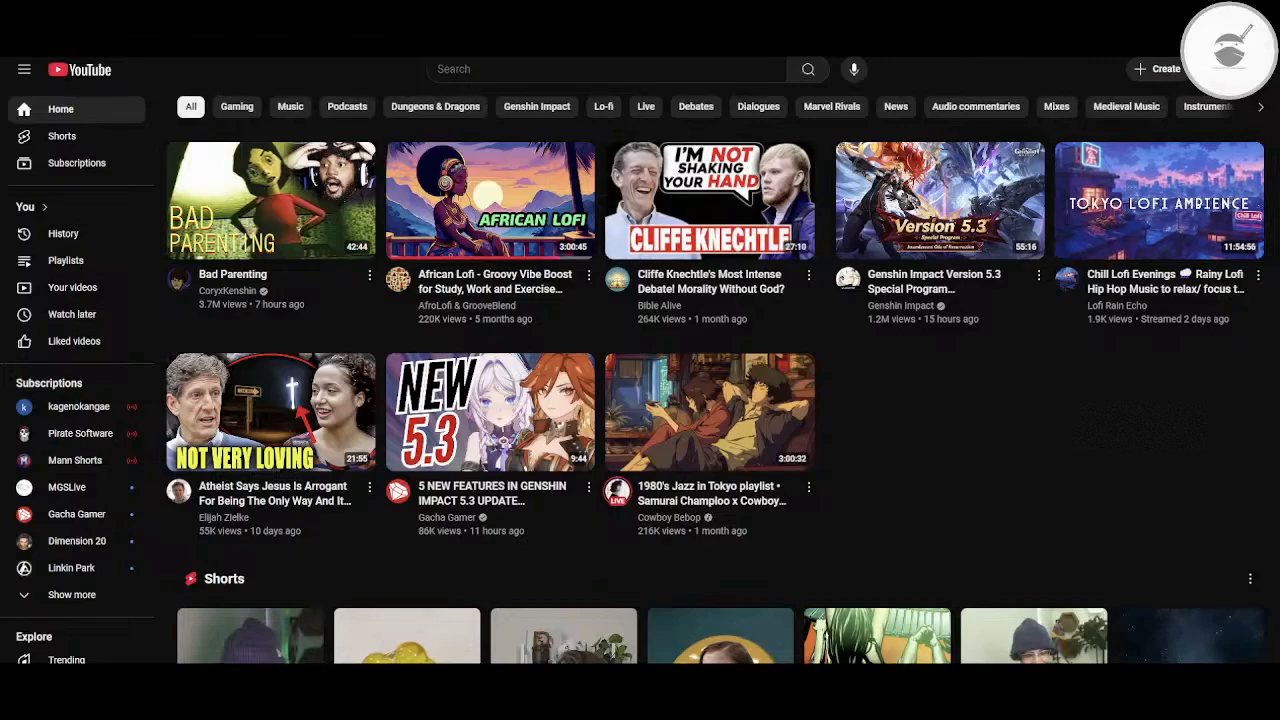
Step: Search YouTube for "obsidian dataview snippets"
left_click(590, 68)
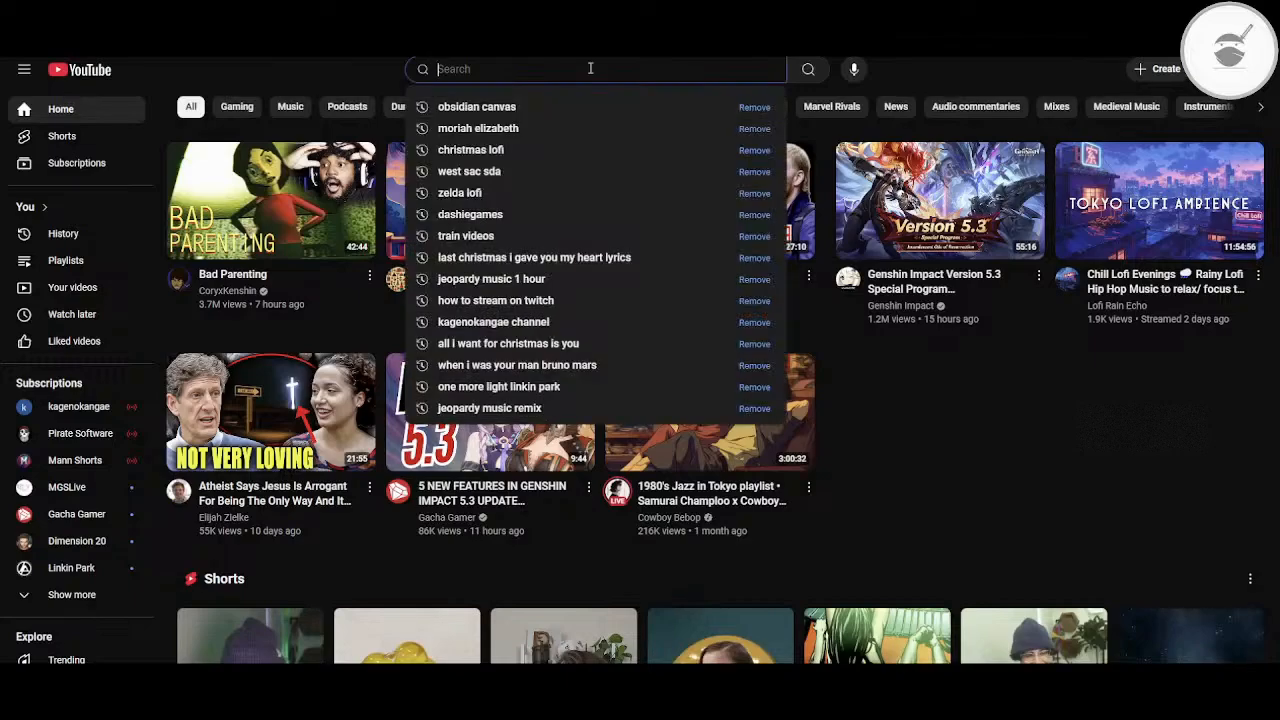
type("obsidian")
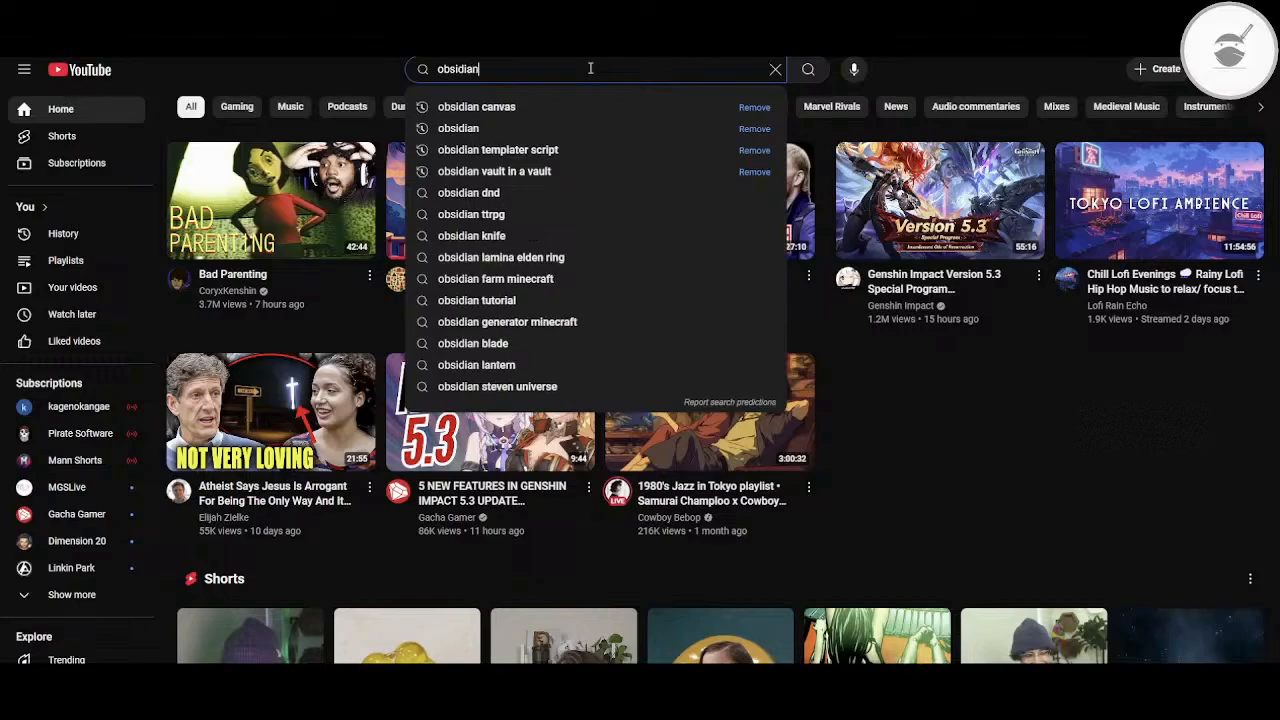
type(" dat")
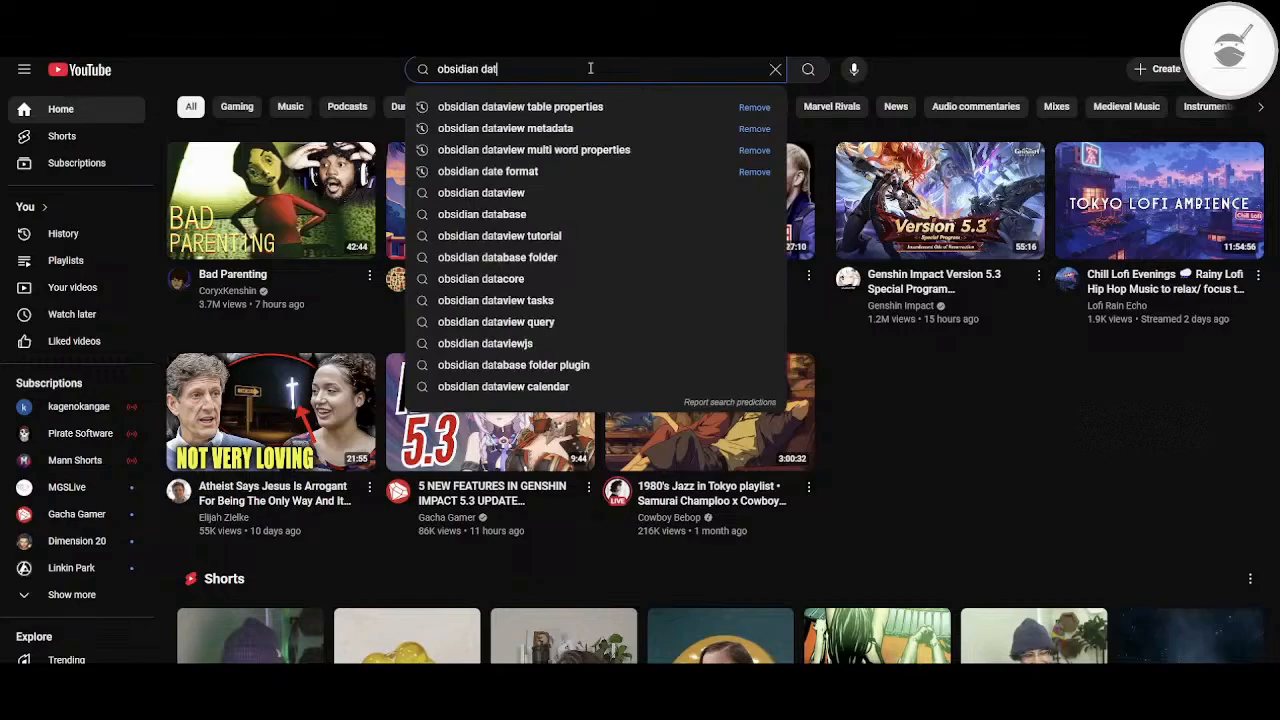
type("avie")
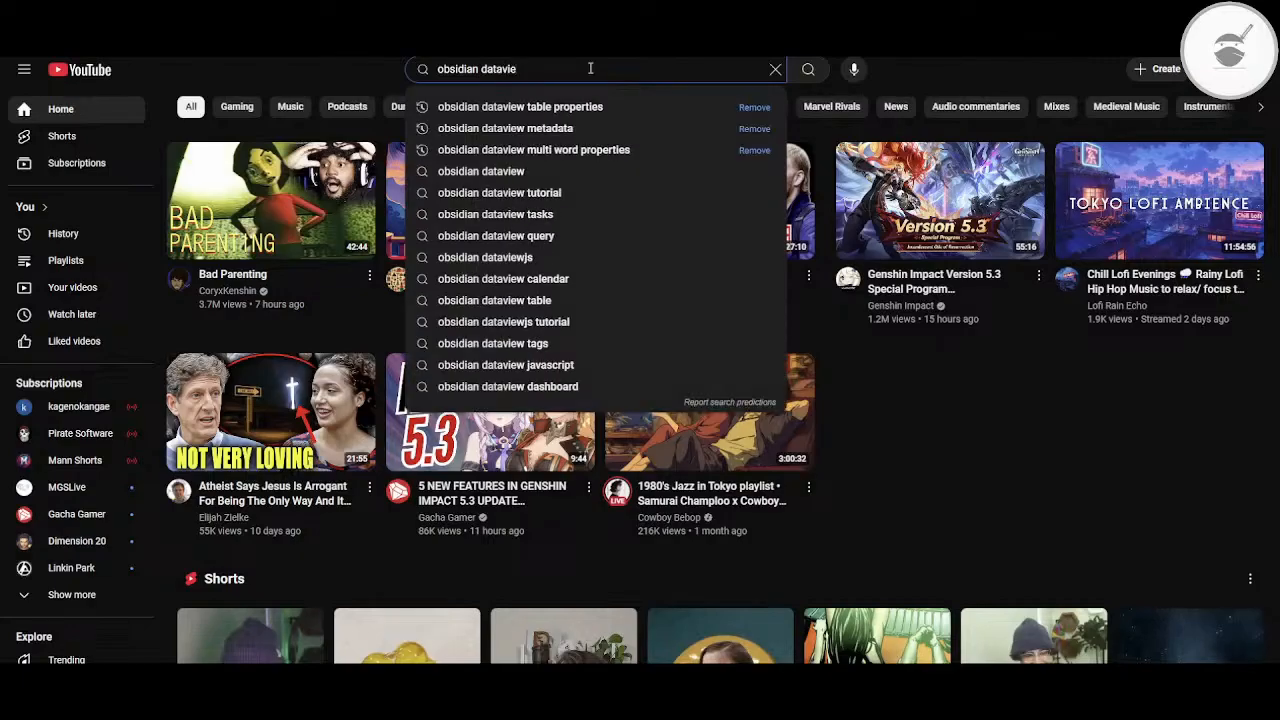
type("w sni")
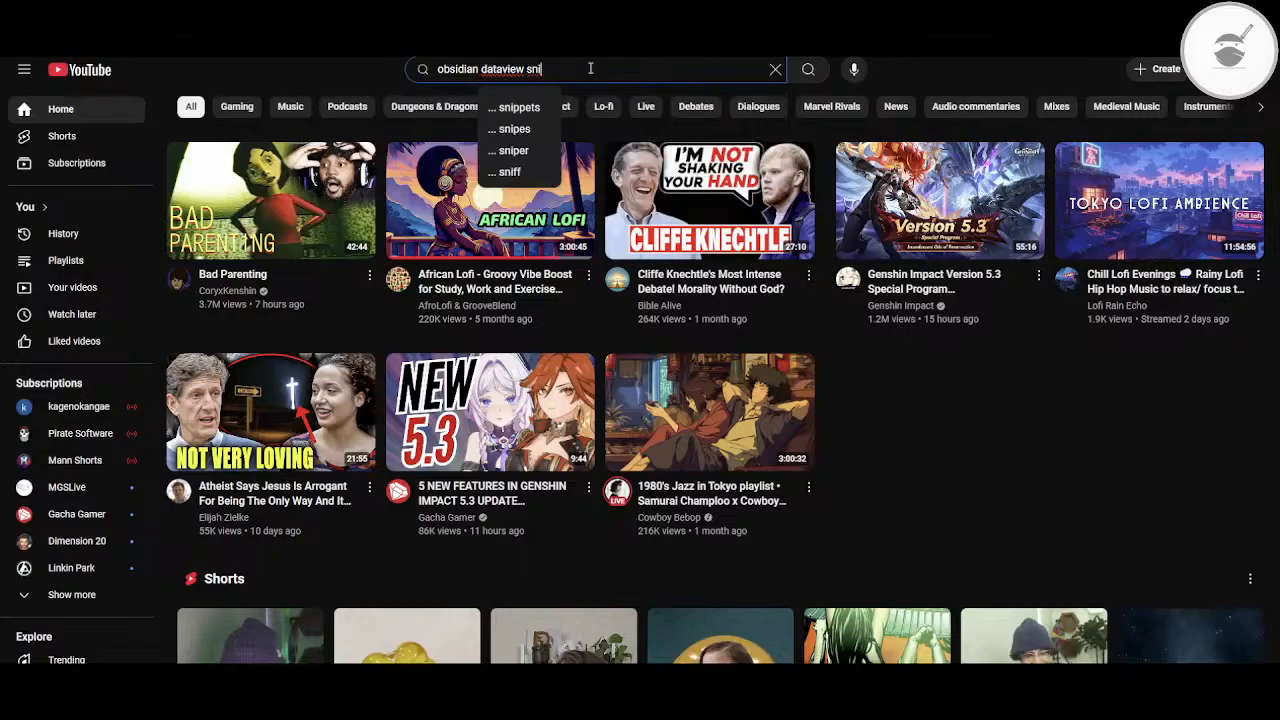
key("Down")
key("Return")
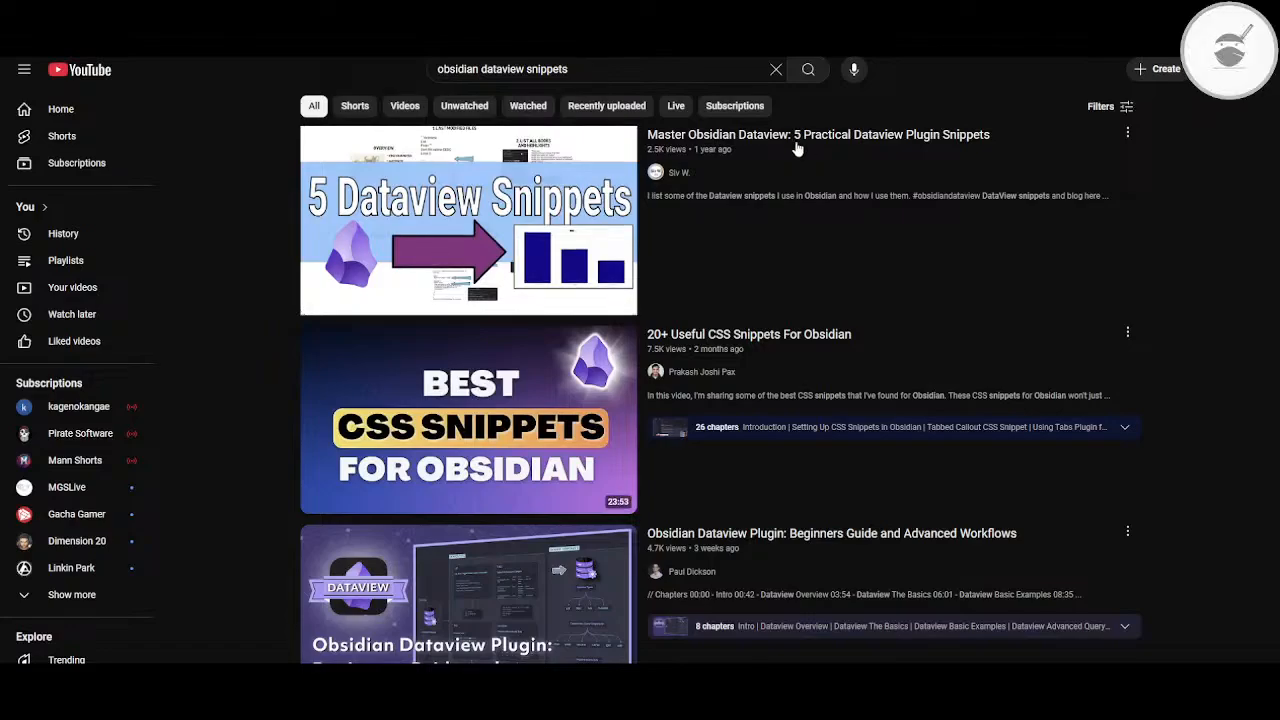
mouse_move(794, 143)
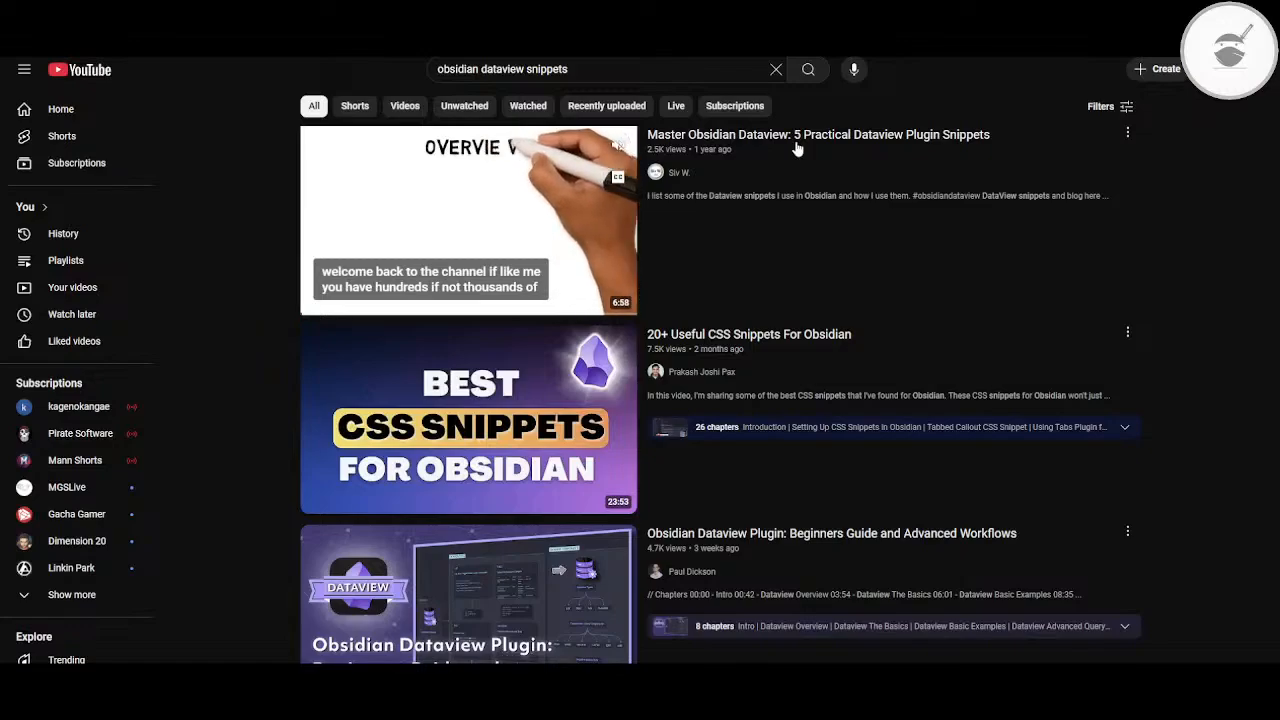
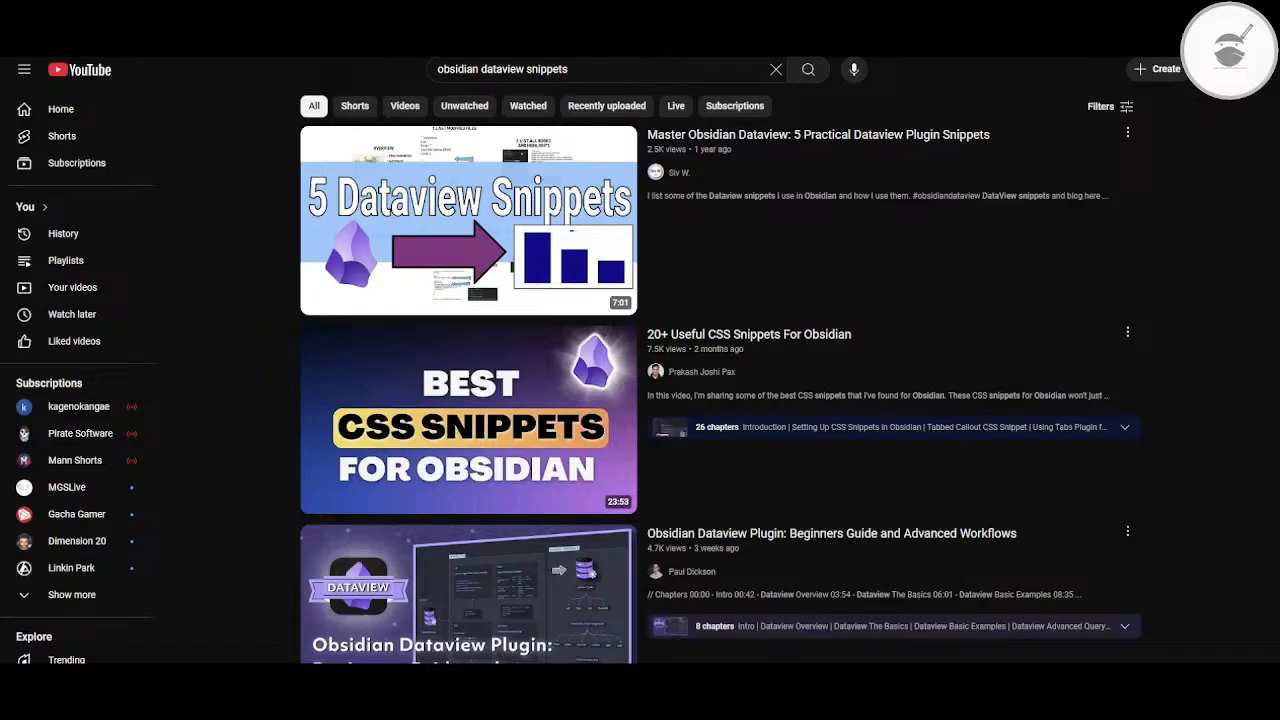
Step: Watch the "Master Obsidian Dataview: 5 Practical Dataview Plugin Snippets" video with the sound muted and captions turned on
mouse_move(443, 215)
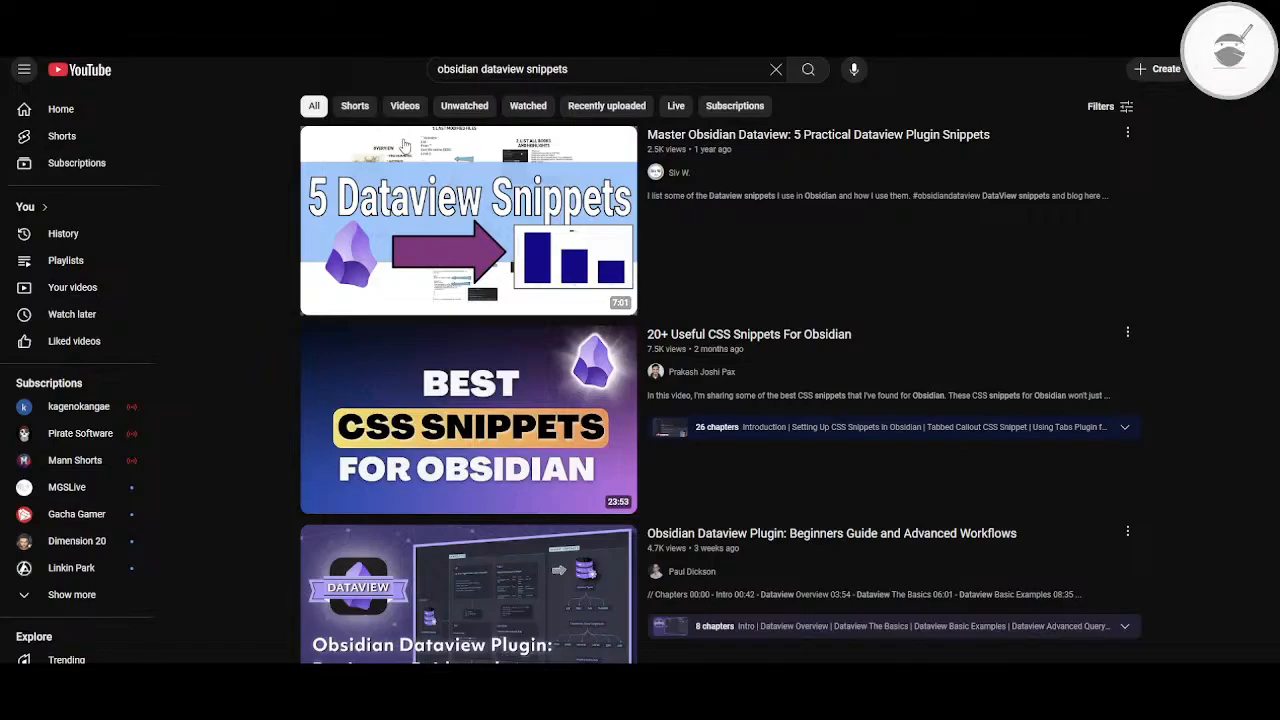
left_click(494, 186)
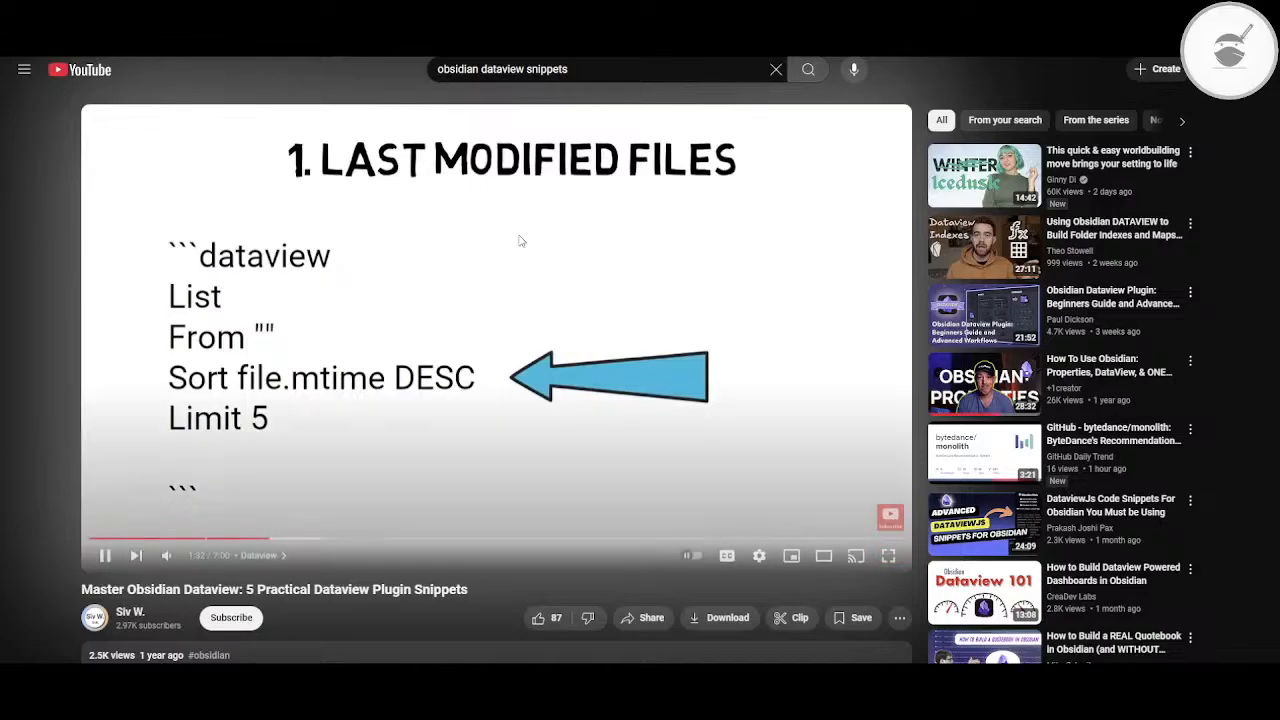
left_click(535, 267)
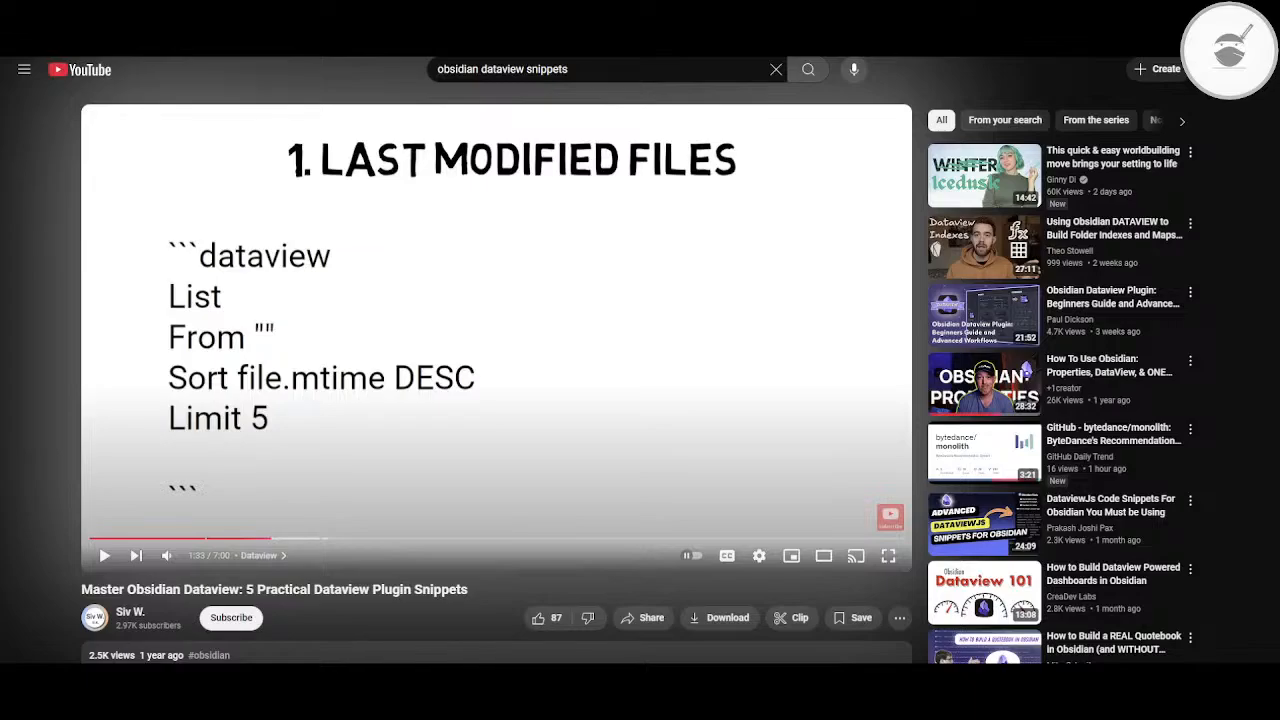
left_click(167, 556)
left_click(366, 396)
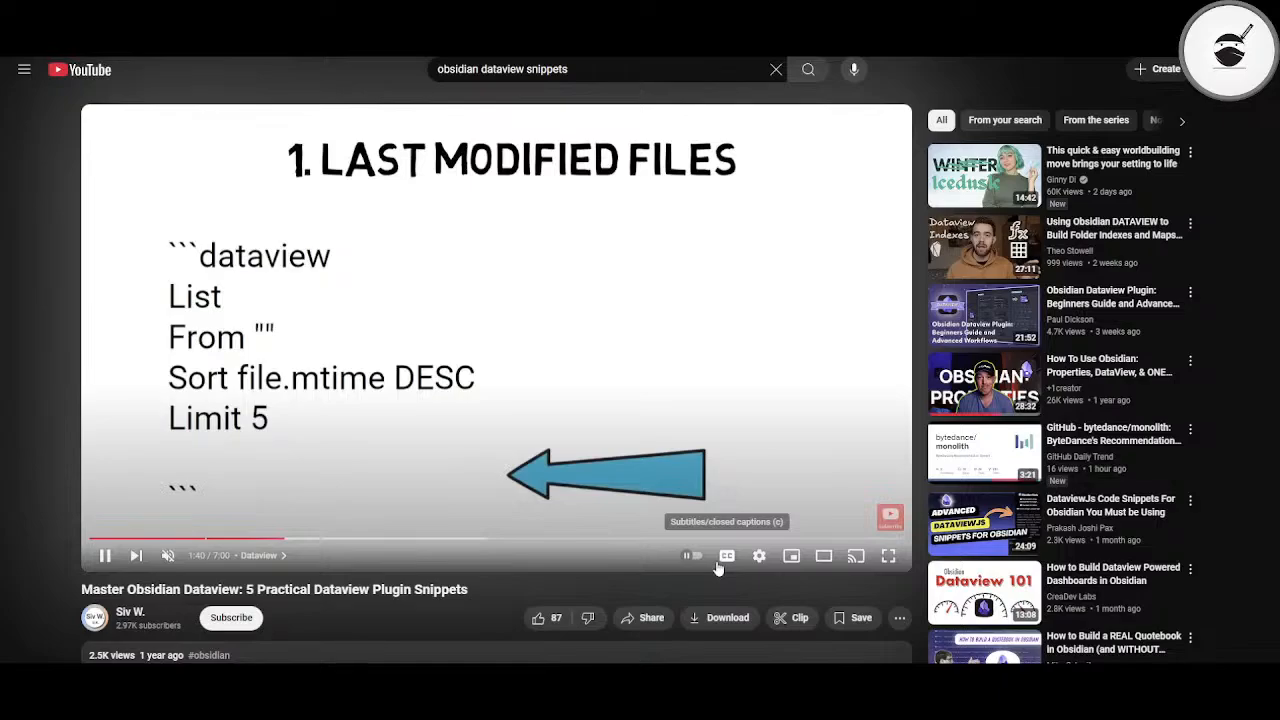
left_click(724, 558)
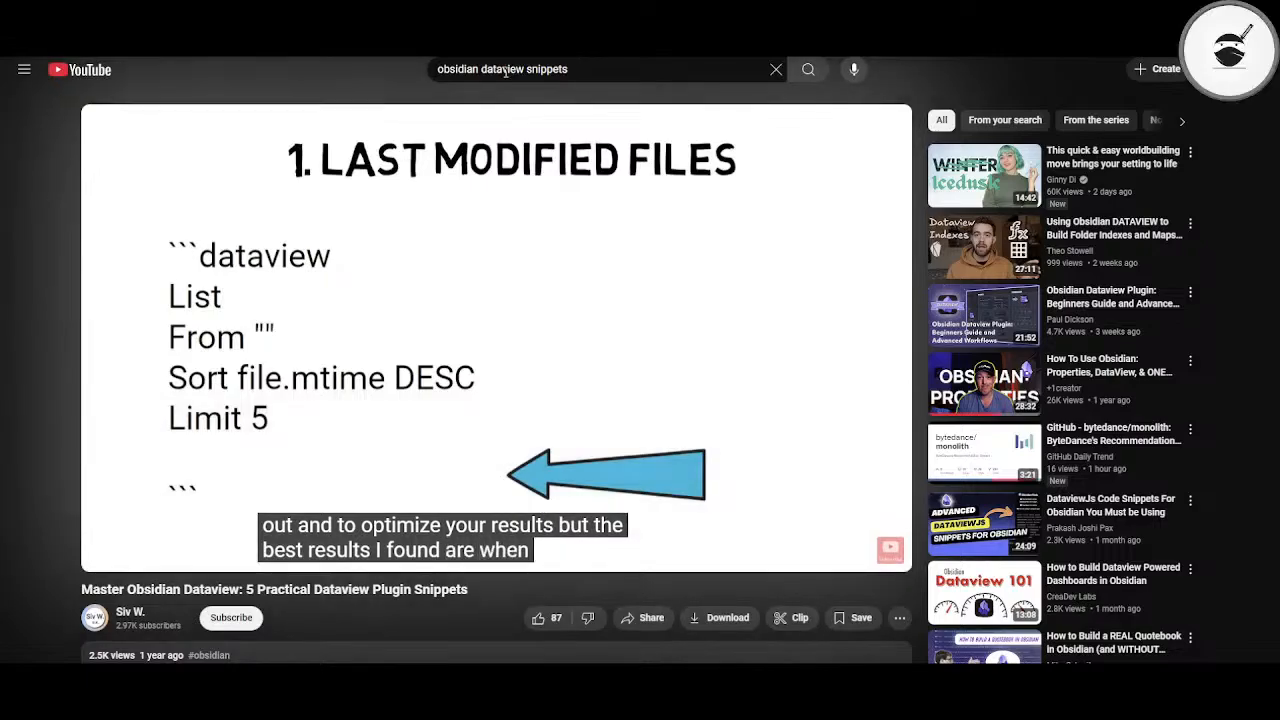
Step: Search YouTube for "obsidian templater snippets"
double_click(503, 69)
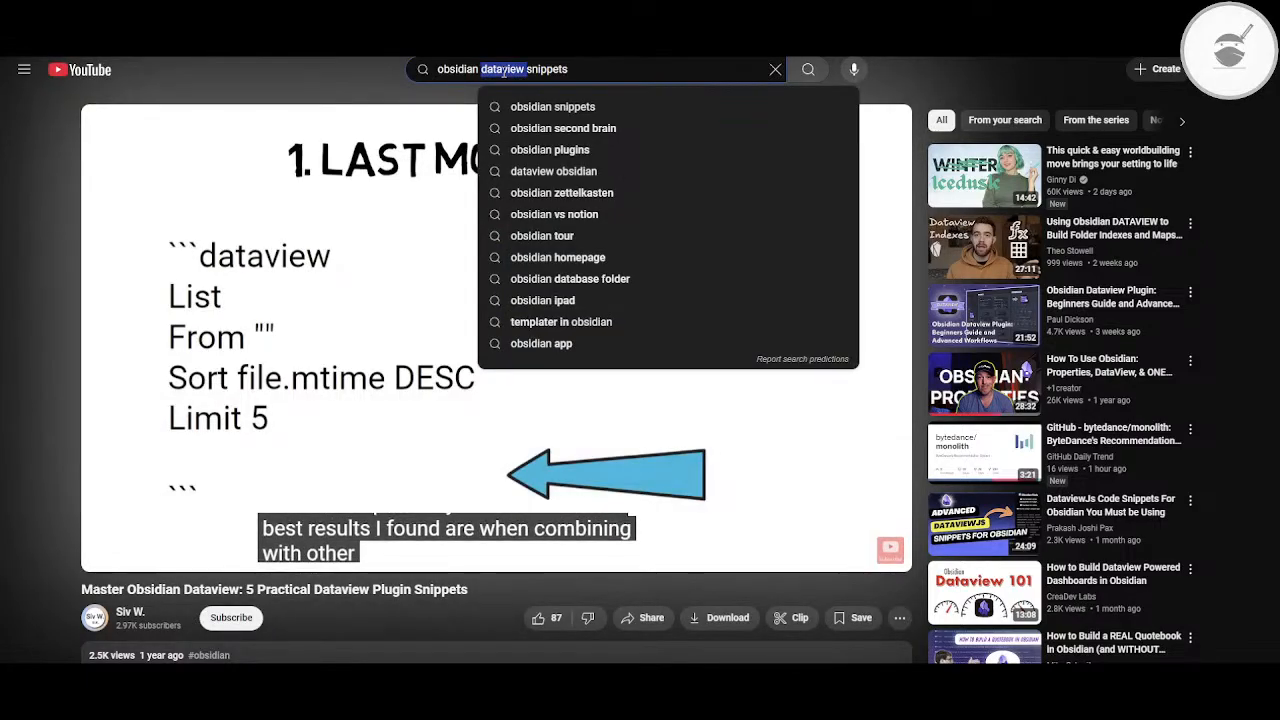
type("templater")
key("Escape")
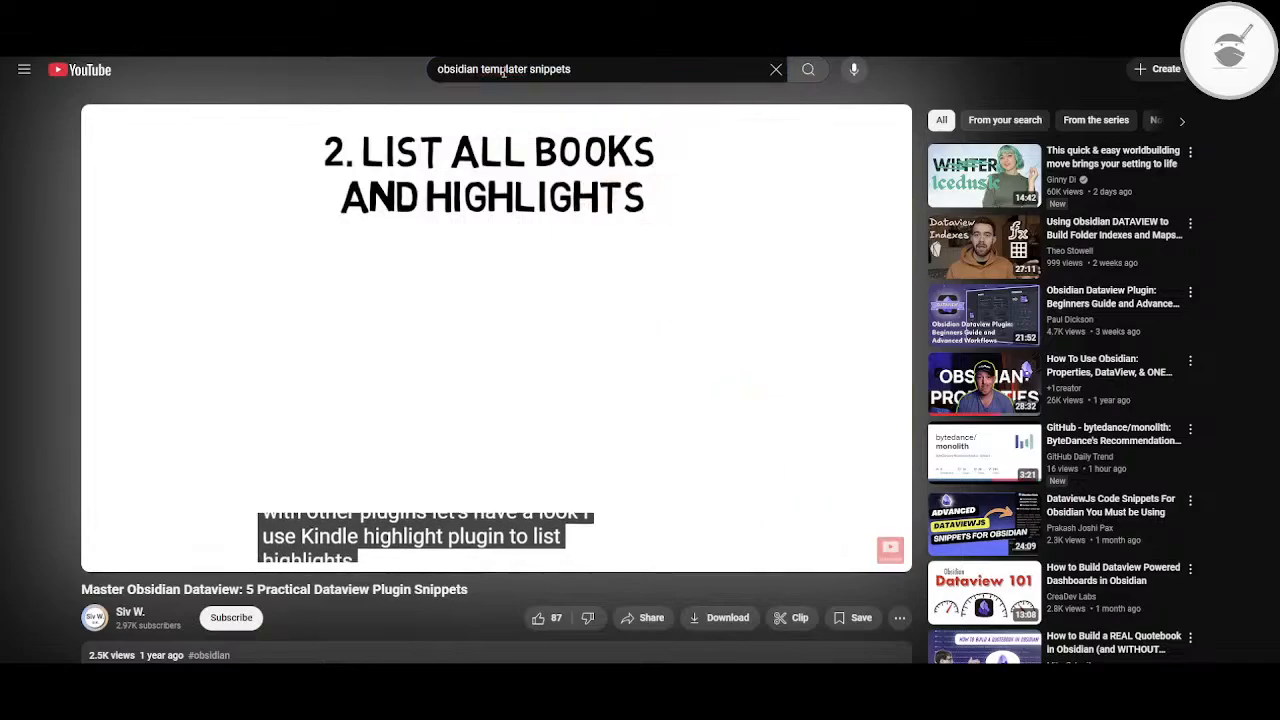
key("Return")
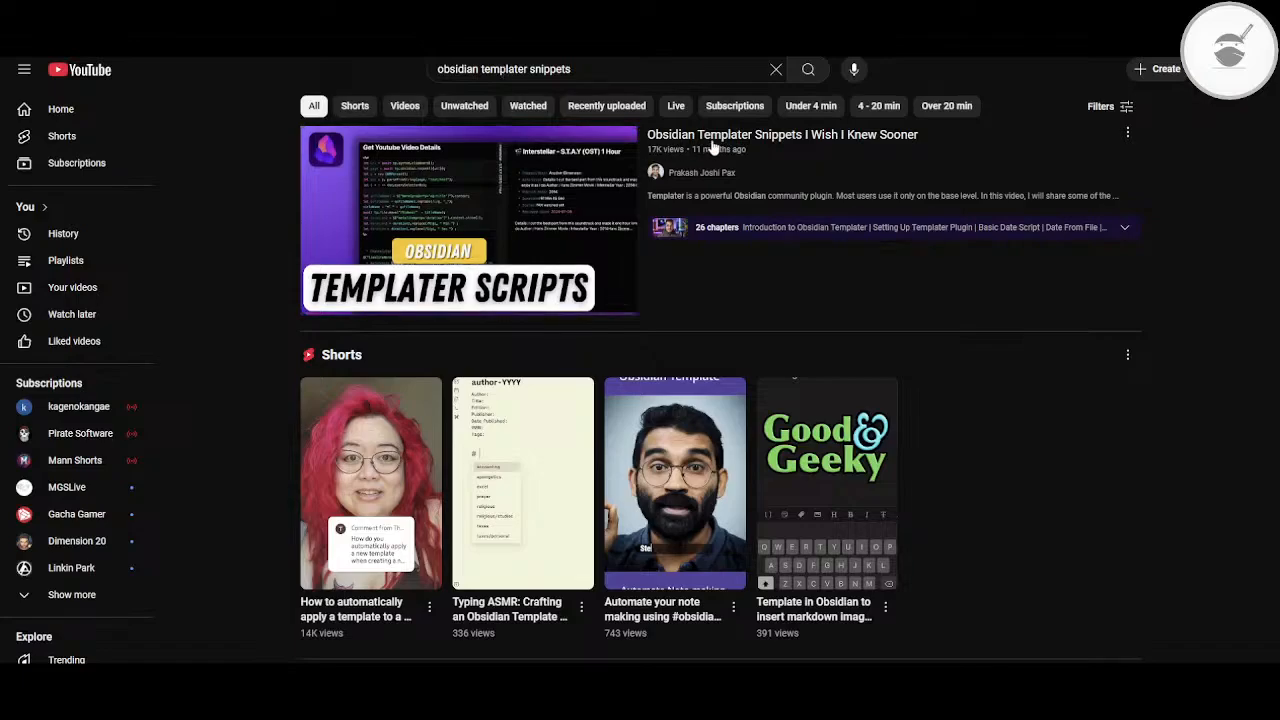
Step: Open the "Obsidian Templater Snippets I Wish I Knew Sooner" video, go back to its basic date script section and pause at the Templater hotkeys
mouse_move(786, 145)
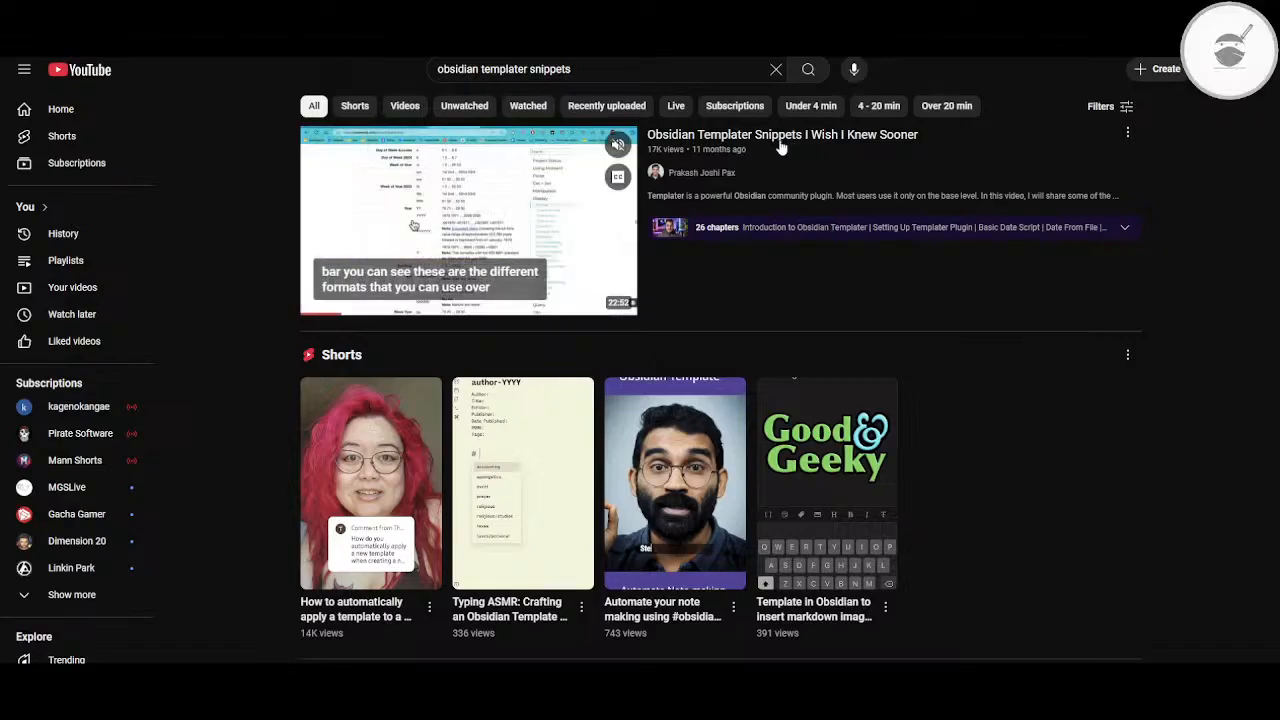
left_click(783, 140)
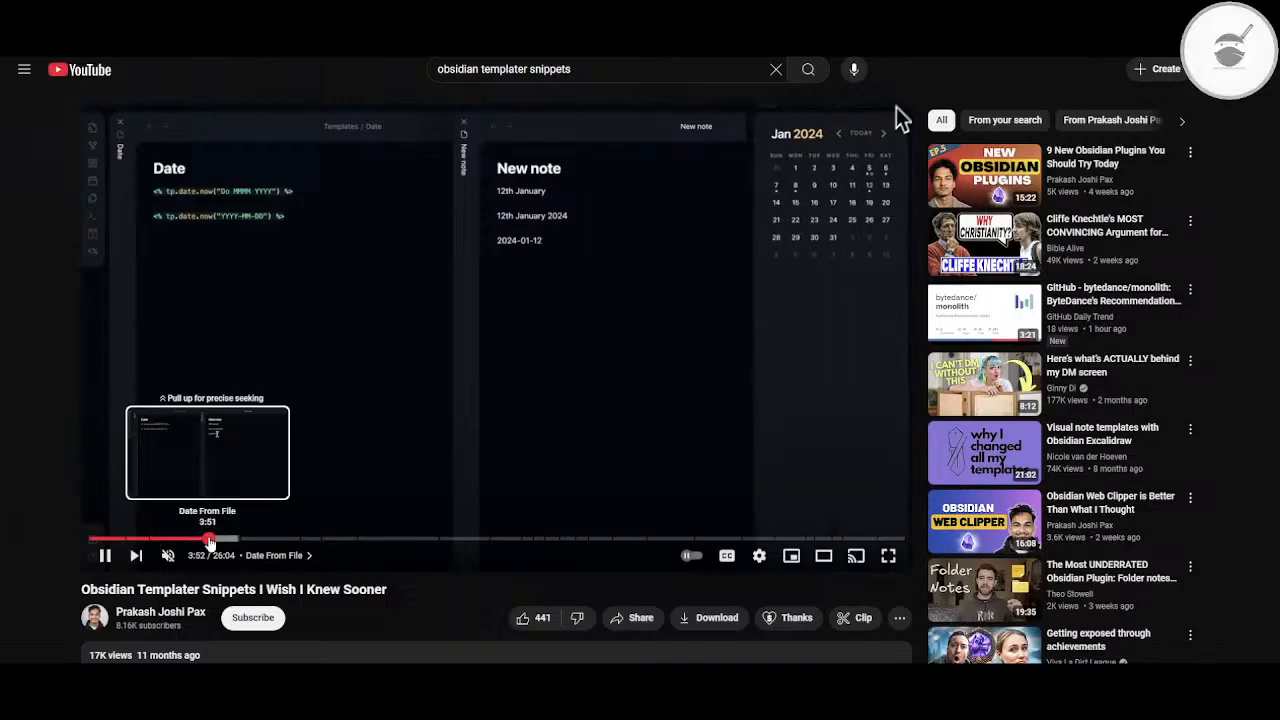
left_click(150, 538)
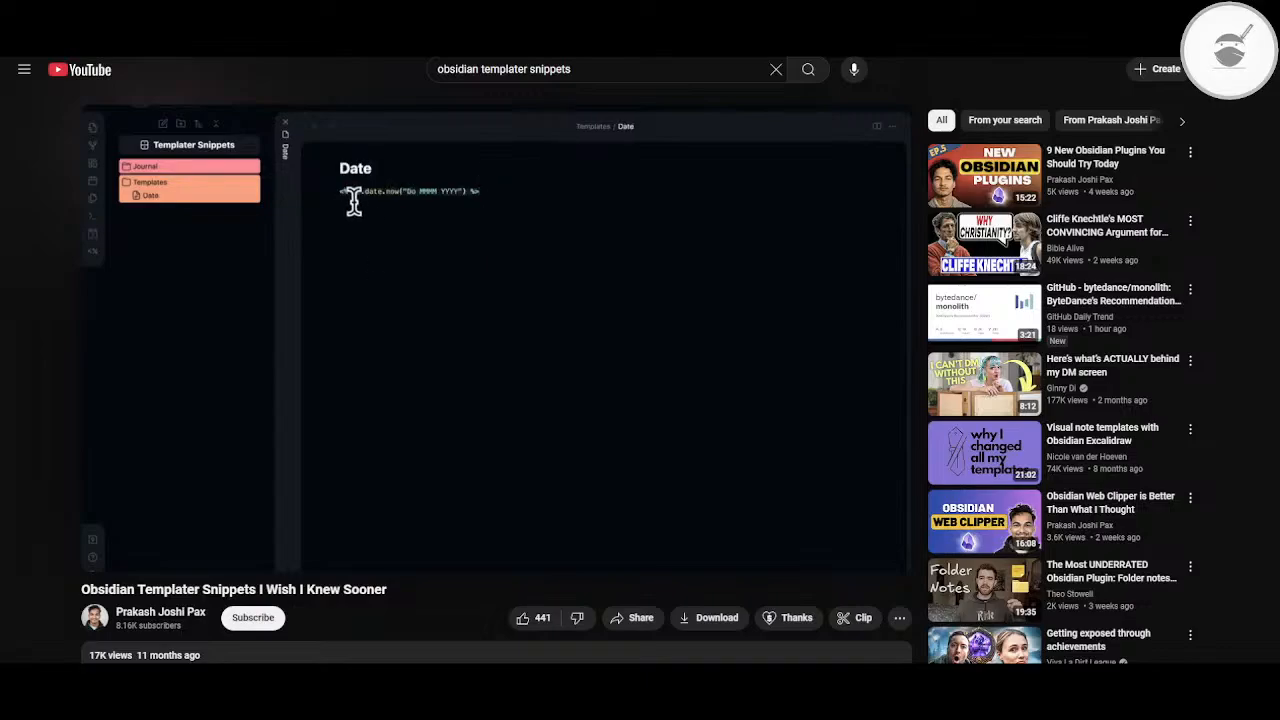
mouse_move(537, 309)
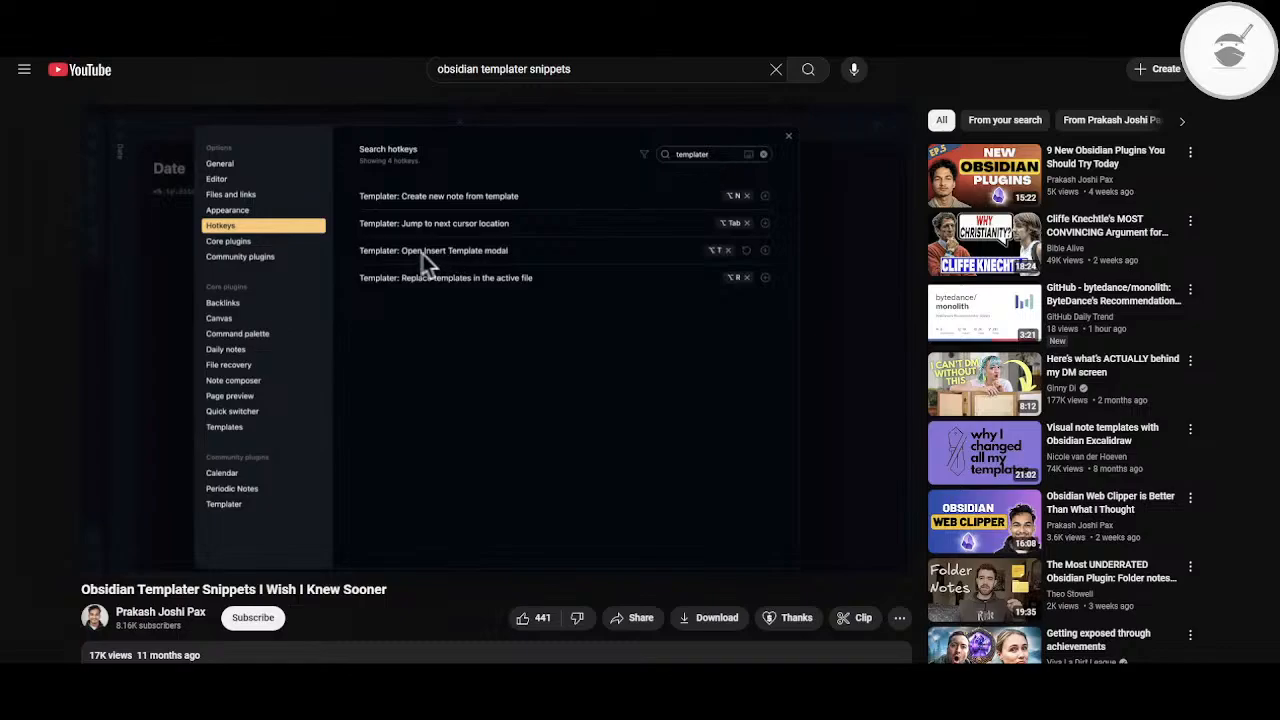
left_click(477, 333)
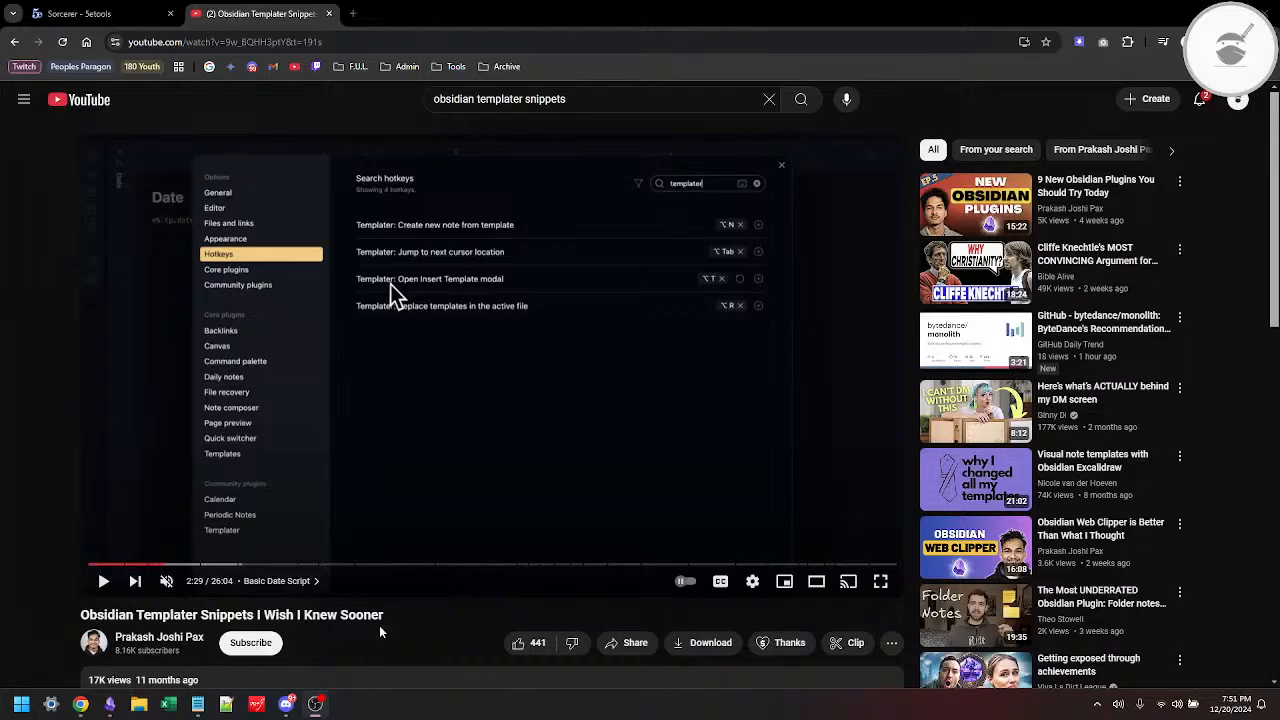
Step: Switch to the KVTS.03 vault in Obsidian and examine the Races template's script header and the Sorcerer template's layout
key("alt+Tab")
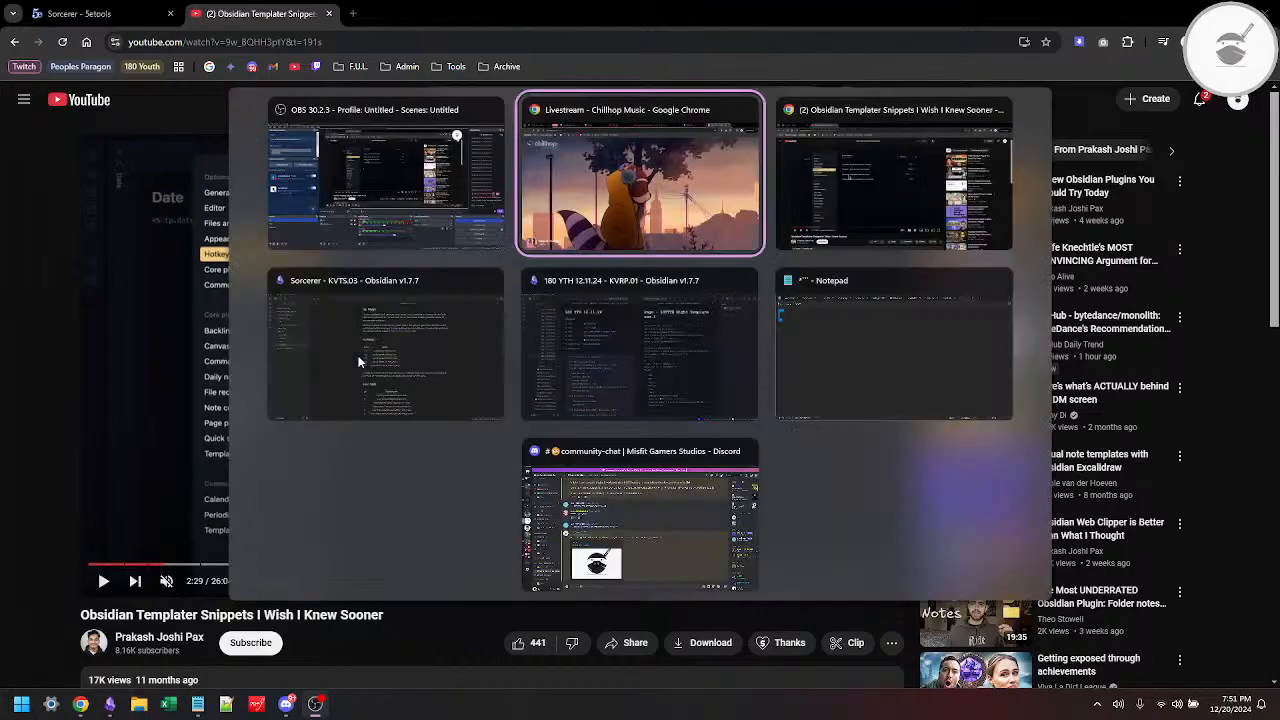
left_click(358, 362)
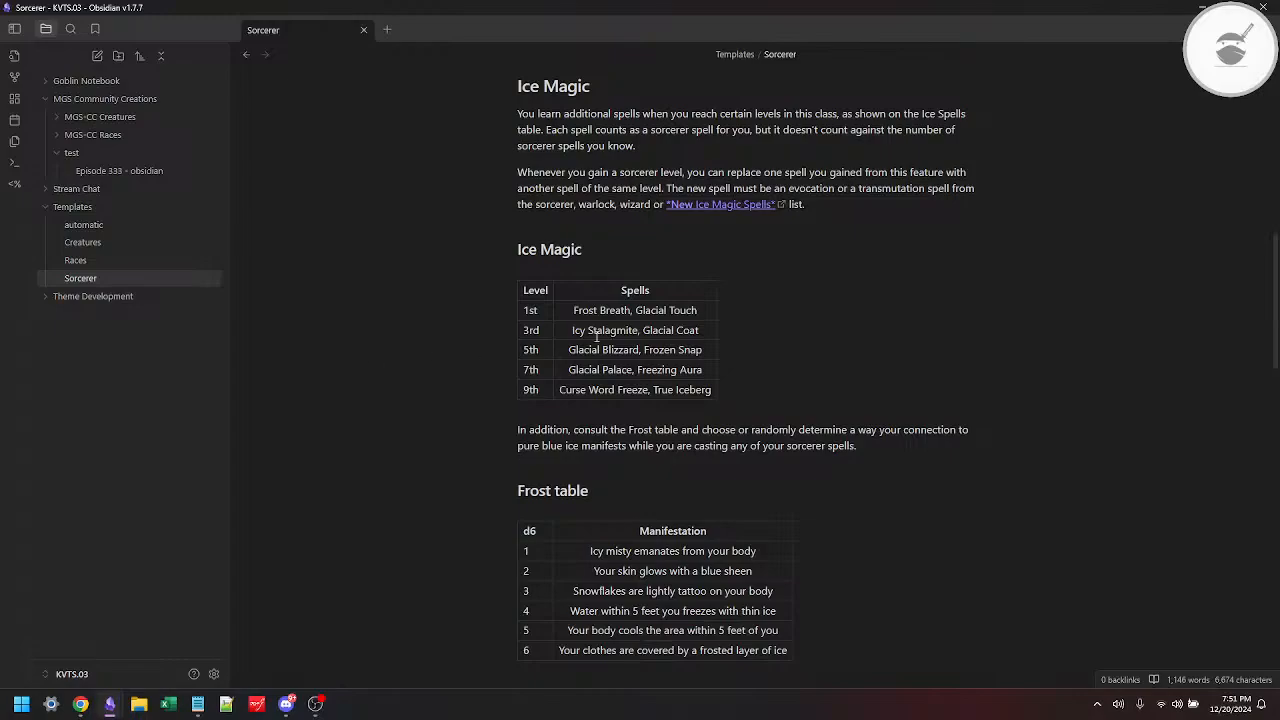
left_click(114, 245)
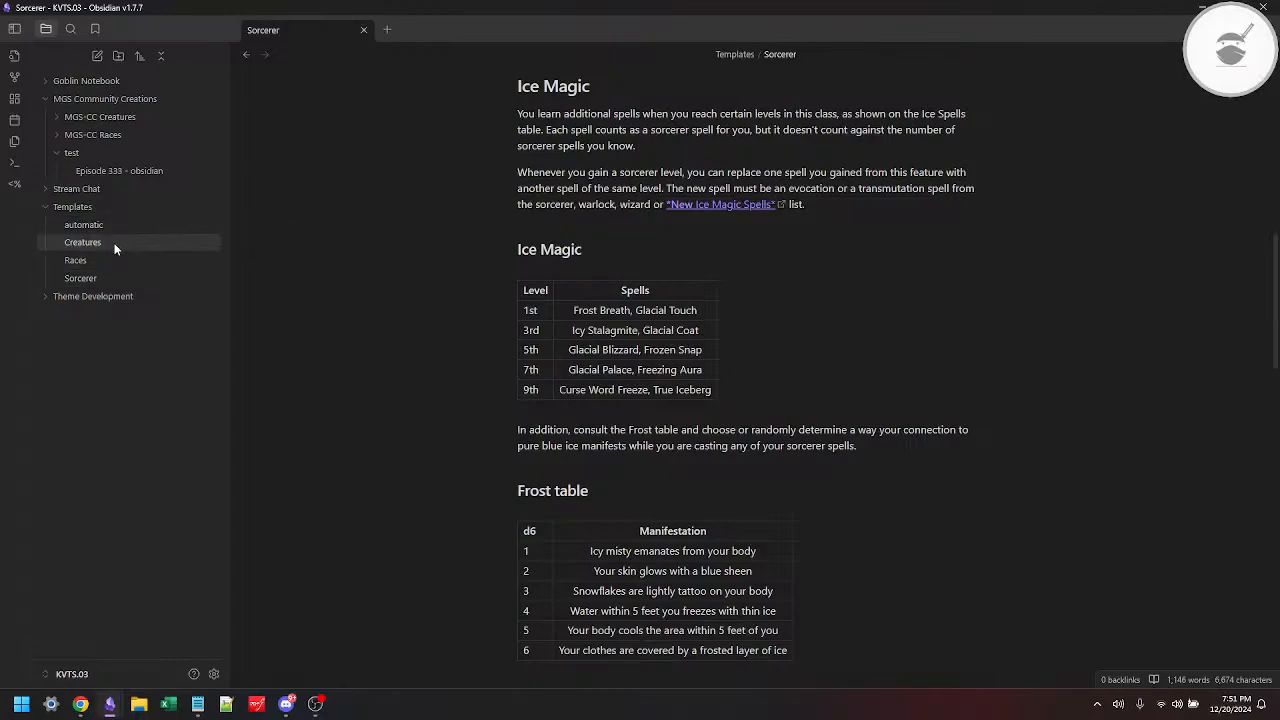
left_click(90, 258)
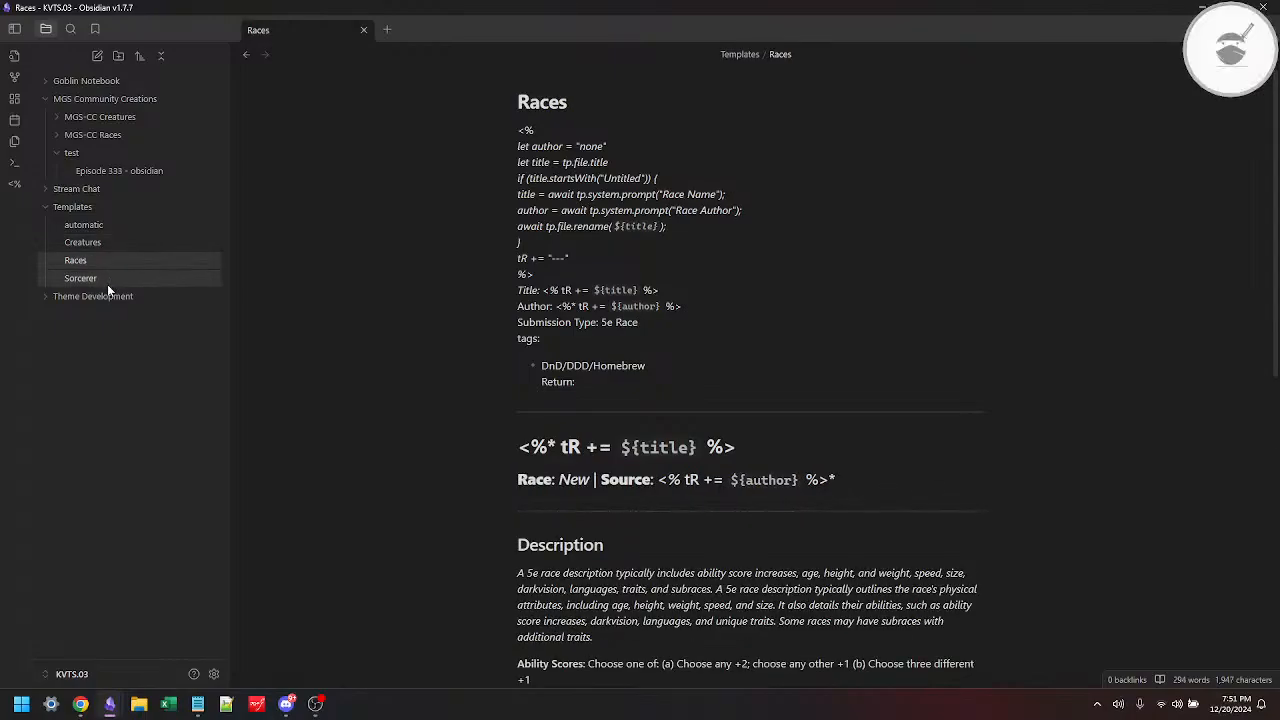
left_click(108, 281)
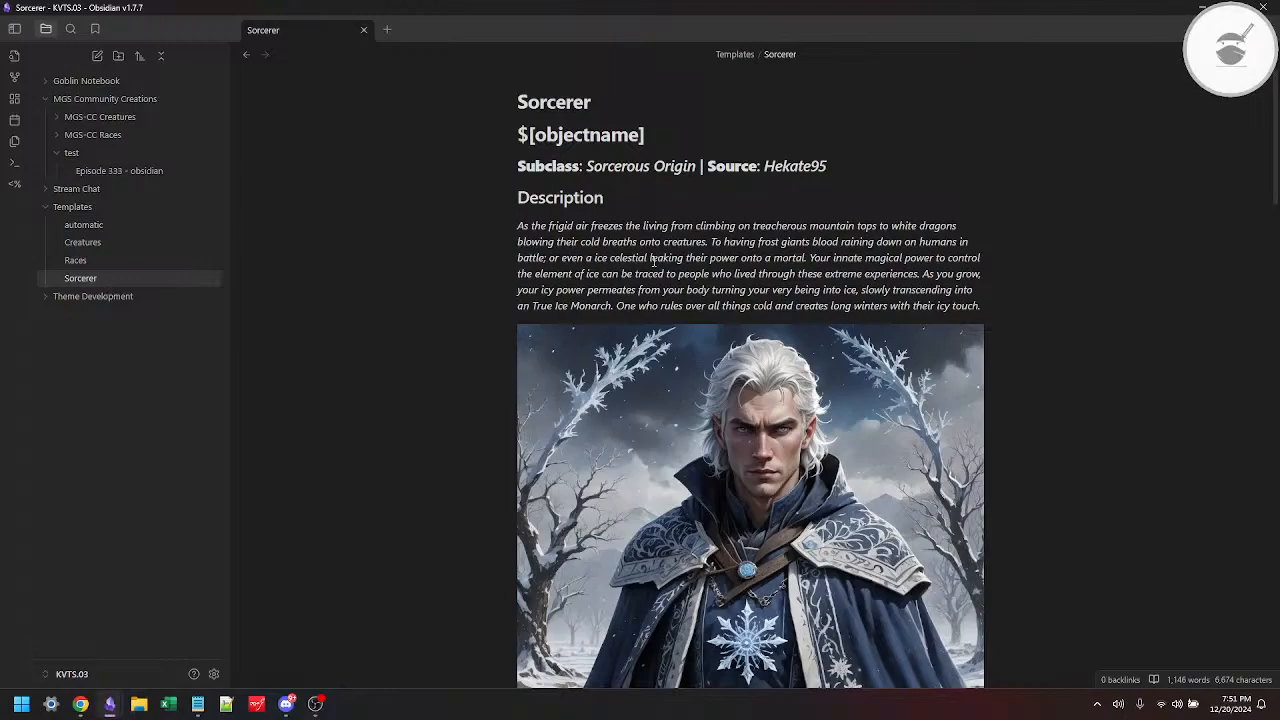
scroll(652, 260, "down", 5)
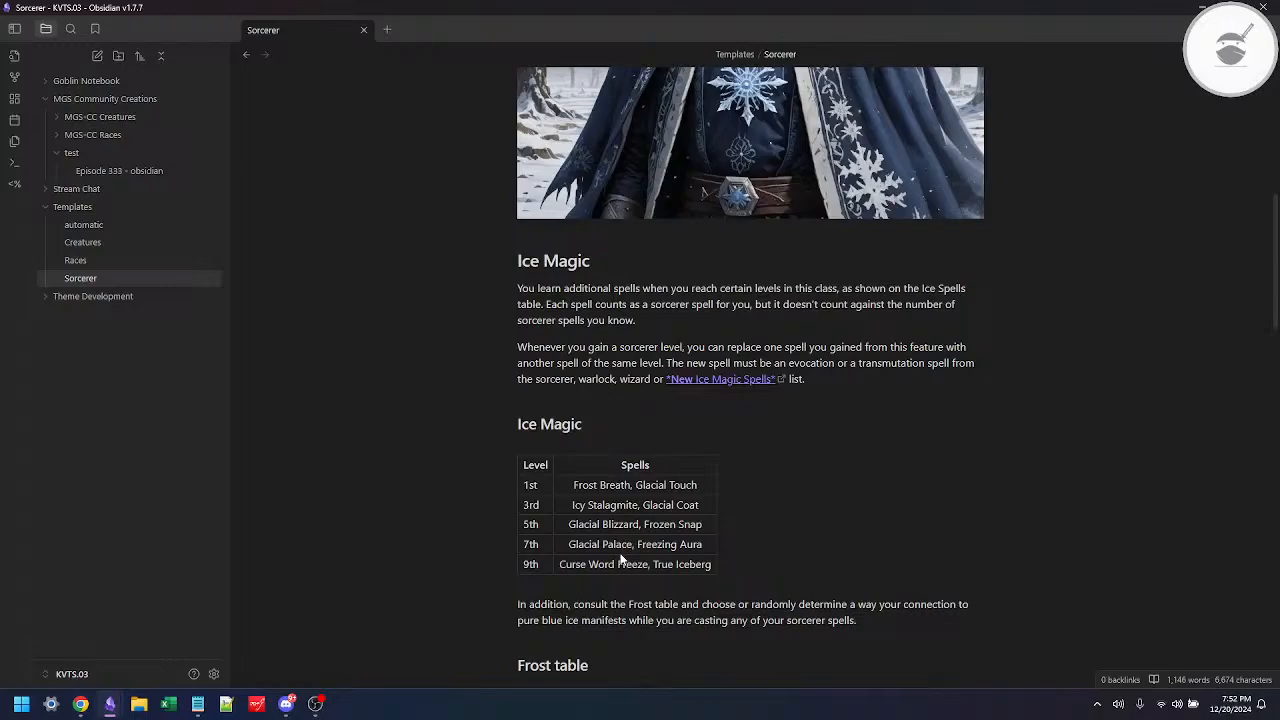
Step: Switch back to the Templater snippets video in Chrome and watch the date script examples, replaying and skipping short passages
key("alt+Tab")
key("alt+Tab")
key("alt+Tab")
key("alt+Tab")
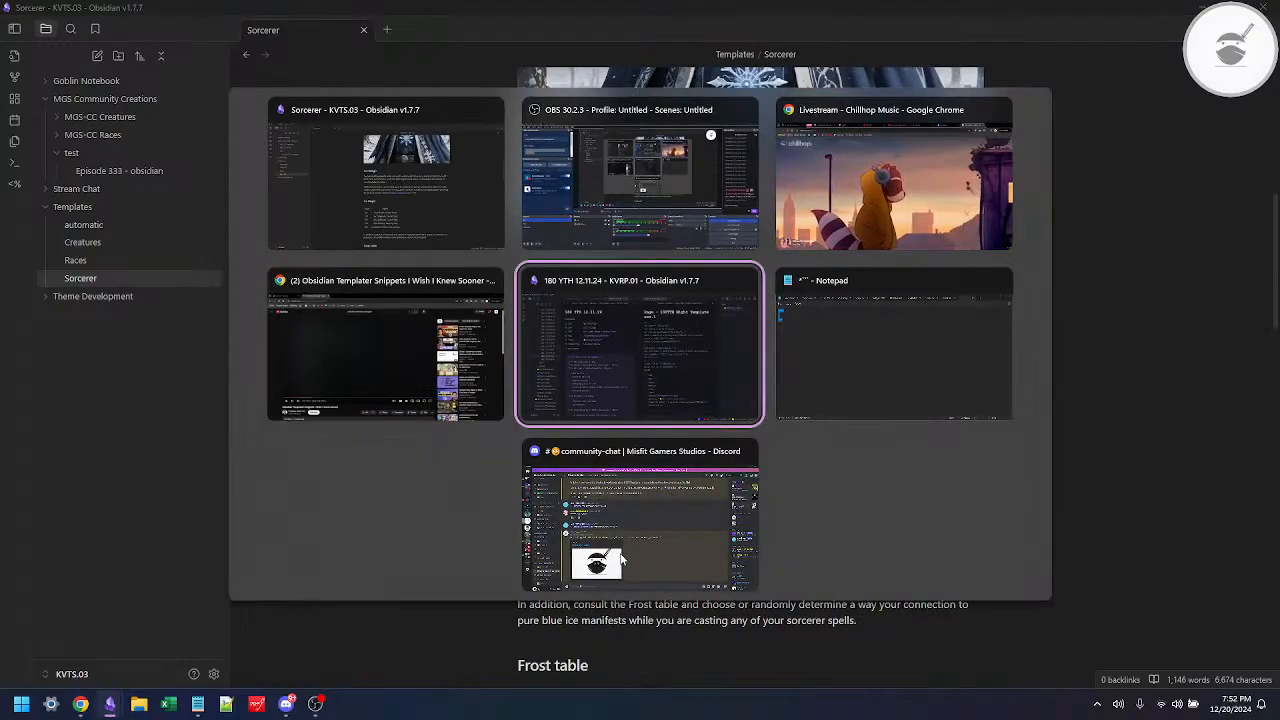
key("alt+shift+Tab")
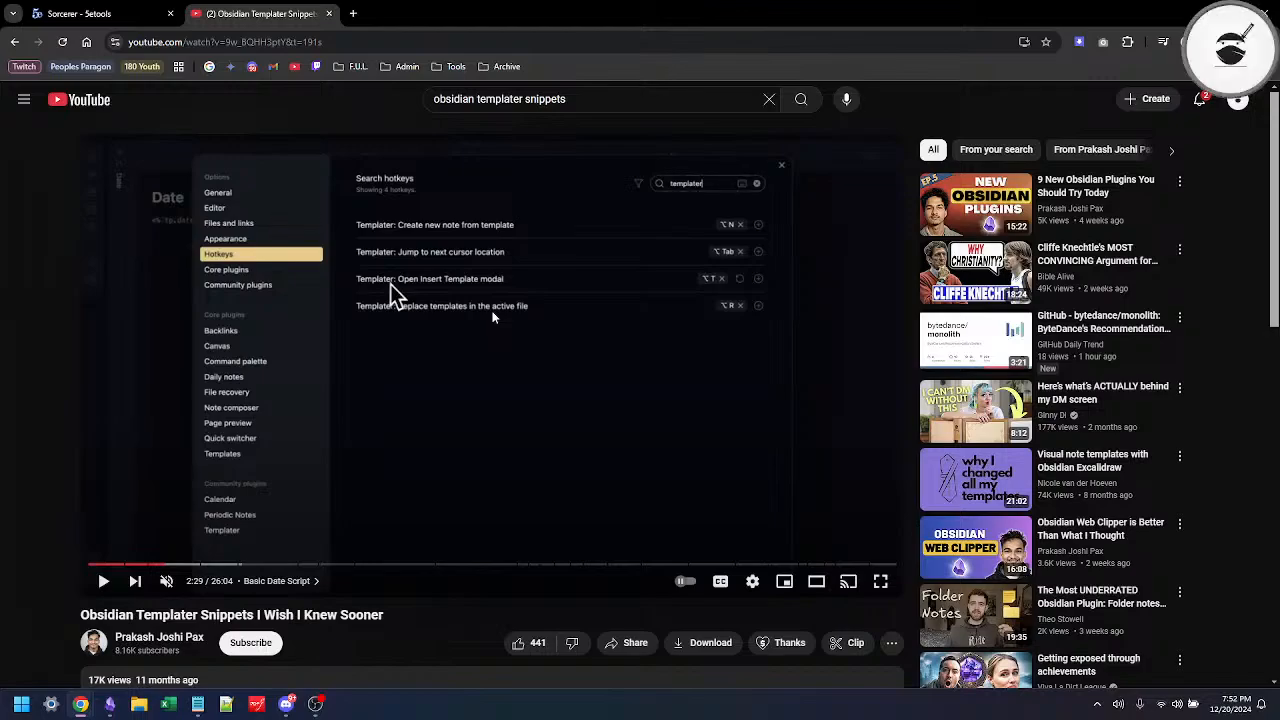
left_click(614, 382)
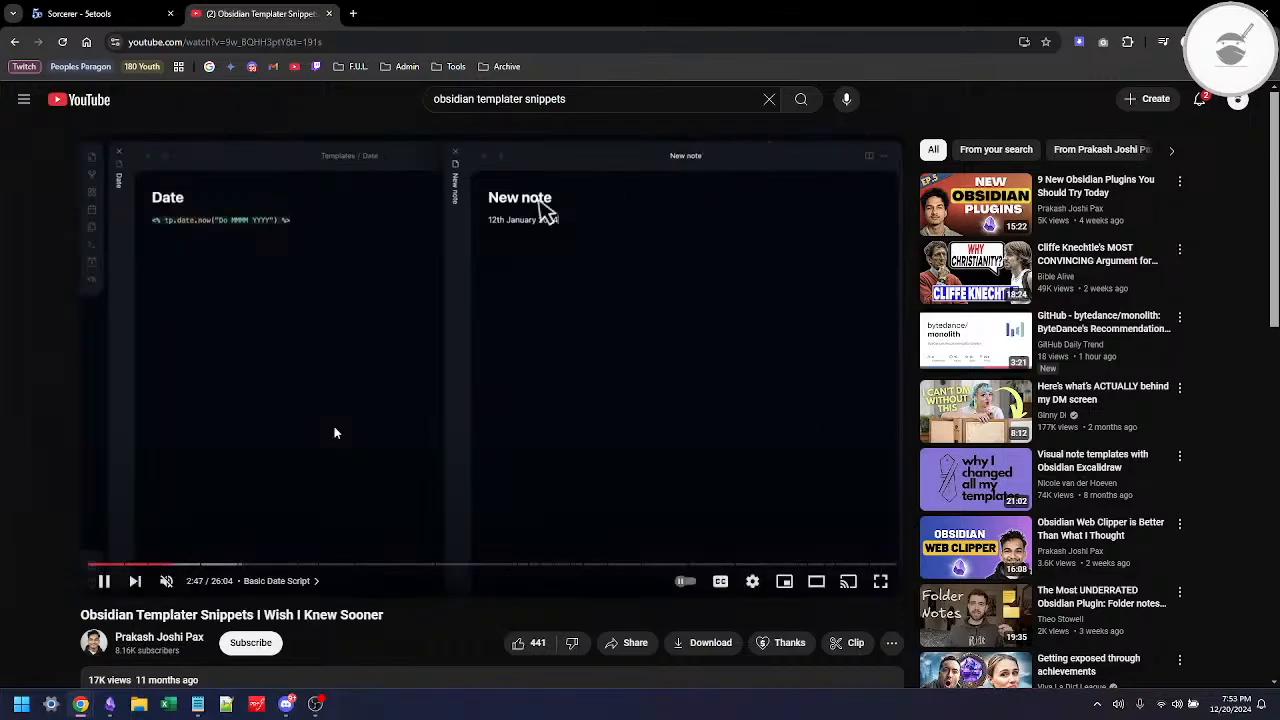
key("Left")
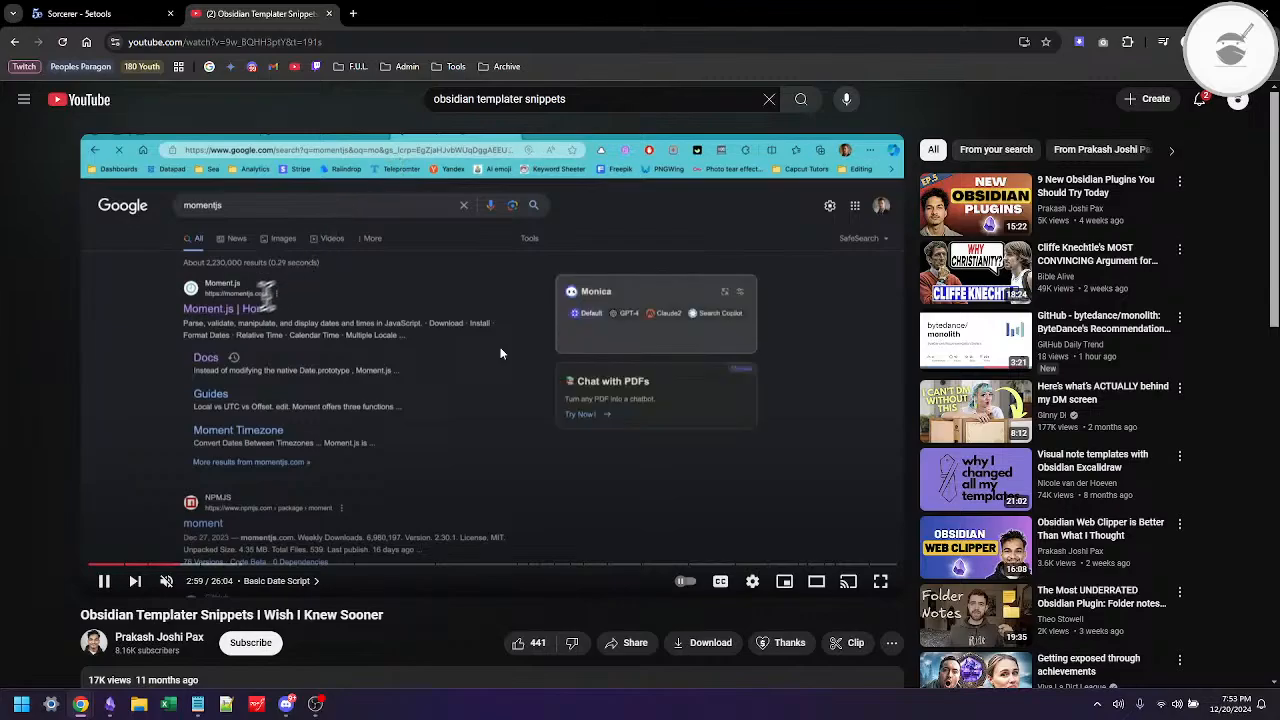
key("Left")
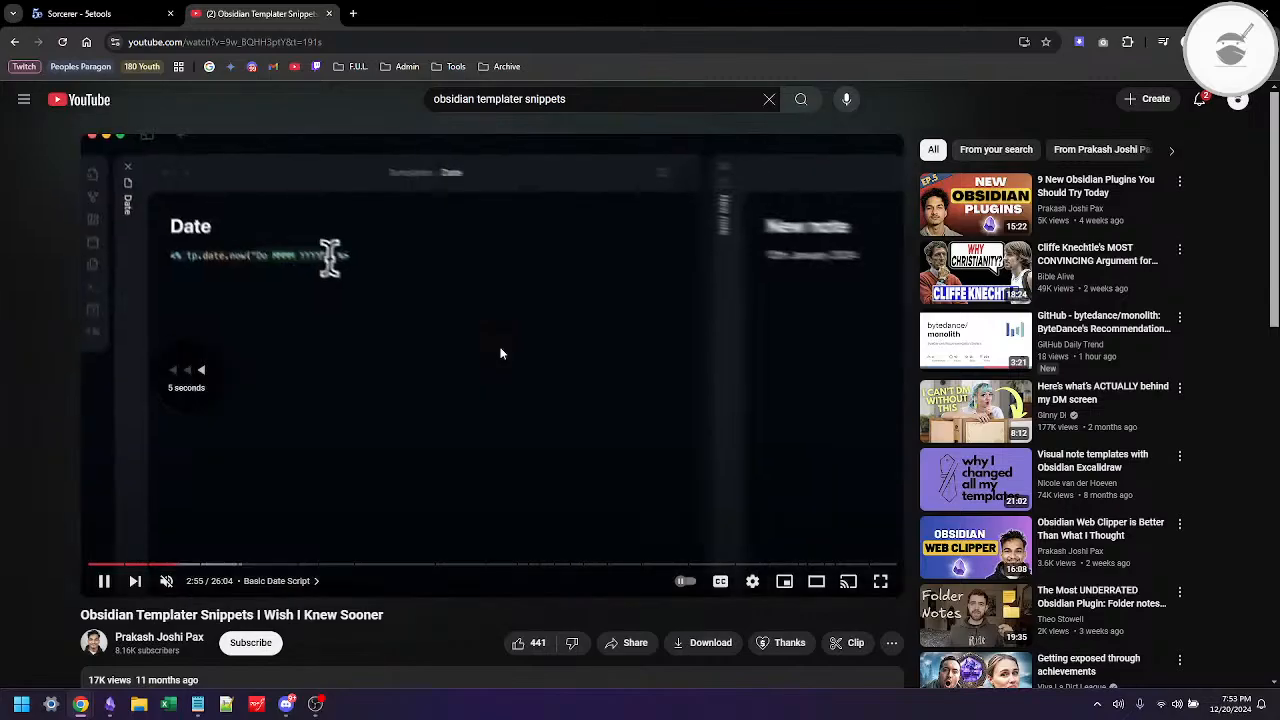
key("Left")
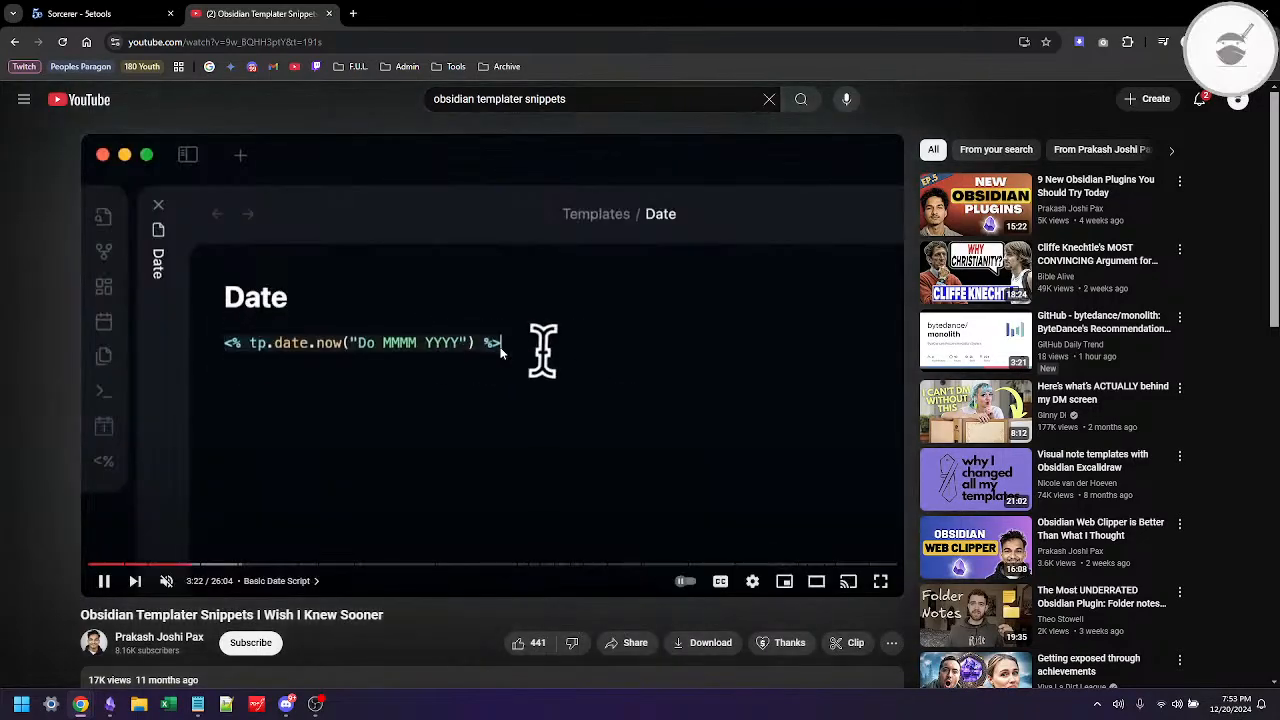
key("Right")
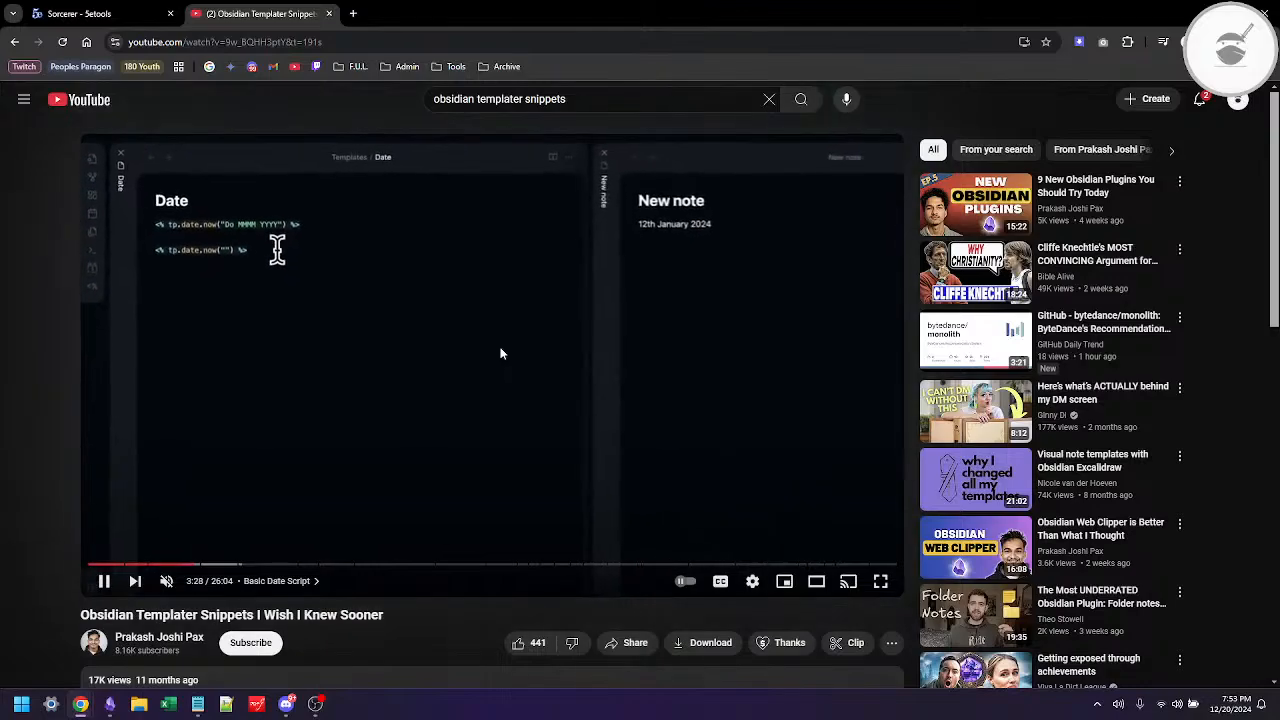
key("Right")
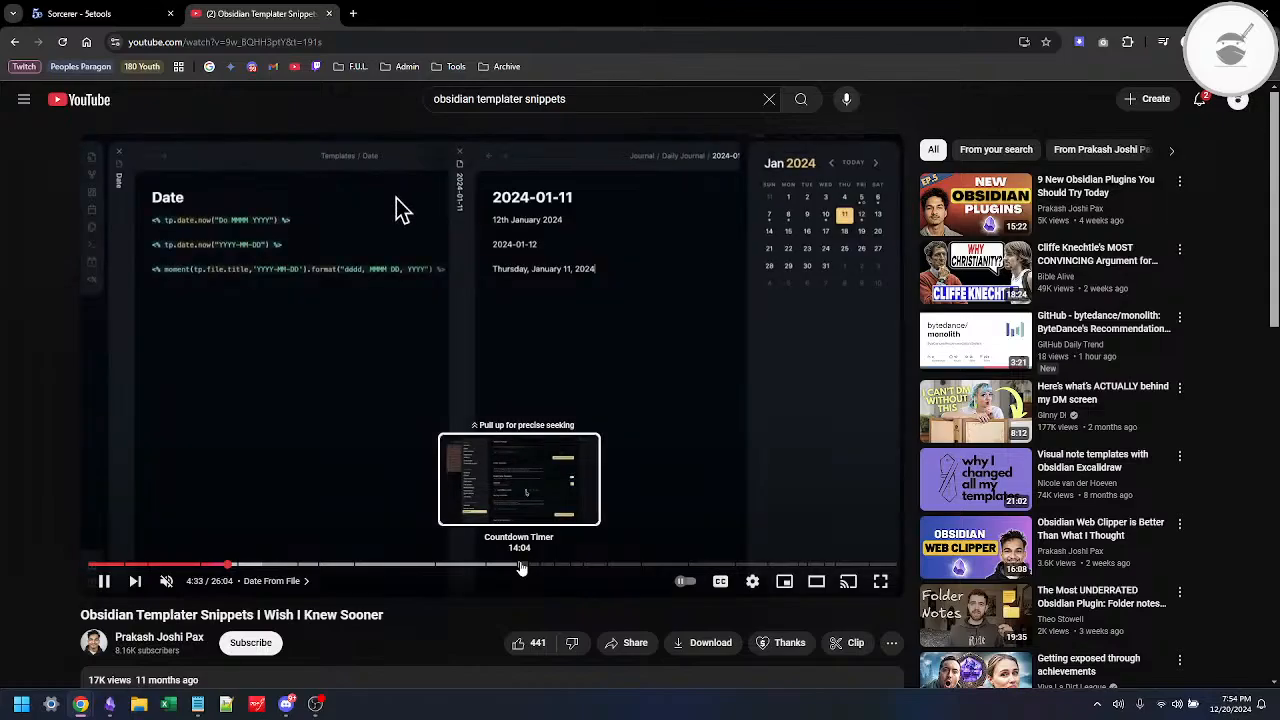
Step: Return to the "obsidian templater snippets" search results and look through the listed videos for other Templater tutorials
left_click(12, 42)
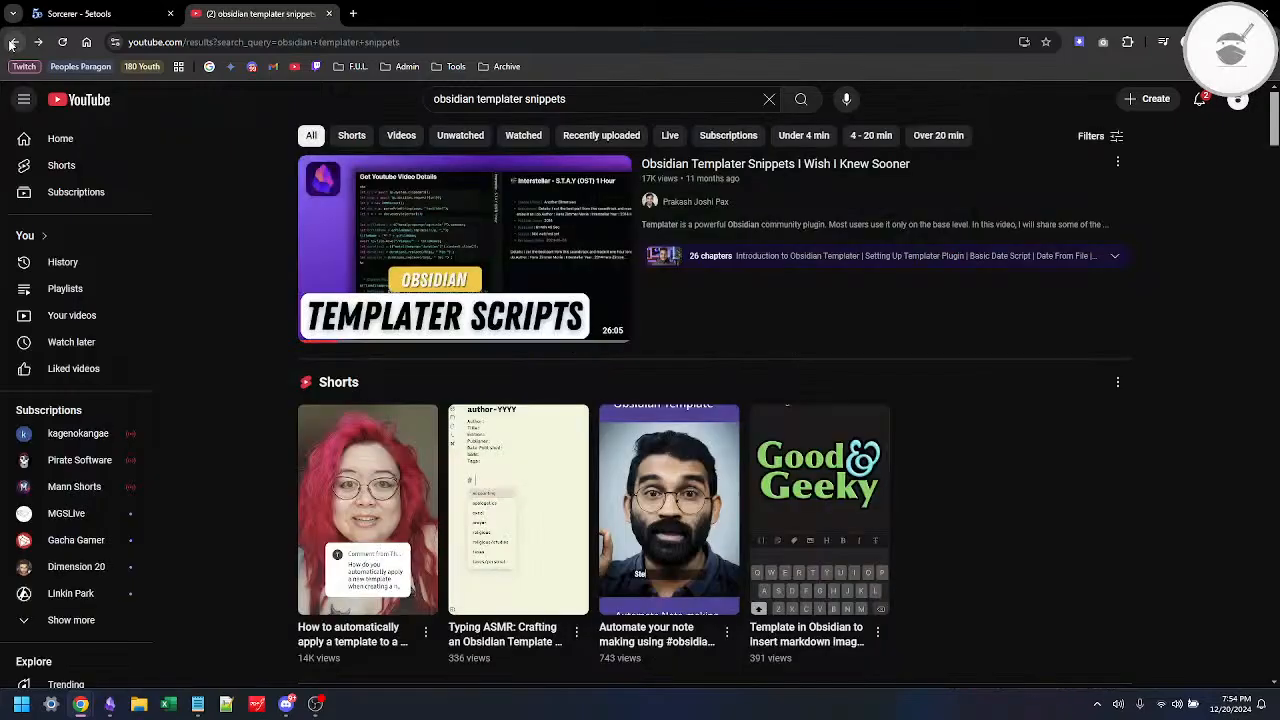
scroll(514, 288, "down", 4)
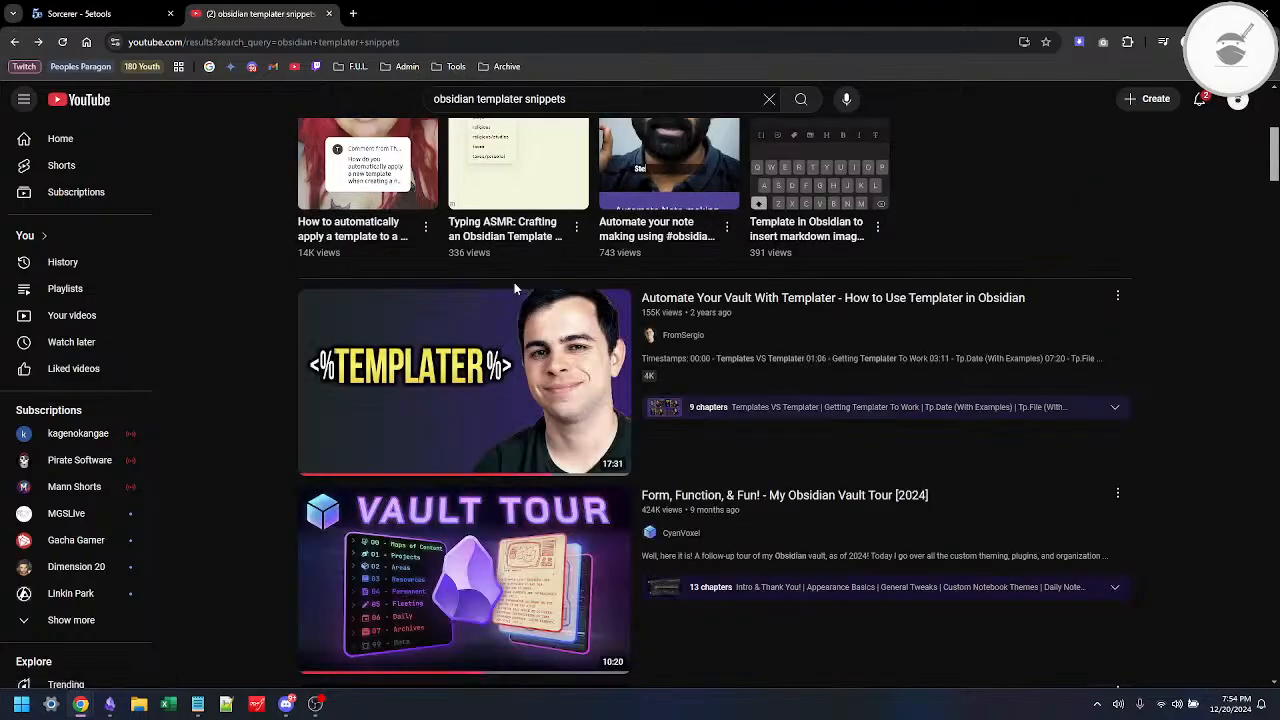
scroll(705, 335, "down", 1)
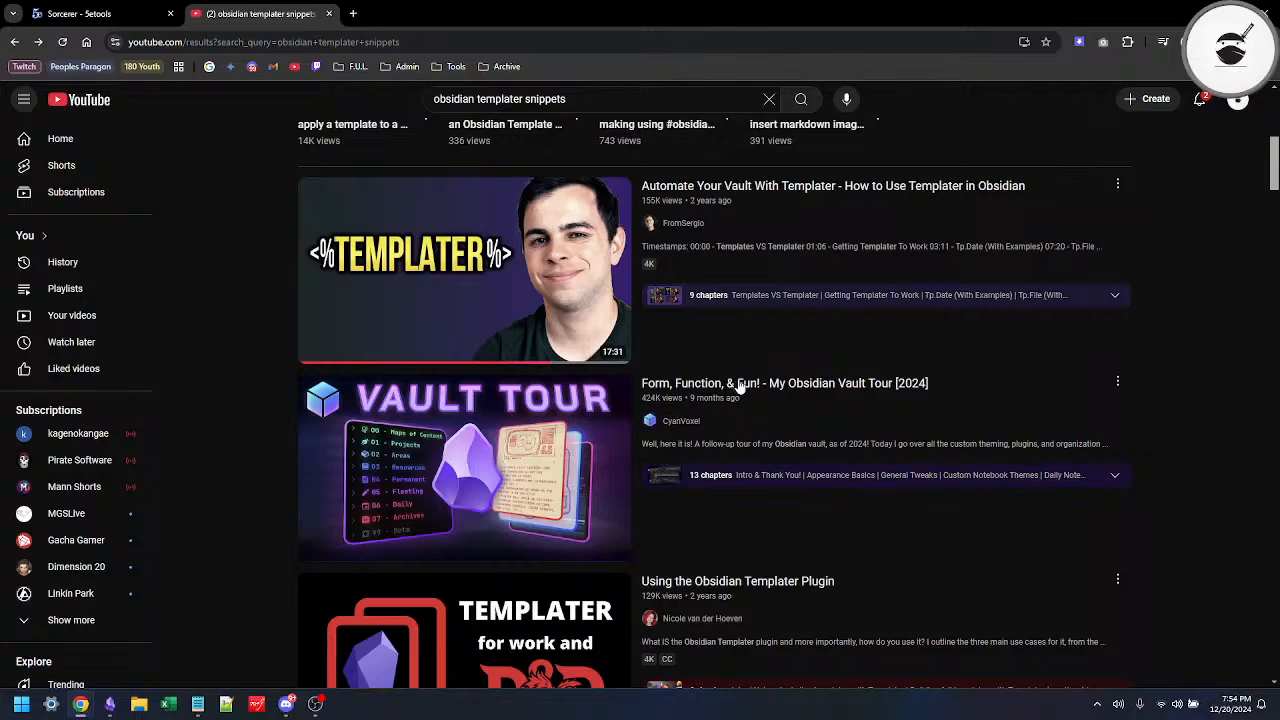
scroll(849, 390, "down", 5)
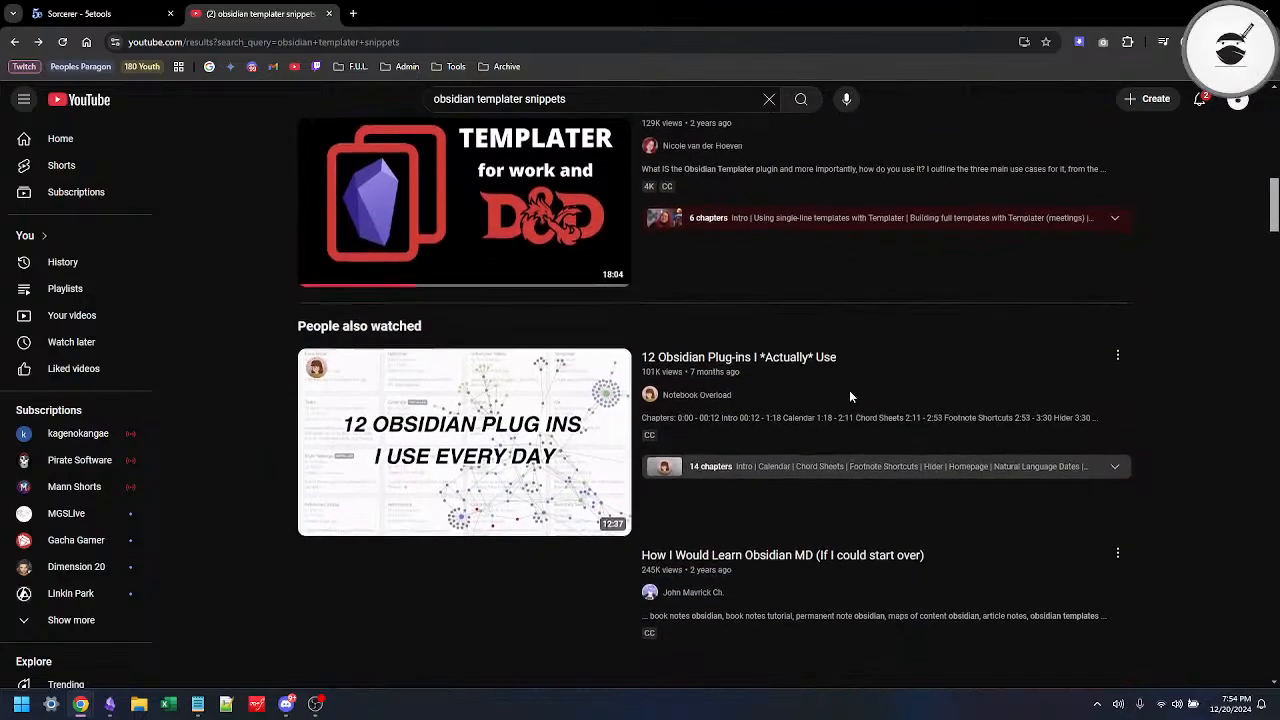
scroll(849, 397, "down", 1)
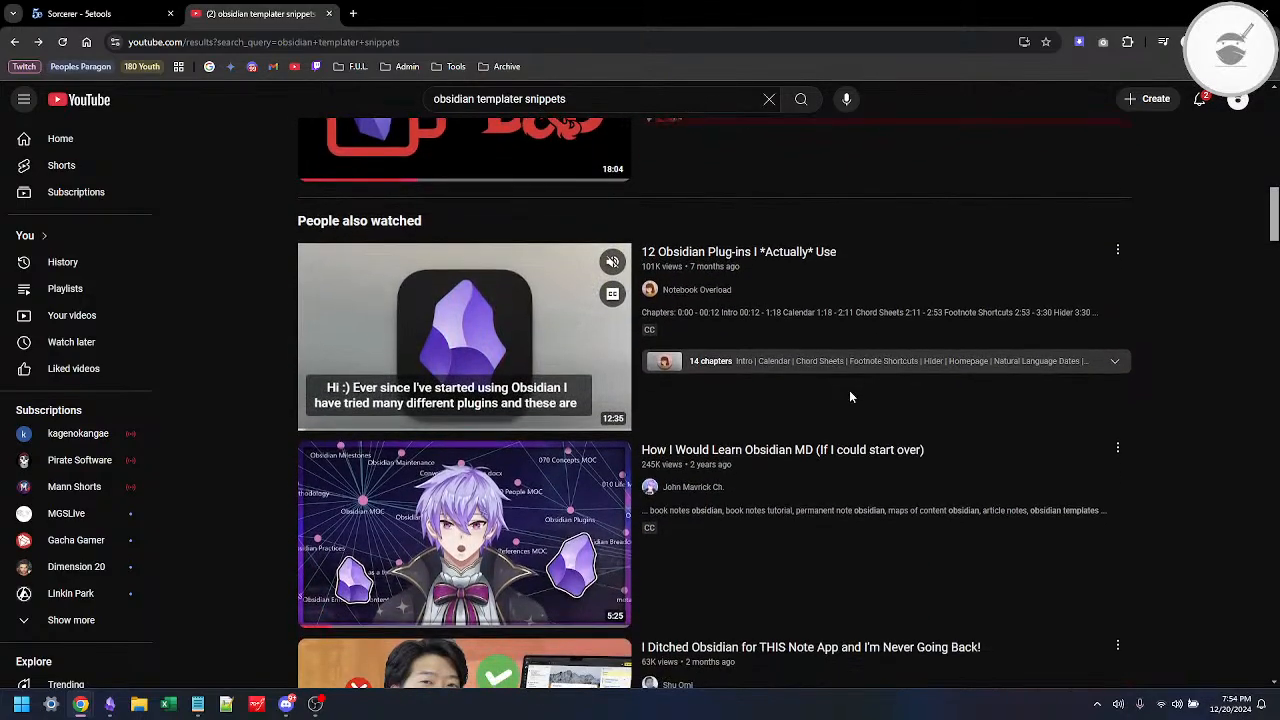
scroll(849, 397, "down", 2)
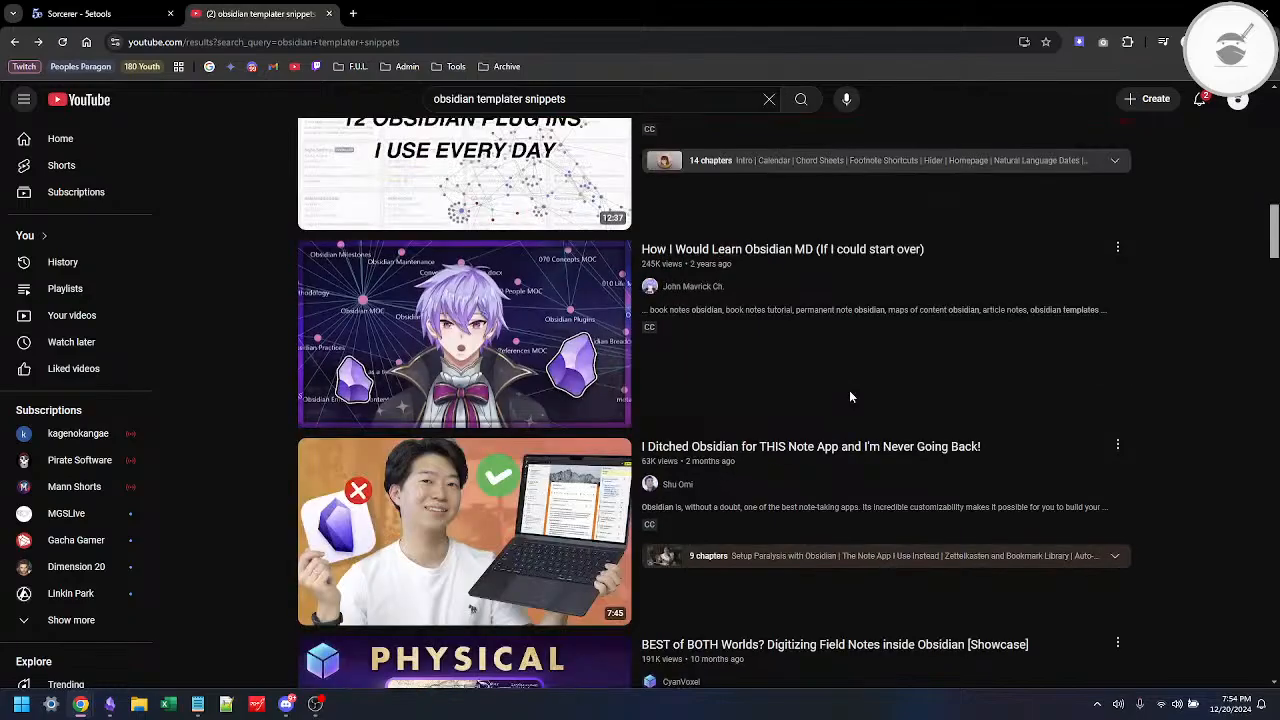
scroll(849, 397, "down", 2)
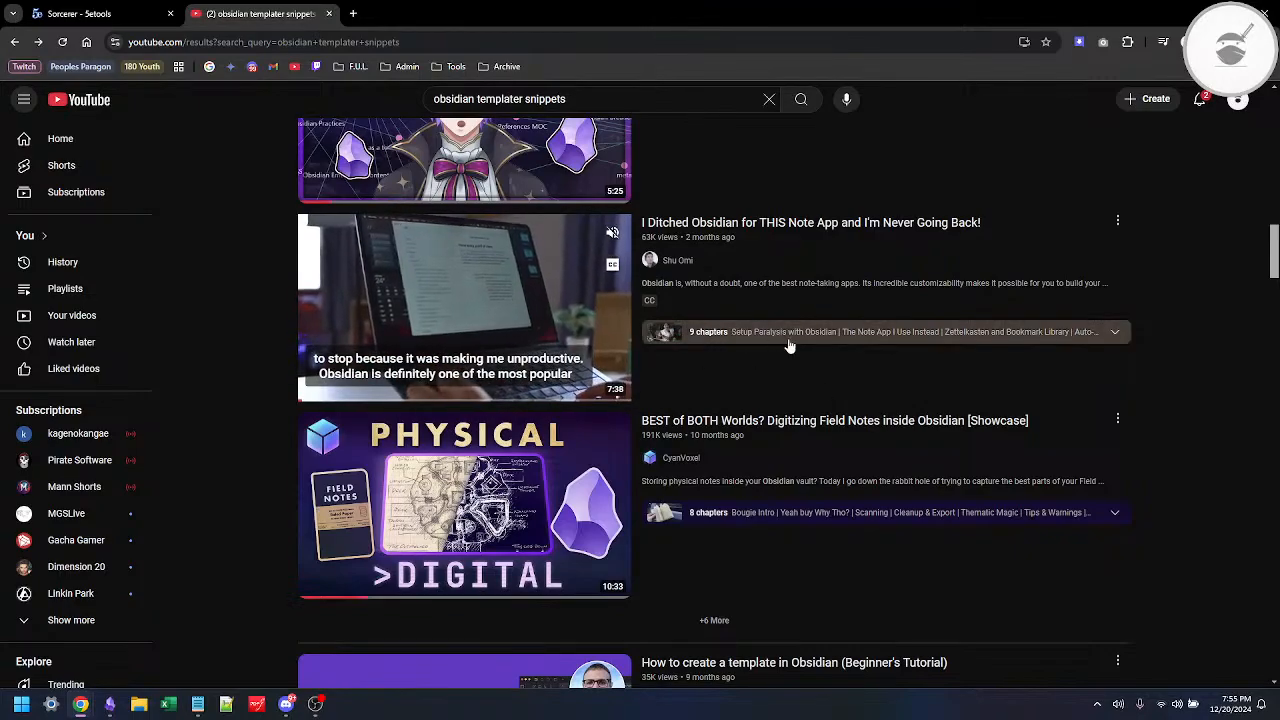
scroll(789, 345, "down", 2)
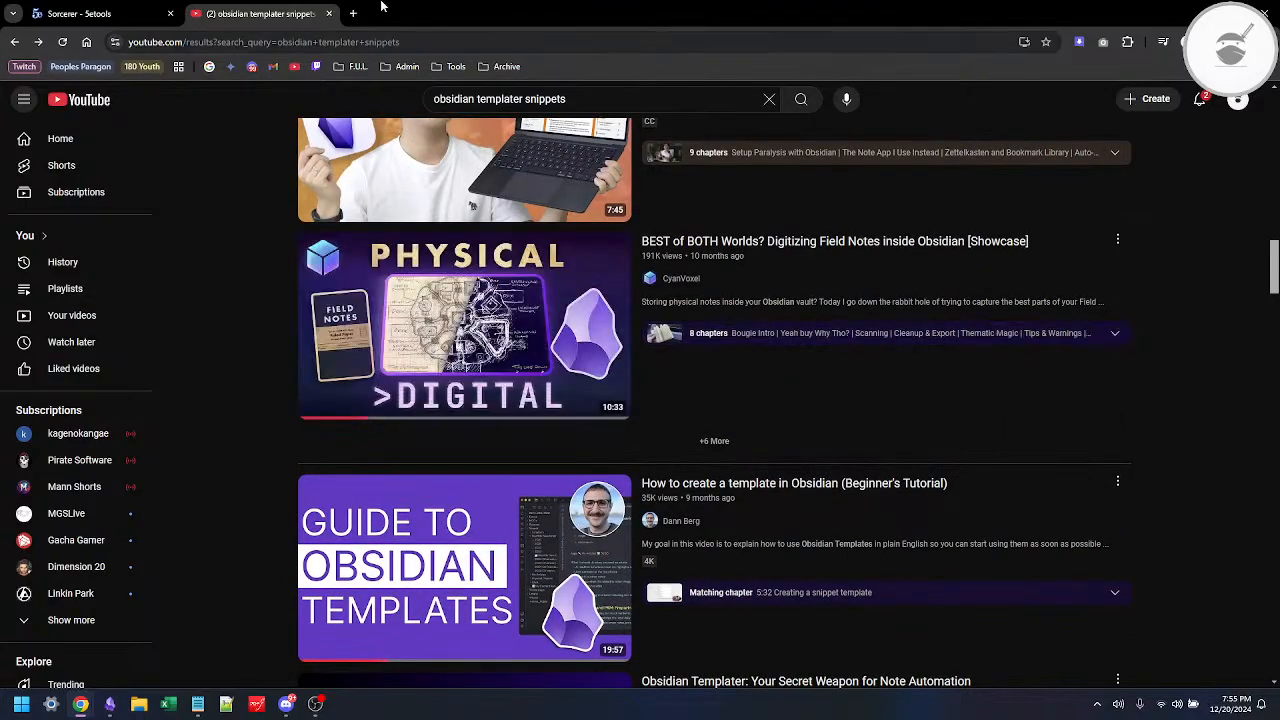
Step: Ask Gemini in a new tab "is there a way in obsidian to insert a template snippet using the templater plugin?" and read its answer
left_click(353, 13)
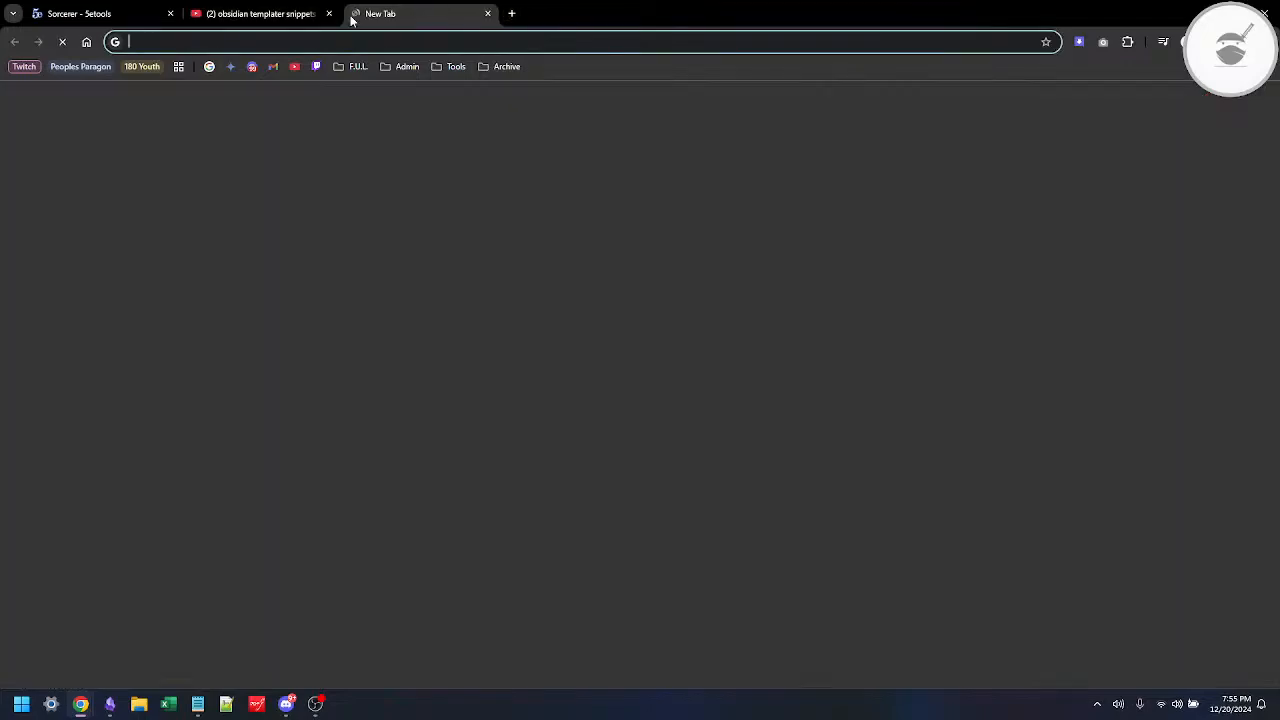
left_click(230, 70)
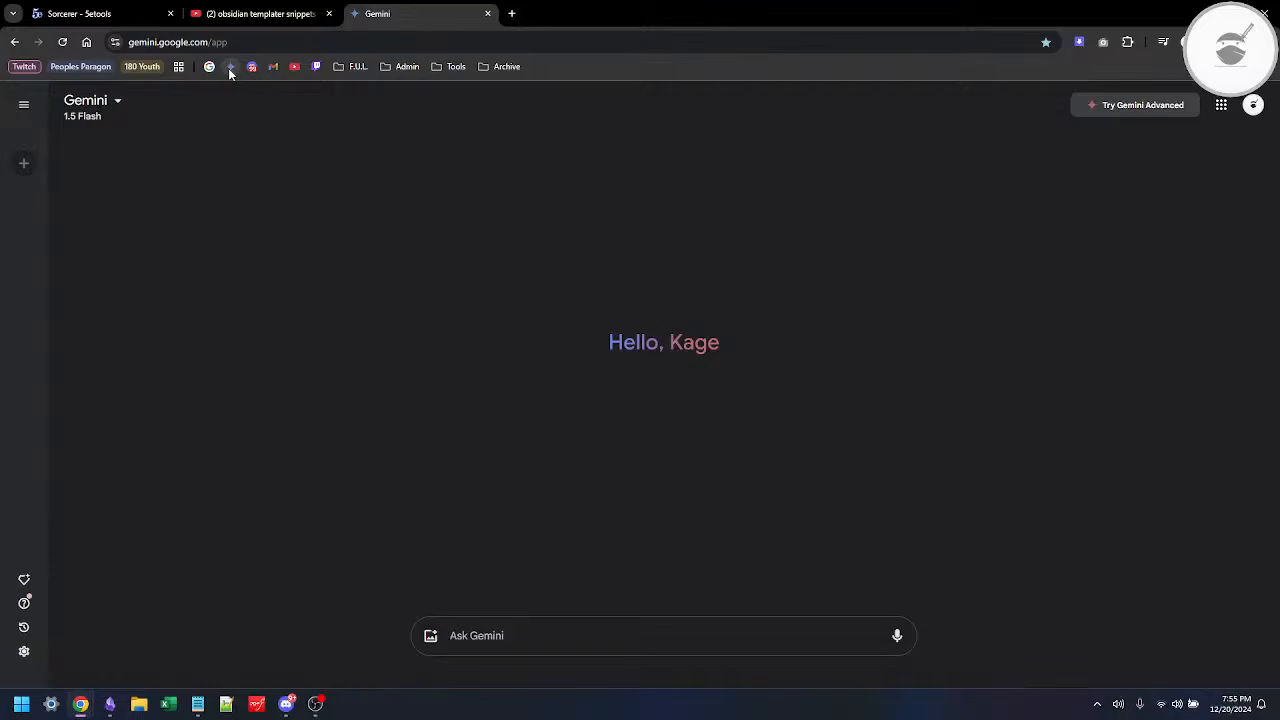
type("is there a way in")
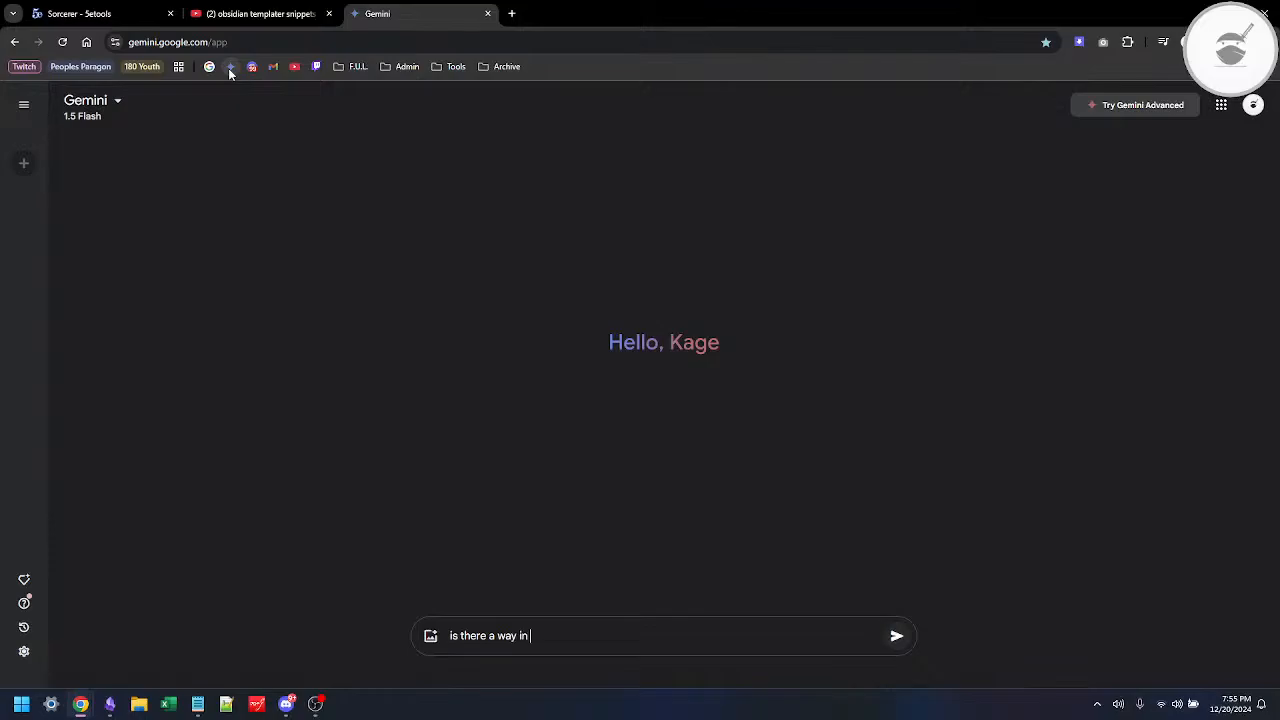
type(" obsidian to insert a template sinipet")
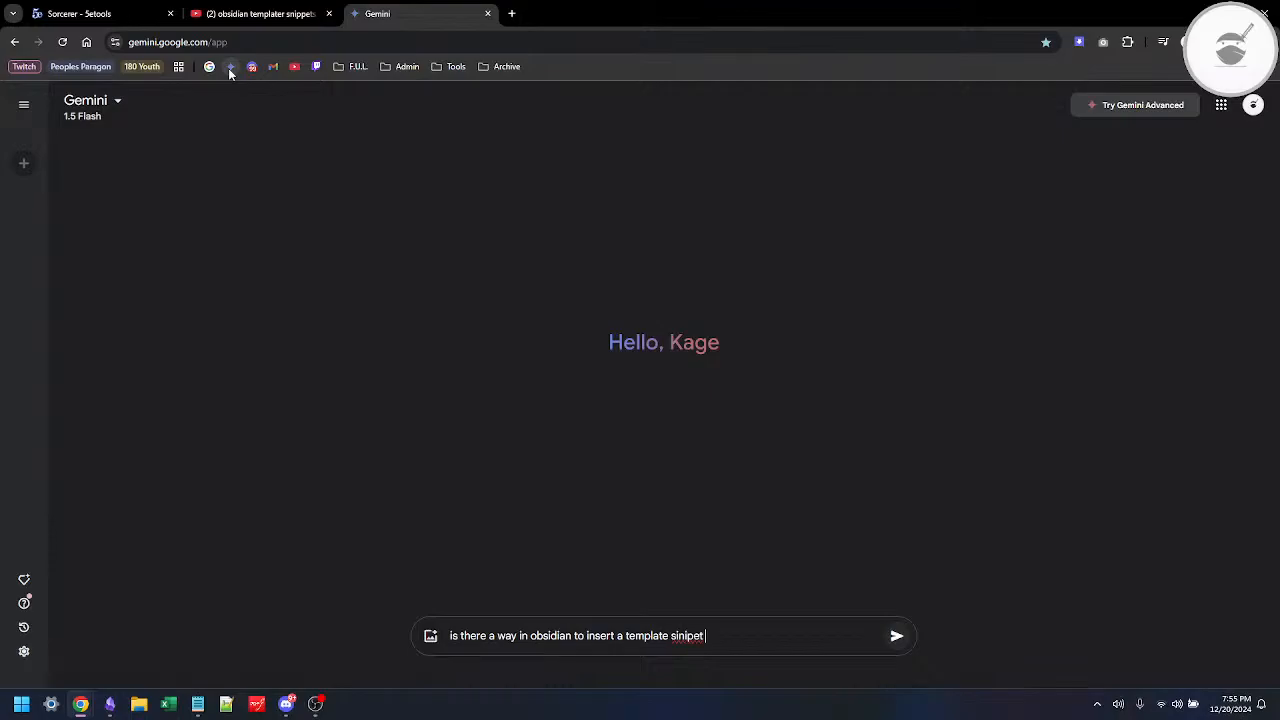
key("BackSpace")
key("ctrl+shift+Left")
key("Menu")
key("Down")
key("Return")
type("using ")
type("the")
type(" templat")
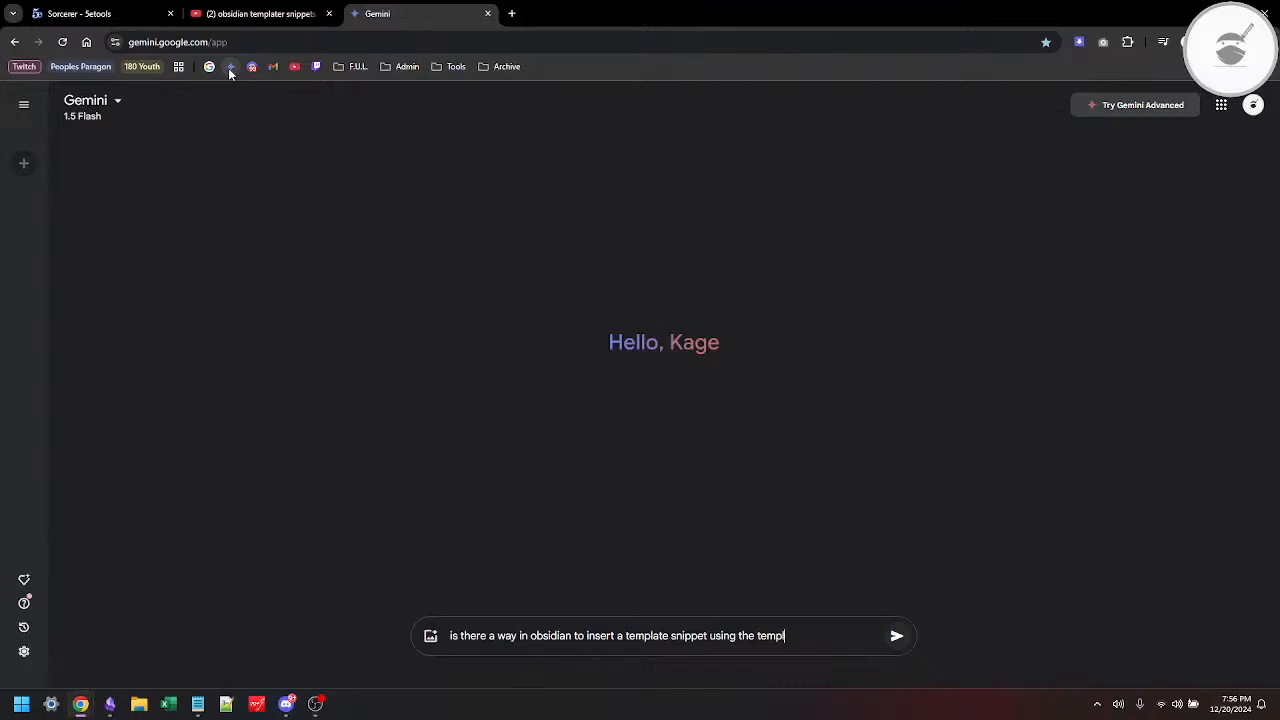
type("er plugin?")
key("Return")
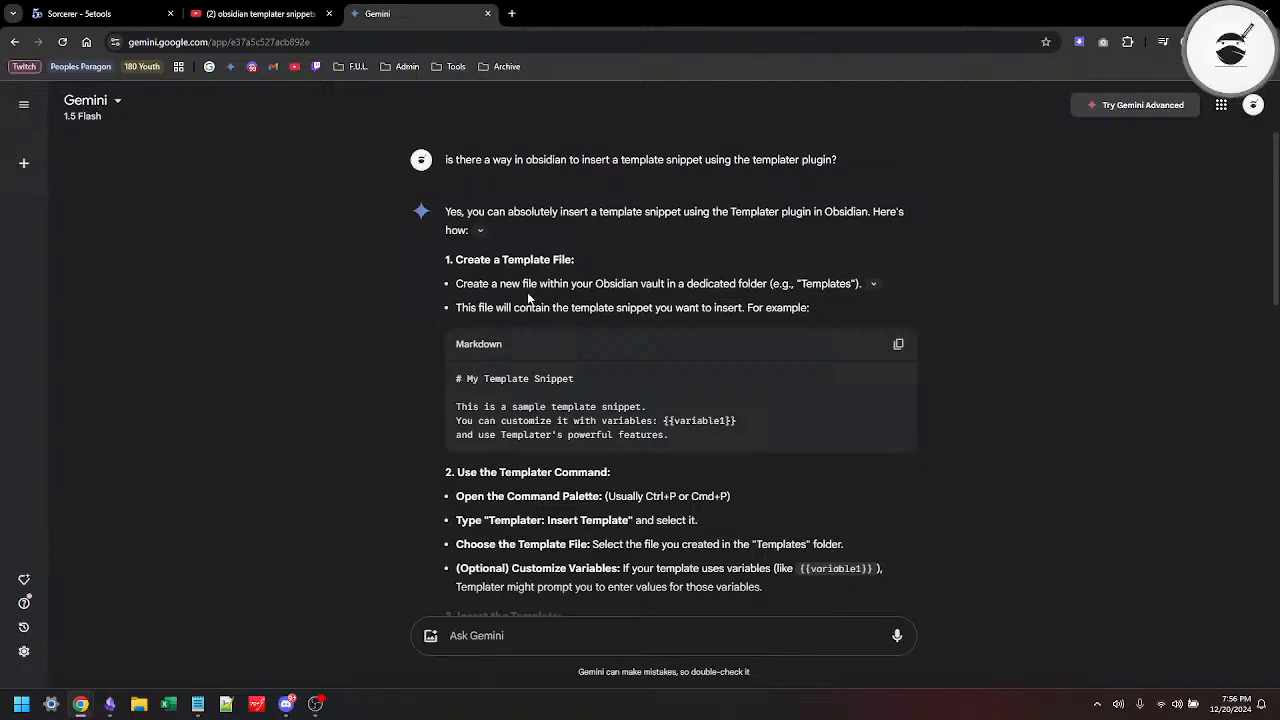
scroll(500, 380, "down", 1)
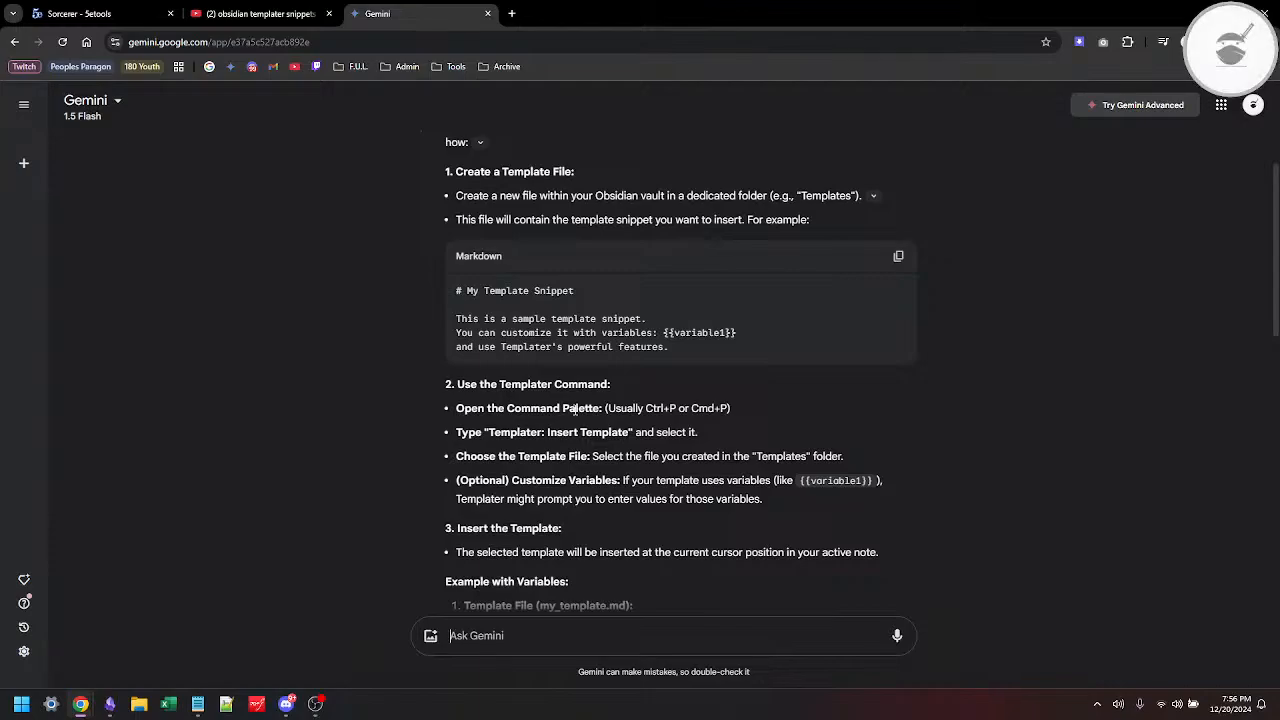
scroll(575, 410, "down", 1)
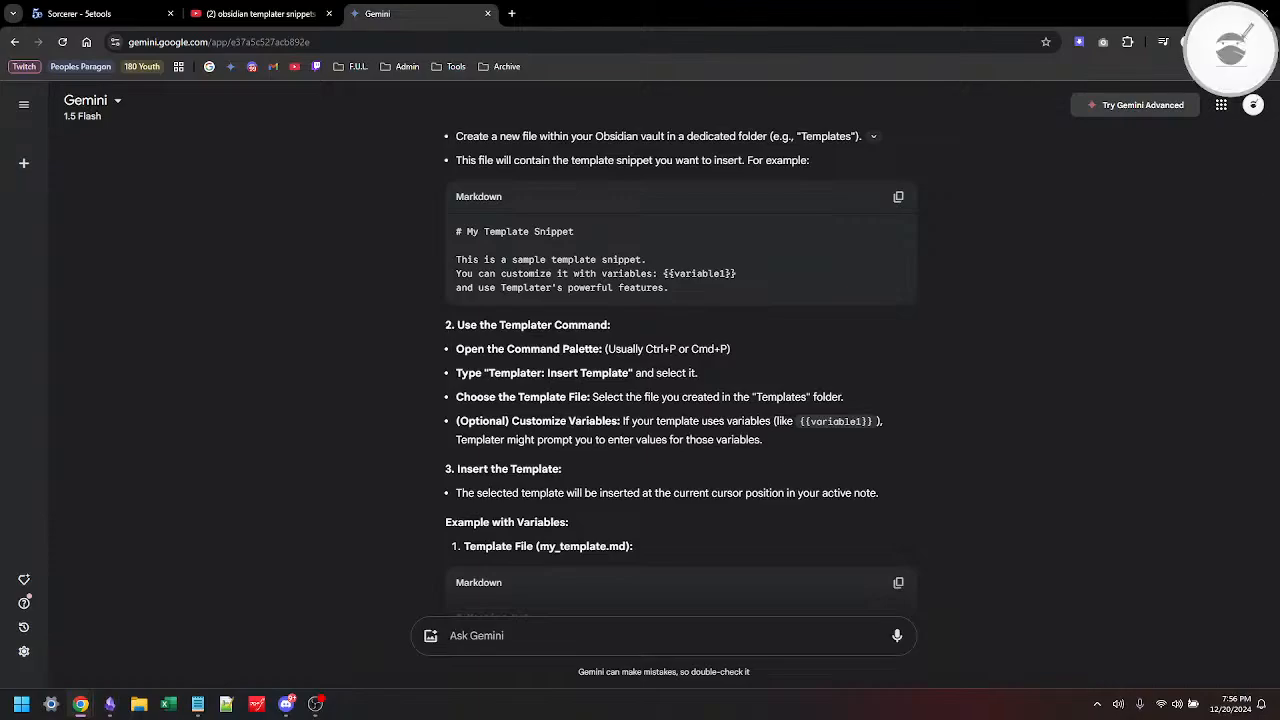
Step: Switch to Obsidian, open the Races template for editing and add two blank lines after its Unique Ability Two paragraph
key("alt+Tab")
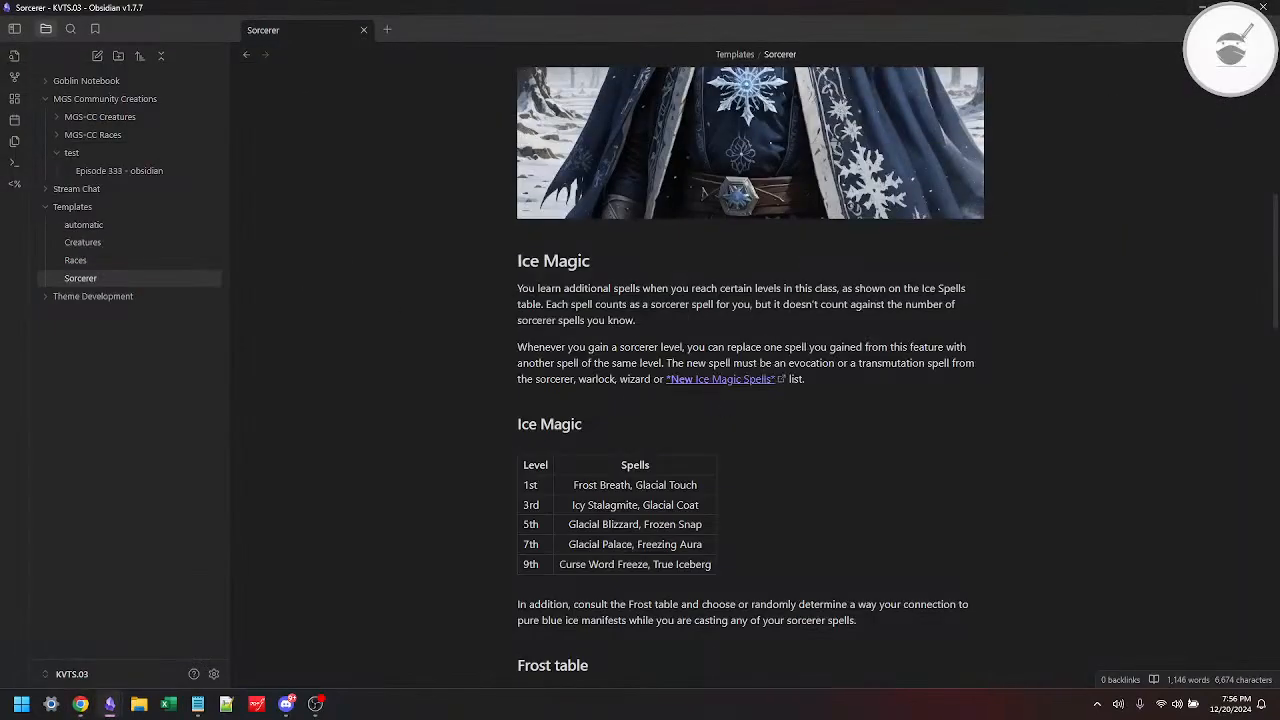
left_click(78, 260)
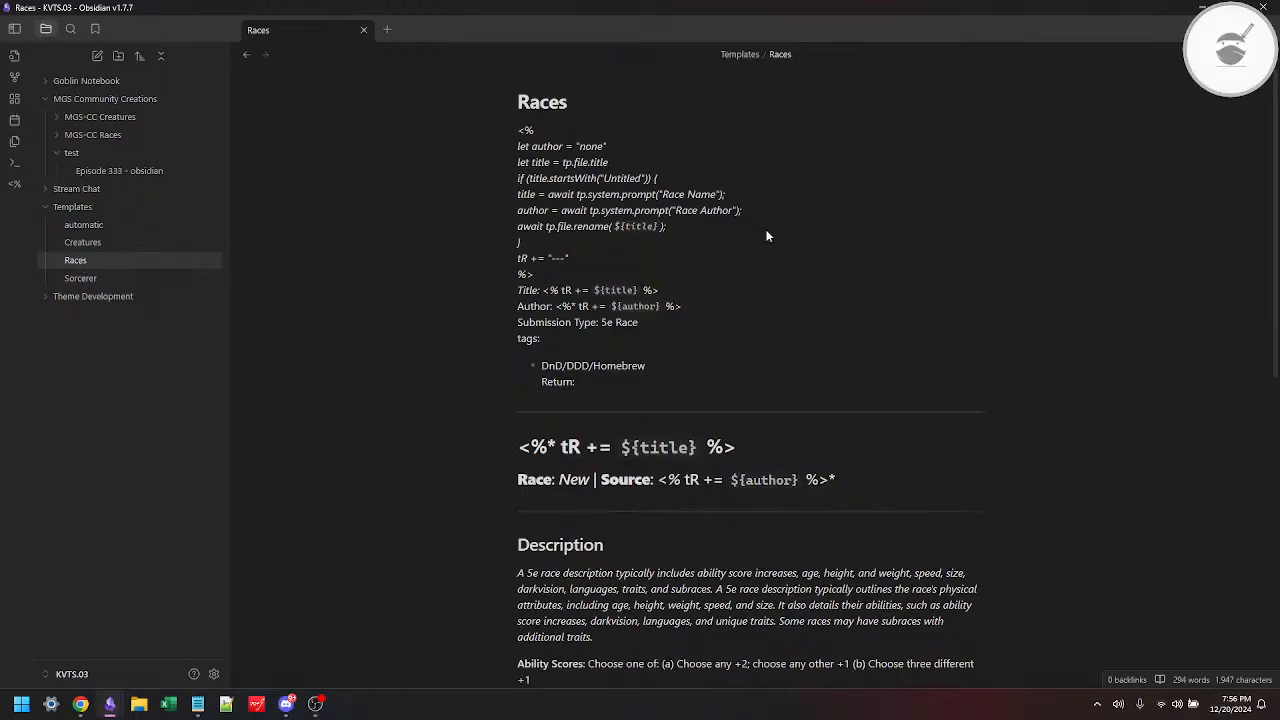
scroll(767, 235, "down", 5)
scroll(767, 235, "down", 2)
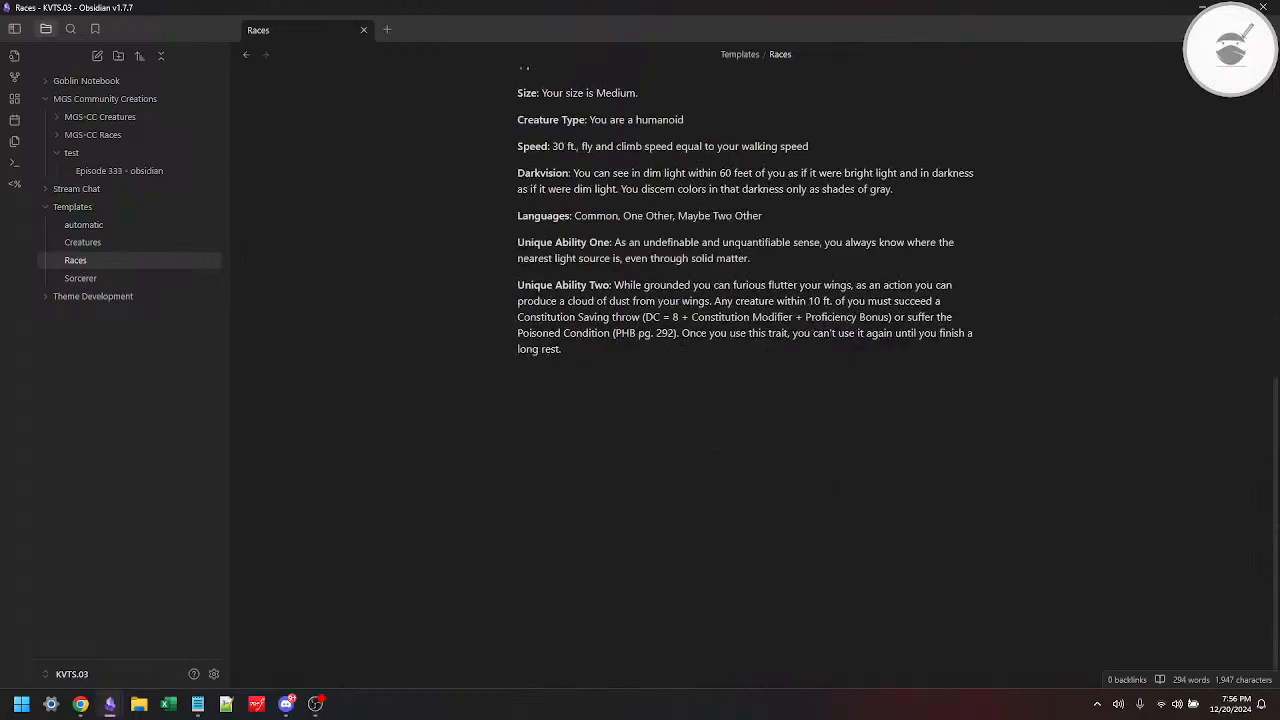
key("ctrl+e")
left_click(717, 400)
key("Return")
key("Return")
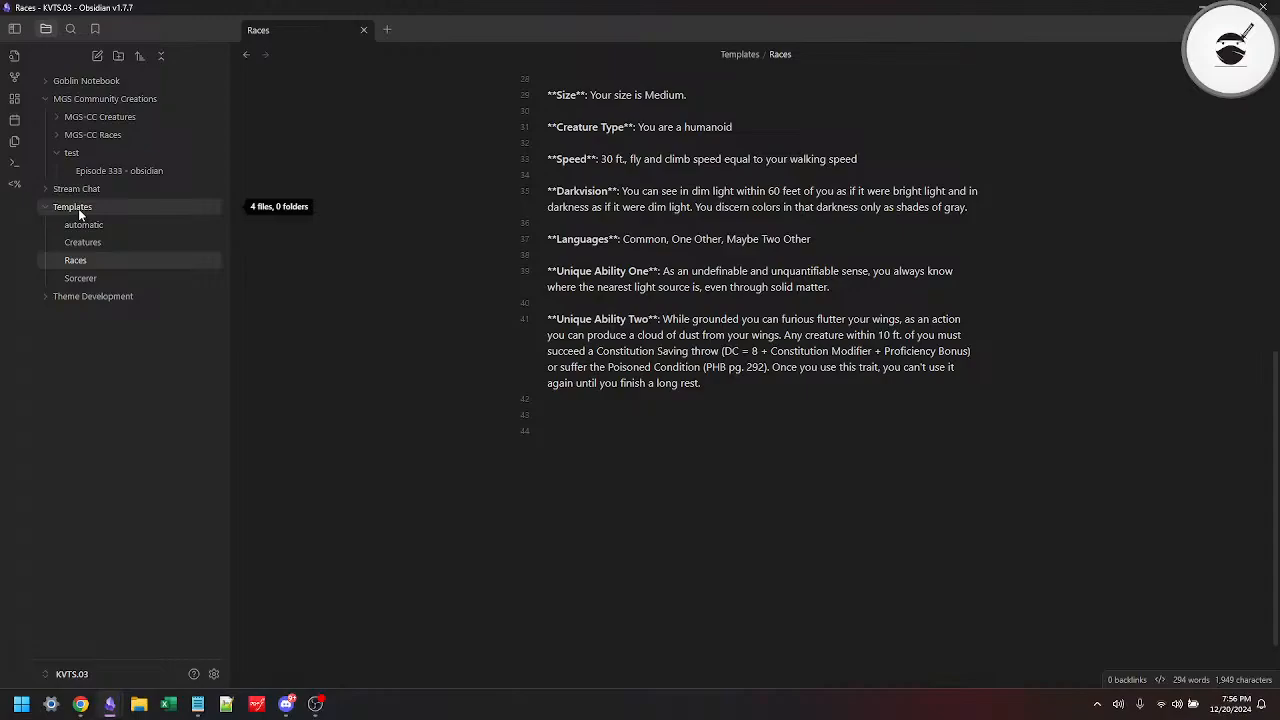
Step: Create a new note in the Templates folder and title it "Subclass Spells"
key("ctrl+n")
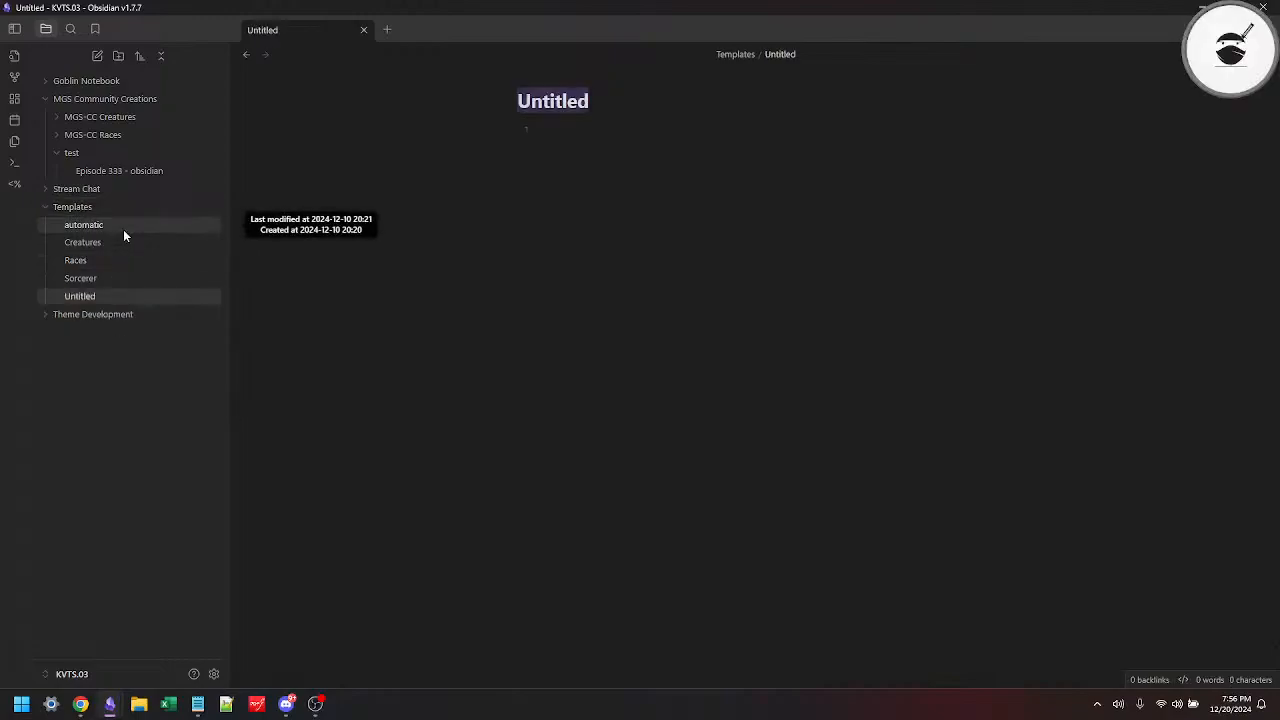
type("Spel")
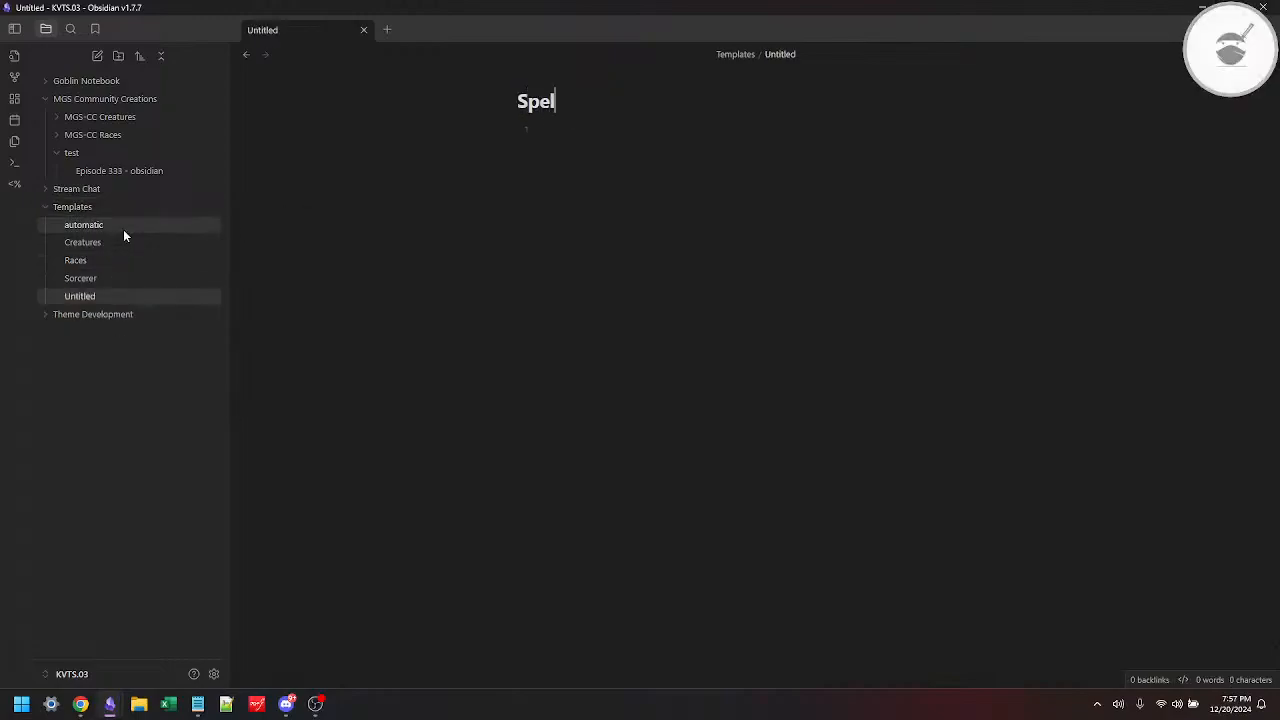
key("BackSpace")
key("BackSpace")
key("BackSpace")
key("BackSpace")
type("Subclass")
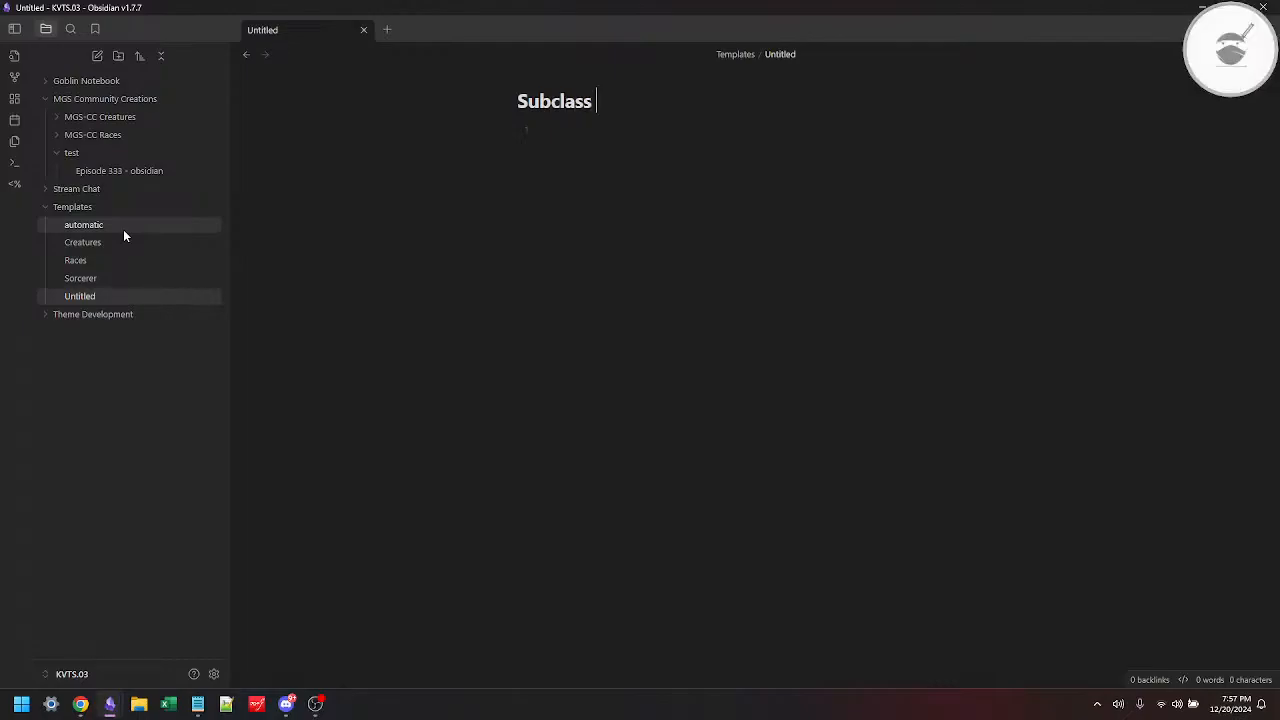
type(" Spells")
key("Return")
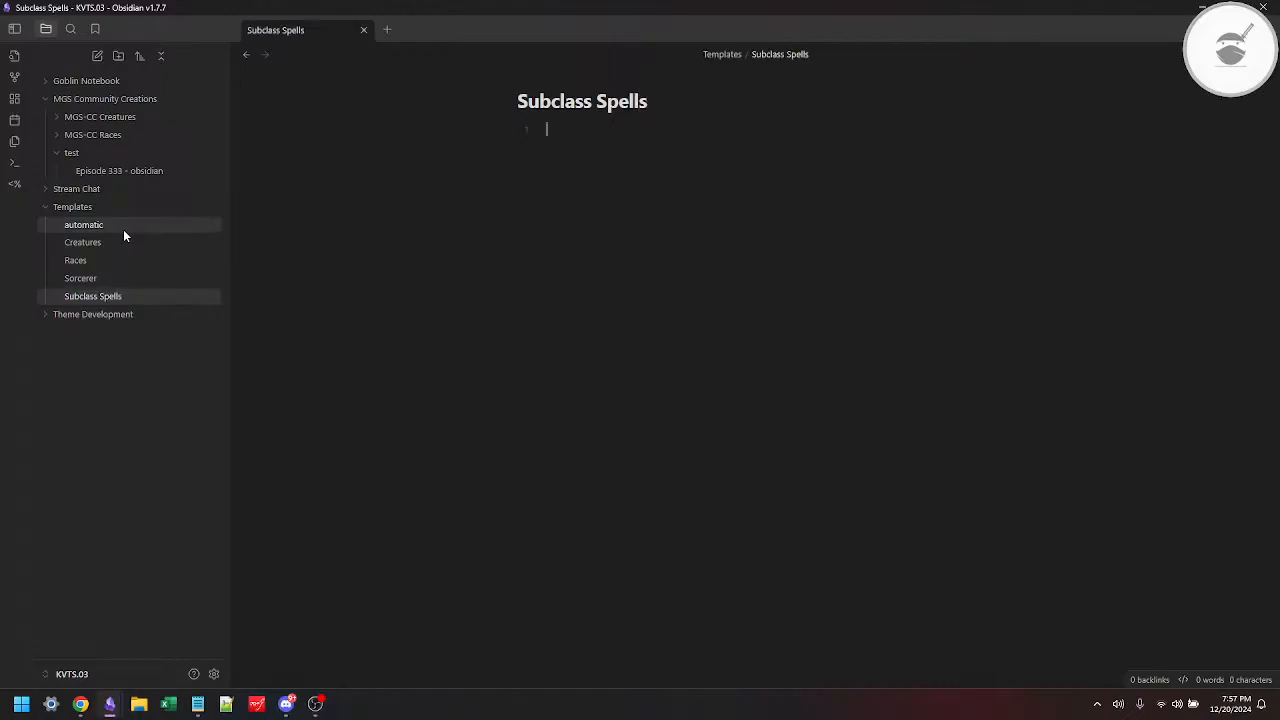
Step: Copy the Ice Magic subheading and its level and spells table from the Sorcerer template, and return to the Subclass Spells note
left_click(86, 278)
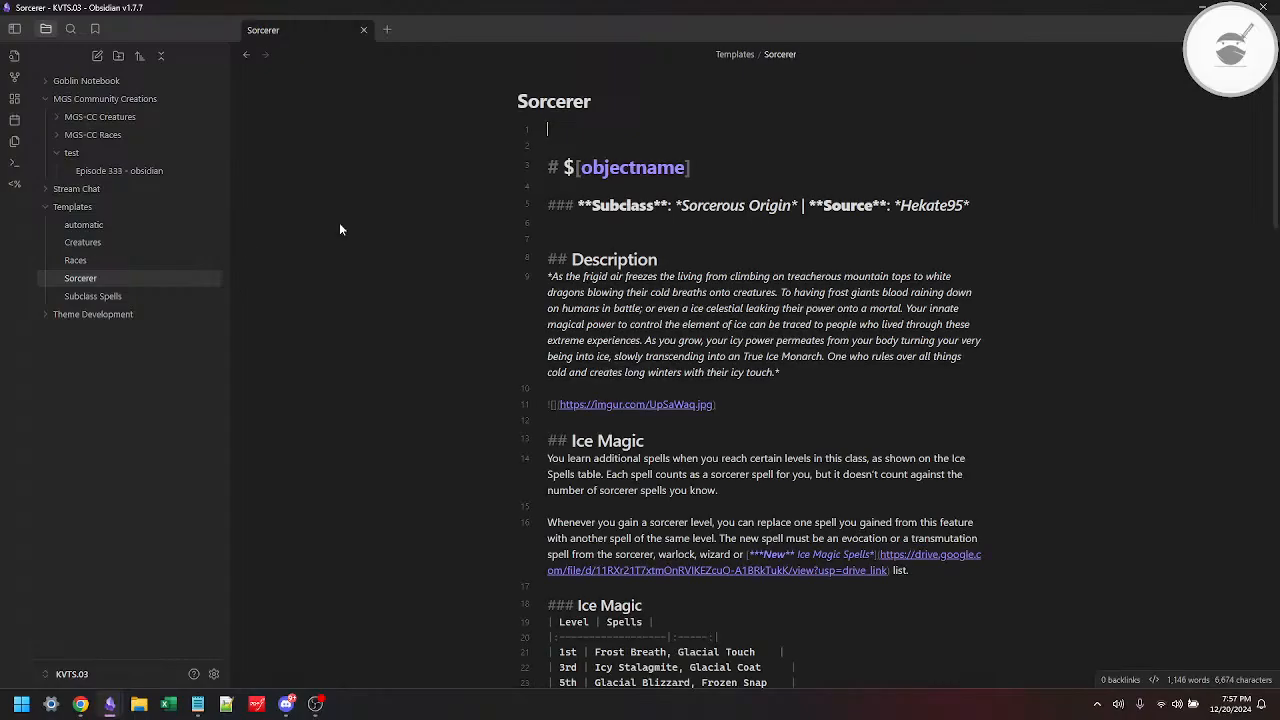
scroll(339, 229, "down", 5)
left_click(571, 363)
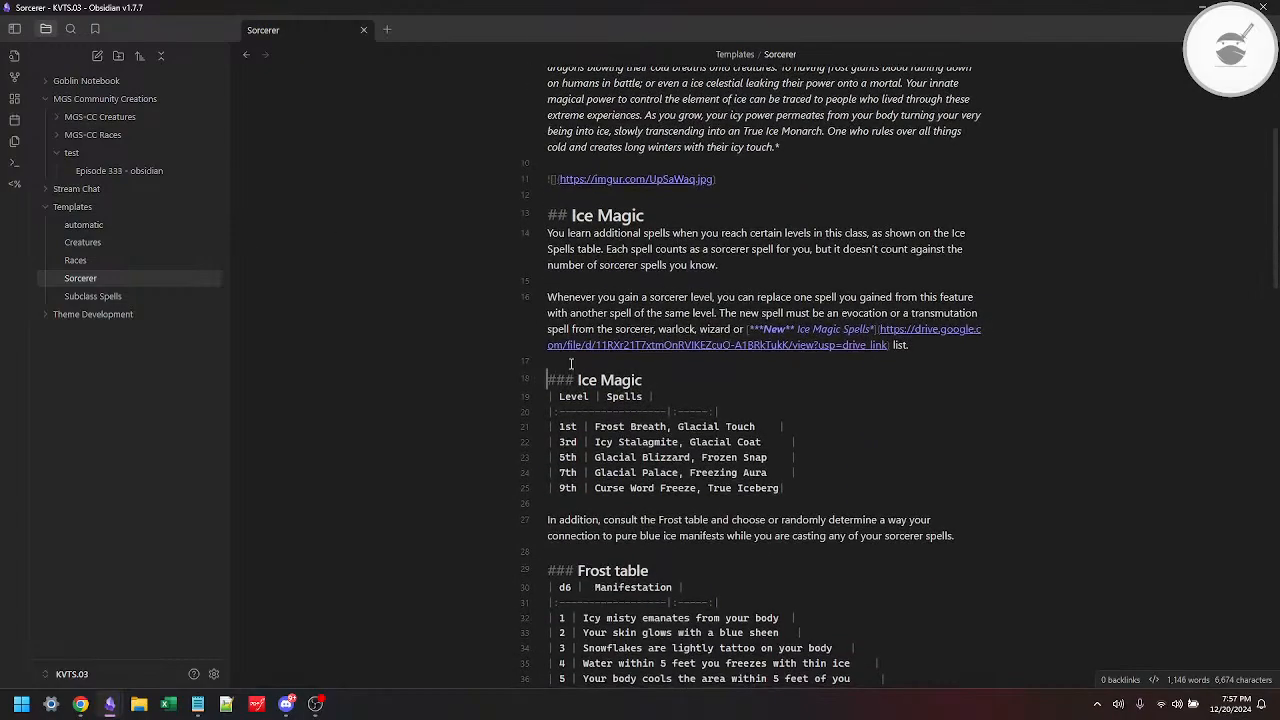
key("shift+Down")
key("shift+Down")
key("shift+Down")
key("shift+Down")
key("shift+Down")
key("shift+Down")
key("shift+Down")
key("shift+End")
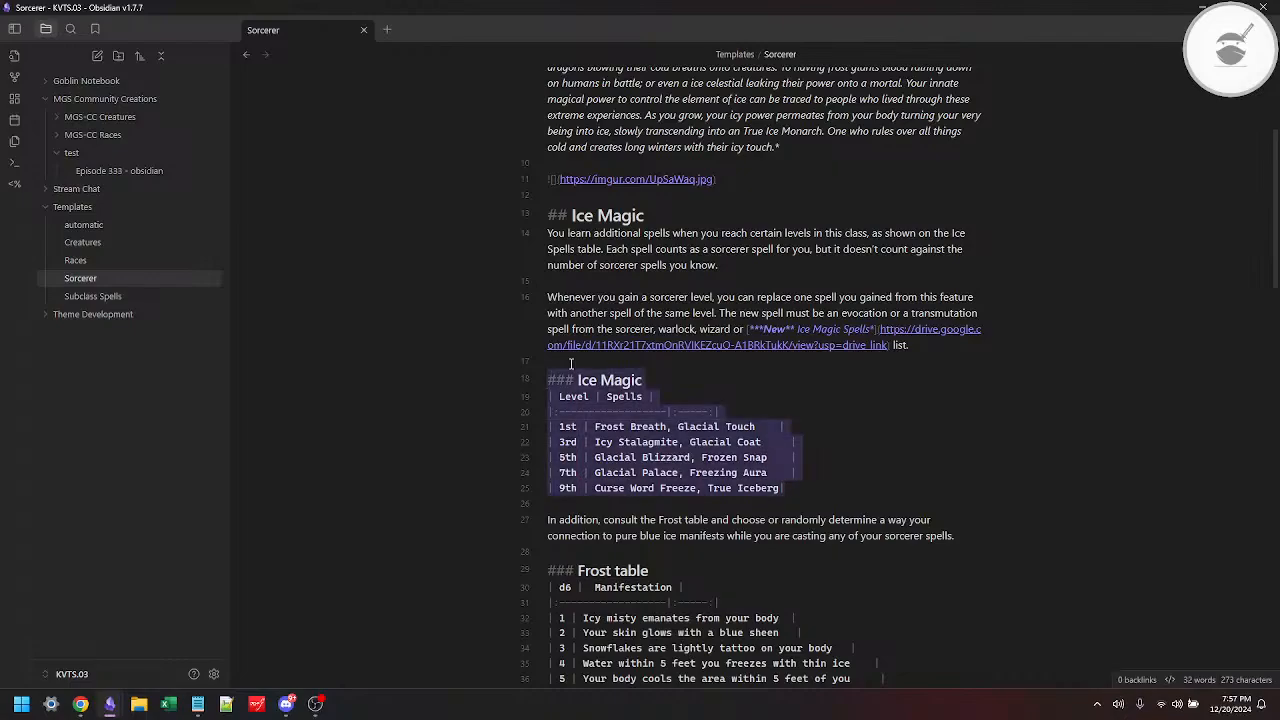
left_click(94, 296)
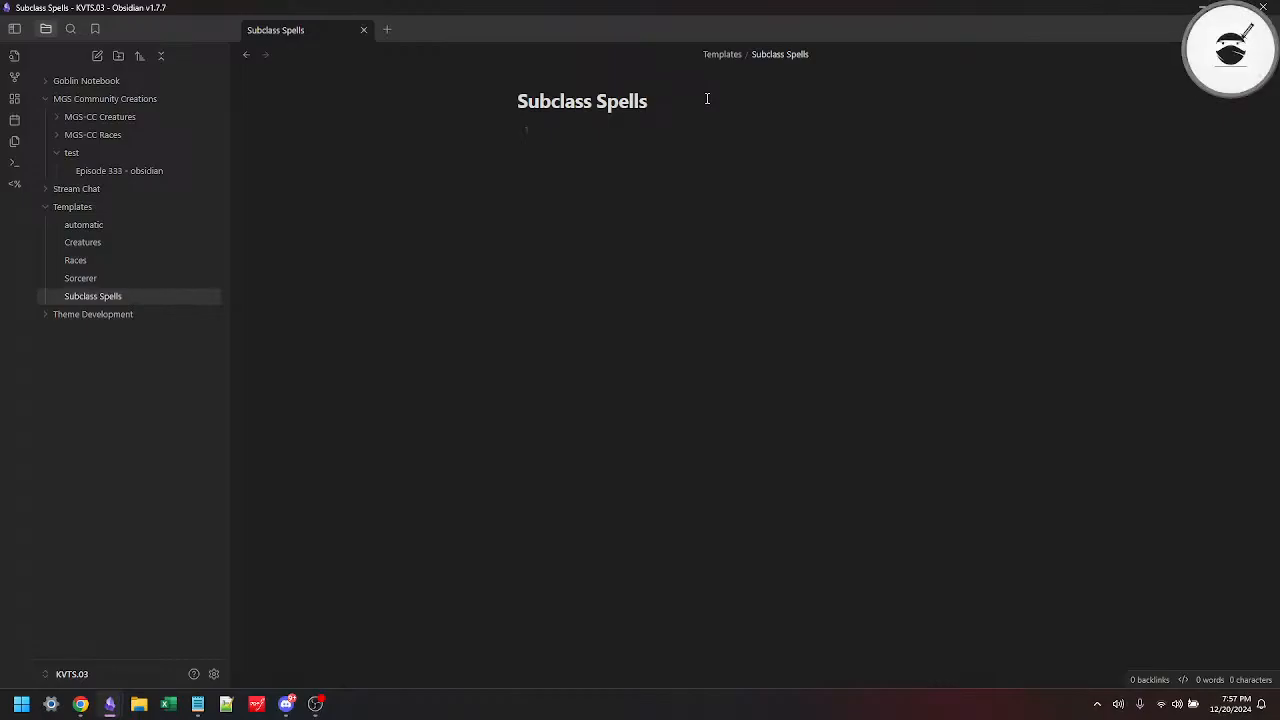
Step: Switch to 5etools in Chrome, open the Paladin's Conquest subclass and examine the levels in its Oath Spells table
key("alt+Tab")
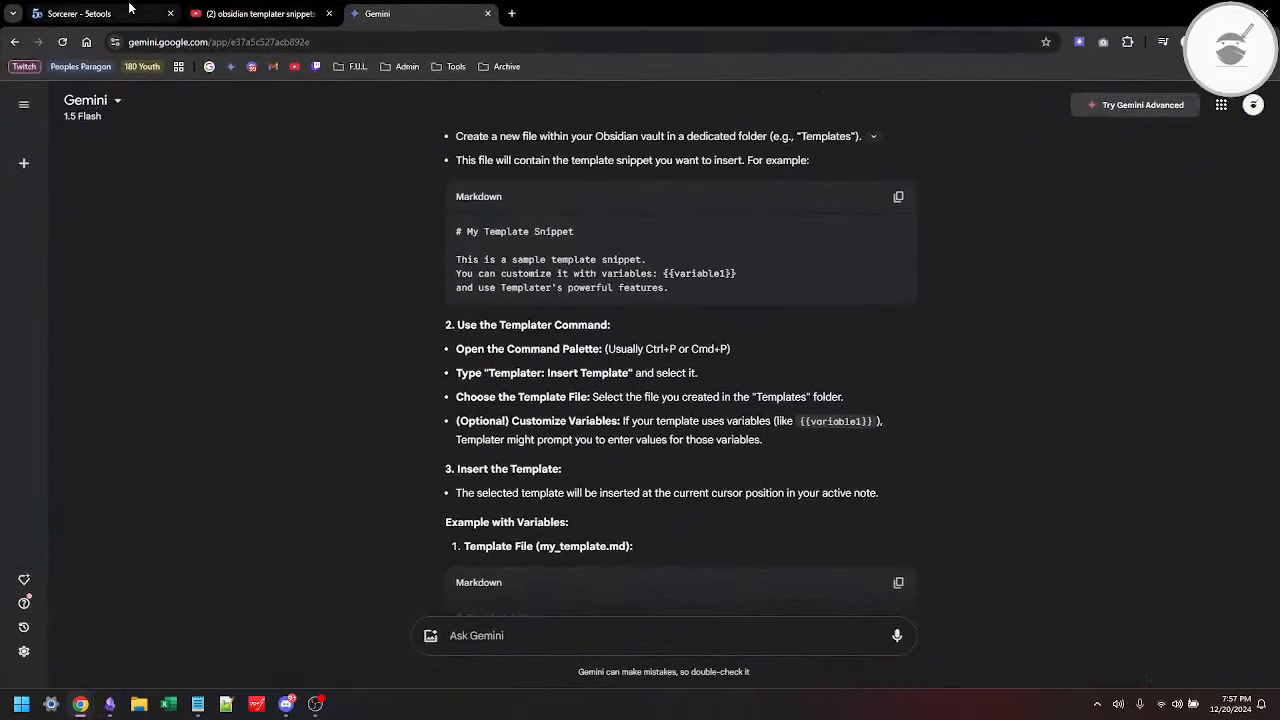
left_click(129, 12)
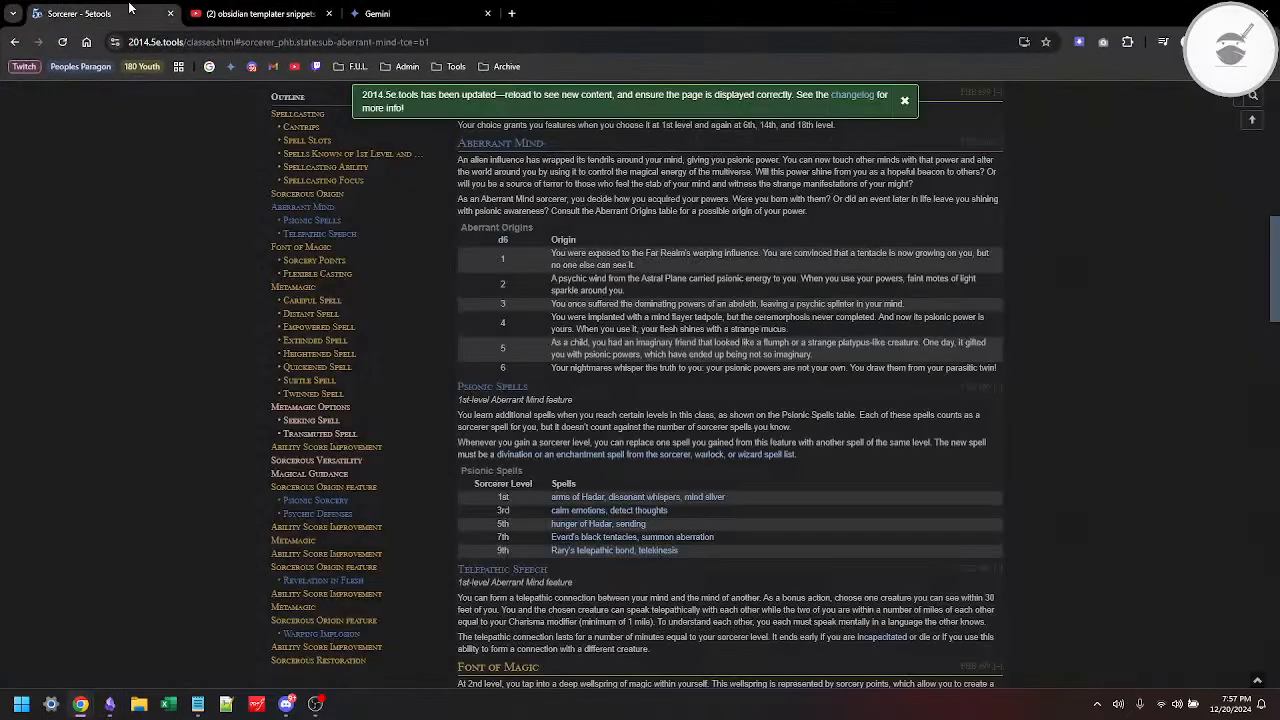
left_click(297, 256)
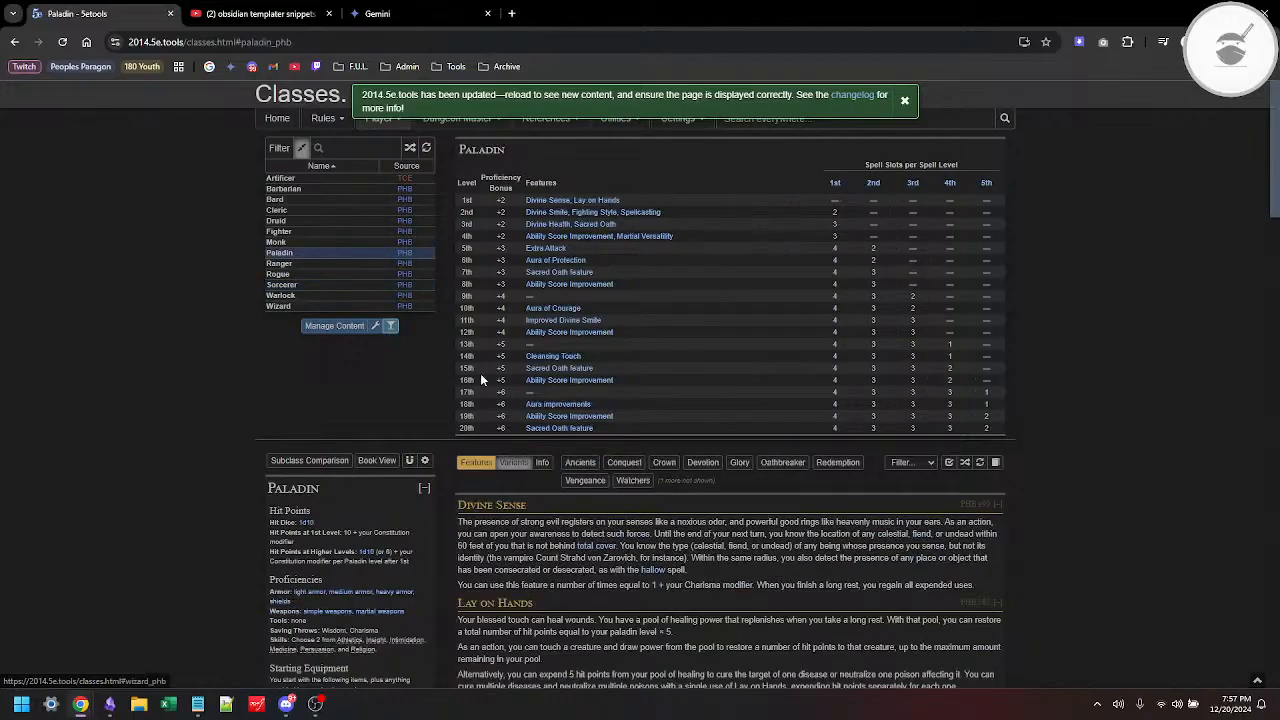
left_click(624, 462)
scroll(616, 460, "down", 5)
scroll(616, 460, "down", 11)
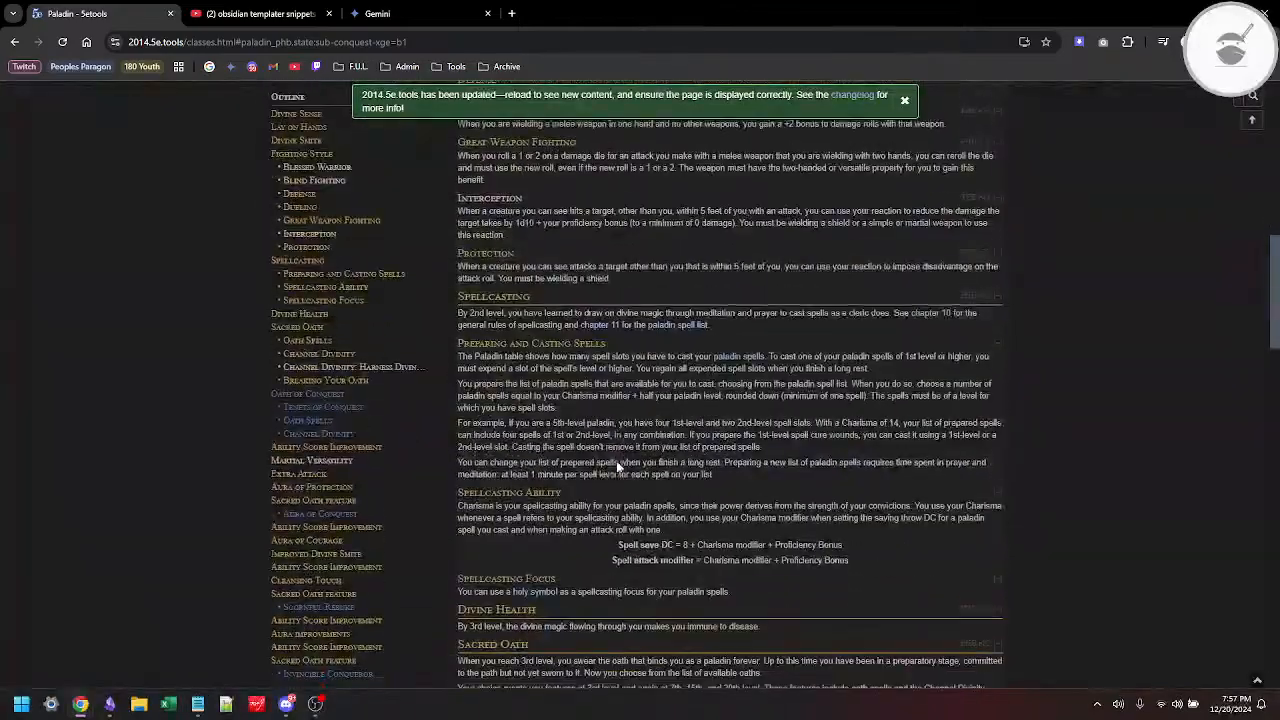
scroll(616, 460, "up", 15)
scroll(616, 460, "up", 1)
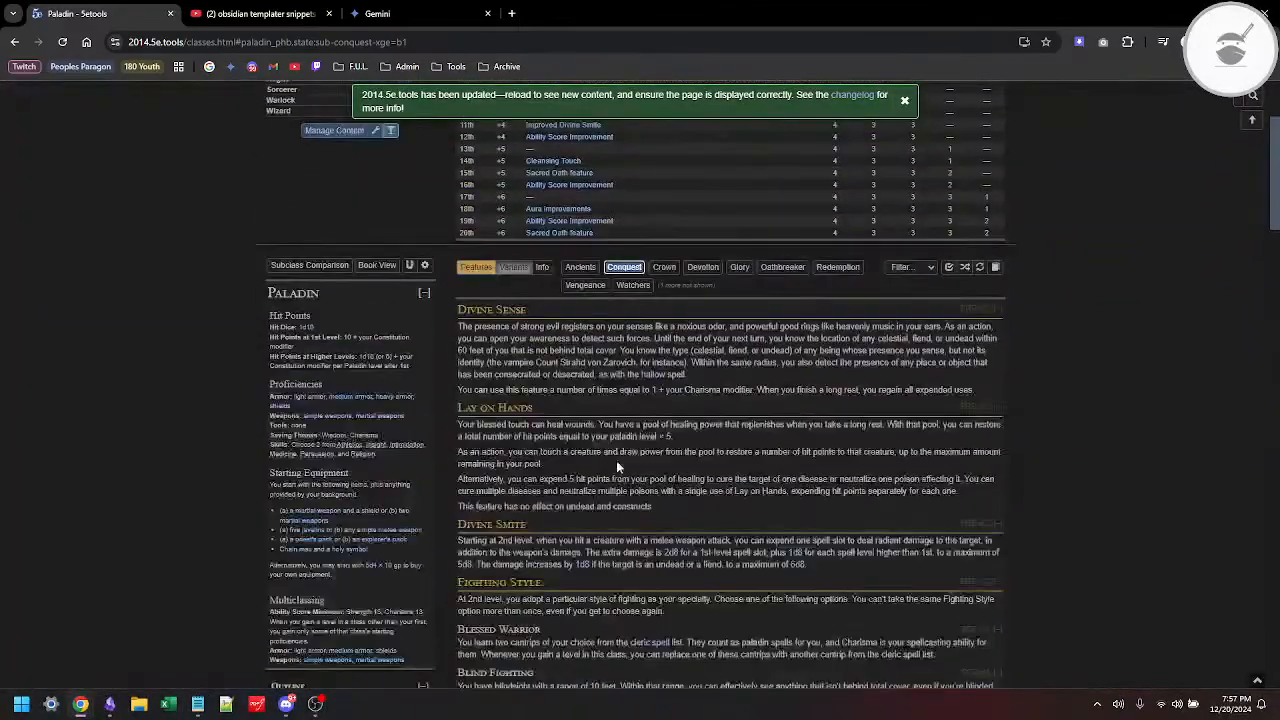
scroll(616, 460, "down", 15)
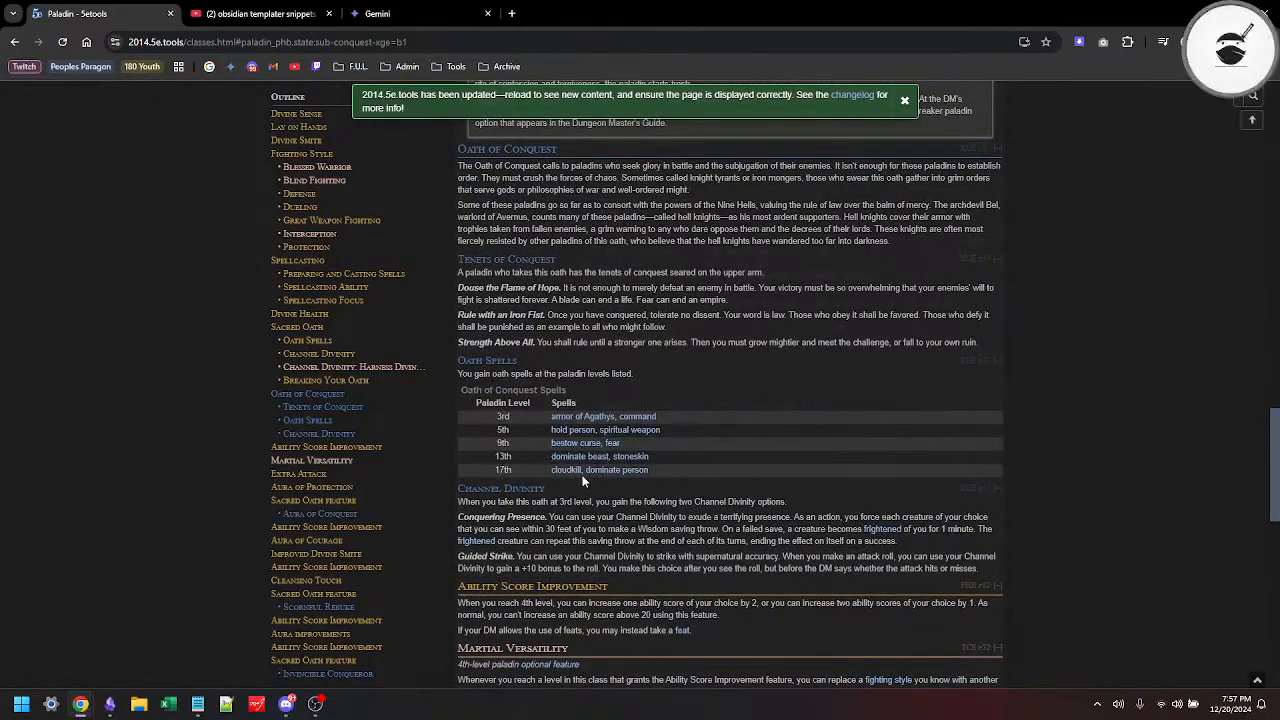
mouse_move(615, 478)
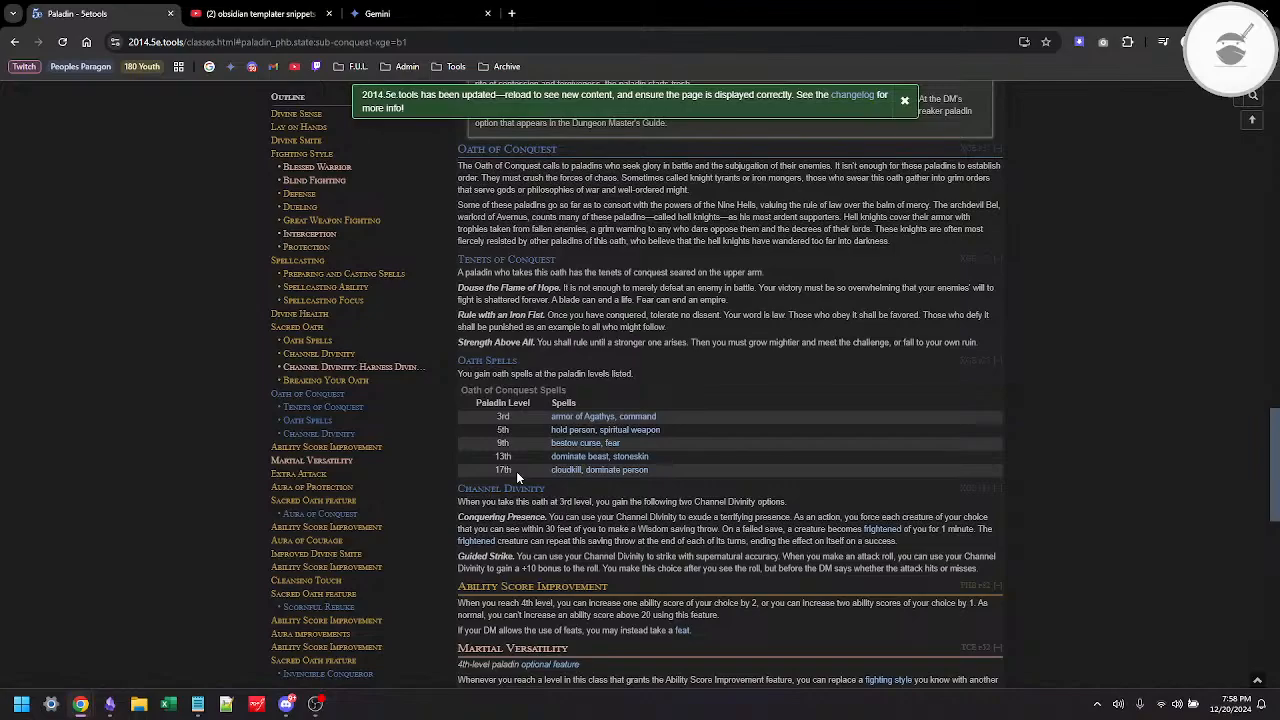
Step: Switch back to Obsidian and paste the copied Ice Magic heading and spell table into the Subclass Spells note
key("alt+Tab")
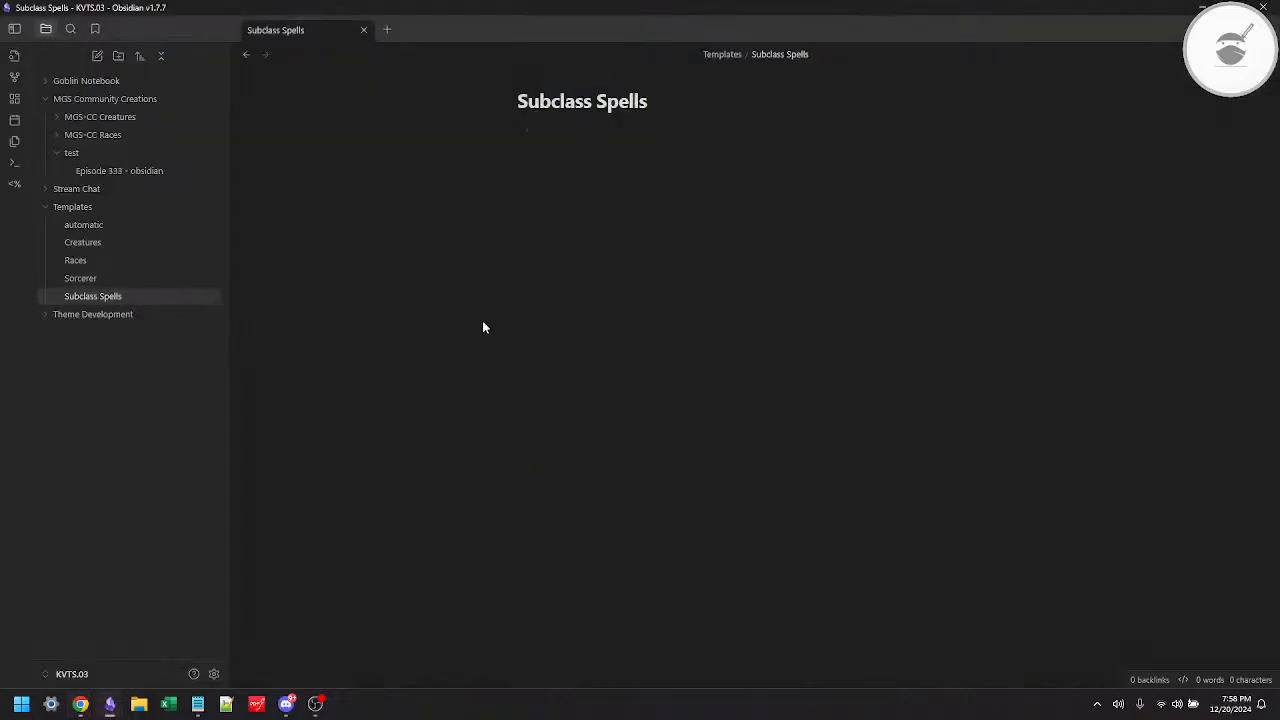
key("ctrl+v")
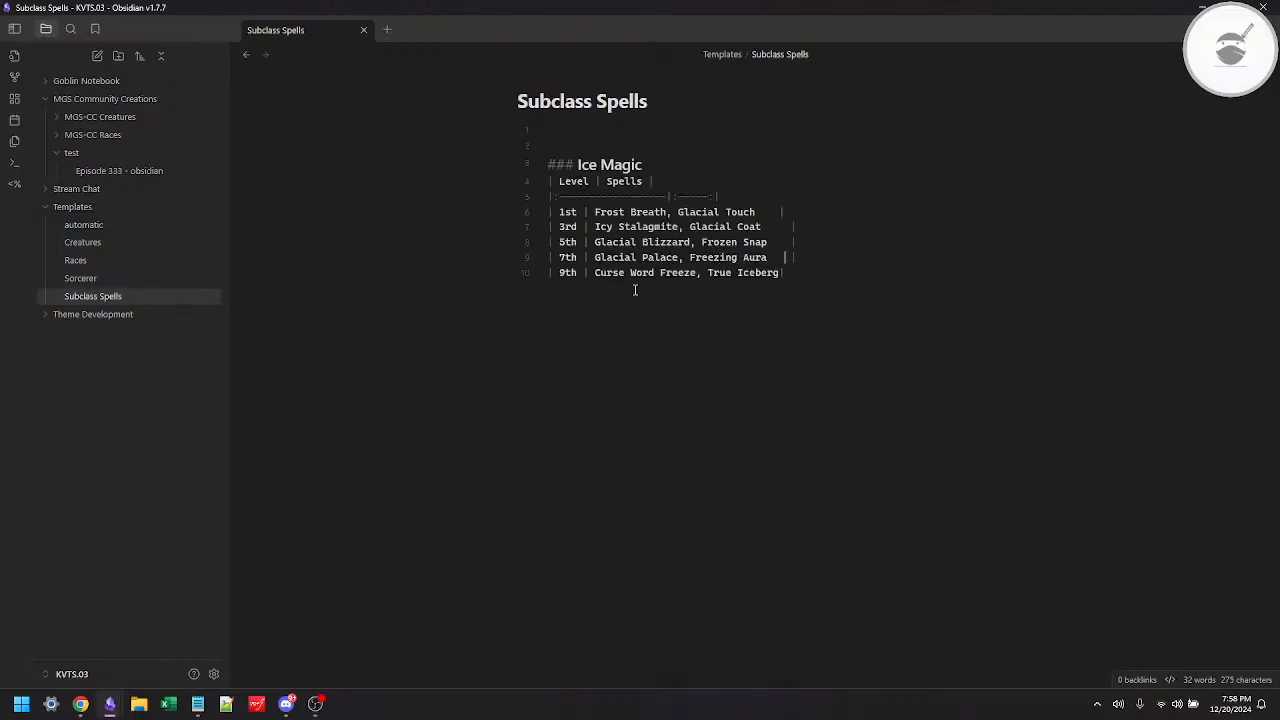
key("Up")
key("Up")
key("Down")
key("Down")
key("Down")
Step: Switch back to 5etools, reopen the Sorcerer's Aberrant Mind subclass and examine its Psionic Spells table and the Telekinesis spell preview
key("alt+Tab")
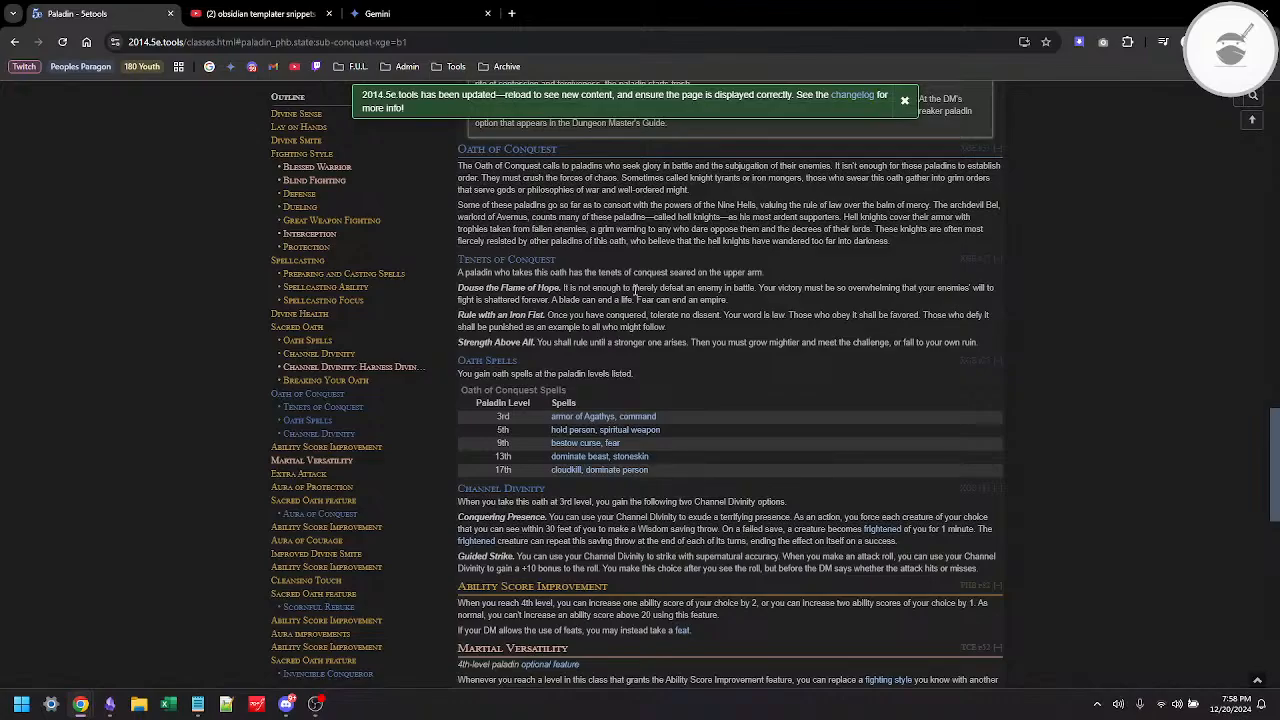
scroll(481, 292, "up", 20)
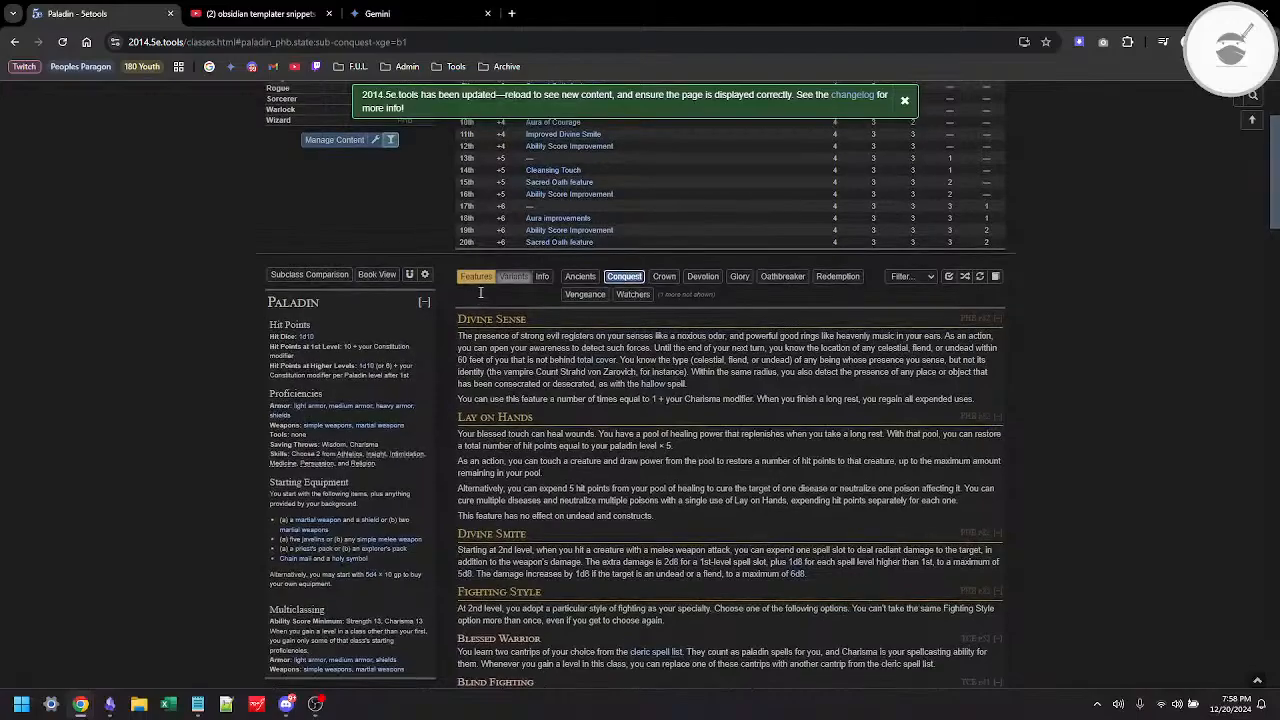
scroll(481, 292, "up", 5)
left_click(310, 292)
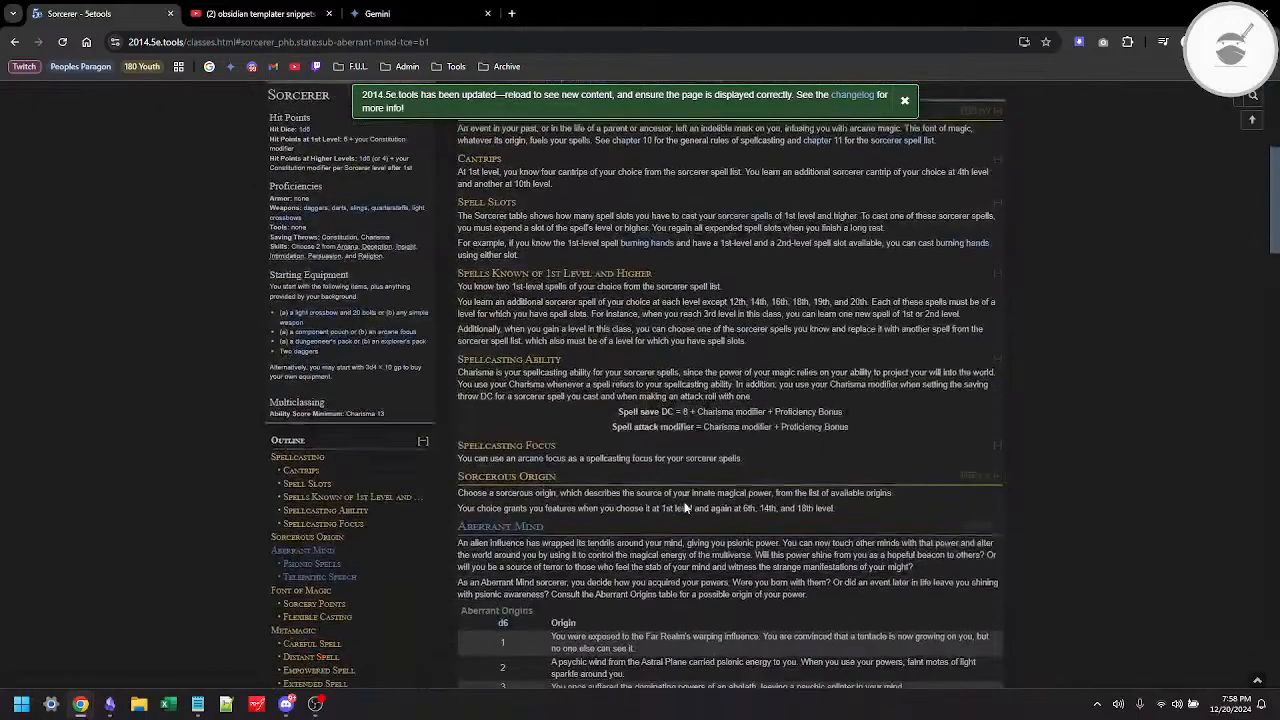
scroll(685, 508, "down", 4)
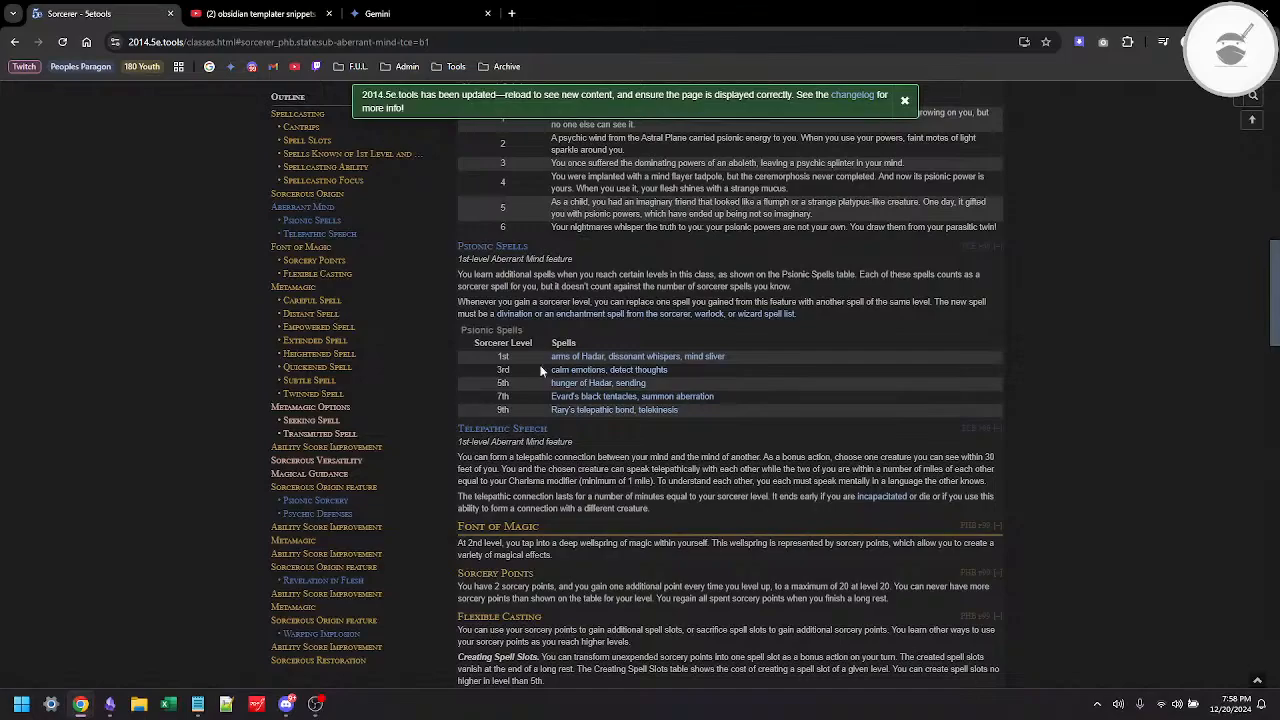
mouse_move(645, 414)
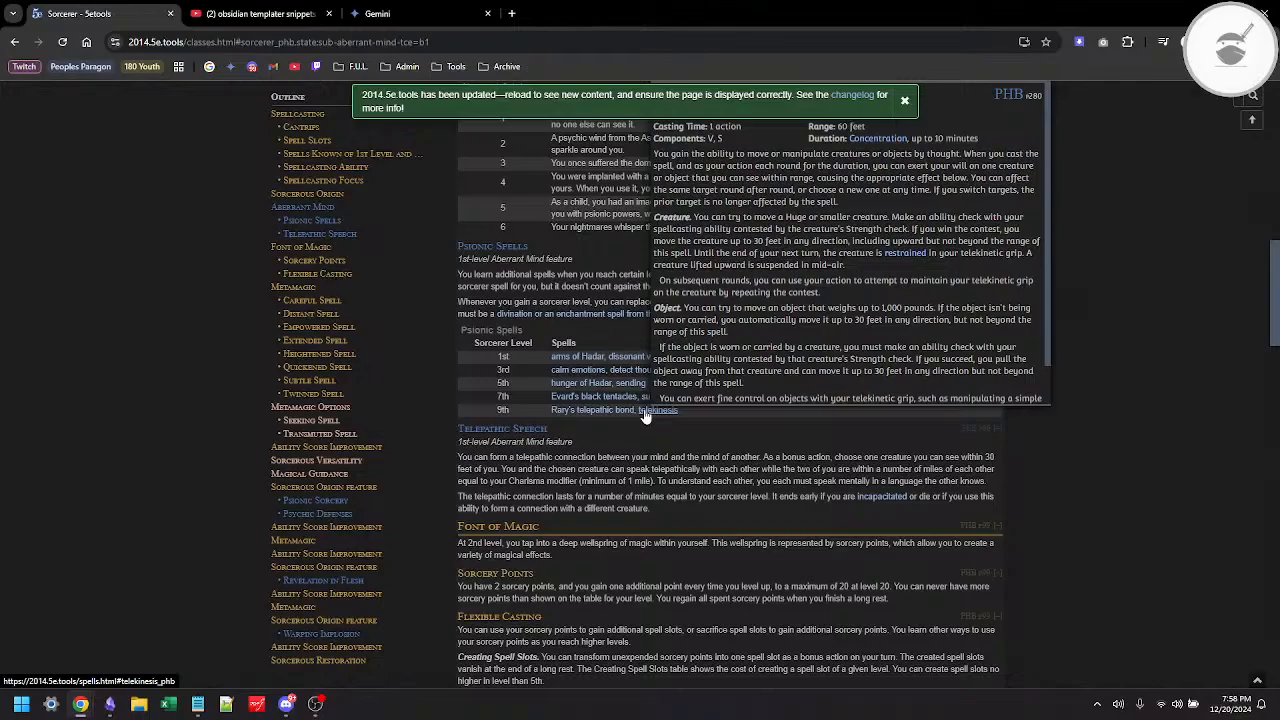
scroll(650, 470, "up", 1)
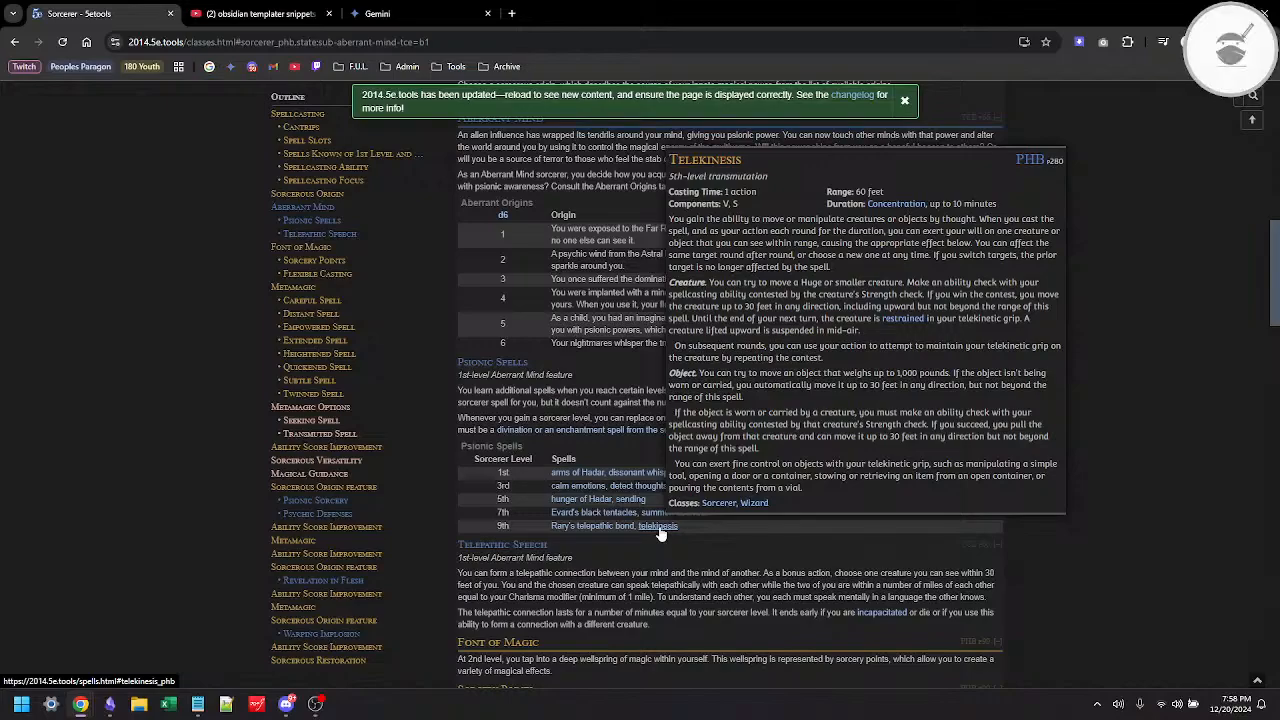
Step: Switch to Obsidian, open the Sorcerer template in reading view, and follow its New Ice Magic Spells link to read through the spell PDF
key("alt+Tab")
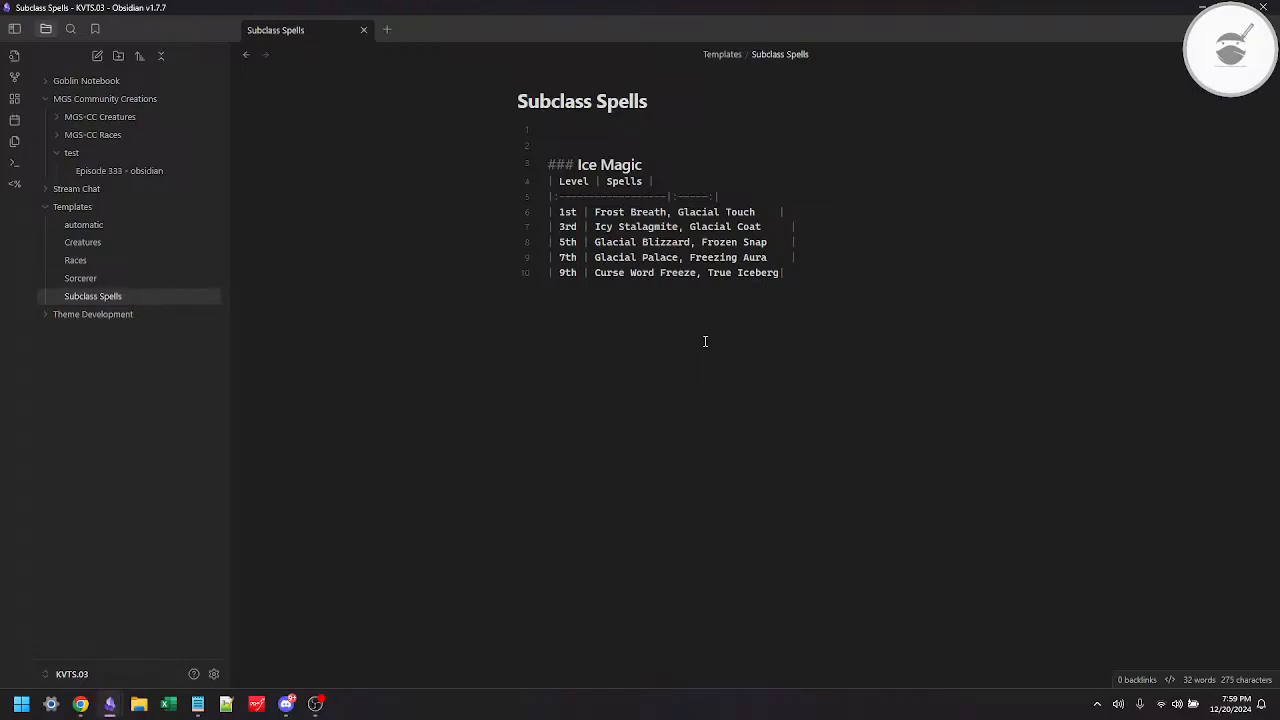
left_click(120, 277)
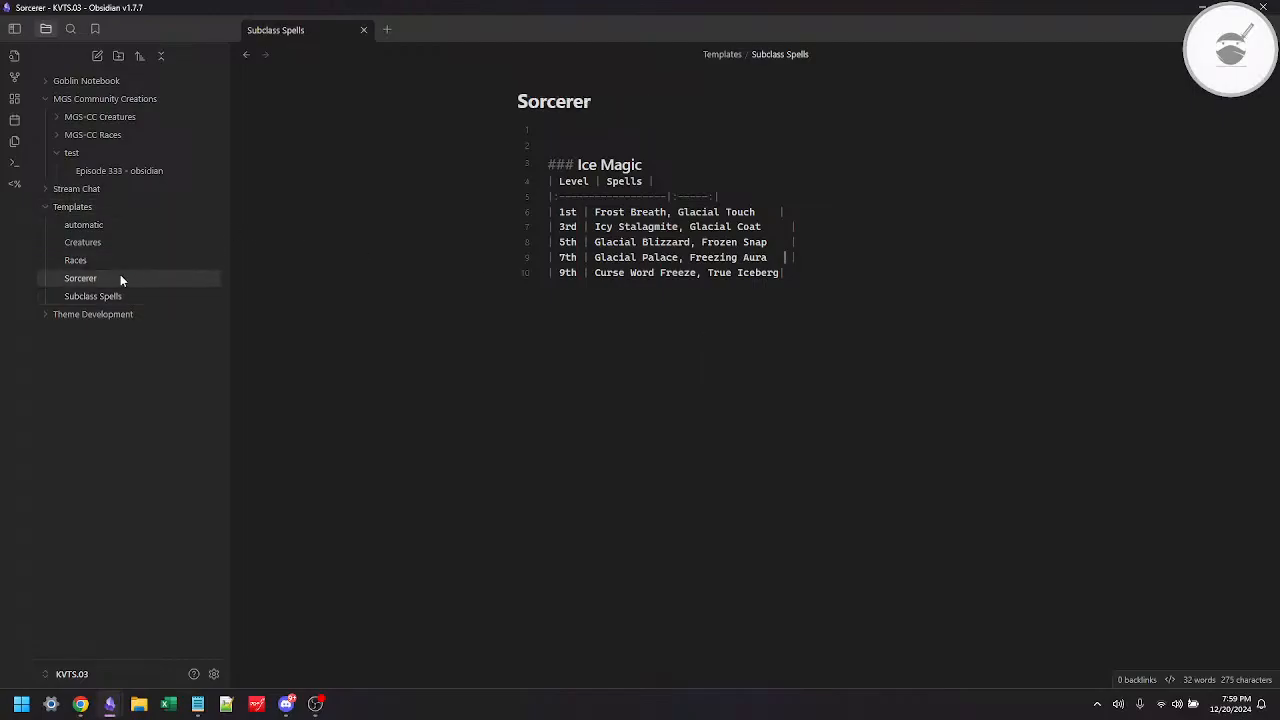
scroll(803, 484, "down", 3)
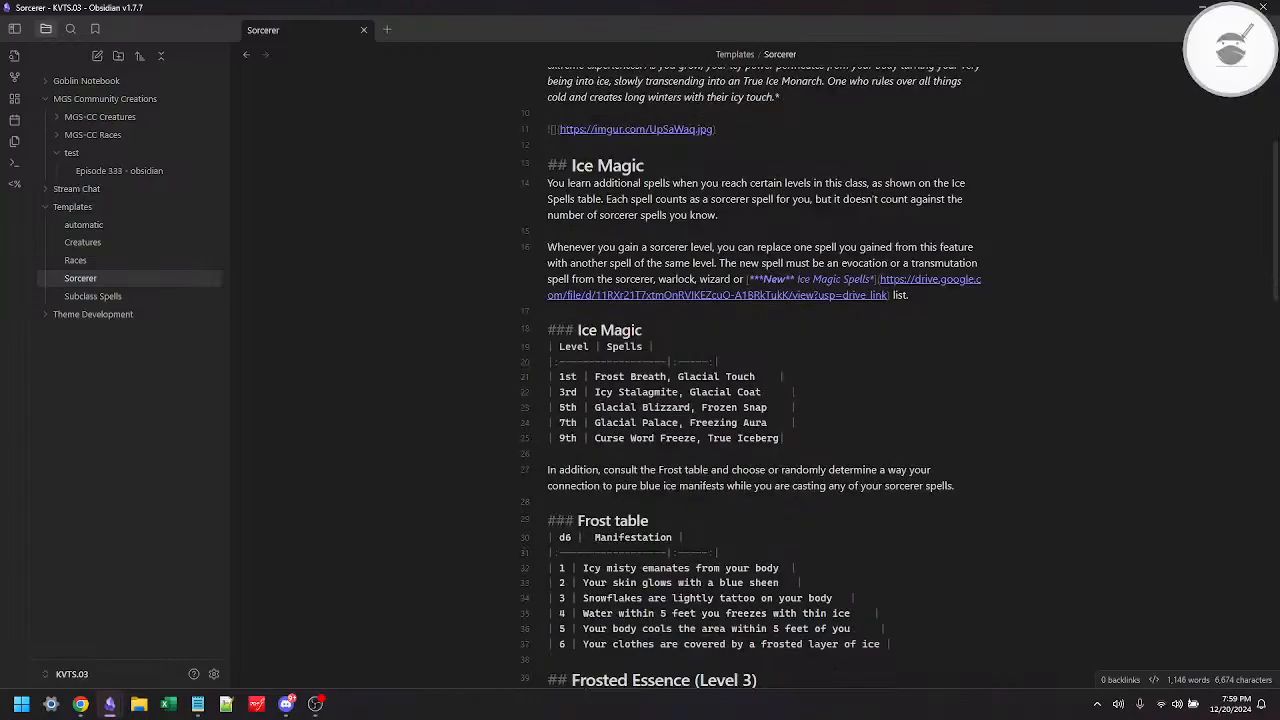
key("ctrl+e")
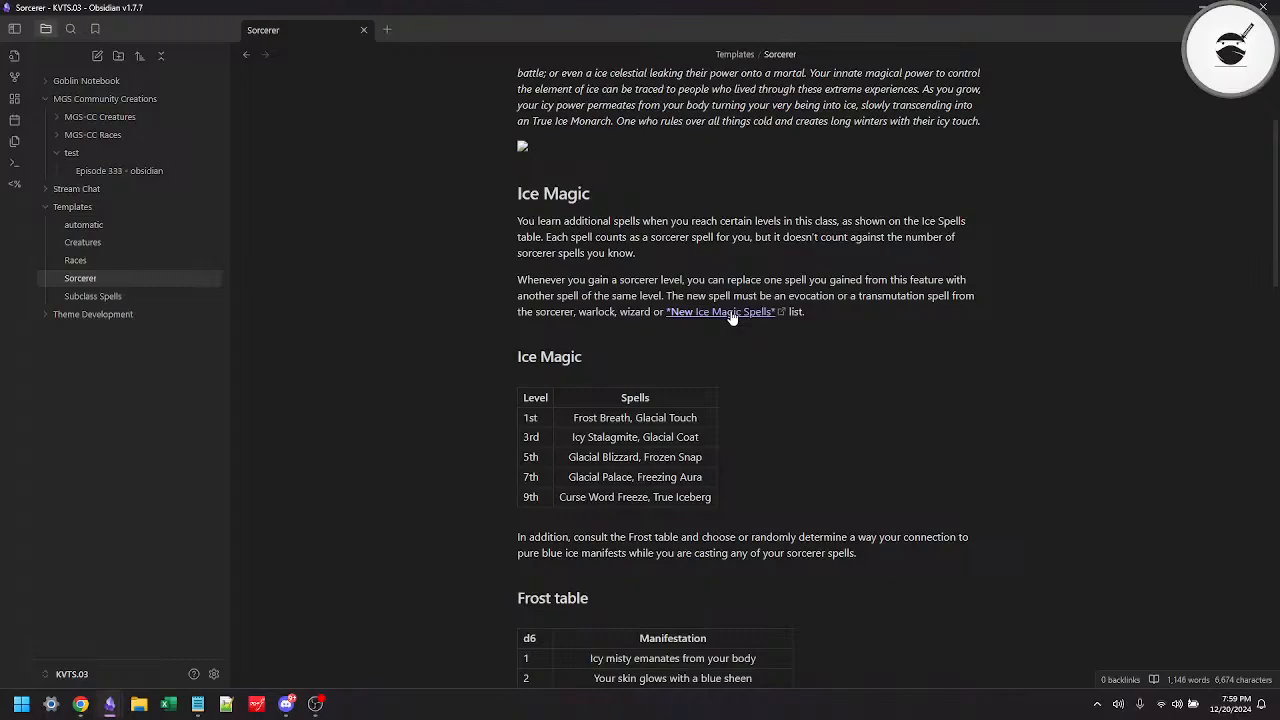
left_click(731, 313)
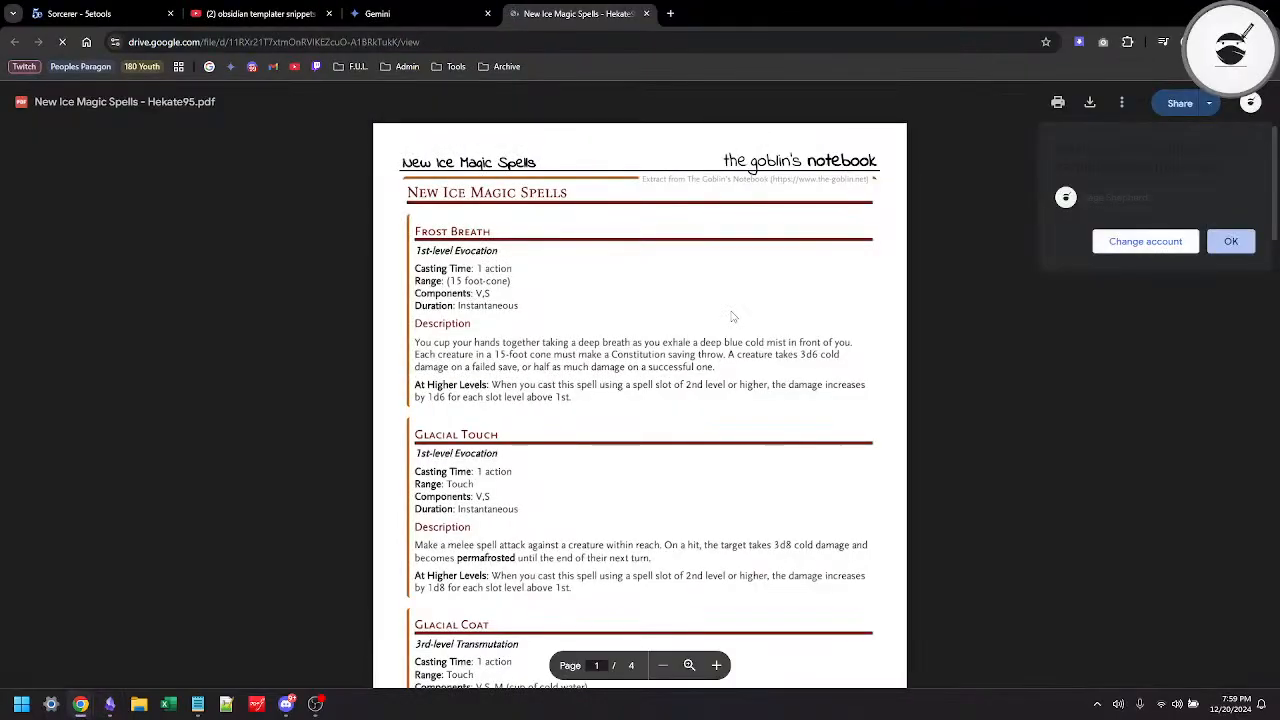
scroll(731, 316, "down", 5)
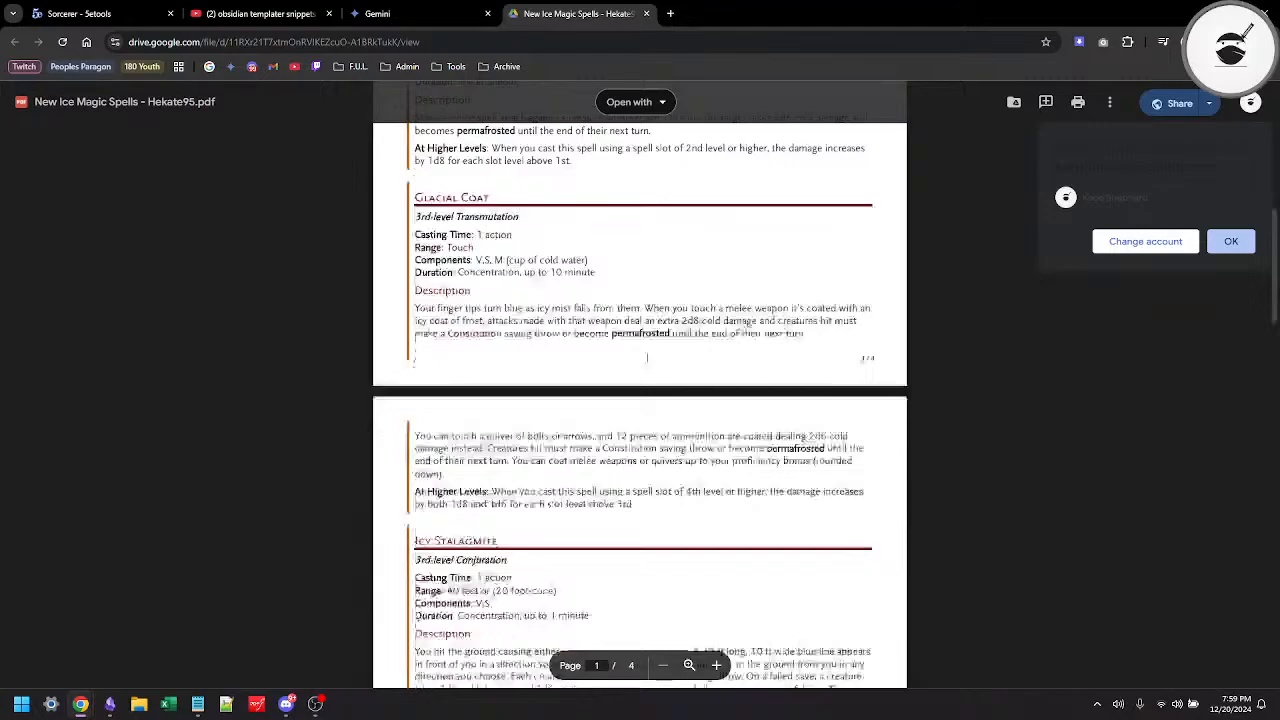
scroll(647, 357, "down", 18)
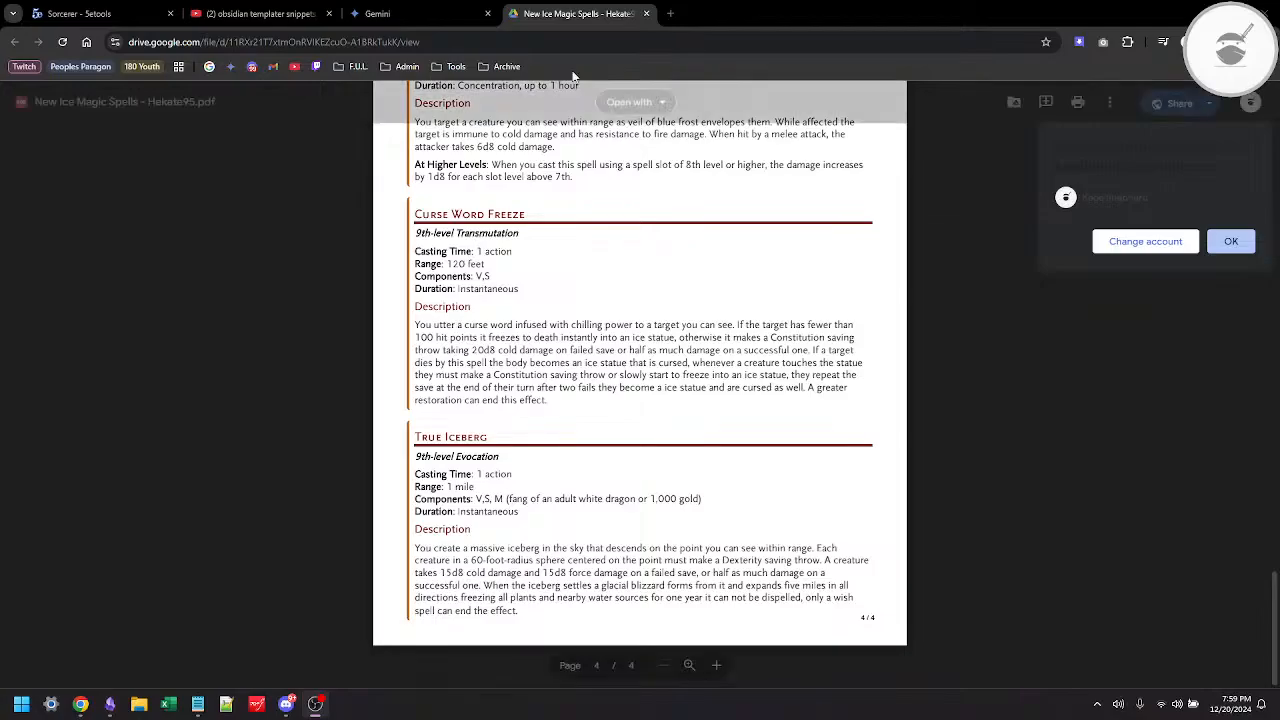
Step: Return to 5etools, open the Cleric's Grave Domain and examine the levels and spells in its Grave Domain Spells table
left_click(133, 22)
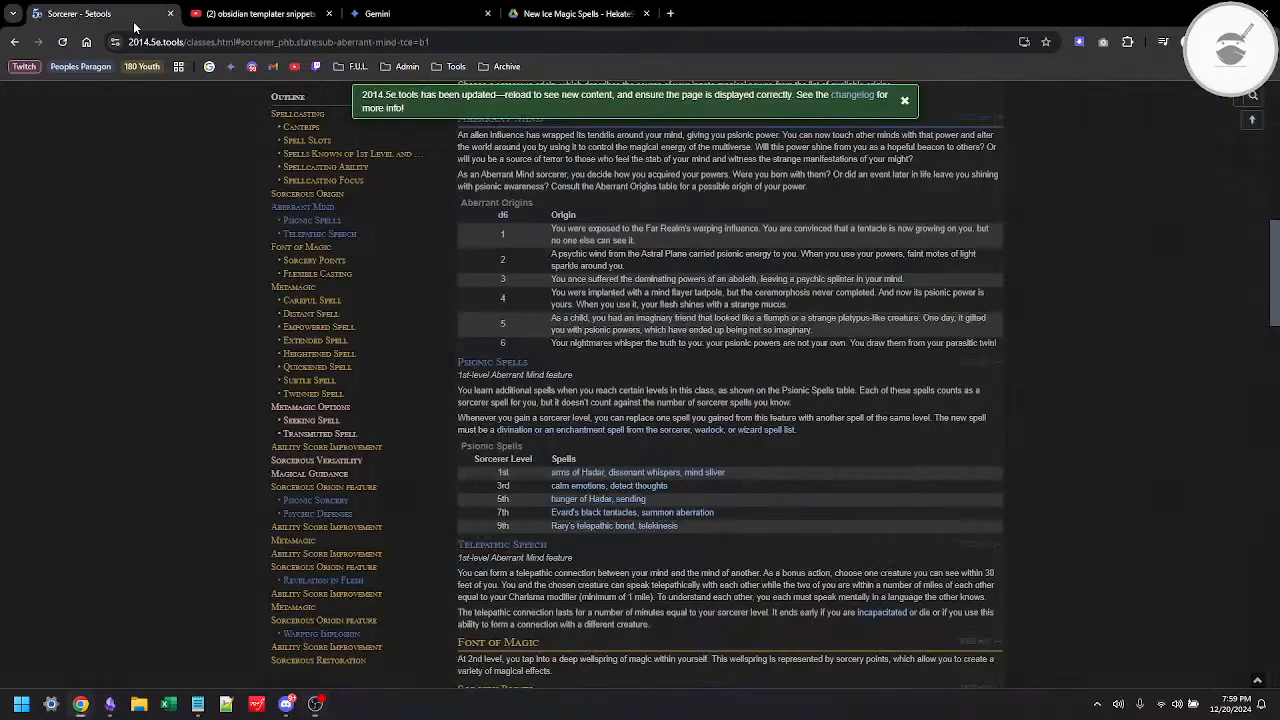
scroll(528, 309, "up", 10)
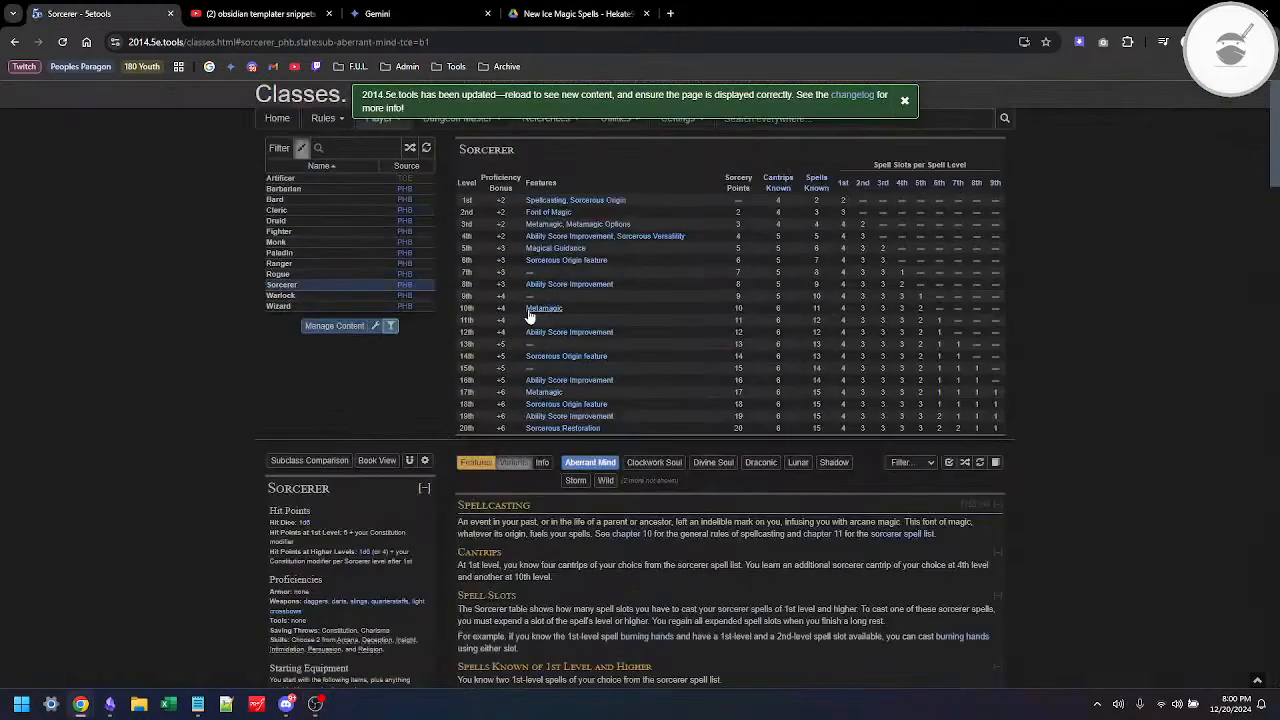
left_click(282, 210)
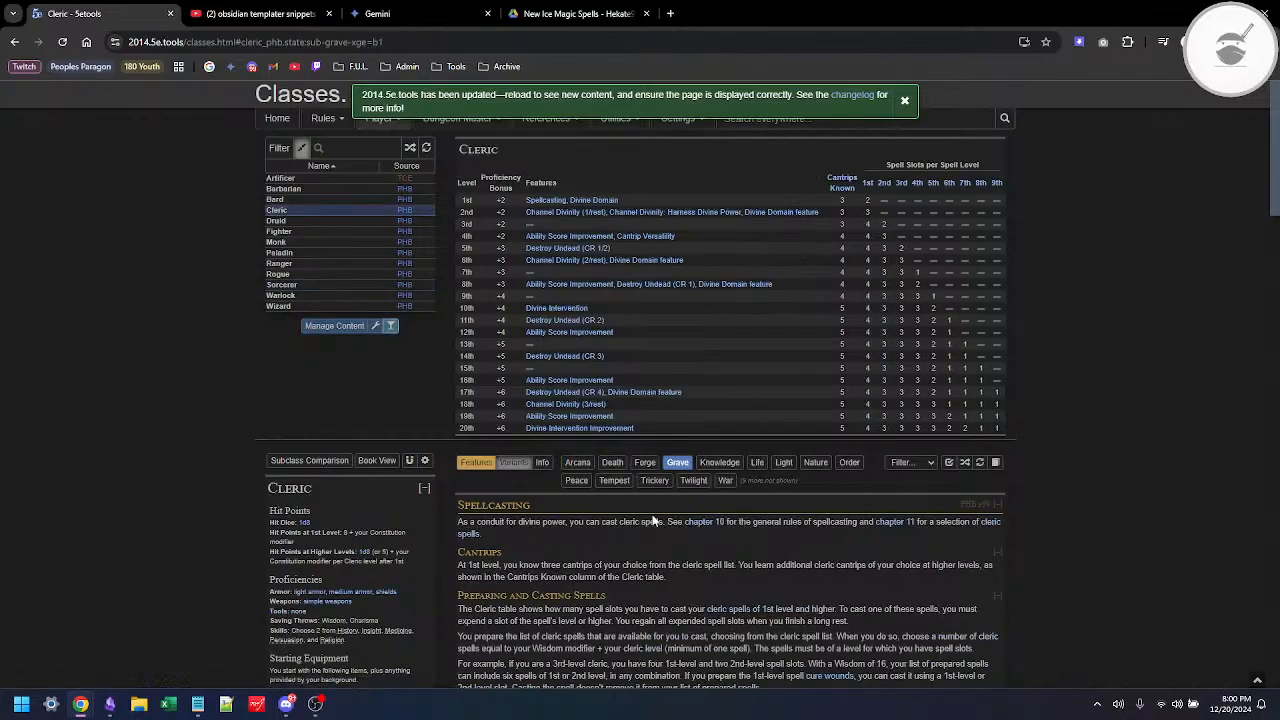
scroll(652, 521, "down", 15)
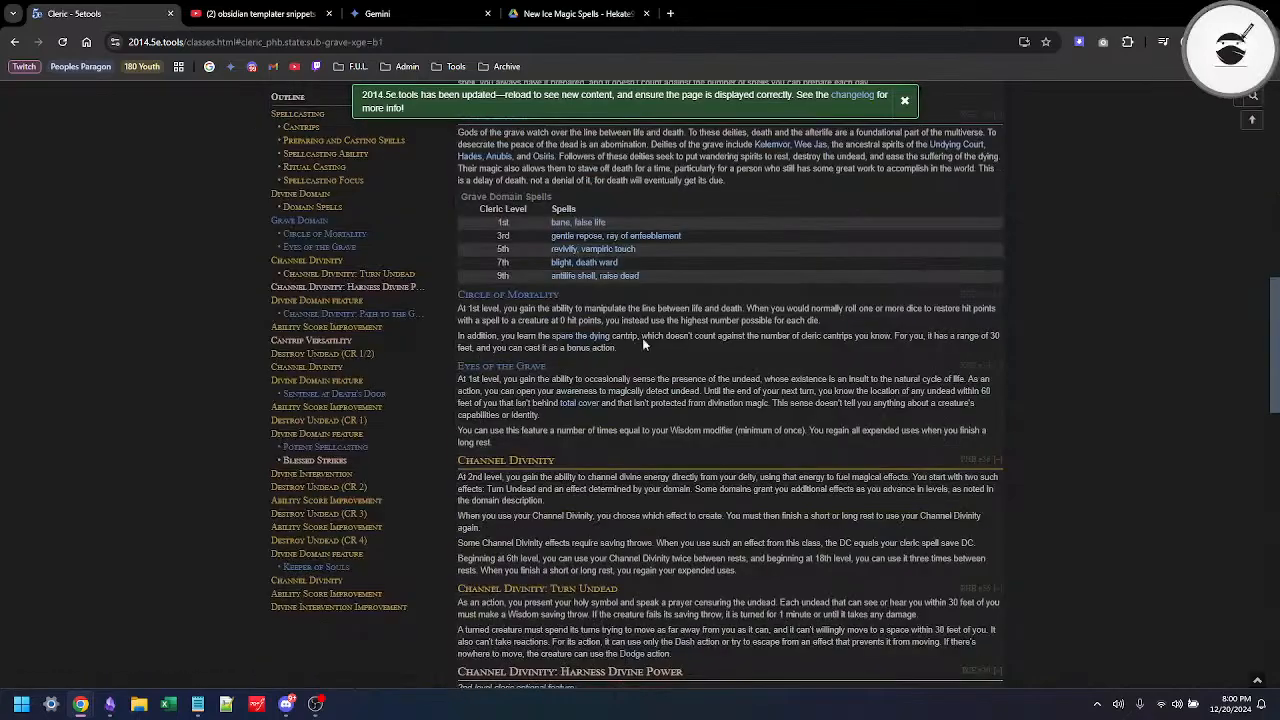
mouse_move(614, 283)
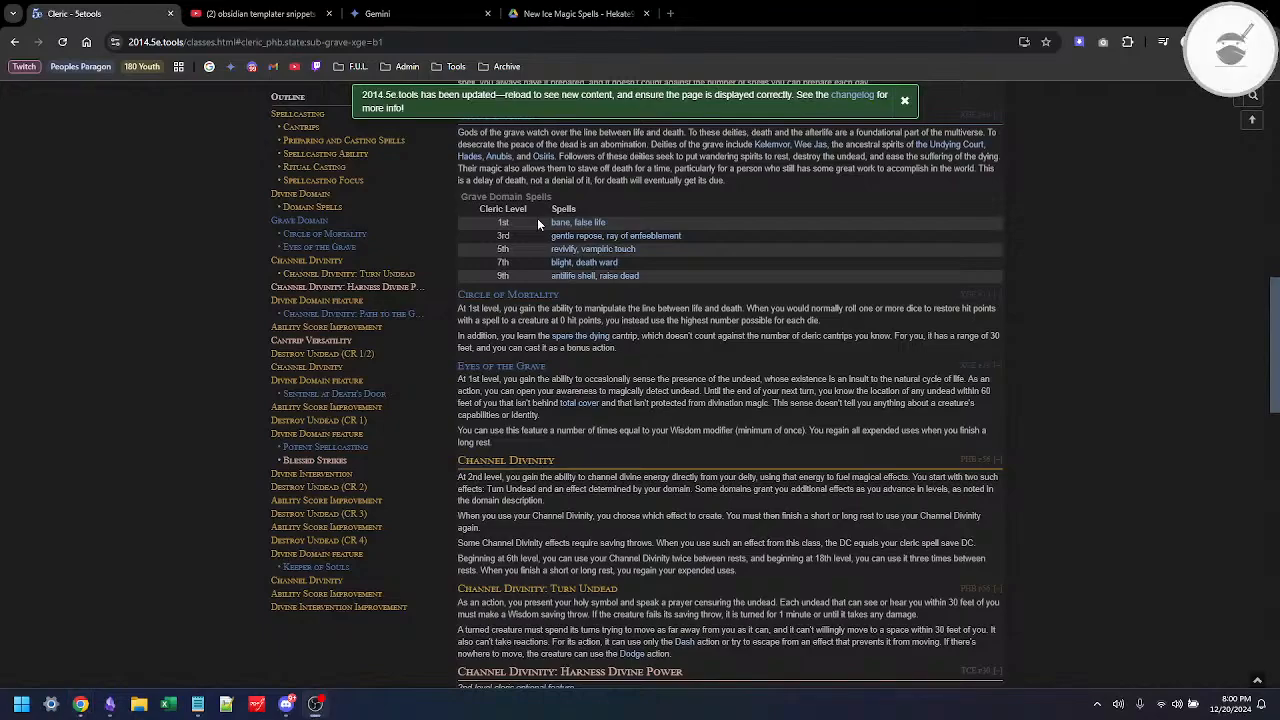
Step: Switch back to Obsidian, open the Subclass Spells note for editing and change the table's Level header to "Class Level"
key("alt+Tab")
key("alt+Tab")
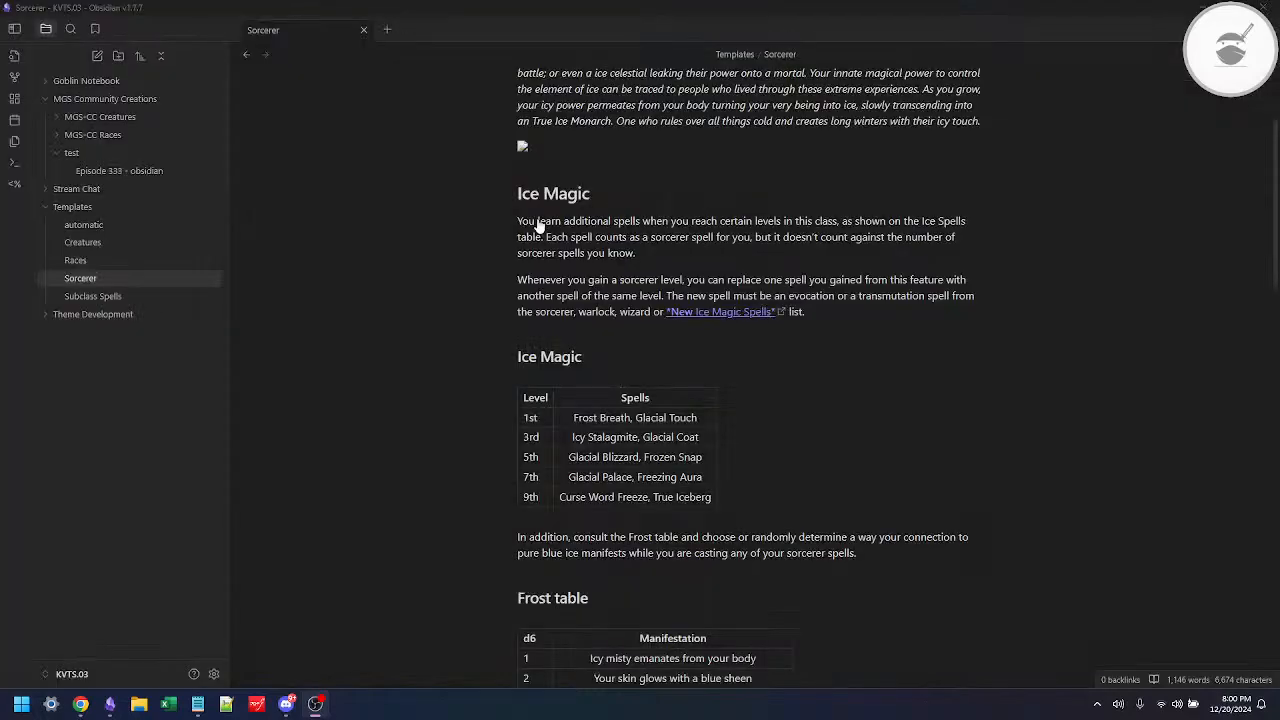
left_click(127, 299)
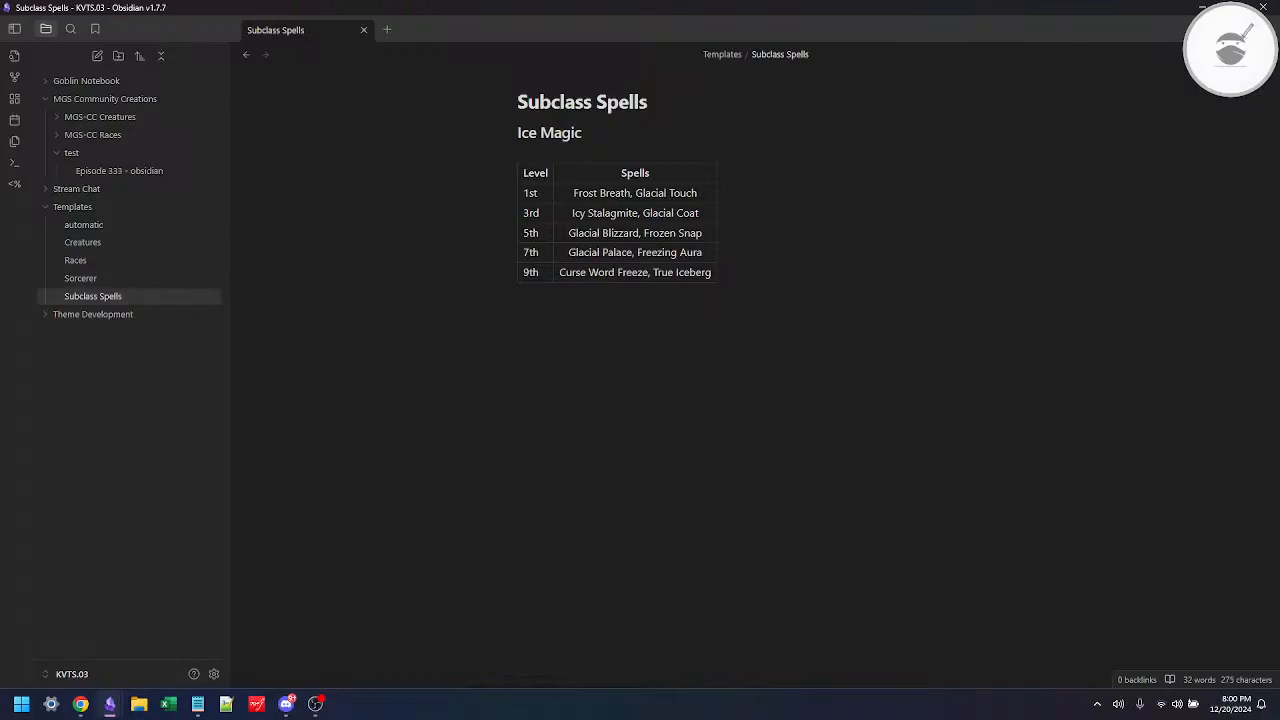
key("ctrl+e")
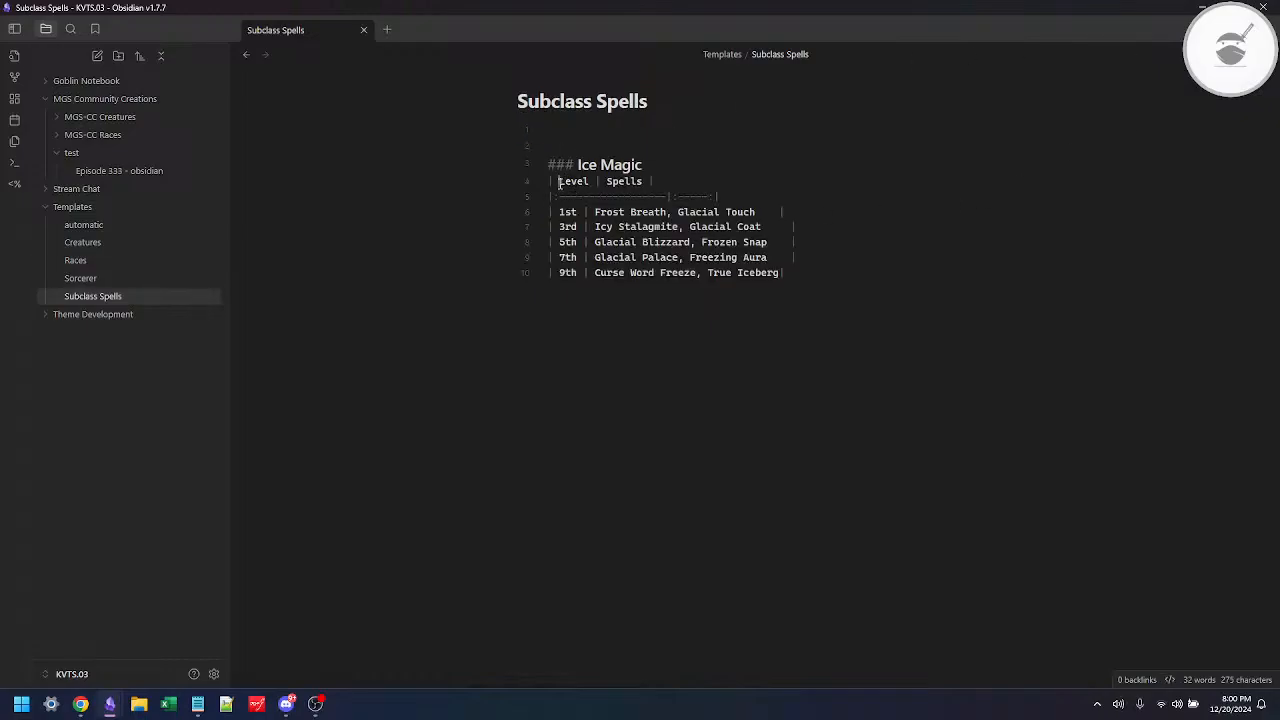
type("Class")
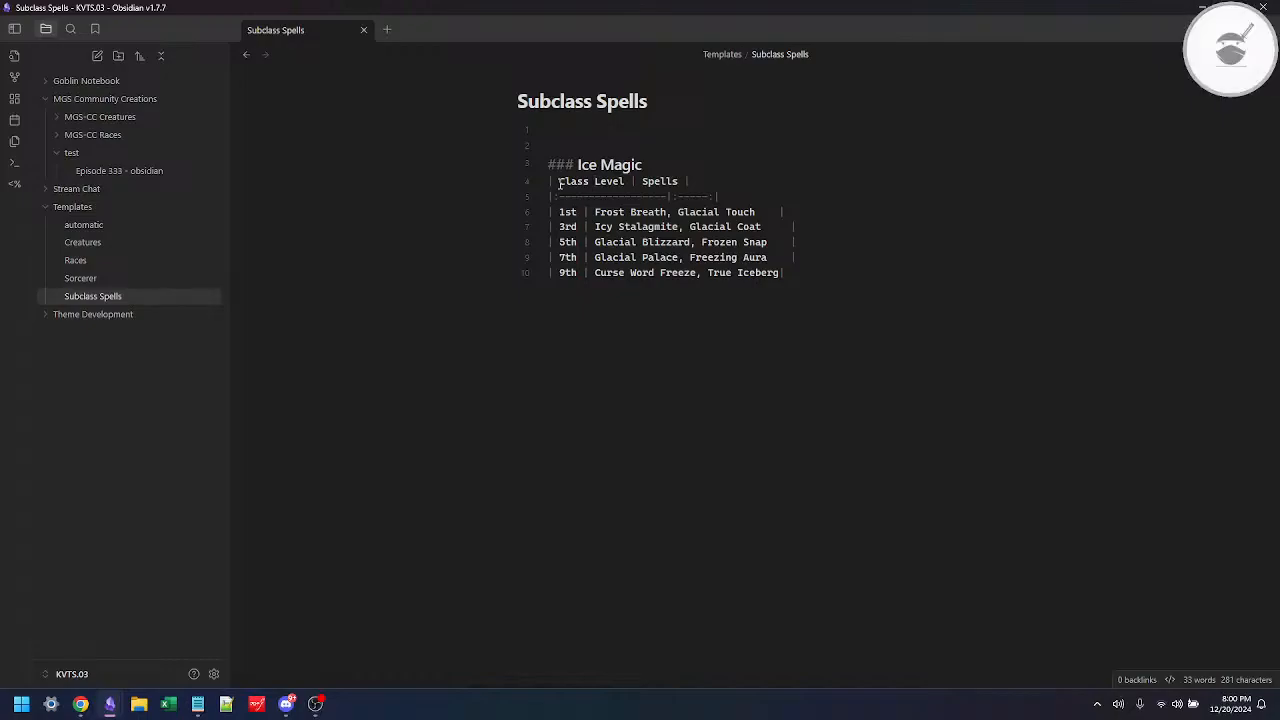
key("Down")
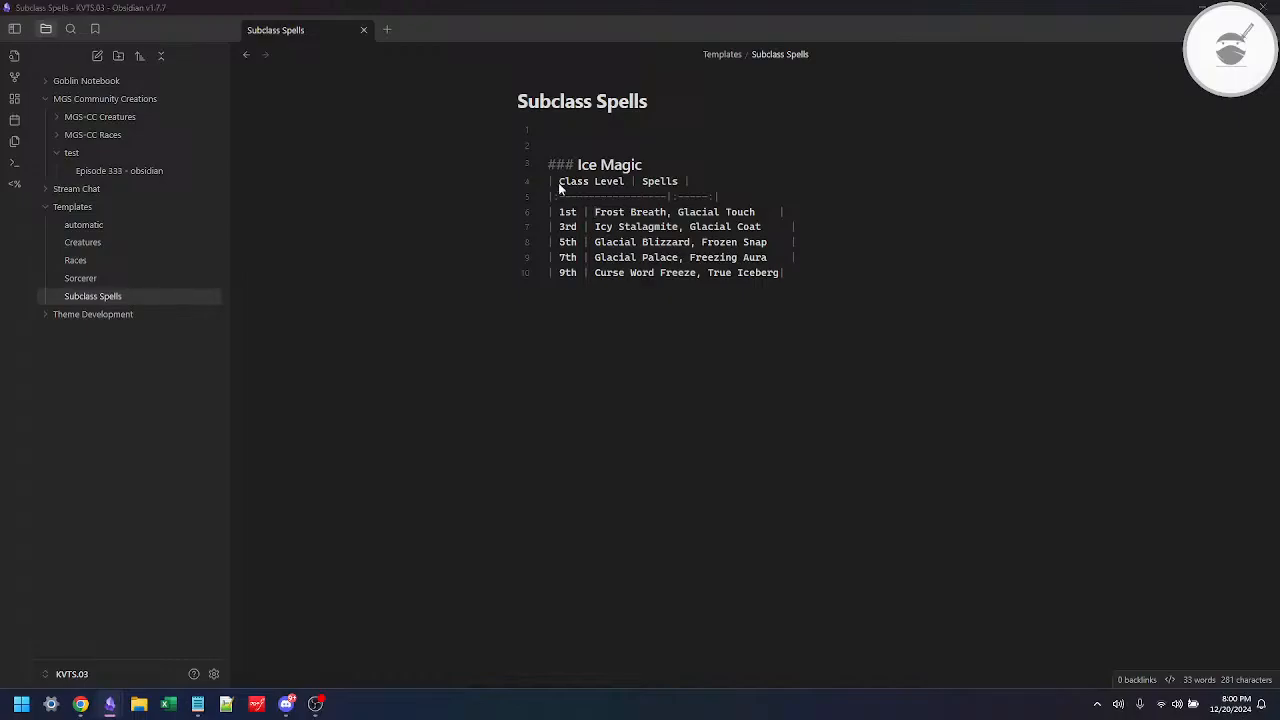
Step: Check the 1st-level spells in the 5etools Grave Domain Spells table, preview False Life, and return to the Subclass Spells note
key("alt+Tab")
key("alt+Tab")
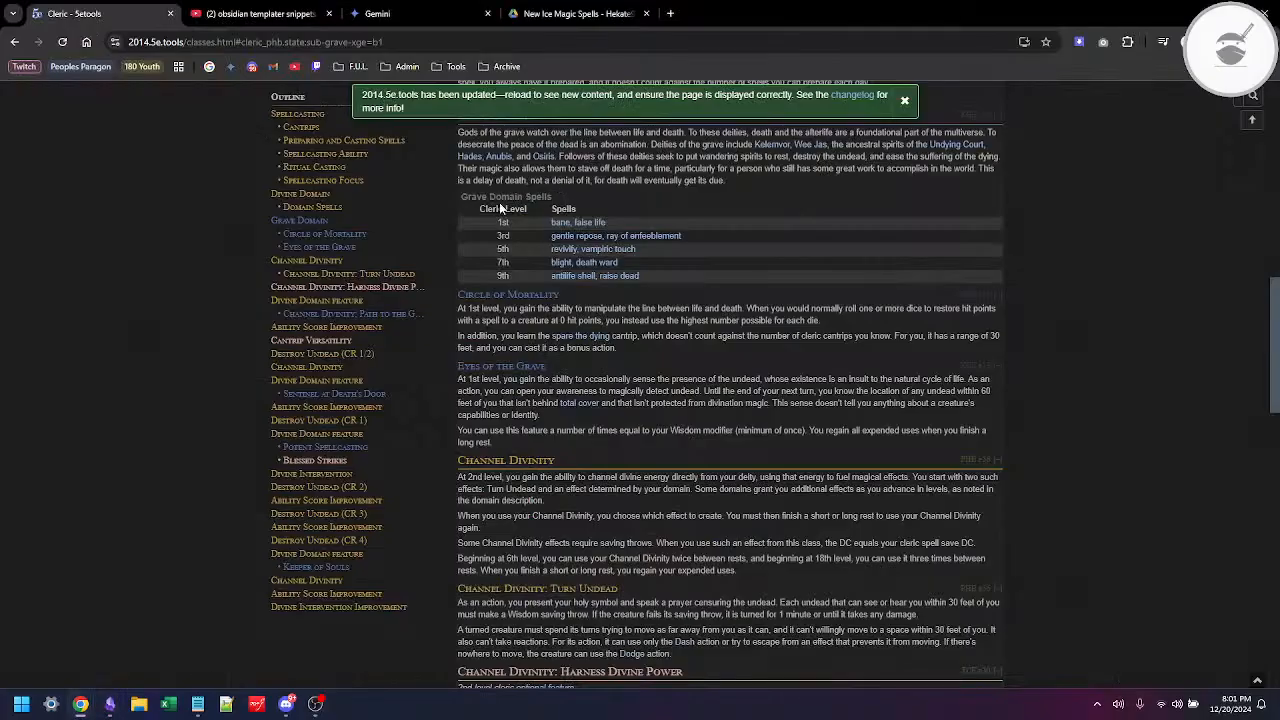
mouse_move(562, 226)
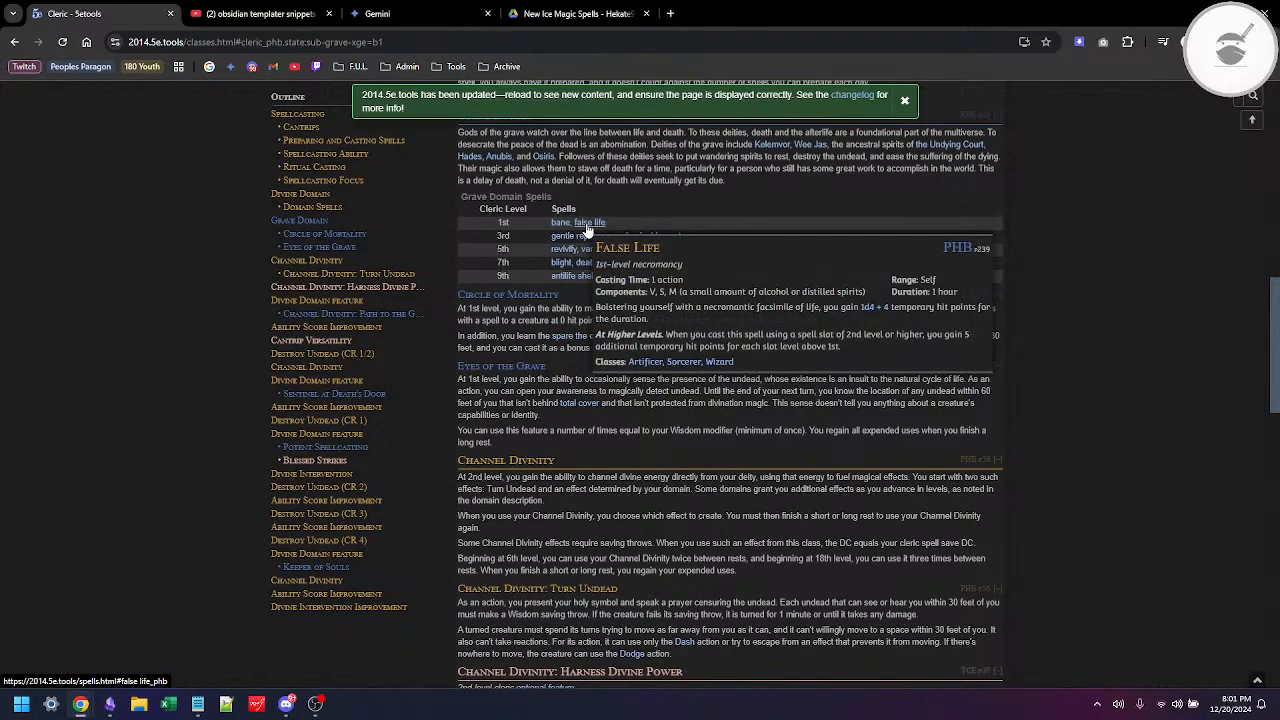
key("alt+Tab")
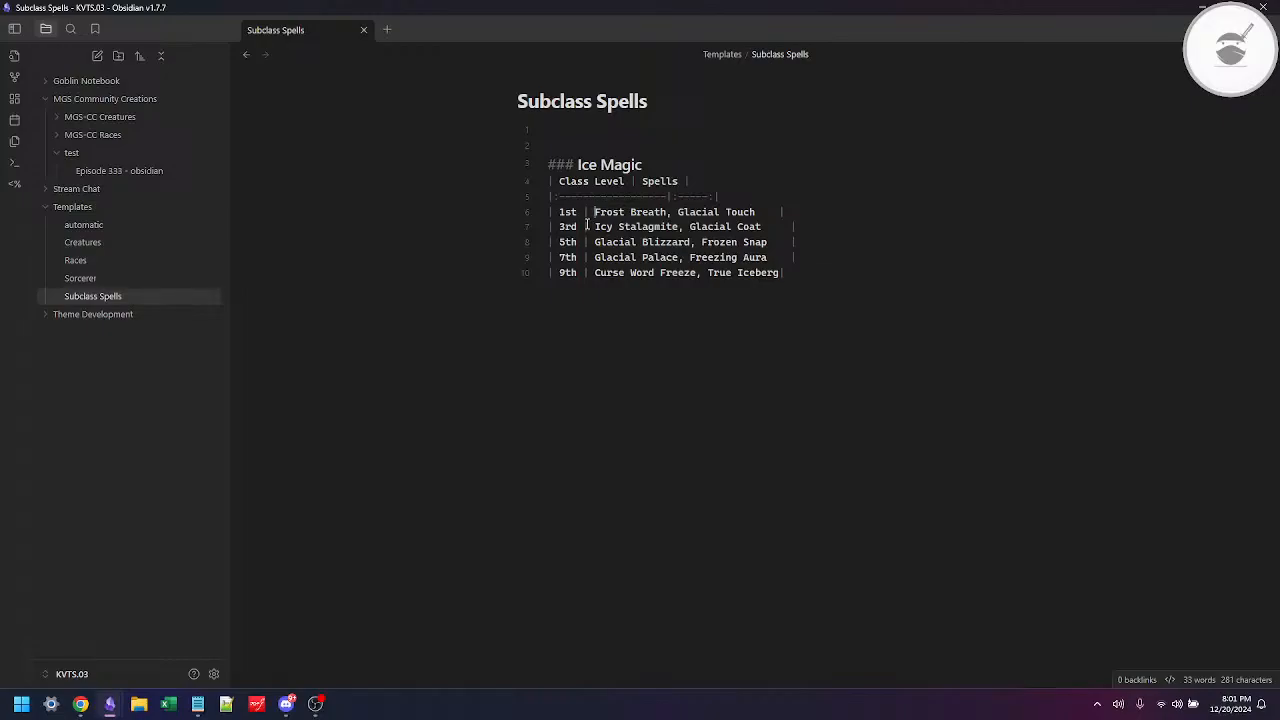
Step: Replace Frost Breath in the table's 1st row with the placeholder "1st Level Spell One"
type("1s")
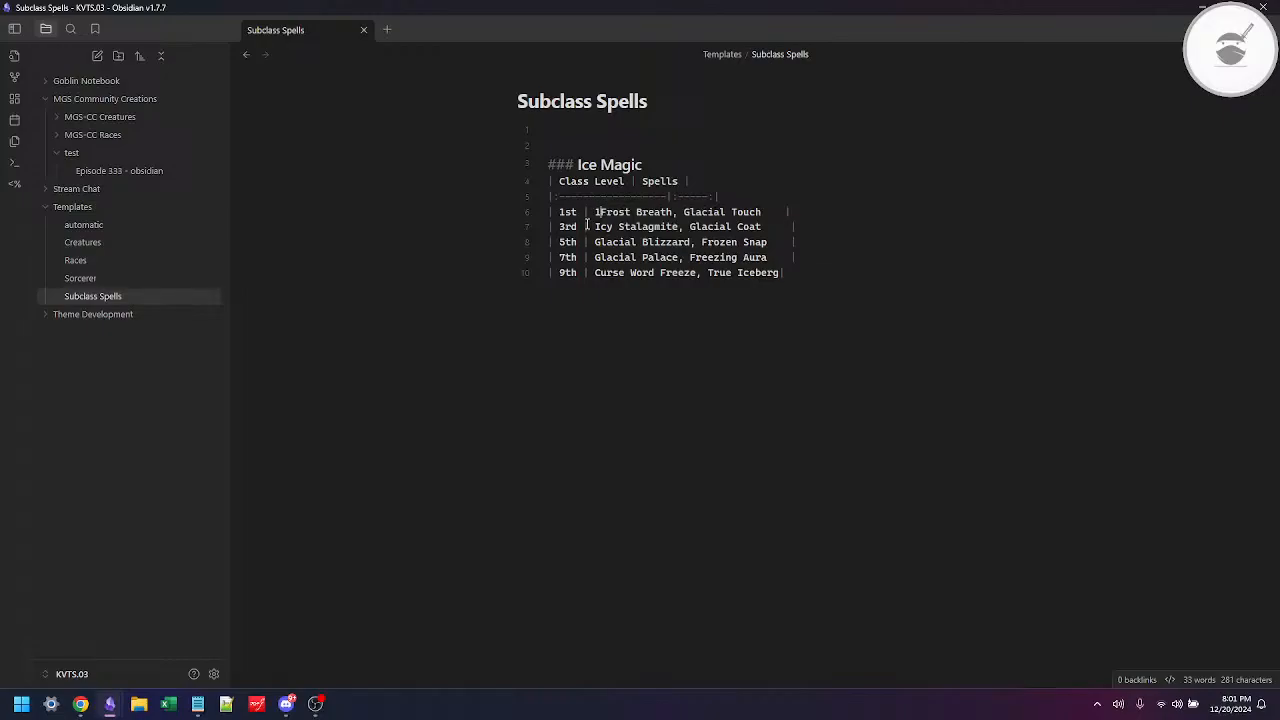
type("t")
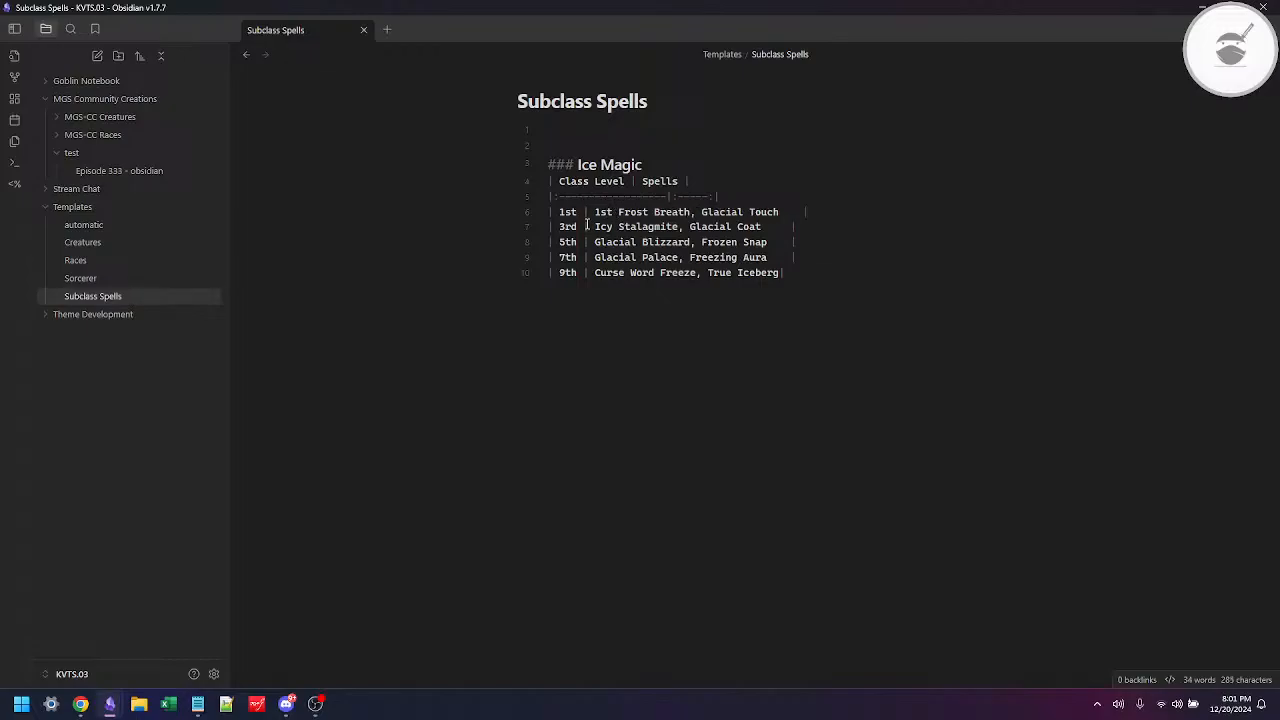
type(" Level Spell")
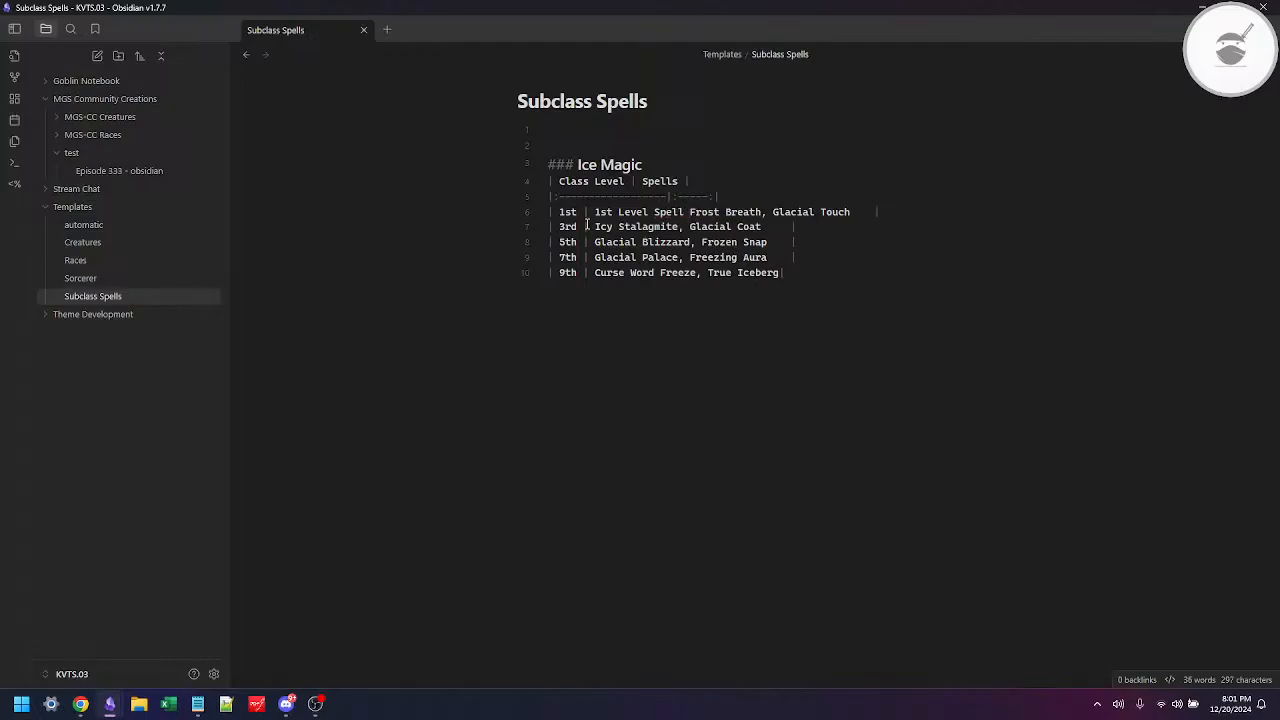
type(" one")
key("BackSpace")
key("BackSpace")
key("BackSpace")
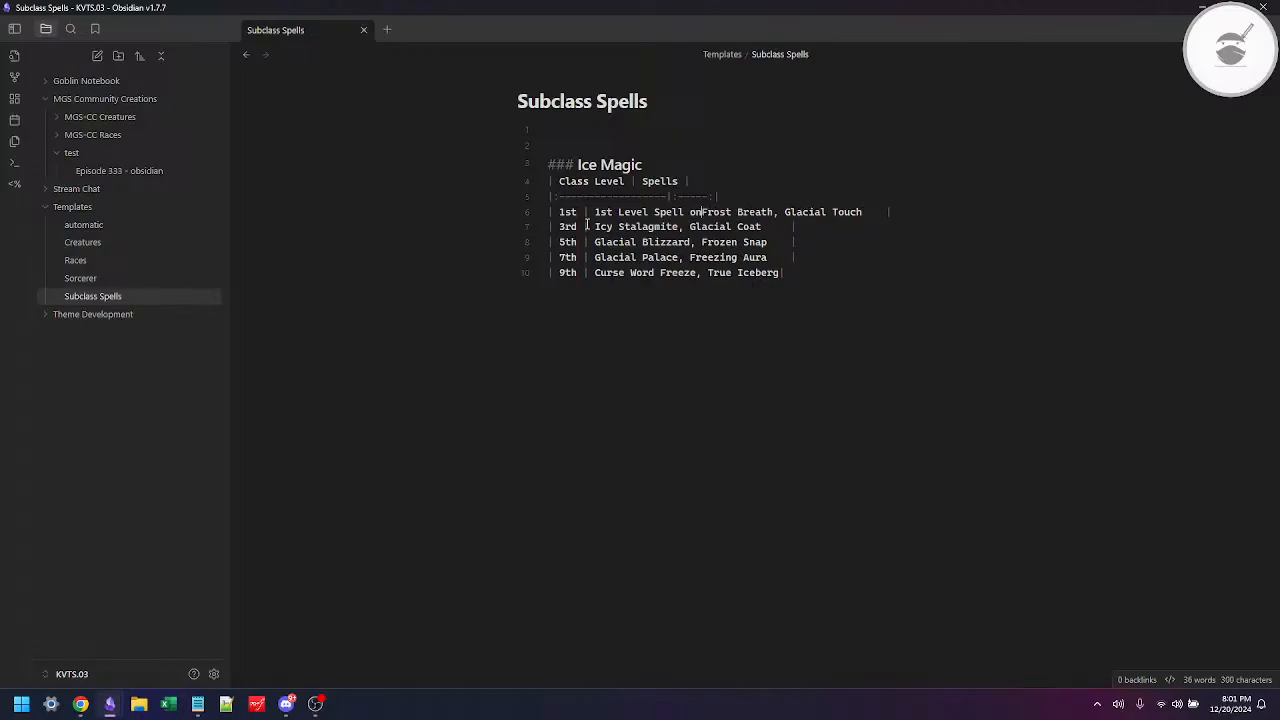
type("One")
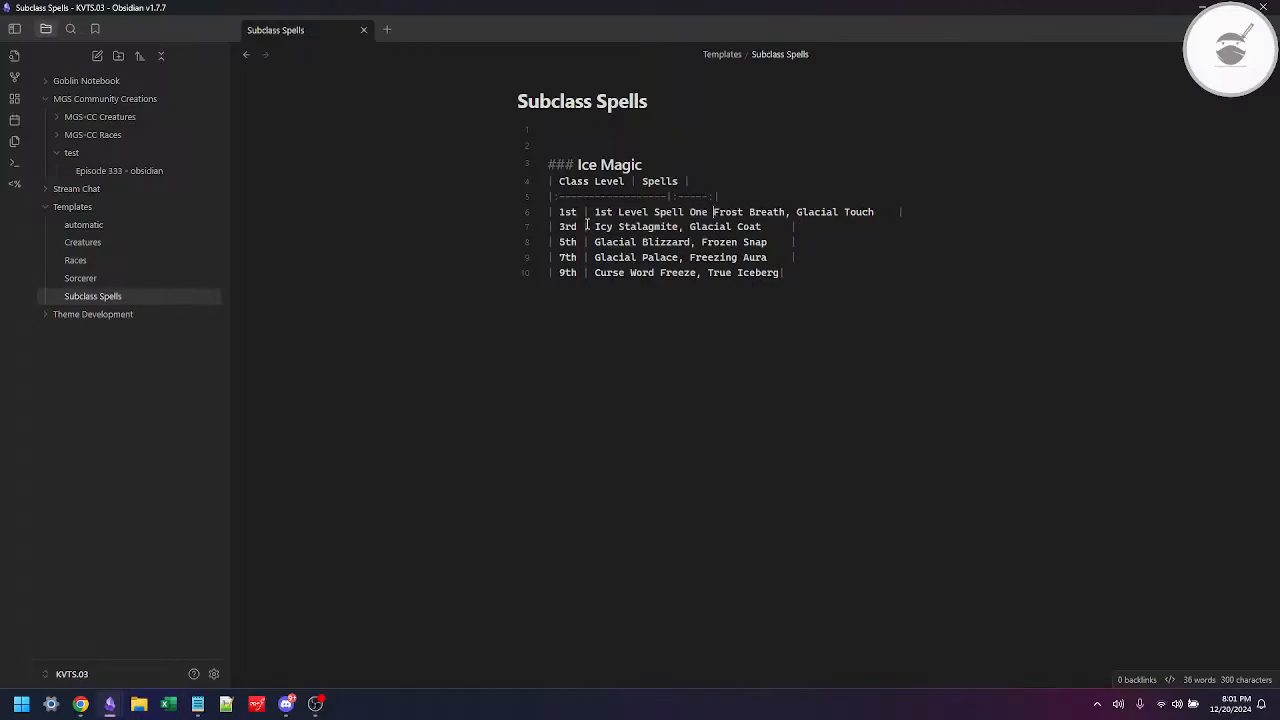
key("ctrl+shift+Right")
Step: Replace Glacial Touch in the table's 1st row with the placeholder "1st Level Spell Two"
key("ctrl+shift+Right")
key("BackSpace")
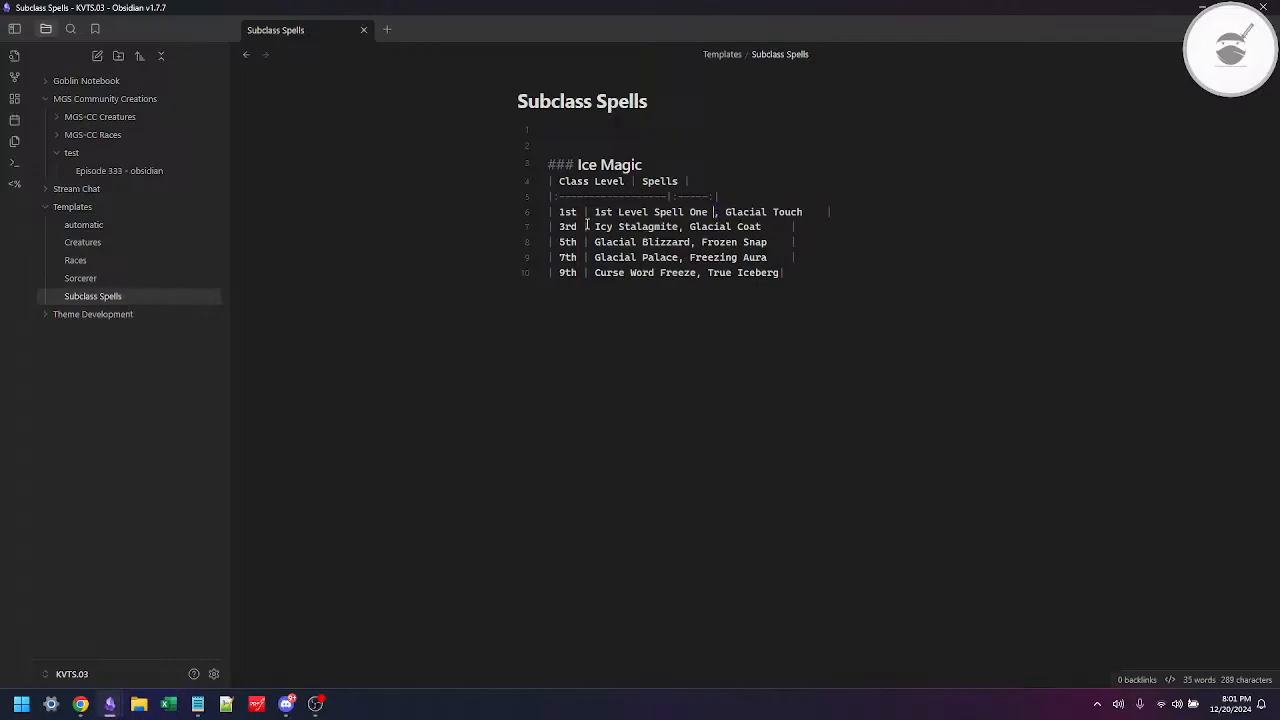
key("BackSpace")
key("ctrl+shift+Left")
key("ctrl+shift+Left")
key("ctrl+shift+Left")
key("ctrl+shift+Left")
key("ctrl+c")
key("Right")
key("Right")
key("Right")
key("ctrl+shift+Right")
key("ctrl+shift+Right")
key("ctrl+v")
key("ctrl+shift+Left")
type("Two")
key("ctrl+Left")
key("ctrl+Left")
key("ctrl+Left")
key("ctrl+Left")
key("ctrl+Left")
key("ctrl+Left")
key("ctrl+Left")
key("ctrl+Left")
key("ctrl+Left")
Step: Switch to 5etools to check the spells for each level in the Grave Domain Spells table, then return to Obsidian
key("alt+Tab")
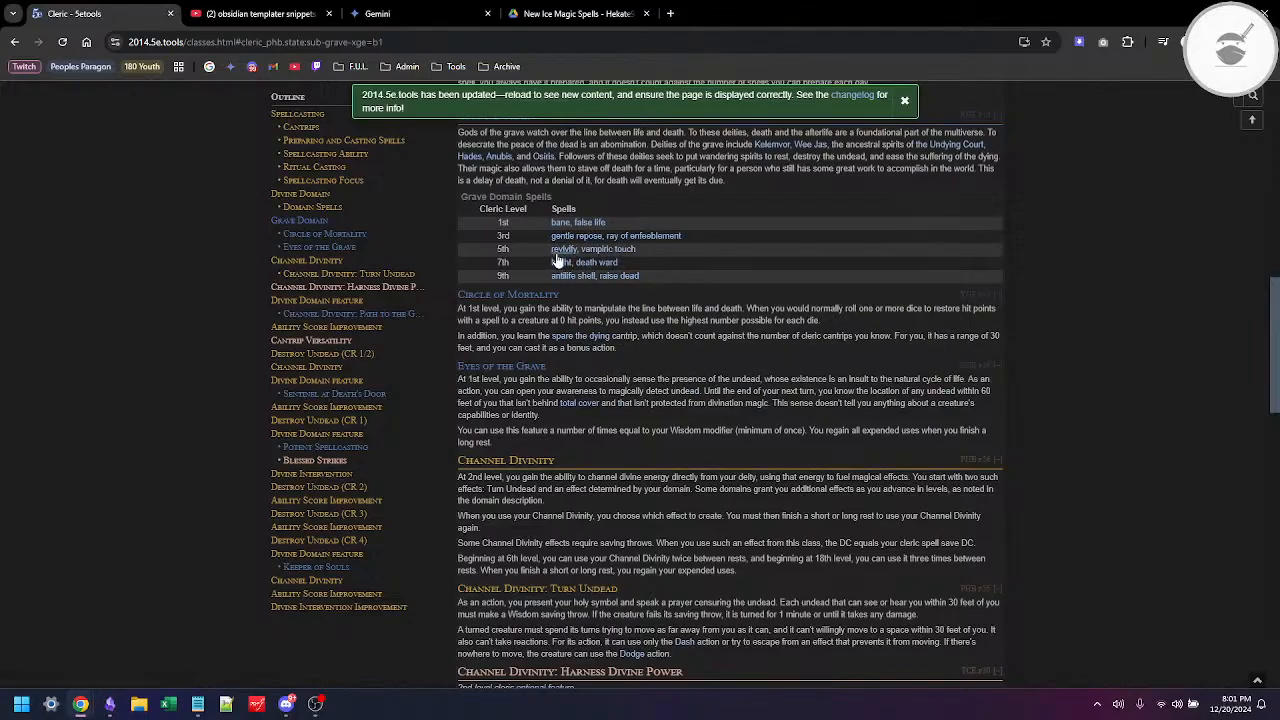
mouse_move(562, 280)
key("alt+Tab")
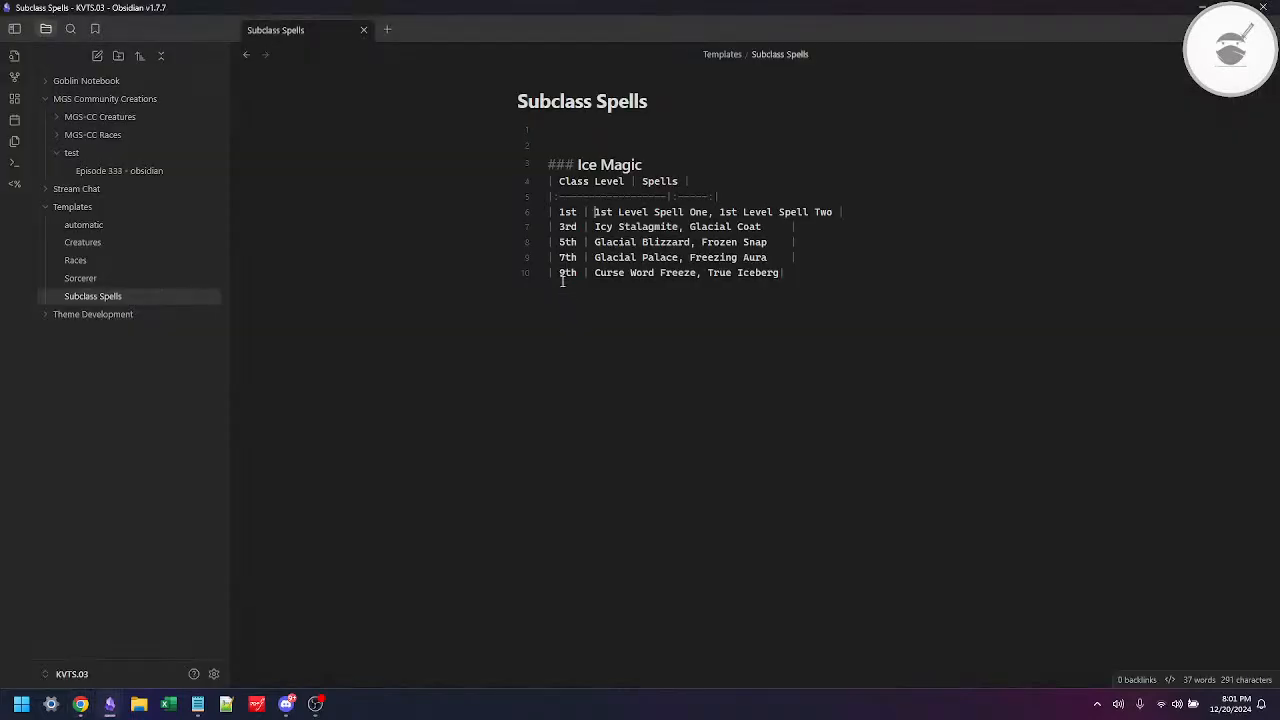
Step: Copy the 1st row's spell placeholders over the spells in the 3rd-level row and change both spell level numbers to 2
key("ctrl+a")
key("ctrl+c")
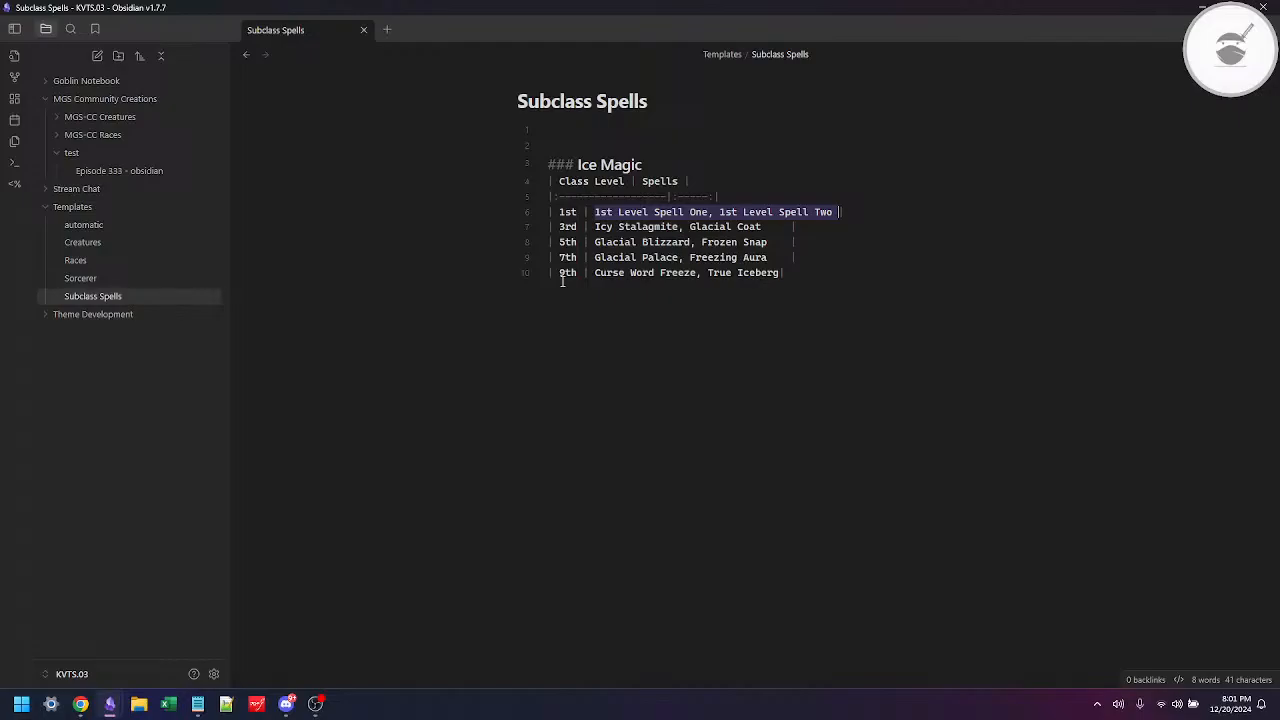
key("Right")
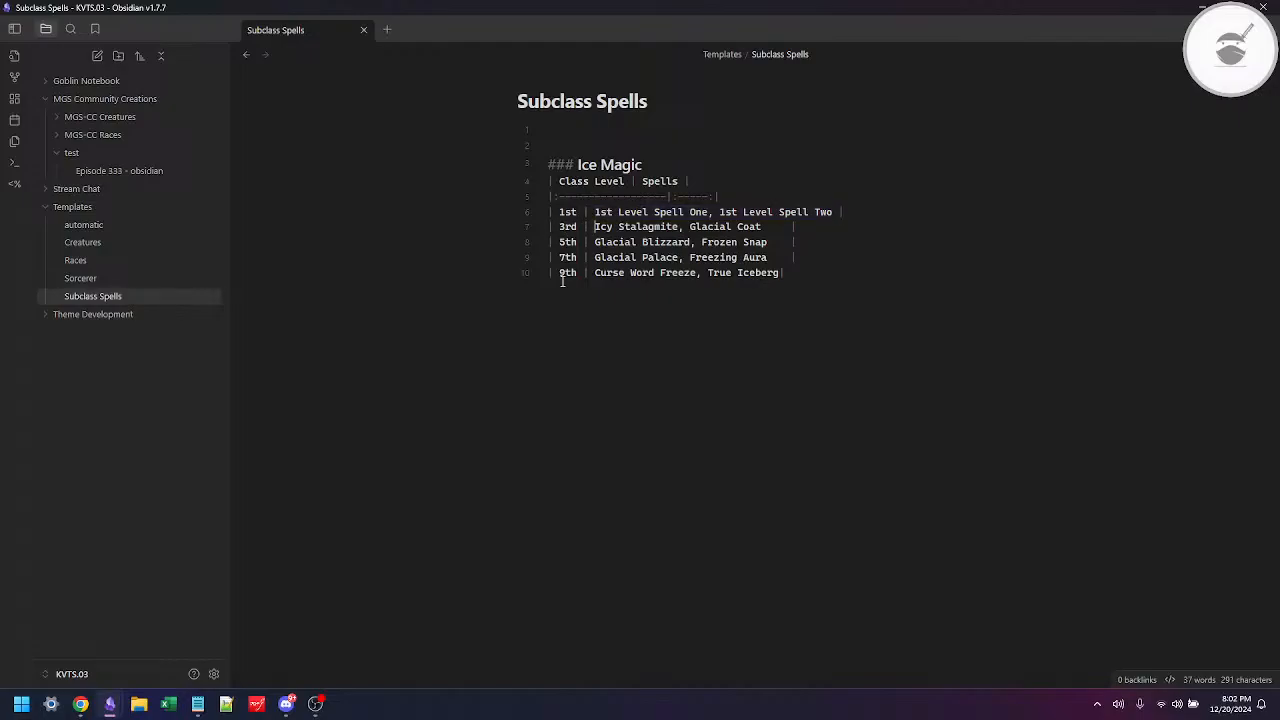
key("ctrl+a")
key("ctrl+v")
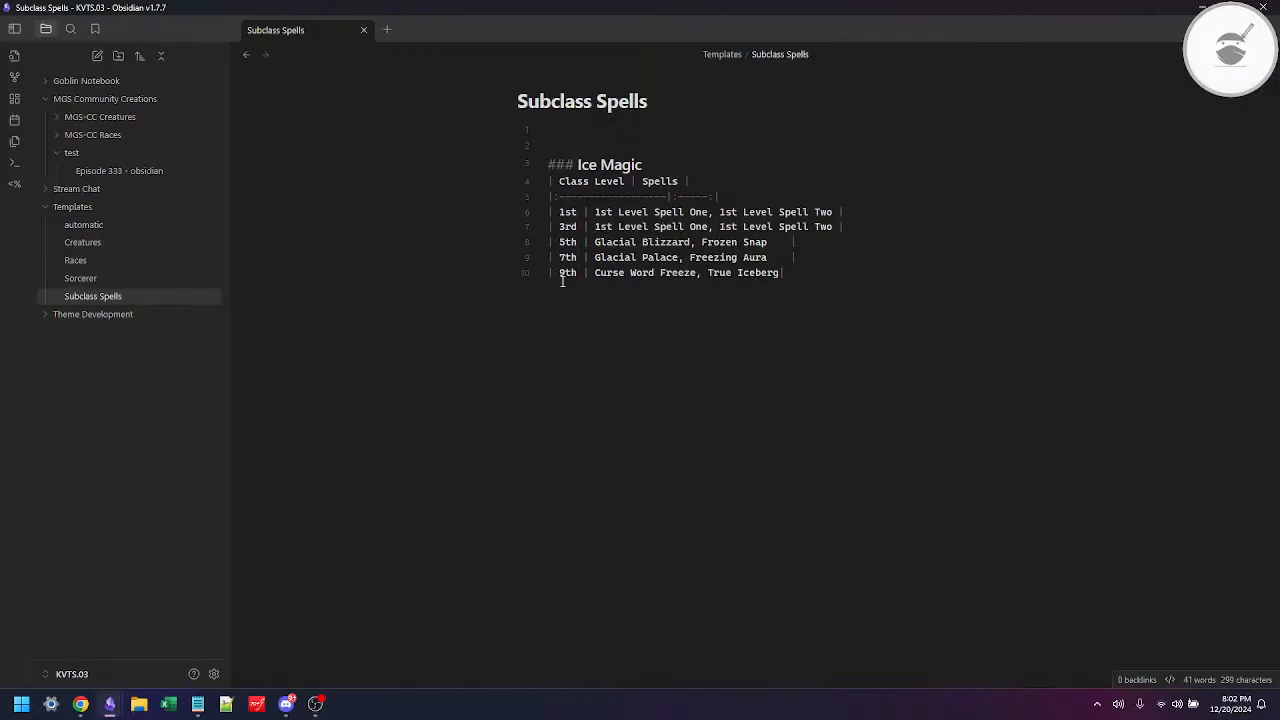
key("ctrl+Left")
key("ctrl+Left")
key("Delete")
type("2")
key("ctrl+Left")
key("ctrl+Left")
key("ctrl+Left")
key("Delete")
type("2")
Step: Replace Glacial Blizzard and Frozen Snap in the 5th-level row with the copied spell placeholders
key("Down")
key("ctrl+Left")
key("shift+ctrl+Right")
key("shift+ctrl+Right")
key("shift+ctrl+Right")
key("shift+ctrl+Right")
key("ctrl+v")
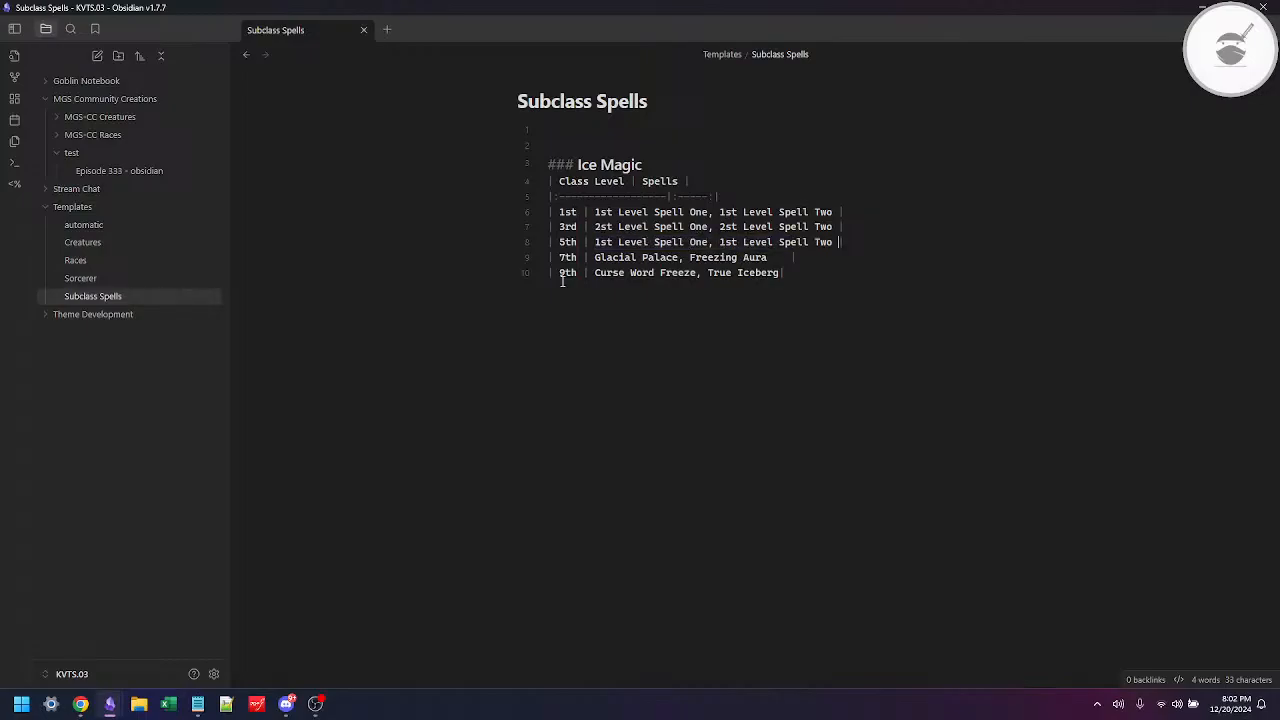
Step: Change the spell level number to 3 in both placeholders of the 5th-level row
key("ctrl+Left")
key("ctrl+Left")
key("ctrl+Left")
key("ctrl+Left")
key("Delete")
type("3")
key("ctrl+Left")
key("ctrl+Left")
key("ctrl+Left")
key("ctrl+Left")
key("ctrl+Left")
key("Delete")
type("3")
Step: Paste the copied placeholders over the 7th-level row's spells and change the first one to "4th Level Spell One"
key("Down")
key("shift+ctrl+Right")
key("shift+ctrl+Right")
key("shift+ctrl+Right")
key("shift+ctrl+Right")
key("ctrl+v")
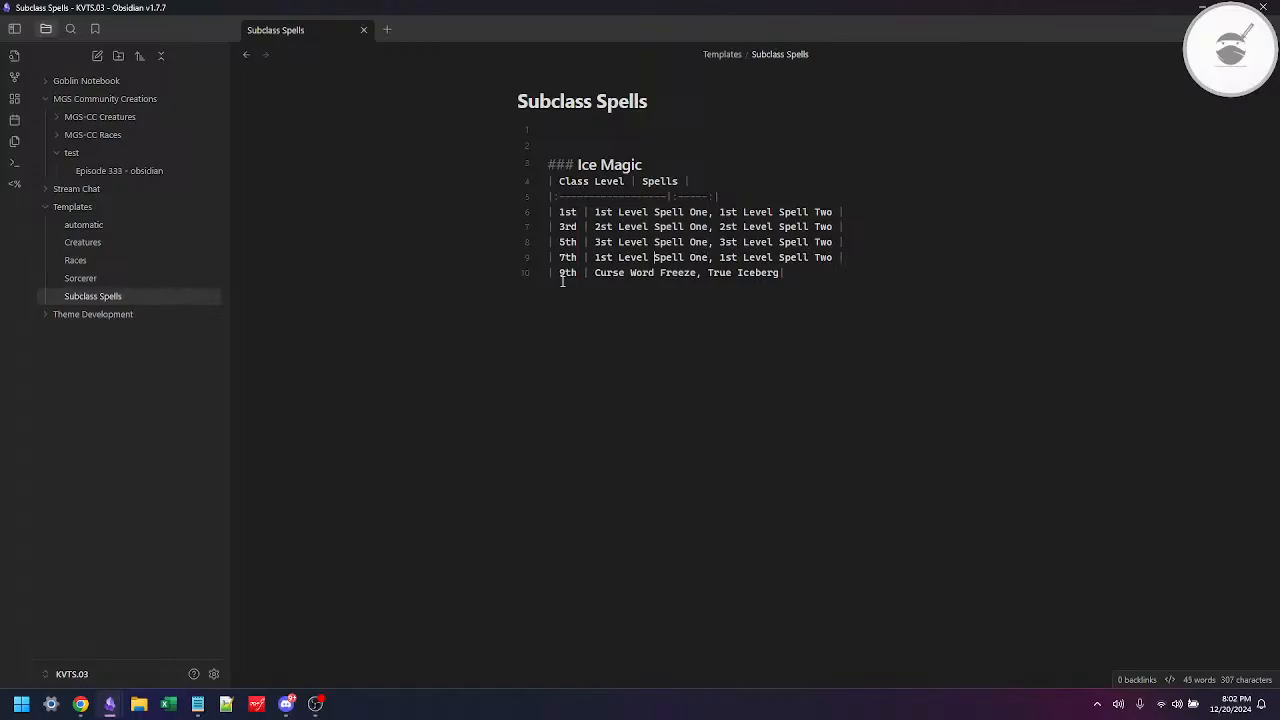
key("ctrl+Left")
key("ctrl+Left")
key("Delete")
type("4")
key("shift+Right")
key("shift+Right")
type("th")
Step: Correct the first placeholder in the 5th-level row to "3rd Level Spell One"
key("Up")
key("shift+Left")
key("shift+Left")
type("rd")
Step: Correct the 3rd-level row's placeholders to "2nd Level Spell One, 2nd Level Spell Two"
key("Up")
key("shift+Left")
key("shift+Left")
type("n")
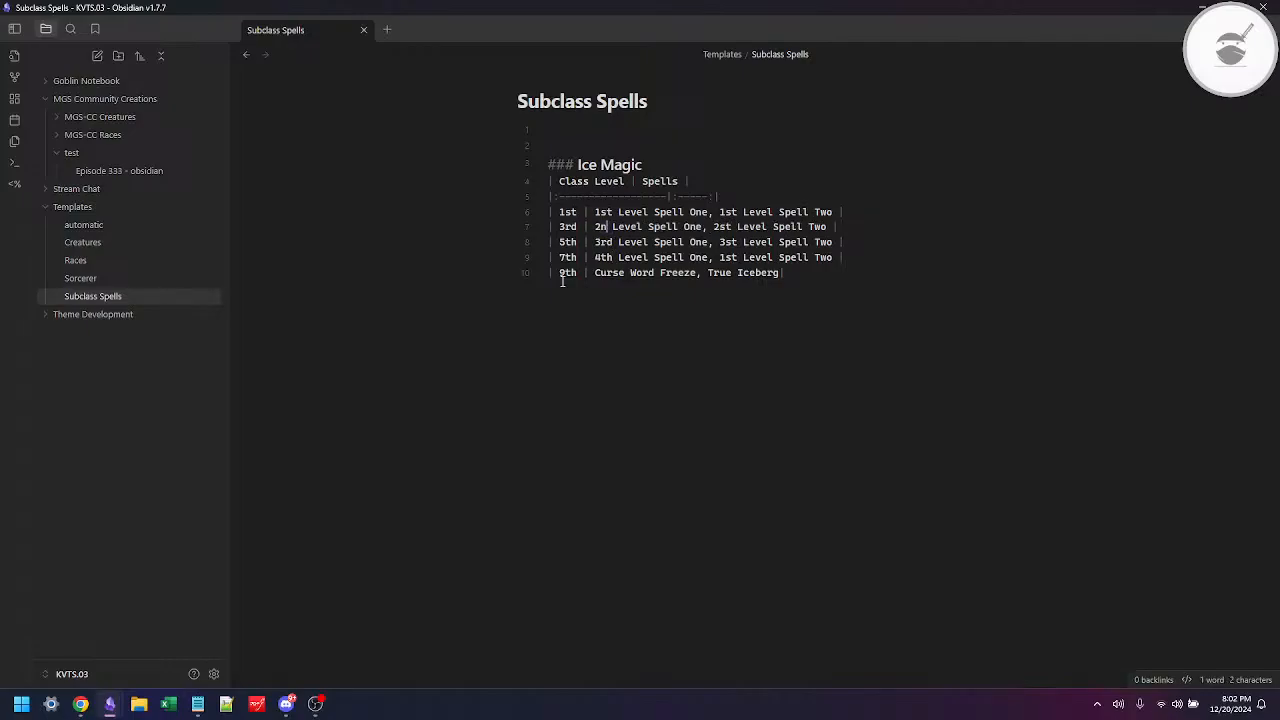
type("d")
key("ctrl+Right")
key("ctrl+Right")
key("ctrl+Right")
key("ctrl+Right")
key("ctrl+Right")
key("shift+Left")
key("shift+Left")
type("nd")
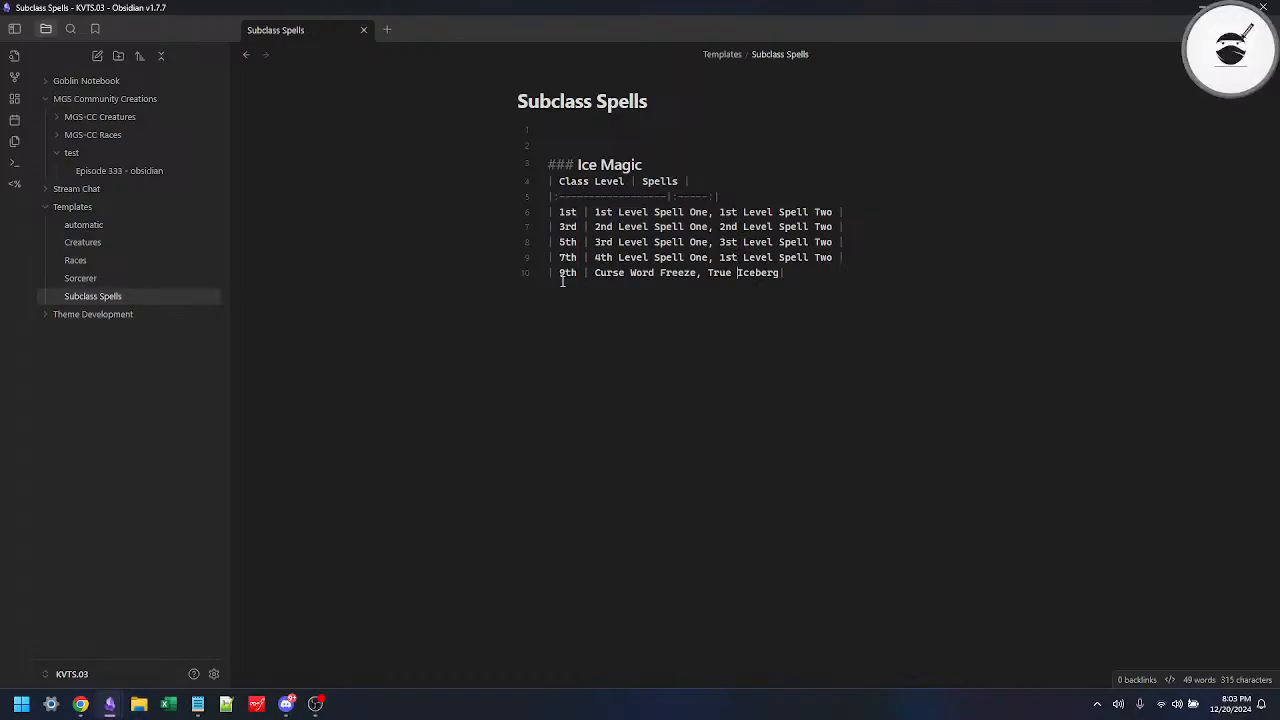
Step: Add a level-two "Title" heading below the spell table and check it in reading view
key("Return")
key("Return")
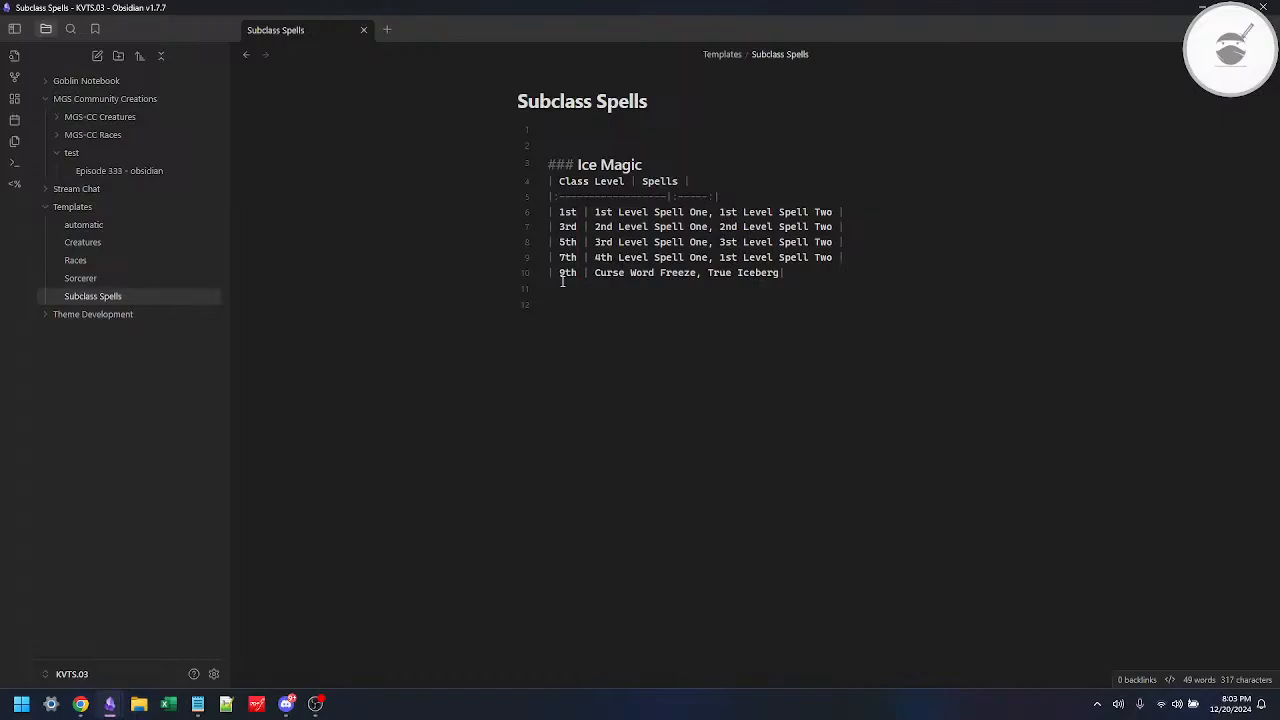
type("## Ttitle")
key("Left")
key("Left")
key("BackSpace")
key("BackSpace")
key("BackSpace")
type("it")
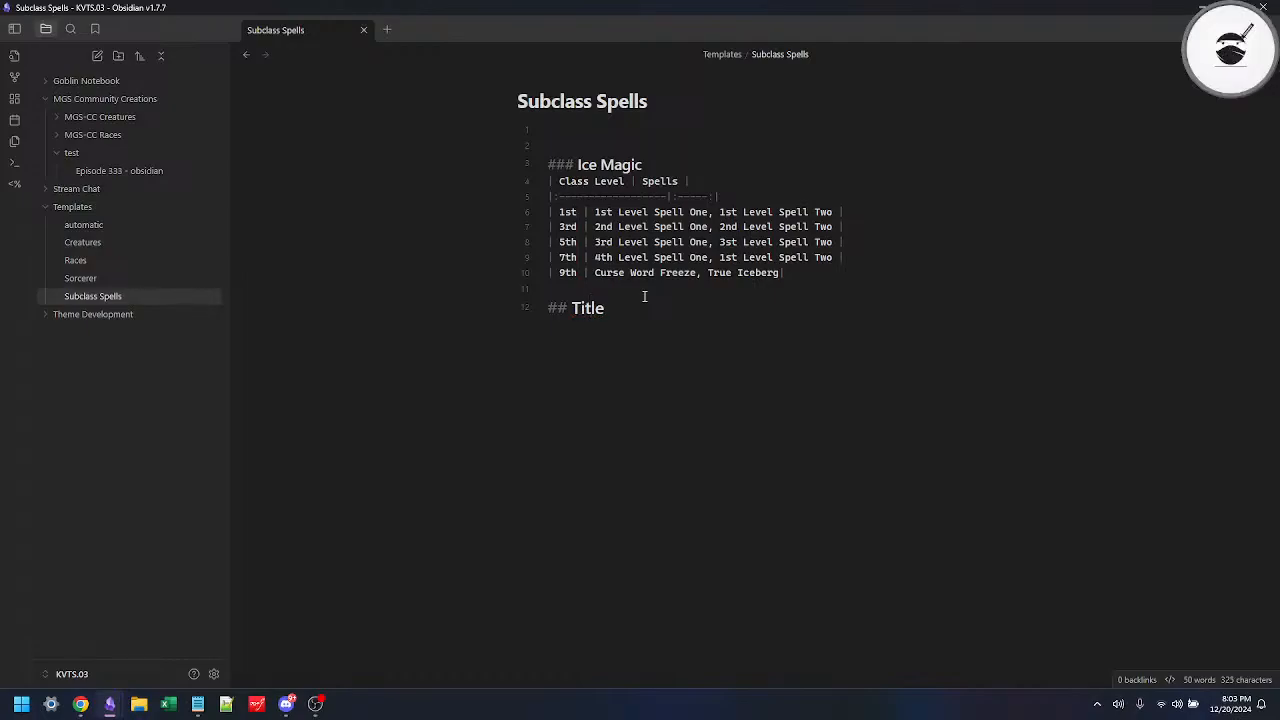
key("ctrl+e")
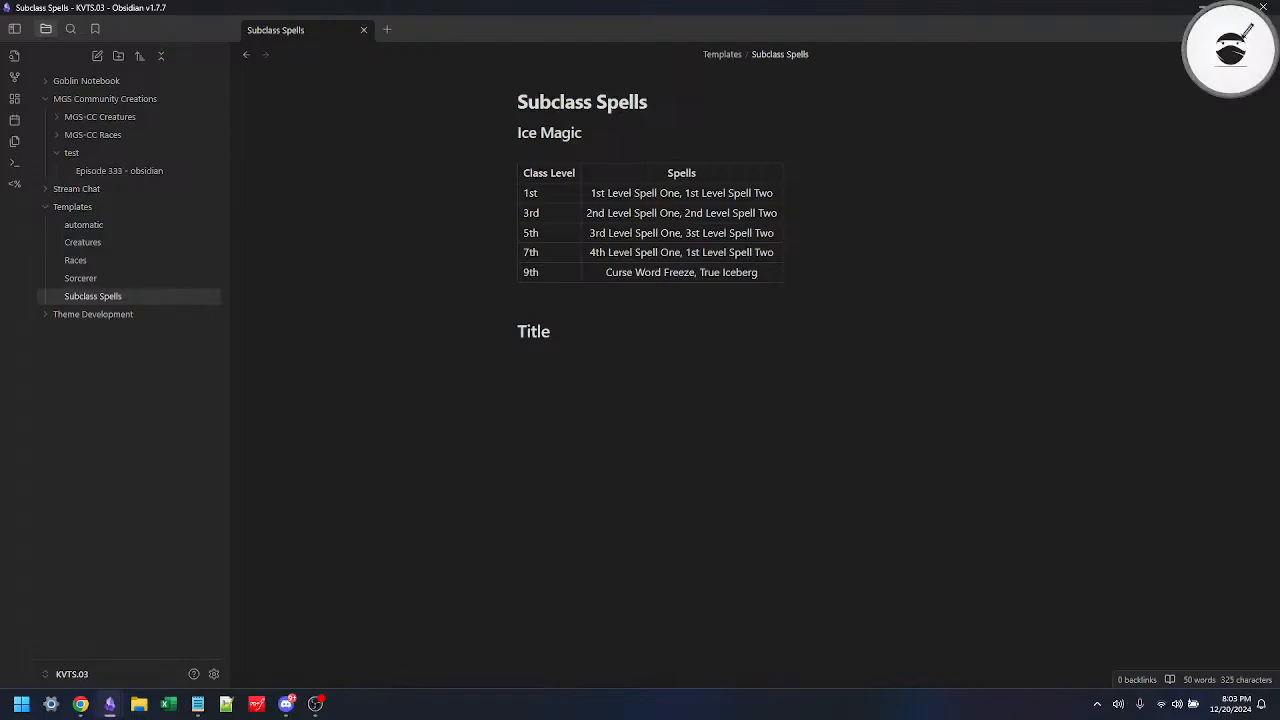
key("ctrl+e")
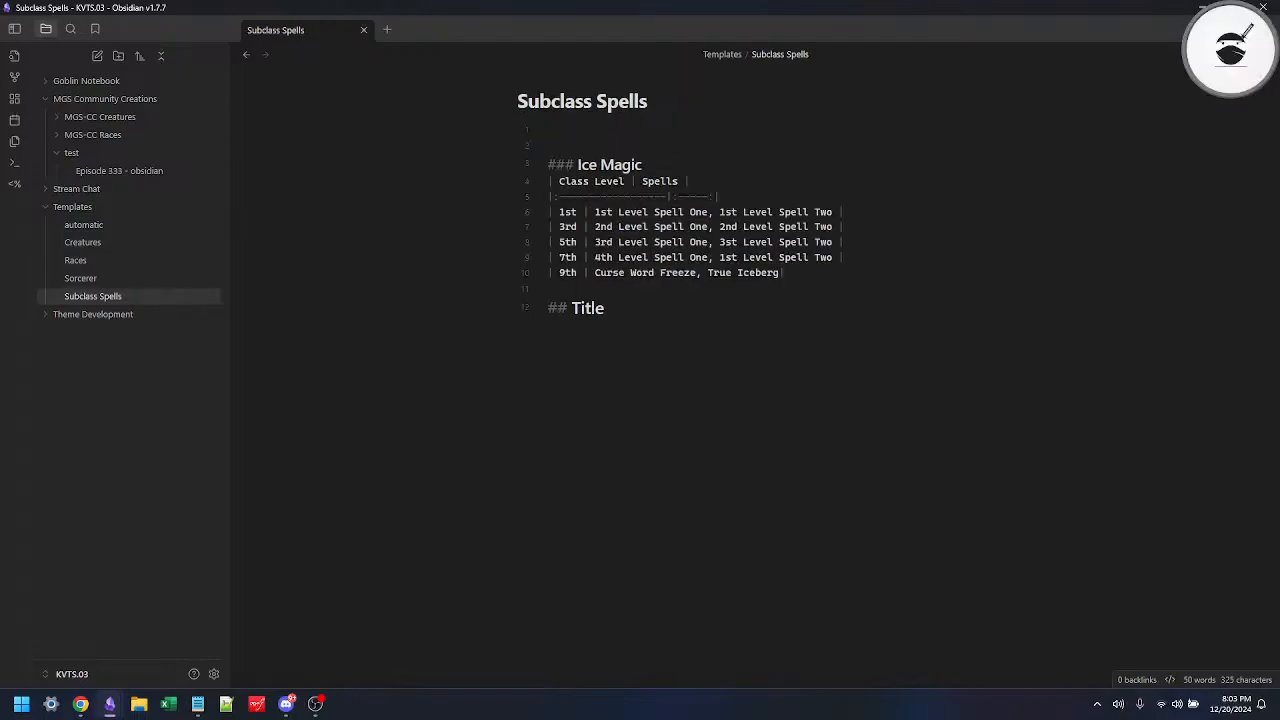
Step: Remove the "Title" heading and its extra line below the spell table
left_click(557, 290)
key("Down")
key("shift+End")
key("BackSpace")
key("BackSpace")
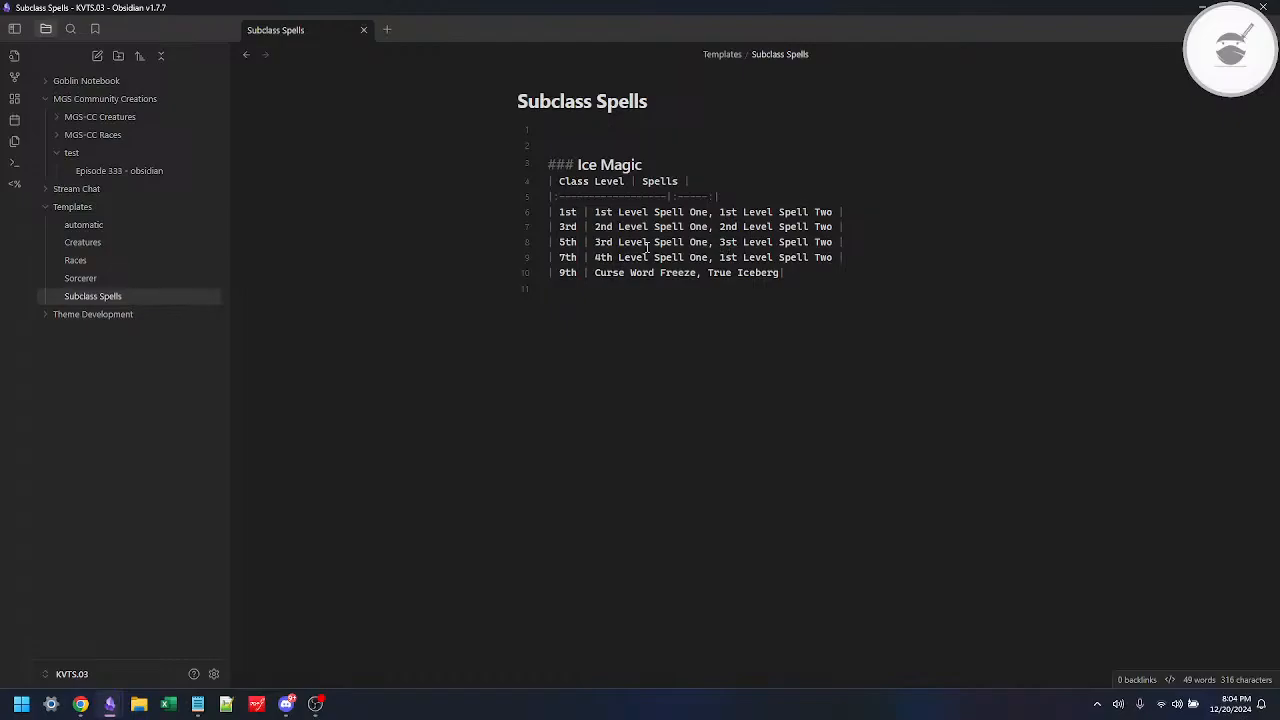
Step: Correct the second placeholder in the 7th-level row to "4th Level Spell Two"
left_click(597, 257)
key("shift+End")
key("shift+Left")
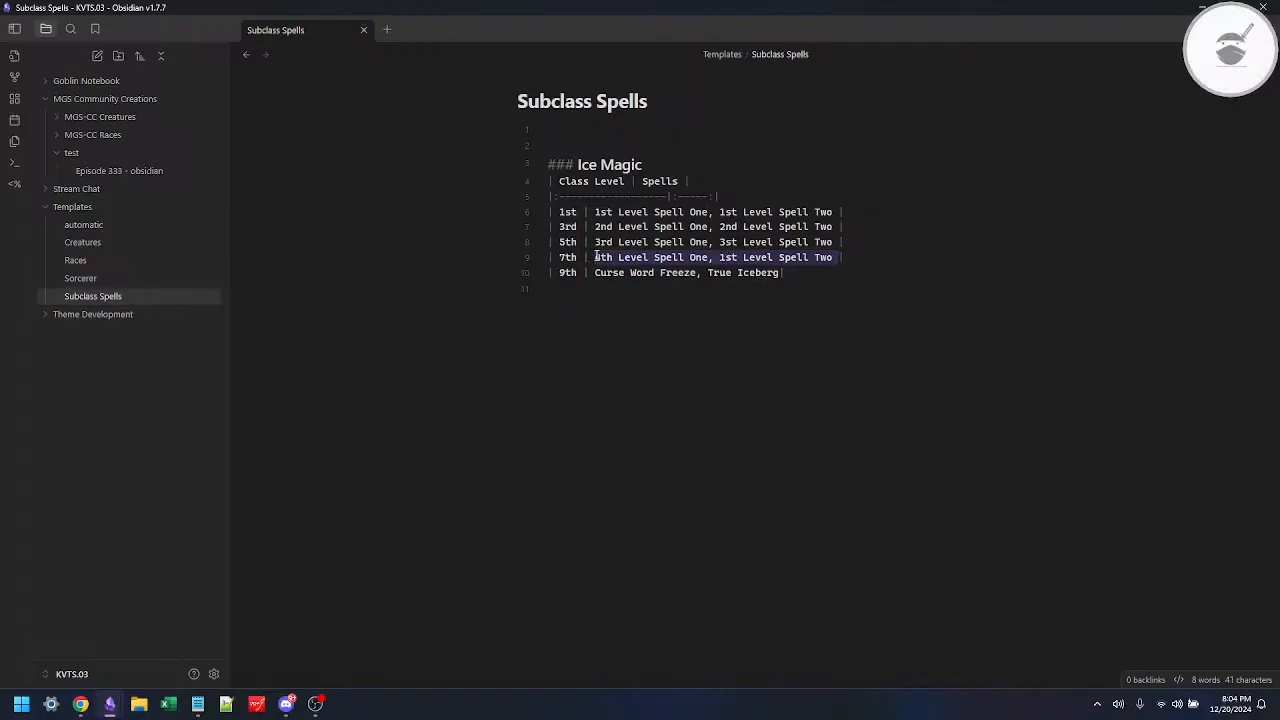
key("Right")
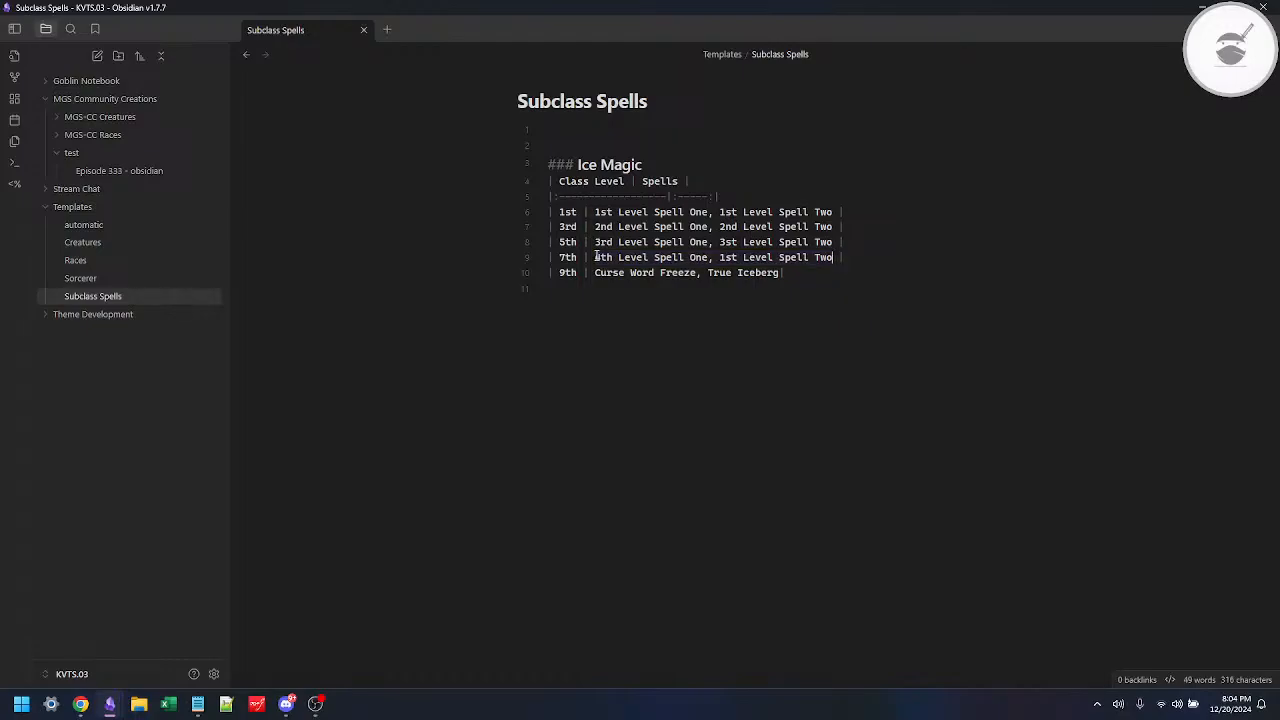
key("ctrl+Left")
key("ctrl+Left")
key("ctrl+Left")
key("ctrl+Left")
key("ctrl+shift+Right")
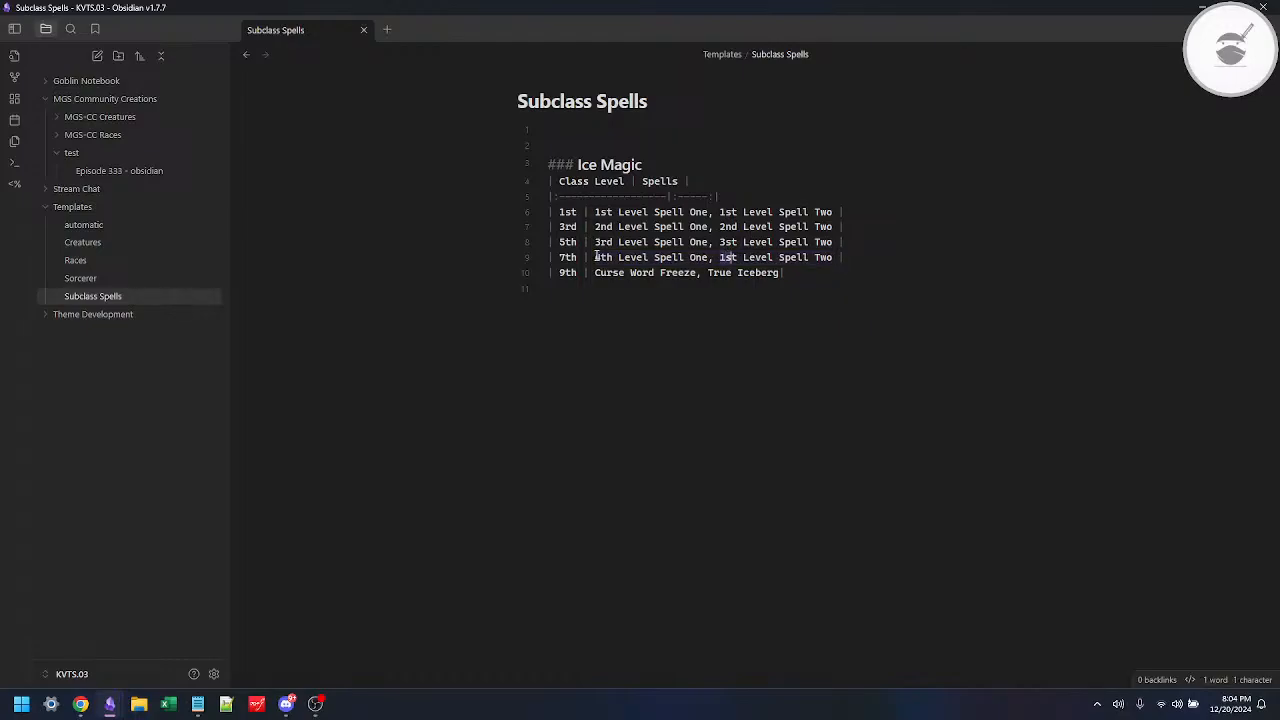
type("4th")
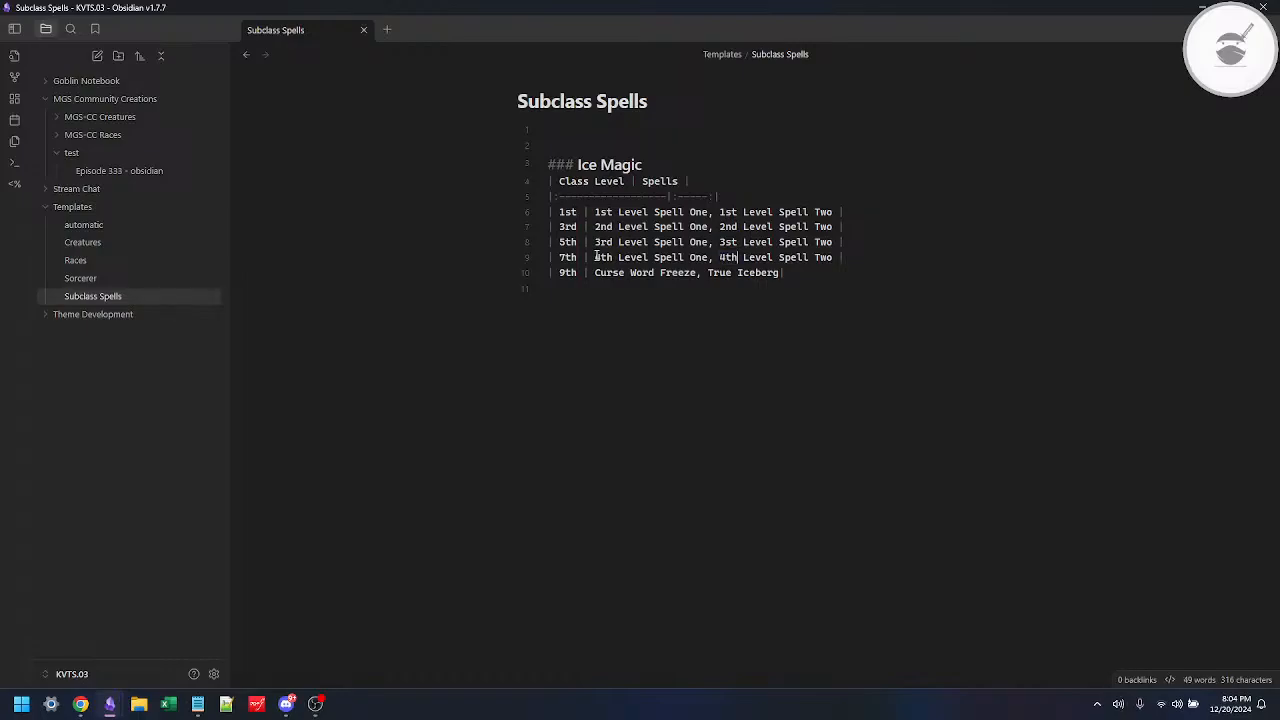
Step: Correct the second placeholder in the 5th-level row to "3rd Level Spell Two"
key("Up")
key("ctrl+shift+Left")
type("3rd")
Step: Copy the 7th-level row's two placeholders over the spells in the 9th-level row
key("ctrl+Left")
key("ctrl+Left")
key("ctrl+Left")
key("ctrl+Left")
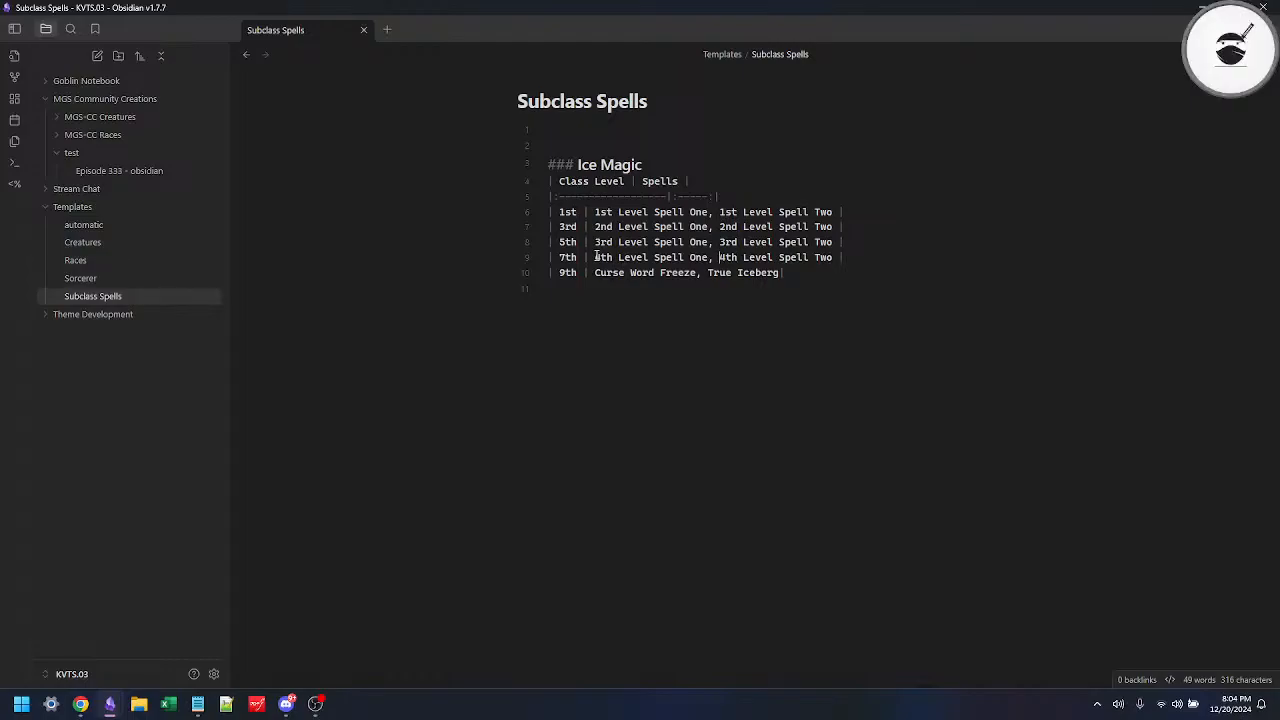
key("shift+End")
key("shift+Left")
key("ctrl+c")
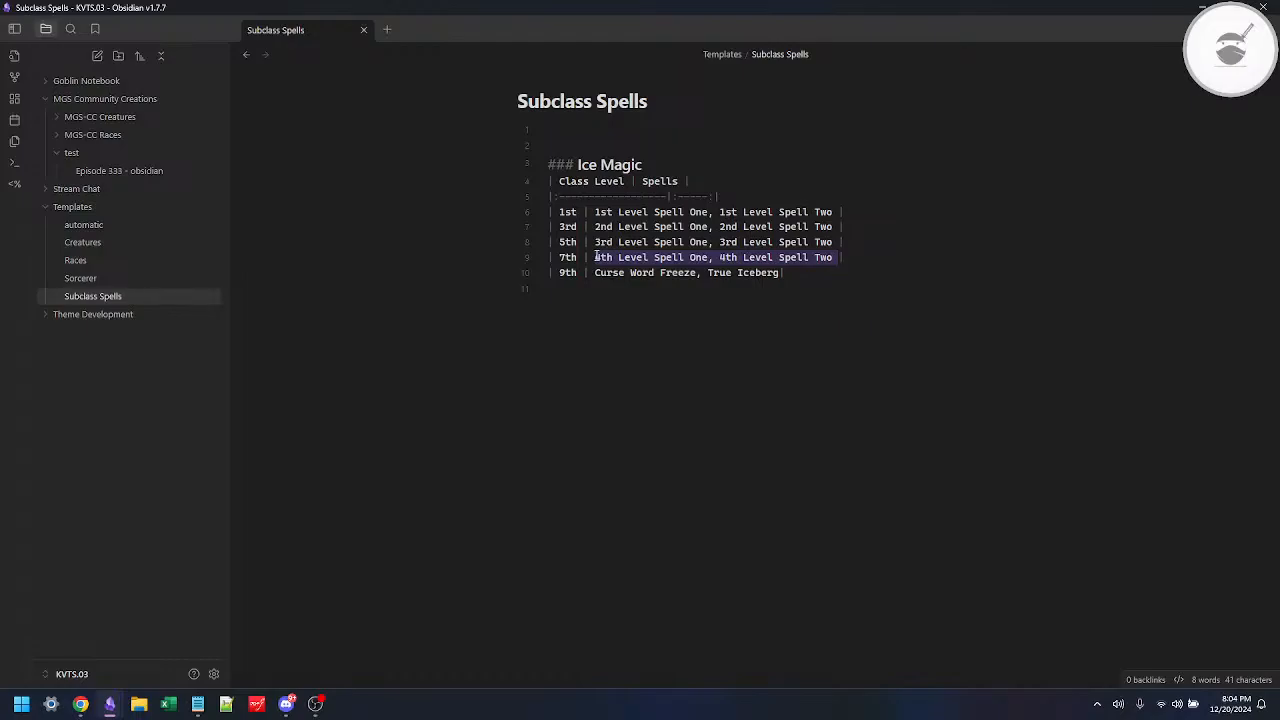
key("Left")
key("Down")
key("shift+End")
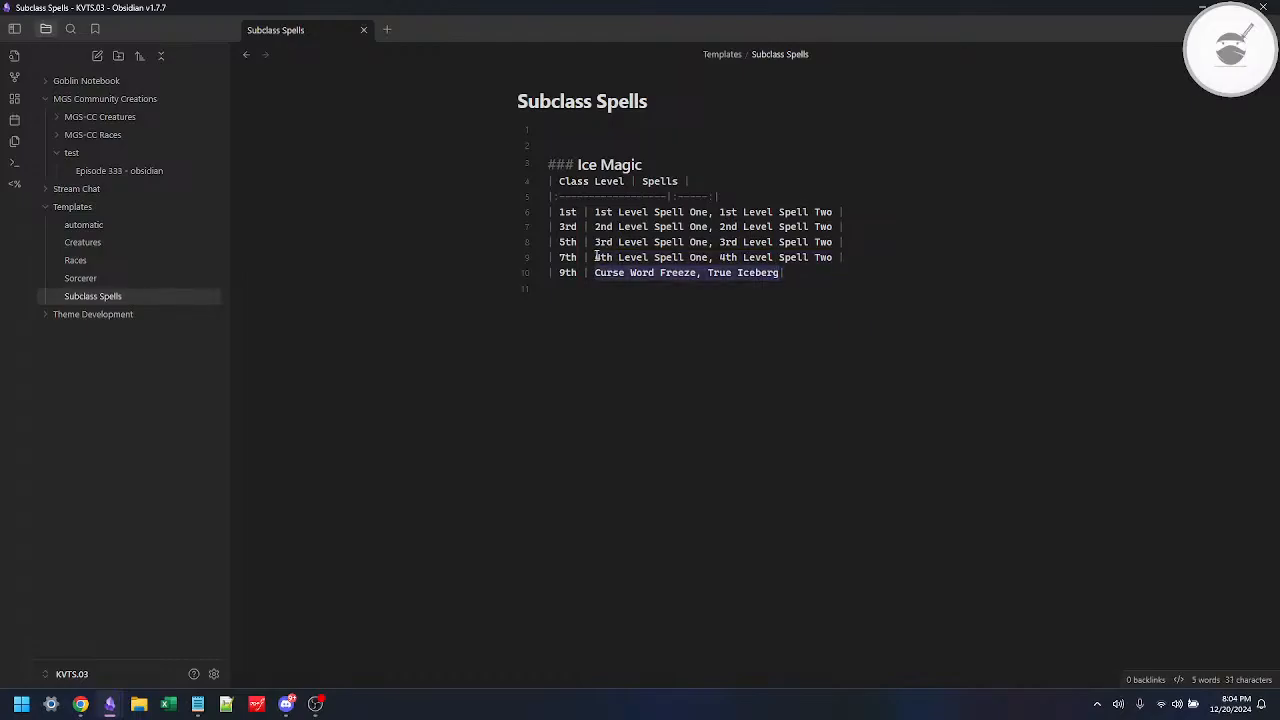
key("ctrl+v")
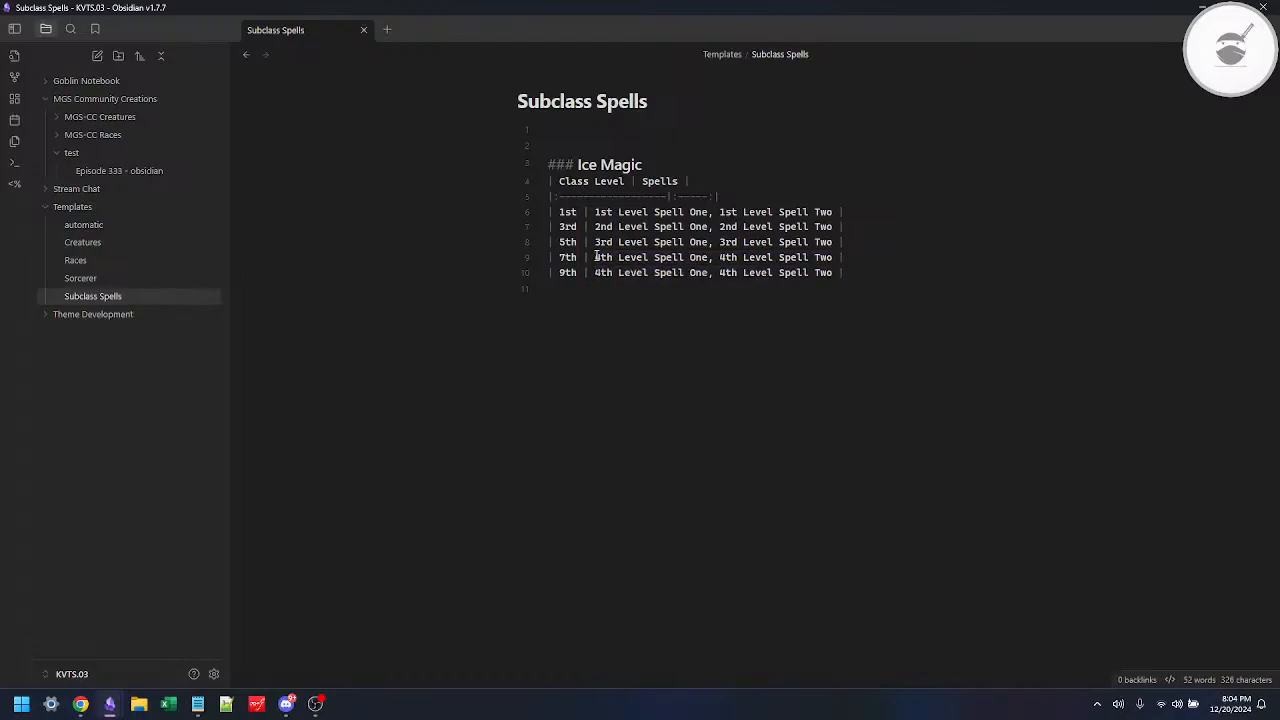
Step: Change the spell level number to 5 in both placeholders of the 9th-level row
key("ctrl+Left")
type("5")
key("ctrl+Left")
key("ctrl+Left")
key("ctrl+Left")
key("ctrl+Left")
key("ctrl+Left")
key("ctrl+Left")
key("shift+Right")
type("5")
Step: Change the table heading to "Subclass Magic"
key("Up")
key("Up")
key("Up")
key("Up")
key("Up")
key("Up")
key("Up")
key("ctrl+shift+Left")
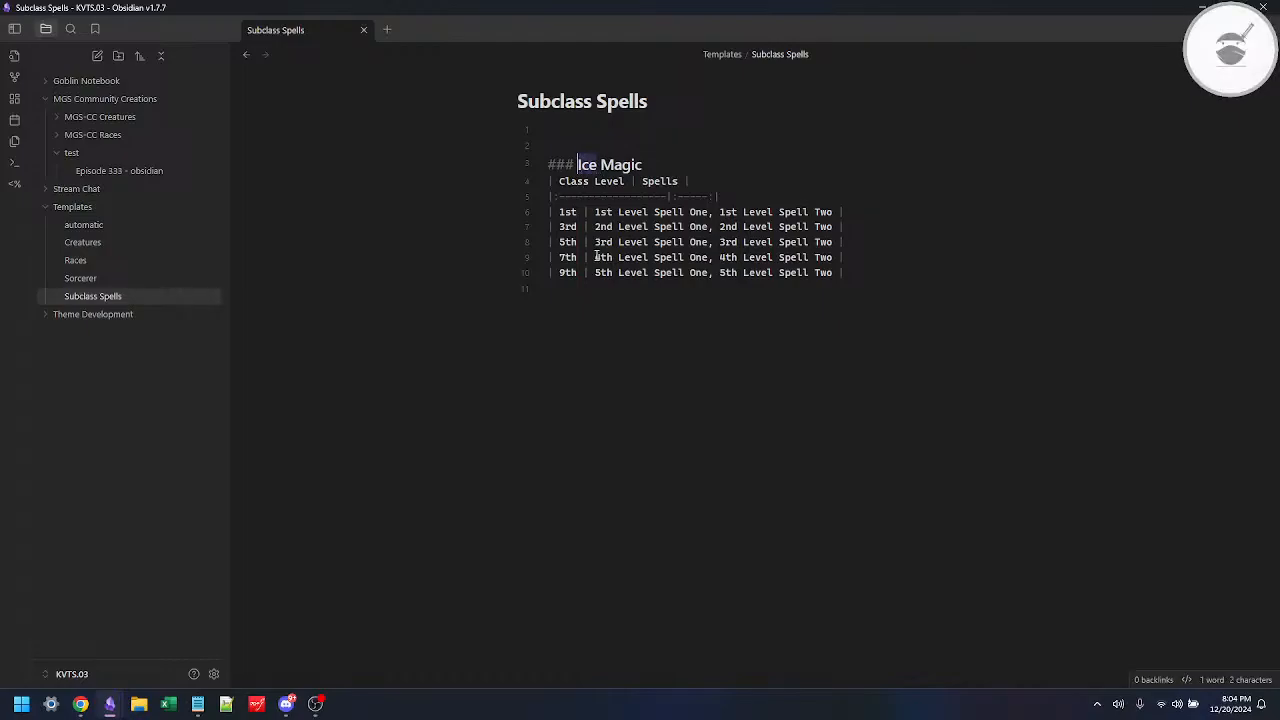
key("shift+Left")
type("Subclass")
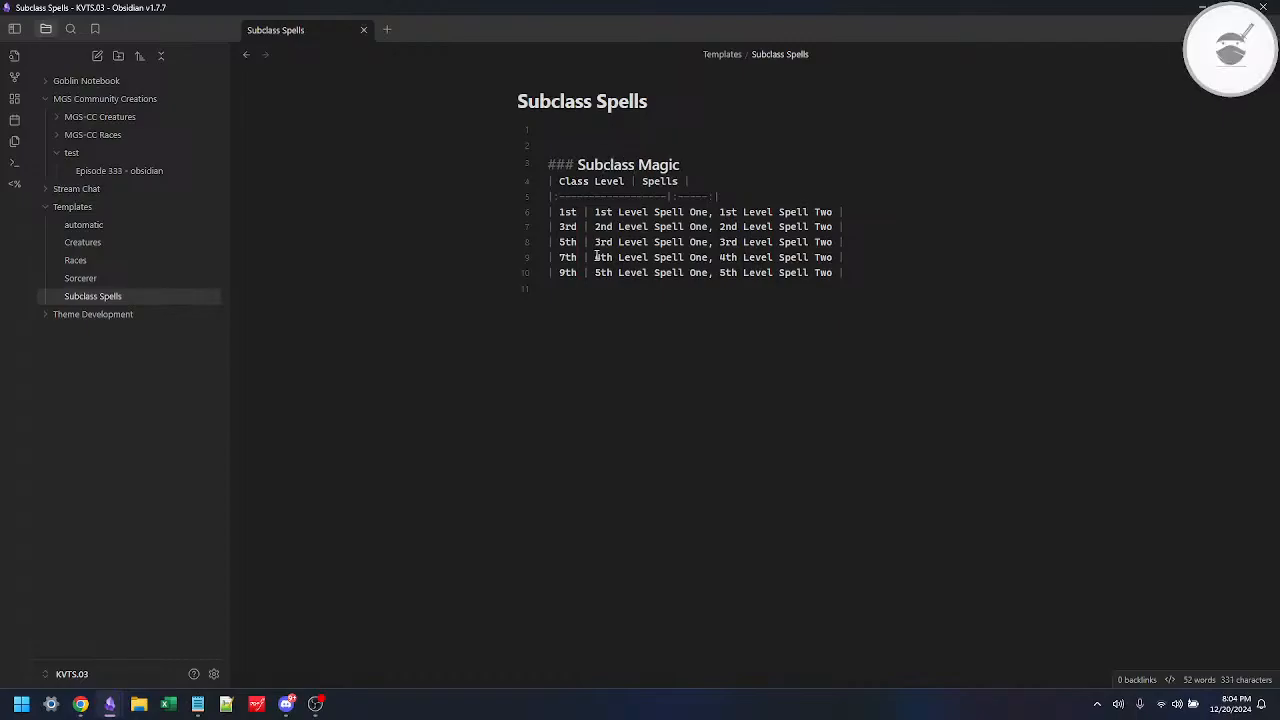
Step: Delete the blank lines above the Subclass Magic heading
left_click(594, 129)
key("Delete")
key("Delete")
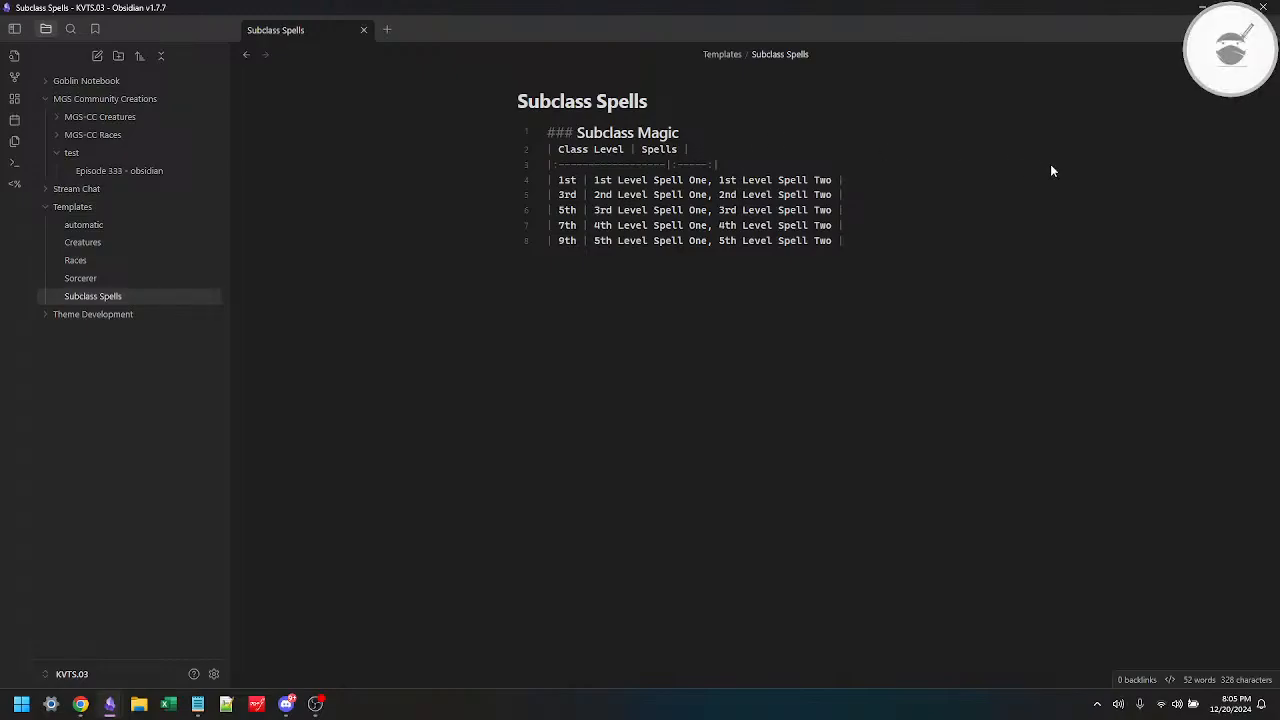
Step: Open the "Episode 333 - obsidian" note in the test folder and add three empty lines at its end
left_click(97, 280)
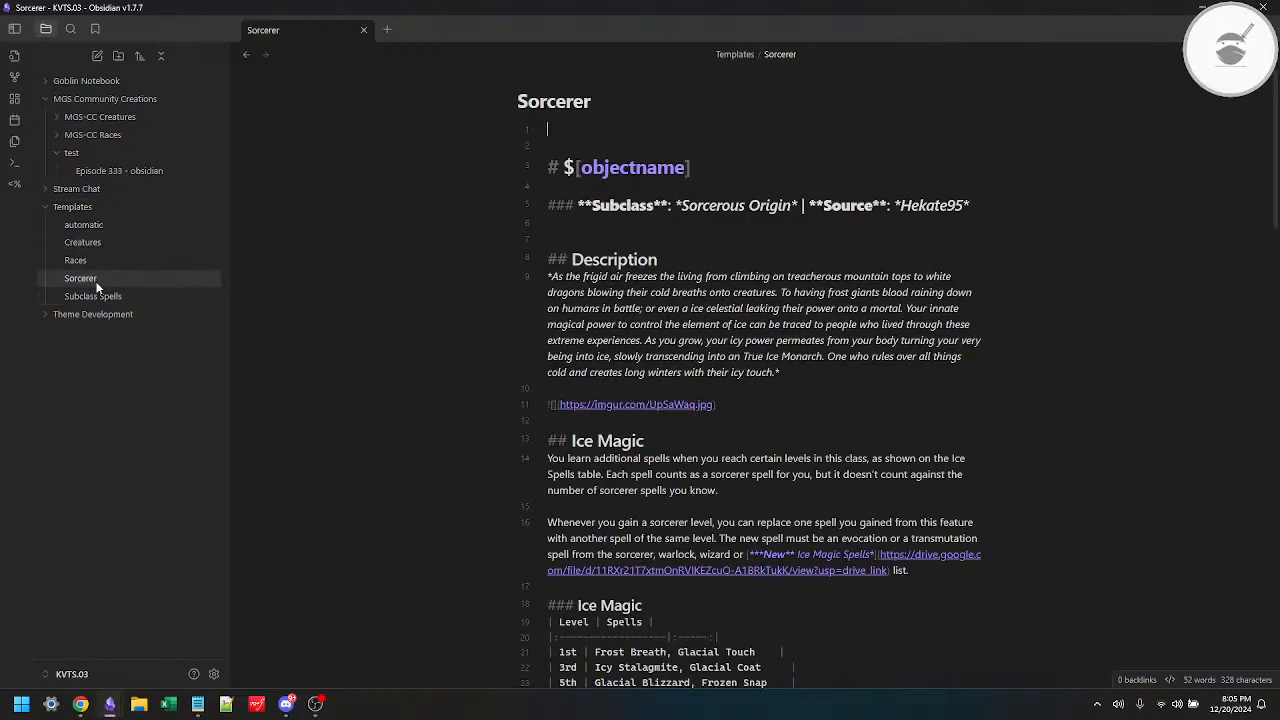
left_click(102, 170)
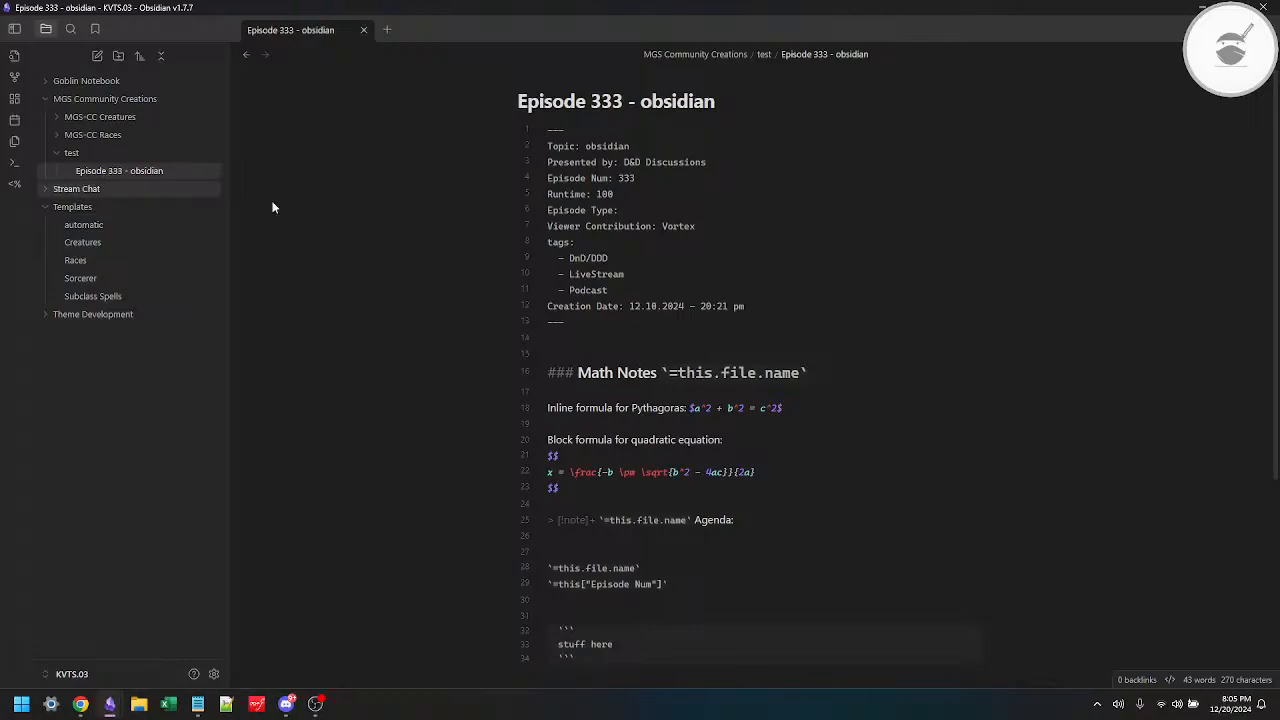
scroll(758, 345, "down", 3)
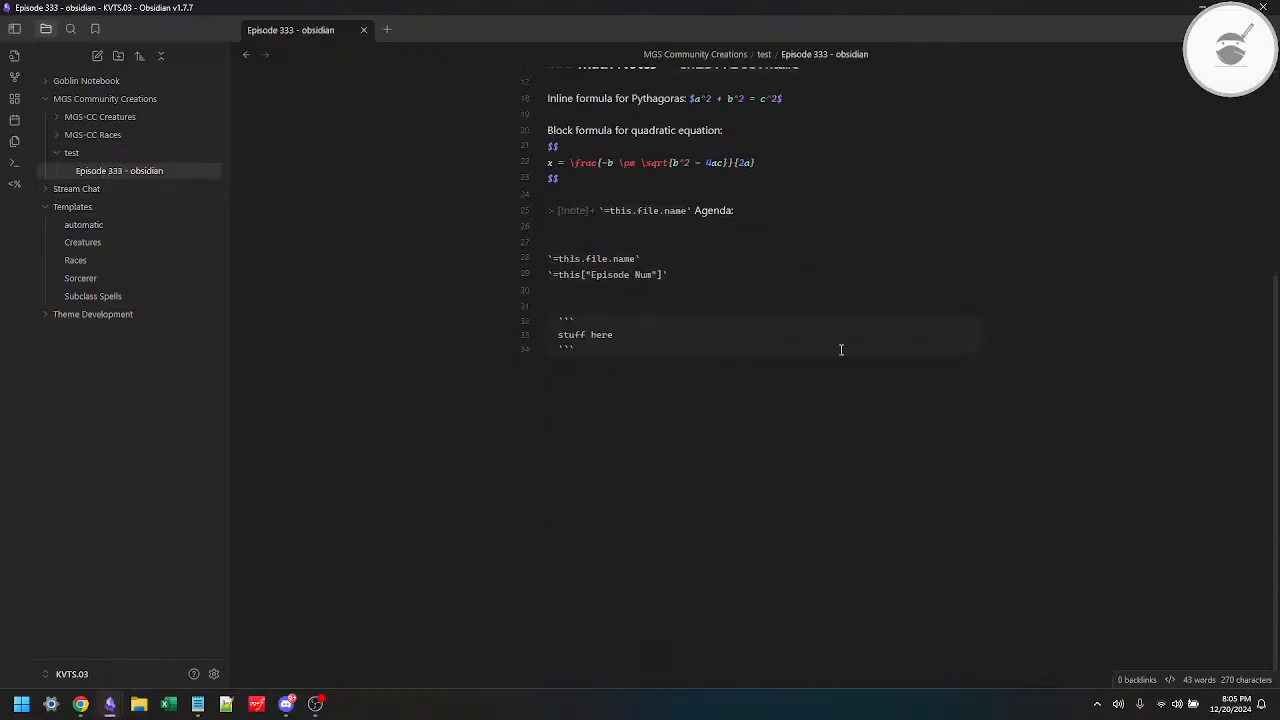
key("Return")
key("Return")
key("Return")
Step: Switch to Chrome and look up Gemini's instructions for inserting a Templater template snippet
key("alt+Tab")
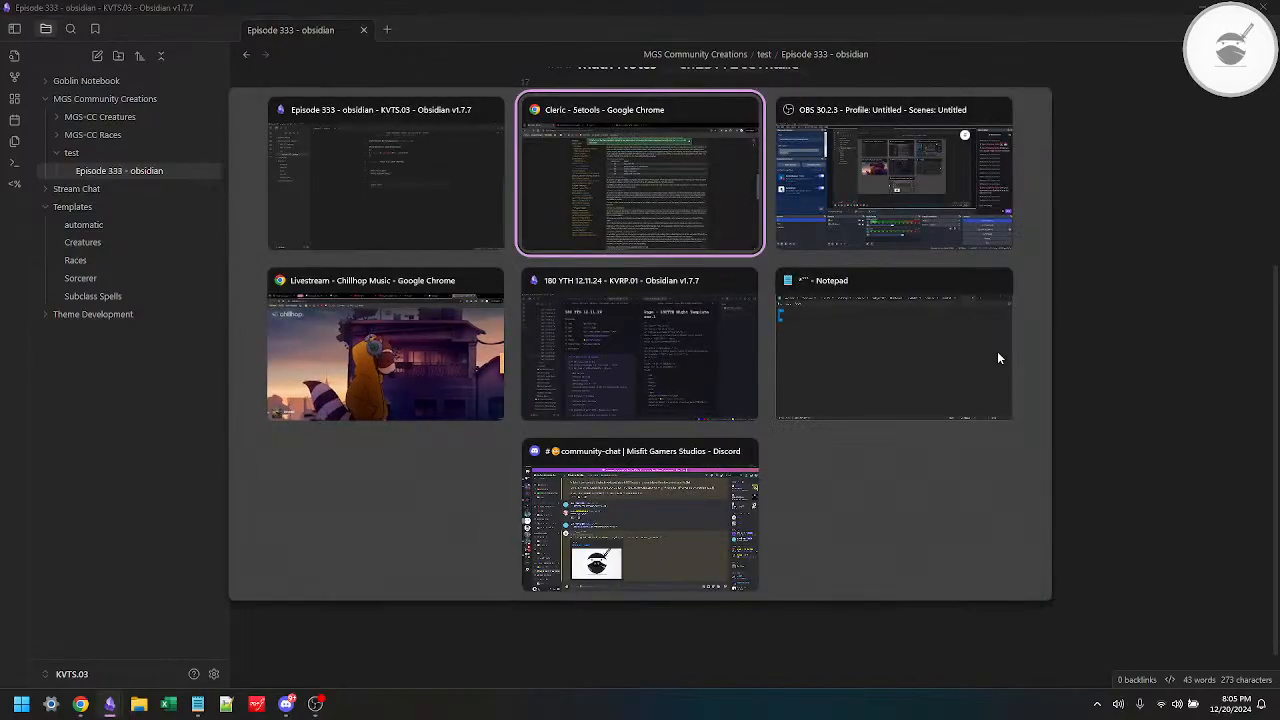
key("alt+Tab")
key("alt+Tab")
key("alt+Tab")
key("alt+Tab")
key("alt+Tab")
key("alt+Tab")
key("alt+Tab")
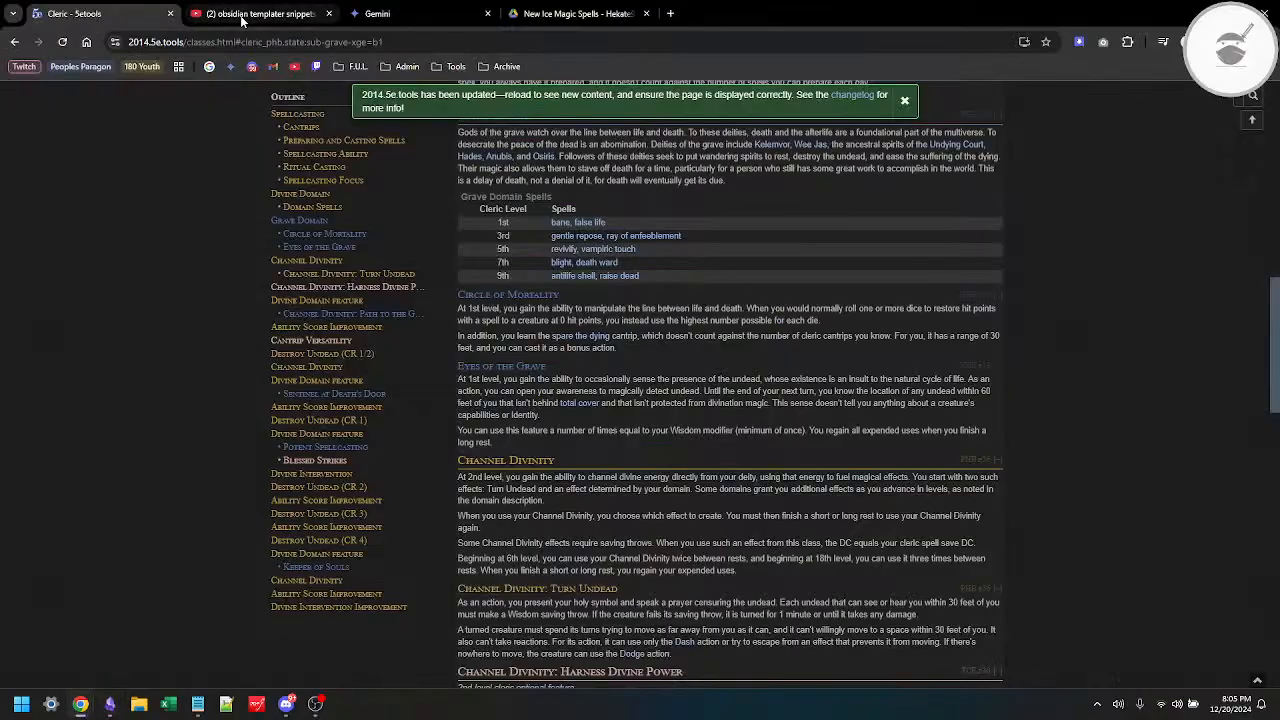
left_click(242, 16)
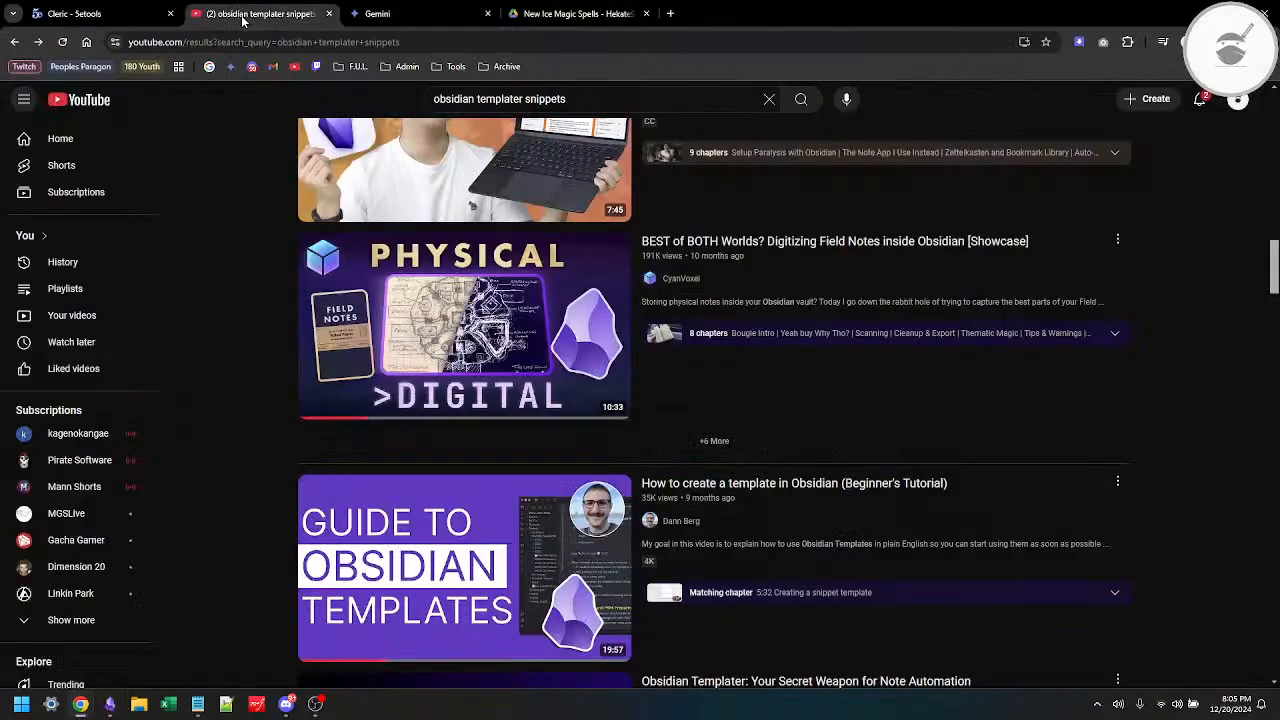
left_click(405, 14)
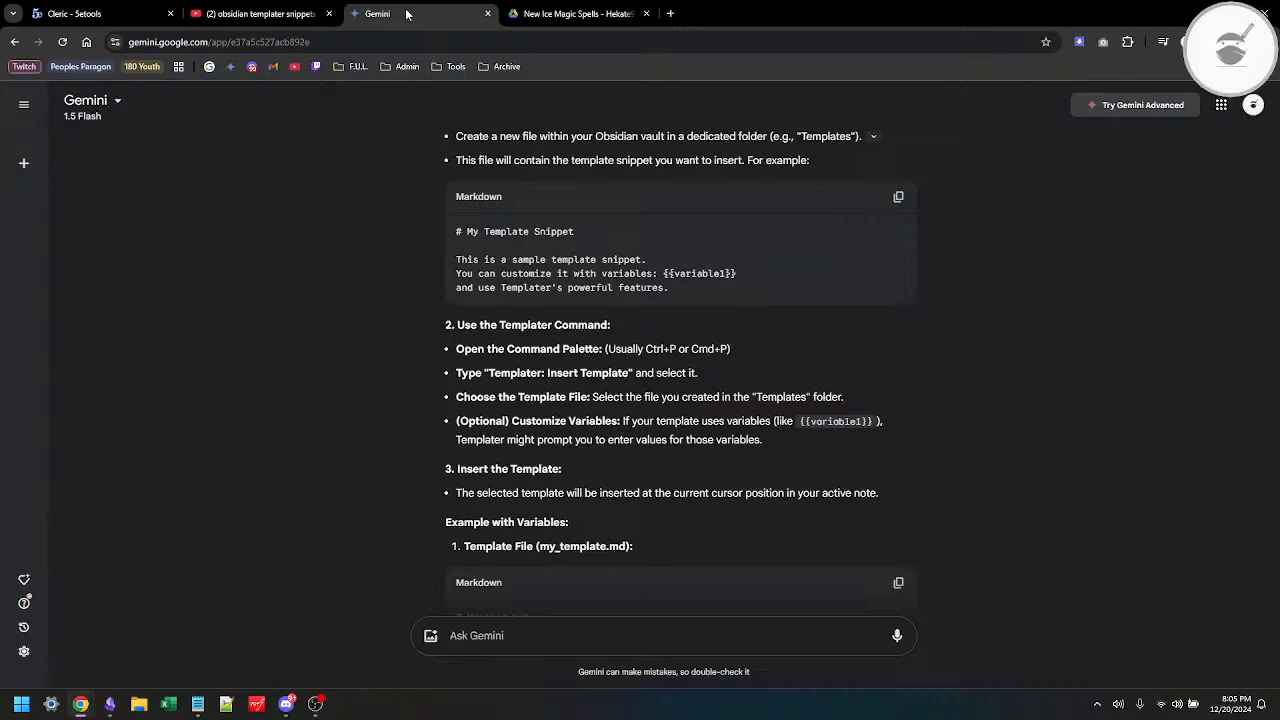
Step: Return to Obsidian and try the "Templates: Insert template" command at the end of the test note
key("alt+Tab")
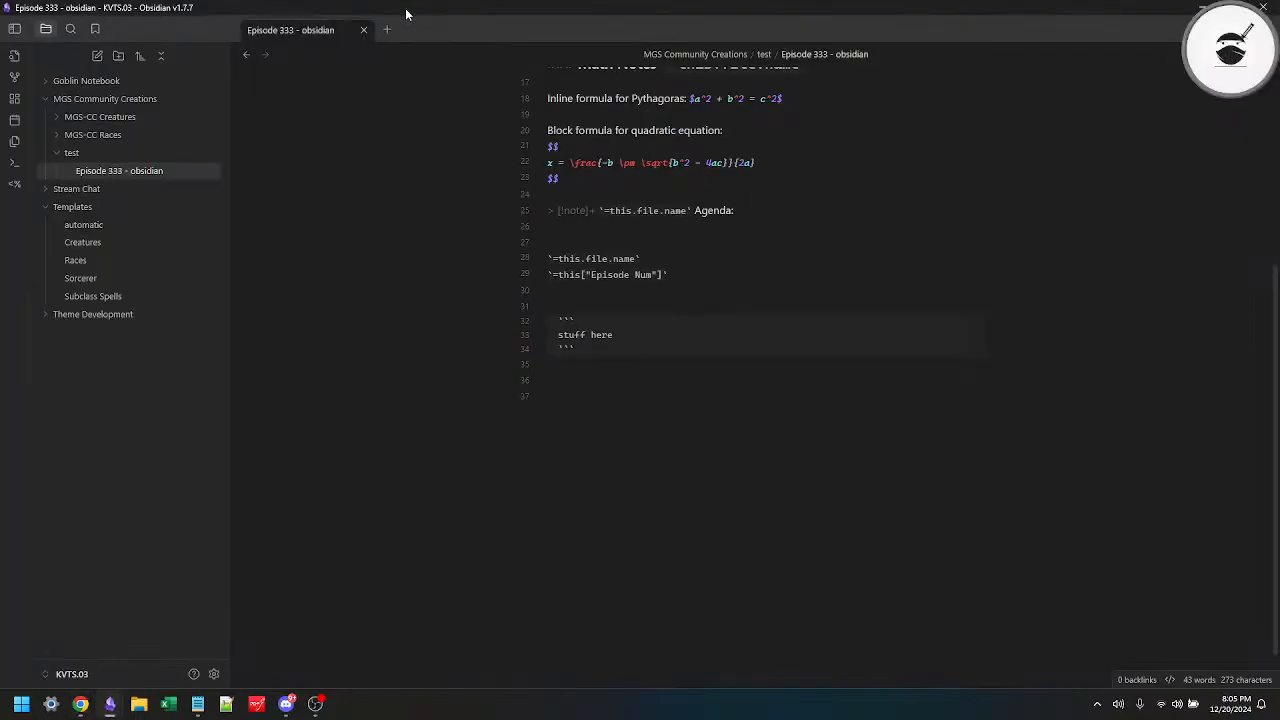
key("ctrl+p")
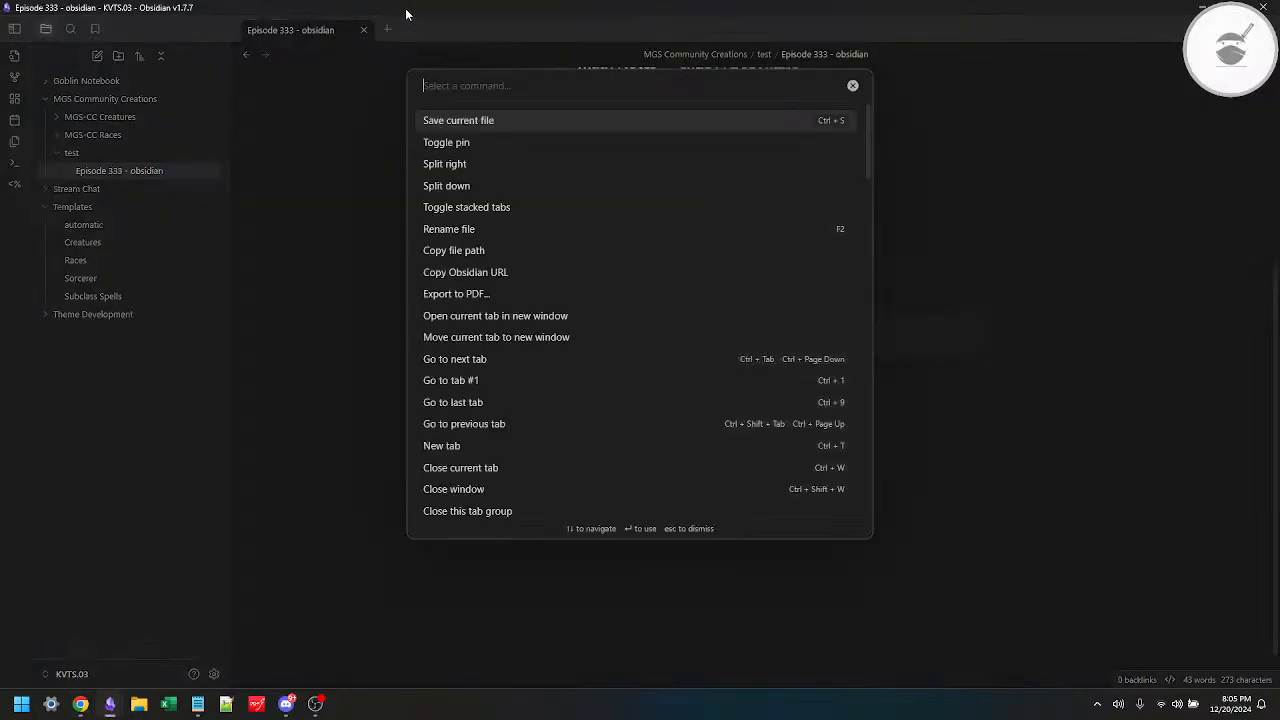
type("tem")
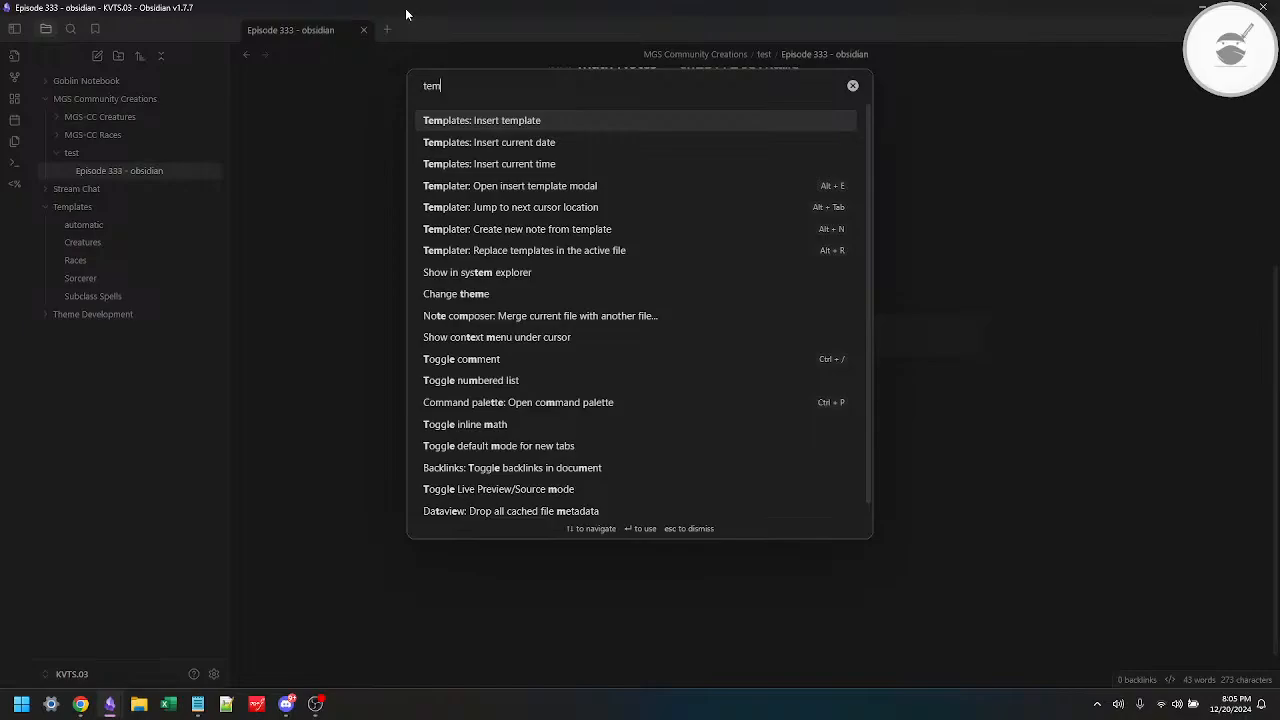
left_click(490, 124)
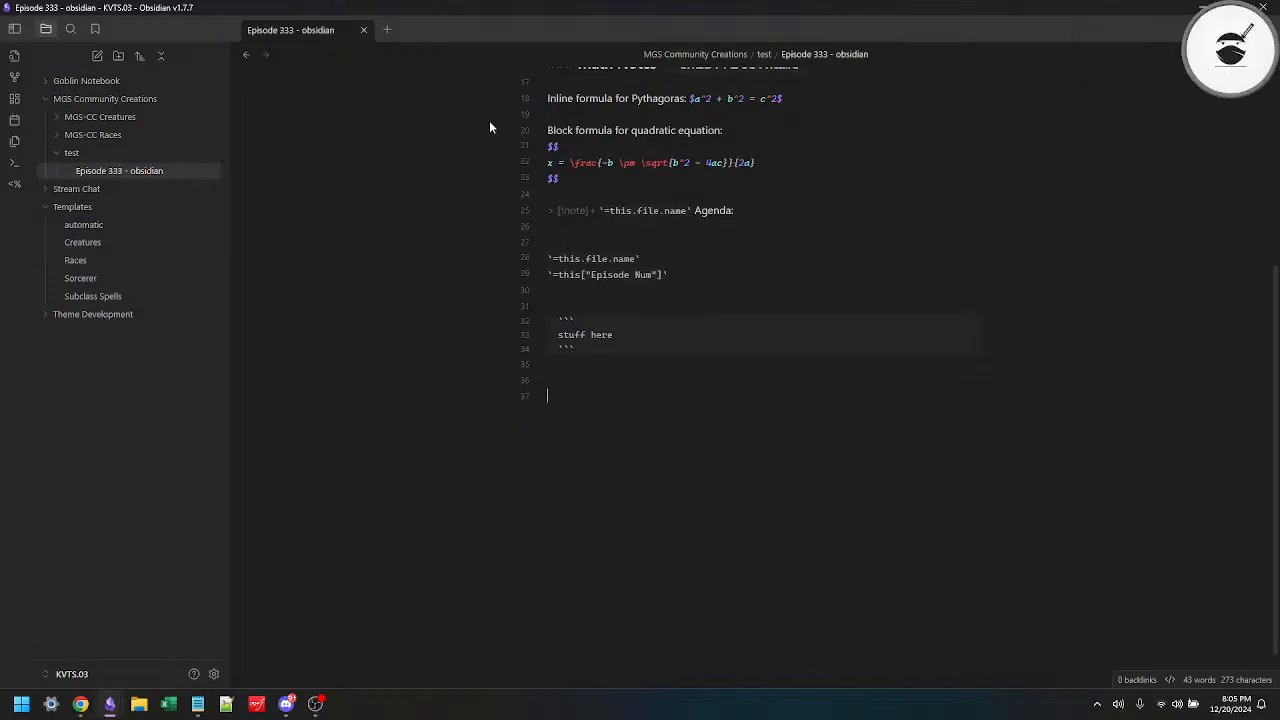
Step: Review Templater's settings, including the template folder location, folder templates and template hotkeys
left_click(213, 673)
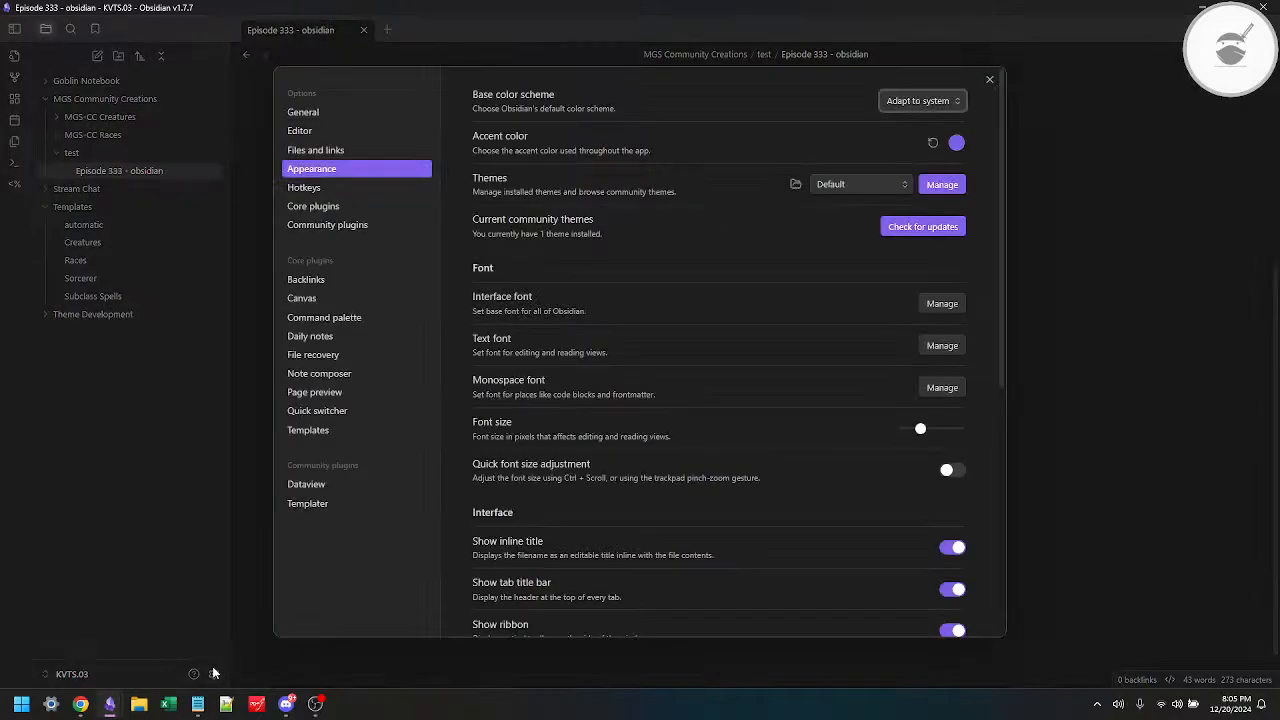
left_click(313, 503)
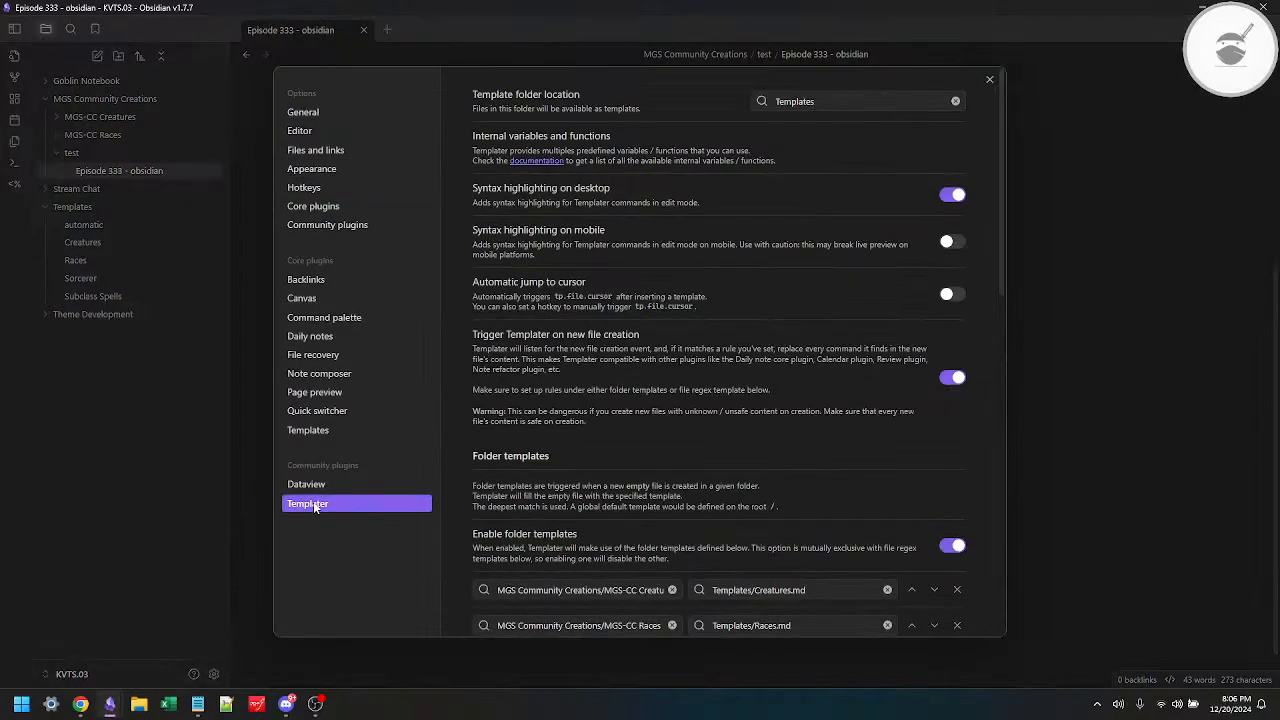
left_click(817, 102)
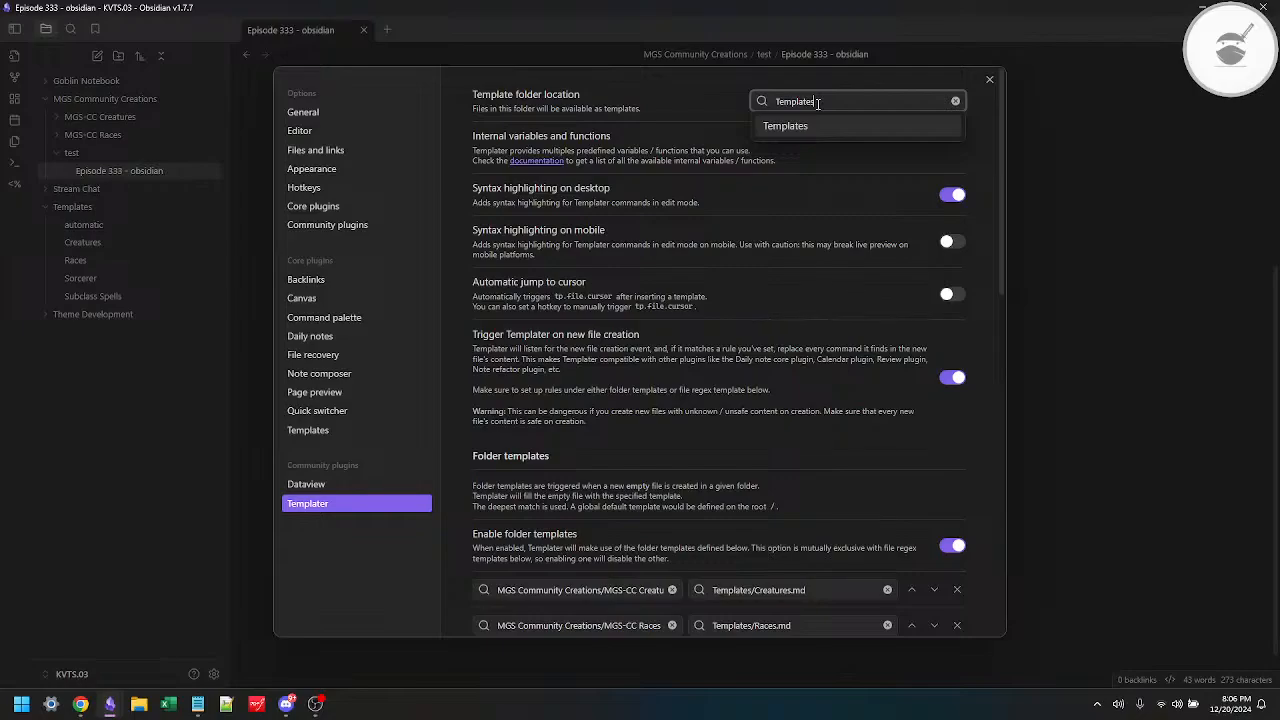
scroll(764, 374, "down", 5)
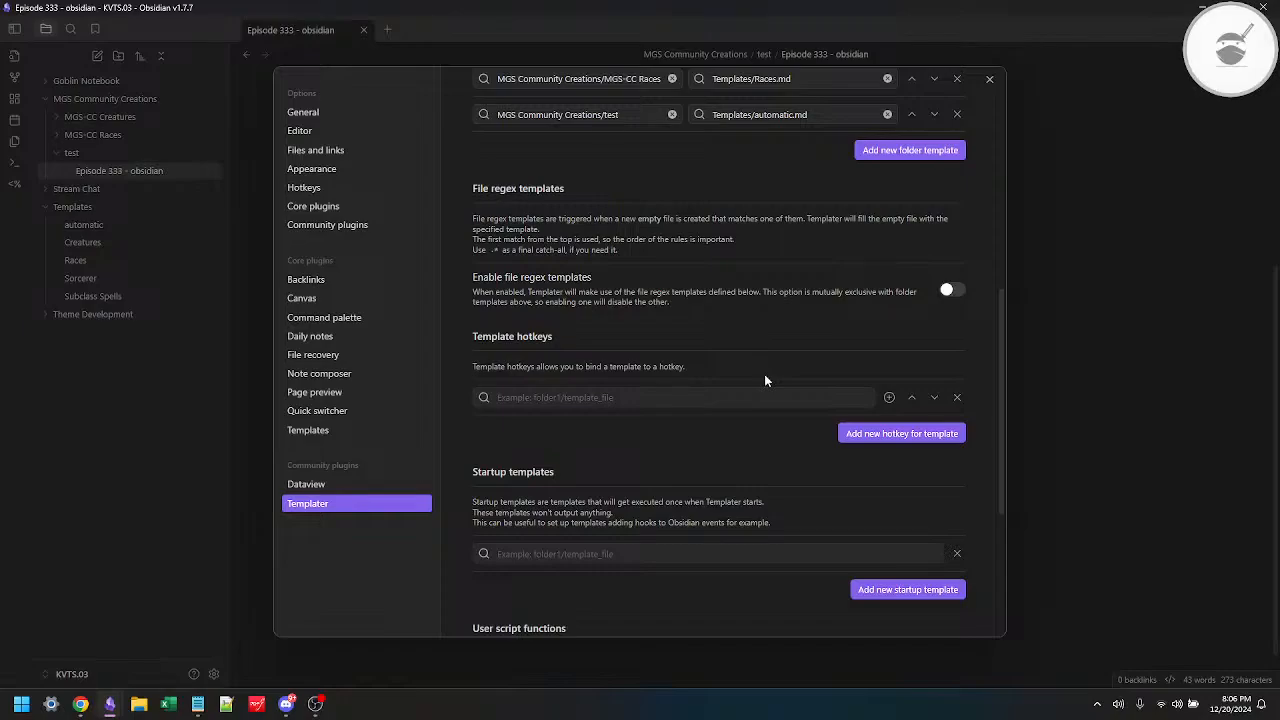
scroll(765, 380, "down", 2)
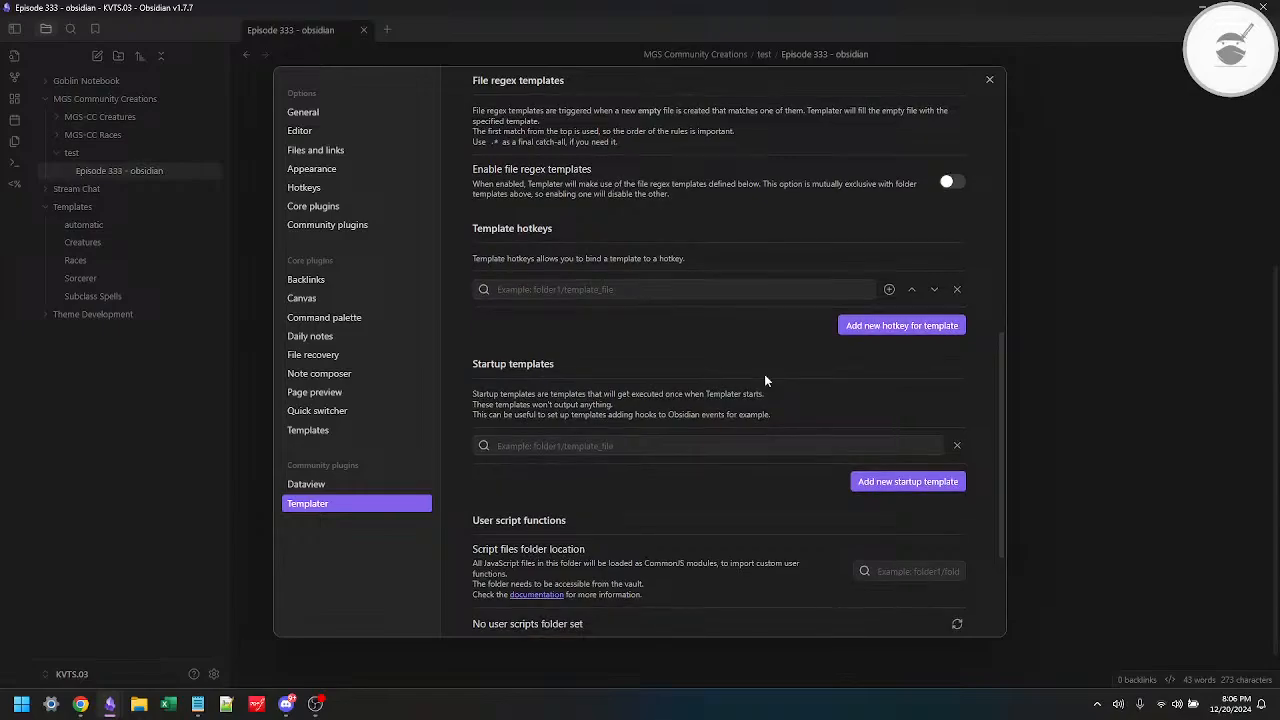
left_click(1080, 457)
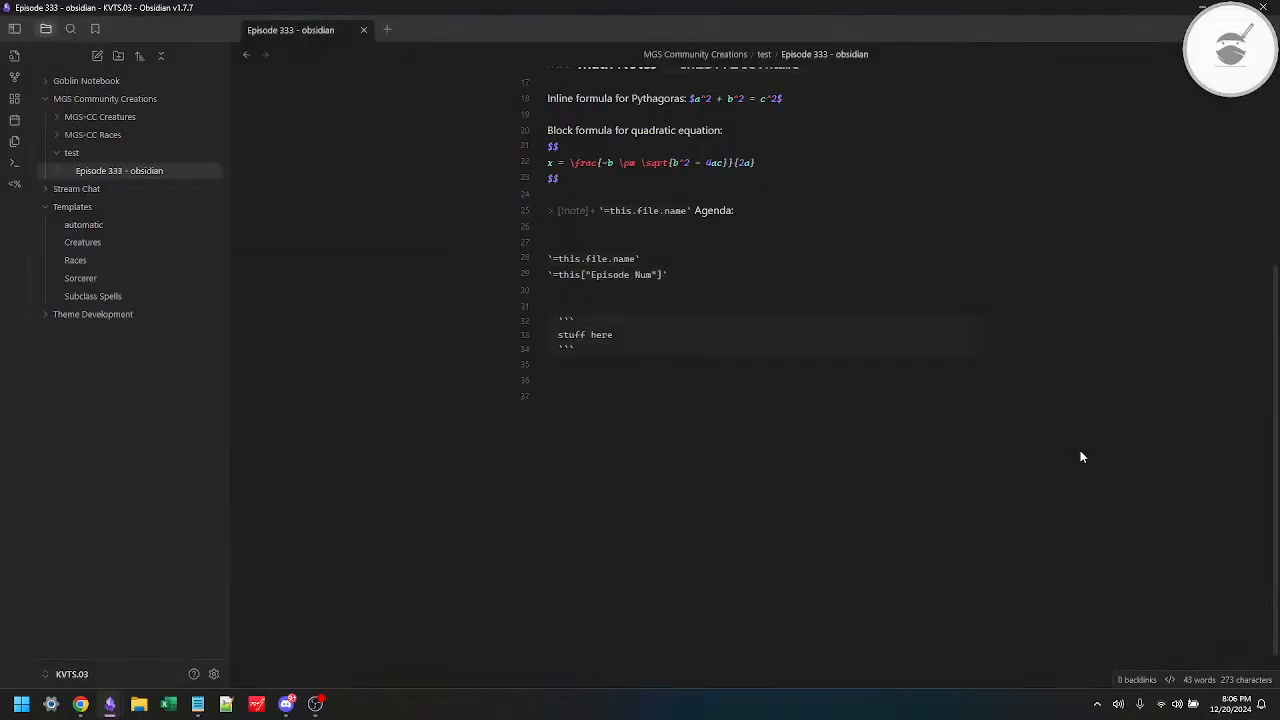
Step: Insert the Subclass Spells template at the end of the test note using Templater's insert template command
key("ctrl+p")
type("temp")
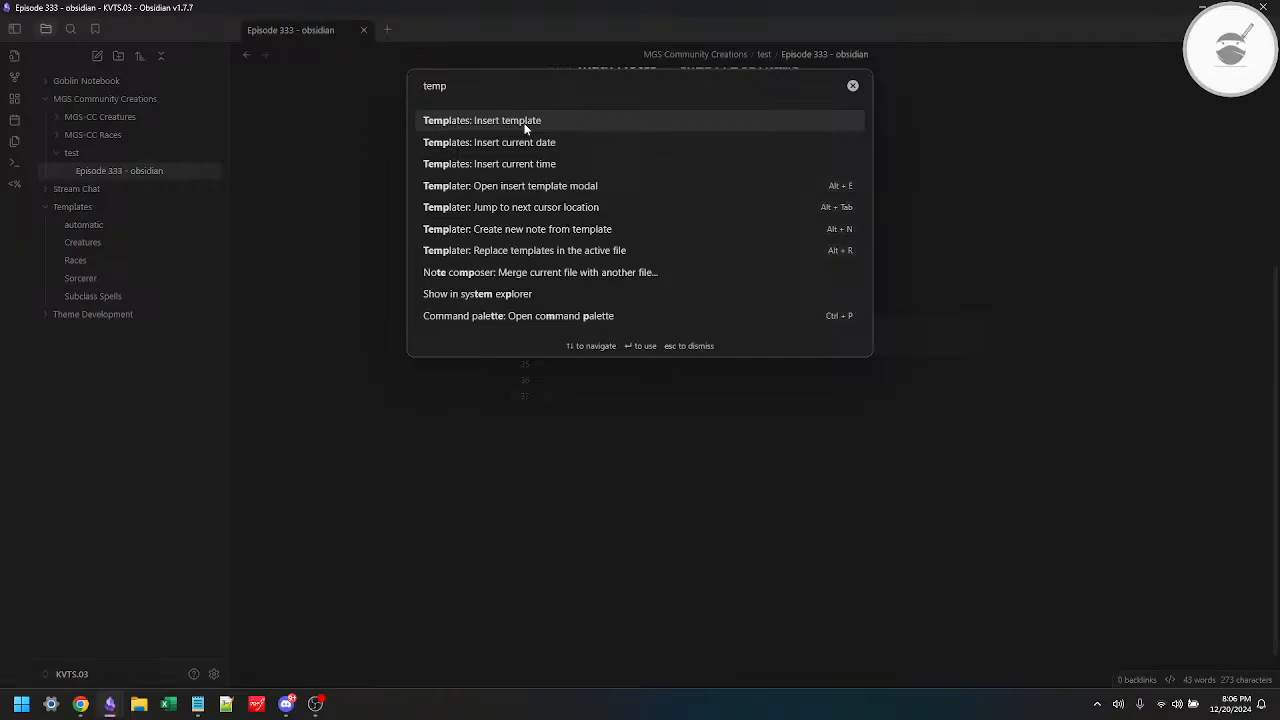
left_click(557, 187)
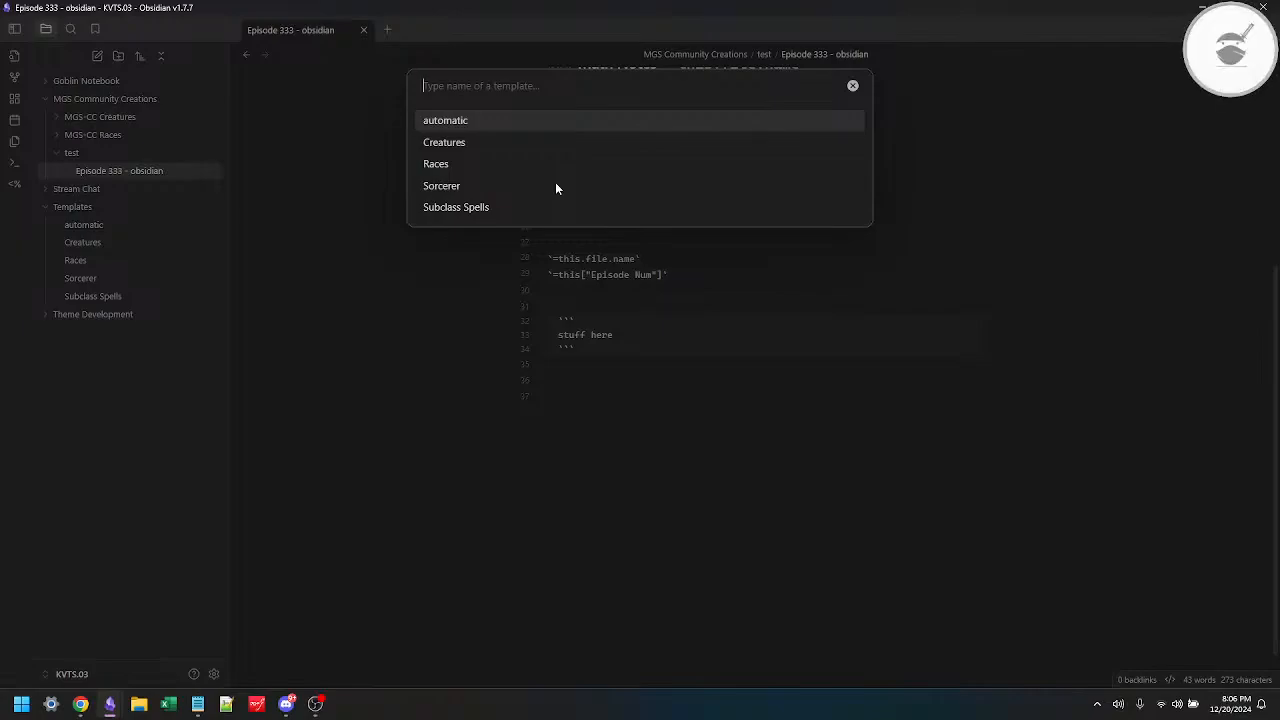
left_click(449, 207)
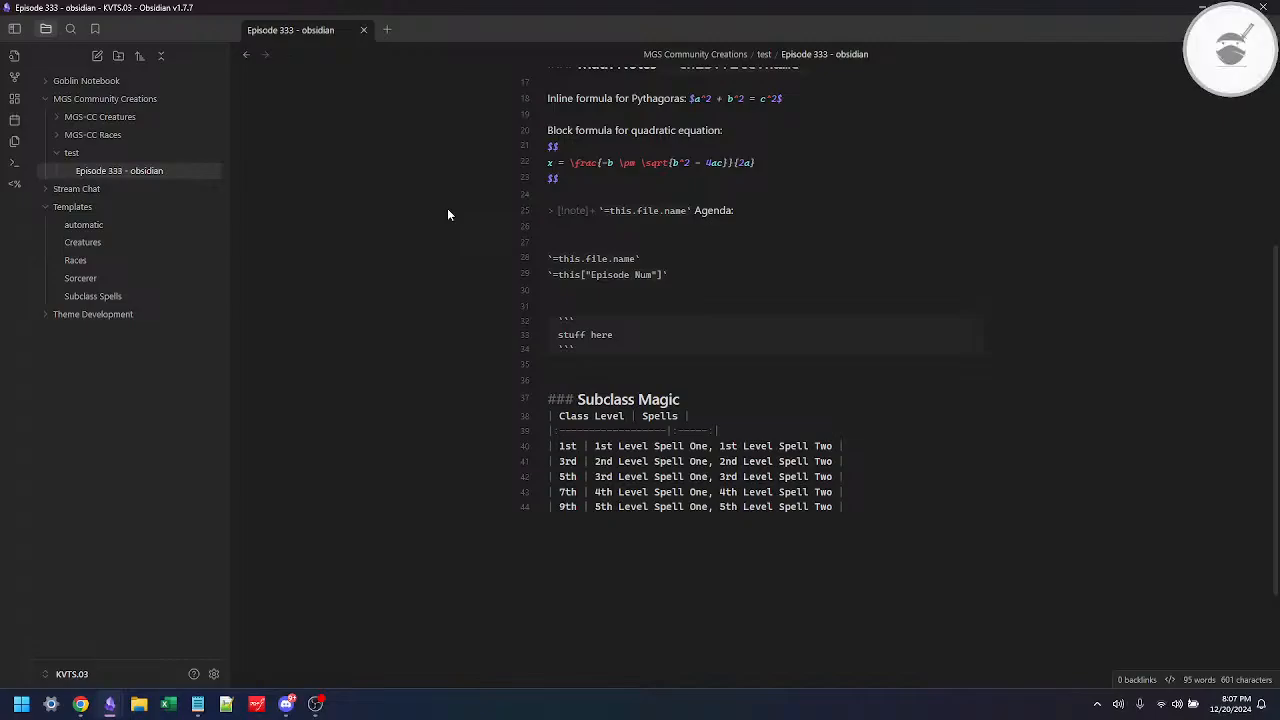
key("Return")
key("Return")
key("alt+e")
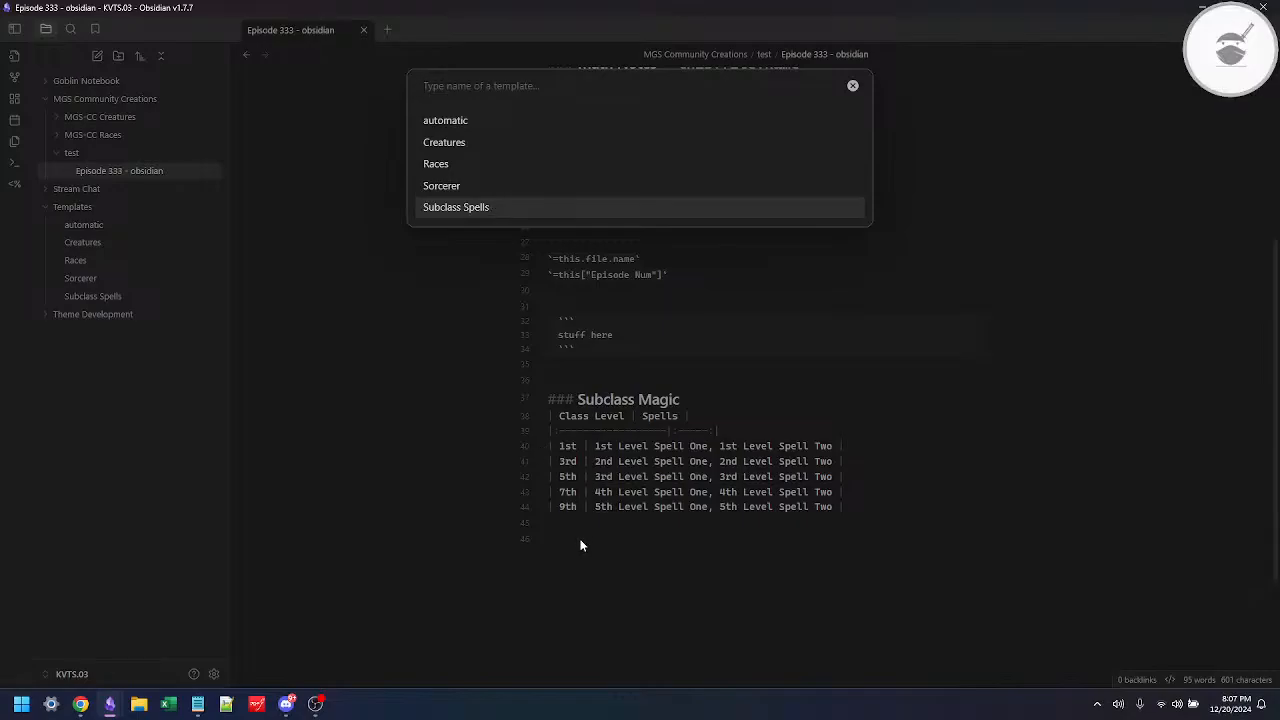
left_click(852, 86)
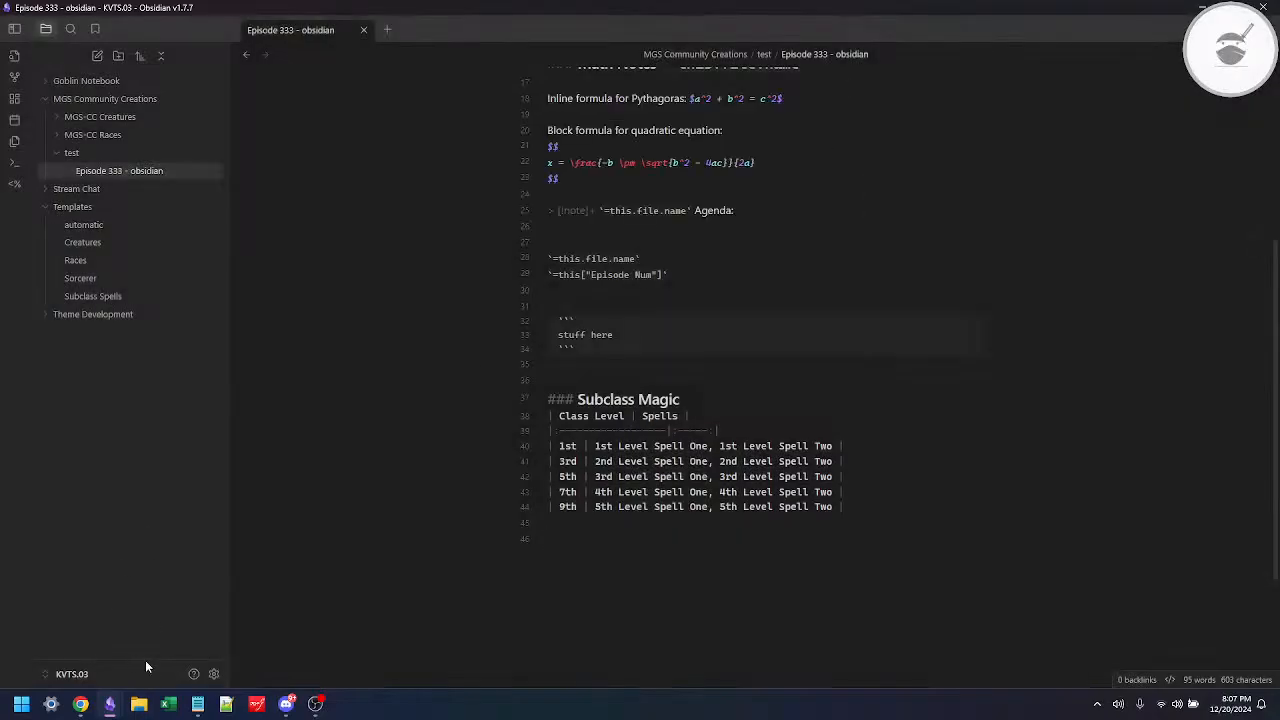
Step: Look through Templater's remaining settings, from folder templates and template hotkeys to startup templates, user scripts and system command functions
left_click(214, 677)
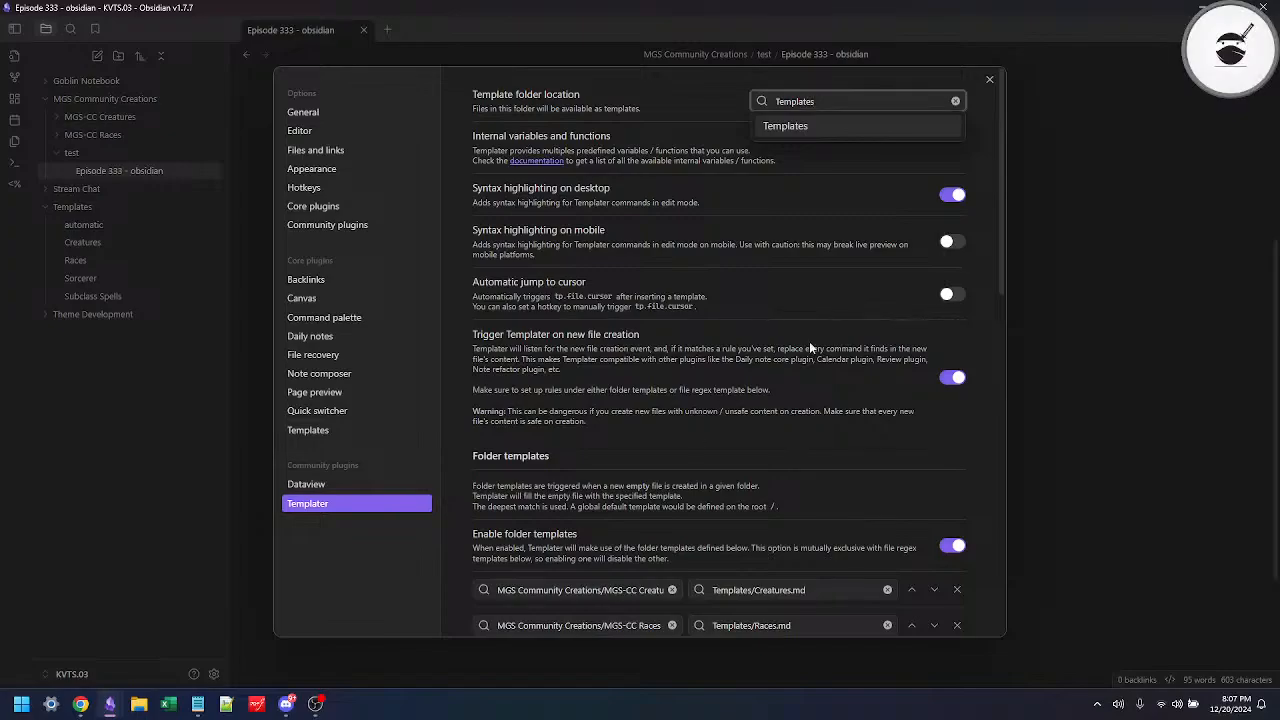
left_click(617, 453)
scroll(618, 453, "down", 5)
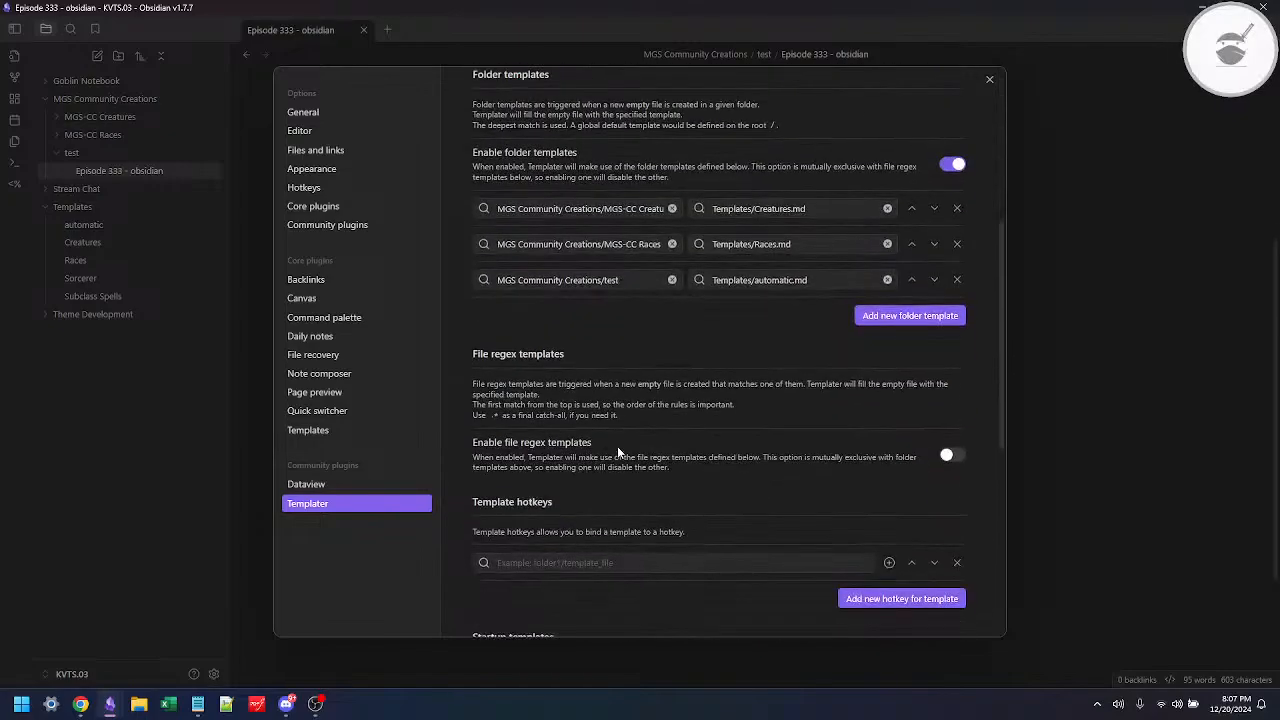
scroll(618, 452, "down", 1)
scroll(618, 453, "down", 1)
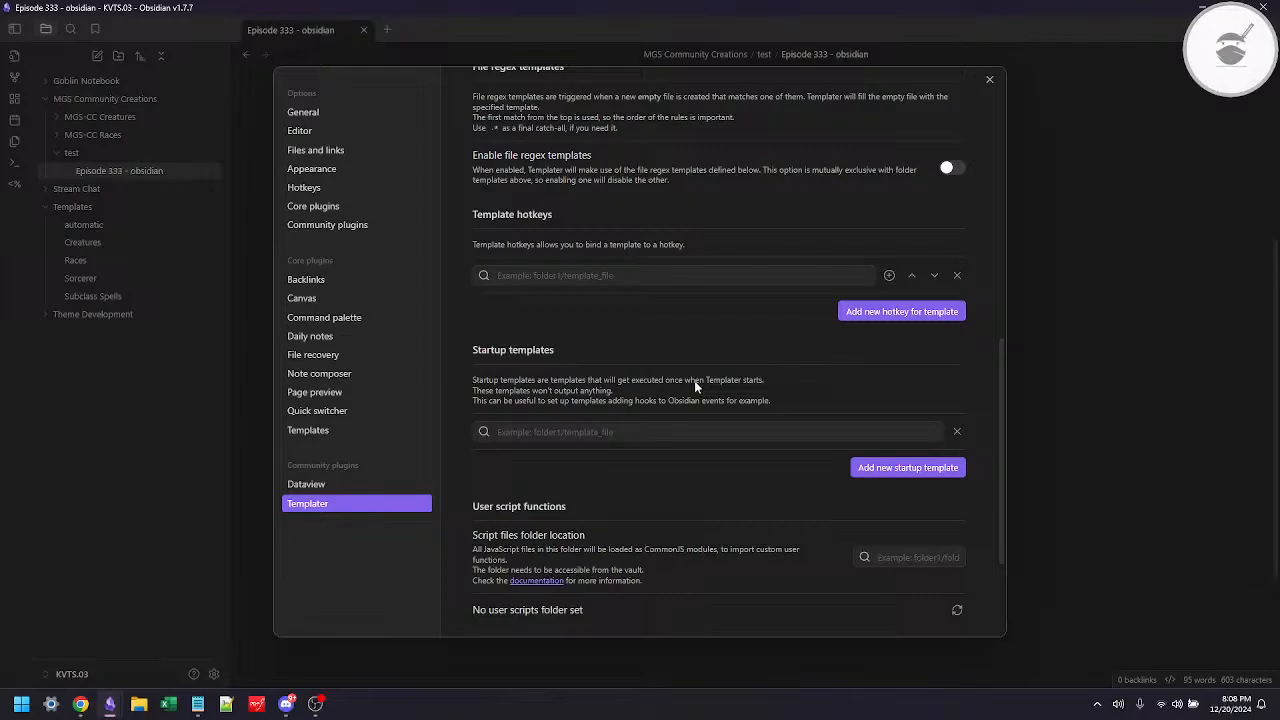
scroll(696, 387, "down", 2)
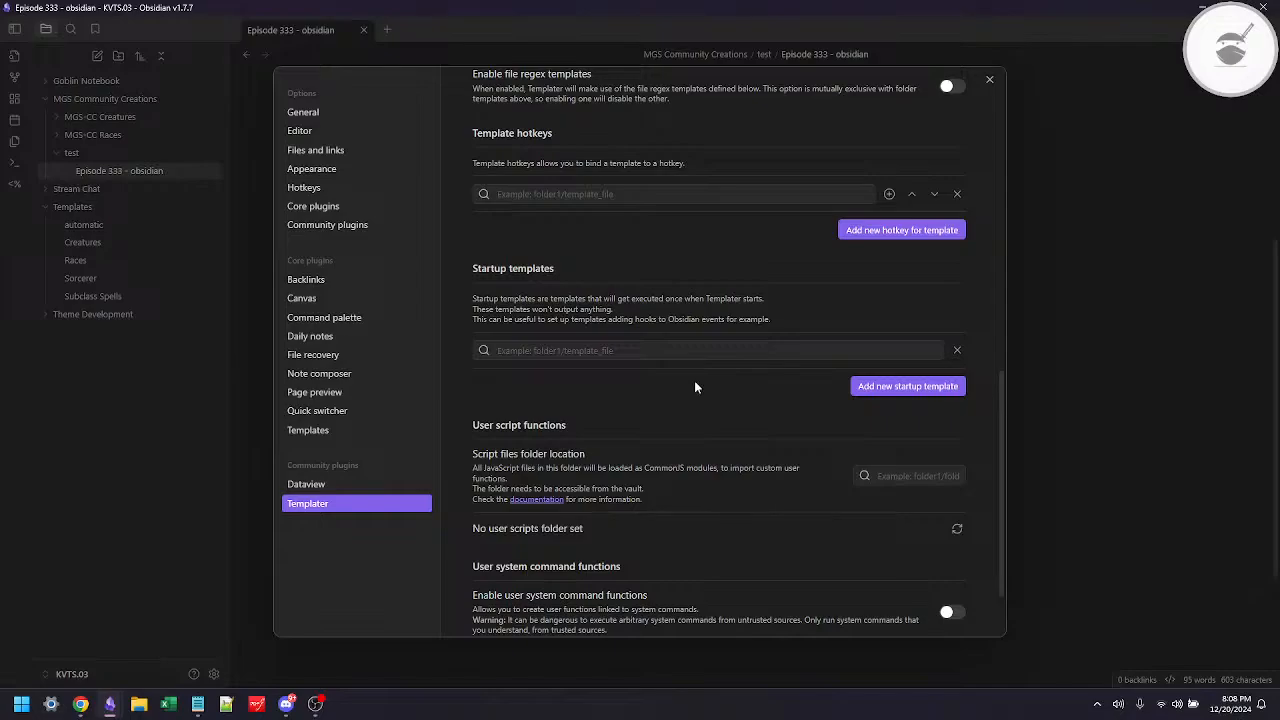
scroll(696, 387, "down", 2)
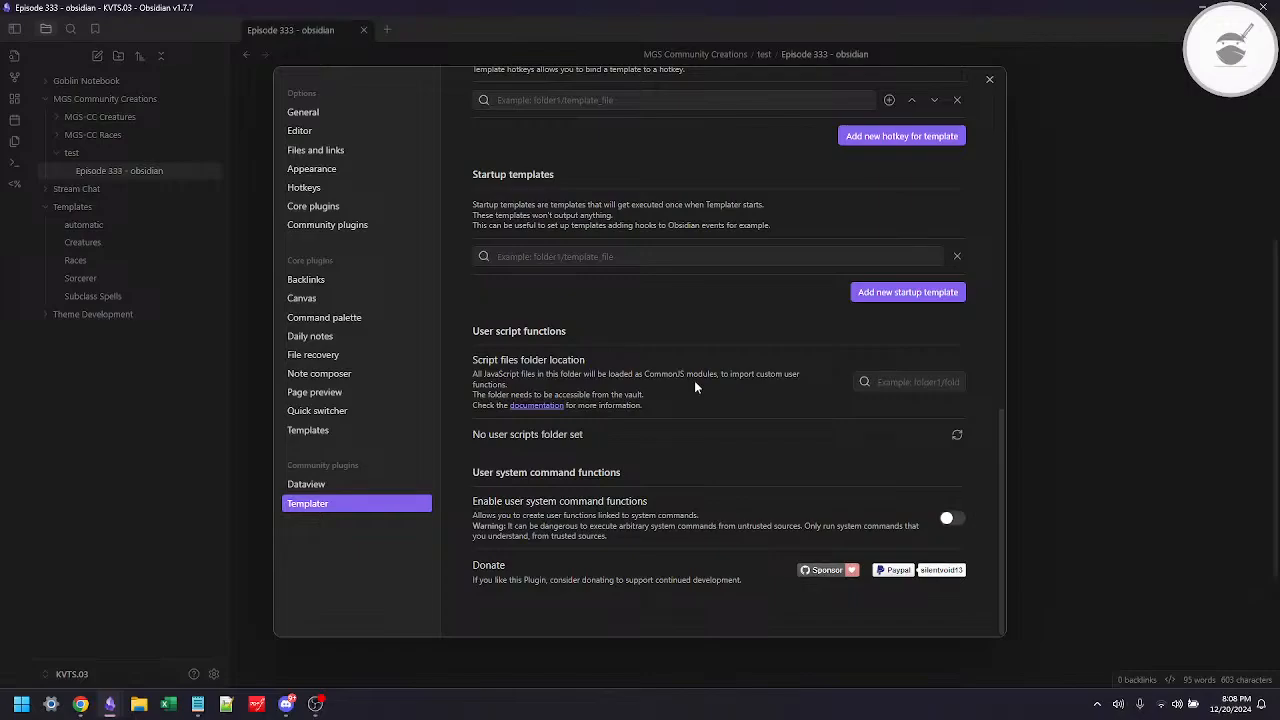
left_click(989, 81)
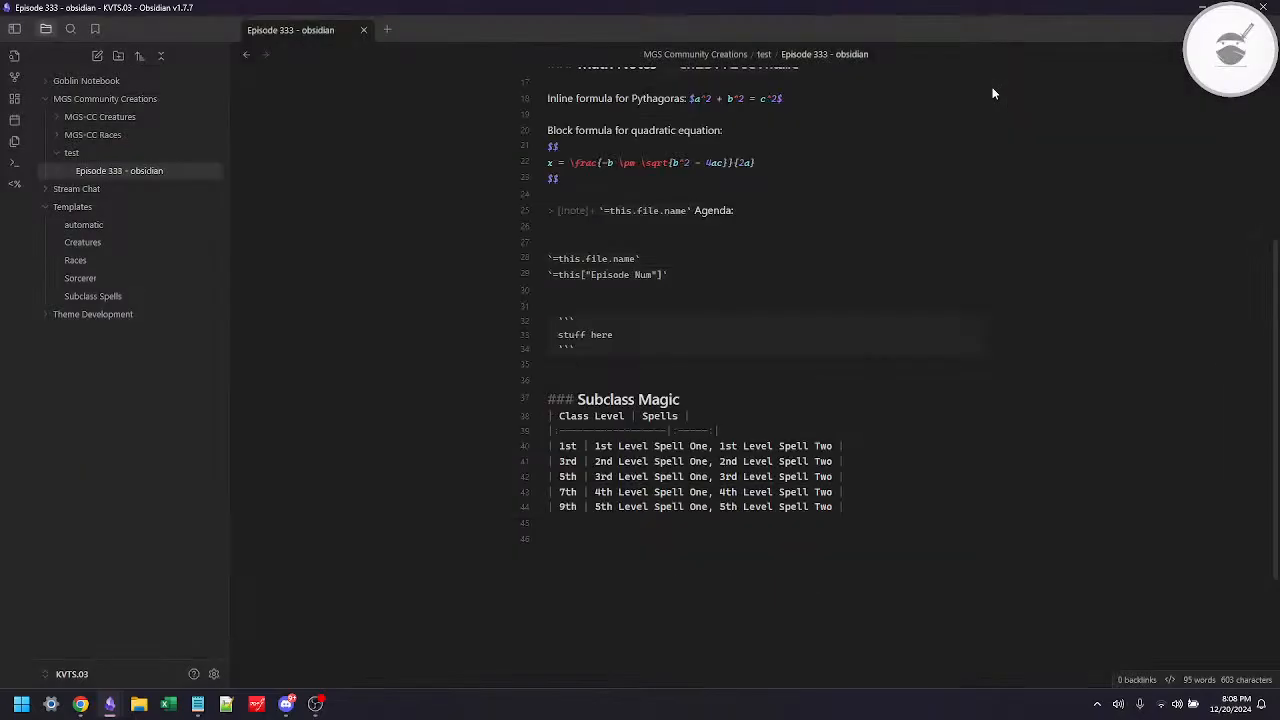
Step: Create a folder named "Snippets" inside the Templates folder
left_click(104, 207)
left_click(104, 207)
right_click(104, 207)
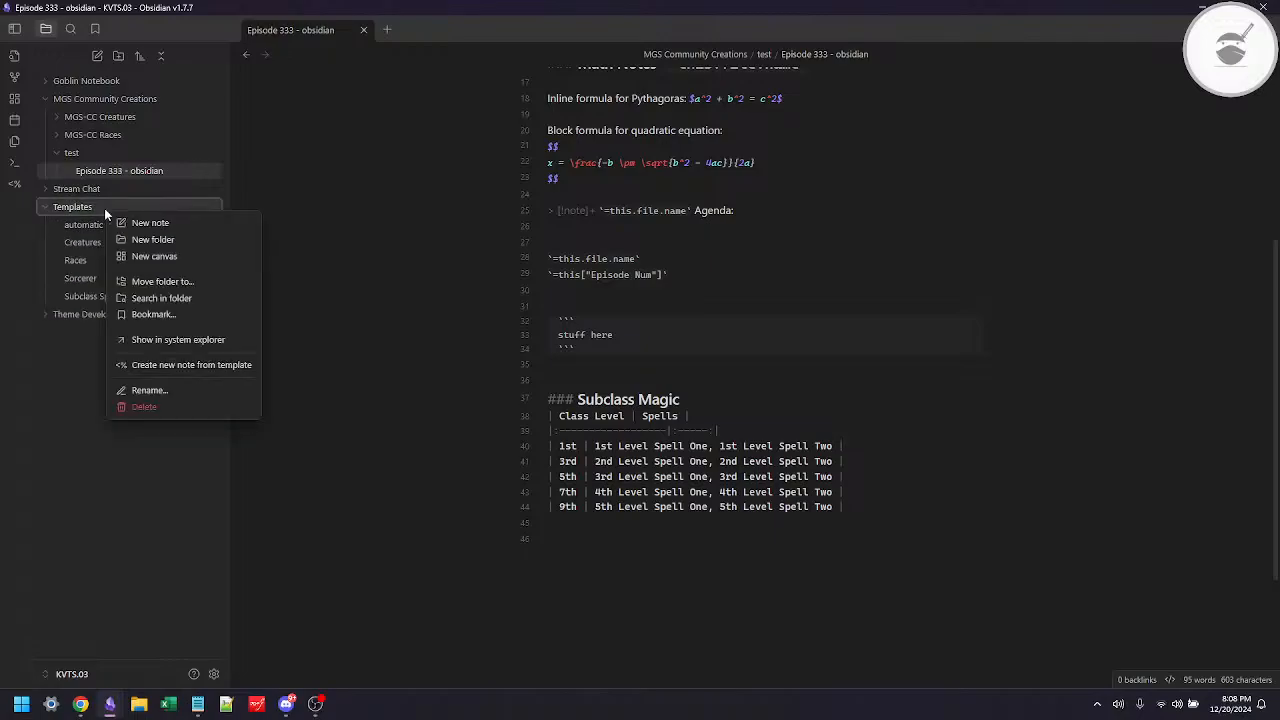
left_click(148, 239)
type("Sni")
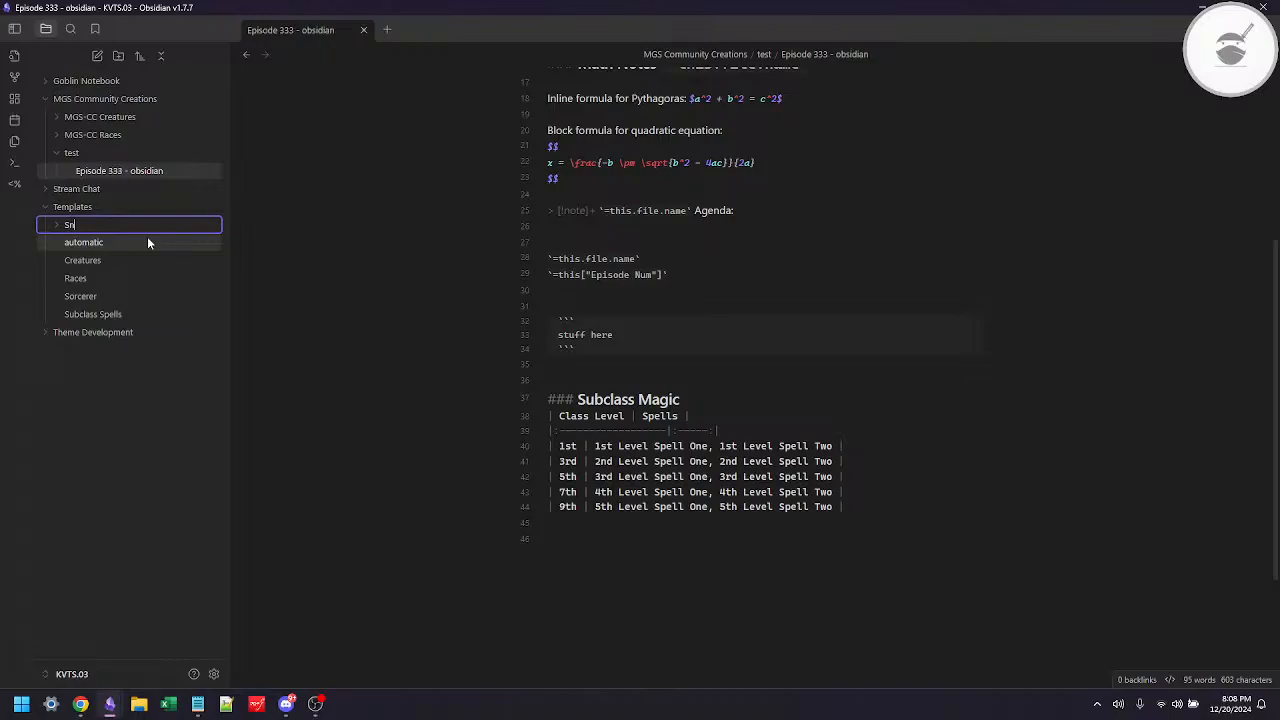
type("ppets")
key("Return")
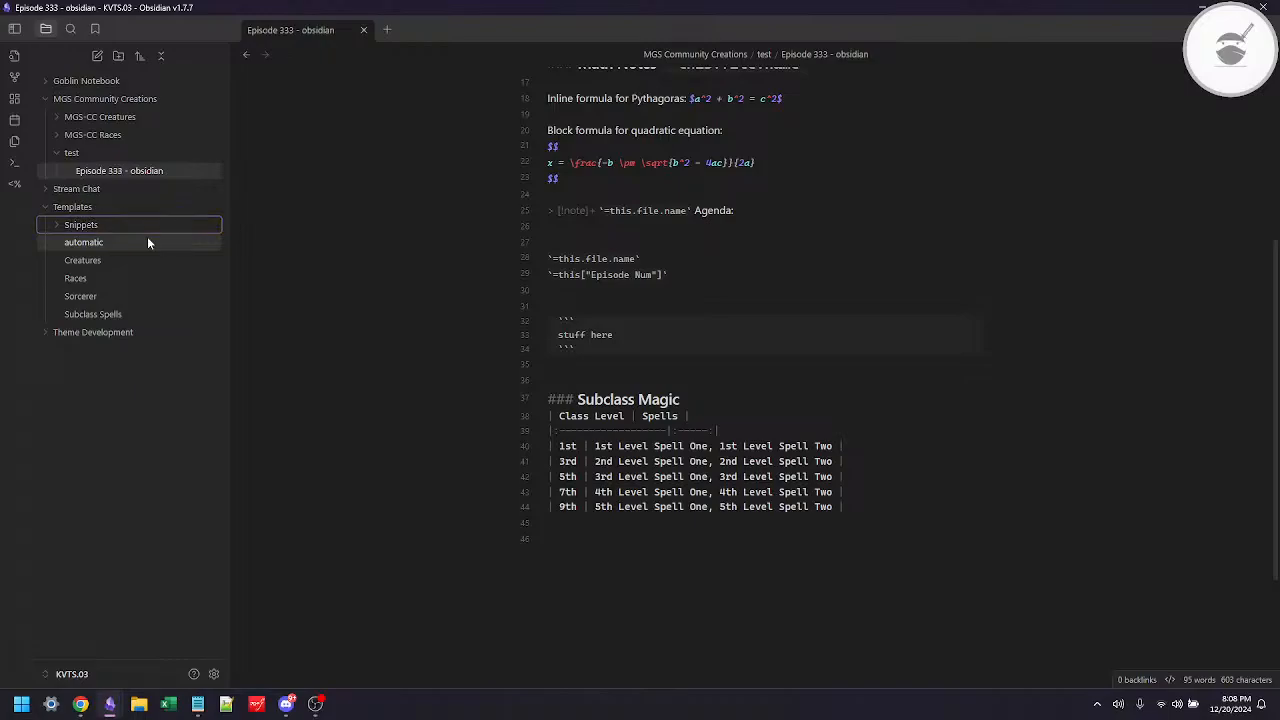
Step: Move the Subclass Spells template into the Snippets folder
left_click(80, 312)
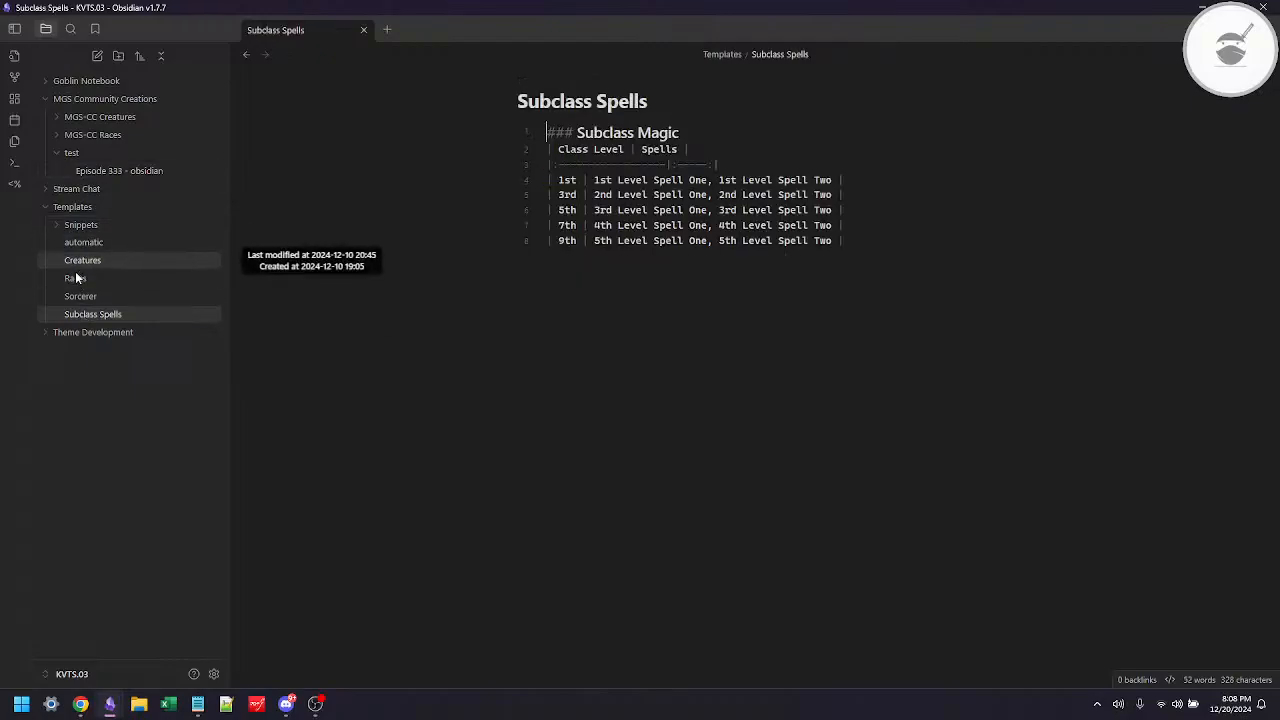
left_click(83, 313)
left_click_drag(81, 318, 87, 234)
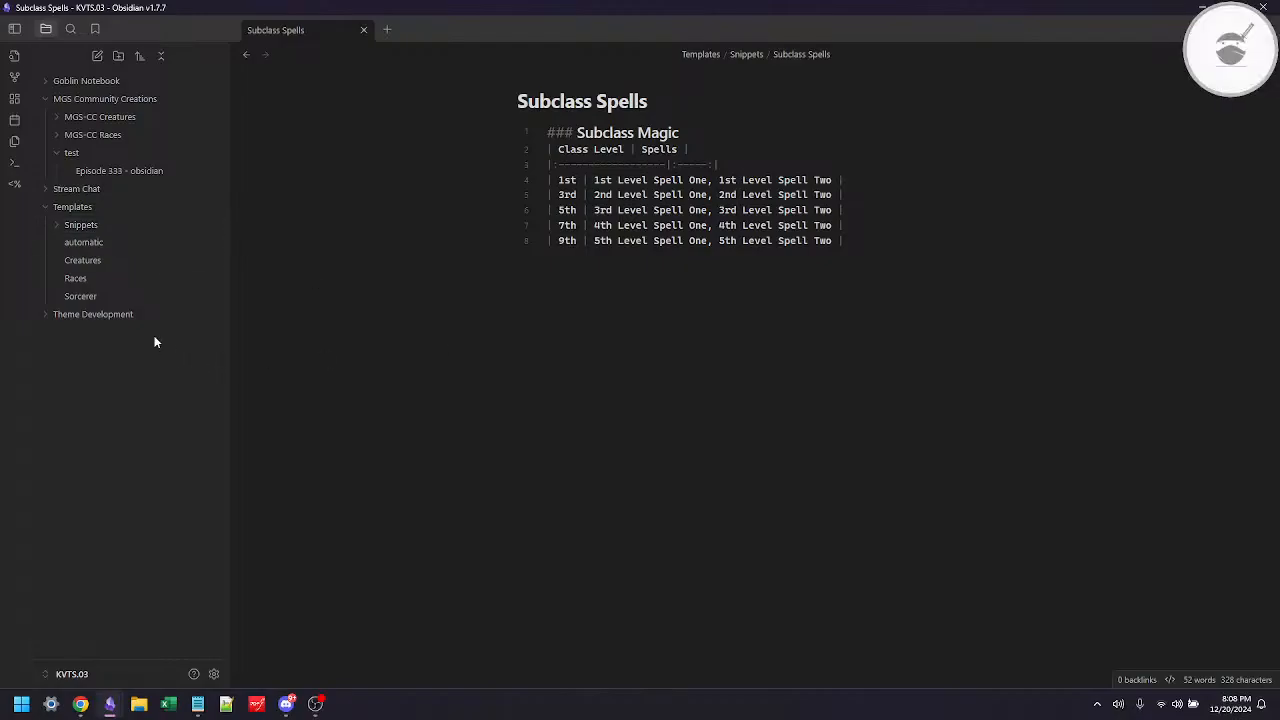
Step: Reopen the "Episode 333 - obsidian" note and delete the Subclass Magic heading and table with the empty line below
left_click(95, 174)
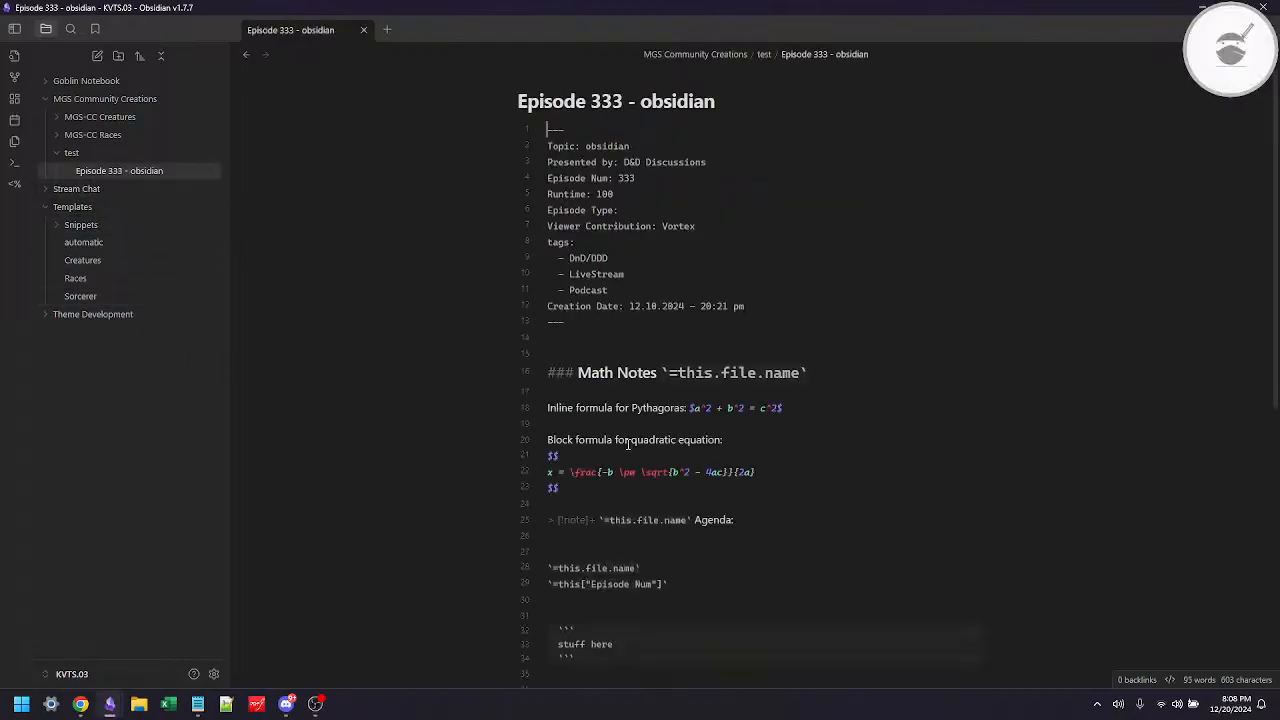
scroll(739, 525, "down", 5)
left_click(632, 189)
key("ctrl+shift+End")
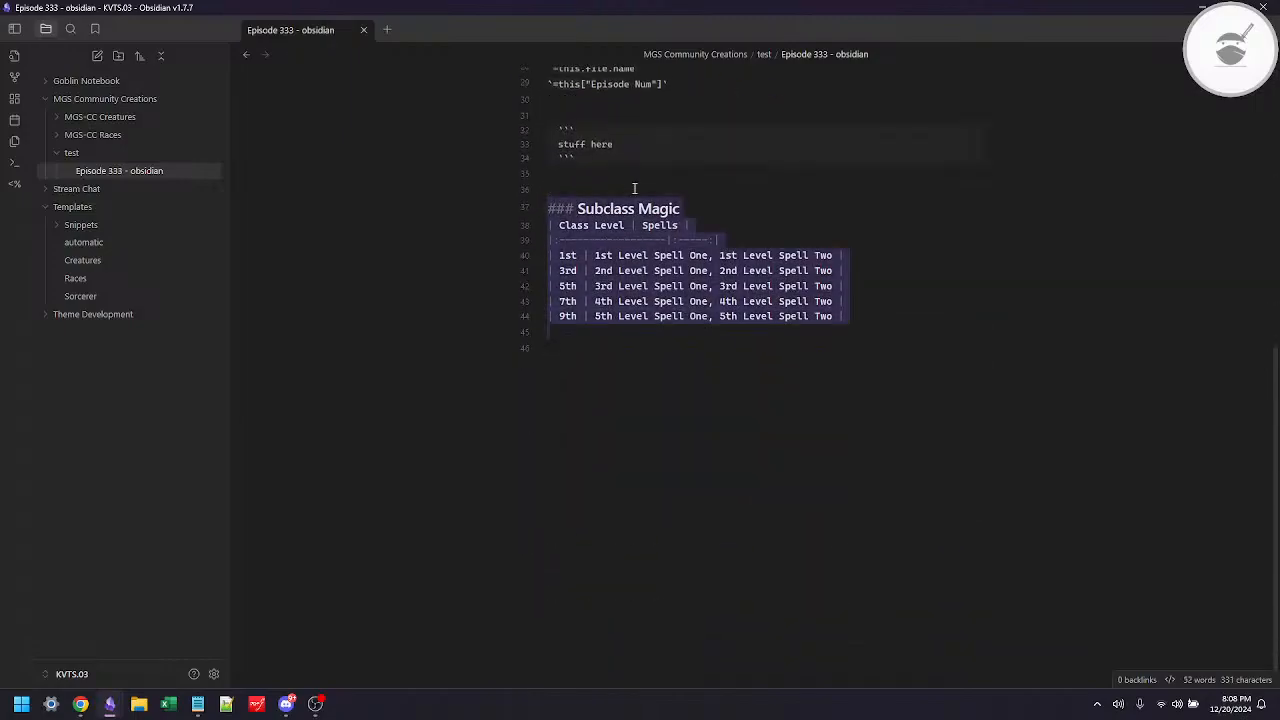
key("BackSpace")
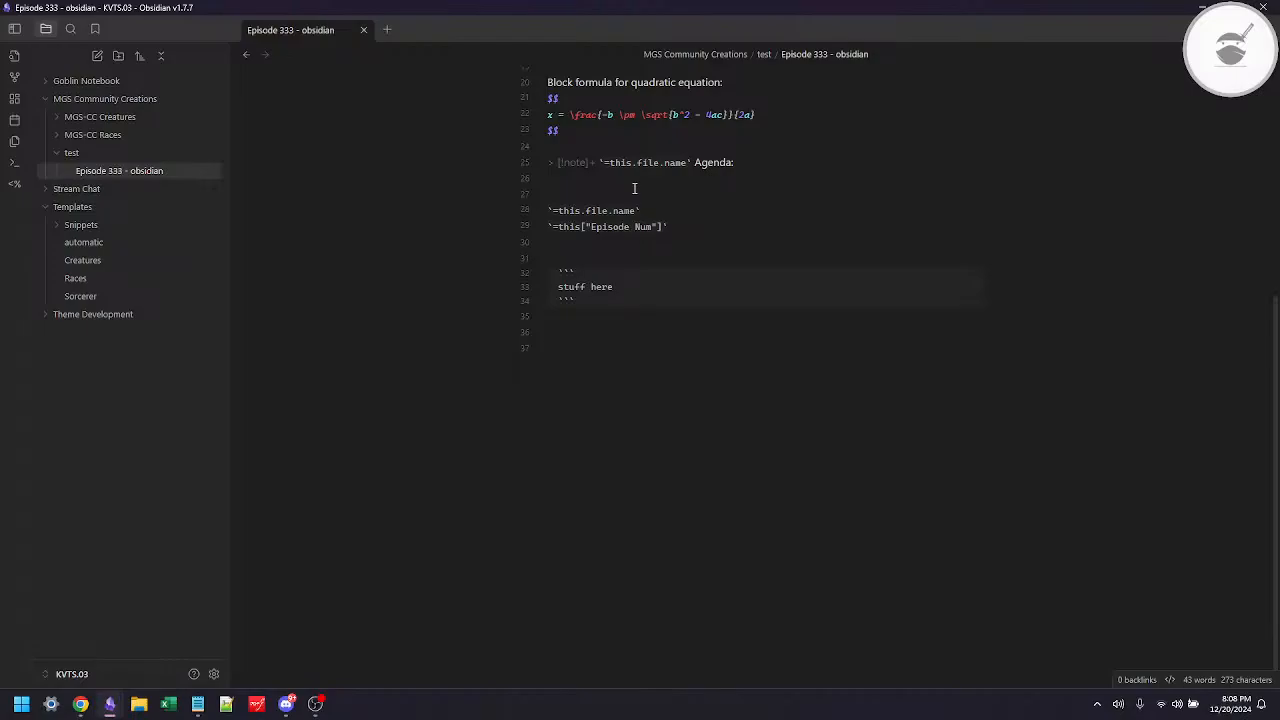
Step: Search Templater's list of insertable templates for "sni", then close it without inserting anything
key("alt+e")
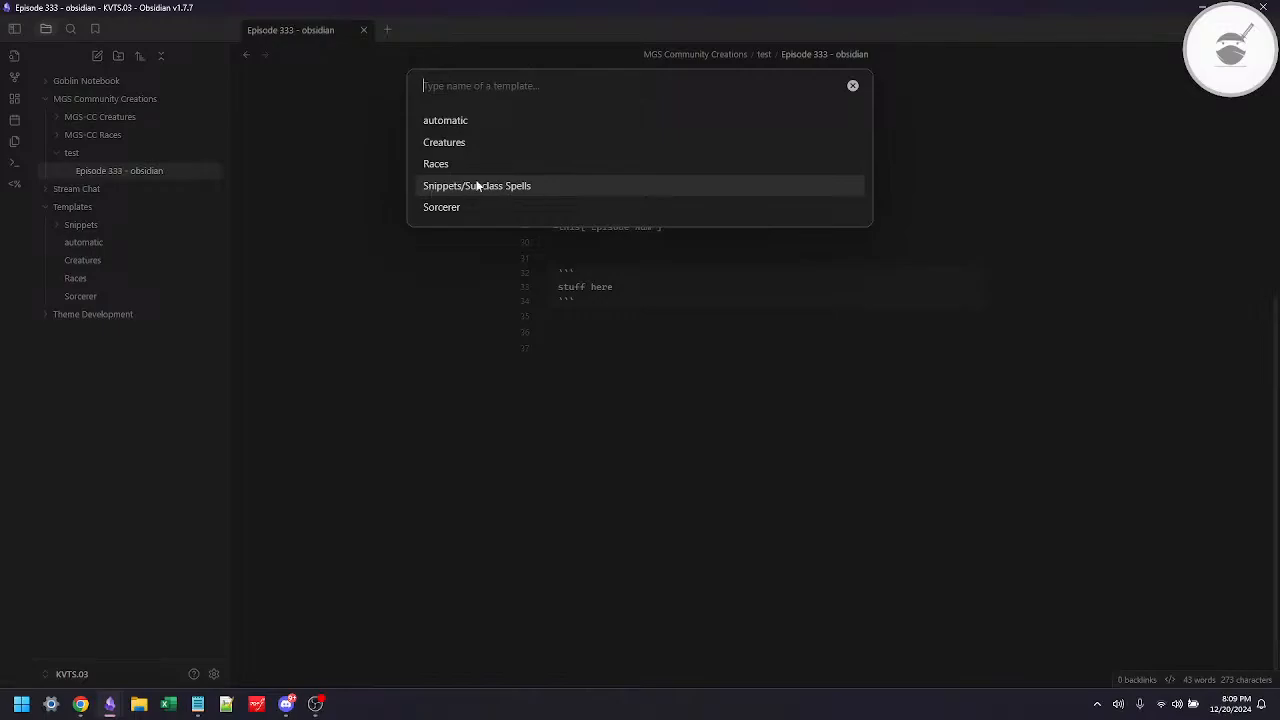
type("sni")
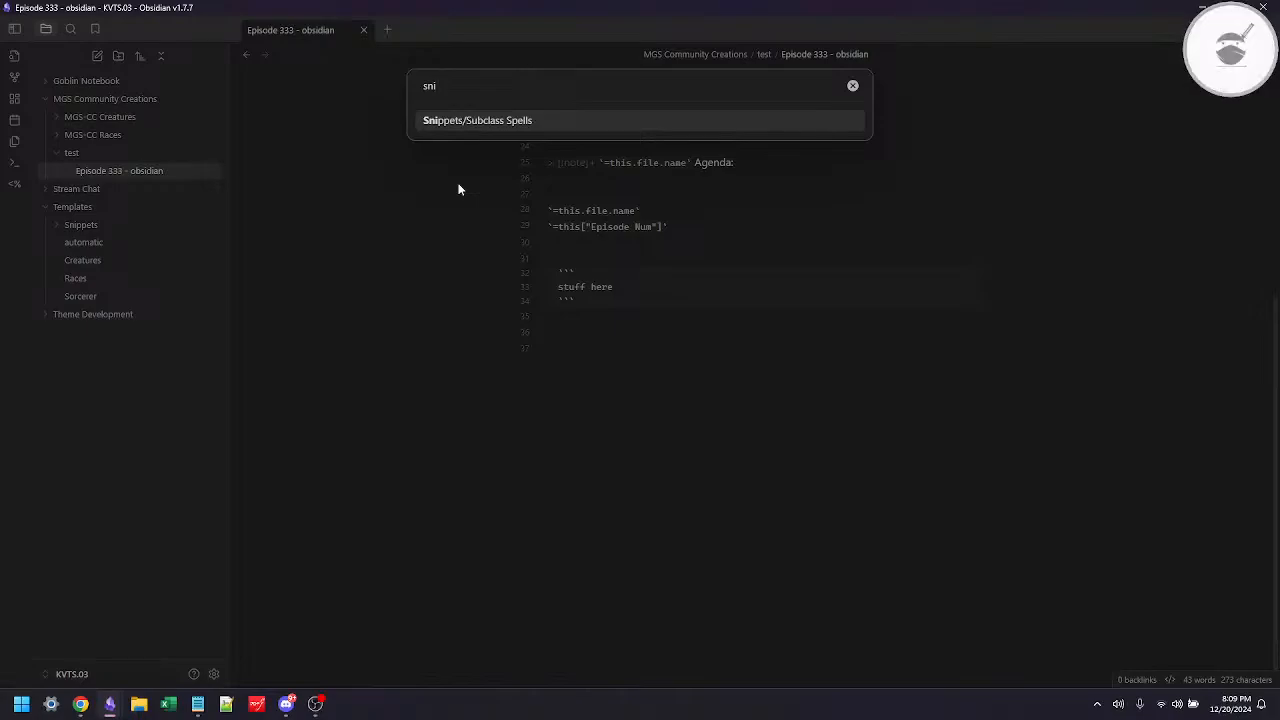
left_click(854, 86)
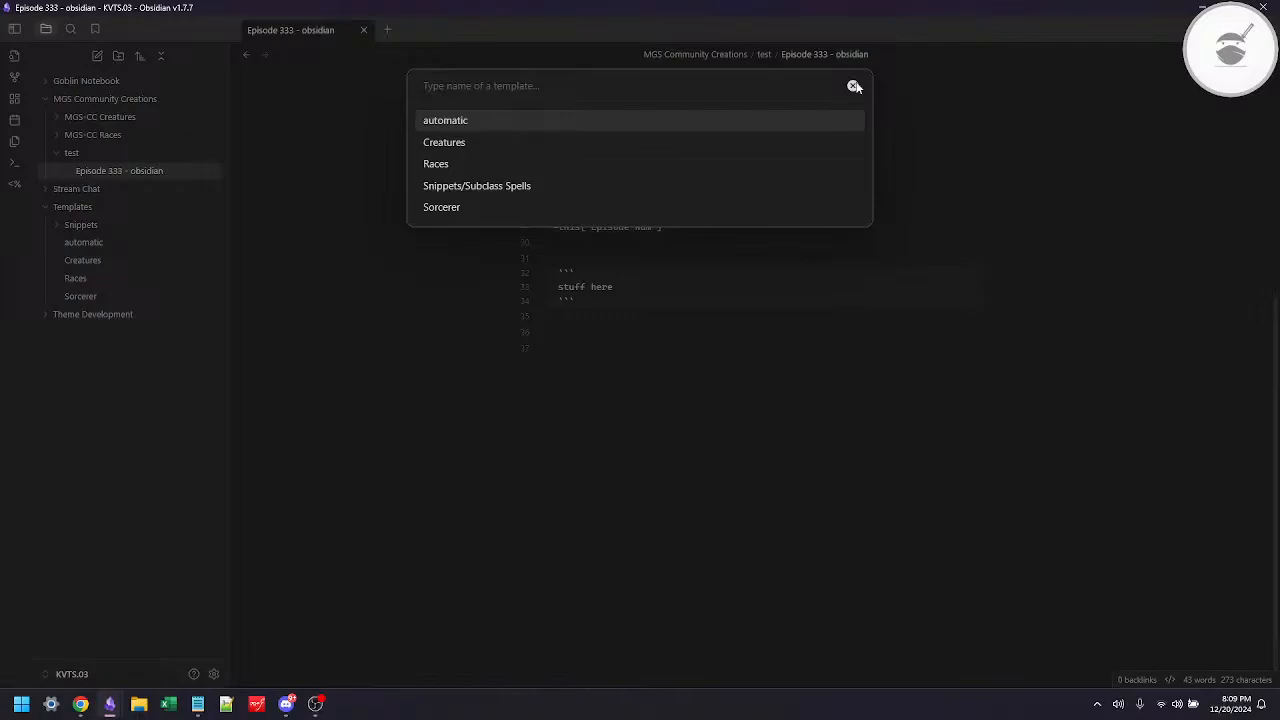
key("Escape")
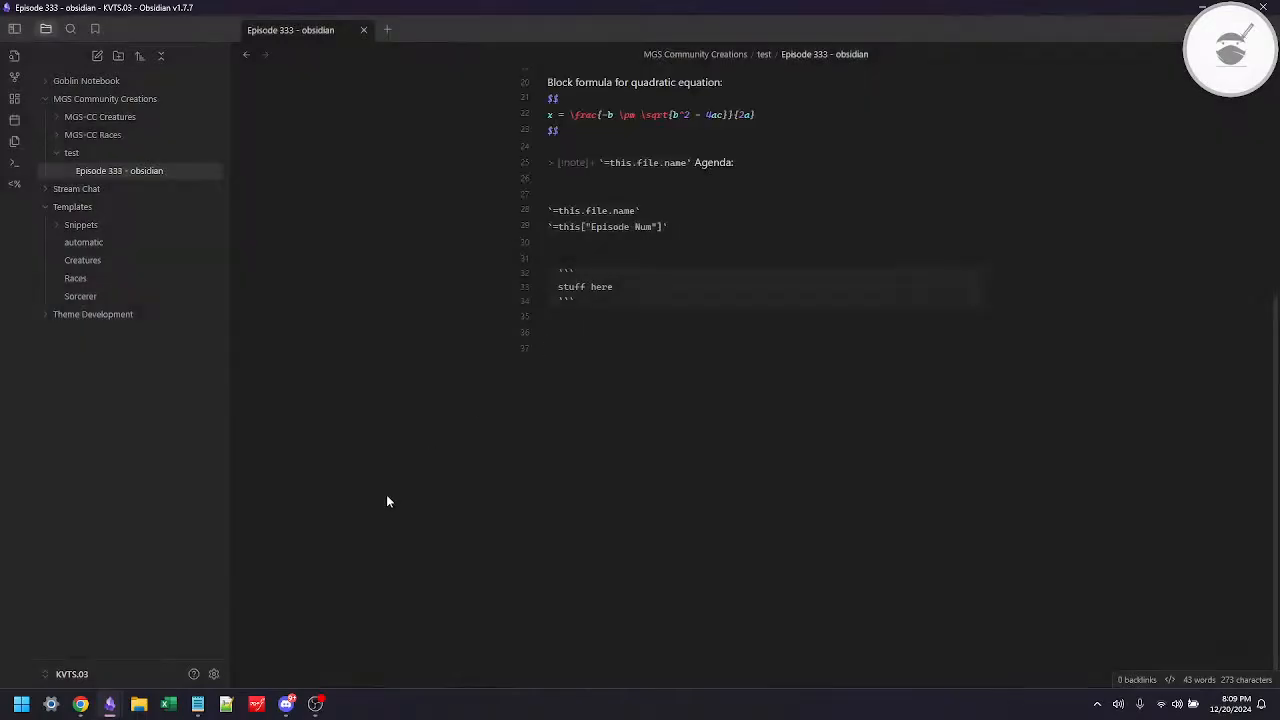
Step: Insert the Snippets/Subclass Spells template at the end of the test note
key("alt+t")
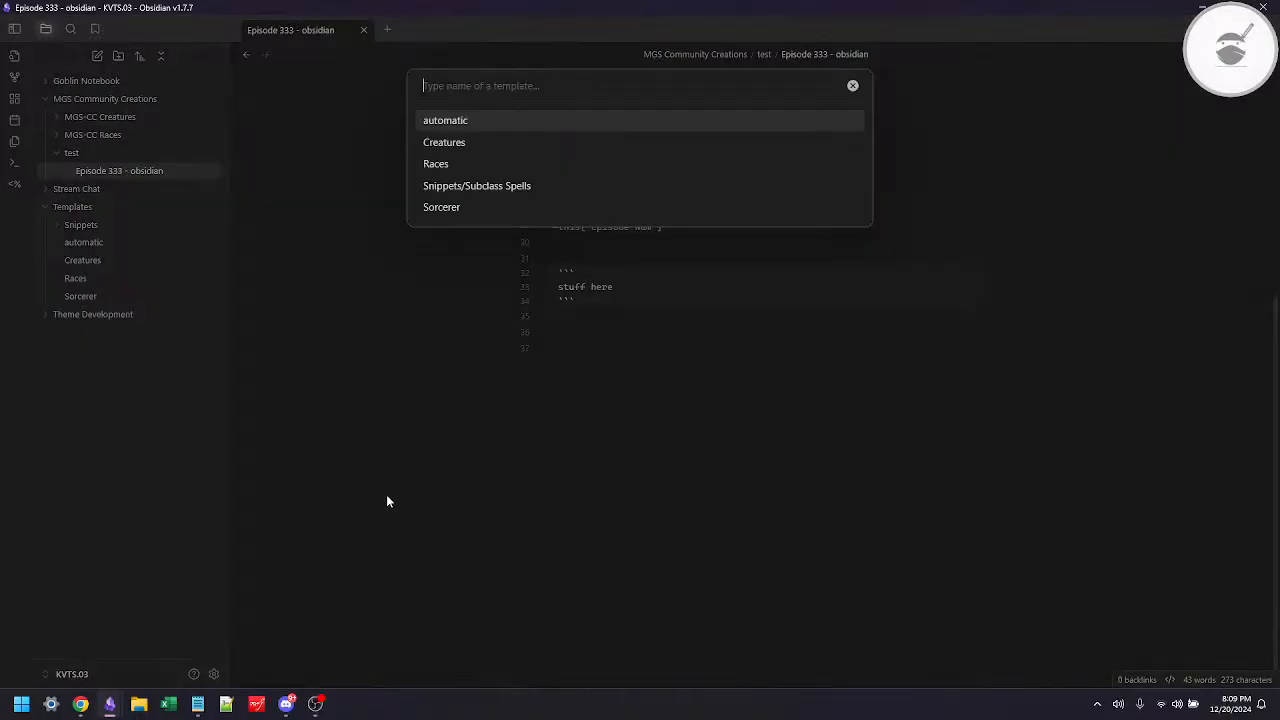
left_click(486, 181)
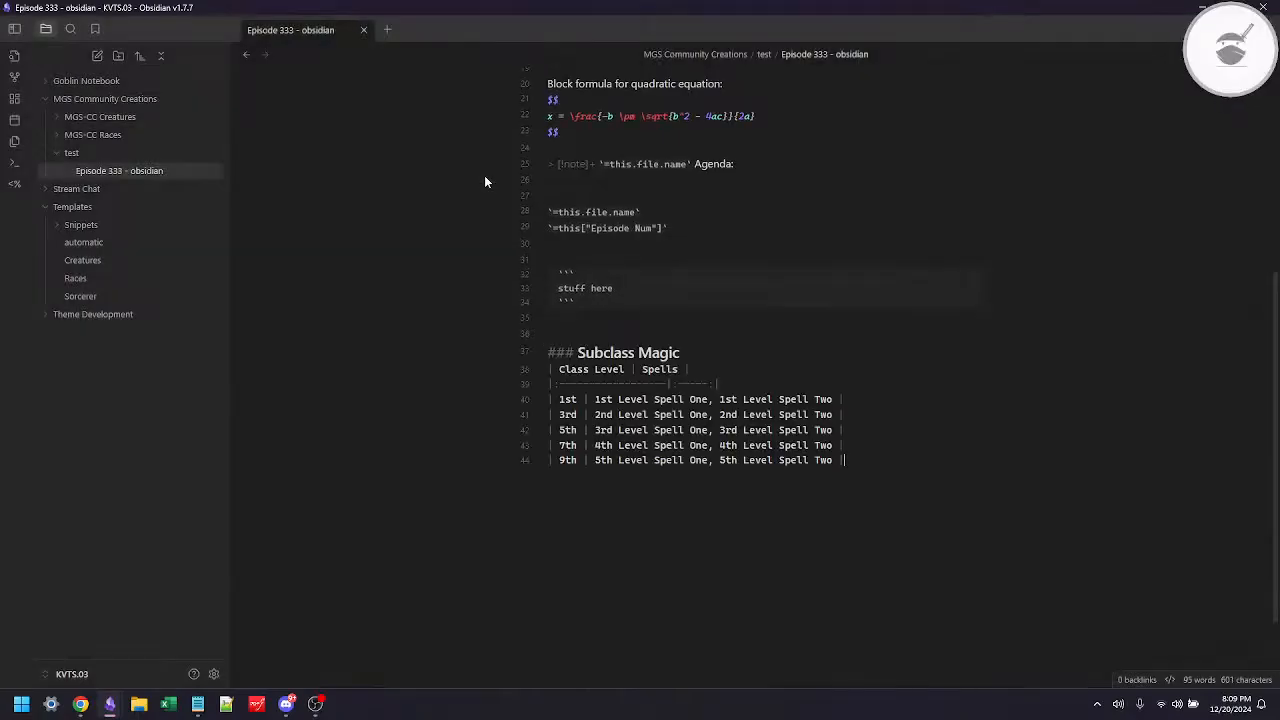
Step: Open the Sorcerer template, then switch to Chrome and search Google Images for "stock portrait" in a new tab
left_click(75, 298)
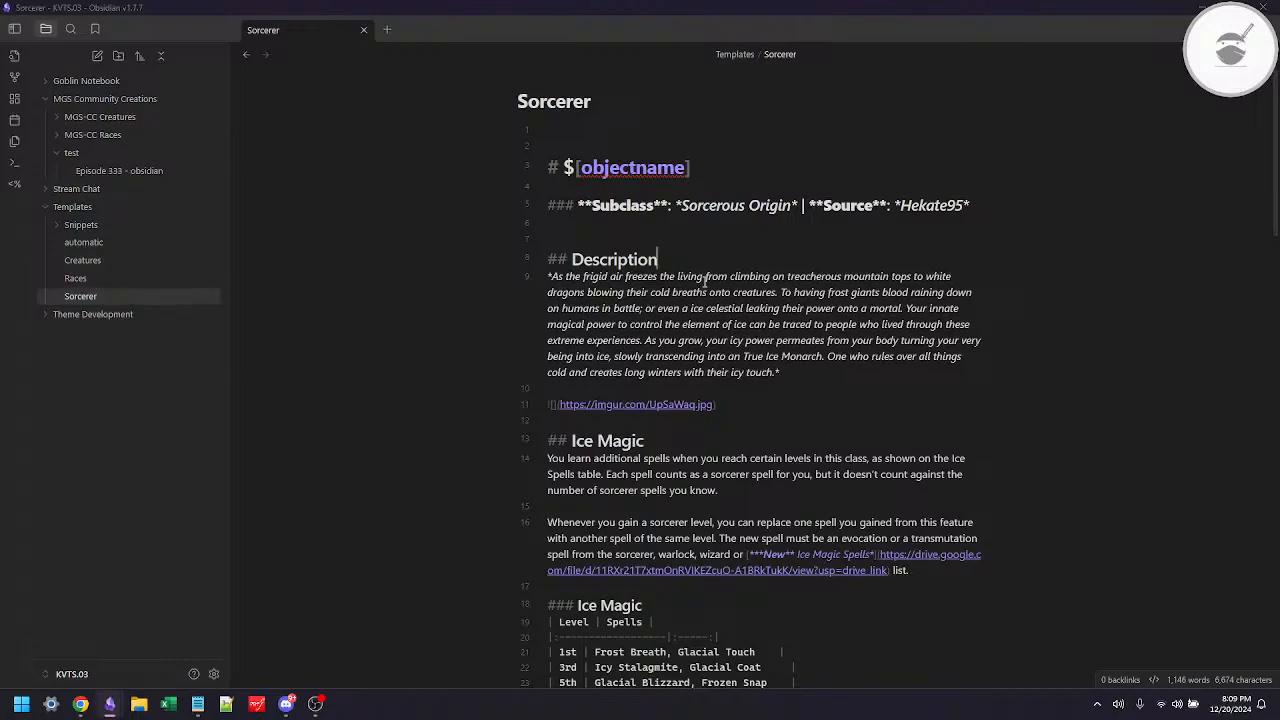
key("alt+Tab")
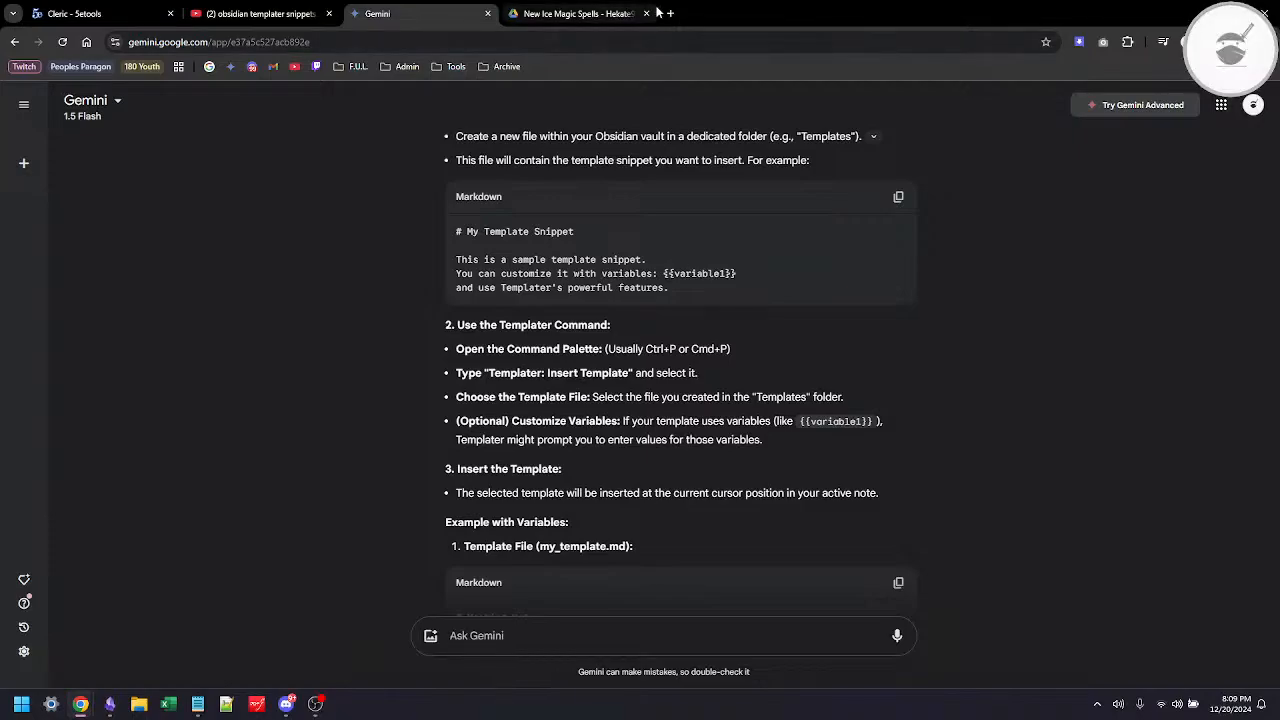
mouse_move(657, 11)
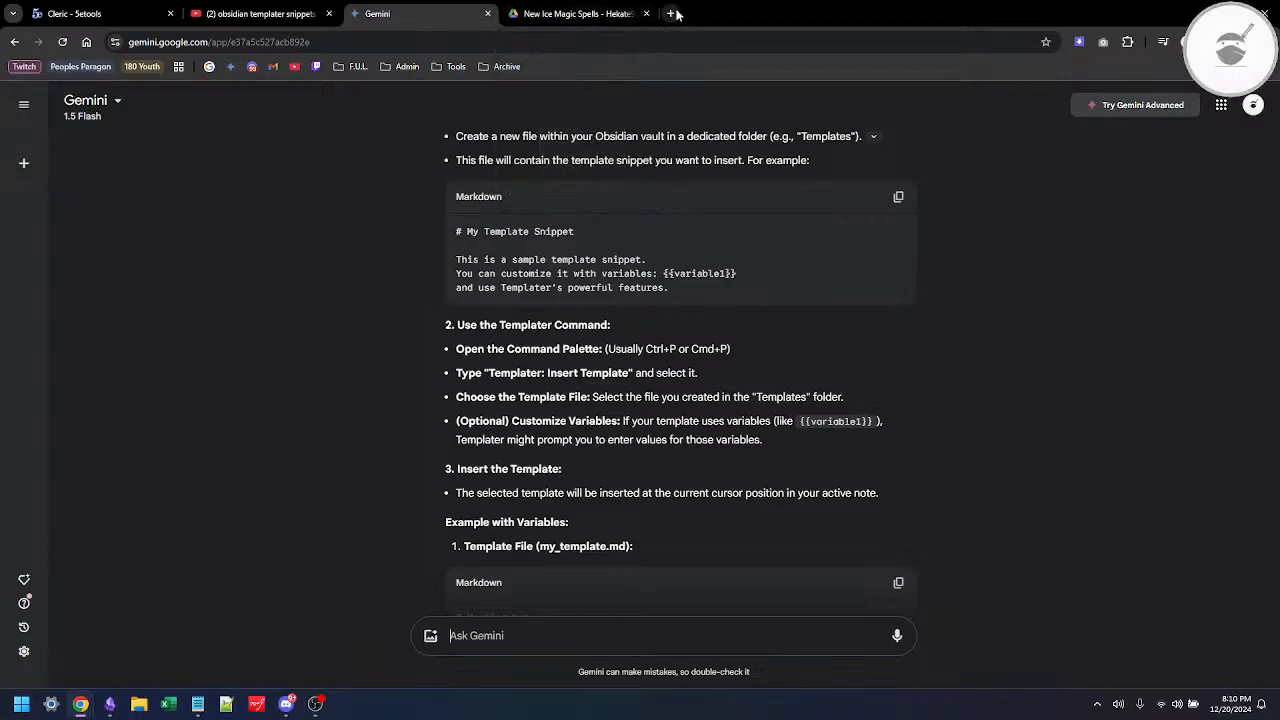
left_click(670, 13)
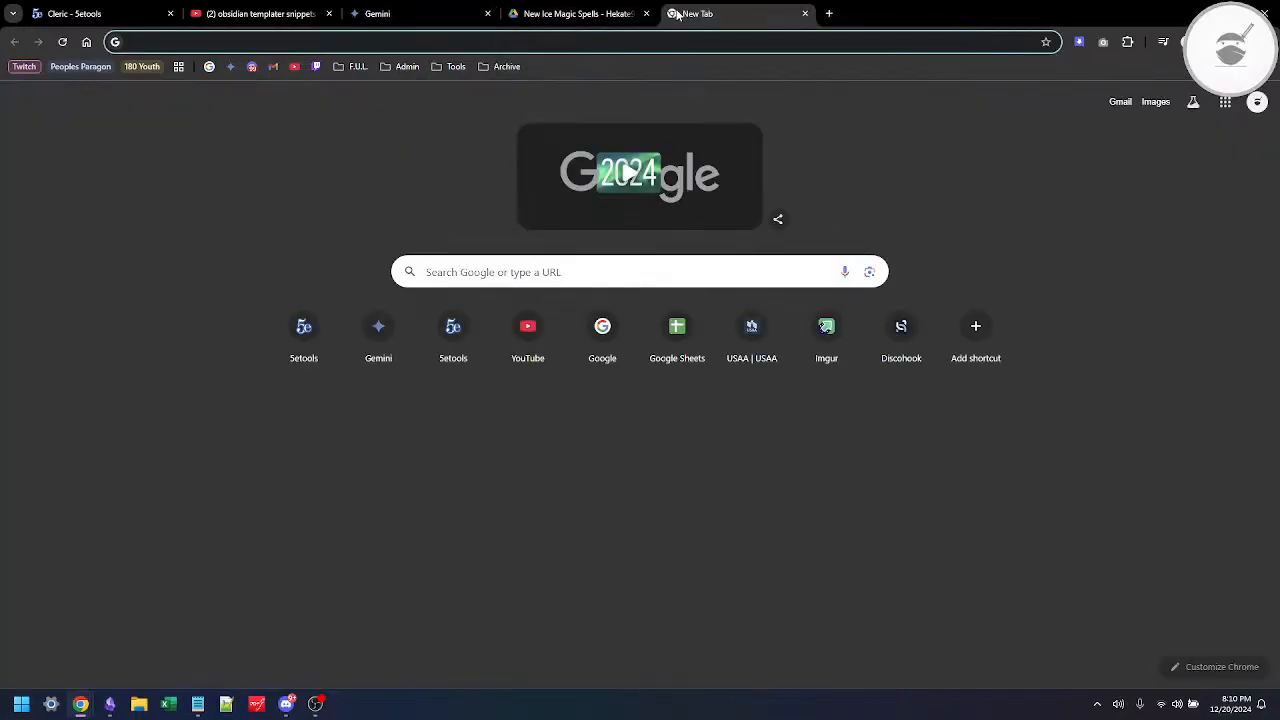
type("stock")
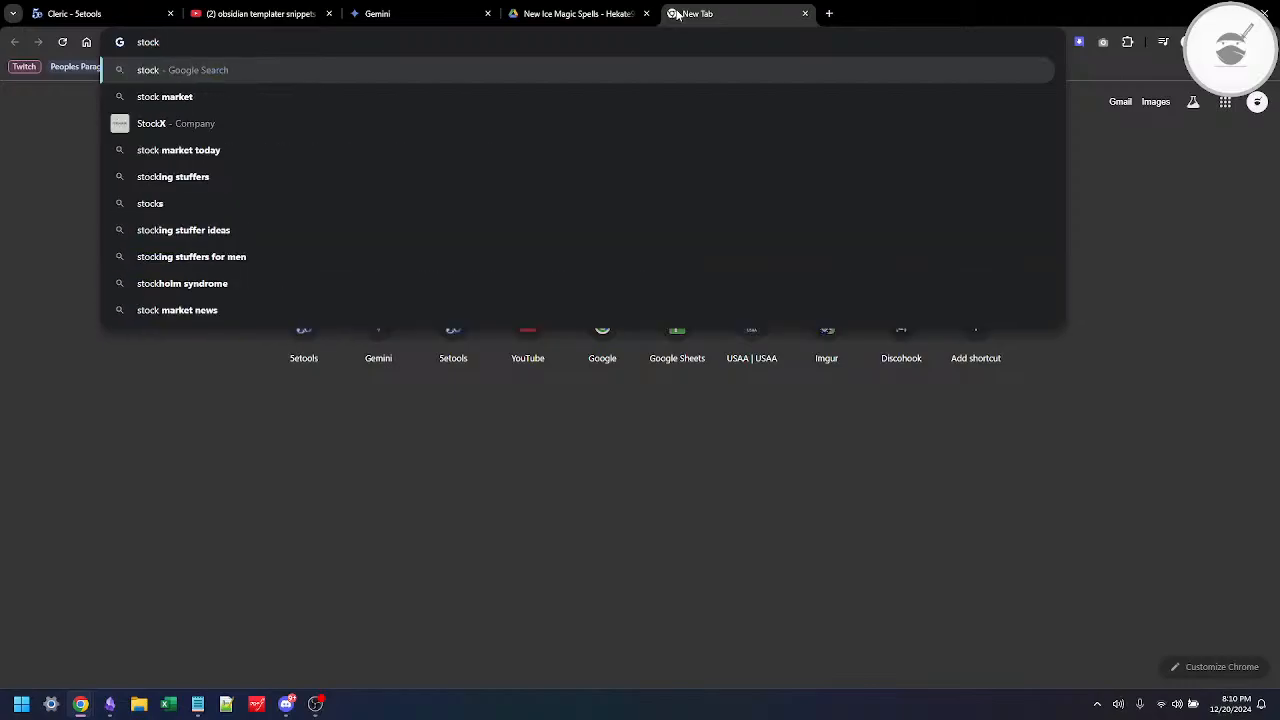
type(" p")
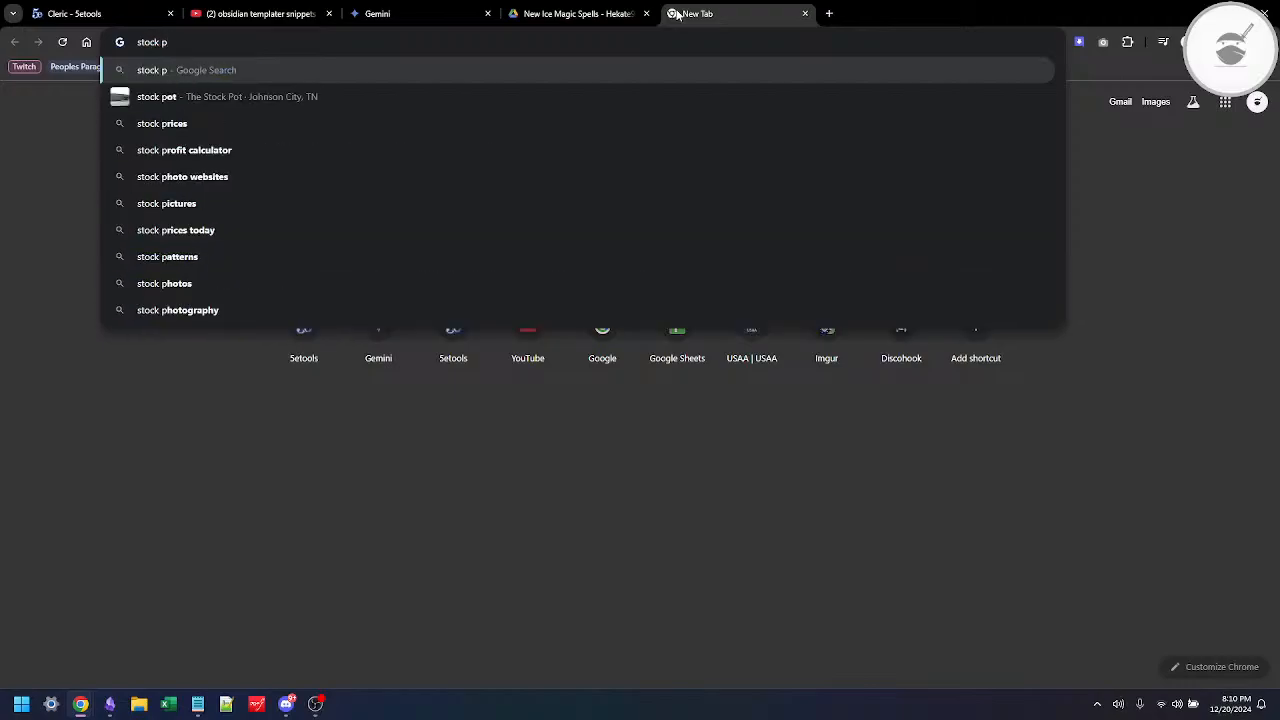
type("ortrat")
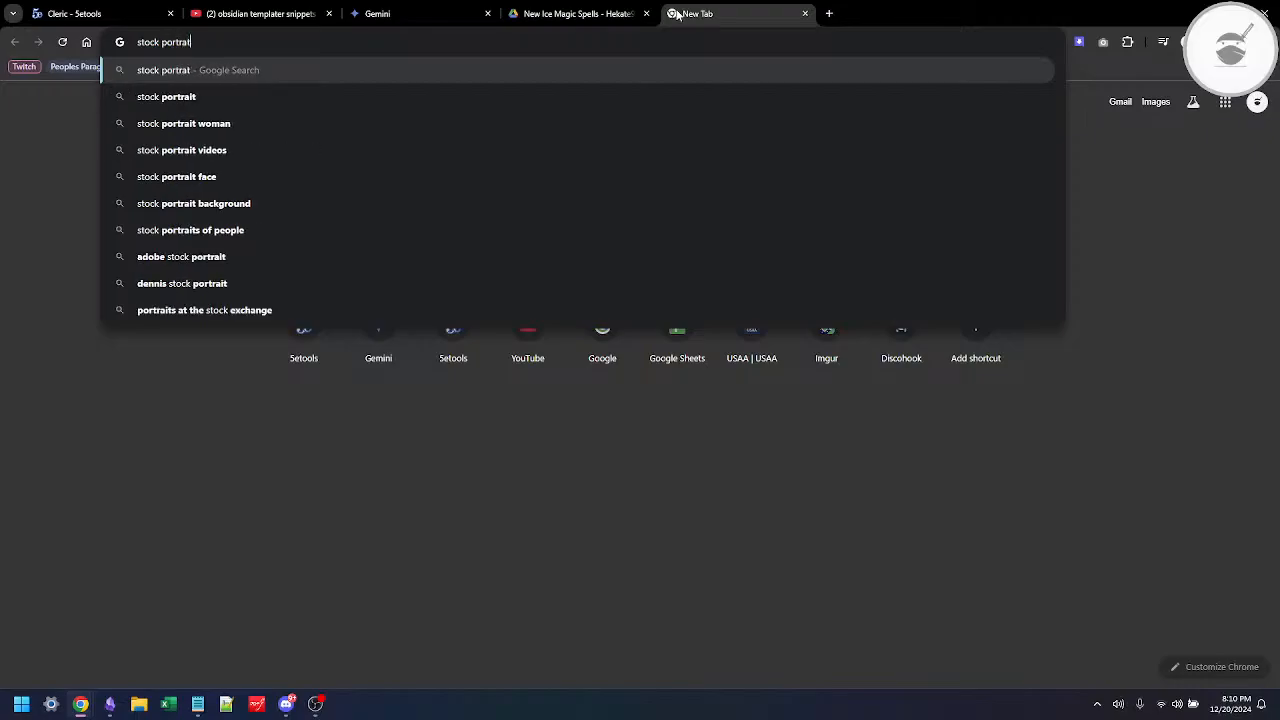
key("Down")
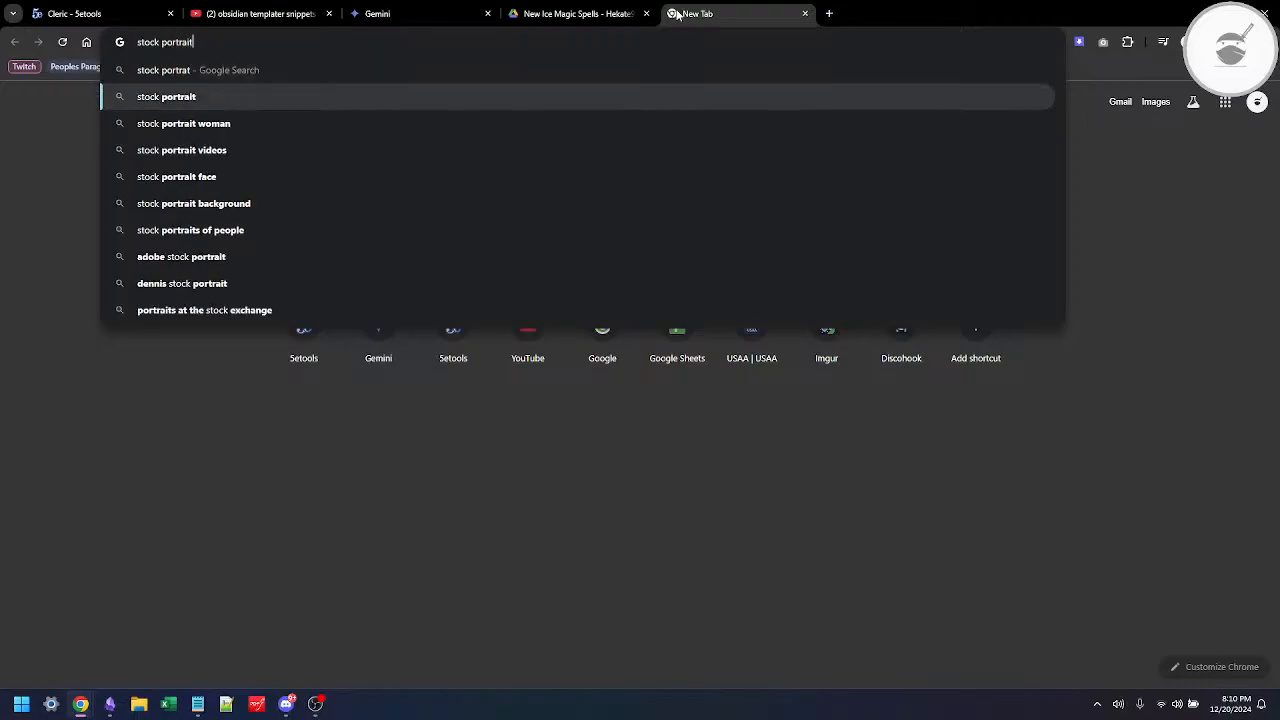
key("Return")
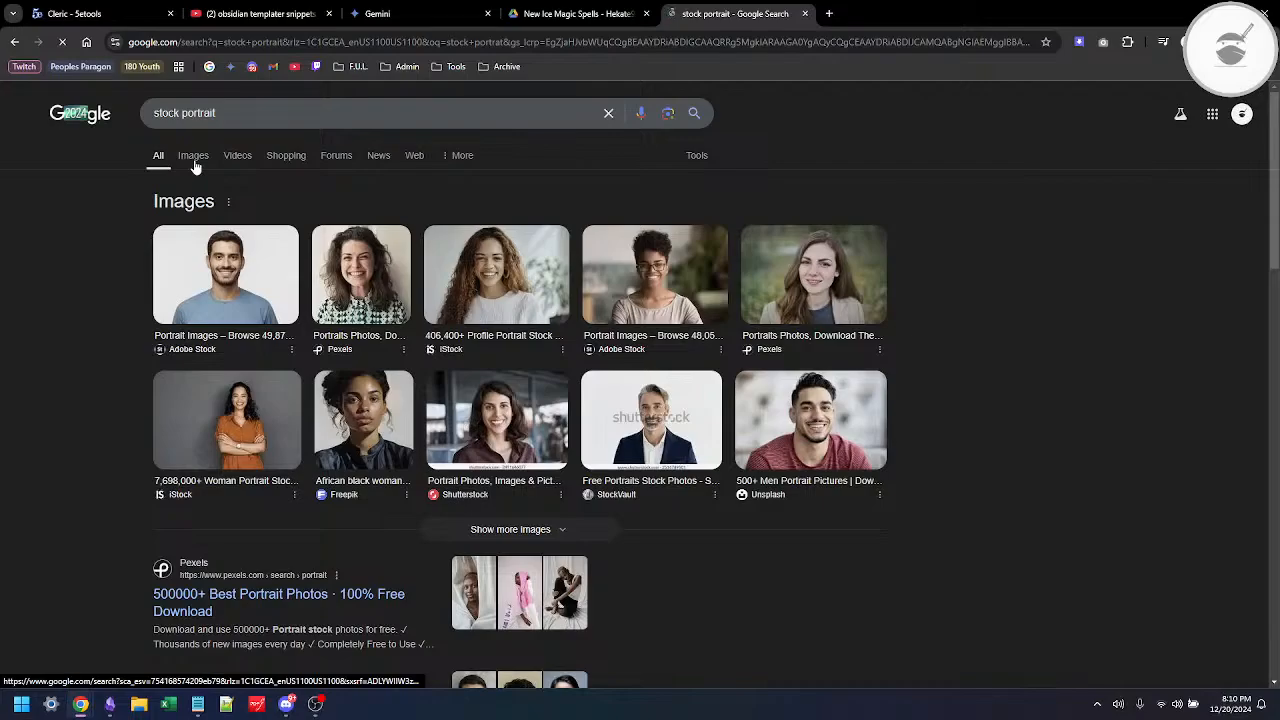
left_click(194, 157)
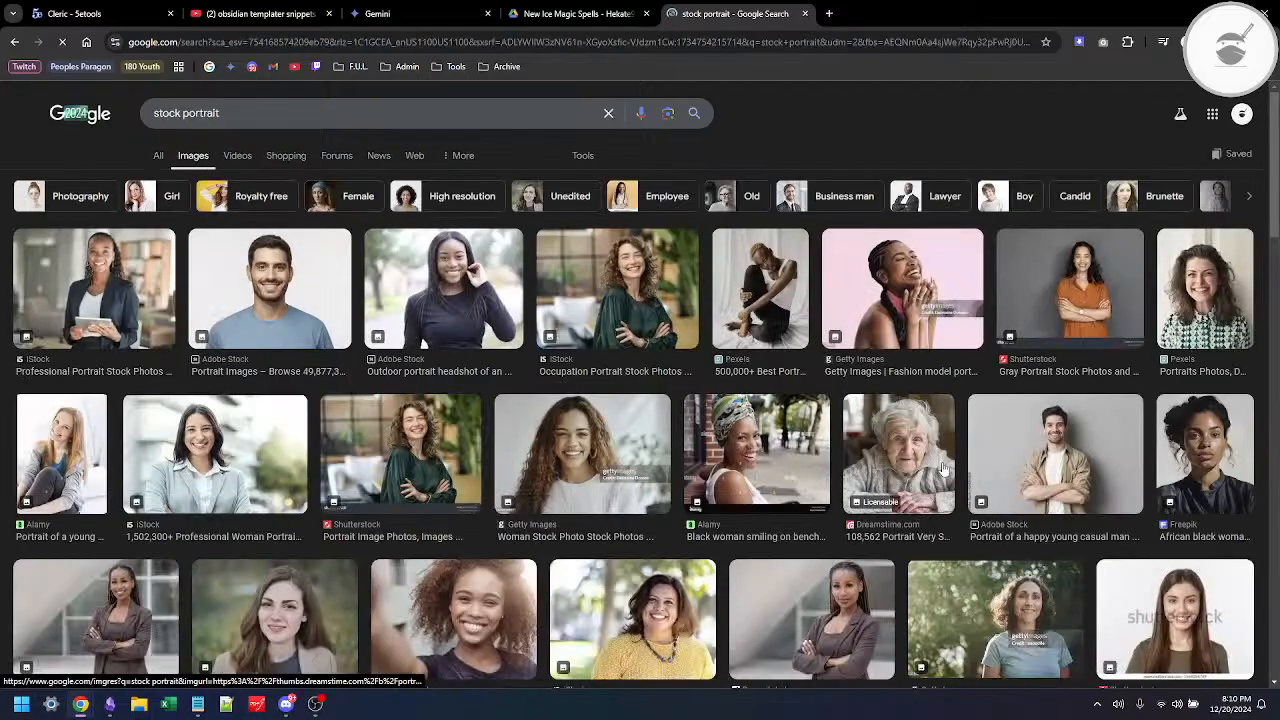
Step: Look over the portrait results and change the image search to "stock photo"
scroll(943, 468, "down", 10)
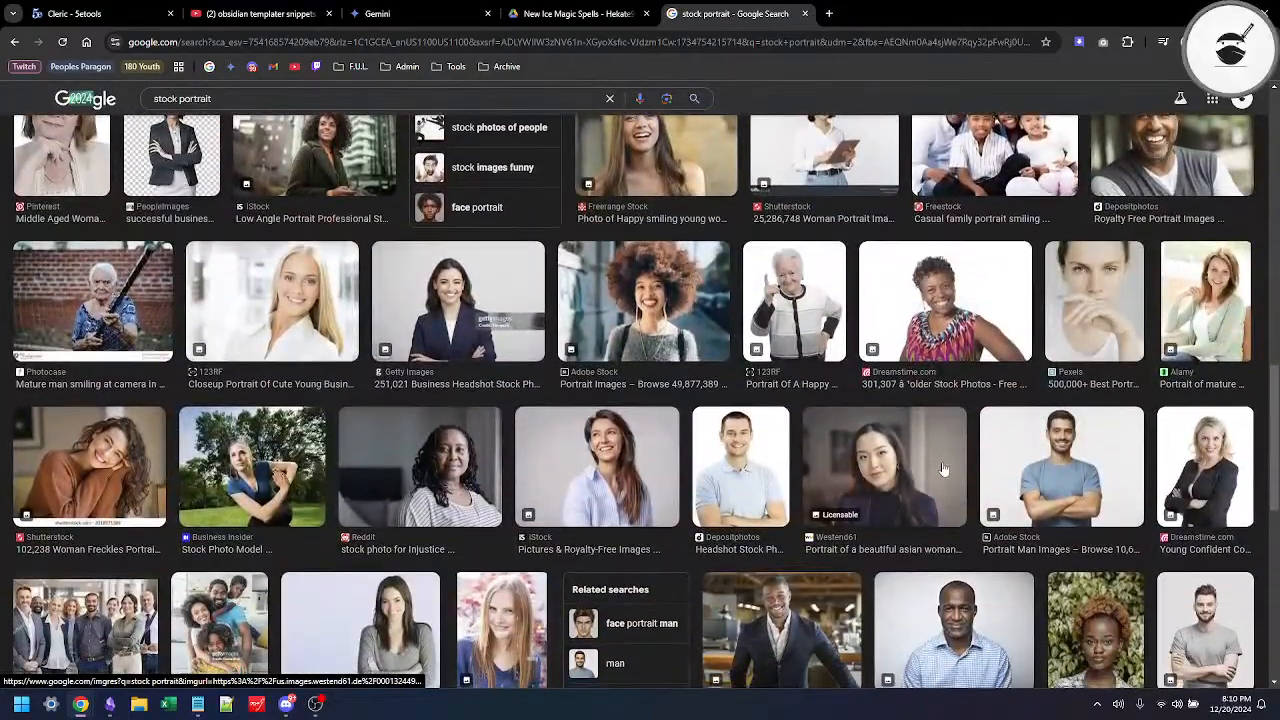
scroll(943, 468, "up", 10)
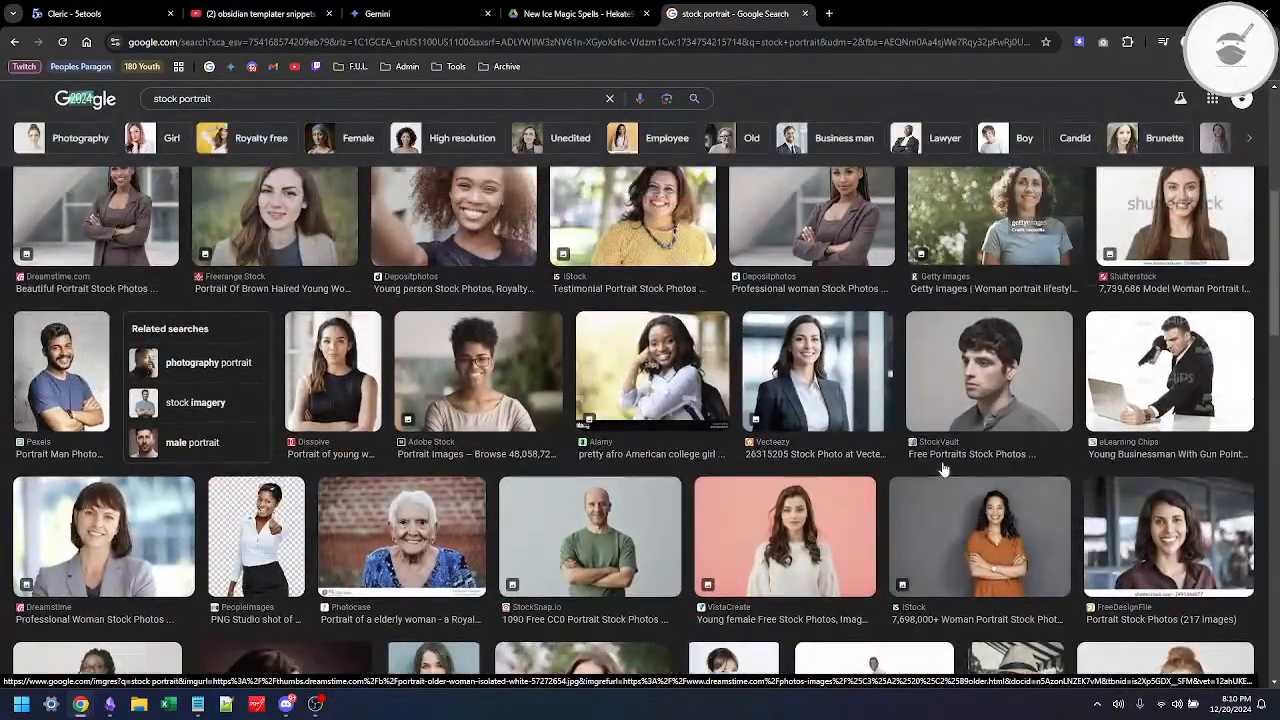
scroll(943, 468, "up", 1)
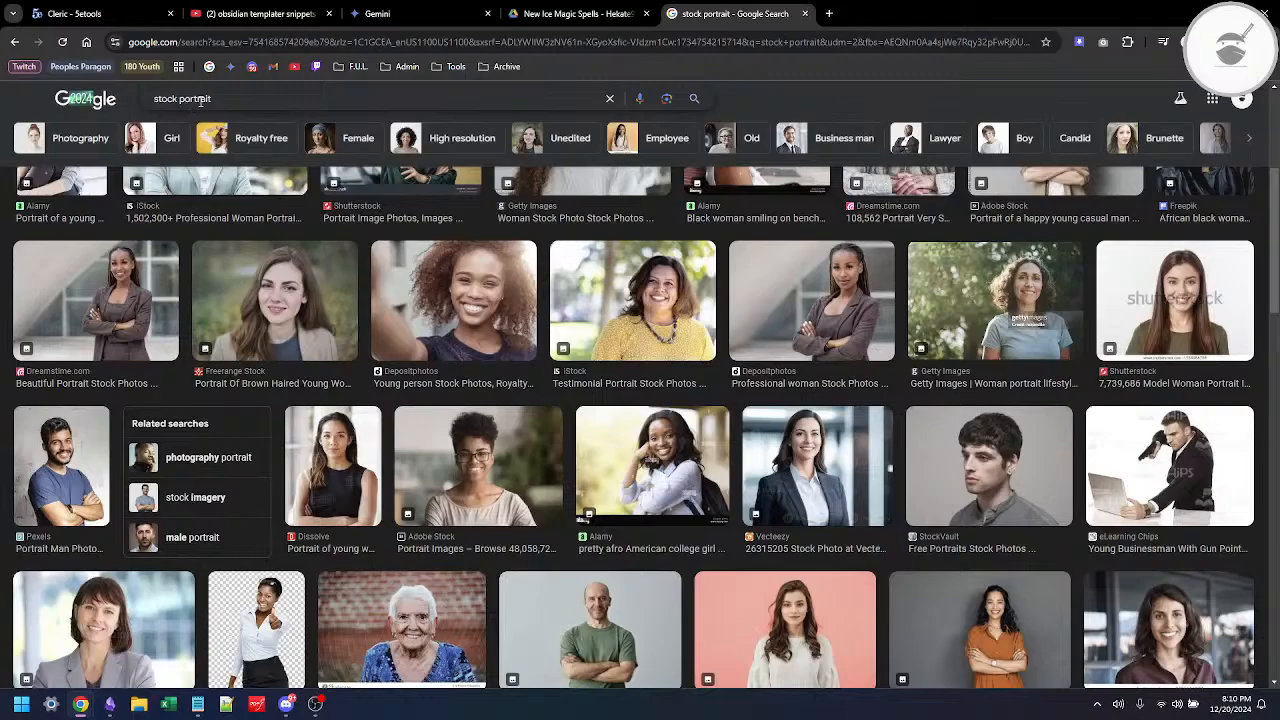
double_click(203, 100)
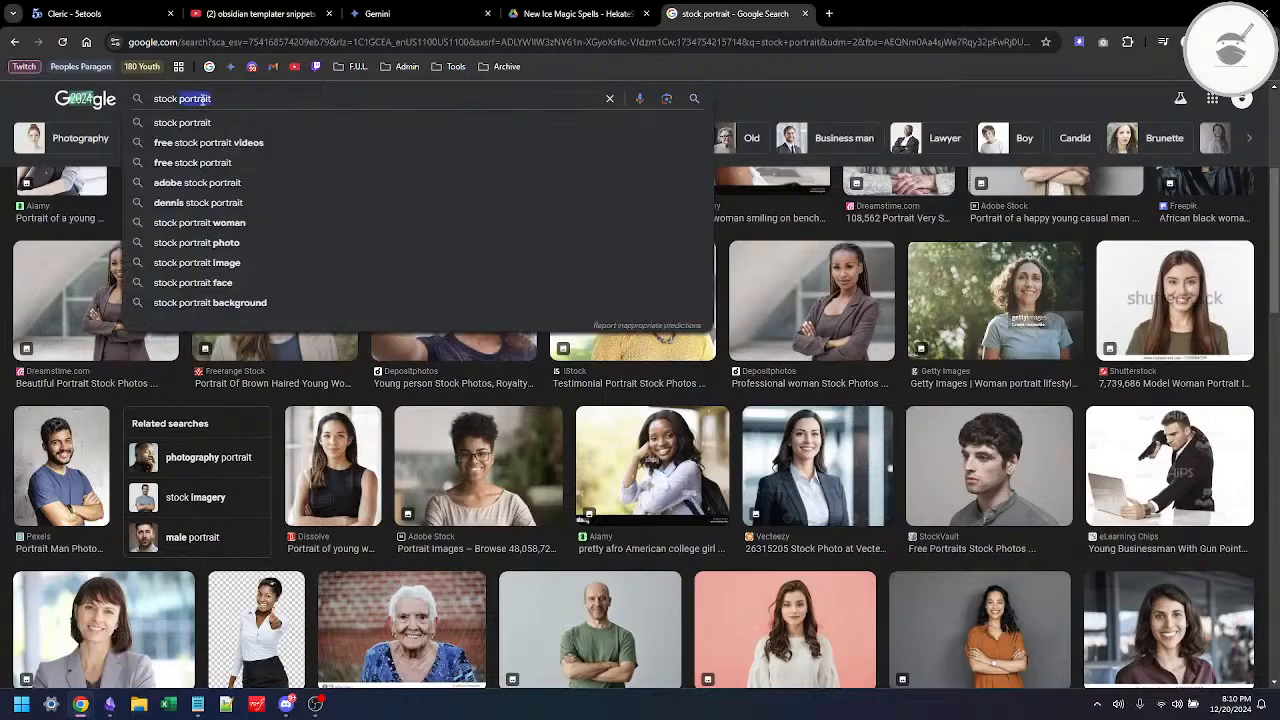
type("photo")
key("Return")
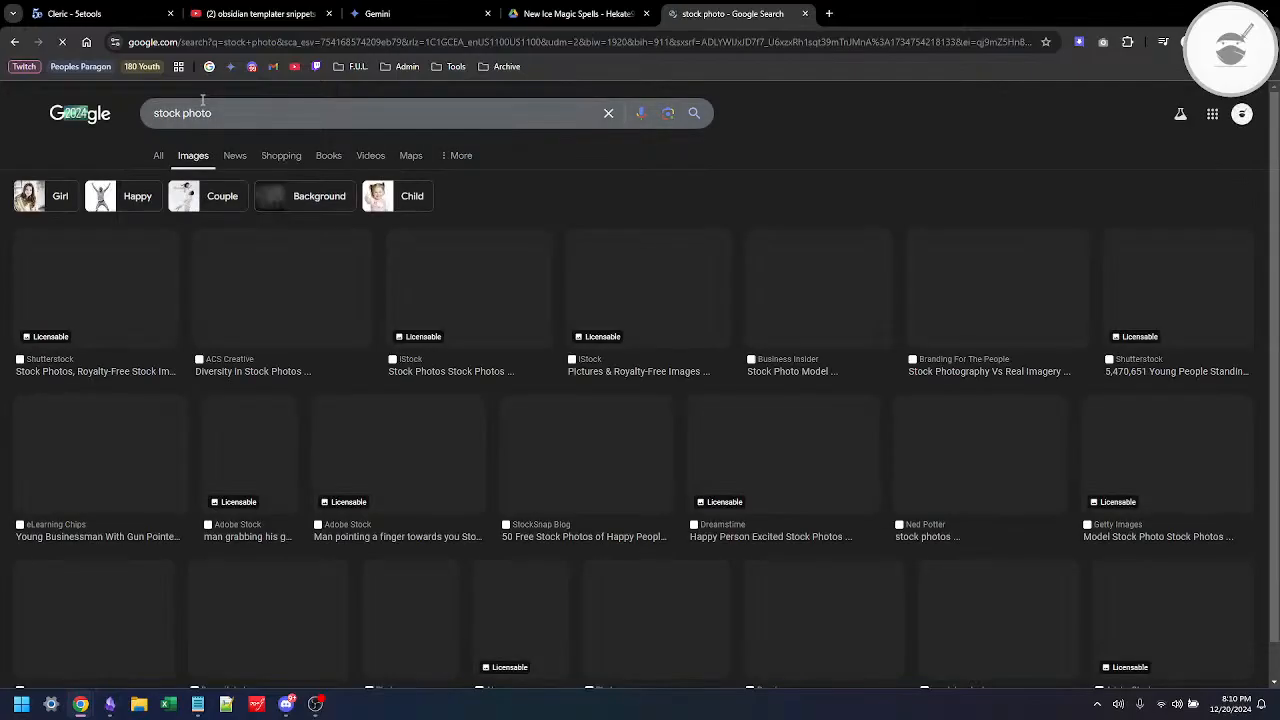
Step: Browse the stock photo results and open the preview of Stockfresh's portrait of an older man eating cereal
scroll(786, 450, "down", 5)
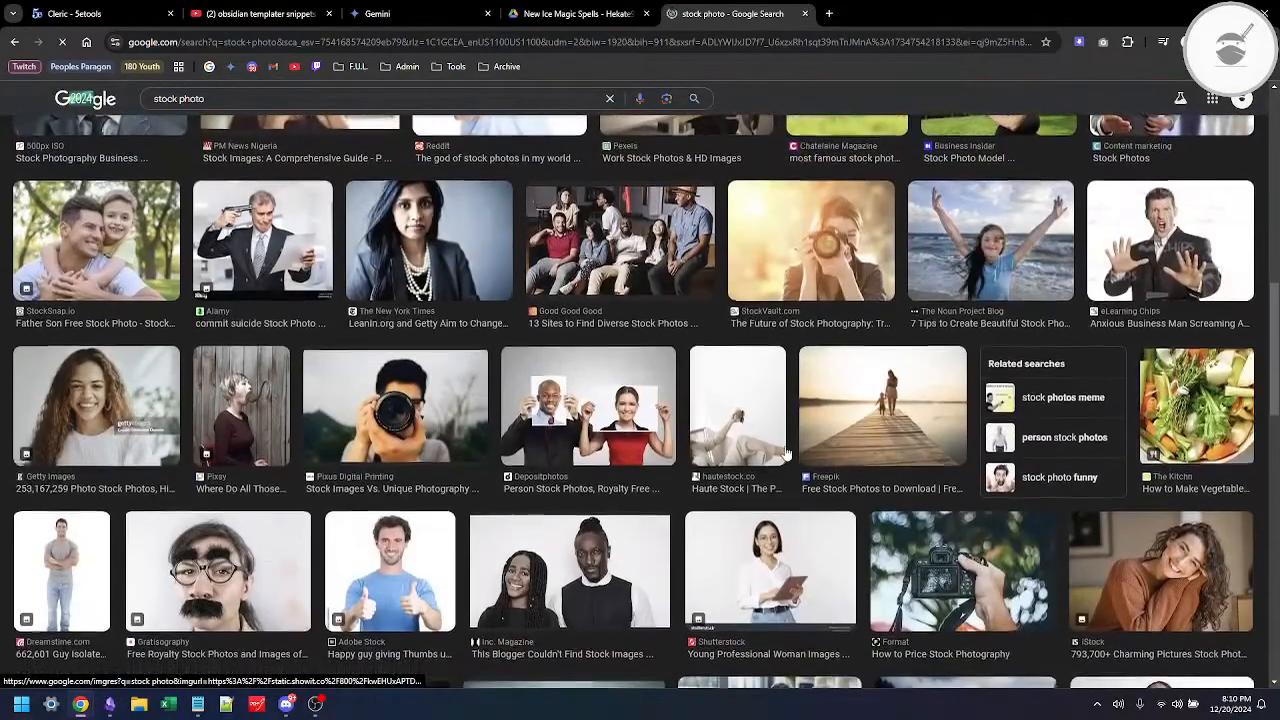
scroll(786, 455, "down", 2)
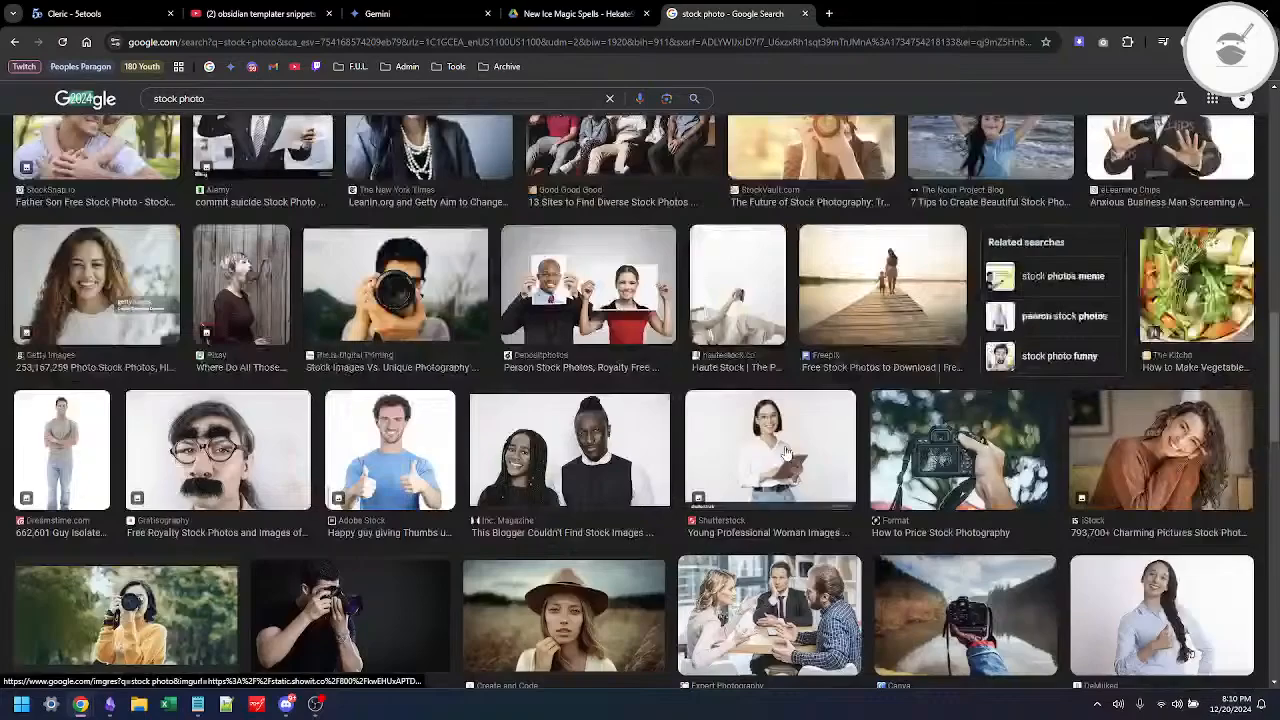
scroll(786, 455, "down", 3)
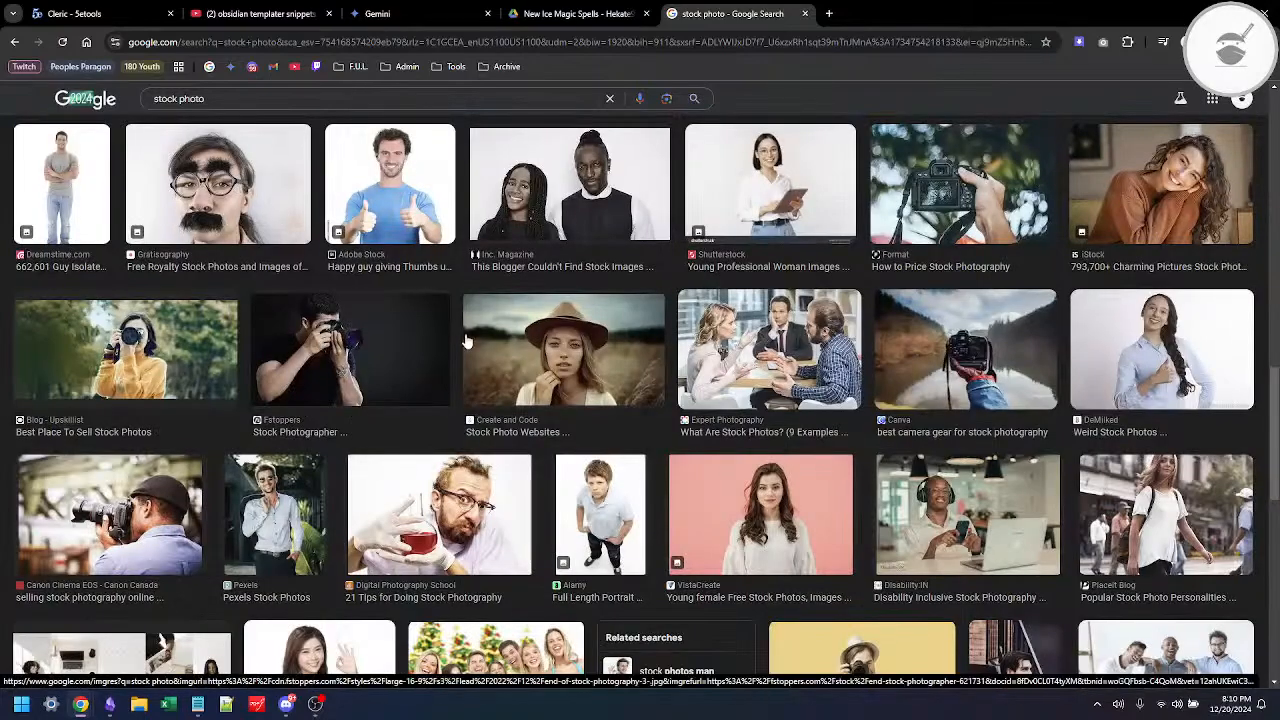
scroll(465, 340, "up", 3)
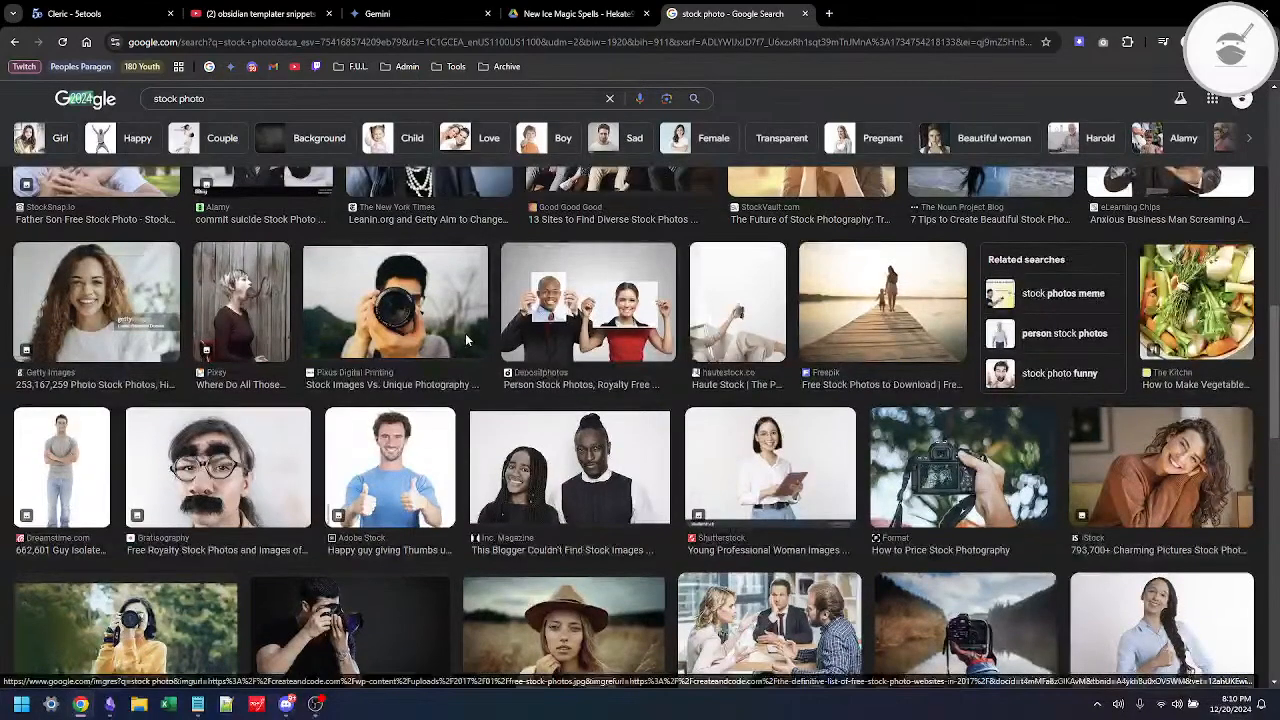
scroll(465, 340, "up", 3)
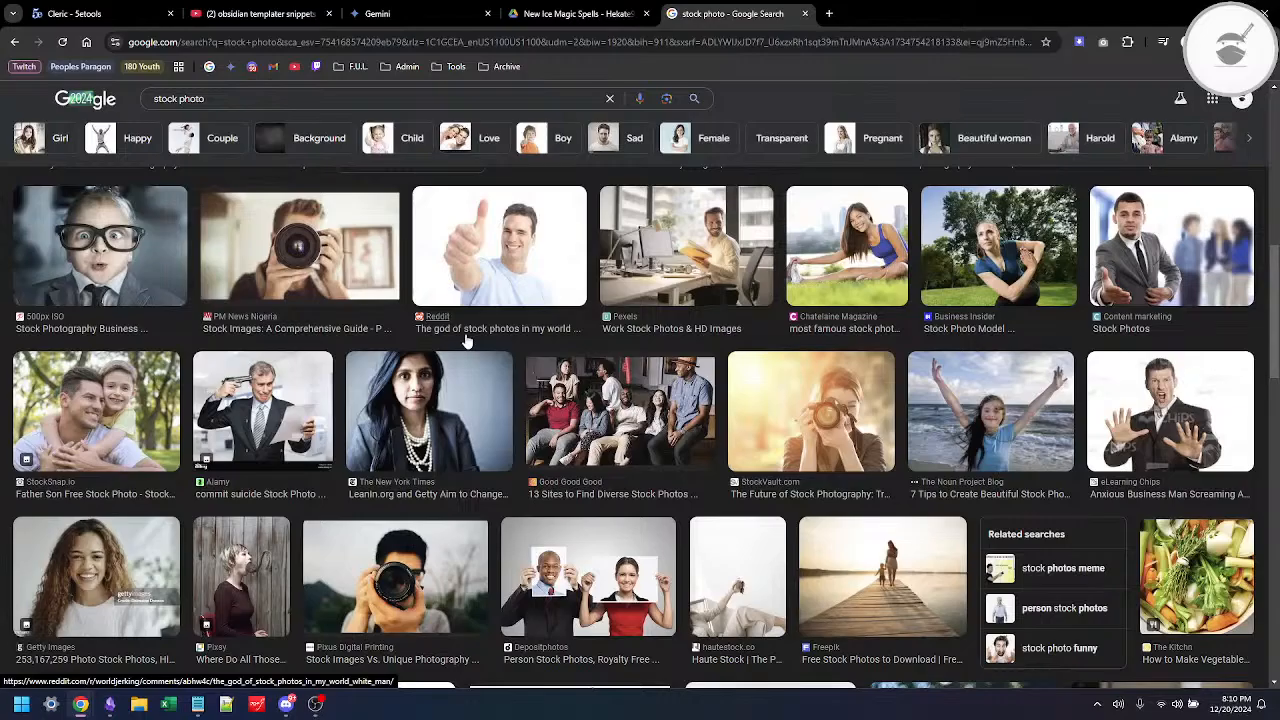
scroll(465, 340, "down", 5)
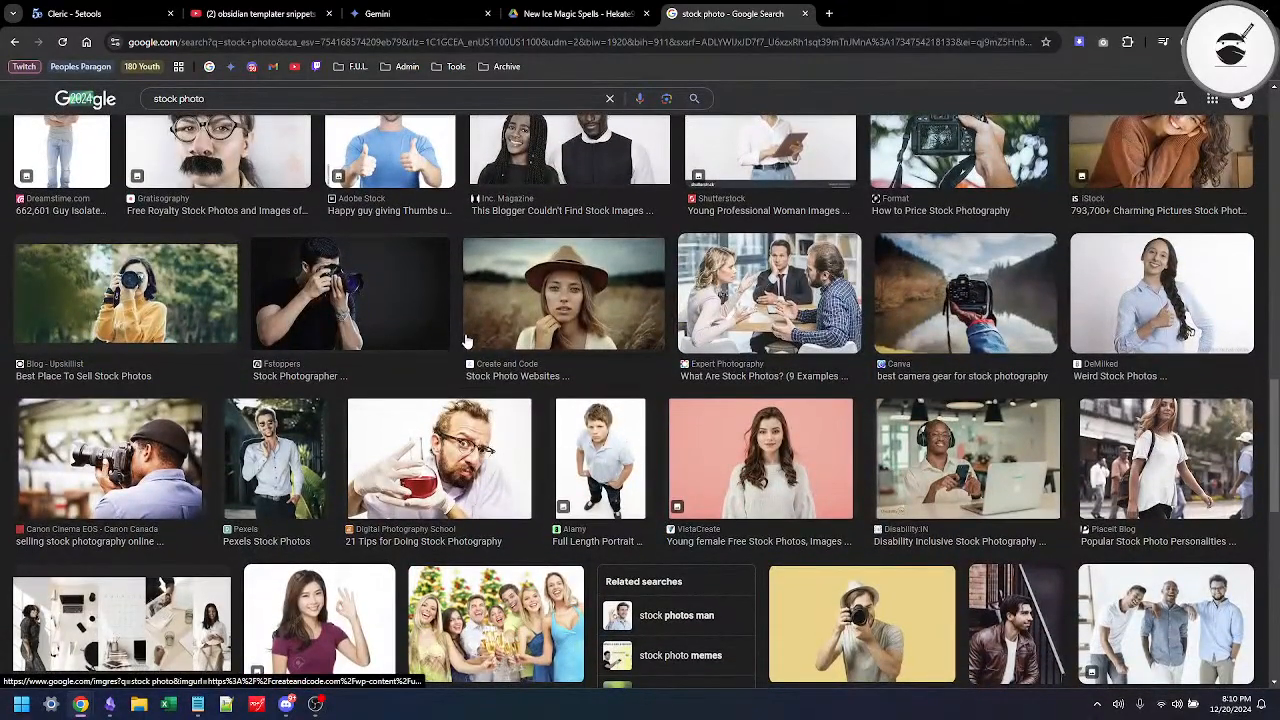
scroll(465, 340, "down", 1)
scroll(465, 340, "down", 3)
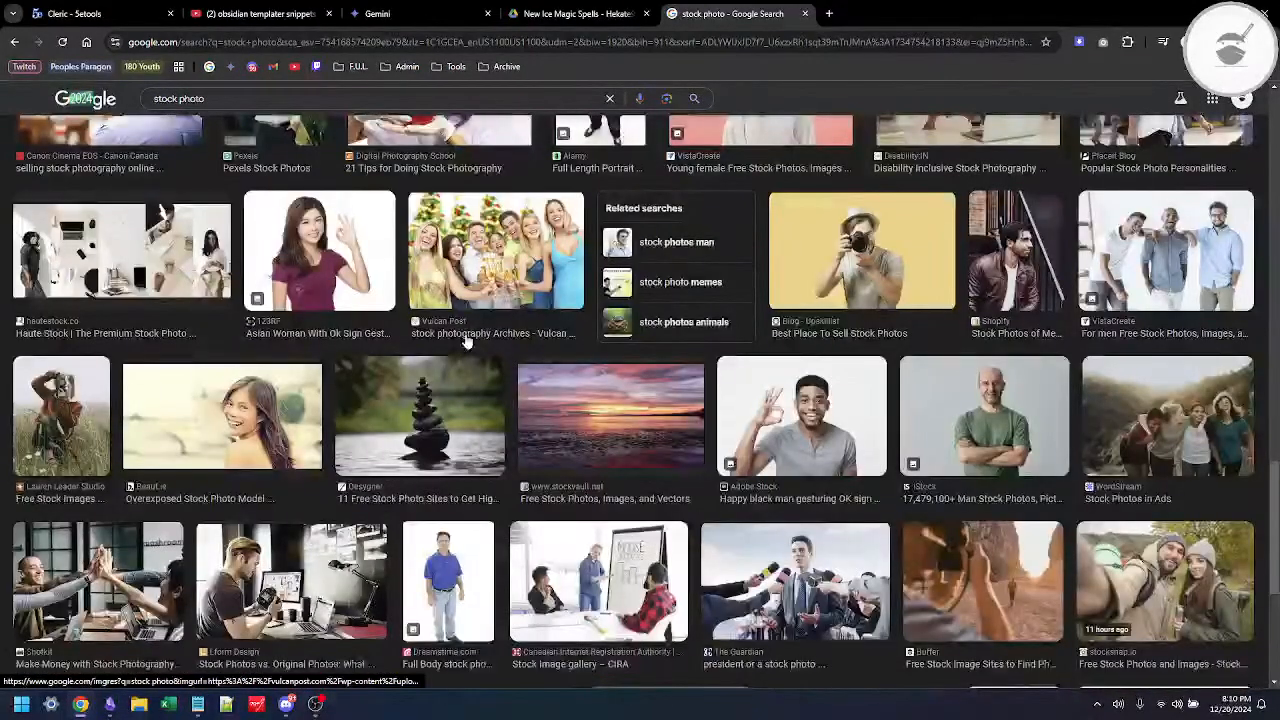
scroll(465, 342, "down", 5)
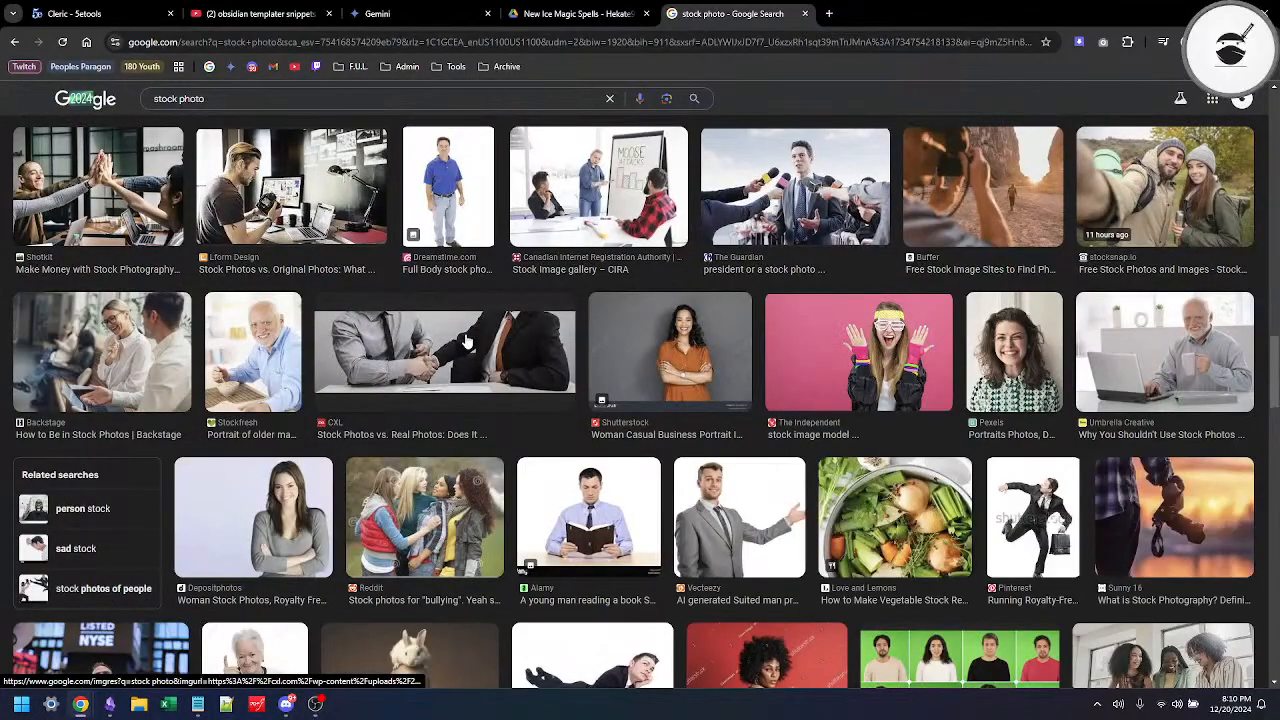
left_click(208, 372)
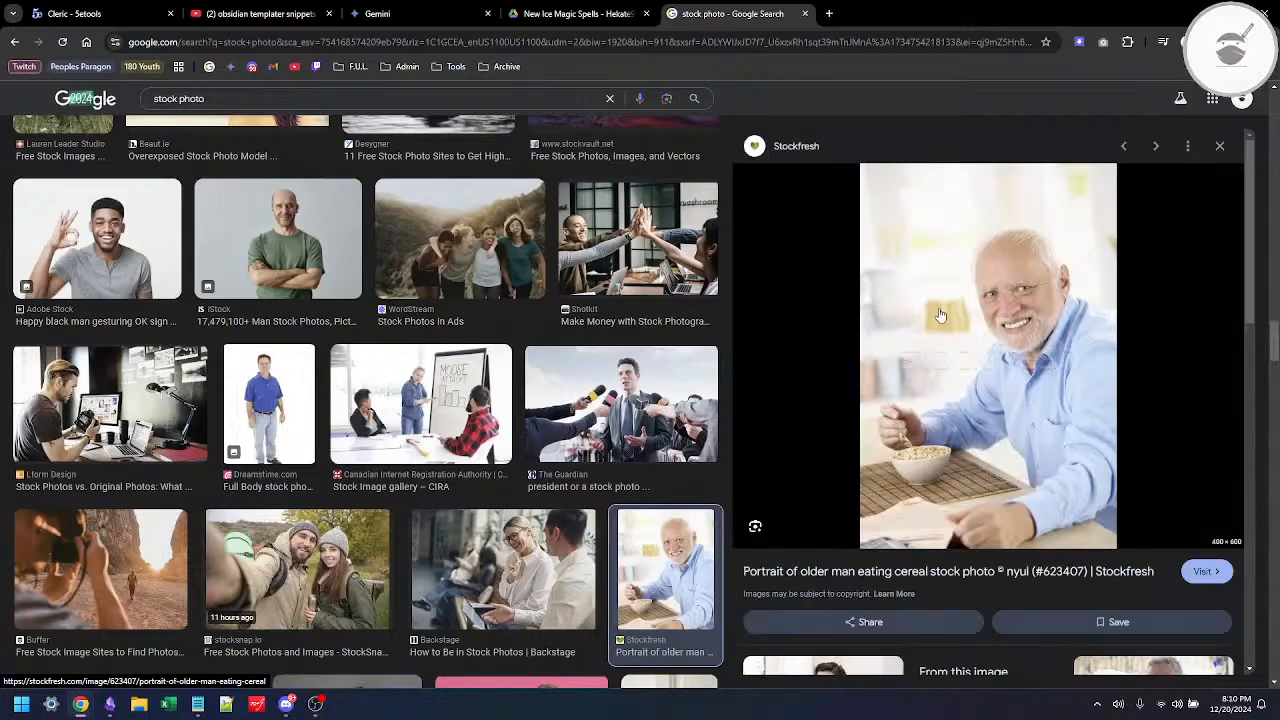
Step: Save the previewed older-man portrait as a JPEG in the Downloads folder under its suggested file name
right_click(996, 330)
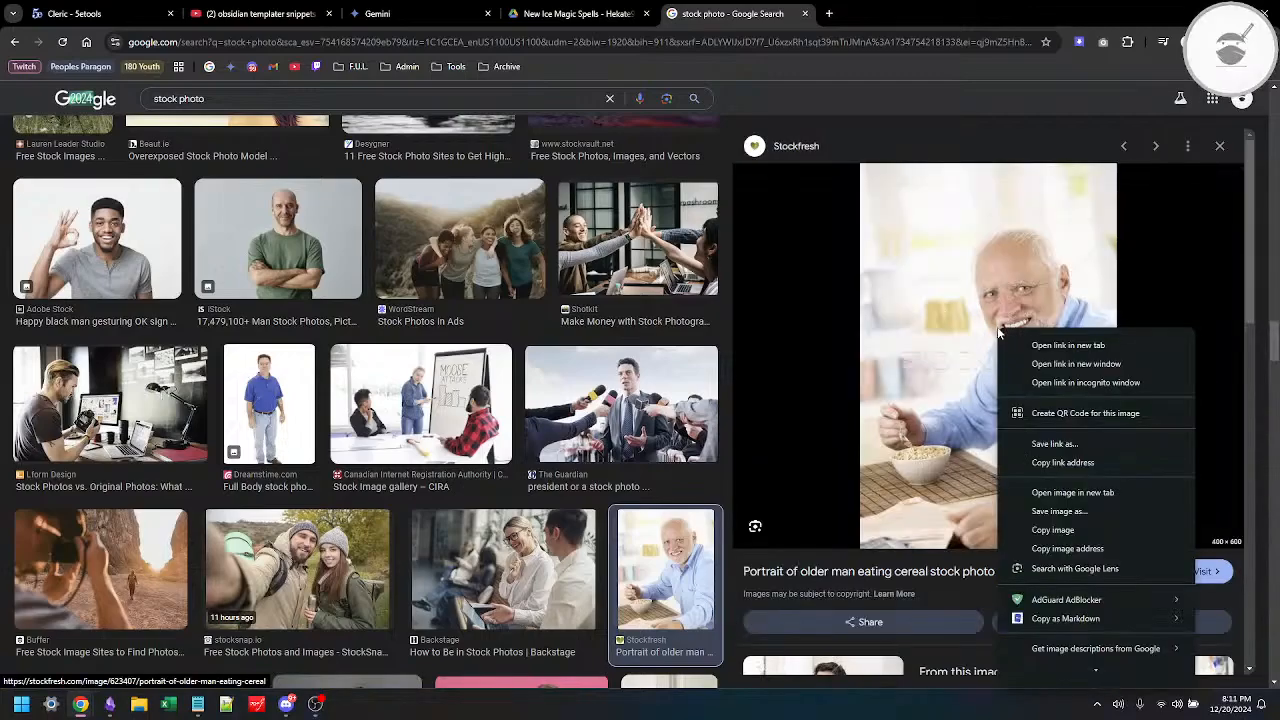
left_click(1078, 511)
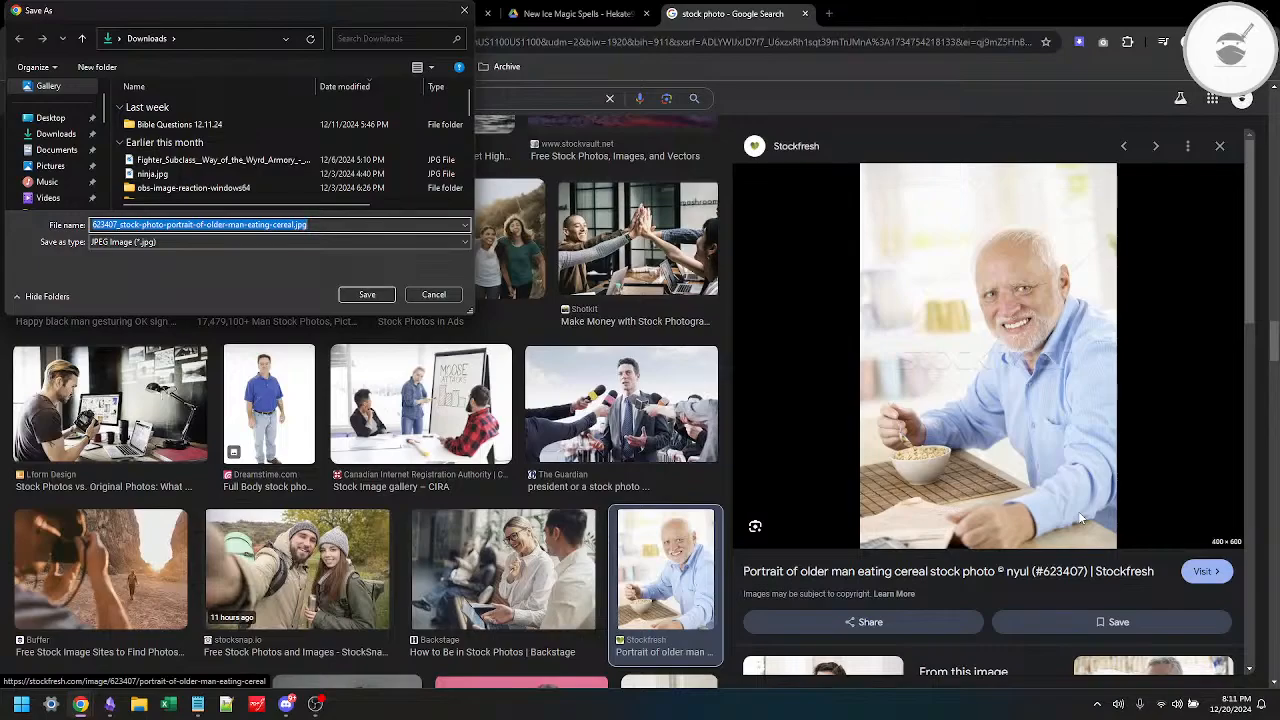
left_click(58, 134)
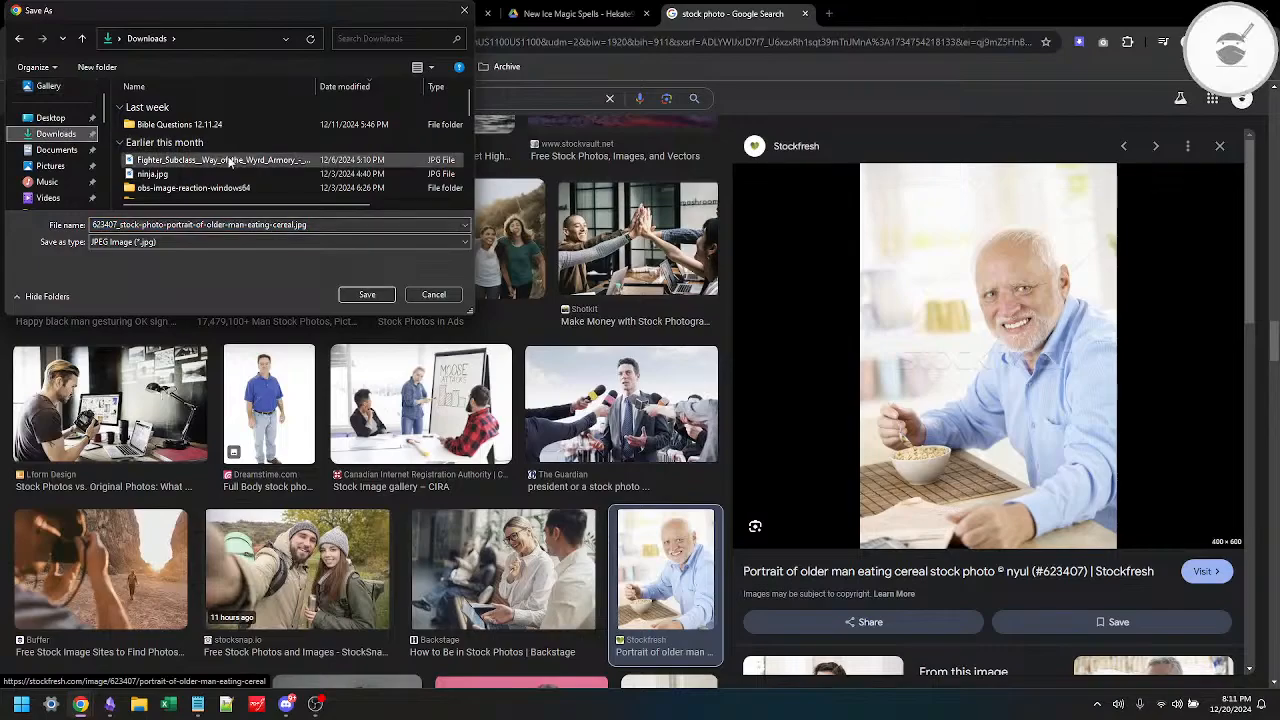
left_click(364, 292)
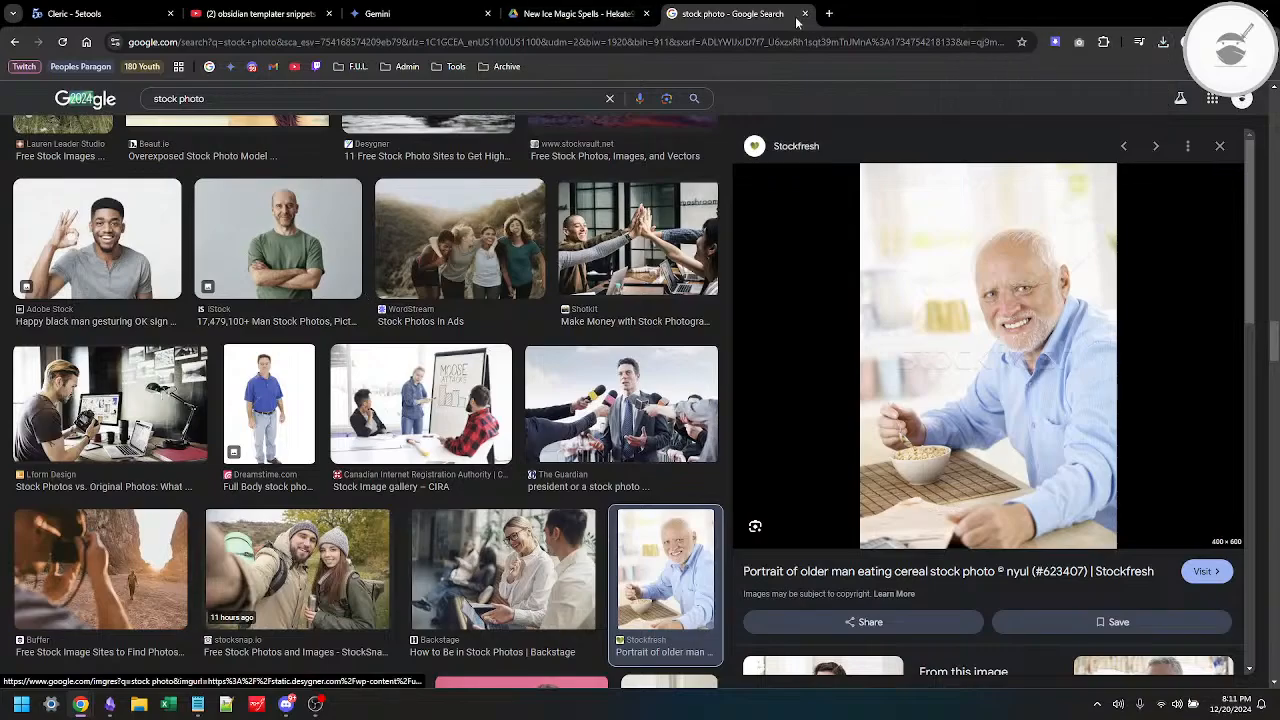
Step: Open Imgur from the bookmarked image tools in a new tab, reloading the site, and go to the account's own posts
left_click(829, 14)
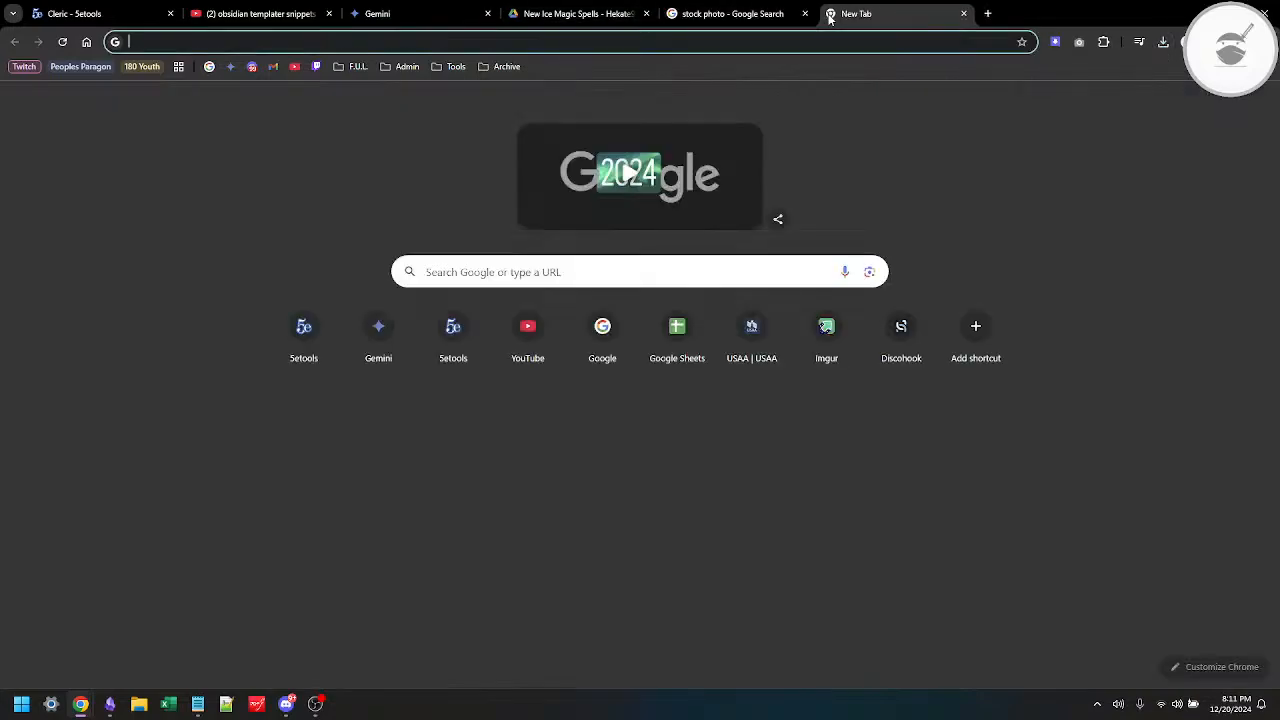
left_click(455, 68)
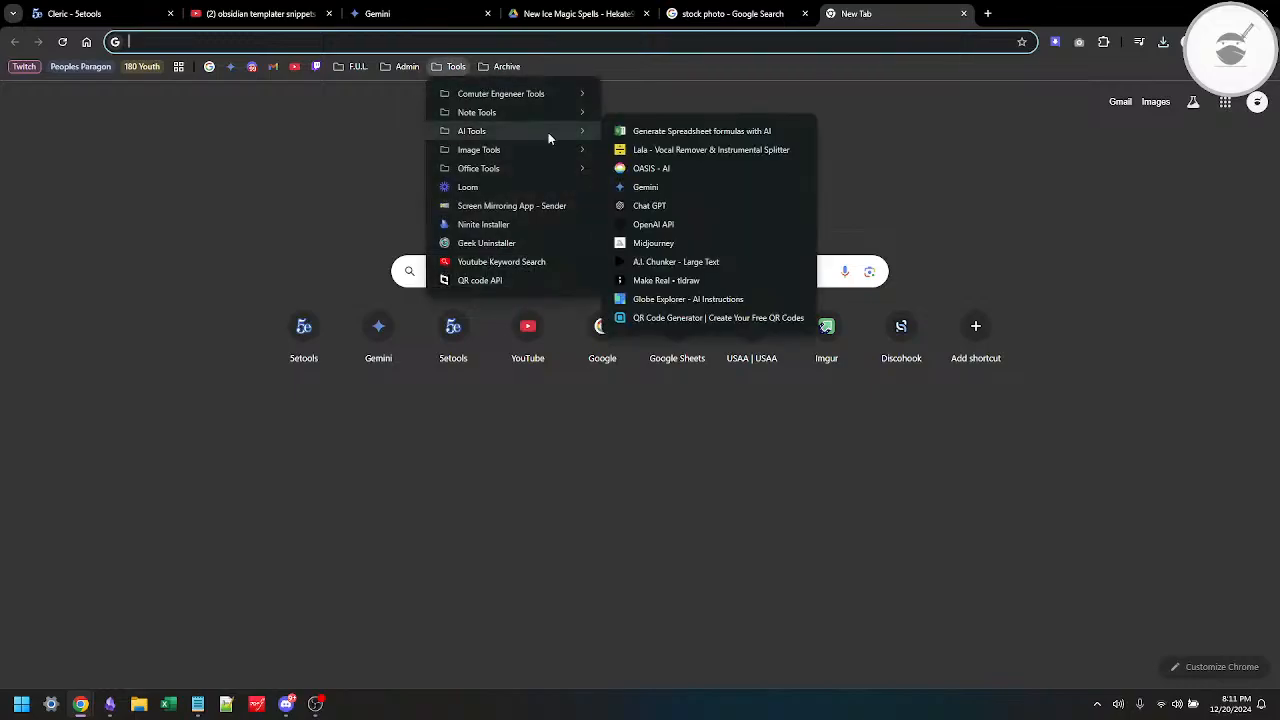
mouse_move(564, 148)
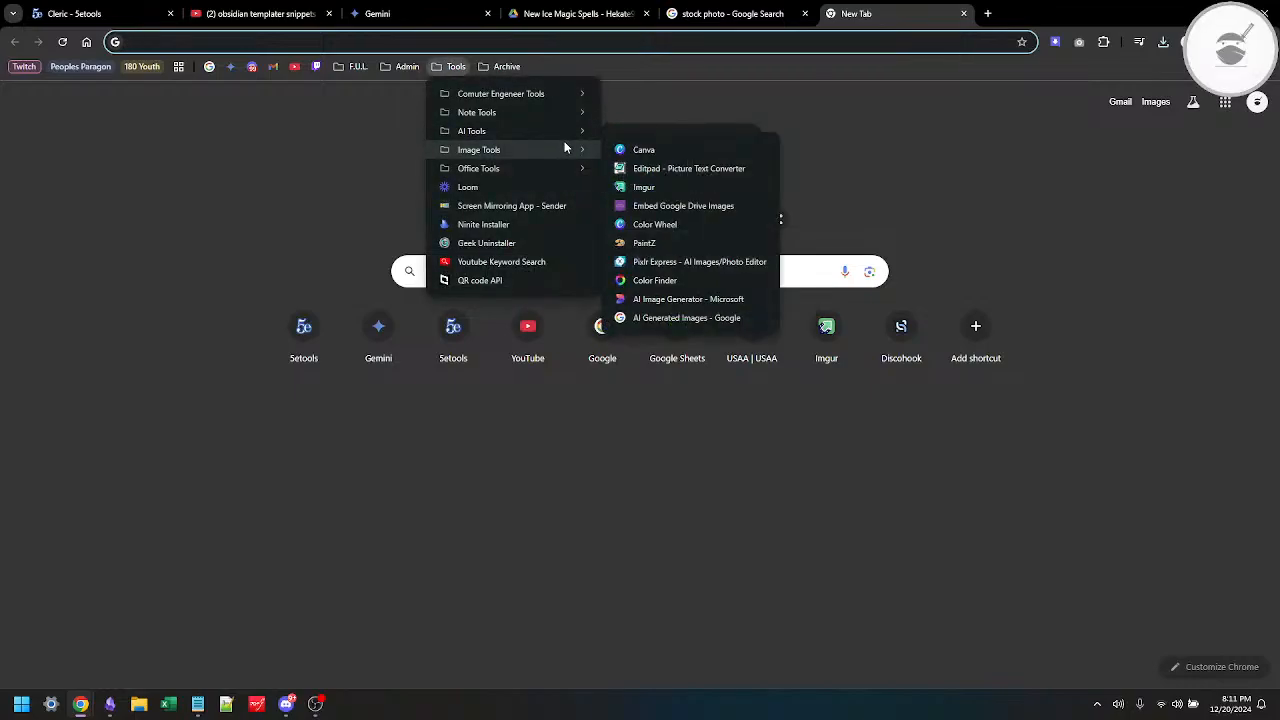
left_click(677, 182)
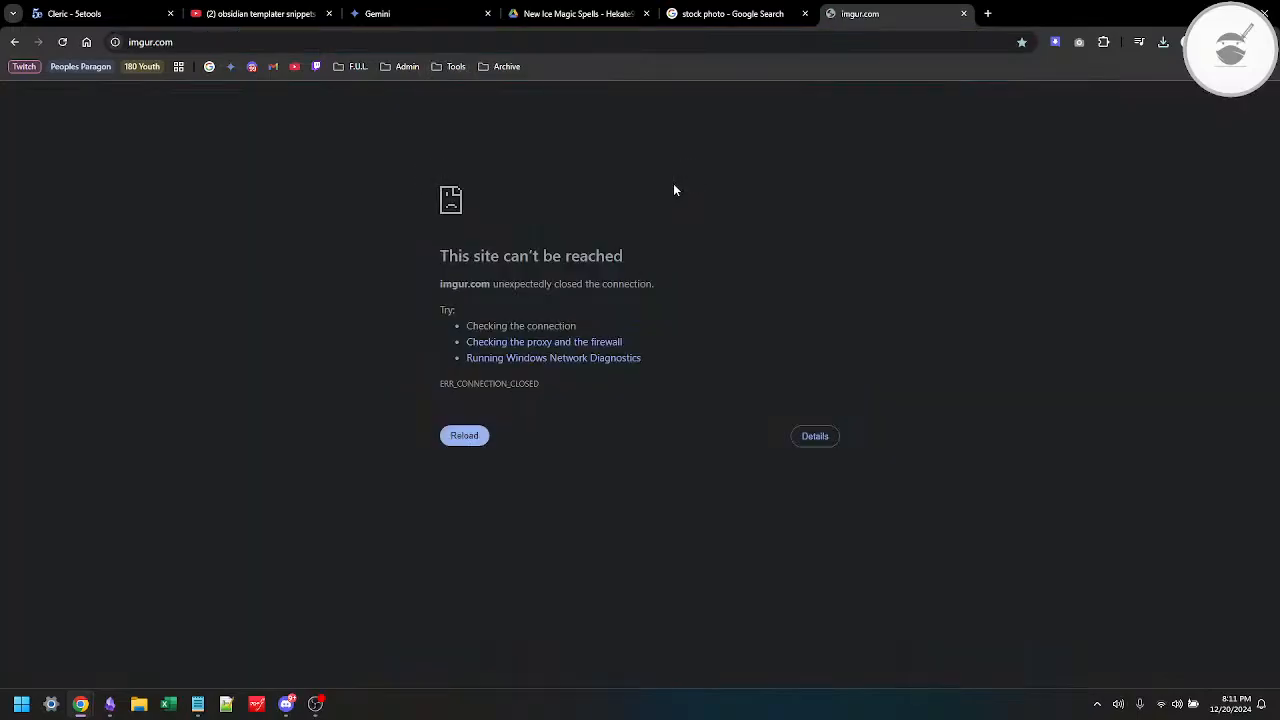
left_click(61, 44)
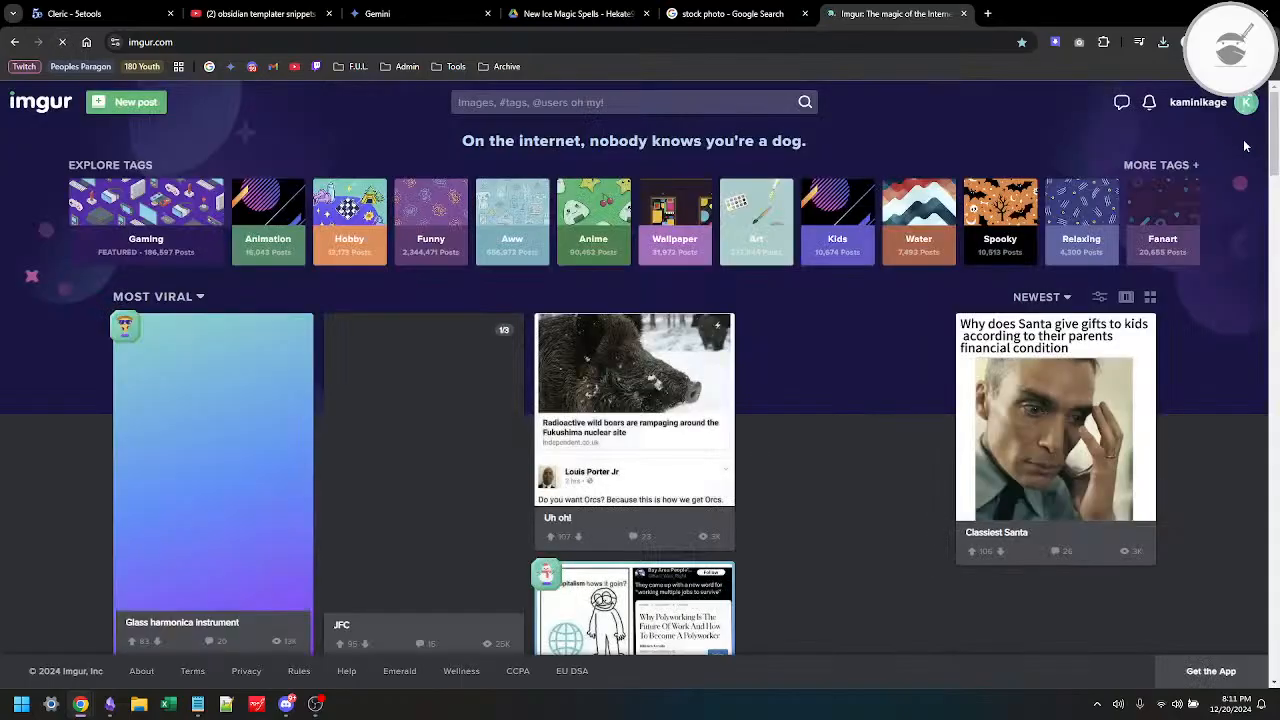
mouse_move(1192, 110)
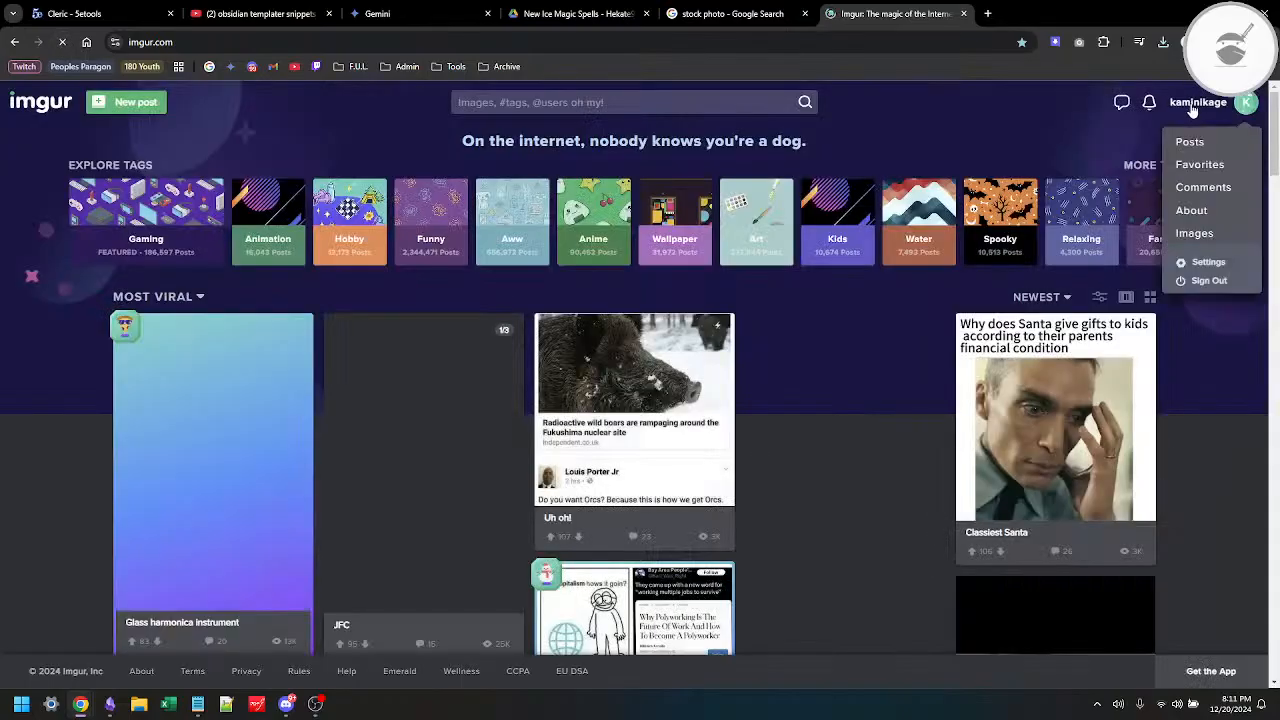
left_click(1200, 143)
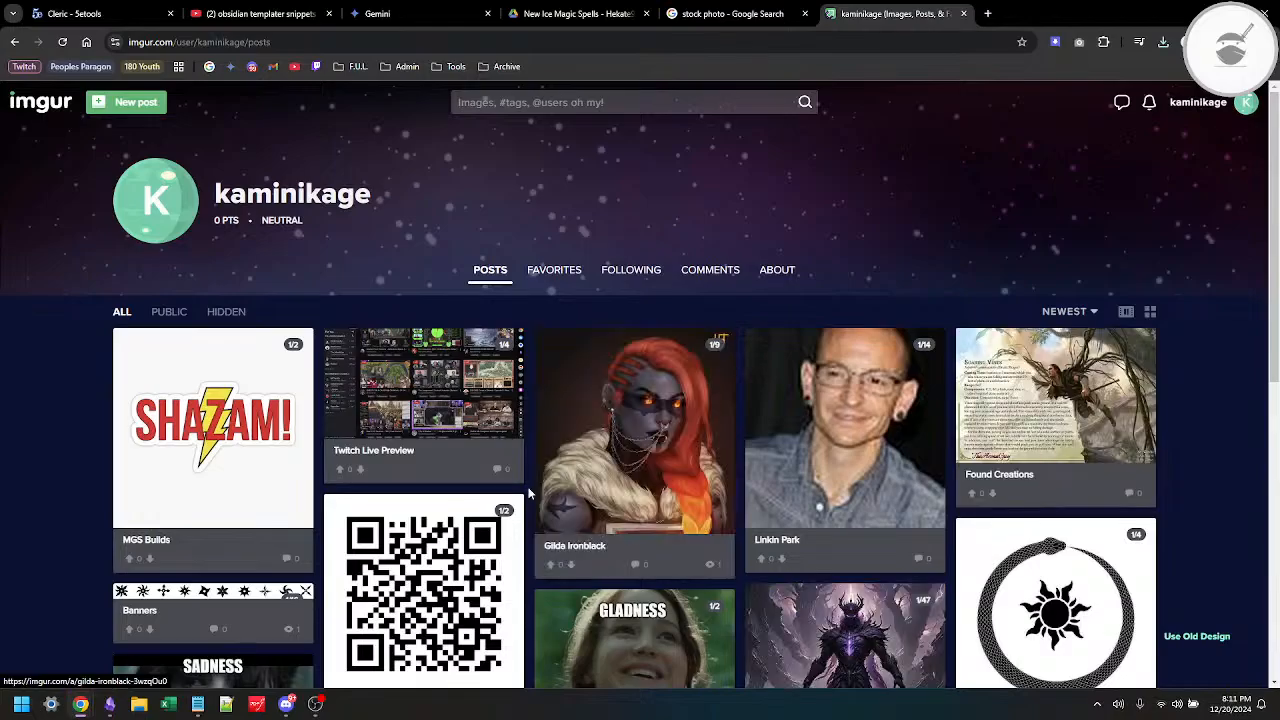
Step: Examine the images in the hidden "Gladness Everdeen" post and return to the list of posts
scroll(530, 493, "down", 4)
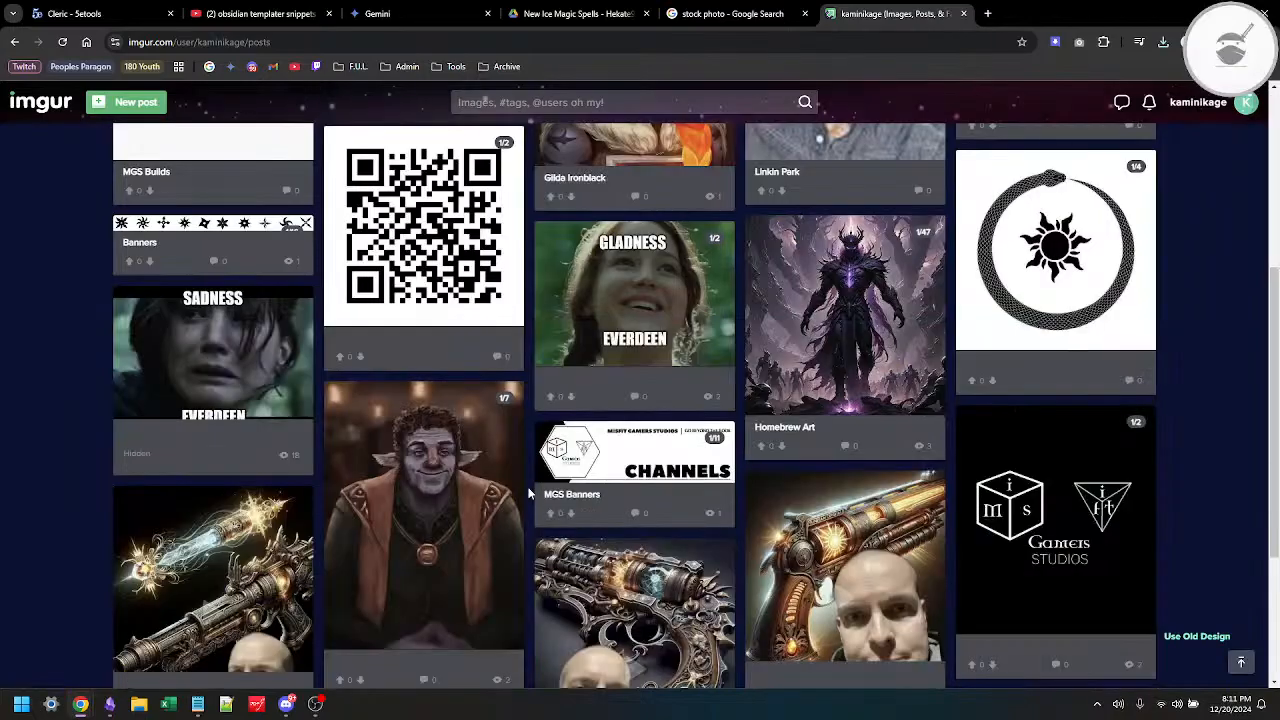
scroll(530, 493, "down", 3)
scroll(530, 493, "up", 2)
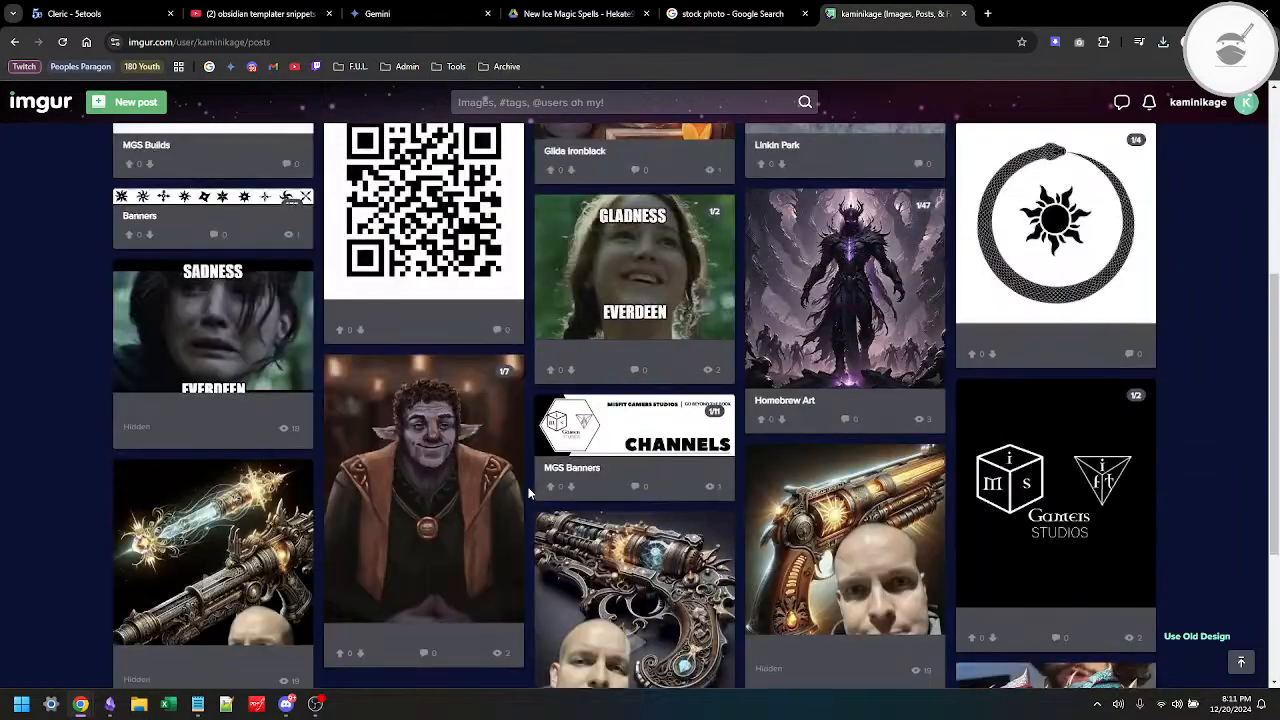
left_click(697, 280)
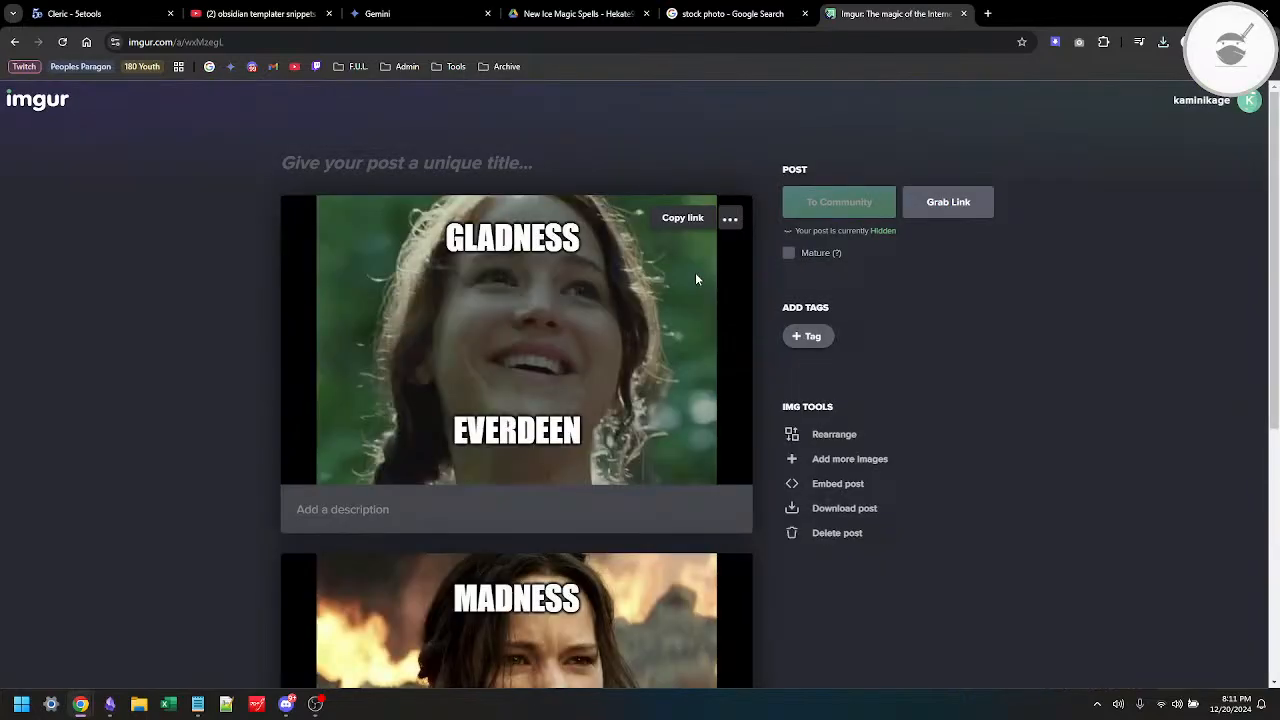
scroll(600, 330, "down", 5)
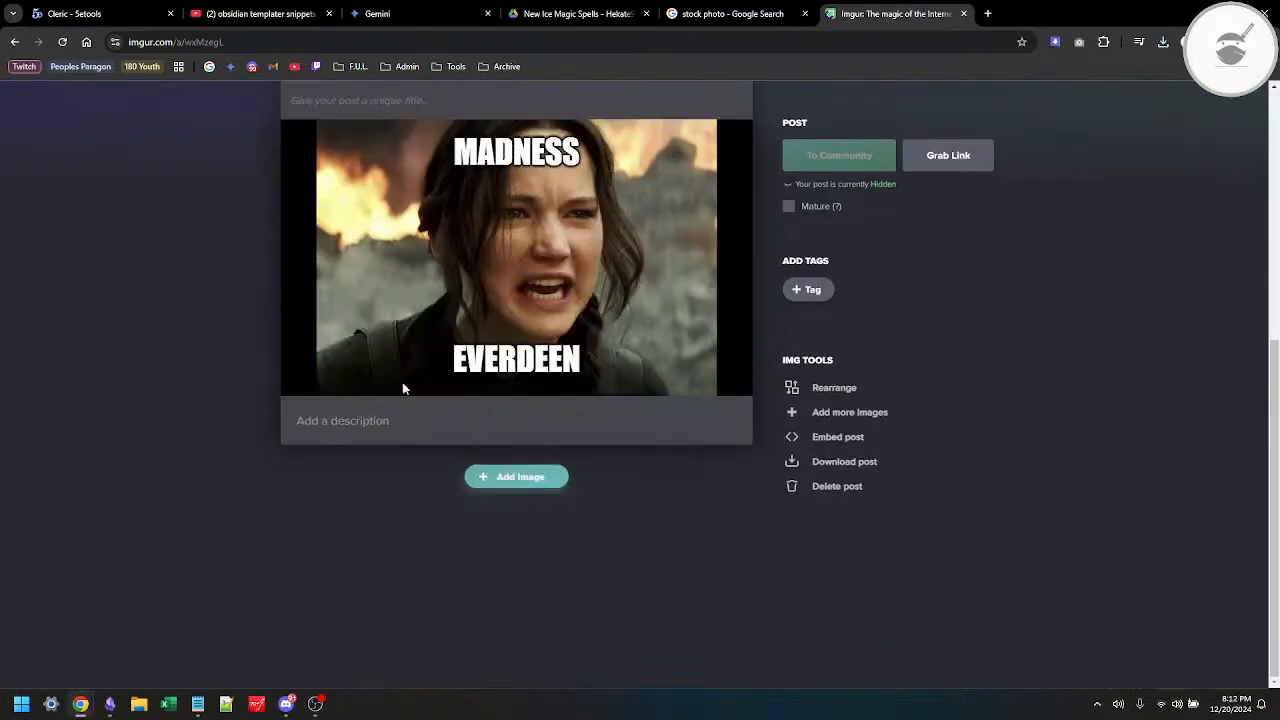
left_click(12, 43)
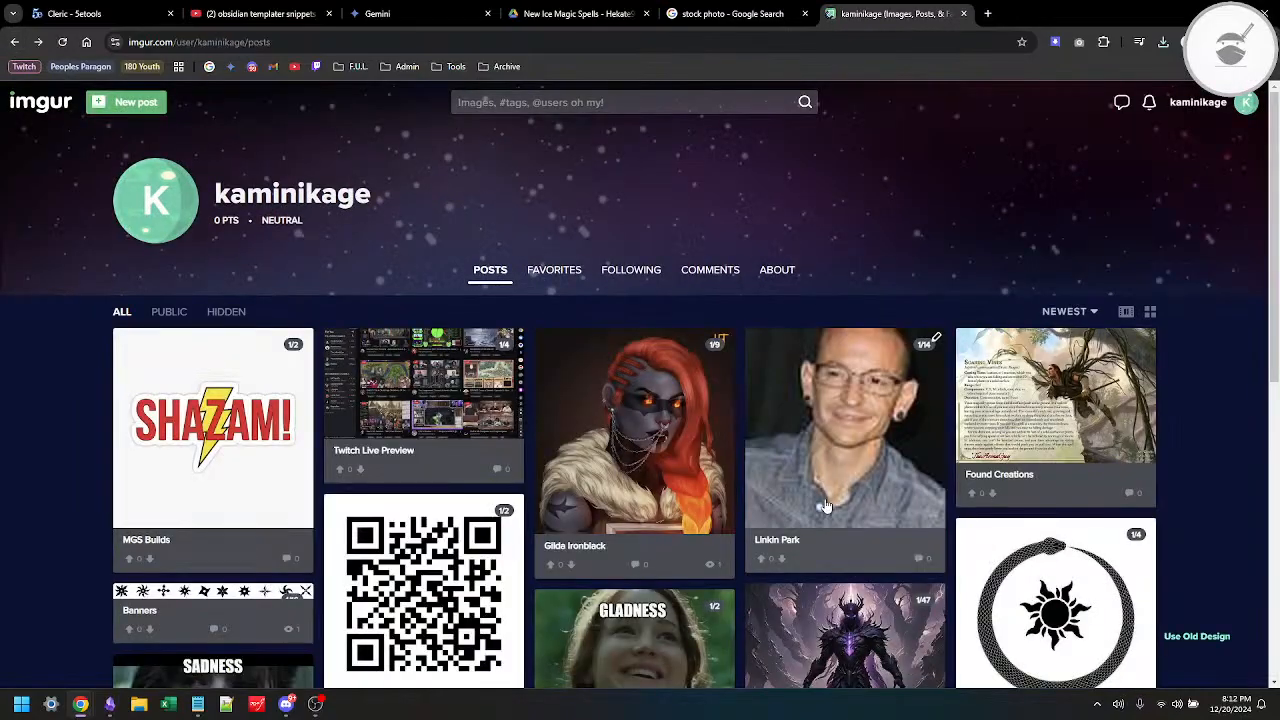
Step: Look through the account's existing Imgur posts for a suitable place for the placeholder image
scroll(826, 506, "down", 7)
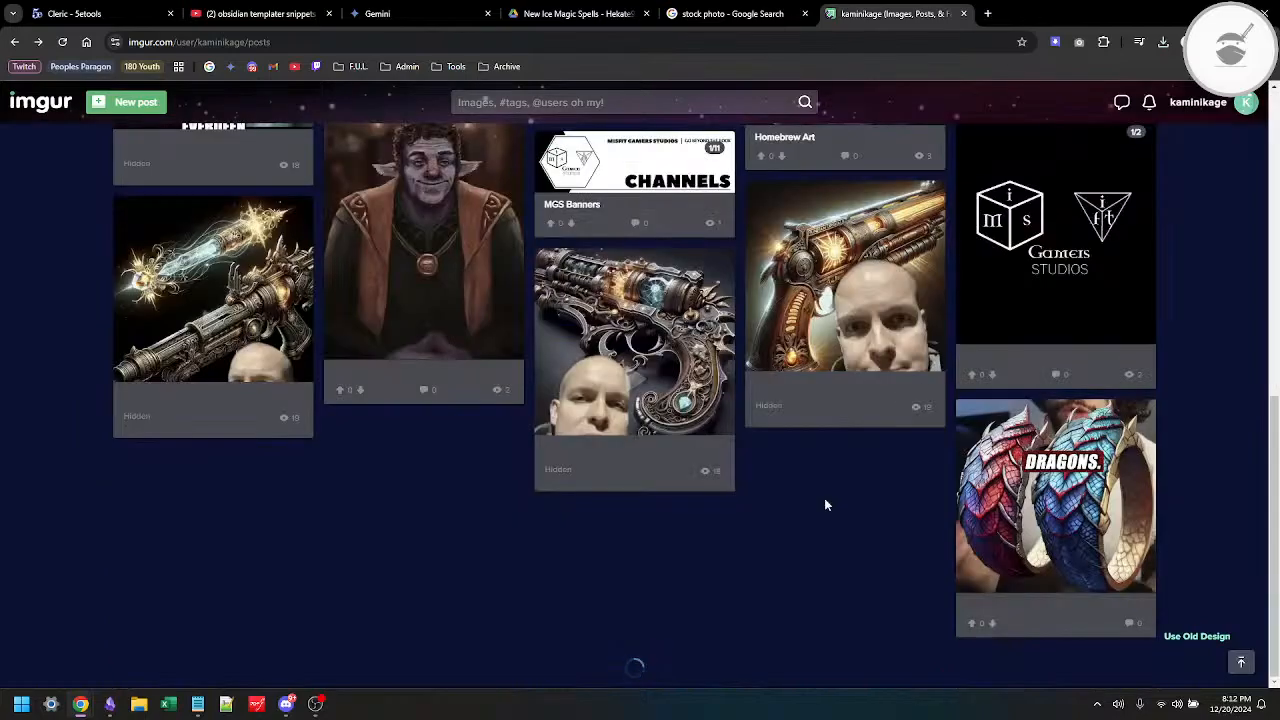
scroll(581, 410, "up", 1)
scroll(581, 410, "down", 1)
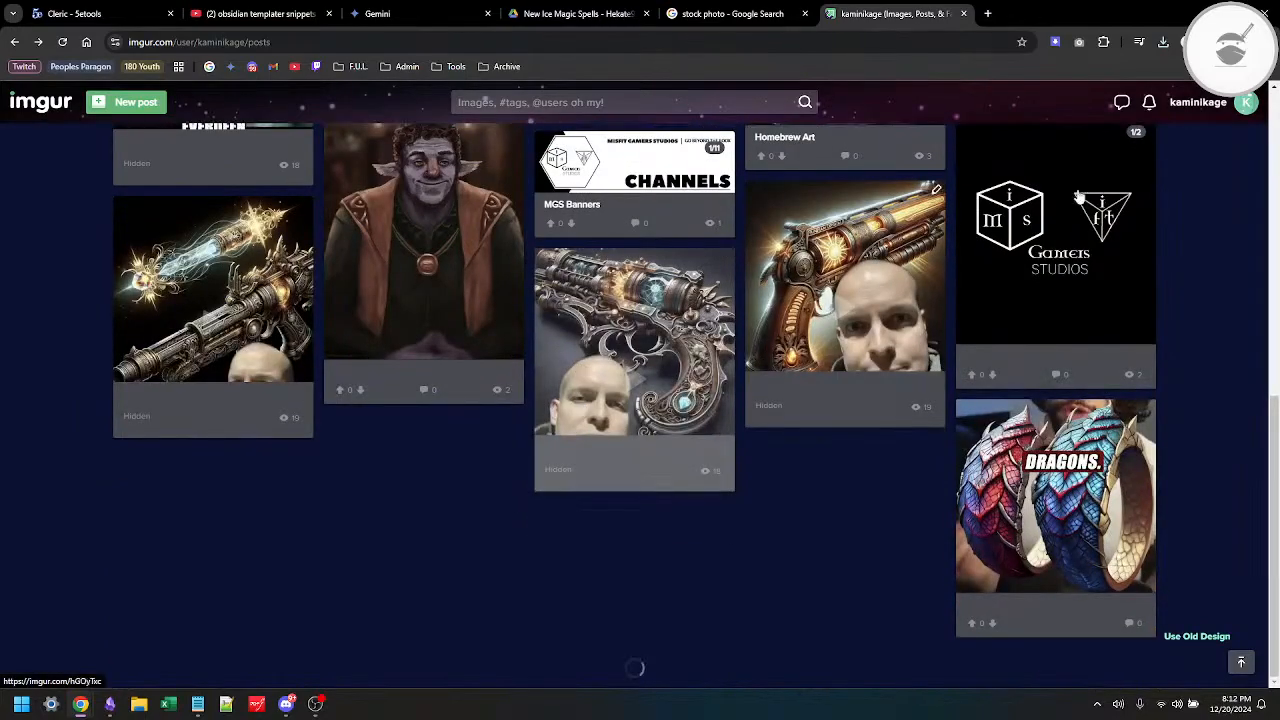
scroll(843, 353, "up", 2)
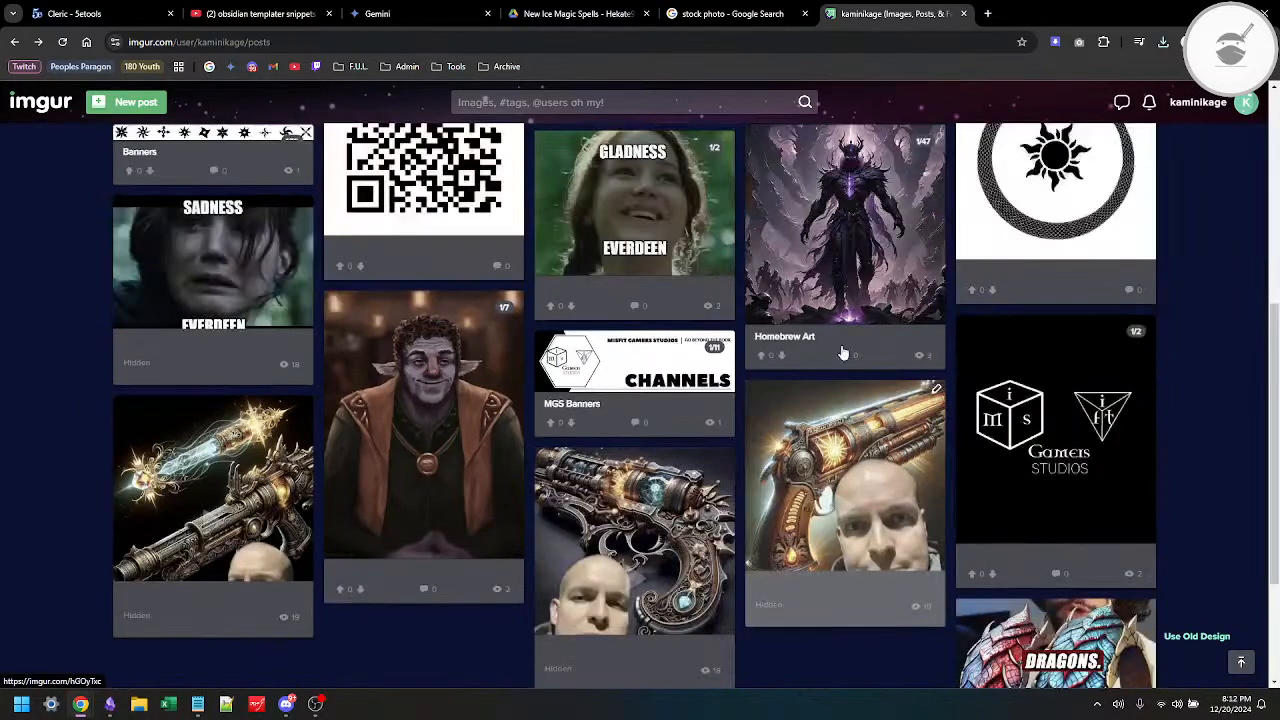
scroll(843, 353, "up", 4)
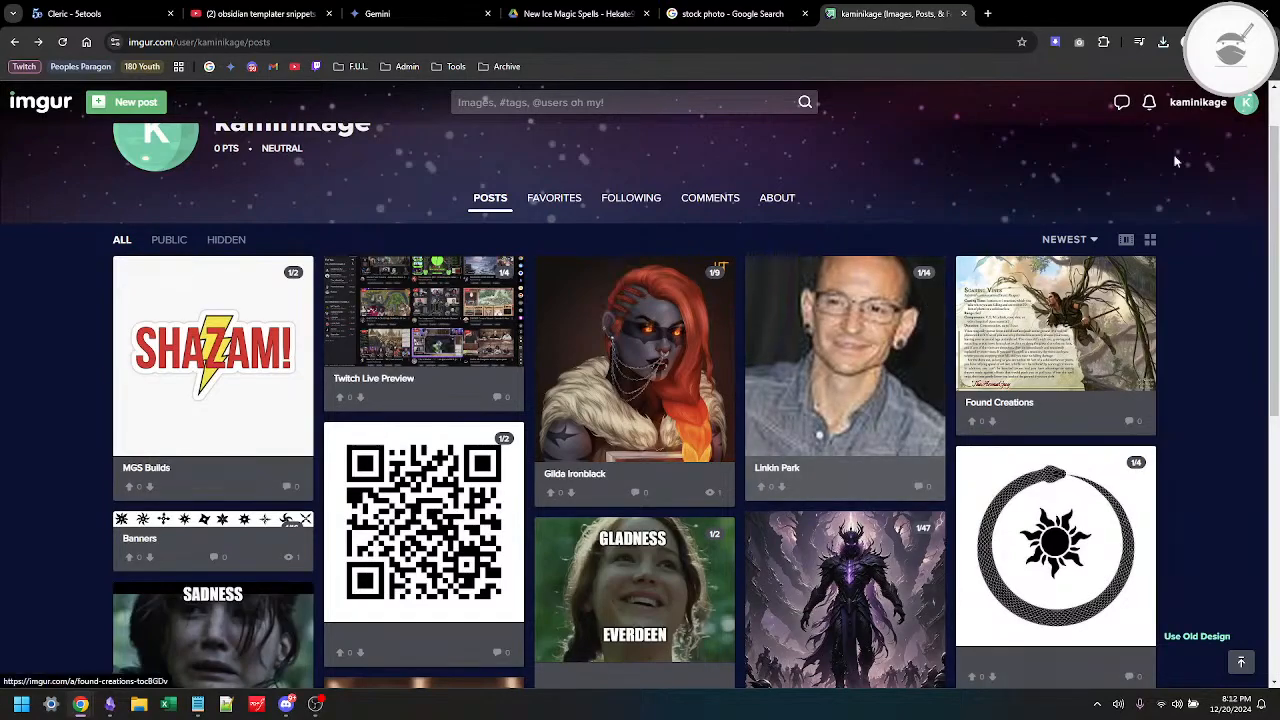
scroll(620, 372, "up", 1)
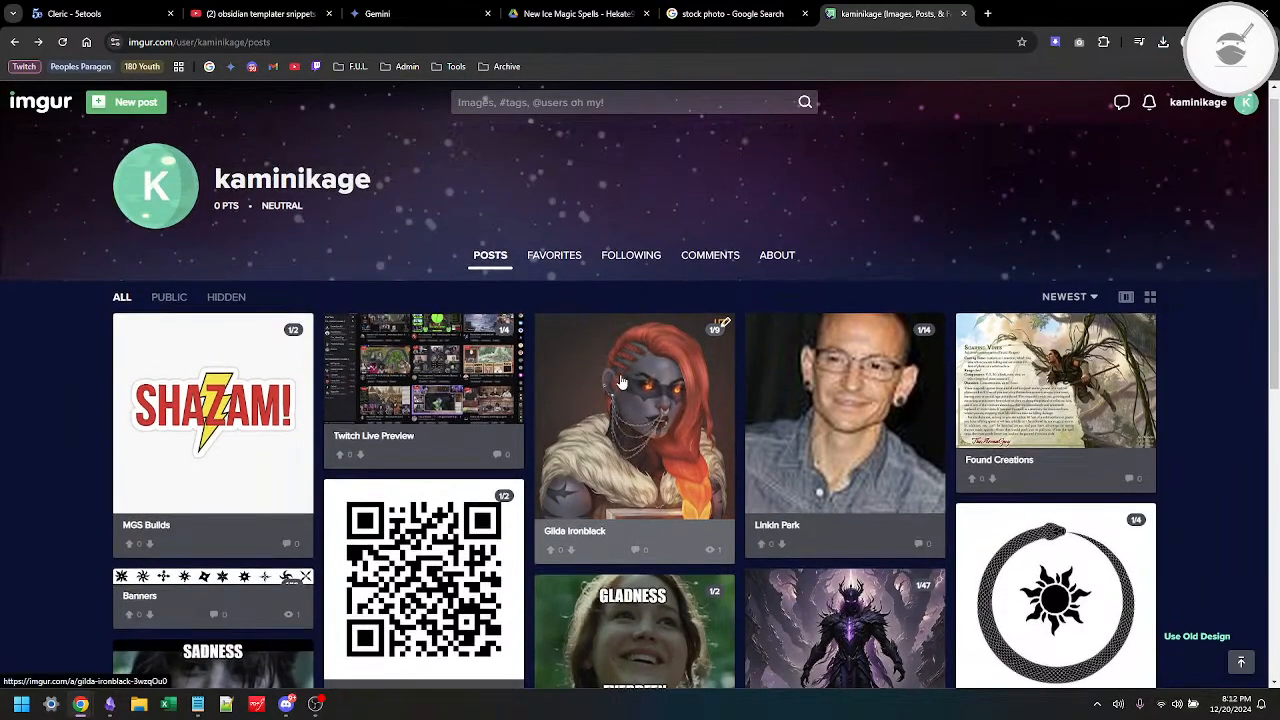
Step: Try to upload the older-man stock photo from the Downloads folder as a new Imgur post, retrying the file choice once
left_click(160, 112)
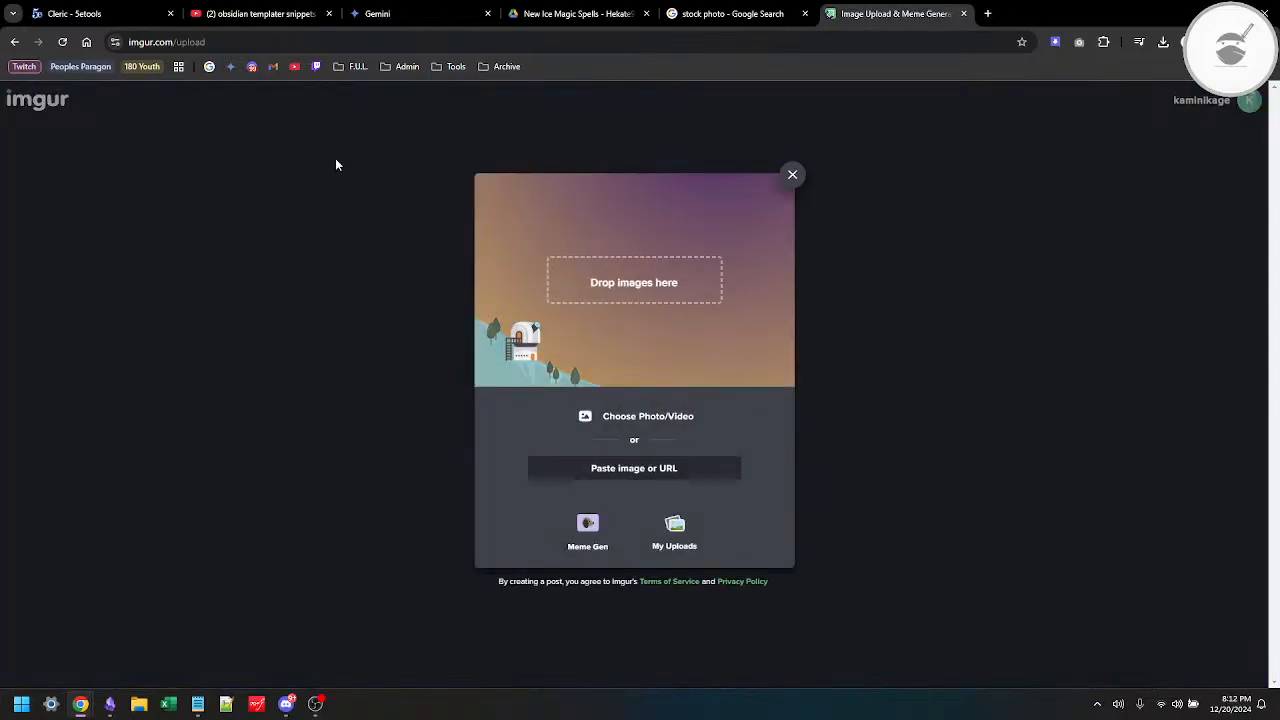
left_click(617, 418)
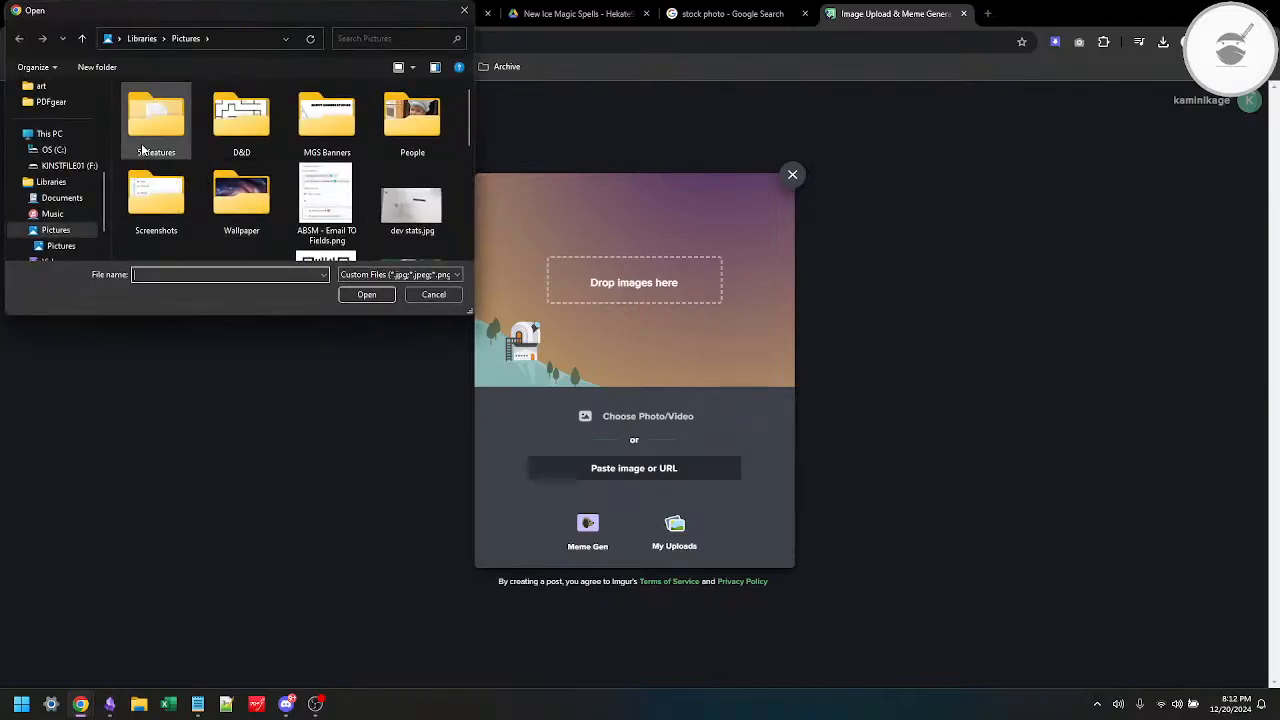
scroll(50, 160, "up", 5)
left_click(50, 153)
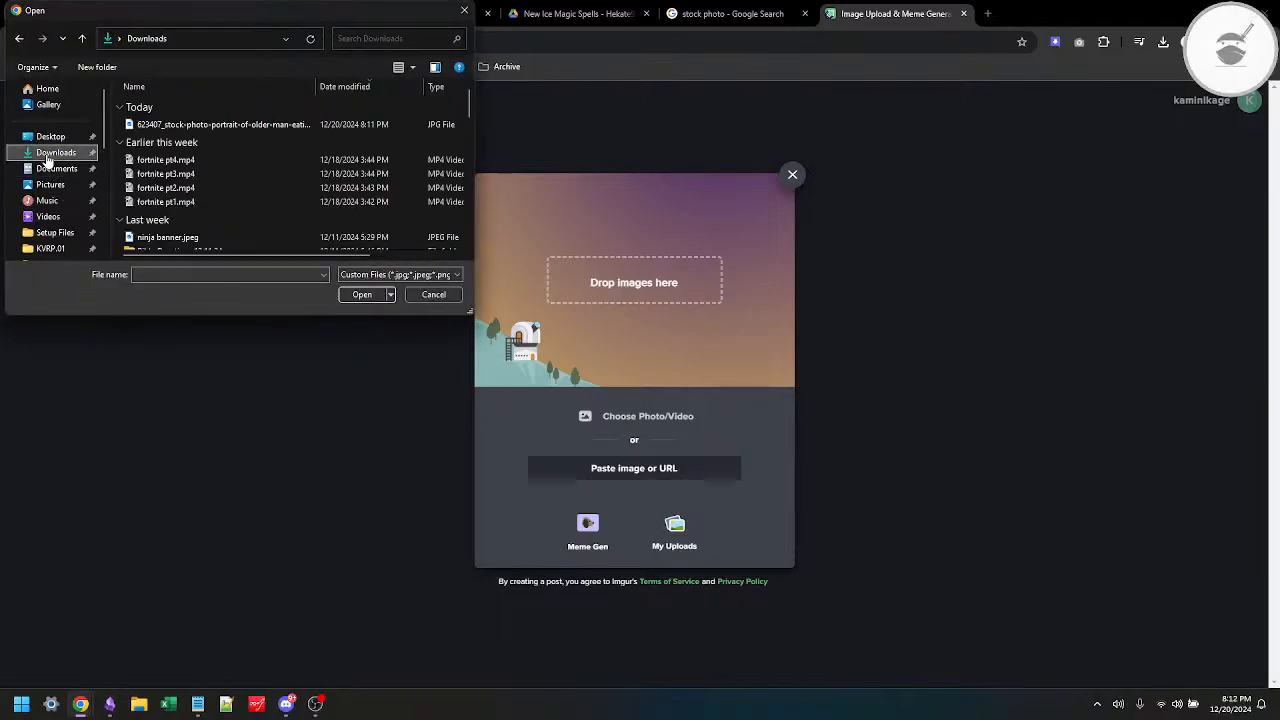
double_click(157, 190)
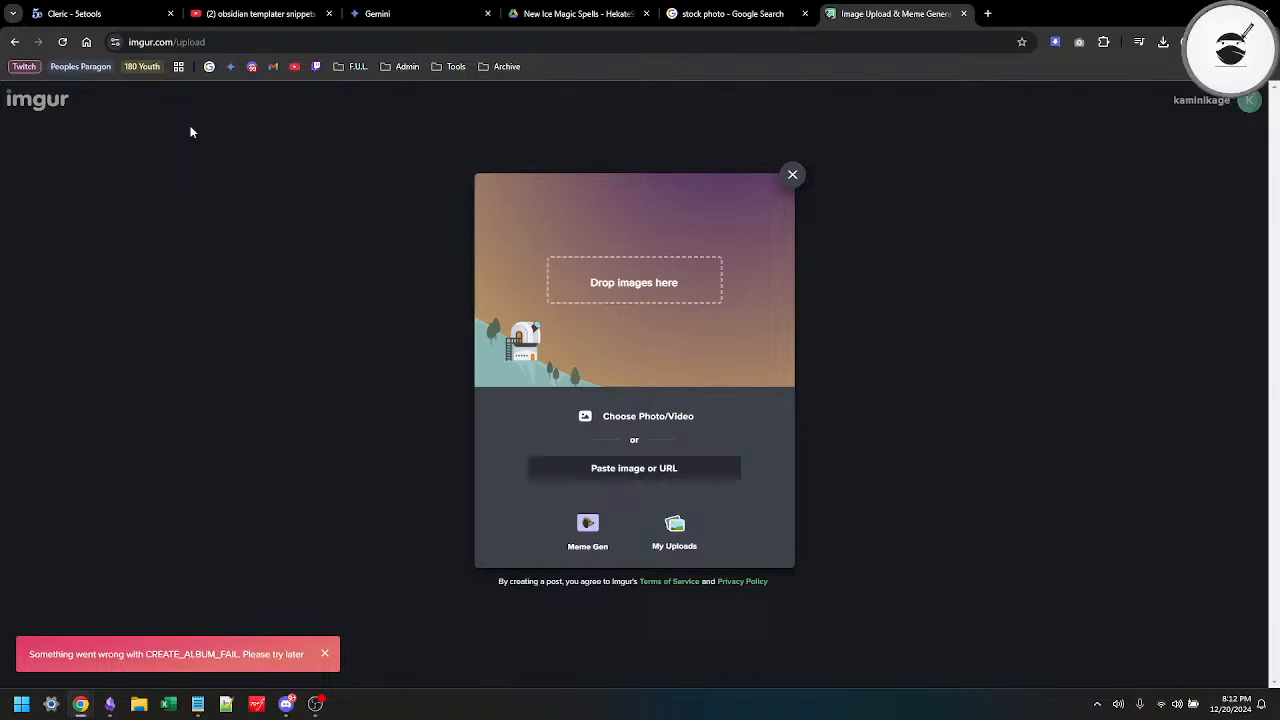
left_click(617, 414)
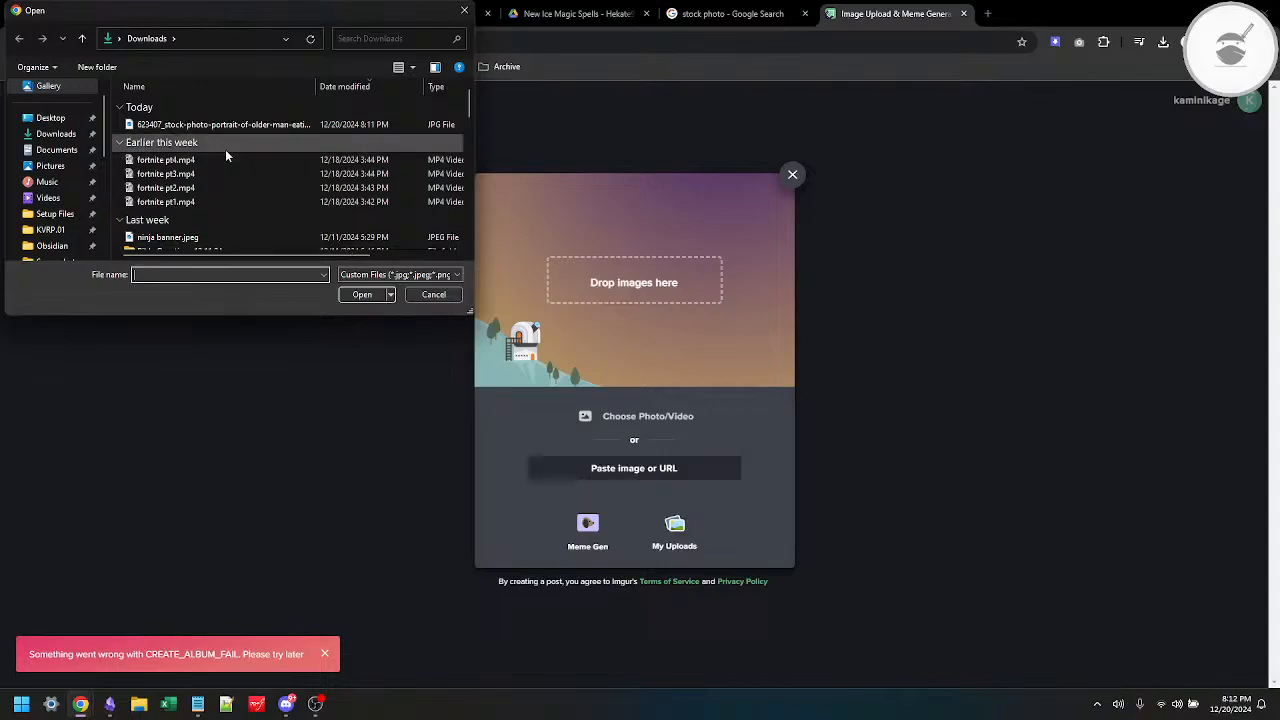
double_click(248, 124)
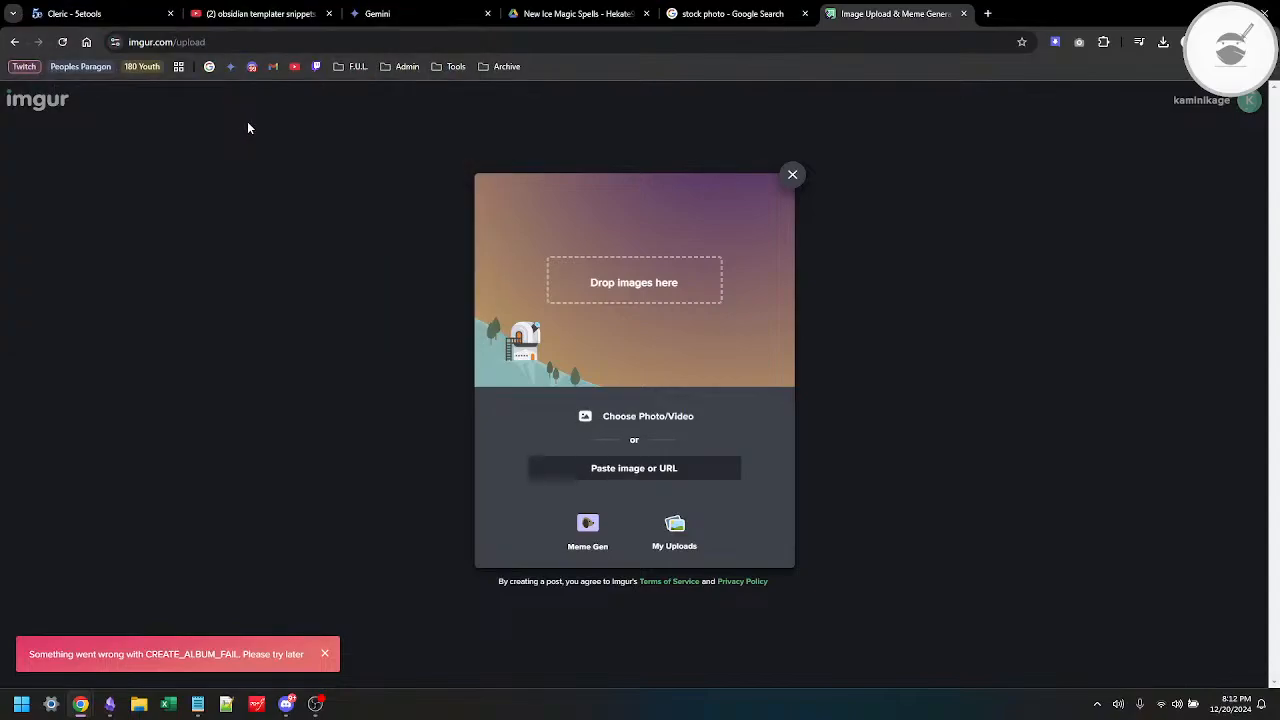
left_click(786, 178)
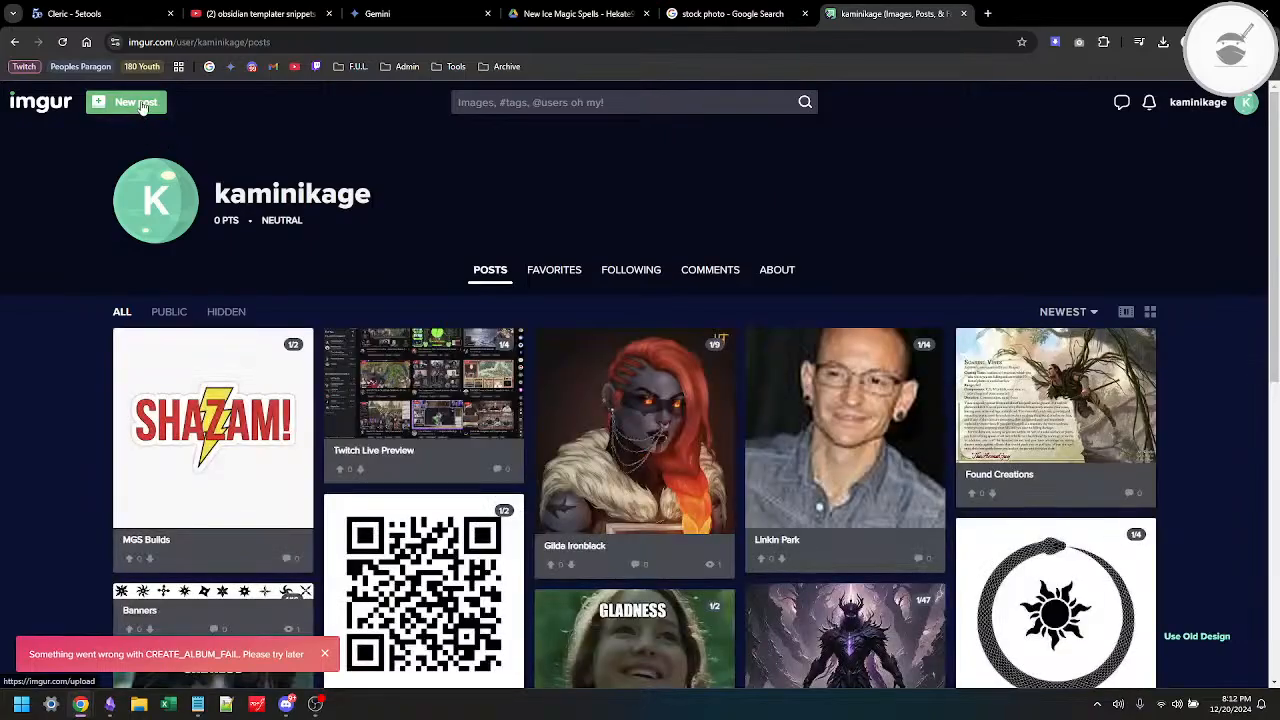
Step: Start another new post, dismiss the error notice and try uploading the older-man stock photo again
left_click(140, 101)
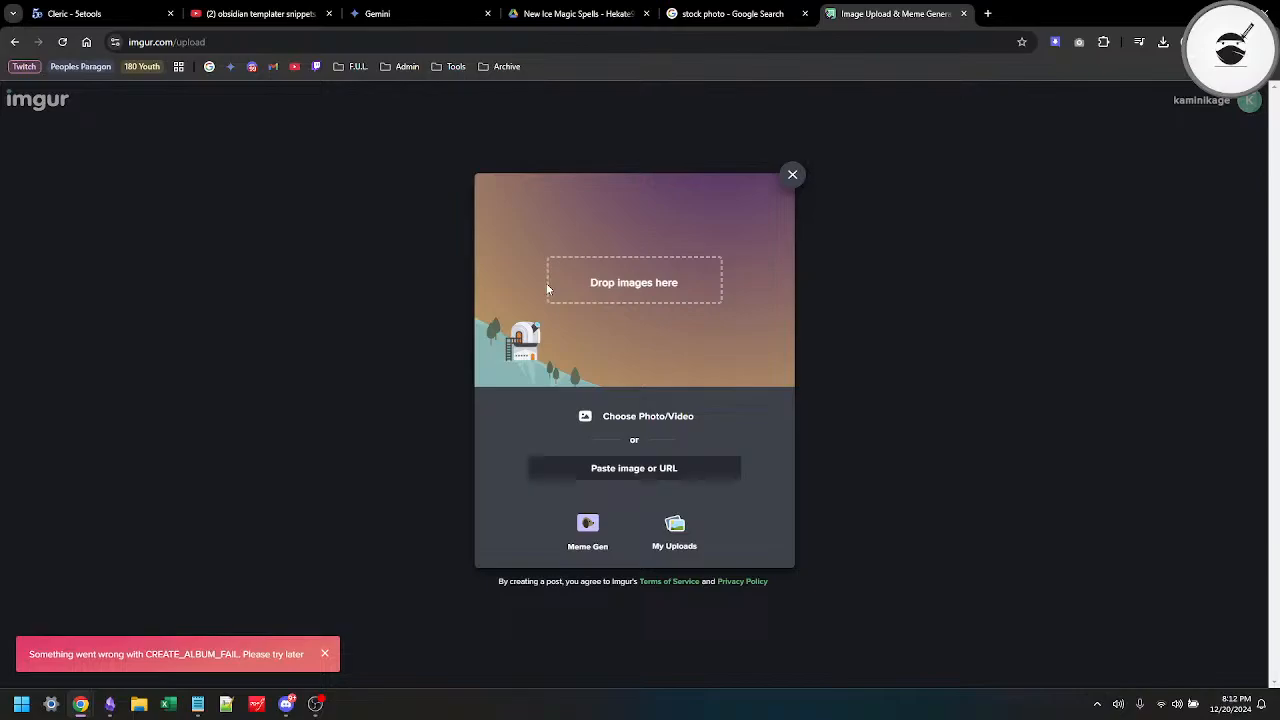
left_click(324, 653)
left_click(643, 424)
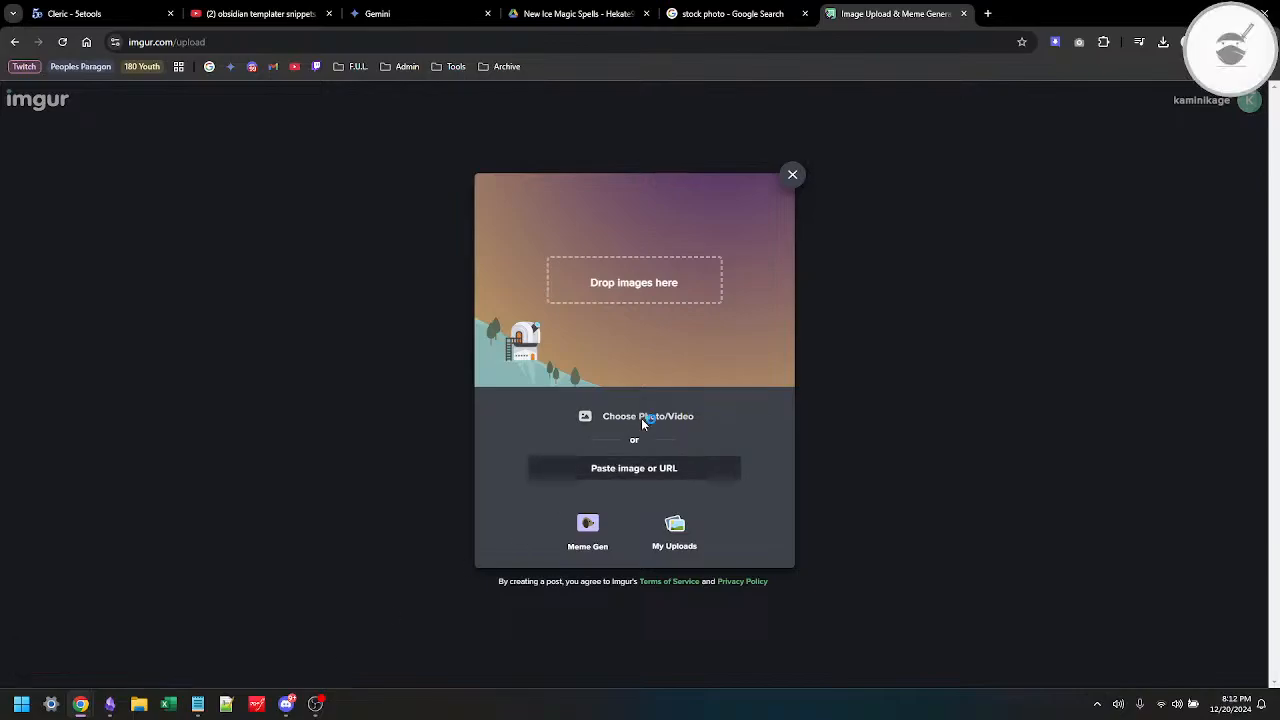
double_click(243, 124)
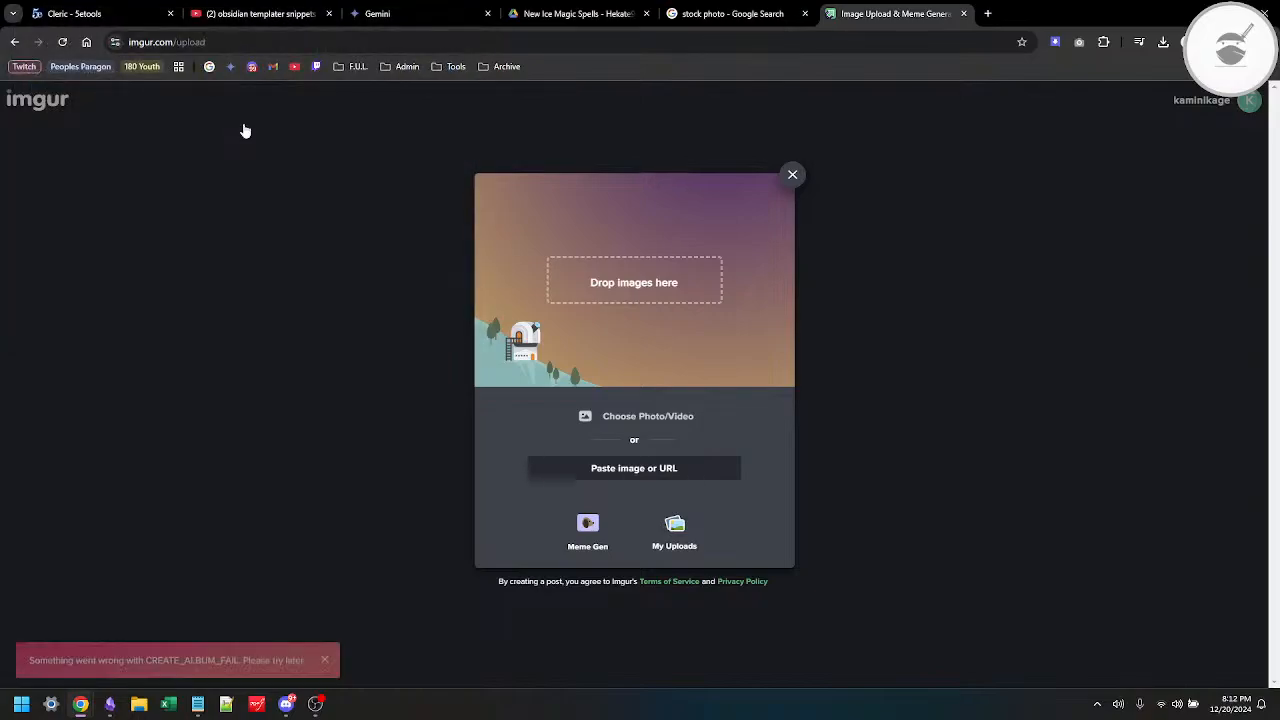
left_click(792, 175)
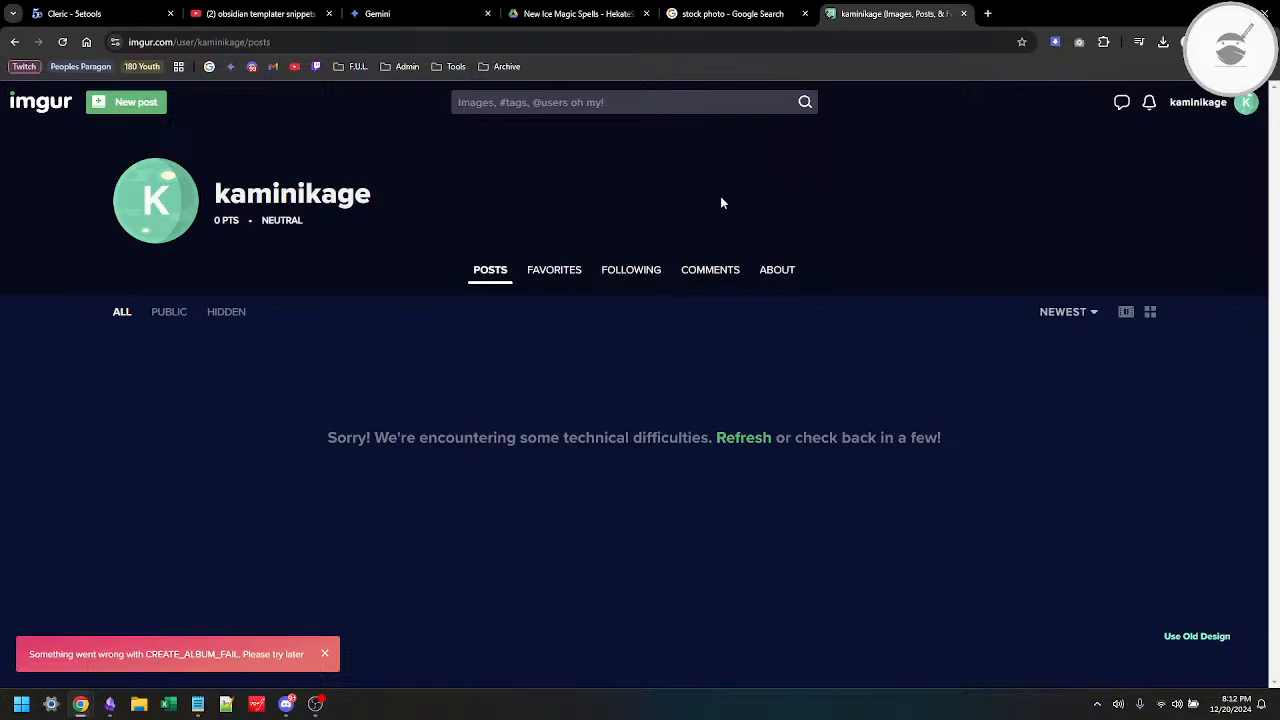
Step: Open the hidden untitled post with the pointy-eared character portrait and add the older-man stock photo from Downloads to its end
left_click(220, 313)
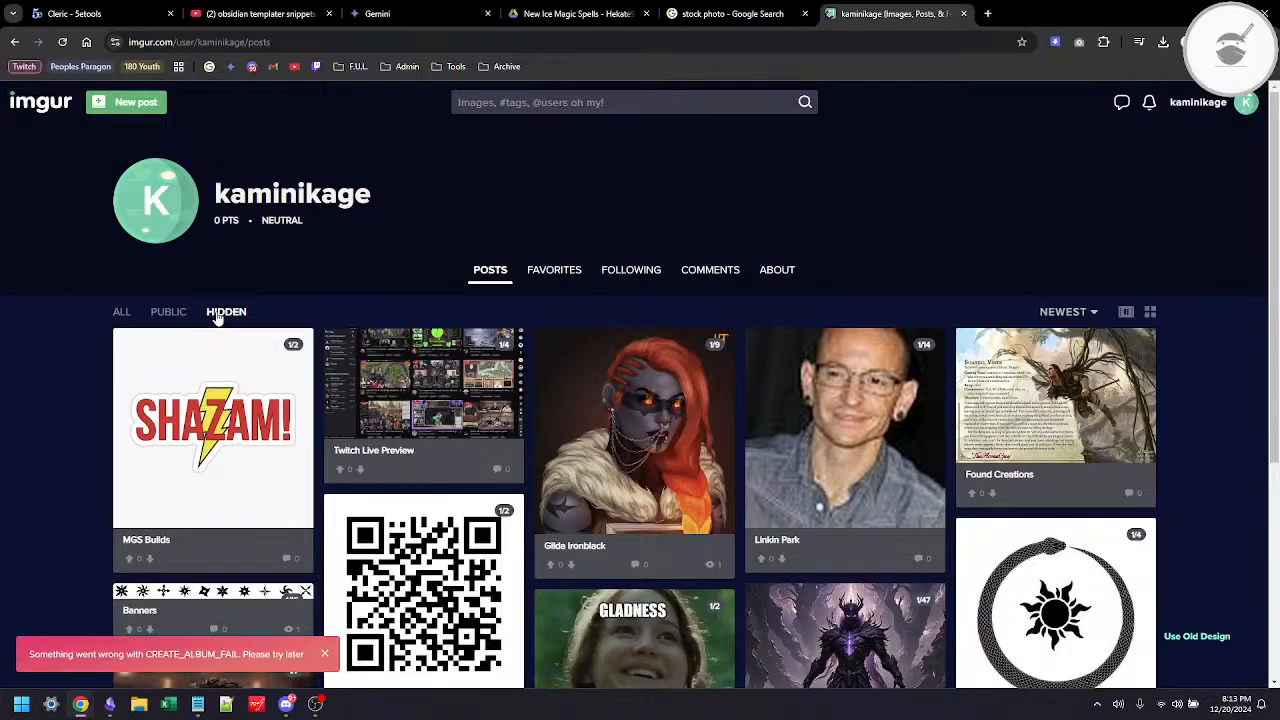
scroll(280, 340, "down", 4)
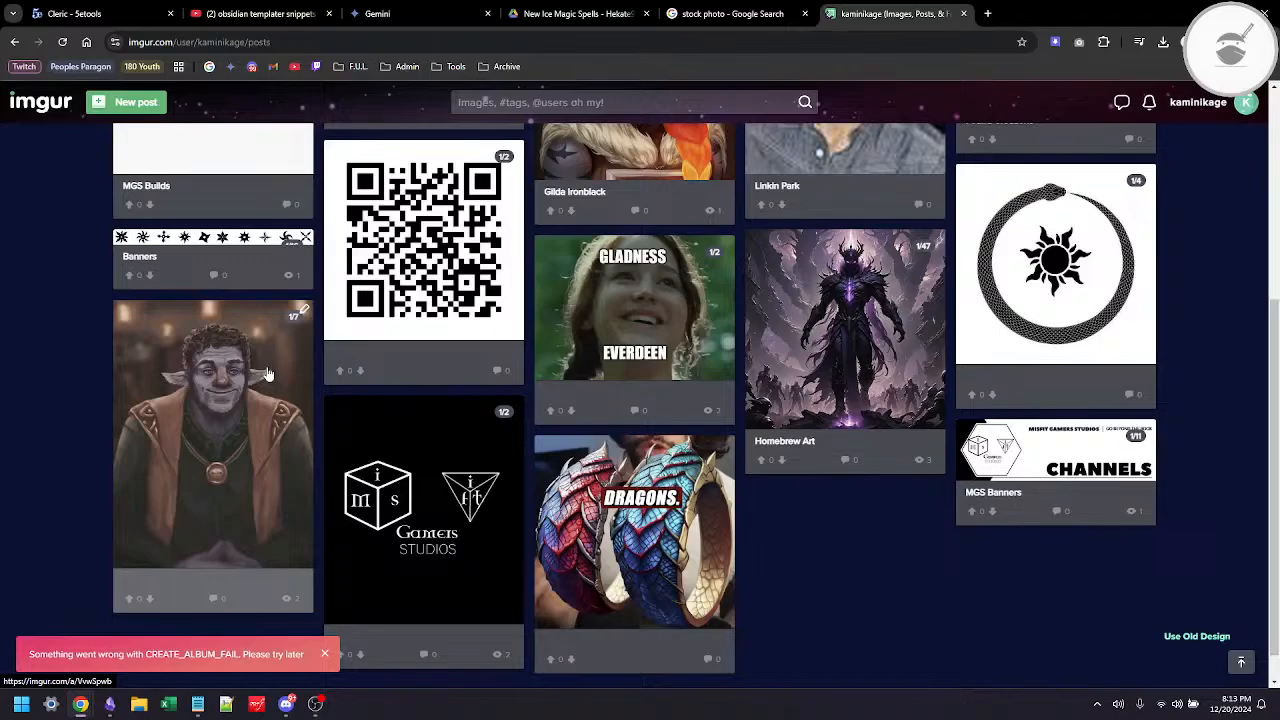
left_click(267, 374)
scroll(605, 405, "down", 10)
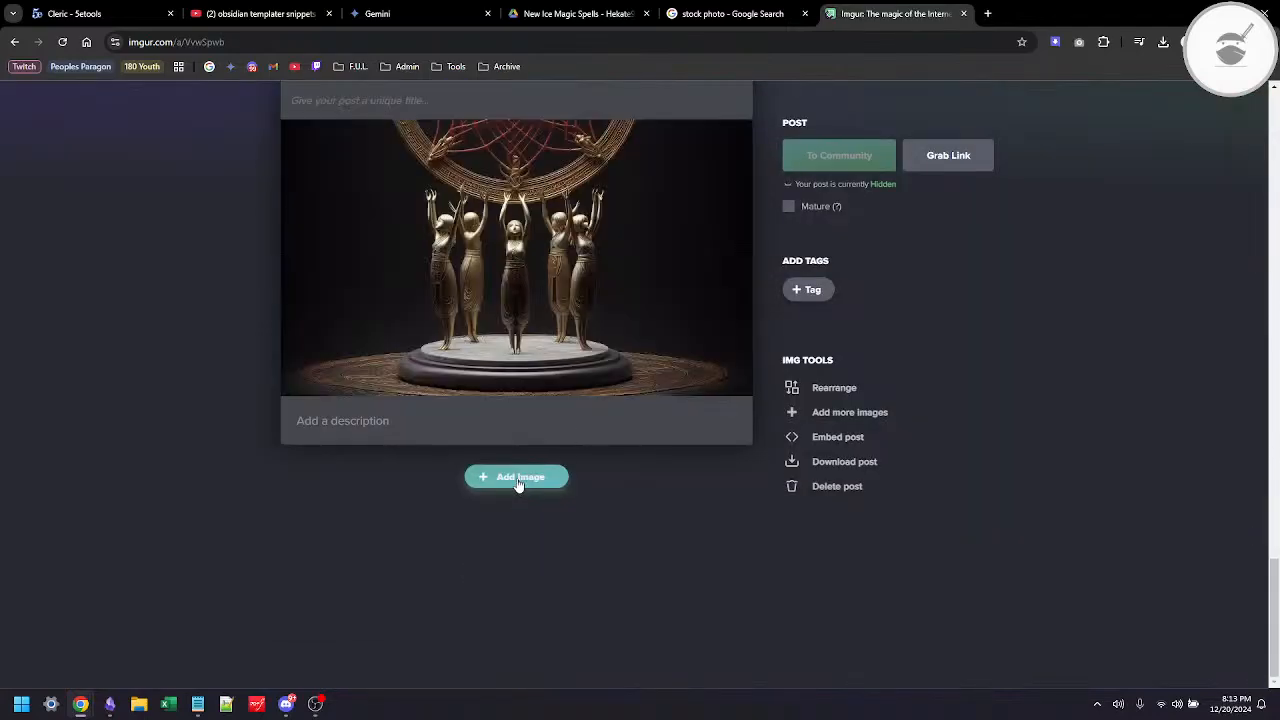
left_click(518, 480)
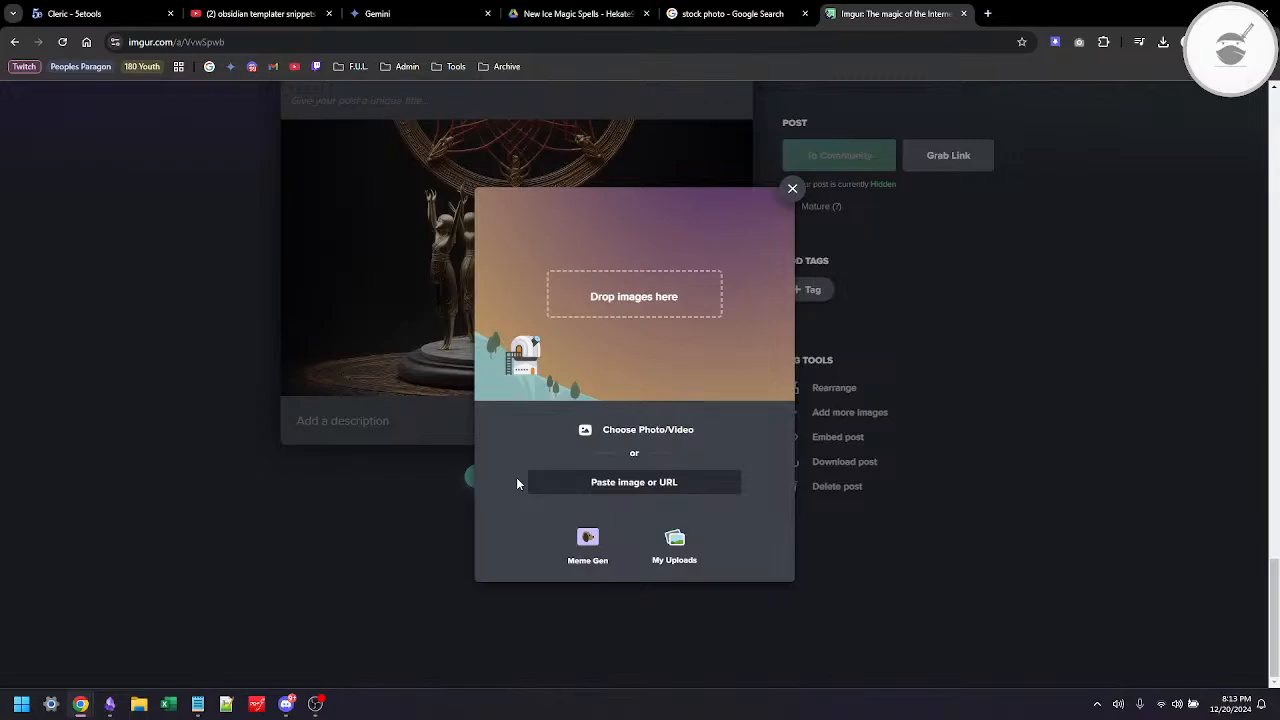
double_click(263, 130)
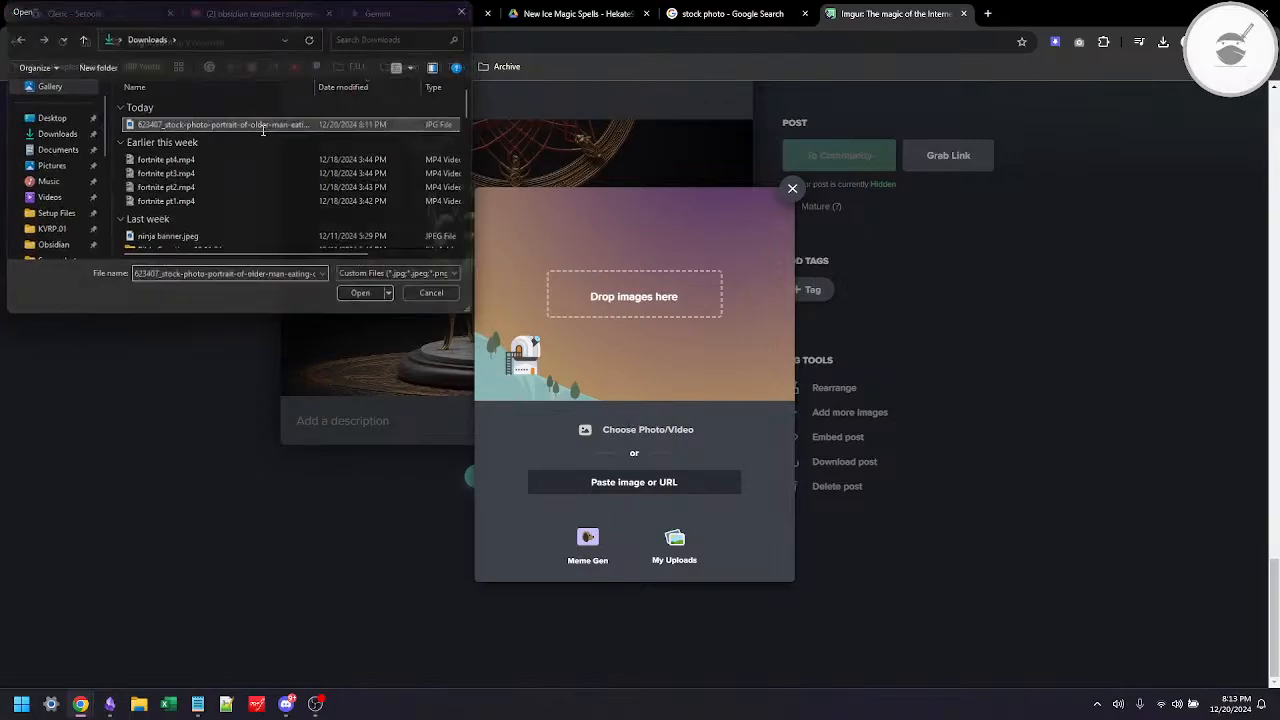
scroll(589, 358, "down", 3)
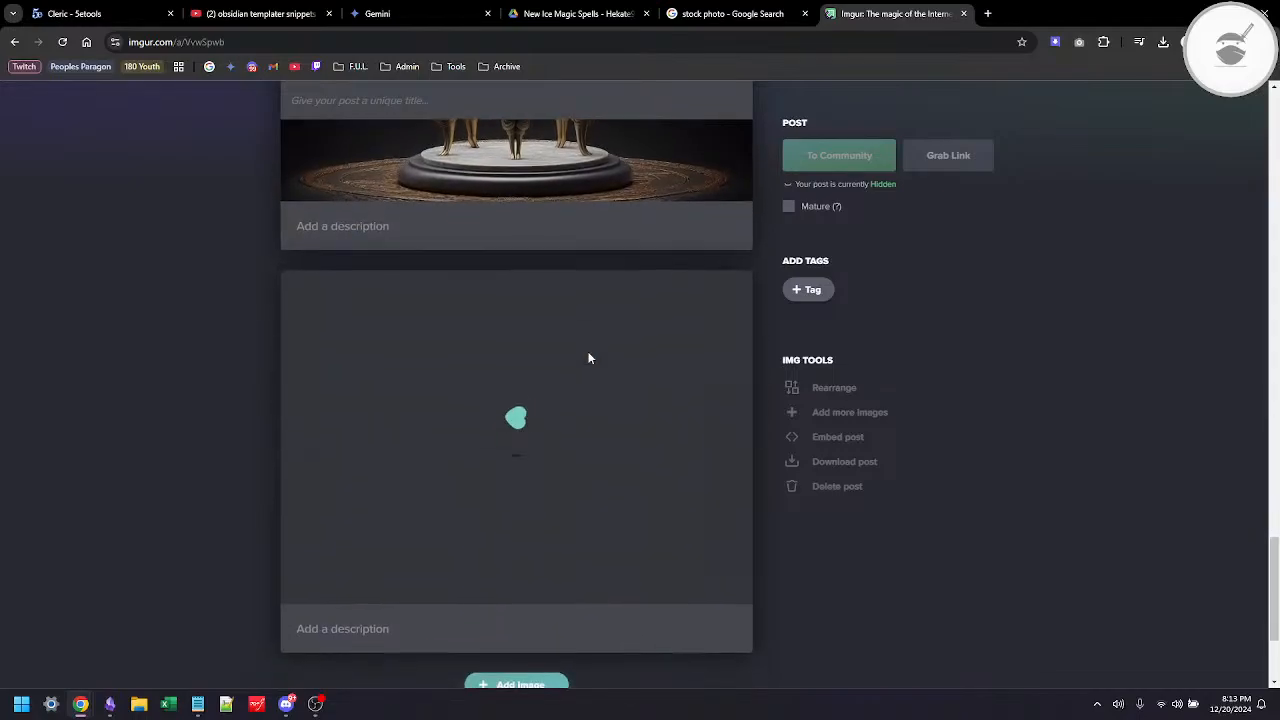
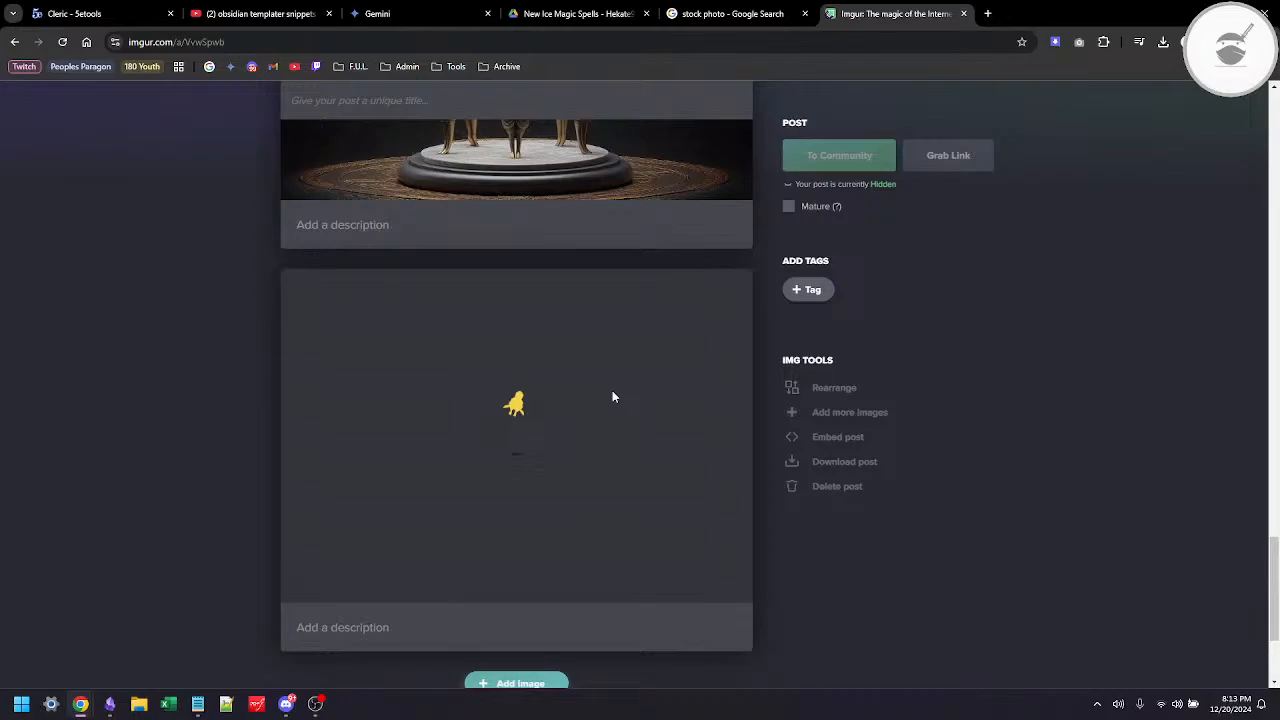
Step: Close the stock photo search page and the New Ice Magic Spells document in the browser
scroll(612, 392, "down", 1)
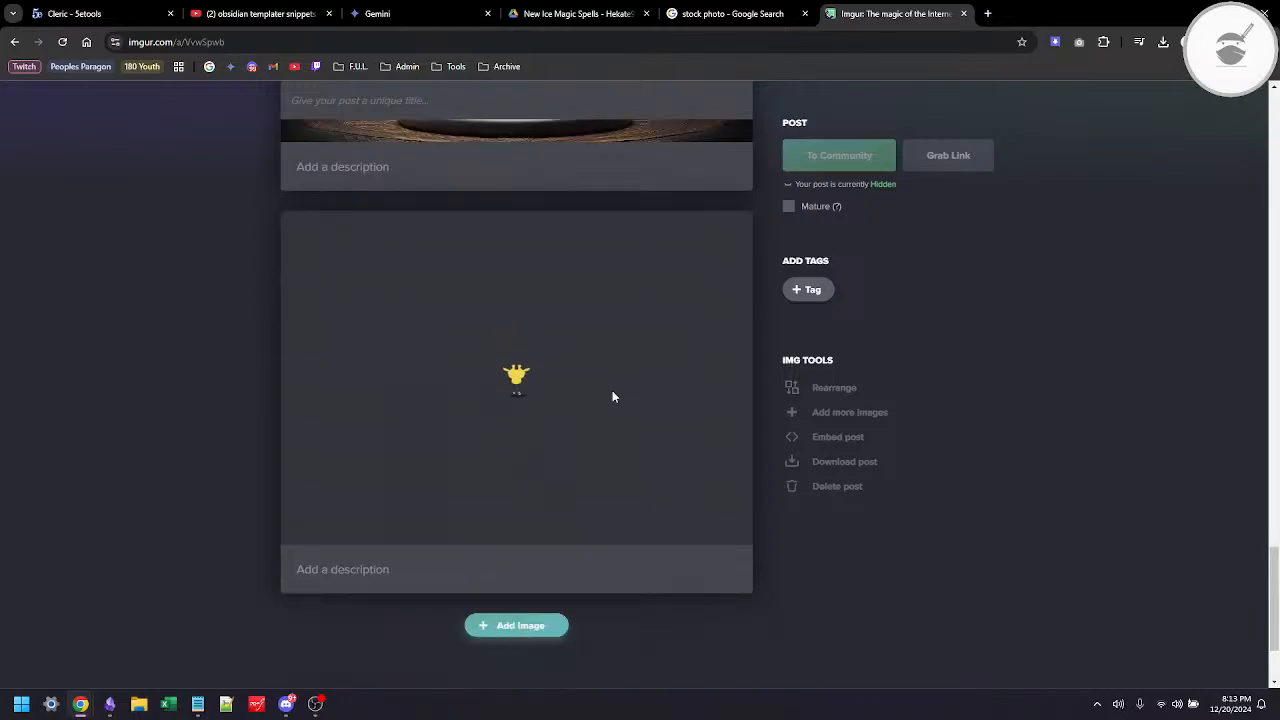
left_click(757, 22)
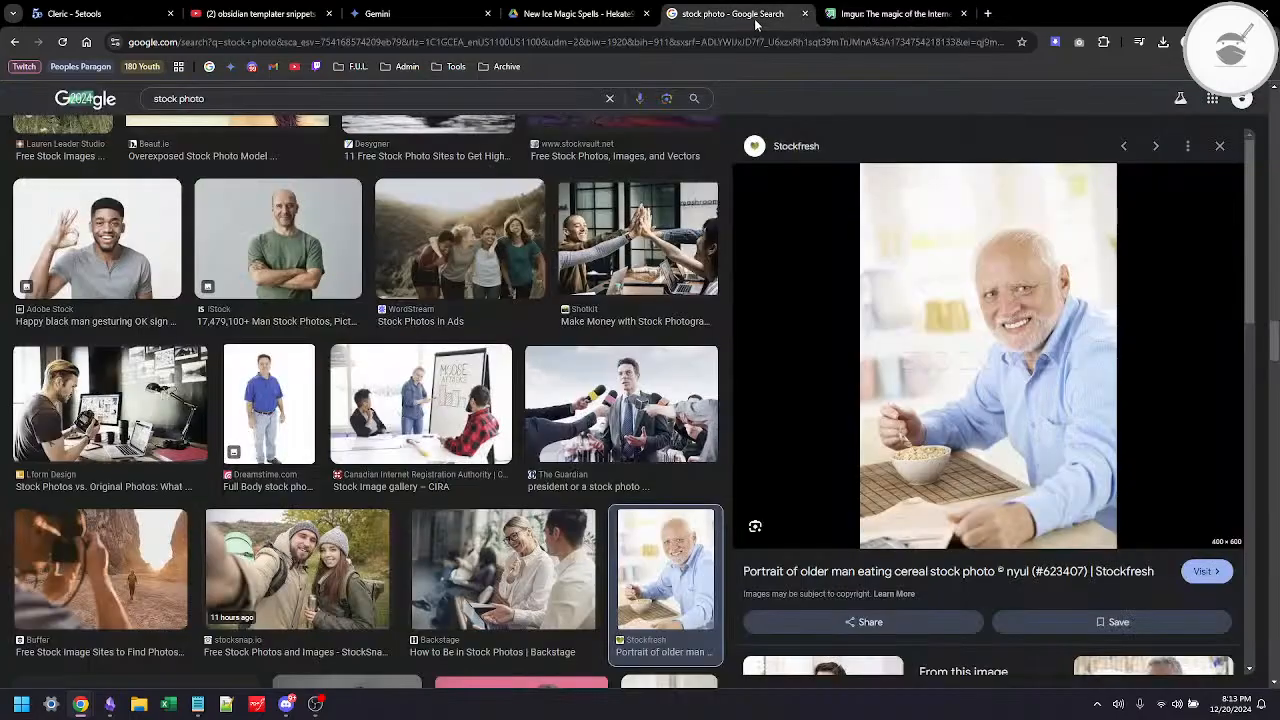
left_click(806, 14)
left_click(543, 14)
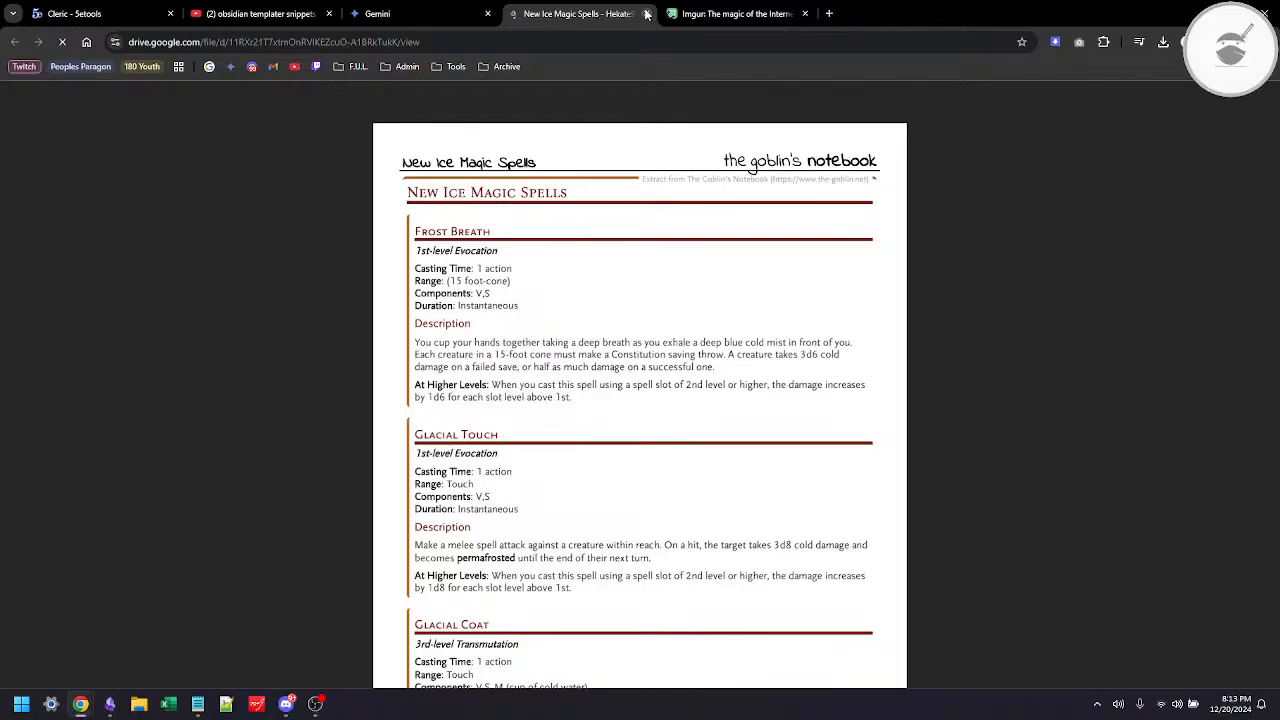
left_click(646, 14)
Step: Switch to Gemini and start a new chat
left_click(409, 20)
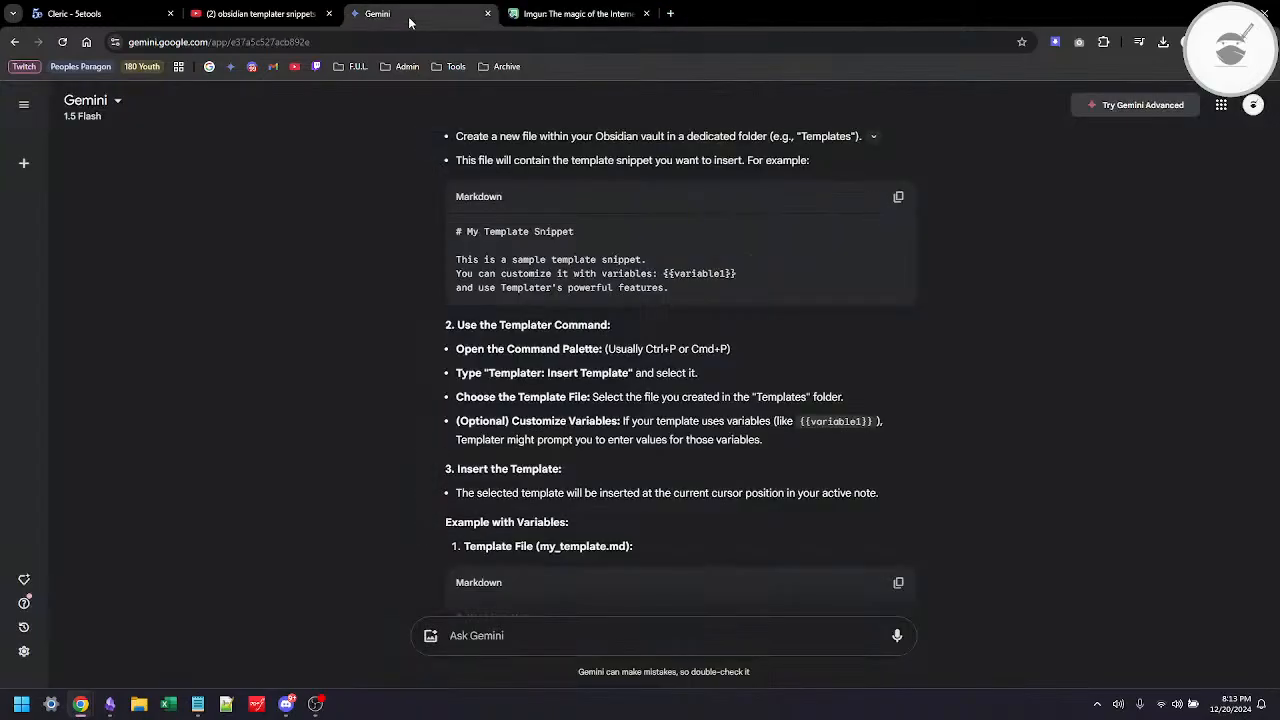
left_click(269, 20)
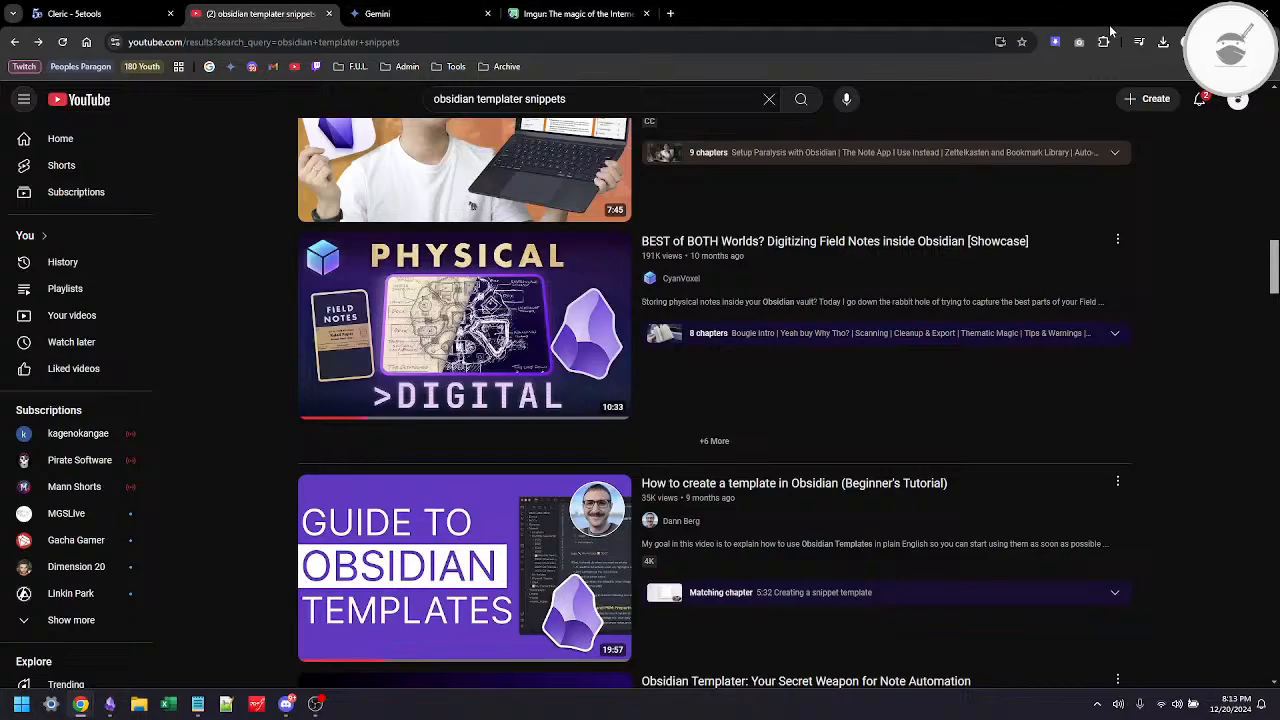
key("alt+Tab")
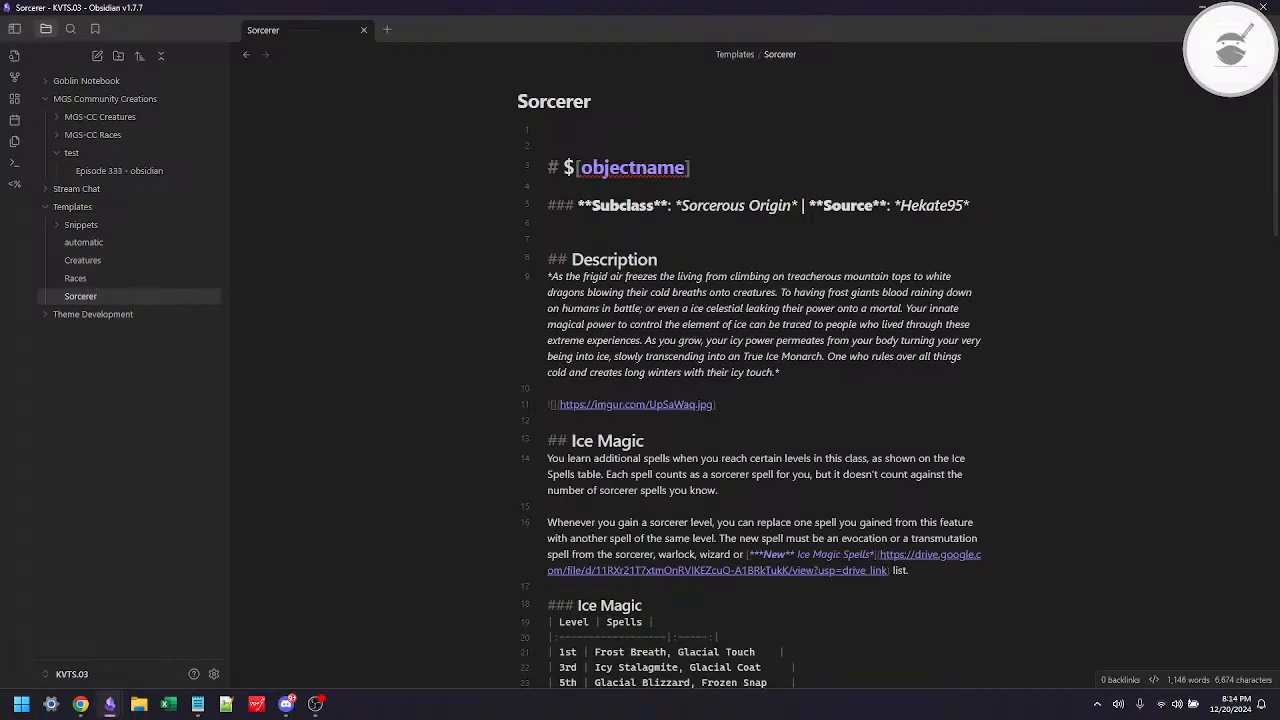
key("alt+Tab")
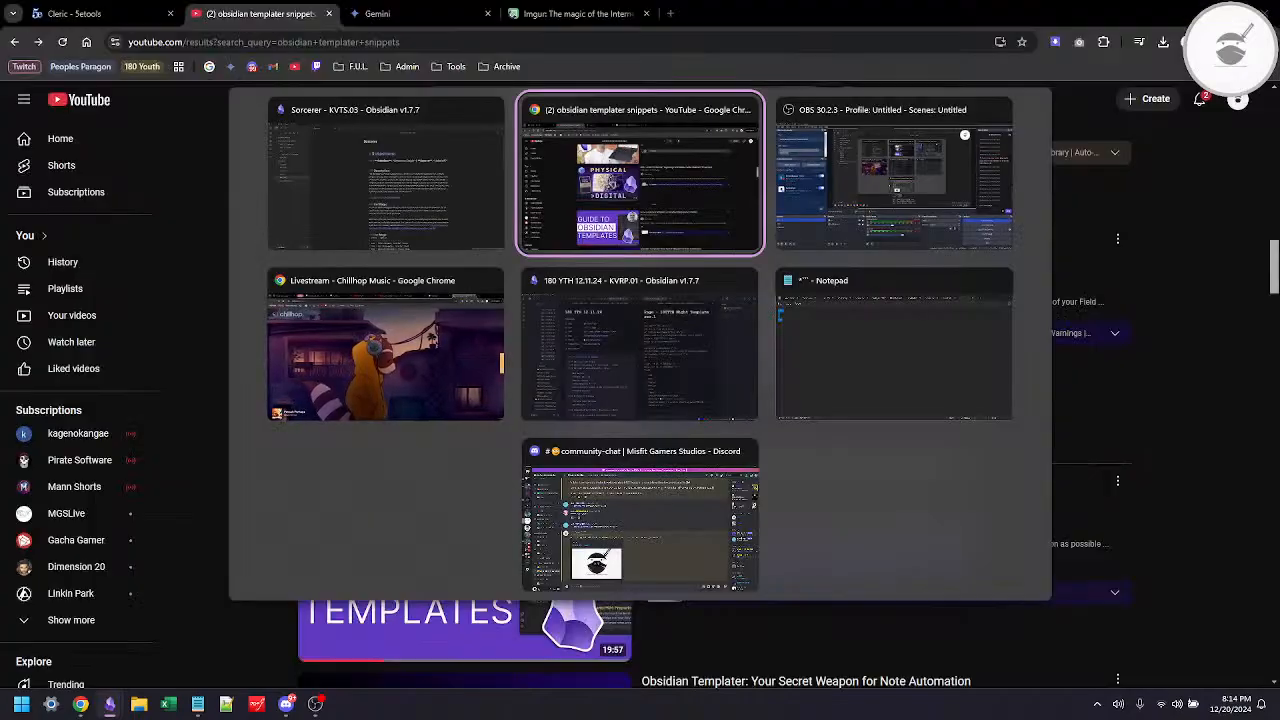
key("ctrl+Tab")
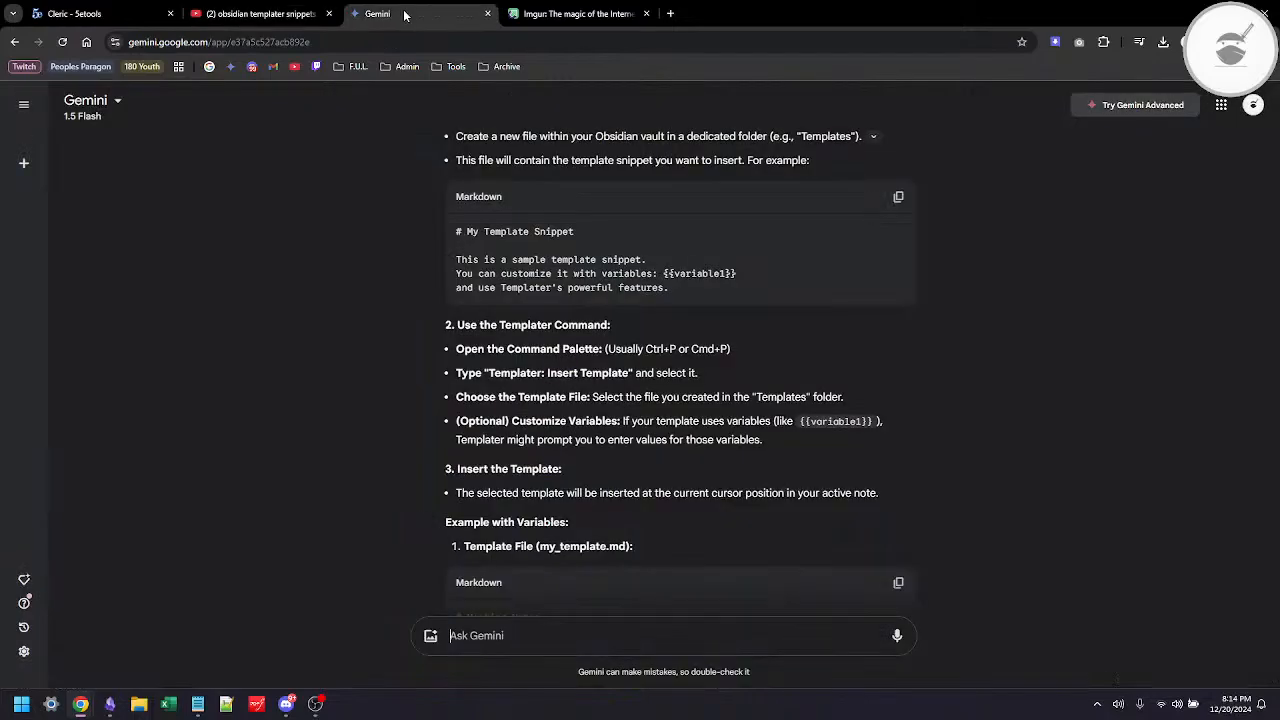
left_click(24, 170)
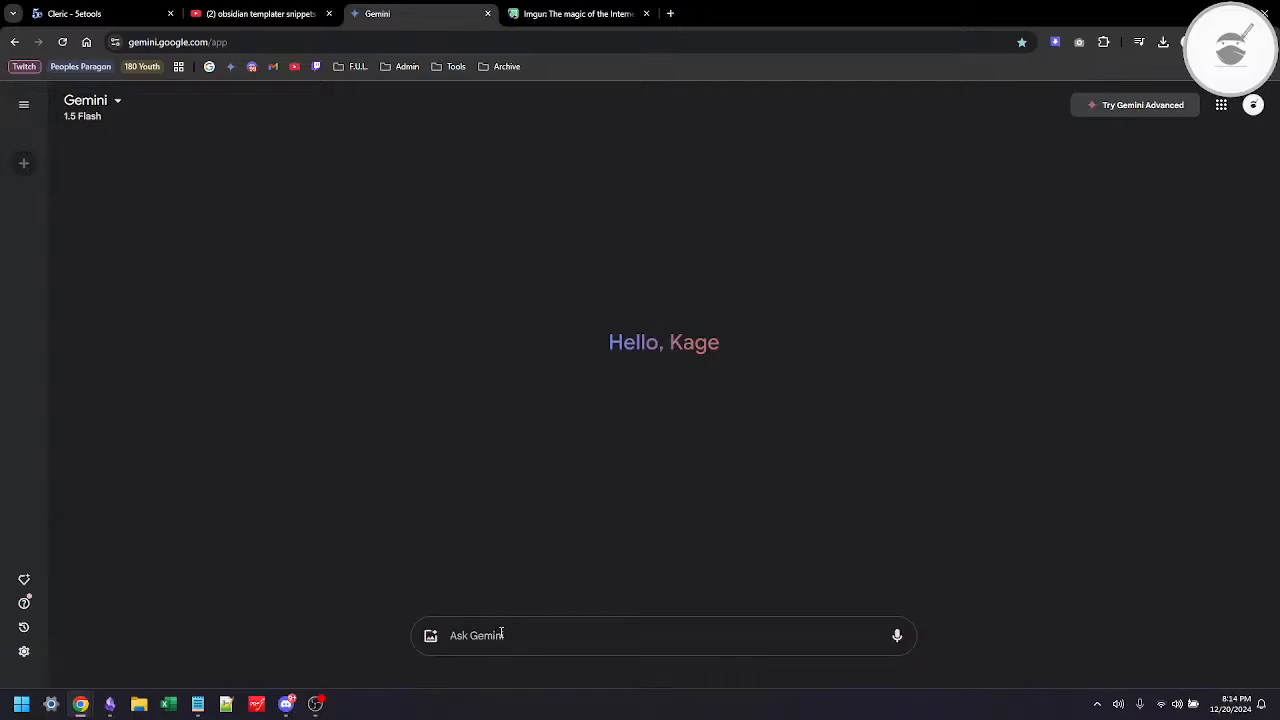
Step: Ask Gemini "please give me a brief description of the sorcerer class in D&D 5e", correcting the spelling of "sorcerer"
type("please give")
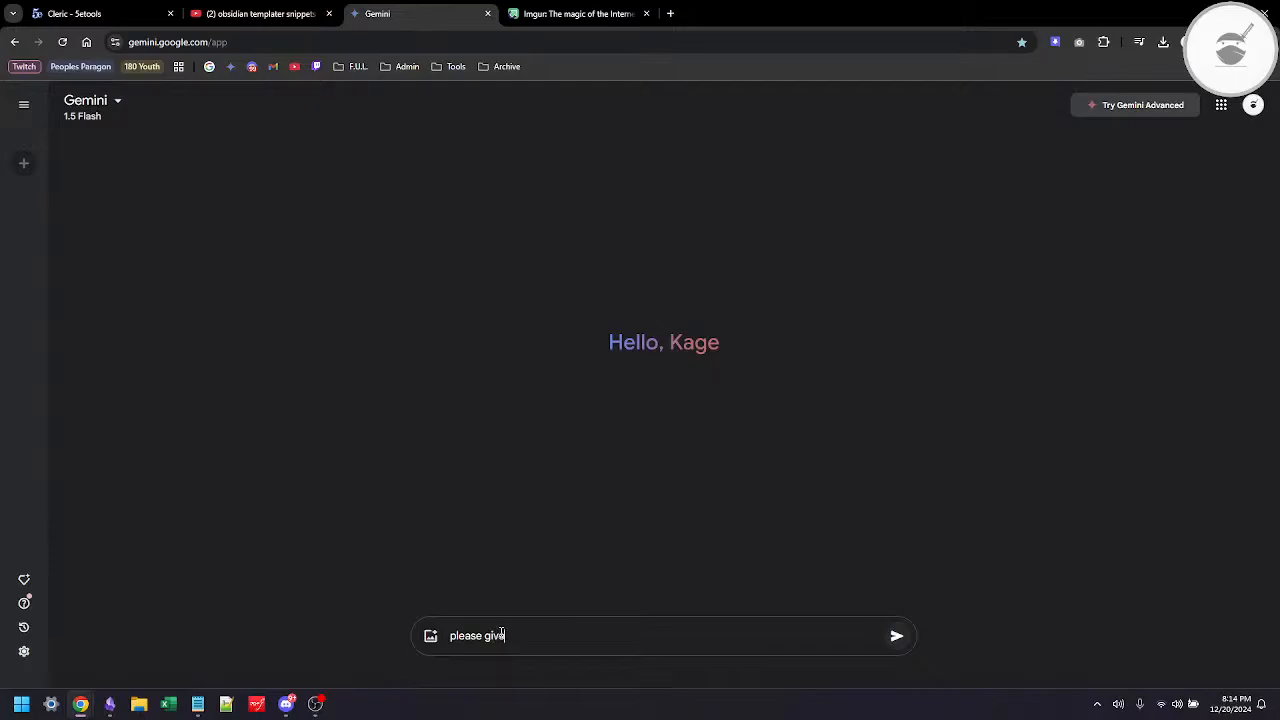
type(" me a brief desc")
key("BackSpace")
type("cription of ")
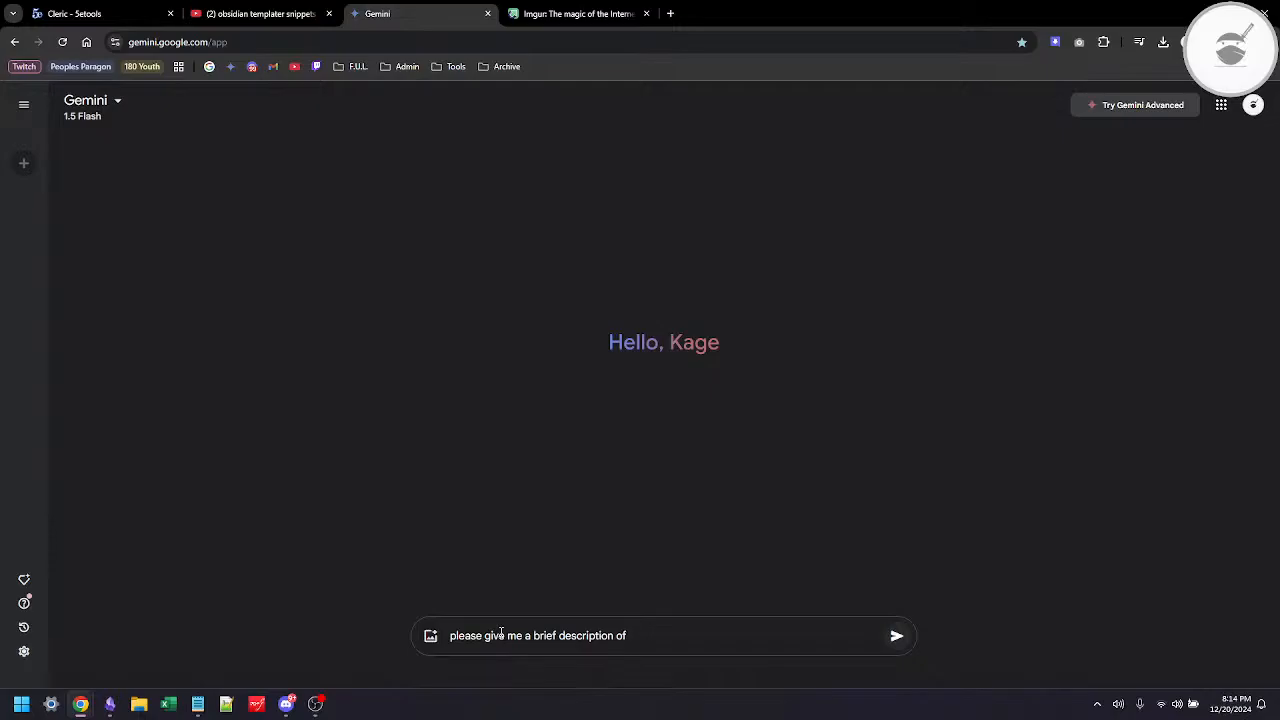
type("the sorerer")
key("Left")
key("Left")
key("shift+F10")
key("Down")
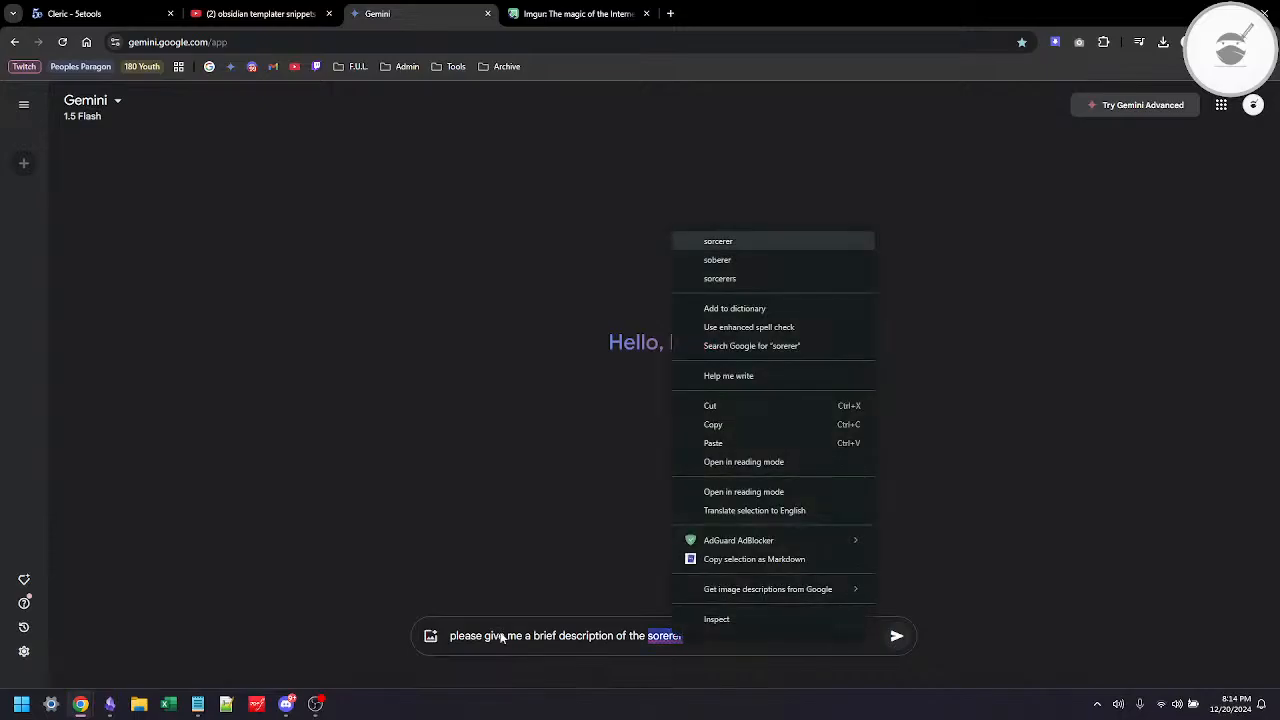
key("Return")
type("c")
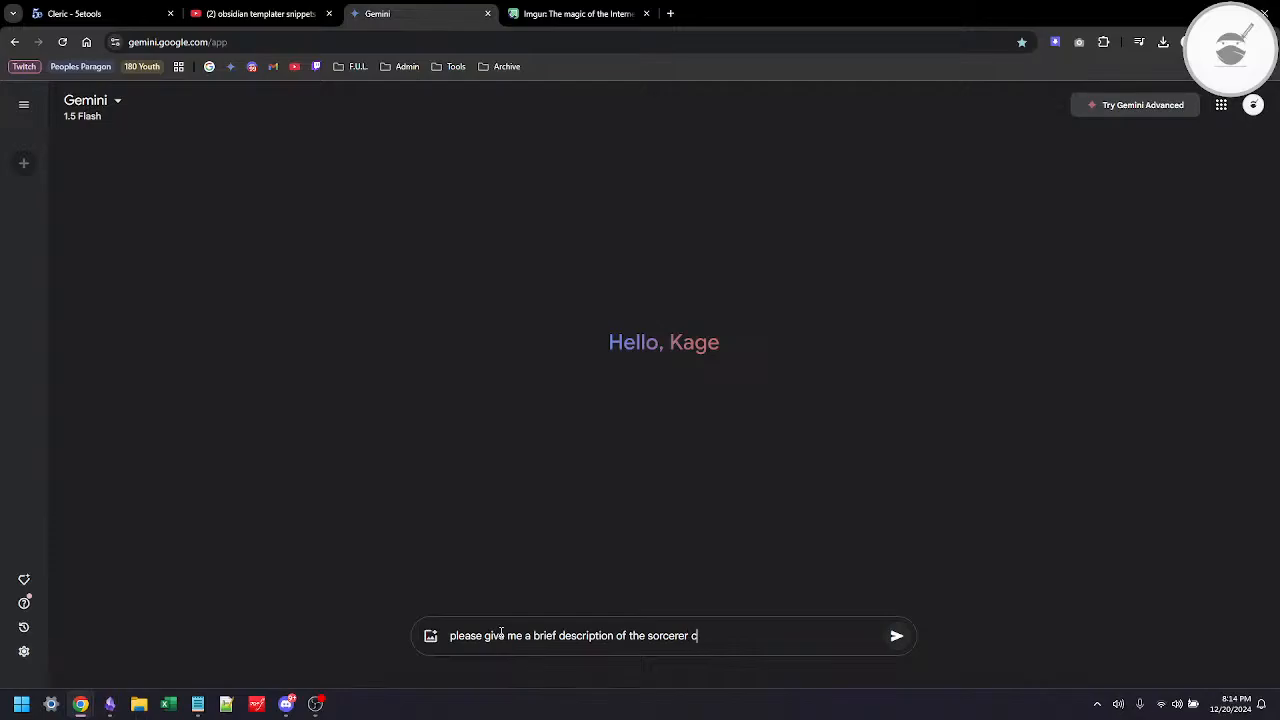
type("lass in D&D 5e")
key("Return")
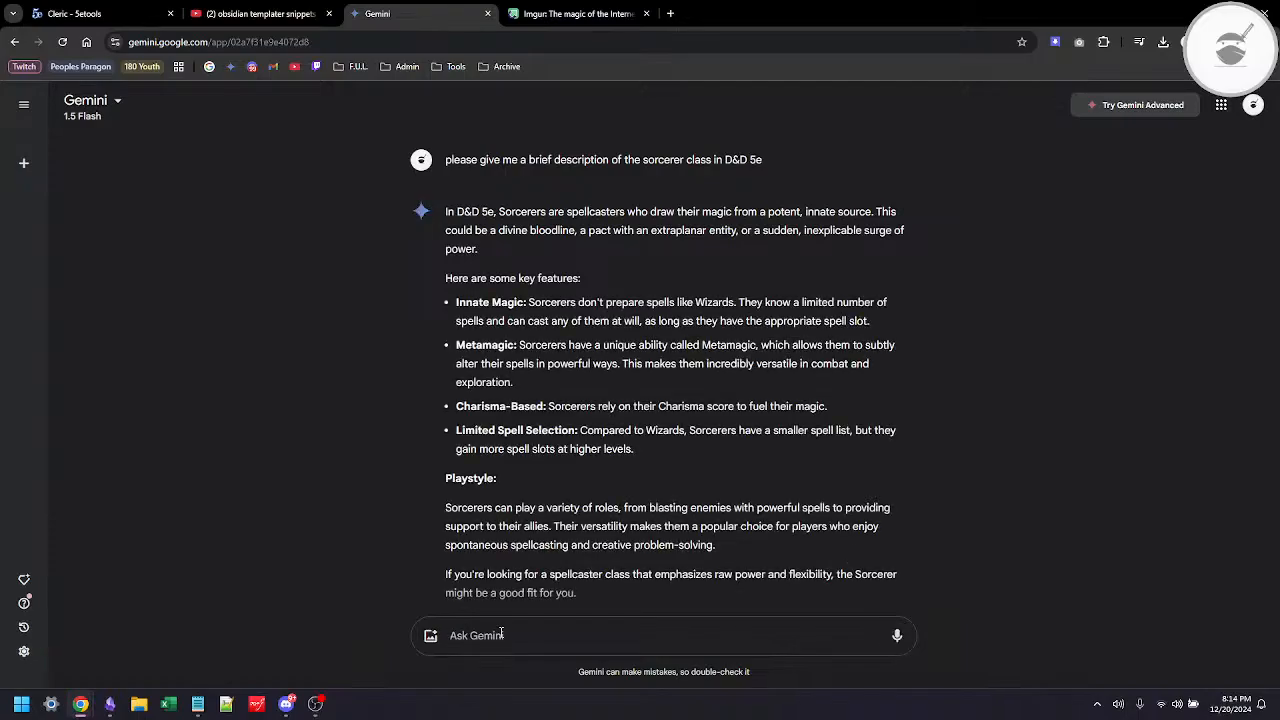
Step: Write the follow-up request "please summarise in a single paragraph" for Gemini
type("please summa")
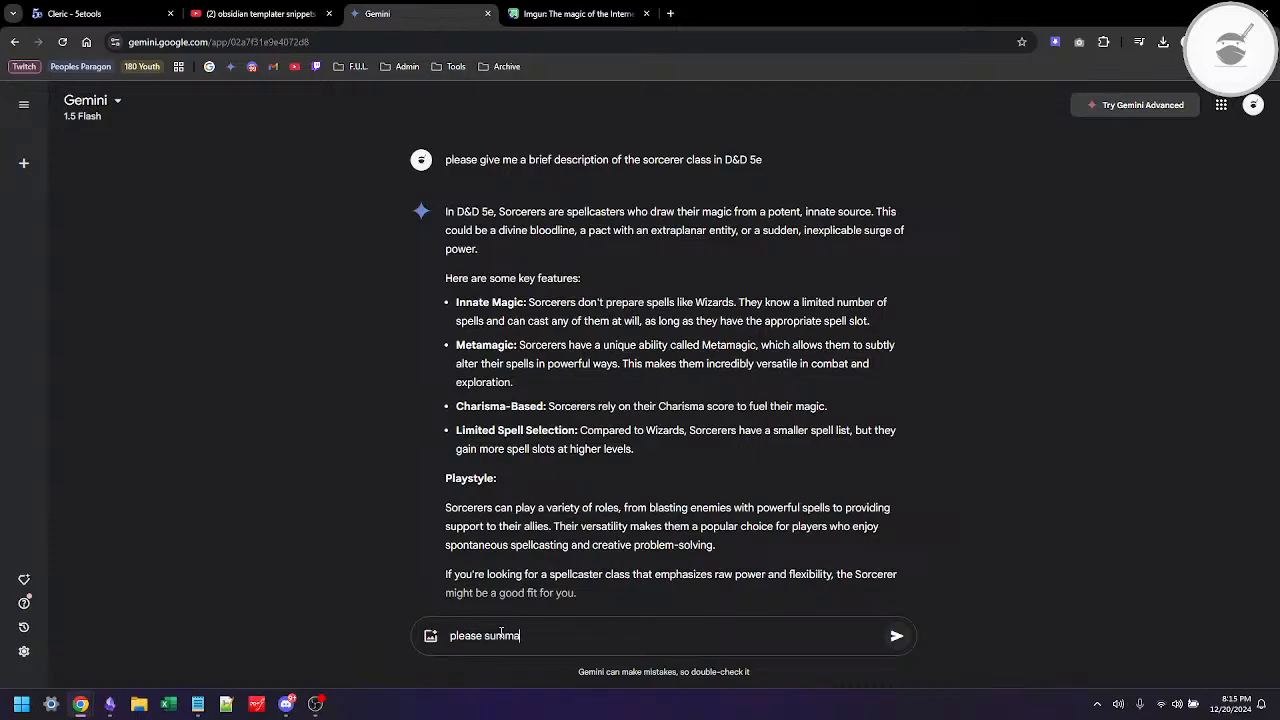
type("rise in a single paragraph")
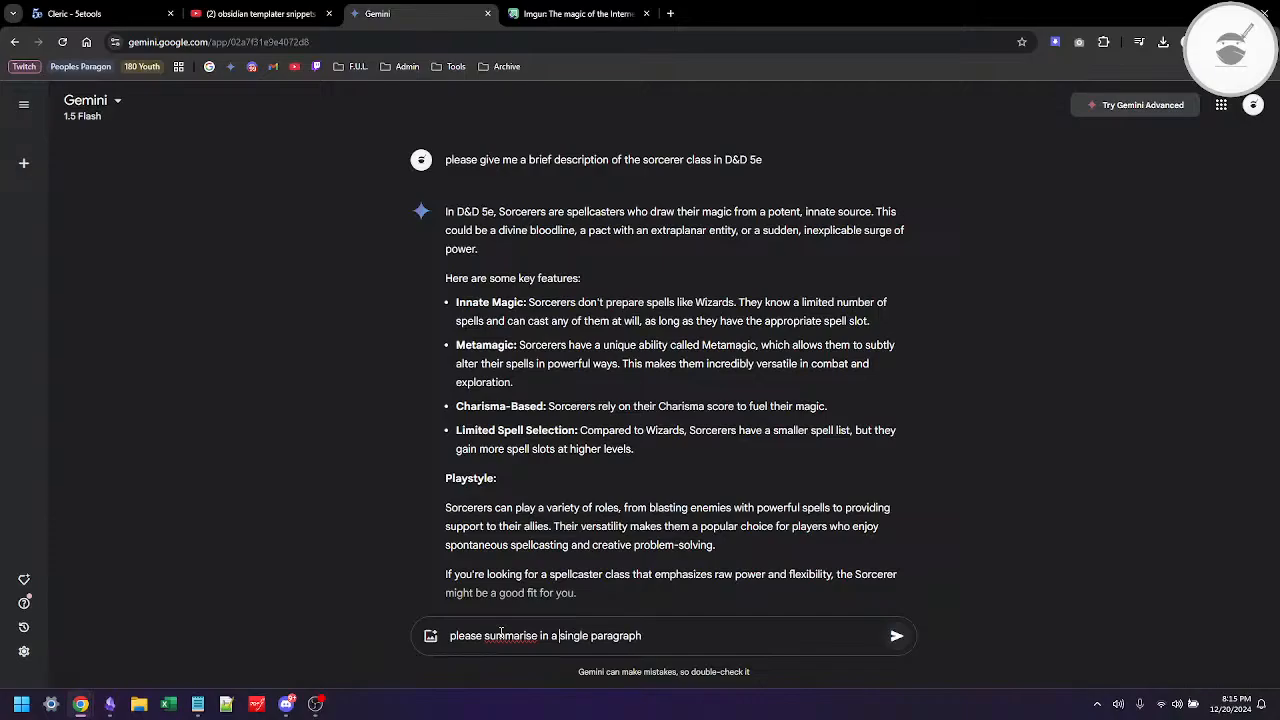
Step: Correct the verb in the follow-up request to "summarize" and send it
key("ctrl+Left")
key("ctrl+Left")
key("ctrl+Left")
key("Menu")
key("Return")
key("BackSpace")
key("BackSpace")
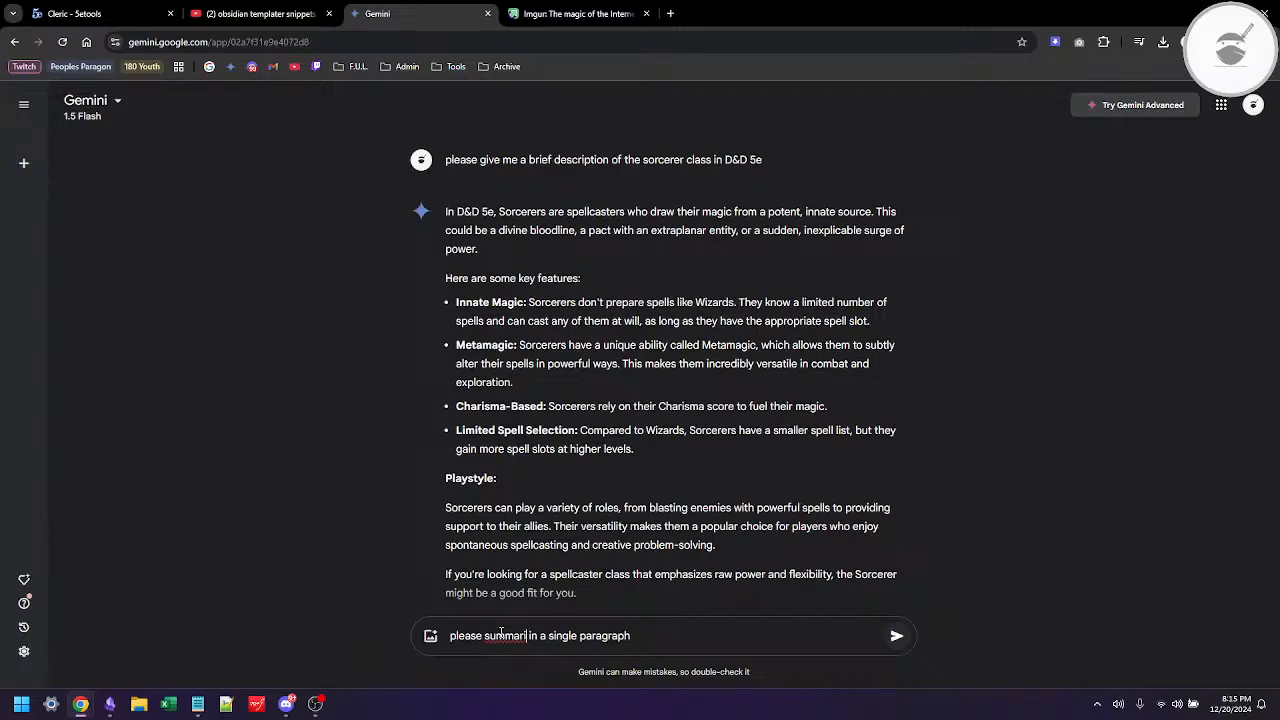
type("se")
double_click(501, 634)
right_click(501, 635)
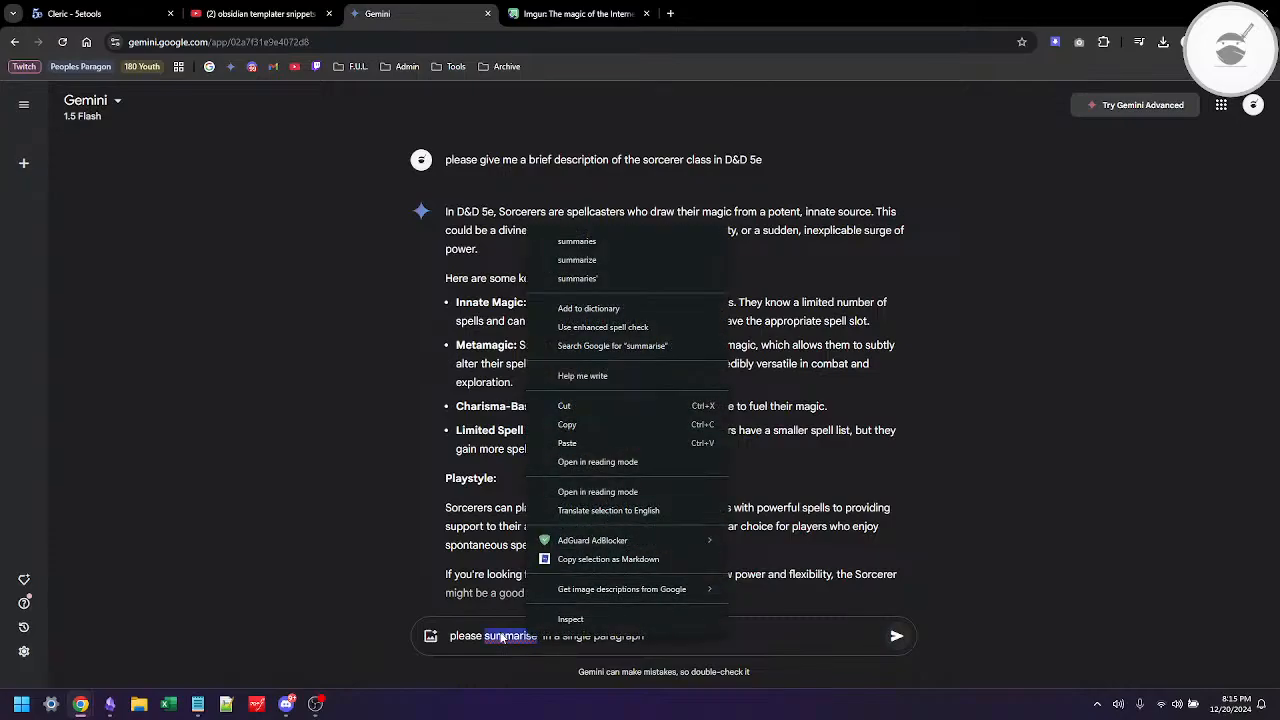
key("Down")
key("Down")
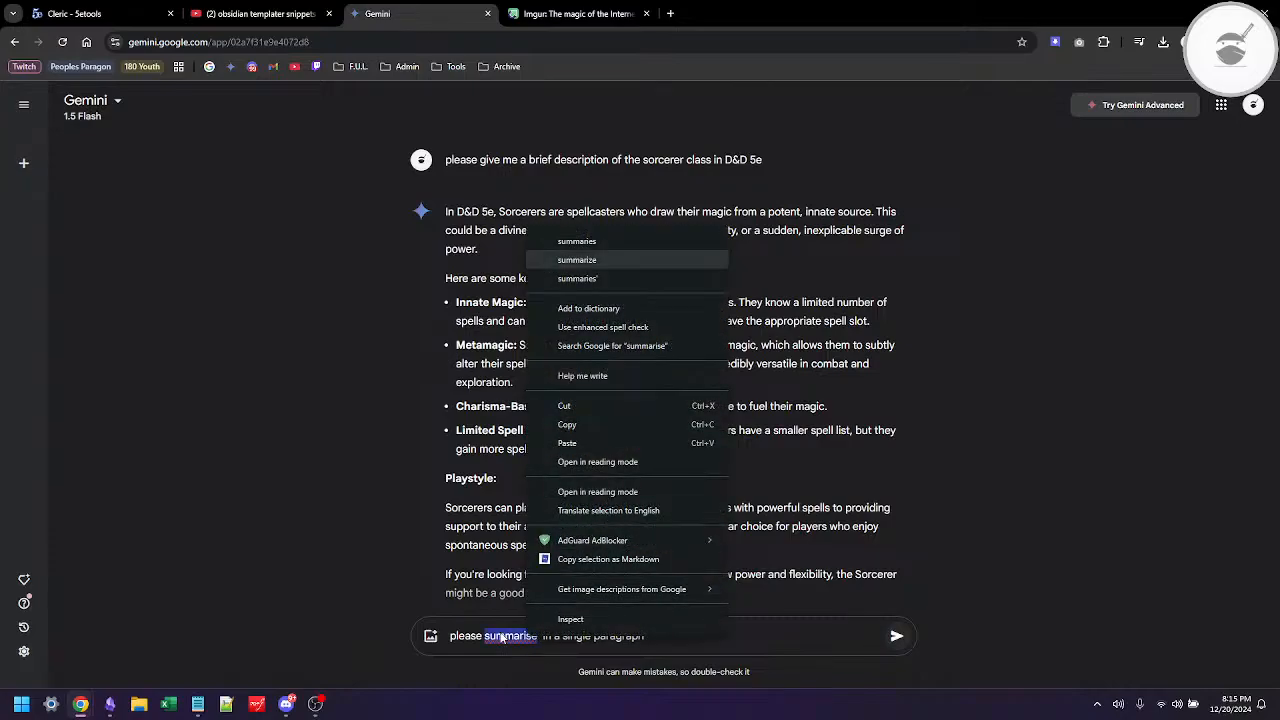
key("Return")
key("End")
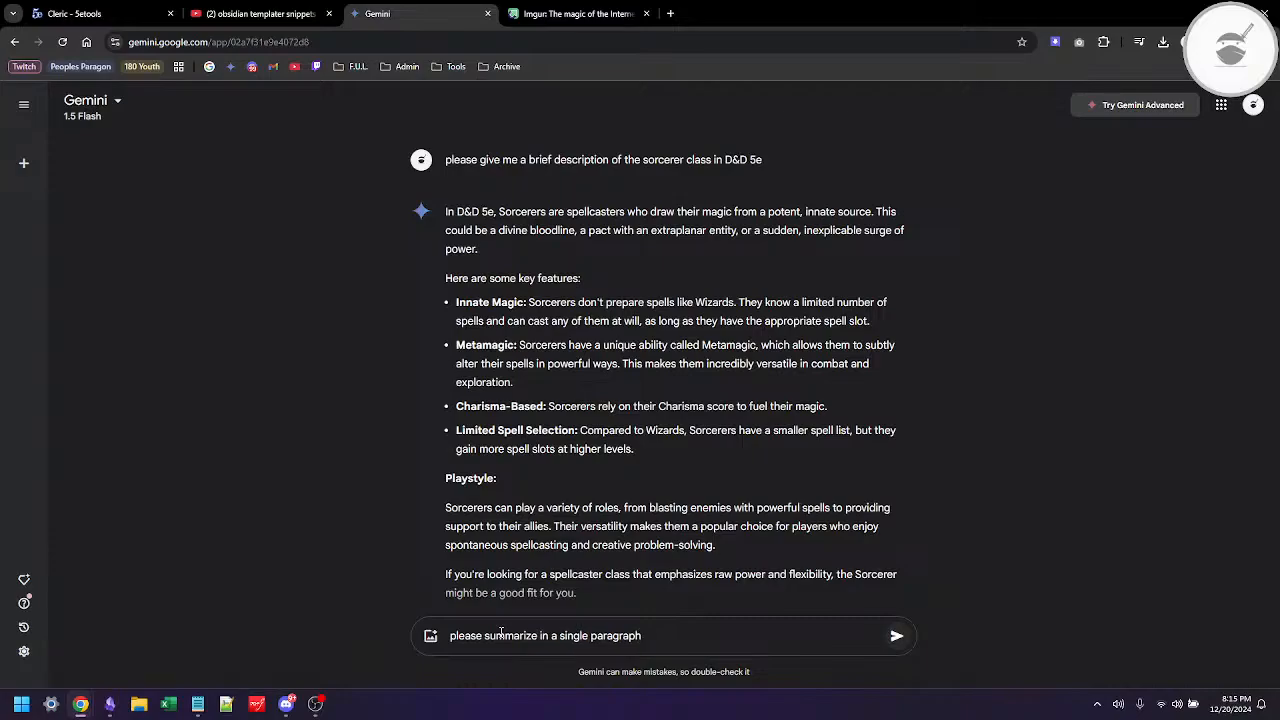
key("Return")
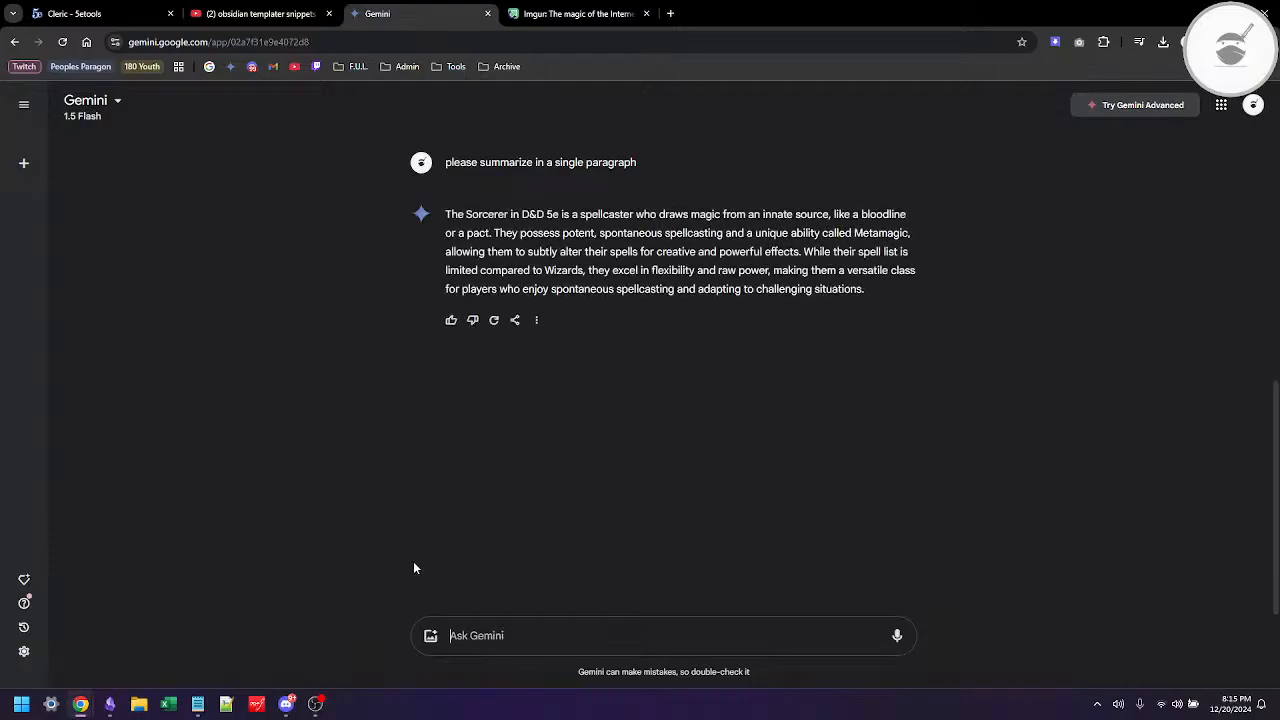
Step: Copy Gemini's one-paragraph summary and replace the italic Description text in Obsidian's Sorcerer template with it, keeping the surrounding asterisks
left_click(535, 321)
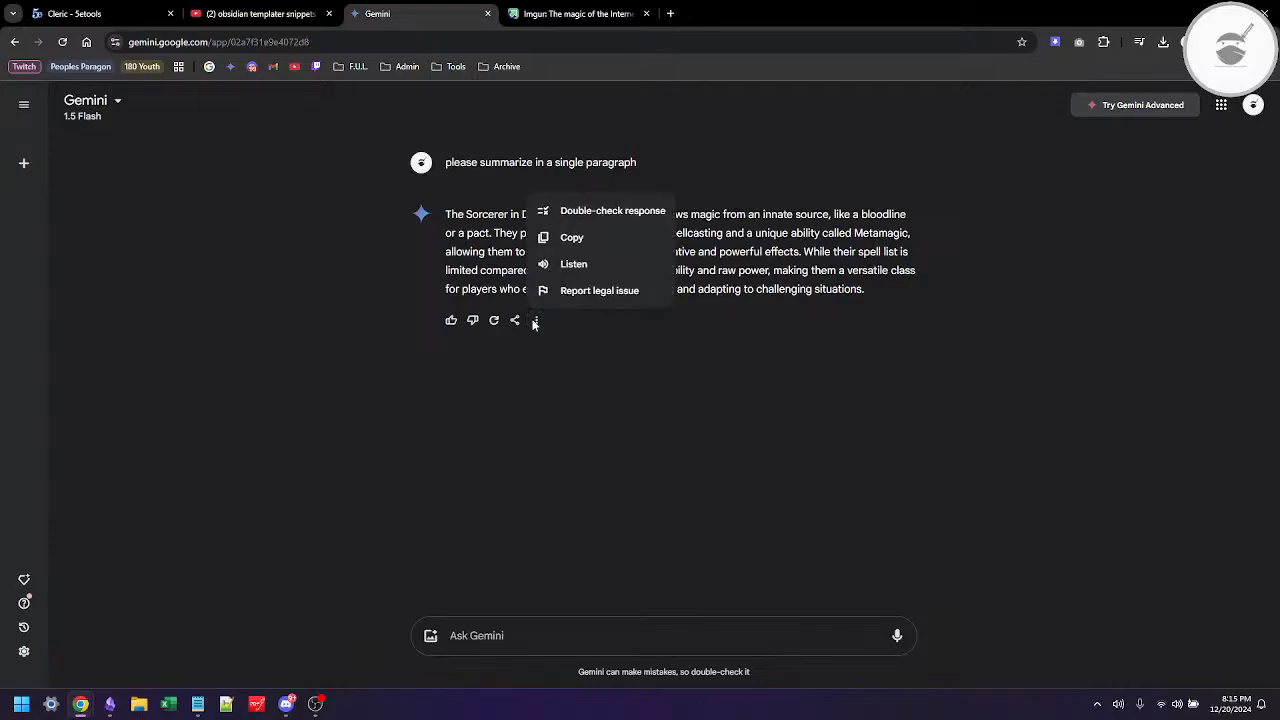
left_click(568, 238)
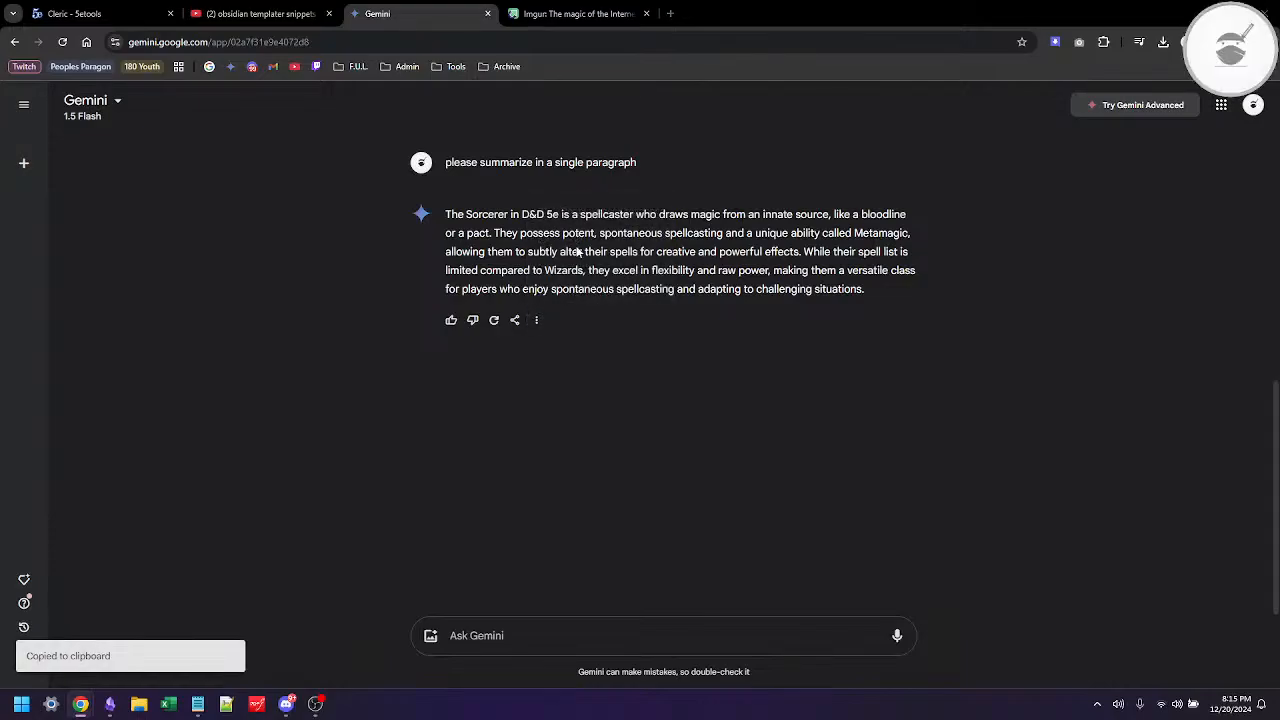
key("alt+Tab")
left_click(676, 255)
key("Right")
key("Right")
key("shift+Down")
key("shift+Down")
key("shift+Down")
key("shift+Down")
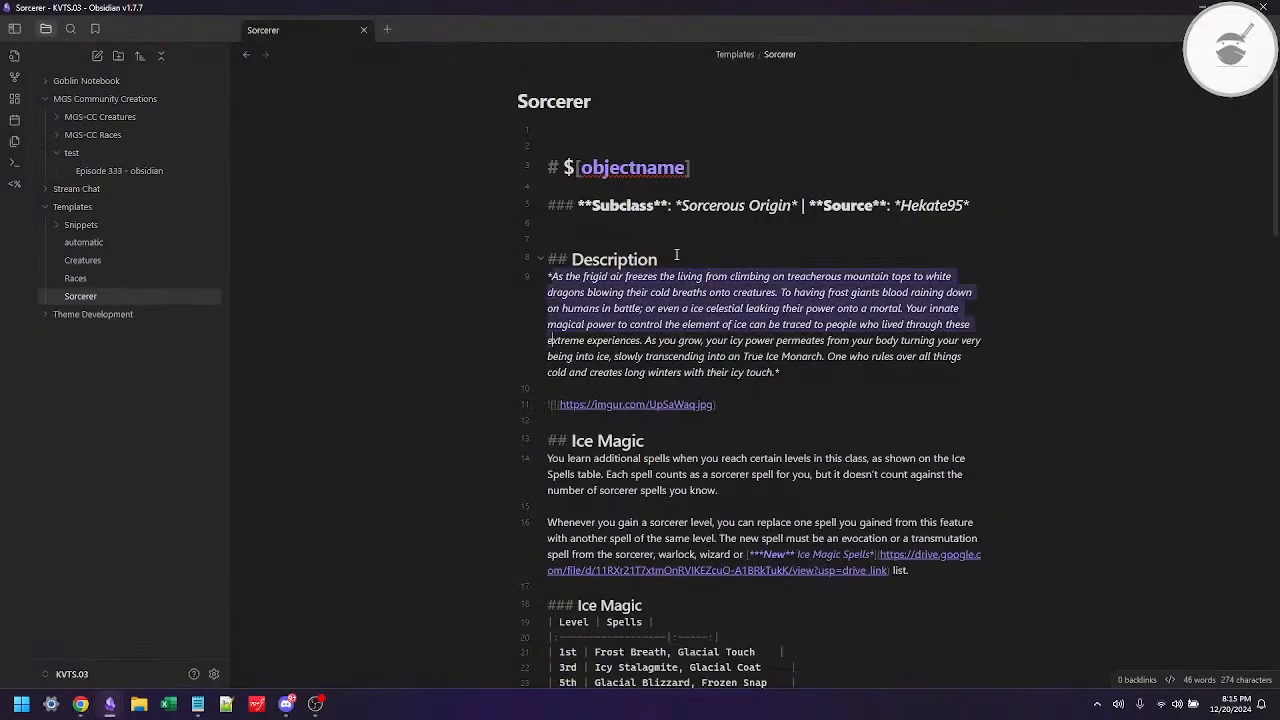
key("shift+Down")
key("shift+Down")
key("shift+End")
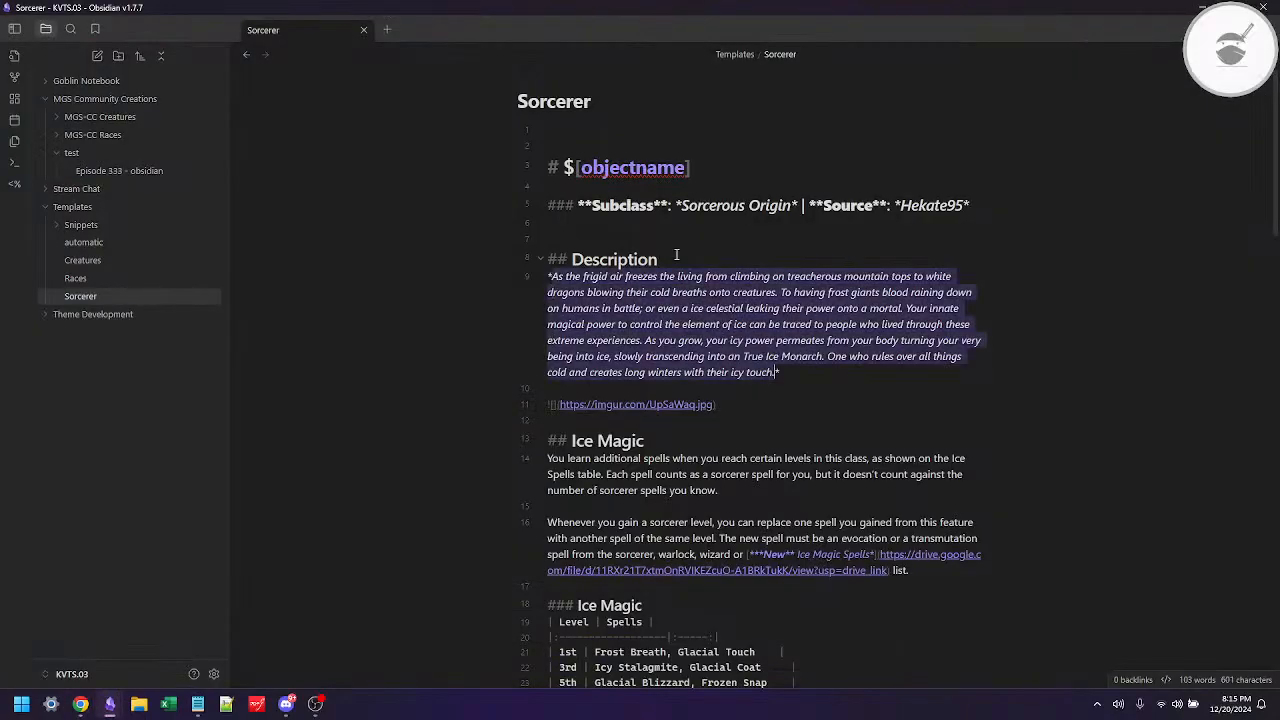
key("shift+Left")
key("ctrl+v")
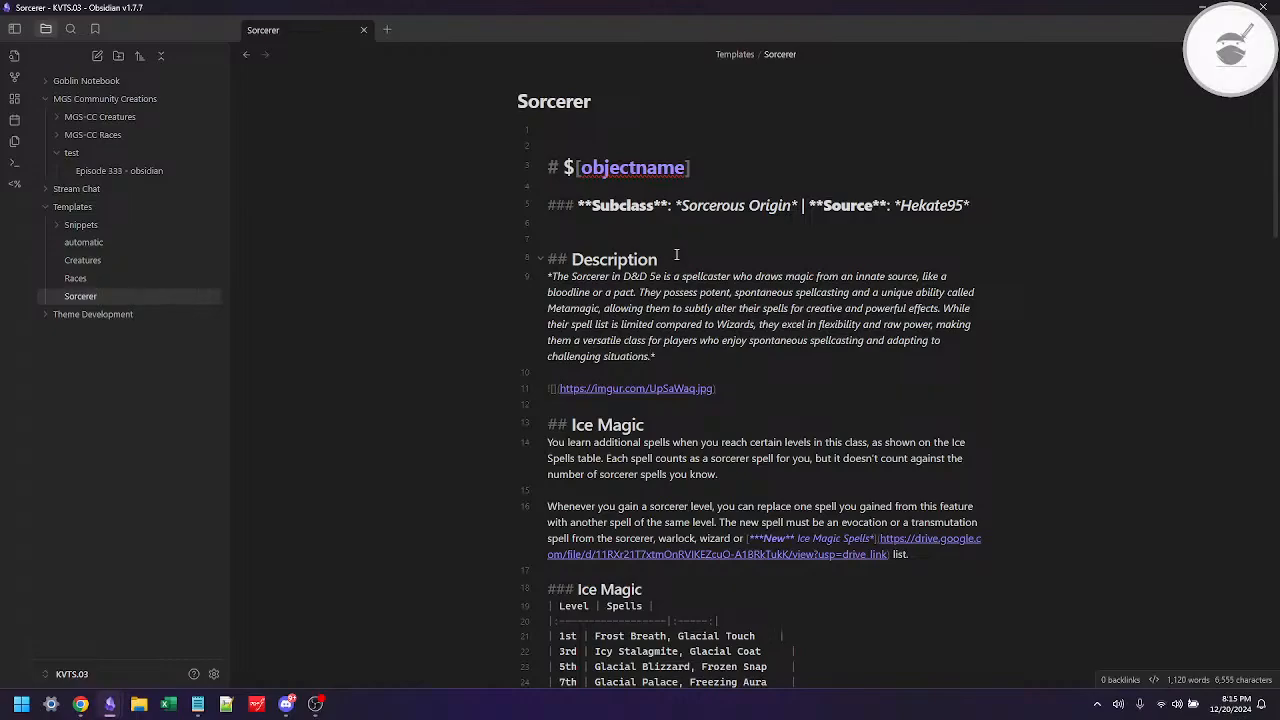
Step: Switch back to the hidden Imgur post in the browser and reload the page twice
key("alt+Tab")
left_click(598, 16)
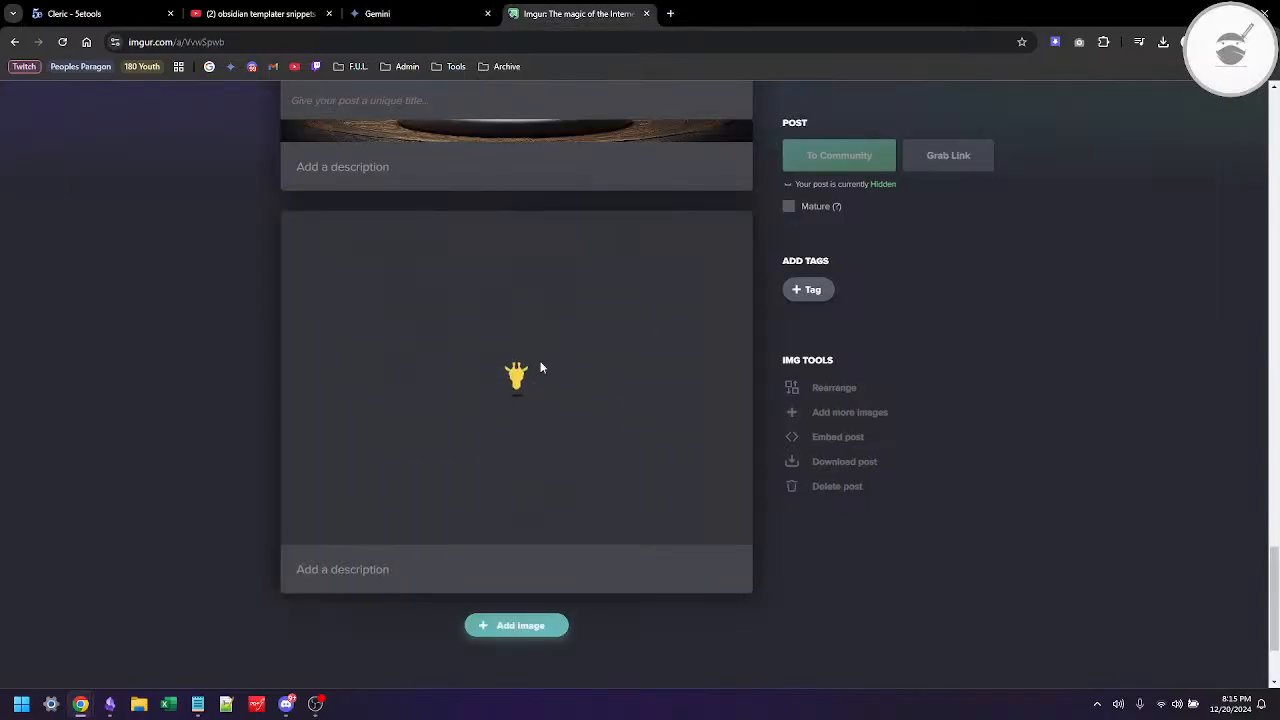
left_click(61, 42)
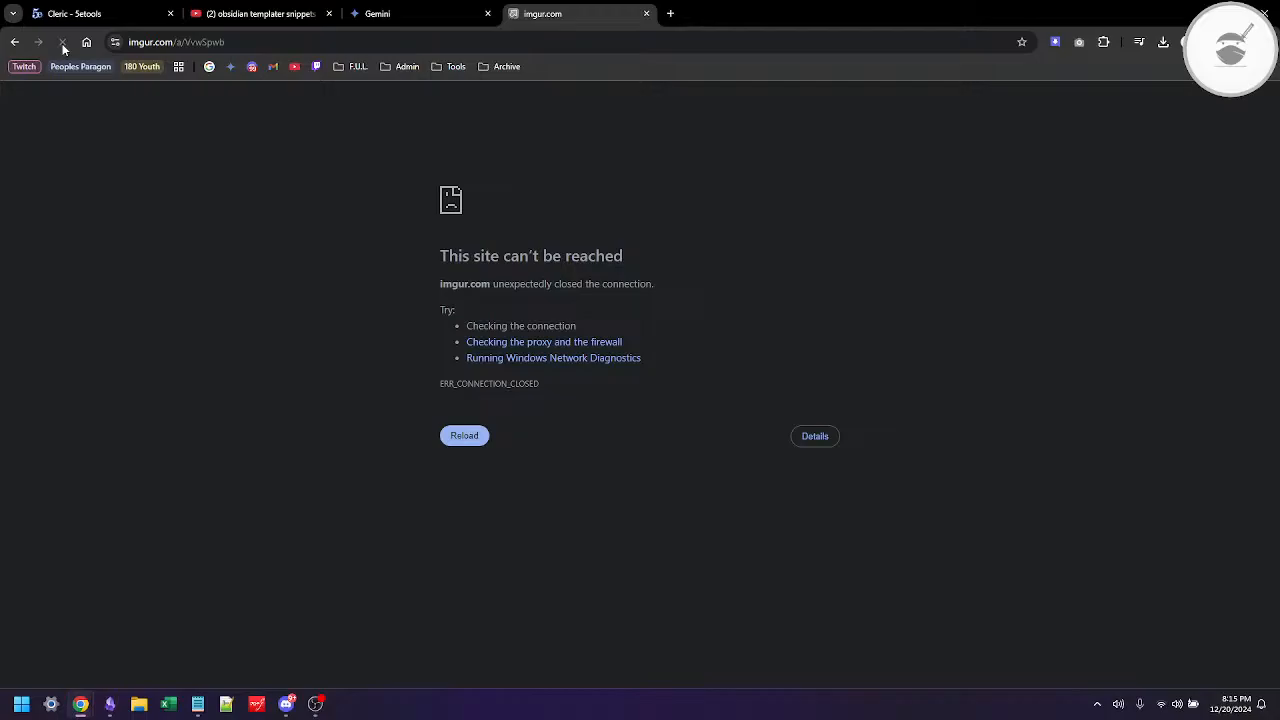
left_click(62, 43)
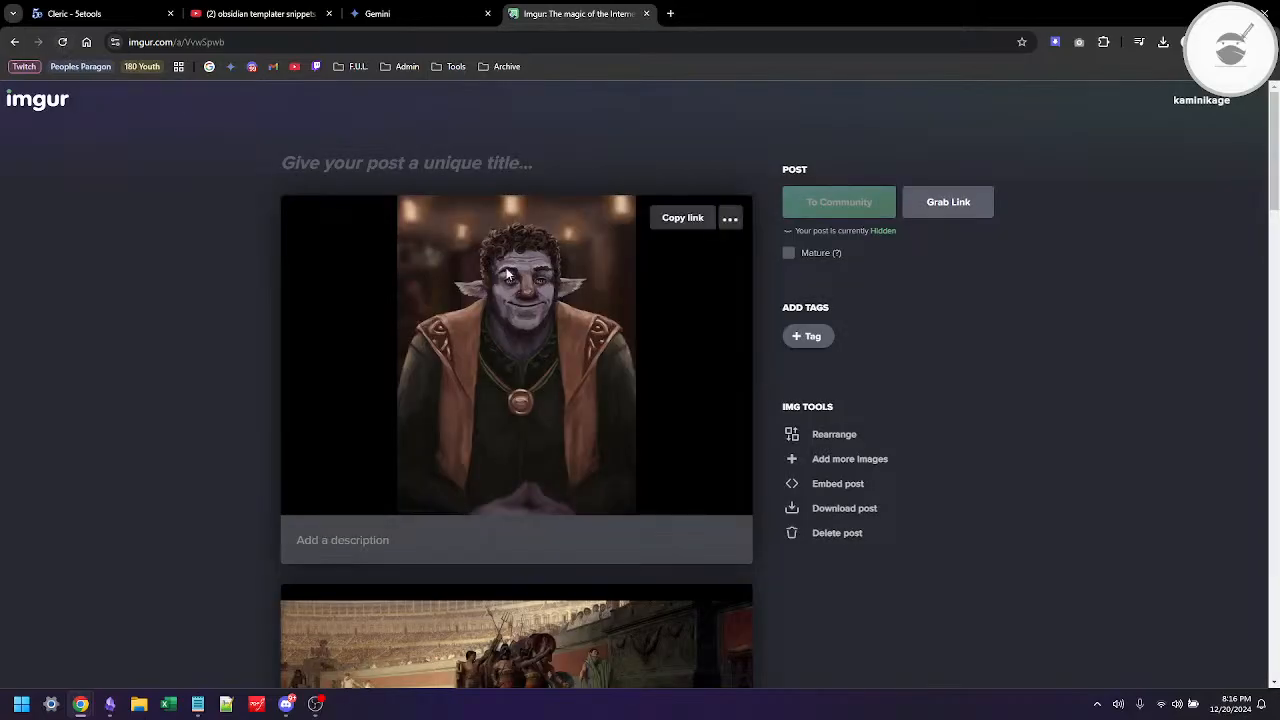
Step: Open the dialog for adding another image at the end of the hidden Imgur post
scroll(506, 273, "down", 1)
scroll(506, 273, "down", 5)
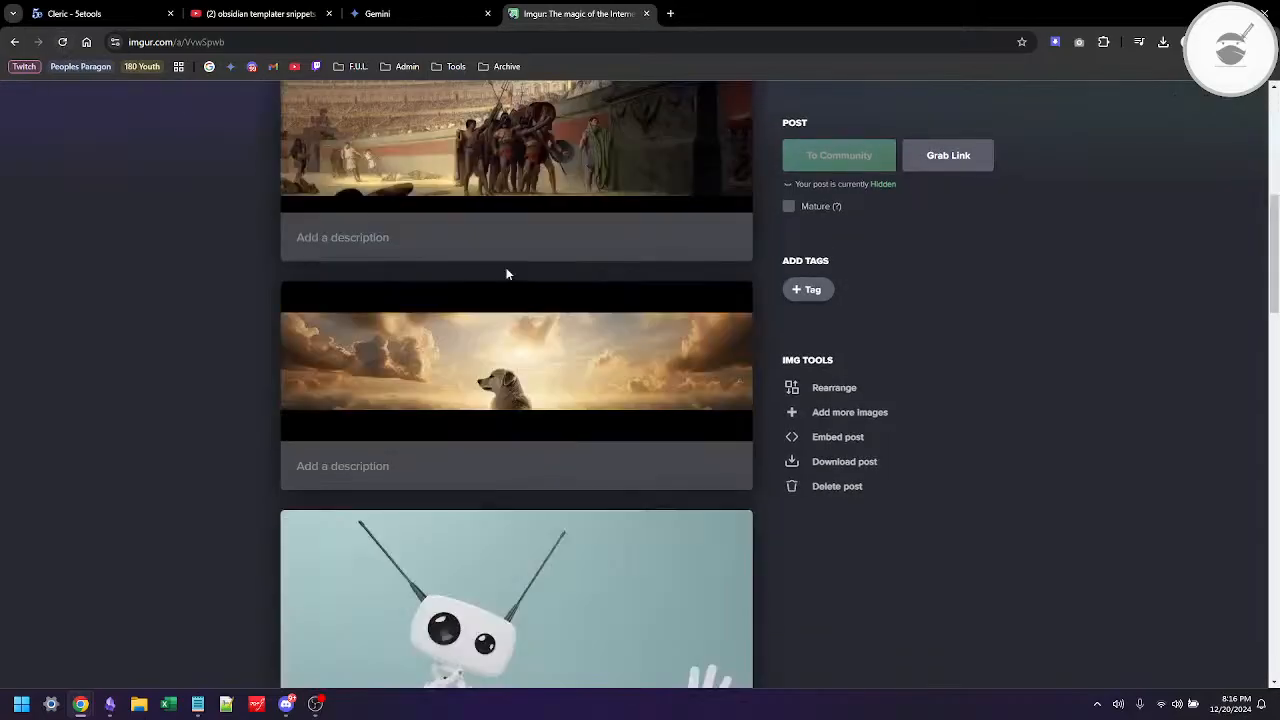
scroll(506, 273, "down", 10)
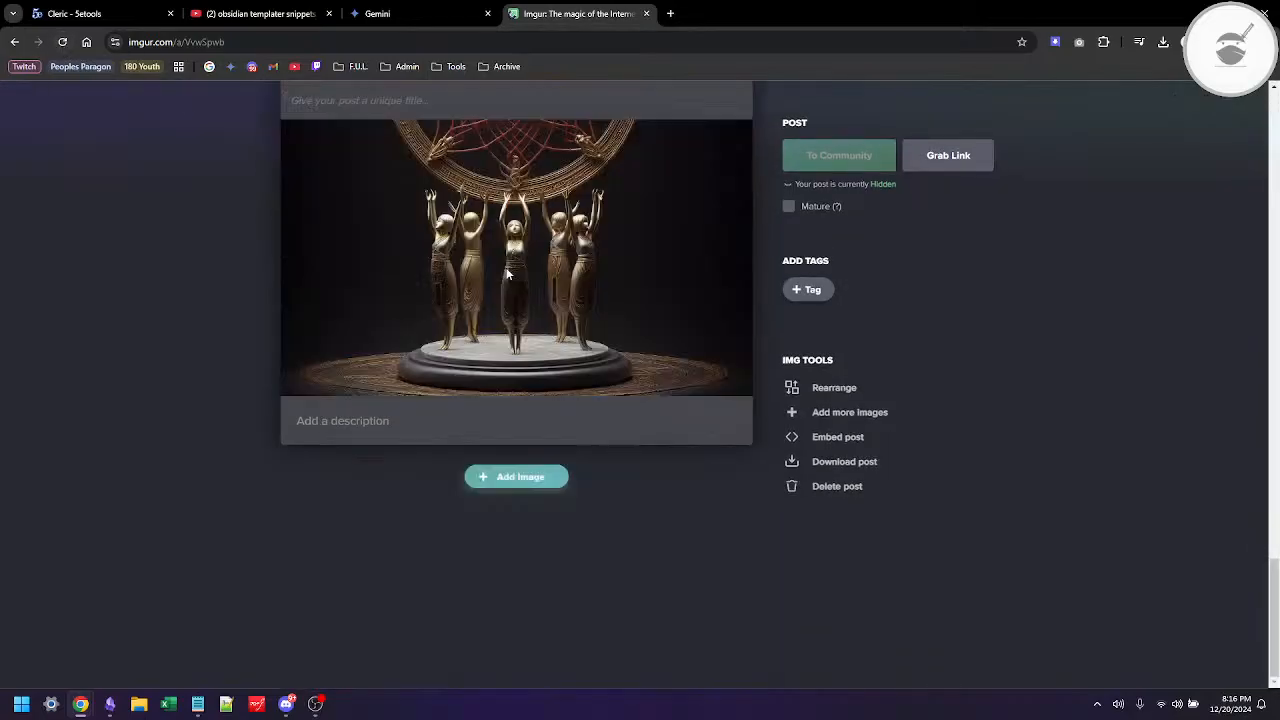
left_click(516, 479)
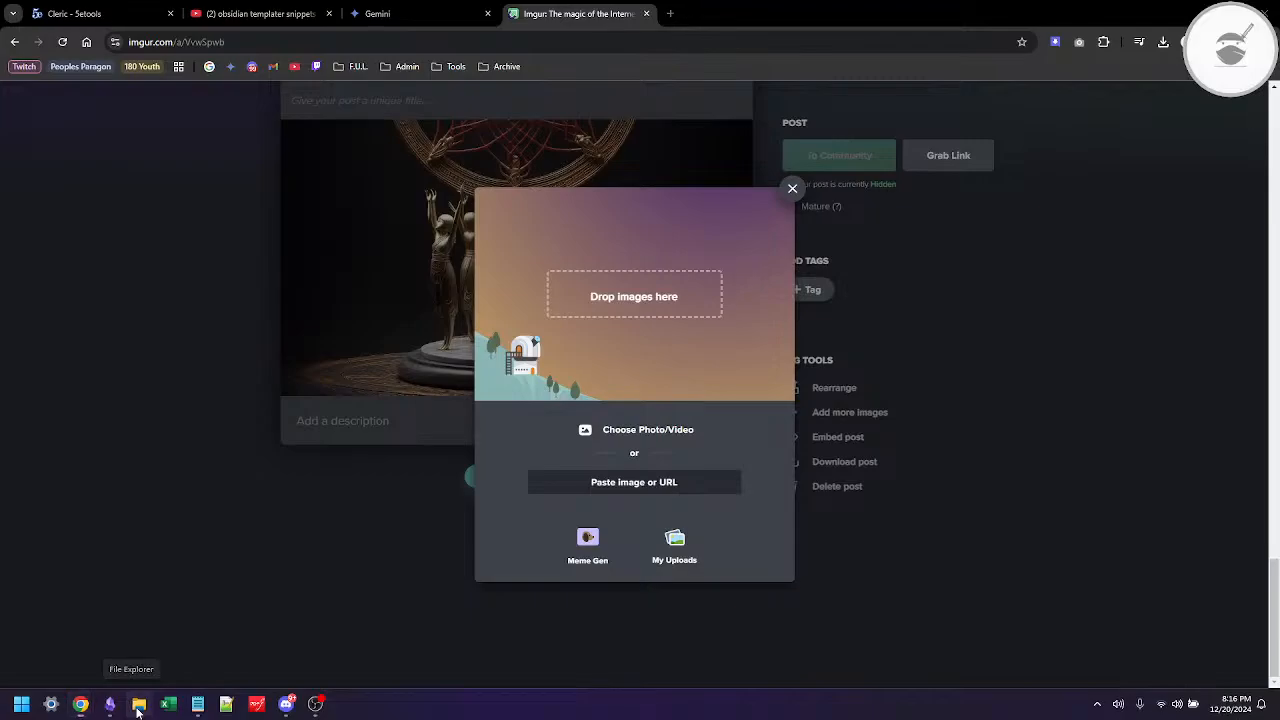
Step: Switch to File Explorer and rename today's stock photo portrait JPG in Downloads as "stock photo"
left_click(138, 704)
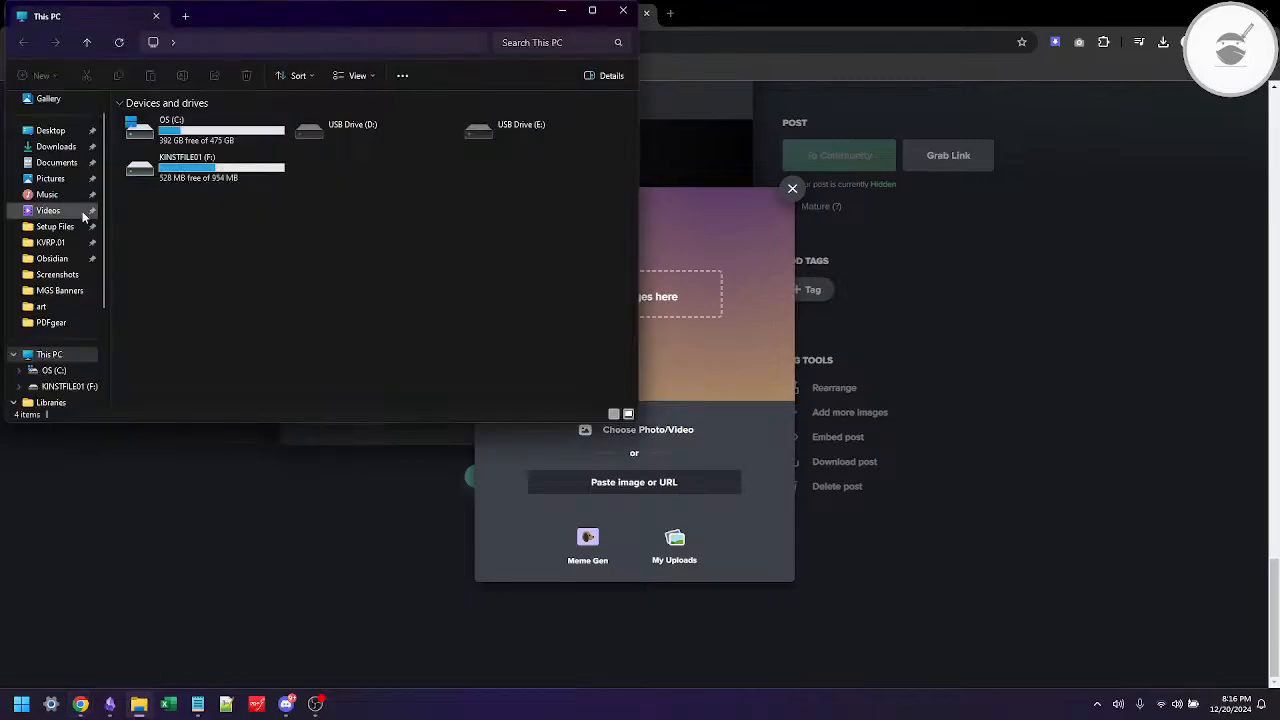
left_click(60, 150)
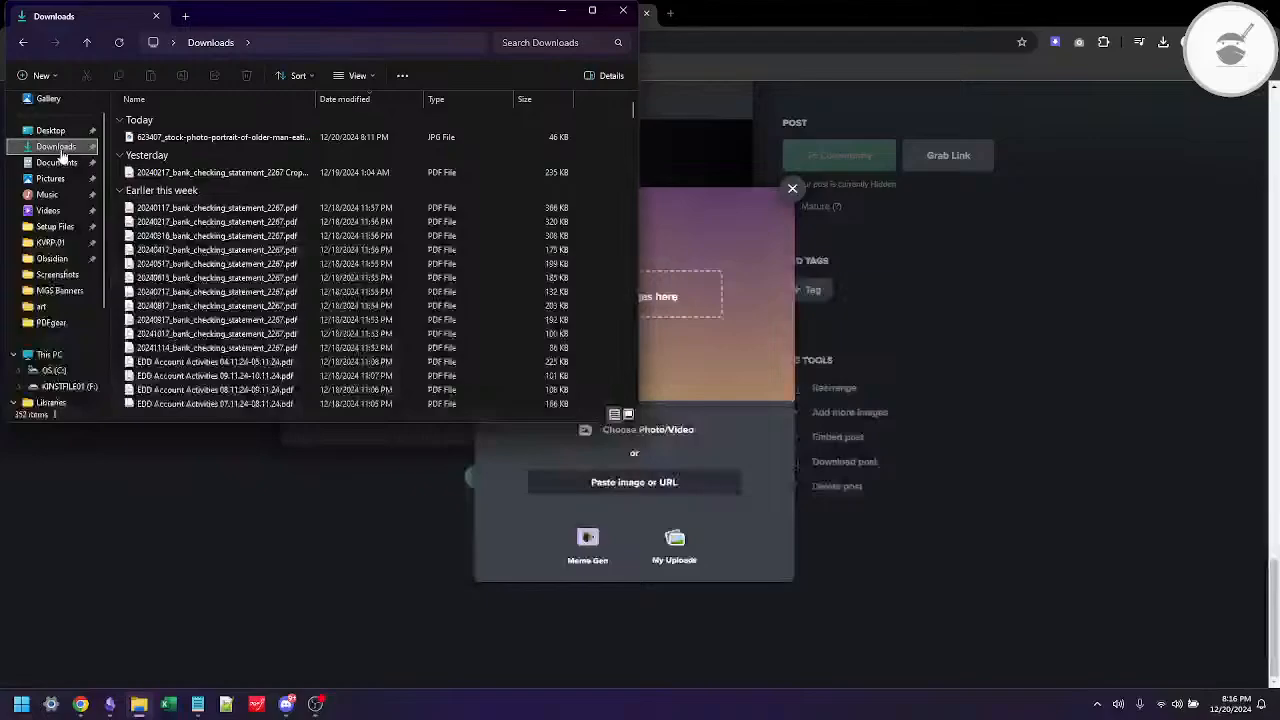
left_click(236, 140)
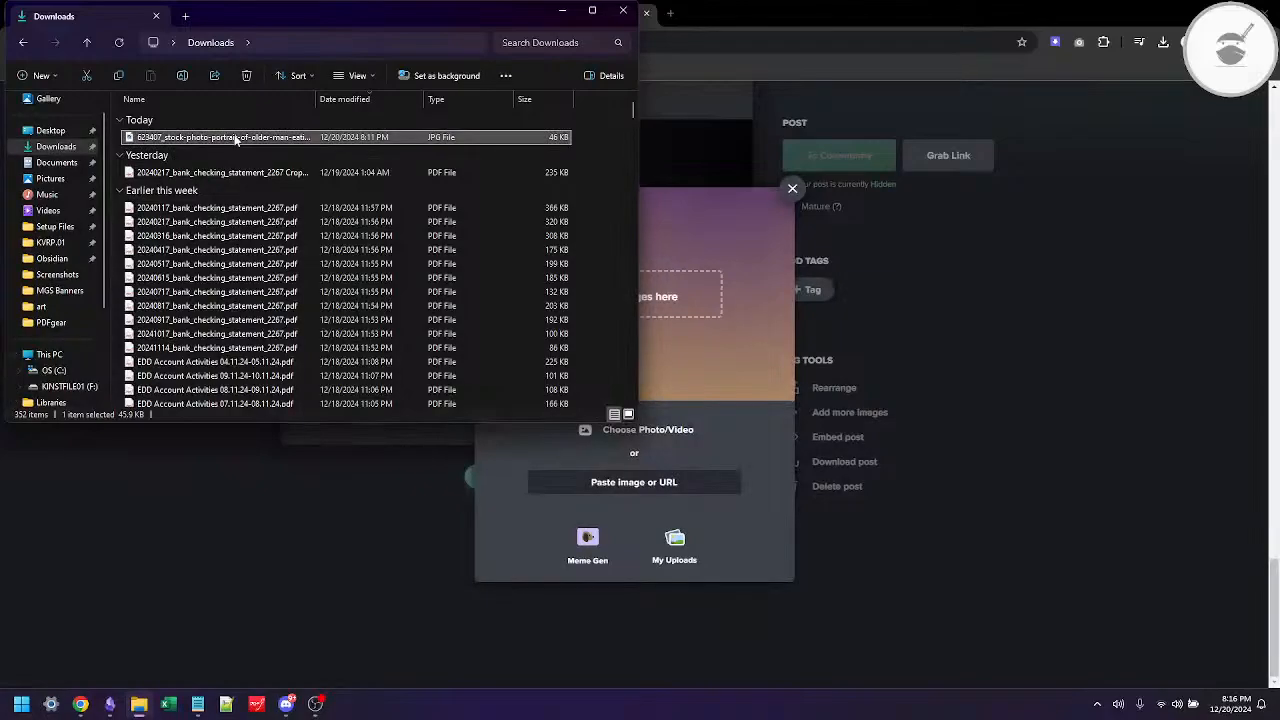
left_click(183, 75)
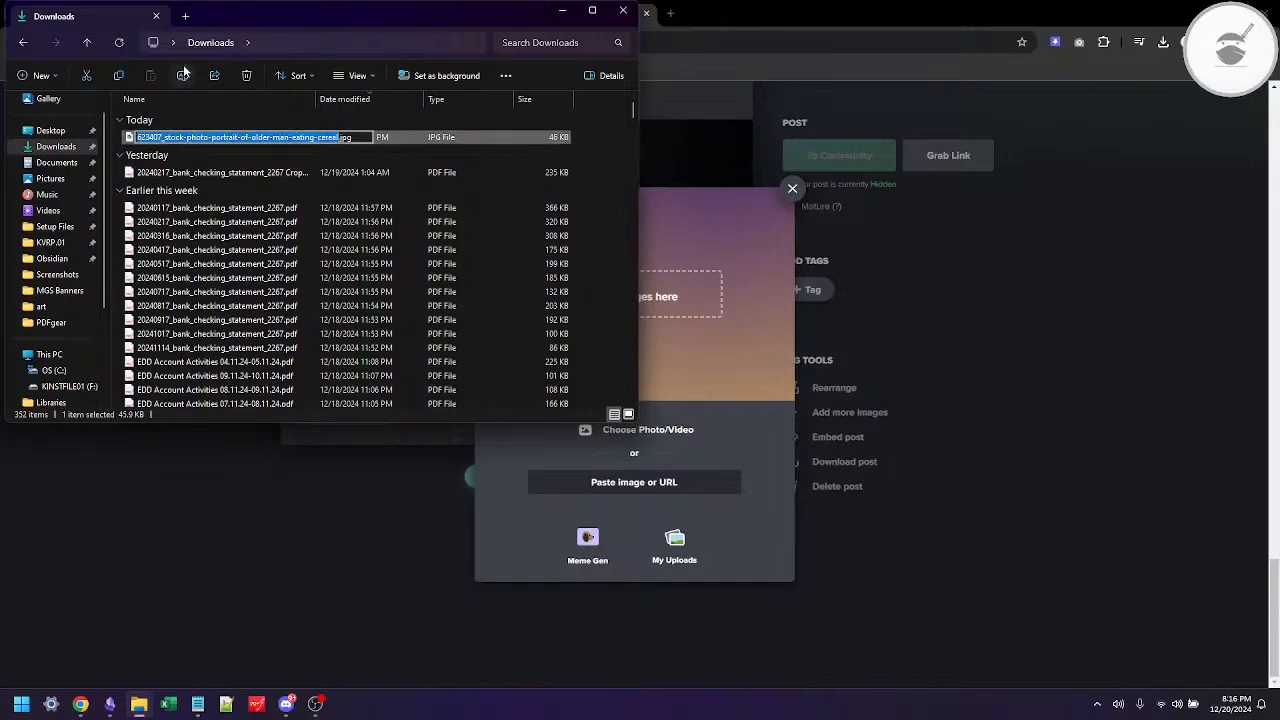
type("e")
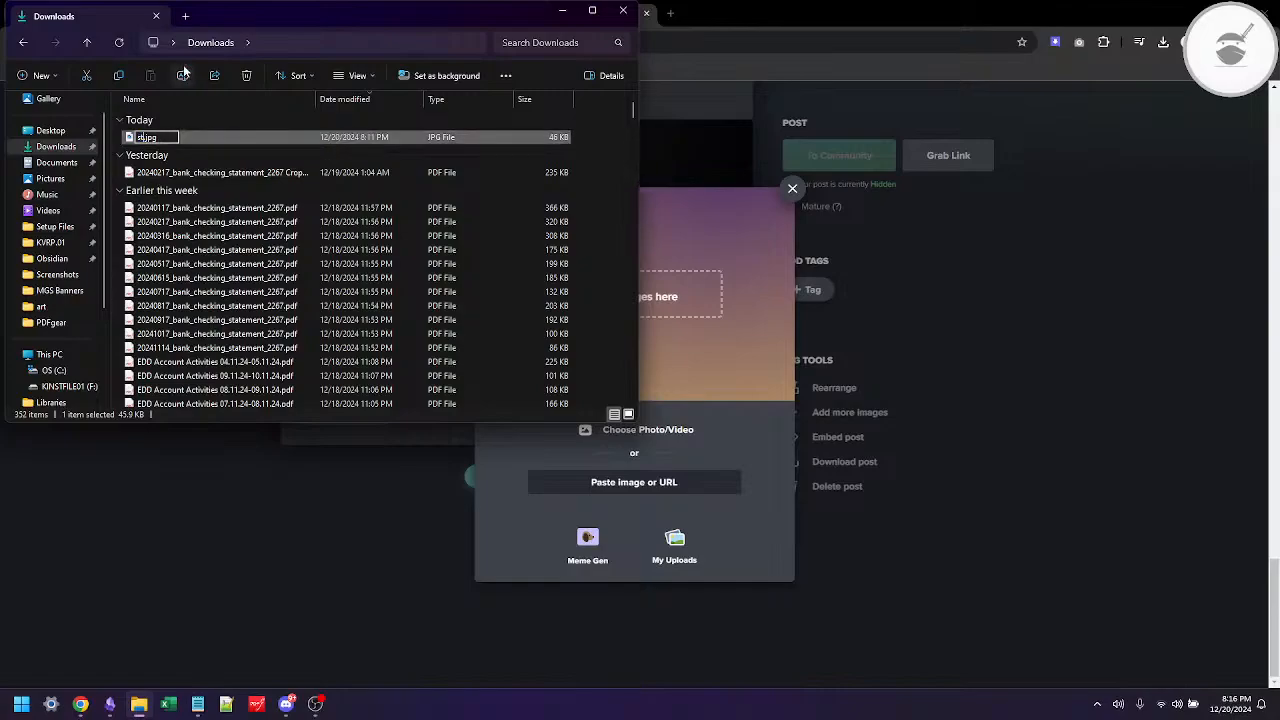
type("tock photo")
key("Return")
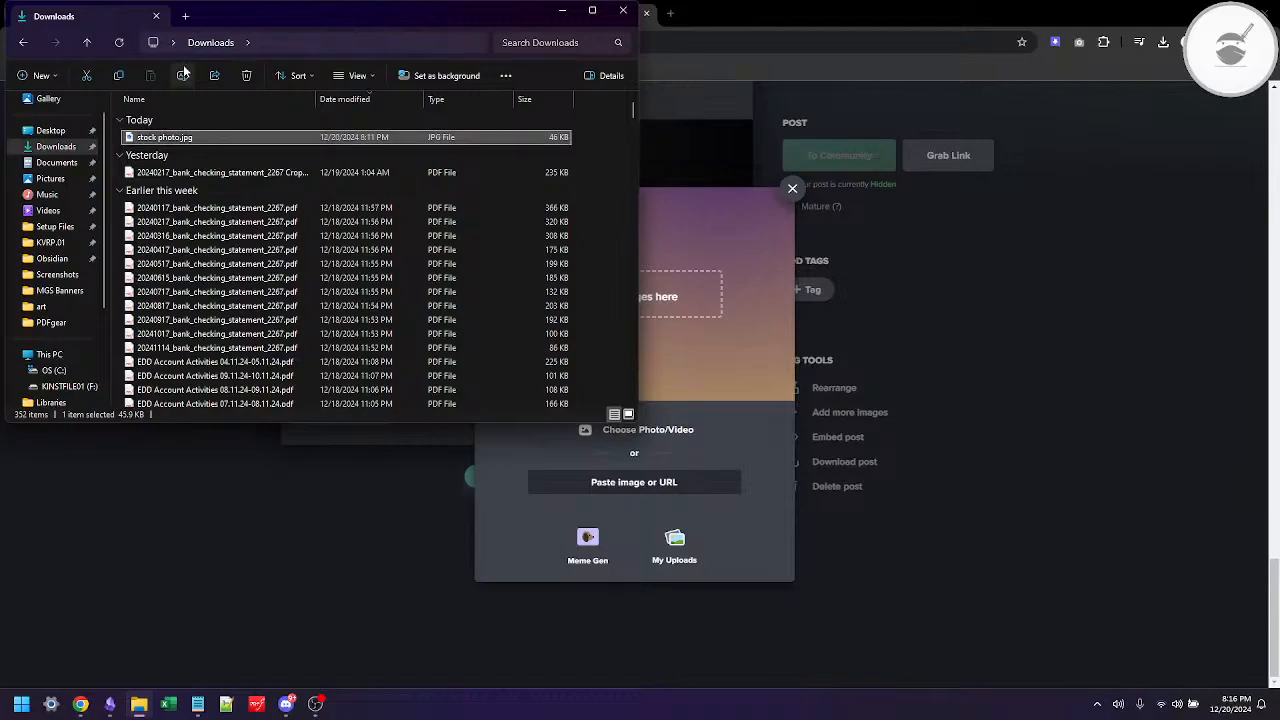
Step: Return to the Imgur upload dialog and choose stock photo.jpg for upload to the post
left_click(642, 270)
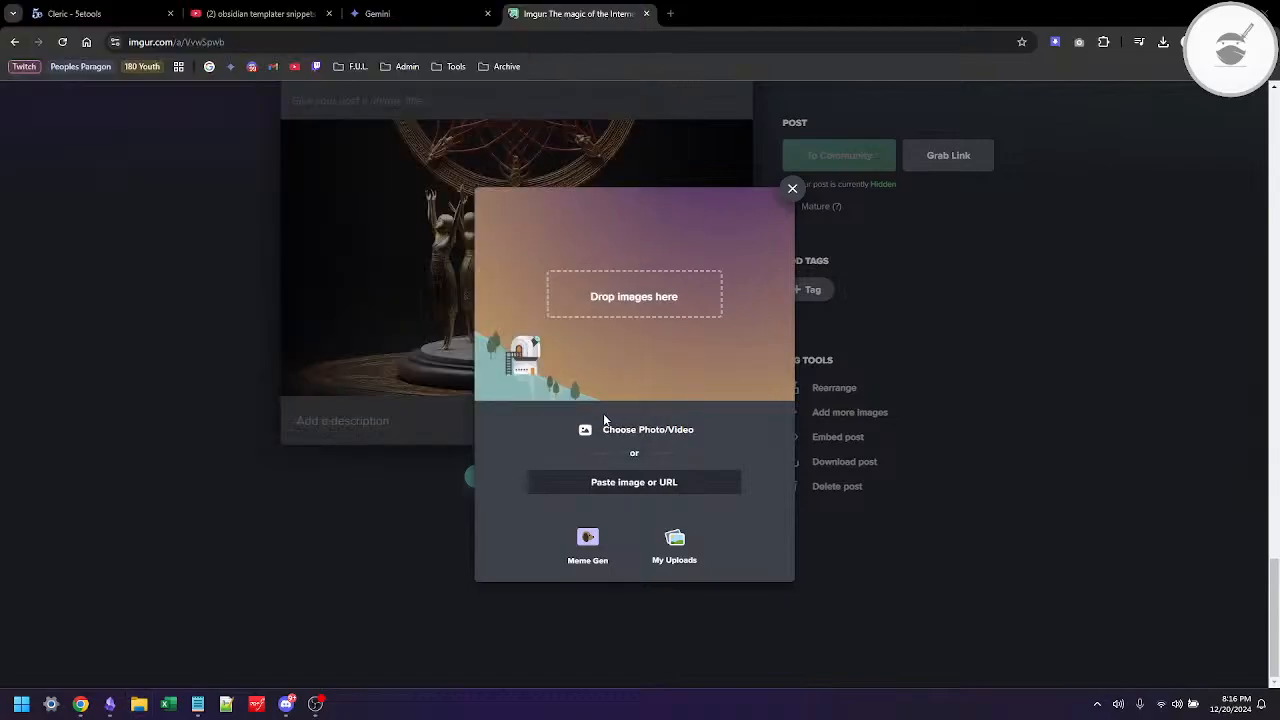
left_click(622, 432)
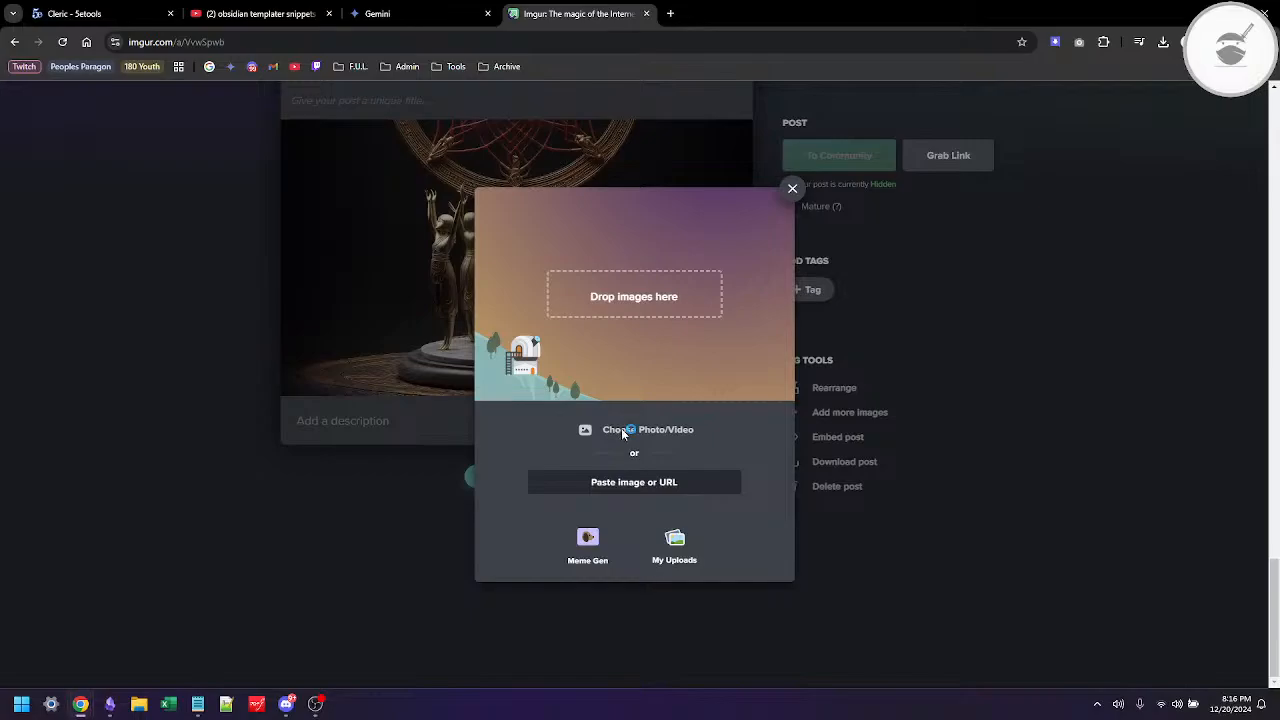
double_click(157, 124)
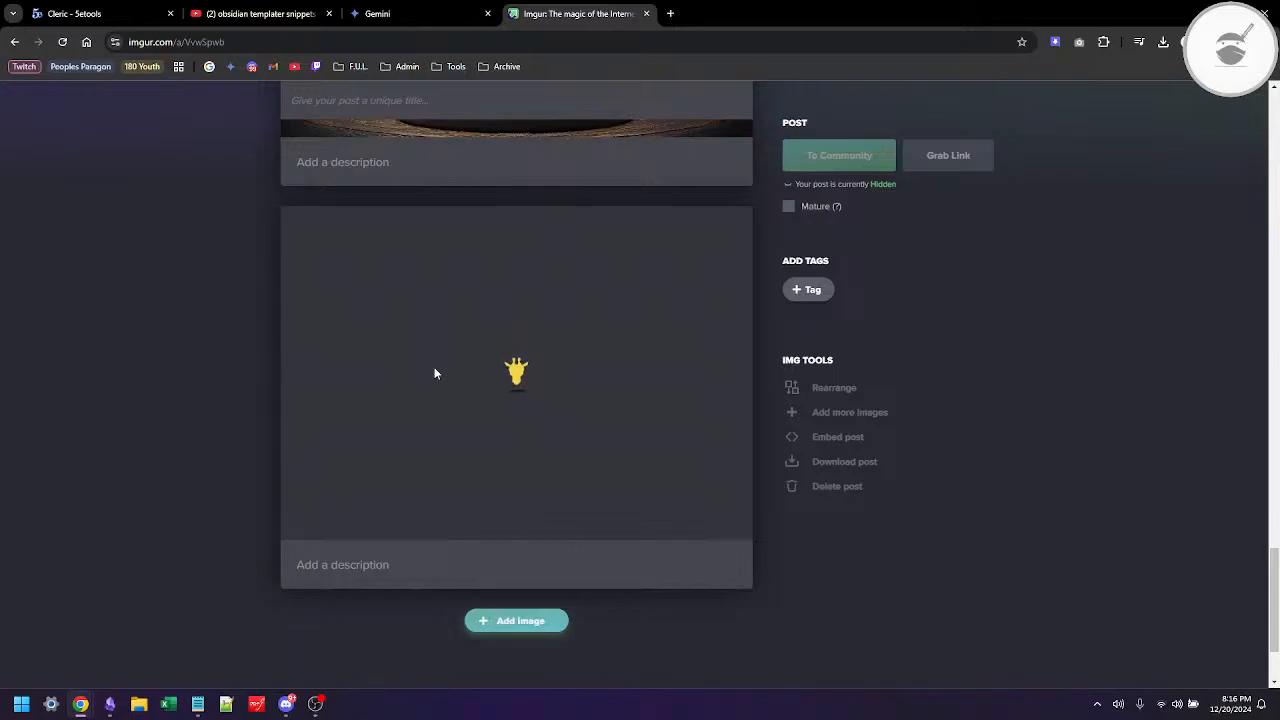
Step: Look briefly at the Sorcerer note in Obsidian, return to the browser and open a new tab
key("alt+Tab")
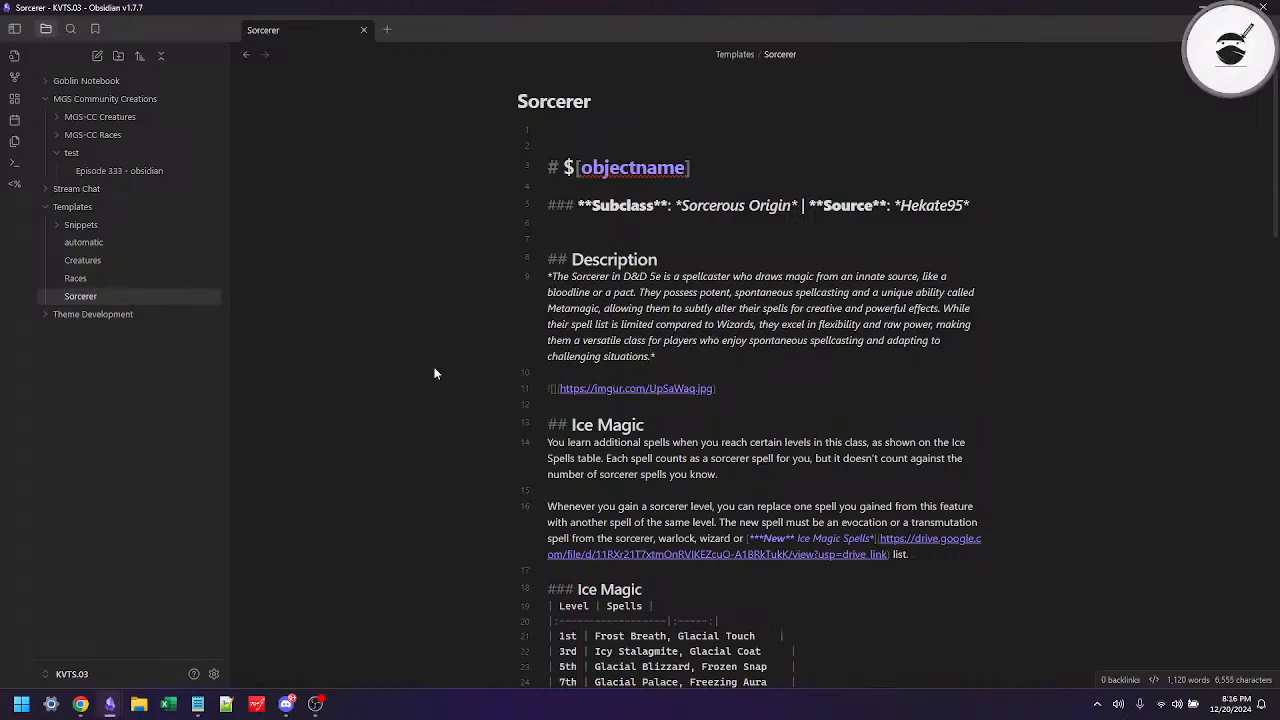
key("alt+Tab")
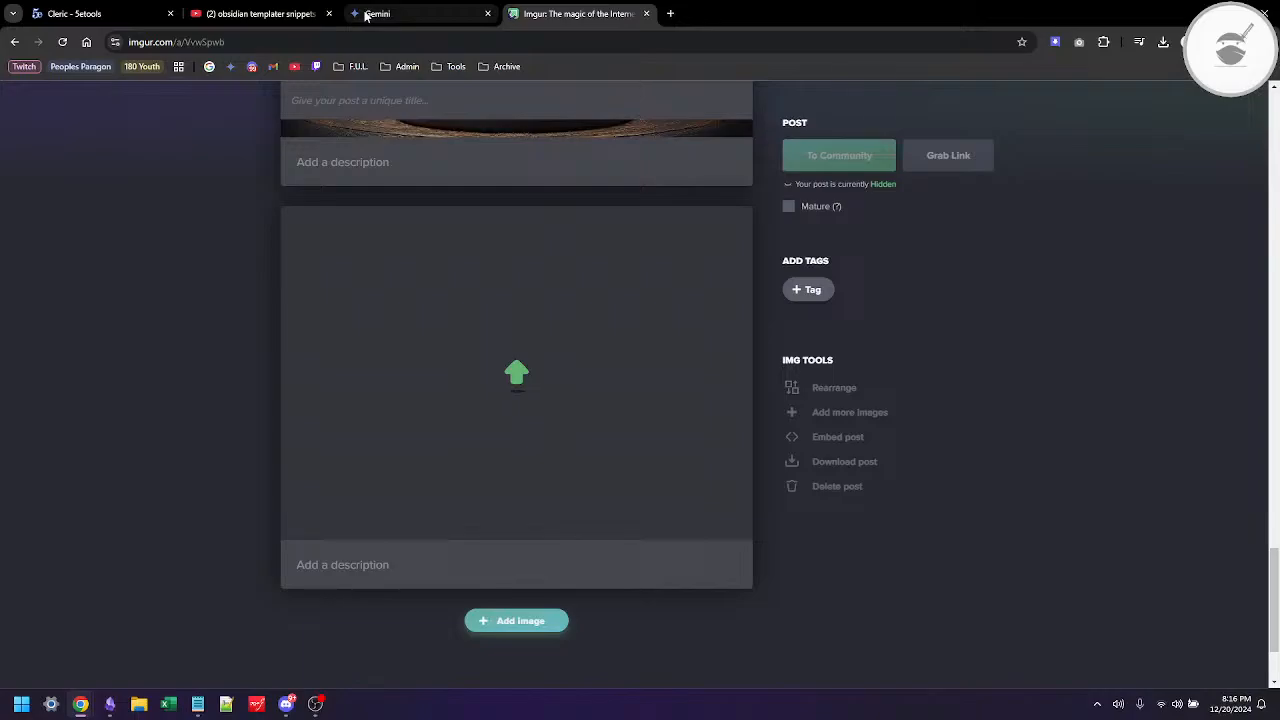
left_click(673, 14)
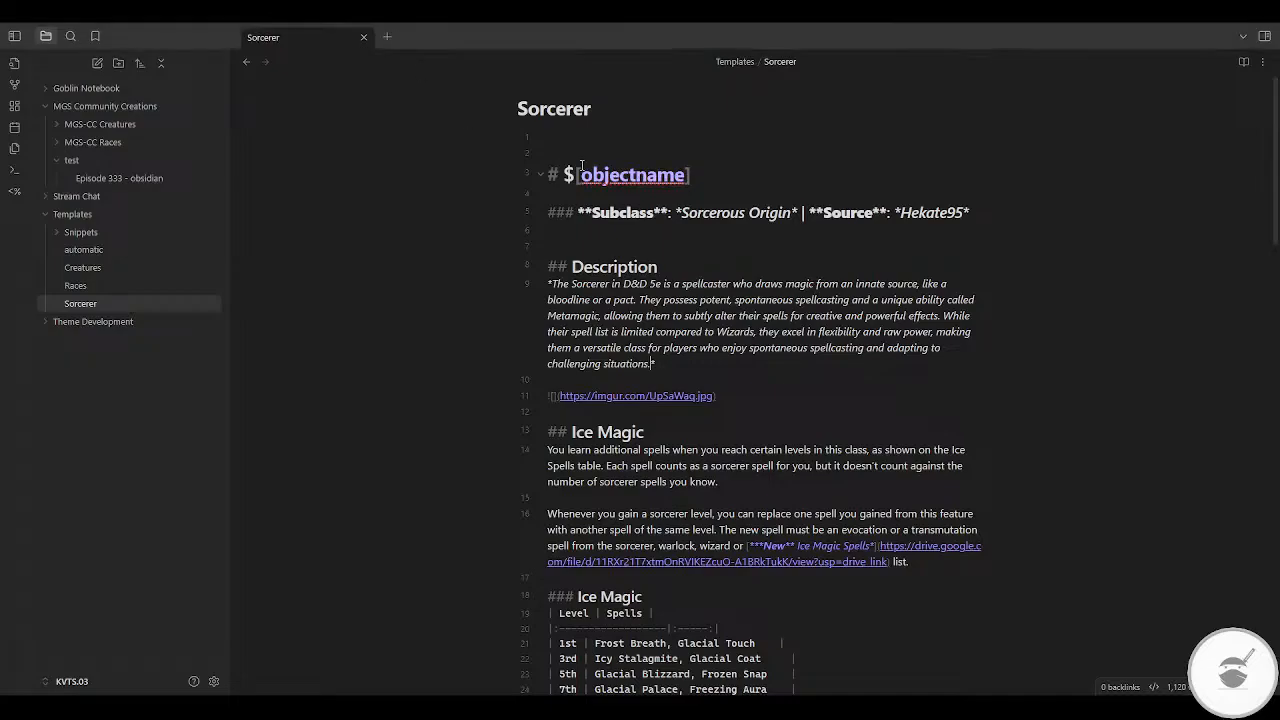
Step: Replace the Imgur address in the image link under Description with the copied img3.stockfresh.com address of the stock photo portrait
key("Right")
key("Right")
key("Right")
key("Right")
key("Right")
key("Right")
key("Right")
key("shift+End")
key("shift+Left")
type("https://img3.stockfresh.com/files/n/nyul/m/35/623407_stock-photo-portrait-of-older-man-eating-cereal.jpg")
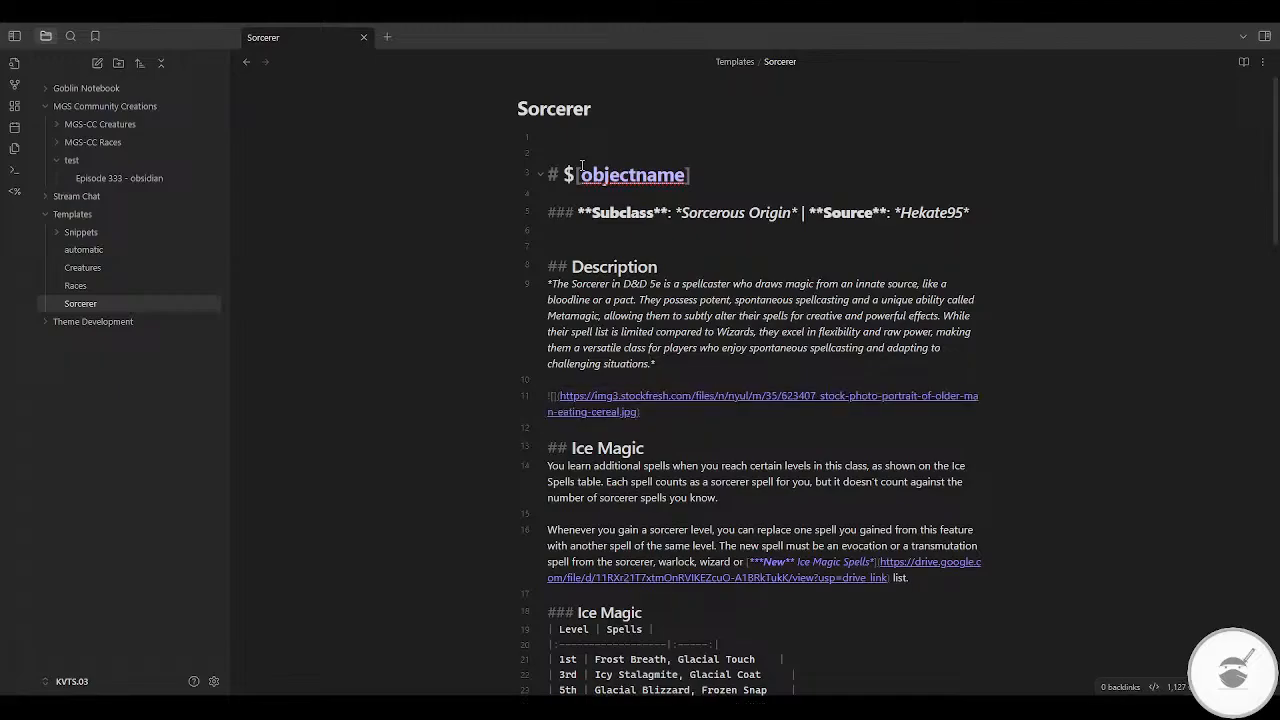
Step: Display the Sorcerer note in reading view and check the stock photo below the description
left_click(1243, 61)
scroll(872, 385, "down", 2)
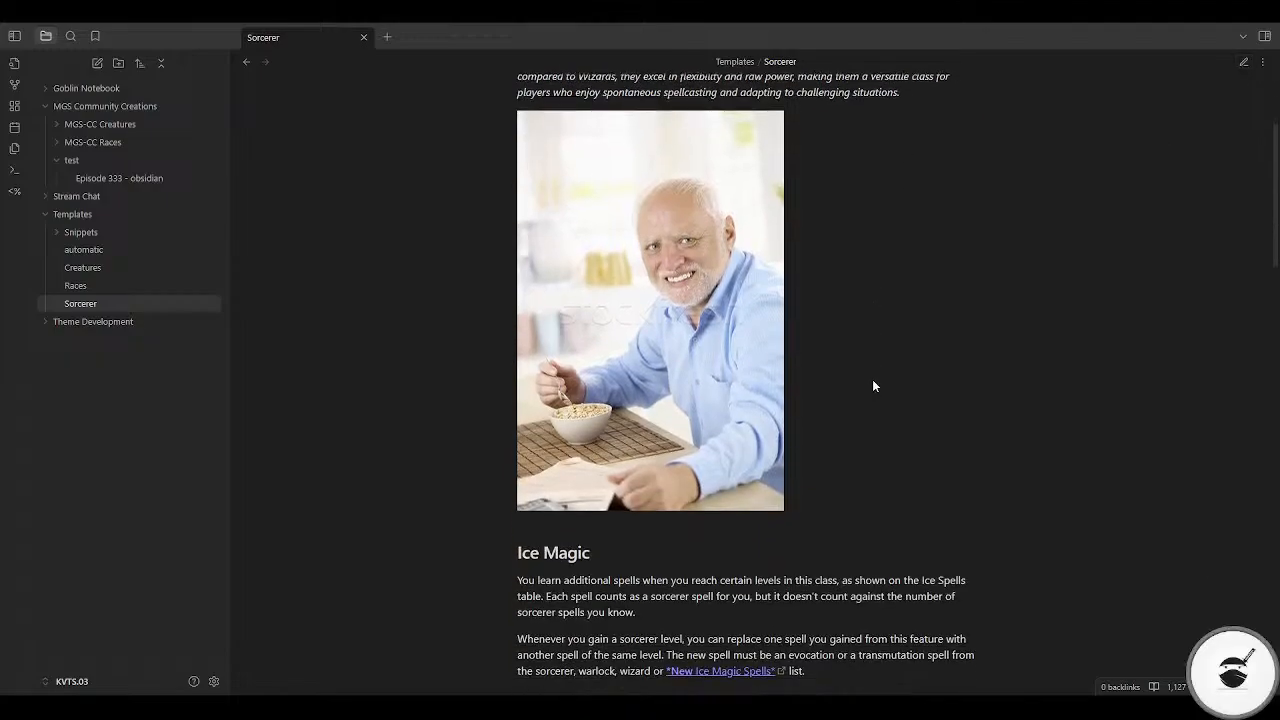
scroll(872, 385, "up", 1)
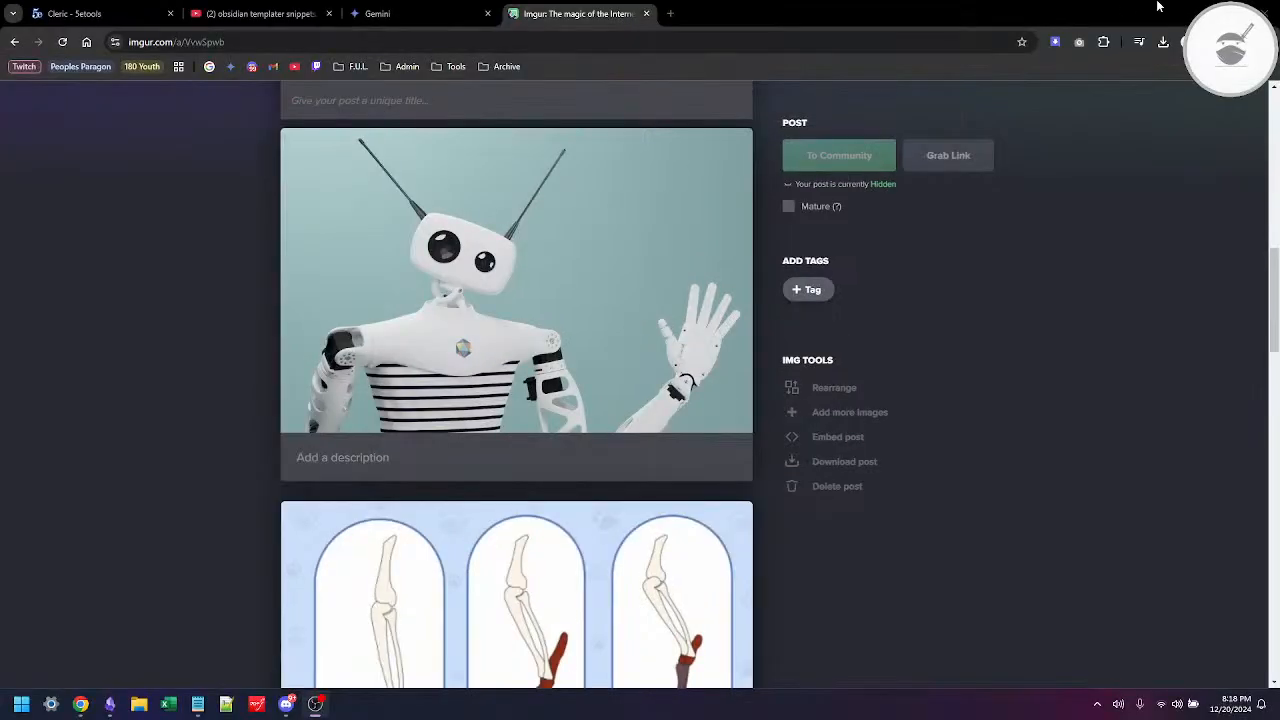
Step: Switch back from the Imgur post to the Sorcerer note in Obsidian and return it to editing mode
key("alt+Tab")
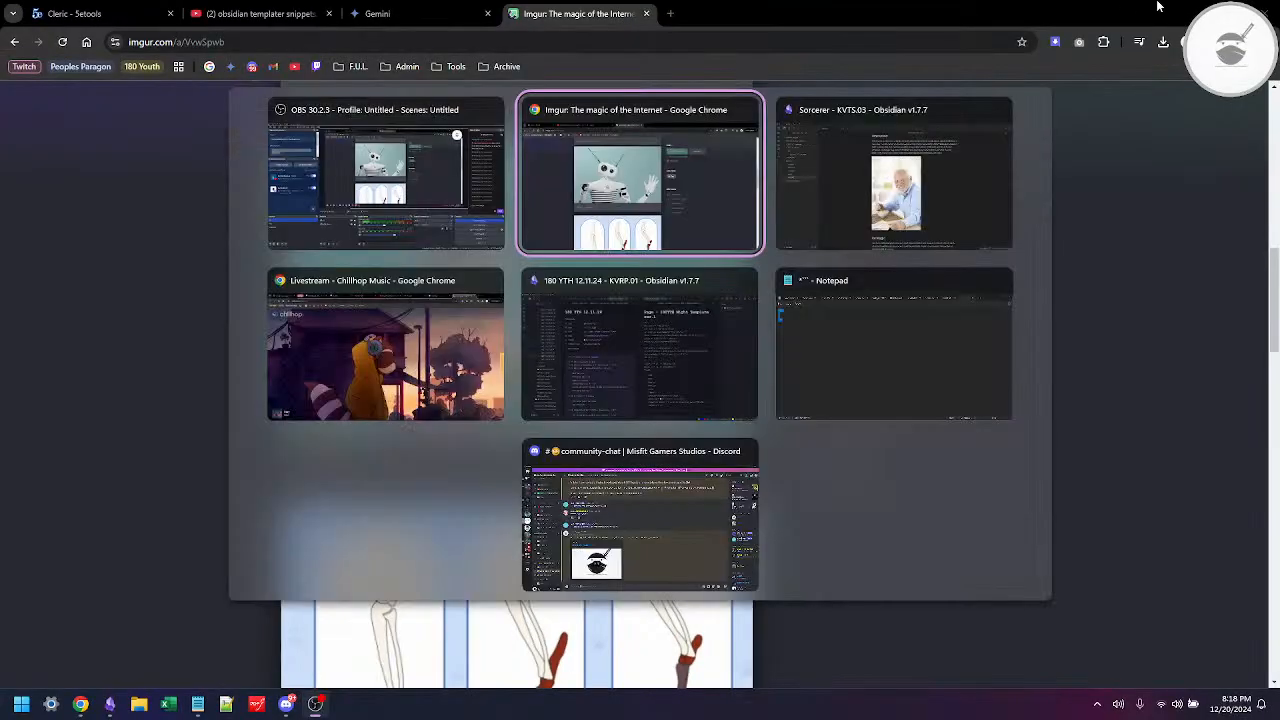
key("alt+Tab")
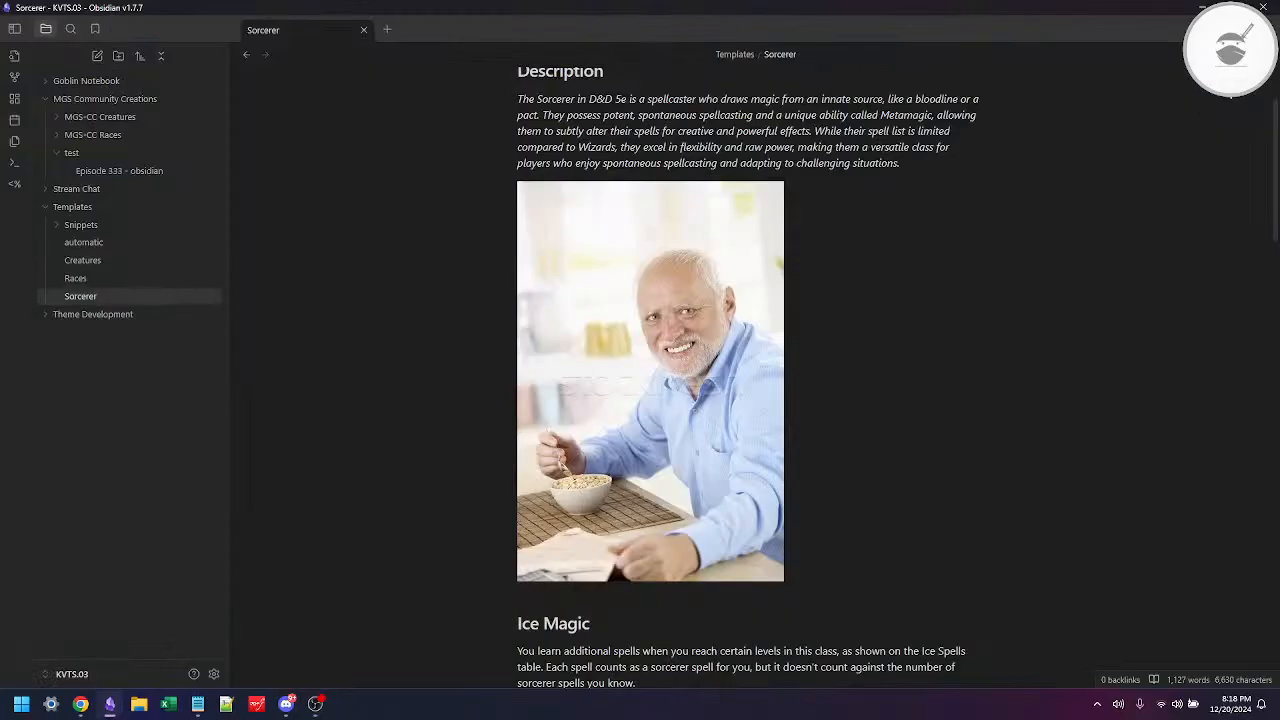
key("ctrl+e")
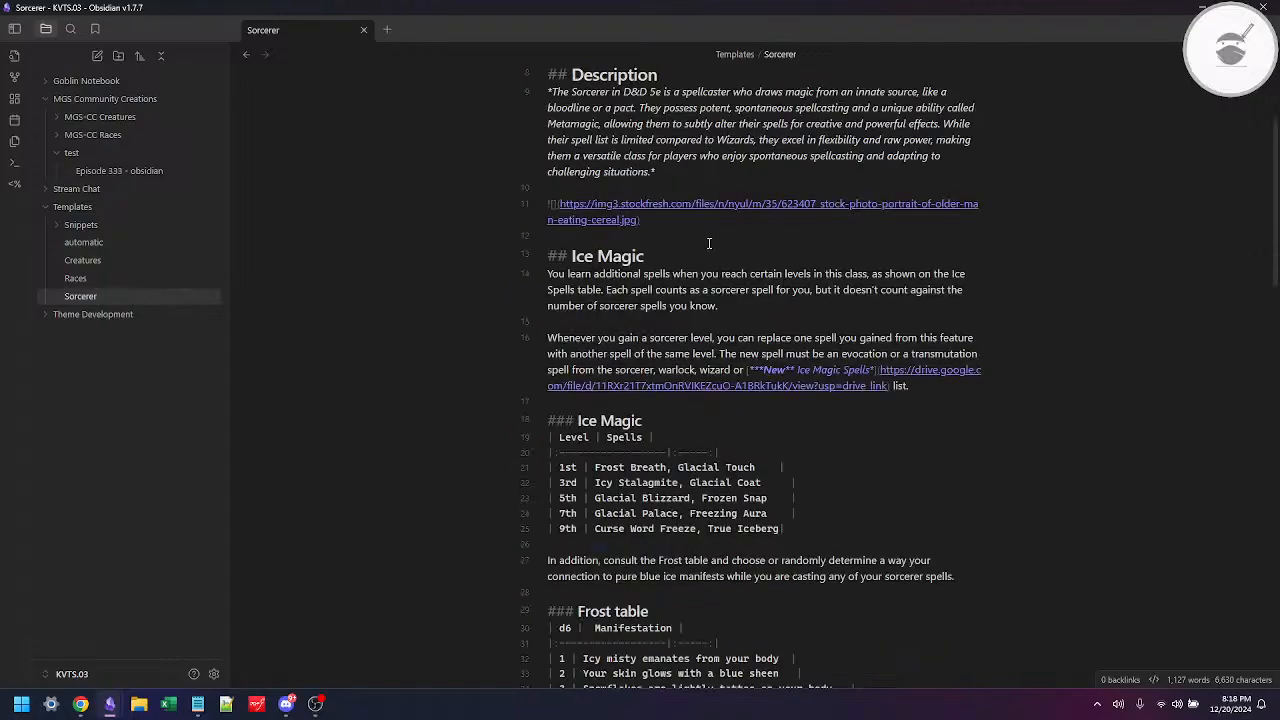
Step: Cut the whole Ice Magic section, including its spell table and the Frost table, and remove the extra blank line above Frosted Essence
scroll(709, 243, "up", 1)
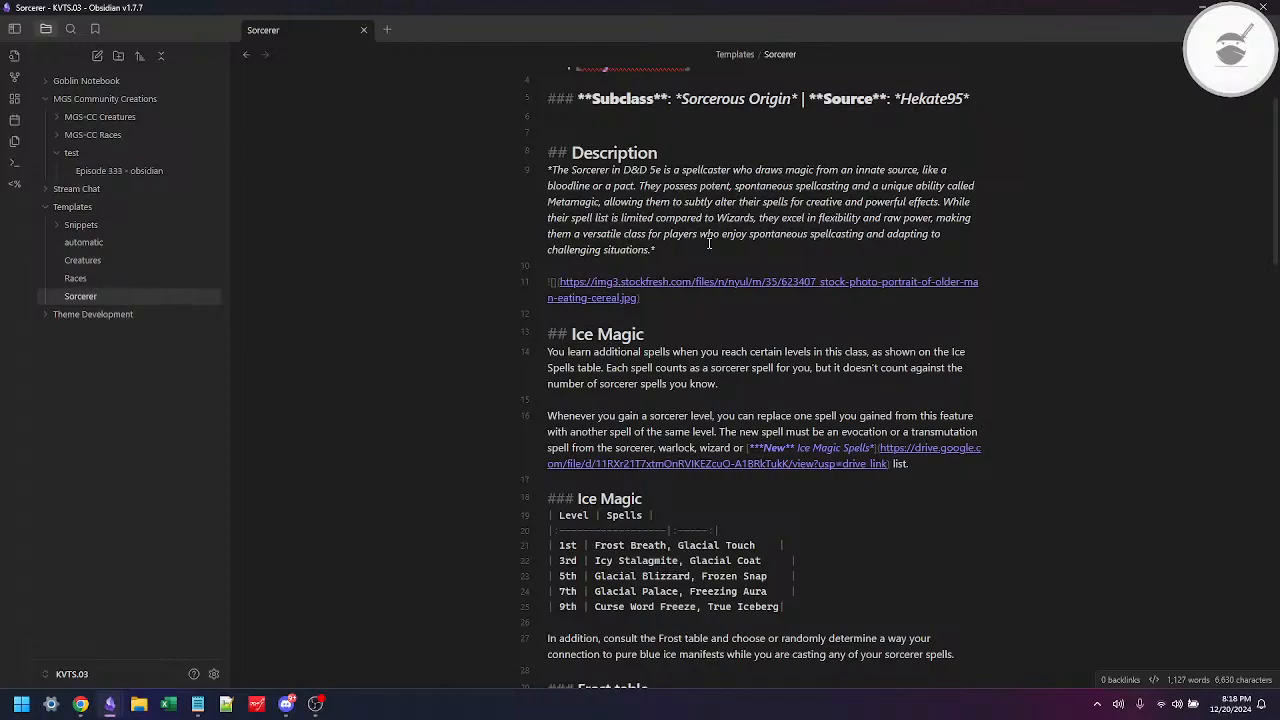
left_click(591, 319)
key("shift+Down")
key("shift+Down")
key("shift+Down")
key("shift+Down")
key("shift+Down")
key("shift+Down")
key("shift+Down")
key("shift+Down")
key("shift+Down")
key("shift+Down")
key("shift+Down")
key("shift+Down")
key("shift+Down")
key("shift+Down")
key("shift+Down")
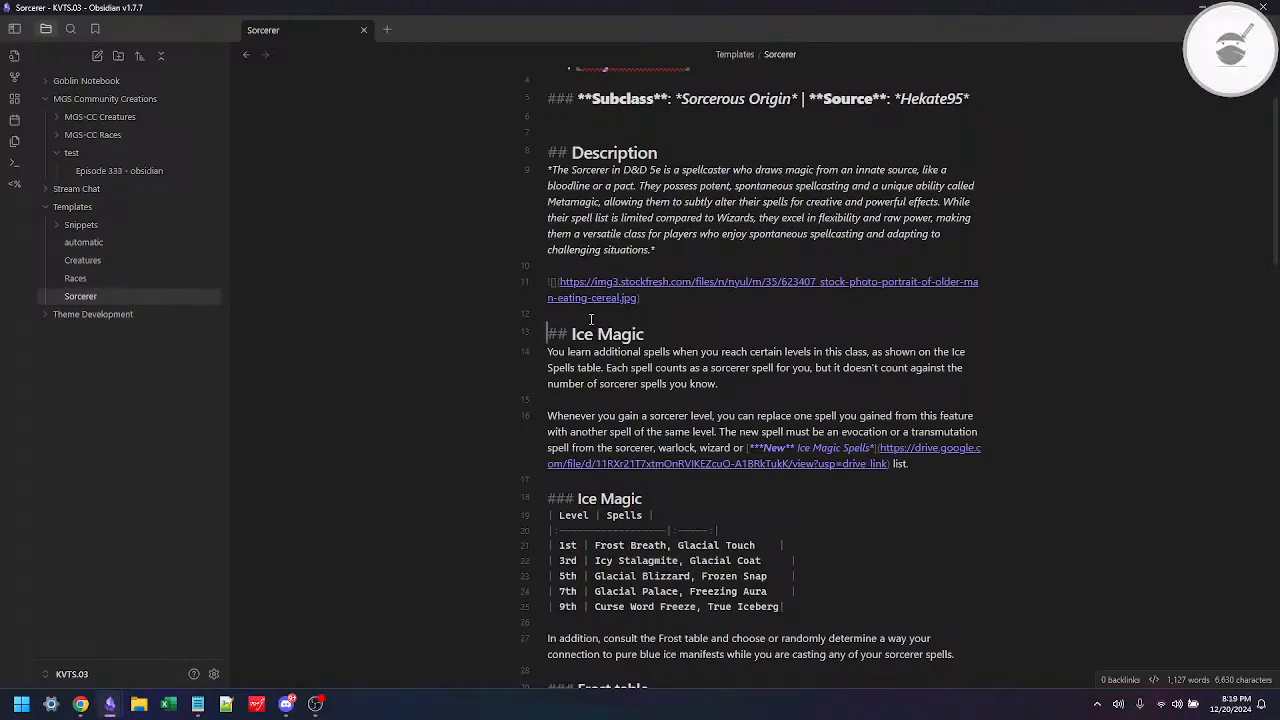
key("shift+Down")
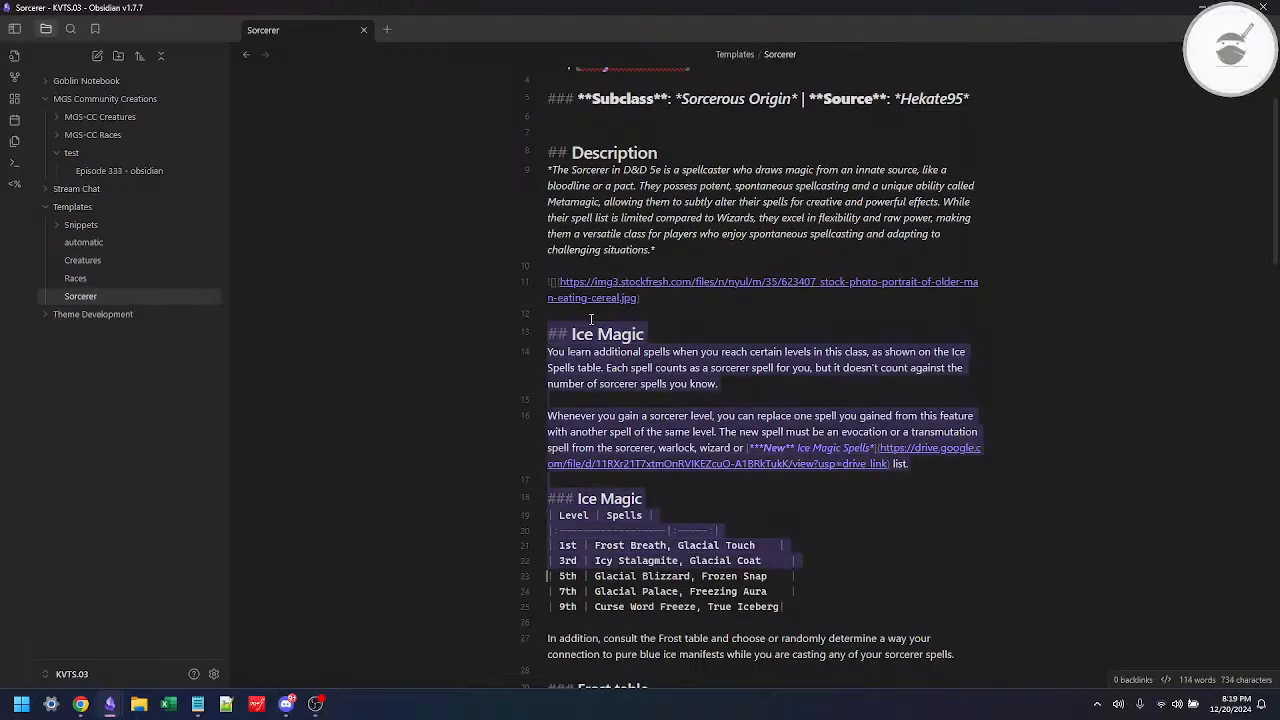
key("shift+Down")
key("shift+Down")
key("shift+Down")
key("shift+Down")
key("shift+Down")
key("shift+Down")
key("shift+Down")
key("shift+Down")
key("shift+Down")
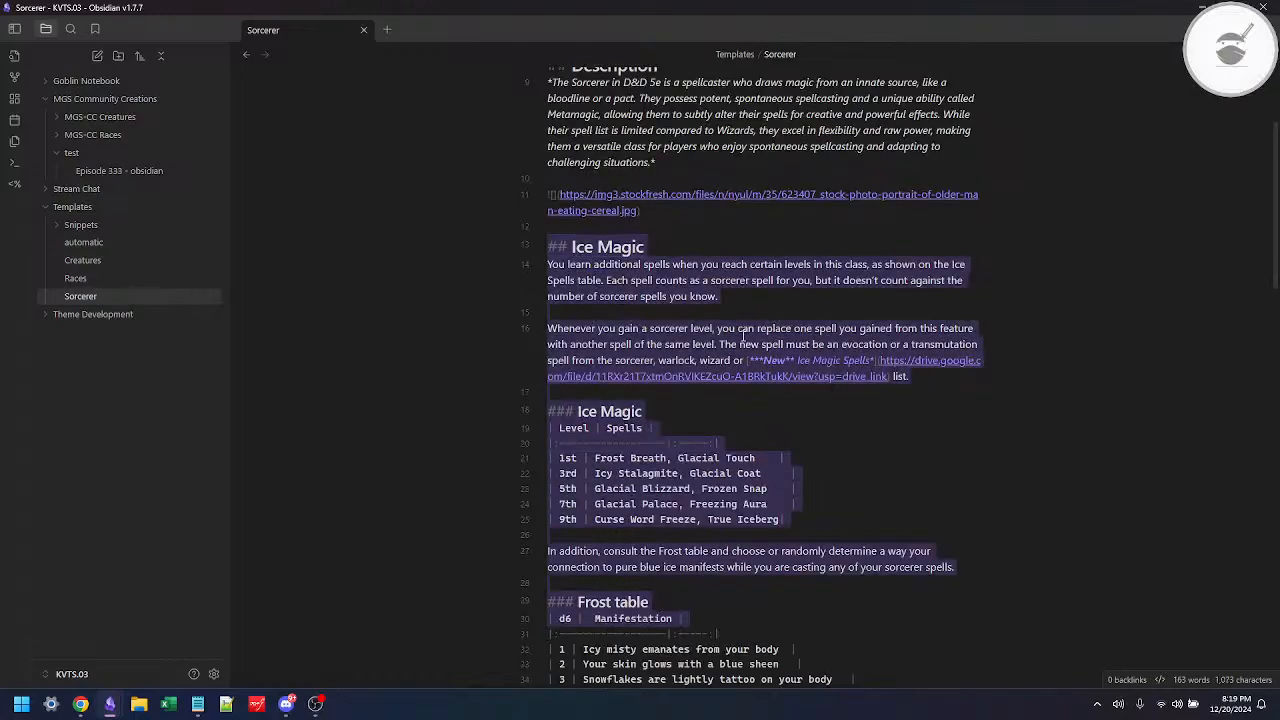
scroll(934, 343, "down", 2)
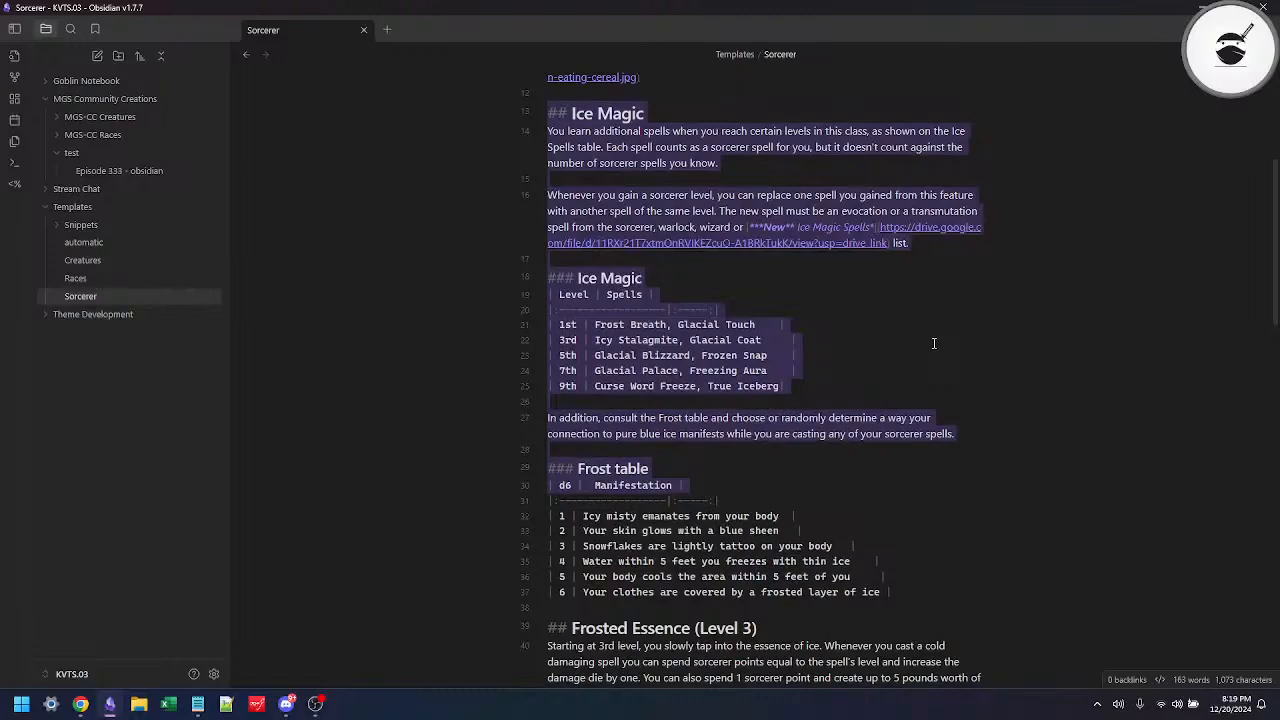
key("shift+Down")
key("shift+Down")
key("shift+Down")
key("shift+Down")
key("shift+Down")
key("shift+Down")
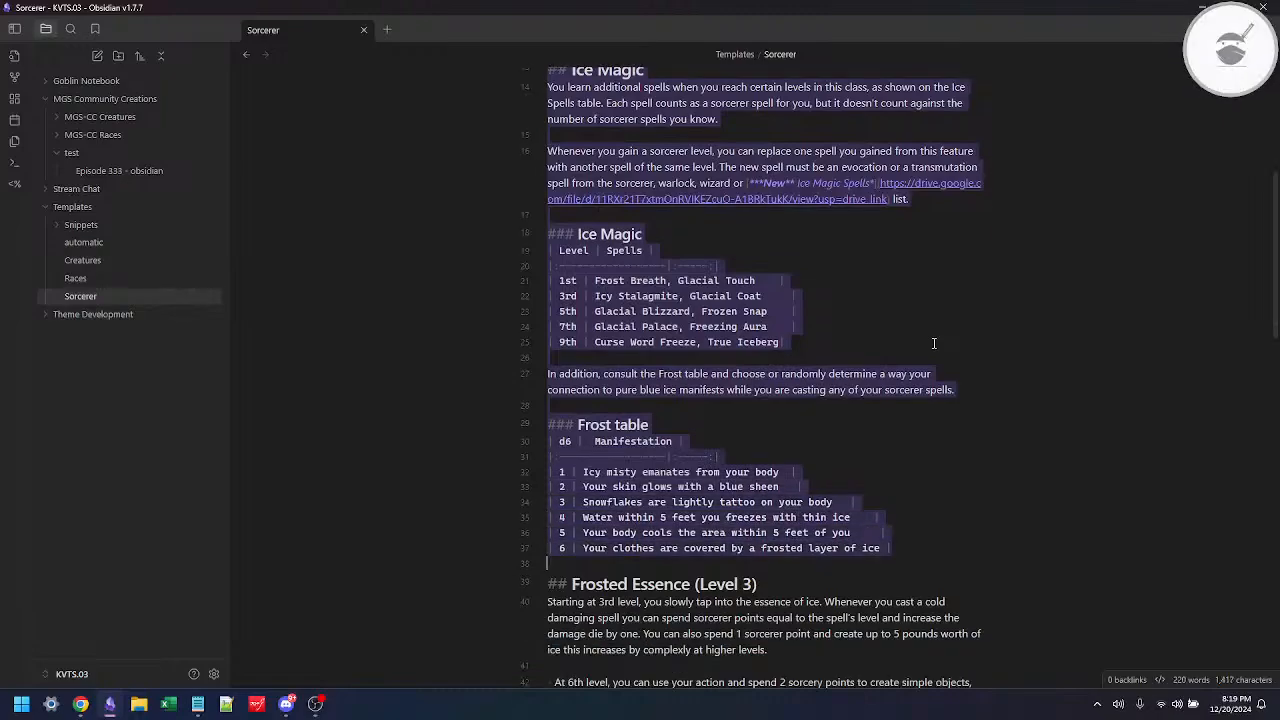
key("ctrl+x")
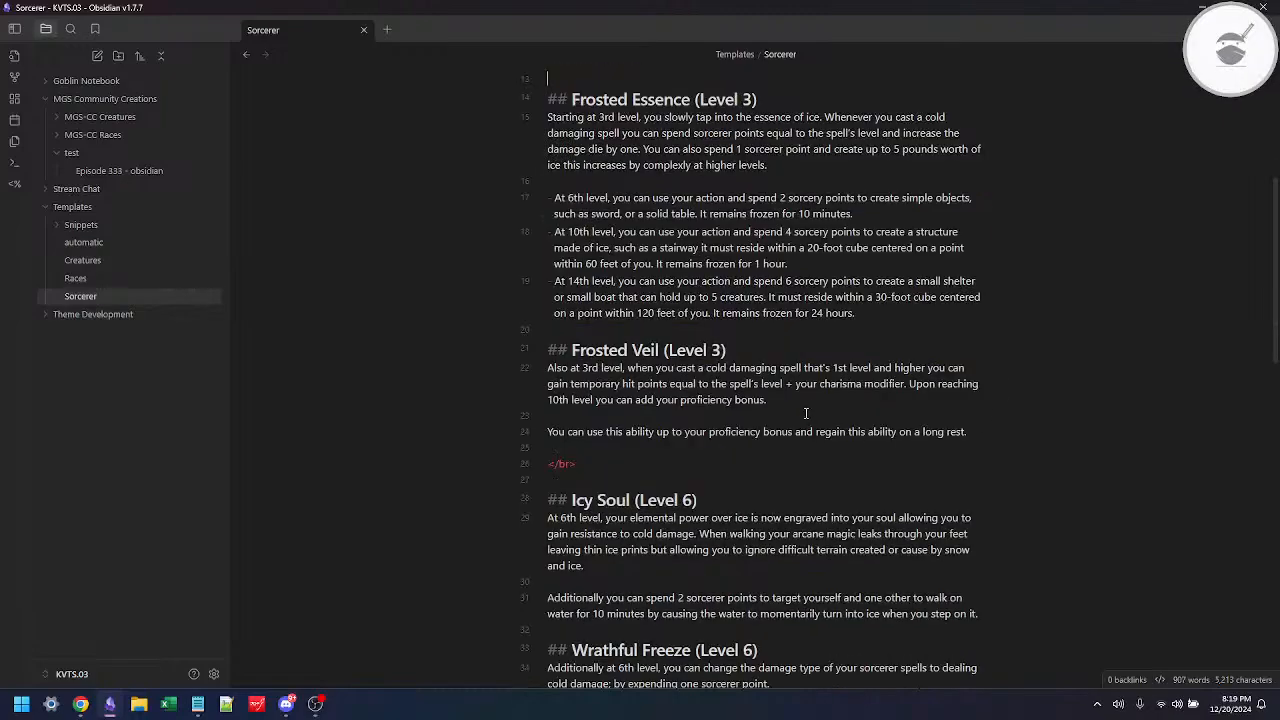
scroll(816, 379, "up", 1)
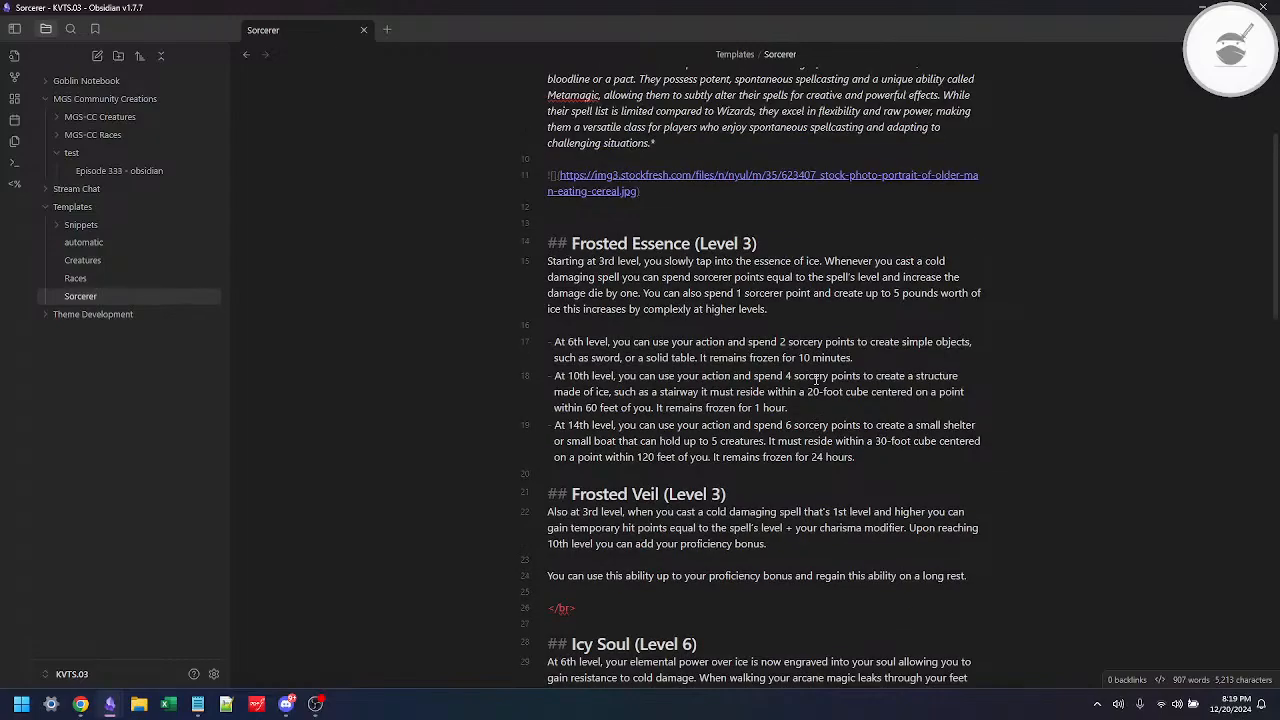
scroll(816, 379, "up", 1)
key("BackSpace")
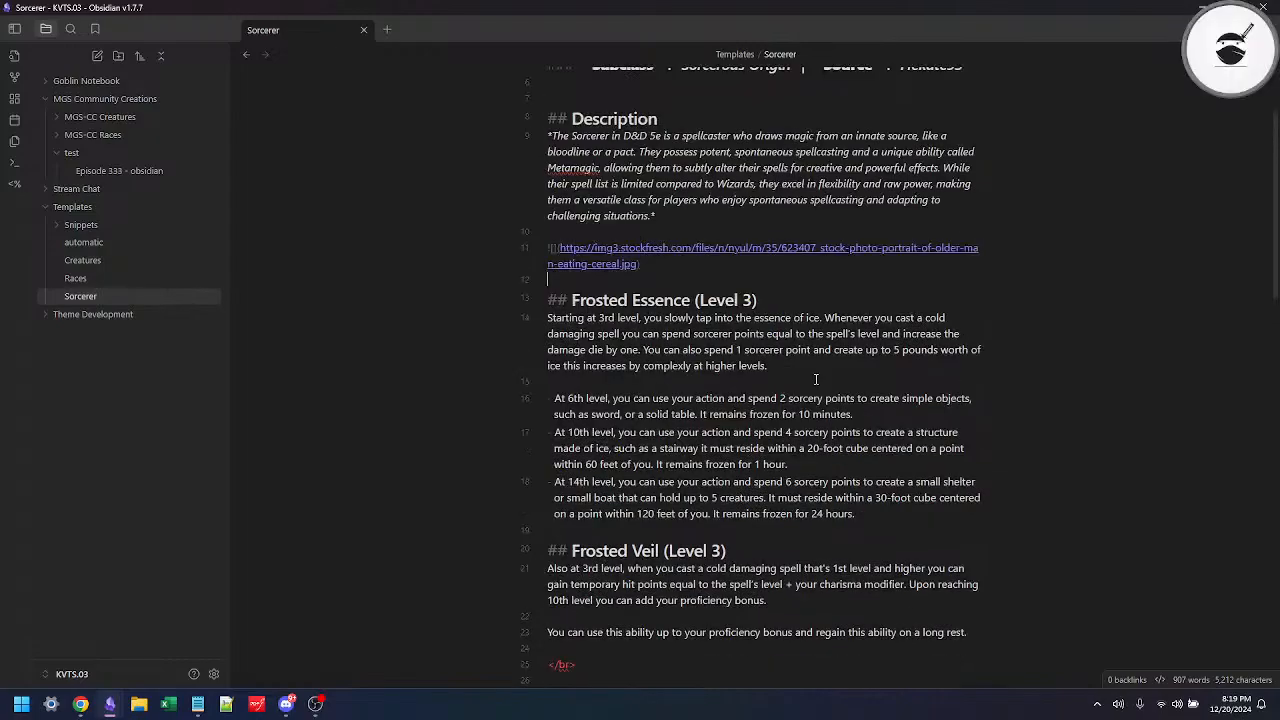
Step: Delete the </br> line and its extra blank line between the Frosted Veil and Icy Soul sections
scroll(701, 490, "down", 3)
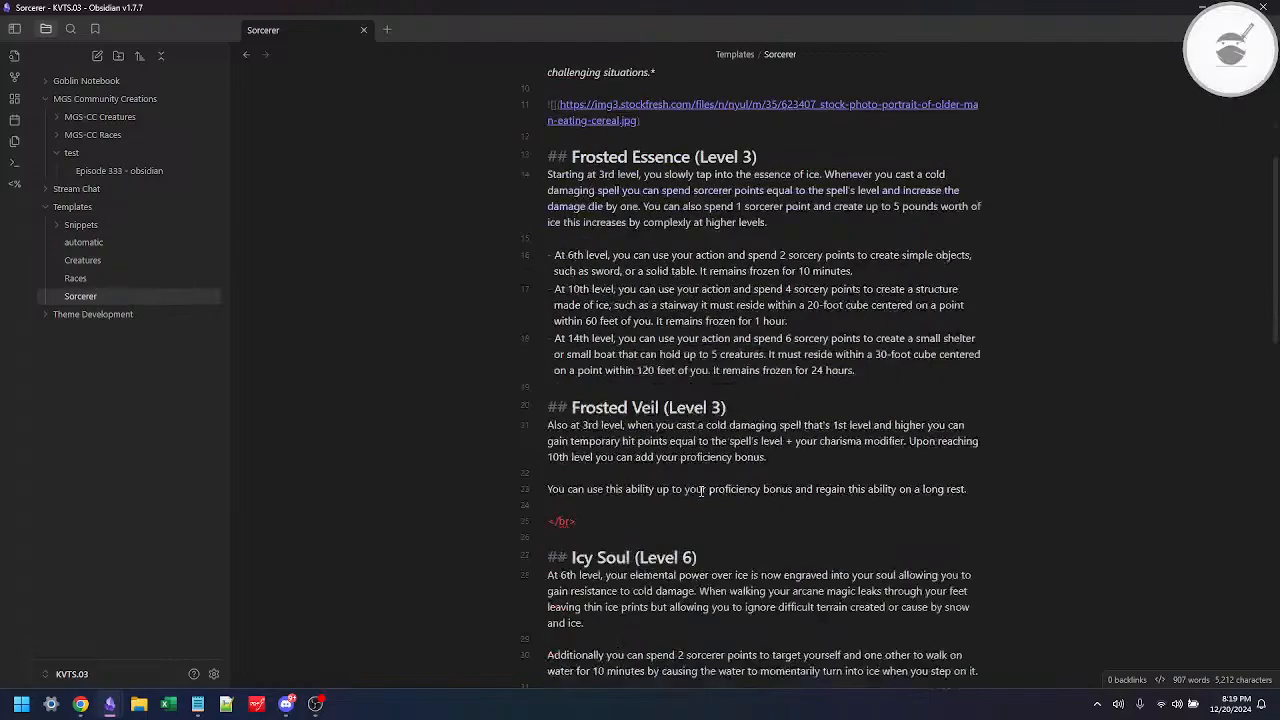
scroll(701, 490, "down", 1)
scroll(701, 491, "down", 1)
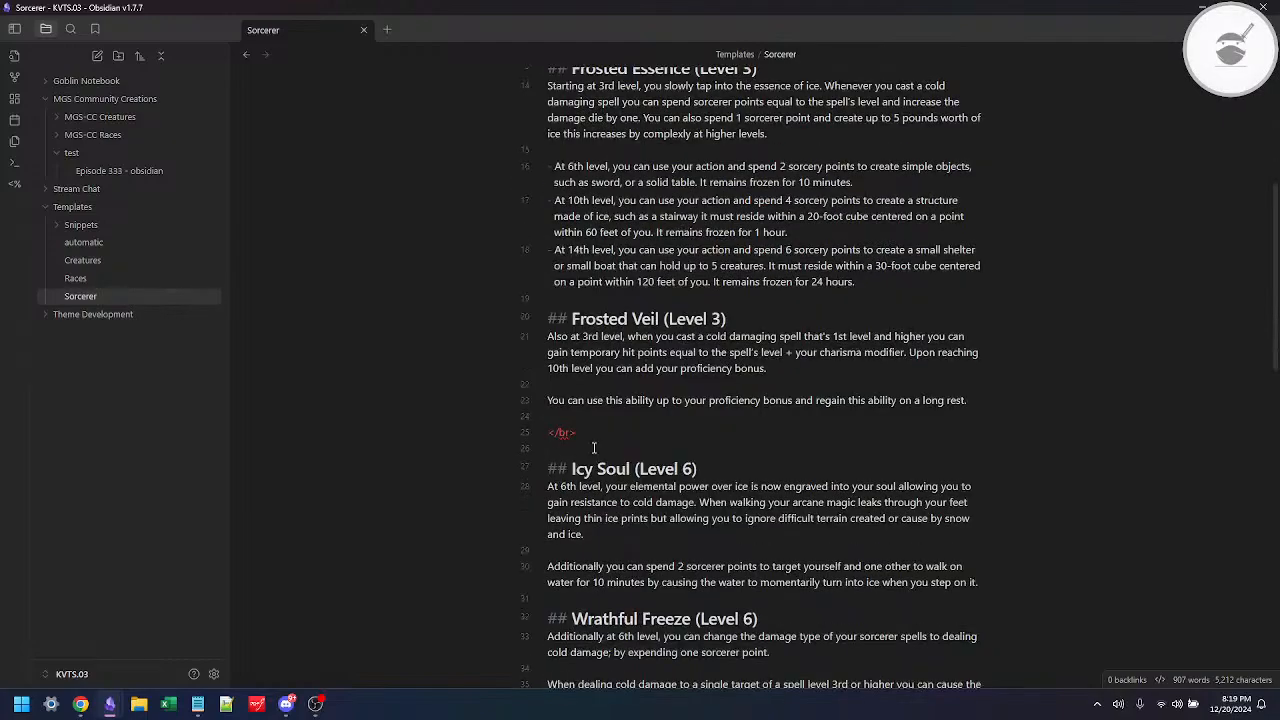
left_click(594, 446)
key("shift+Up")
key("Delete")
key("Delete")
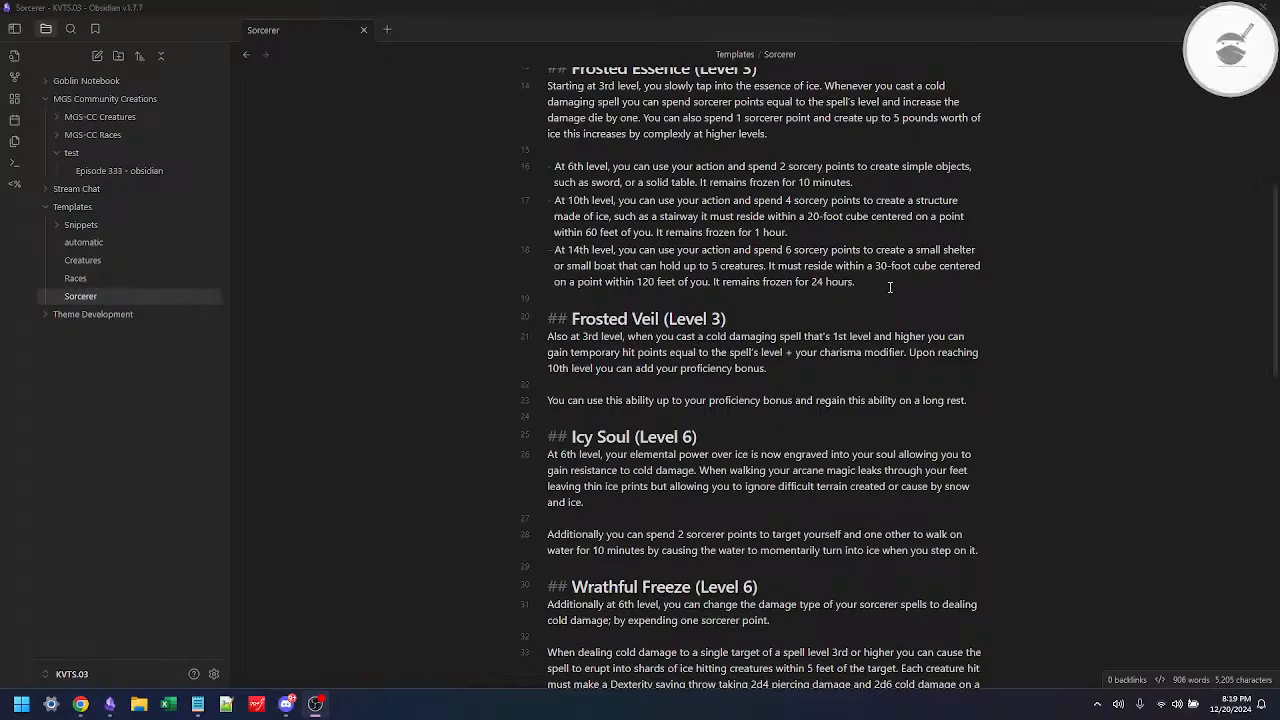
Step: Review the Sorcerer note's sections from Description to Wrathful Freeze and switch to the Imgur post in the browser
scroll(890, 287, "up", 4)
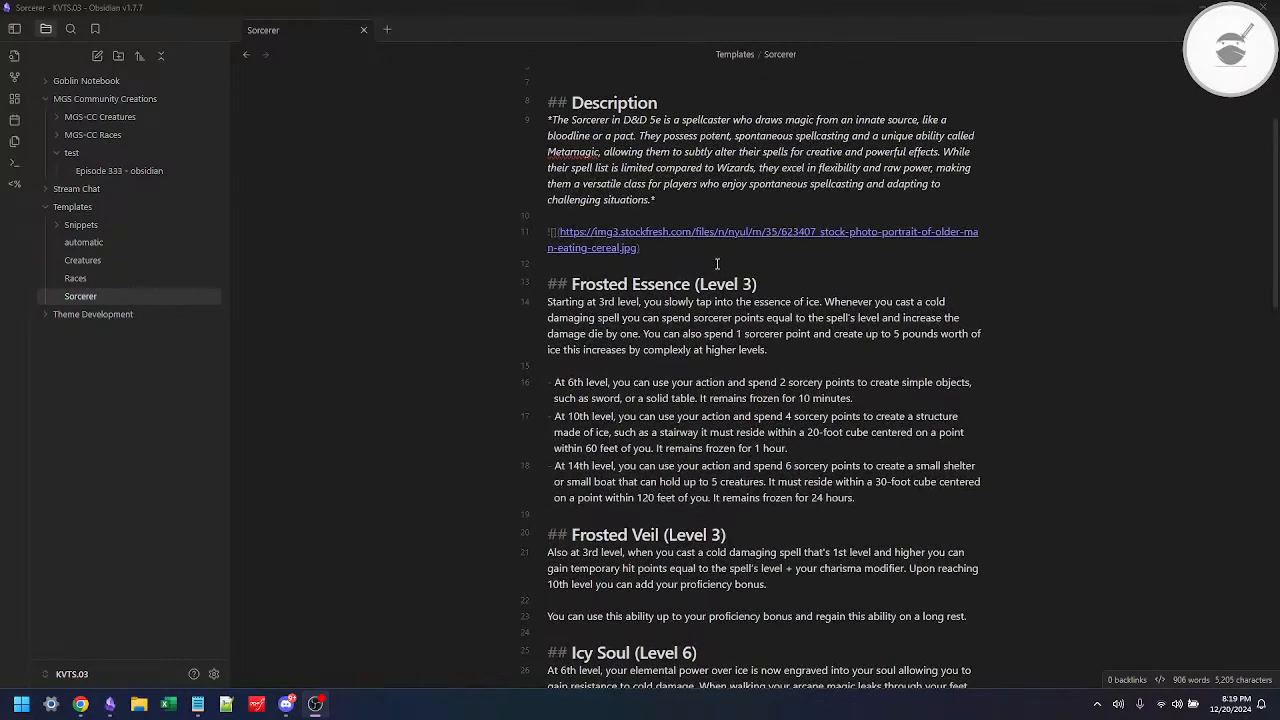
scroll(717, 263, "down", 3)
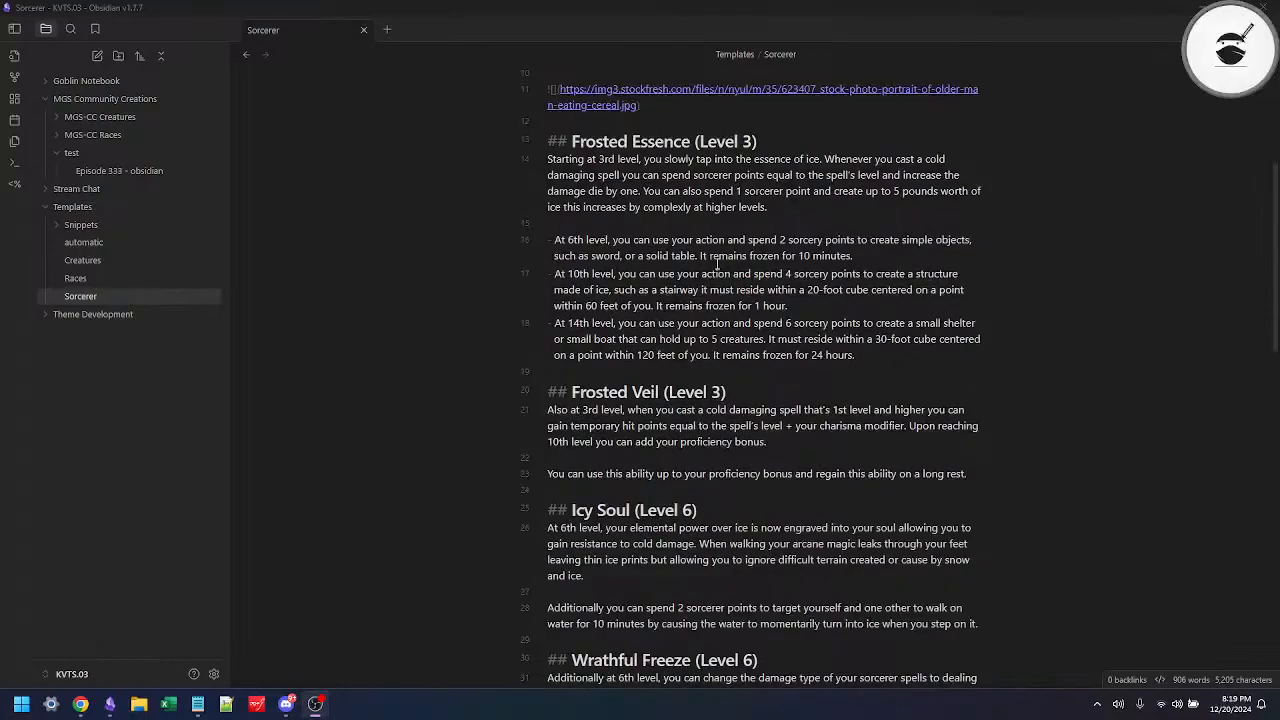
key("alt+Tab")
key("alt+Tab")
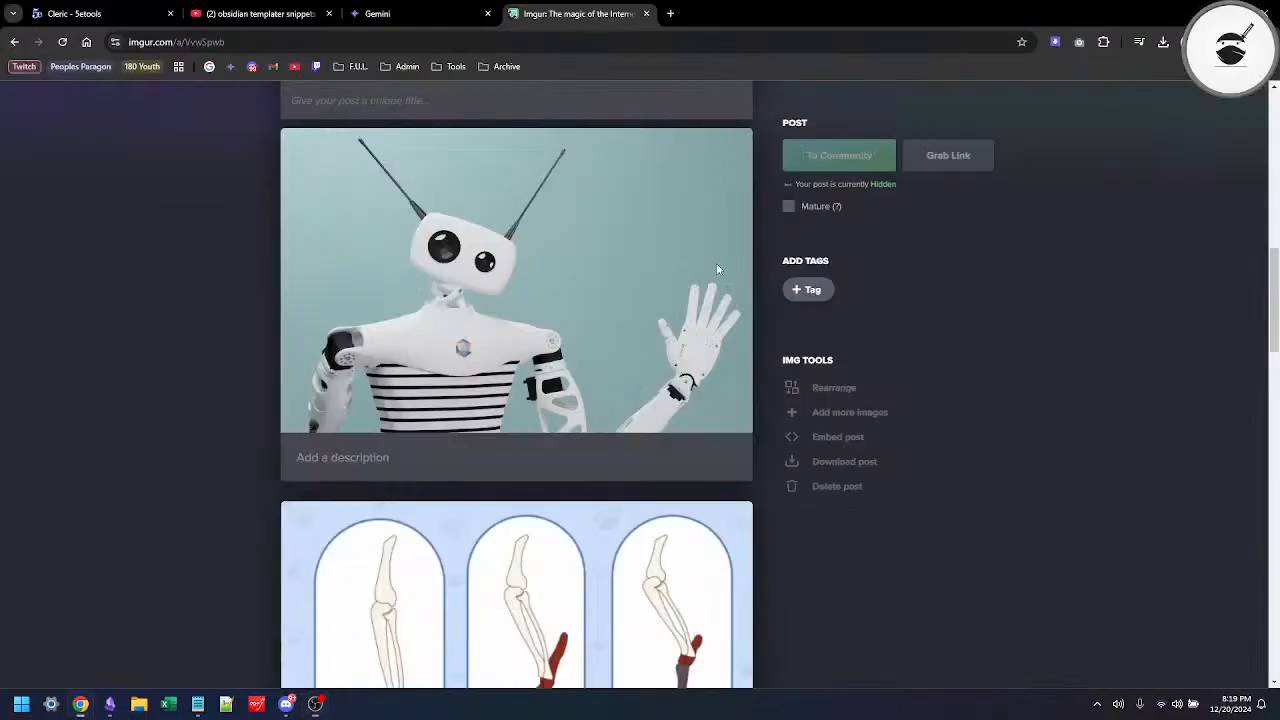
Step: Switch to the 5etools classes page and open the Sorcerer class to look over its features
left_click(88, 20)
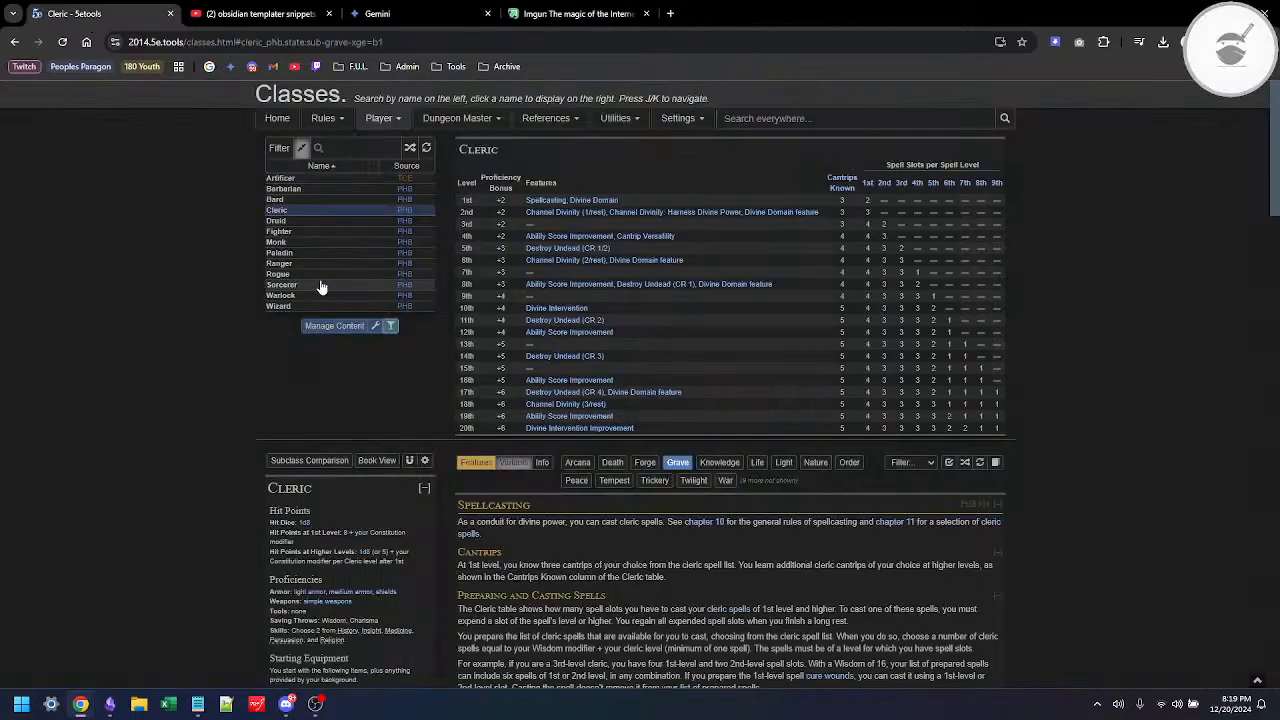
left_click(281, 285)
scroll(669, 503, "down", 10)
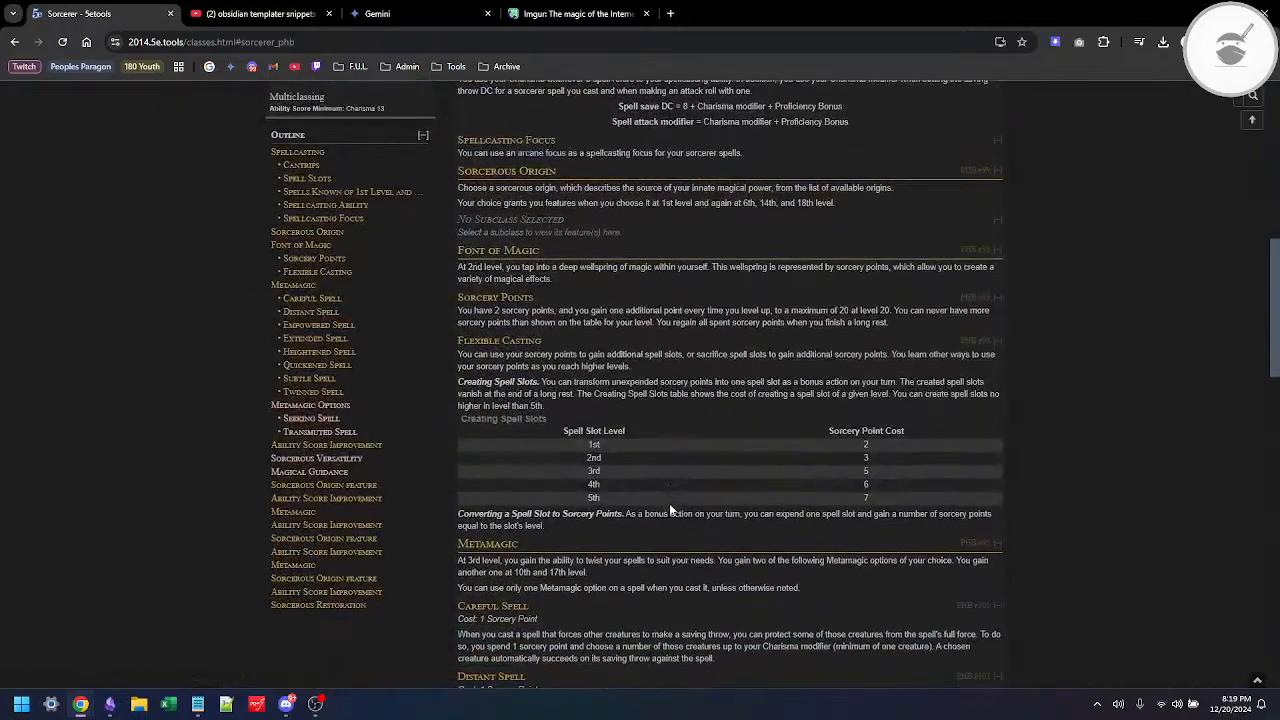
scroll(669, 503, "up", 15)
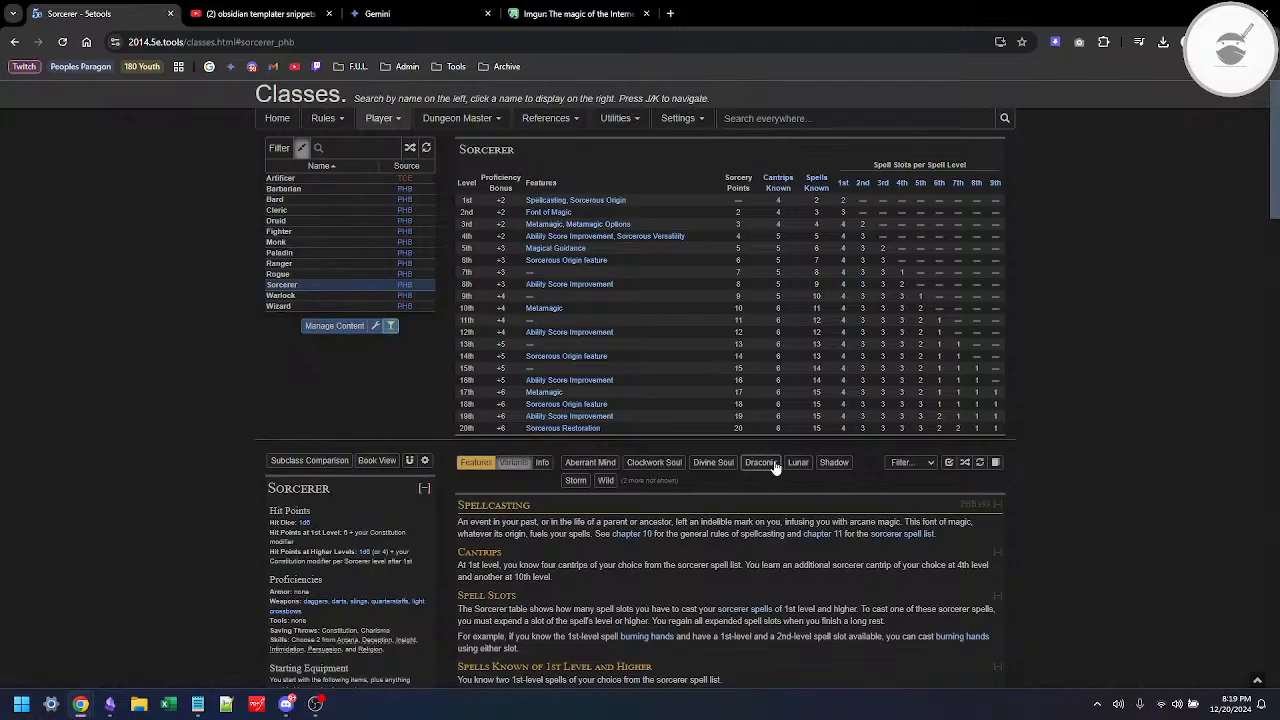
Step: Show only the Storm subclass on the Sorcerer page and examine its 1st-level features
left_click(834, 462)
scroll(655, 488, "down", 3)
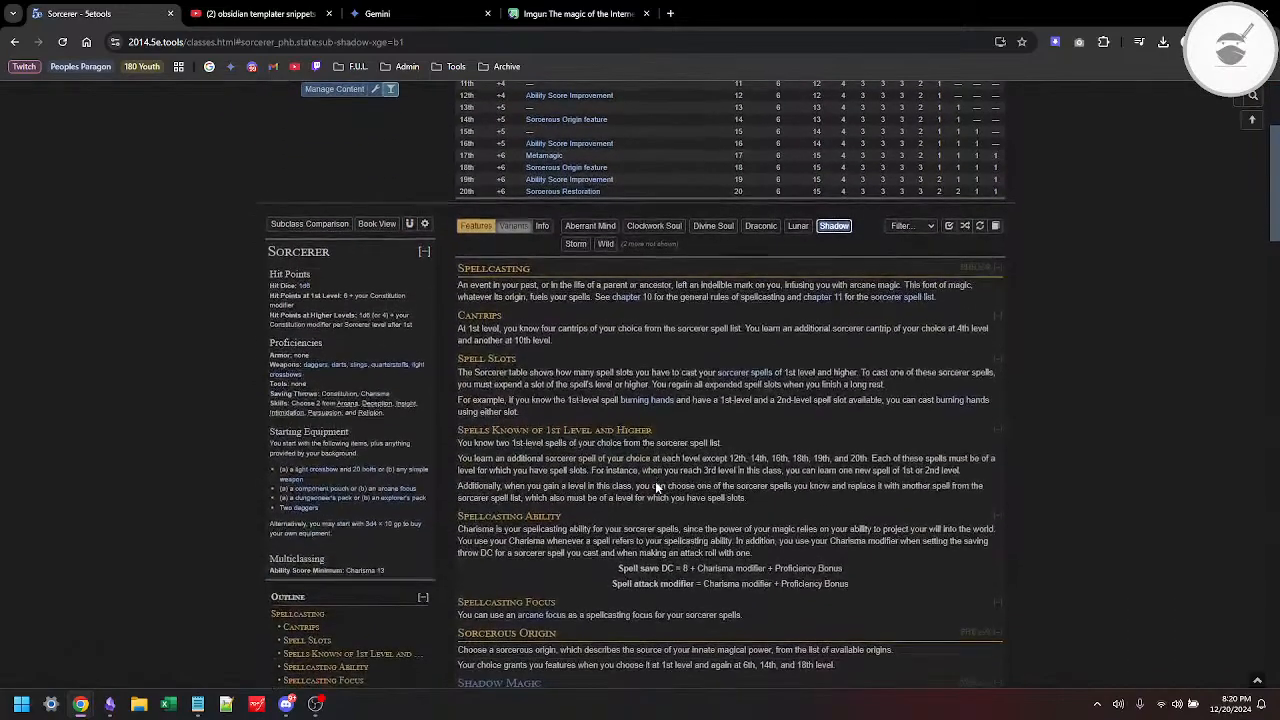
left_click(575, 243)
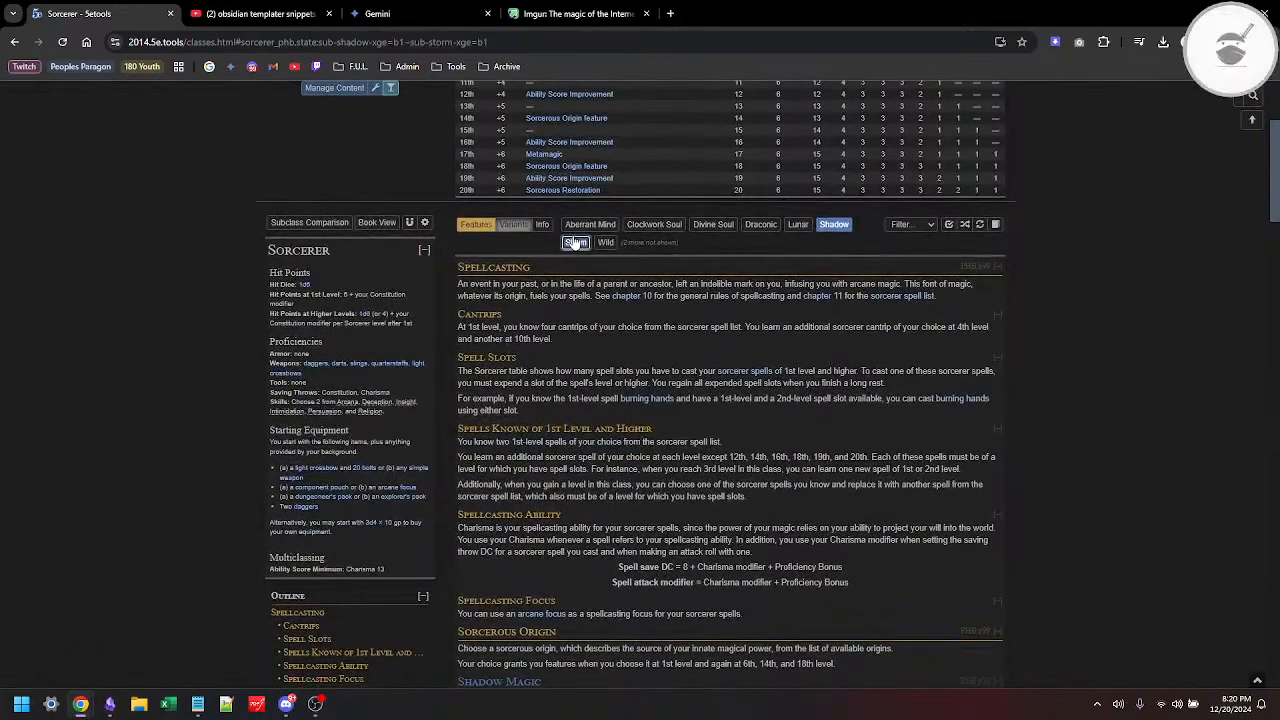
left_click(834, 128)
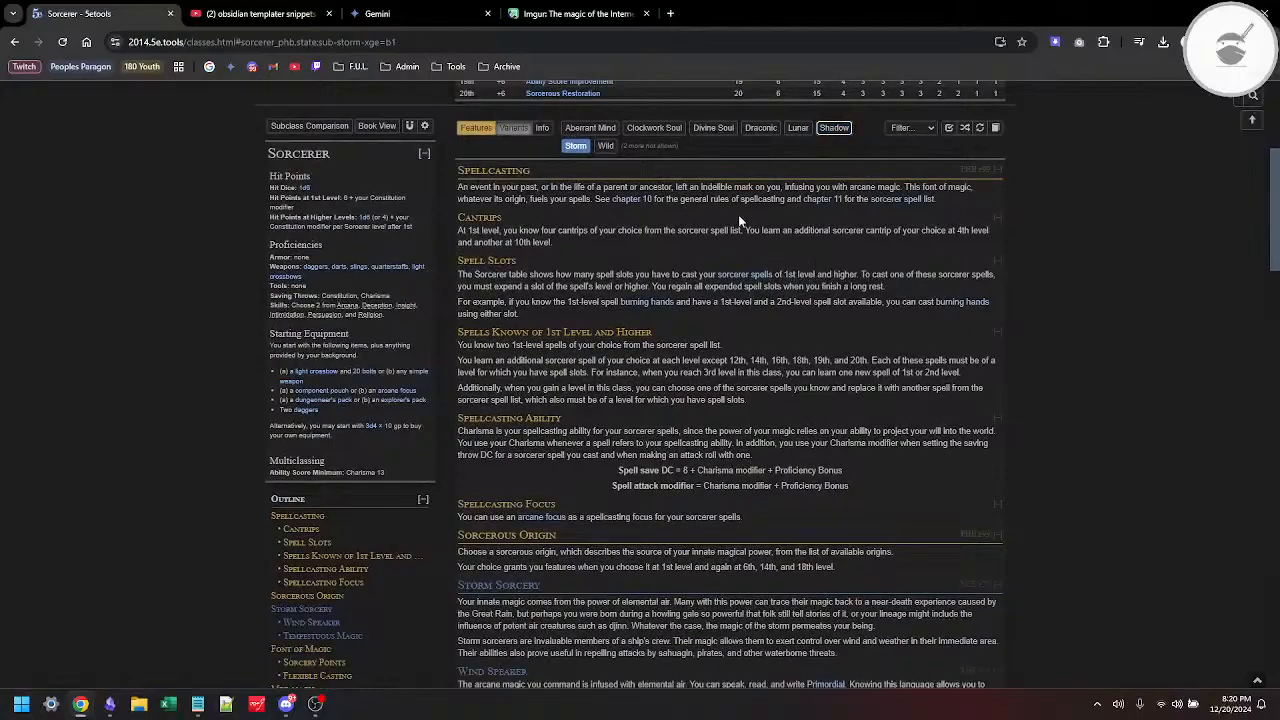
scroll(738, 214, "down", 4)
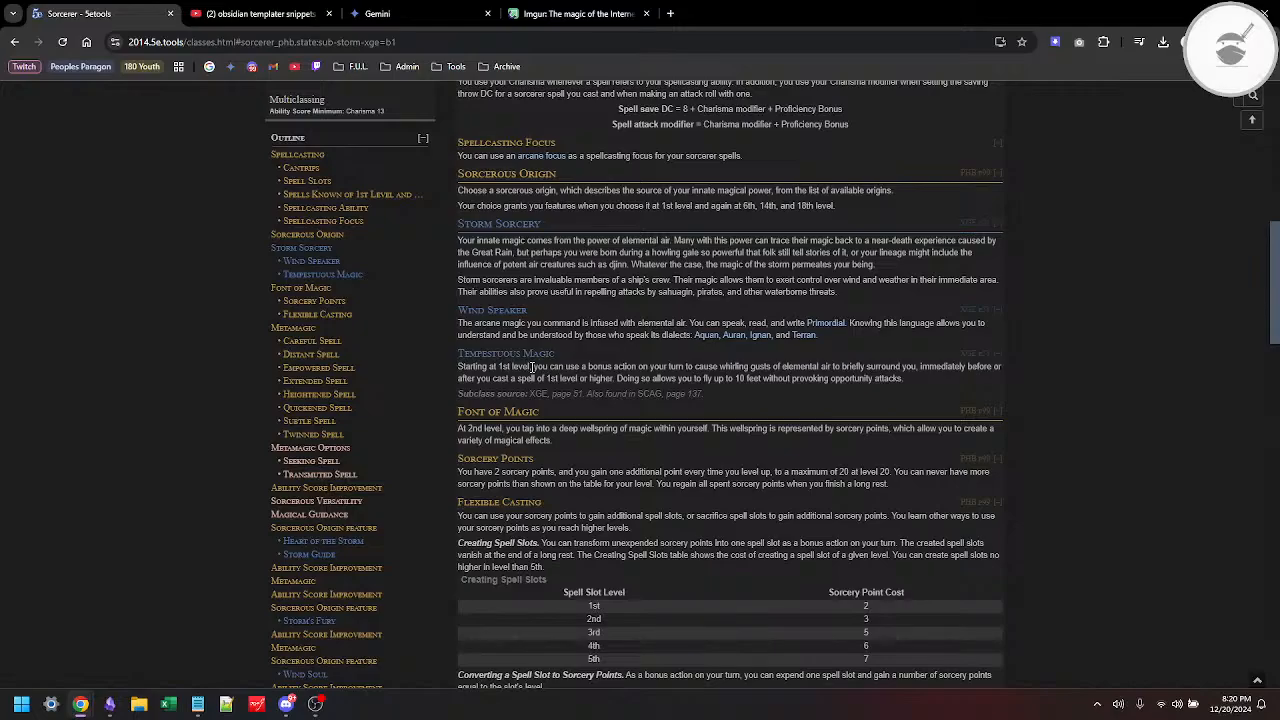
Step: Display the Shadow subclass instead of Storm and examine its 1st-level Sorcerous Origin features
scroll(531, 367, "up", 6)
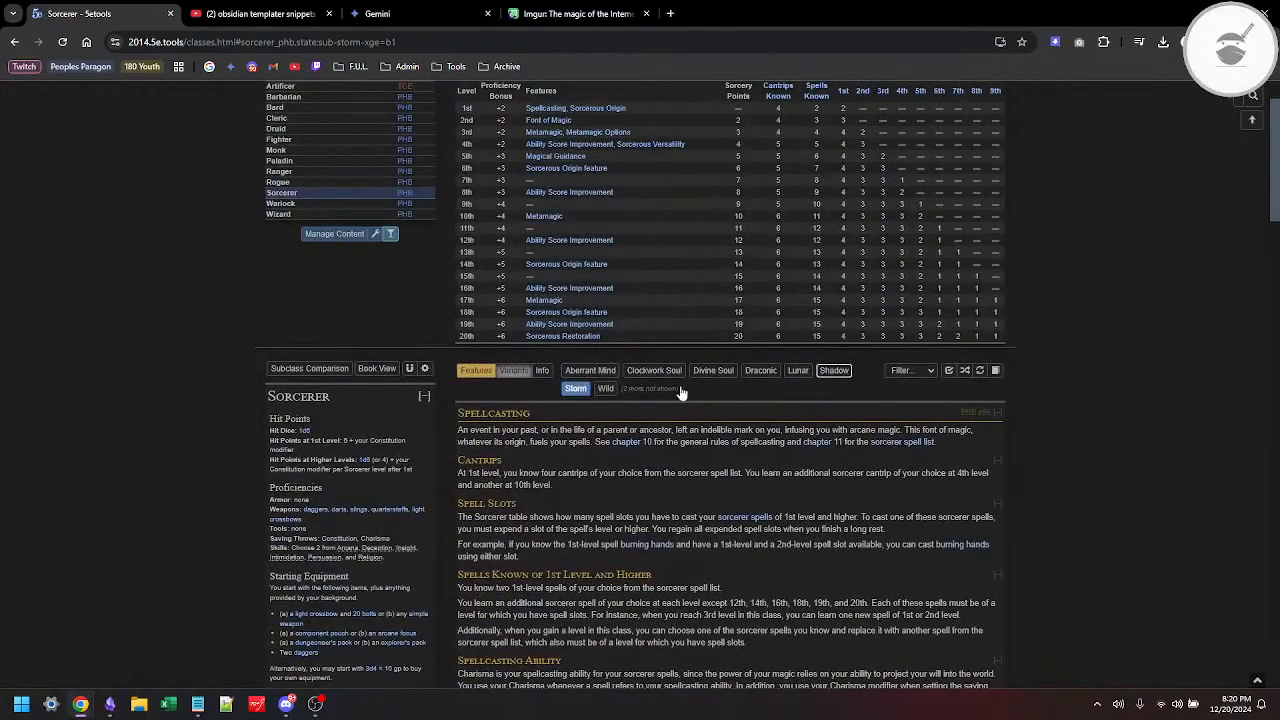
left_click(834, 370)
scroll(720, 478, "down", 3)
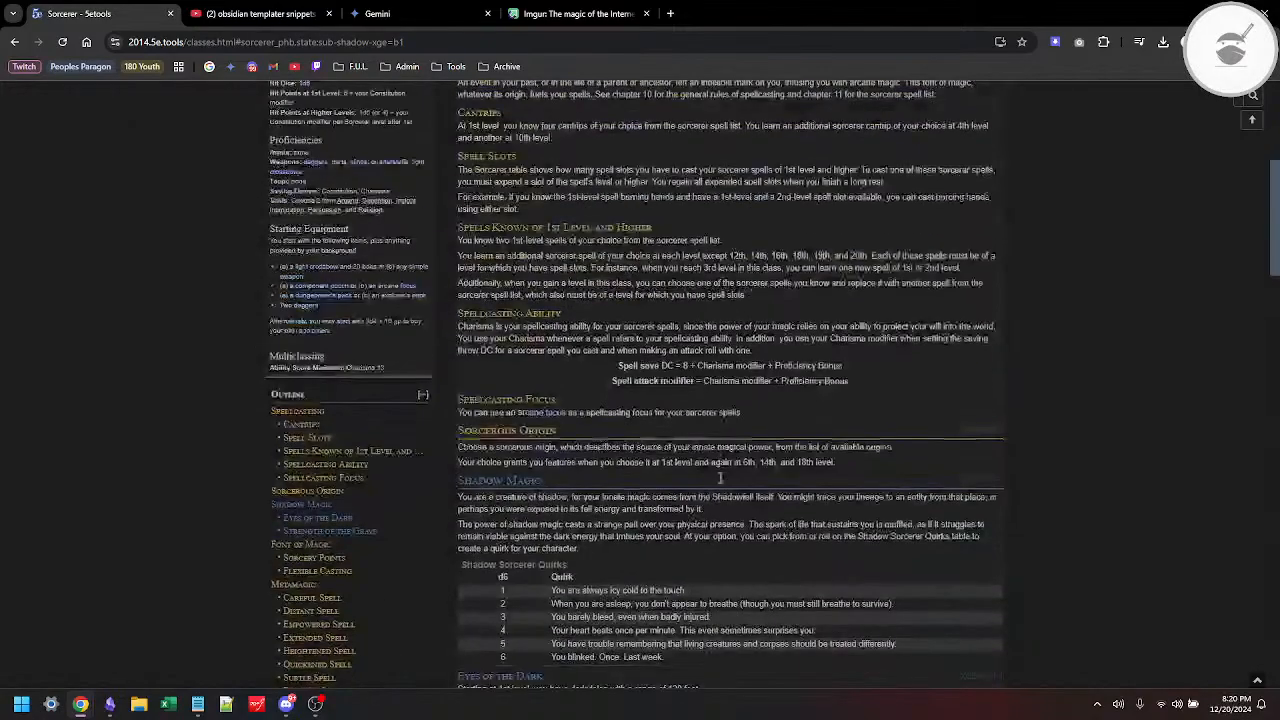
scroll(720, 478, "down", 3)
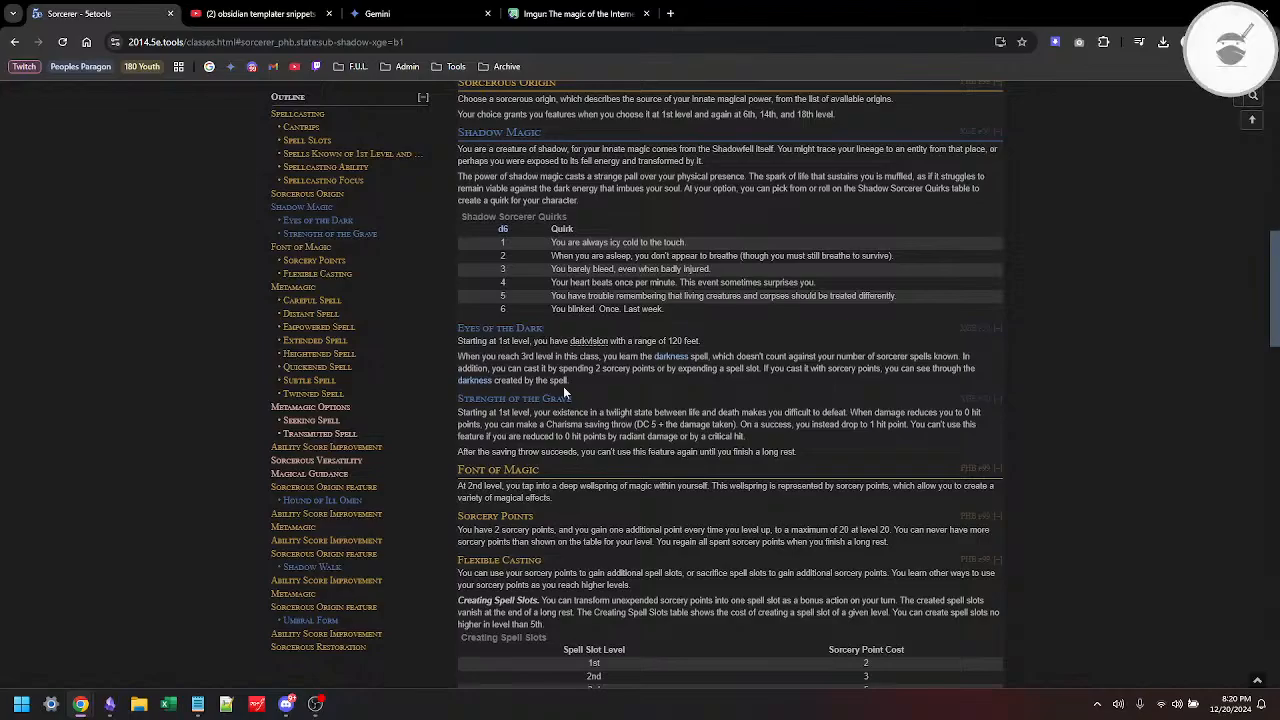
Step: Show only the Lunar subclass in place of Shadow and examine its Lunar Embodiment spell table and Moon Fire feature
scroll(563, 386, "up", 2)
scroll(563, 386, "up", 7)
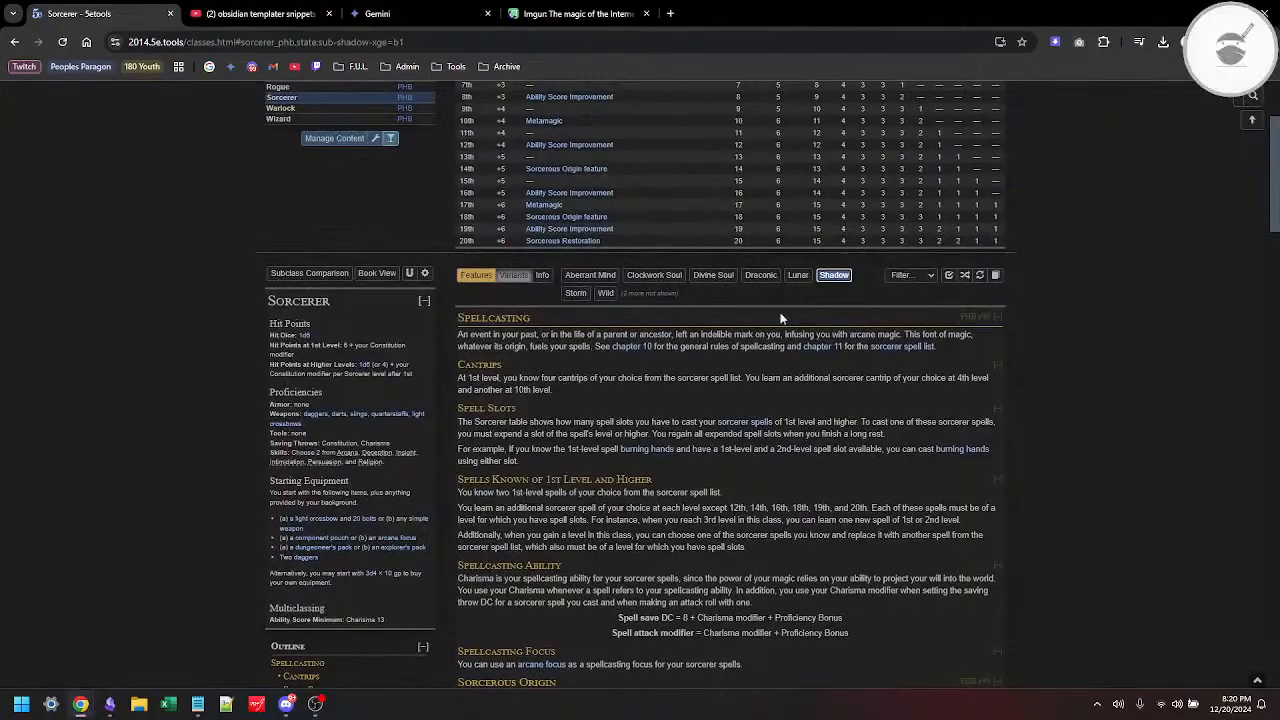
left_click(801, 279)
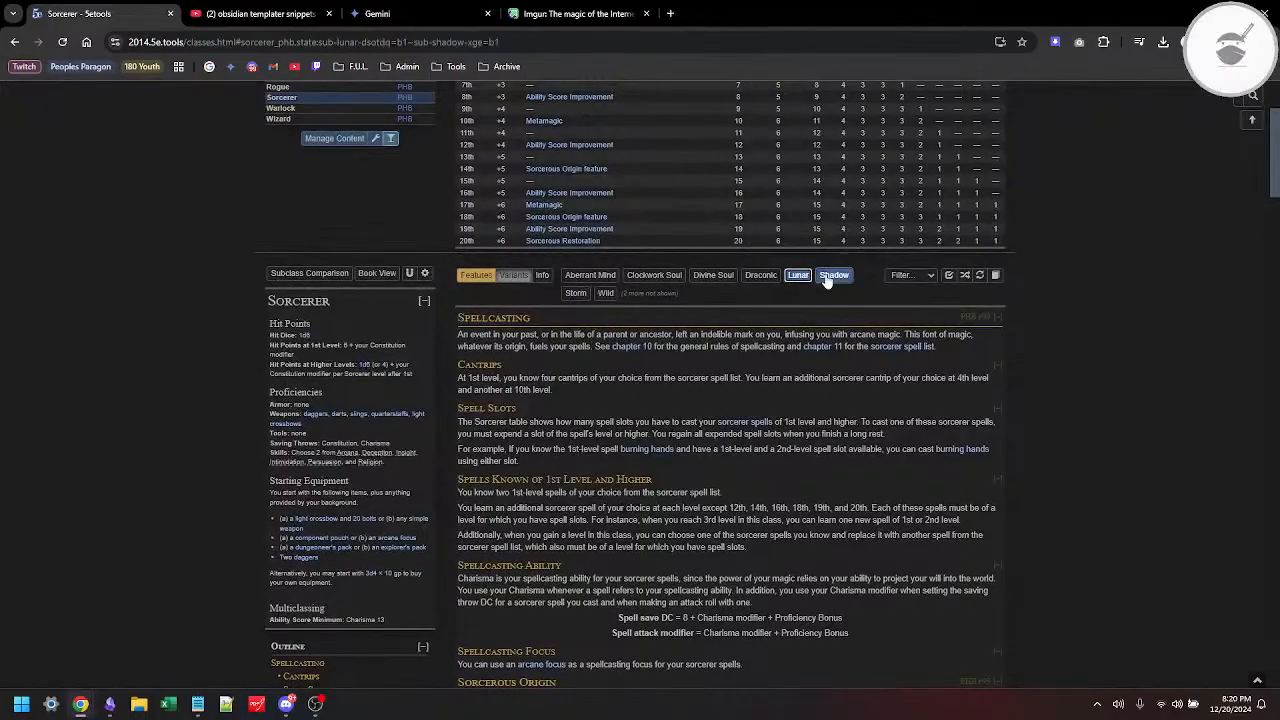
left_click(833, 276)
scroll(650, 535, "down", 6)
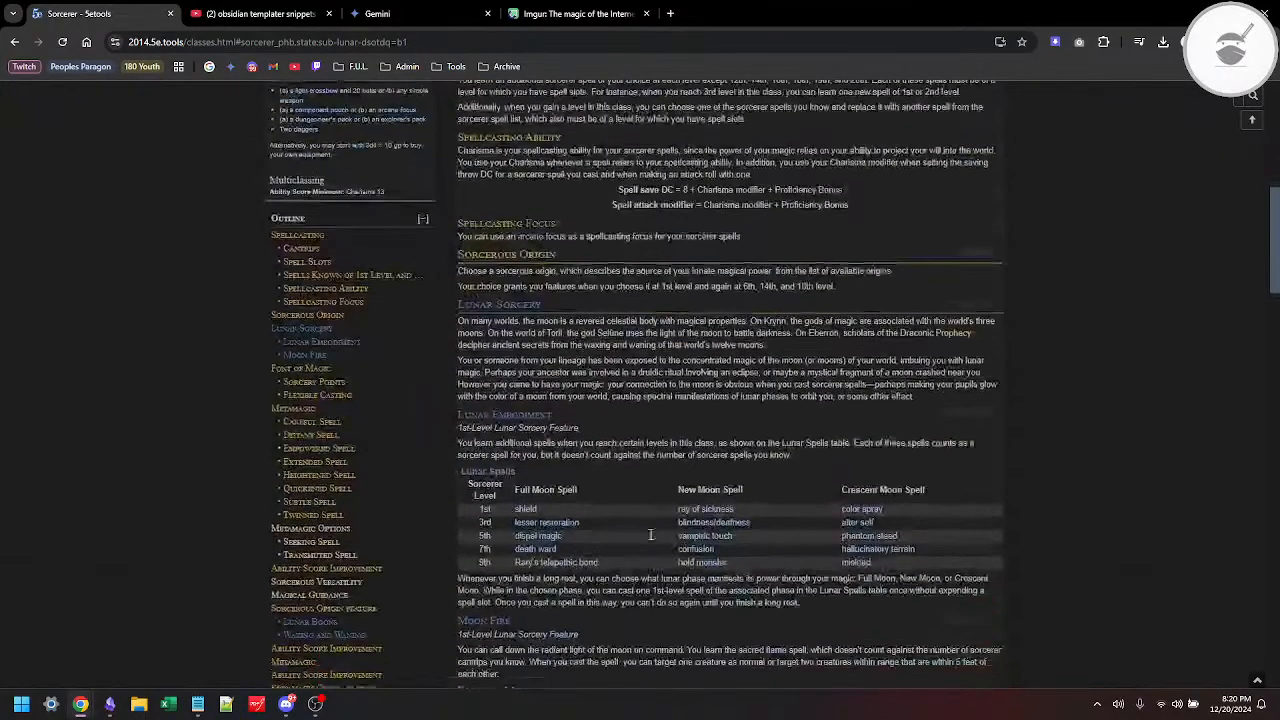
scroll(650, 535, "down", 3)
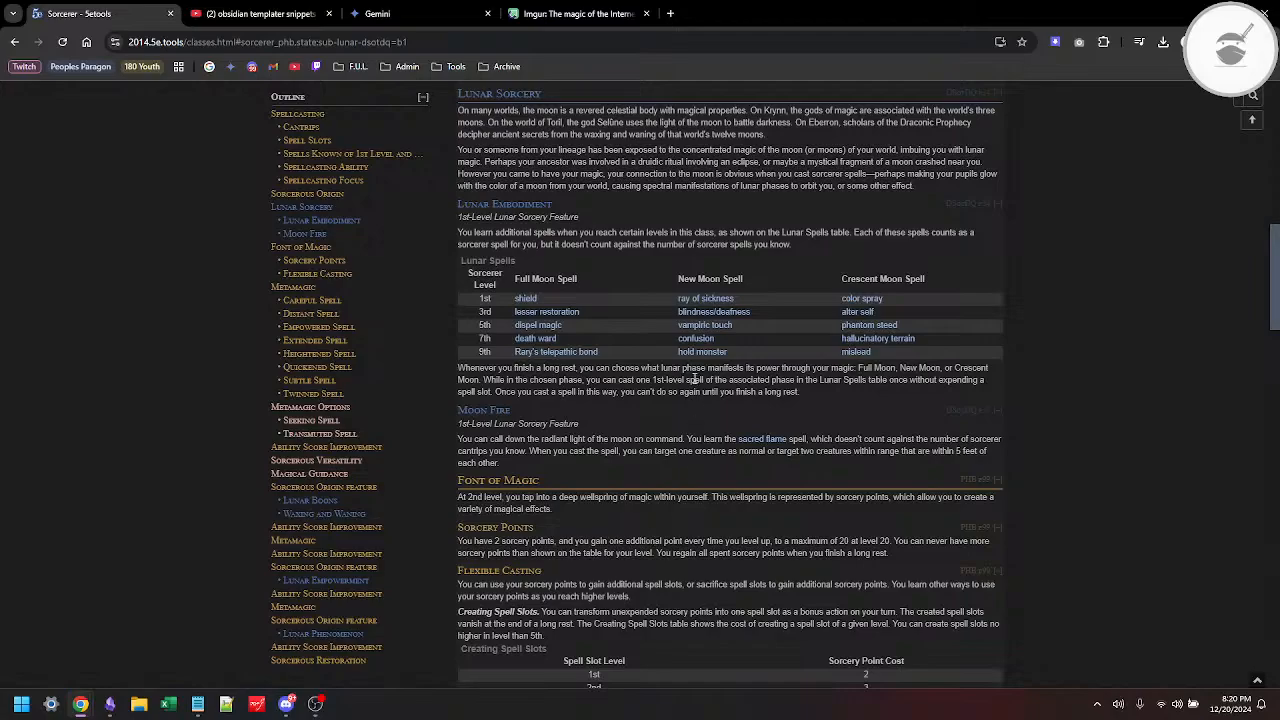
mouse_move(527, 358)
Step: Display the Draconic subclass and examine its Dragon Ancestor table and Draconic Resilience feature
scroll(793, 276, "up", 2)
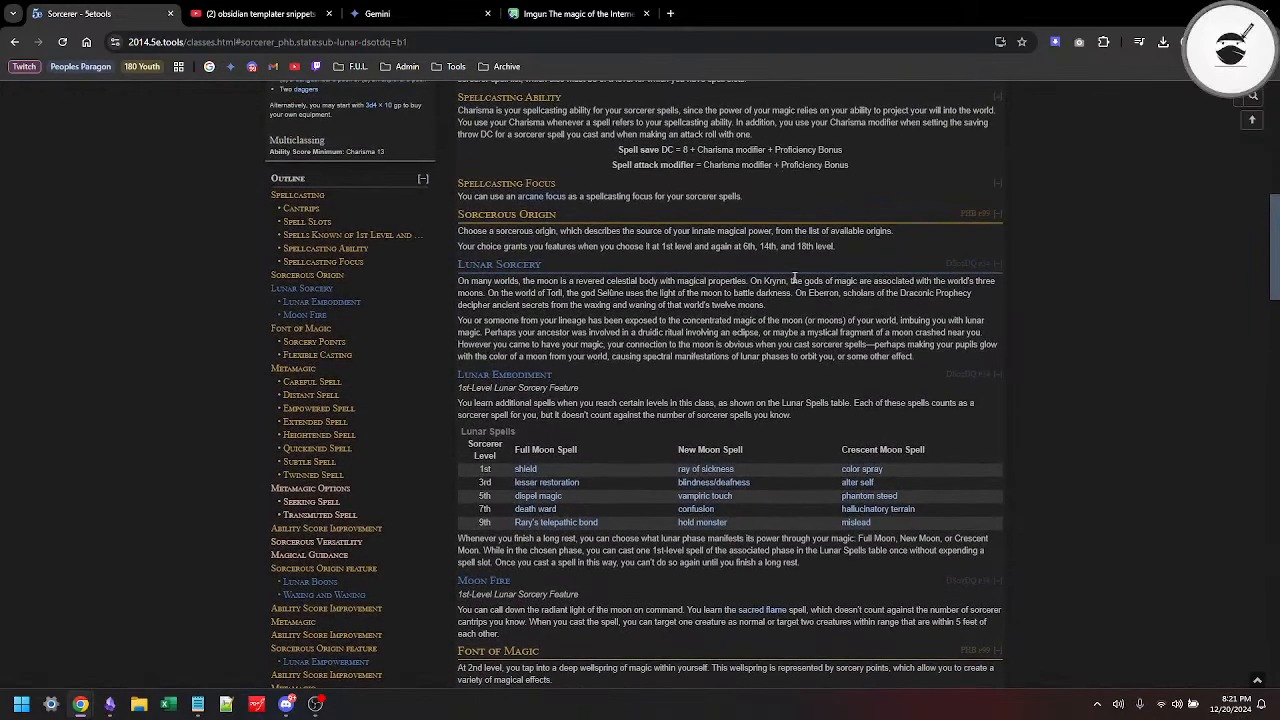
scroll(793, 276, "up", 3)
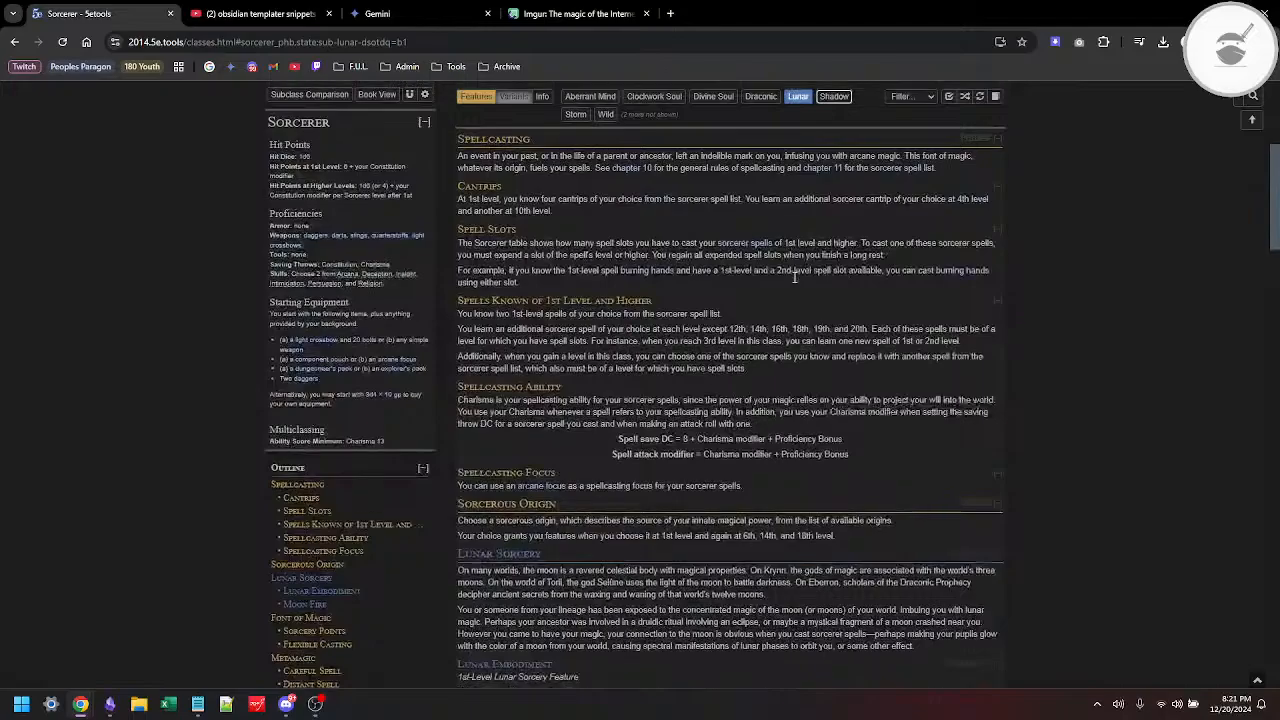
scroll(793, 276, "up", 1)
left_click(757, 203)
scroll(722, 366, "down", 3)
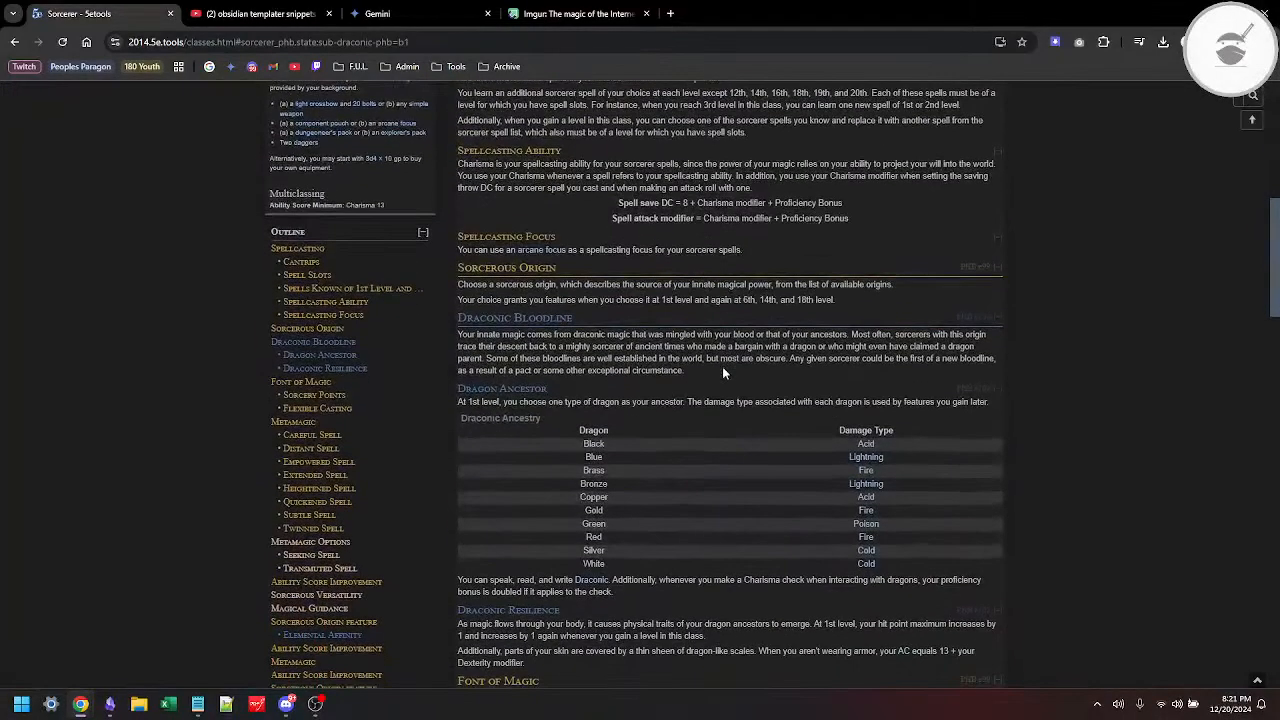
scroll(722, 366, "down", 1)
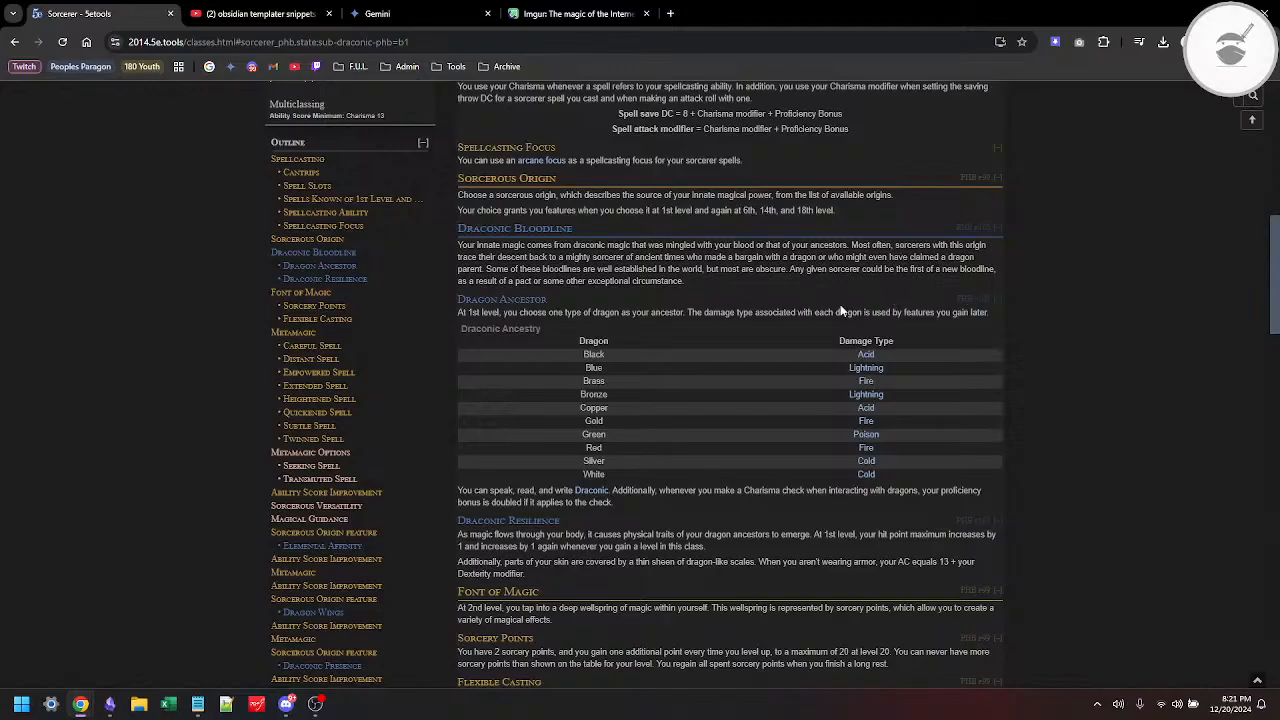
Step: Display the Divine Soul subclass and examine its Divine Magic and Favored by the Gods features
scroll(840, 310, "up", 5)
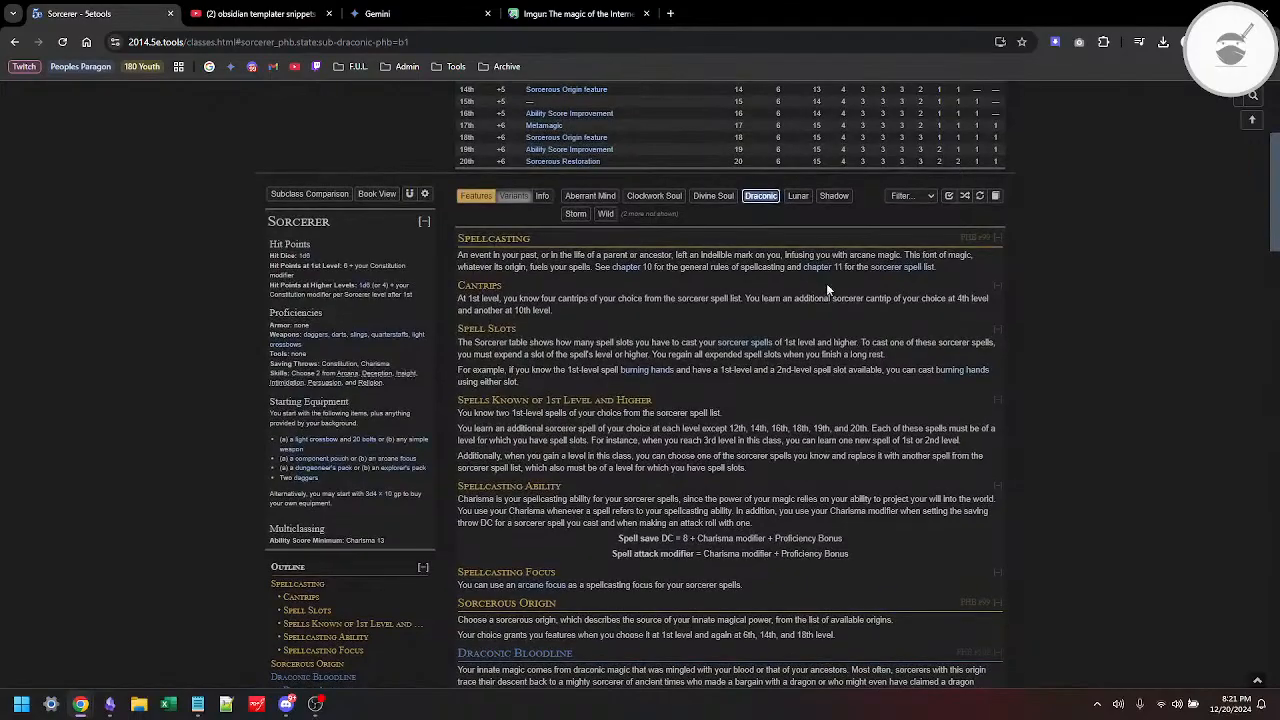
left_click(713, 195)
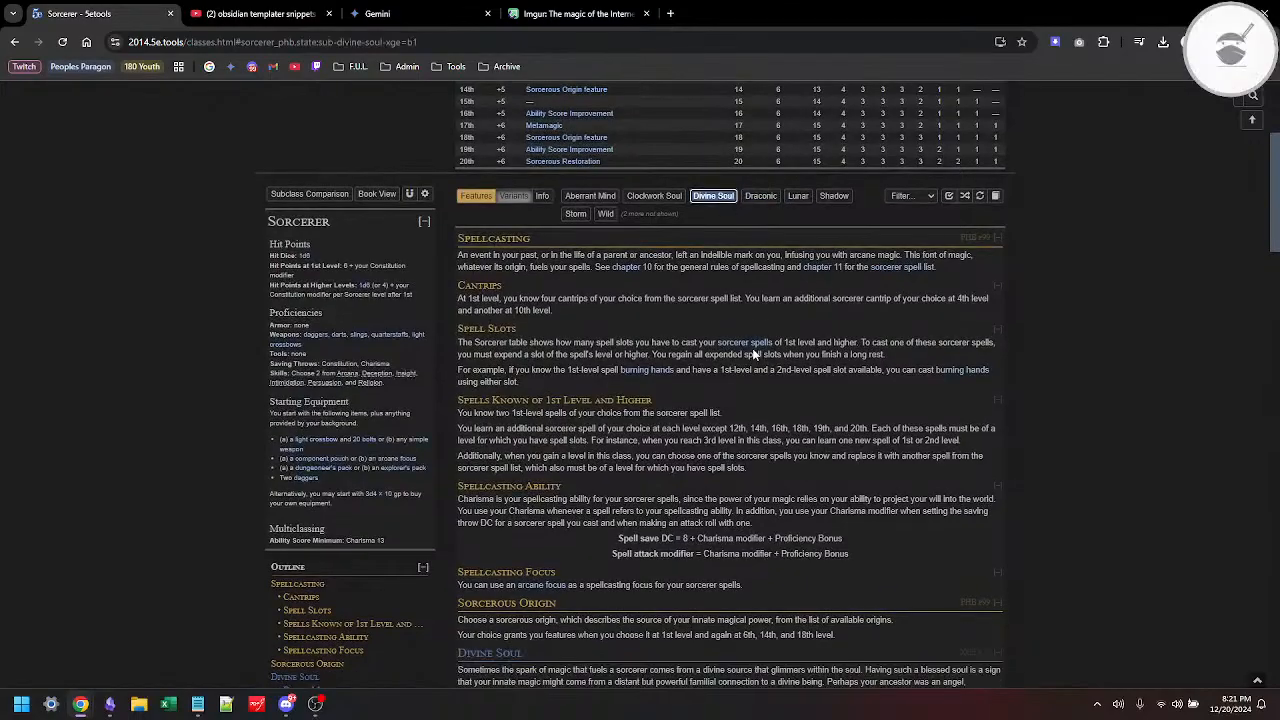
scroll(755, 354, "down", 2)
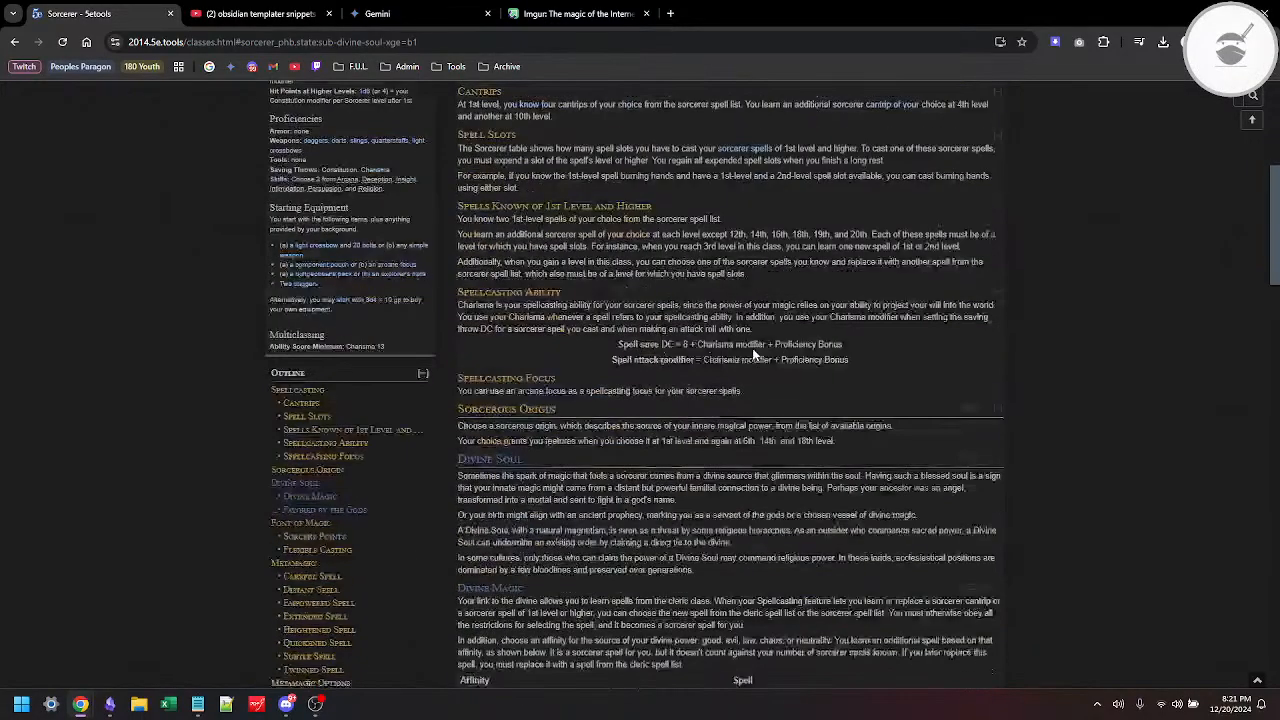
scroll(755, 354, "down", 2)
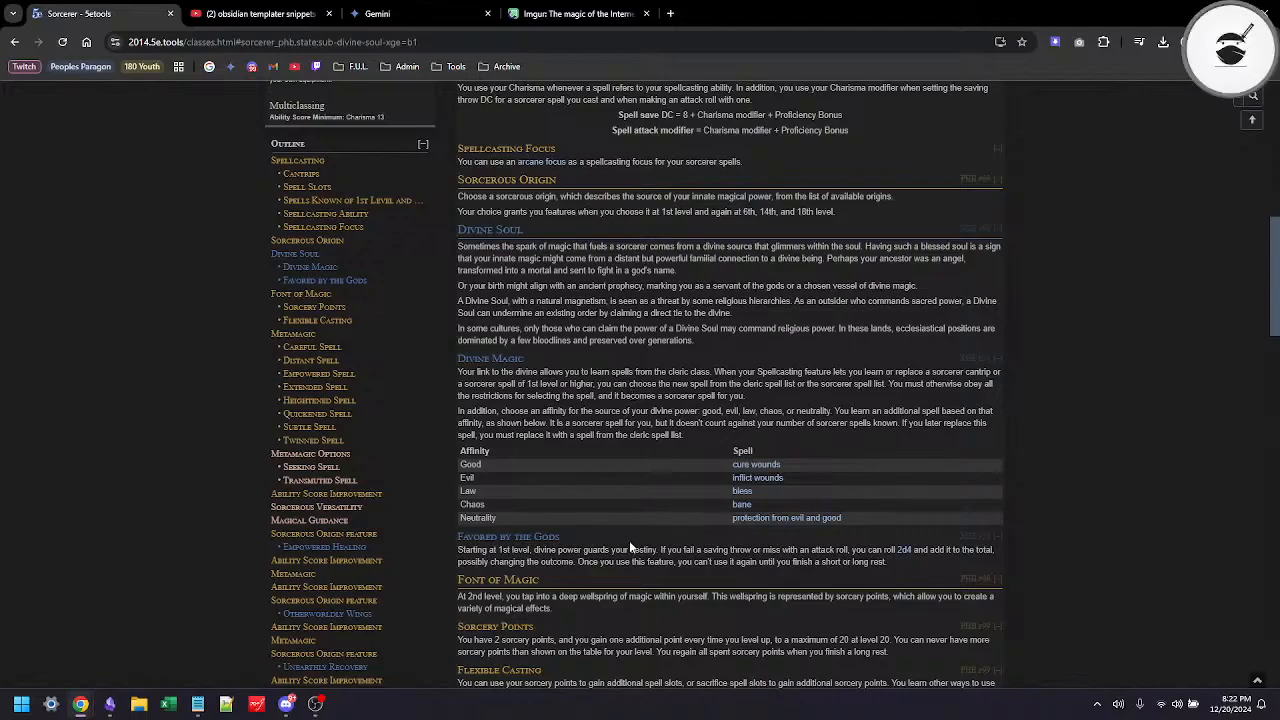
Step: Show only the Clockwork Soul subclass in place of Divine Soul and examine its Clockwork Magic tables and Restore Balance feature
scroll(797, 349, "up", 2)
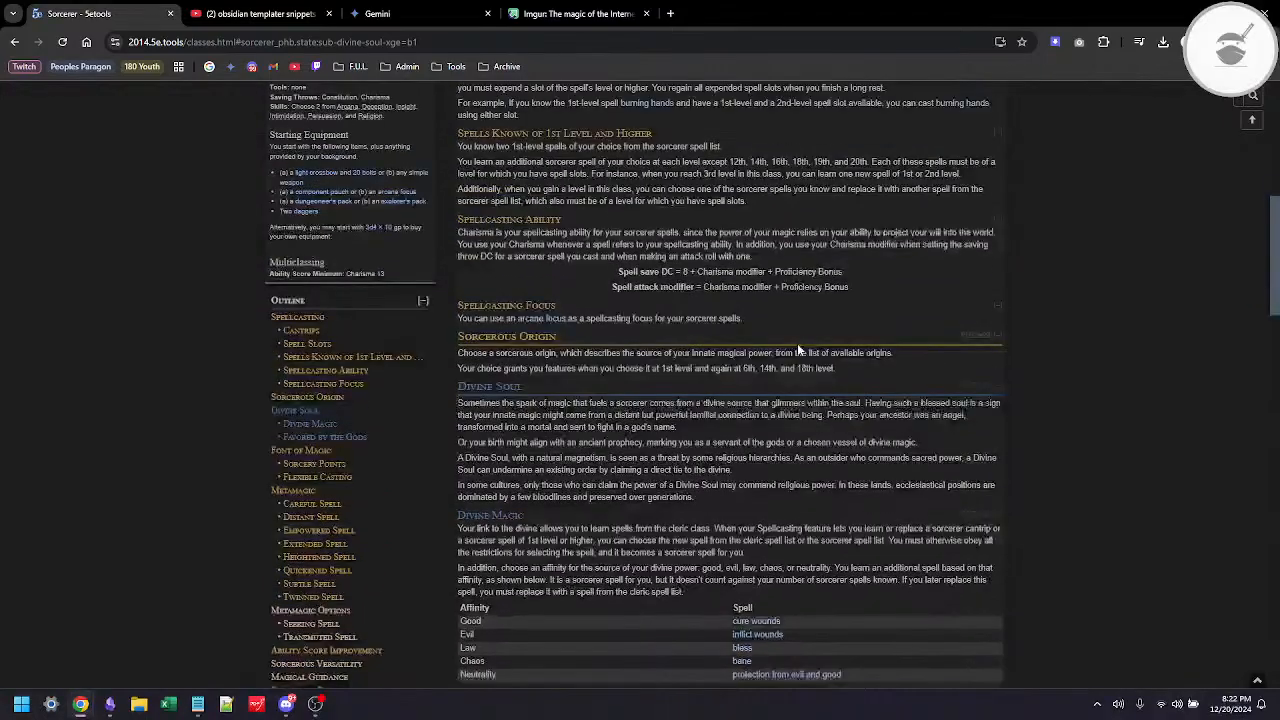
scroll(797, 349, "up", 2)
left_click(672, 133)
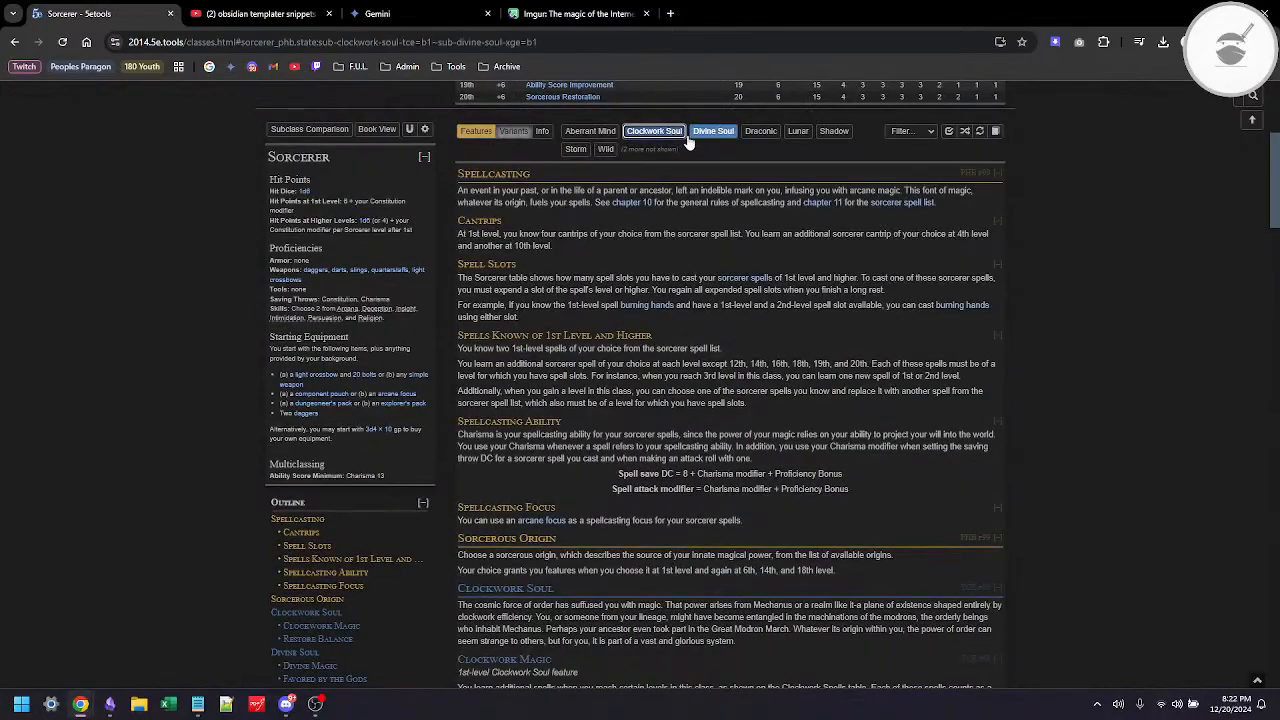
left_click(719, 138)
scroll(706, 291, "down", 1)
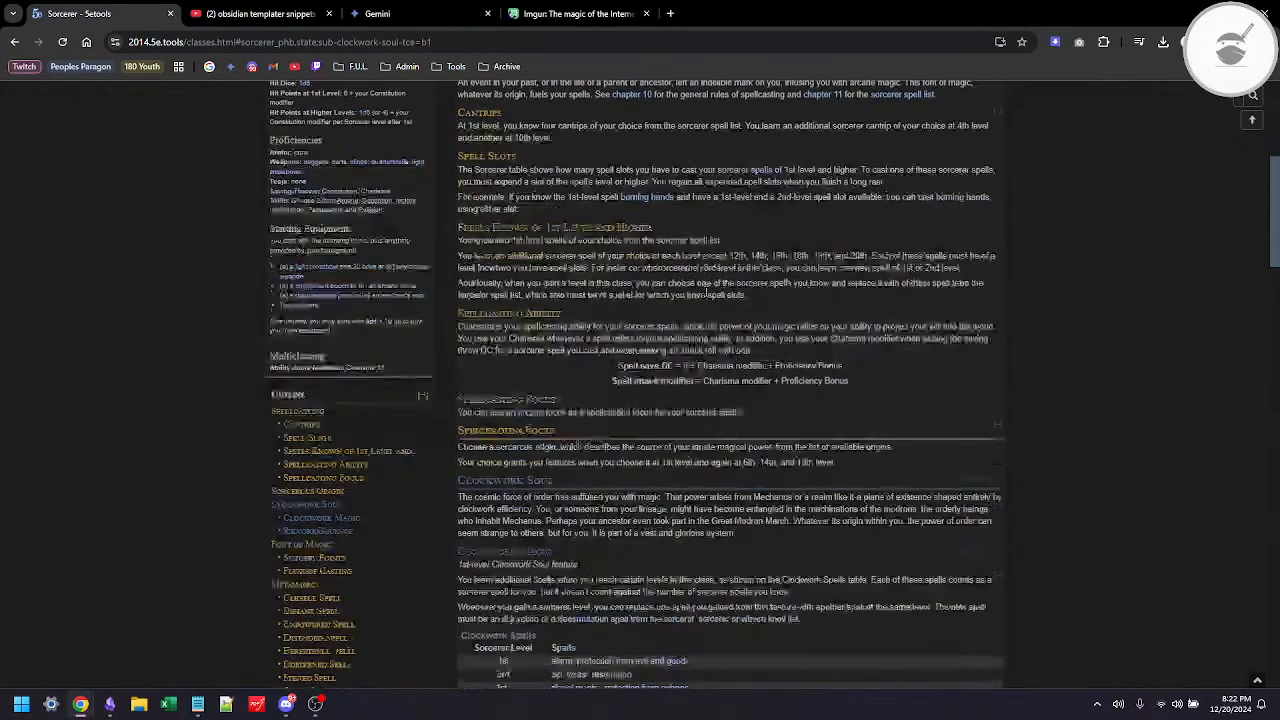
scroll(706, 292, "down", 3)
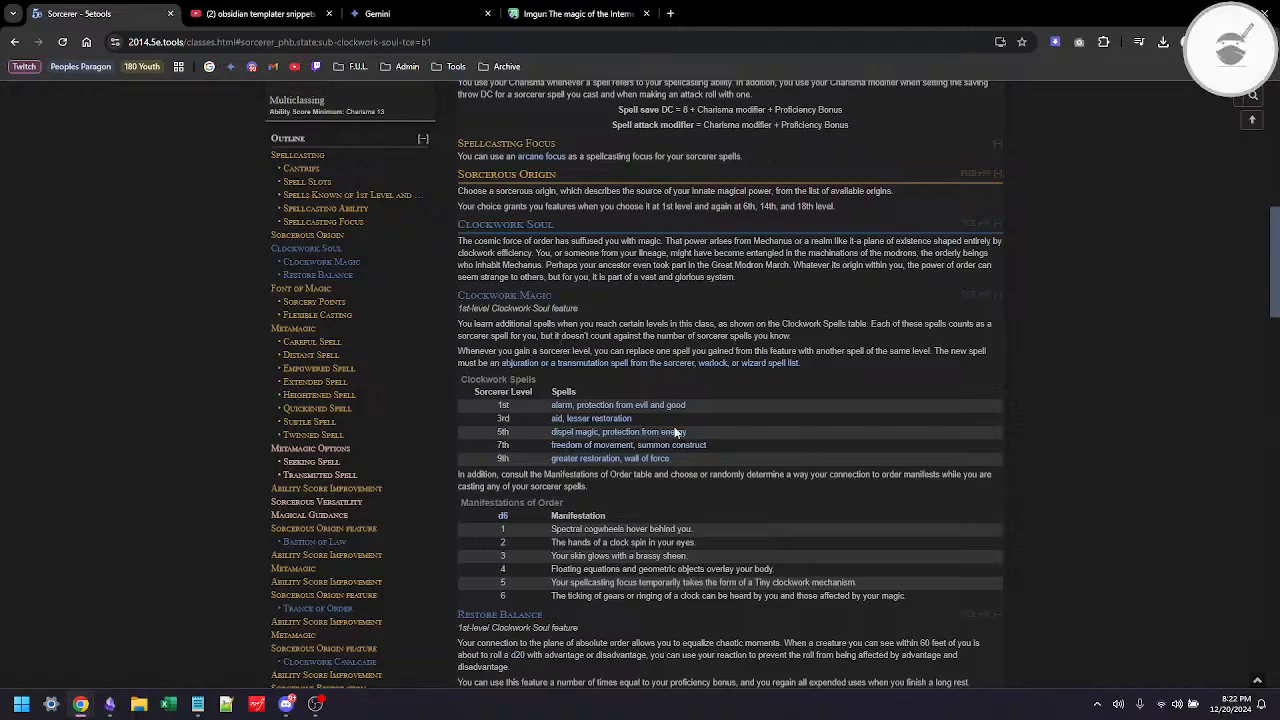
scroll(590, 503, "down", 2)
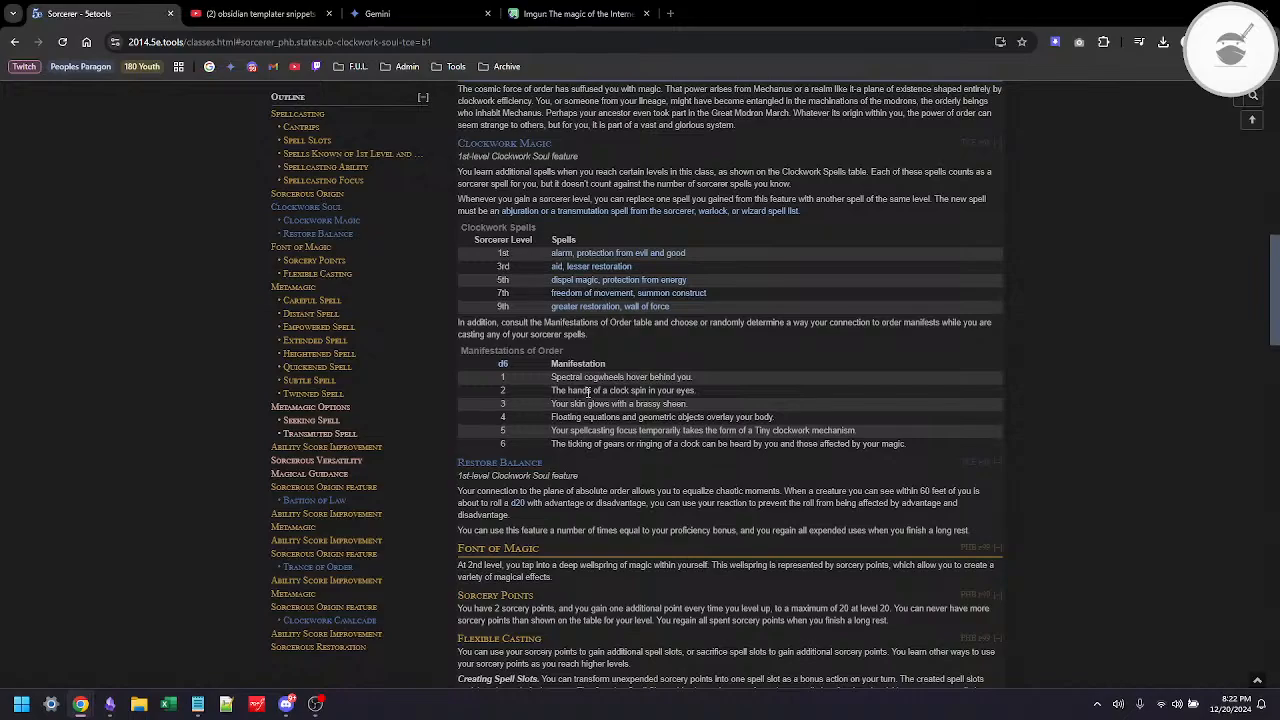
Step: In Obsidian's Sorcerer note, replace the Frosted Essence opening paragraph after "Starting at 3rd level, you" with "get a feature associated with your subclass"
key("alt+Tab")
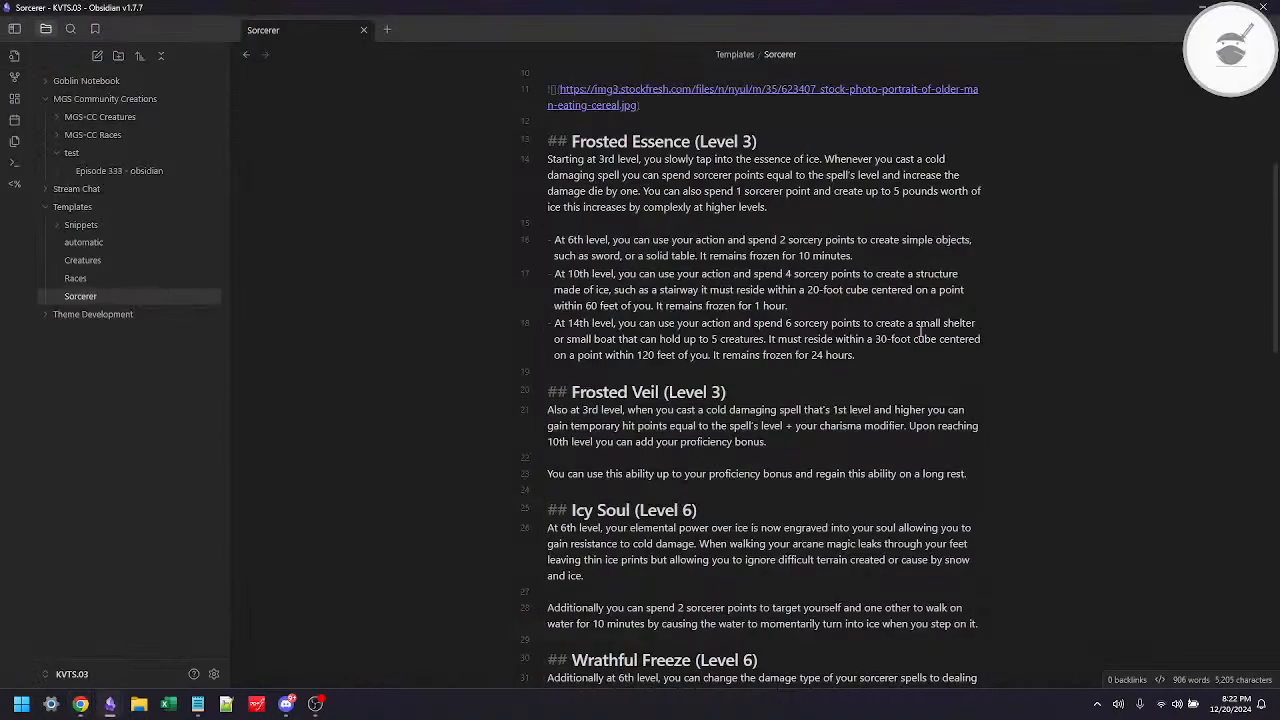
left_click(768, 141)
key("Right")
key("shift+Down")
key("shift+Down")
key("shift+Down")
key("shift+Down")
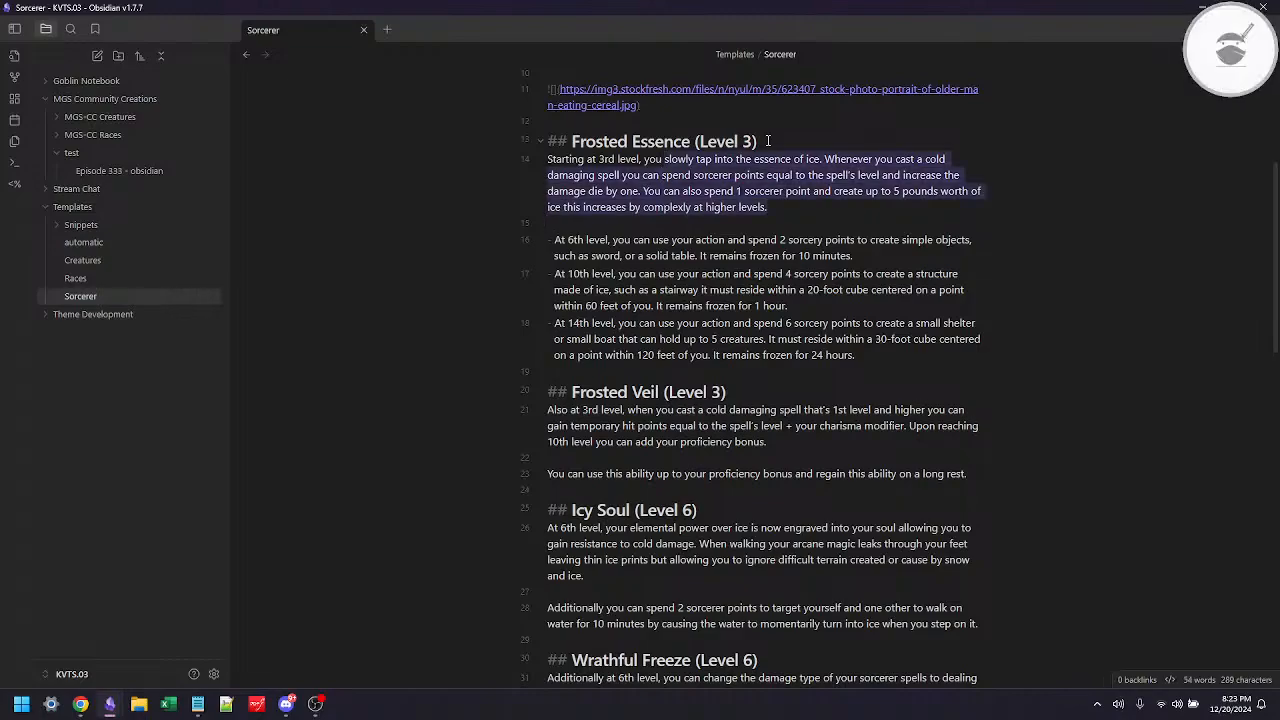
type("get a feature")
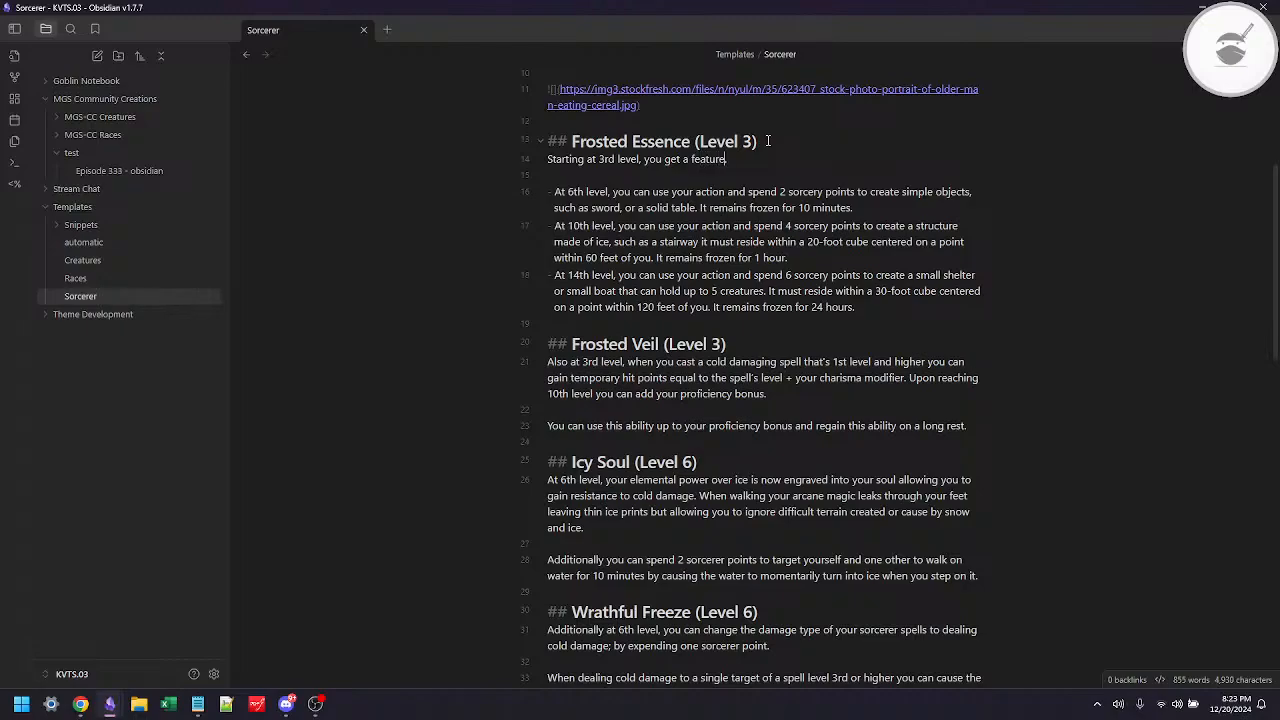
type(" associated with .your subclass")
Step: Extend the Frosted Essence sentence with "potentially including a" and correct the spelling of "potentially"
type("potenti")
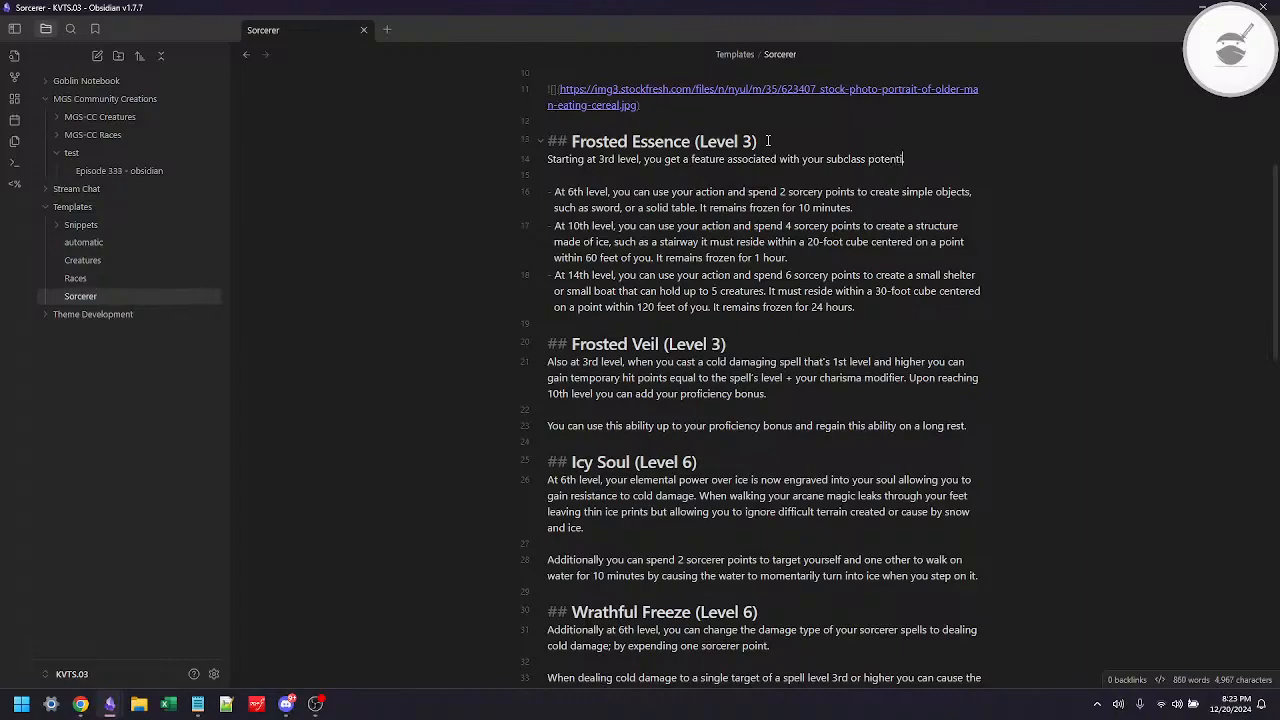
type("aly including a")
key("ctrl+Left")
key("ctrl+Left")
key("Menu")
key("Down")
key("Return")
Step: Finish the Frosted Essence sentence with "subclass specific spell list as outlined below."
key("End")
key("Left")
type("subc")
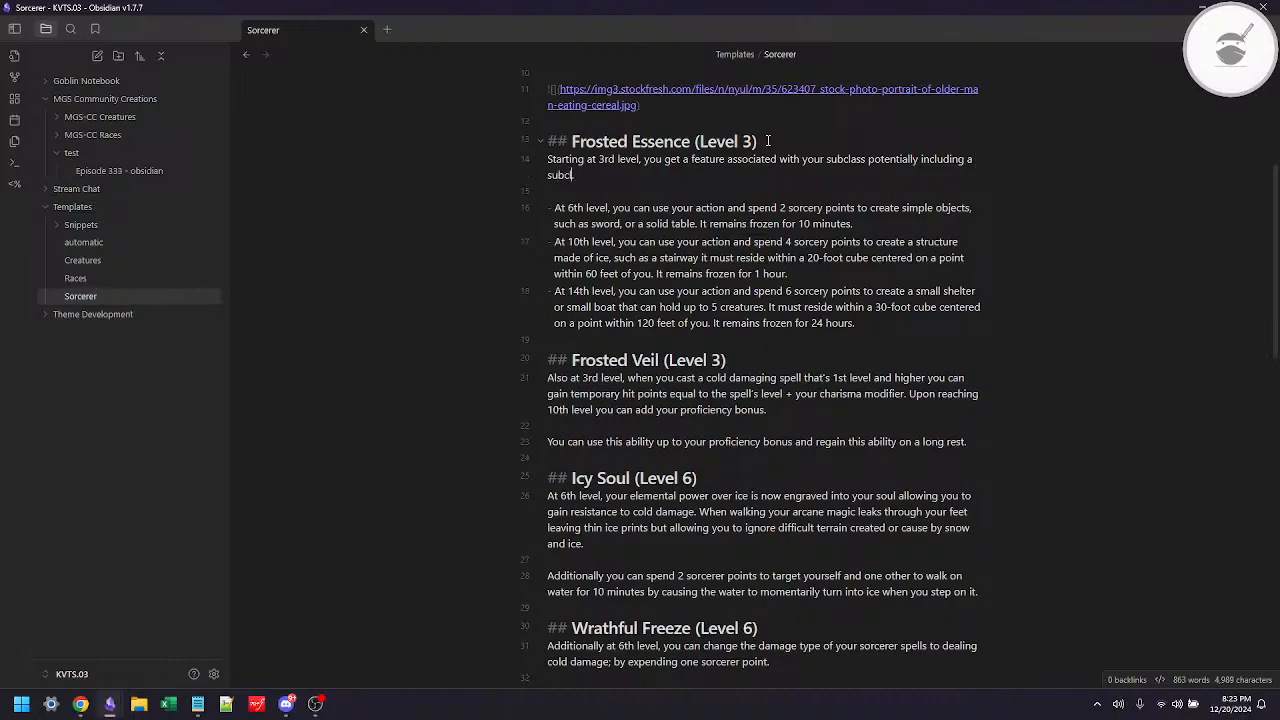
type("lass specific")
type("spell list.")
key("BackSpace")
type("as o")
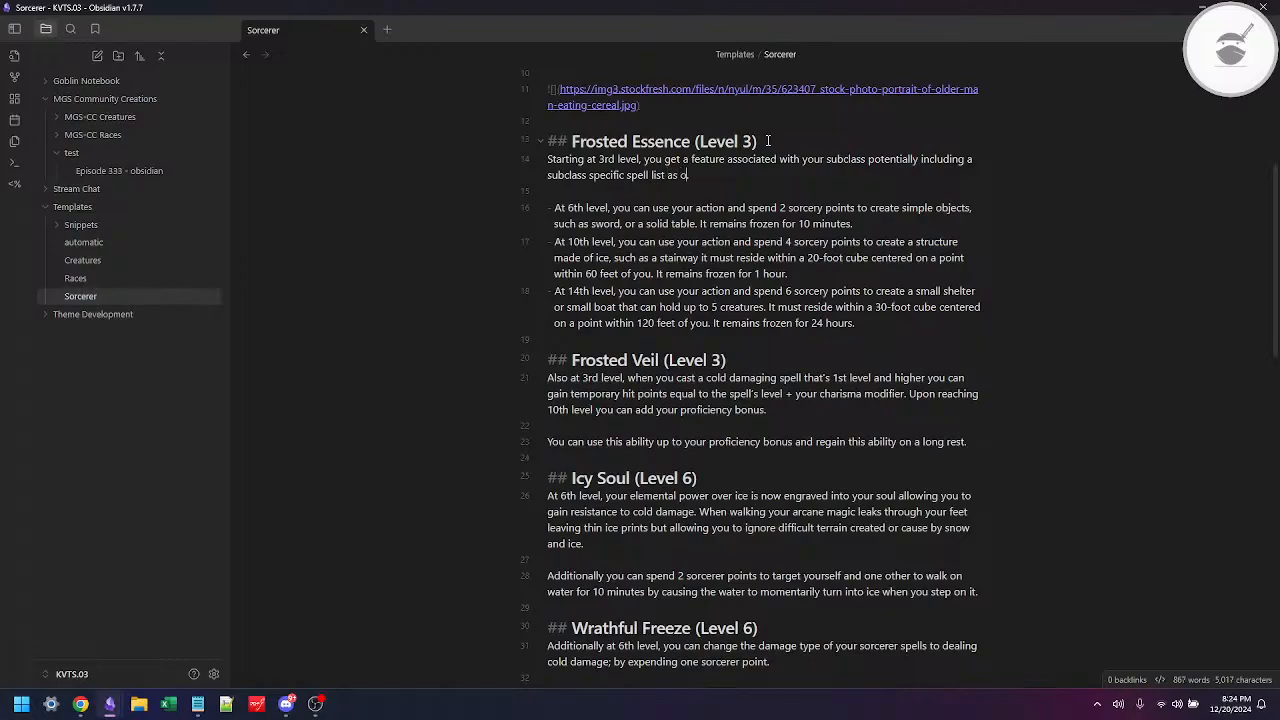
type("utlined below.")
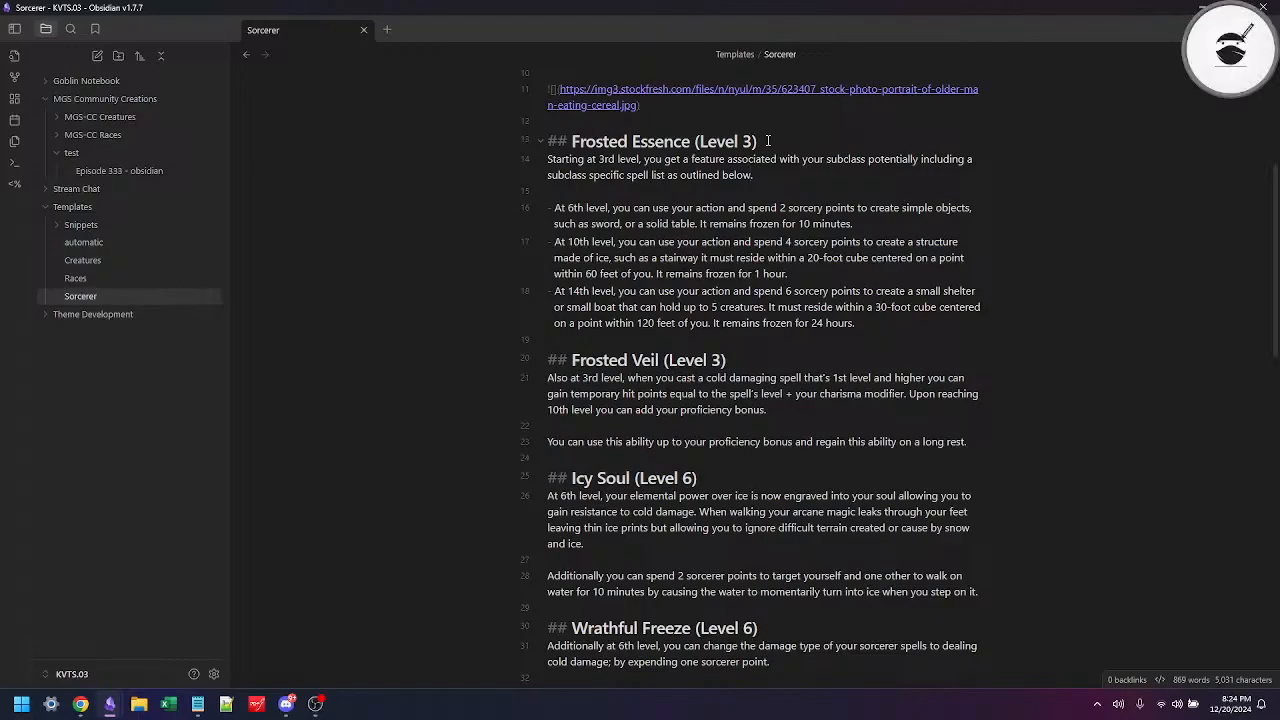
Step: Change "get" to "gain" in the first line of the Frosted Essence paragraph
key("Up")
key("ctrl+Left")
key("ctrl+Left")
key("ctrl+Left")
key("Left")
key("shift+Left")
key("shift+Left")
type("ain")
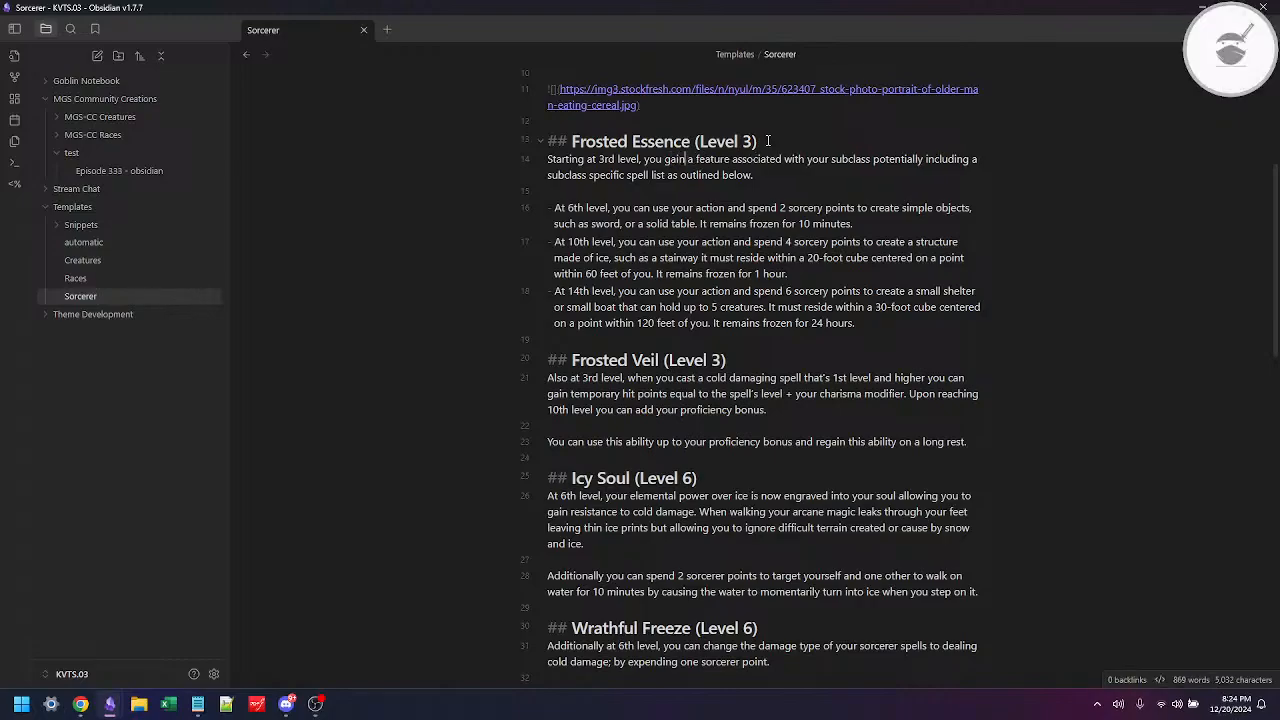
Step: Insert a comma after "subclass" in the Frosted Essence sentence, before "potentially including"
key("ctrl+Right")
key("ctrl+Right")
key("ctrl+Right")
key("ctrl+Right")
key("ctrl+Right")
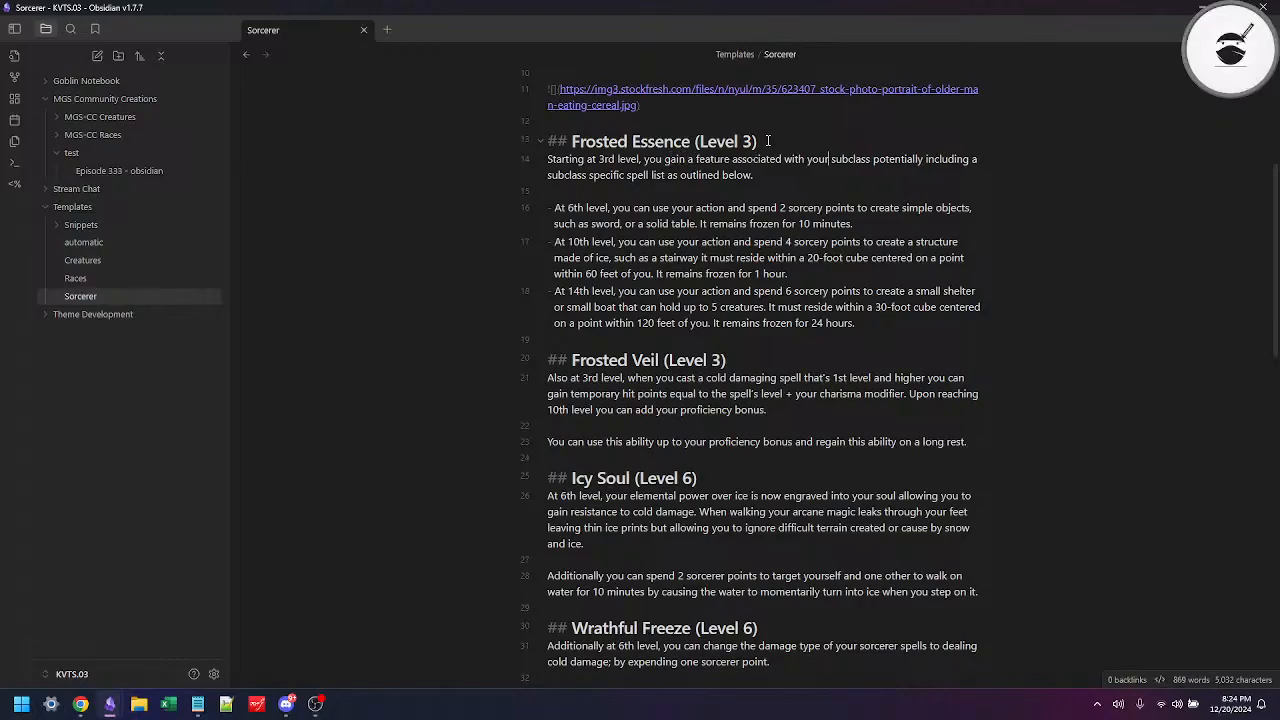
key("ctrl+Left")
key("Left")
type(",")
Step: Replace the period after "as outlined below" in the Frosted Essence paragraph with a colon
key("ctrl+Right")
key("ctrl+Right")
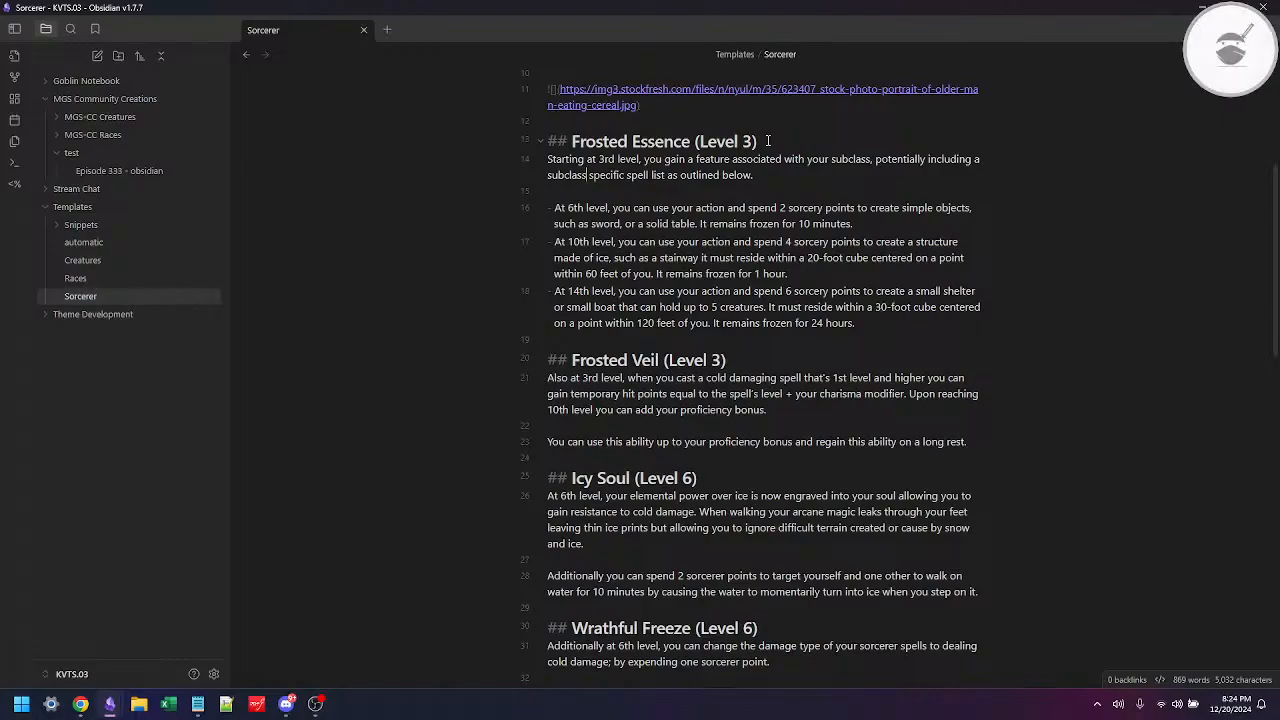
key("ctrl+Right")
key("End")
key("BackSpace")
type(",")
key("BackSpace")
type(":")
Step: Insert the Snippets/Subclass Spells template on a new line beneath the Frosted Essence paragraph
key("Return")
key("Return")
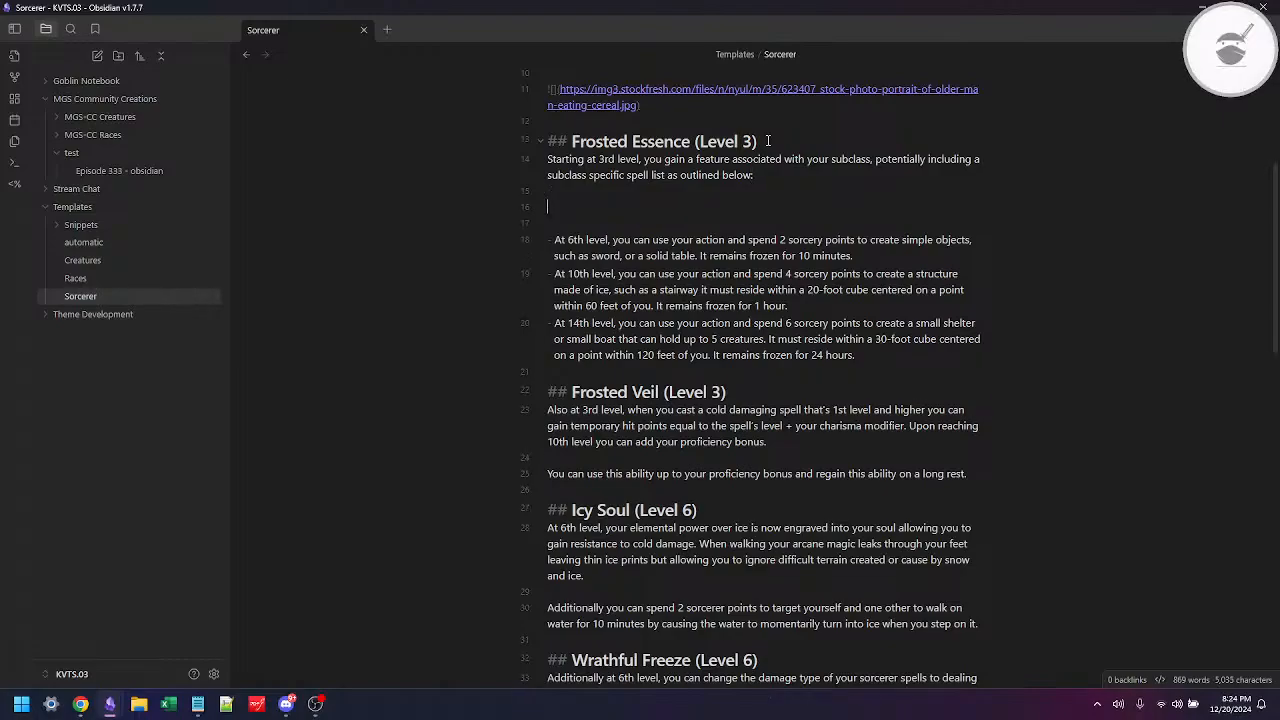
key("alt+e")
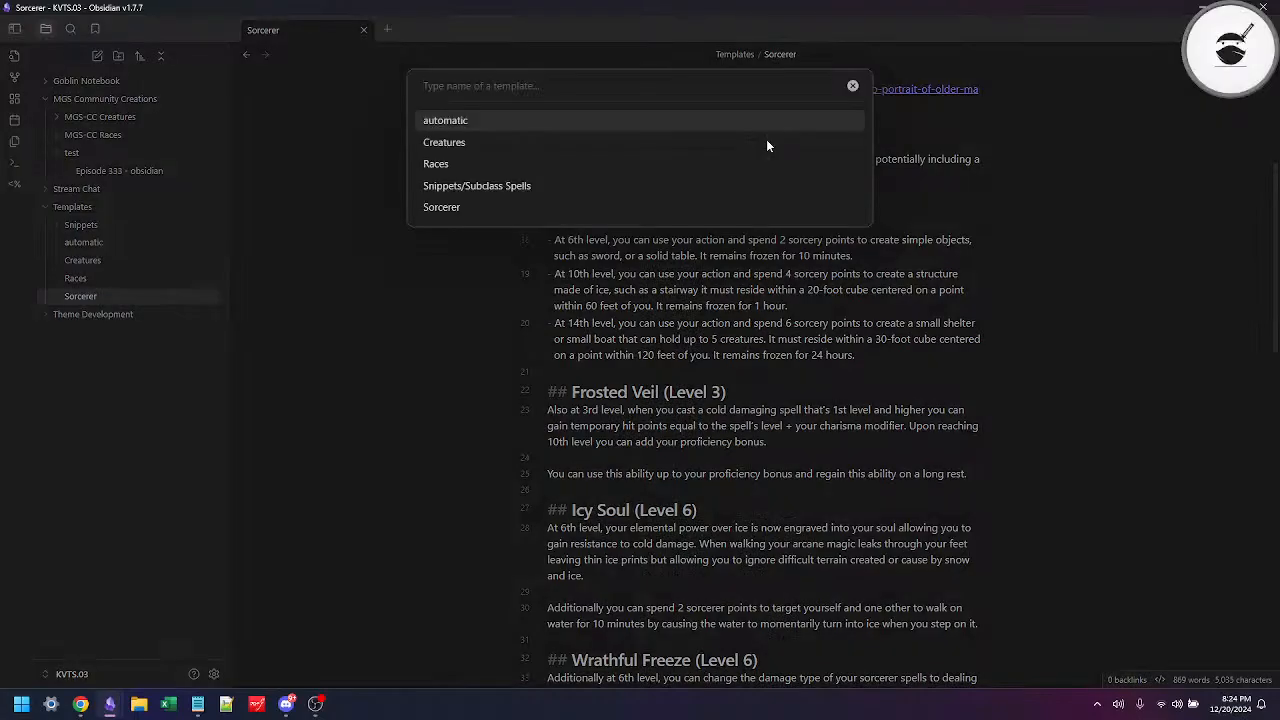
type("sub")
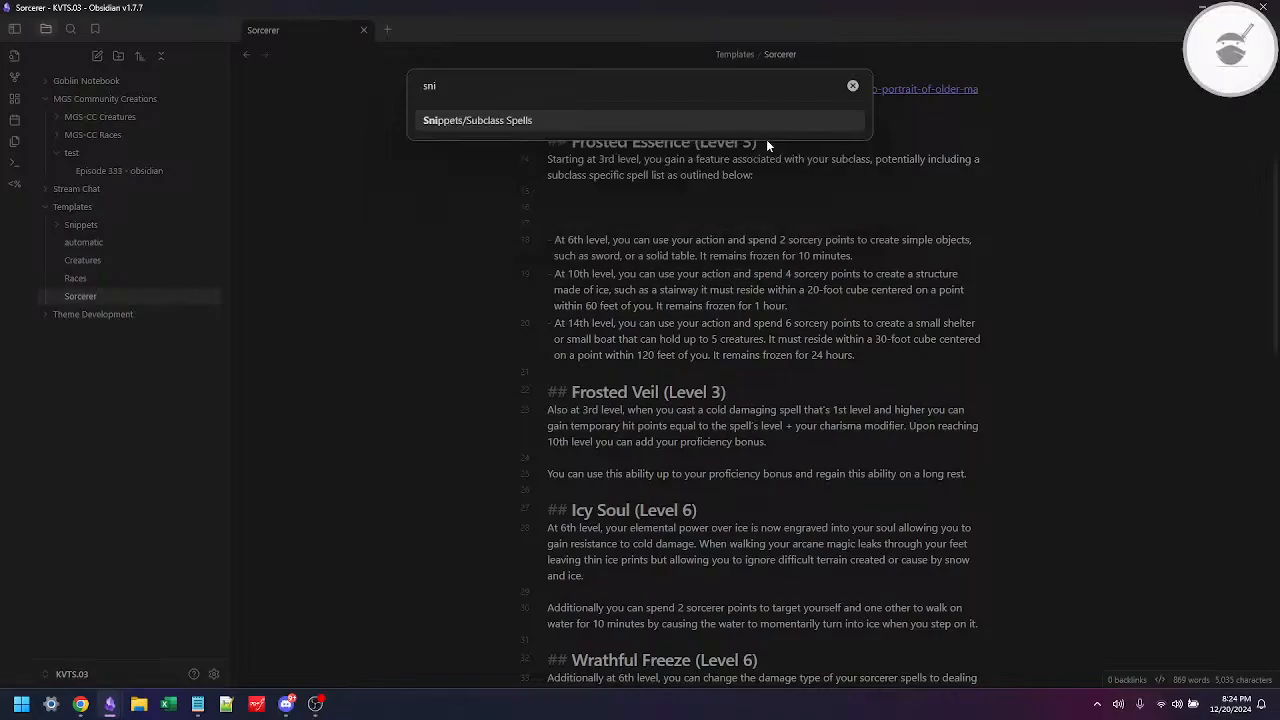
key("Return")
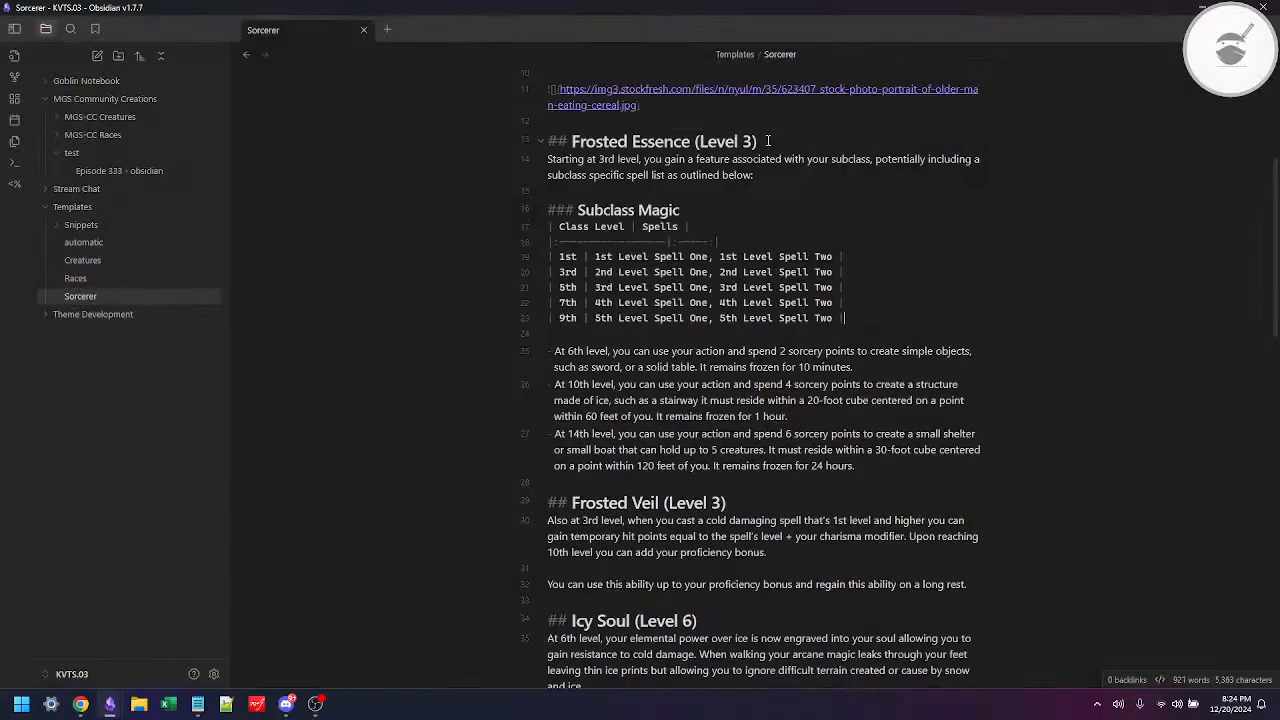
Step: Delete the three bullets on 6th, 10th and 14th level ice creation below the Subclass Magic table, including the leftover blank line
key("Down")
key("Down")
key("shift+Down")
key("shift+Down")
key("shift+Down")
key("shift+Down")
key("shift+Down")
key("shift+Down")
key("shift+Down")
key("shift+Down")
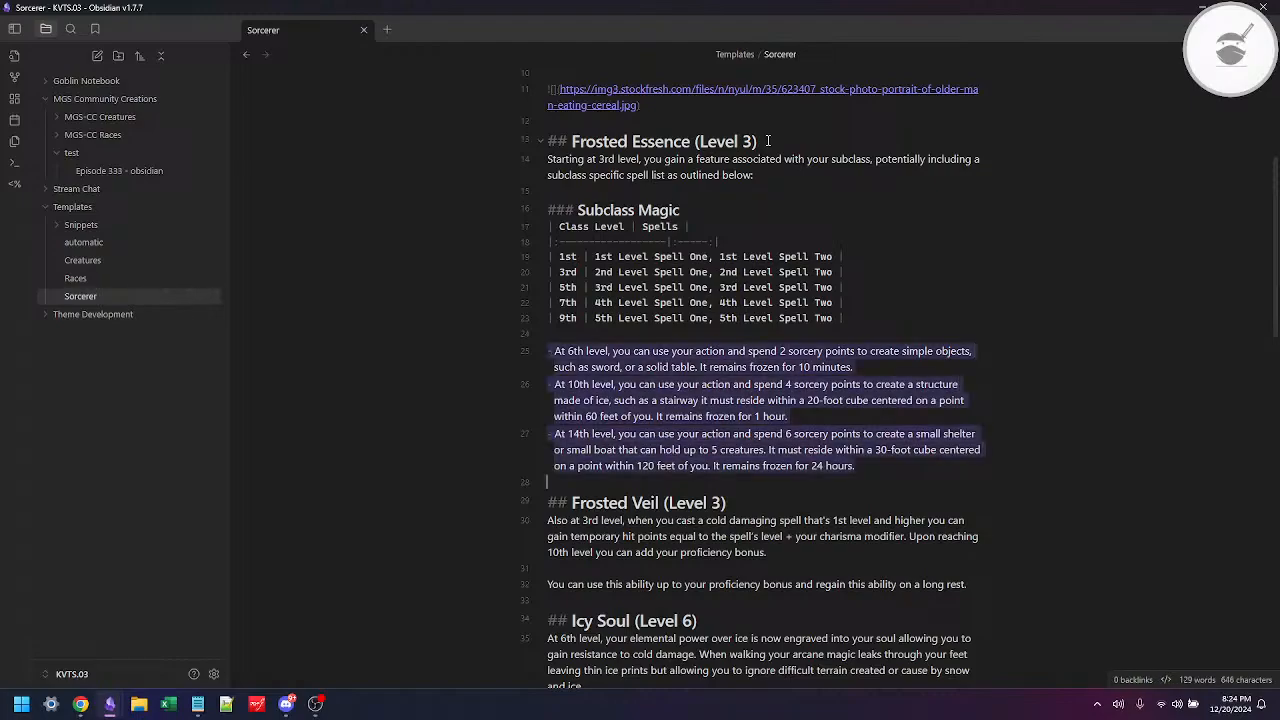
key("BackSpace")
key("BackSpace")
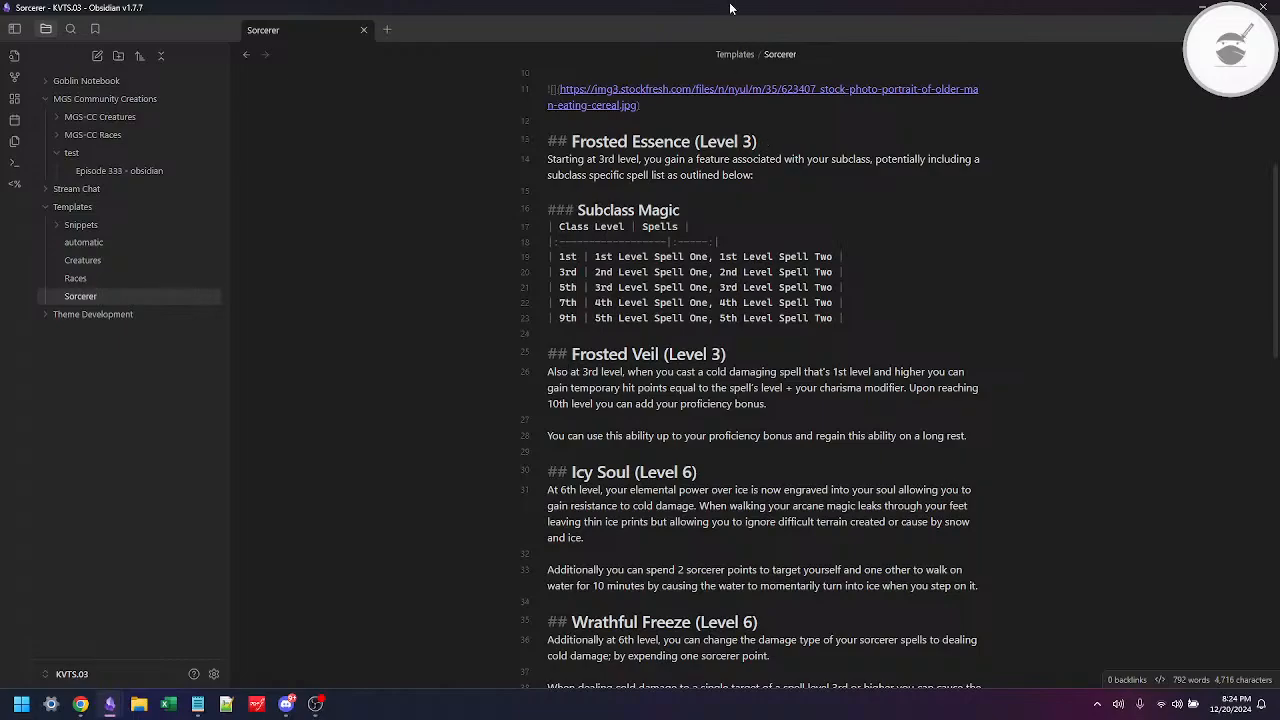
Step: Rename the "Frosted Essence" heading to "Starter Feature", keeping "(Level 3)"
double_click(603, 142)
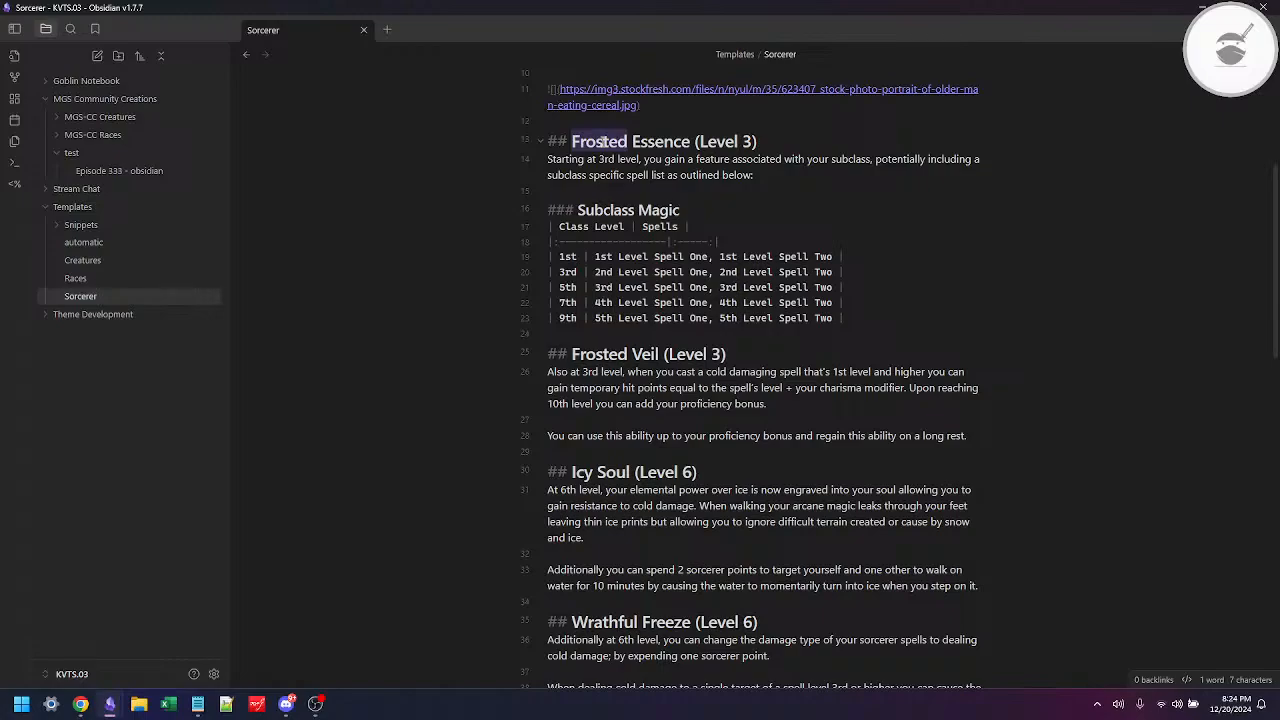
key("ctrl+shift+Right")
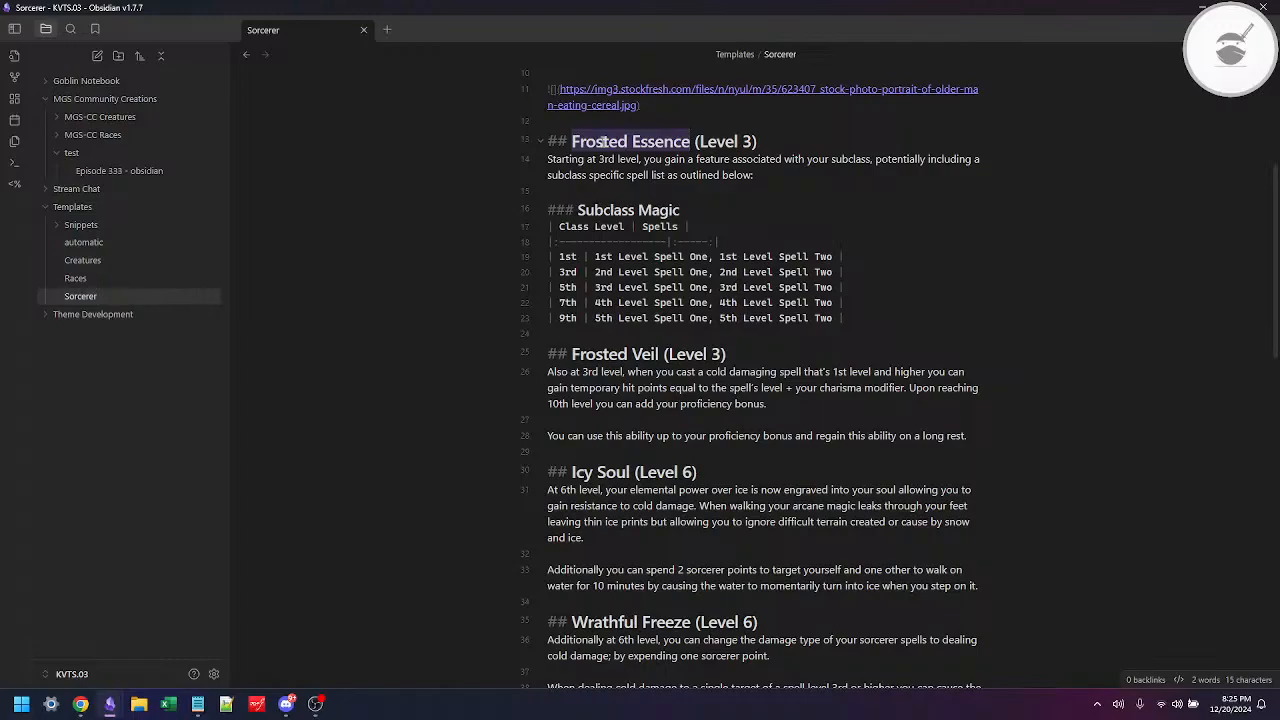
type("Start")
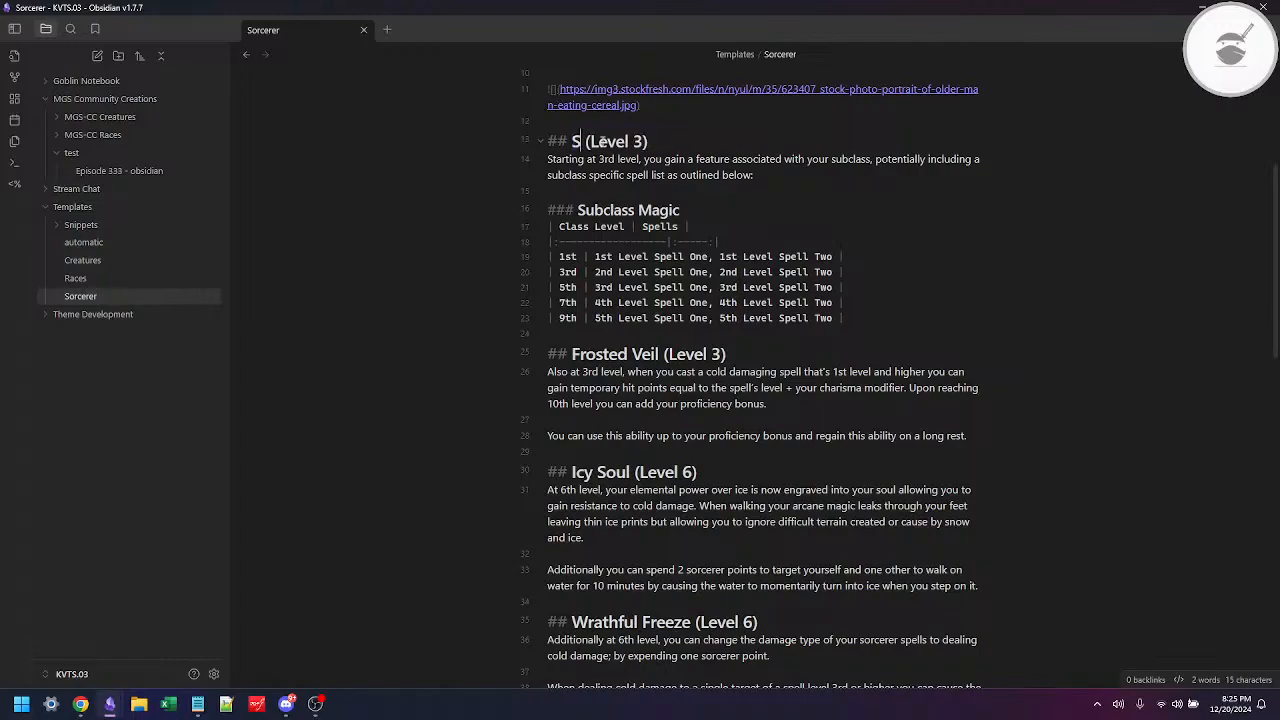
type("er")
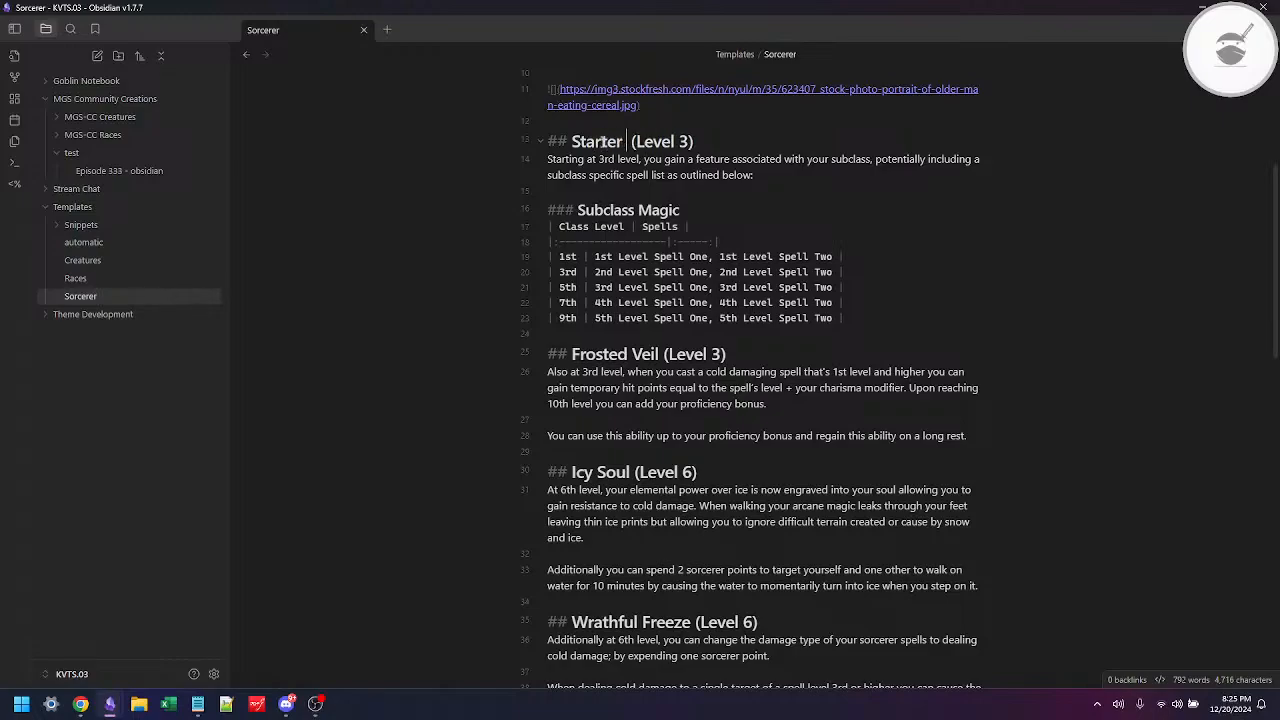
type(" F ")
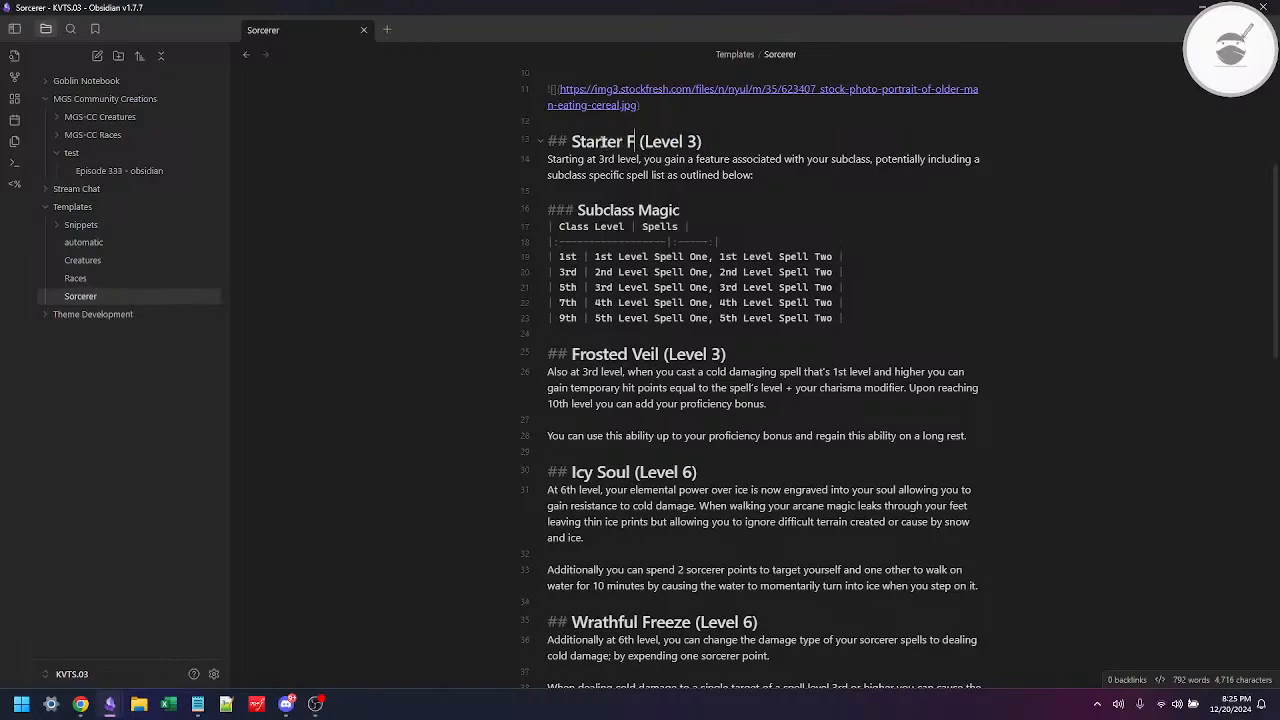
type("eater")
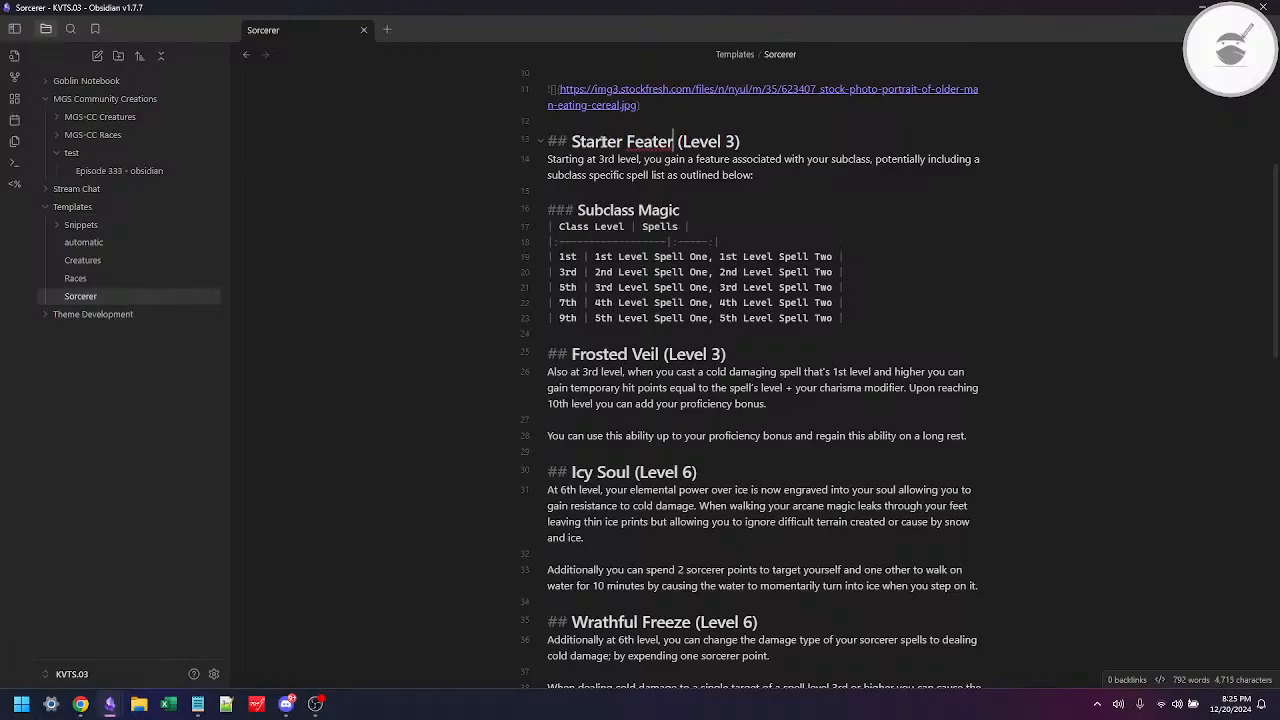
key("BackSpace")
key("BackSpace")
type("ure")
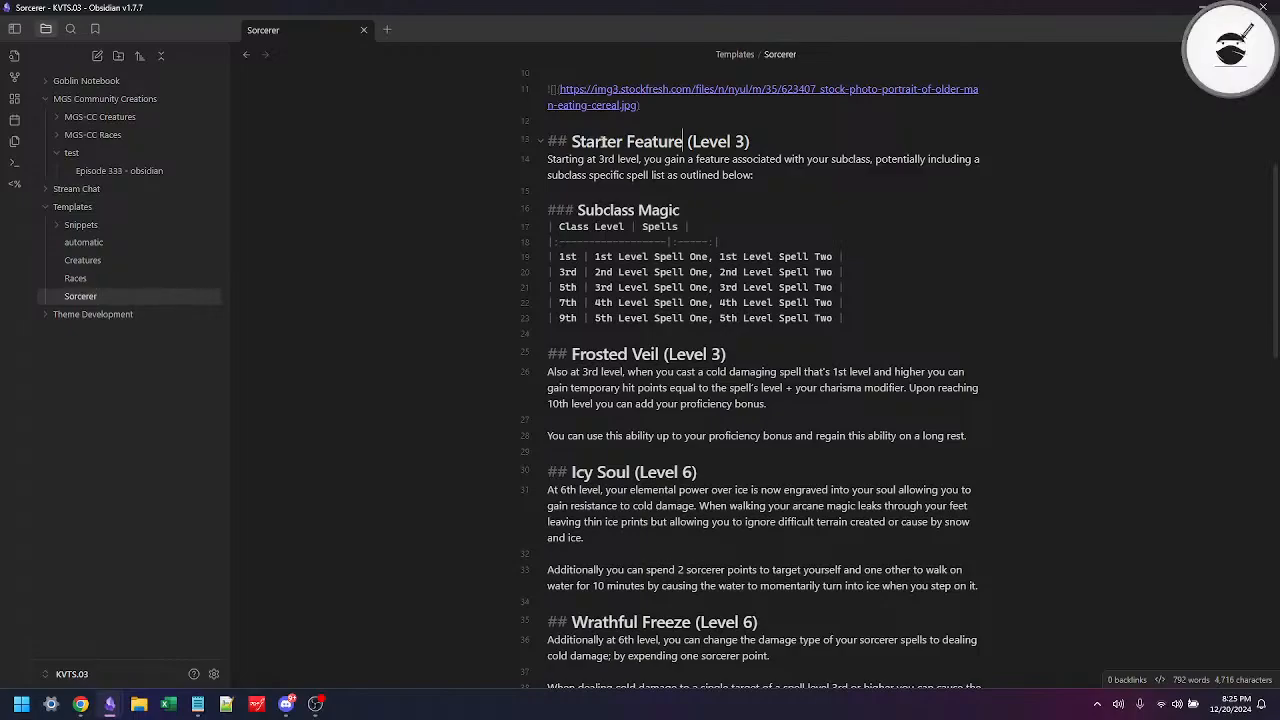
Step: Rename the "Frosted Veil" heading to "main Feature", keeping "(Level 3)"
key("Down")
key("Down")
key("Down")
key("Down")
key("Down")
key("Down")
key("Down")
key("Down")
key("Down")
key("Down")
key("Down")
key("Down")
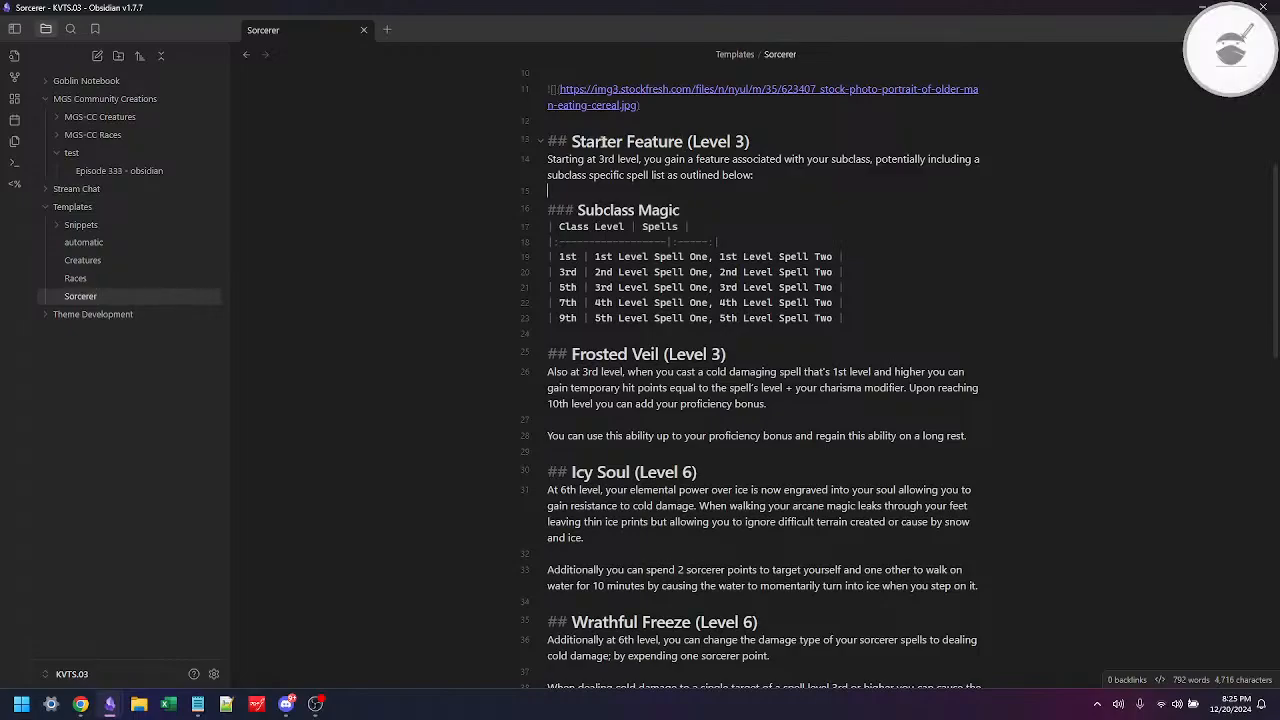
key("Down")
key("Left")
key("Left")
key("Left")
key("Left")
key("ctrl+shift+Left")
key("ctrl+shift+Left")
type("main F")
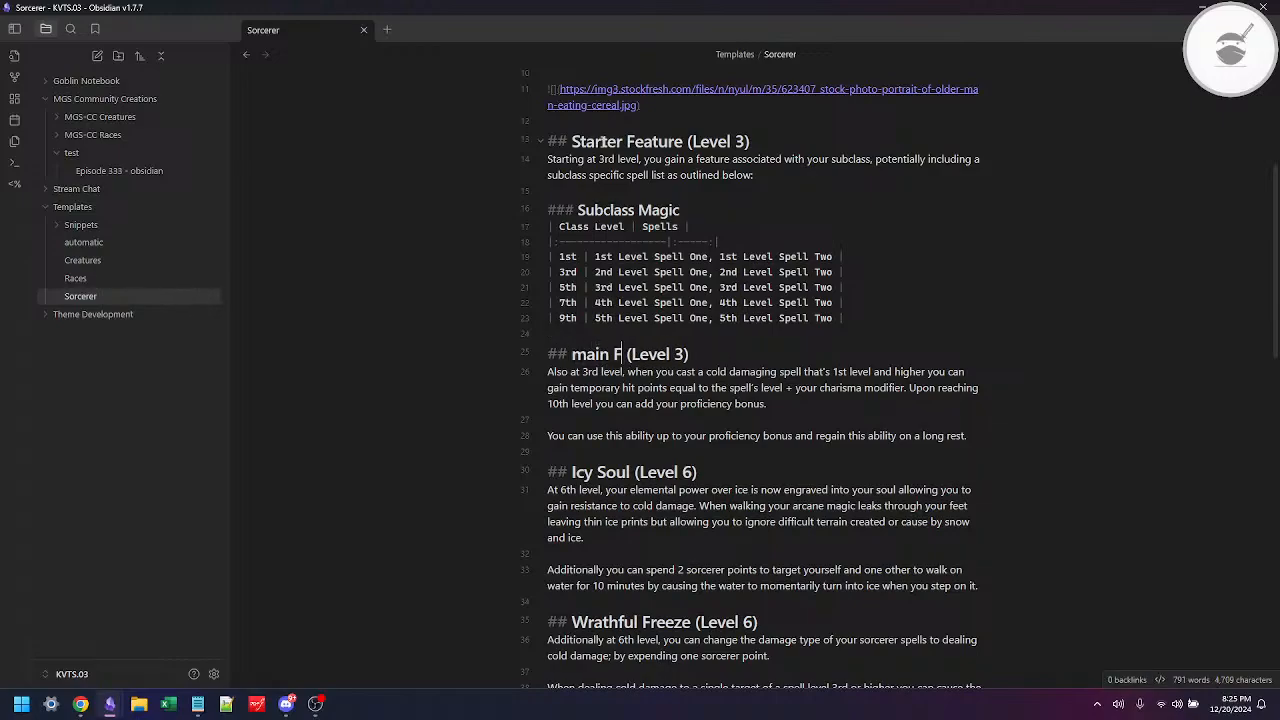
type("earure")
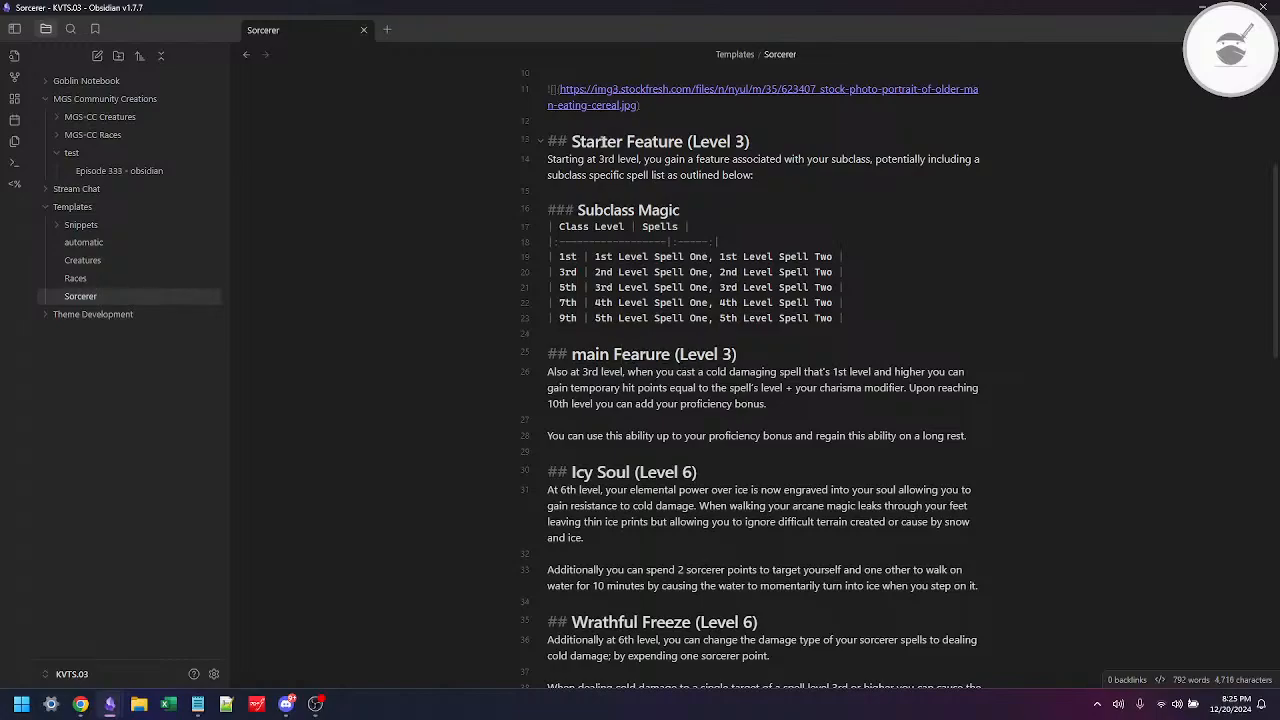
key("Left")
key("Left")
key("Left")
key("Left")
type("t")
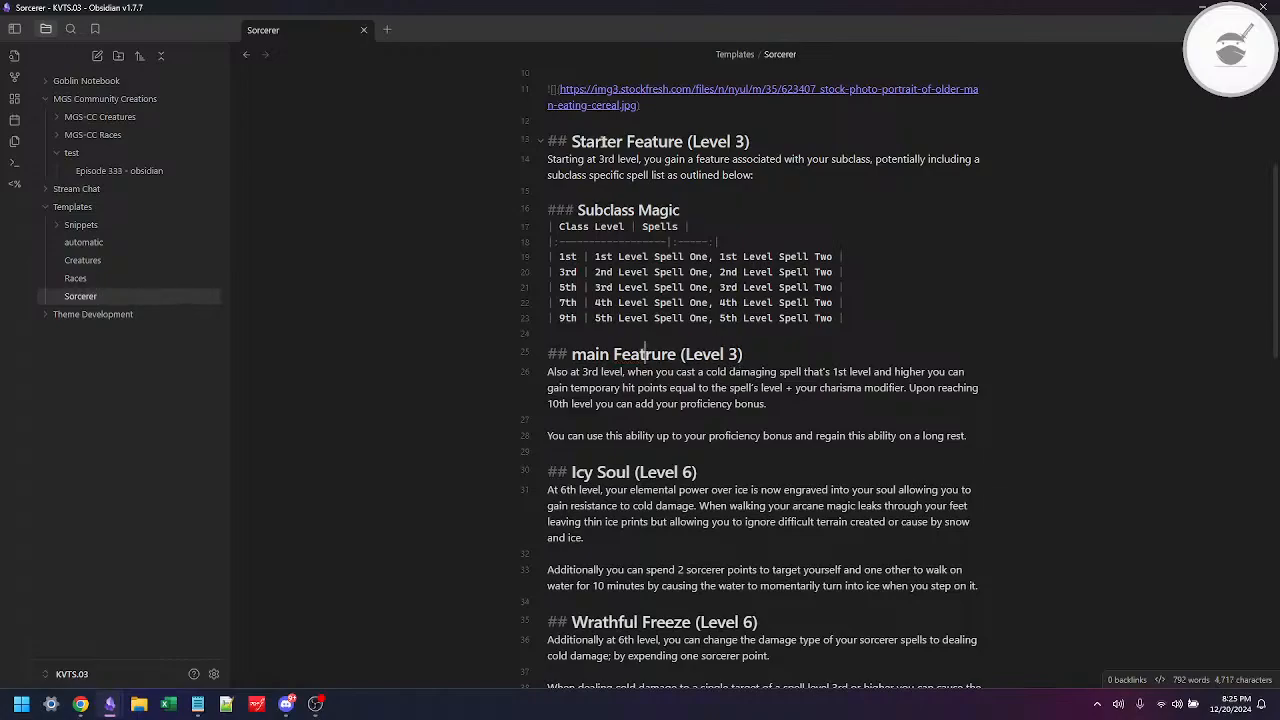
key("Delete")
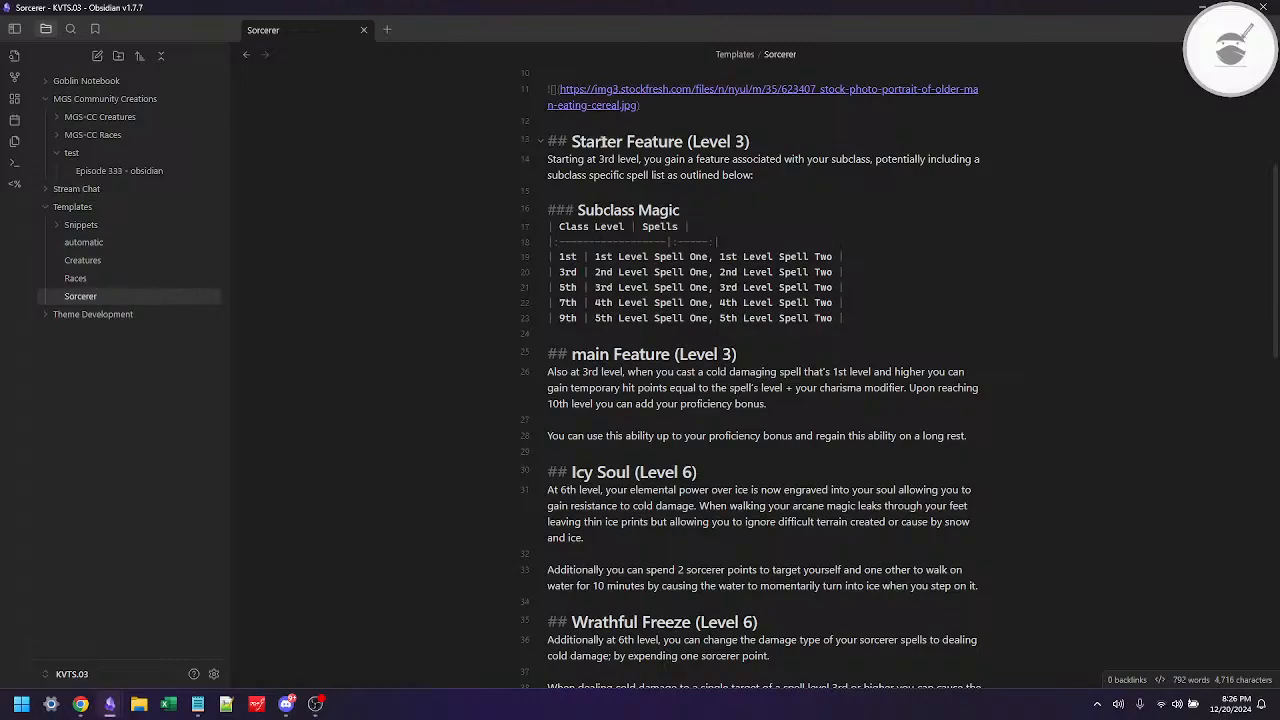
Step: Capitalize the first word of the "main Feature" heading so it reads "Main Feature"
key("BackSpace")
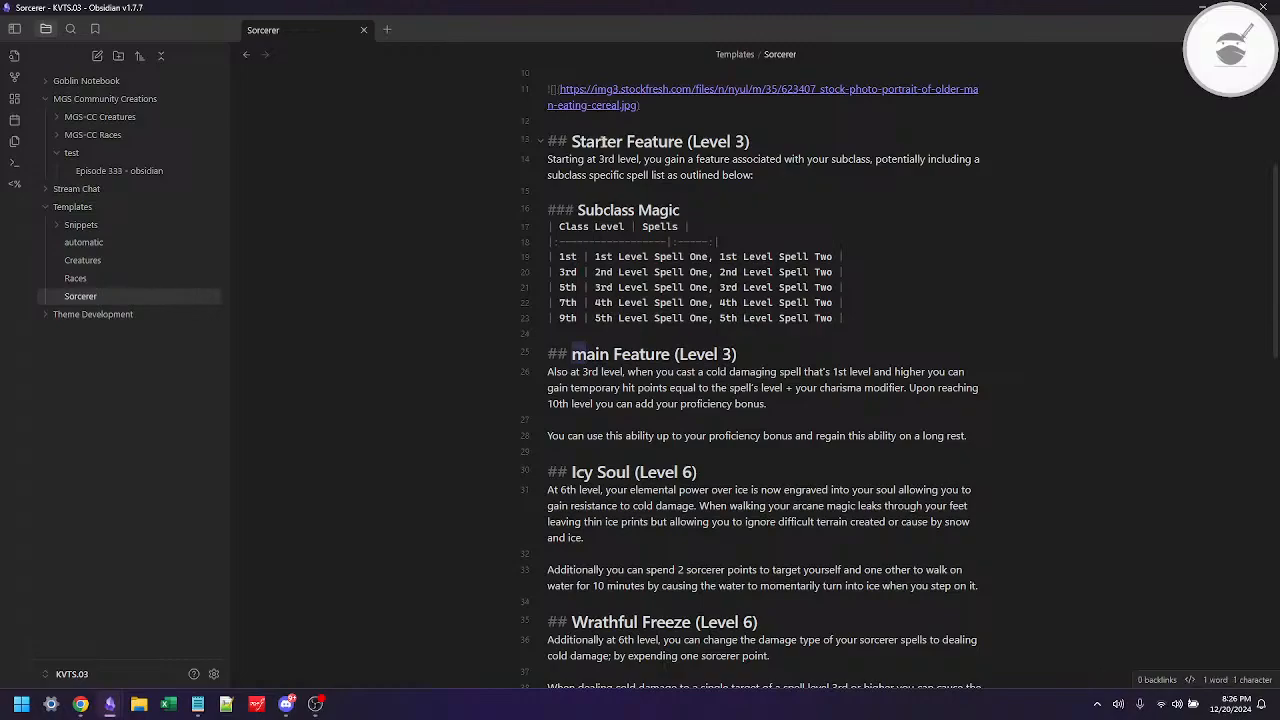
type("PM")
key("Left")
key("BackSpace")
key("Right")
Step: Replace the Main Feature paragraph's text after "Also at 3rd level," with "you gain a primary feature that"
key("Down")
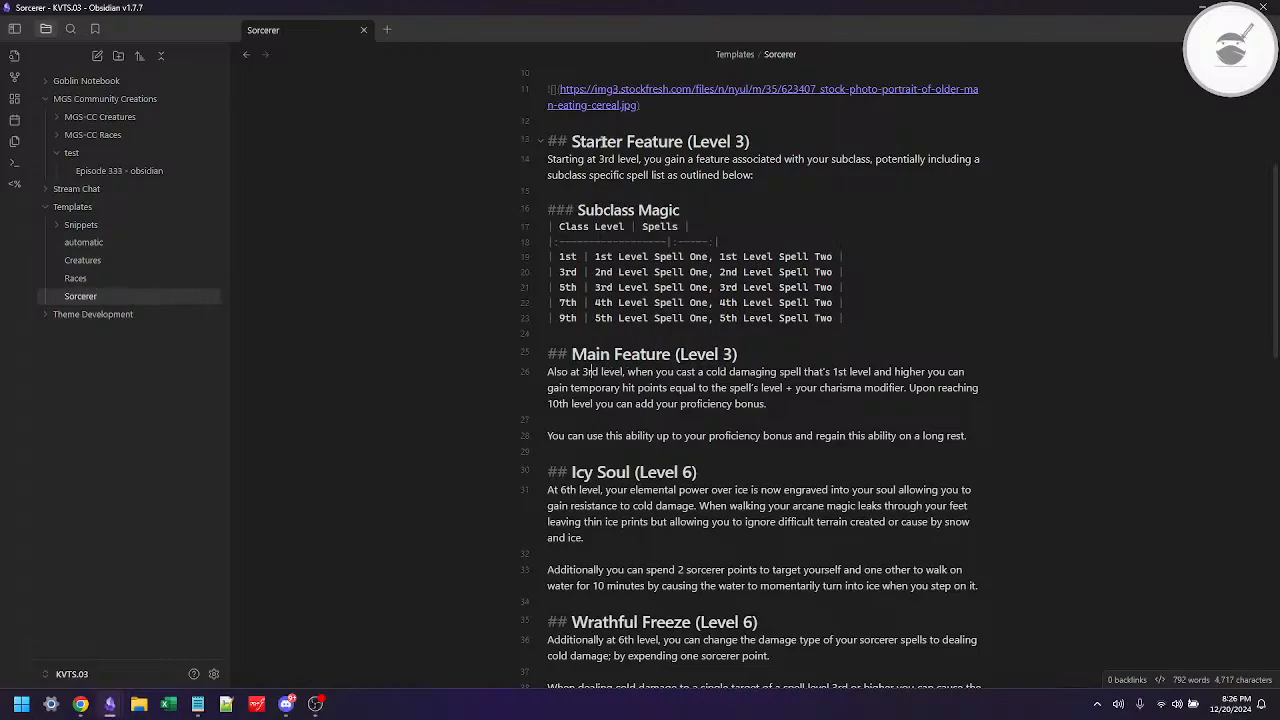
key("Right")
key("Right")
key("Right")
key("Right")
key("Right")
key("Right")
key("Right")
key("shift+Down")
key("shift+Down")
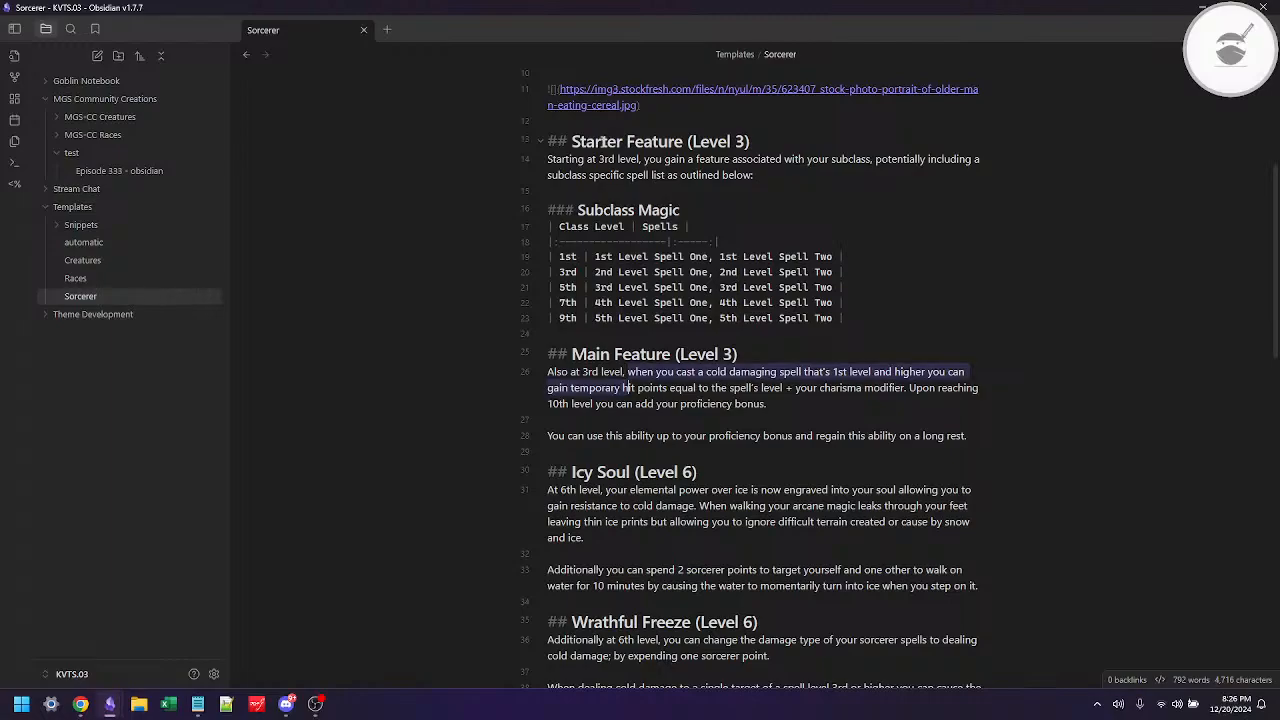
key("shift+End")
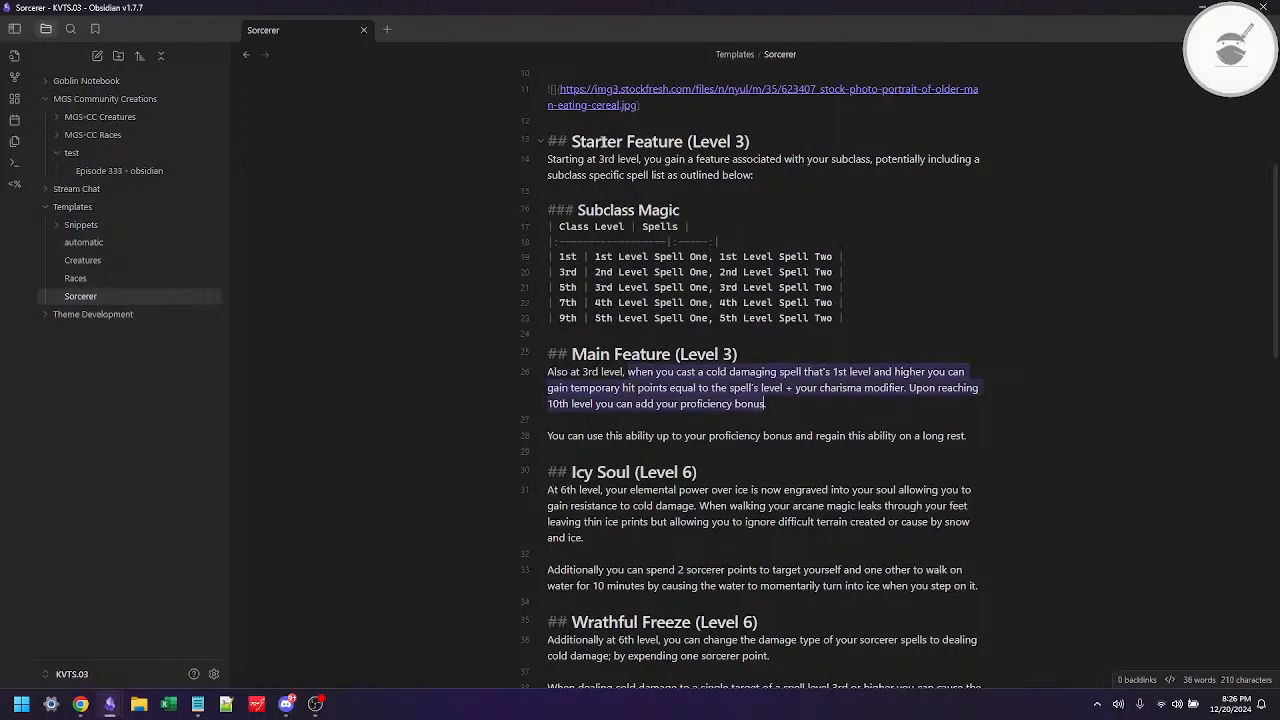
type("you ga")
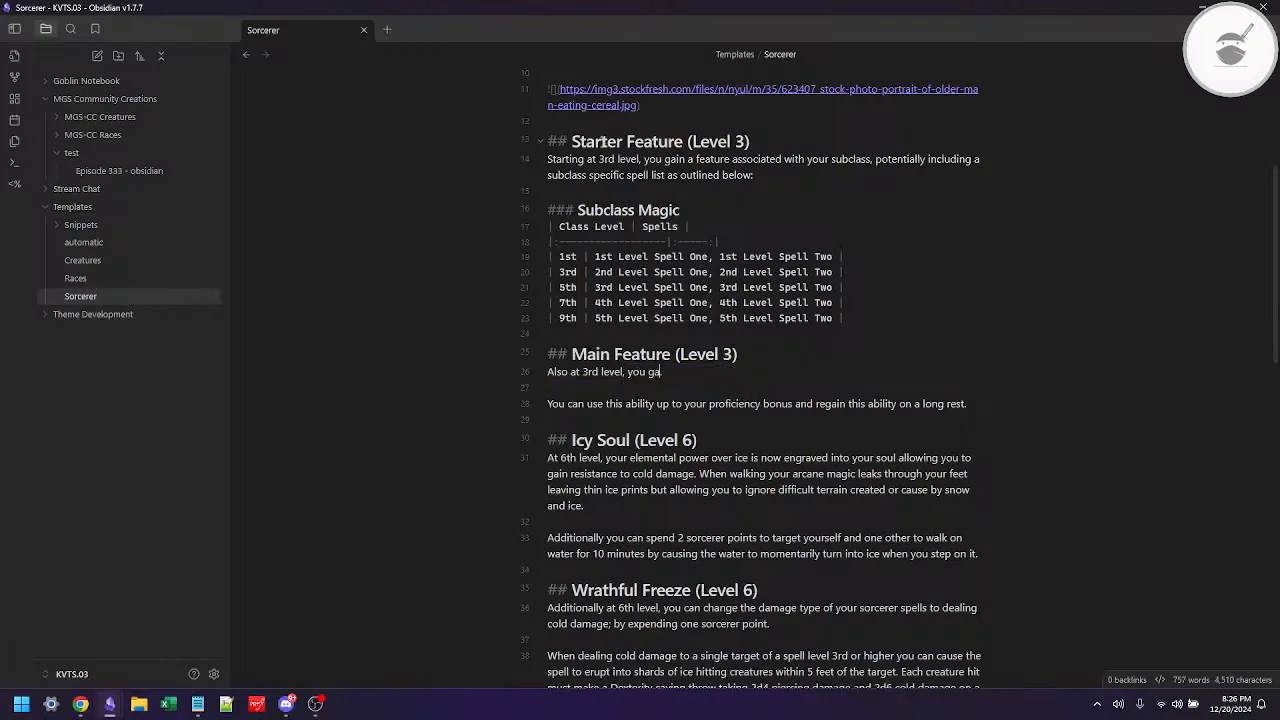
type("in a primary fearure that ")
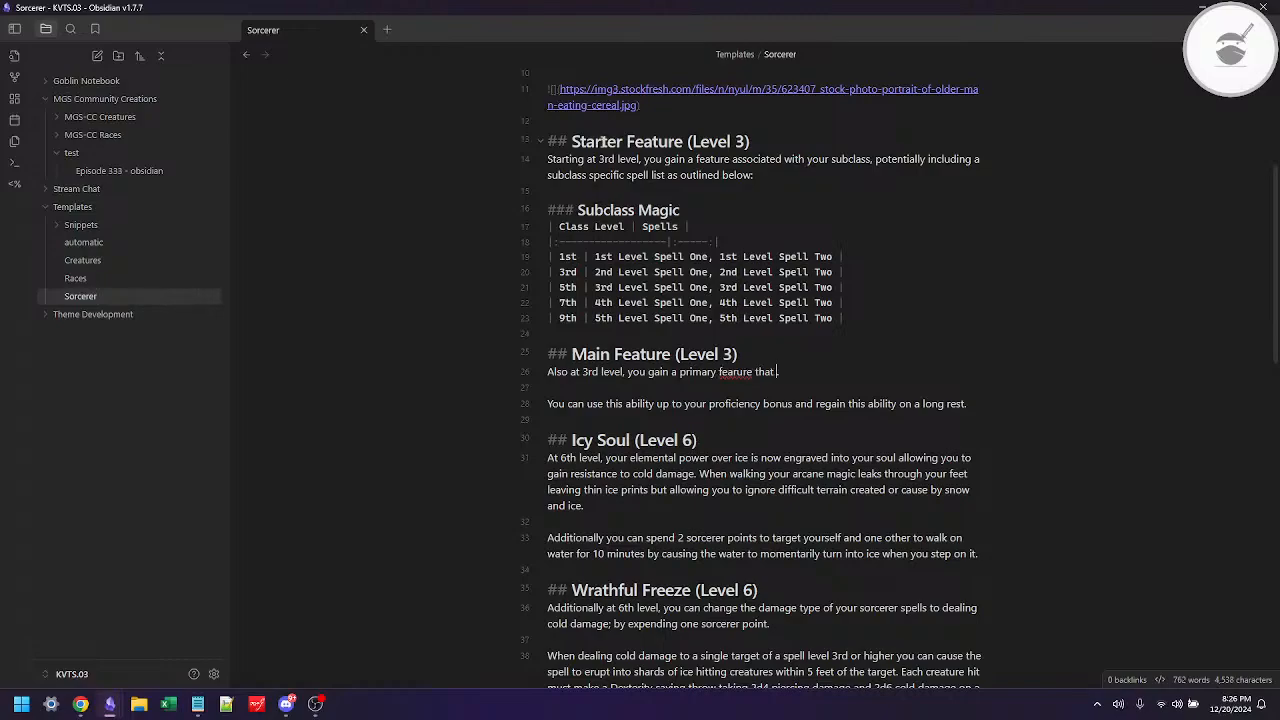
type("likly be the staple for you rsub")
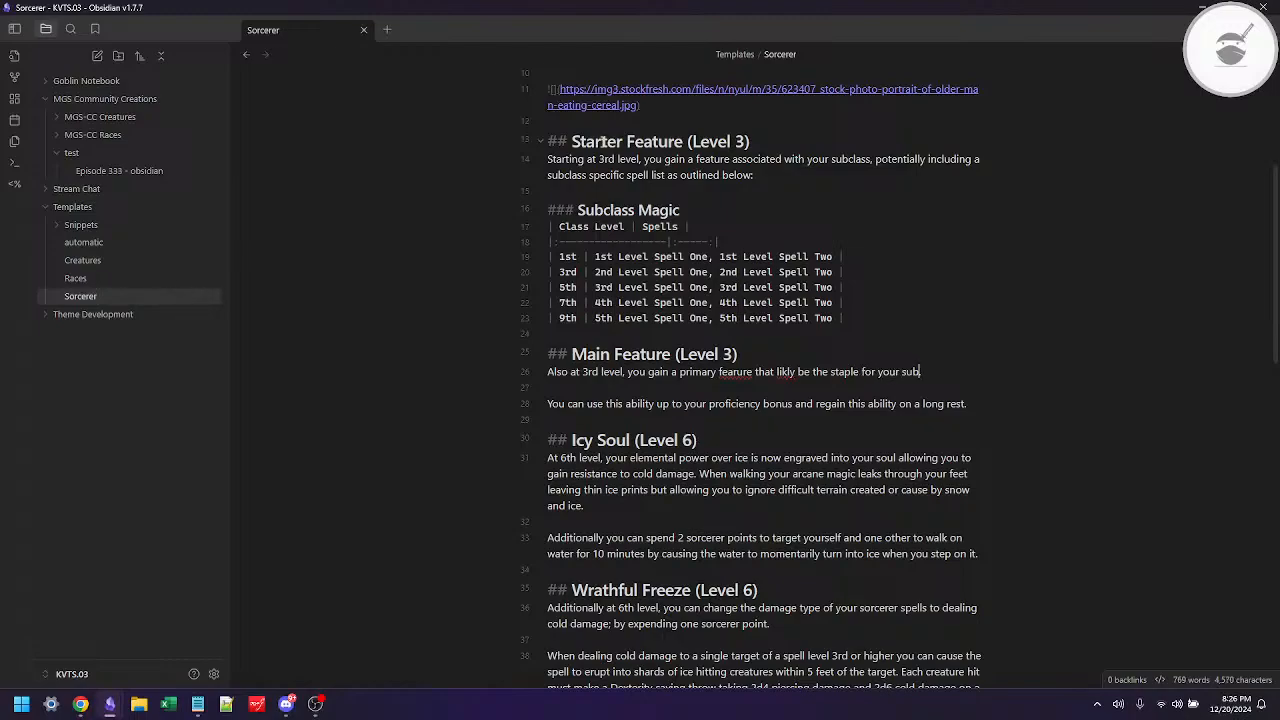
type("class to come.")
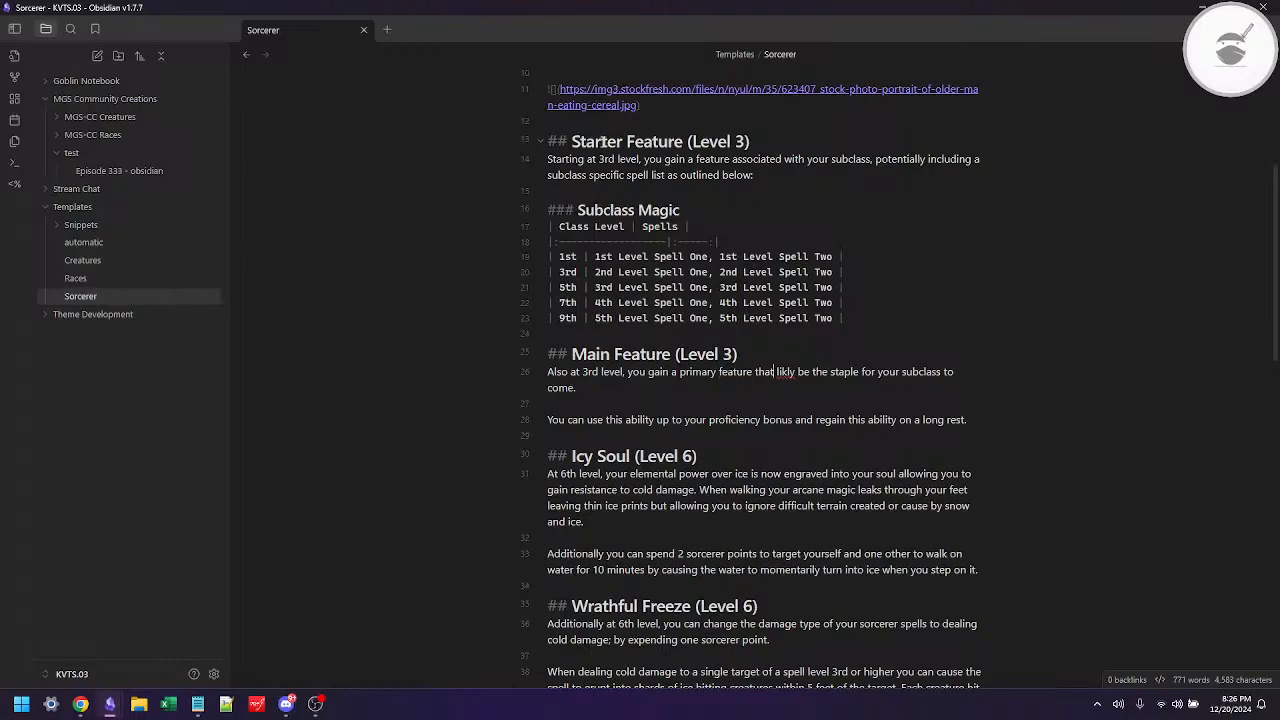
Step: Finish the Main Feature sentence with "likely be the staple for your subclass to come", correcting the misspelled words
right_click(785, 372)
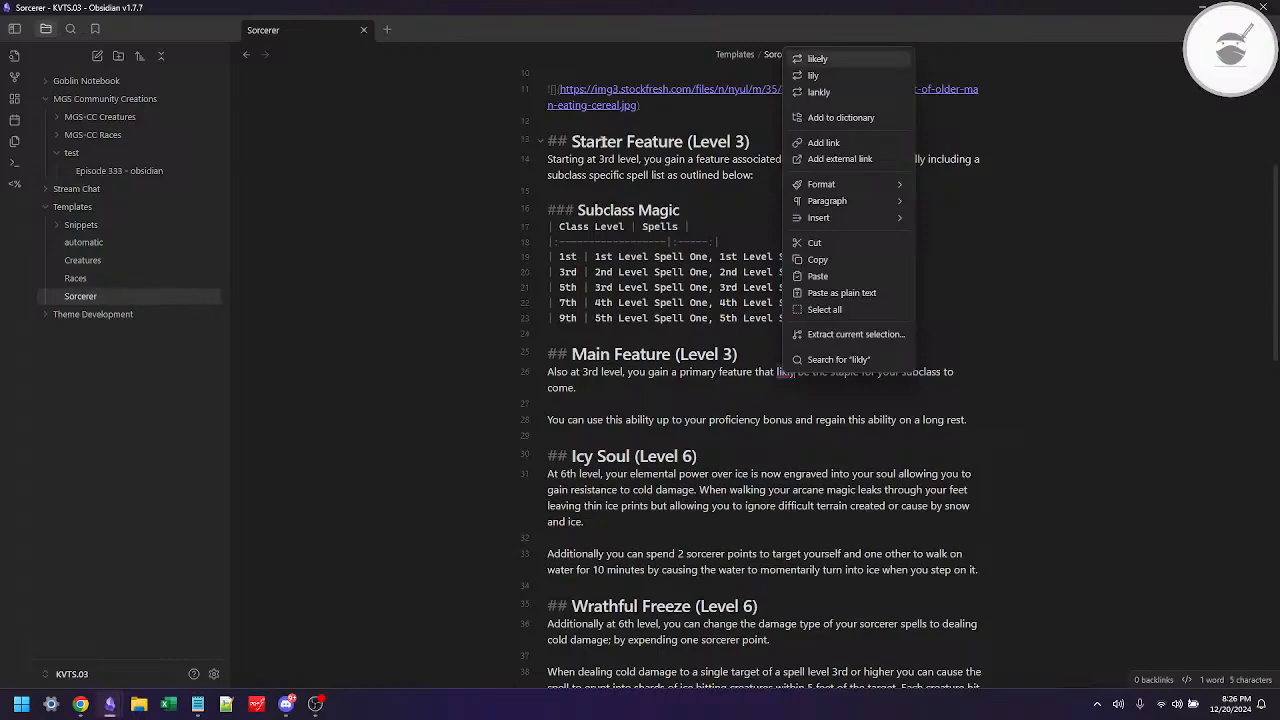
left_click(817, 58)
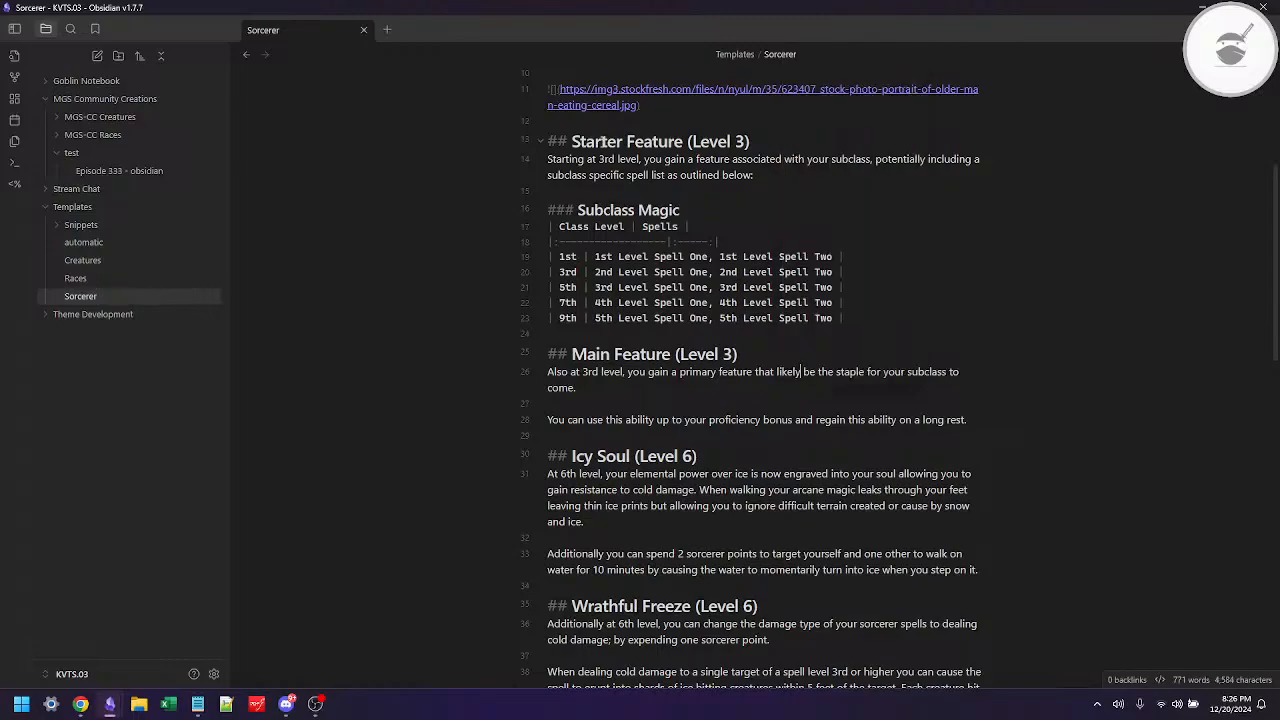
Step: Delete the "You can use this ability up to your proficiency bonus" line under Main Feature and its leftover blank line
key("Delete")
key("Delete")
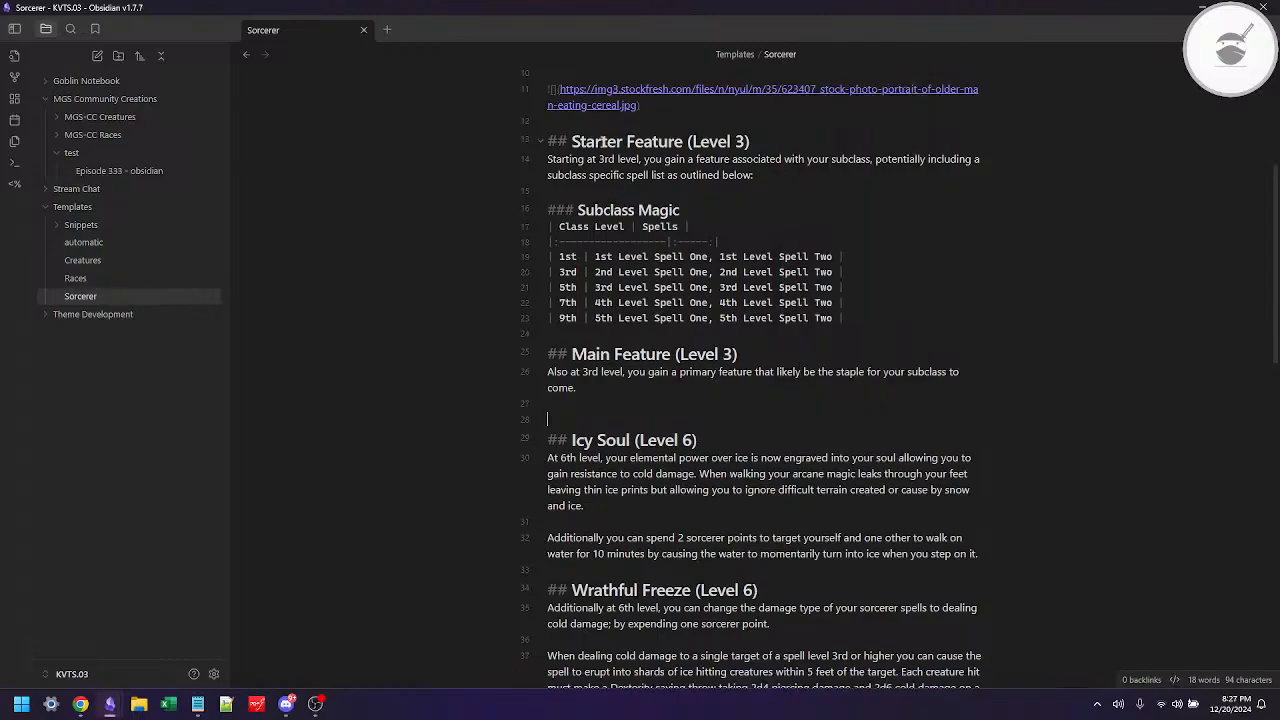
key("Delete")
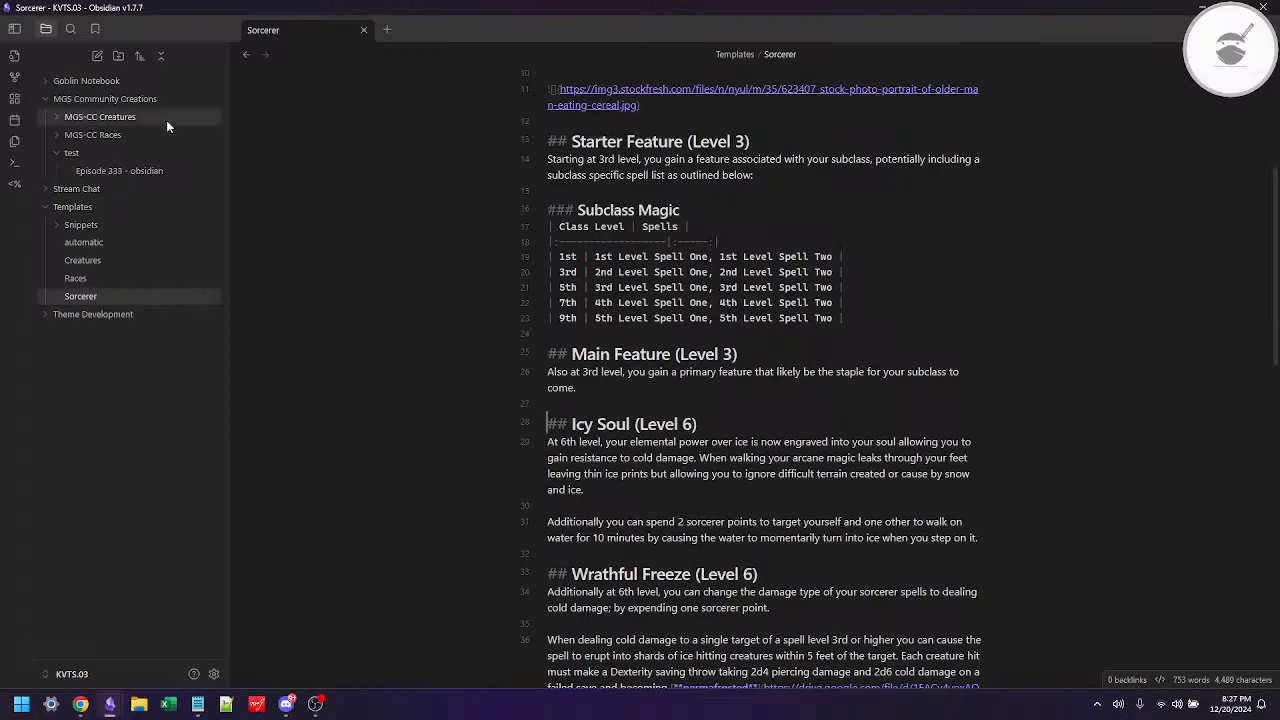
Step: Open the Ice Monarch note in the Goblin Notebook folder and copy the 6th, 10th and 14th level bullets under Frosted Essence
left_click(103, 81)
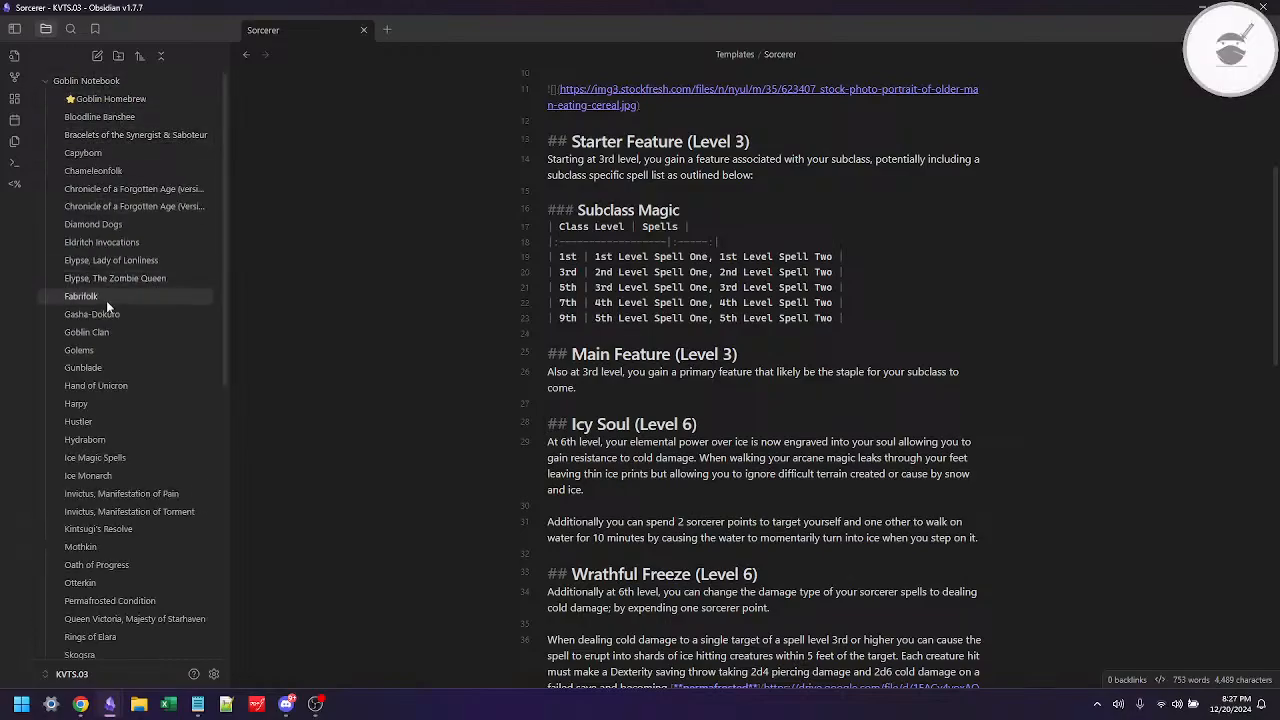
left_click(88, 475)
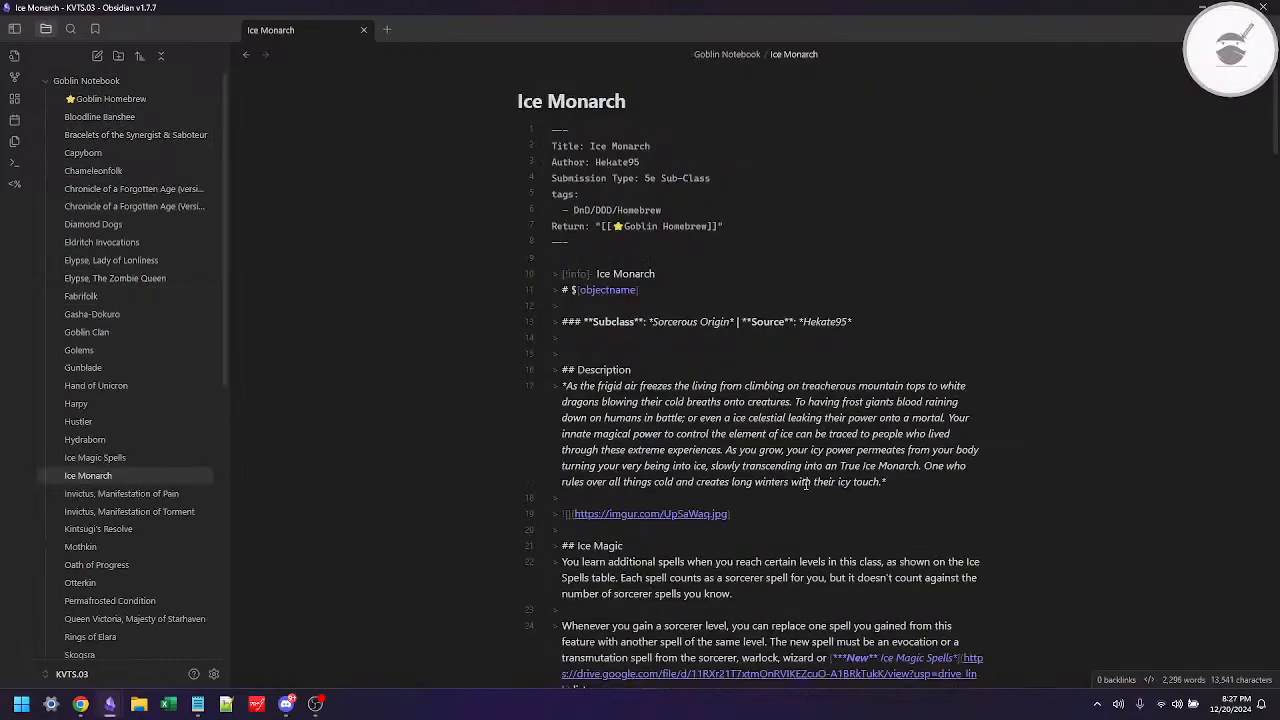
scroll(806, 484, "down", 1)
scroll(806, 484, "down", 10)
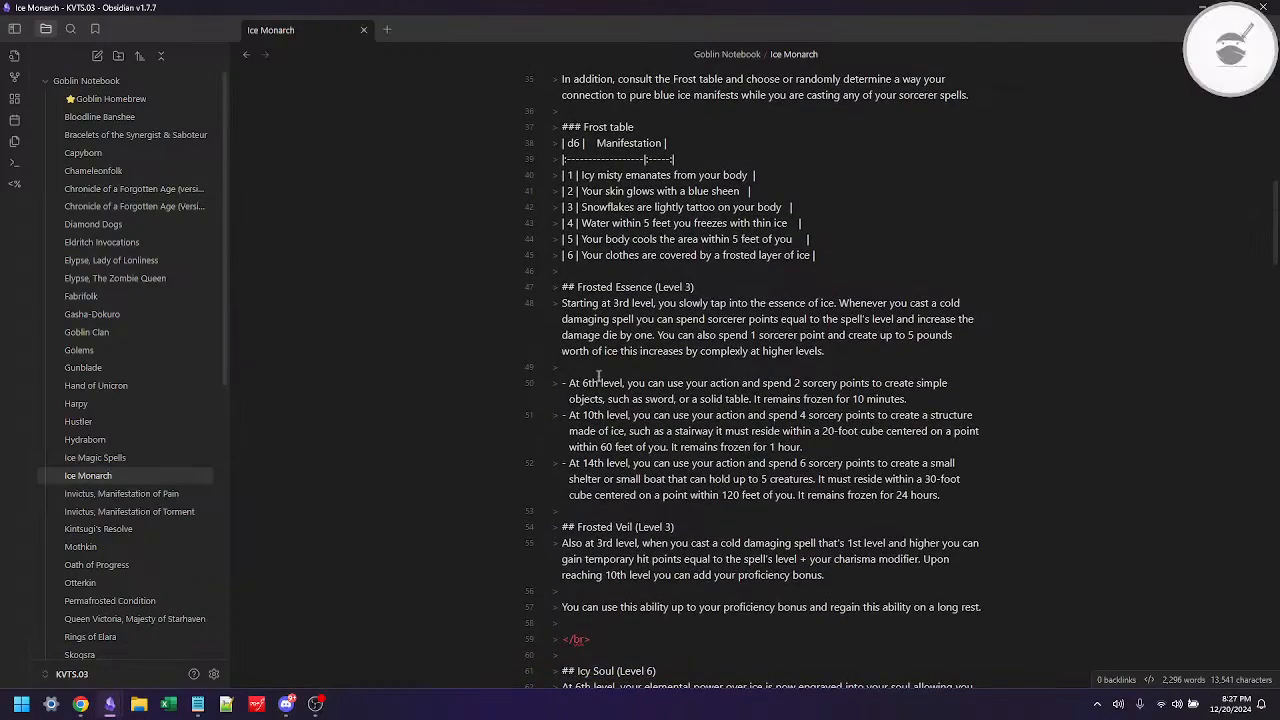
key("Down")
key("shift+Down")
key("shift+Down")
key("shift+Down")
key("shift+Down")
key("shift+Down")
key("shift+Down")
key("shift+Down")
key("shift+Down")
key("ctrl+c")
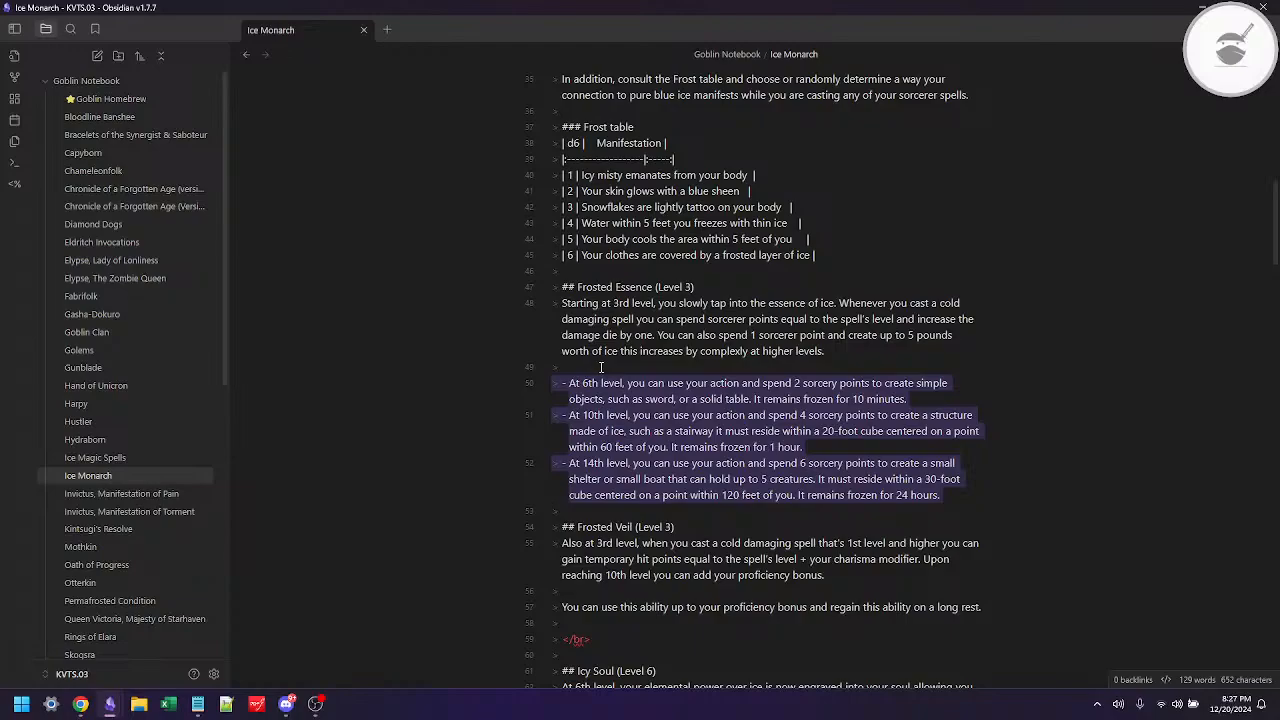
Step: Return to the Sorcerer note and paste the copied bullets between the Main Feature paragraph and the Icy Soul heading
left_click(43, 84)
left_click(246, 57)
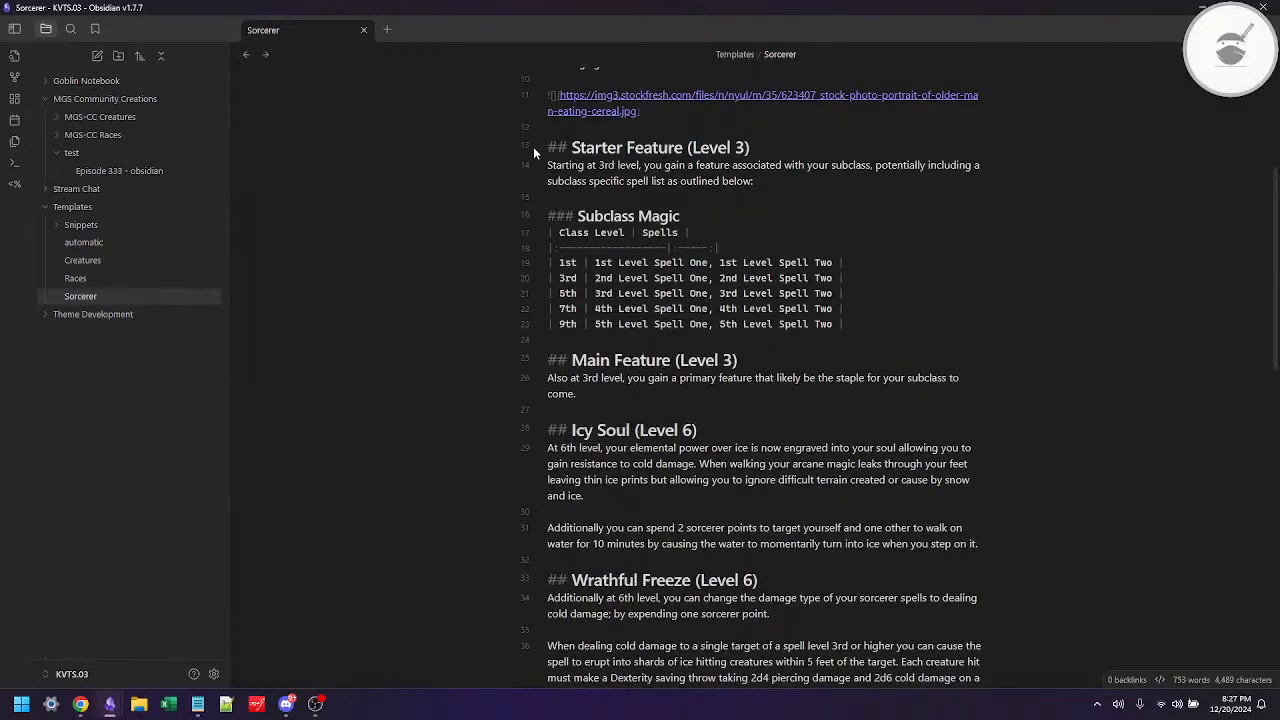
key("Return")
key("Return")
key("Up")
key("ctrl+v")
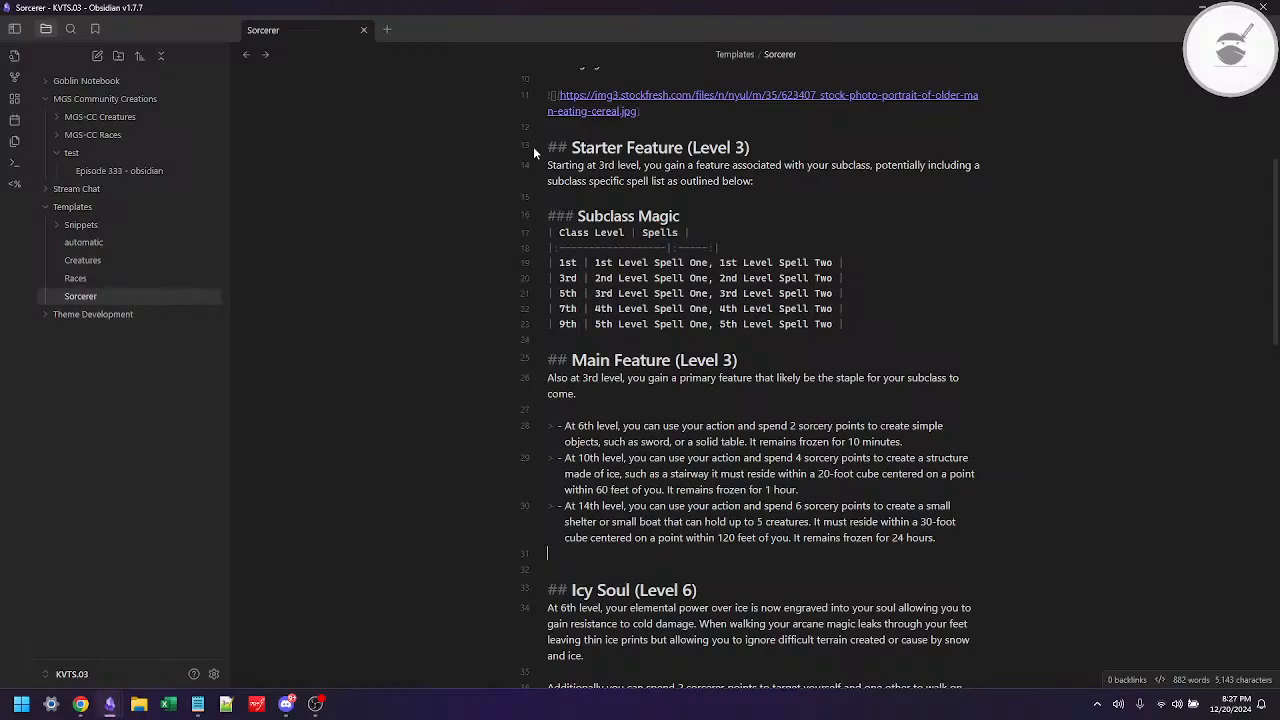
Step: Remove the leading ">" quote markers from the three pasted bullets under Main Feature
key("Up")
key("Up")
key("Up")
key("Delete")
key("Delete")
key("Up")
key("Delete")
key("Delete")
key("Up")
key("Delete")
key("Delete")
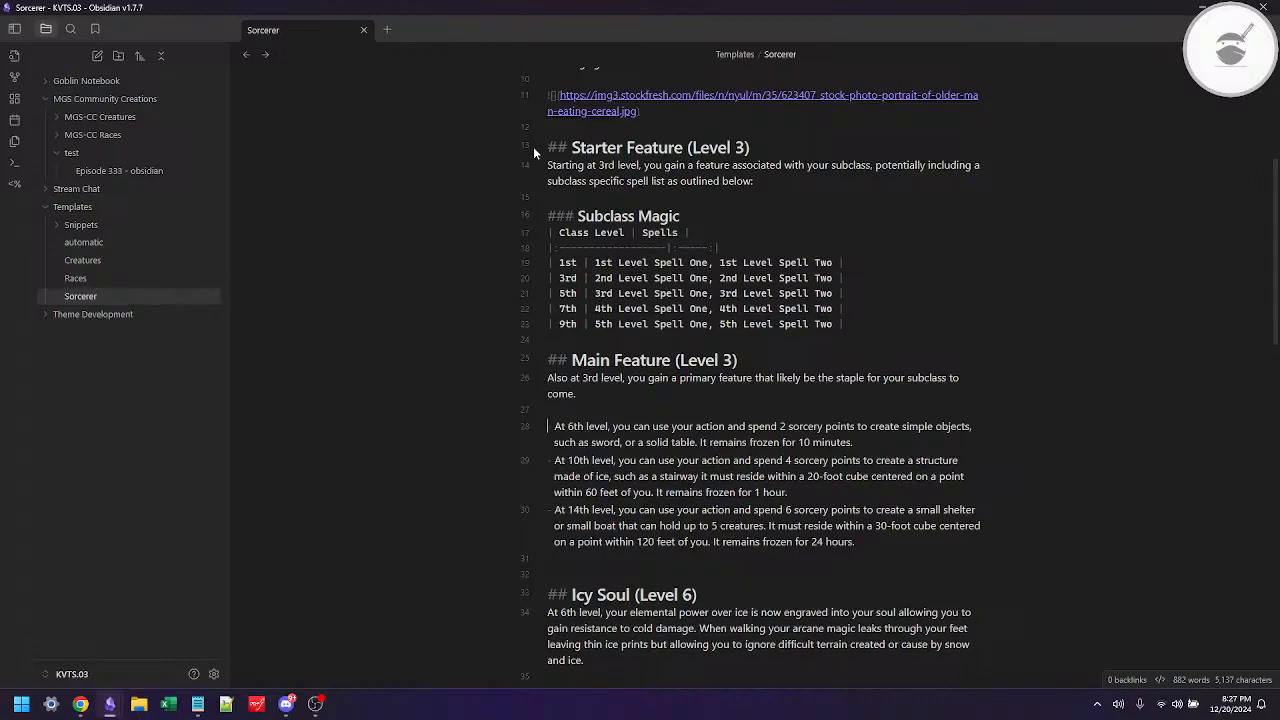
Step: Replace the 6th level bullet's text under Main Feature with "Feature element one."
key("shift+Down")
key("shift+Down")
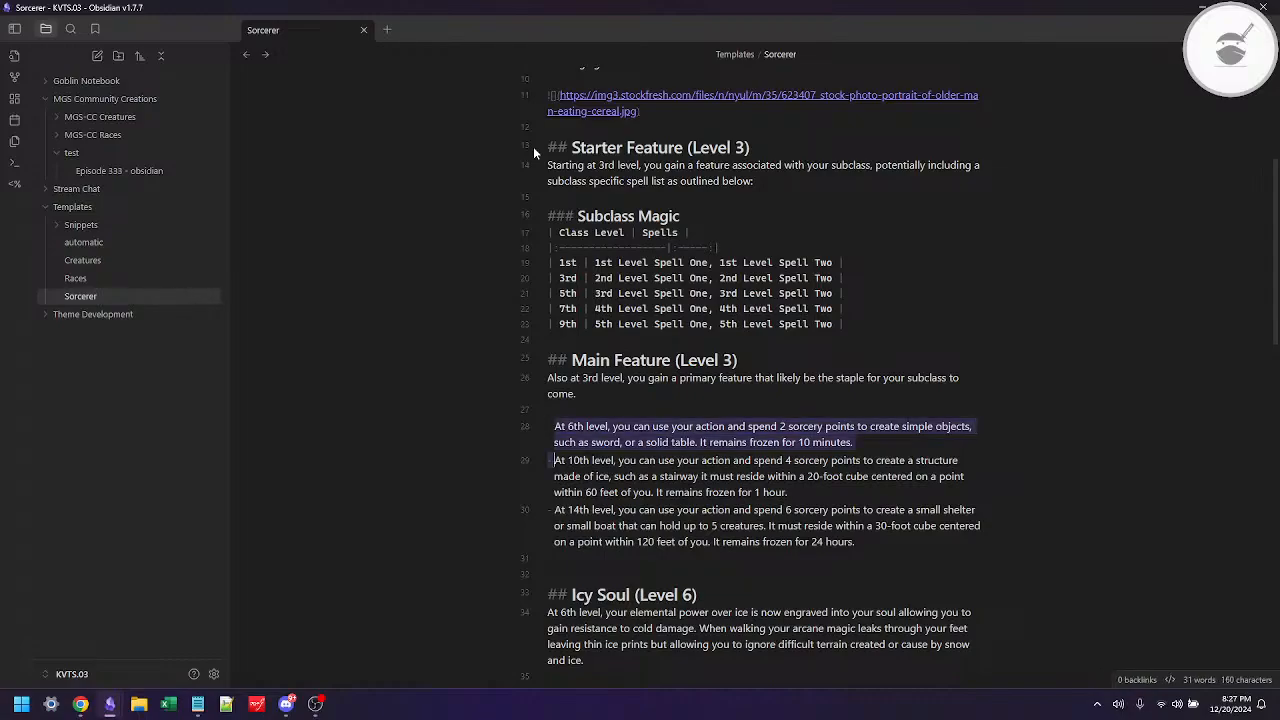
key("shift+Left")
type("Featu")
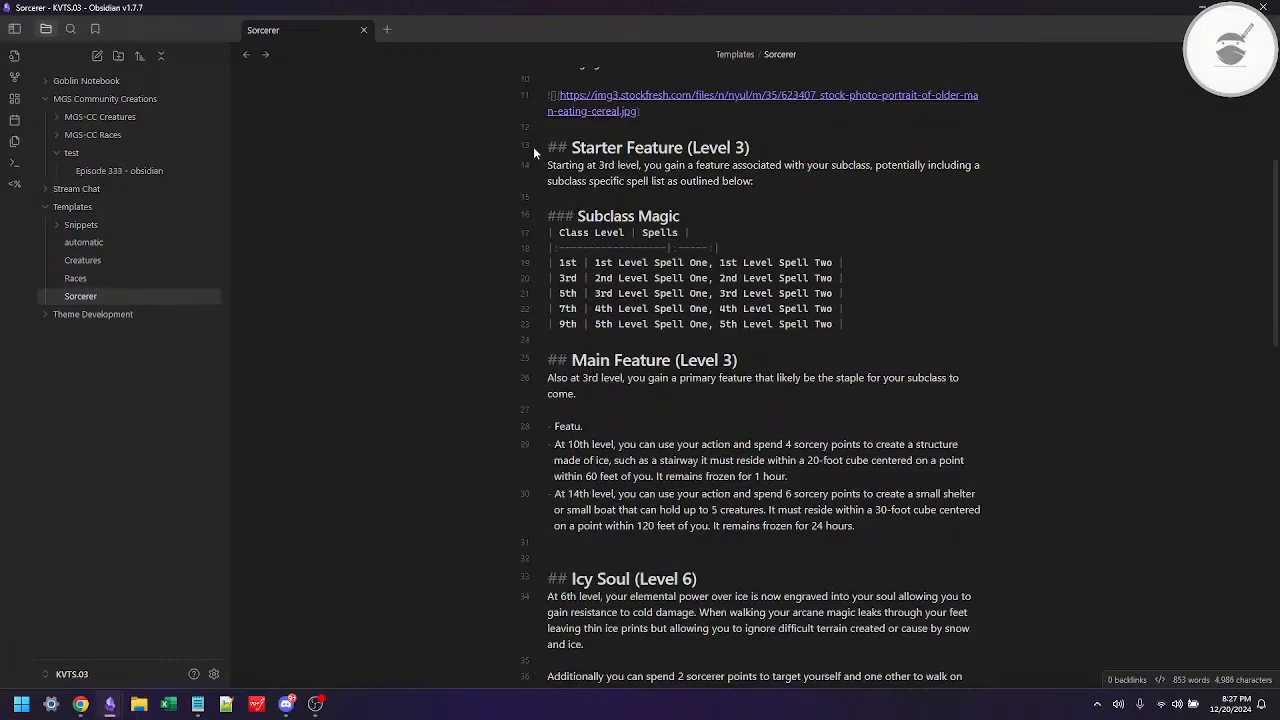
type("re element one.")
Step: Overwrite the 10th and 14th level bullets with copies of the "Feature element one." bullet
key("Home")
key("shift+Down")
key("ctrl+c")
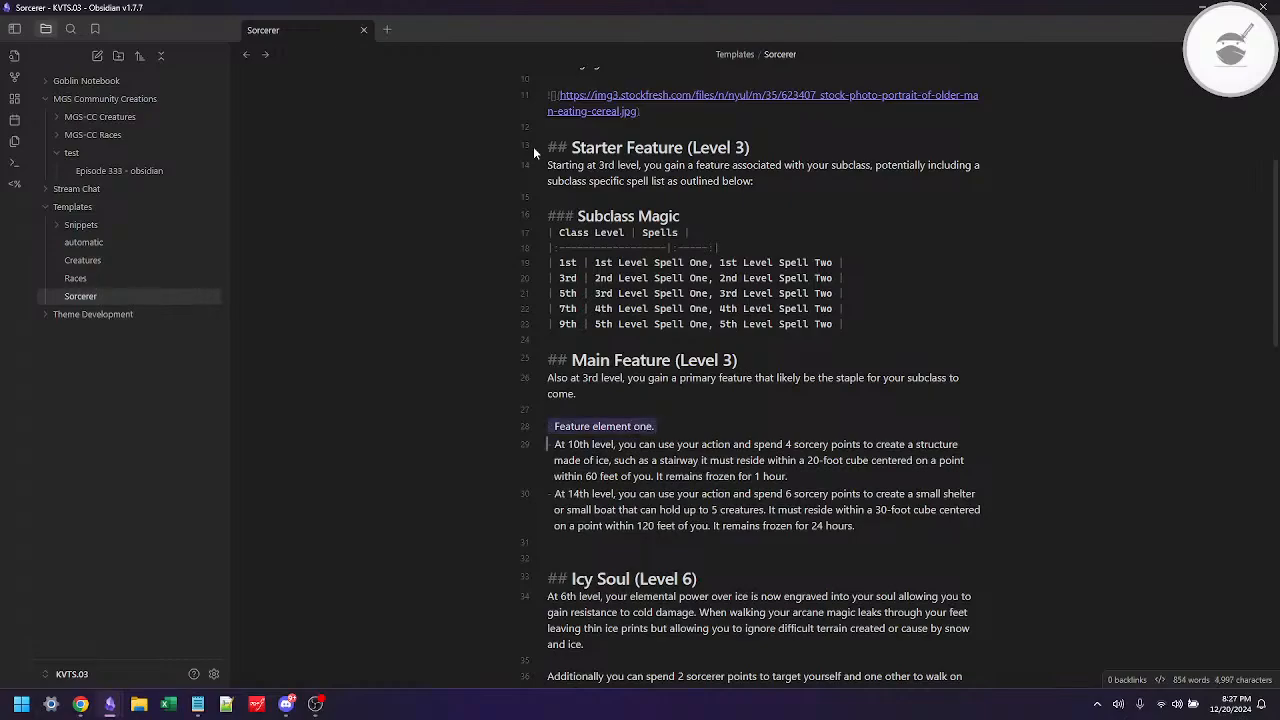
key("Down")
key("shift+Down")
key("shift+Down")
key("shift+Down")
key("shift+Down")
key("shift+Up")
key("shift+Up")
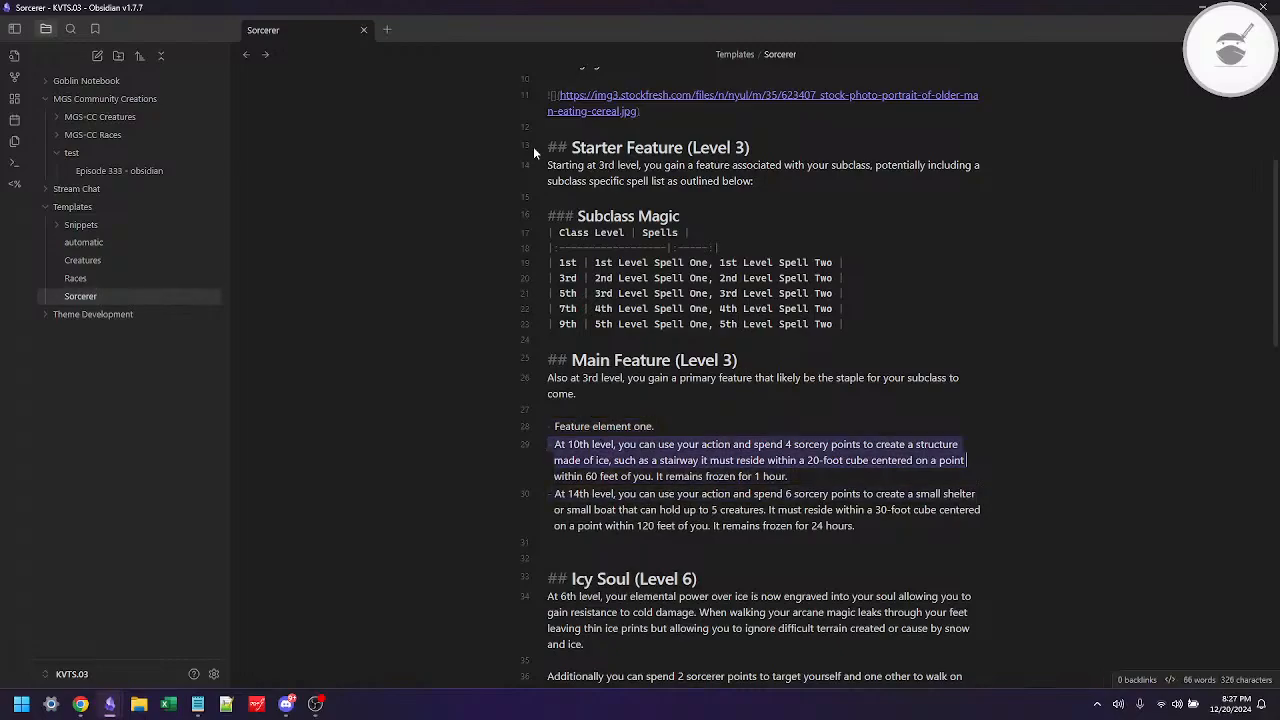
key("shift+Down")
key("ctrl+v")
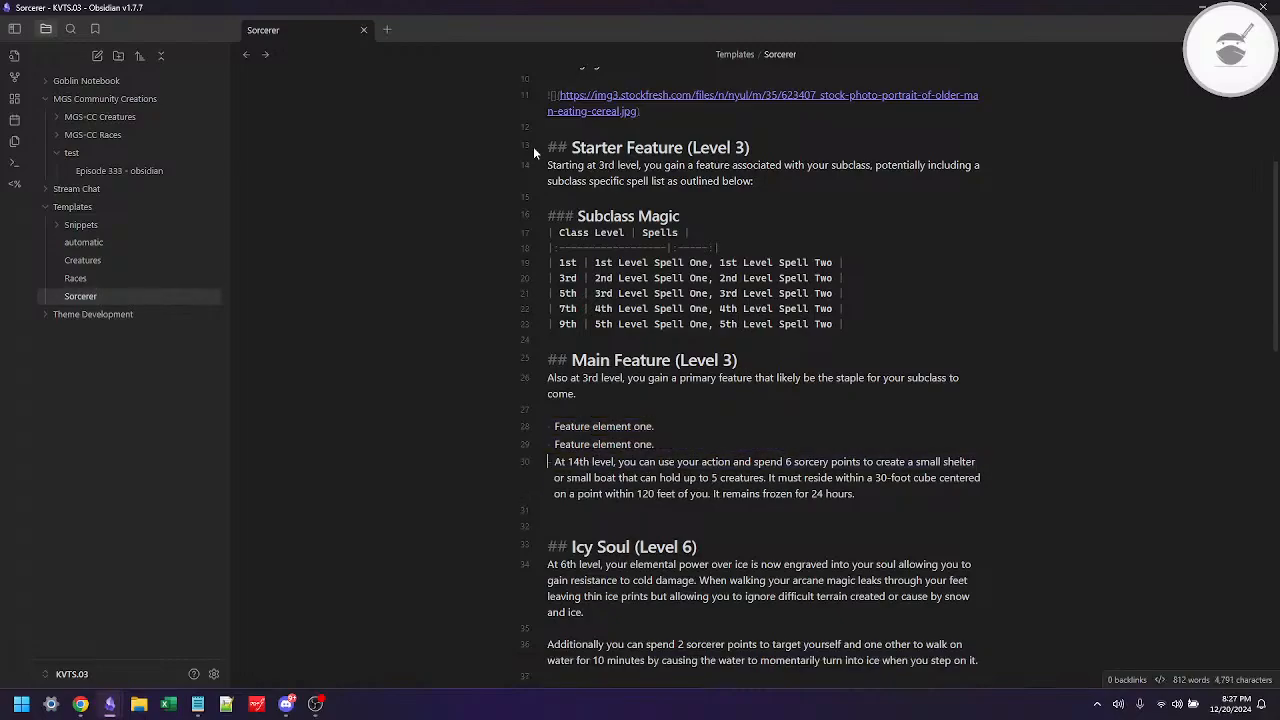
key("shift+Down")
key("shift+Down")
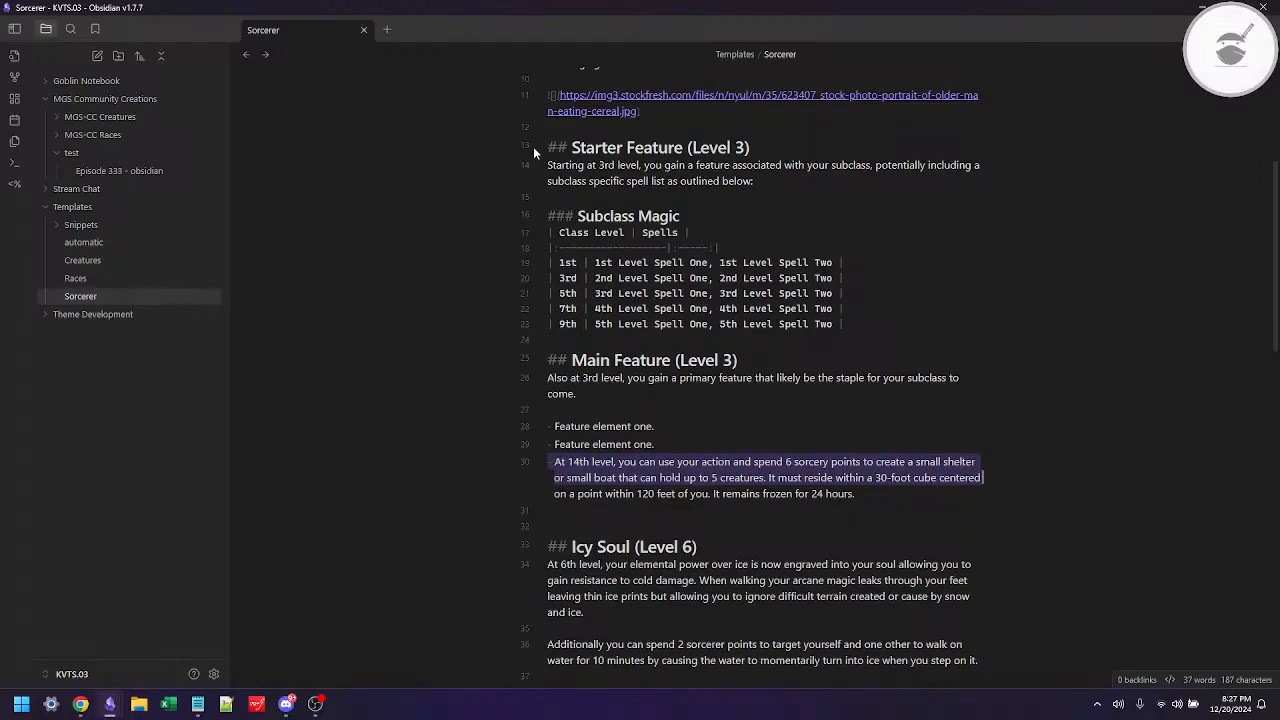
key("ctrl+v")
Step: Change the third bullet to "Feature element three." and the second to "Feature element two.", and delete the extra blank line below the list
key("BackSpace")
key("BackSpace")
key("BackSpace")
key("BackSpace")
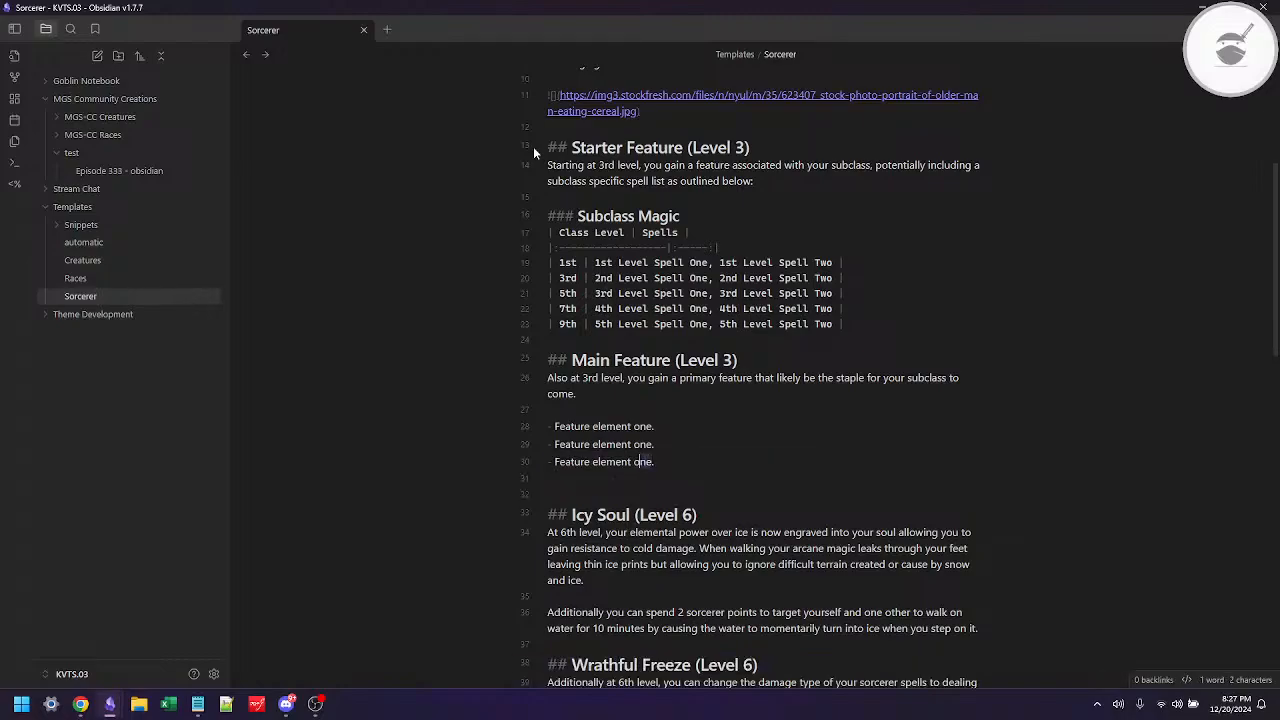
type("th")
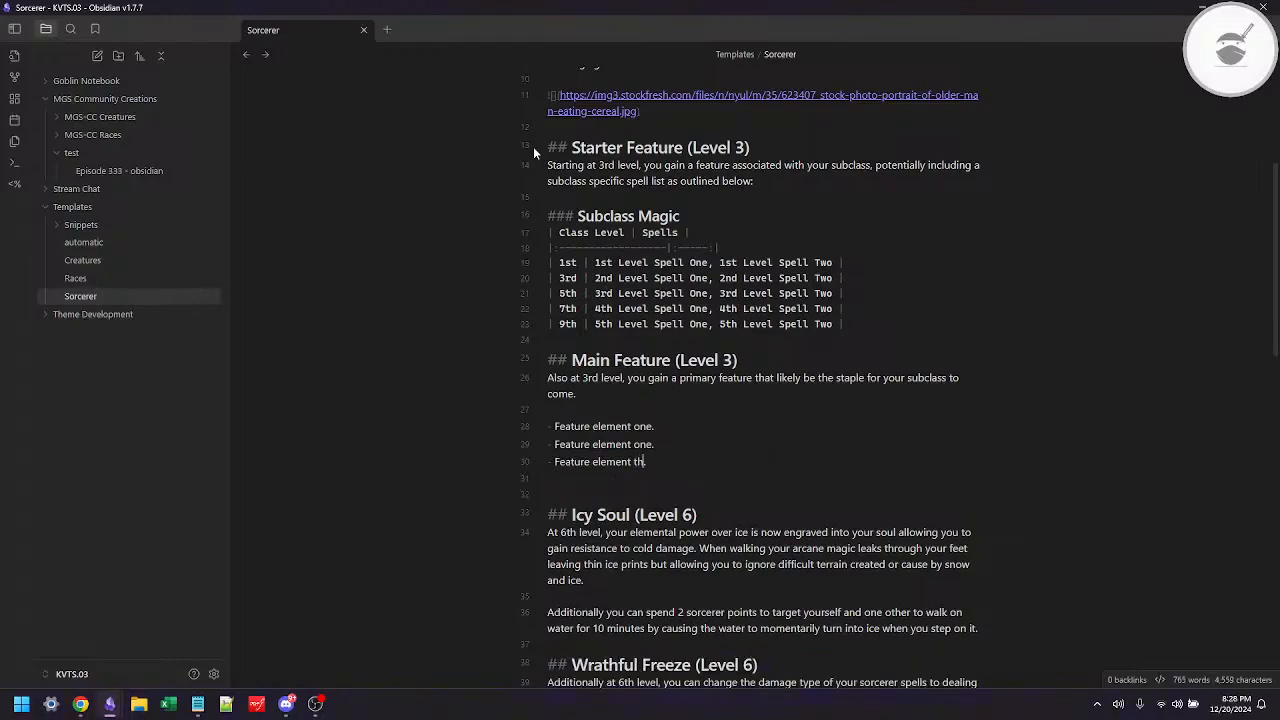
type("ree.")
type("two")
key("Delete")
key("Up")
key("Up")
key("Up")
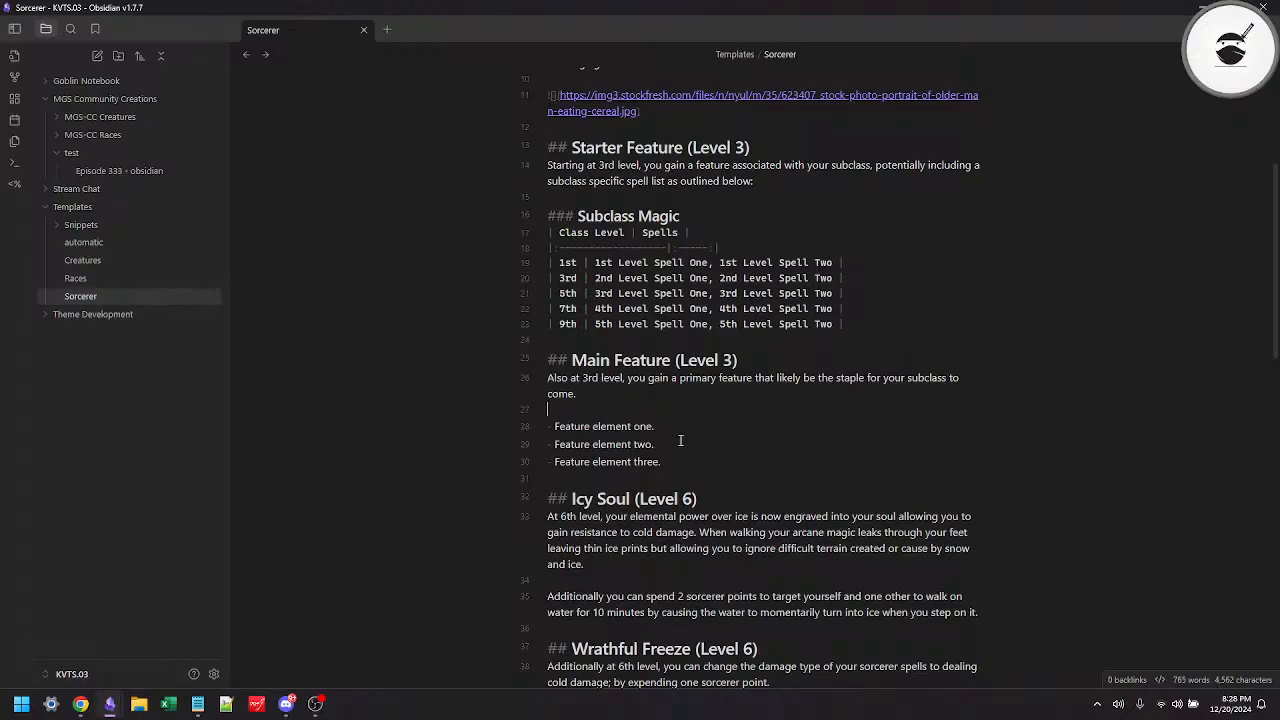
Step: Check the 6th-level Clockwork Soul feature on the 5etools Sorcerer page in Chrome, and return to the Sorcerer note in Obsidian
scroll(678, 470, "down", 1)
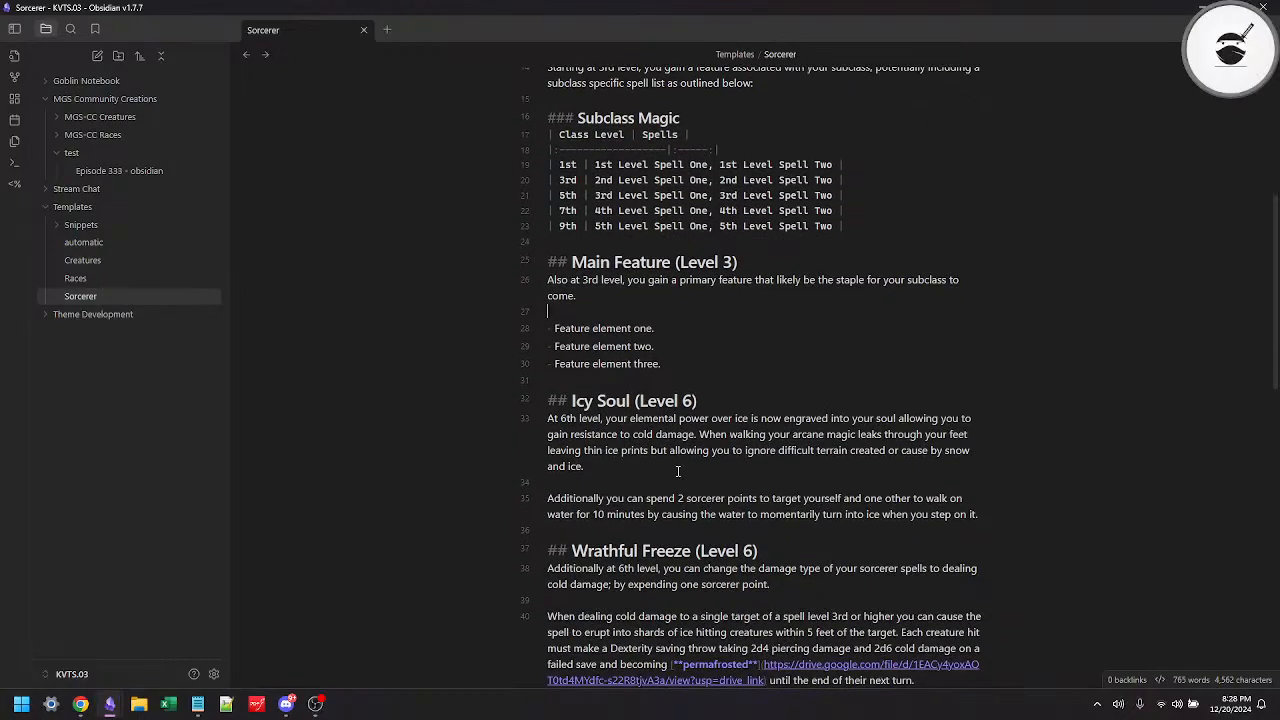
key("alt+Tab")
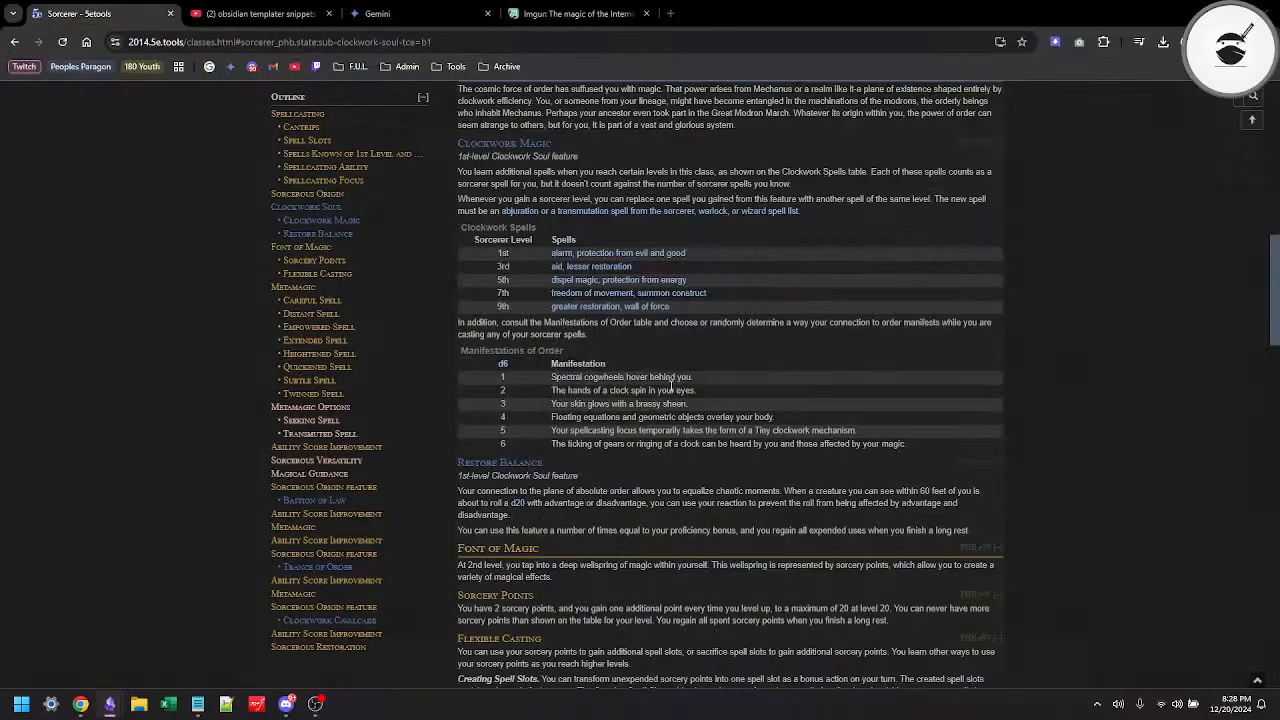
scroll(610, 595, "down", 6)
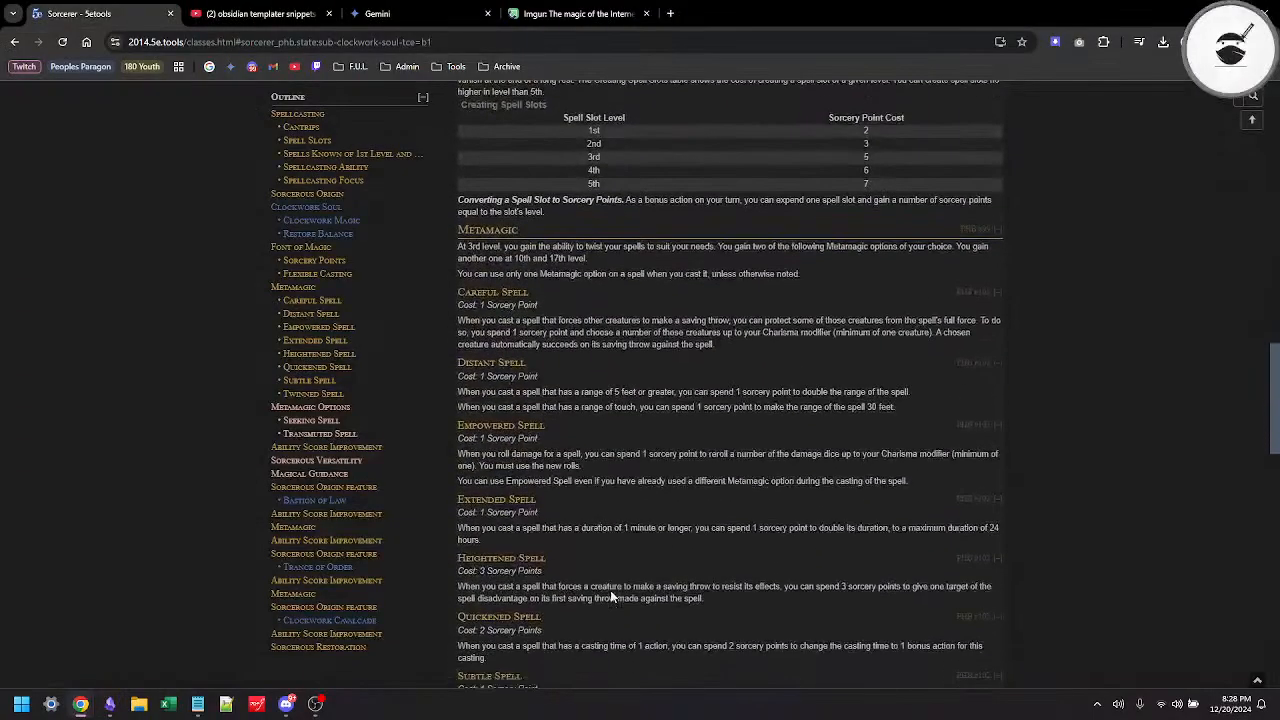
scroll(610, 597, "down", 8)
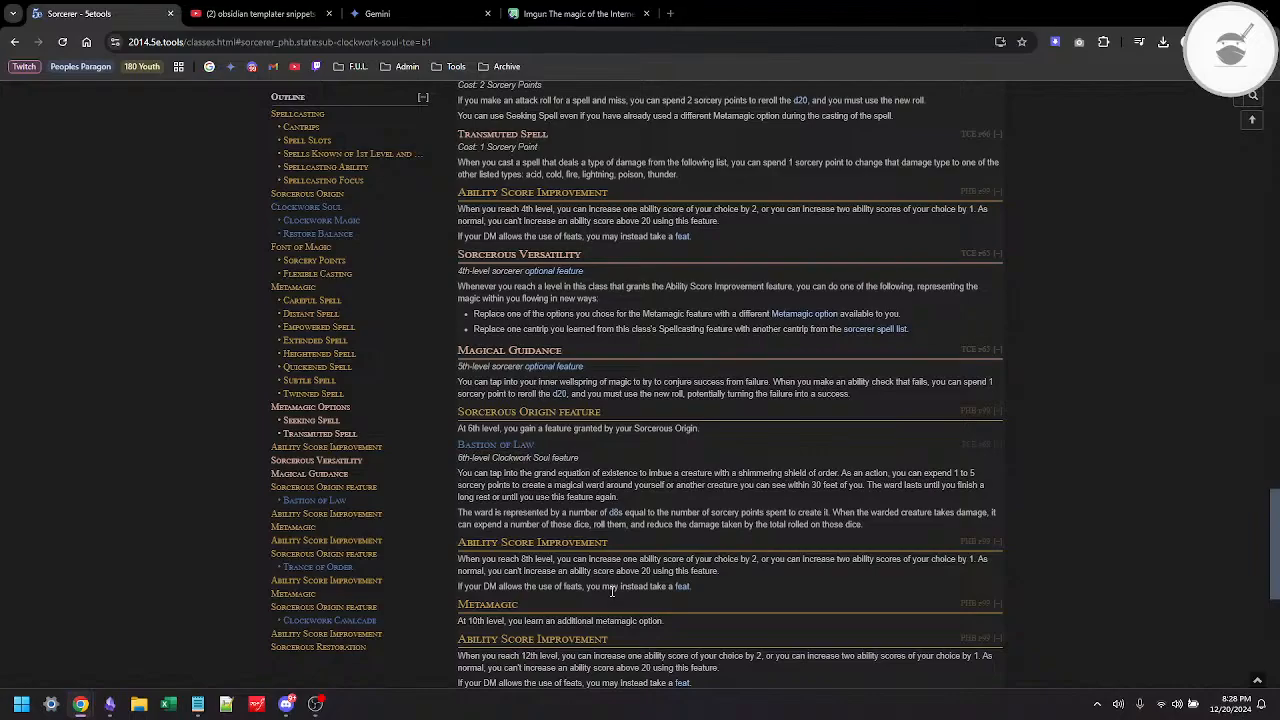
key("alt+Tab")
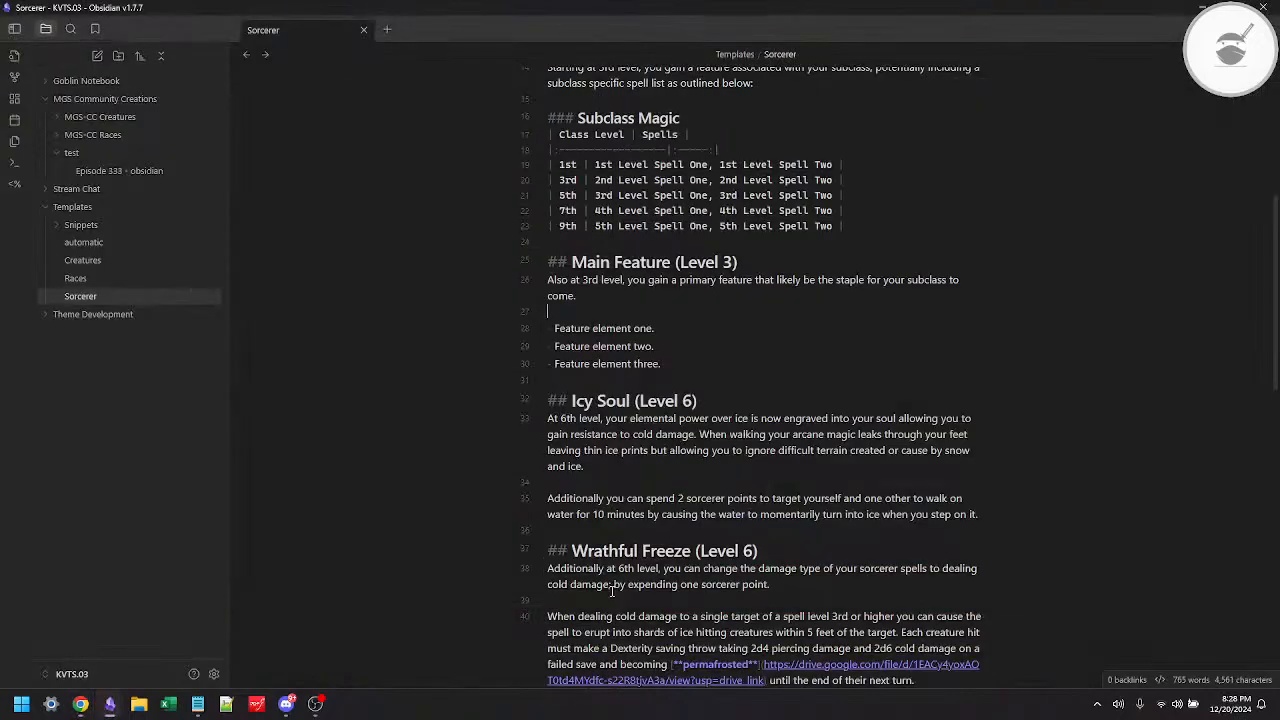
Step: Rename the "Icy Soul" level 6 heading as "Augment Feature"
double_click(577, 404)
key("ctrl+shift+Right")
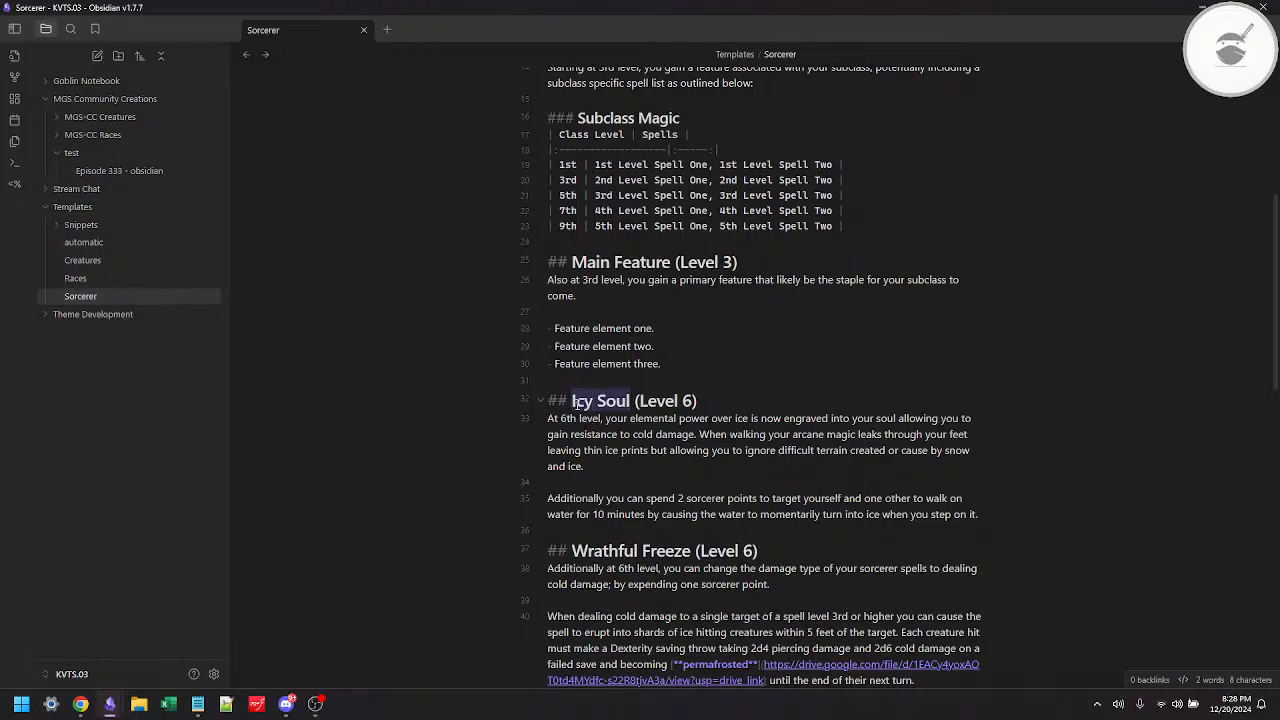
type("Au")
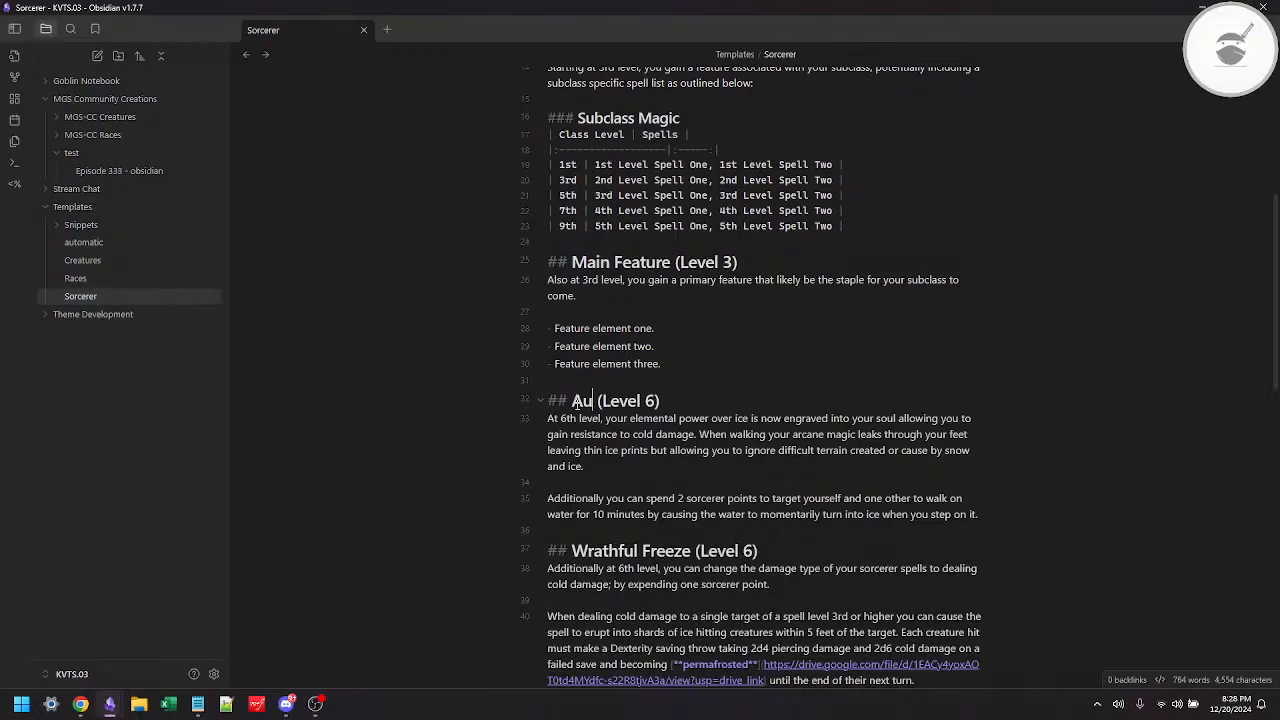
type("gment Feature")
Step: Rework the start of the Augment Feature paragraph to read "At 6th level, you gain a feature that likely augments an"
key("Home")
key("Down")
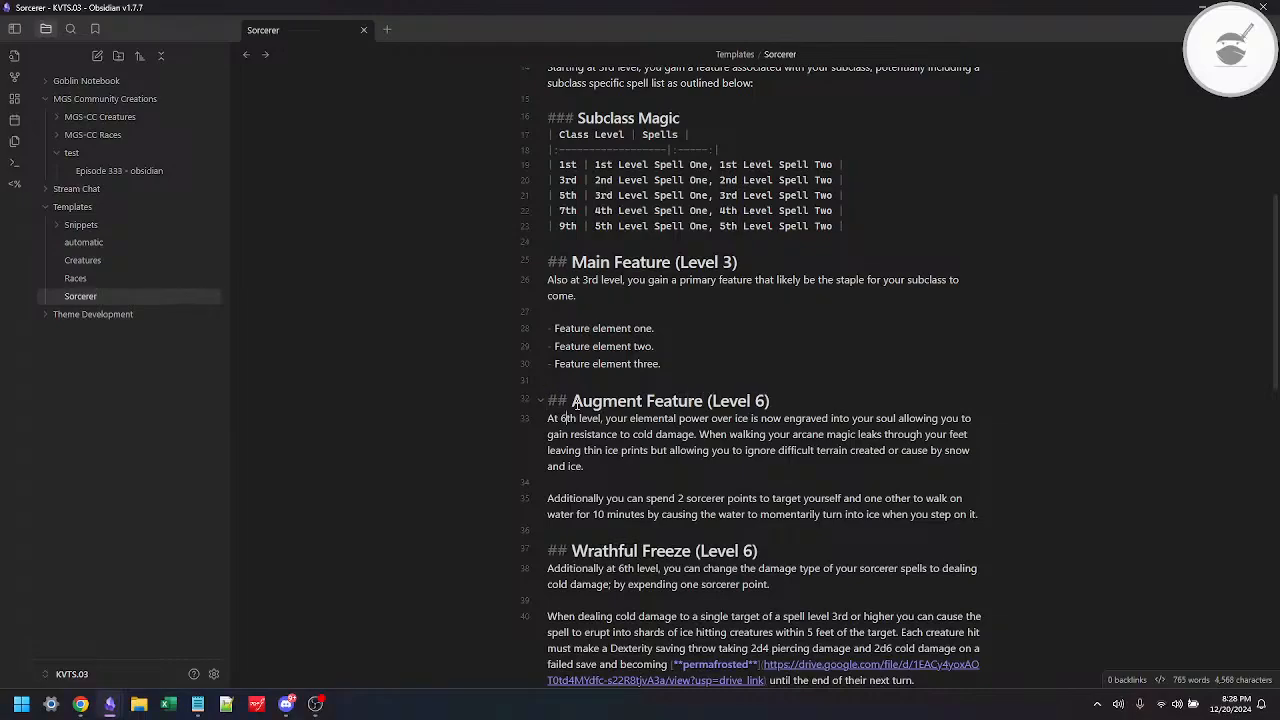
key("Right")
key("BackSpace")
type("gain a f")
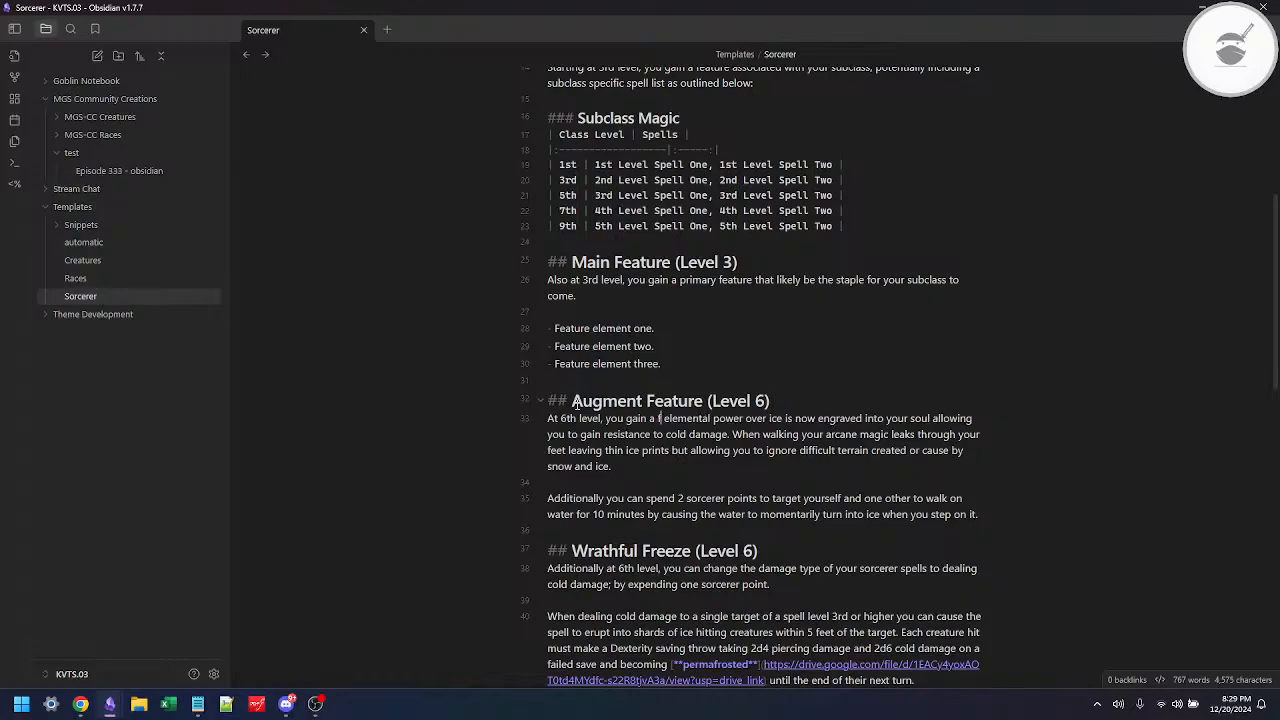
type("eature that likly")
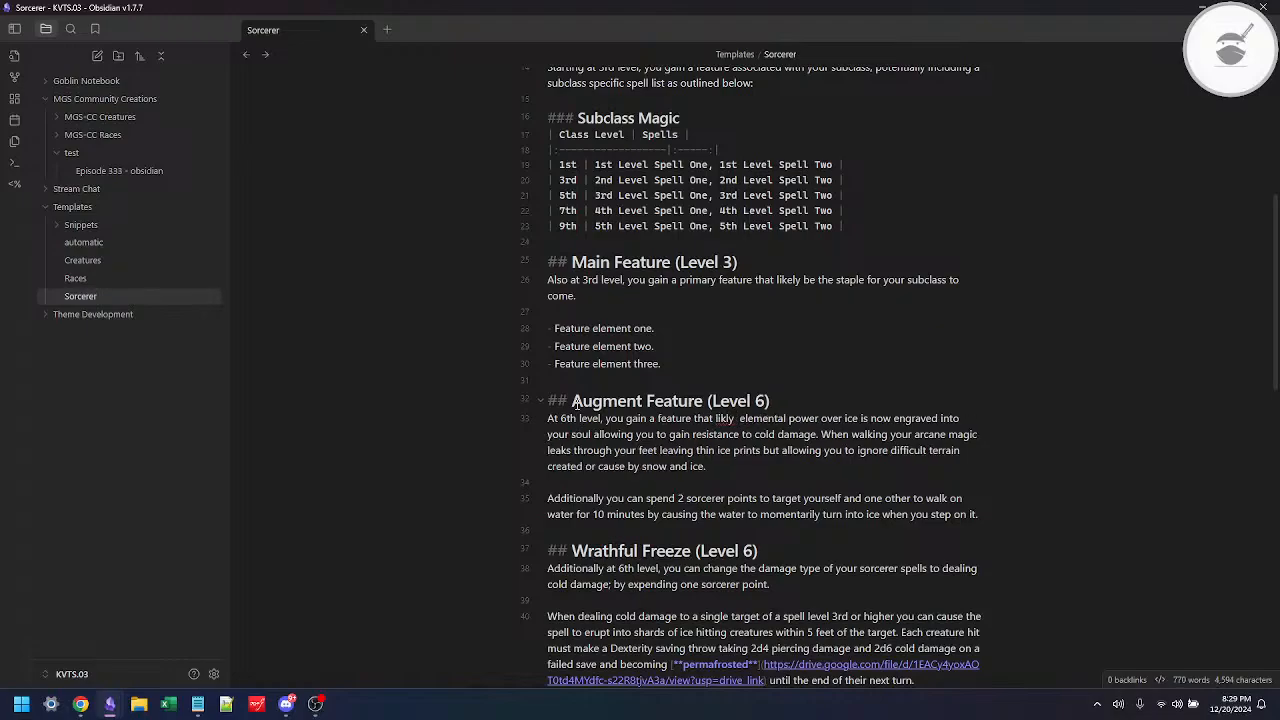
key("Left")
key("Left")
key("Left")
type("e")
type("augments an ")
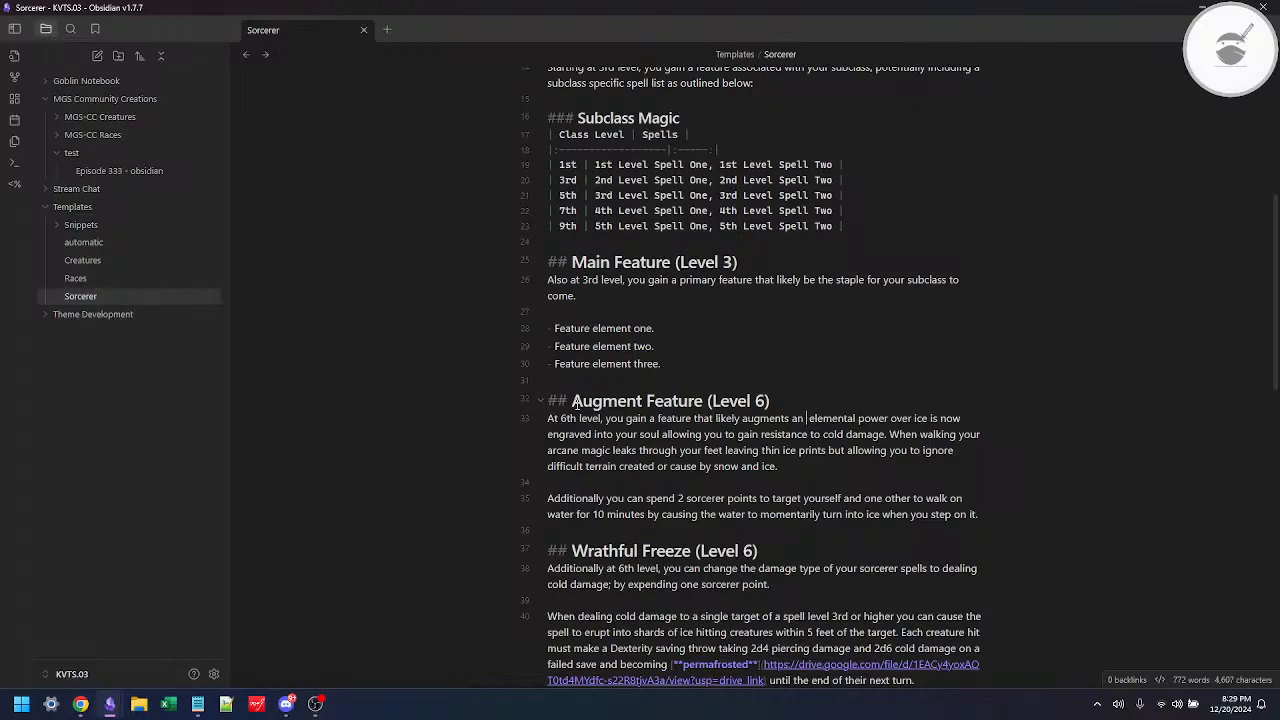
type(" element of the ")
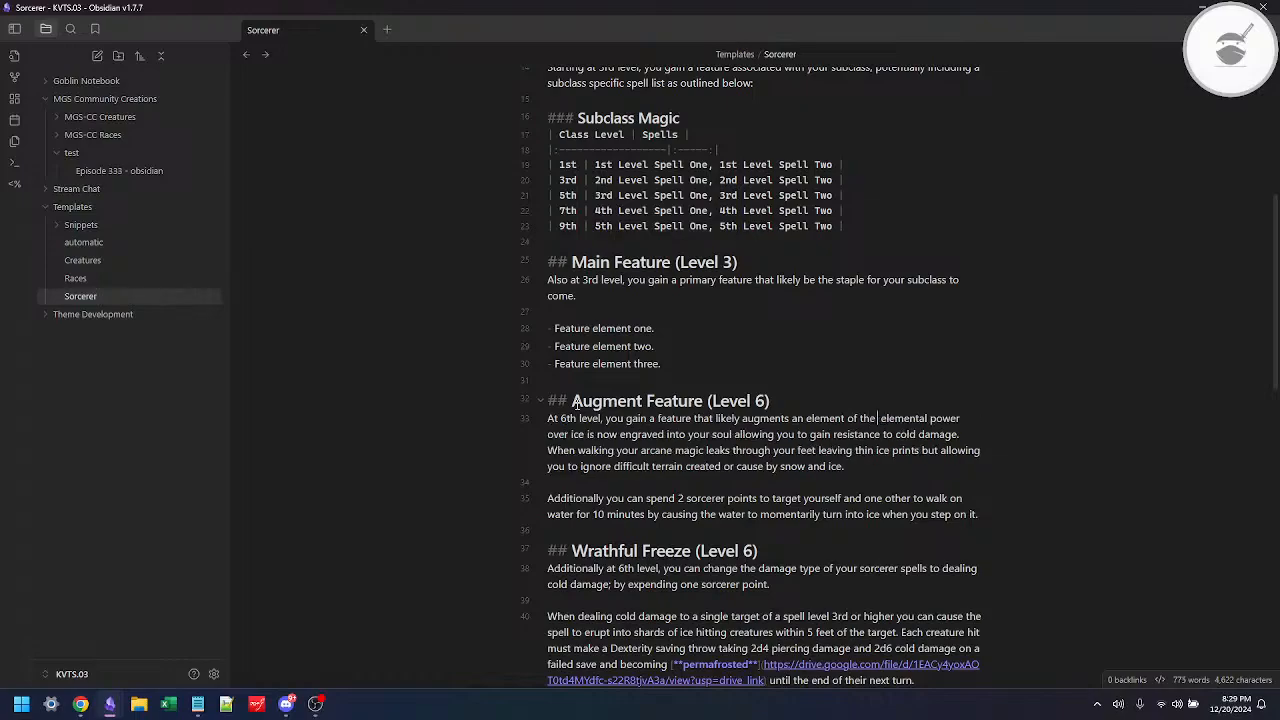
type("build that")
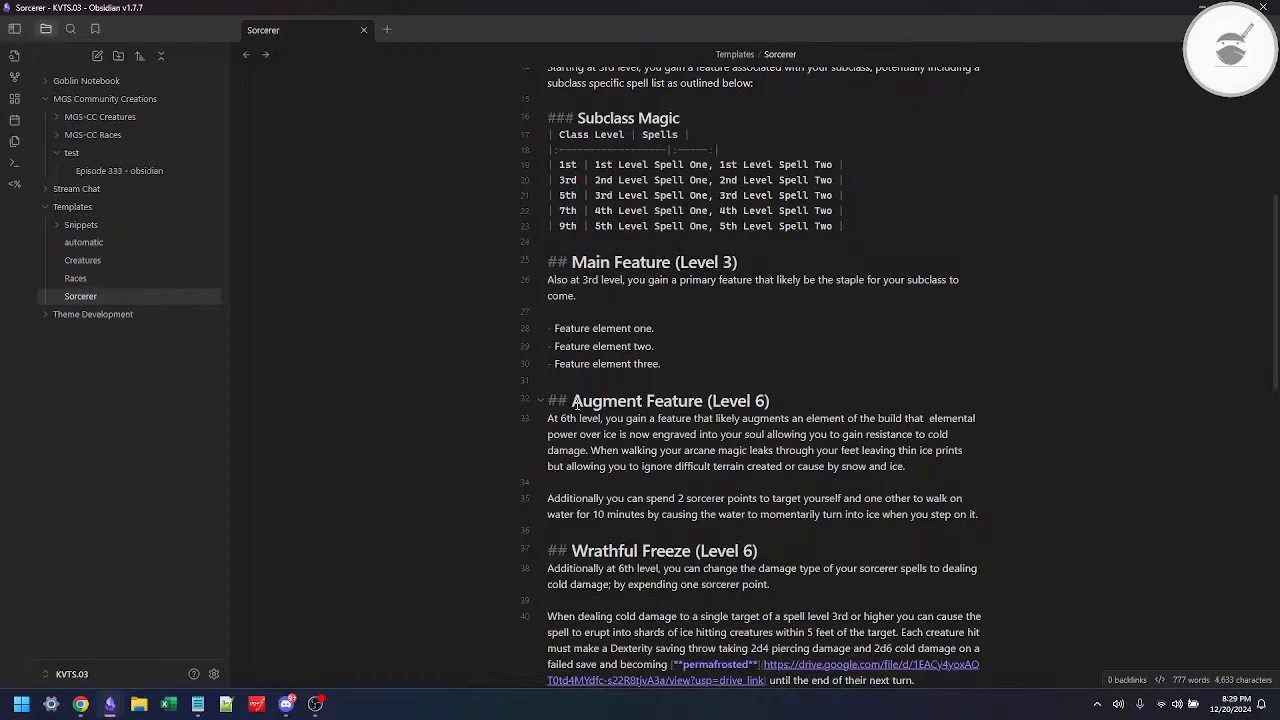
Step: Finish the Augment Feature sentence with "element of the build that has been layed out prior." and delete the rest of that paragraph
type("has")
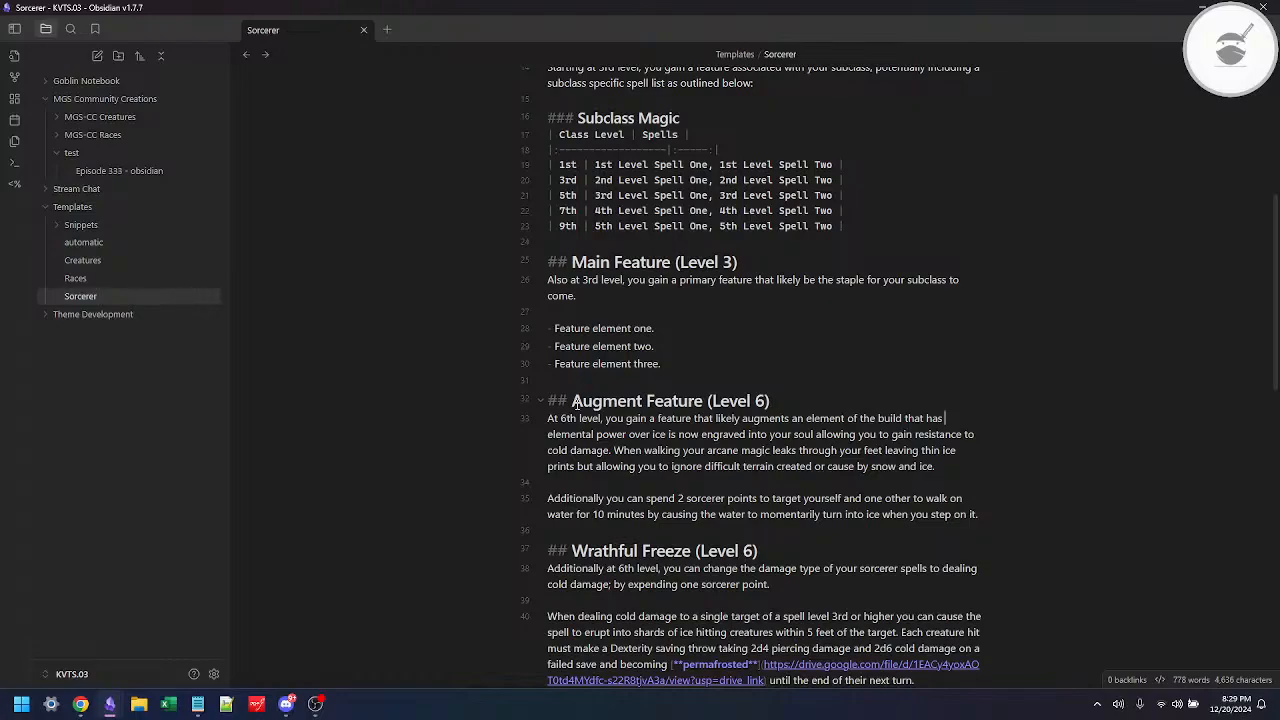
type(" been layed out ")
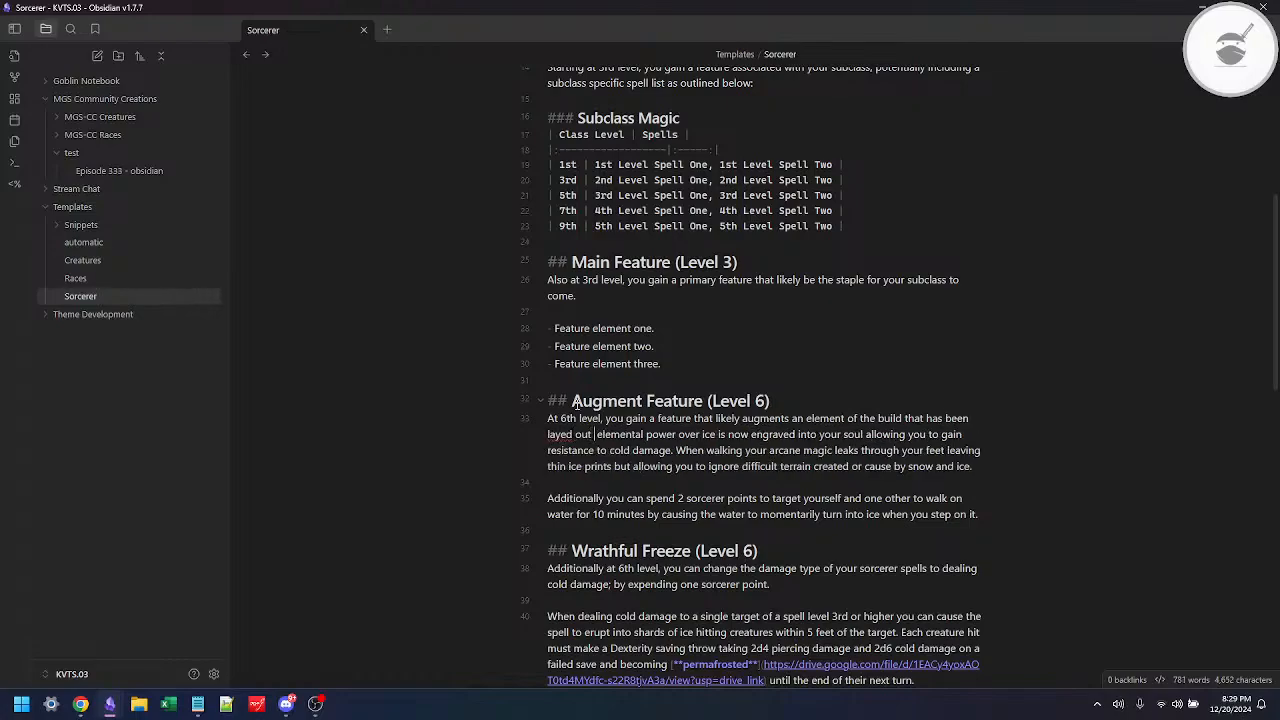
type("prior")
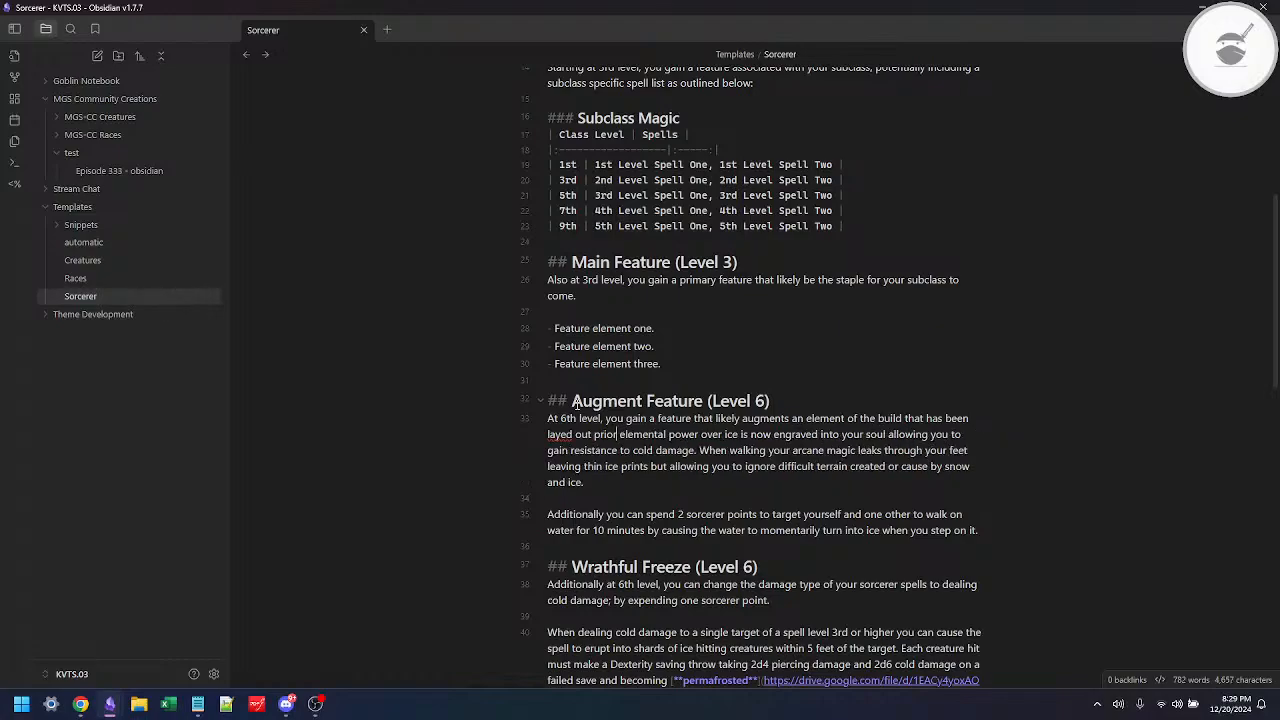
type(".")
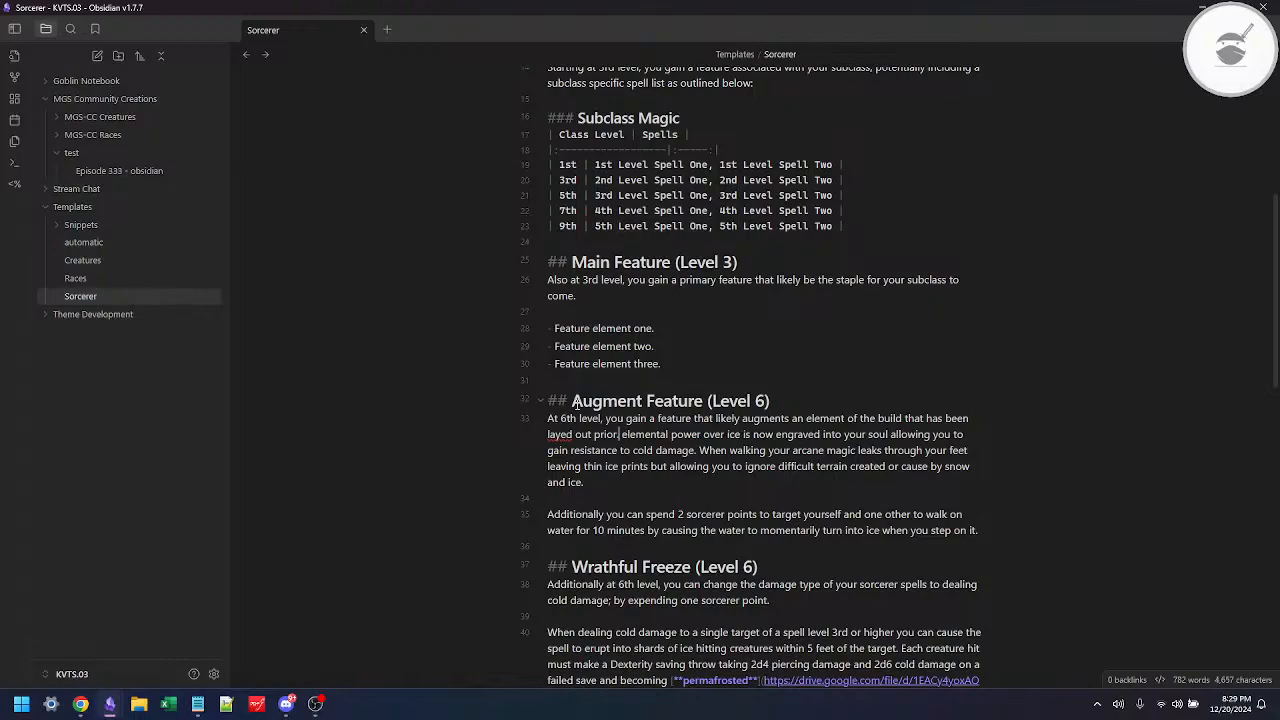
key("shift+End")
key("shift+End")
key("Delete")
Step: Correct the misspelled "layed" to "laid" in the Augment Feature paragraph
key("ctrl+Left")
key("ctrl+Left")
key("ctrl+Left")
key("ctrl+Left")
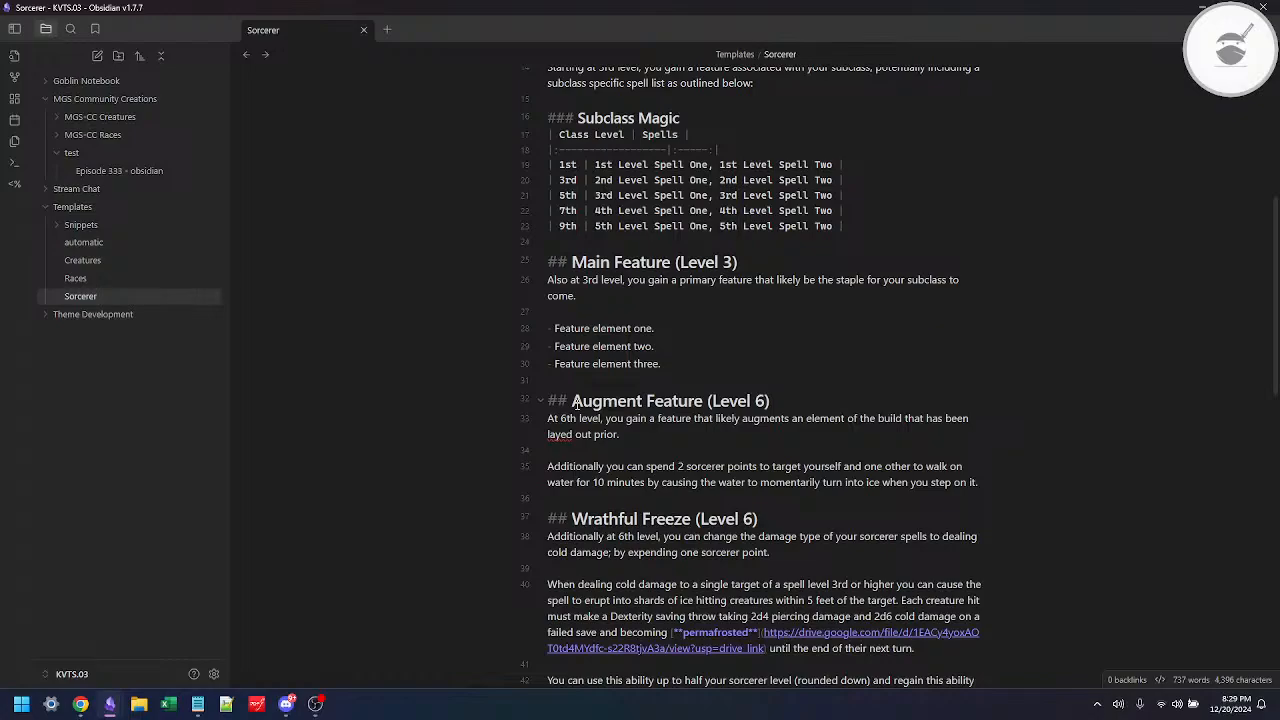
right_click(556, 434)
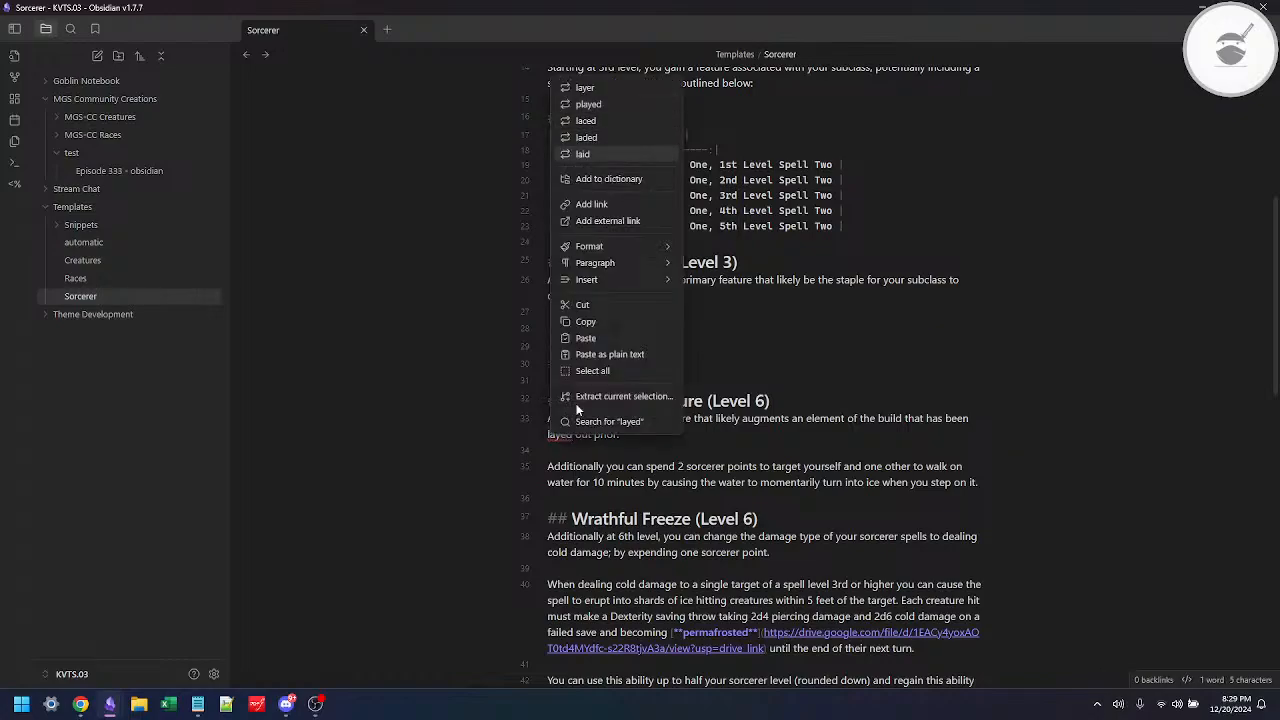
key("Return")
key("Right")
Step: Delete the paragraph about spending 2 sorcerer points to walk on water from the Augment Feature section
key("Down")
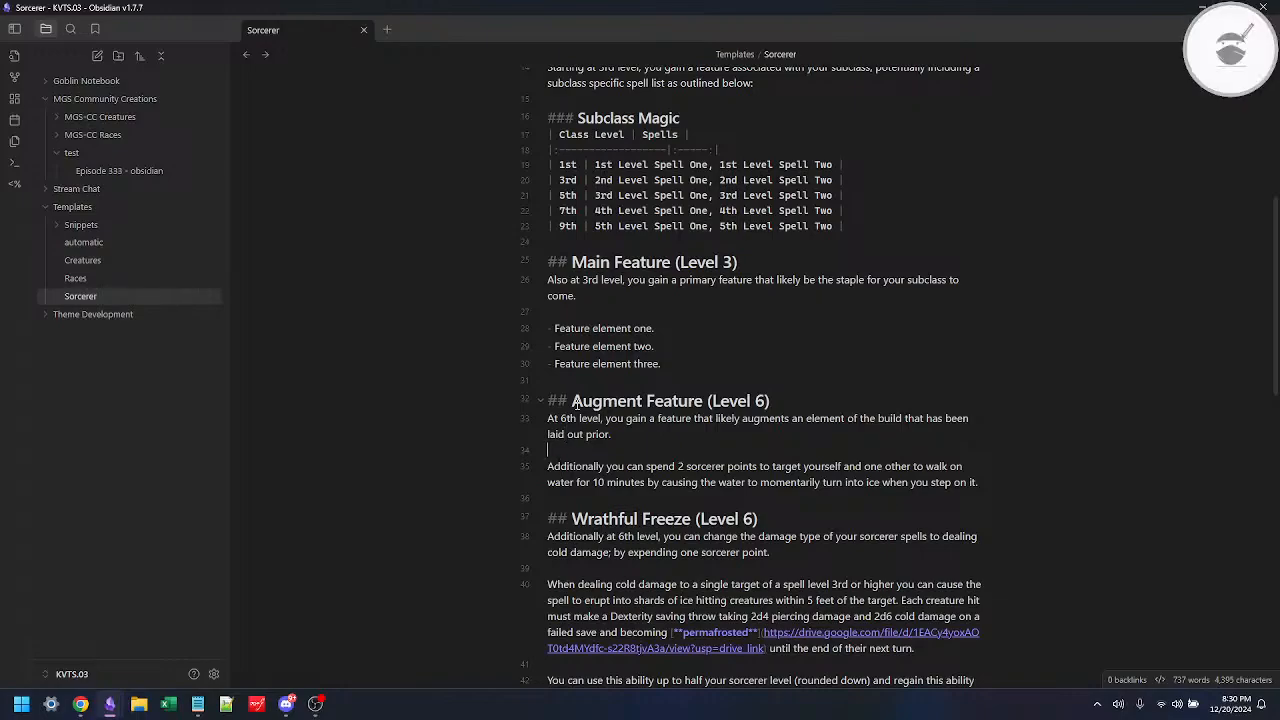
key("shift+Down")
key("shift+Down")
key("shift+Down")
key("BackSpace")
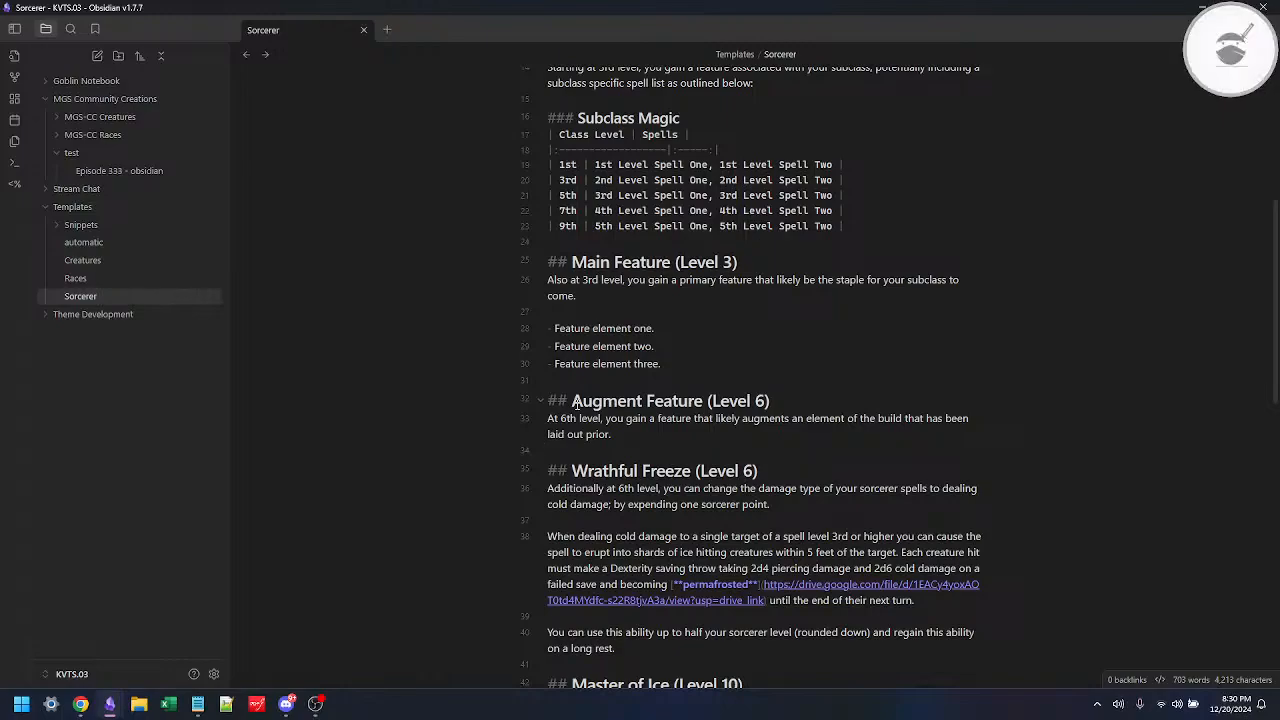
Step: Switch to the 5etools Sorcerer page in Chrome and examine the Aberrant Mind subclass features at 6th and 14th level
key("alt+Tab")
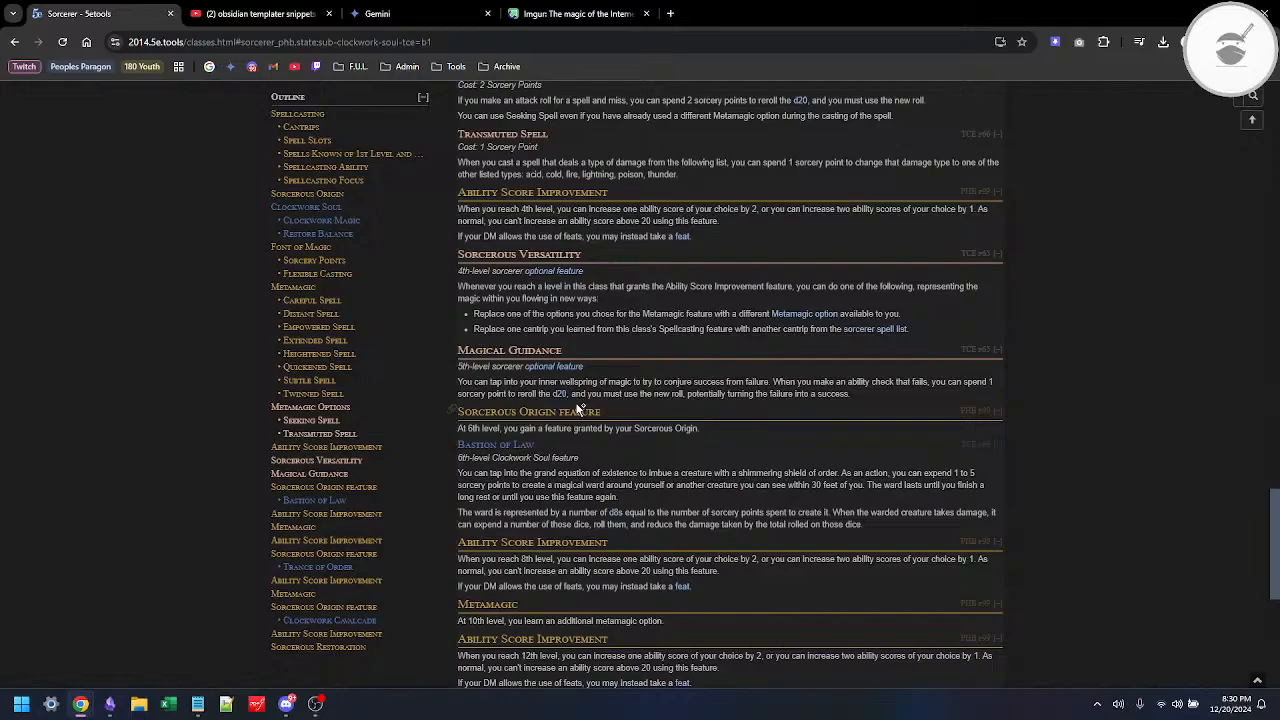
scroll(594, 326, "up", 15)
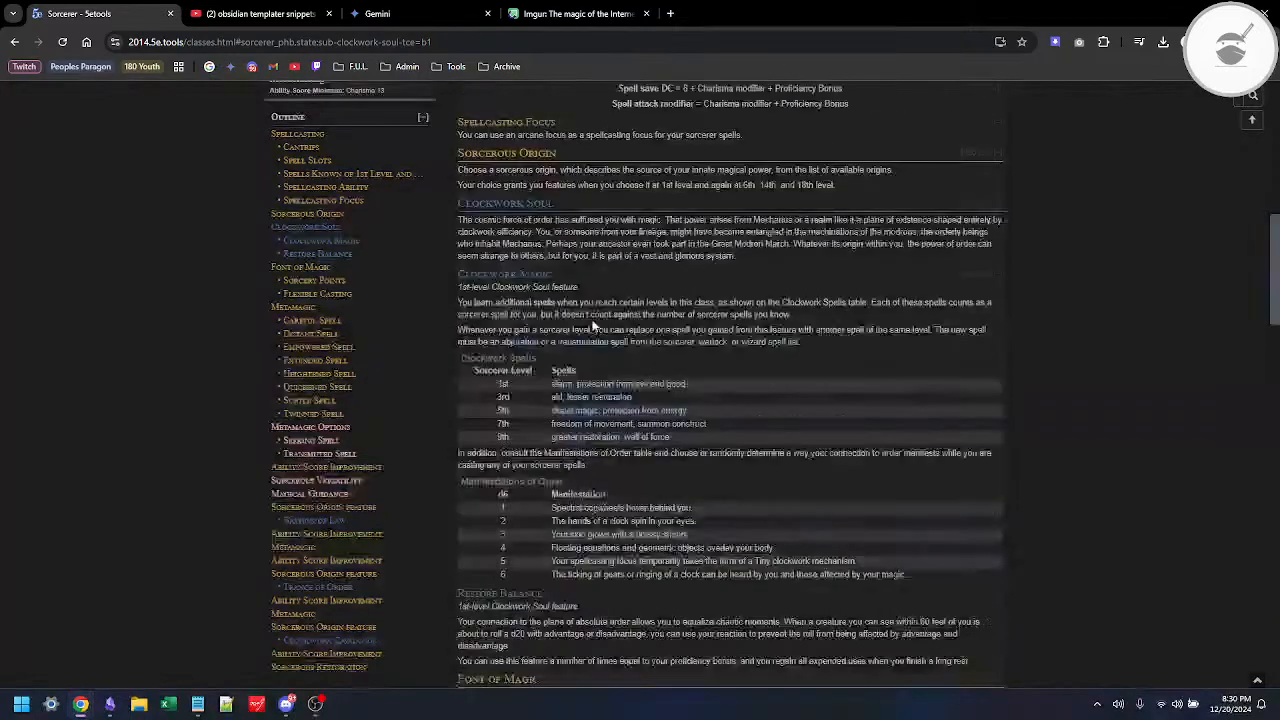
scroll(594, 326, "up", 15)
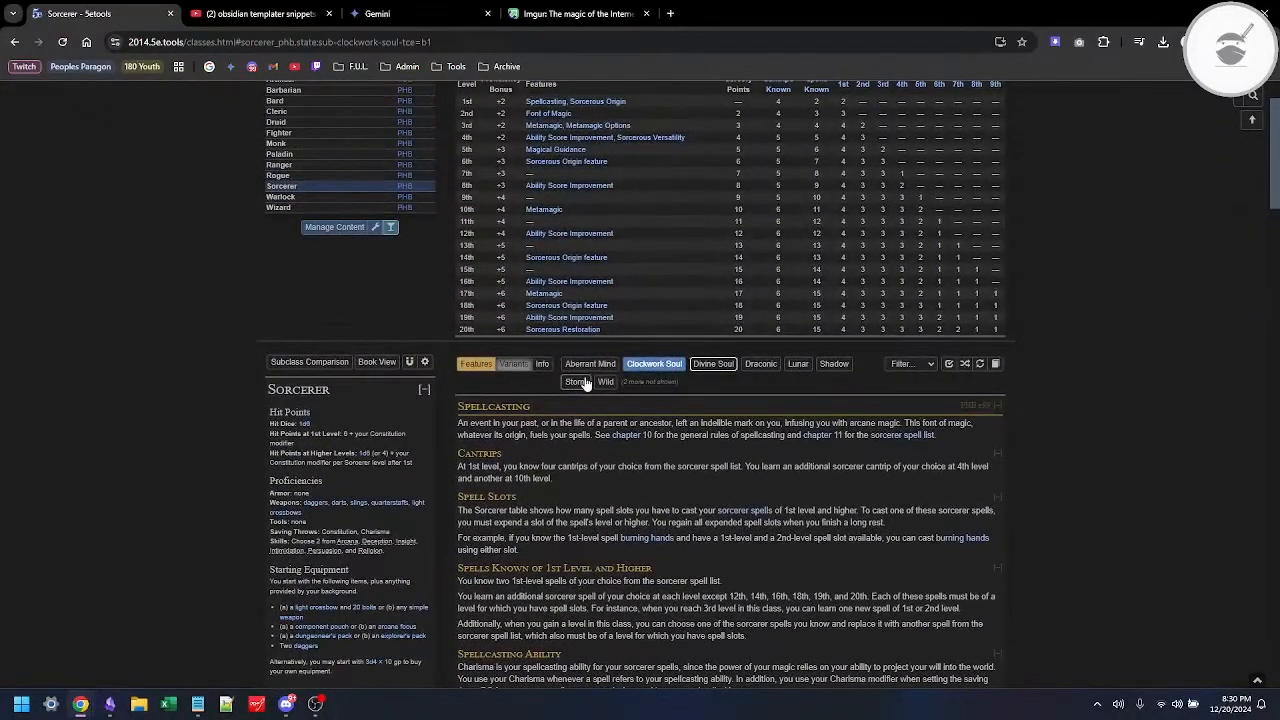
left_click(590, 364)
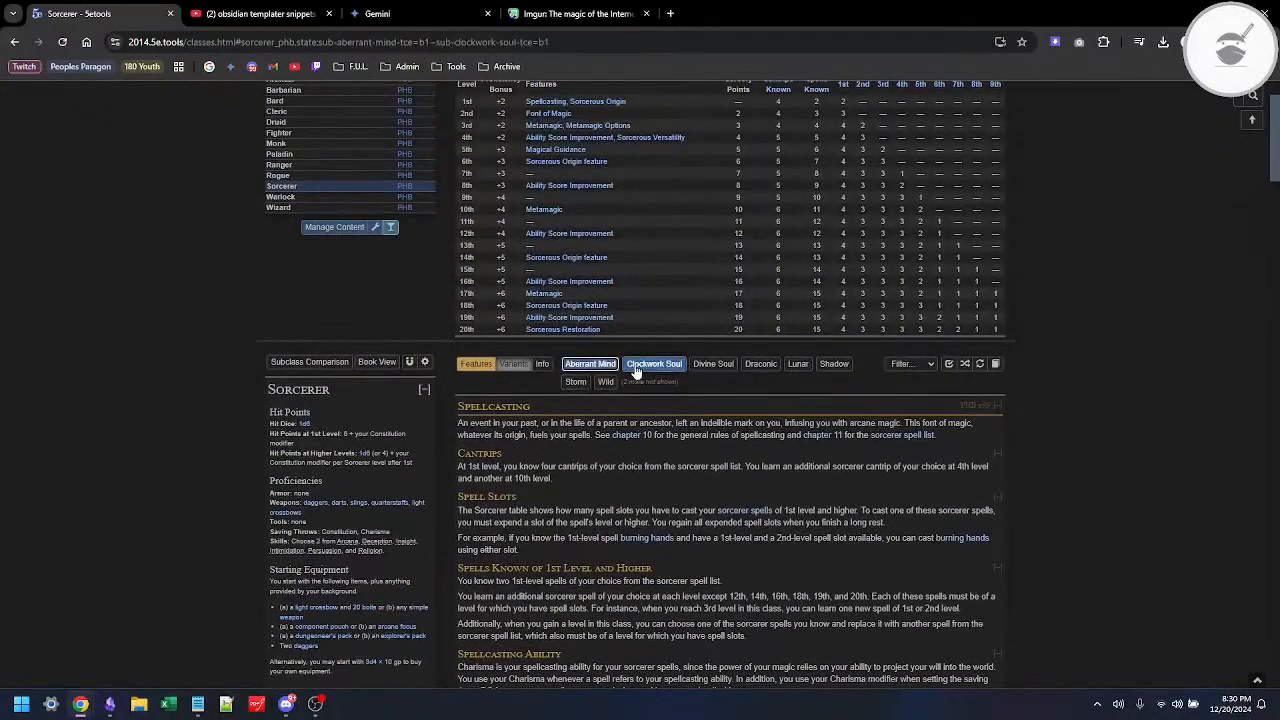
scroll(587, 480, "down", 5)
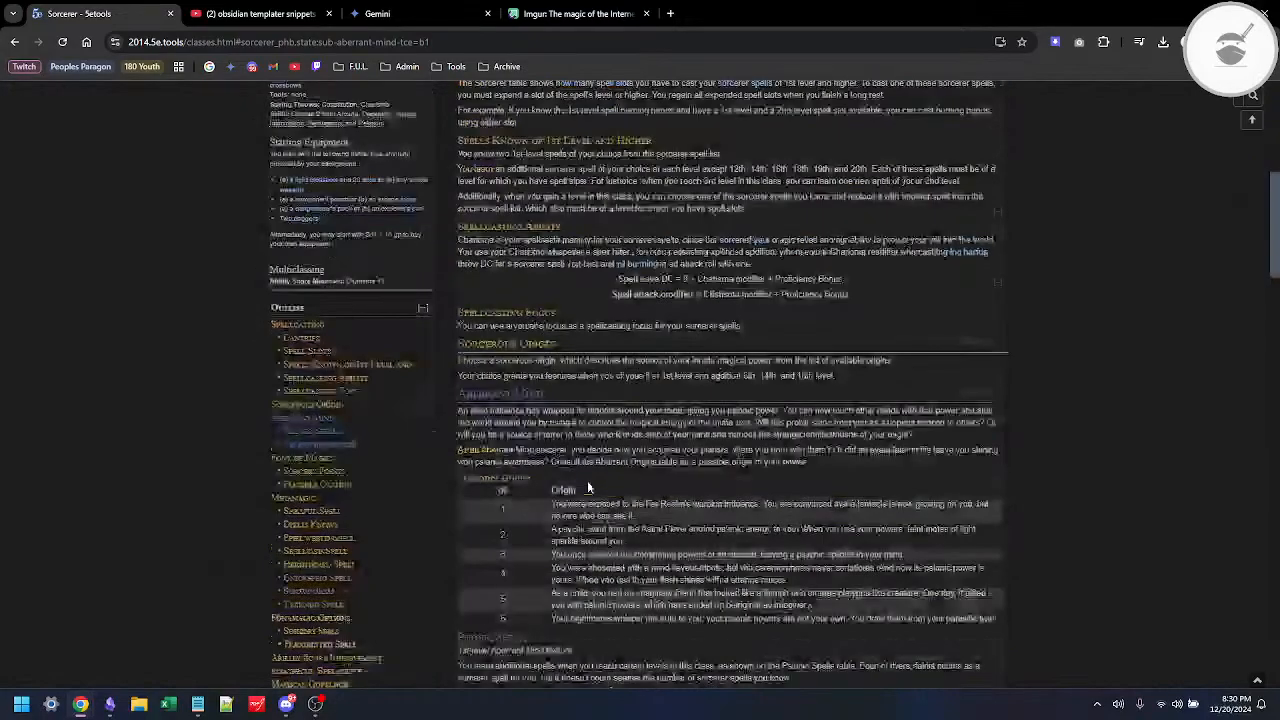
scroll(587, 480, "down", 15)
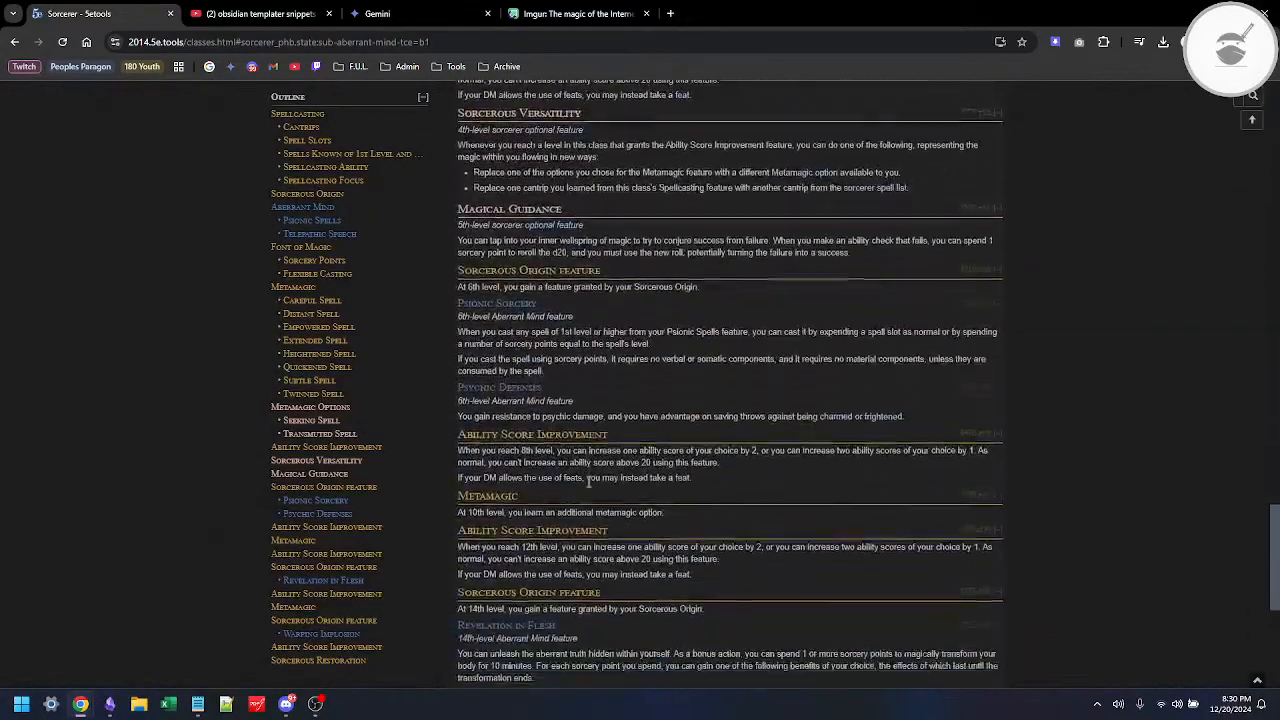
scroll(588, 482, "down", 2)
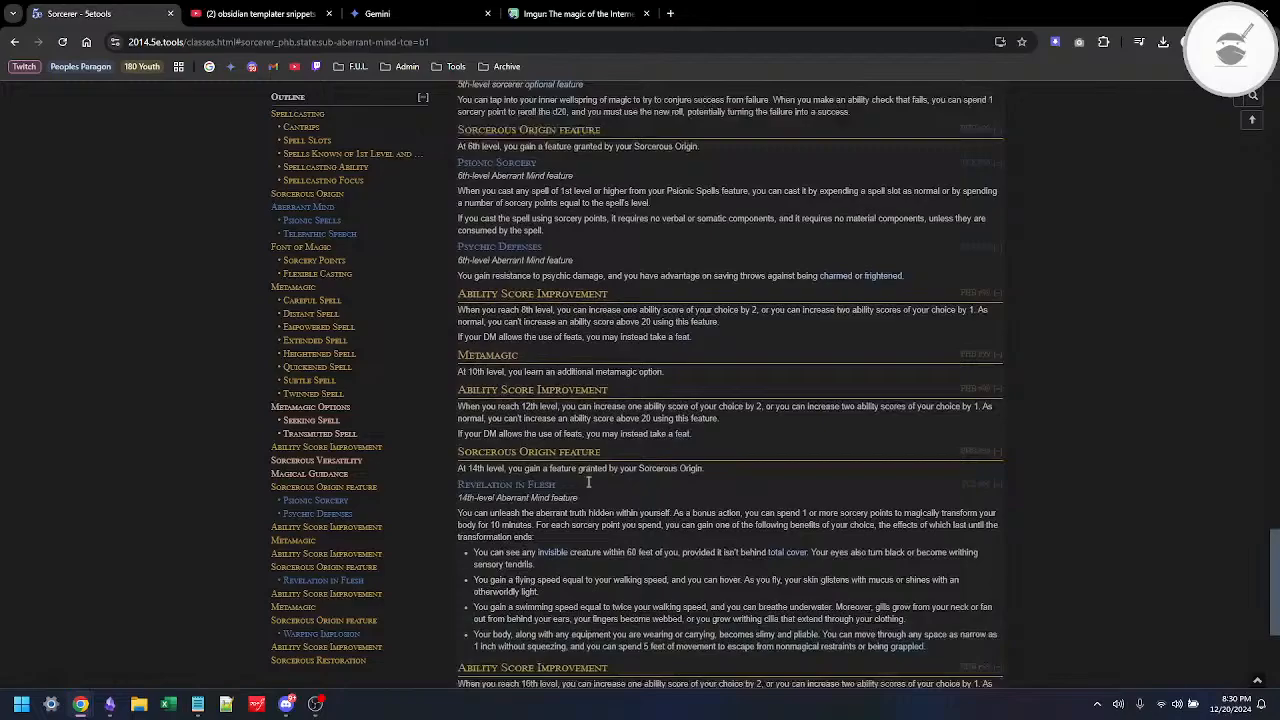
scroll(546, 500, "down", 1)
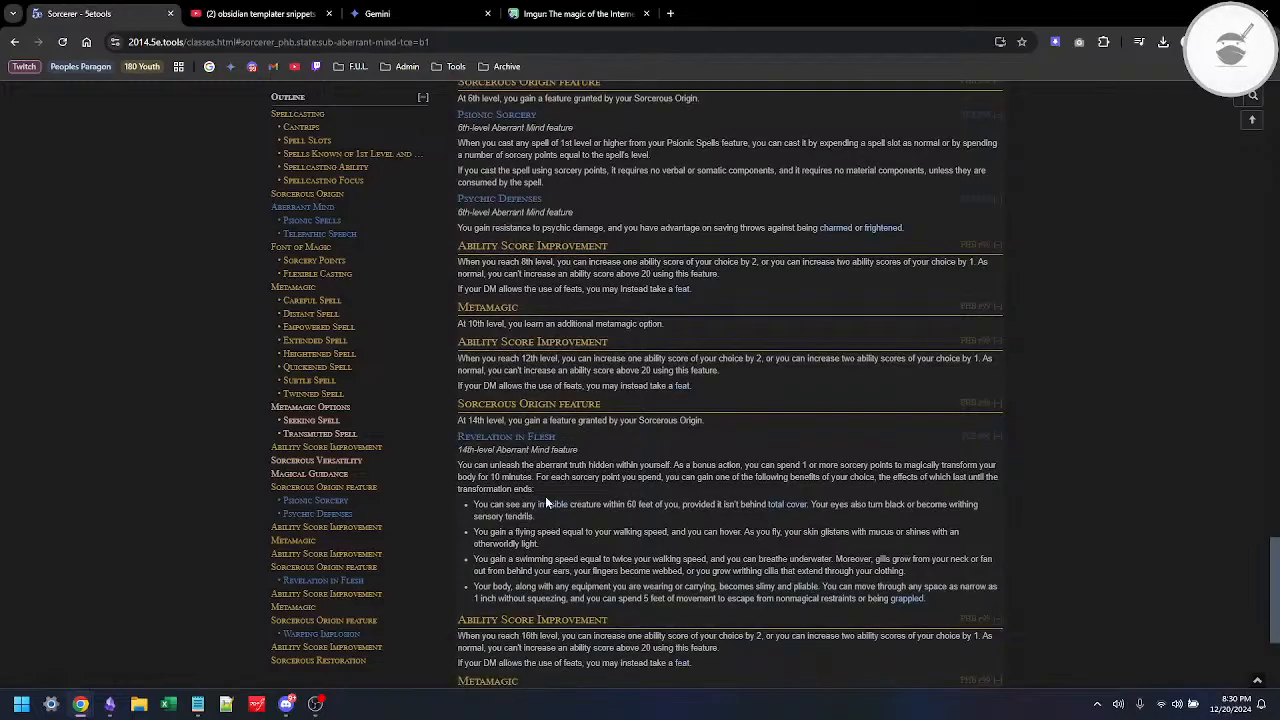
scroll(545, 496, "up", 4)
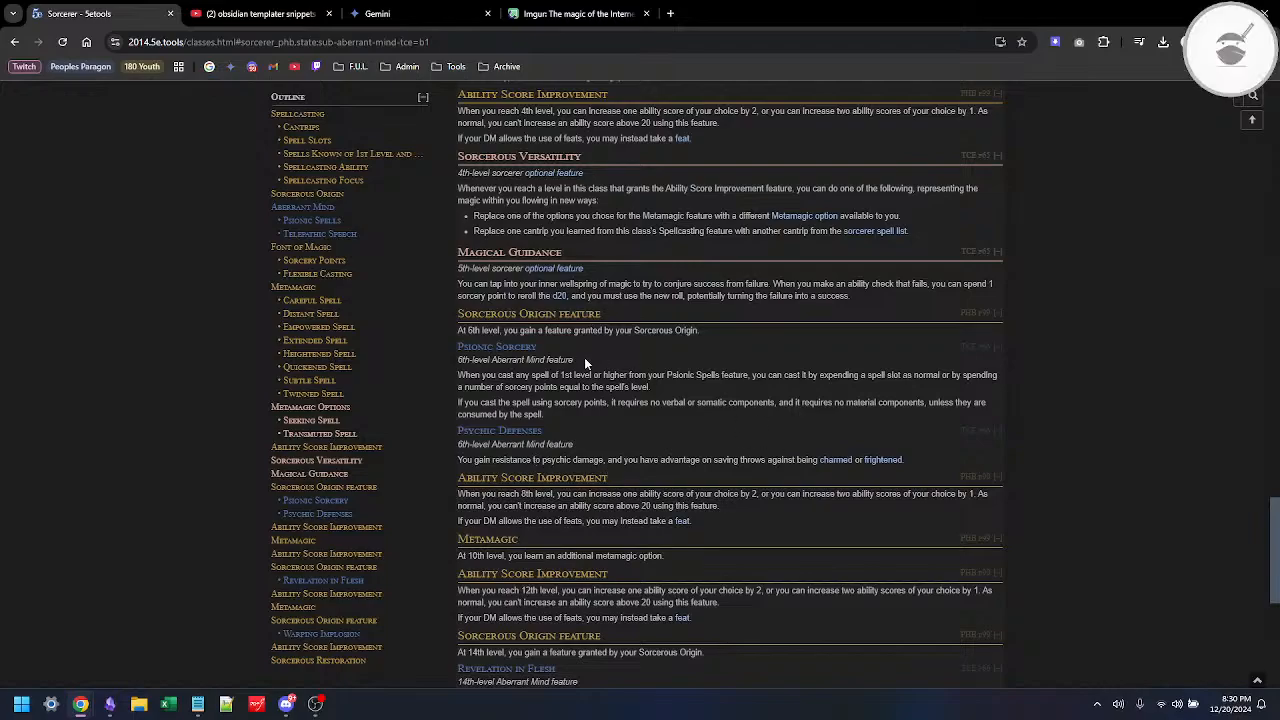
Step: Show only the Divine Soul subclass and examine its 6th-, 14th- and 18th-level features
scroll(584, 357, "up", 3)
scroll(584, 357, "up", 7)
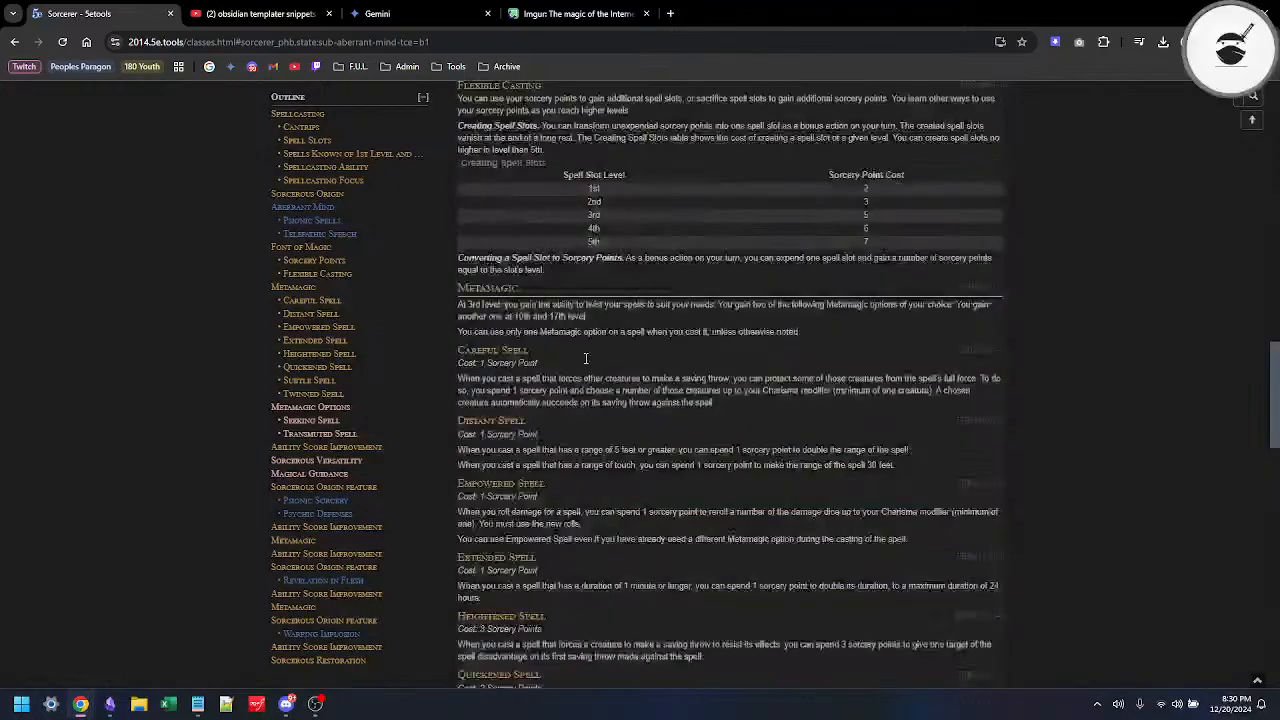
scroll(586, 358, "up", 10)
left_click(586, 462)
left_click(726, 462)
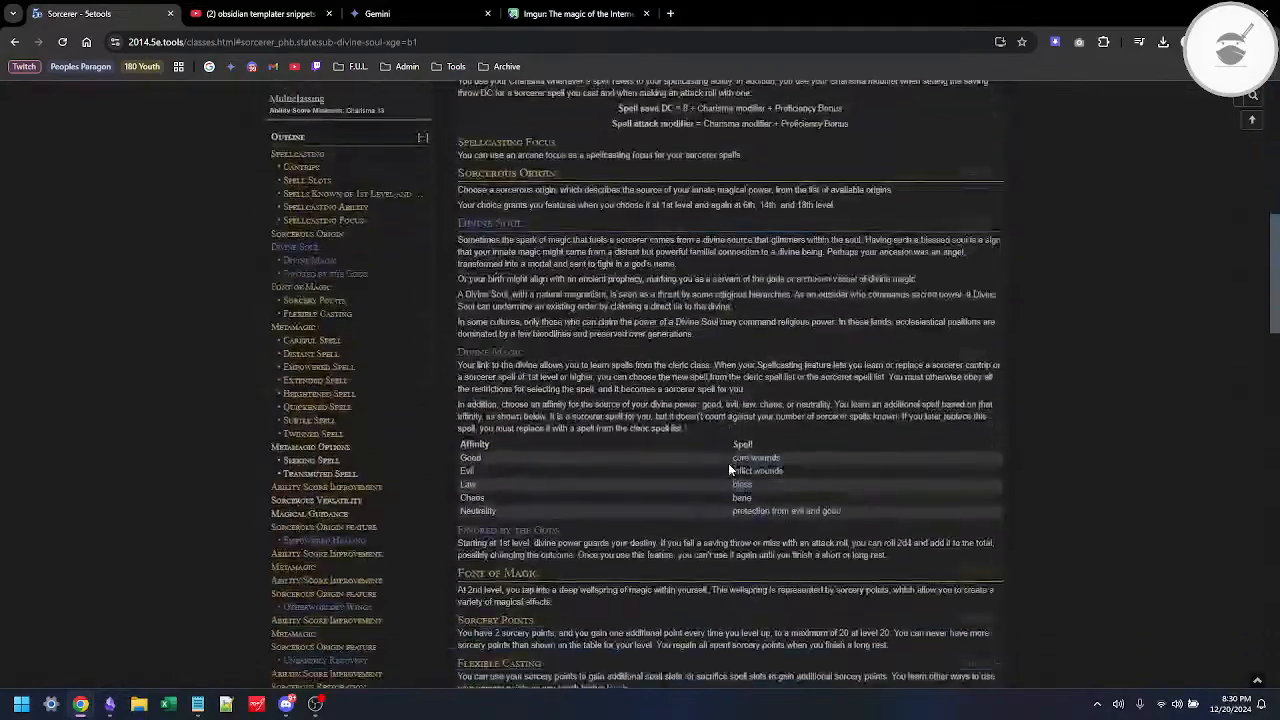
scroll(728, 463, "down", 15)
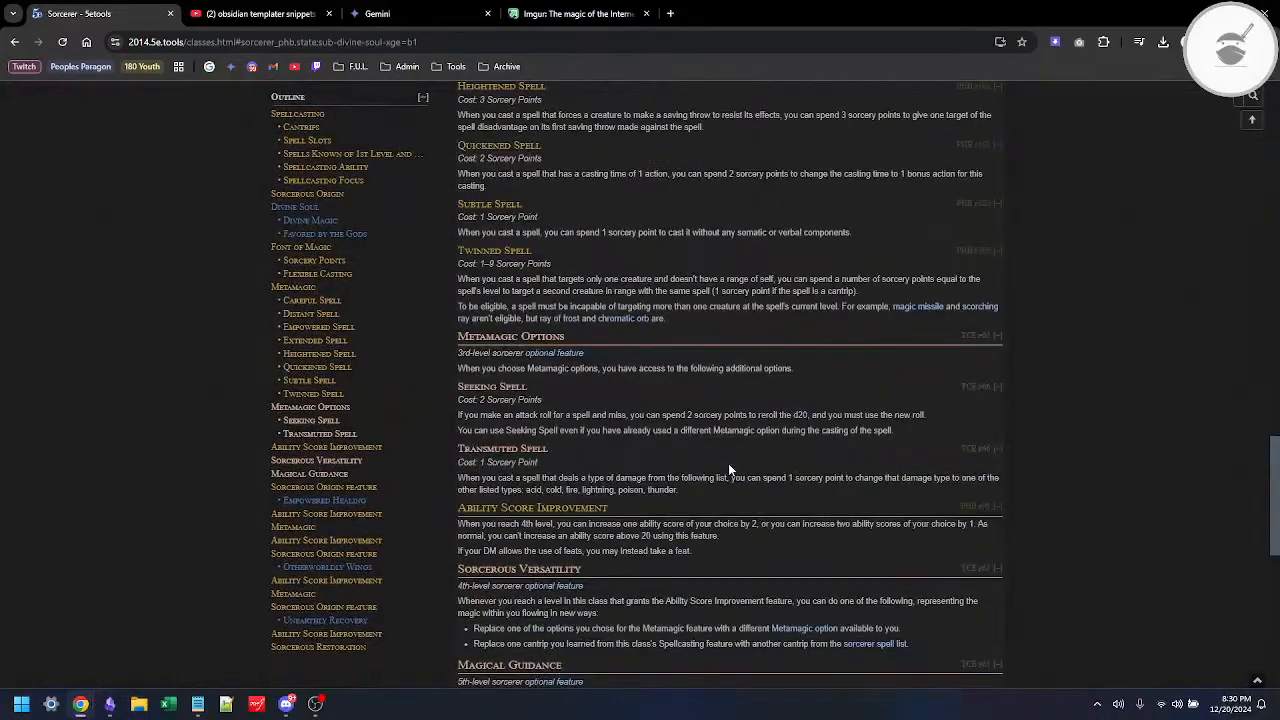
scroll(728, 463, "down", 1)
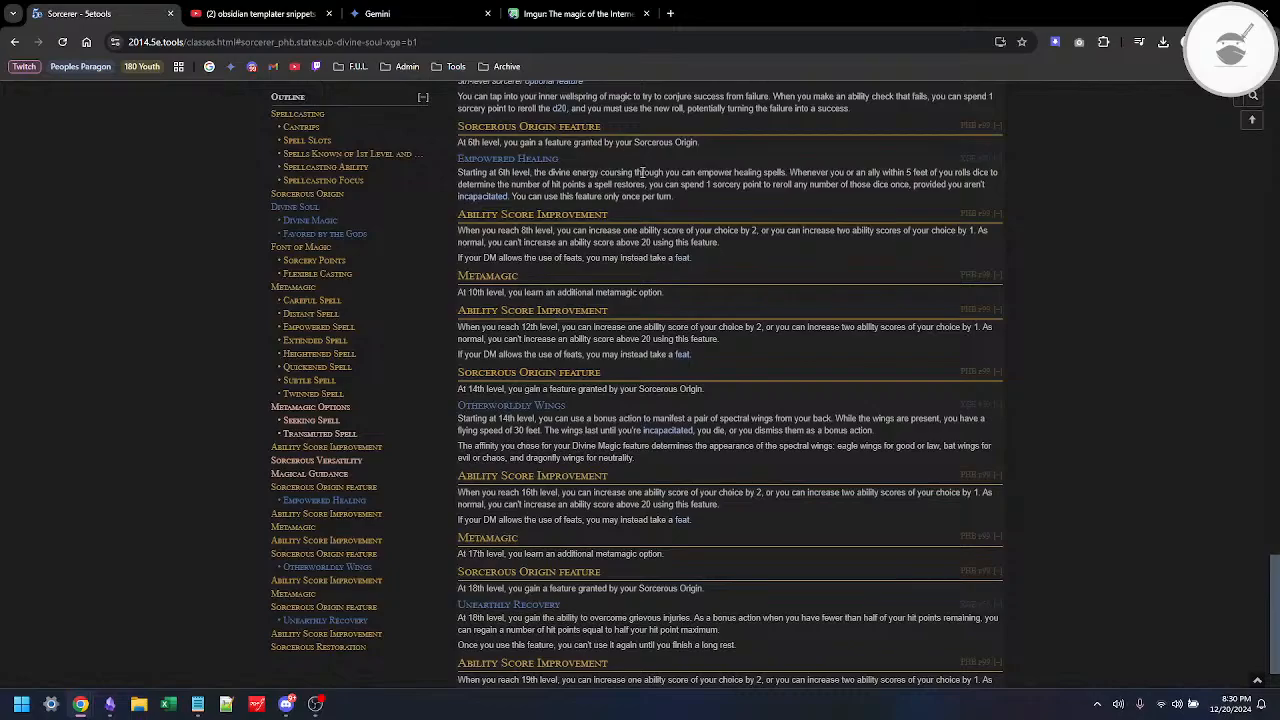
Step: Show the Draconic subclass and examine the features it grants at 6th and 14th level
key("Home")
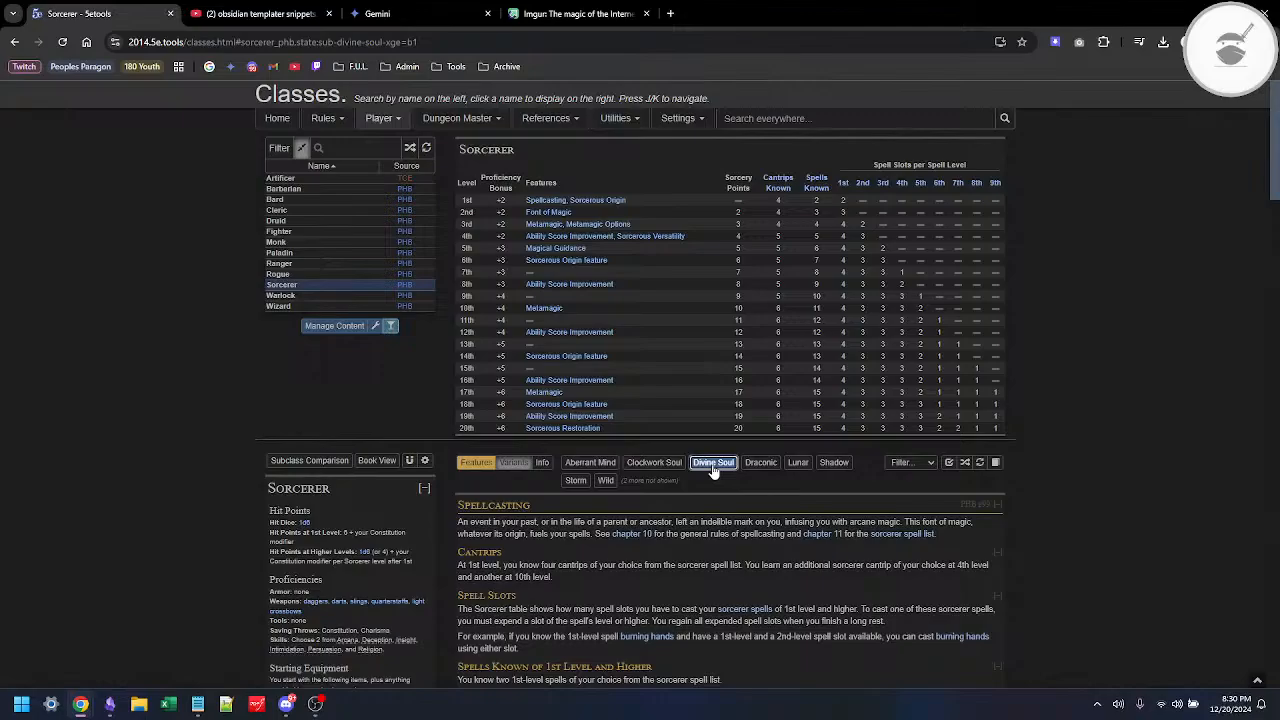
left_click(750, 462)
scroll(750, 462, "down", 15)
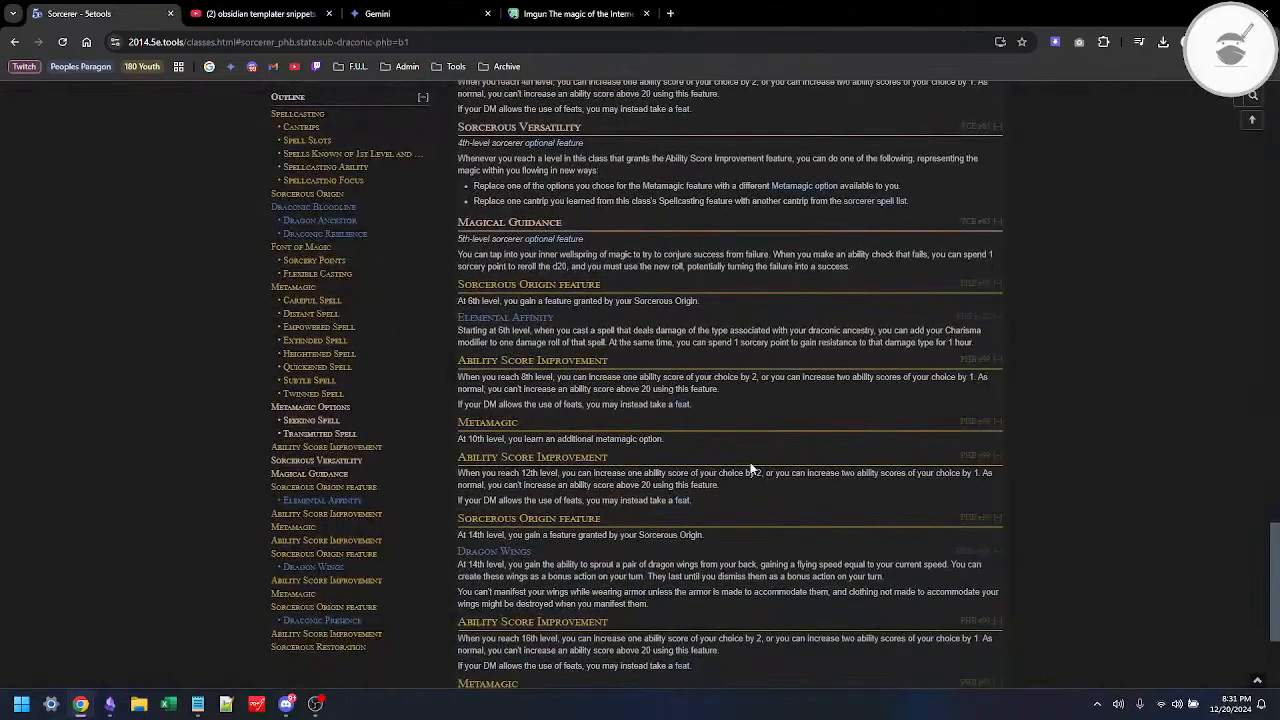
Step: Show only the Shadow subclass and read its 6th-level Sorcerous Origin feature
scroll(750, 467, "up", 10)
right_click(713, 322)
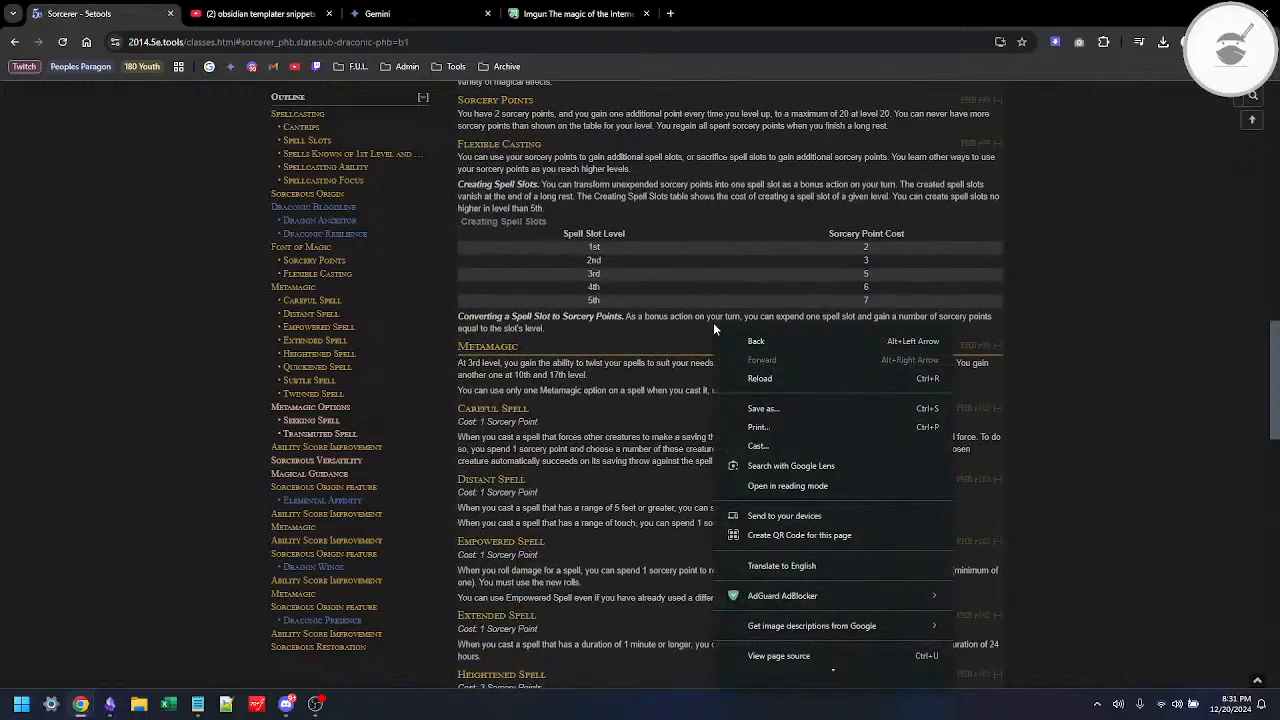
left_click(605, 180)
scroll(602, 174, "up", 10)
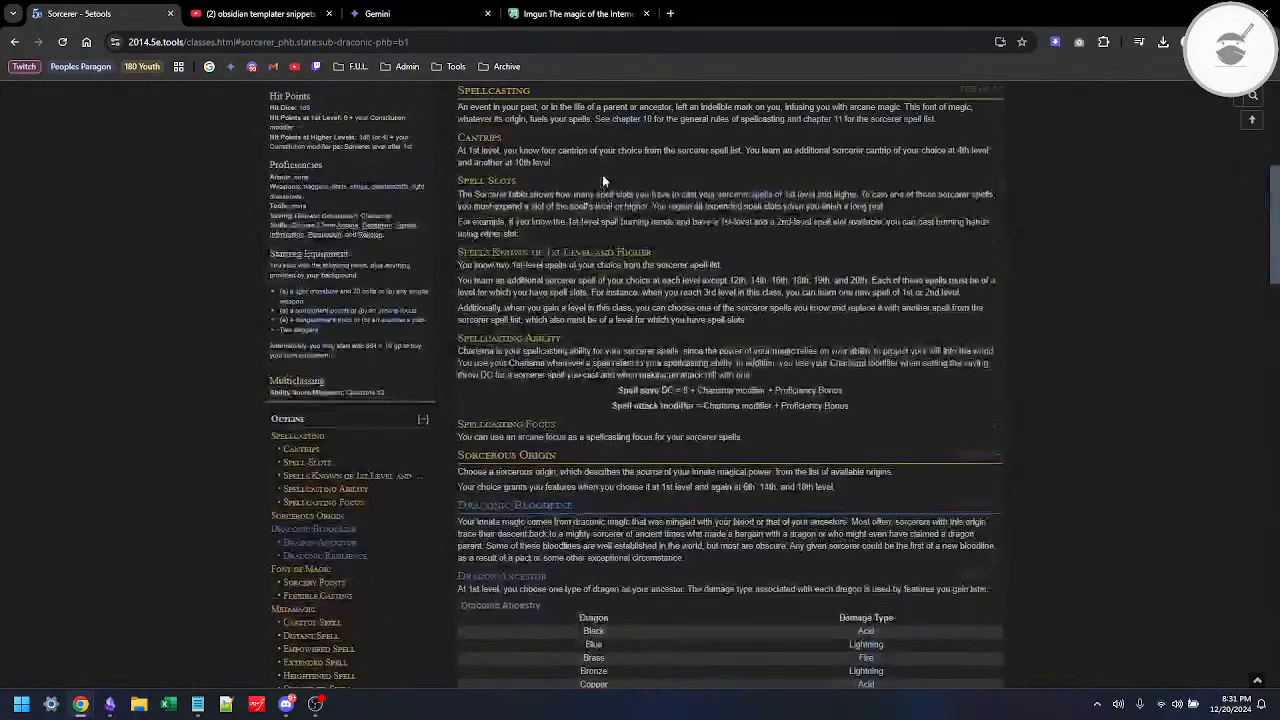
scroll(602, 180, "up", 3)
left_click(832, 377)
left_click(780, 377)
scroll(750, 440, "down", 15)
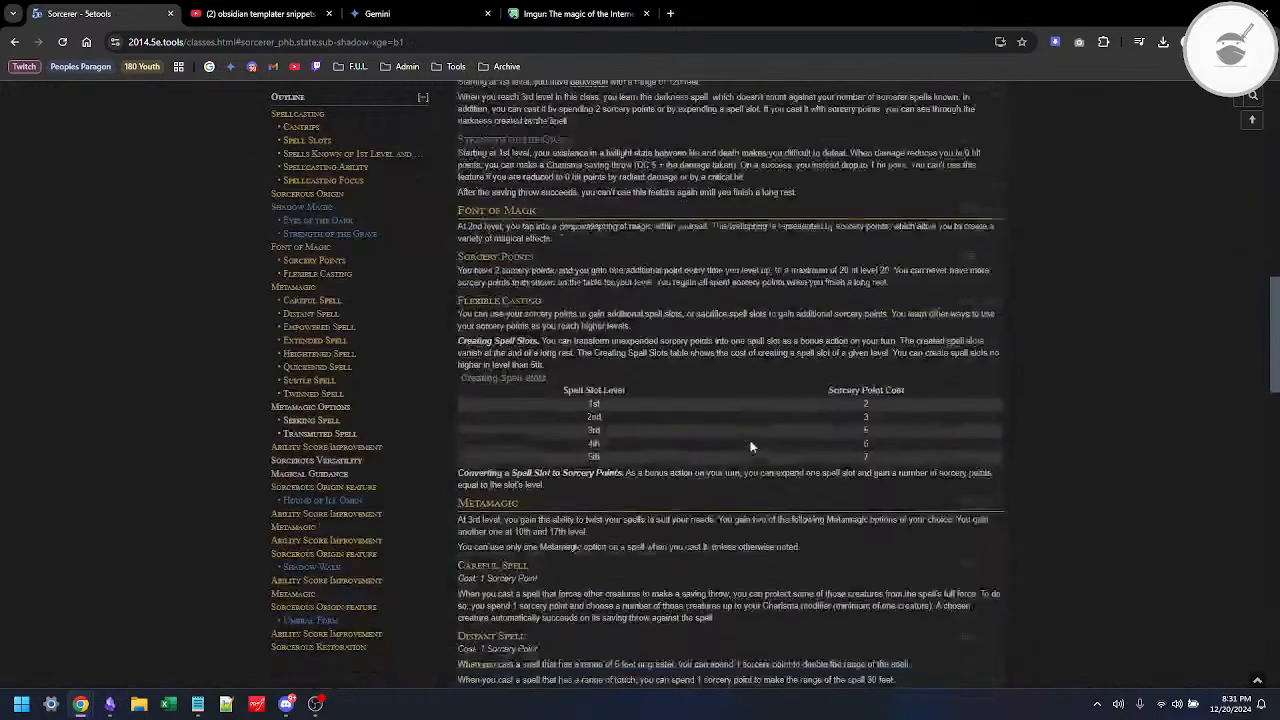
scroll(750, 443, "down", 3)
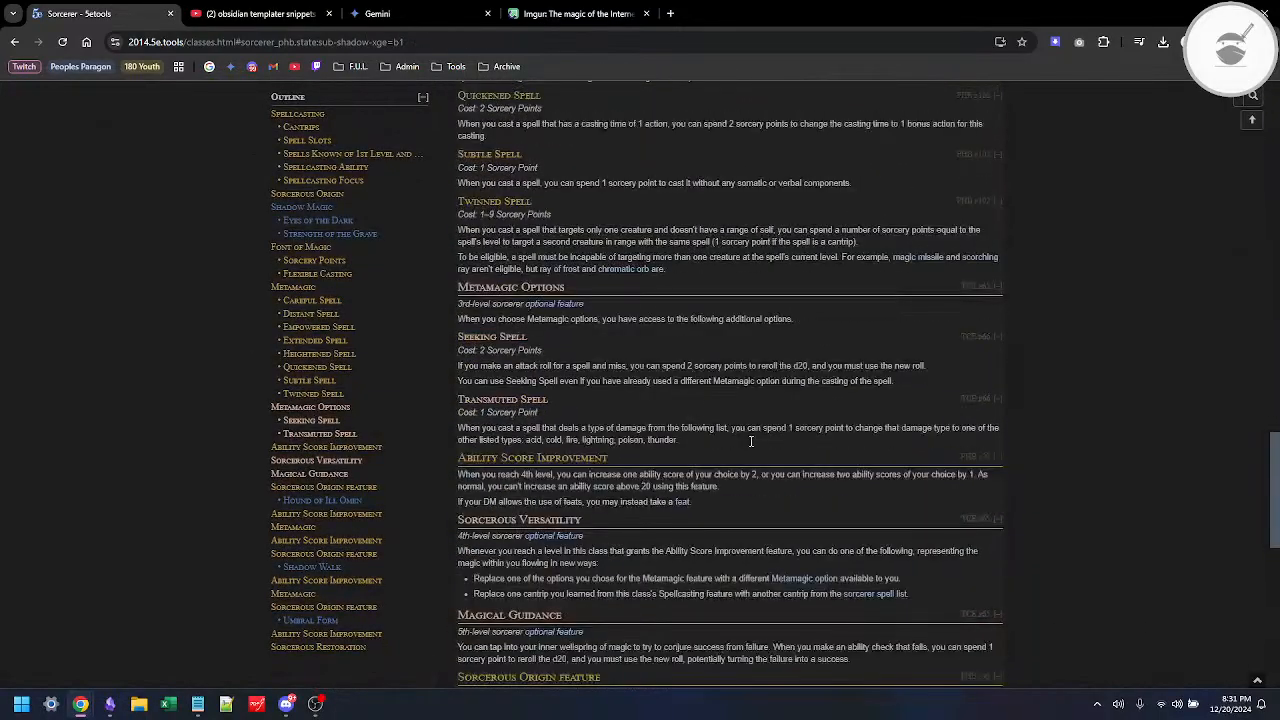
scroll(750, 440, "down", 3)
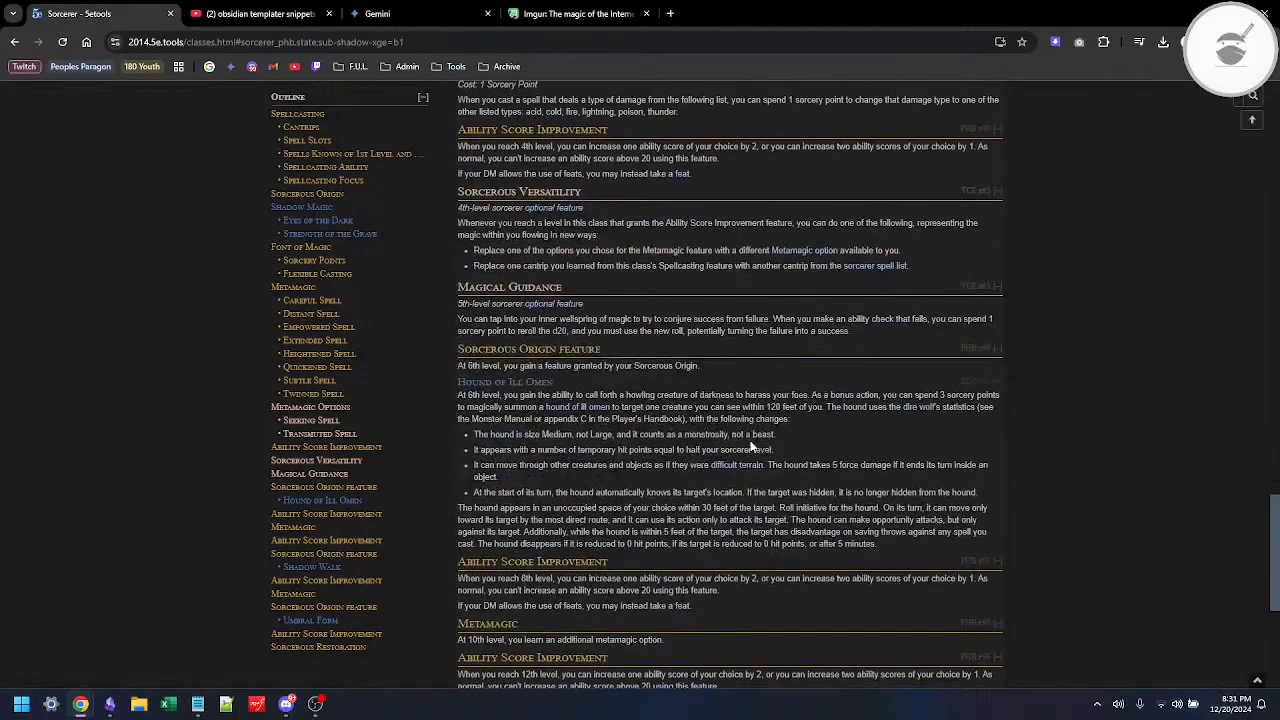
Step: Show the Storm subclass and read its 6th- and 14th-level Sorcerous Origin features
scroll(751, 447, "up", 15)
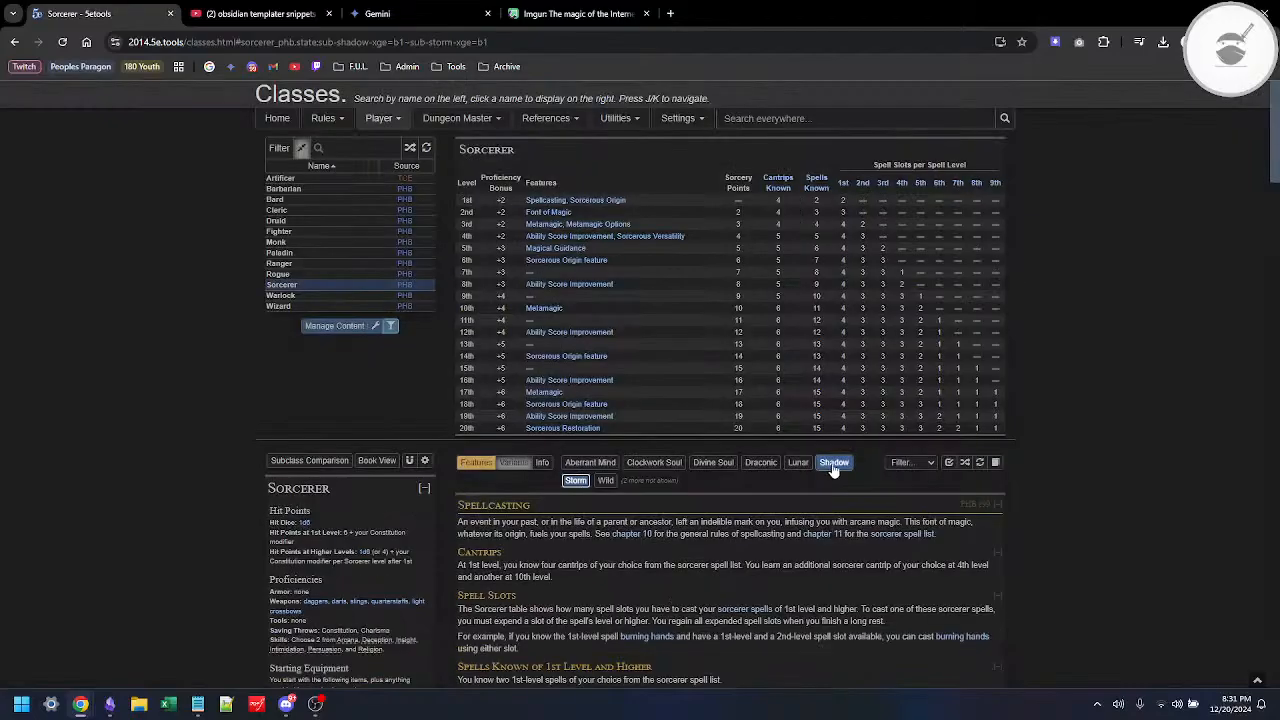
left_click(833, 469)
scroll(833, 470, "down", 20)
scroll(833, 469, "down", 3)
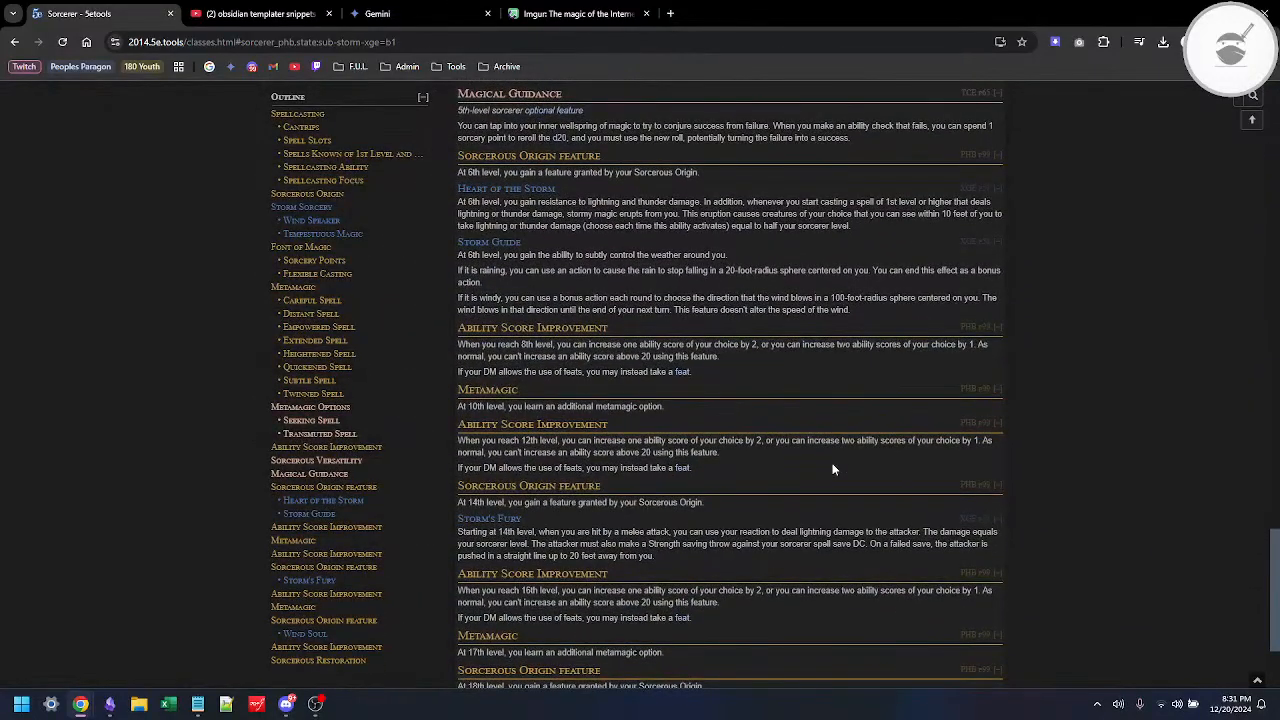
scroll(833, 469, "down", 1)
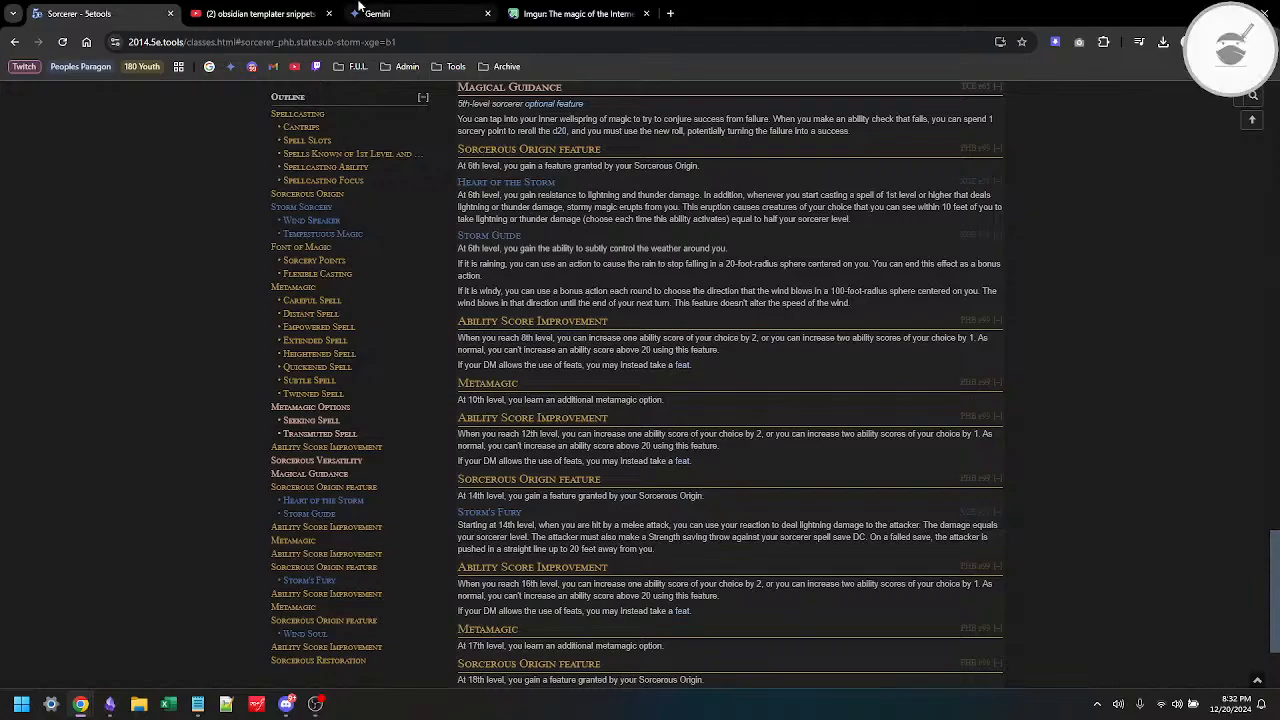
Step: Return to the Sorcerer note in Obsidian and remove the entire Wrathful Freeze (Level 6) section
key("alt+Tab")
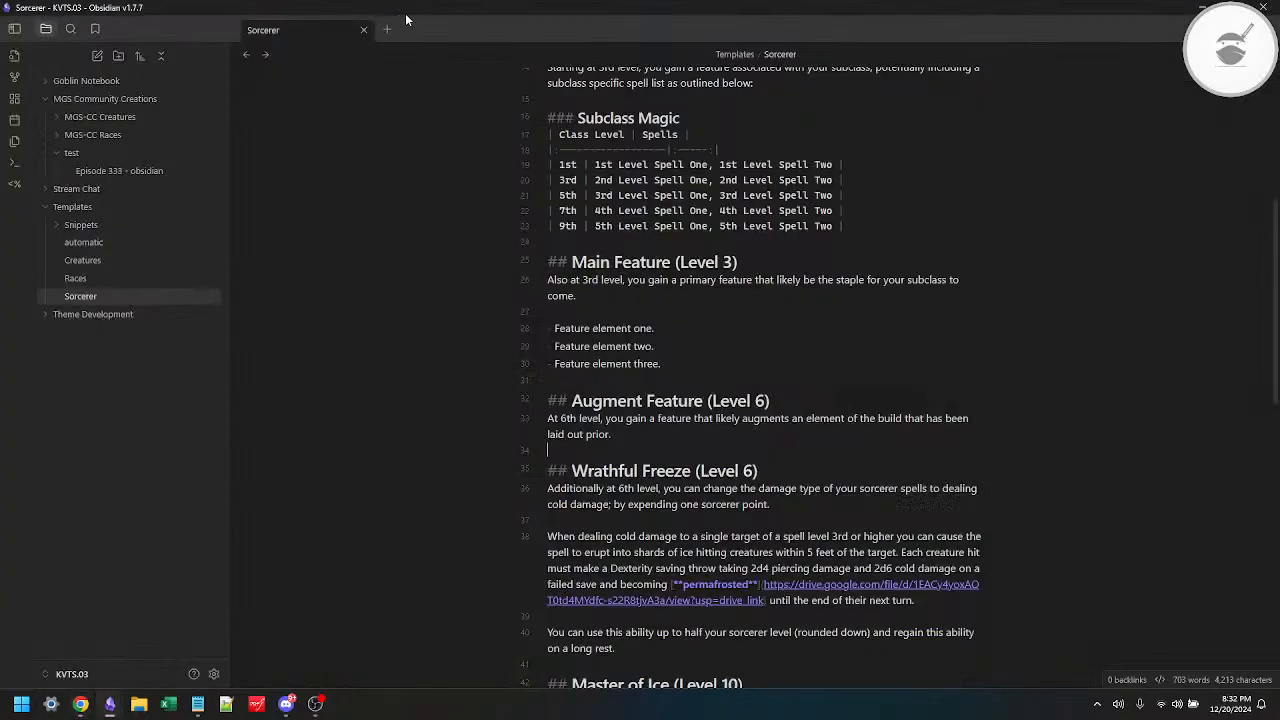
scroll(830, 401, "down", 3)
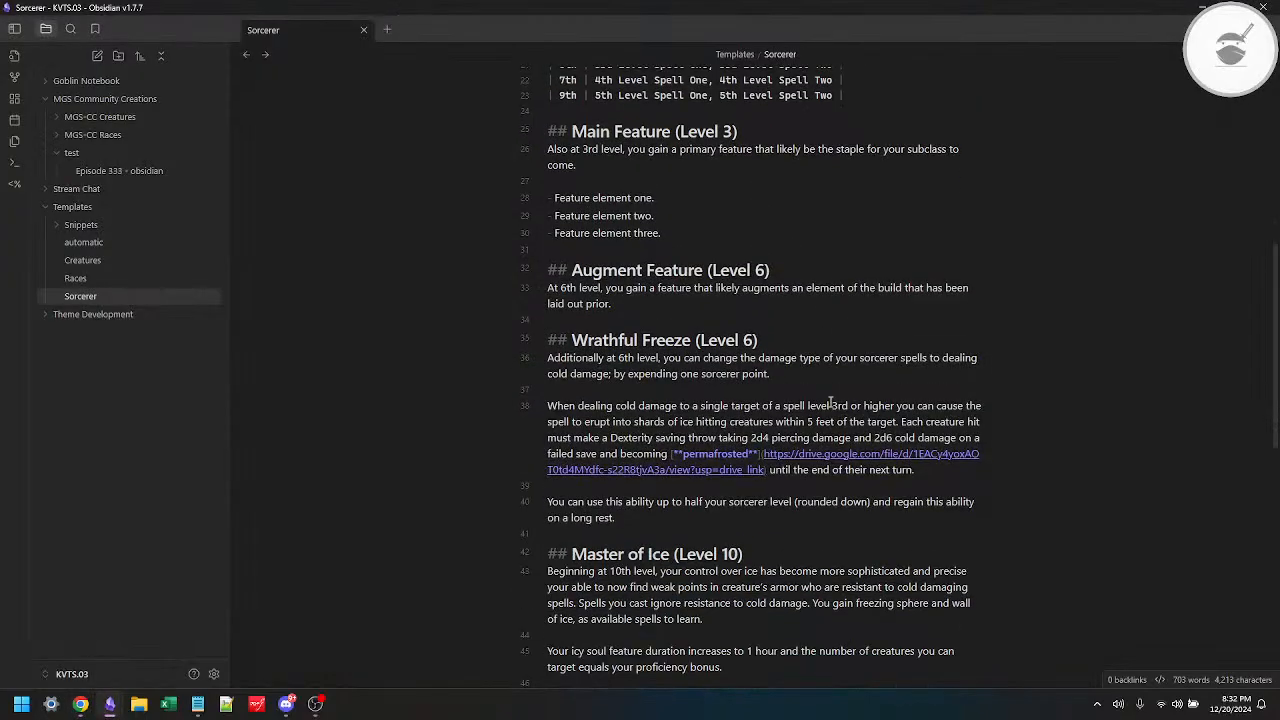
key("shift+Down")
key("shift+Down")
key("shift+Down")
key("shift+Down")
key("shift+Down")
key("shift+Down")
key("shift+Down")
key("shift+Down")
key("shift+Down")
key("shift+Down")
key("shift+Down")
key("shift+Down")
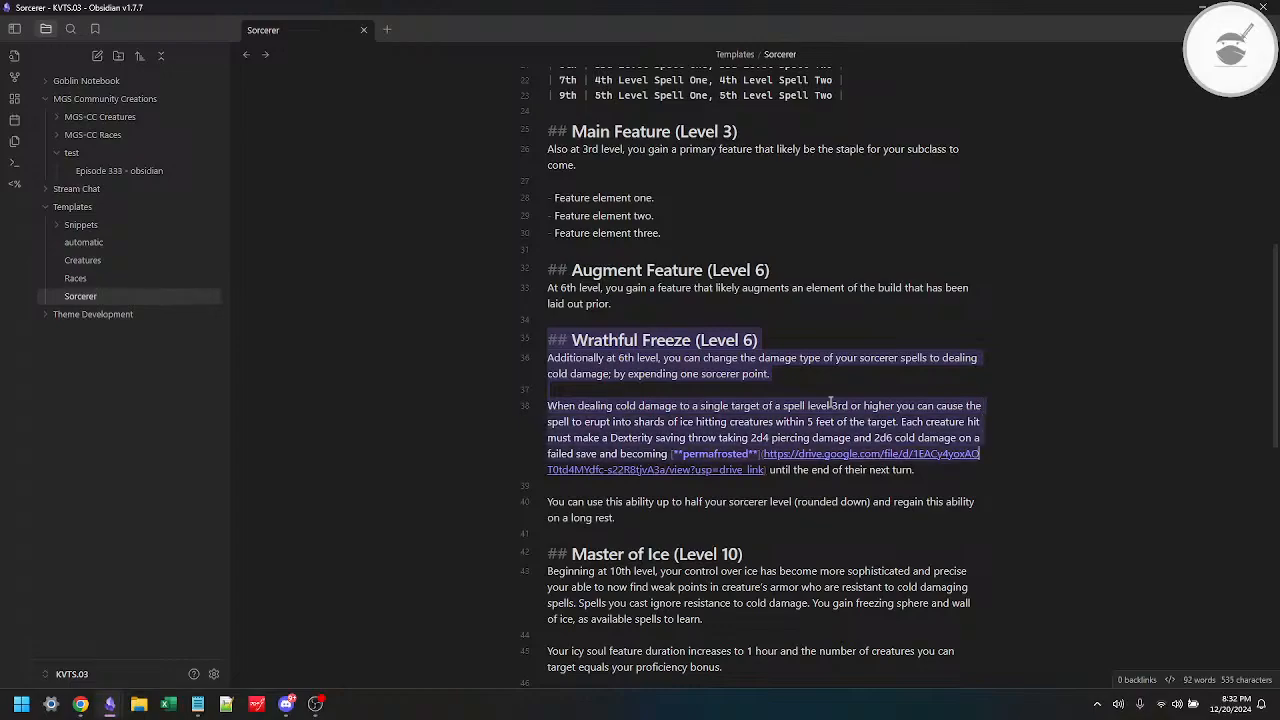
key("ctrl+x")
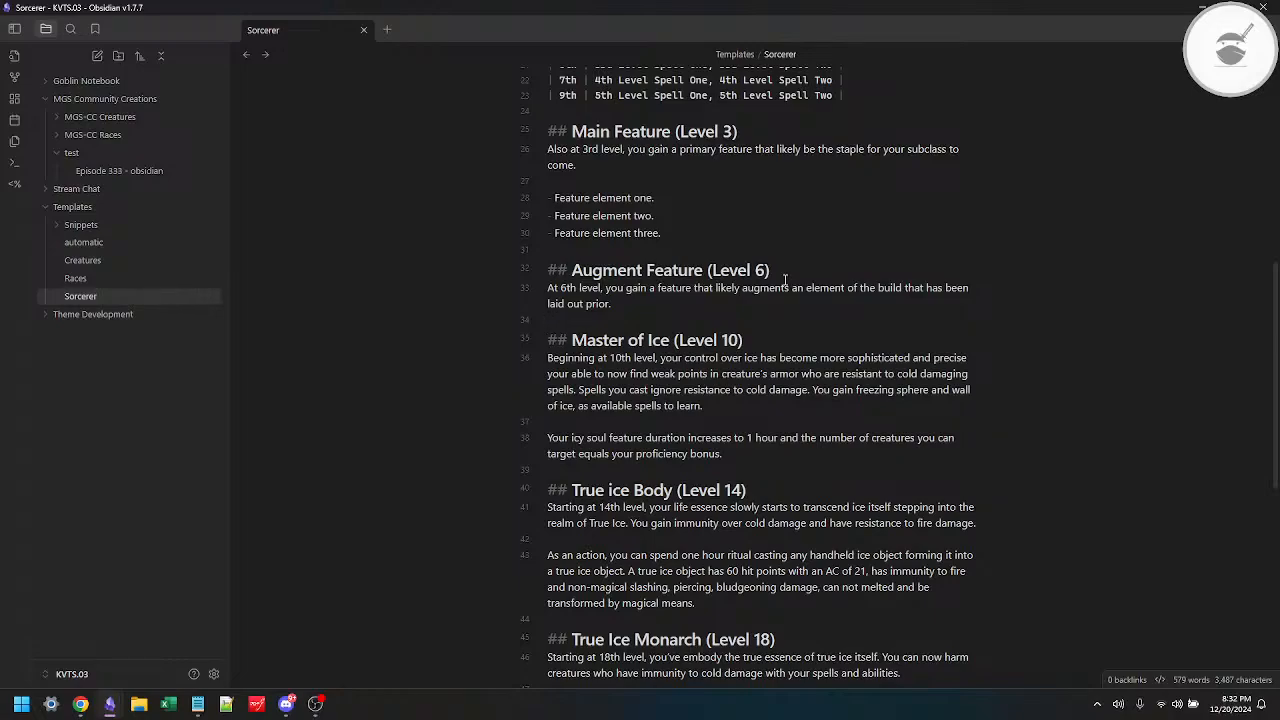
Step: Check the 10th-level entry on the 5etools Sorcerer page and delete the whole Master of Ice (Level 10) section from the Obsidian note
key("alt+Tab")
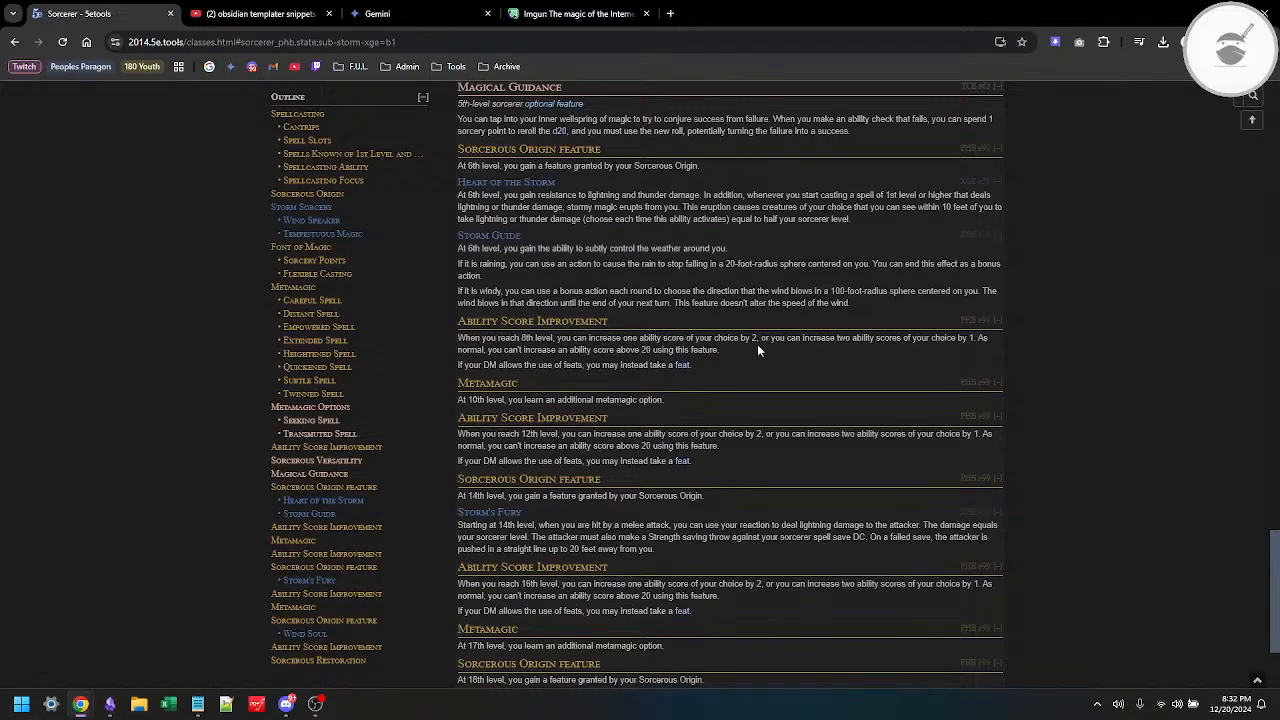
key("alt+Tab")
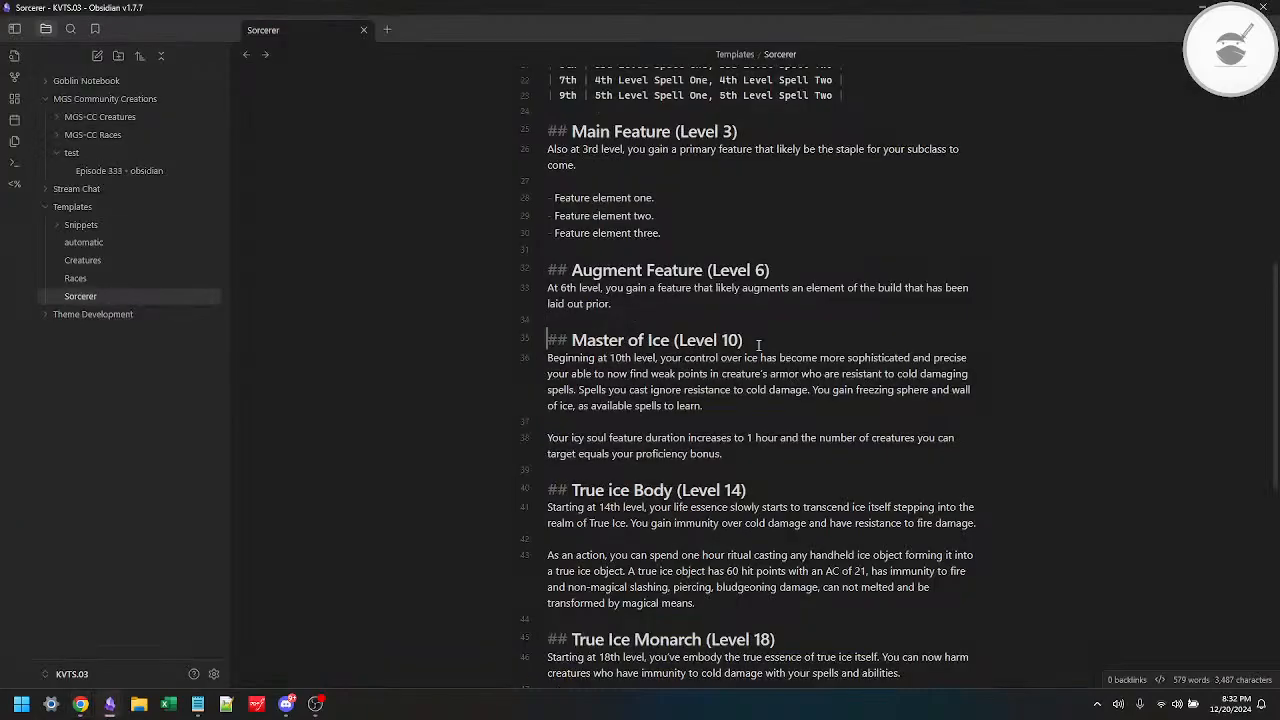
key("shift+Down")
key("shift+Down")
key("shift+Down")
key("shift+Down")
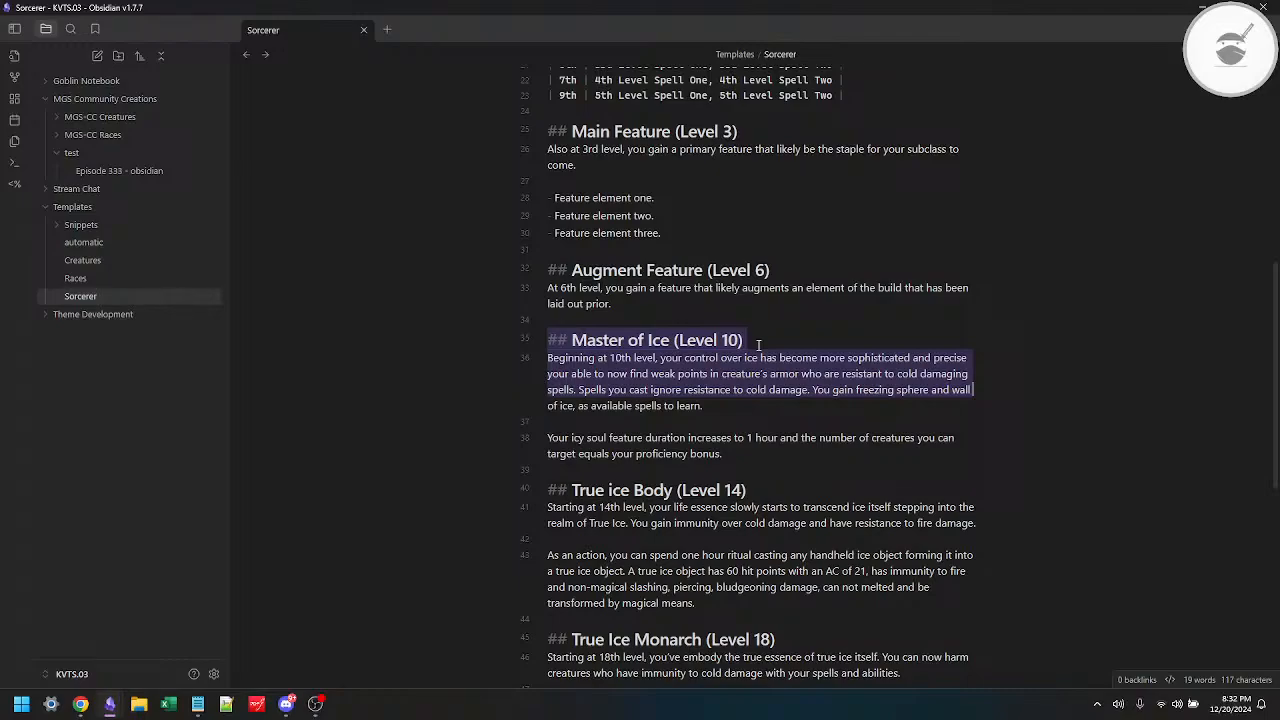
key("shift+Down")
key("shift+Down")
key("shift+Down")
key("shift+Down")
key("BackSpace")
key("BackSpace")
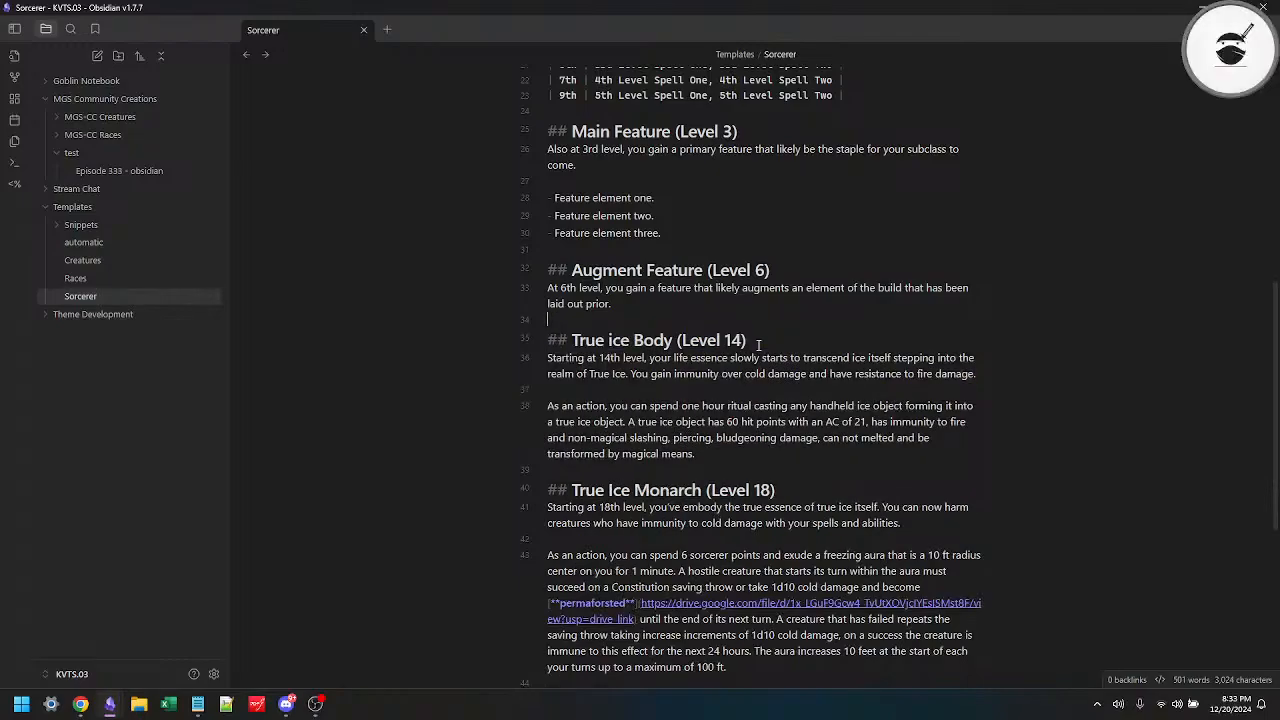
Step: Check the 18th-level Sorcerous Origin feature on the 5etools page and retitle the True Ice Monarch heading in the Obsidian note to Capstone Feature
key("alt+Tab")
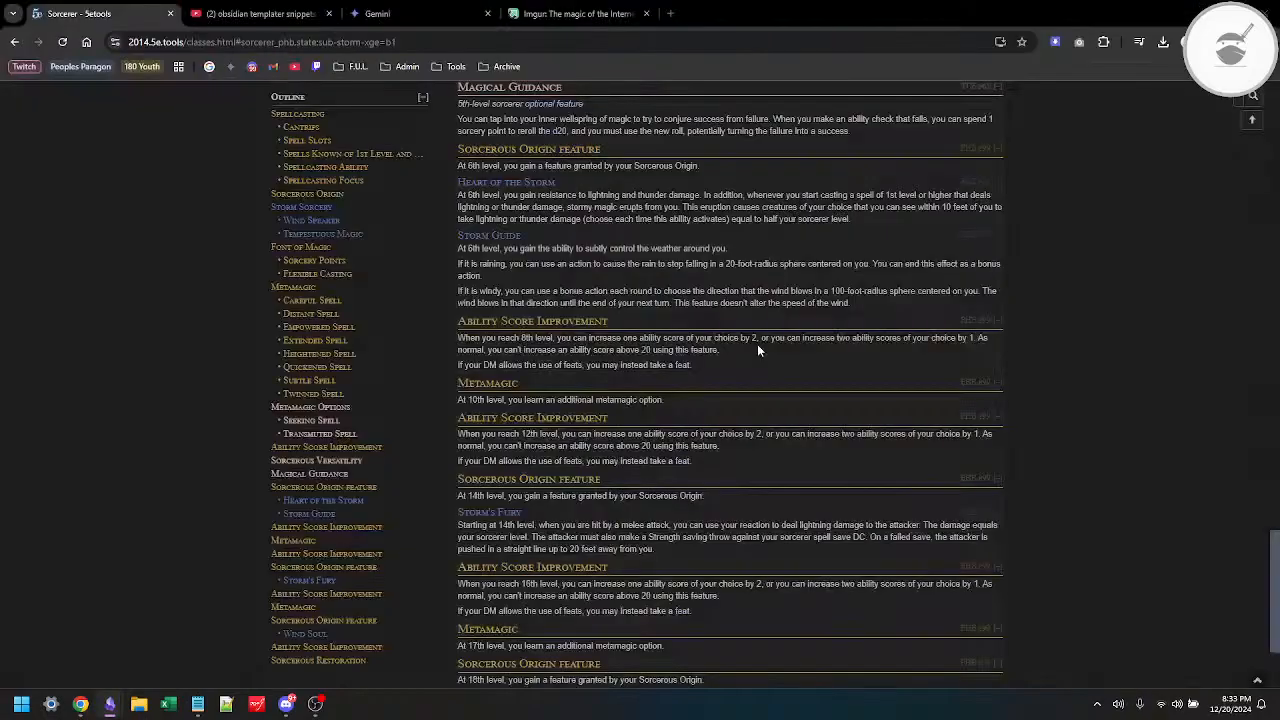
scroll(757, 349, "down", 2)
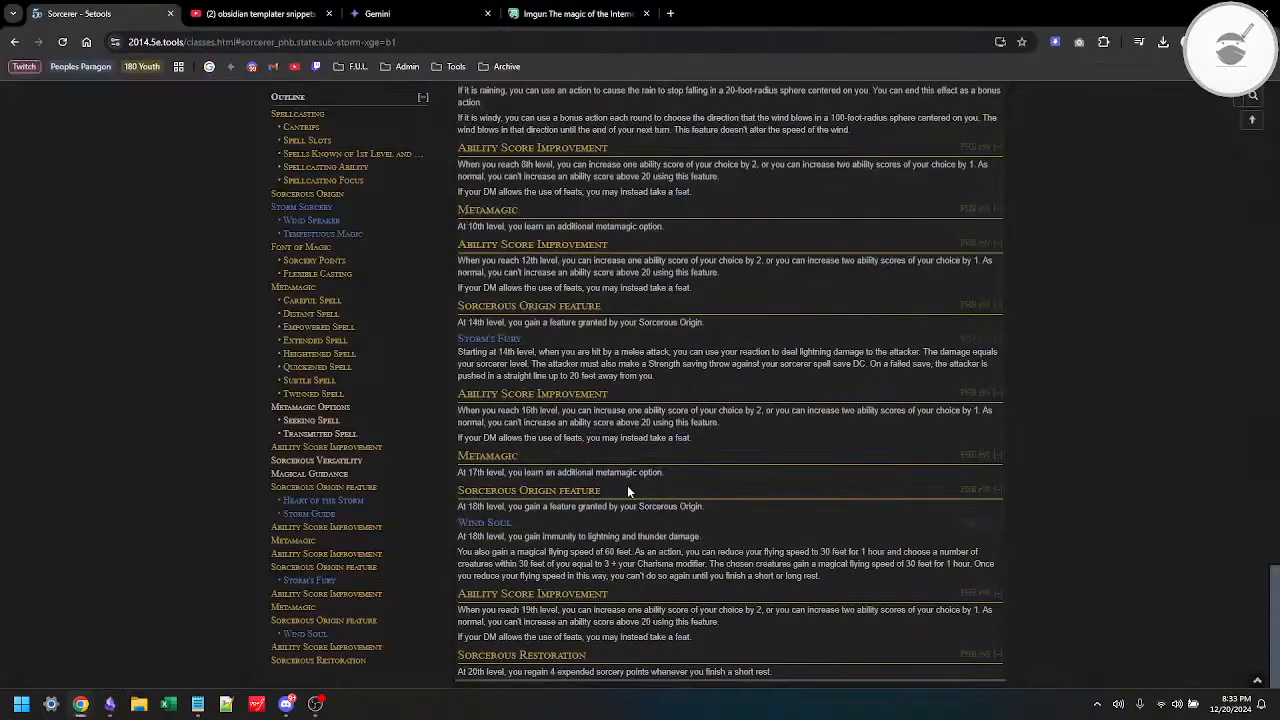
key("alt+Tab")
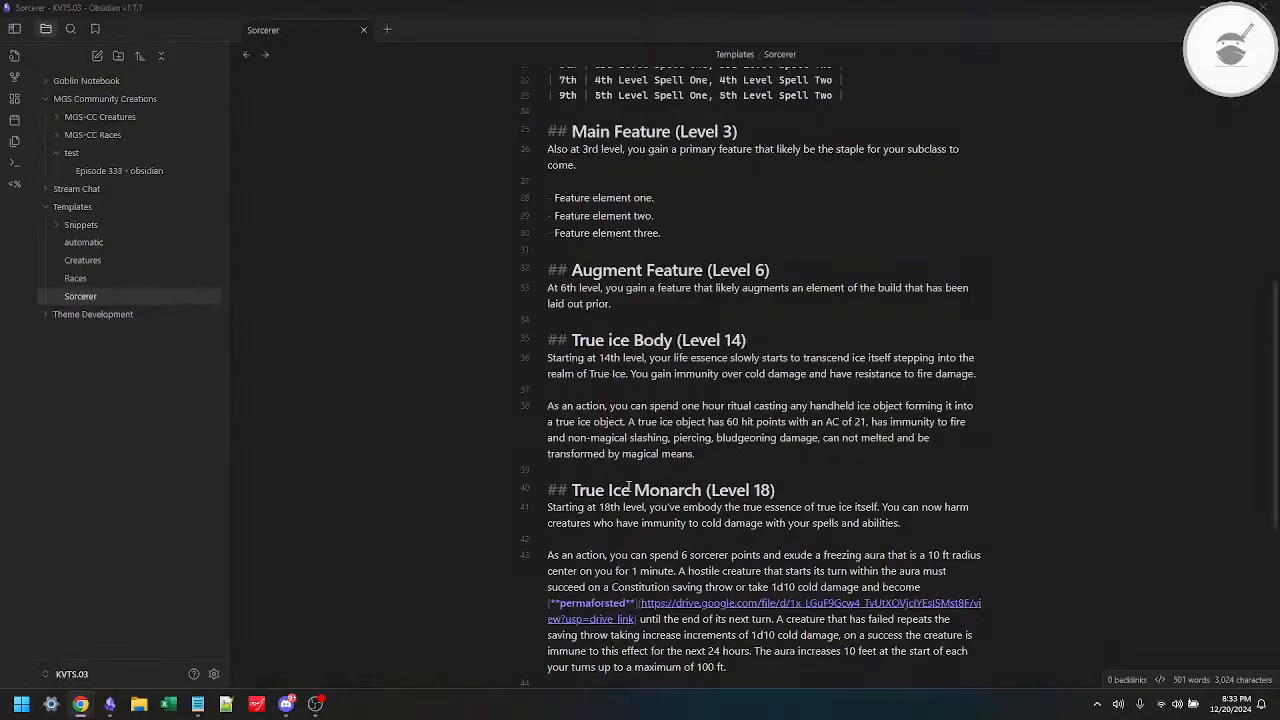
left_click_drag(572, 490, 702, 490)
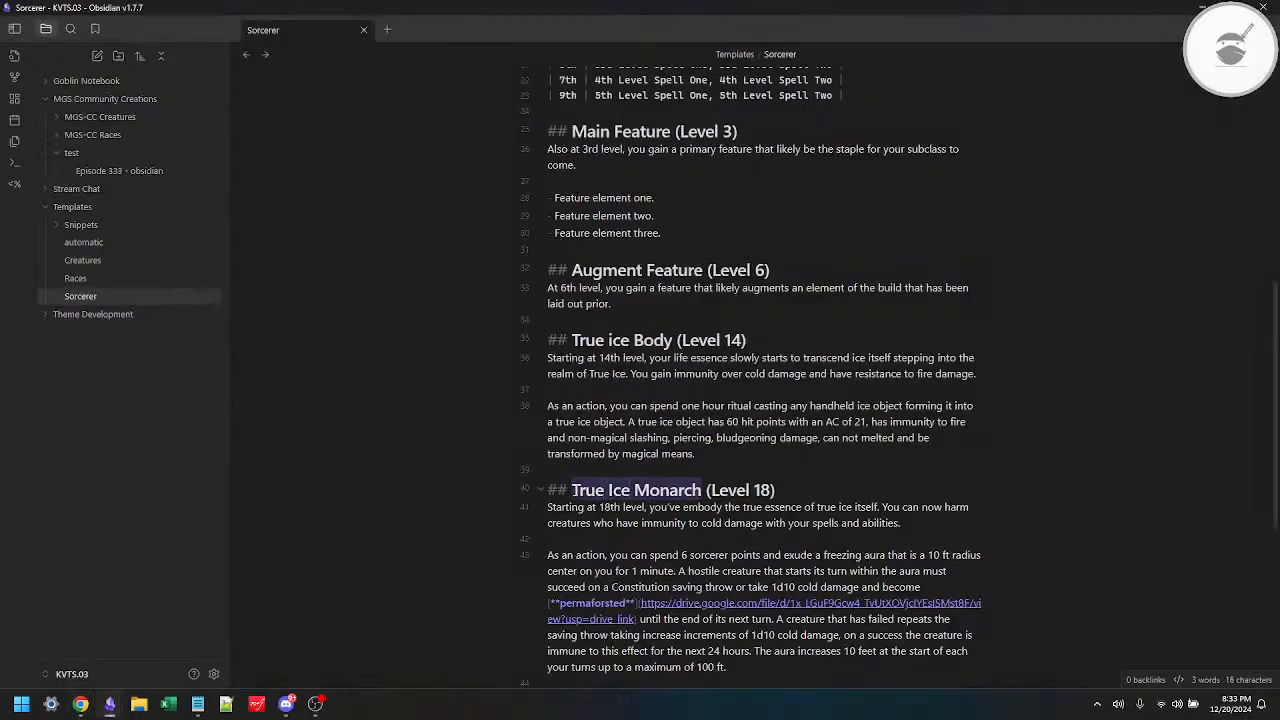
type("Caps")
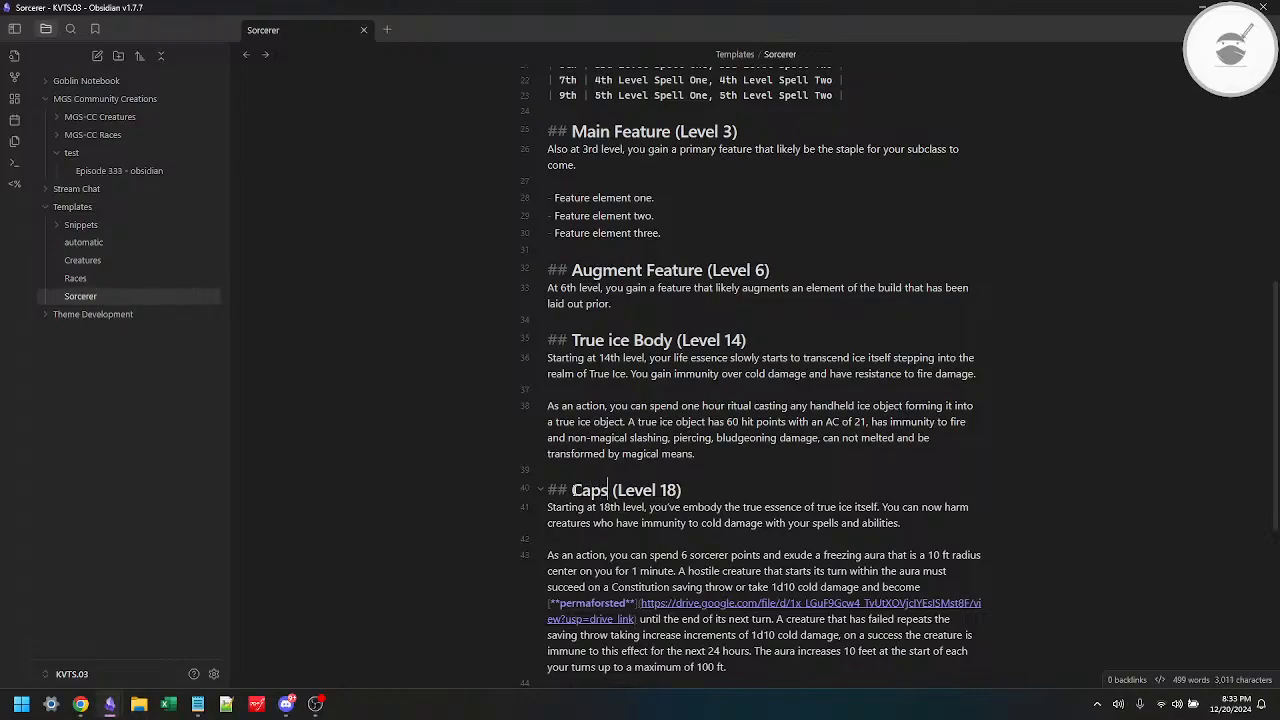
type("tone Featur")
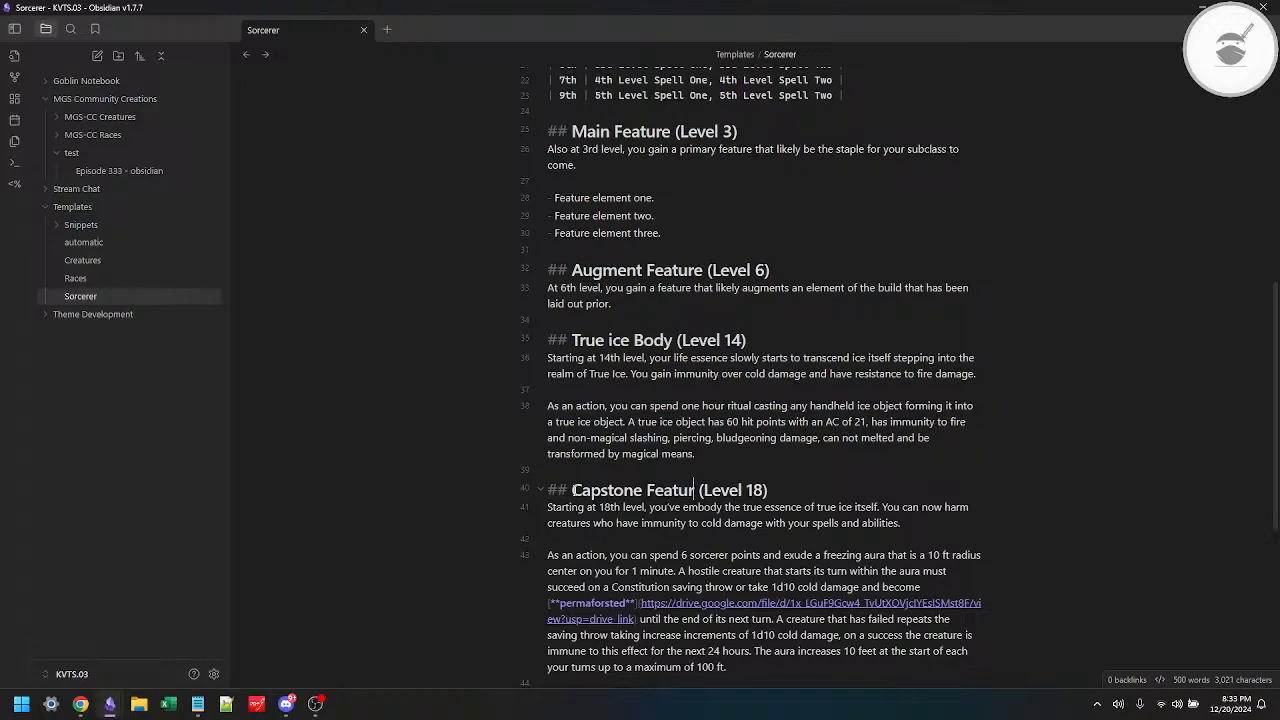
type("e")
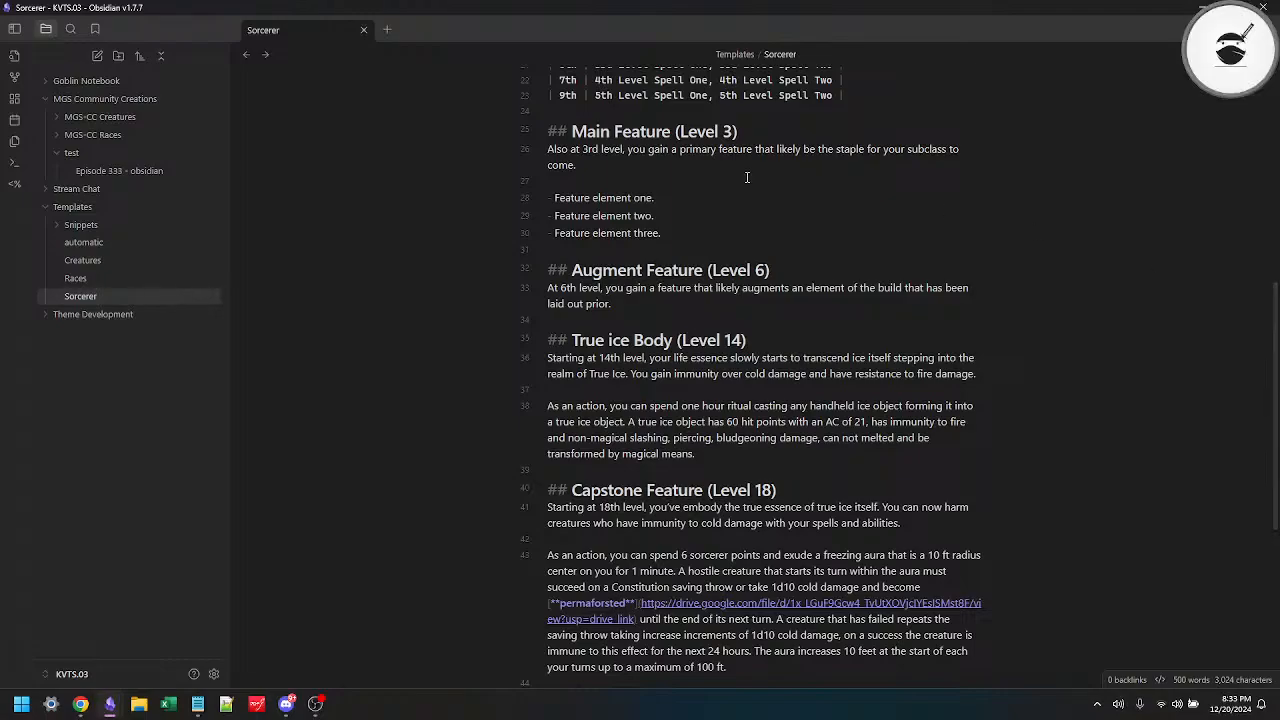
scroll(748, 177, "up", 5)
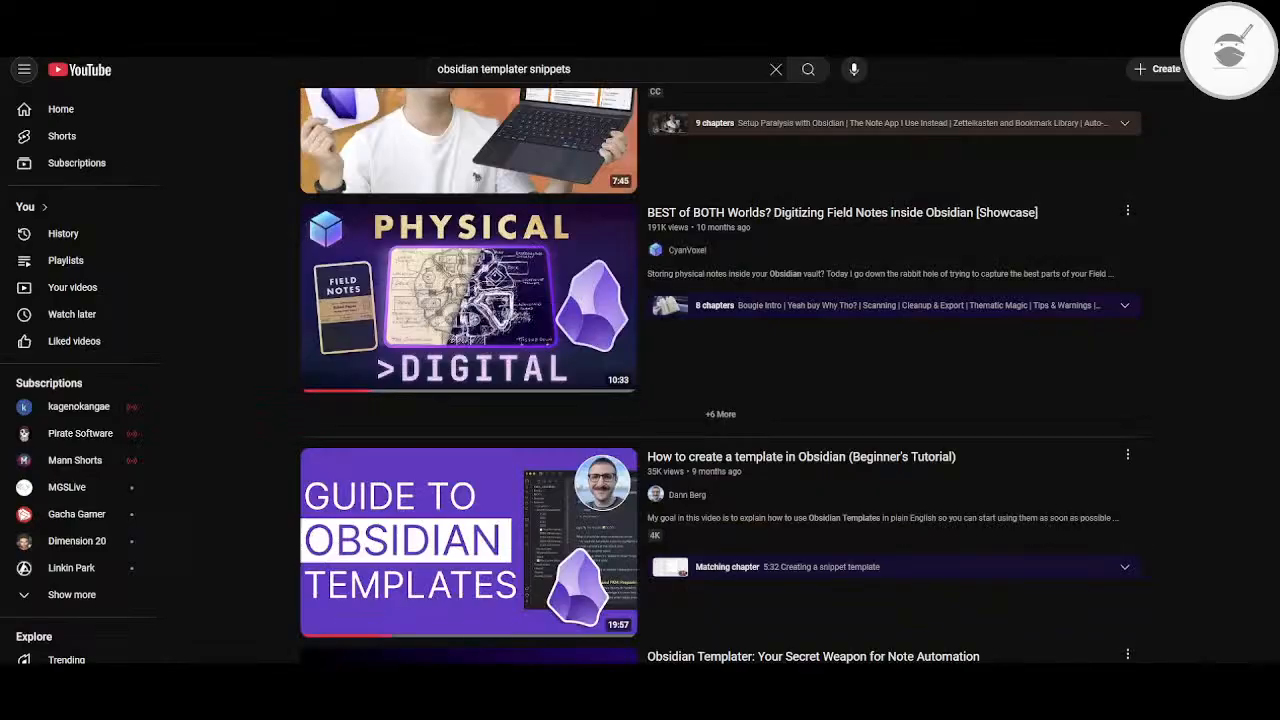
Step: Switch to YouTube and replace the current search with one for psychedelic visuals
triple_click(582, 68)
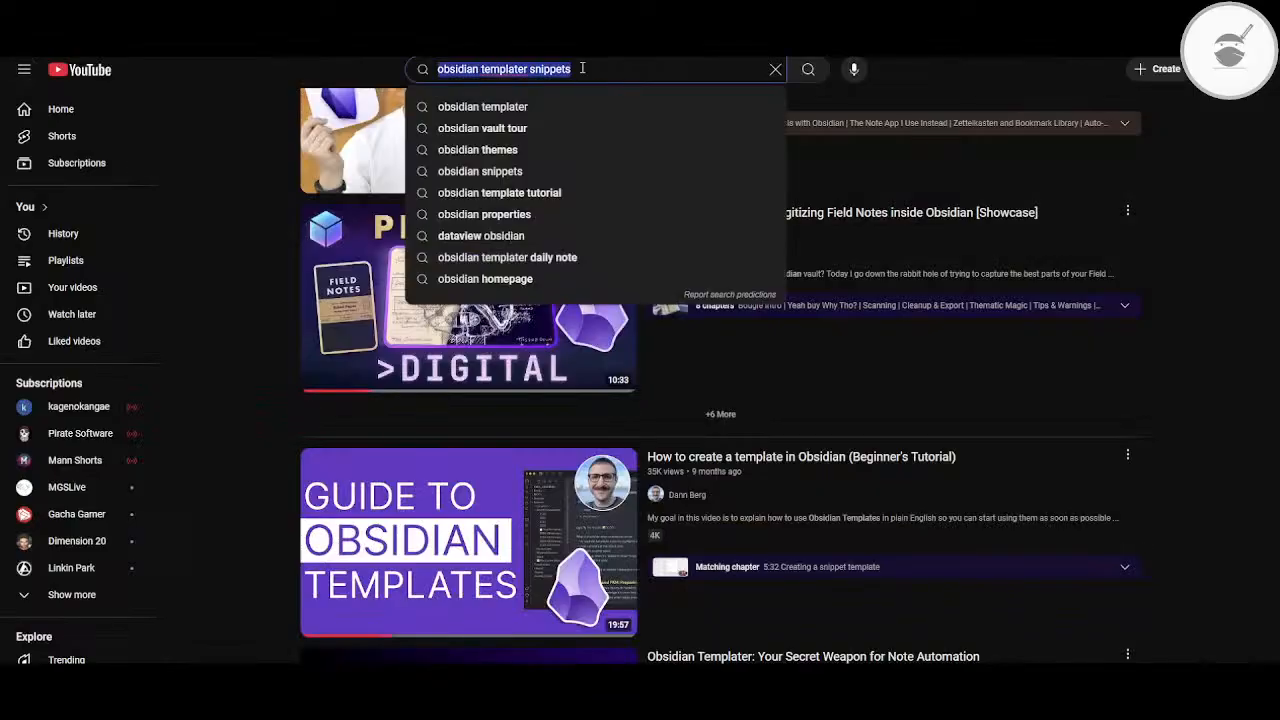
type("psyc")
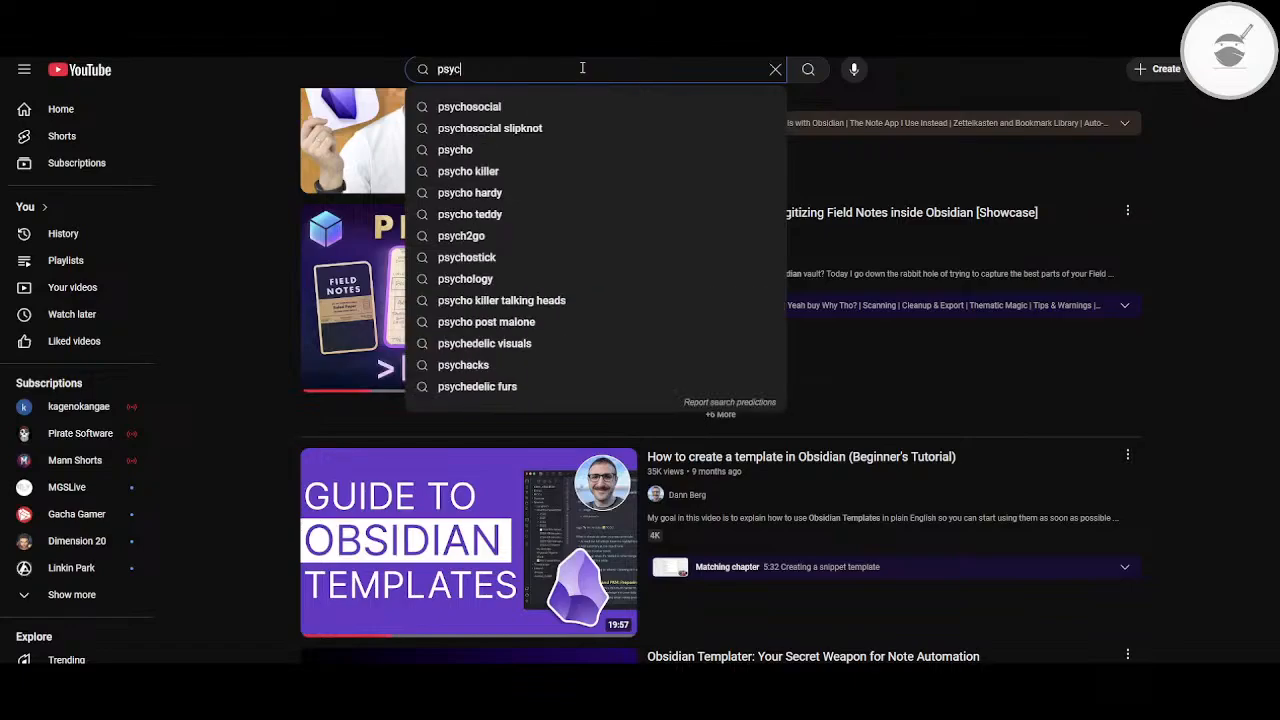
type("odelic")
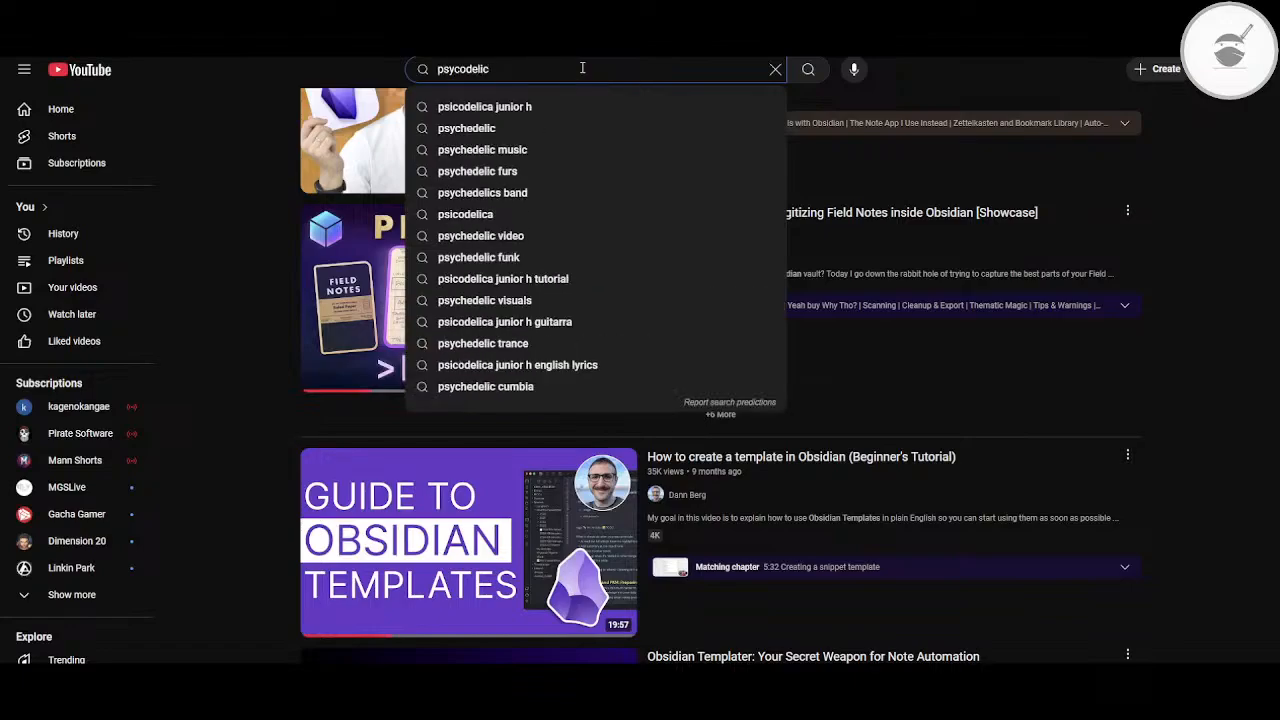
key("Down")
key("Down")
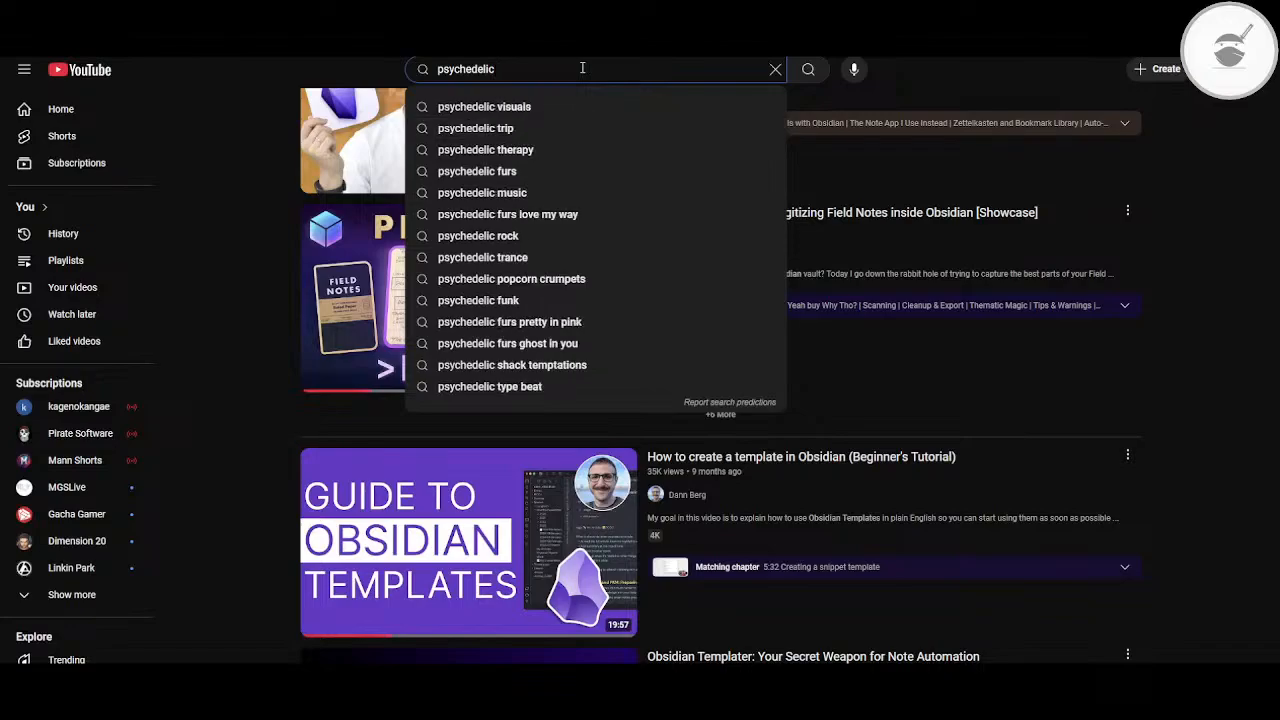
key("Down")
key("Return")
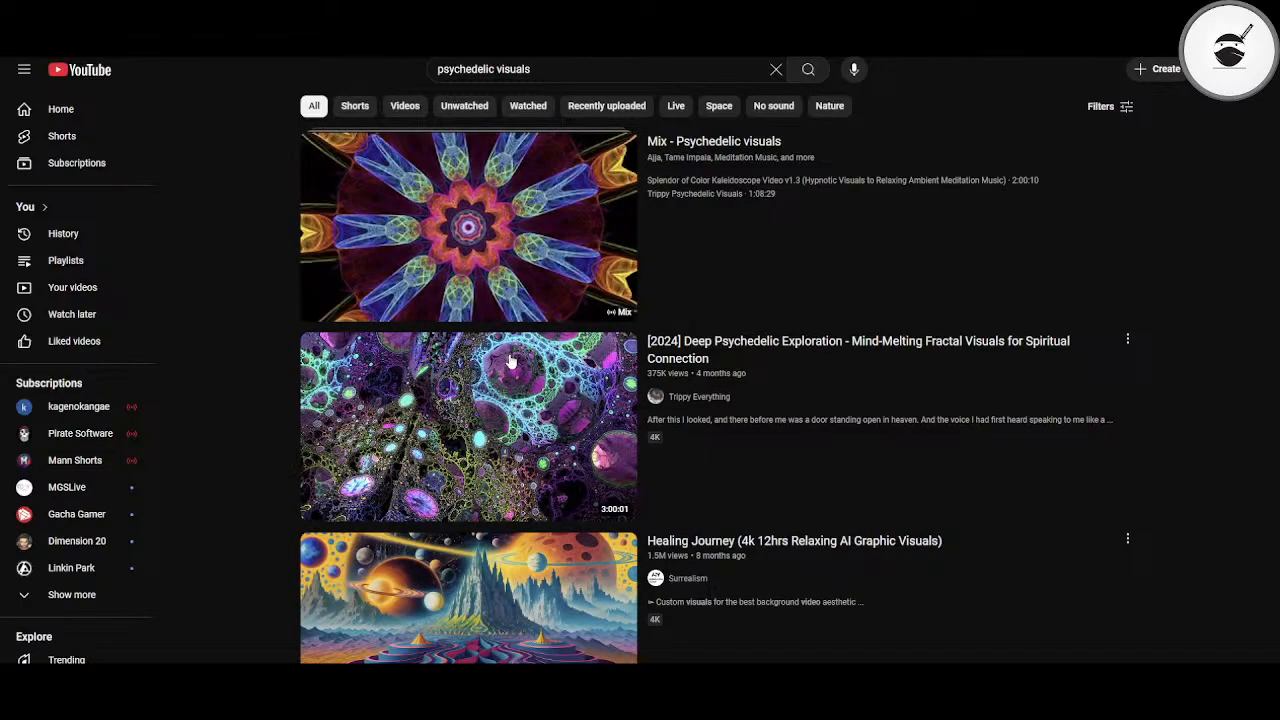
Step: Play the video Healing Journey (4k 12hrs Relaxing AI Graphic Visuals) in full screen, and leave full-screen view after watching
scroll(510, 360, "down", 2)
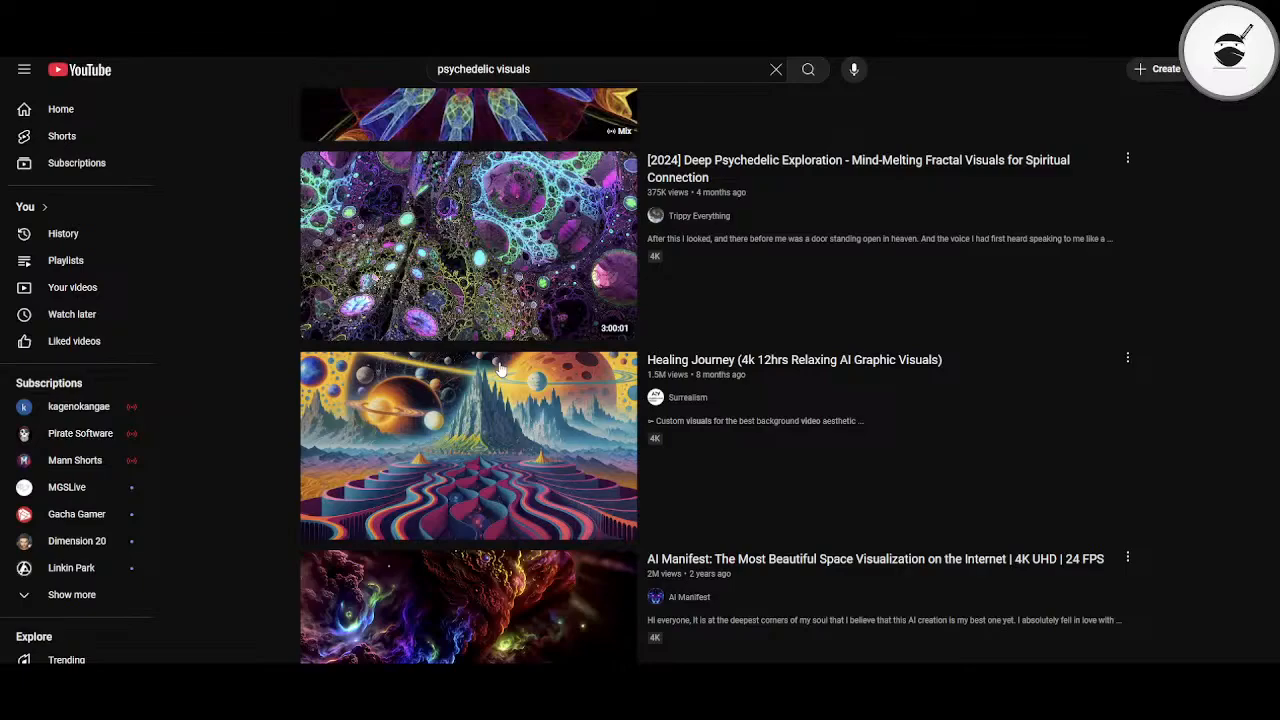
mouse_move(509, 429)
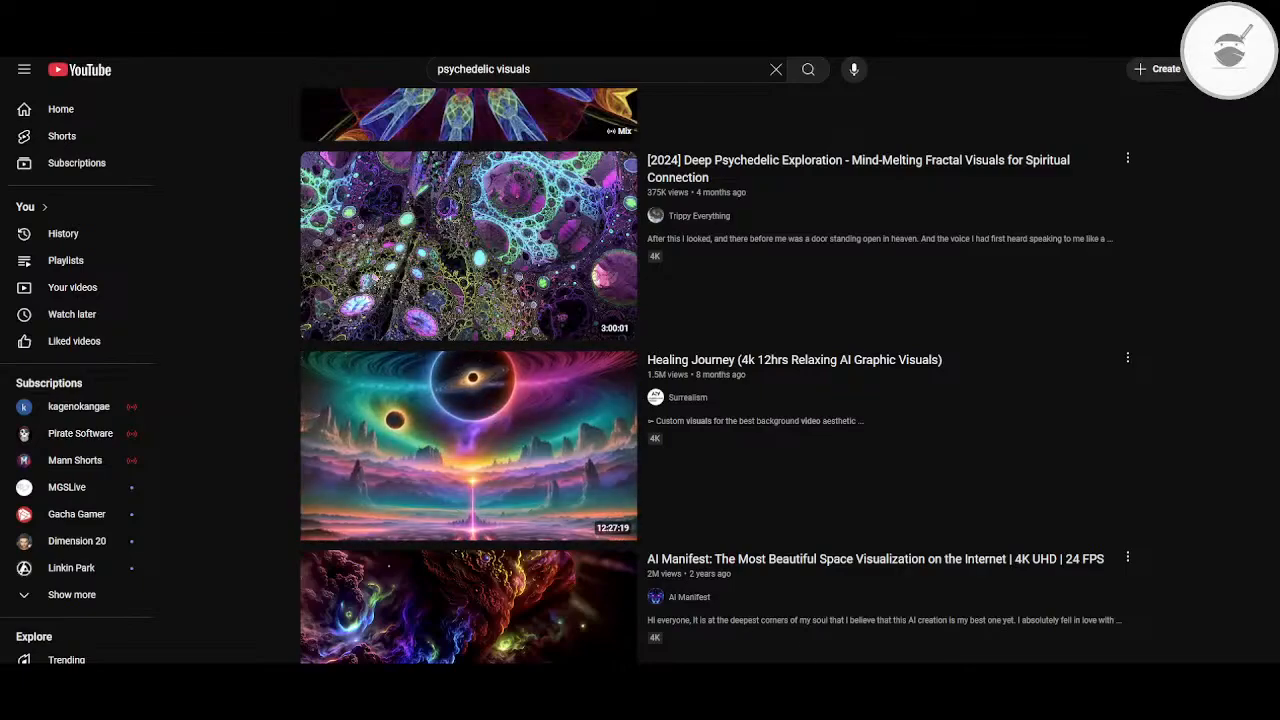
left_click(409, 466)
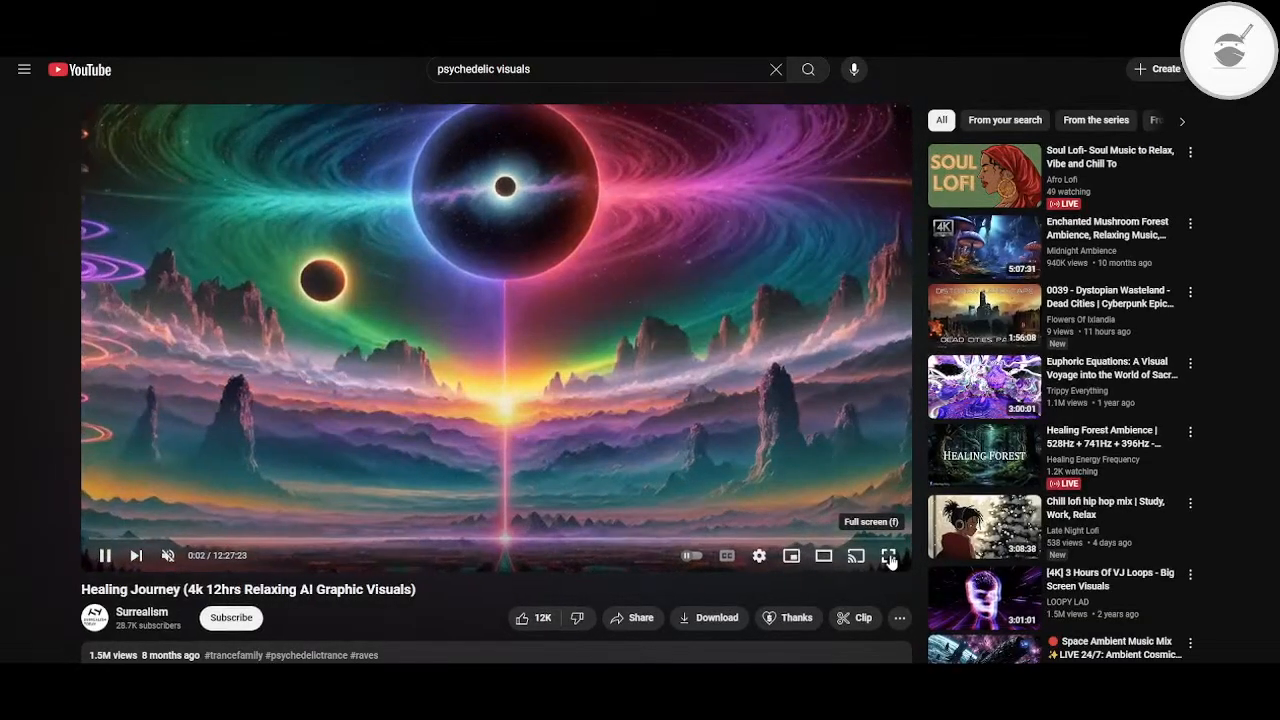
left_click(888, 555)
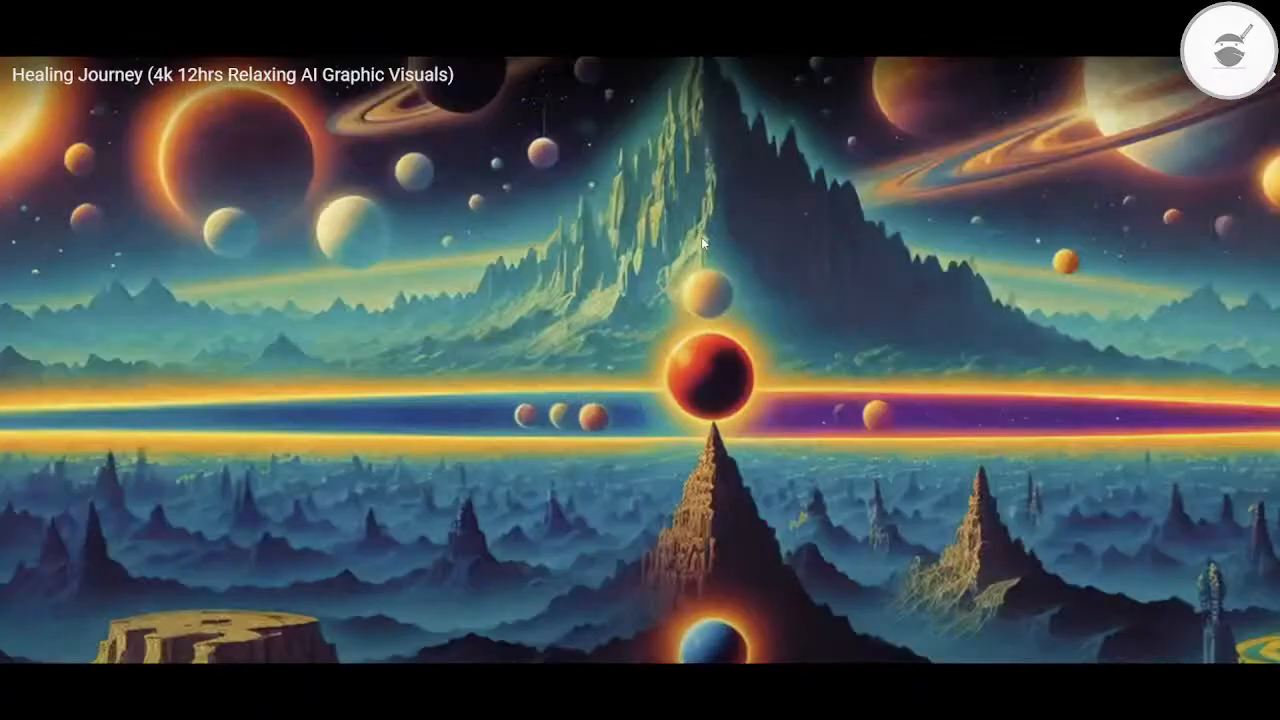
key("Escape")
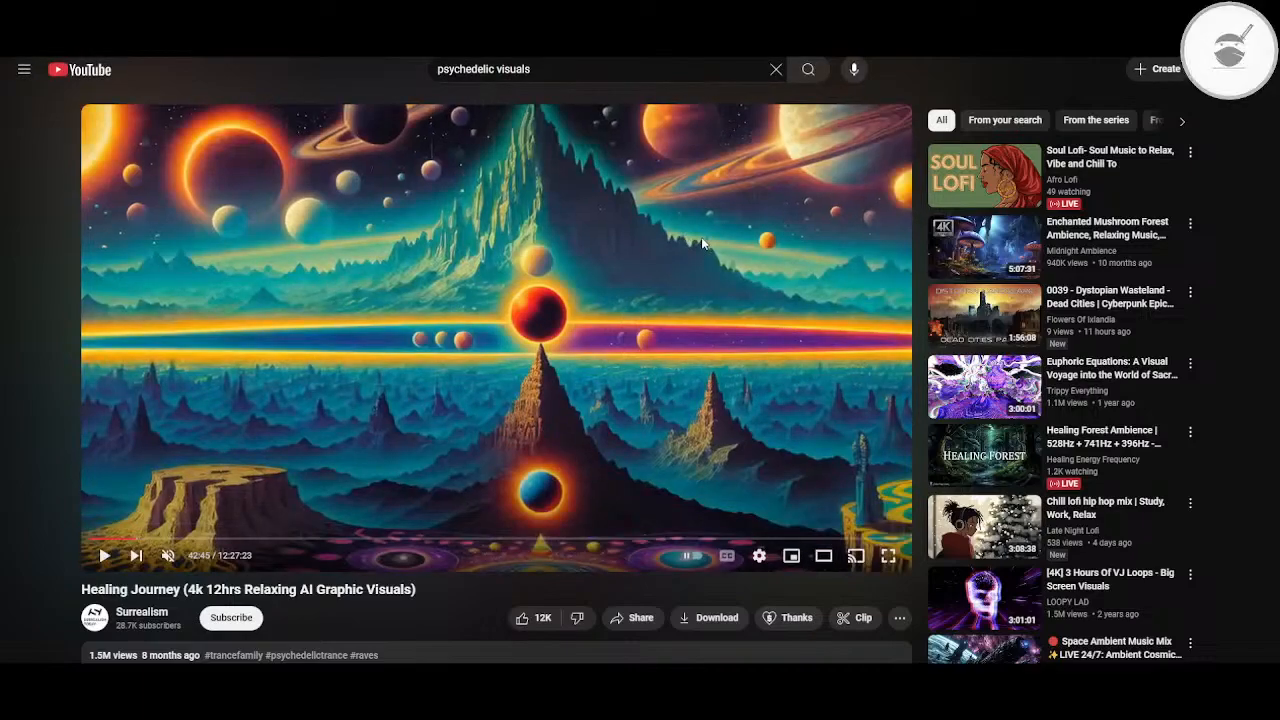
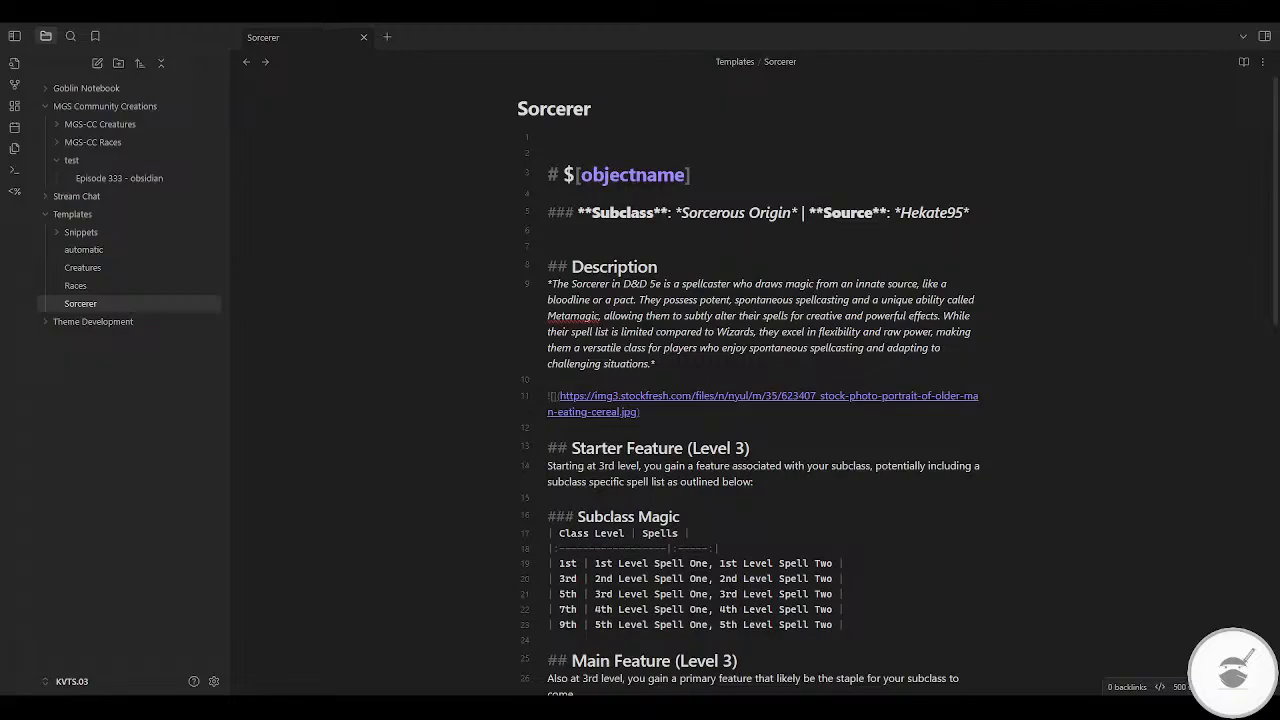
Step: Delete the freezing aura paragraph and the ritual true-ice line from the Capstone Feature (Level 18) section
scroll(760, 400, "down", 3)
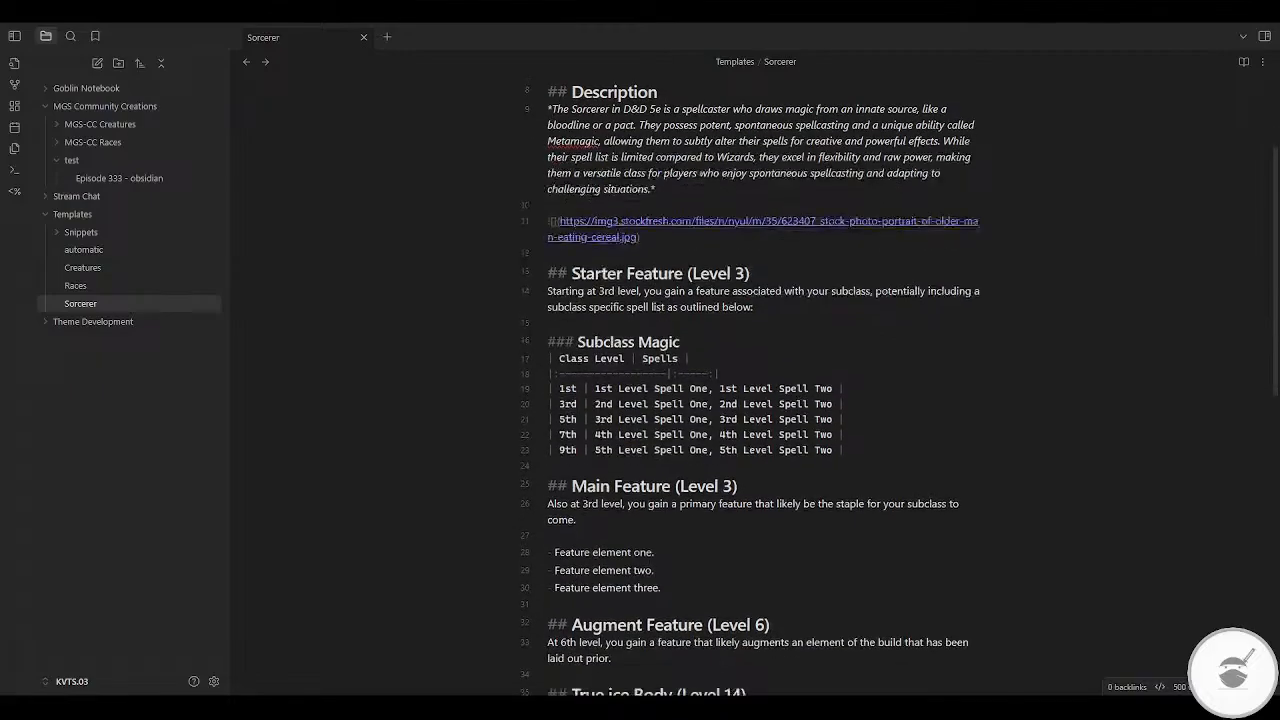
scroll(760, 400, "down", 4)
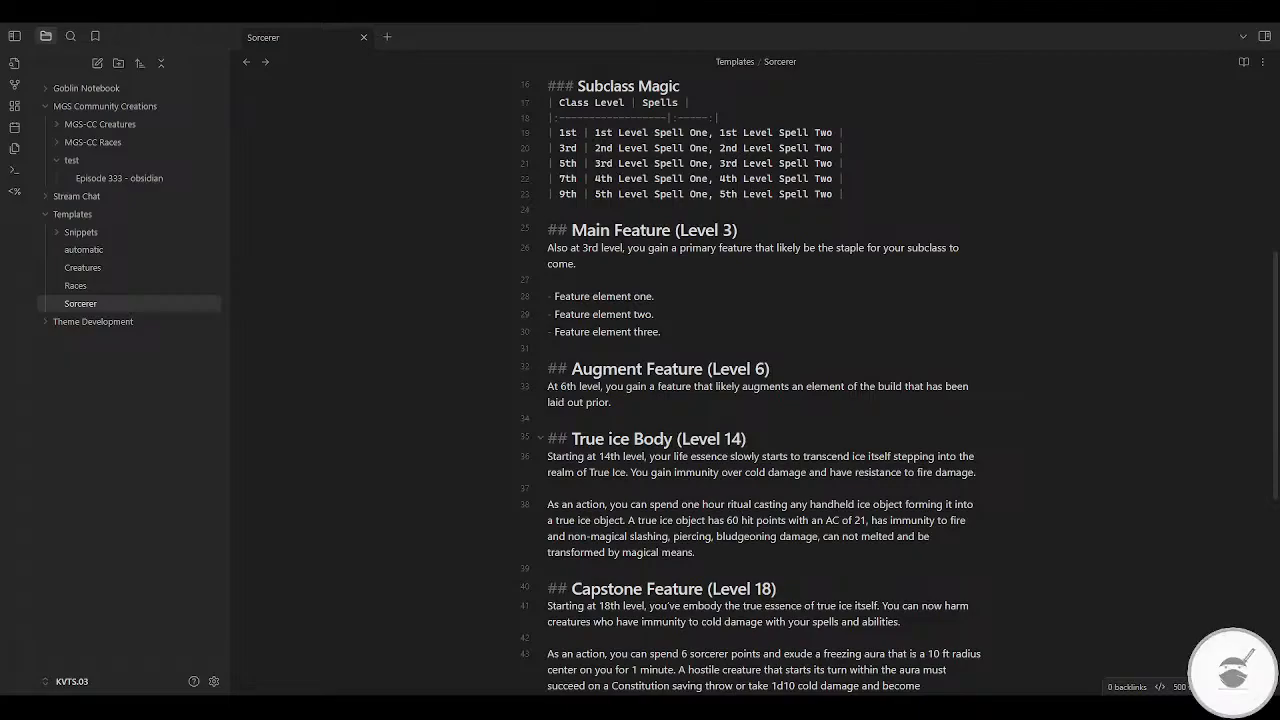
scroll(760, 400, "down", 4)
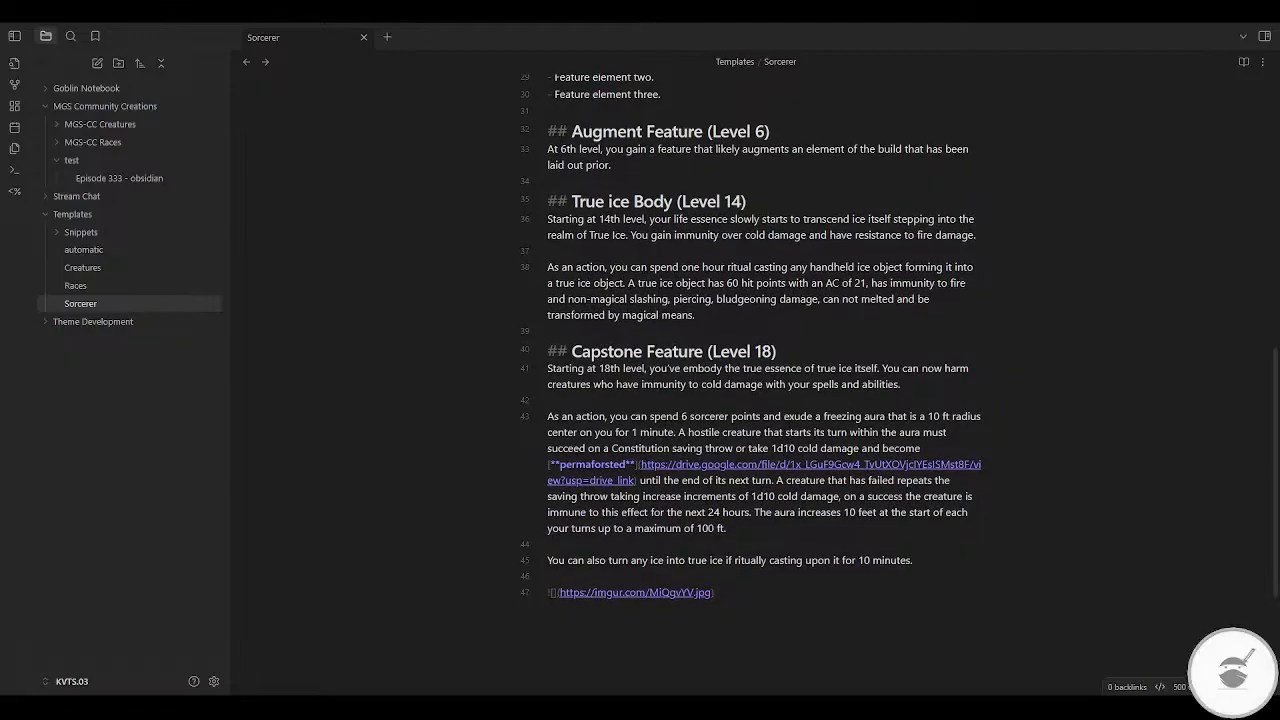
left_click(575, 404)
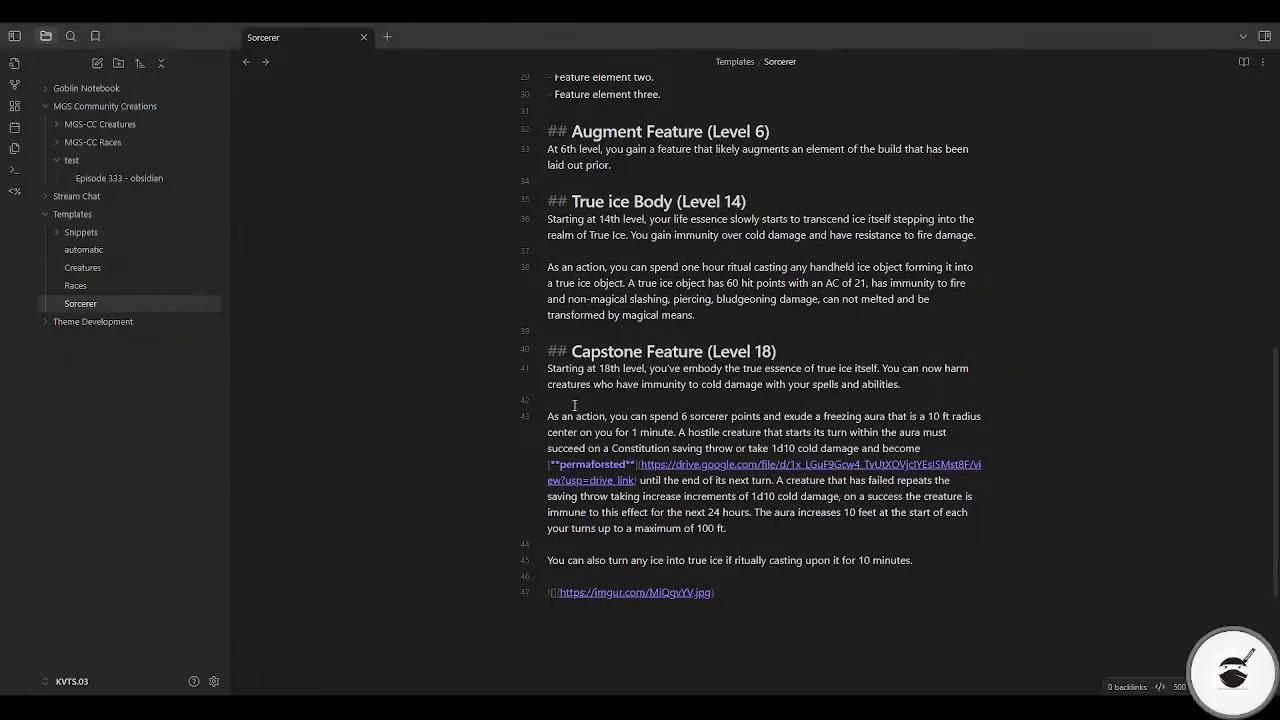
key("shift+Down")
key("shift+Down")
key("shift+Down")
key("shift+Down")
key("shift+Down")
key("shift+Down")
key("shift+Down")
key("shift+Down")
key("shift+Down")
key("shift+Down")
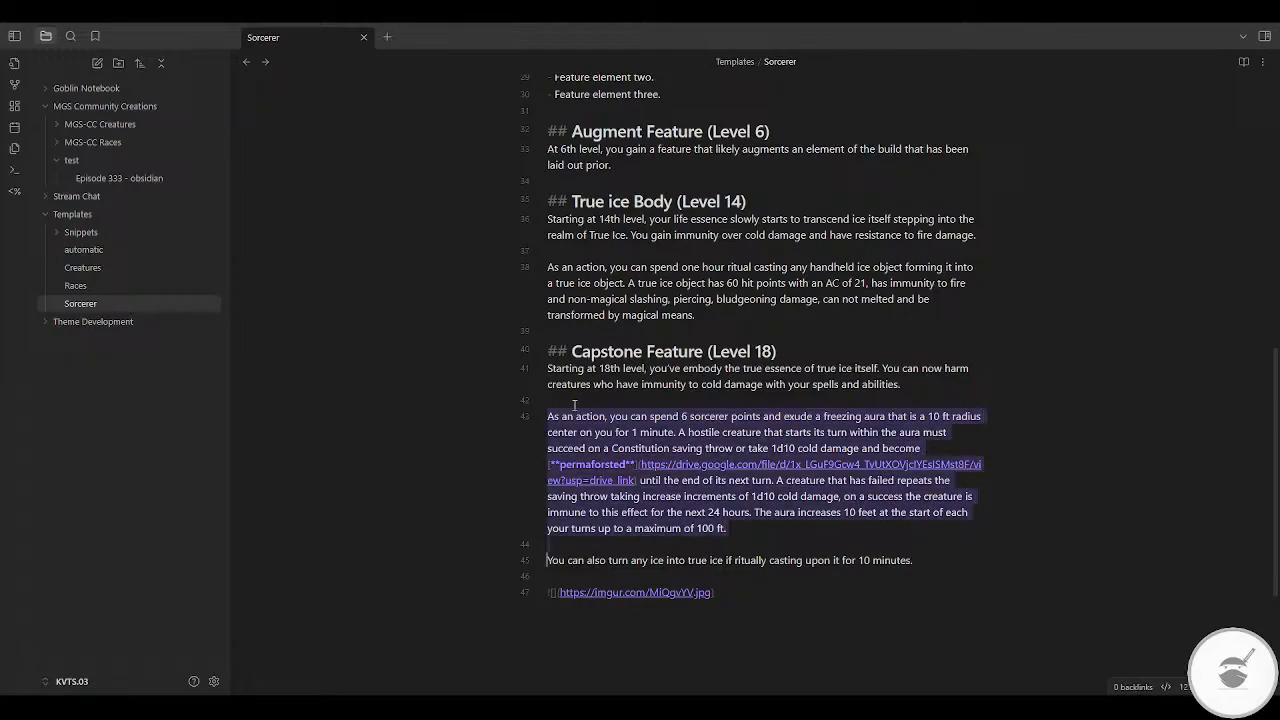
key("BackSpace")
Step: Preview the note in reading view, return to editing, and delete the ice image link at the note's end
left_click(1244, 63)
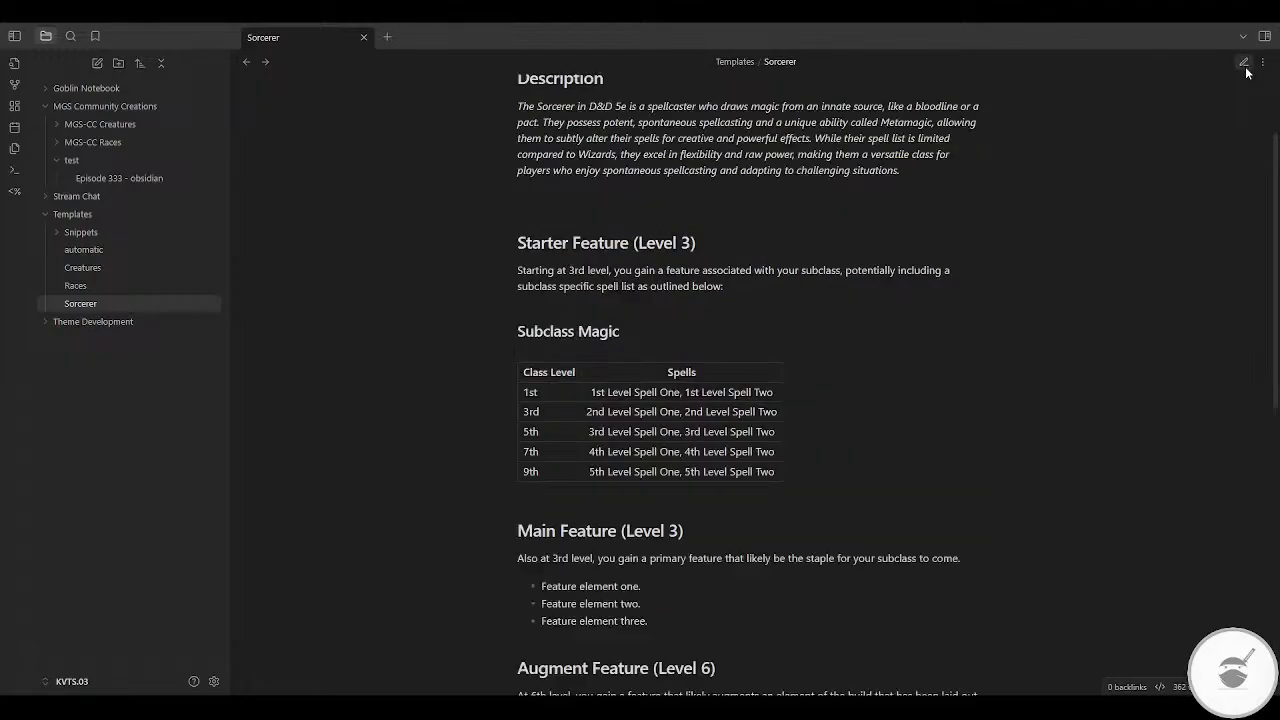
scroll(840, 390, "down", 5)
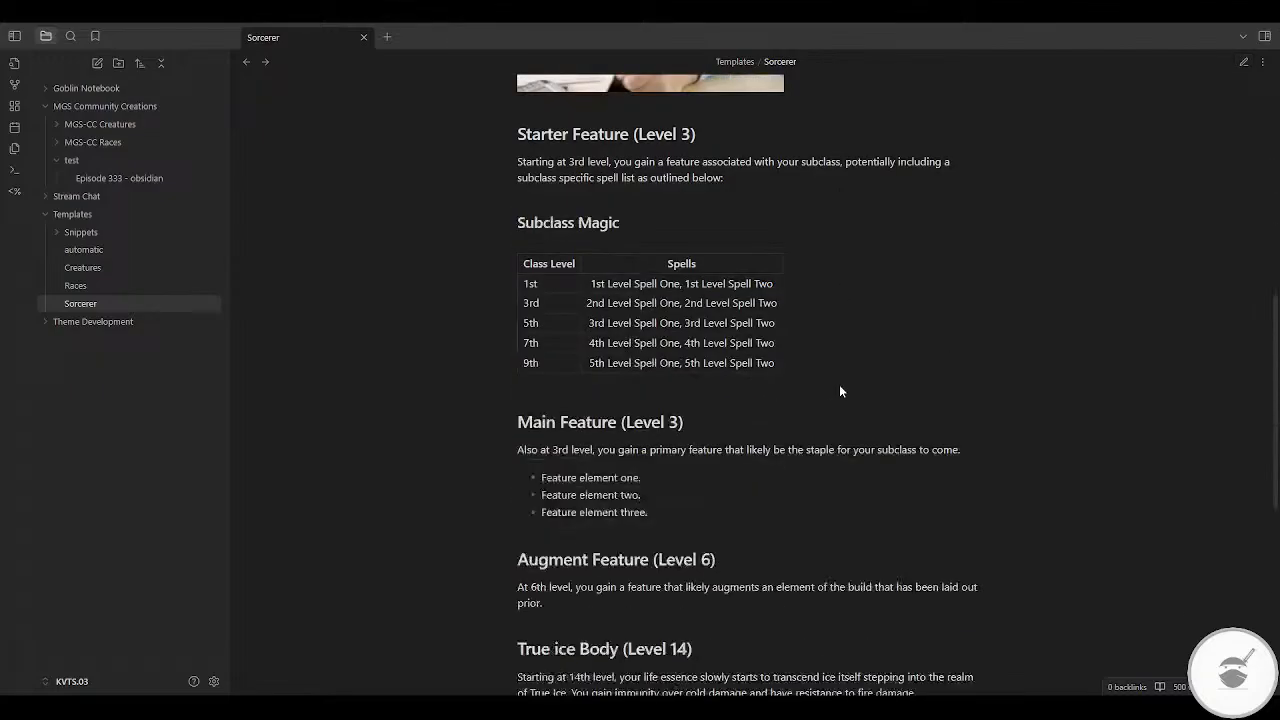
scroll(840, 390, "down", 6)
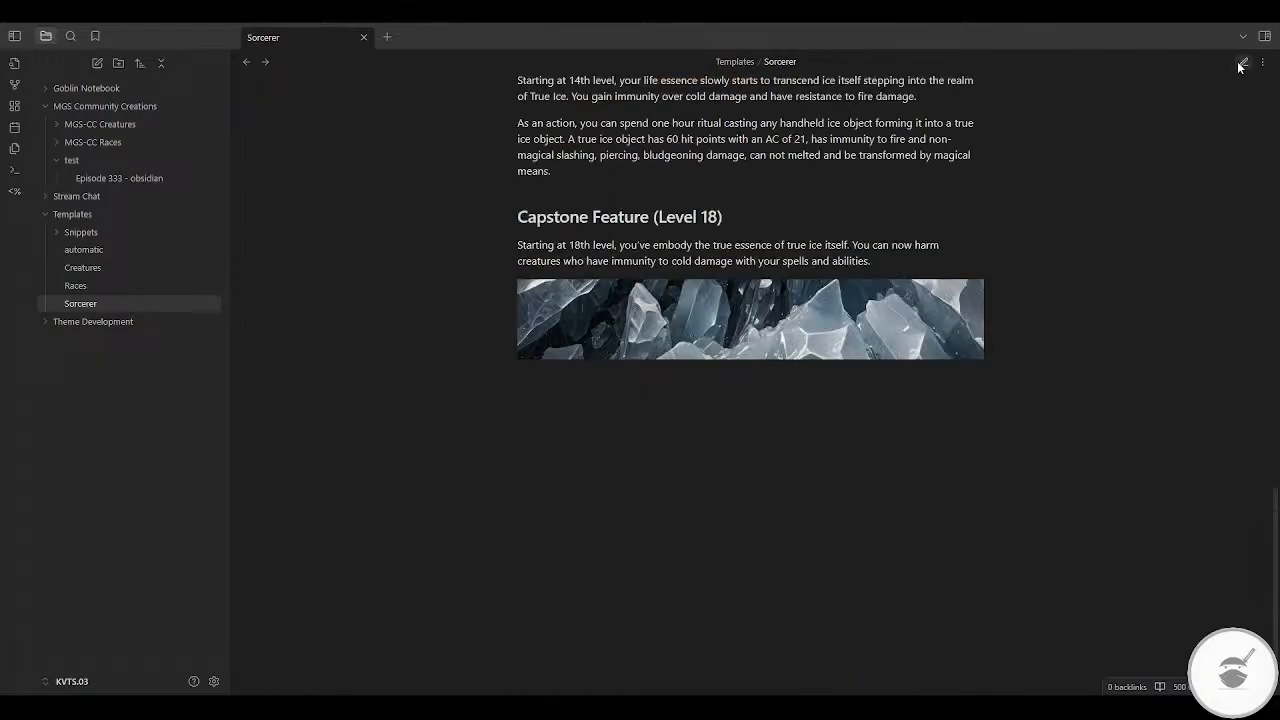
left_click(1243, 63)
left_click(587, 343)
key("shift+Down")
key("shift+Down")
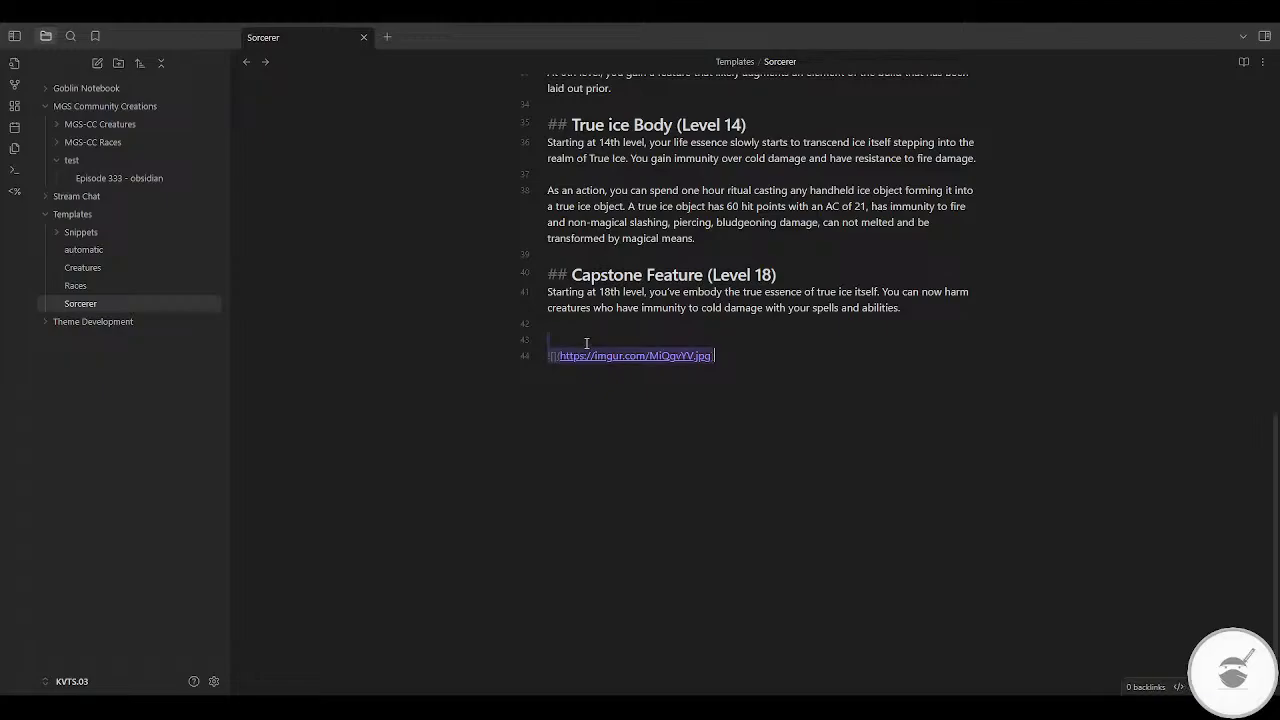
key("BackSpace")
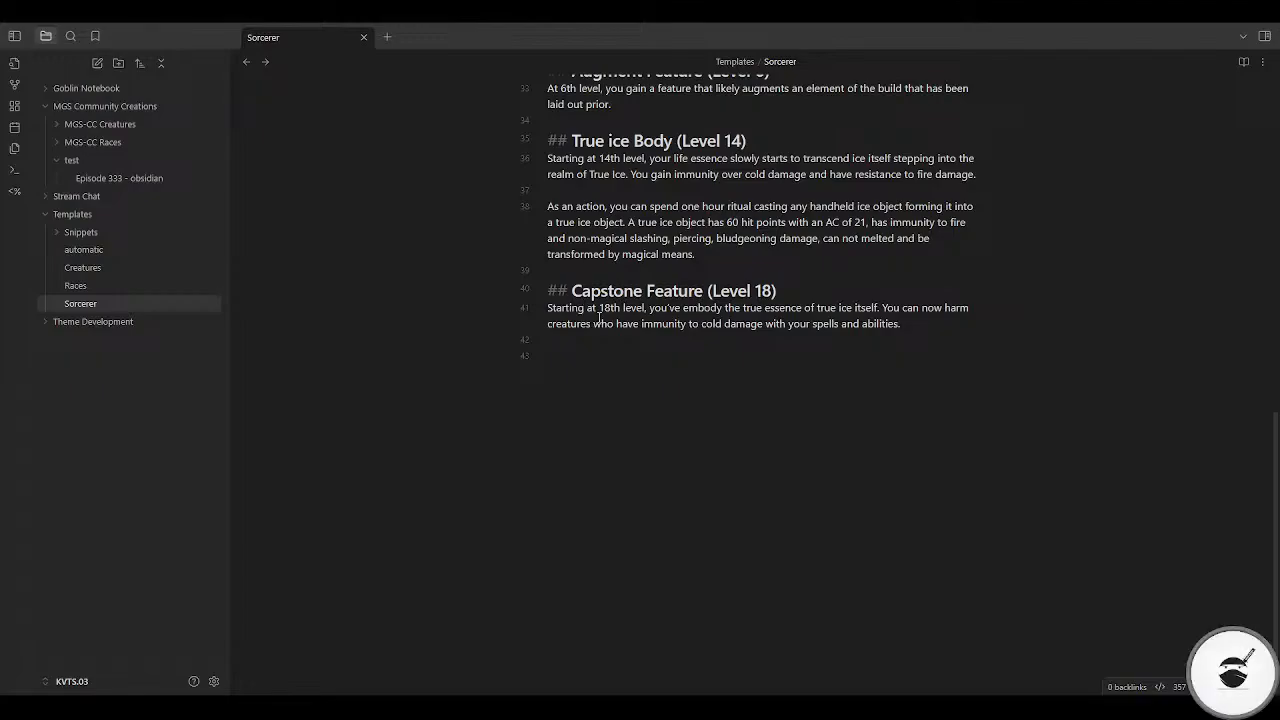
Step: Reword the start of the Capstone Feature description to "you've truly embodied"
key("ctrl+Right")
key("ctrl+Right")
key("ctrl+Right")
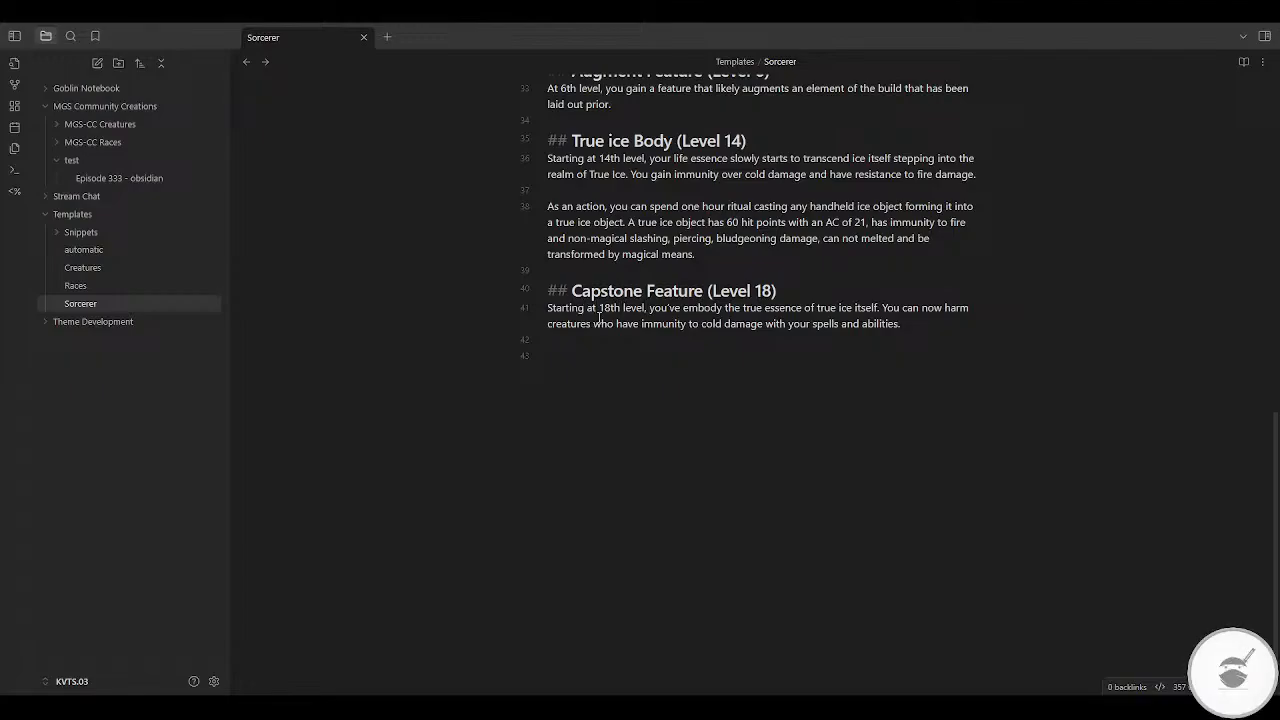
key("ctrl+Right")
type("r")
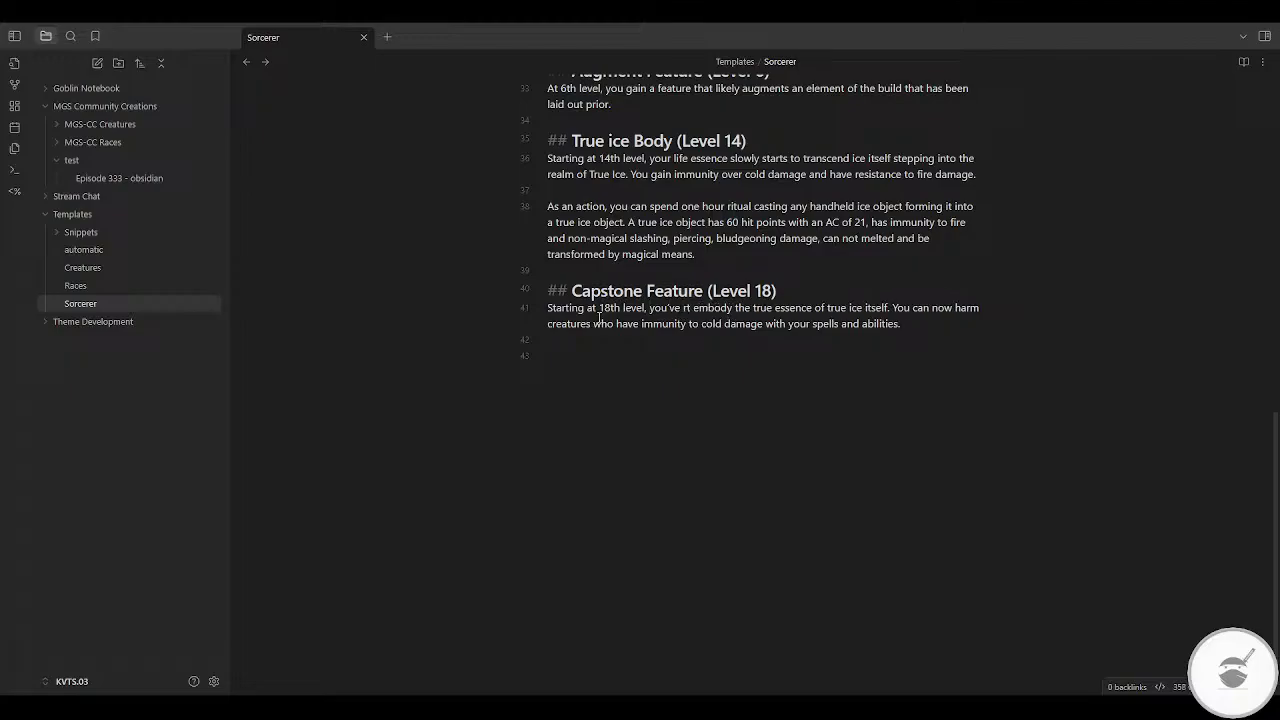
key("BackSpace")
type("truly")
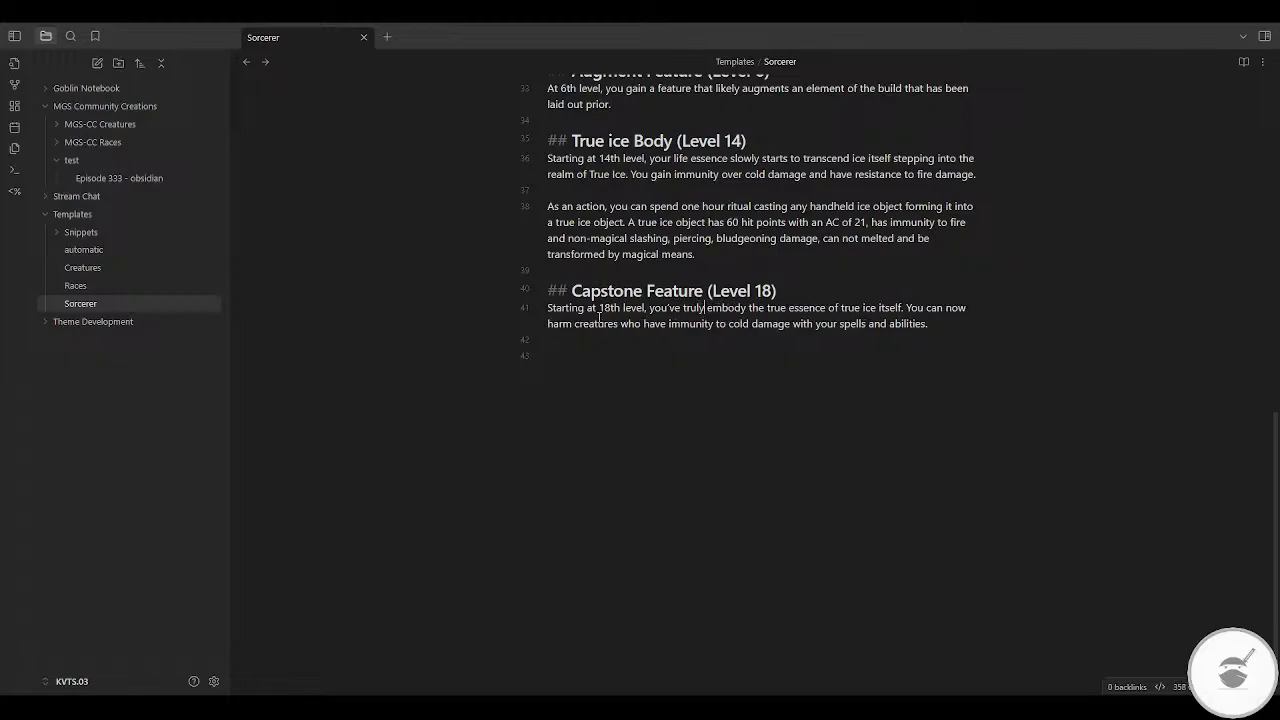
key("ctrl+Right")
key("BackSpace")
type("ied")
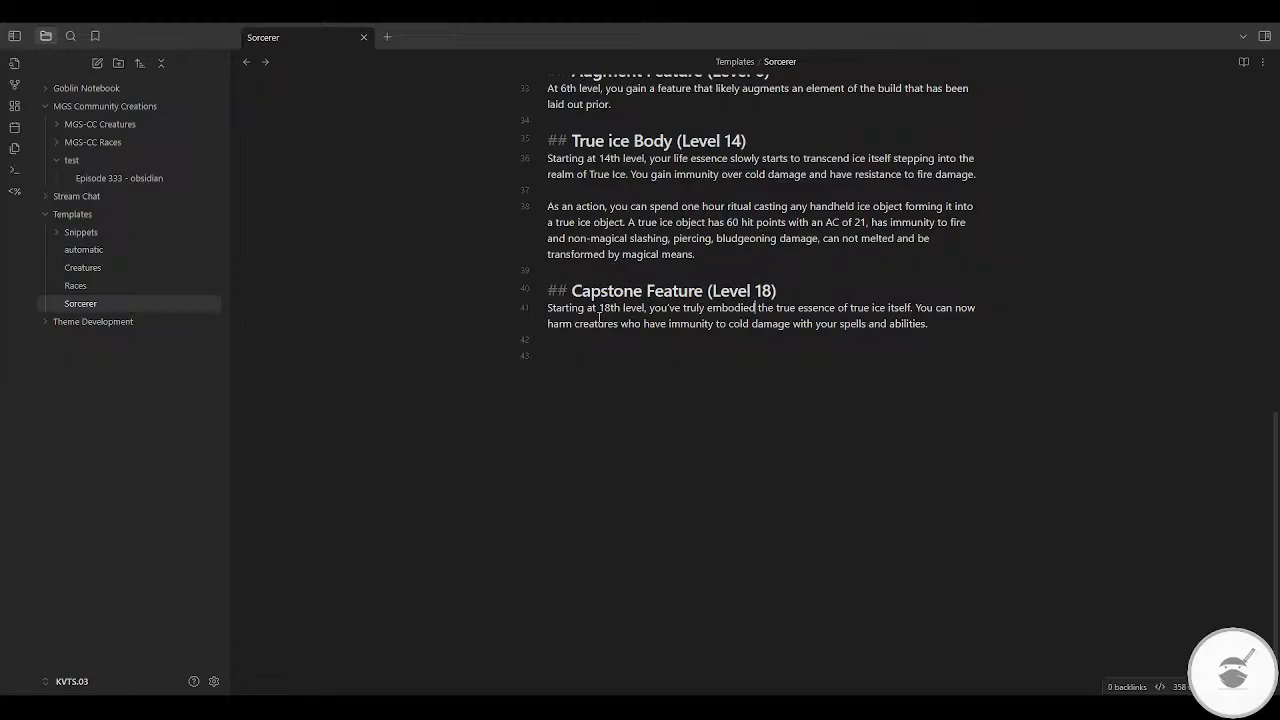
Step: Continue the Capstone Feature sentence after "embodied the" with "nature of your subclass."
key("ctrl+Right")
type("nature ")
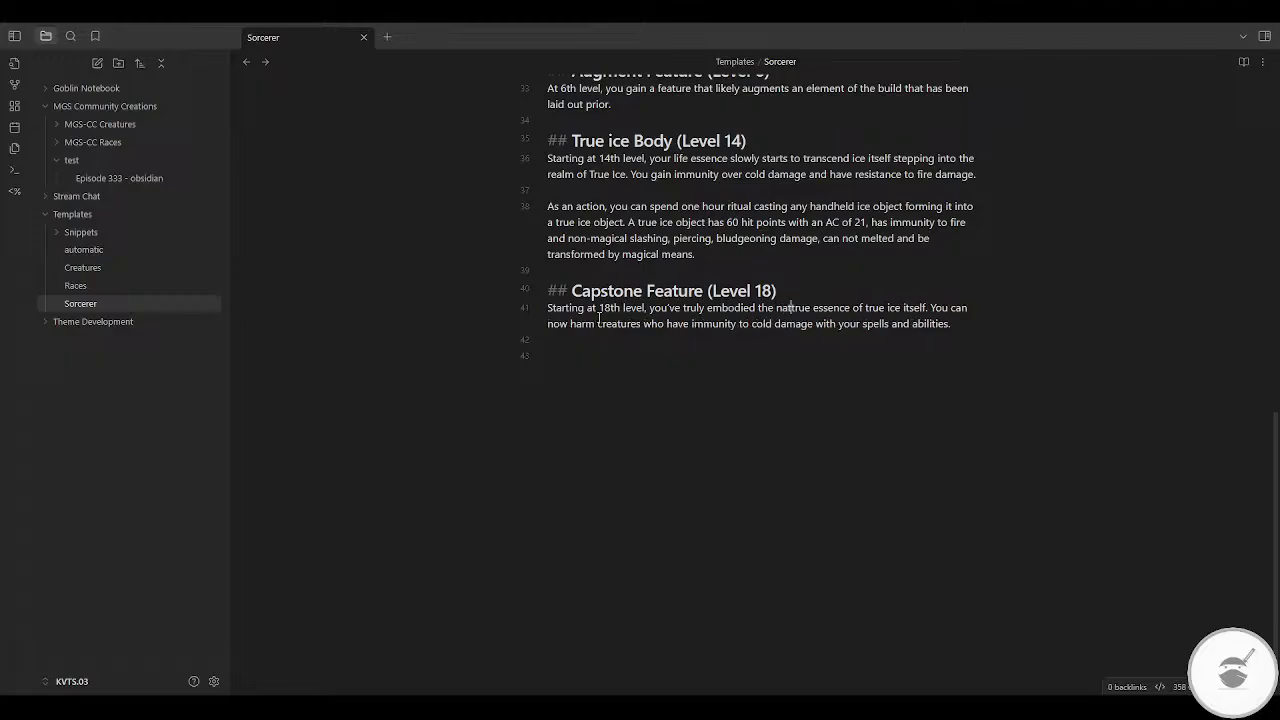
type("of ")
type("your subc")
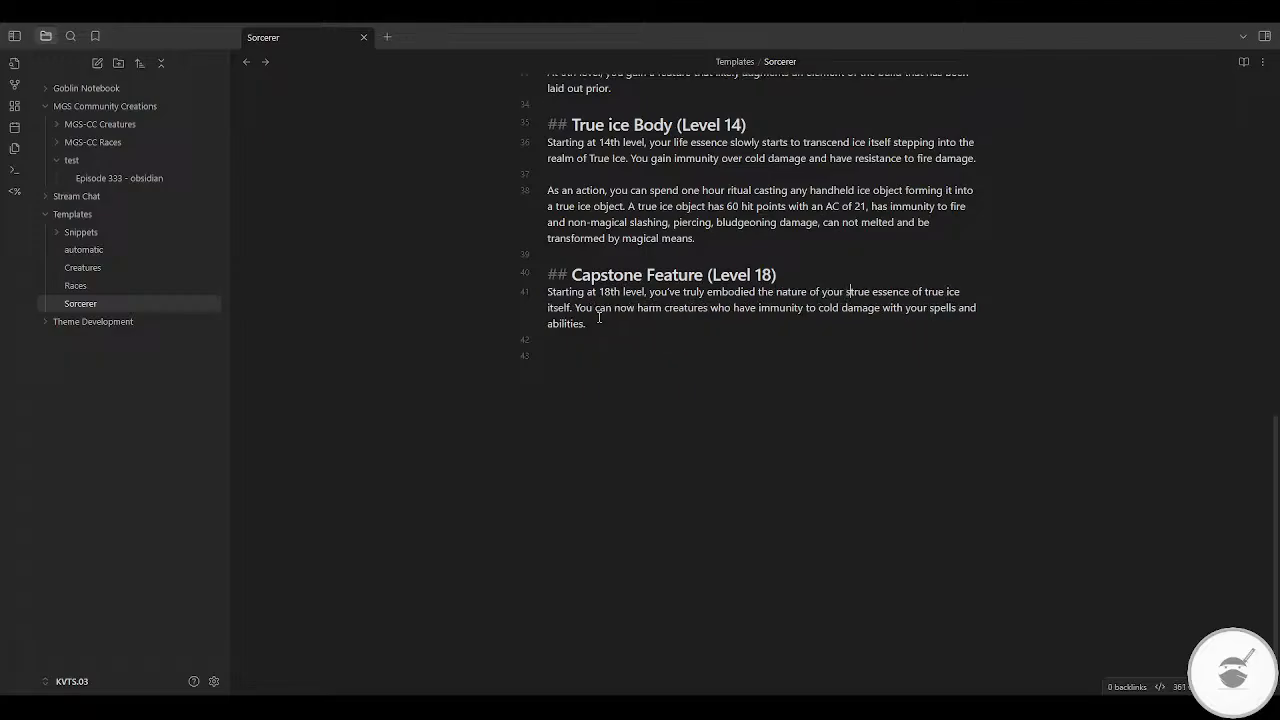
type("l")
type("lass ")
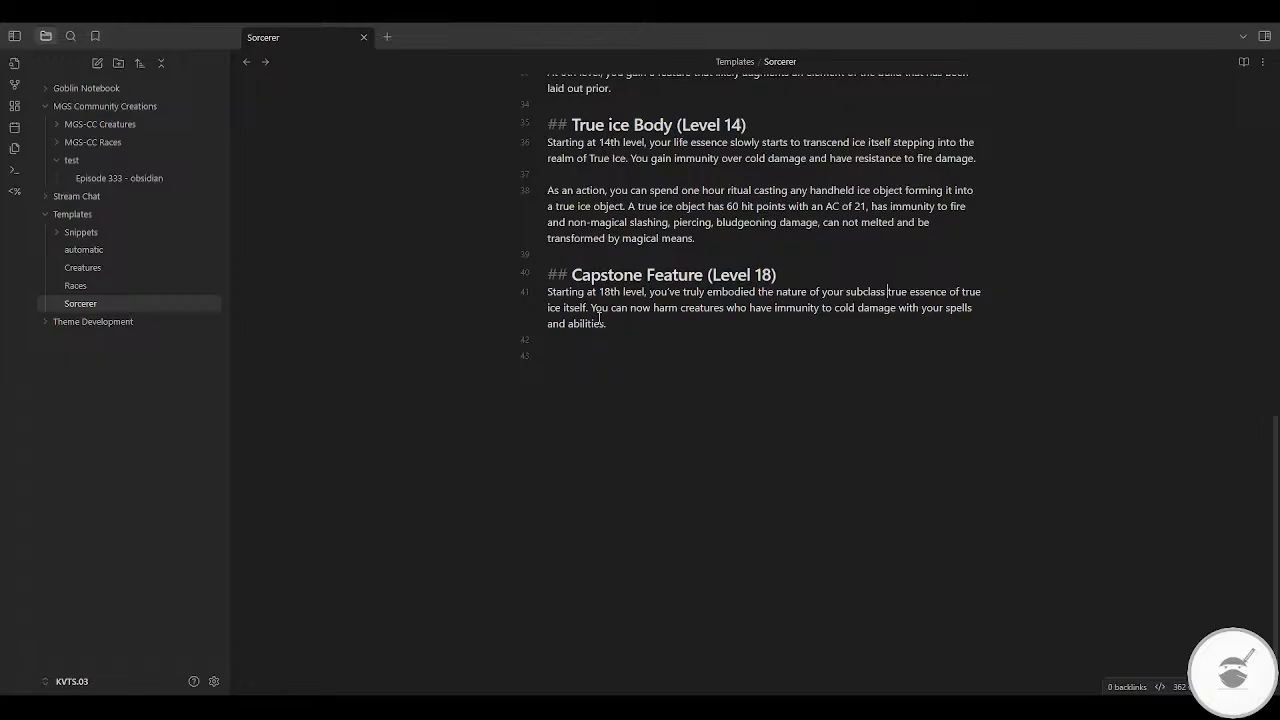
type(".")
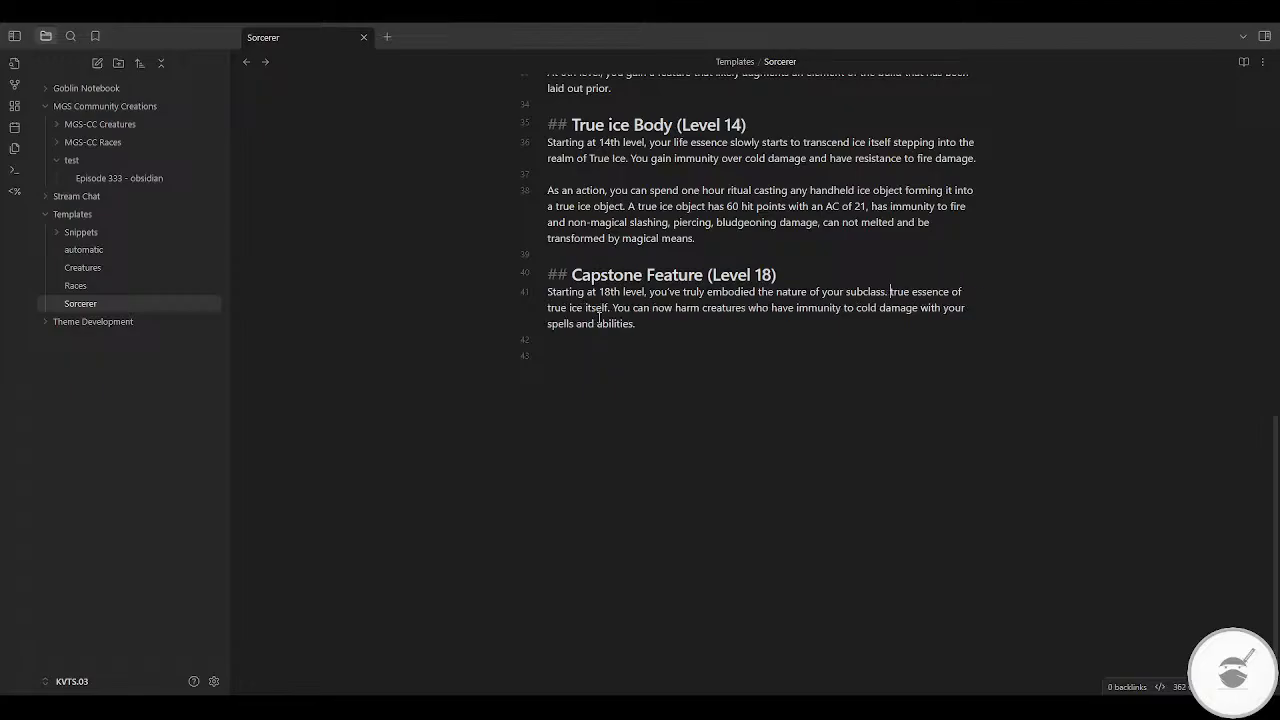
type(" This fe")
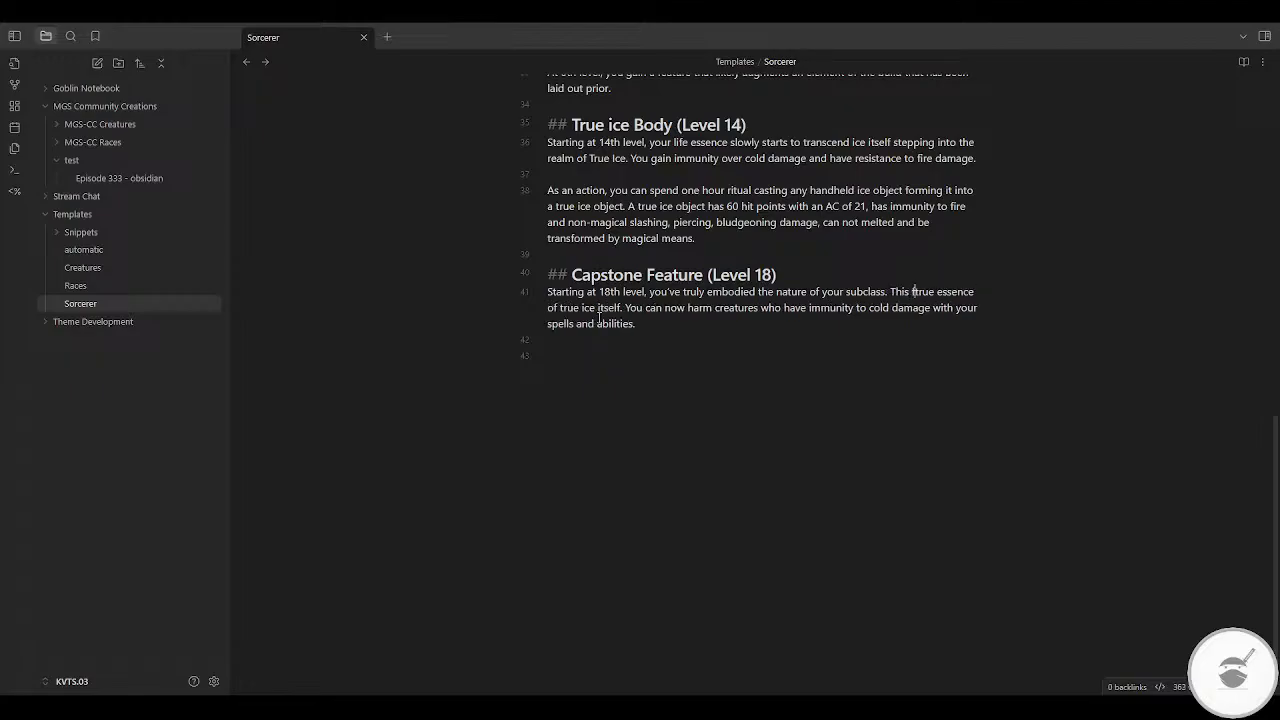
type("at")
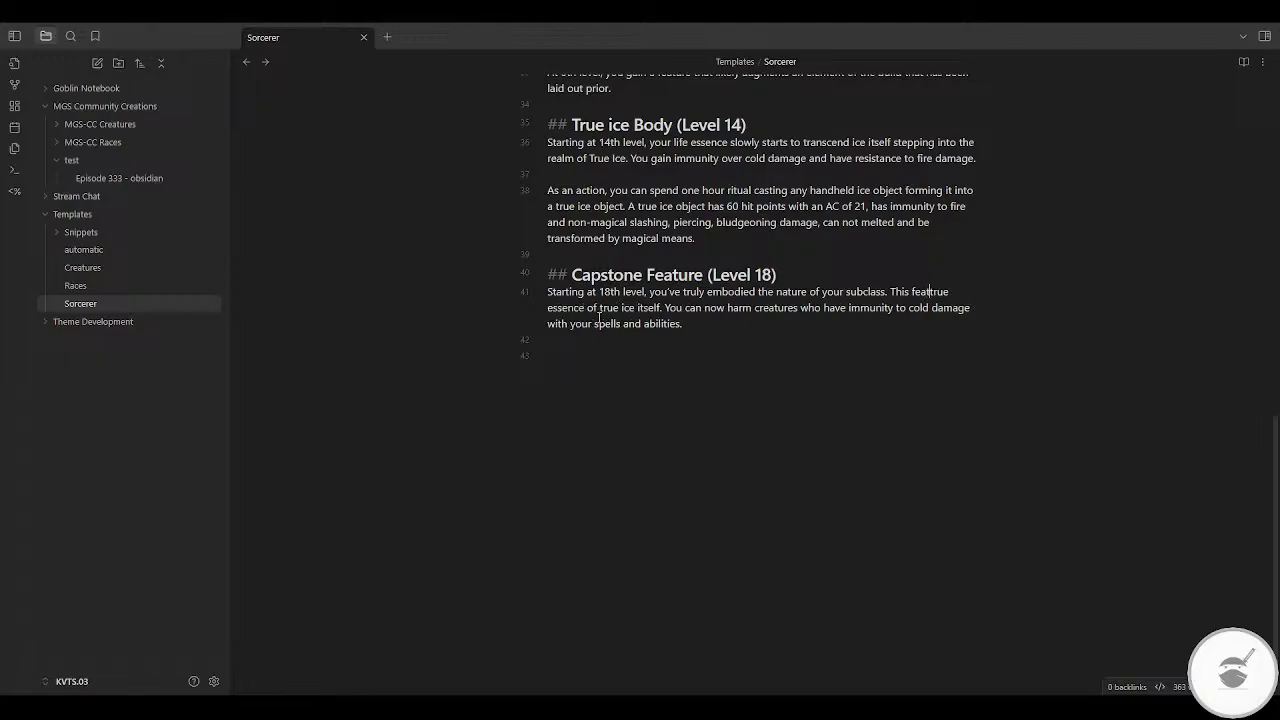
type("ure")
Step: Start a second Capstone Feature sentence with "This feature" and delete the leftover true ice and cold damage text, keeping the period
key("shift+Down")
key("shift+Down")
key("shift+Left")
key("BackSpace")
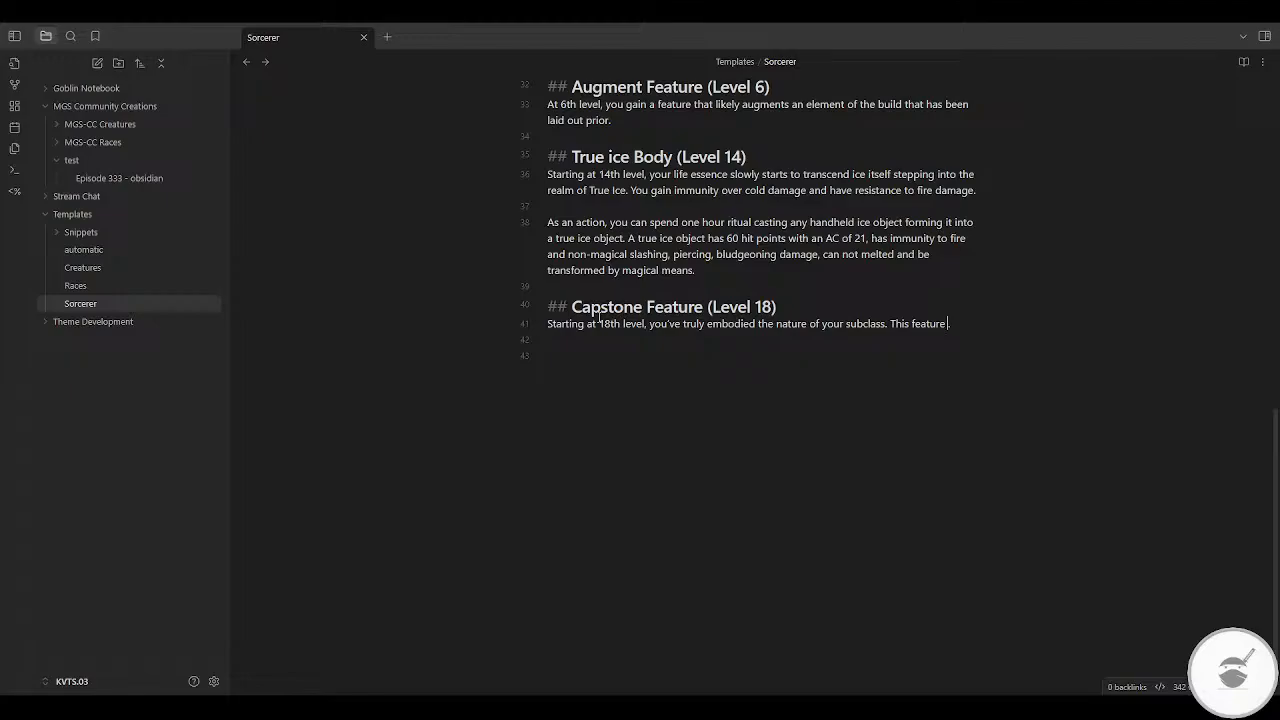
Step: Complete the second Capstone Feature sentence with "enhances your power to the point of mastery in your field"
type("enhances ")
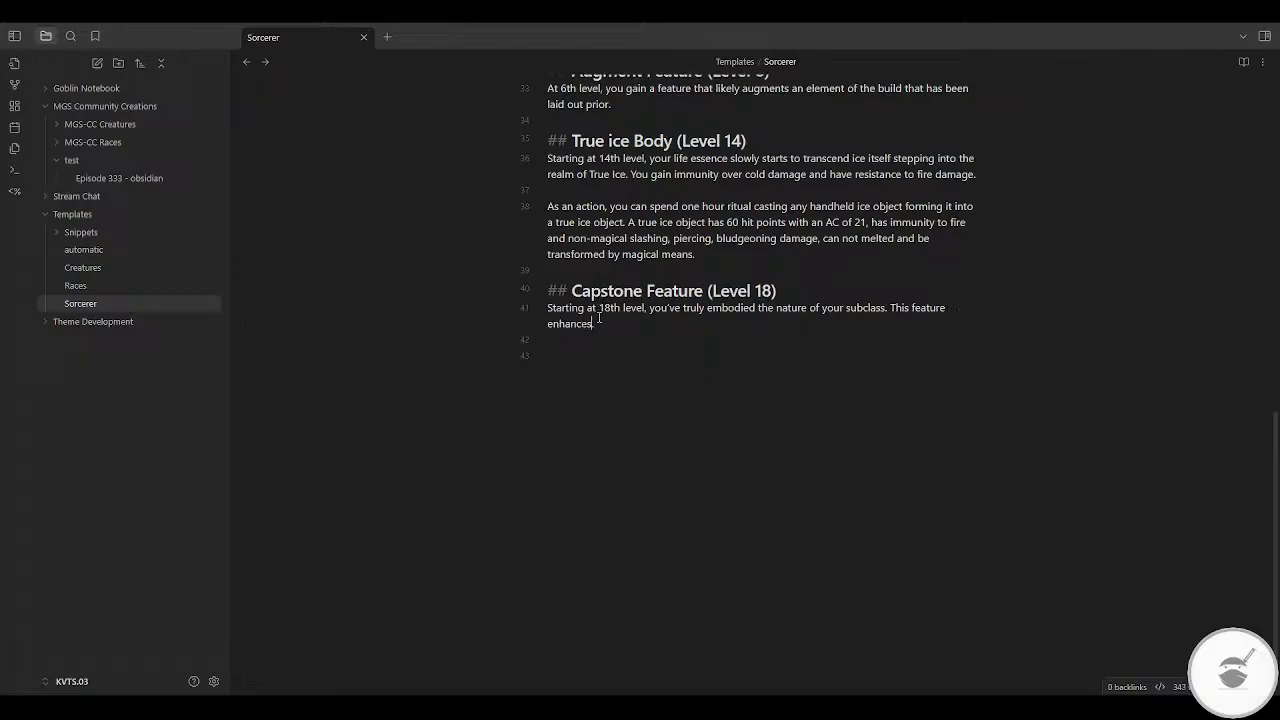
type("your")
type("po")
type("wer.")
type("to the point of ")
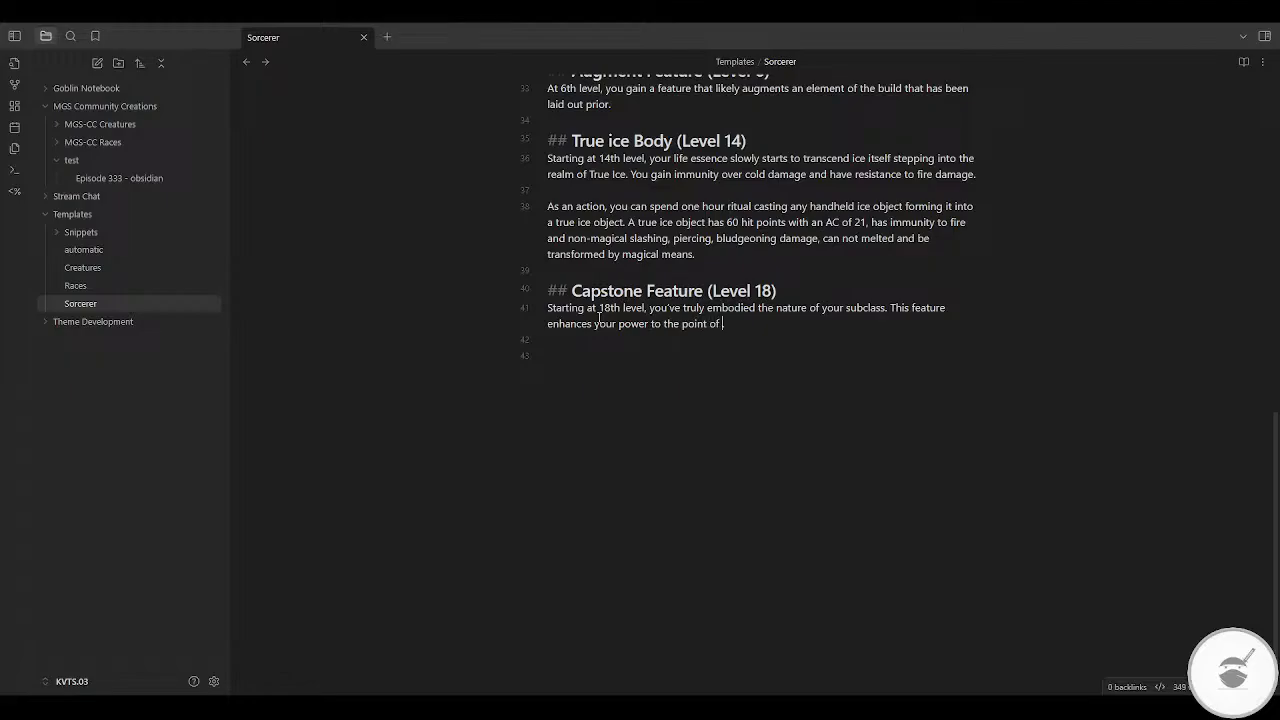
type("mastery")
type("y")
type("in your field")
Step: Retitle the True ice Body (Level 14) heading to Upgrade Feature, keeping its level label
key("Up")
key("Up")
key("Up")
key("Up")
key("Up")
key("Up")
key("Up")
key("Up")
key("Up")
key("Up")
key("Home")
scroll(603, 300, "up", 1)
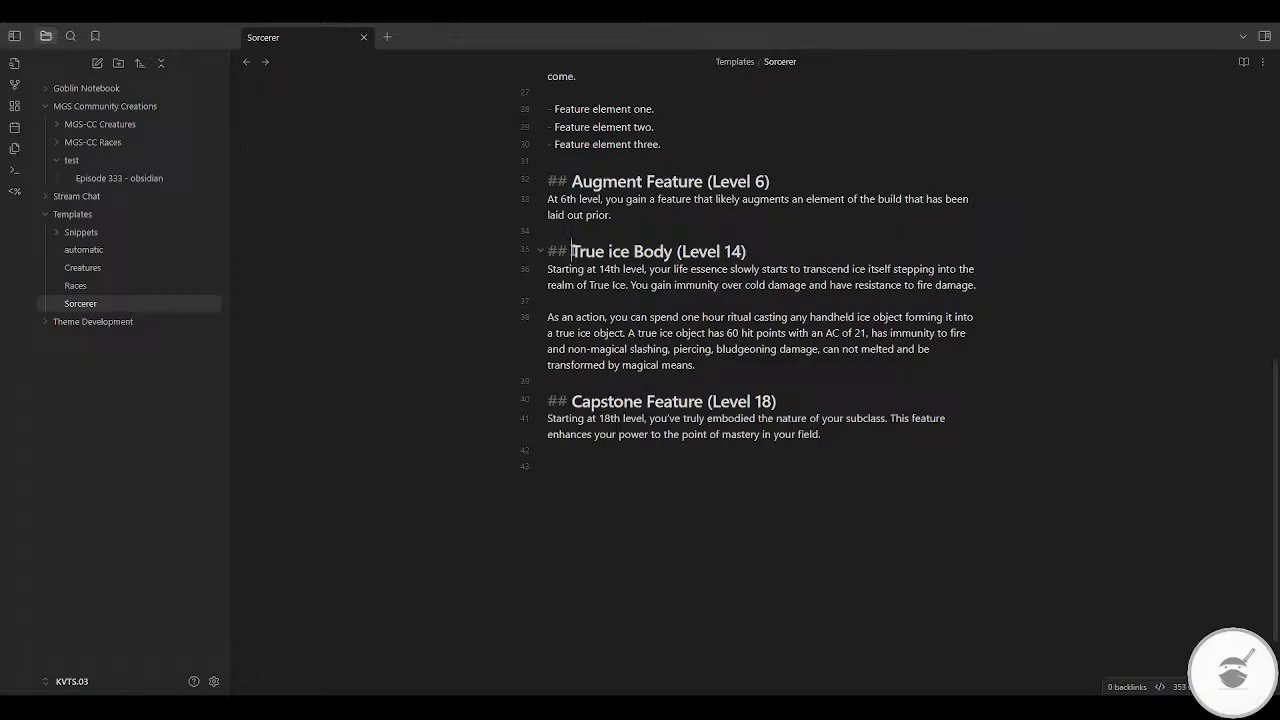
left_click_drag(572, 251, 672, 251)
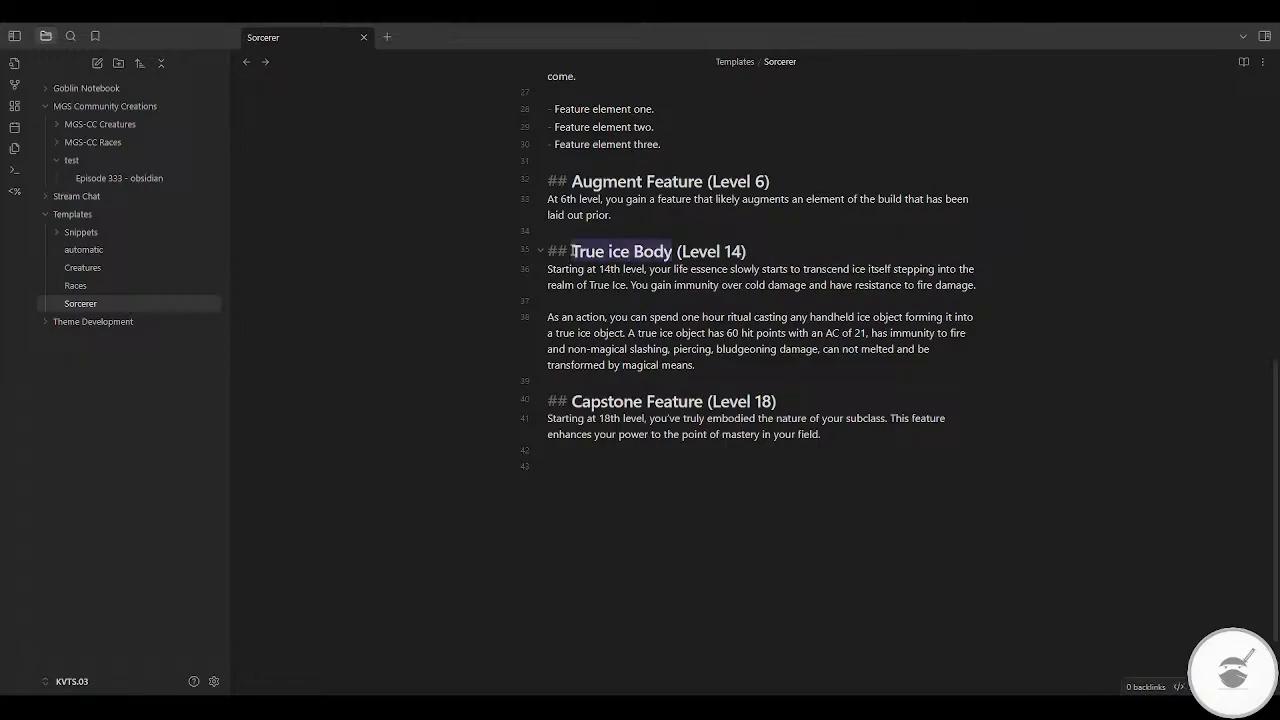
type("Upgrade")
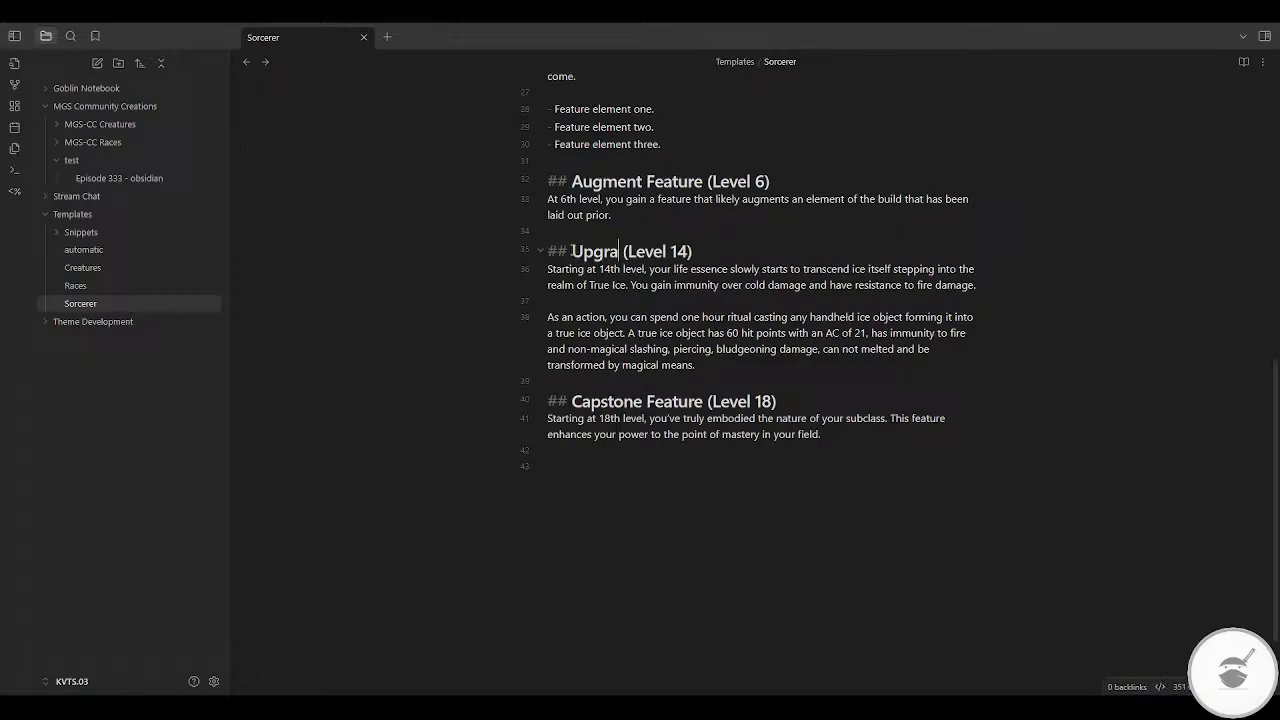
type(" Fea")
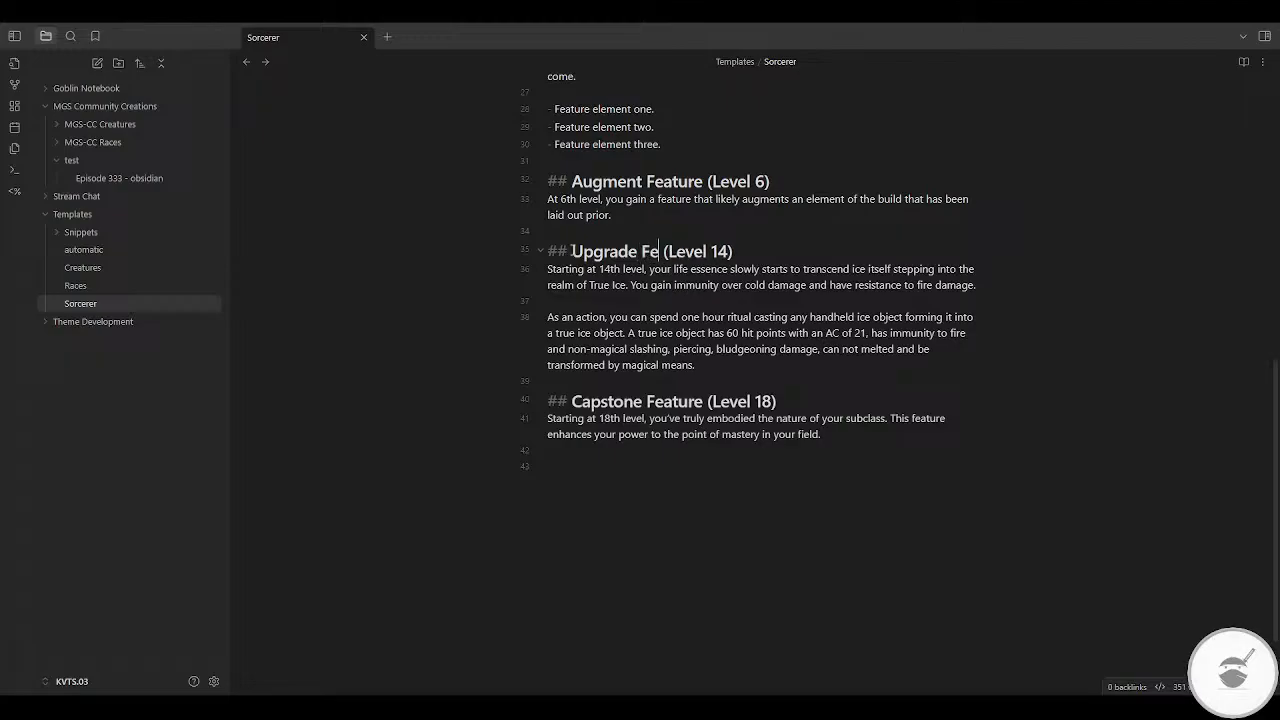
type("tu")
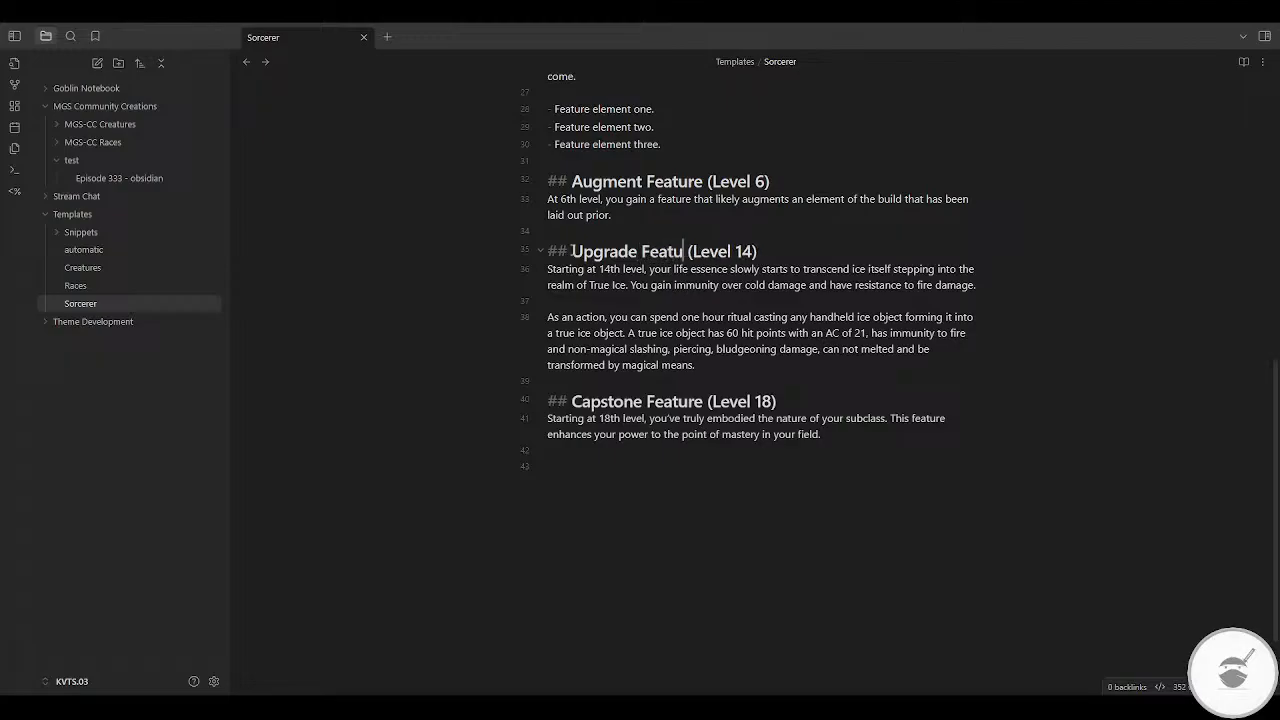
type("re")
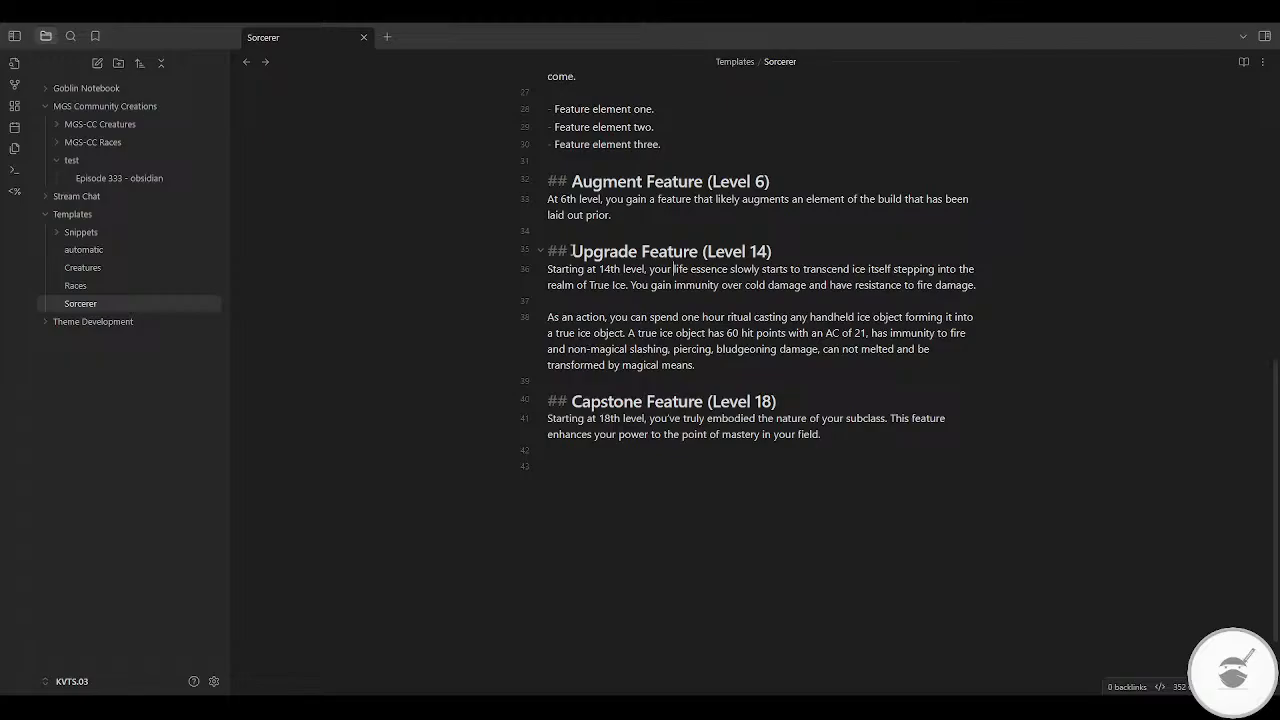
Step: Delete the life essence and damage immunity text from the first Upgrade Feature paragraph, leaving "Starting at 14th level, you"
left_click_drag(674, 268, 976, 285)
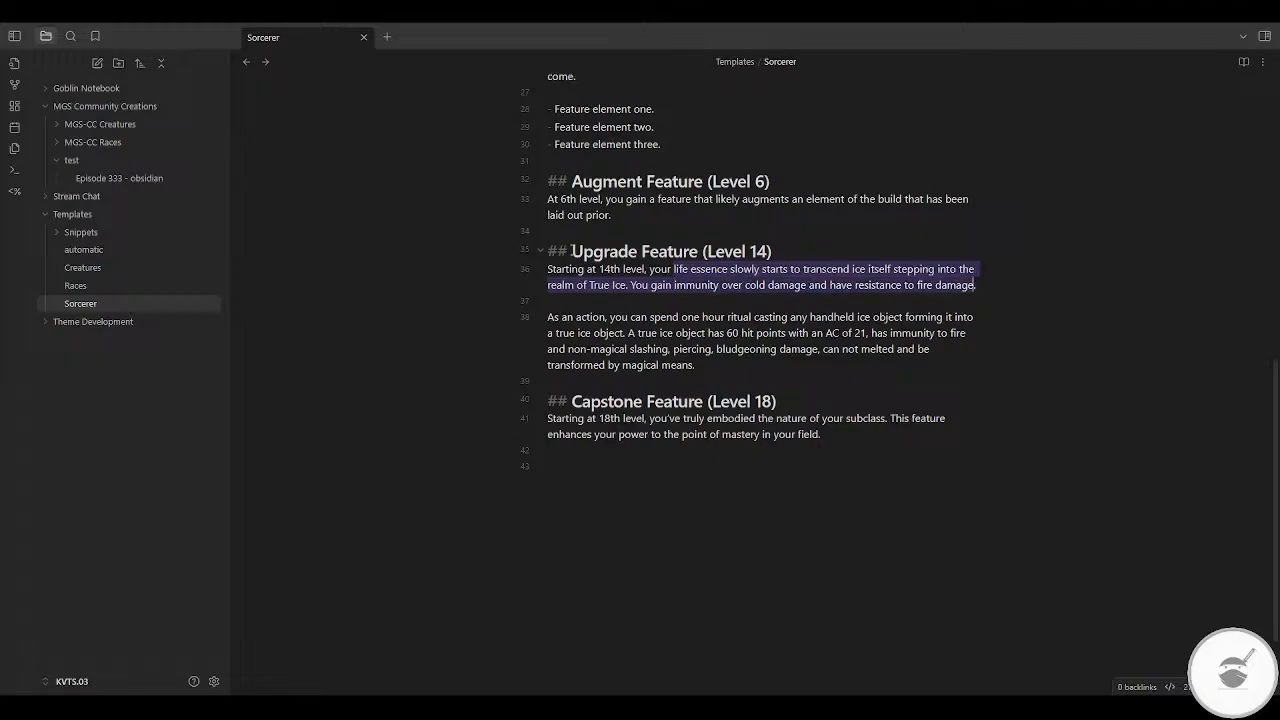
key("BackSpace")
key("BackSpace")
key("BackSpace")
type("you yo")
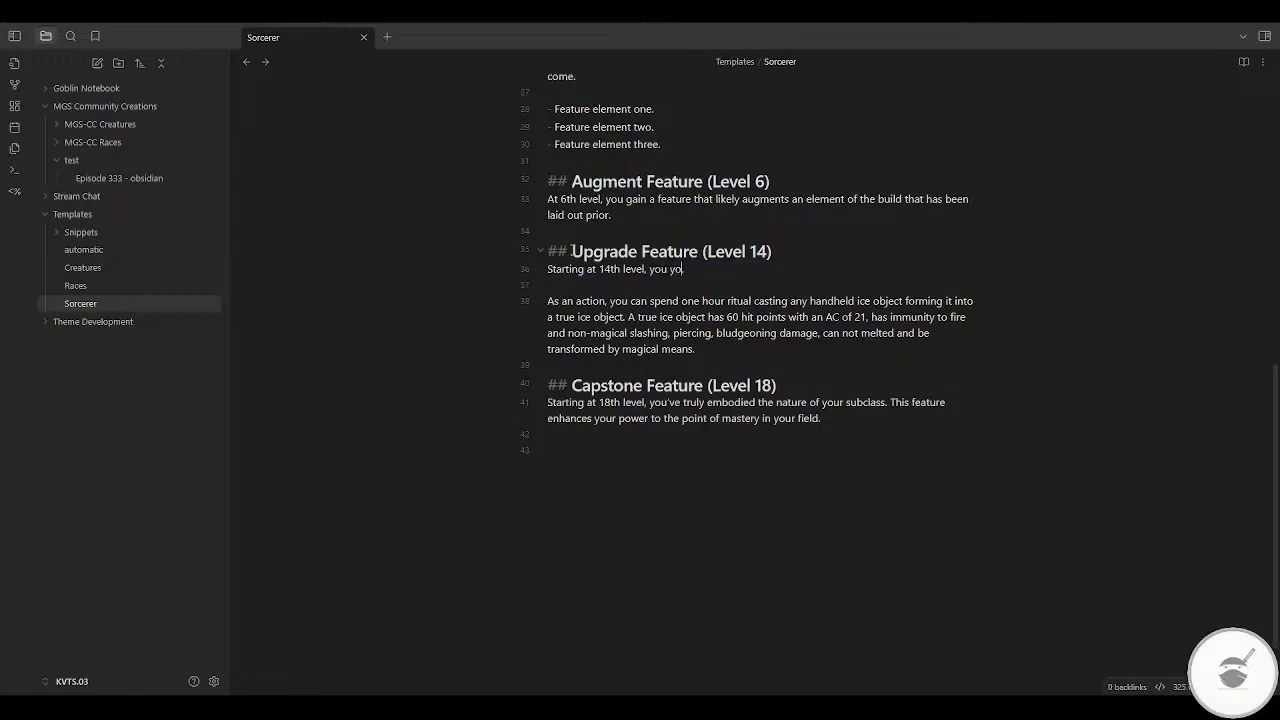
key("BackSpace")
Step: Continue the 14th-level sentence with "have improved beyond what you thought possible"
key("BackSpace")
type("have improv")
type("e")
type("d your")
key("BackSpace")
key("BackSpace")
key("BackSpace")
key("BackSpace")
key("BackSpace")
key("BackSpace")
type("beyond what you t")
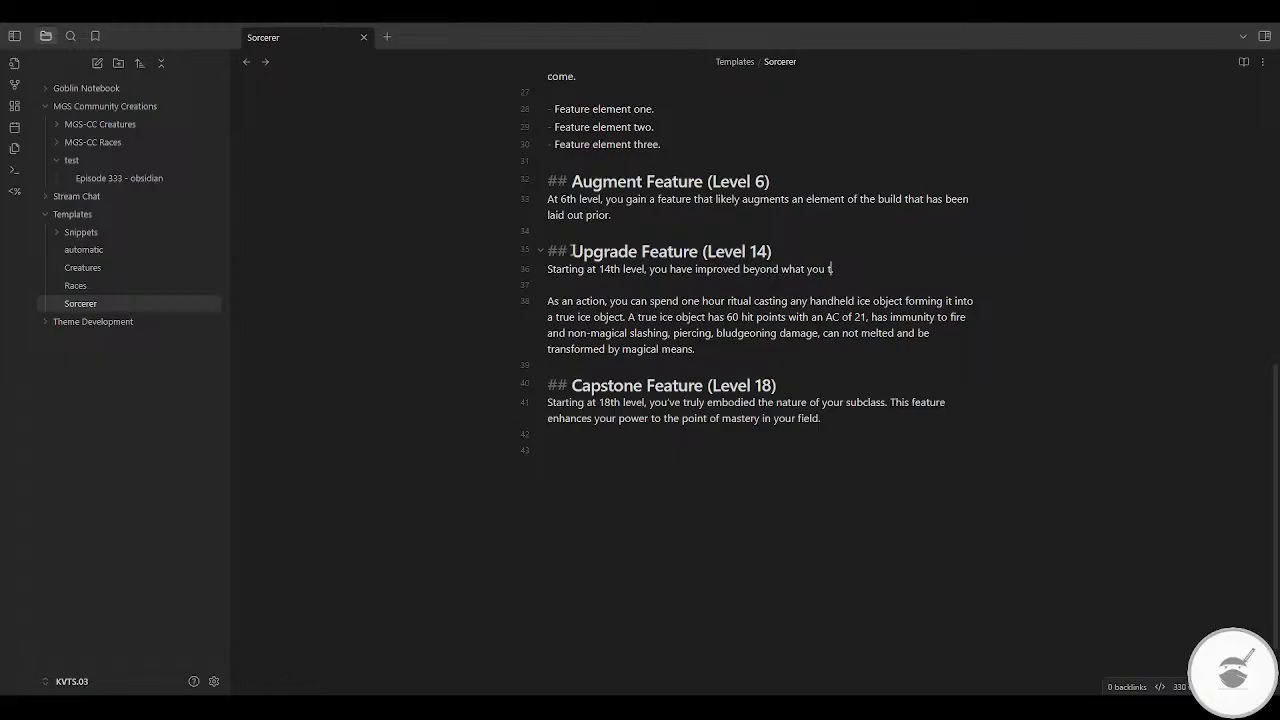
type("hought possi")
key("BackSpace")
key("BackSpace")
type("able")
Step: Add the words "You have surpassed your limits" after the first sentence of the Upgrade Feature paragraph
type("Y")
type("ou have ")
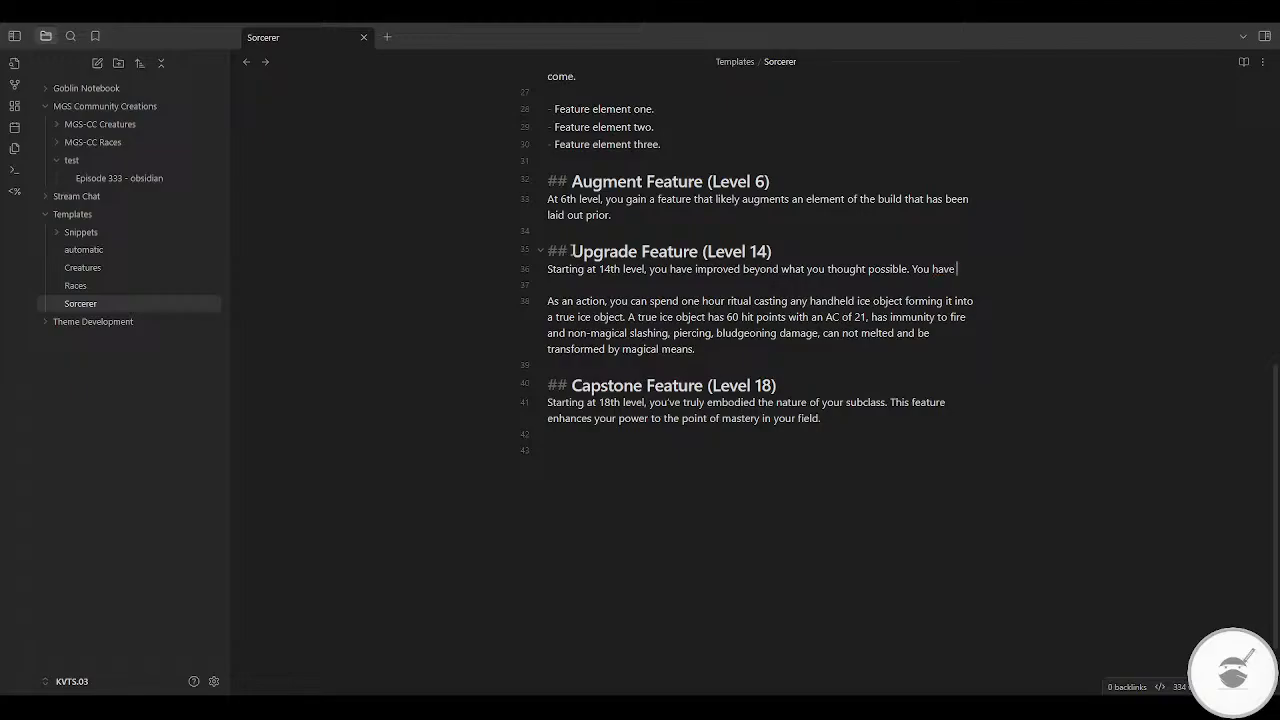
type("surpassed you")
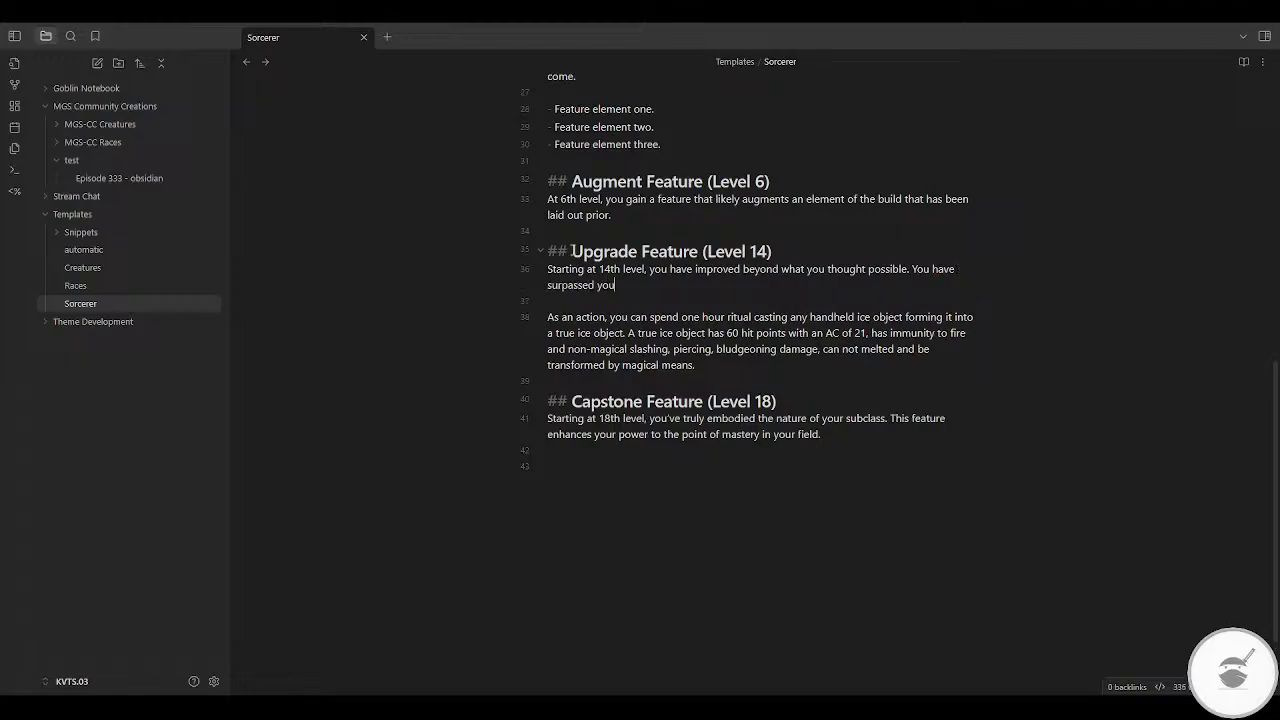
type("r limits ans")
Step: Continue the surpassed-limits sentence with "and are now a force to be", a rough spelling of "reckoned", and "with"
key("BackSpace")
type("d are now a force to be roco")
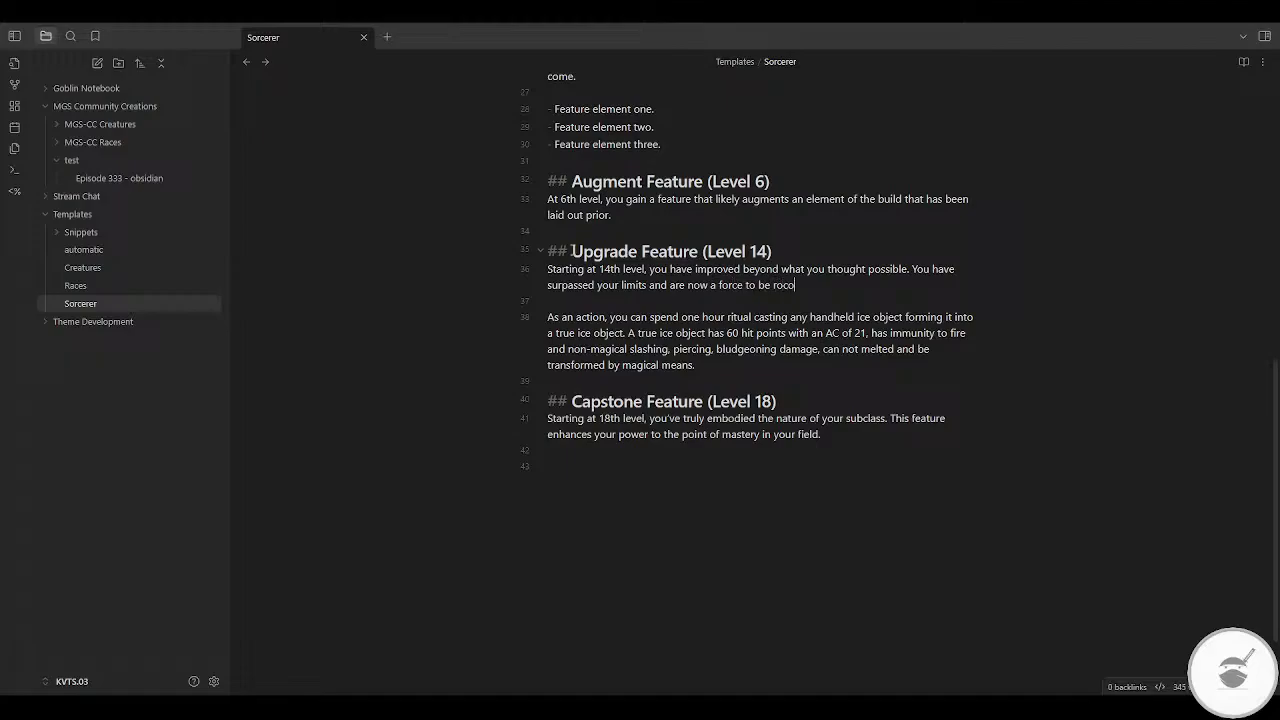
type("ned with")
Step: End the Upgrade Feature paragraph with a period and replace the misspelled word before "with" with the suggestion "recoined"
key("ctrl+Left")
key("ctrl+Left")
key("Right")
key("Delete")
type("e")
key("End")
type(".")
right_click(787, 284)
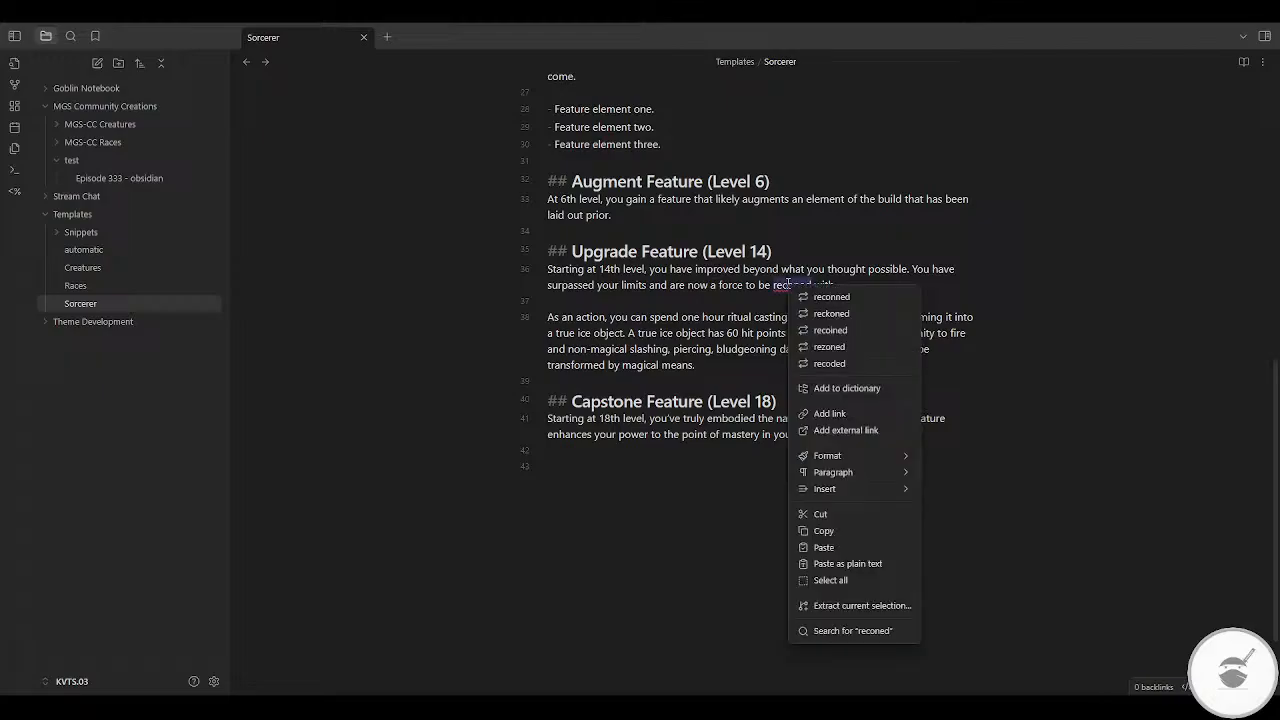
left_click(853, 326)
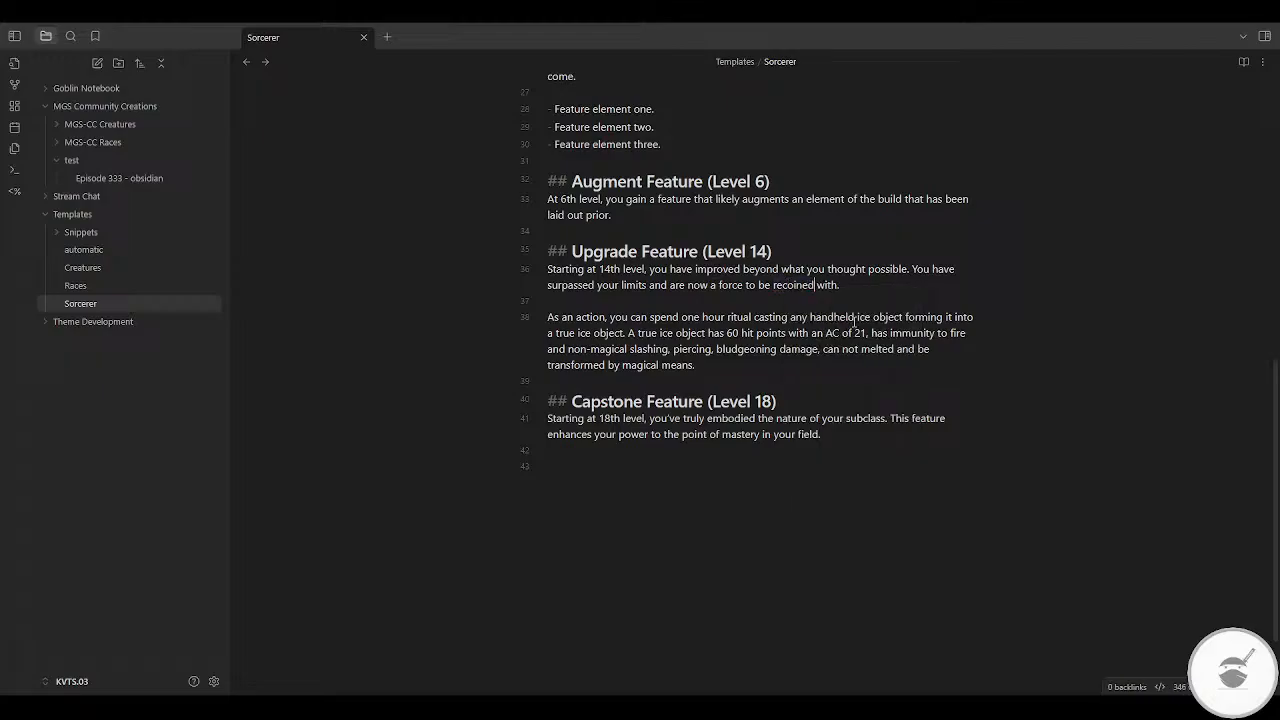
Step: Delete the true ice object paragraph below the Upgrade Feature text
left_click(846, 284)
key("shift+Down")
key("shift+Down")
key("shift+Down")
key("shift+Down")
key("shift+Down")
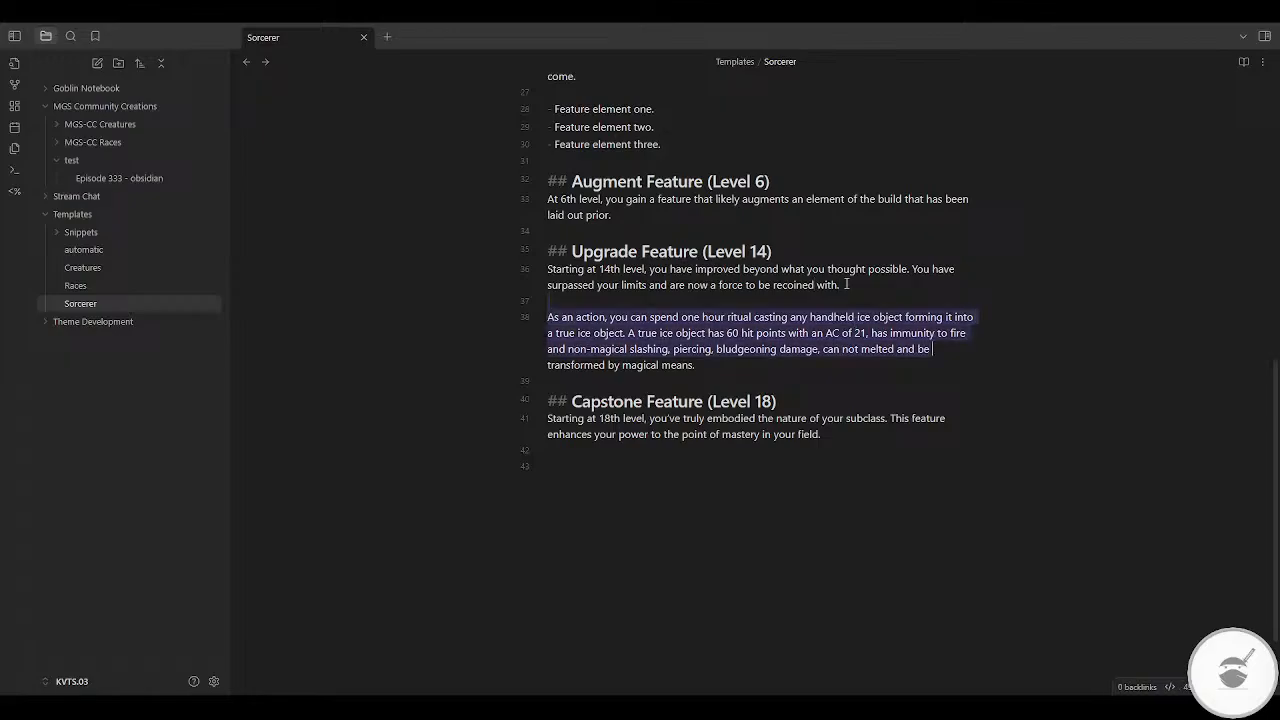
key("BackSpace")
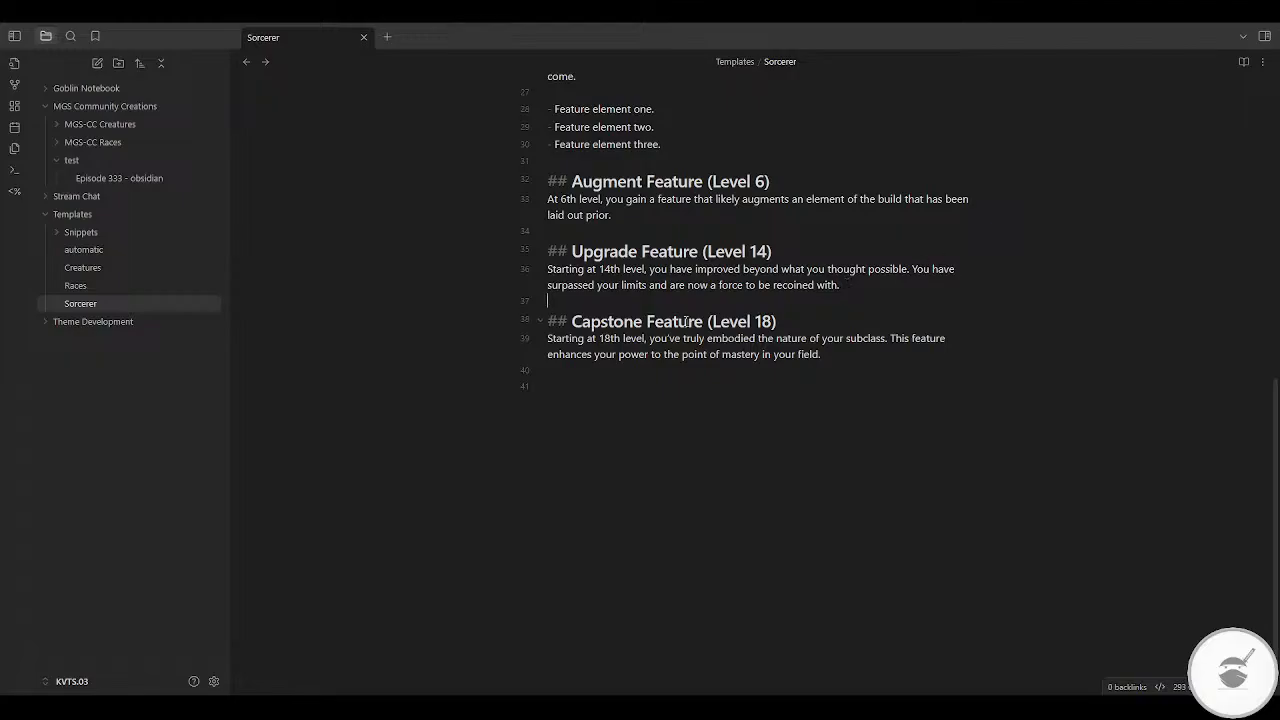
Step: Review the rendered Sorcerer template in reading view, from the spell table down to the Capstone Feature
scroll(686, 320, "up", 10)
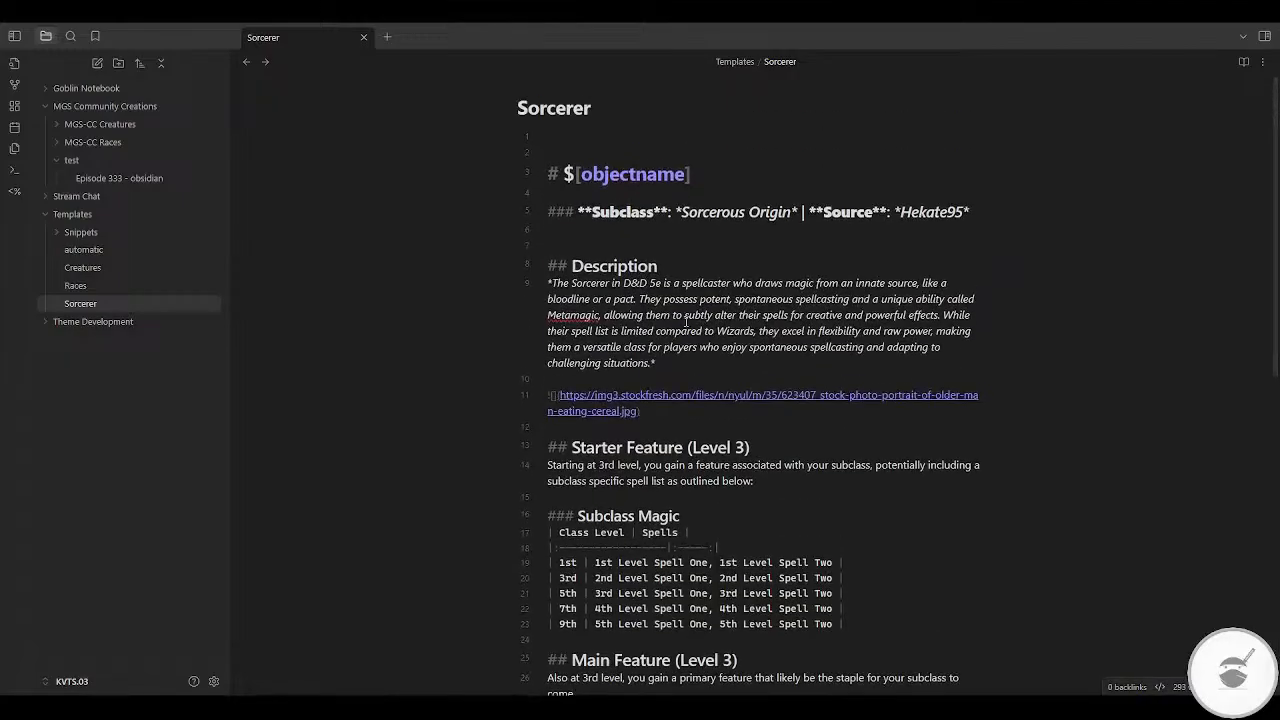
left_click(1243, 62)
scroll(788, 327, "down", 8)
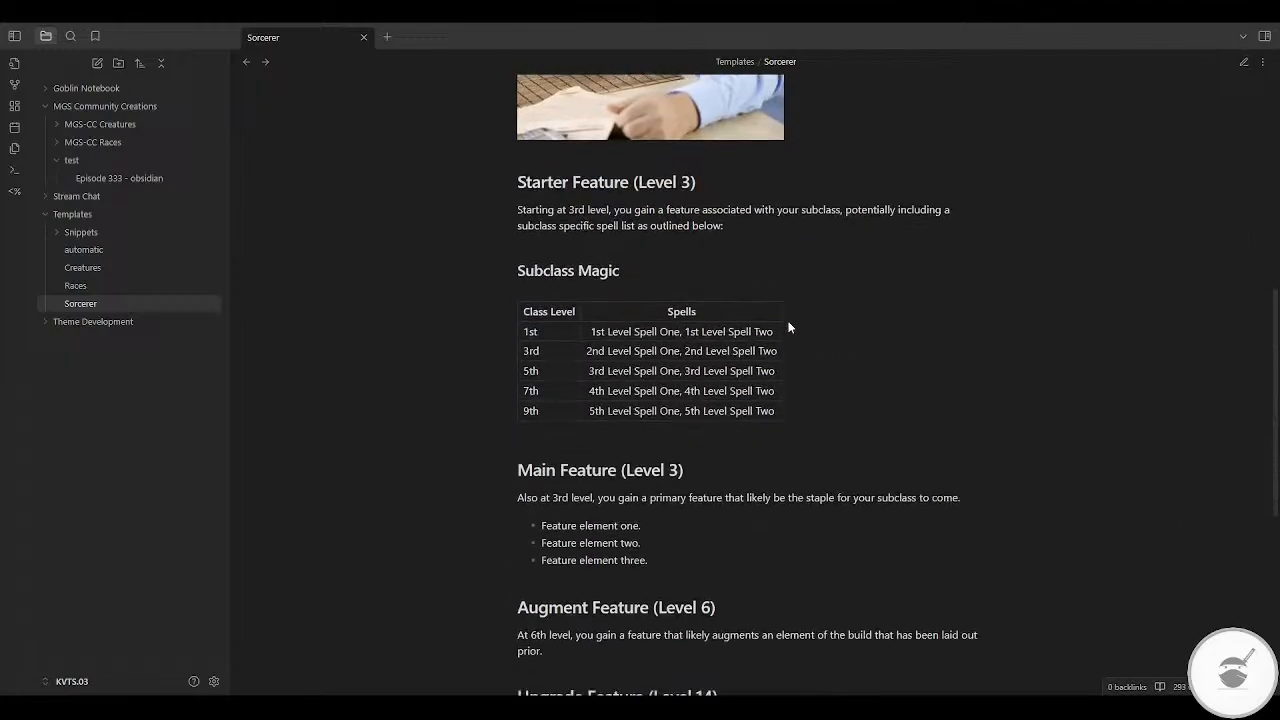
scroll(788, 327, "down", 3)
scroll(788, 327, "up", 1)
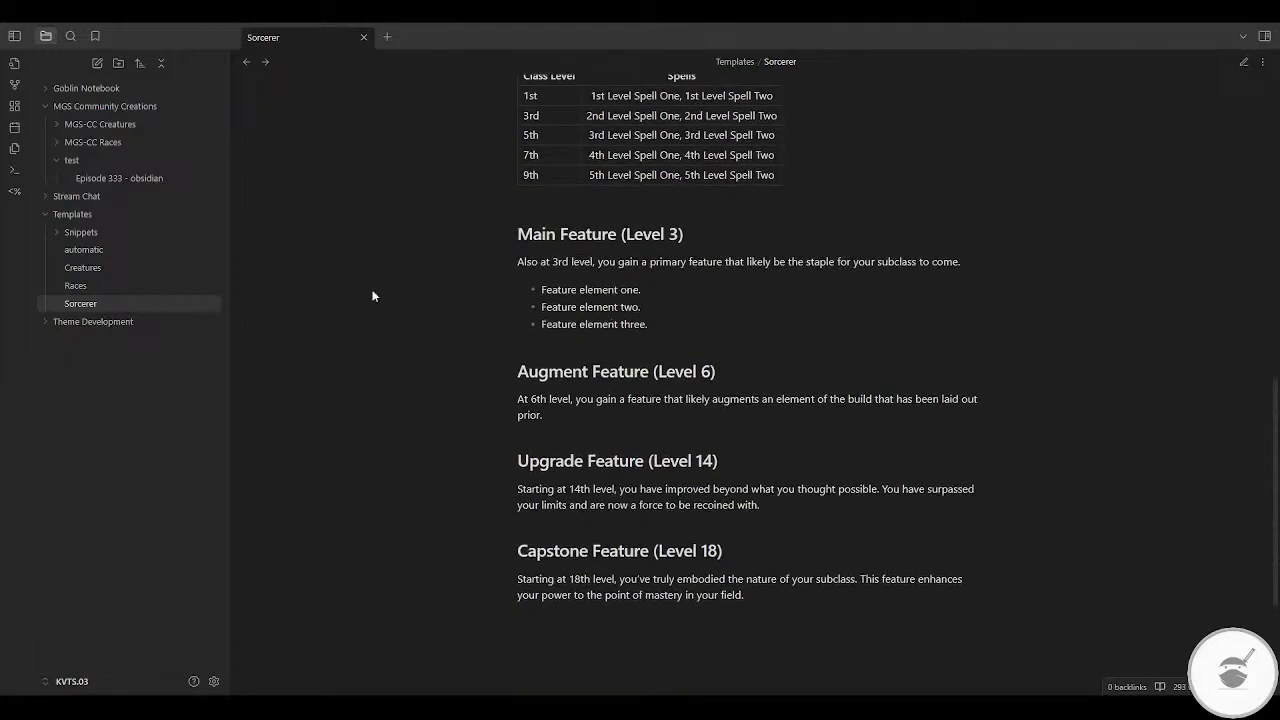
Step: Copy the Creatures template's Templater script, metadata, title heading and Creature line into the top of the Sorcerer template
left_click(95, 268)
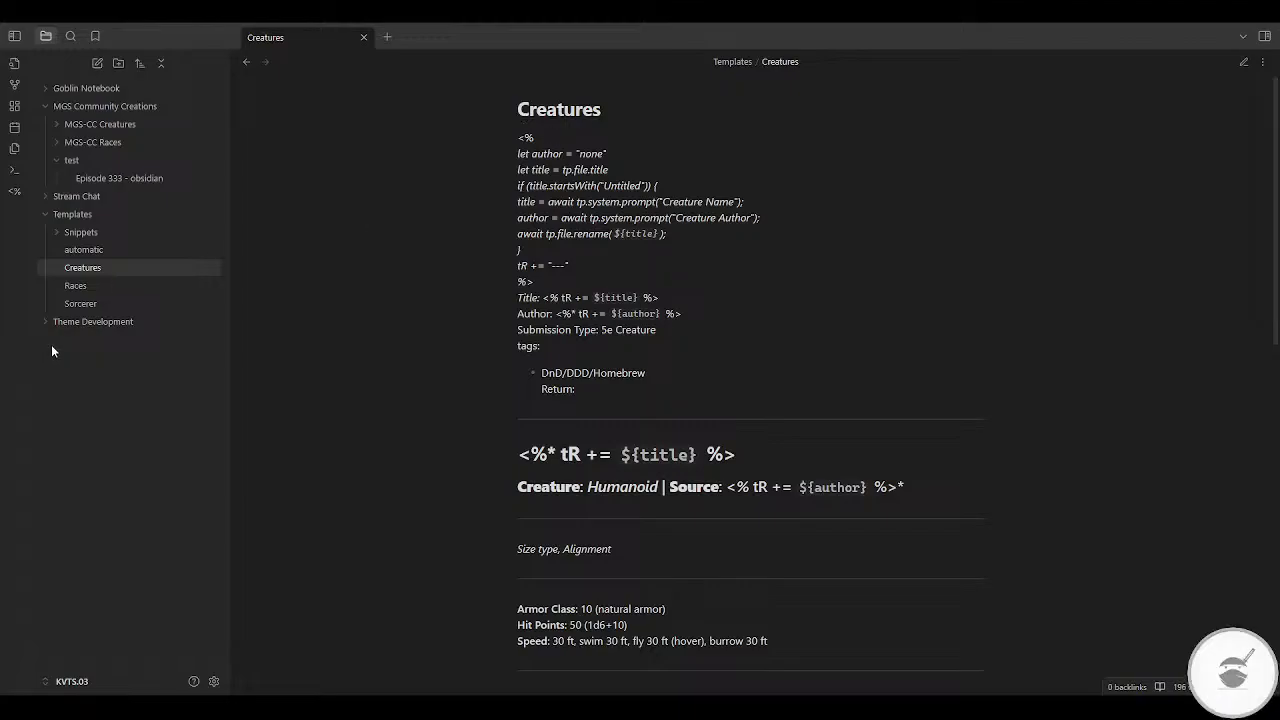
left_click(1243, 63)
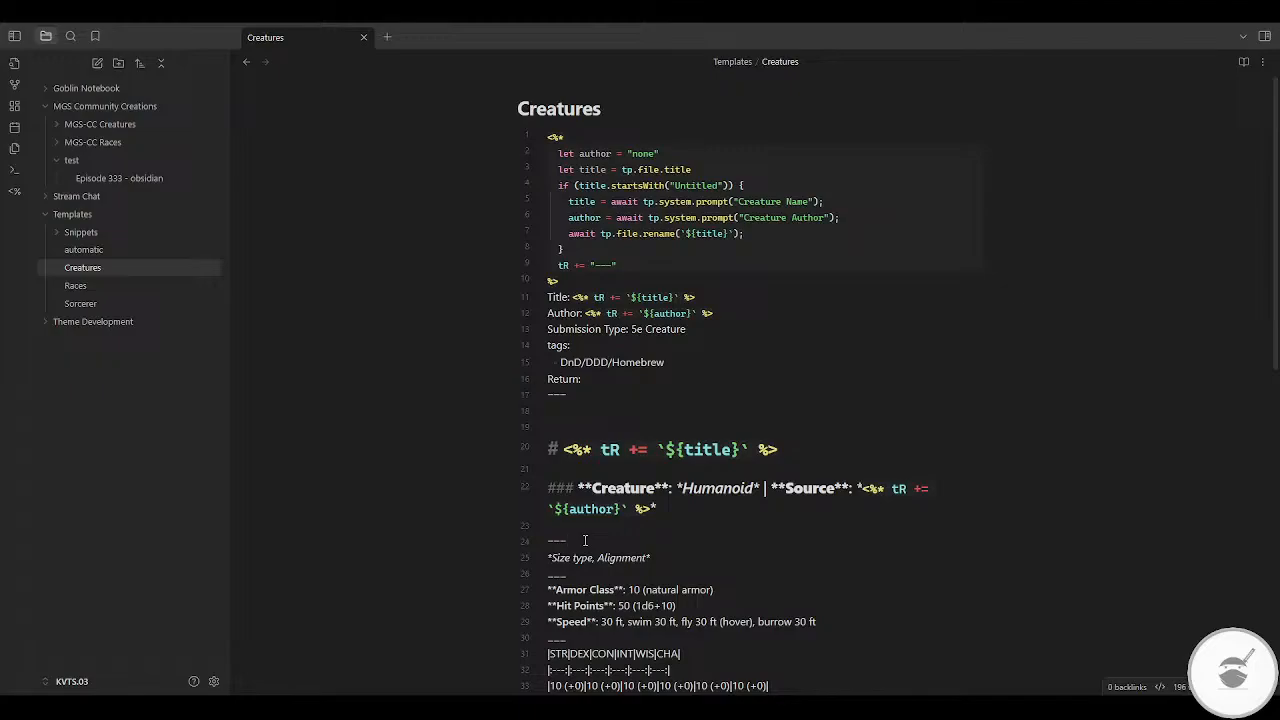
key("shift+Up")
key("shift+Up")
key("shift+Up")
key("shift+Up")
key("shift+Up")
key("shift+Up")
key("shift+Up")
key("shift+Up")
key("shift+Up")
key("shift+Up")
key("shift+Up")
key("shift+Up")
key("shift+Up")
key("shift+Up")
key("shift+Up")
key("shift+Up")
key("shift+Up")
key("shift+Up")
key("shift+Up")
key("shift+Up")
key("ctrl+c")
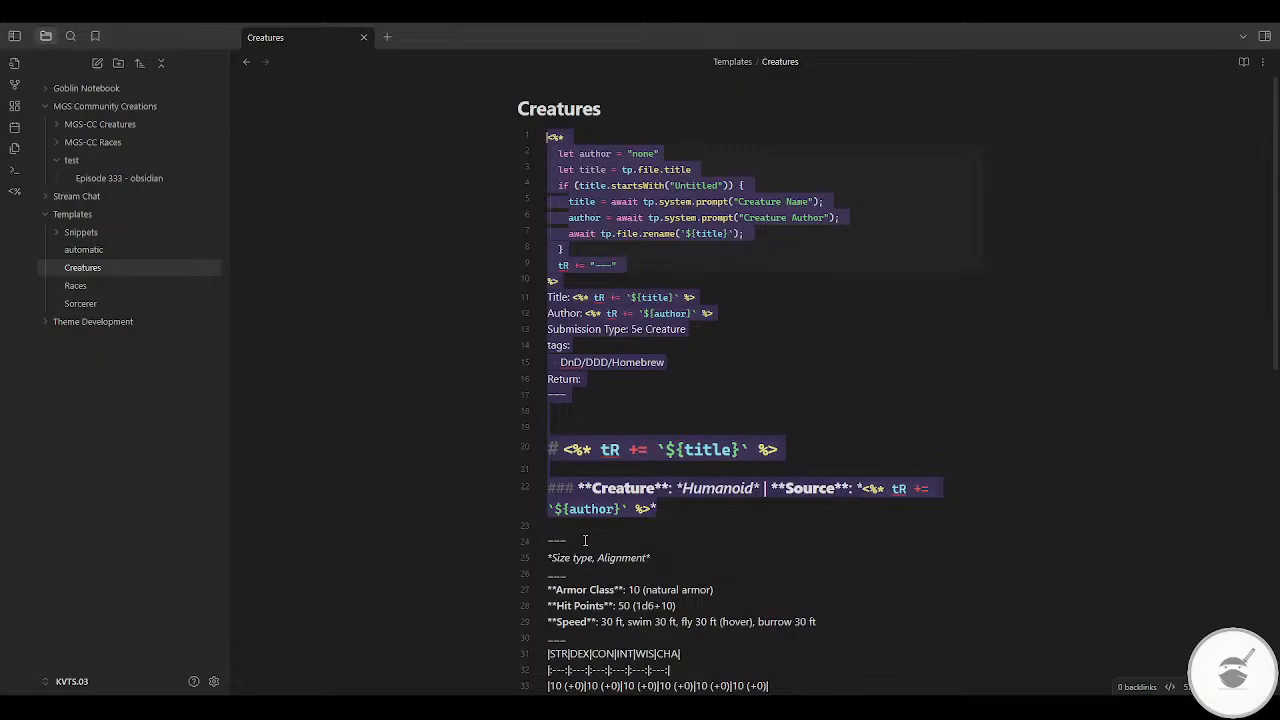
left_click(83, 304)
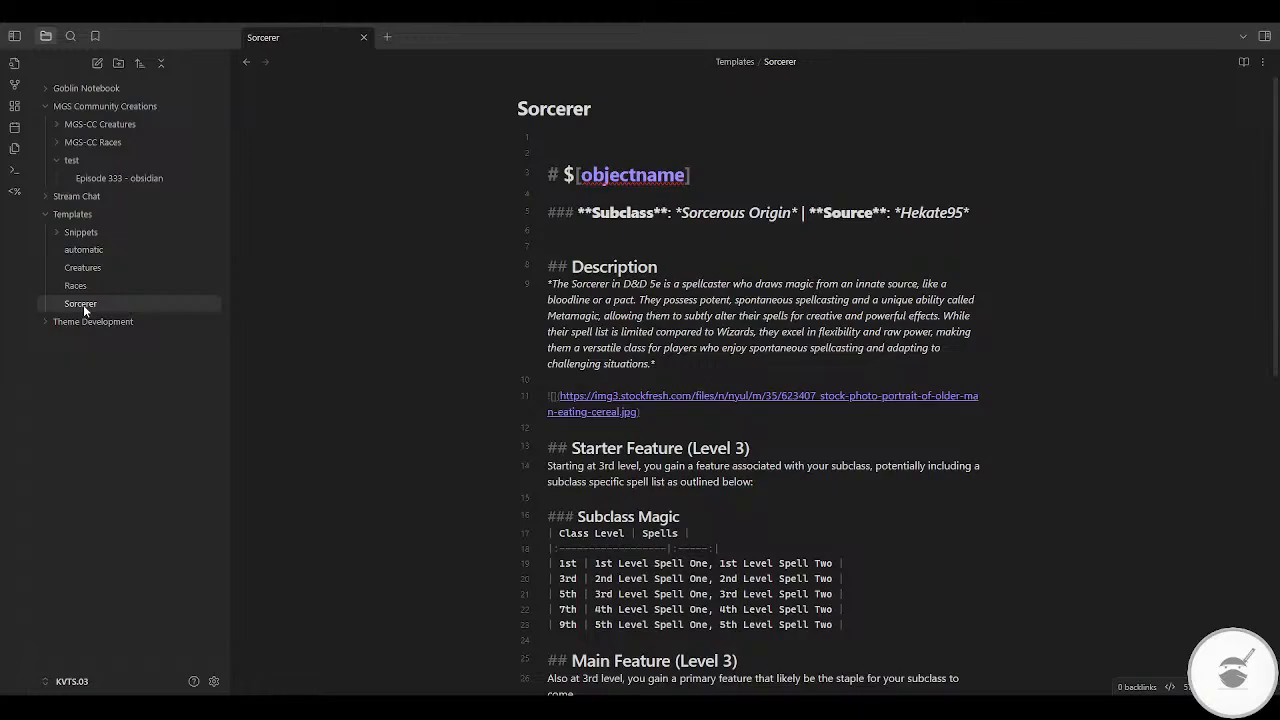
key("ctrl+v")
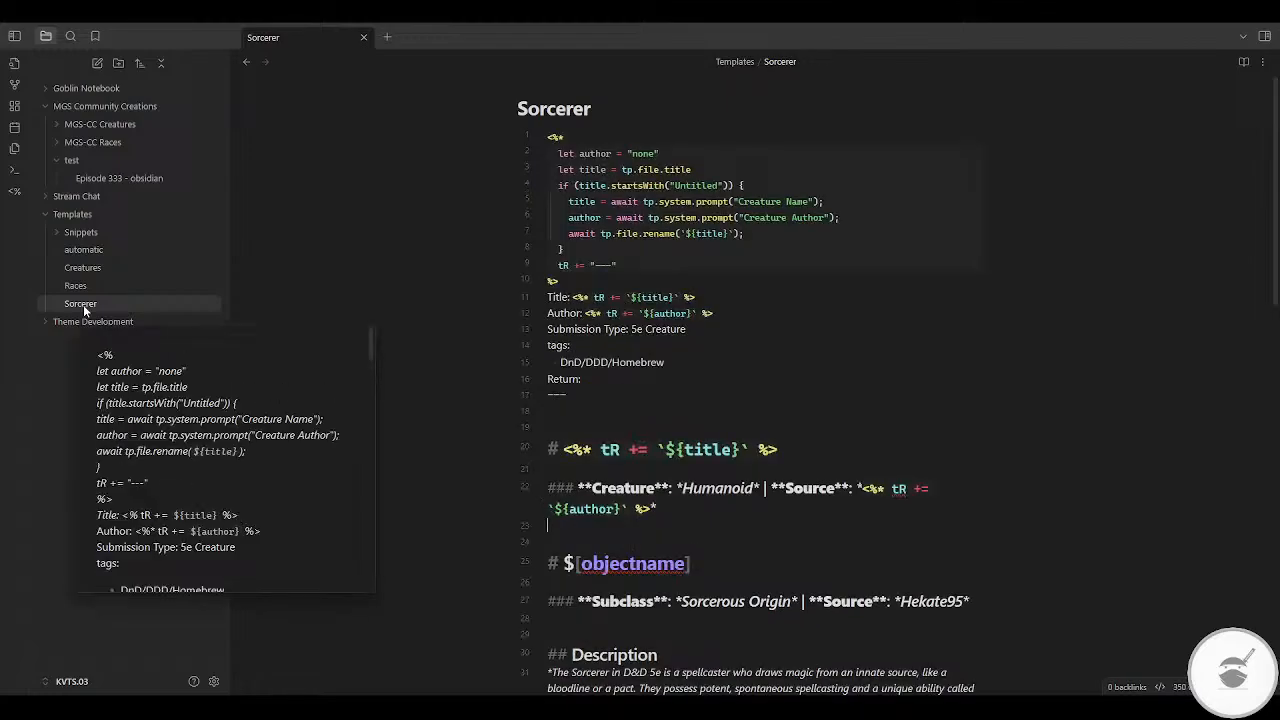
Step: Delete the old $[objectname] heading above the Subclass line
key("shift+Down")
key("shift+Down")
key("shift+Down")
key("BackSpace")
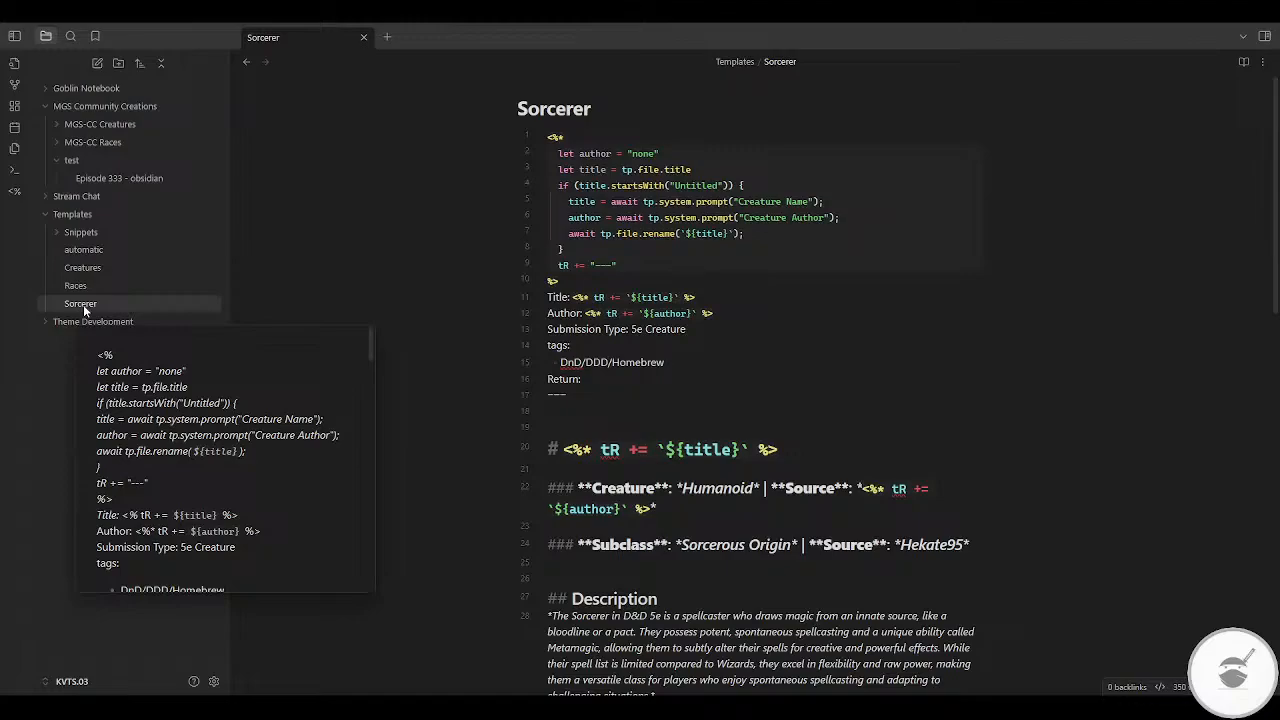
Step: Replace the source name in the Subclass line with the author expression <%* tR += `${author}` %> from the Creature line
key("Down")
key("Left")
key("Left")
key("Left")
key("Left")
key("Left")
key("Left")
key("Left")
key("Left")
key("Left")
key("Left")
key("Down")
key("Down")
key("Down")
key("Down")
key("End")
key("Left")
key("Left")
key("Left")
key("Left")
key("Left")
key("Left")
key("Left")
key("Left")
key("Left")
key("shift+Down")
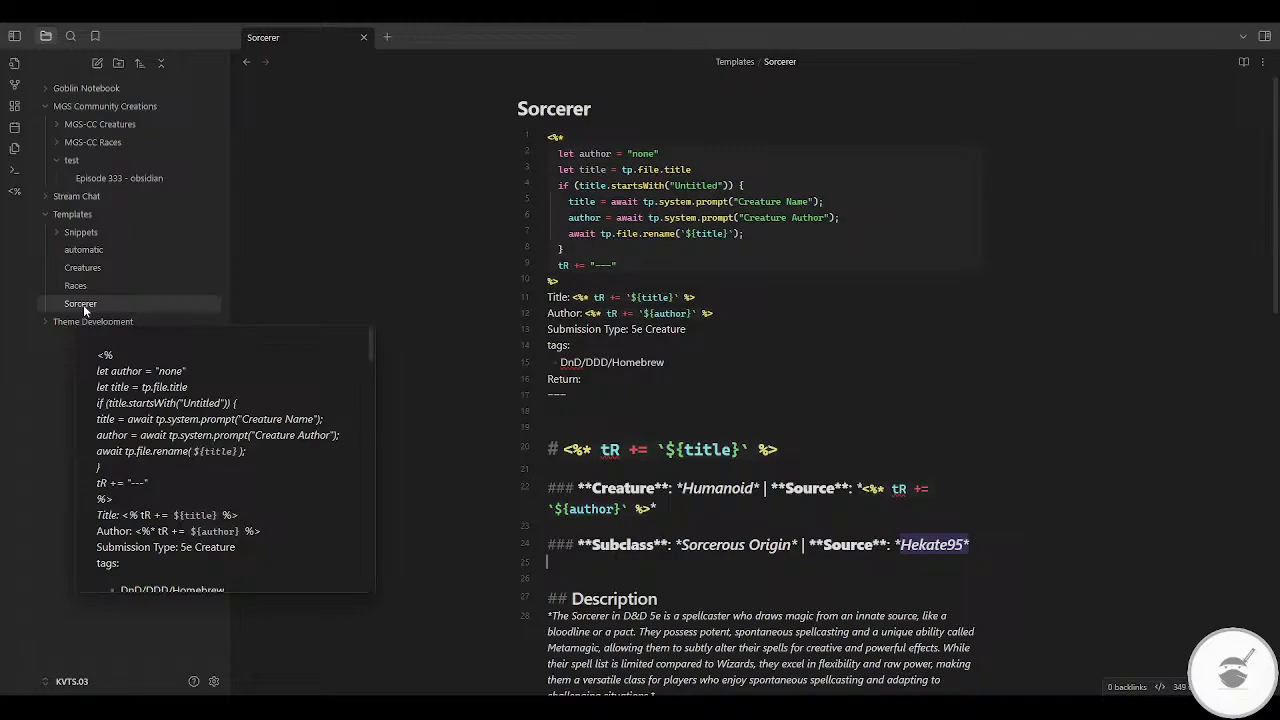
type("<%* tR += `${author}` %>*")
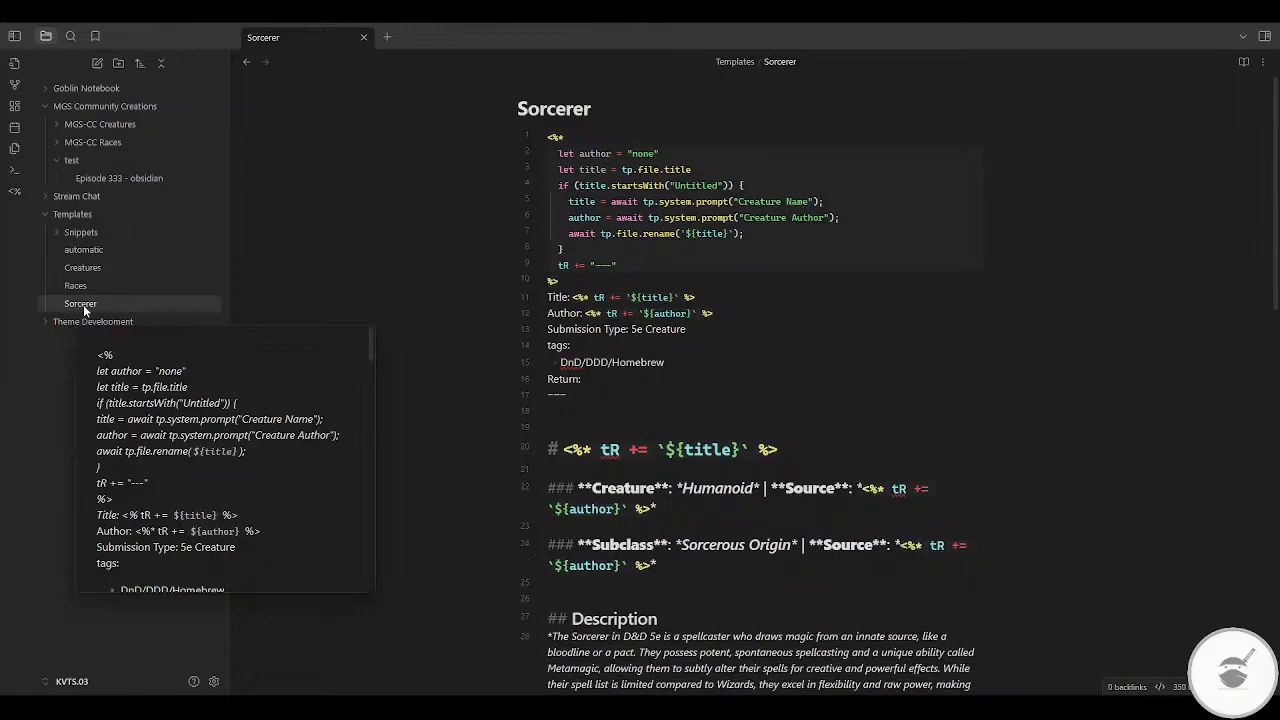
Step: Delete the pasted Creature line and the extra blank line above the title heading
key("Up")
key("shift+Up")
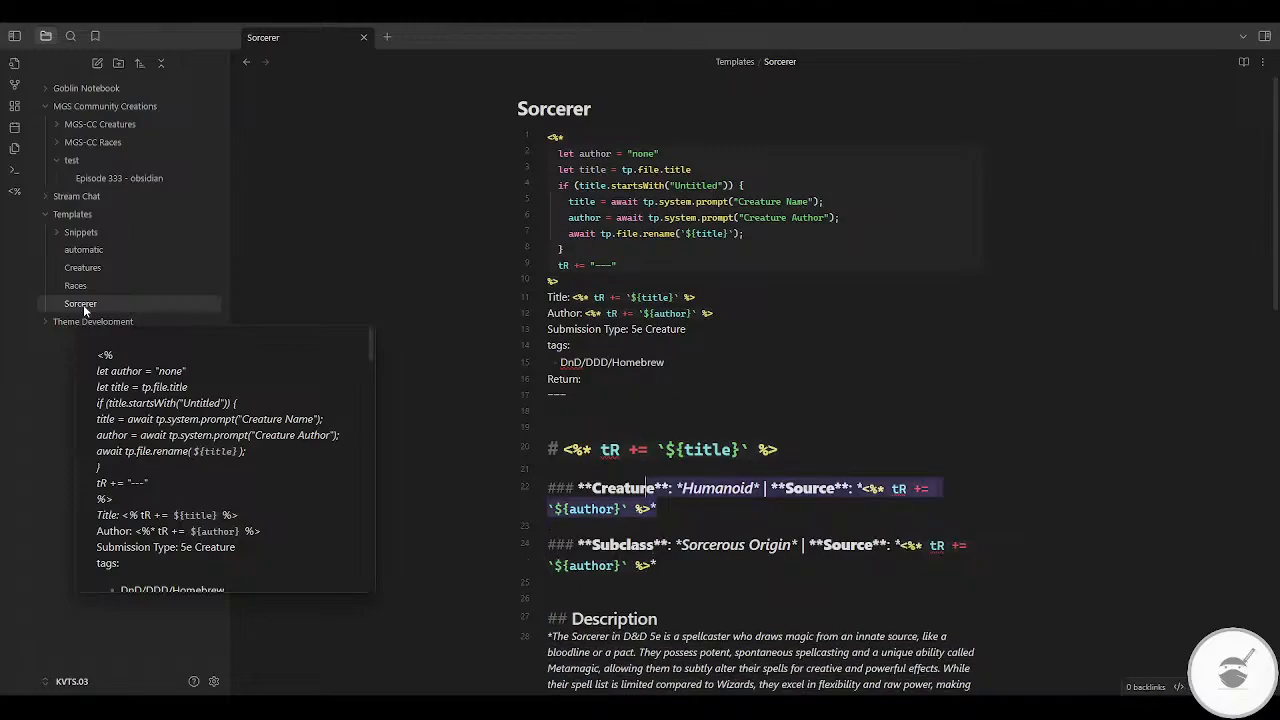
key("BackSpace")
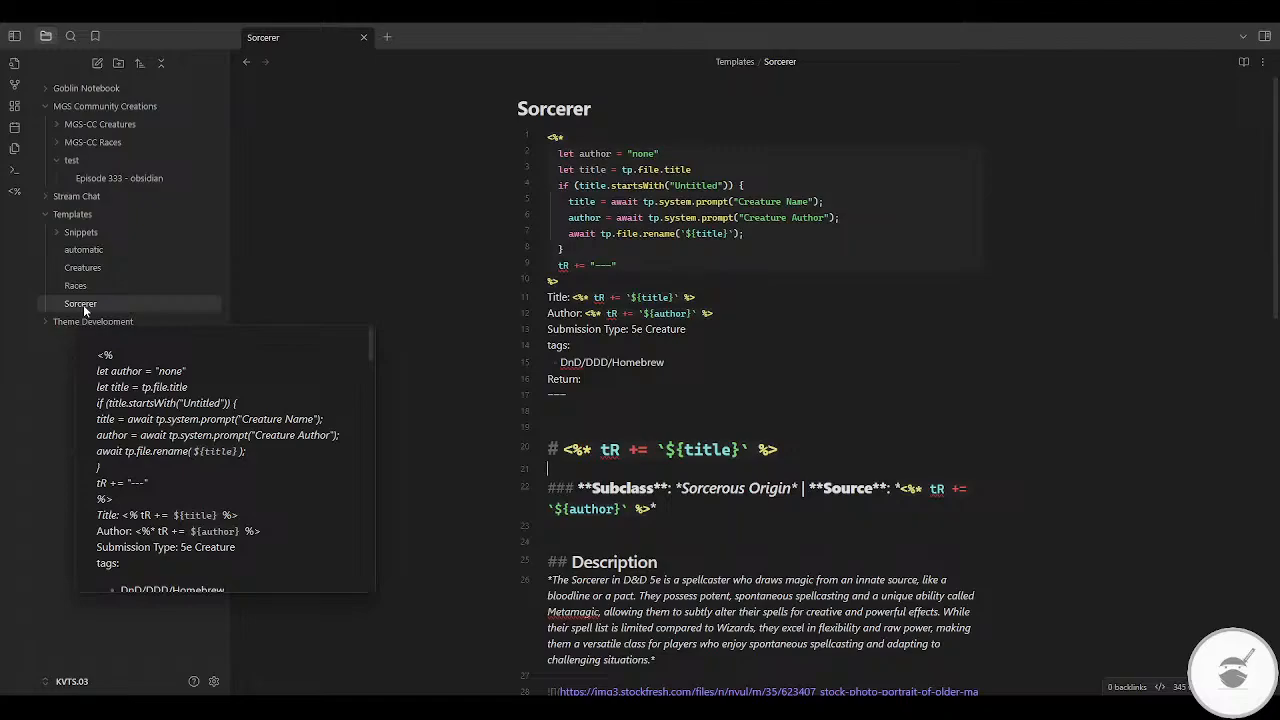
key("Up")
key("Up")
key("BackSpace")
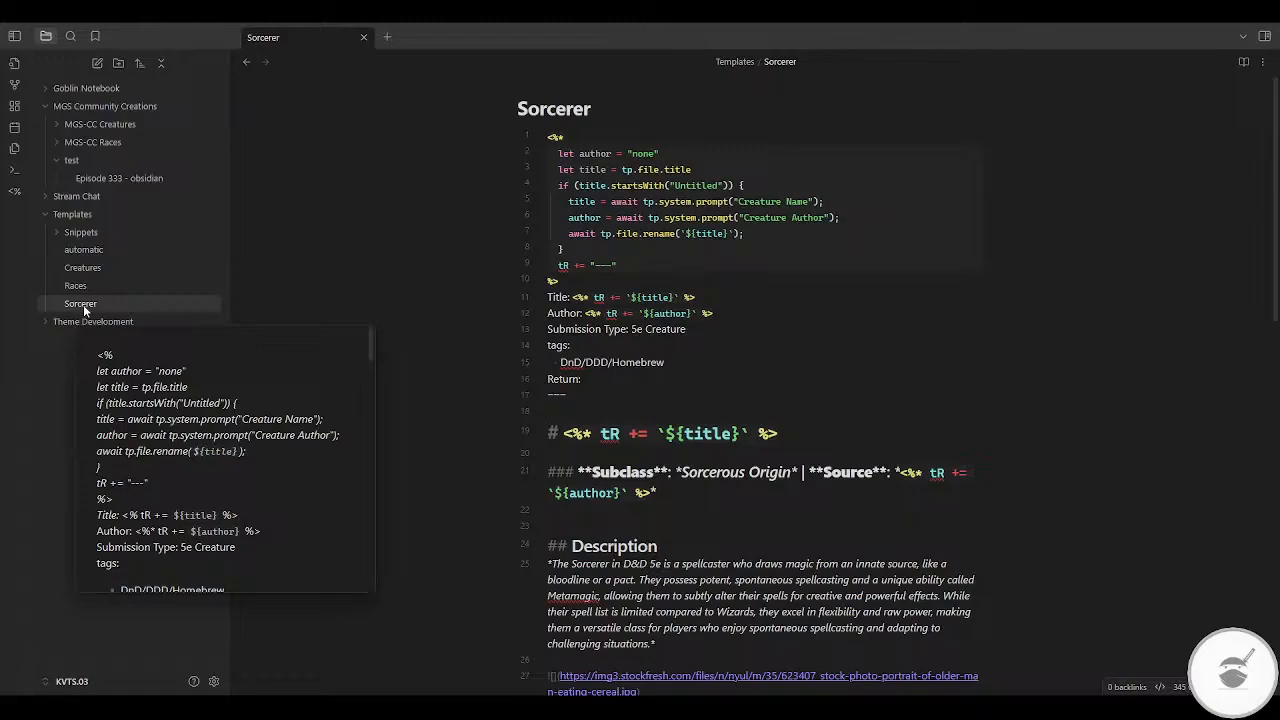
Step: Set the Submission Type to "5e Sorcerous Origin", reusing the subclass text from the Subclass line
key("Up")
key("Up")
key("Up")
key("End")
key("ctrl+z")
key("ctrl+c")
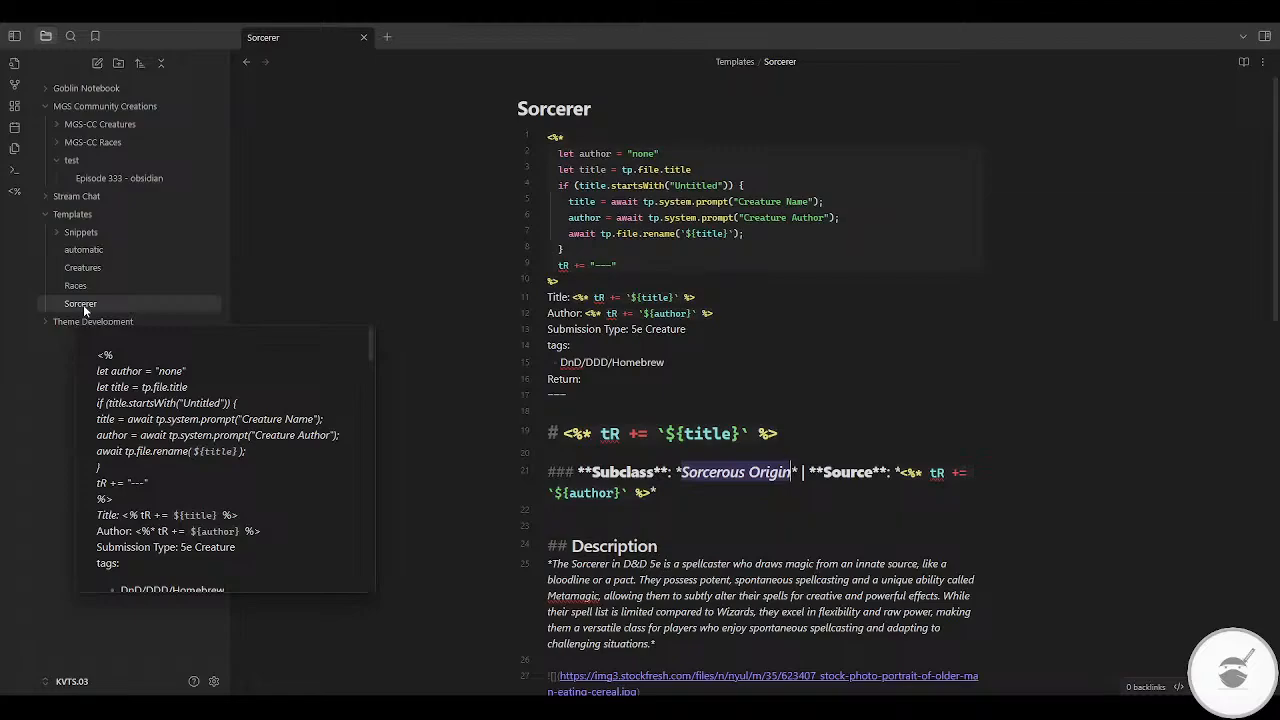
key("Up")
key("Up")
key("Up")
key("Up")
key("Up")
key("Up")
key("Up")
key("Up")
key("ctrl+shift+Left")
key("ctrl+v")
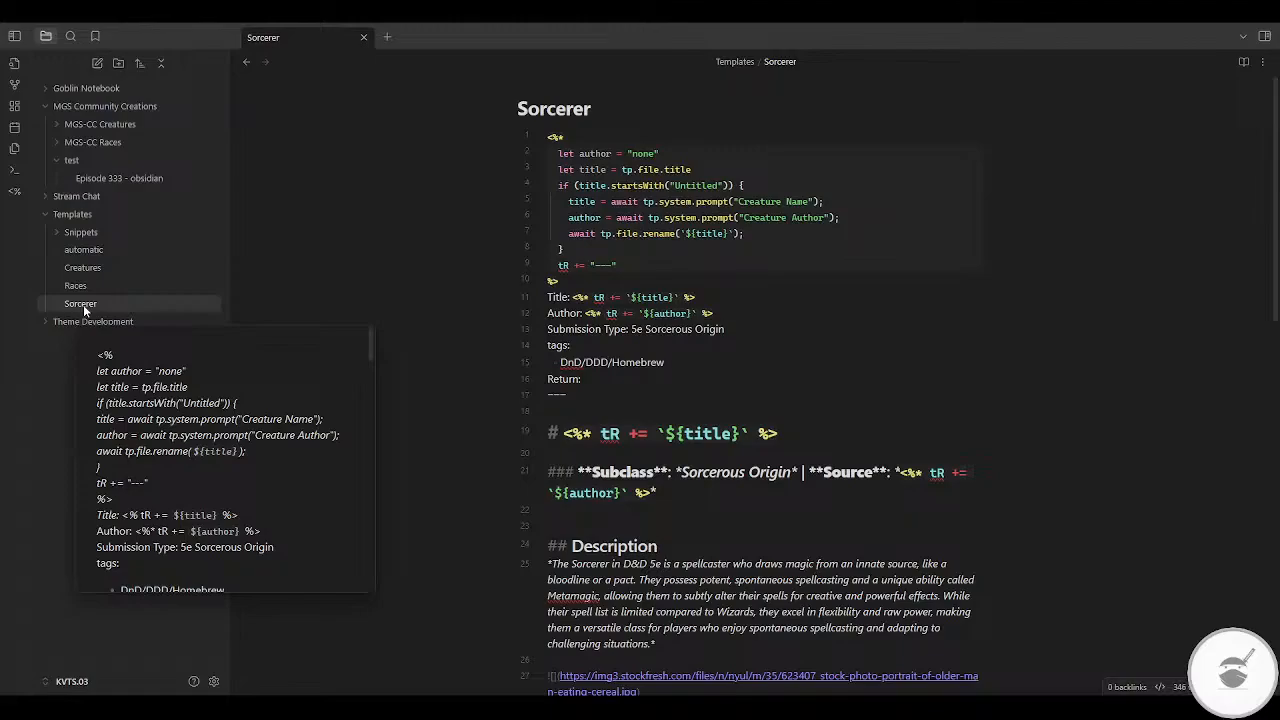
Step: Change the two script prompts to "Subclass Name" and "Subclass Author"
key("Up")
key("Right")
key("ctrl+shift+Right")
type("Sub")
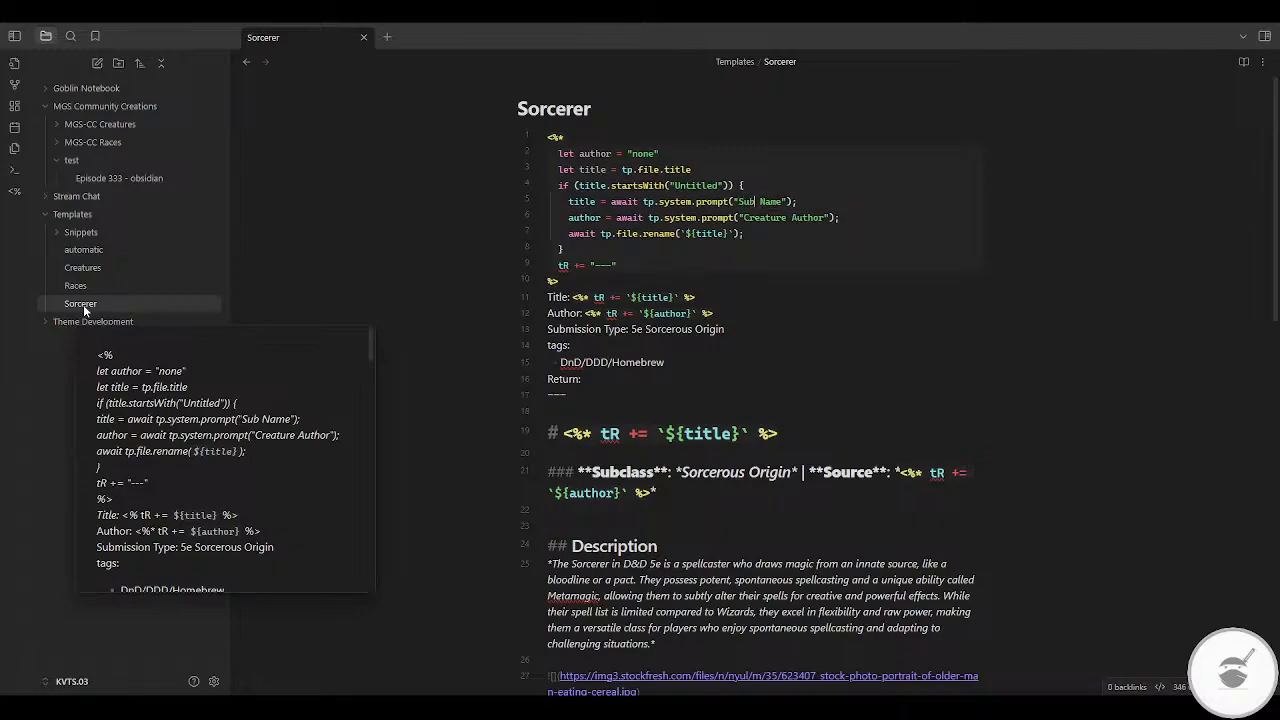
type("class")
key("ctrl+Left")
key("Right")
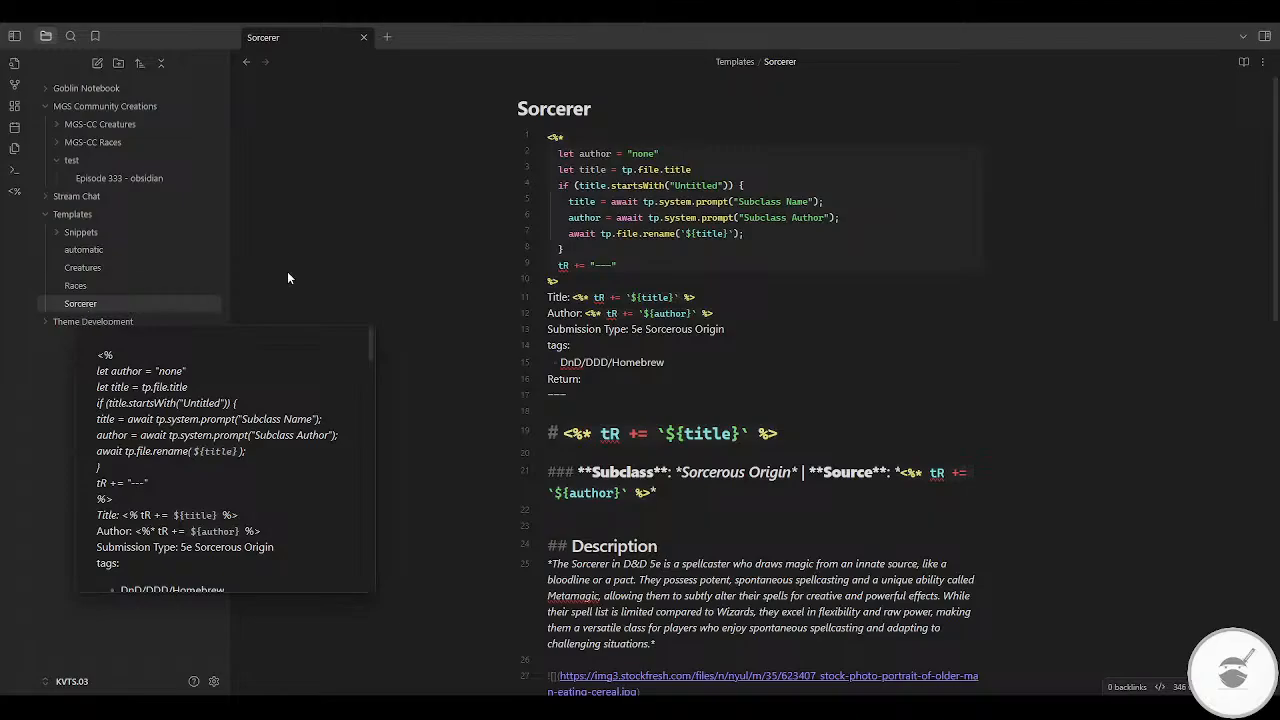
Step: Create a new blank note in the MGS Community Creations folder
scroll(951, 343, "down", 3)
scroll(951, 343, "up", 4)
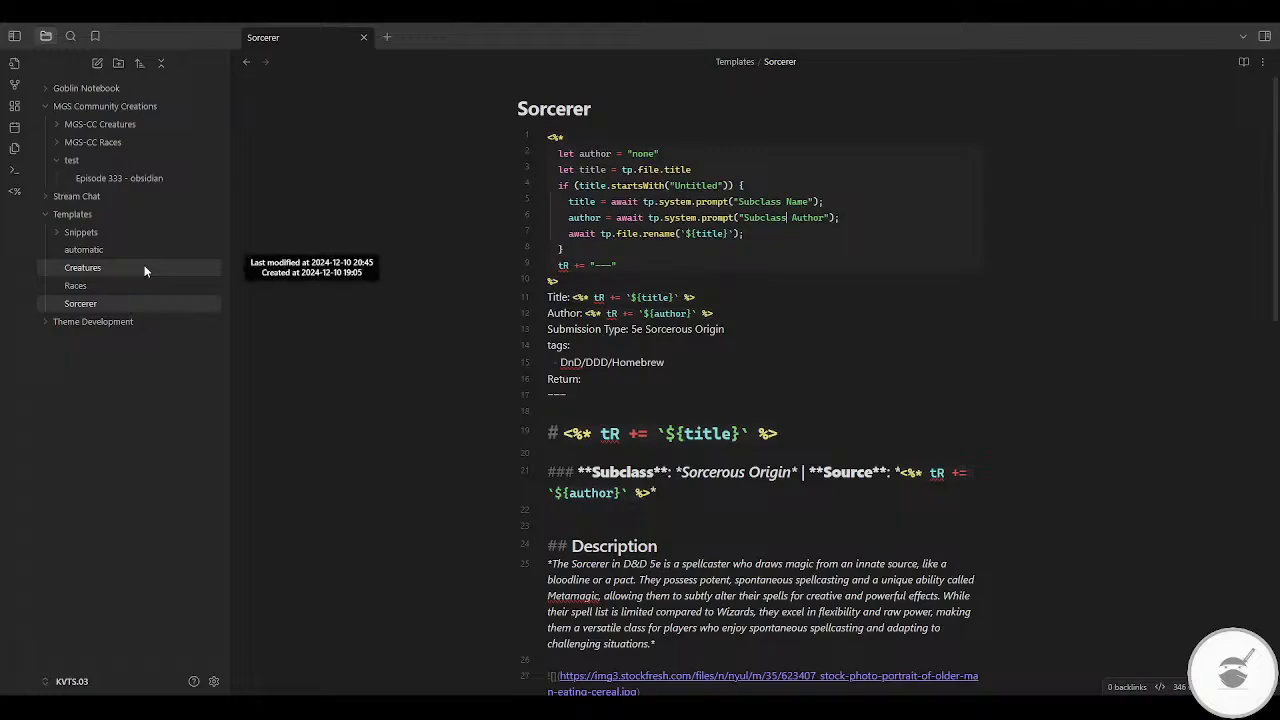
right_click(114, 108)
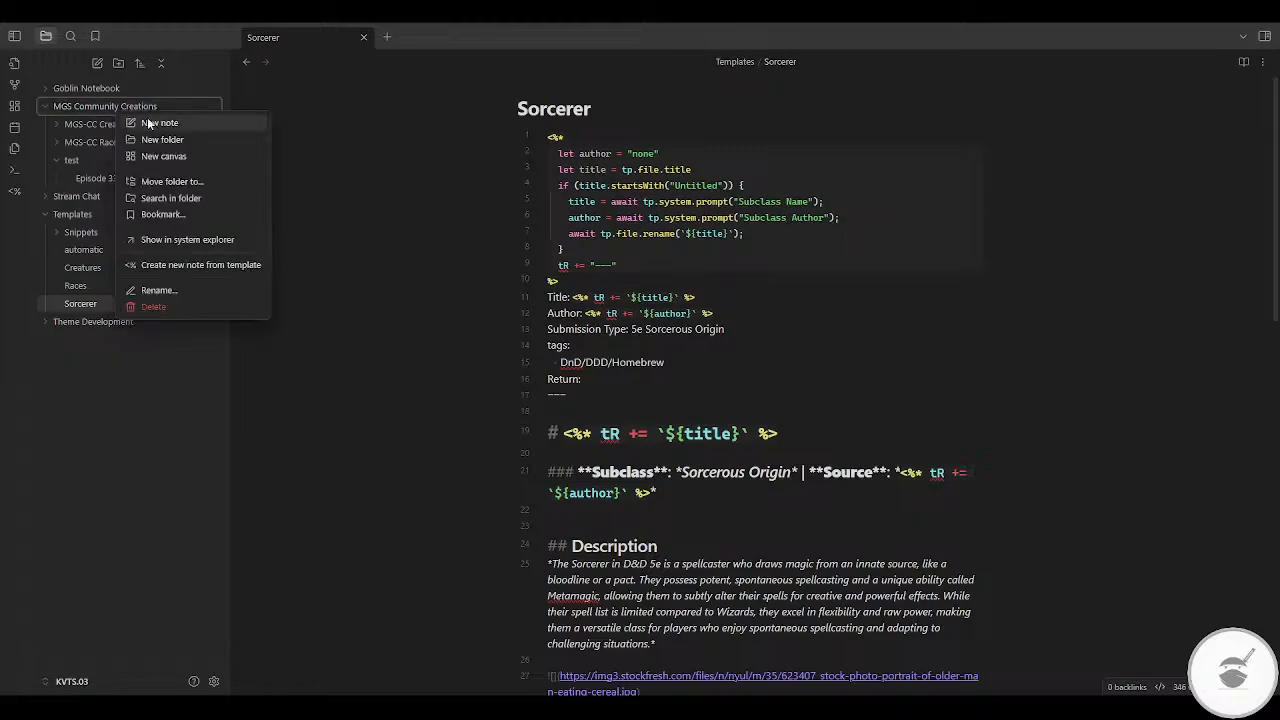
left_click(148, 122)
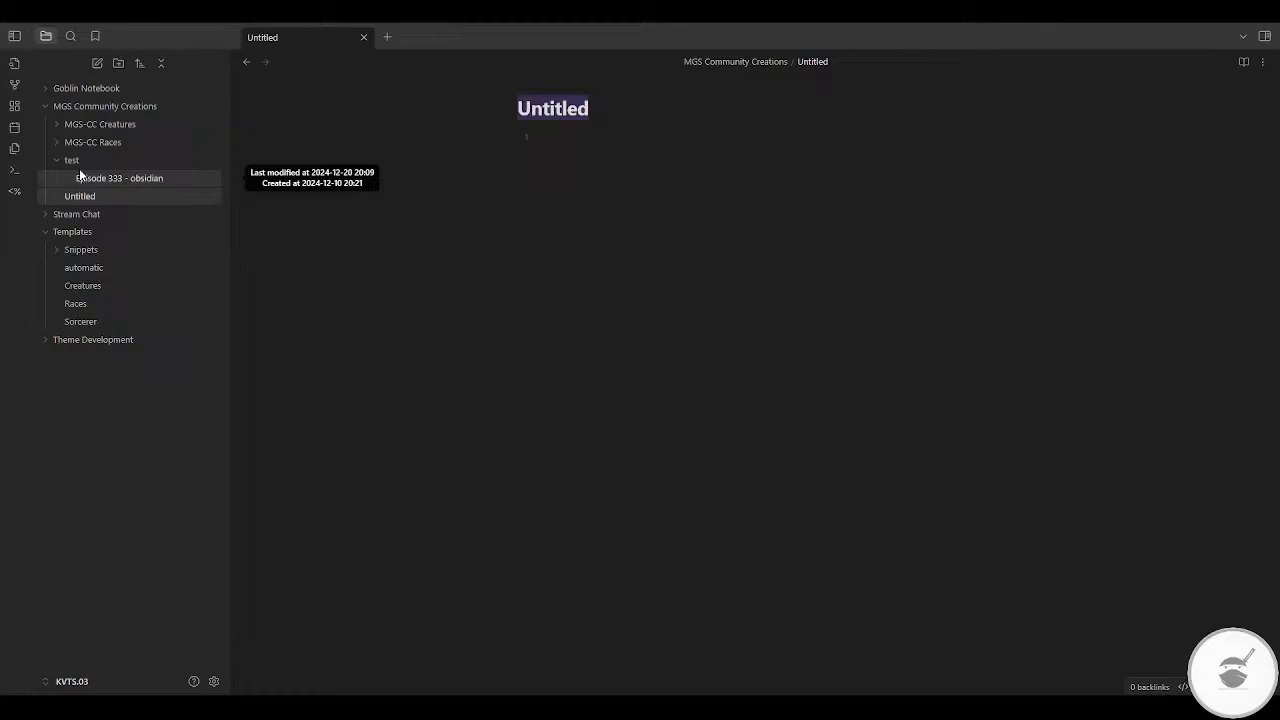
right_click(366, 147)
left_click(598, 250)
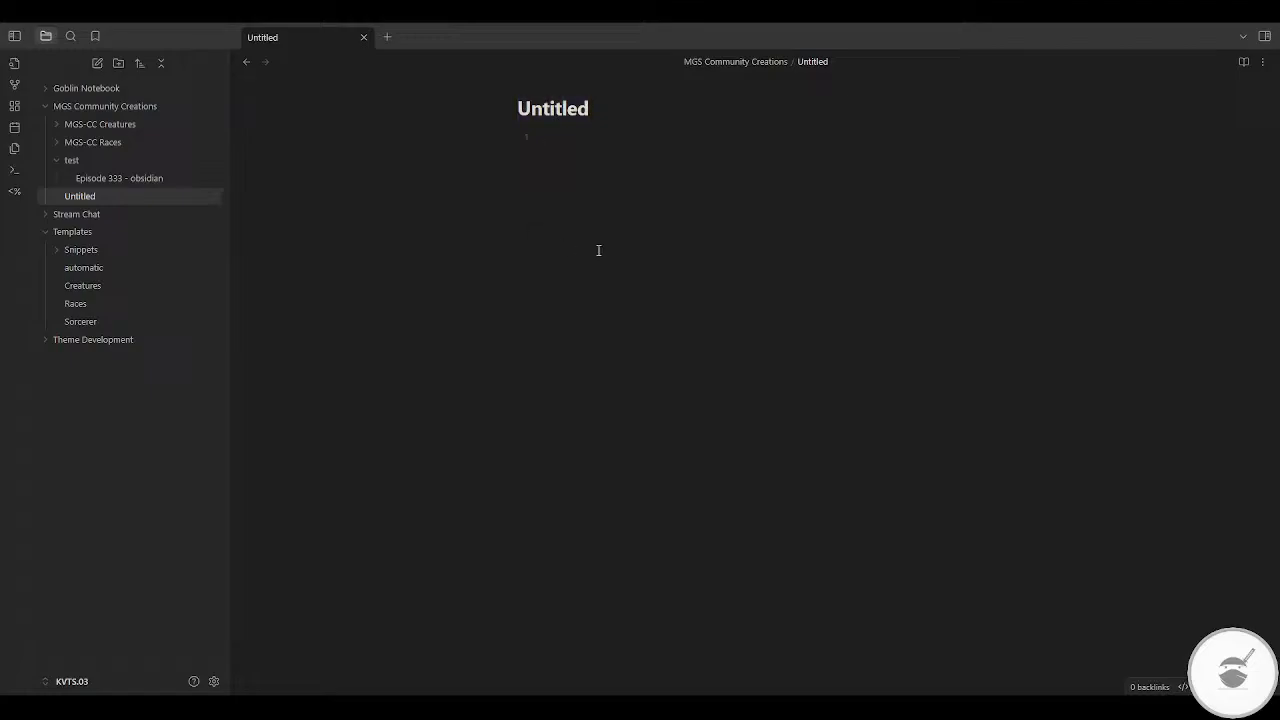
key("ctrl+p")
type("temp")
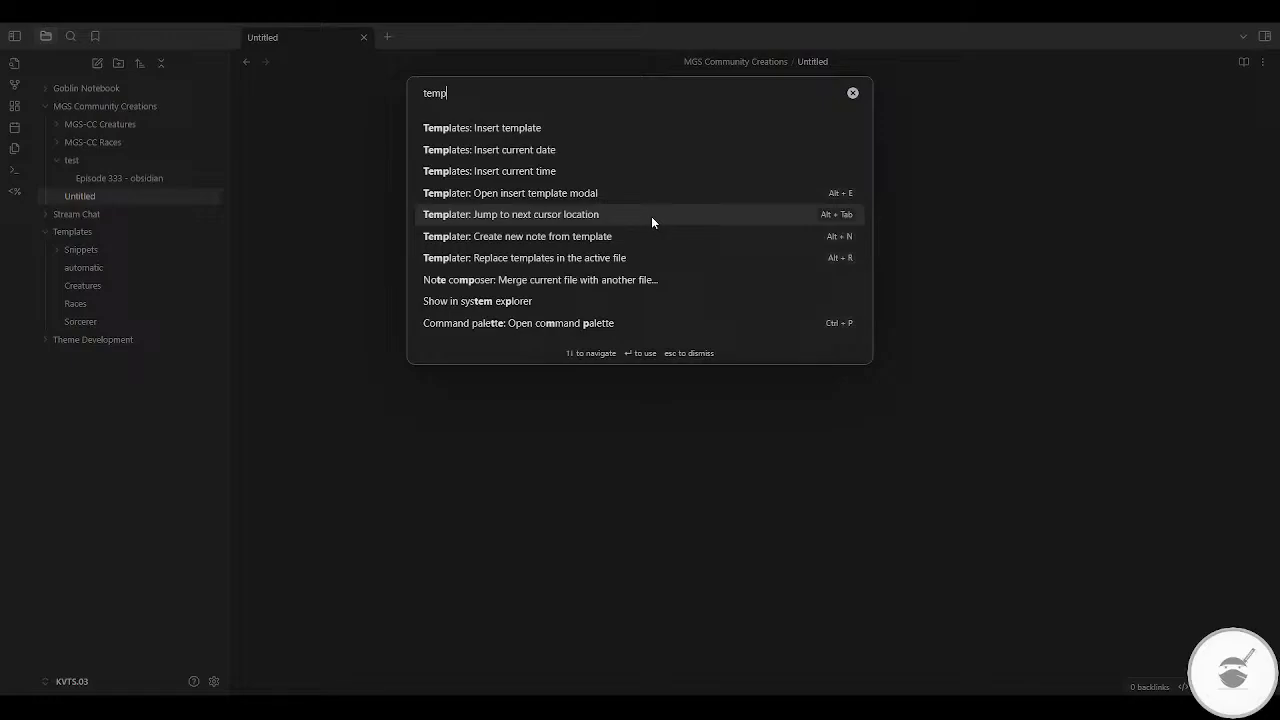
left_click(601, 238)
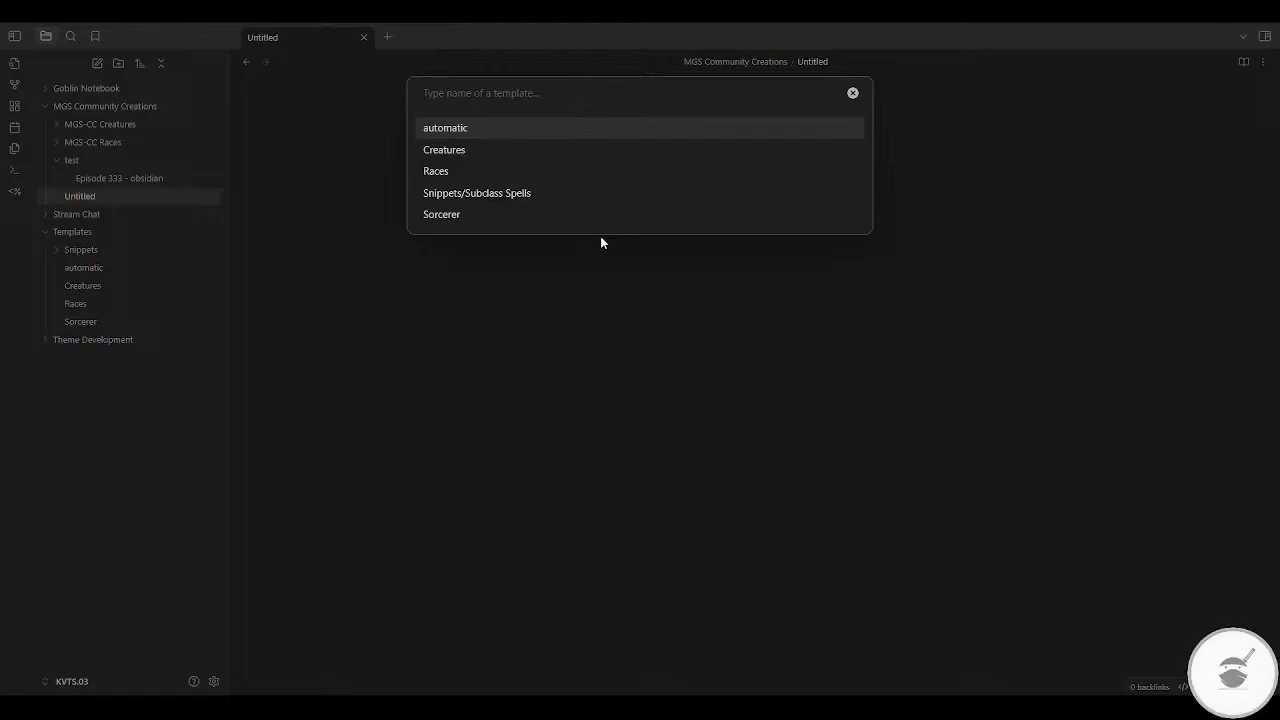
left_click(853, 94)
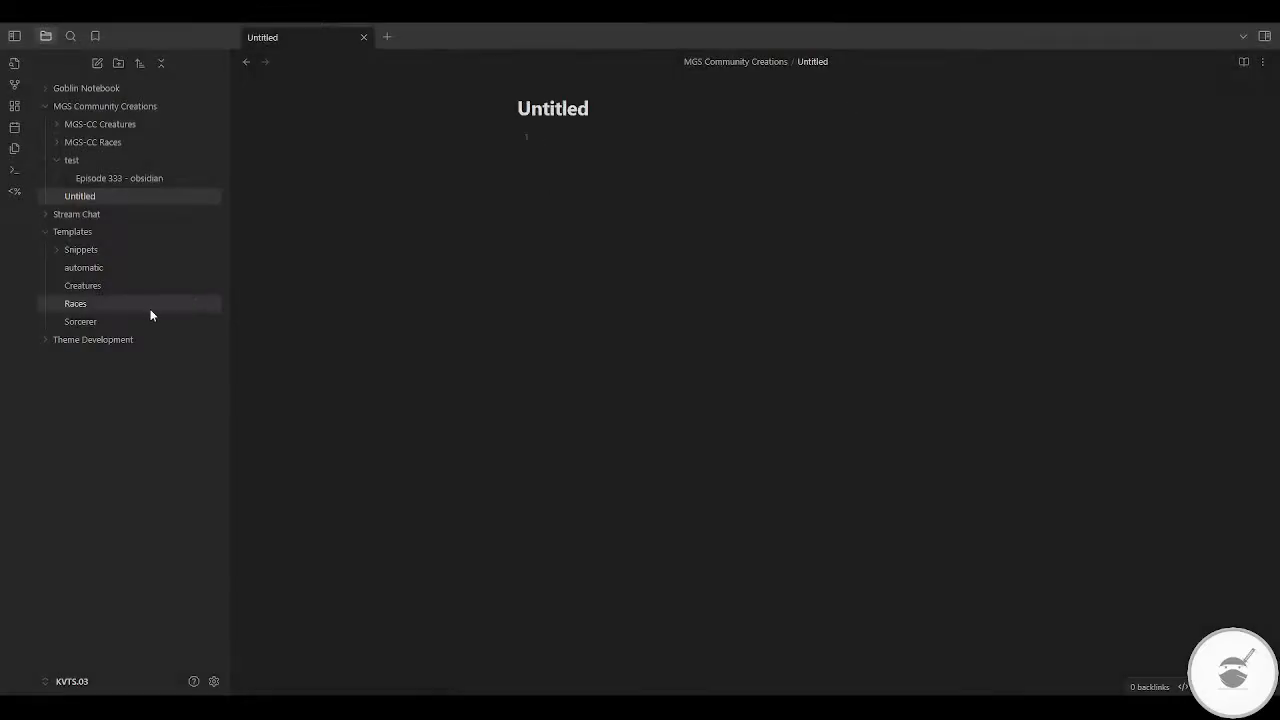
Step: Delete the Untitled note from the MGS Community Creations folder
left_click(52, 163)
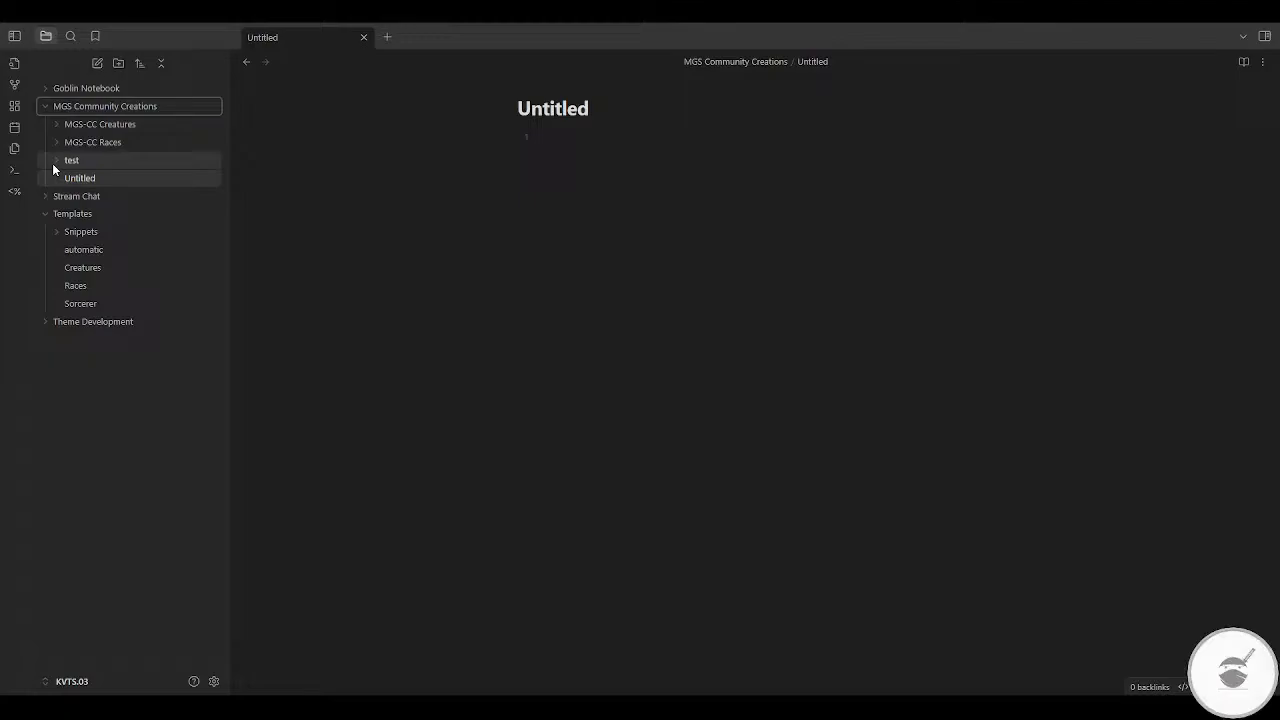
right_click(72, 176)
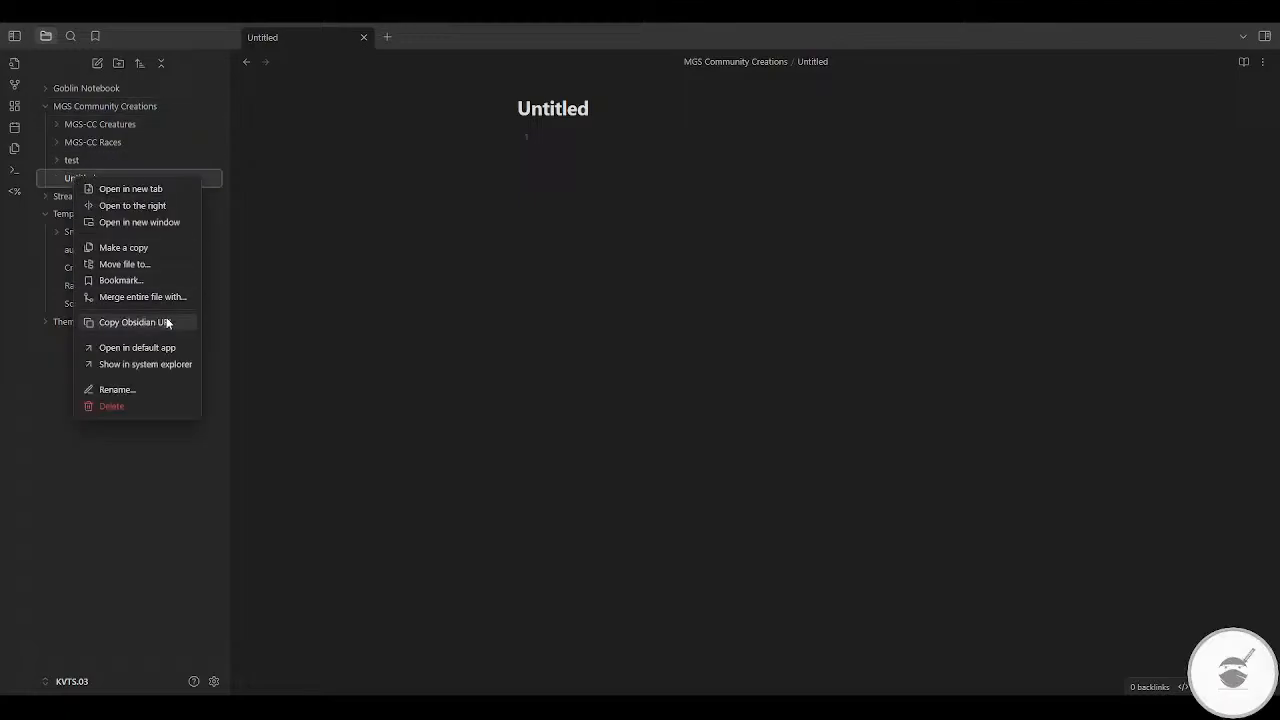
left_click(111, 407)
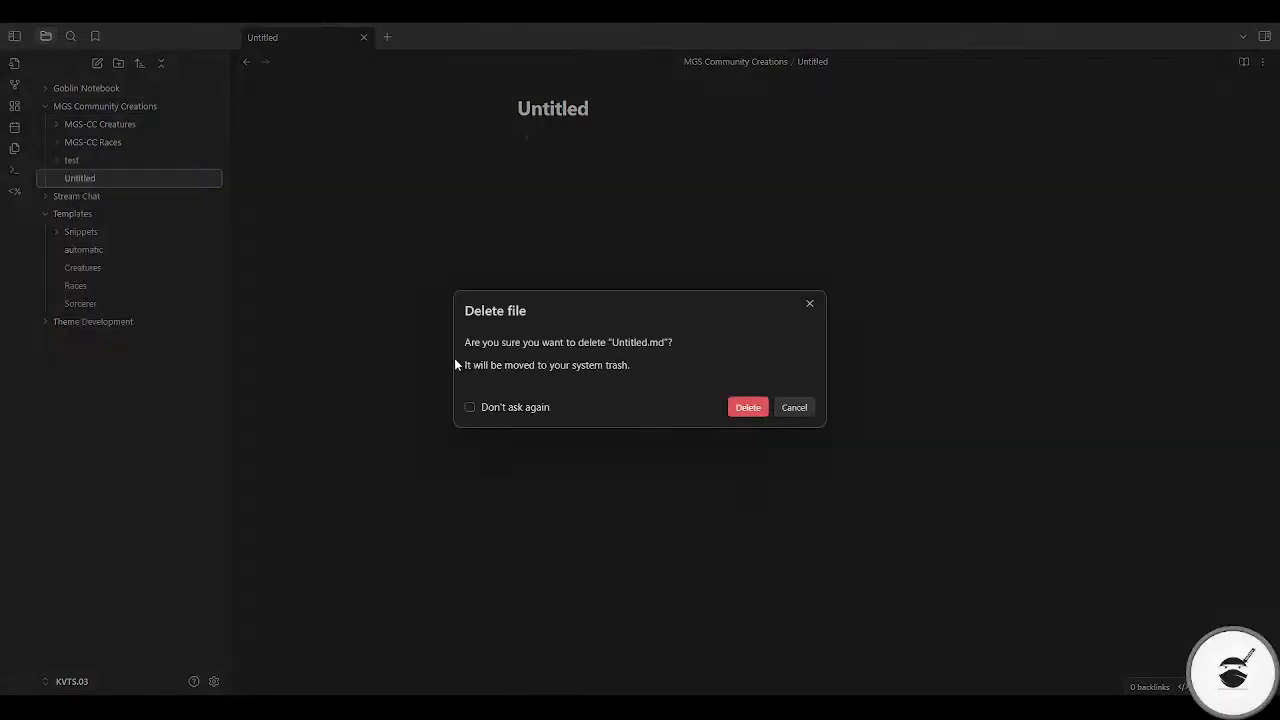
left_click(748, 407)
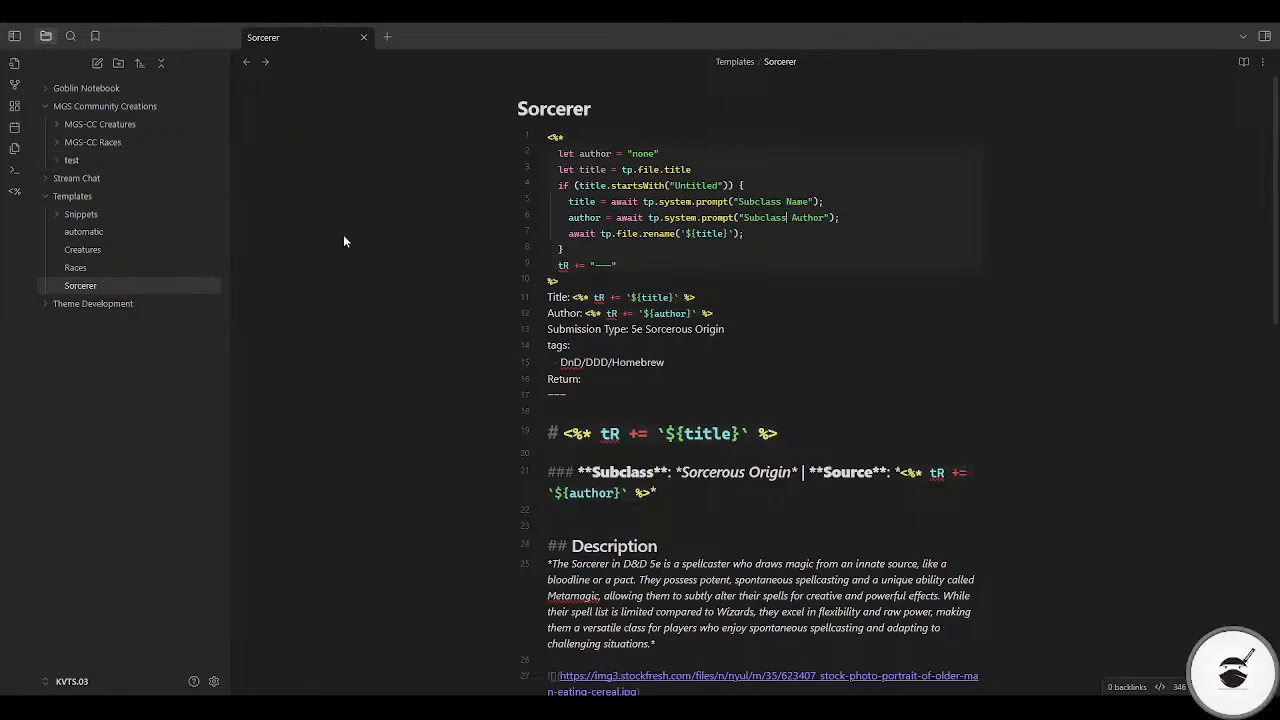
Step: Create a new note in the MGS-CC Races folder with the race name "Orc-ish" and the author "this guy"
left_click(89, 142)
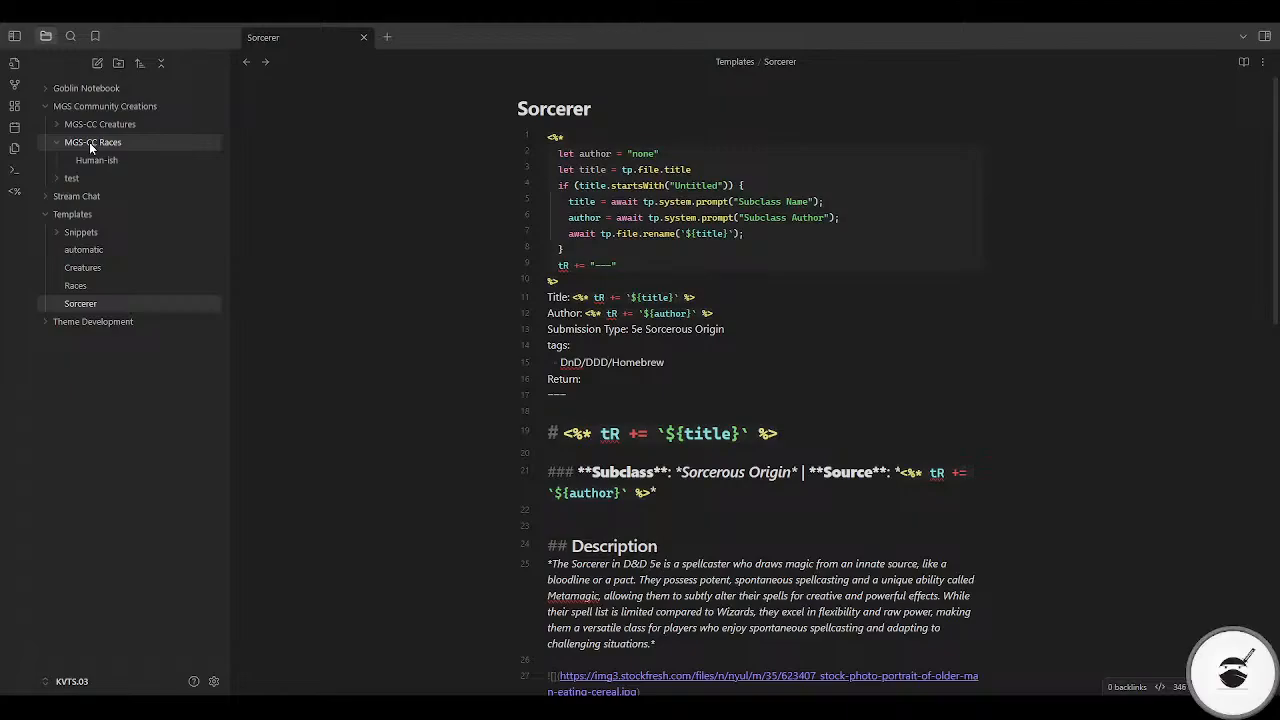
right_click(100, 142)
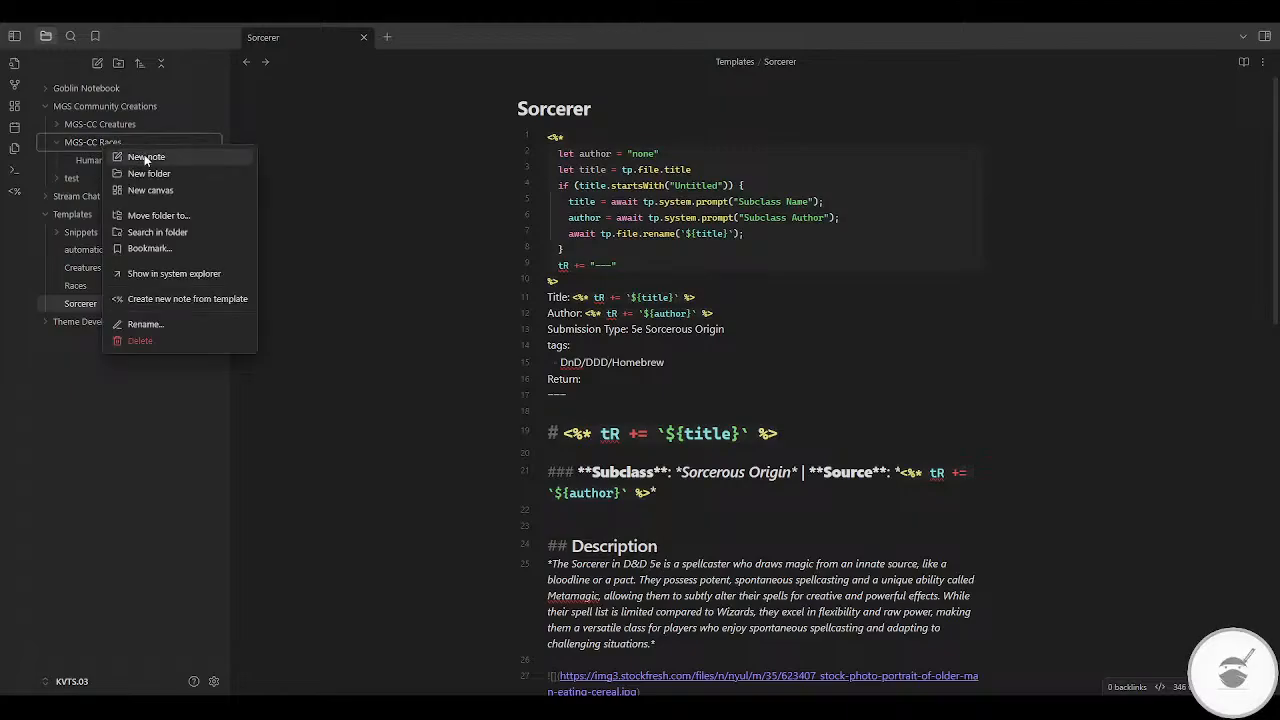
left_click(146, 158)
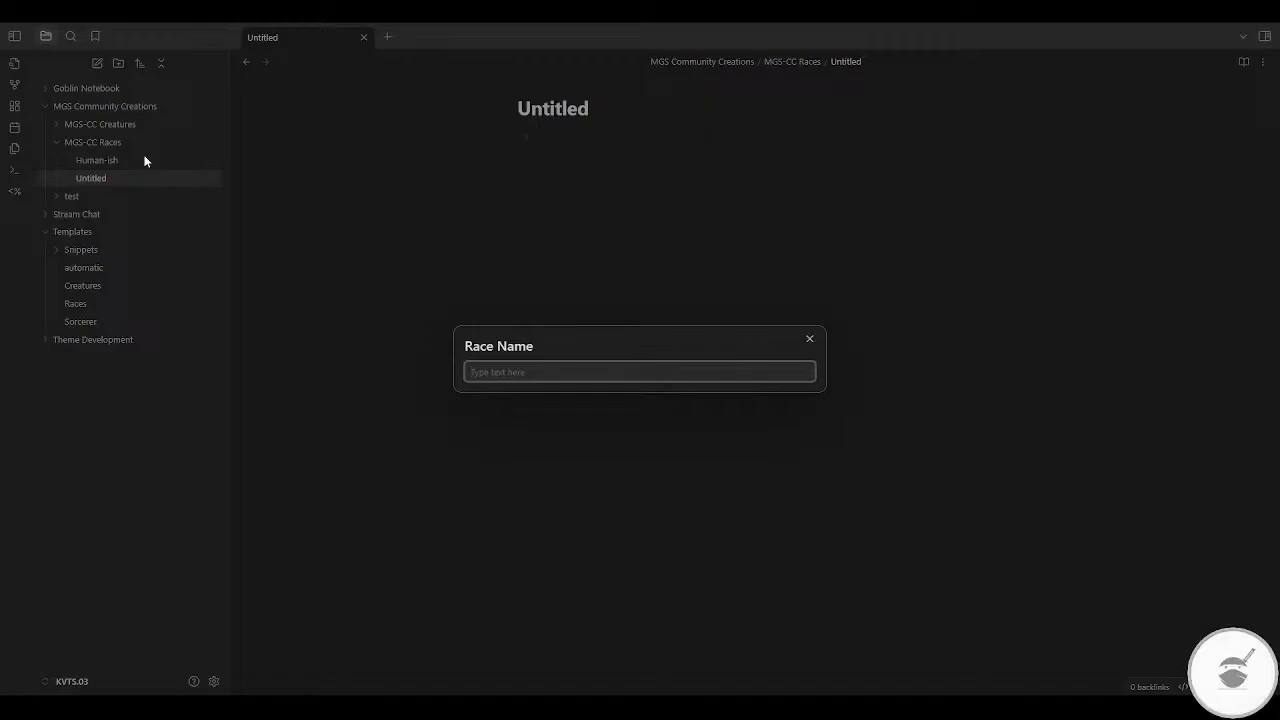
type("Orc-ish")
key("Return")
type("this guy")
key("Return")
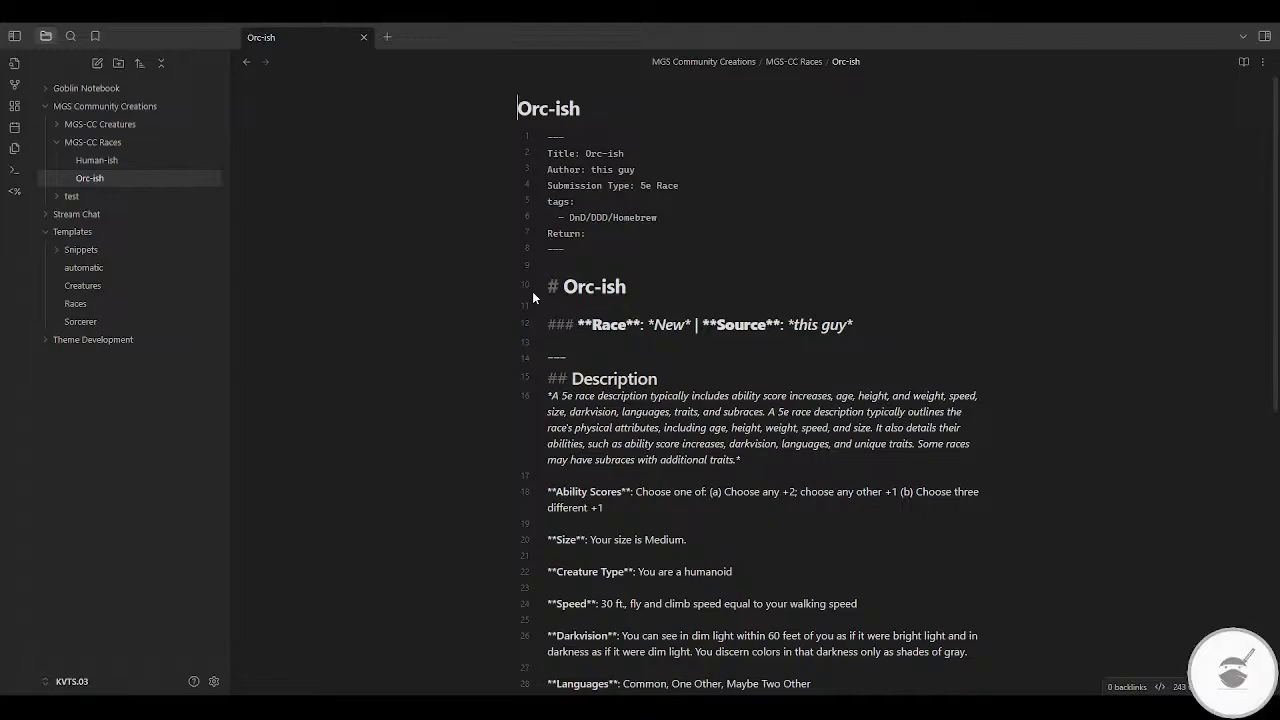
Step: Create a folder named "MGS-CC Subclass" inside MGS Community Creations
left_click(85, 143)
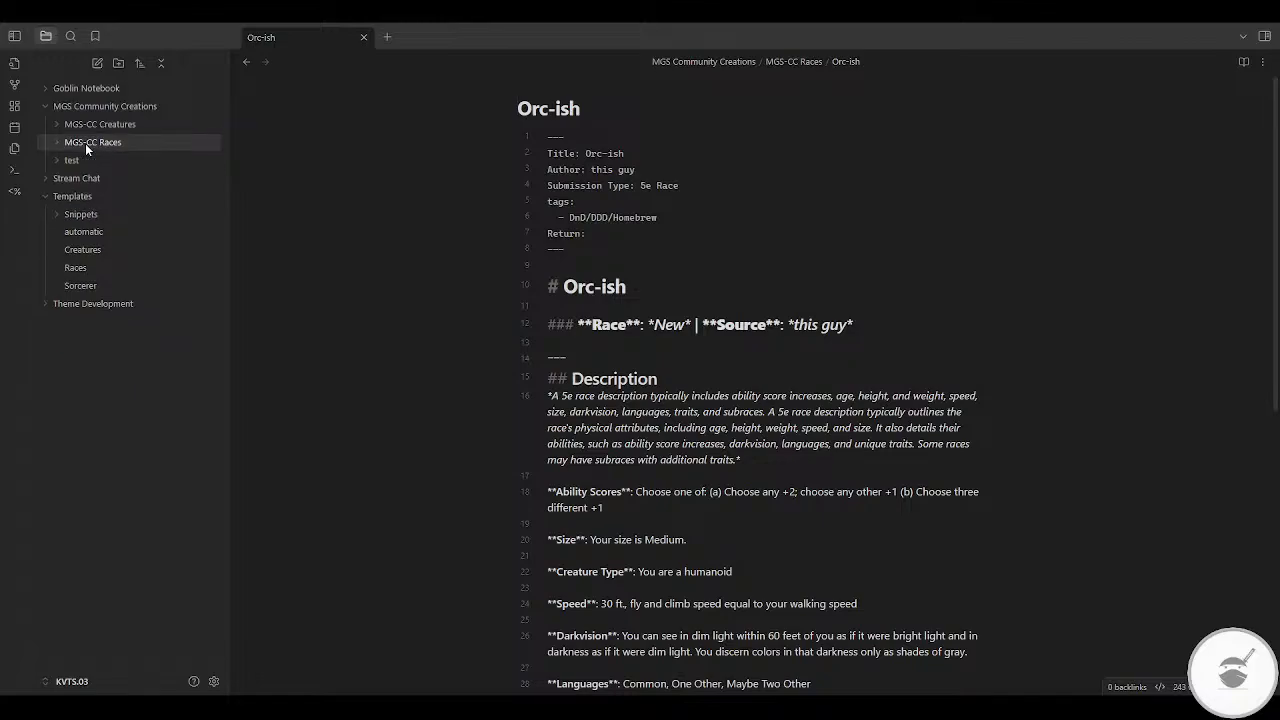
left_click(57, 142)
left_click(57, 142)
right_click(96, 112)
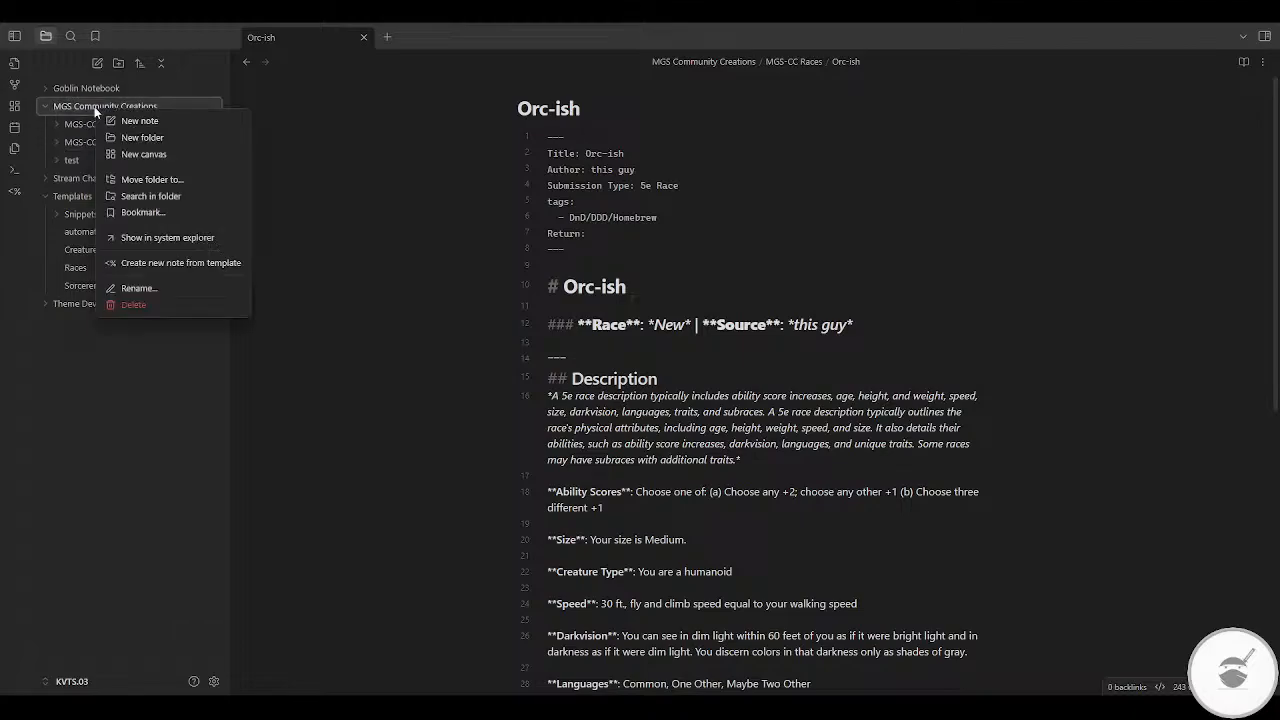
left_click(155, 138)
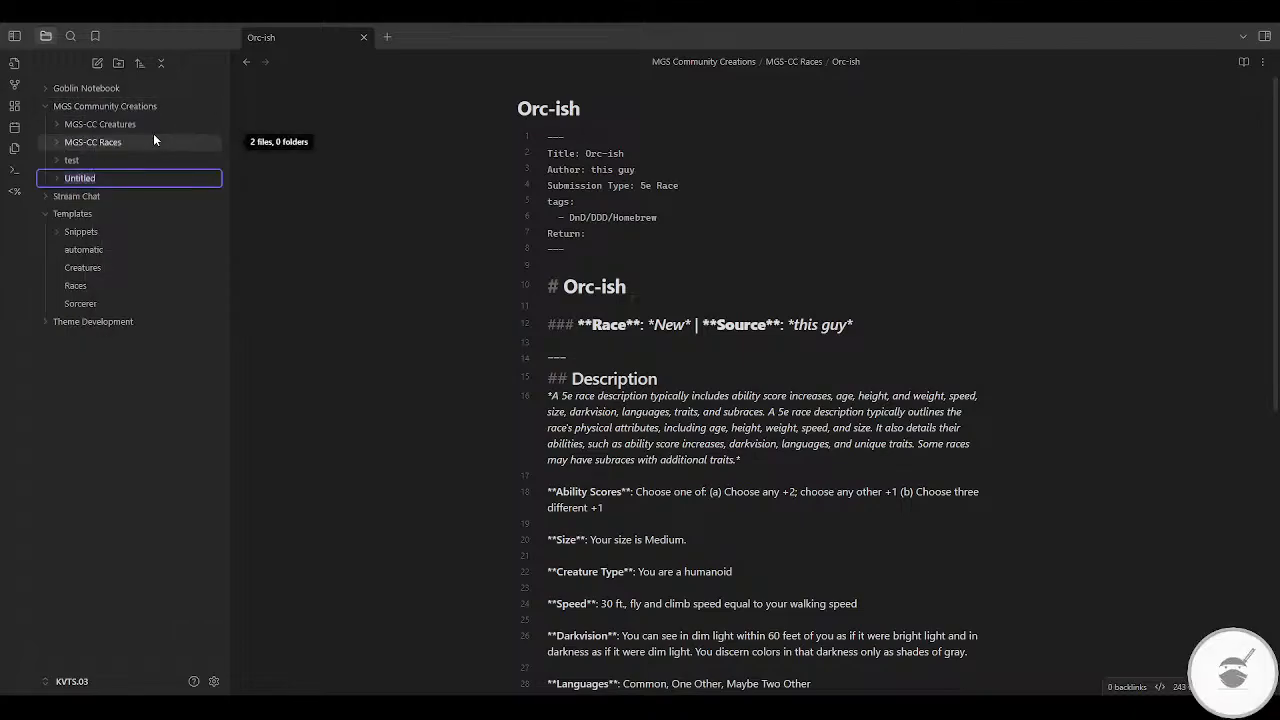
type("MGS")
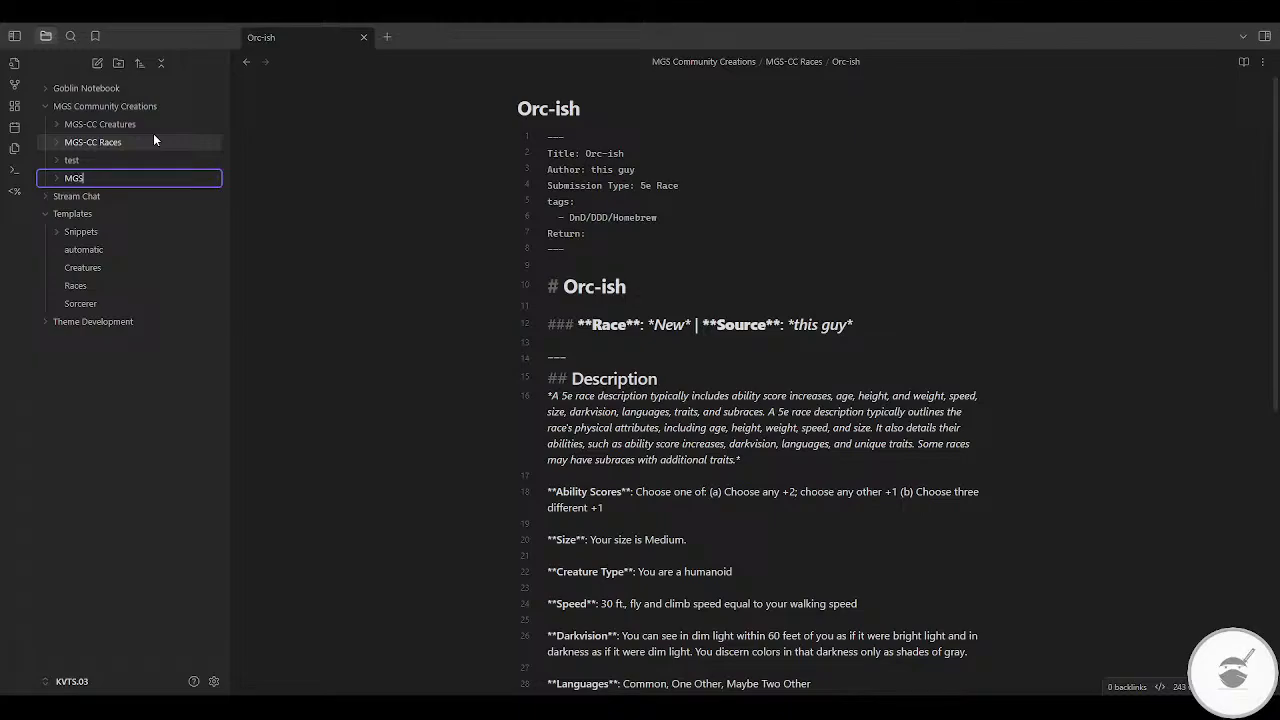
type("-CC Subclass")
key("ctrl+shift+Left")
key("Return")
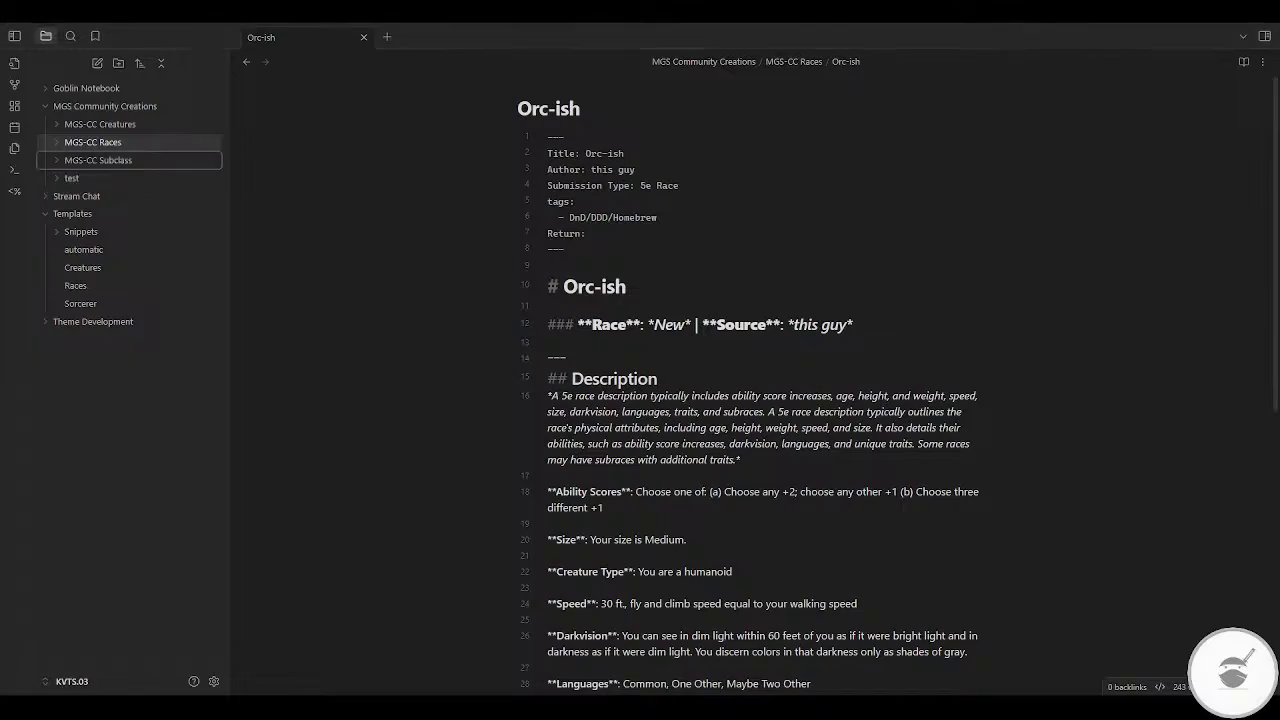
Step: Rename the MGS-CC Subclass folder as "MGS-CC Subclasses"
left_click(132, 159)
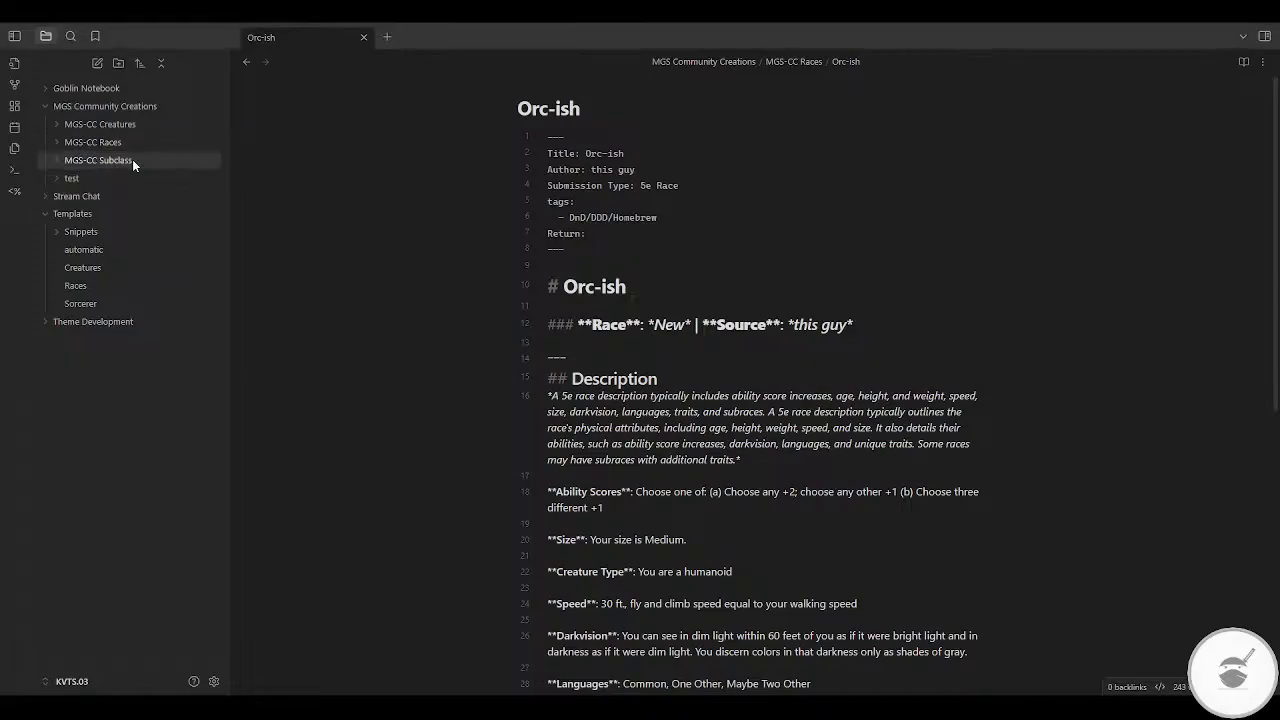
right_click(132, 159)
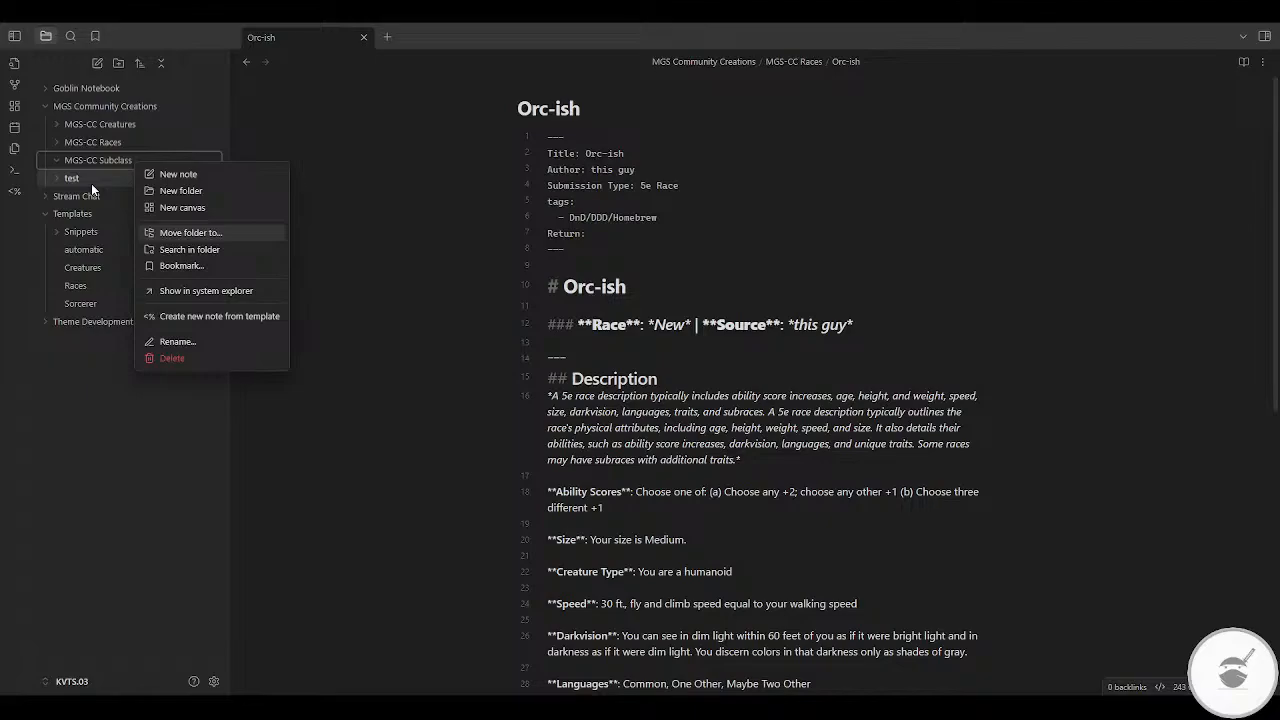
left_click(172, 343)
key("End")
type("es")
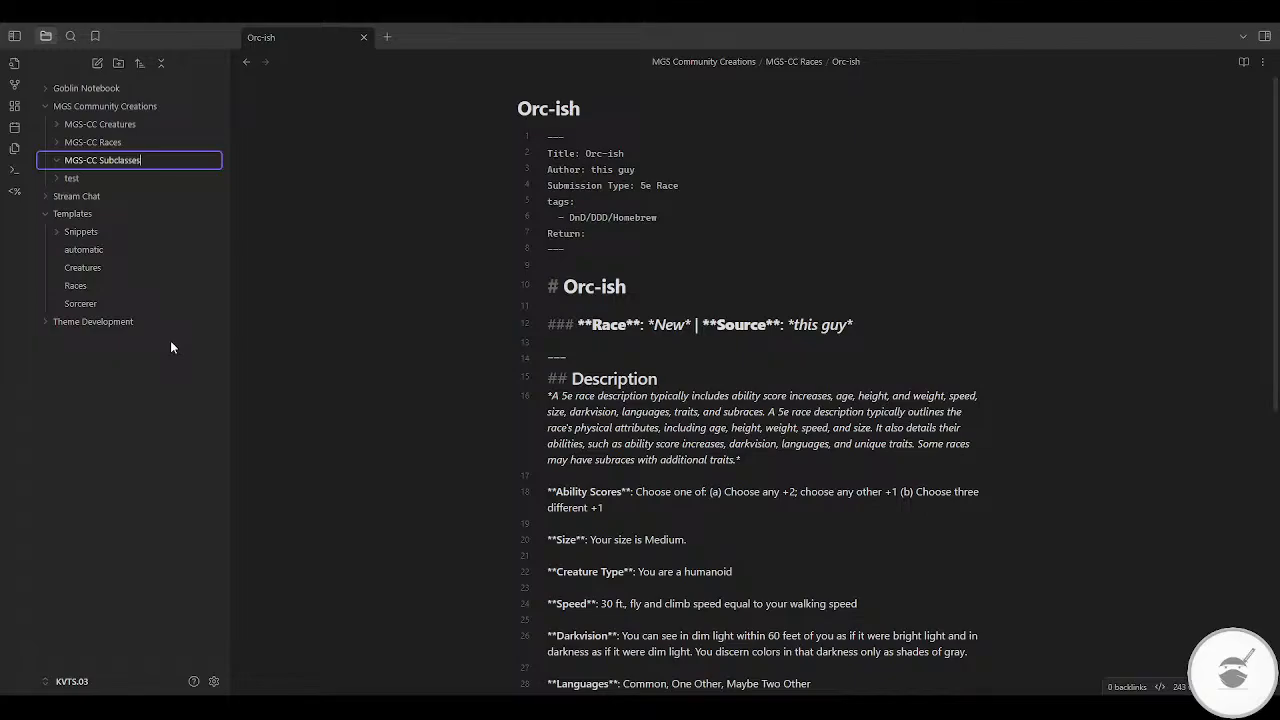
key("Return")
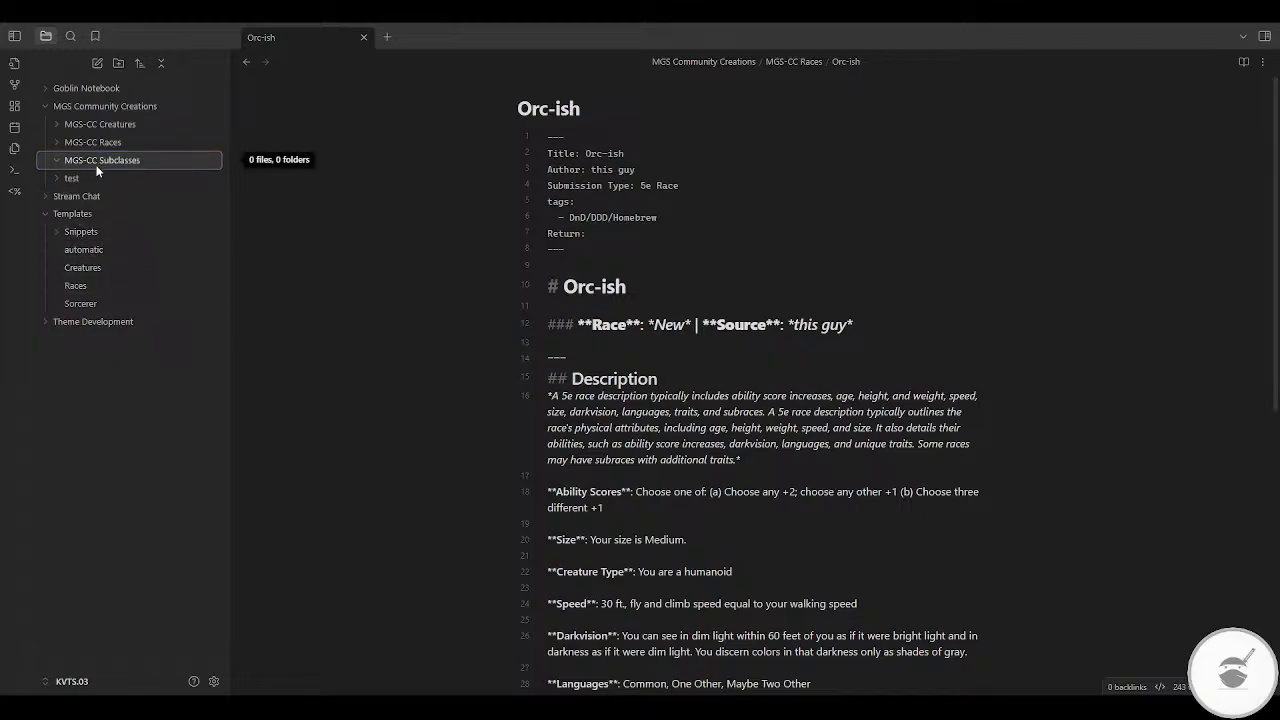
Step: Create a "Sorcerous Origin" subfolder inside MGS-CC Subclasses, reusing the subclass text from the Sorcerer template for its name
left_click(96, 303)
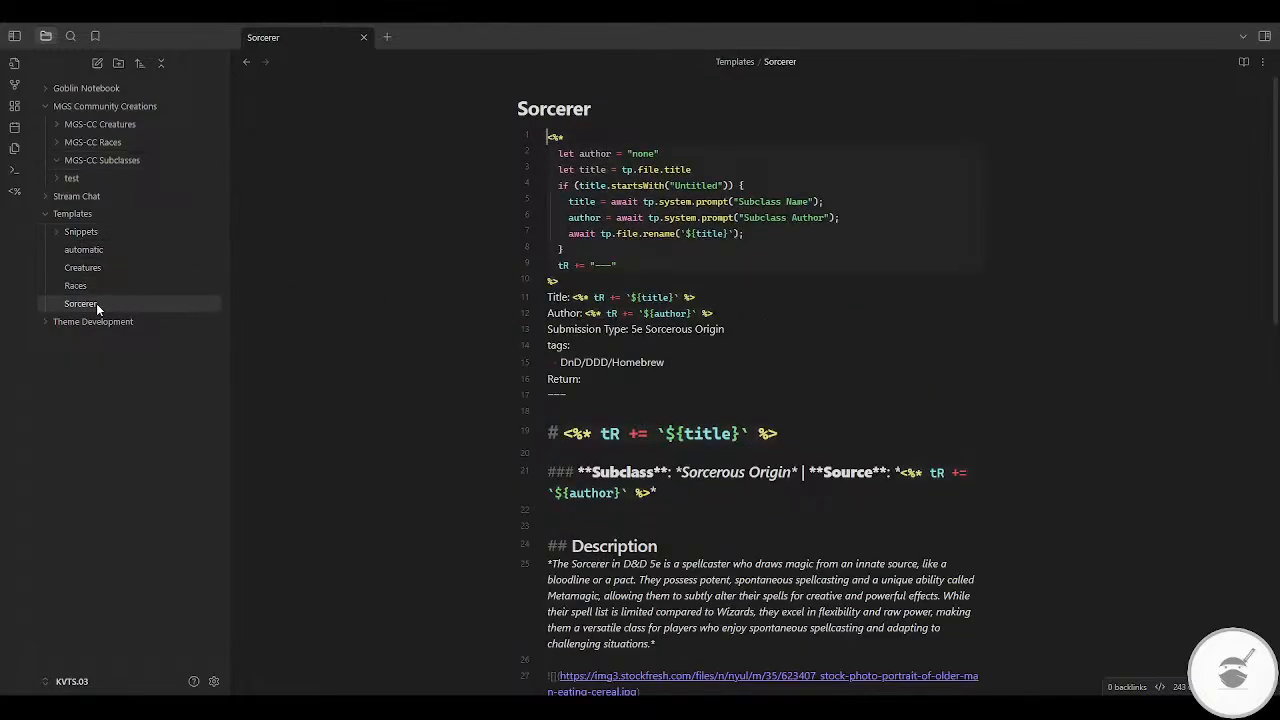
double_click(711, 478)
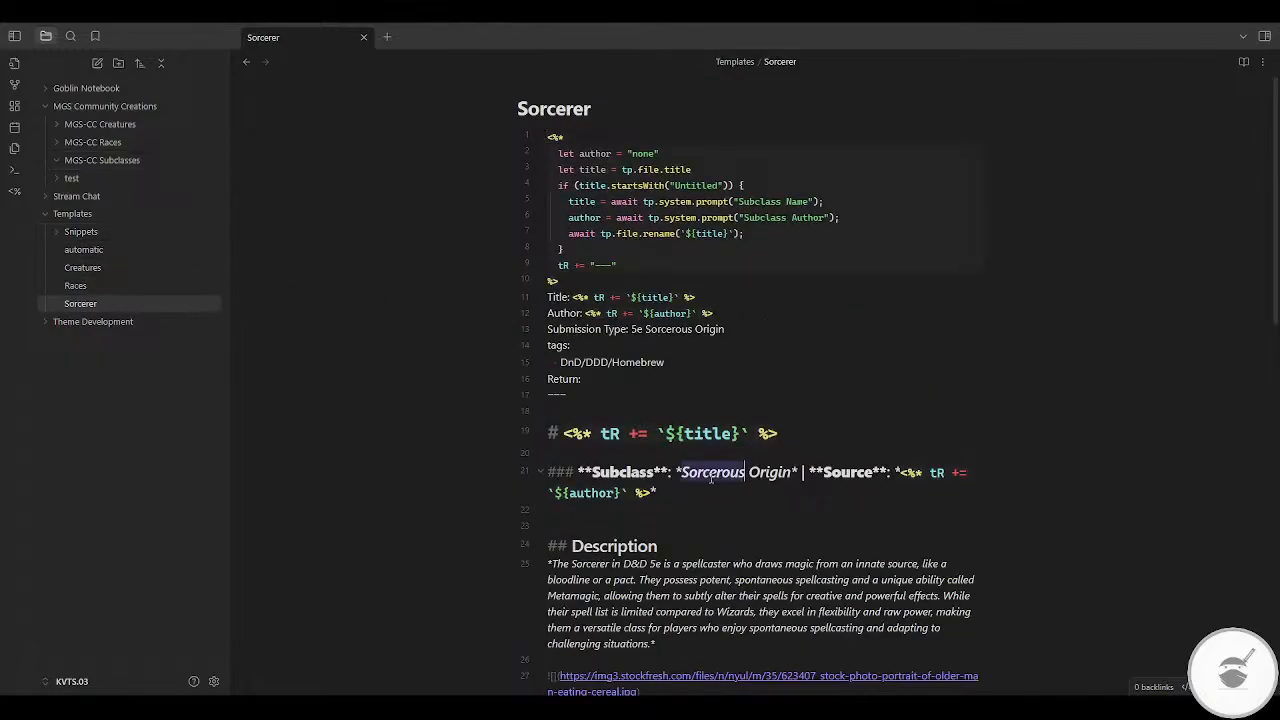
key("ctrl+shift+Right")
key("ctrl+c")
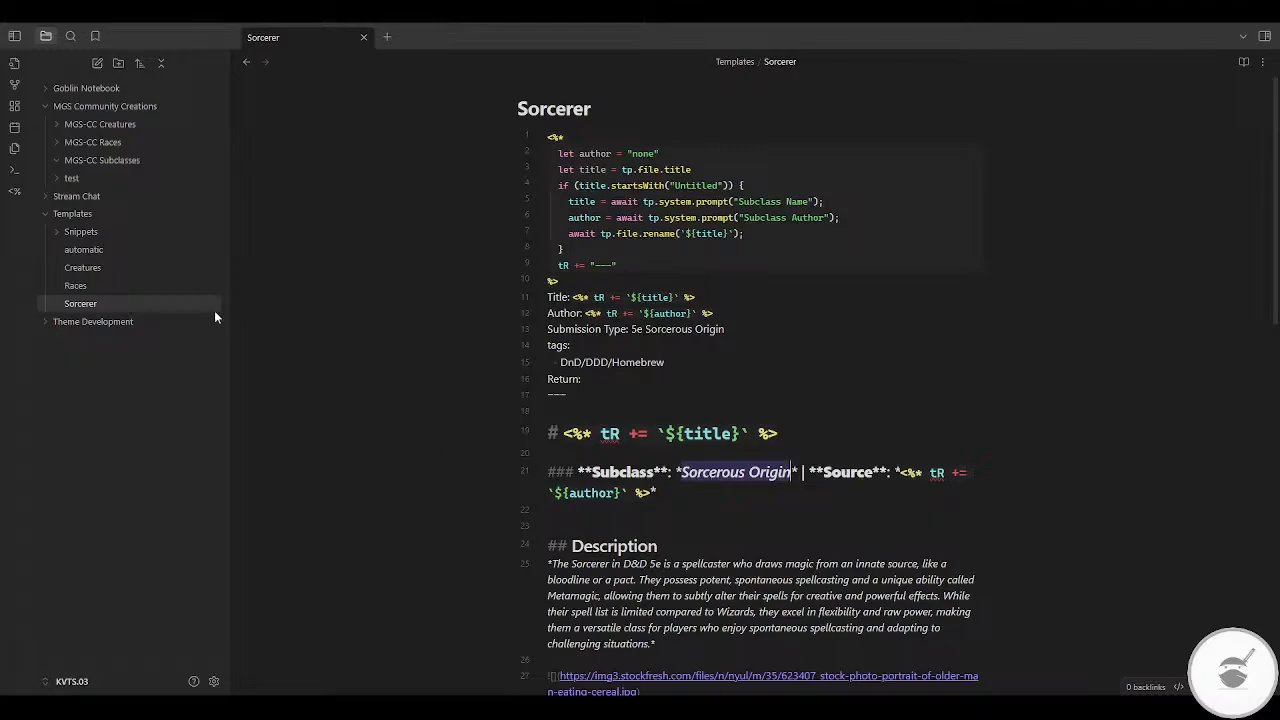
right_click(108, 160)
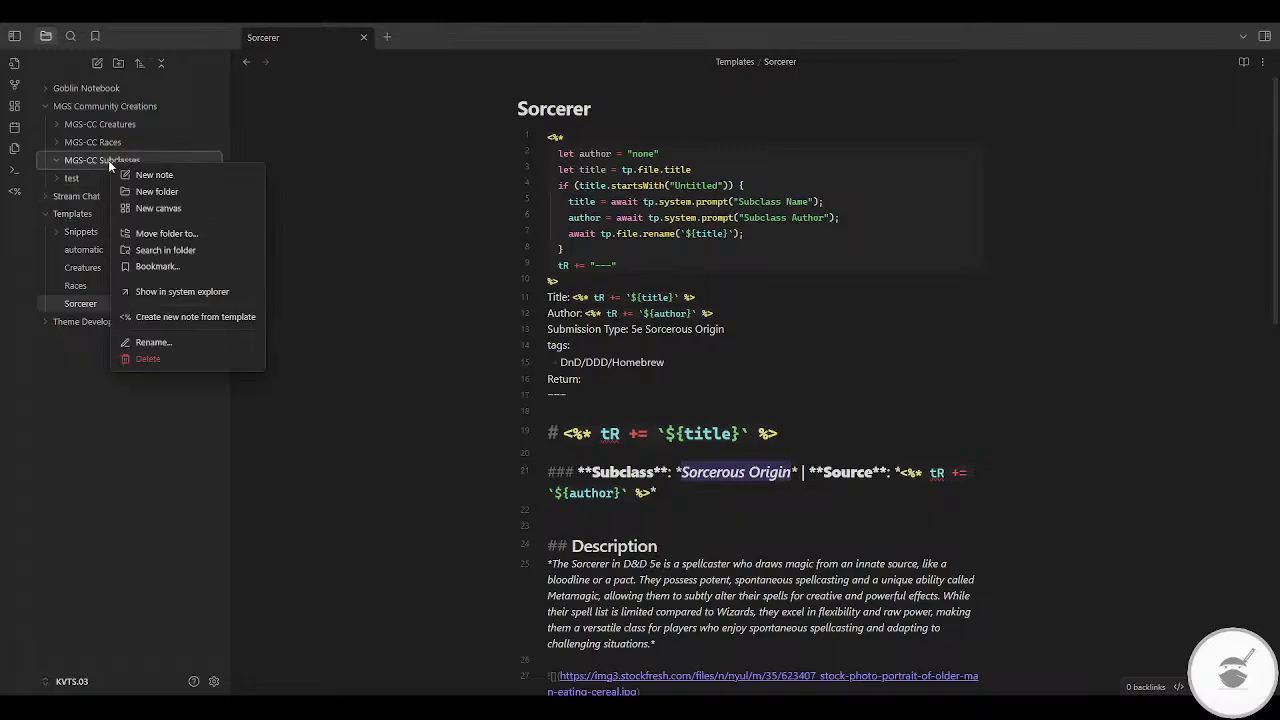
left_click(151, 191)
key("ctrl+v")
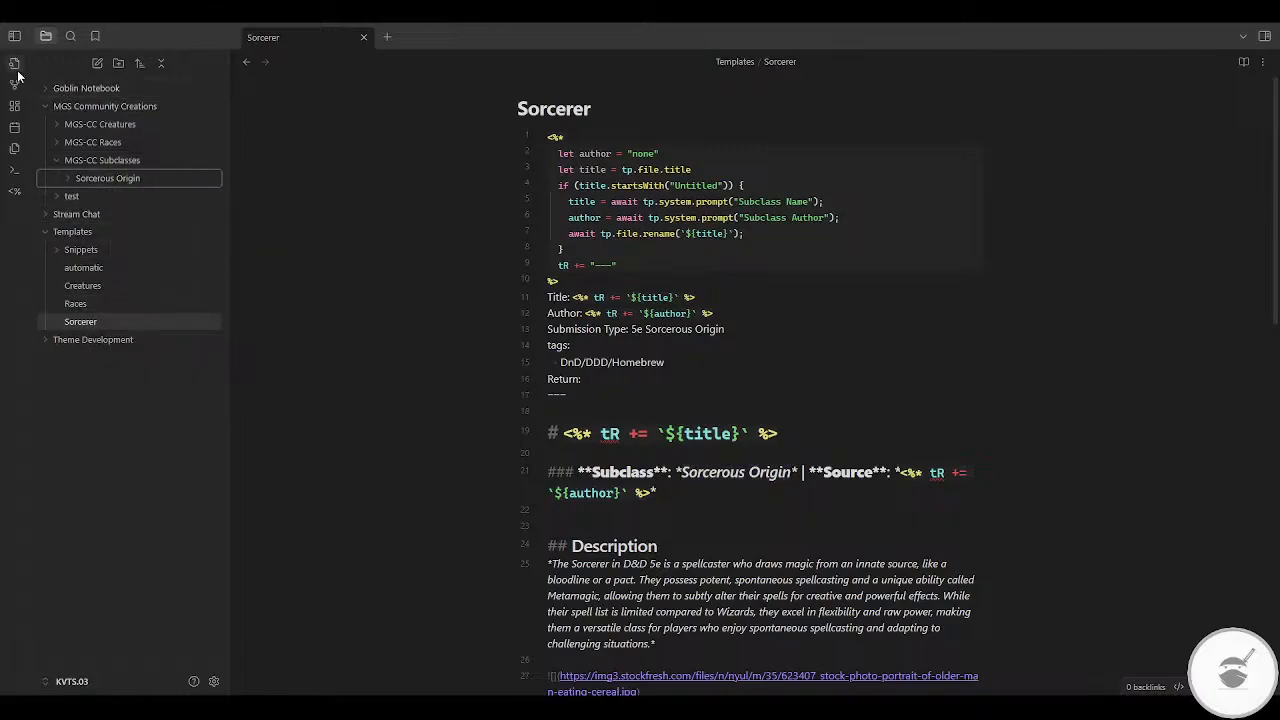
Step: Change Templater's folder rule for the test folder so that MGS-CC Subclasses/Sorcerous Origin uses Templates/Sorcerer.md
left_click(213, 681)
scroll(745, 435, "down", 3)
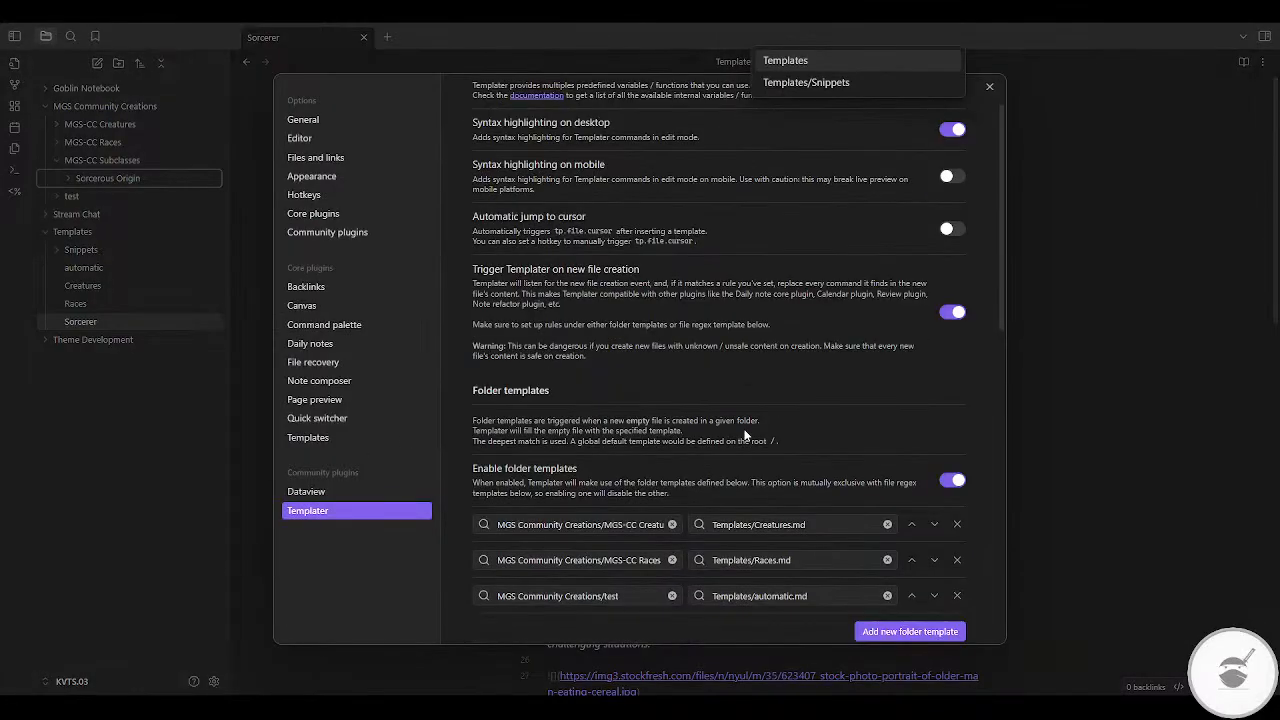
scroll(745, 435, "down", 2)
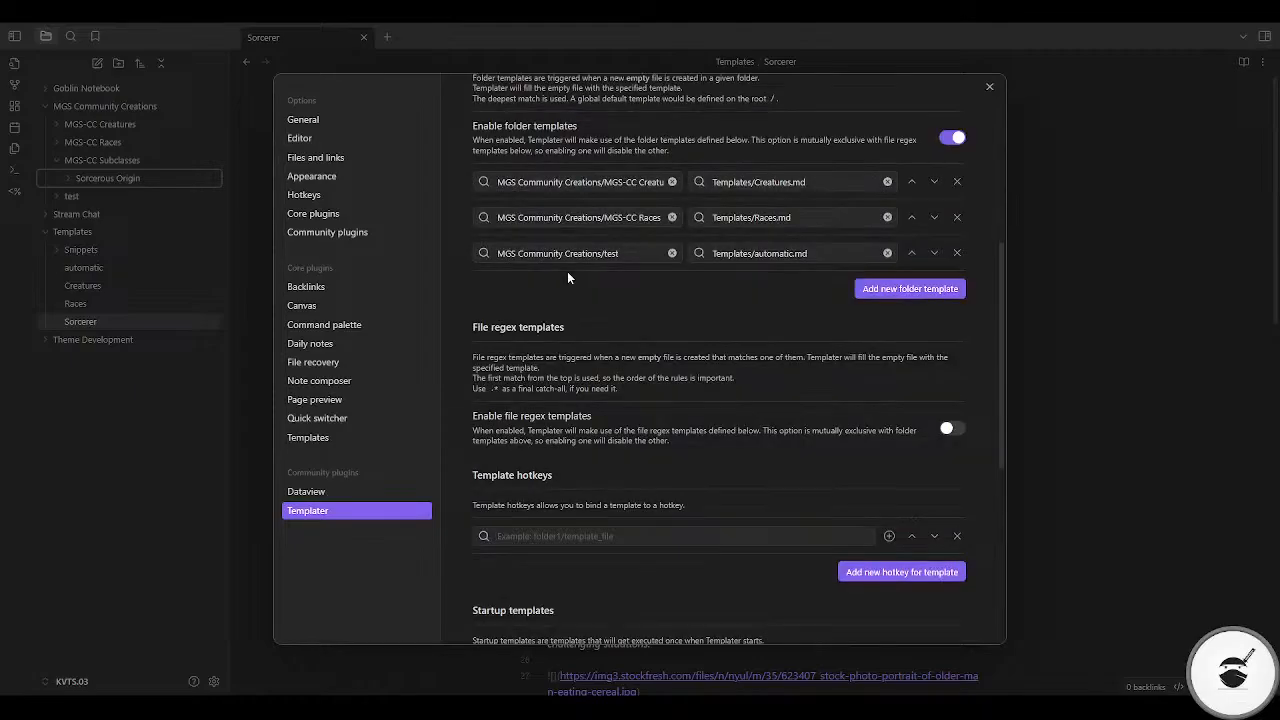
left_click(672, 253)
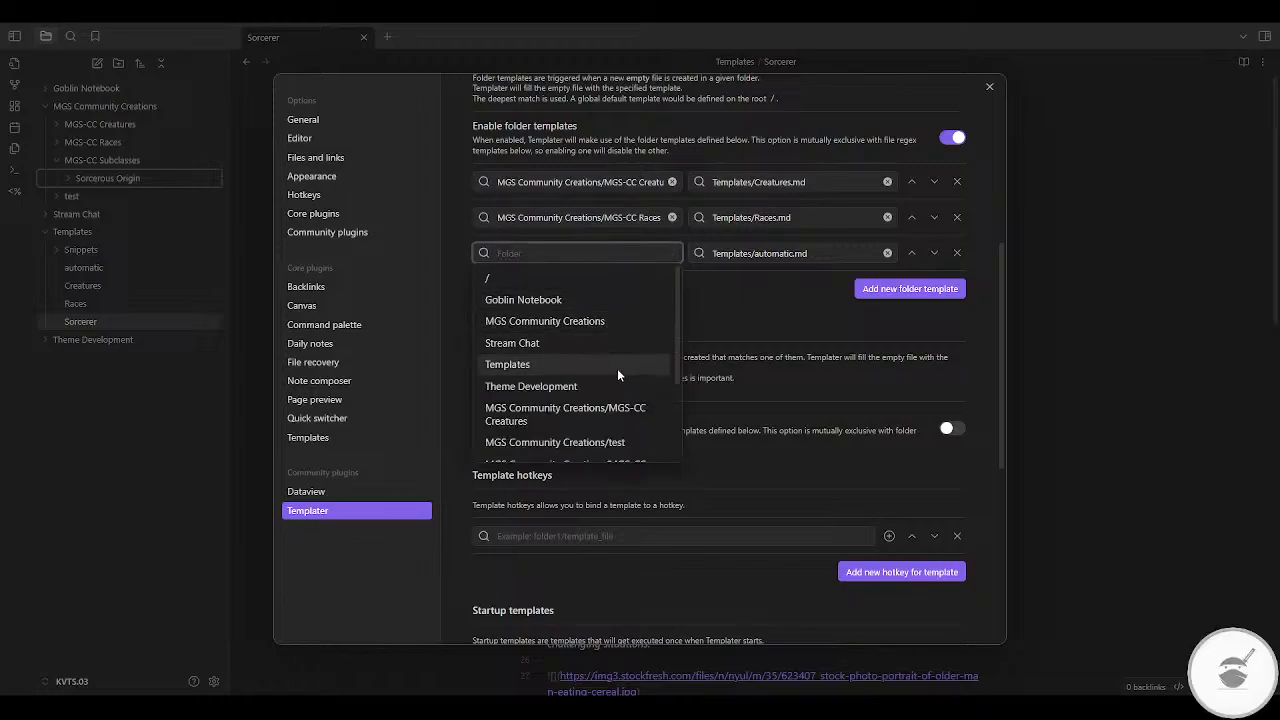
scroll(617, 368, "down", 3)
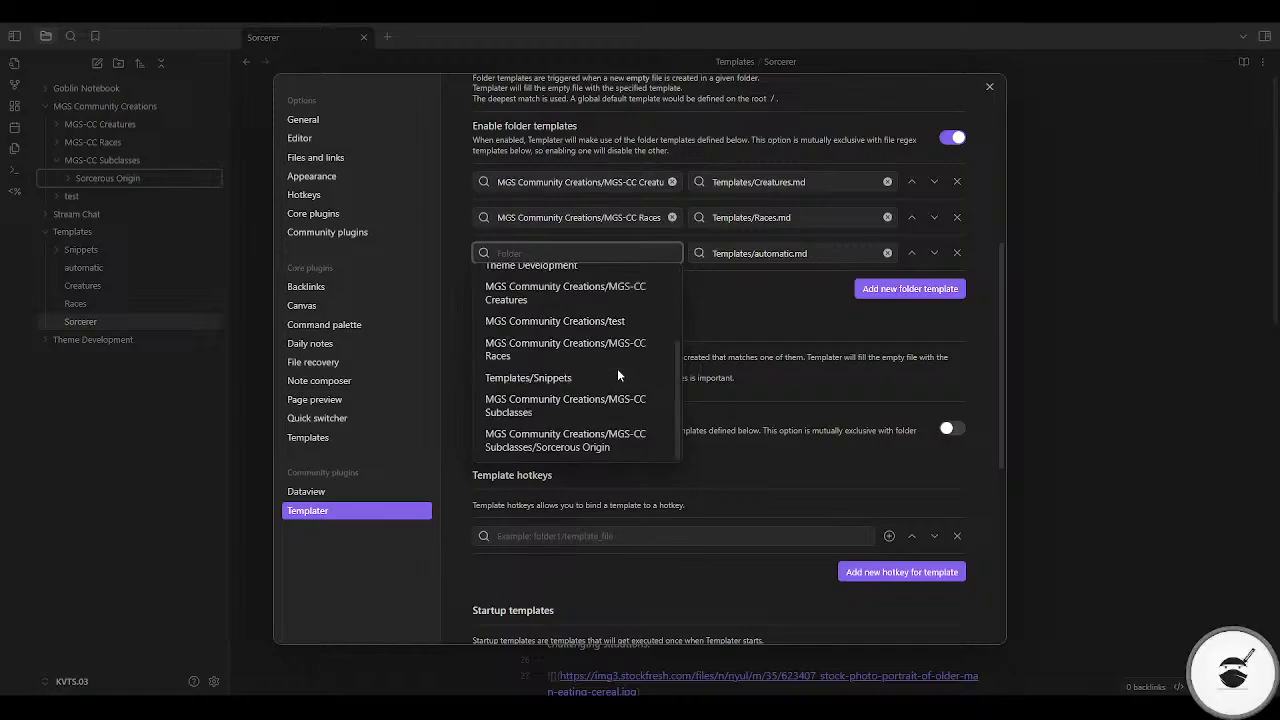
left_click(563, 445)
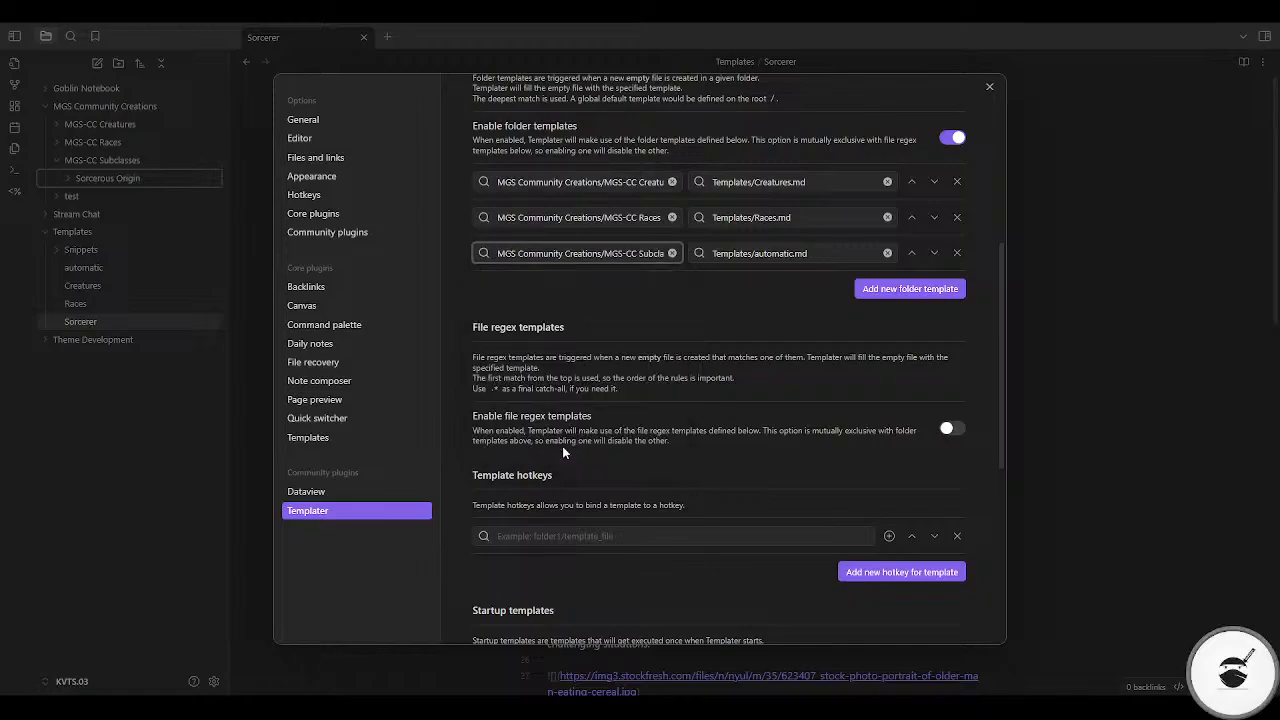
left_click(887, 253)
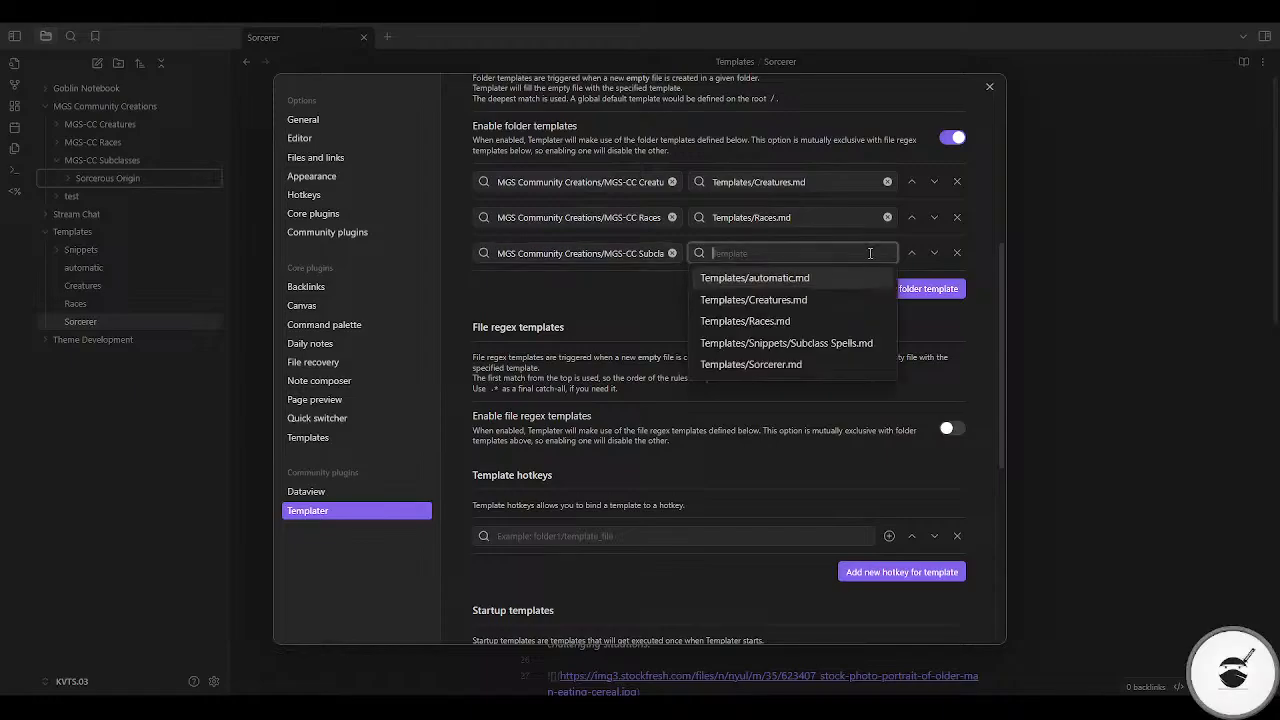
left_click(739, 364)
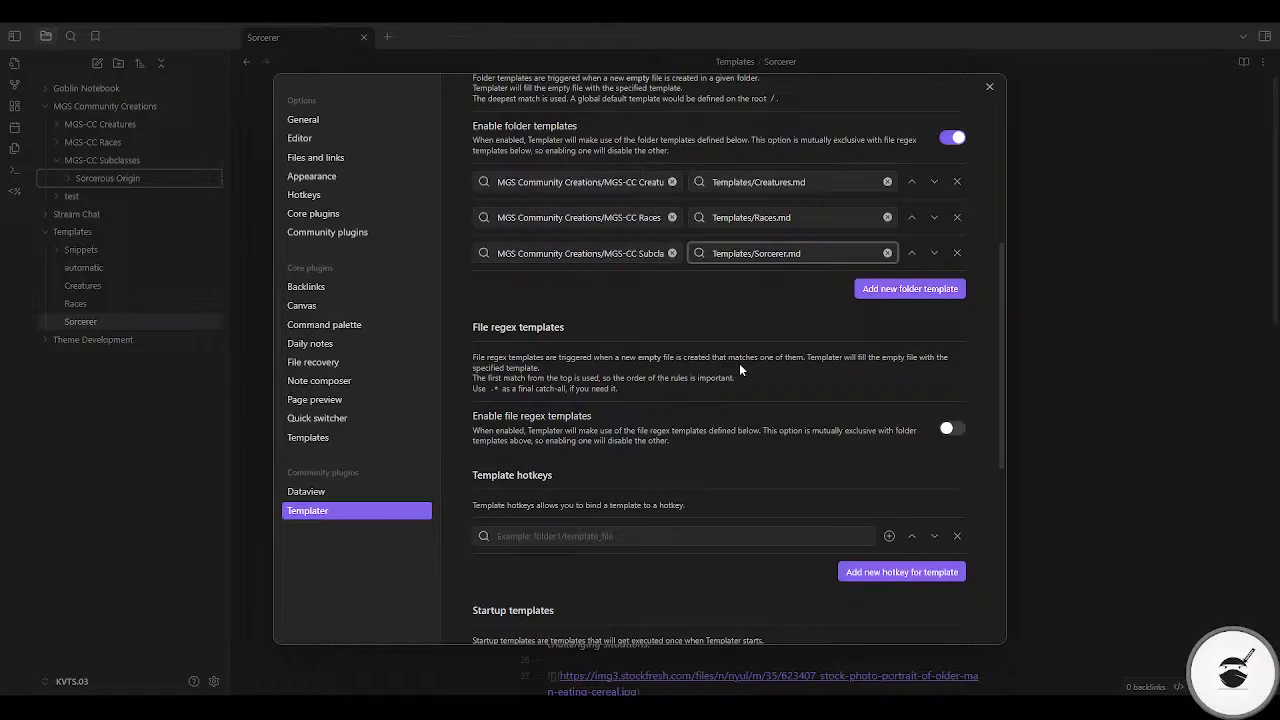
left_click(990, 87)
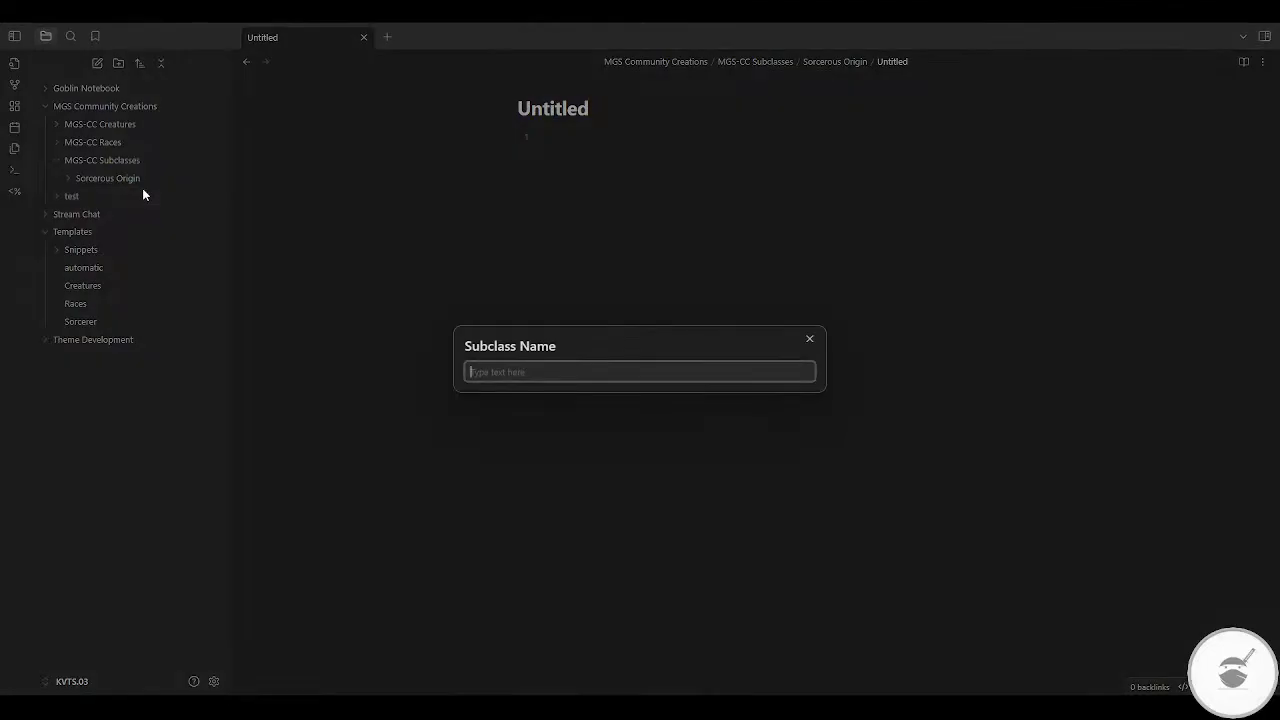
Step: Fill in the new Sorcerous Origin note's prompts with the subclass name "icy boy" and the author "ninja"
type("icy boy")
key("Return")
type("ninja")
key("Return")
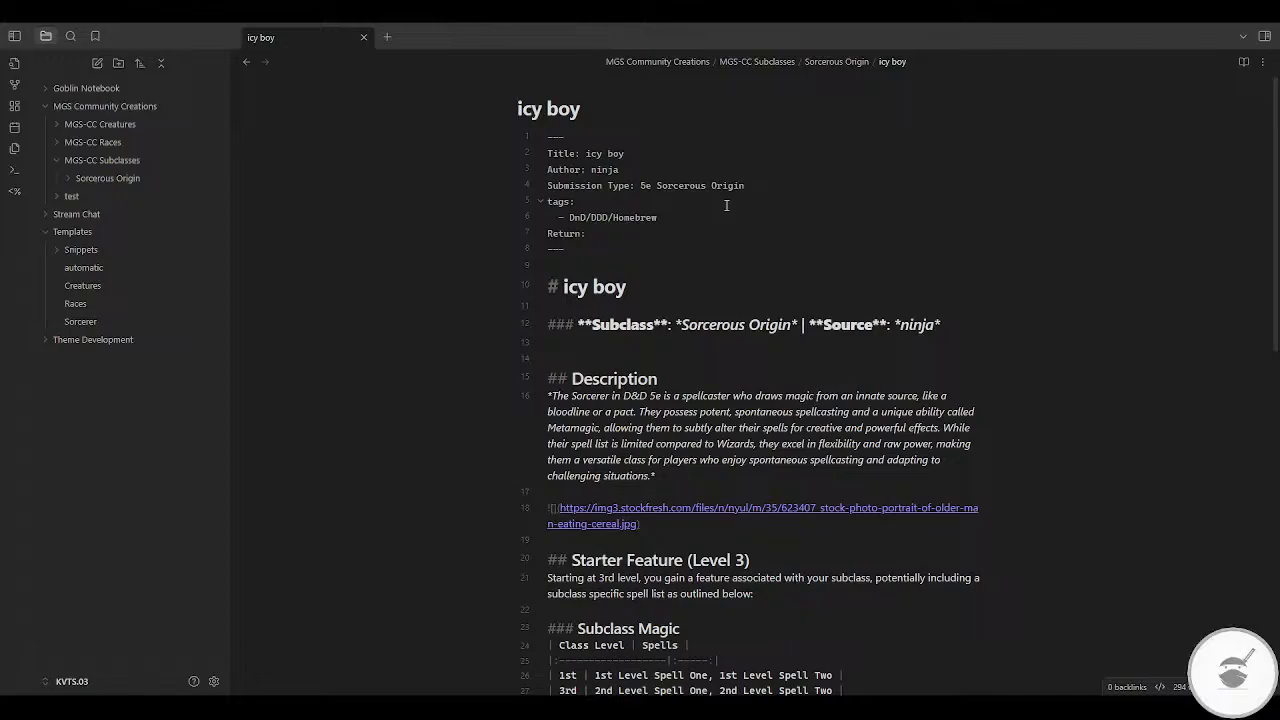
Step: Review the generated icy boy note from frontmatter to feature sections and check where it sits in the Sorcerous Origin folder
scroll(762, 418, "down", 3)
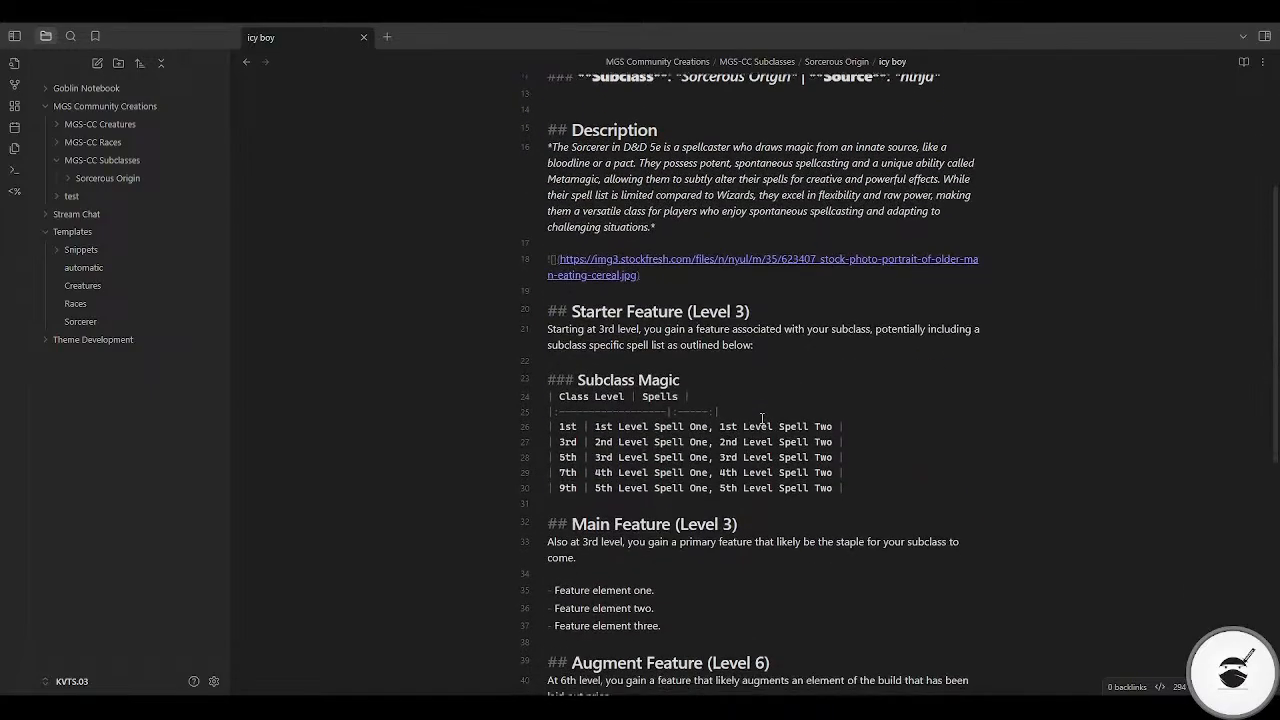
scroll(762, 418, "up", 1)
scroll(762, 418, "down", 3)
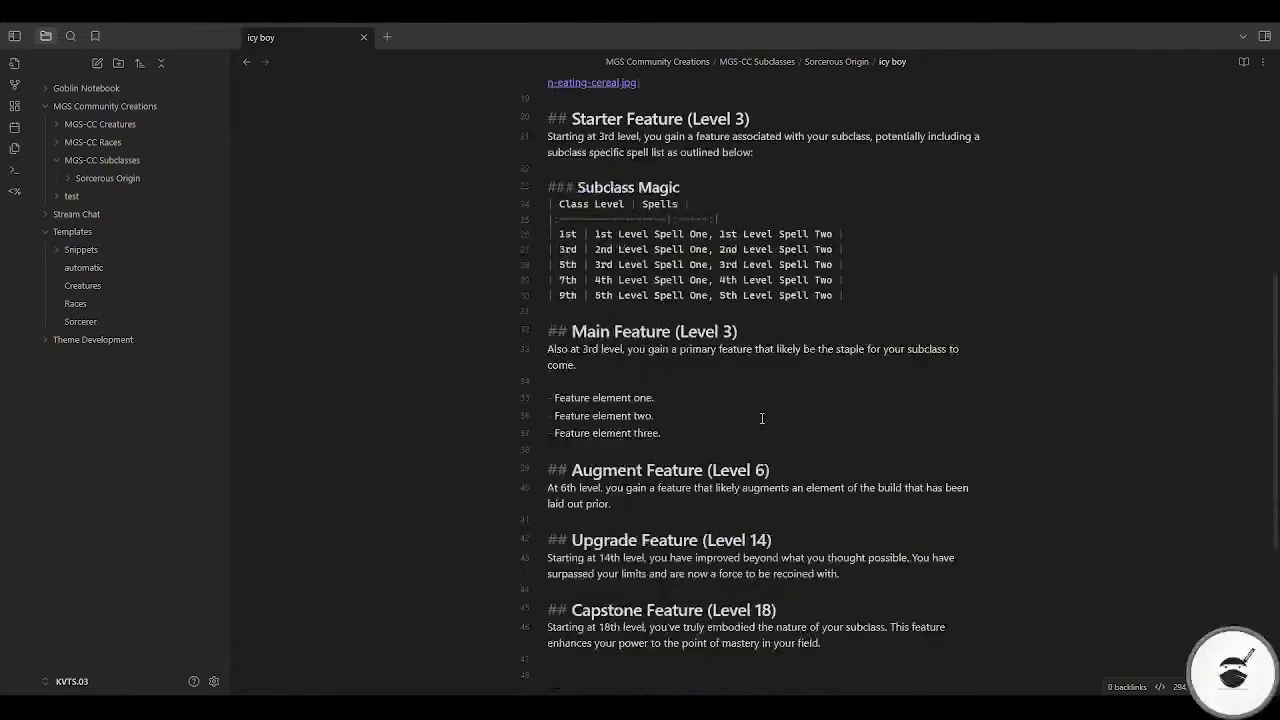
scroll(762, 418, "up", 5)
scroll(762, 418, "down", 4)
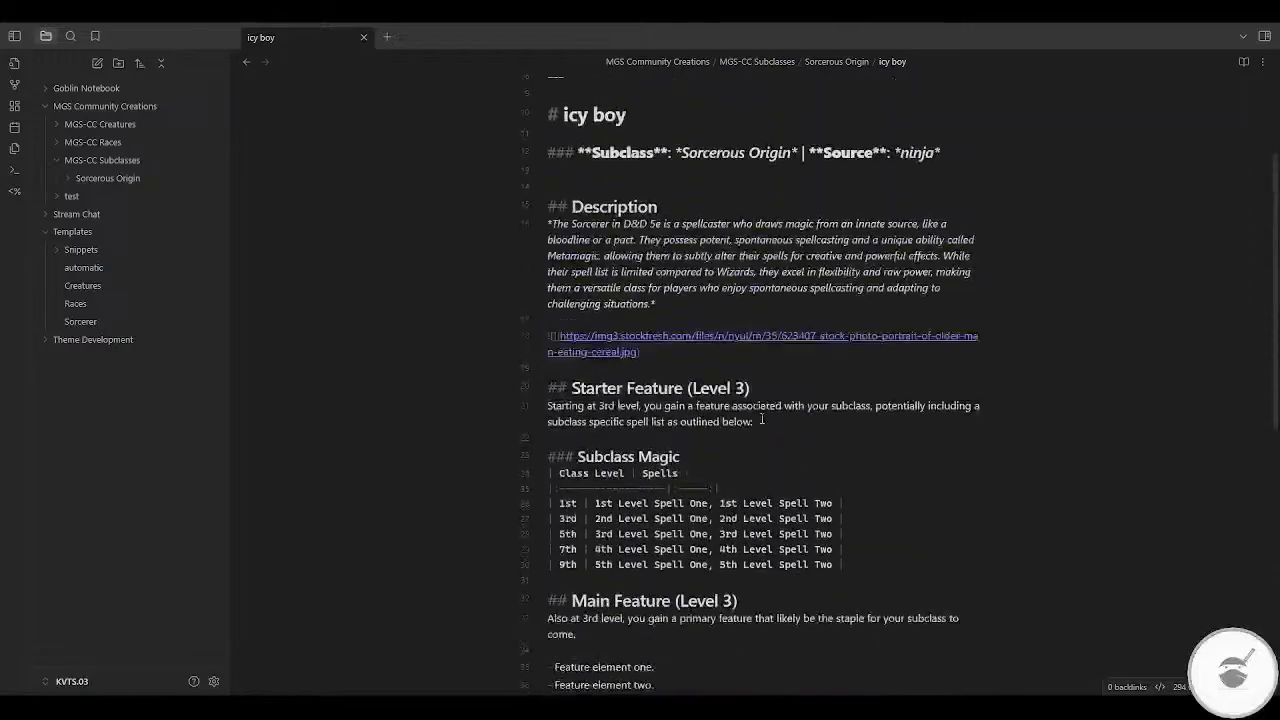
scroll(762, 418, "up", 5)
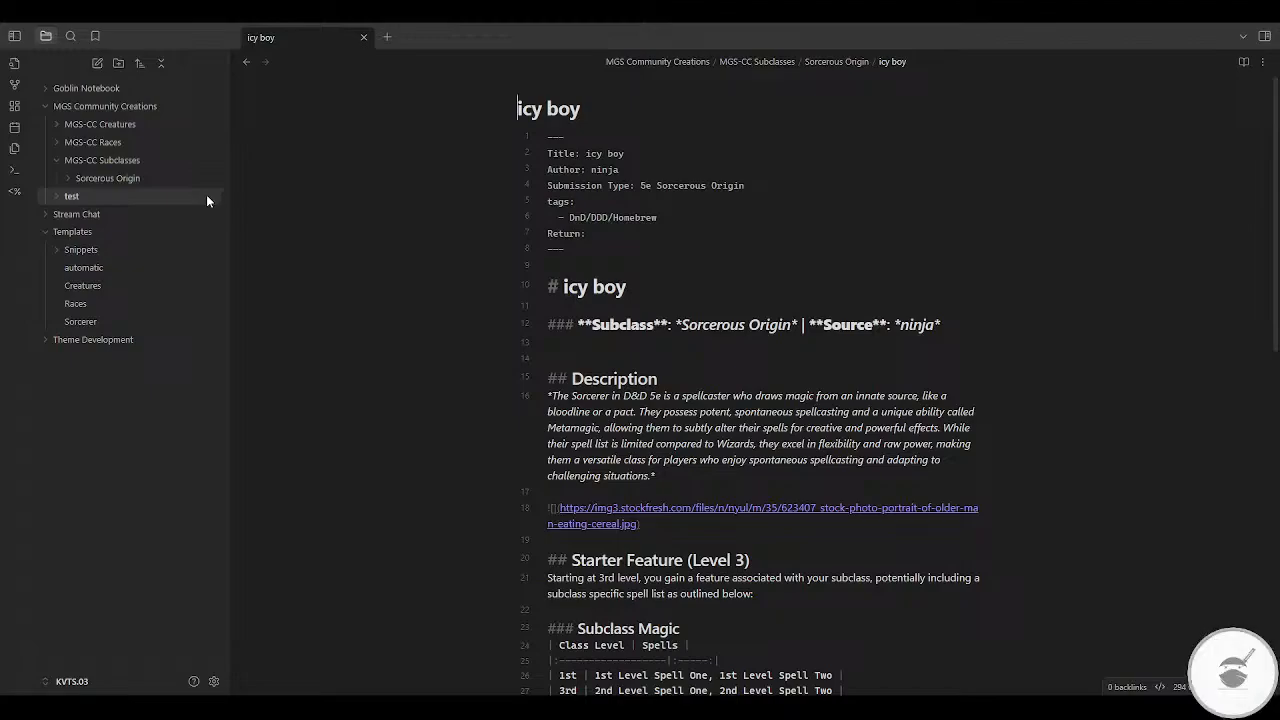
left_click(122, 182)
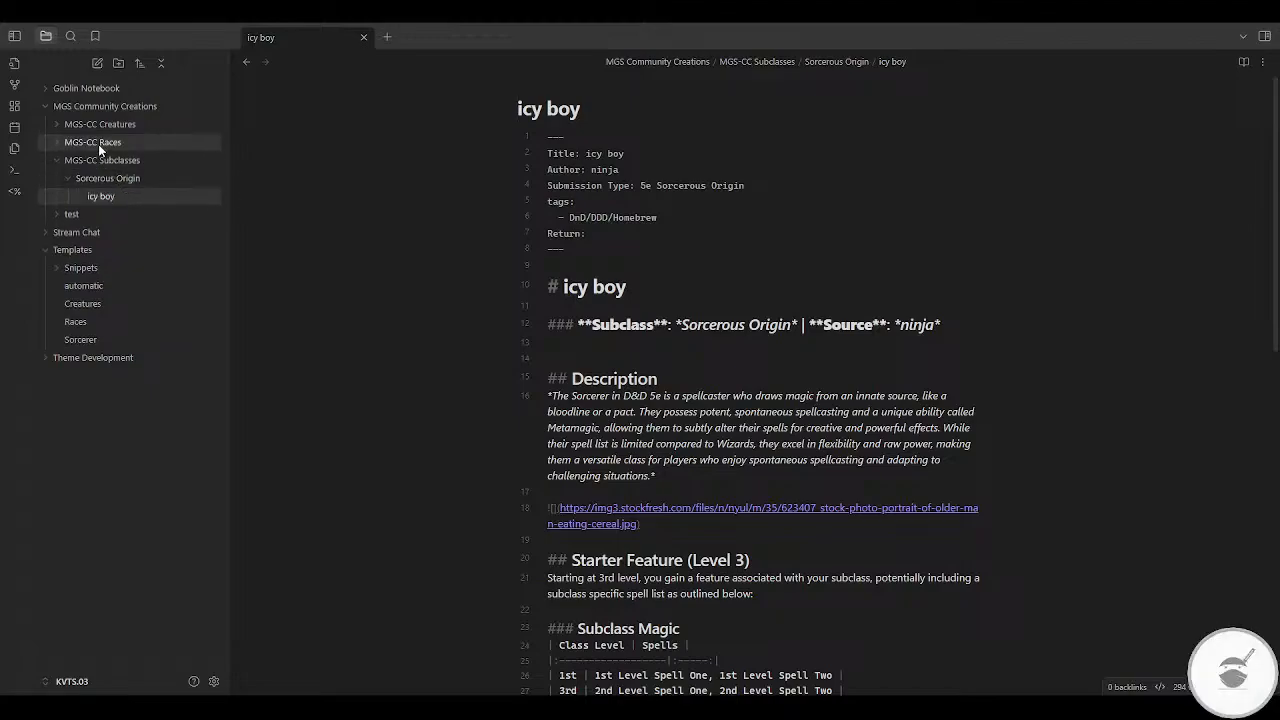
Step: Expand the MGS-CC Races and MGS-CC Creatures folders and delete the "automatic" template from the Templates folder
left_click(98, 144)
left_click(114, 126)
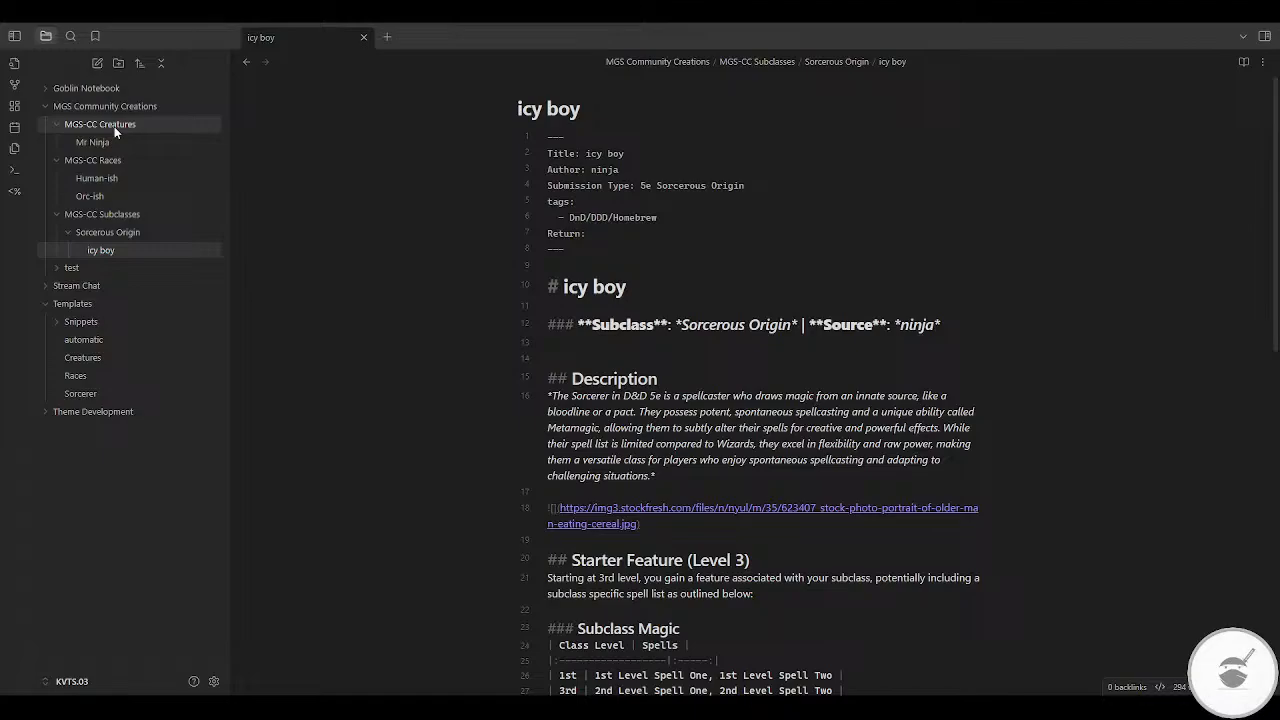
left_click(91, 340)
right_click(92, 341)
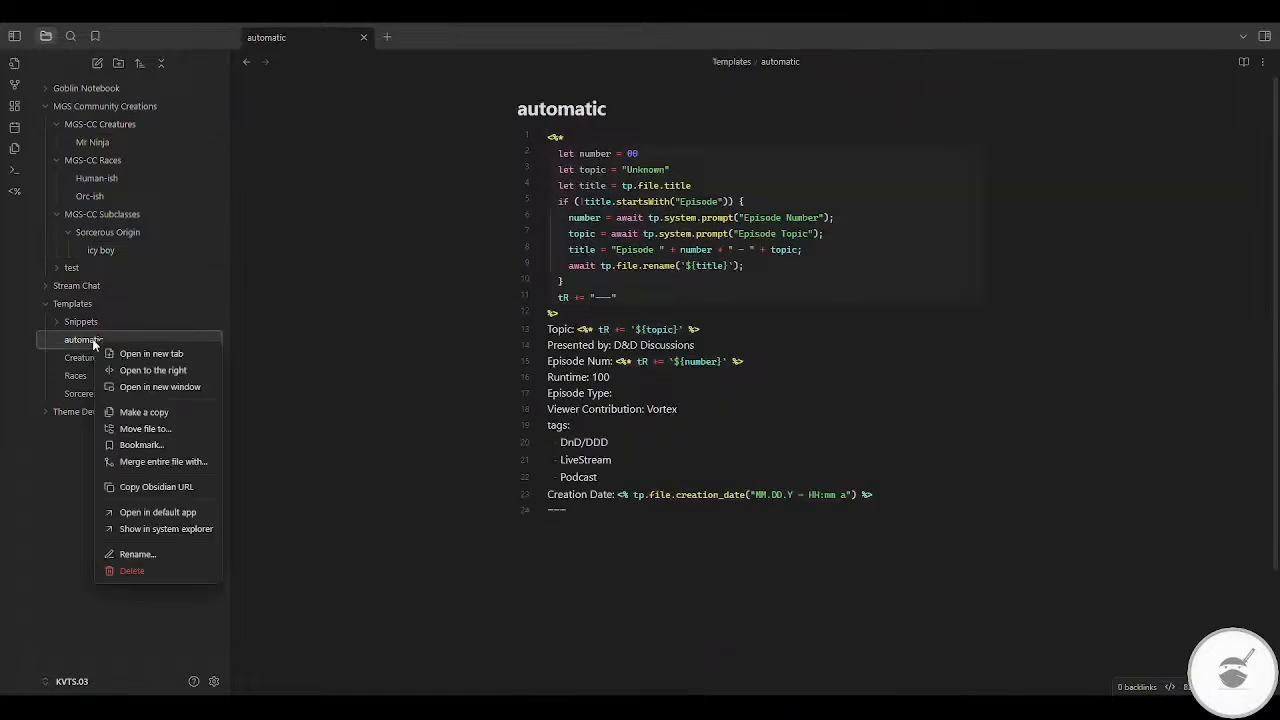
left_click(128, 571)
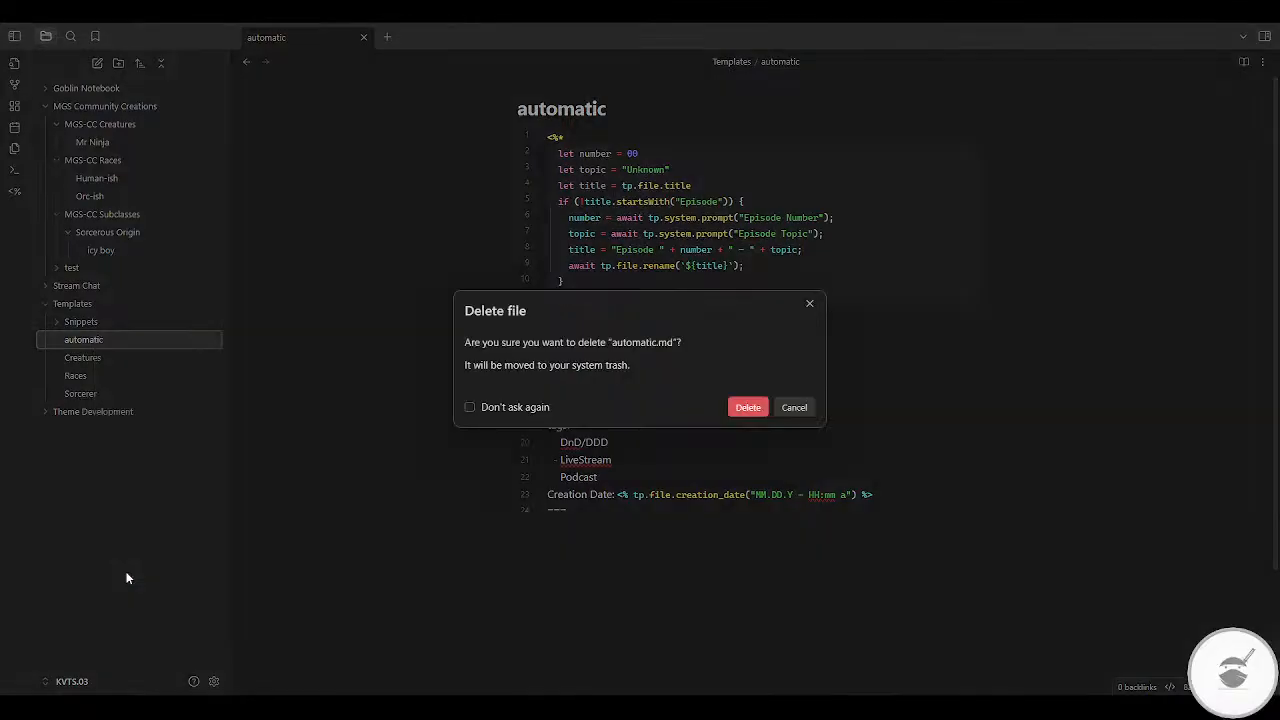
left_click(741, 408)
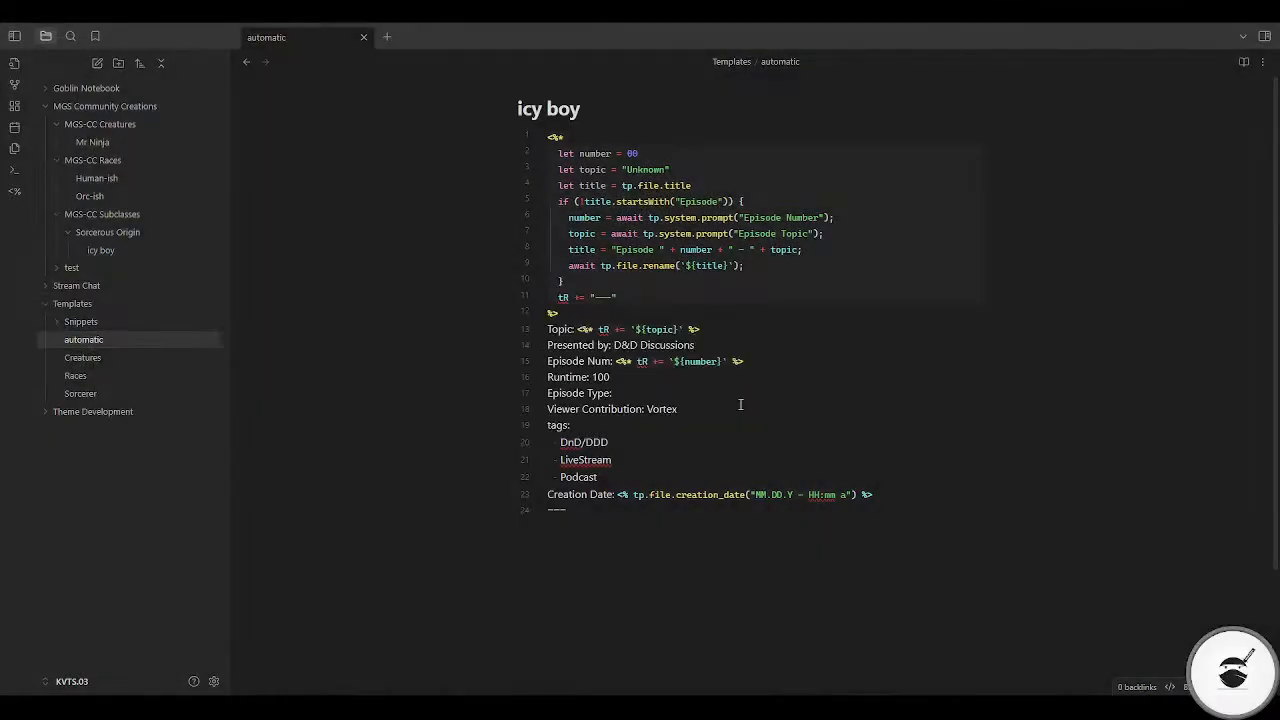
Step: Delete the "test" folder together with its contents and check the Stream Chat folder's notes
right_click(82, 270)
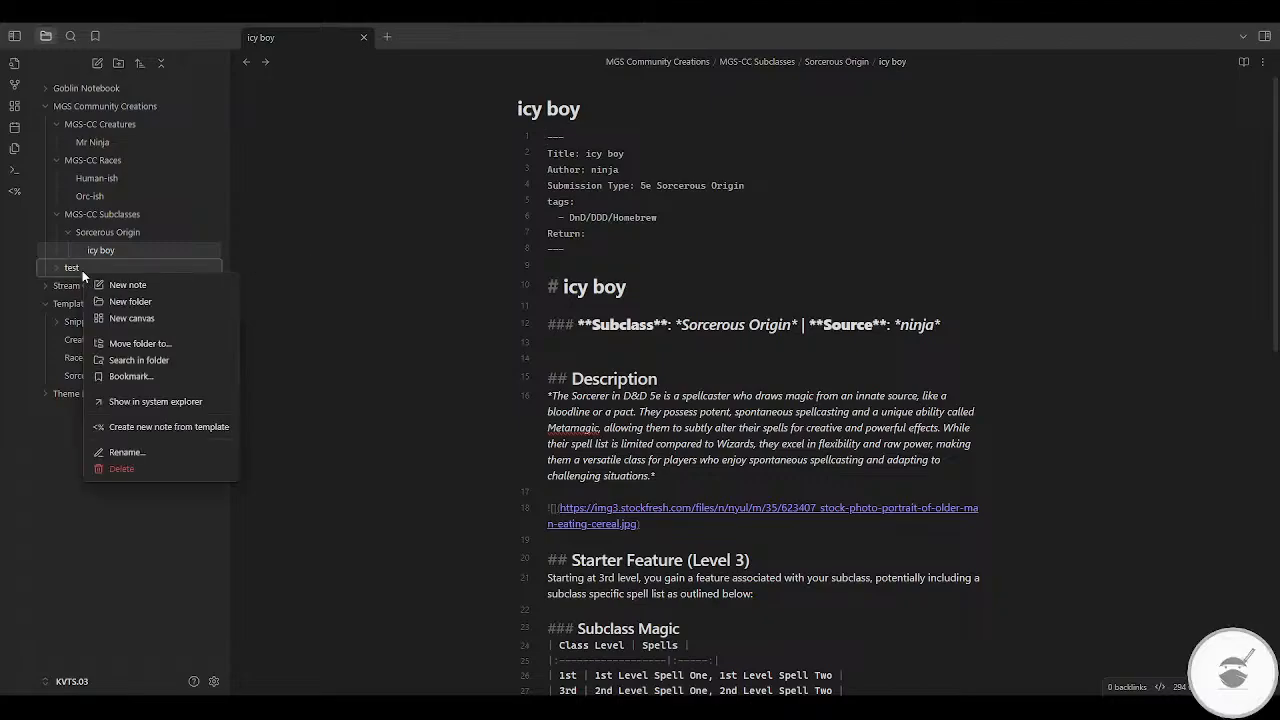
left_click(124, 476)
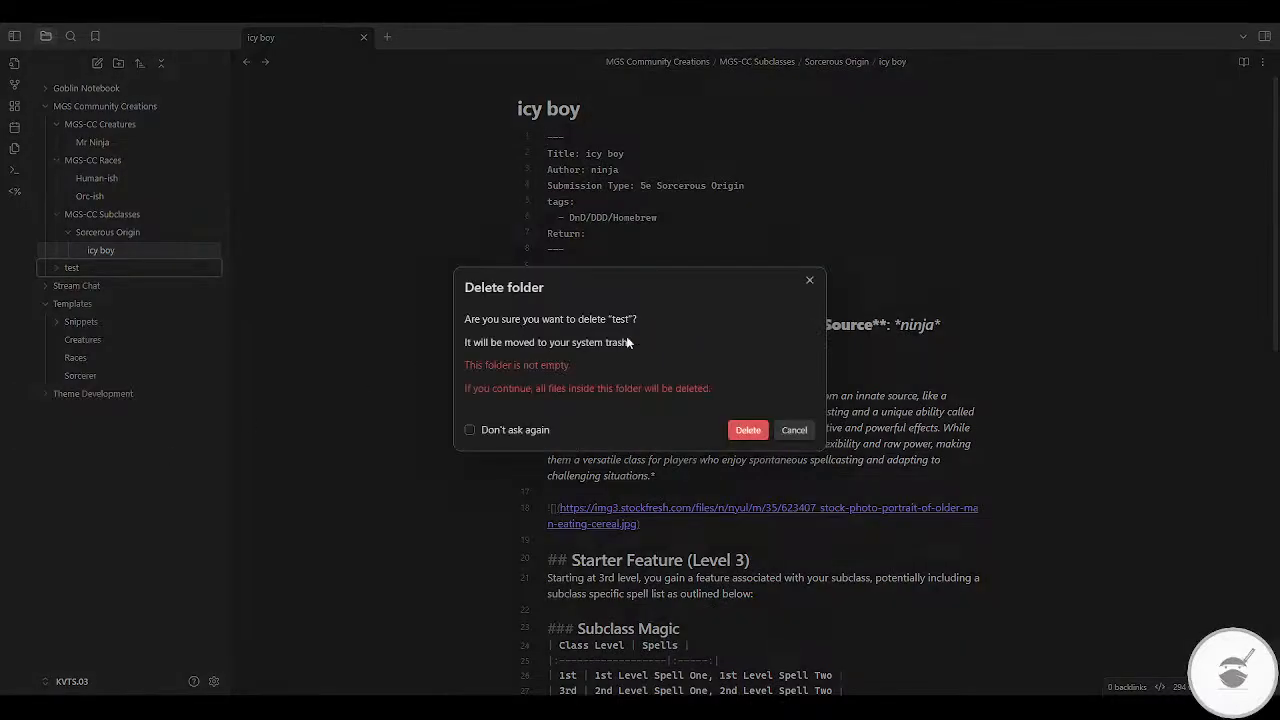
left_click(743, 432)
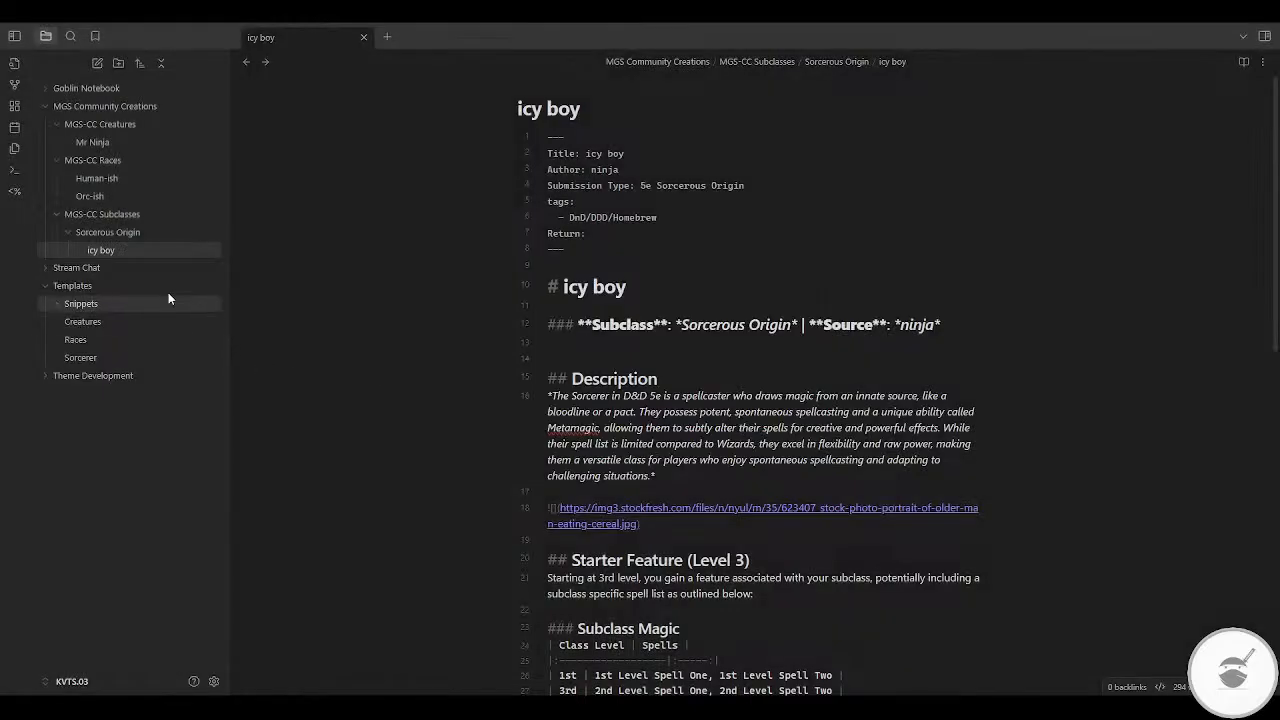
left_click(44, 270)
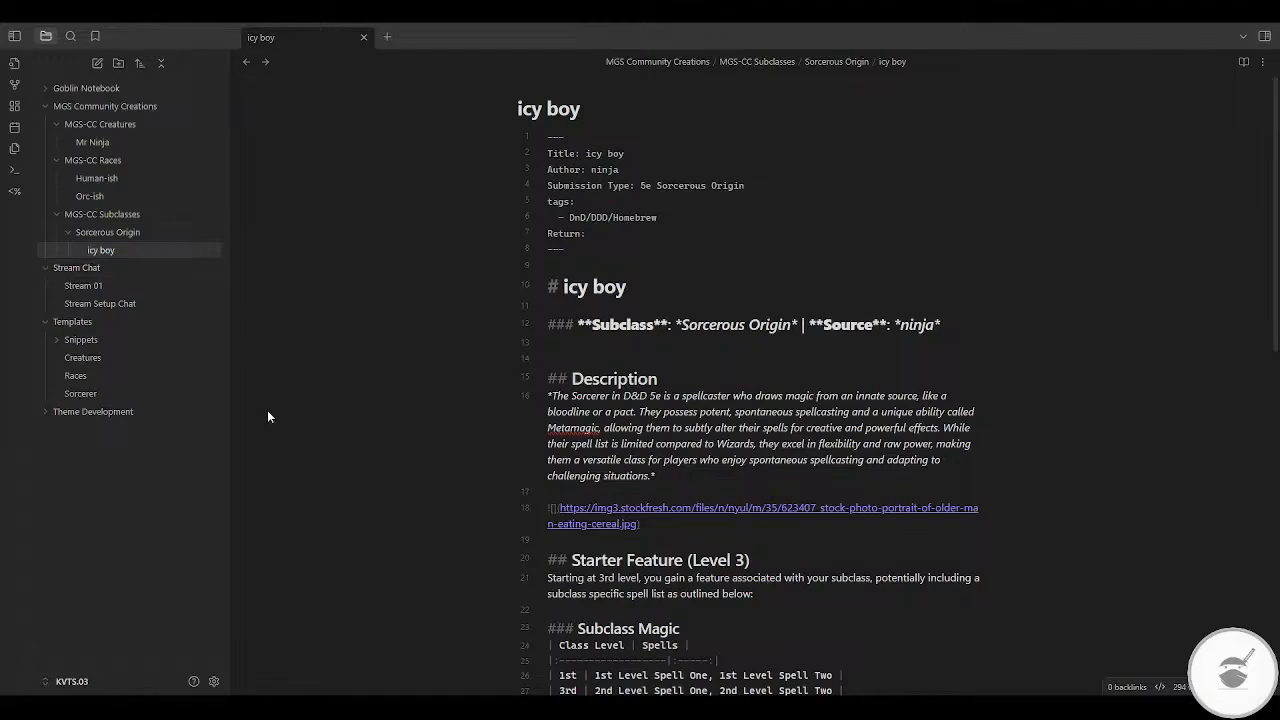
left_click(57, 269)
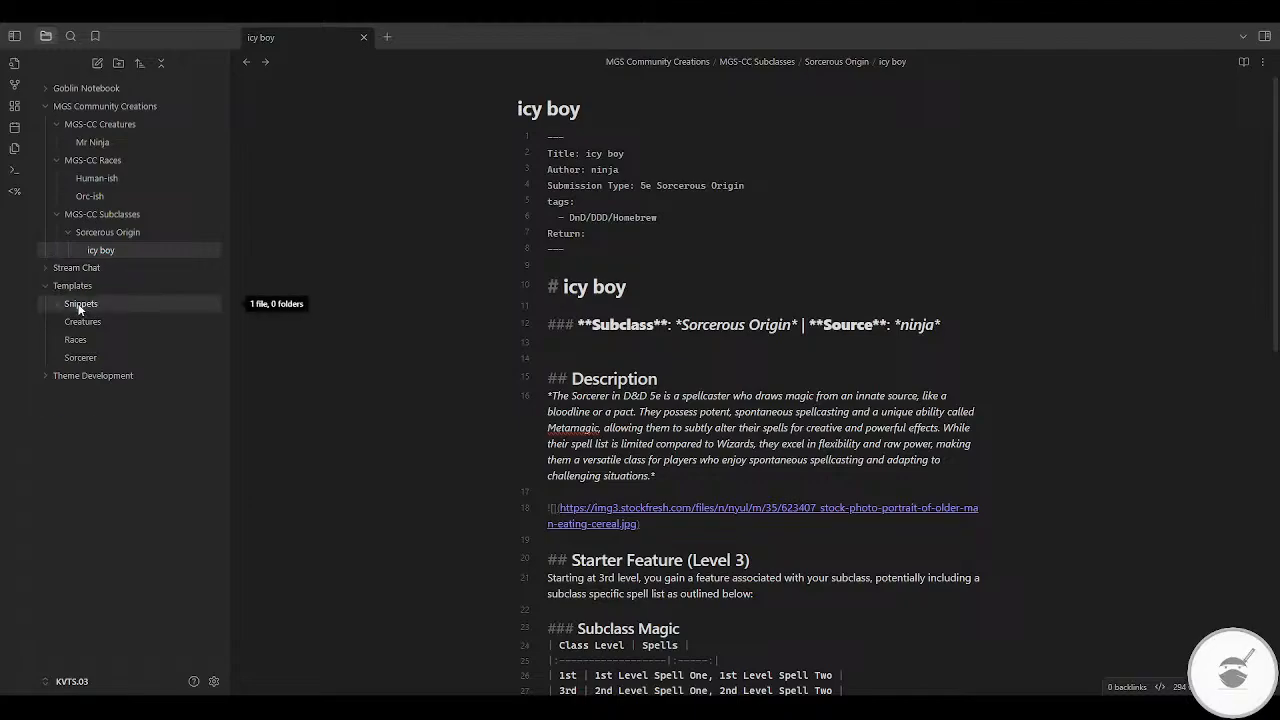
Step: Duplicate the Sorcerer template and name the copy "Cleric"
left_click(85, 357)
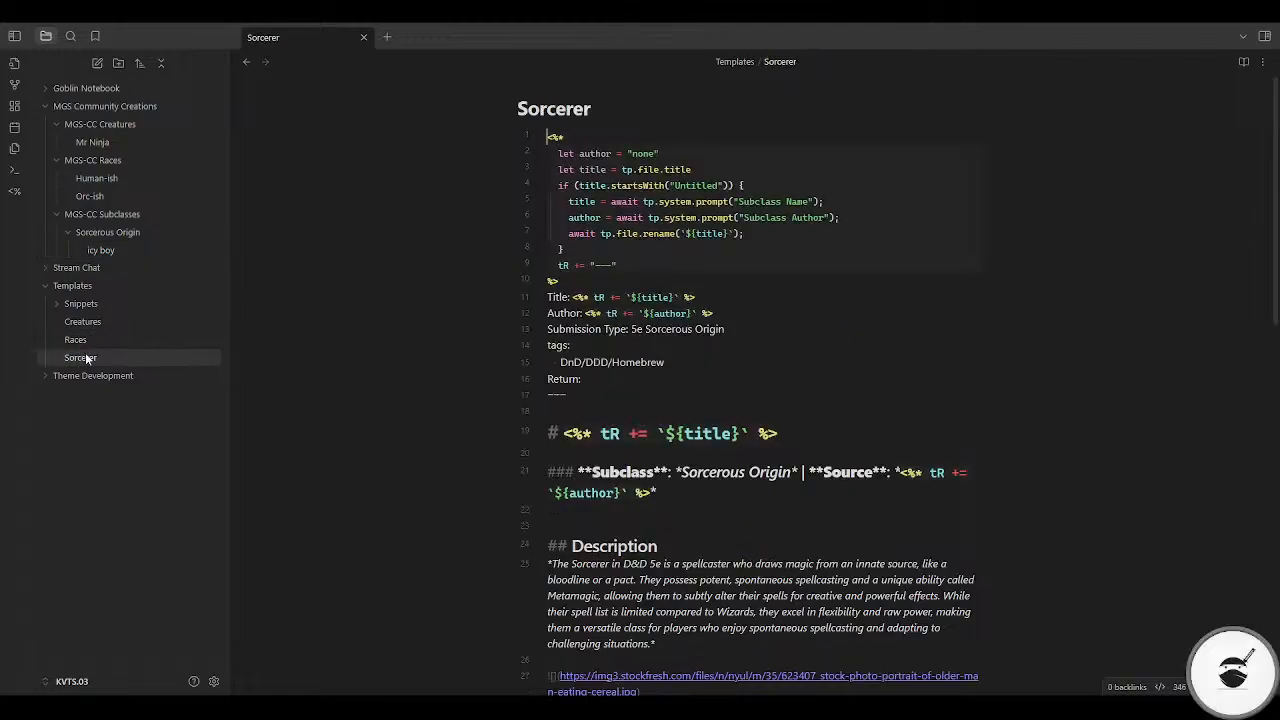
left_click(88, 360)
right_click(89, 360)
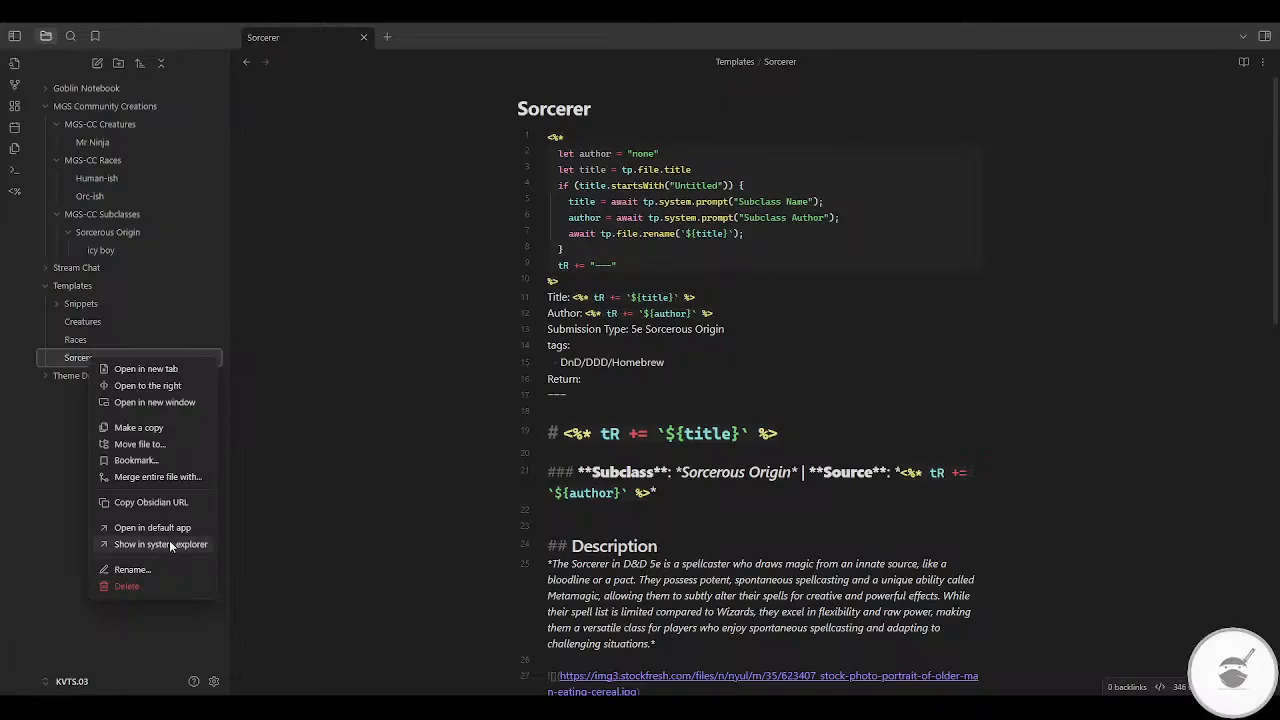
left_click(146, 428)
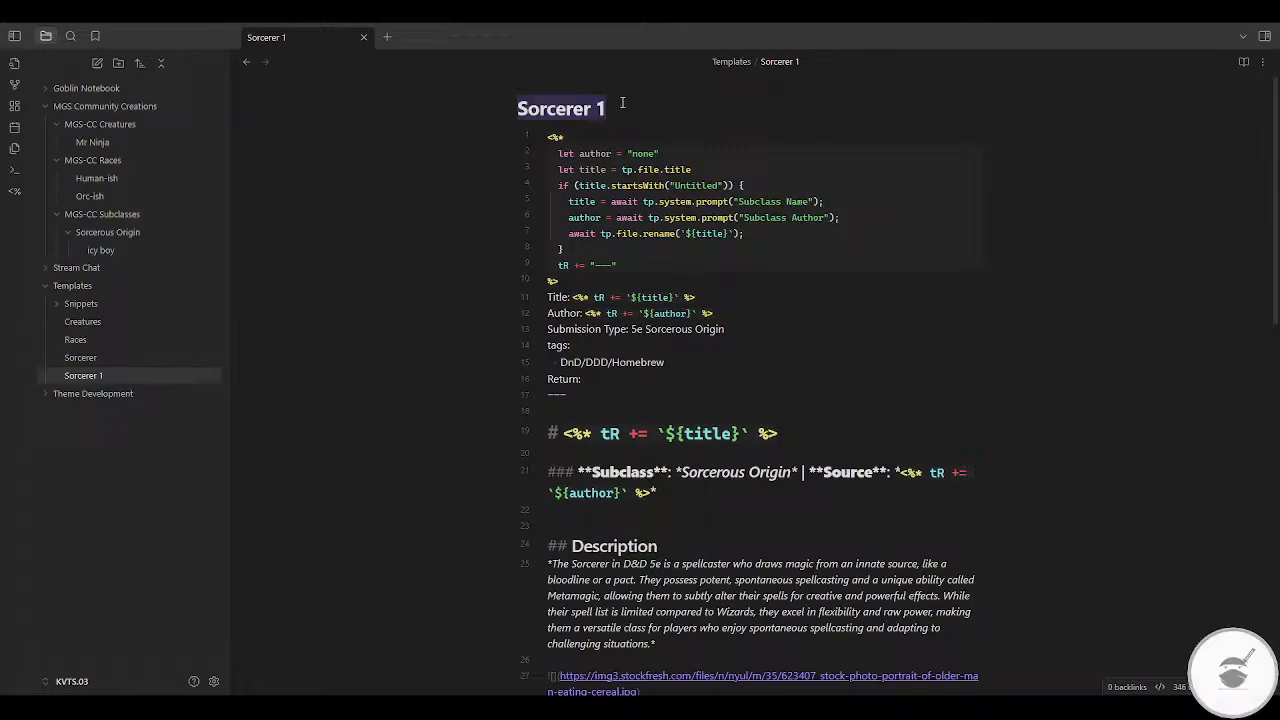
type("Cleric")
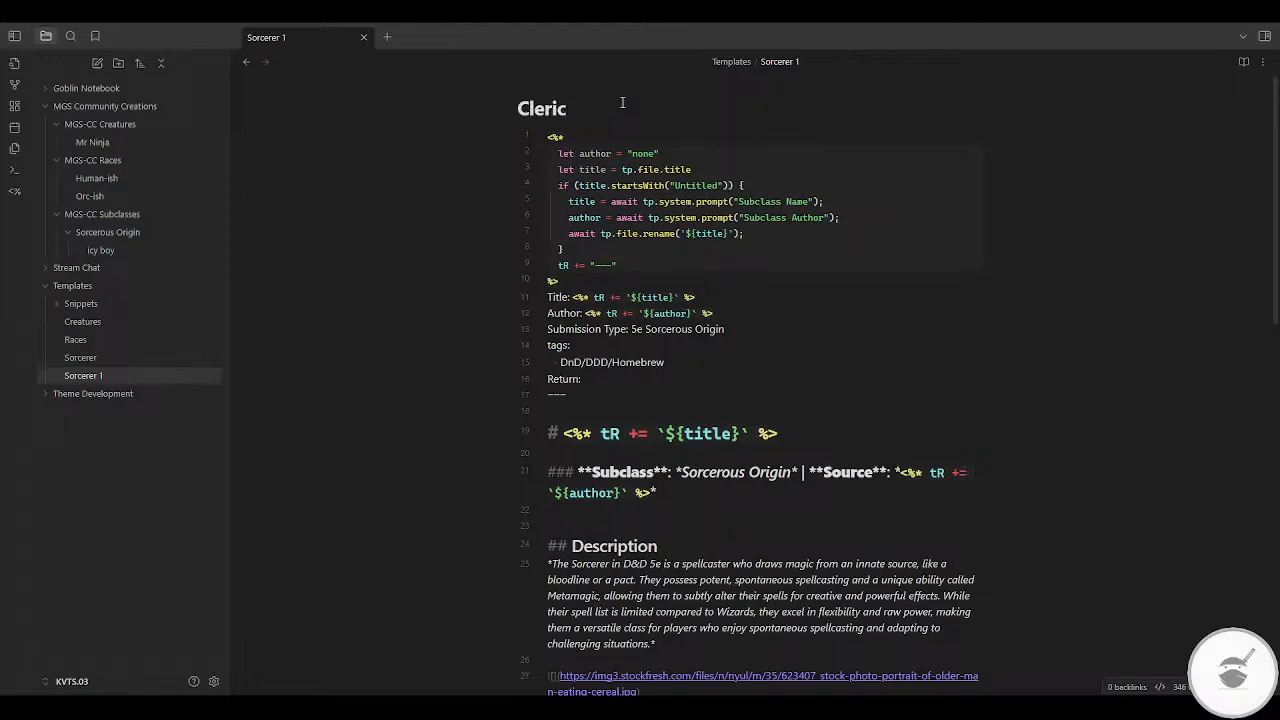
key("Return")
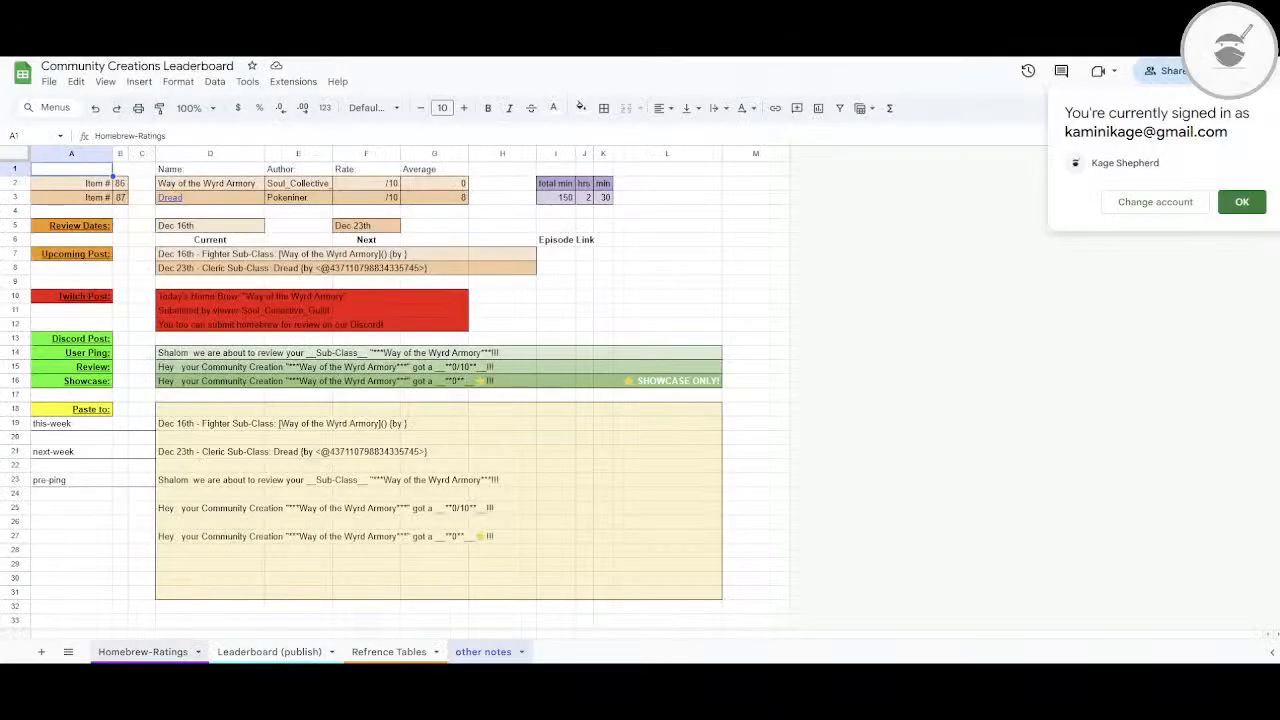
Step: Filter the Type column of the Homebrew-Ratings sheet to show only Cleric, dismissing the account notice
left_click(151, 654)
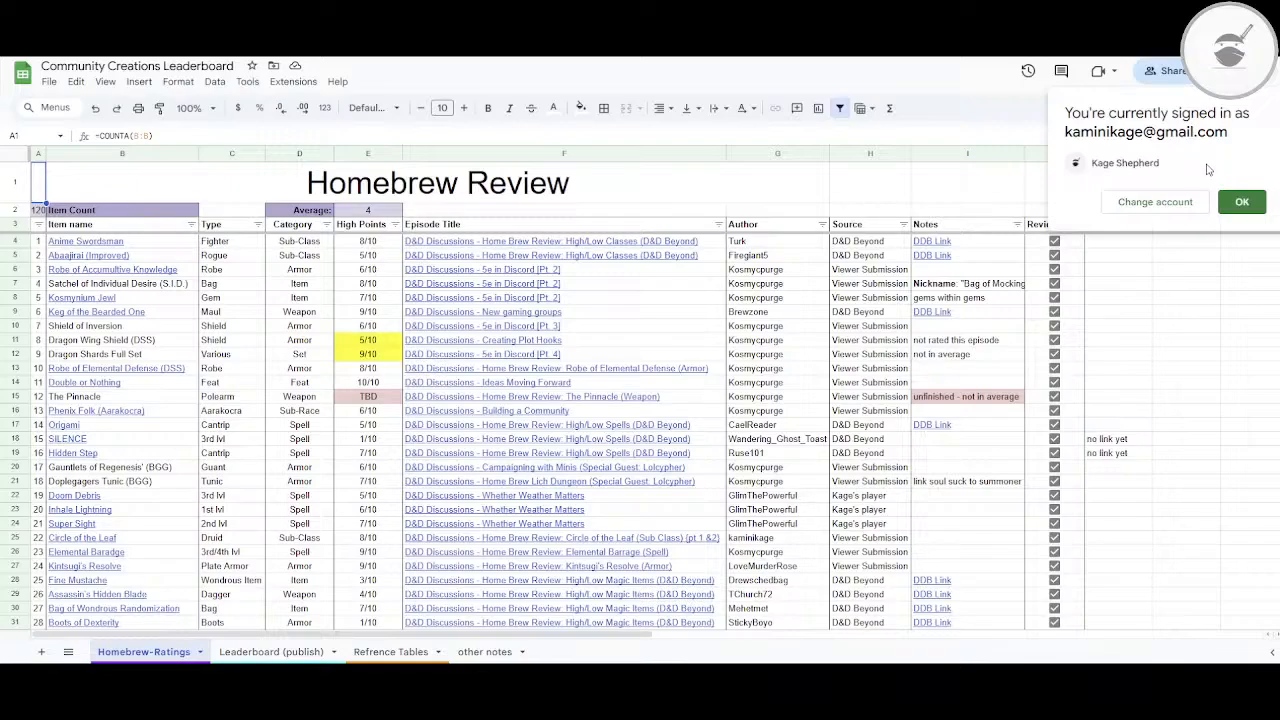
left_click(1238, 203)
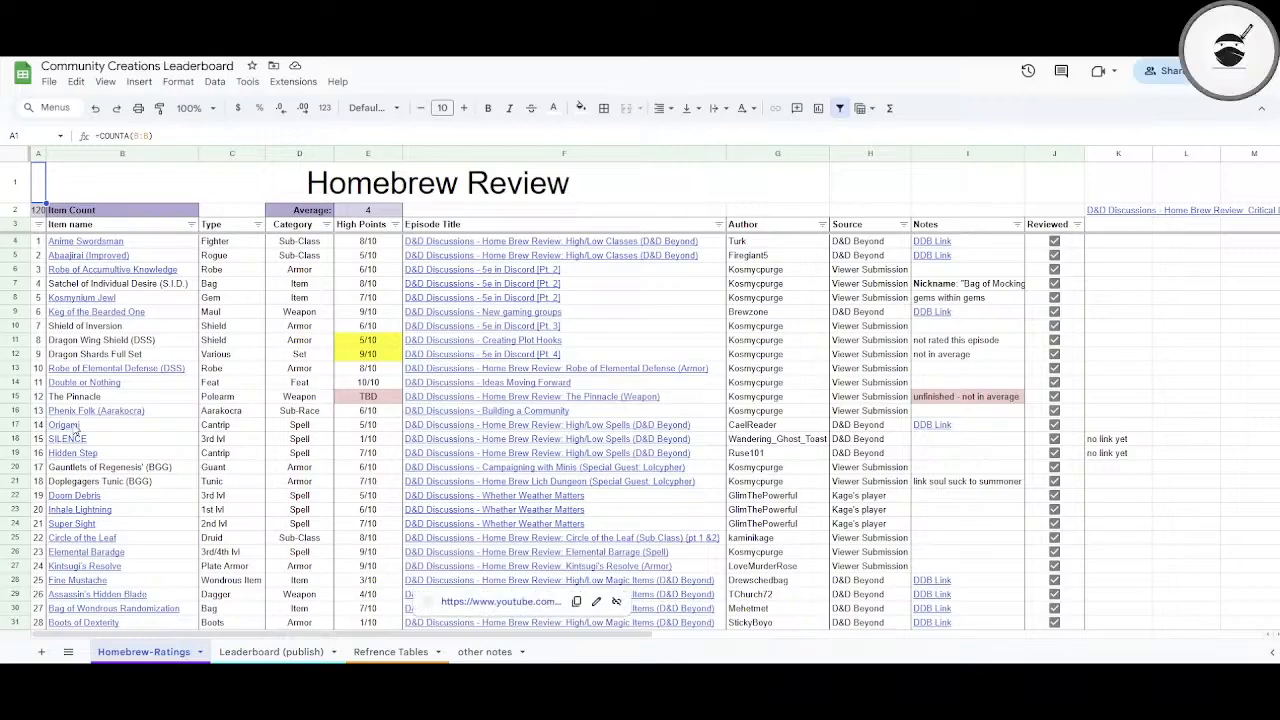
left_click(258, 224)
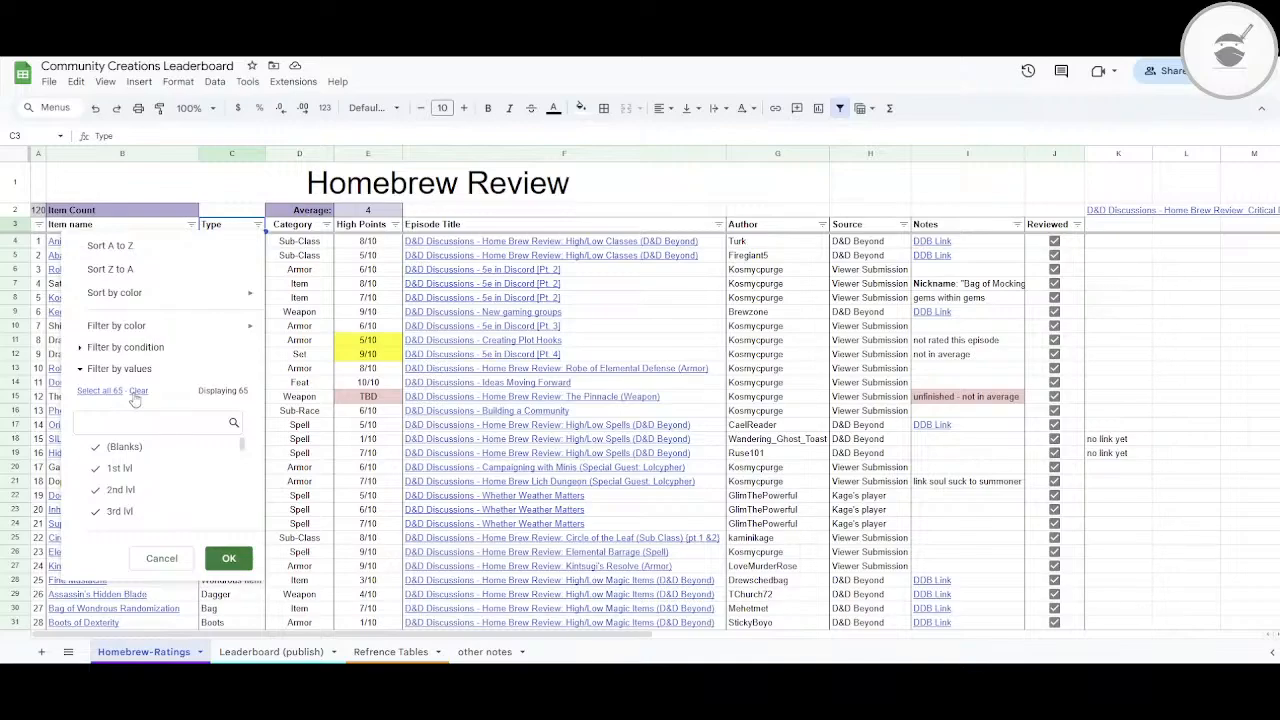
left_click(126, 423)
type("cler")
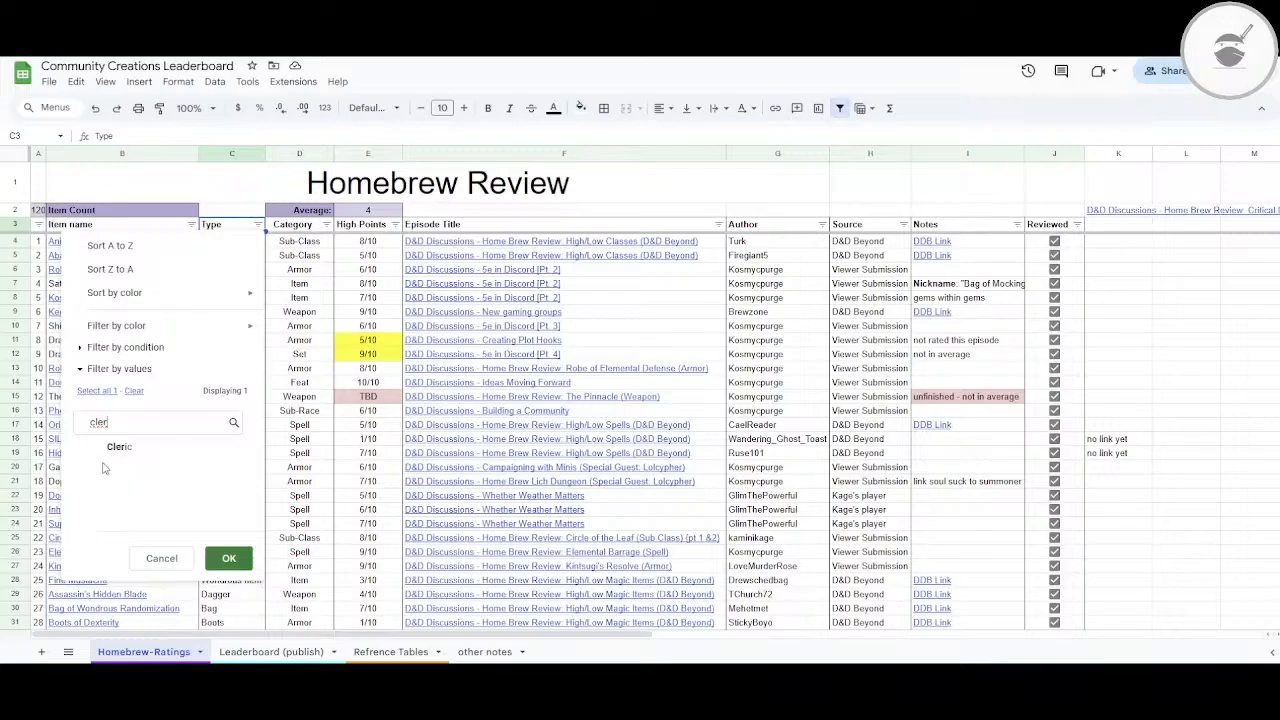
left_click(229, 558)
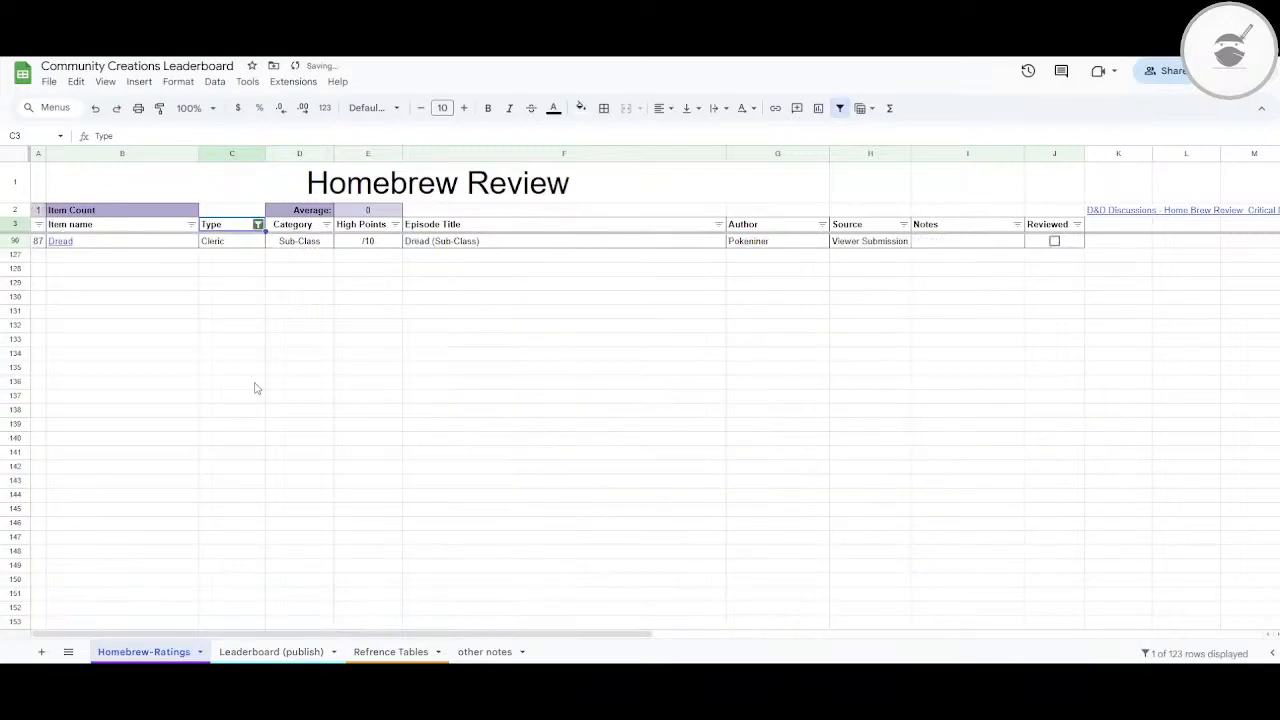
Step: Open the linked PDF of the Dread cleric subclass and copy its subclass type, "Divine Domain"
left_click(60, 241)
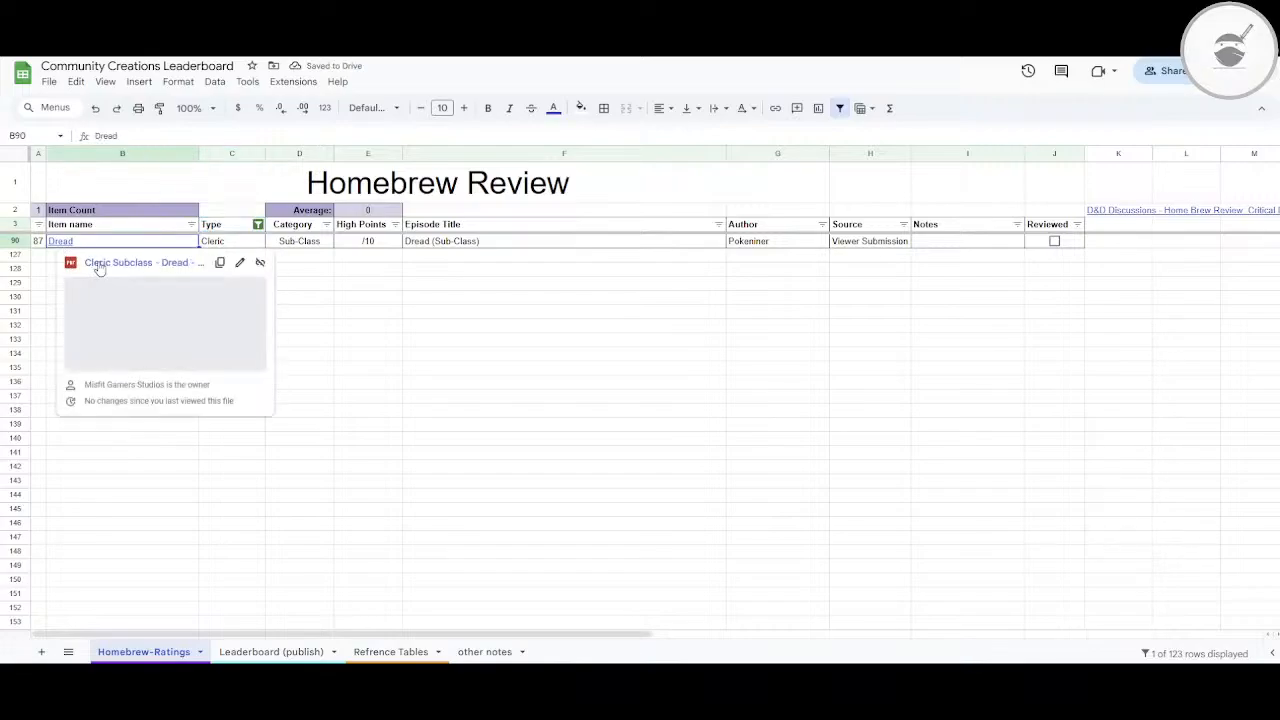
left_click(99, 265)
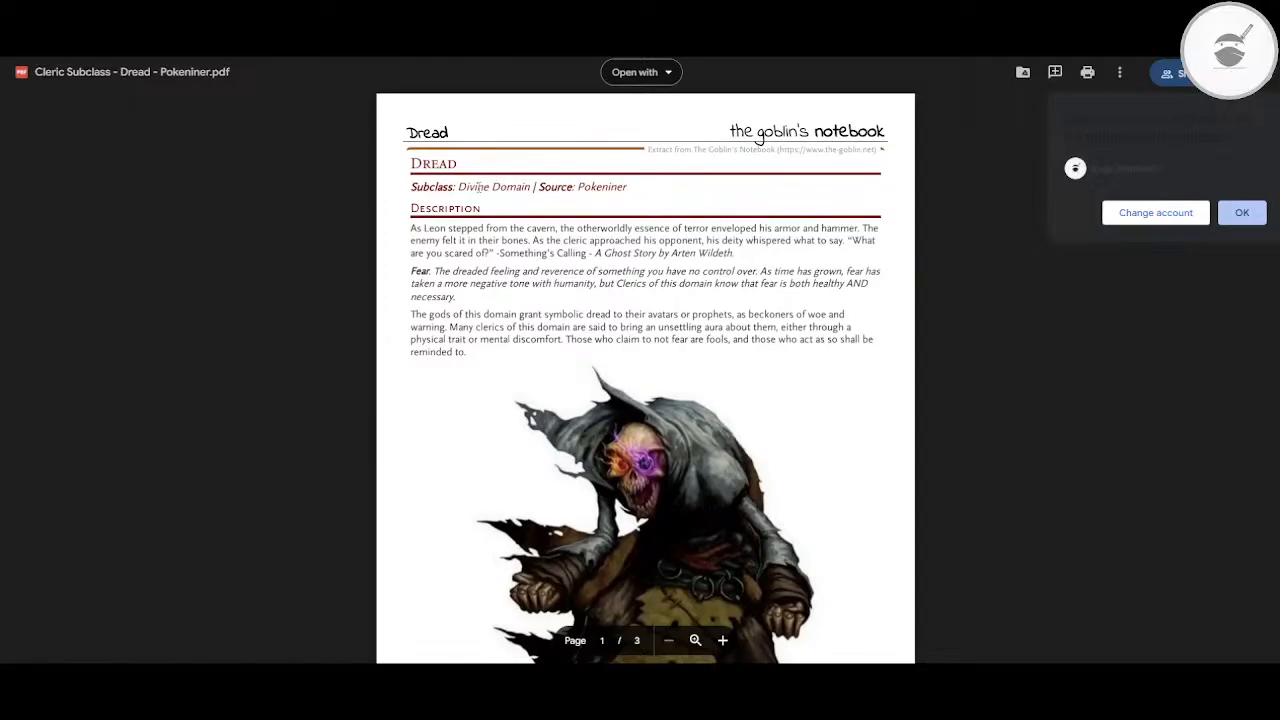
double_click(477, 187)
left_click(461, 190)
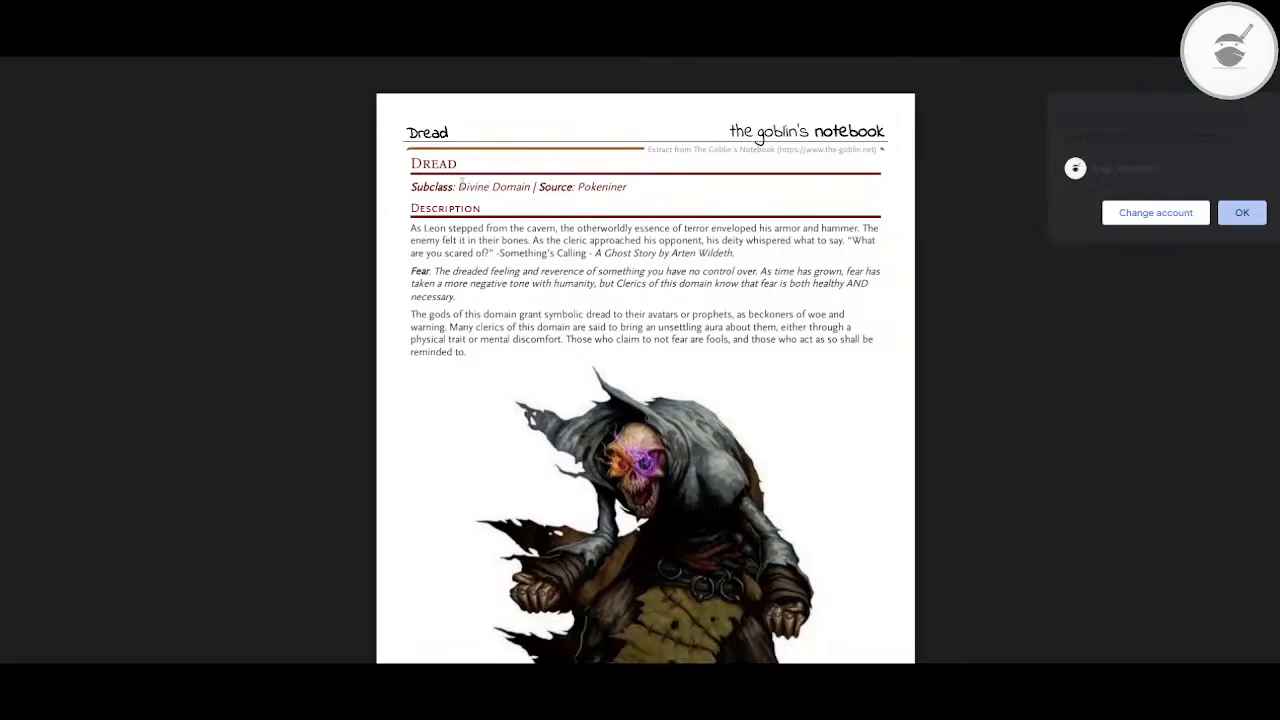
left_click_drag(461, 182, 511, 190)
key("ctrl+c")
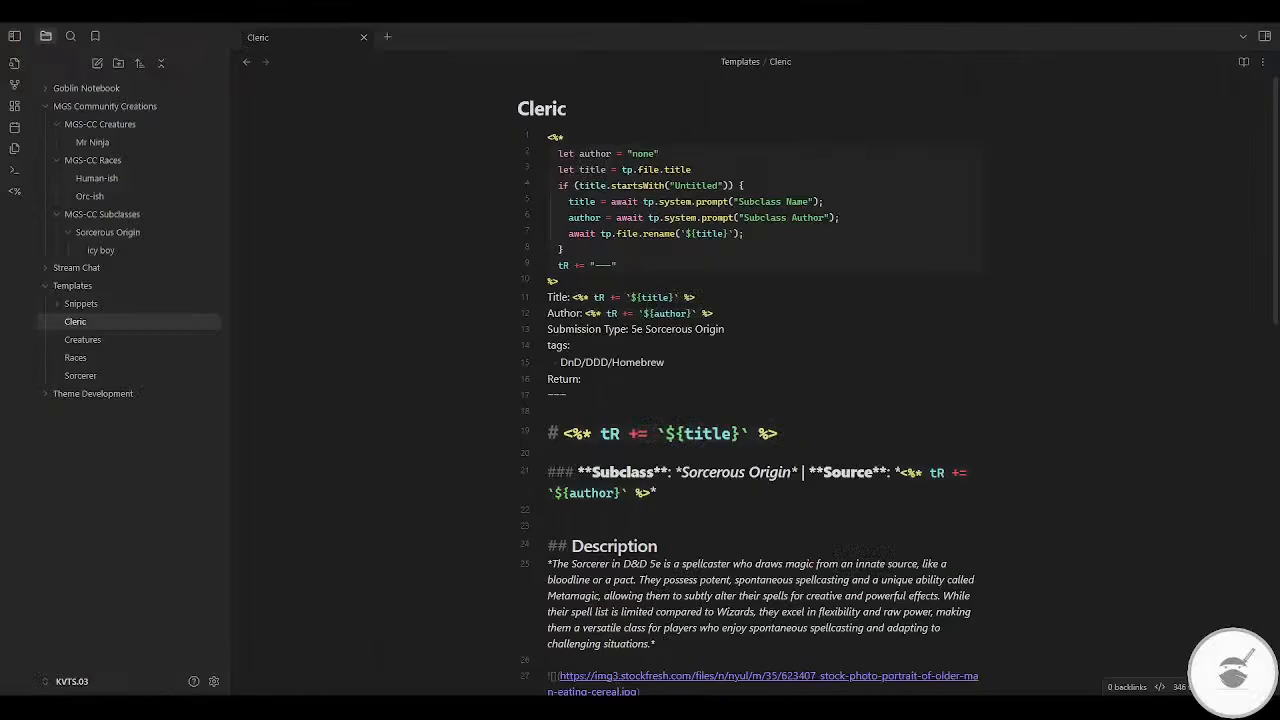
Step: Replace "Sorcerous Origin" with "Divine Domain" in the Cleric template's Submission Type and in its Subclass heading
double_click(668, 330)
key("shift+End")
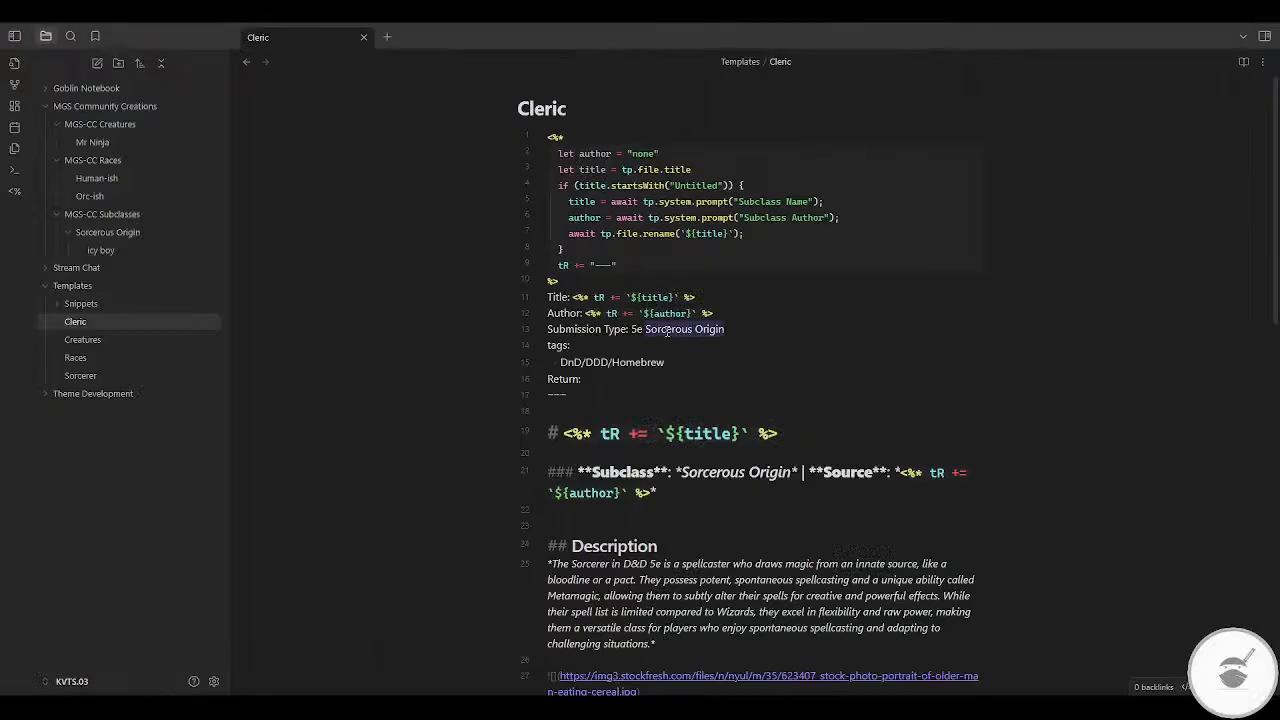
key("ctrl+v")
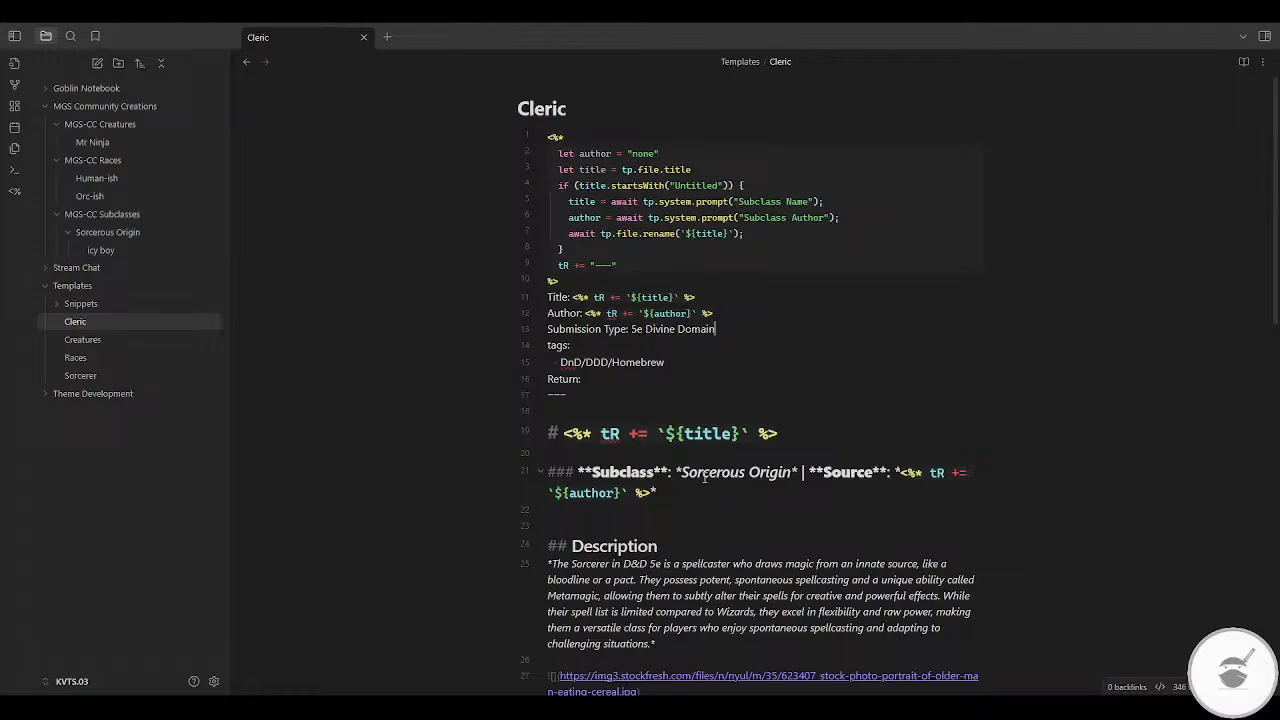
double_click(707, 471)
key("ctrl+shift+Right")
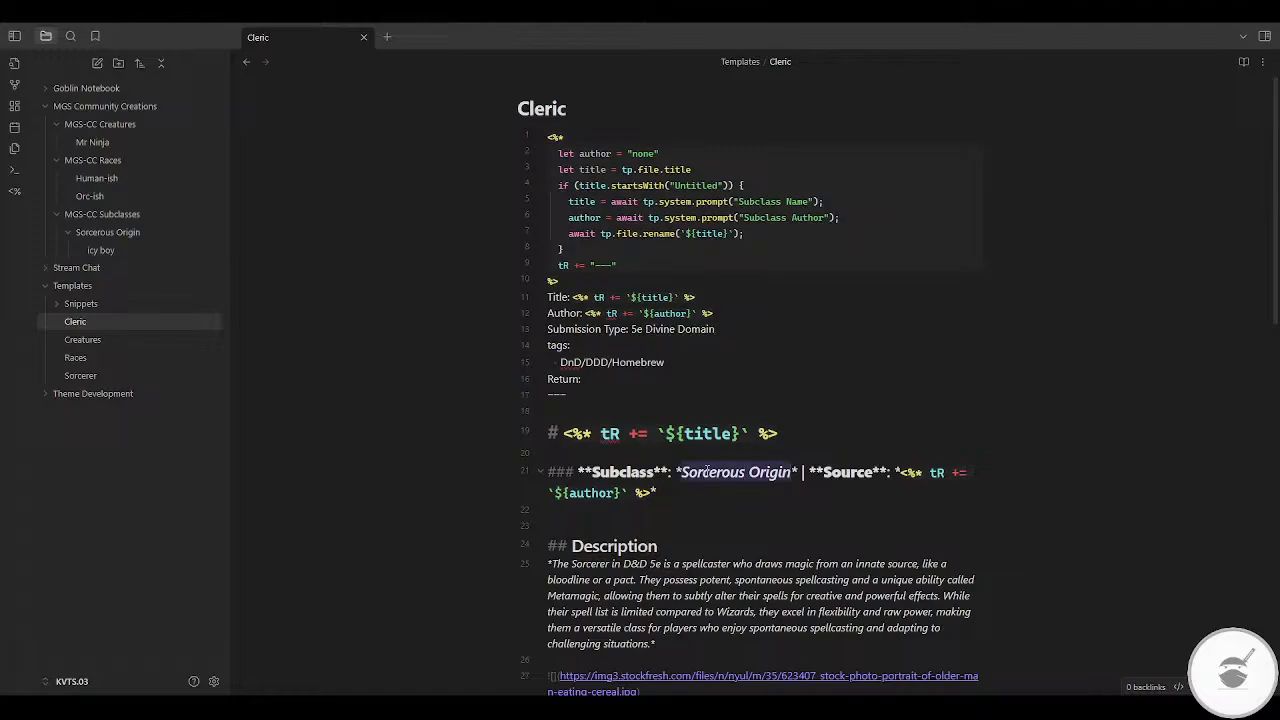
key("ctrl+v")
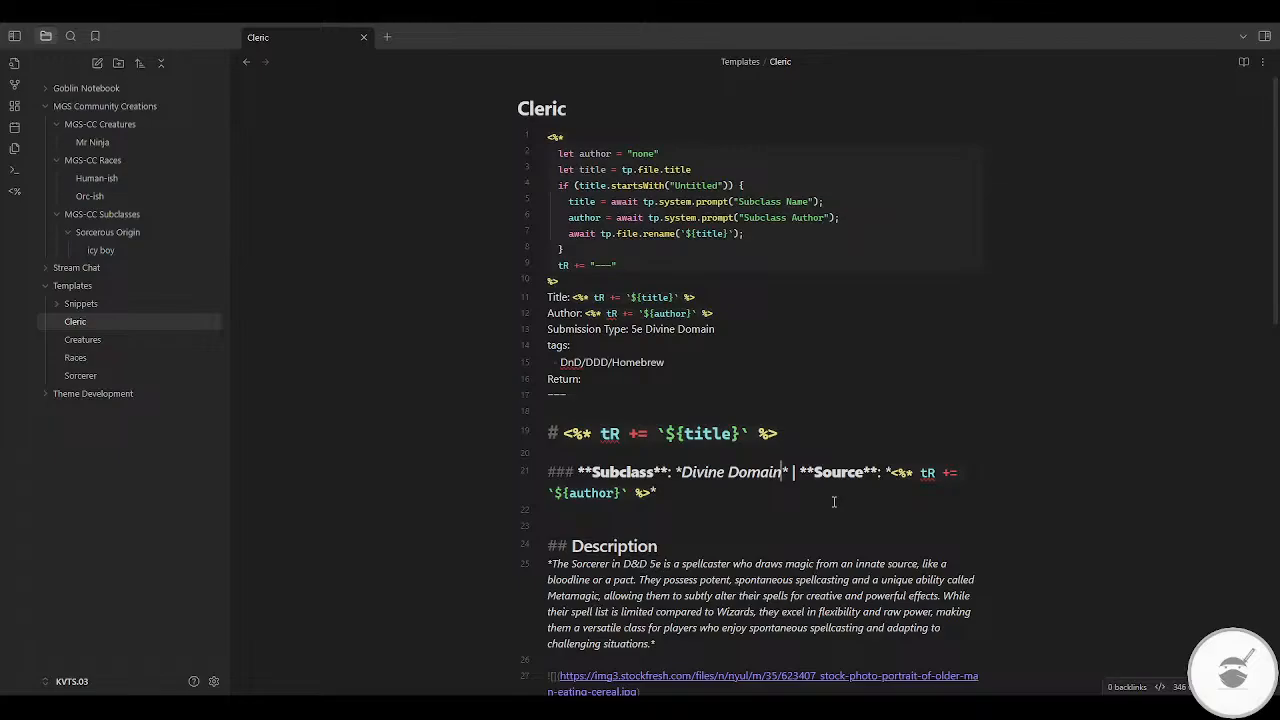
Step: Switch to Gemini, send the prompt "please give a similar summary for claric" and copy the reply
scroll(810, 403, "down", 2)
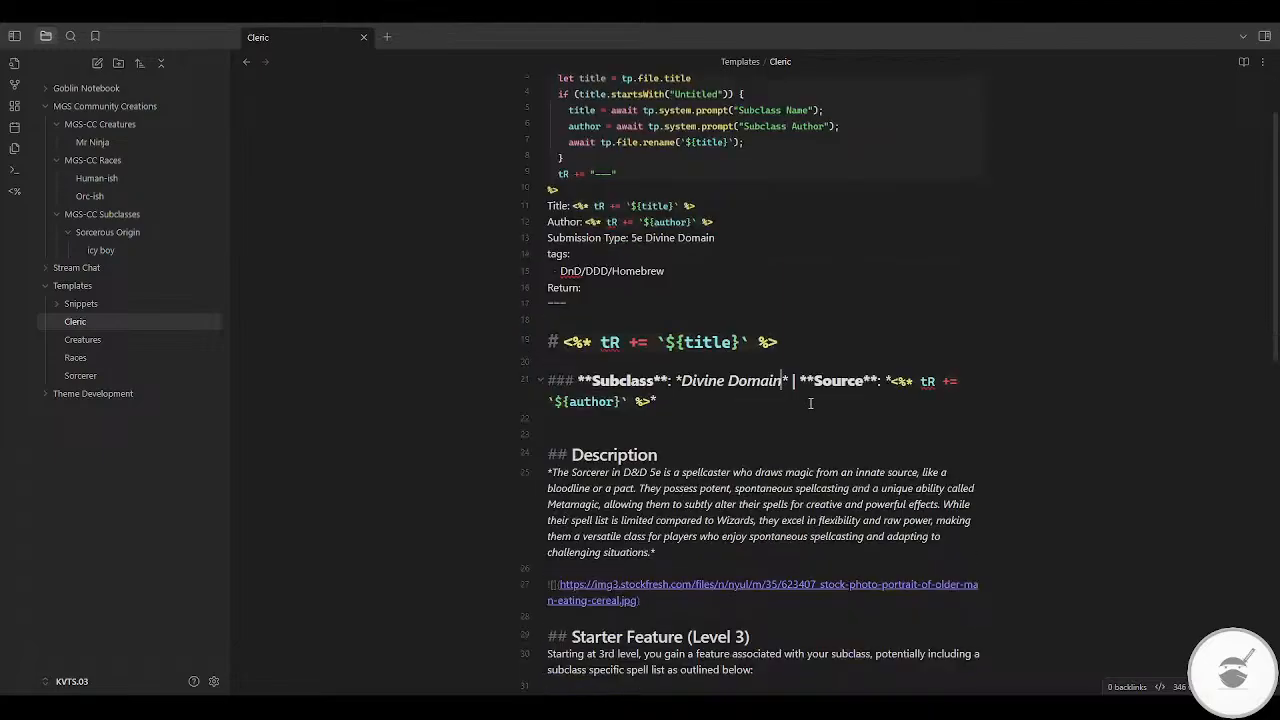
key("alt+Tab")
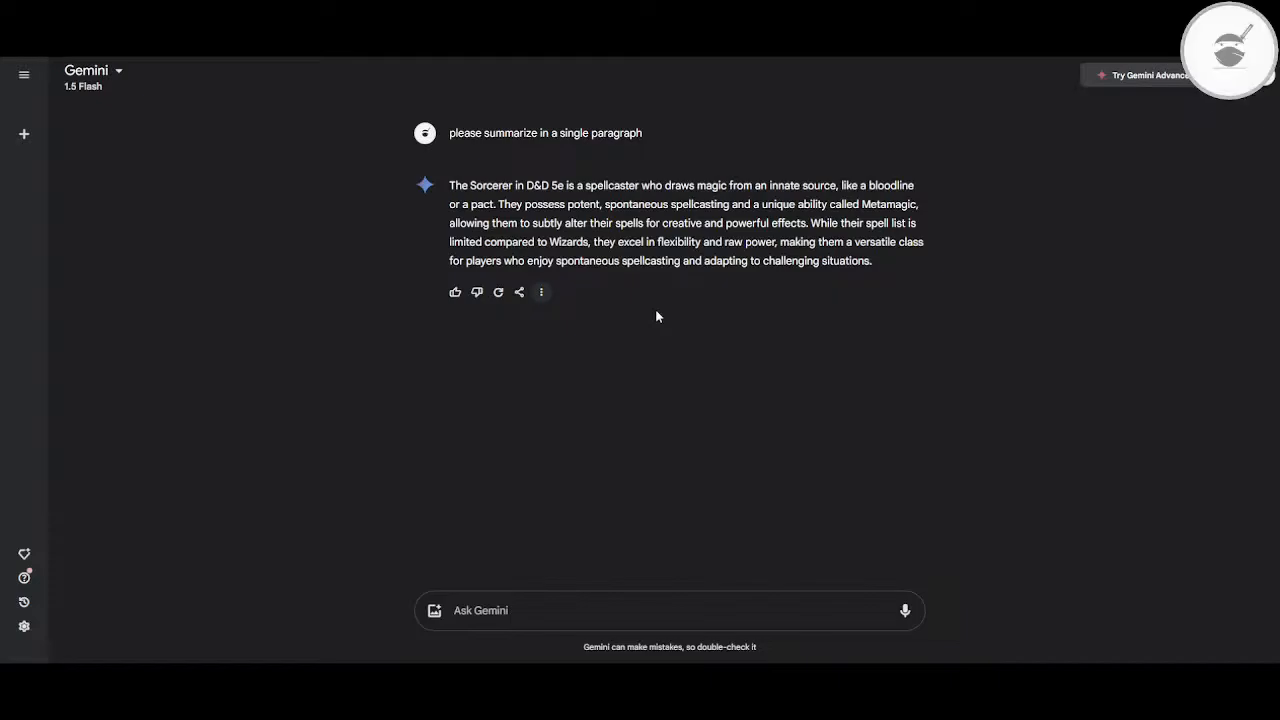
left_click(520, 612)
type("please gi")
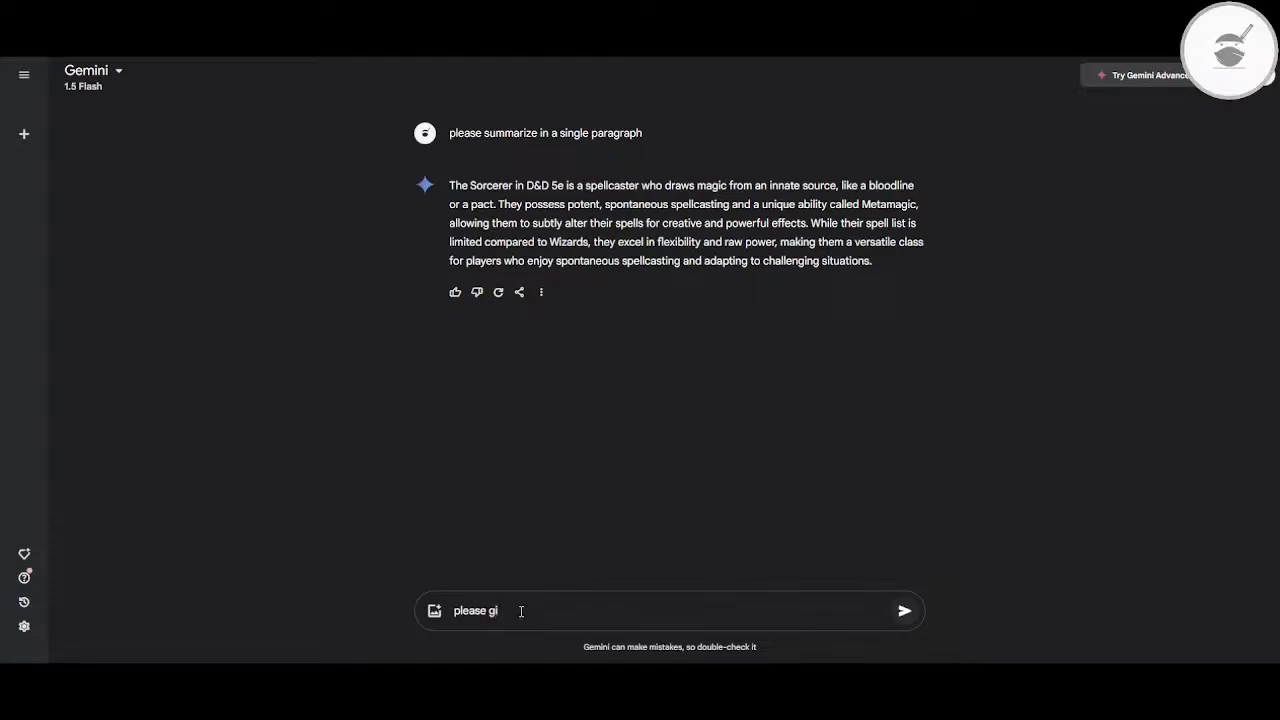
type("ve an")
key("BackSpace")
type("similar summary for claric")
key("Return")
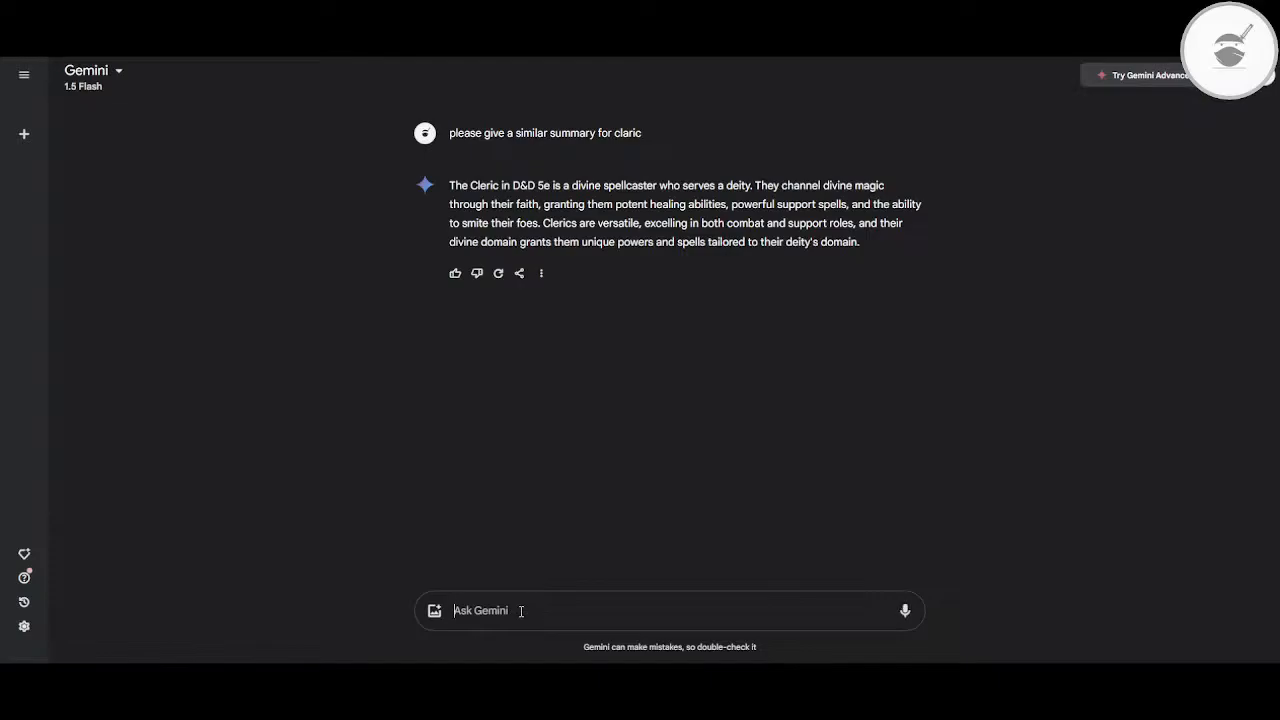
left_click(541, 273)
left_click(603, 188)
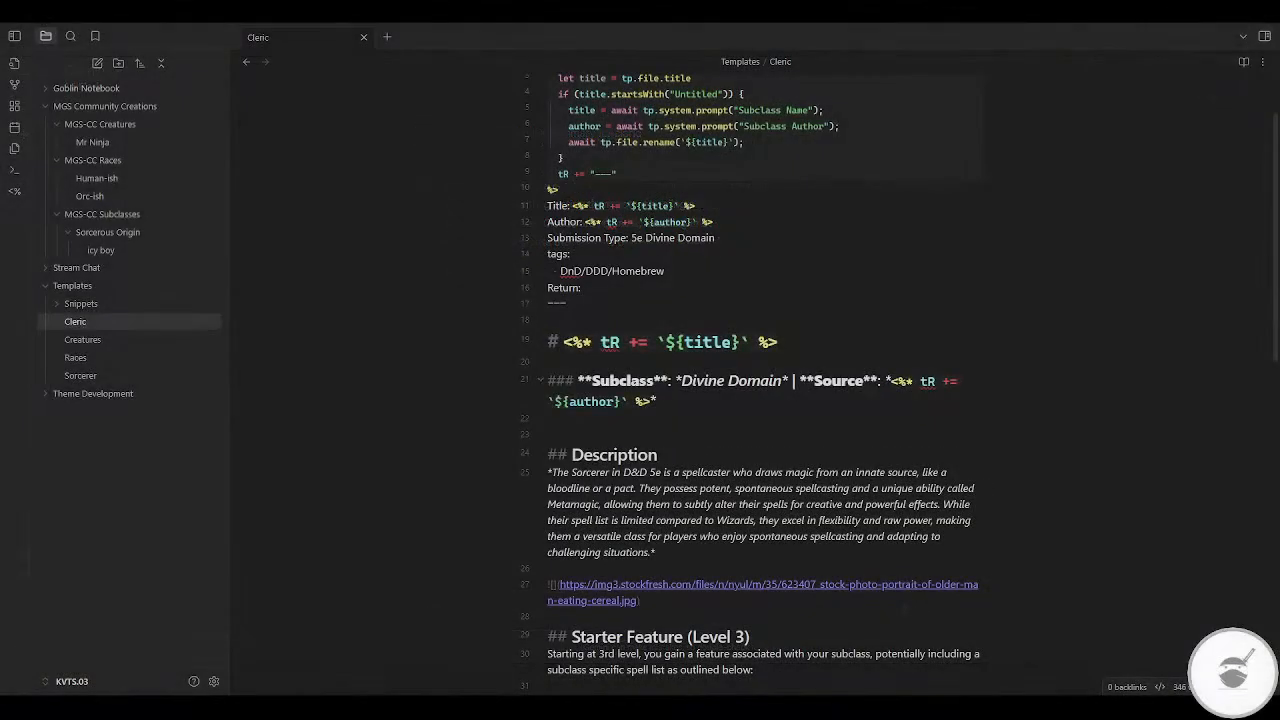
Step: Replace the Sorcerer paragraph under the Cleric template's Description heading with the copied Cleric summary, keeping it in italics
left_click(675, 456)
key("shift+Down")
key("shift+Down")
key("shift+Down")
key("shift+Down")
key("shift+Down")
key("shift+Down")
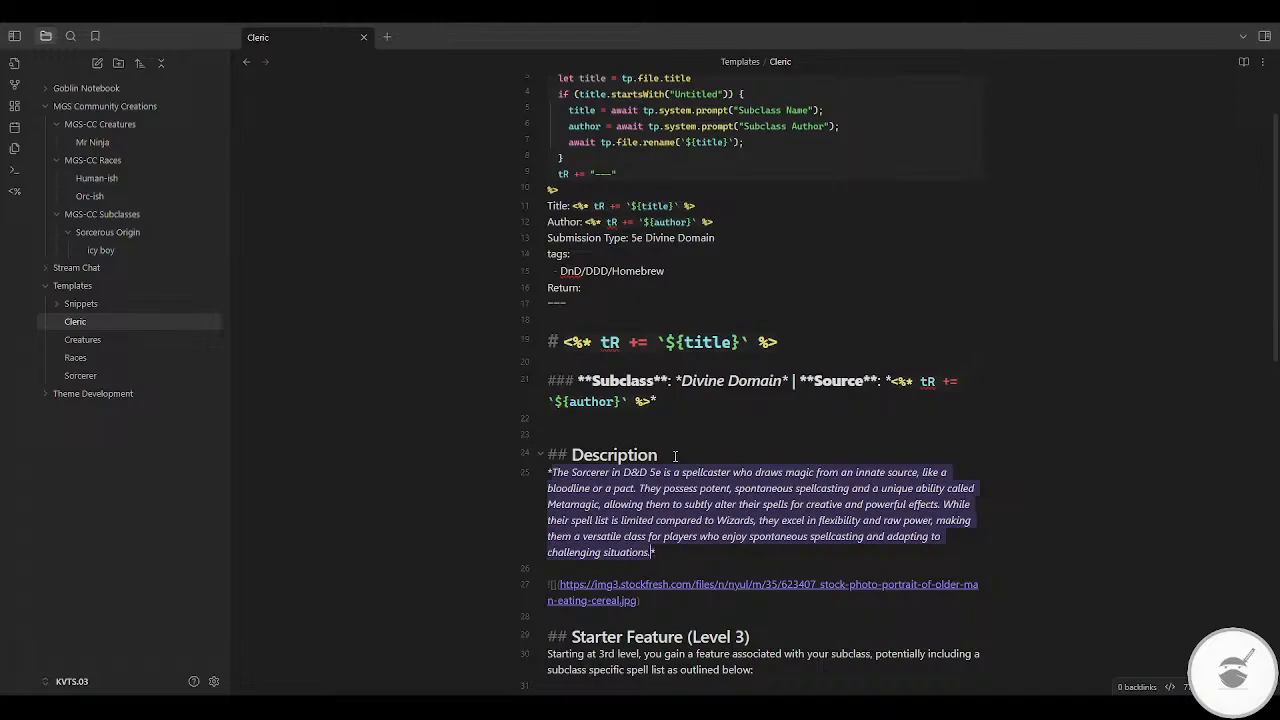
key("ctrl+v")
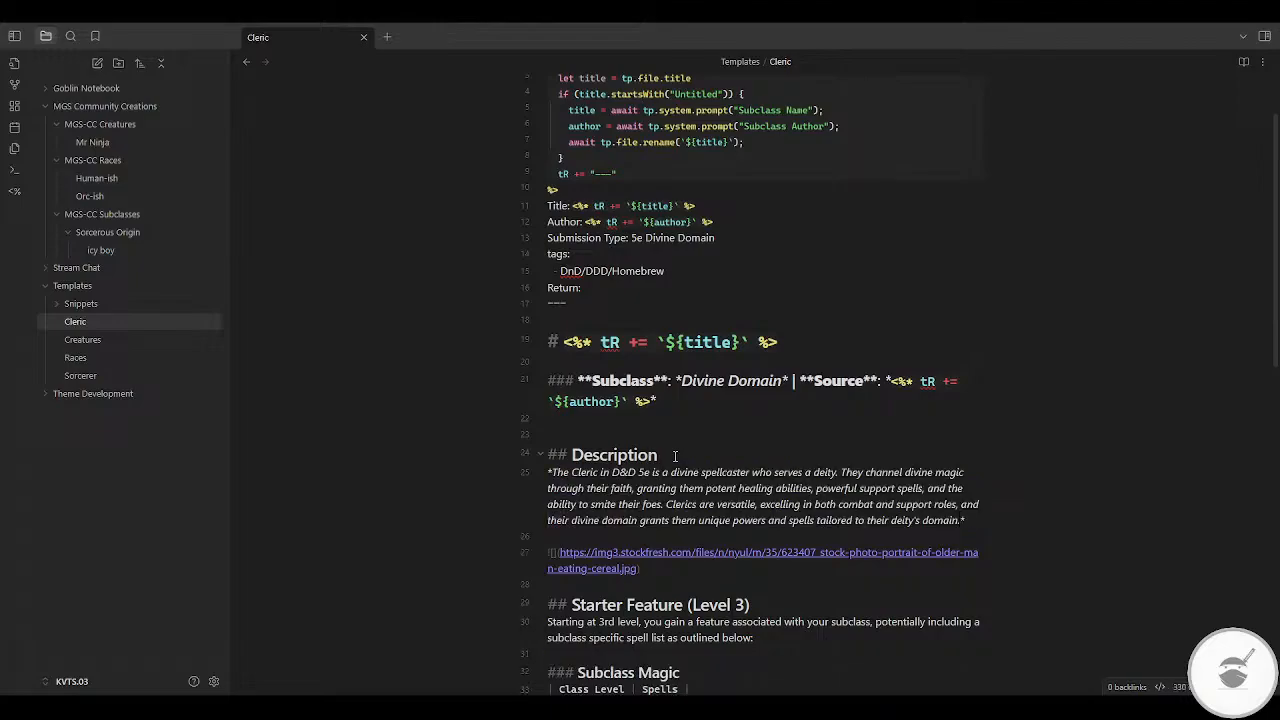
scroll(768, 465, "down", 4)
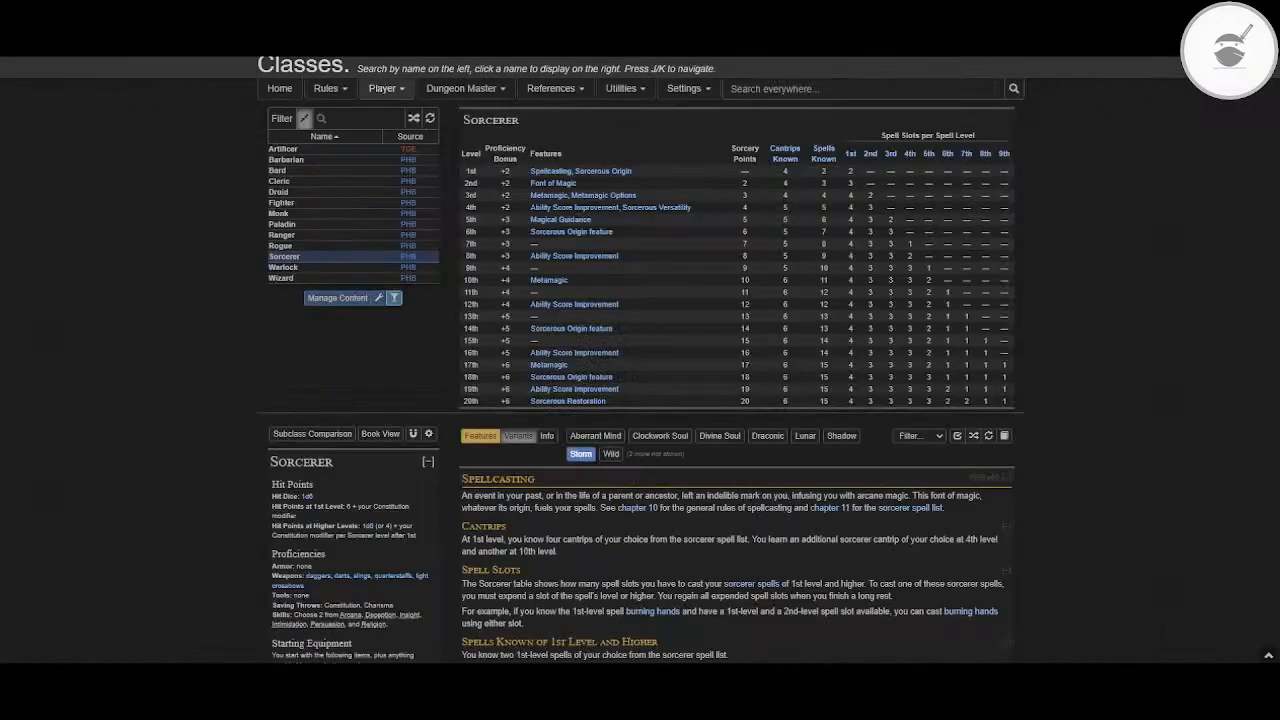
Step: Open the Cleric class and examine its level table, spellcasting rules and Divine Domain section with no subclass chosen
left_click(297, 182)
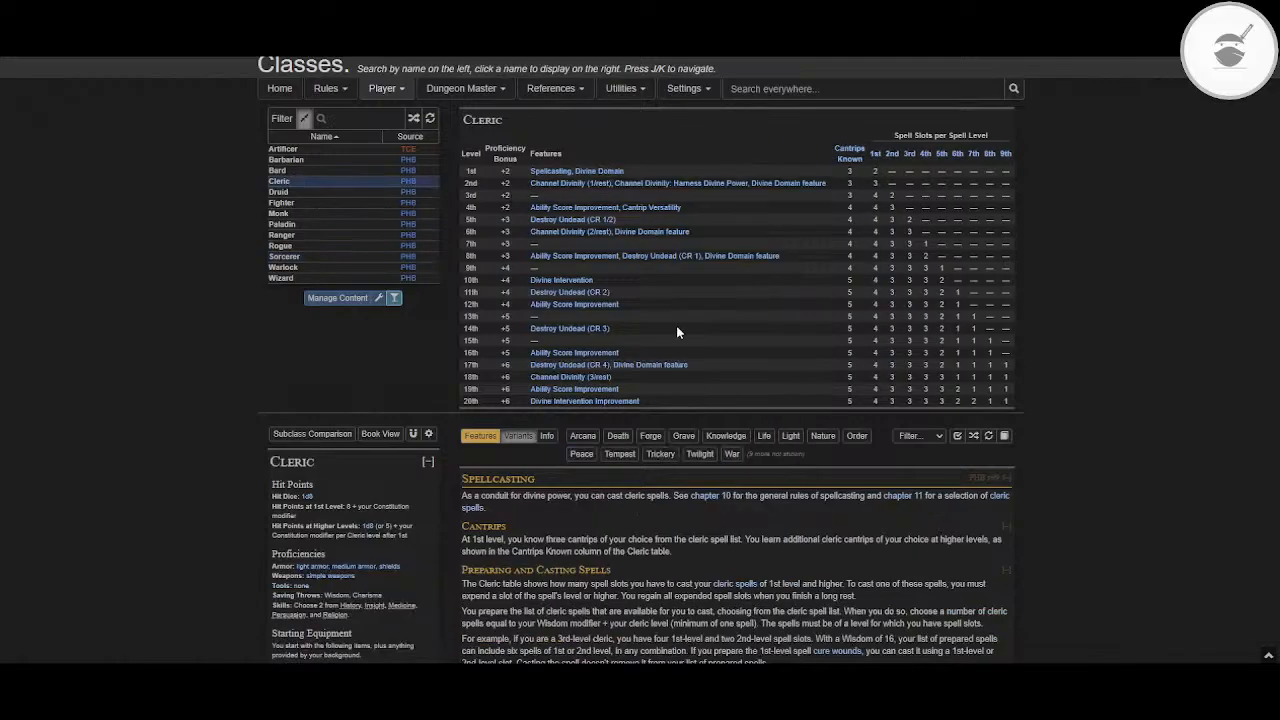
scroll(838, 414, "down", 2)
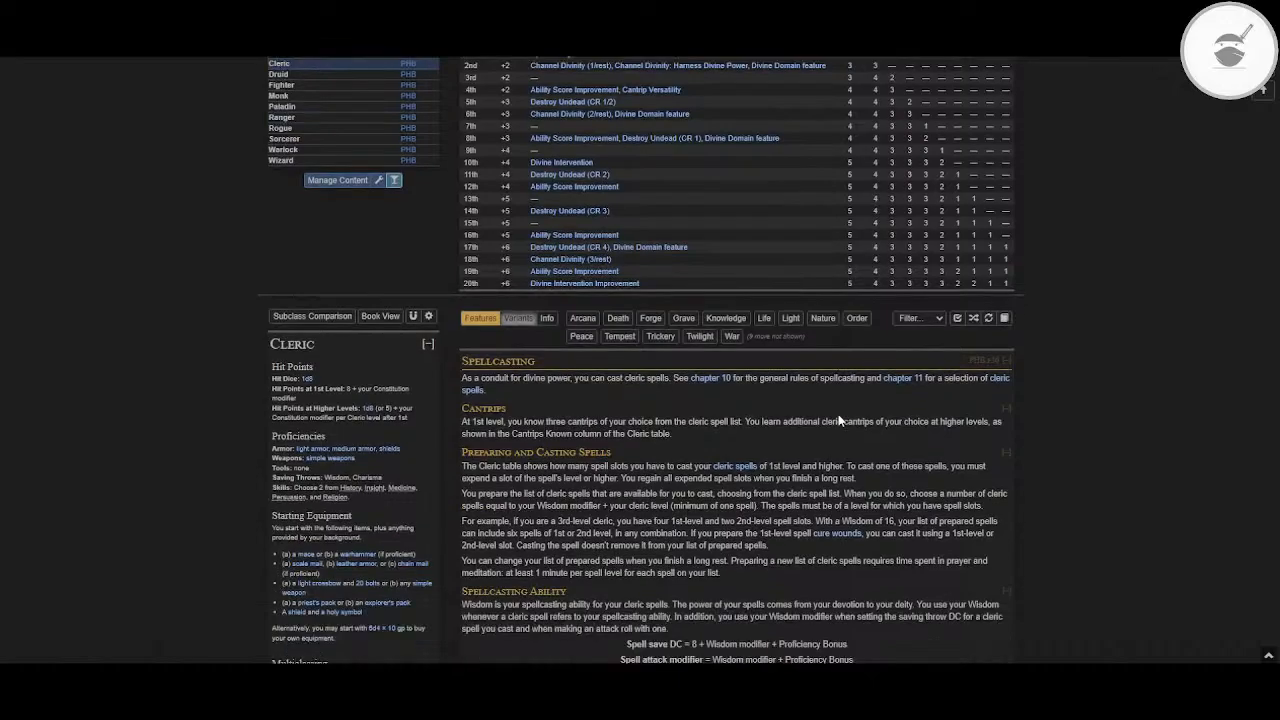
scroll(838, 421, "down", 5)
scroll(838, 421, "up", 8)
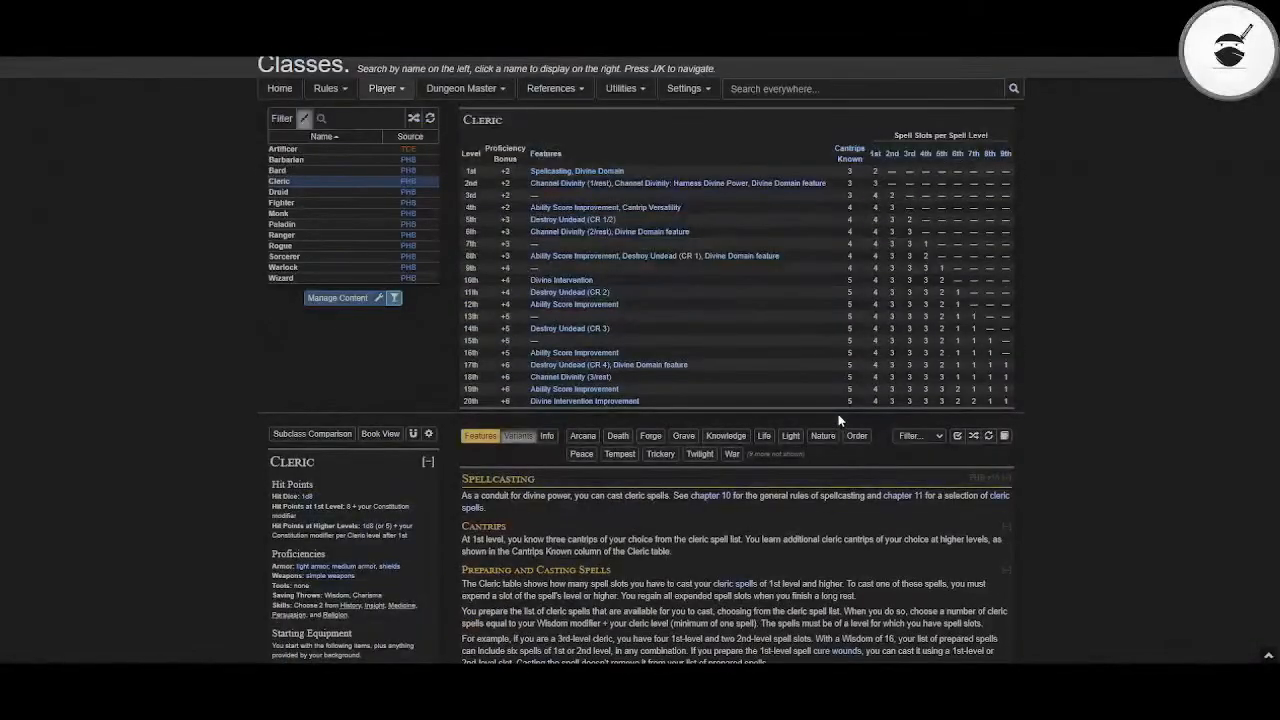
scroll(838, 416, "down", 8)
scroll(838, 414, "up", 3)
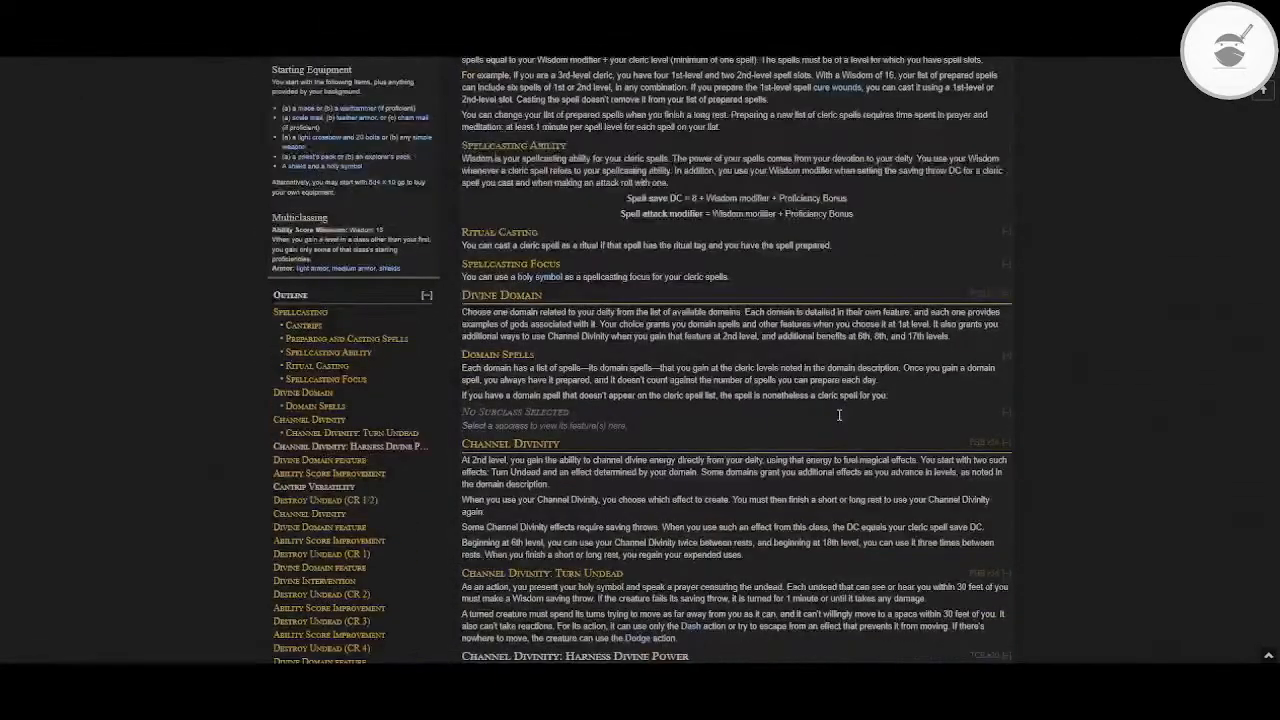
scroll(839, 415, "up", 10)
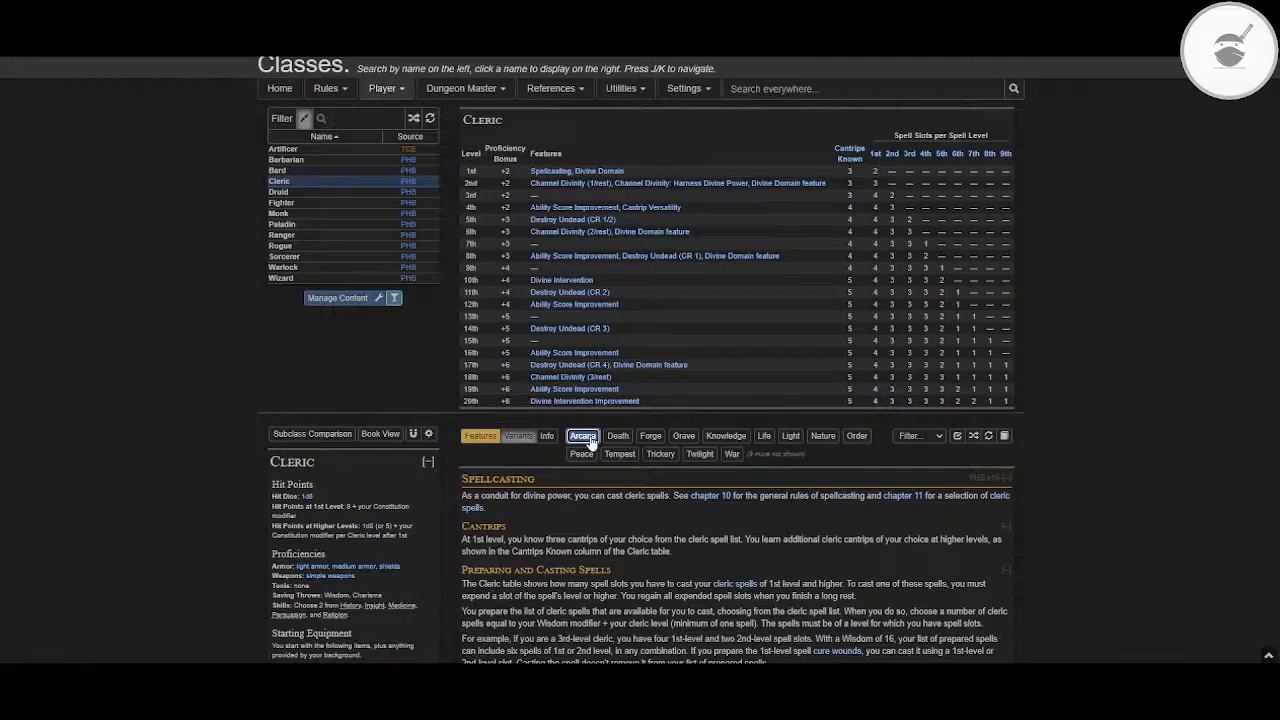
Step: Show the Arcana subclass of the Cleric and examine its domain introduction, domain spell table and first-level feature
scroll(685, 519, "down", 10)
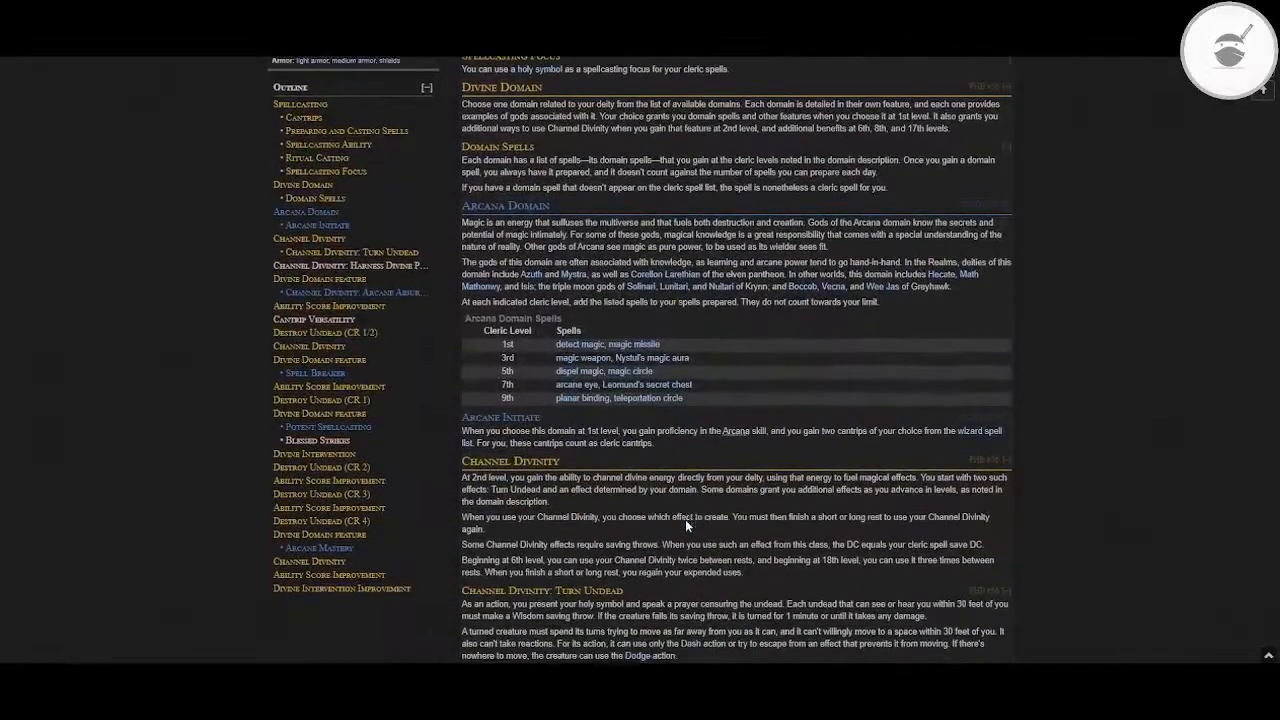
scroll(685, 519, "down", 1)
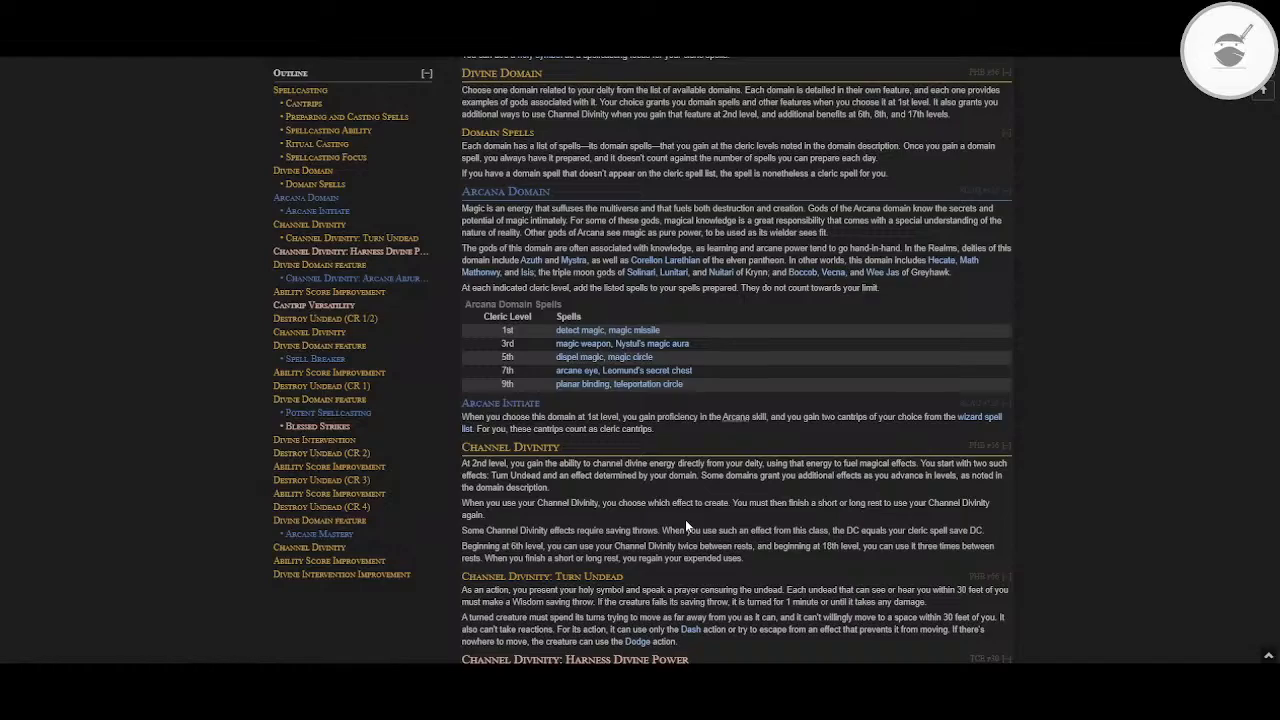
scroll(685, 519, "up", 12)
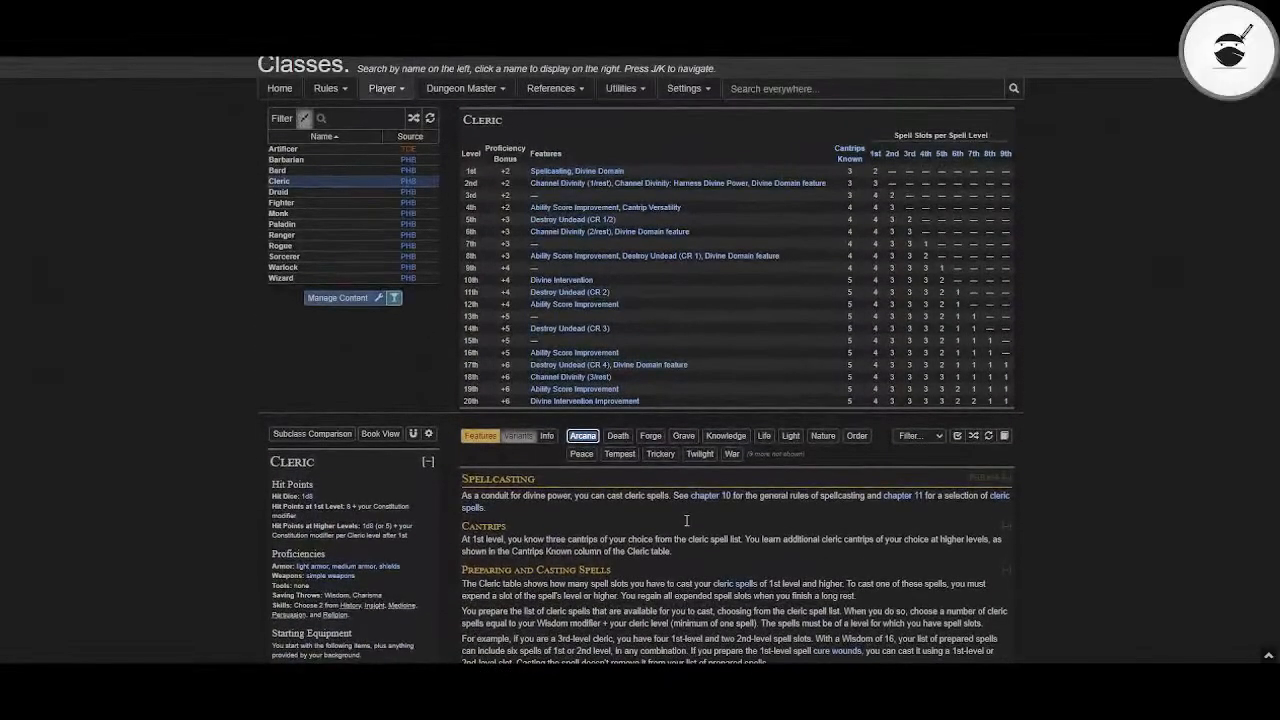
scroll(686, 520, "down", 3)
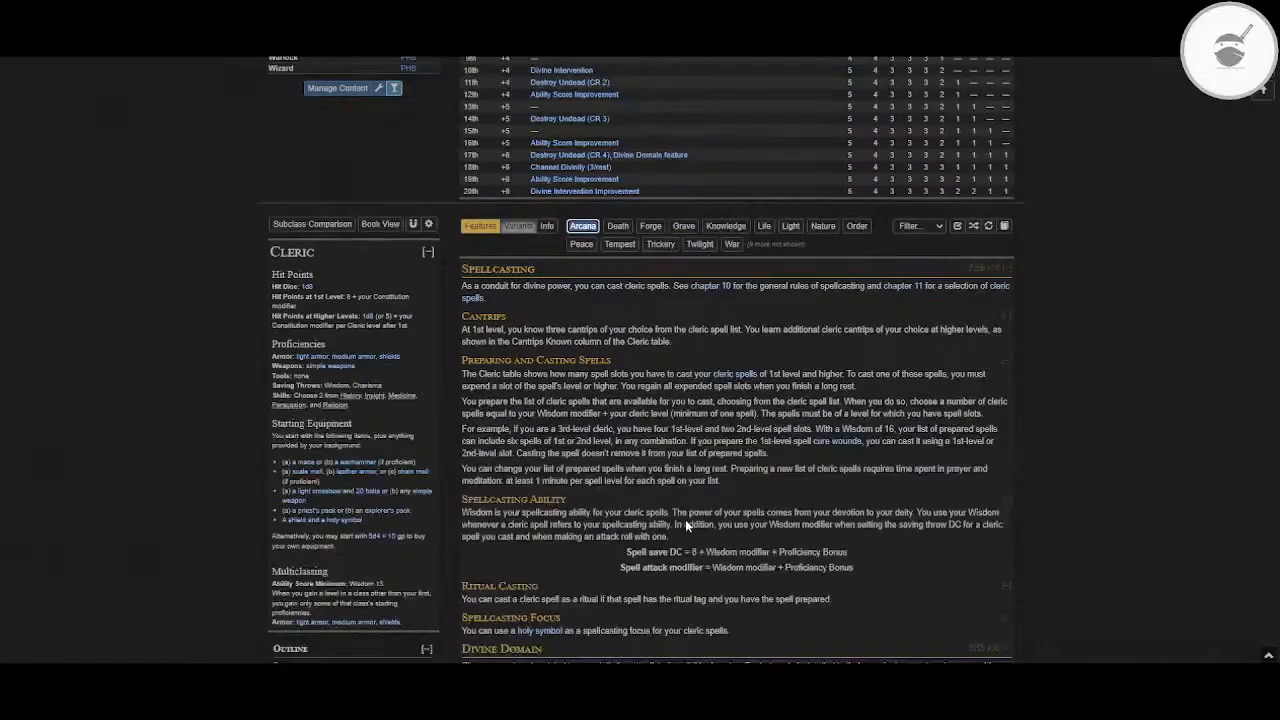
scroll(685, 519, "down", 3)
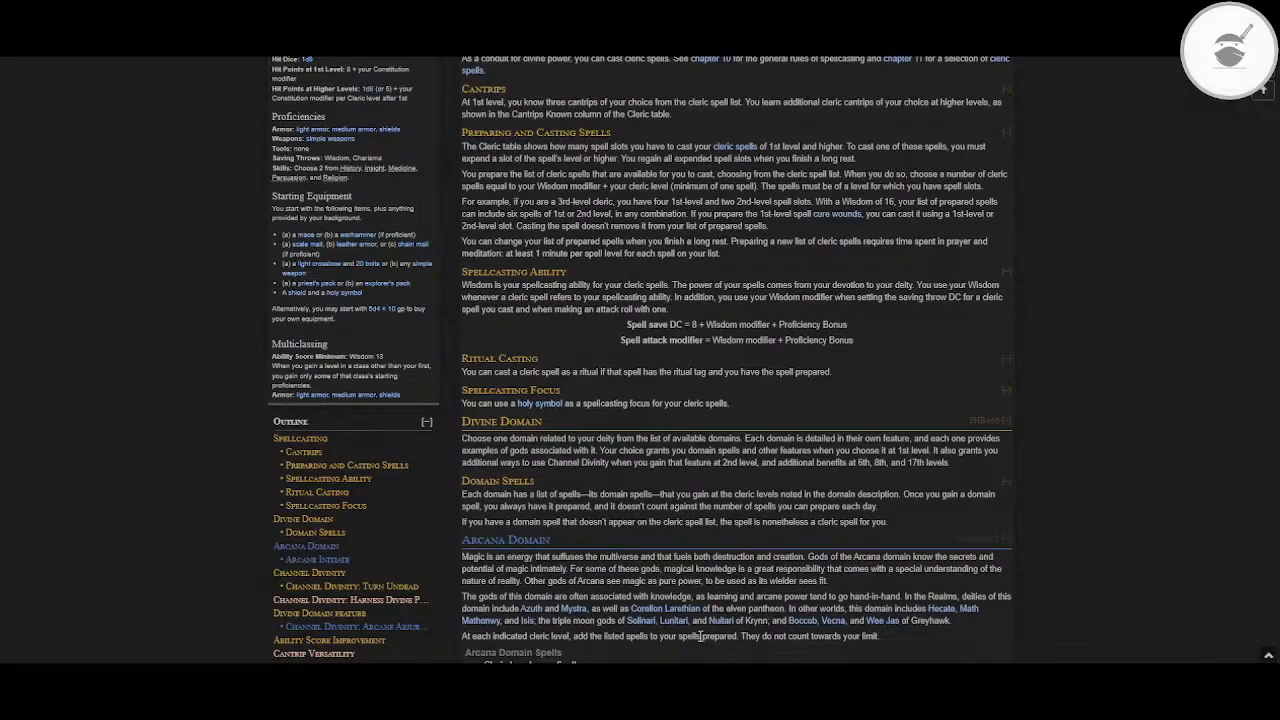
scroll(628, 476, "down", 2)
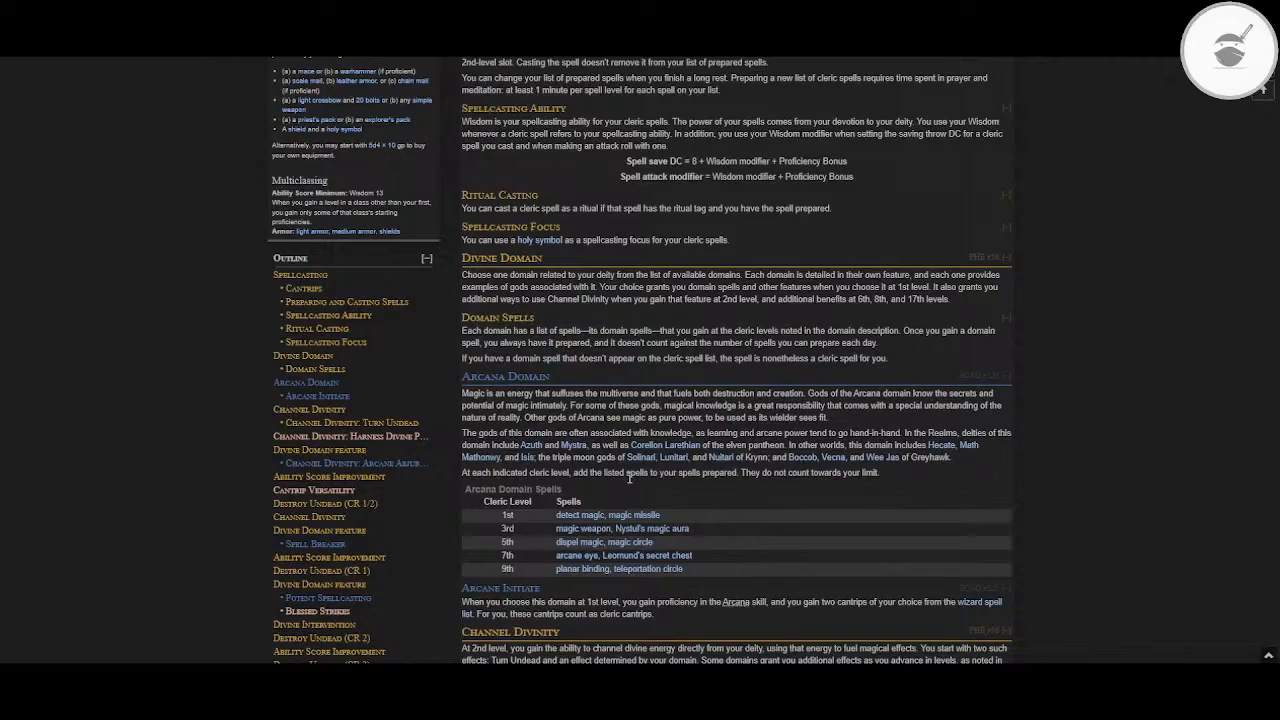
scroll(654, 372, "up", 6)
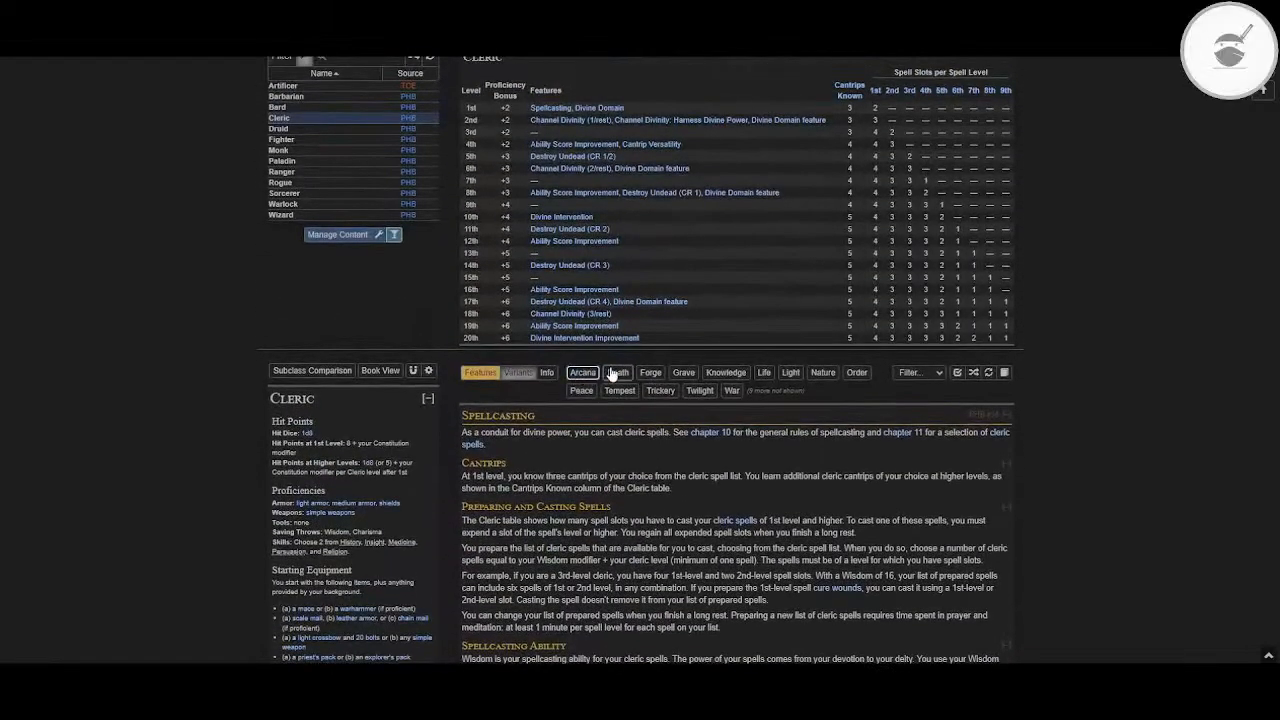
Step: Compare how the Death, Forge and Trickery domains lay out their introductions, domain spells and first-level features
left_click(612, 373)
scroll(614, 370, "down", 8)
scroll(614, 370, "up", 6)
scroll(613, 368, "up", 1)
scroll(614, 367, "up", 1)
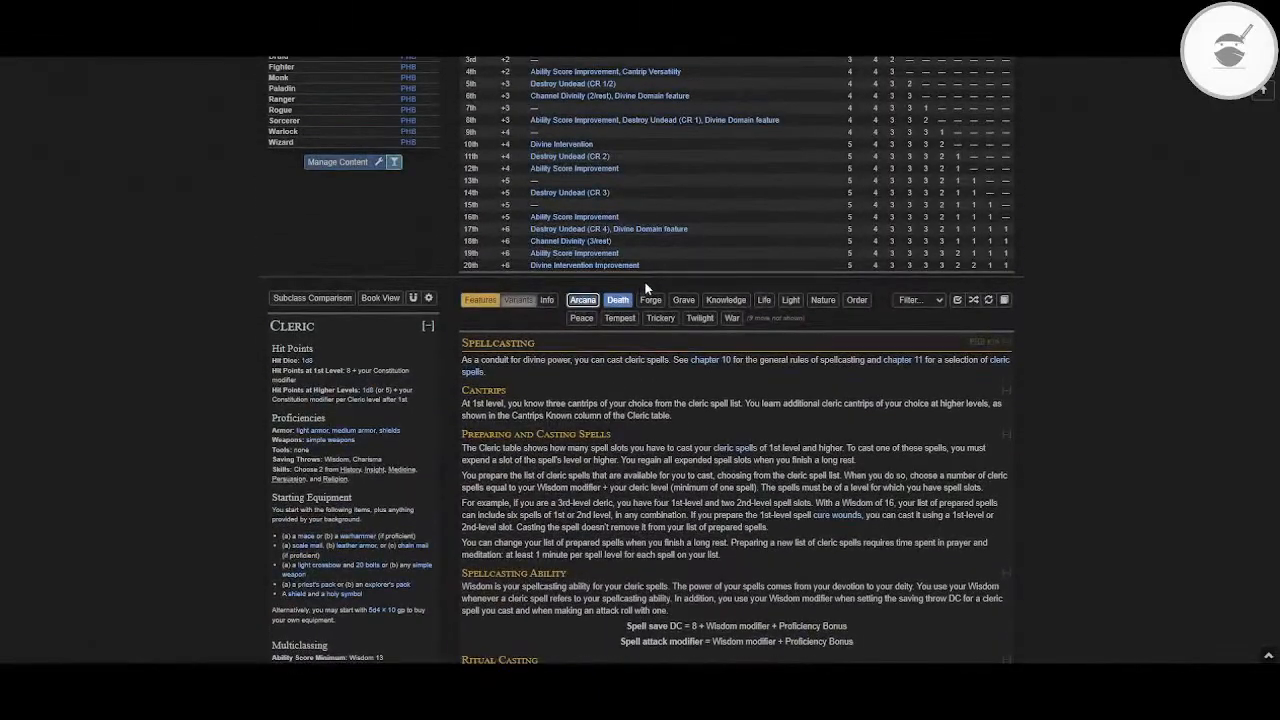
left_click(603, 300)
scroll(597, 300, "down", 5)
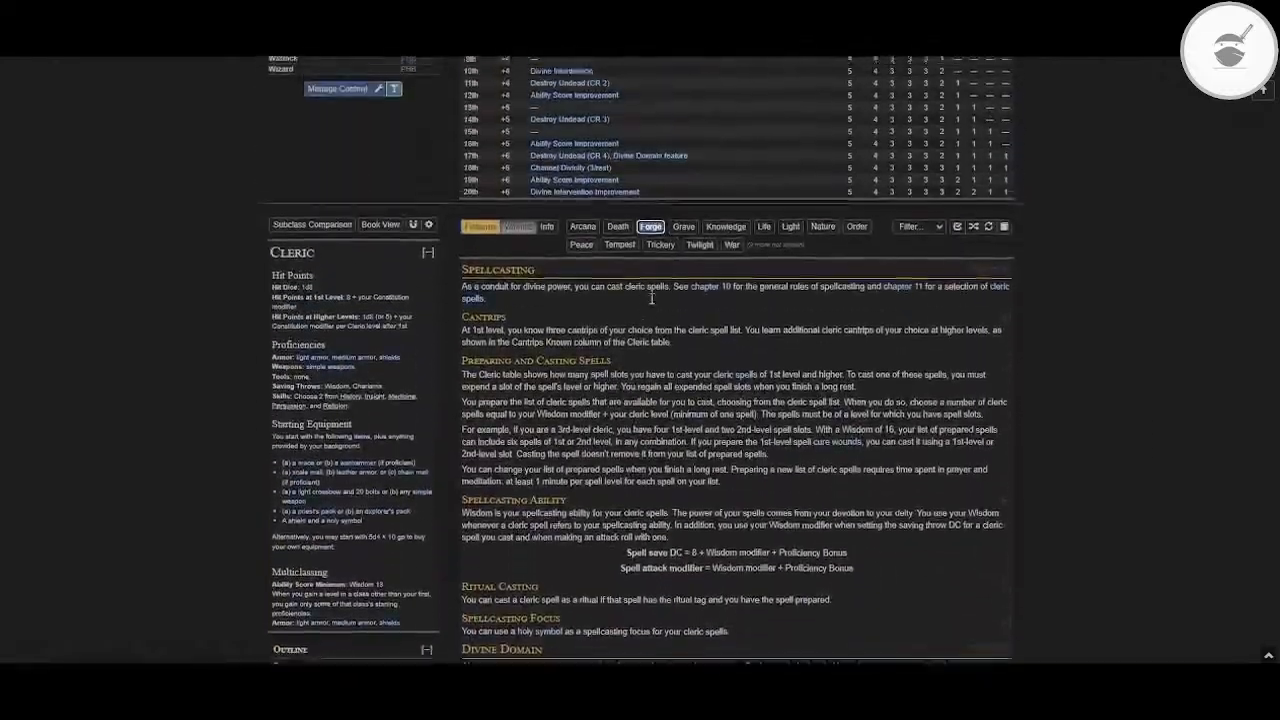
scroll(651, 298, "up", 1)
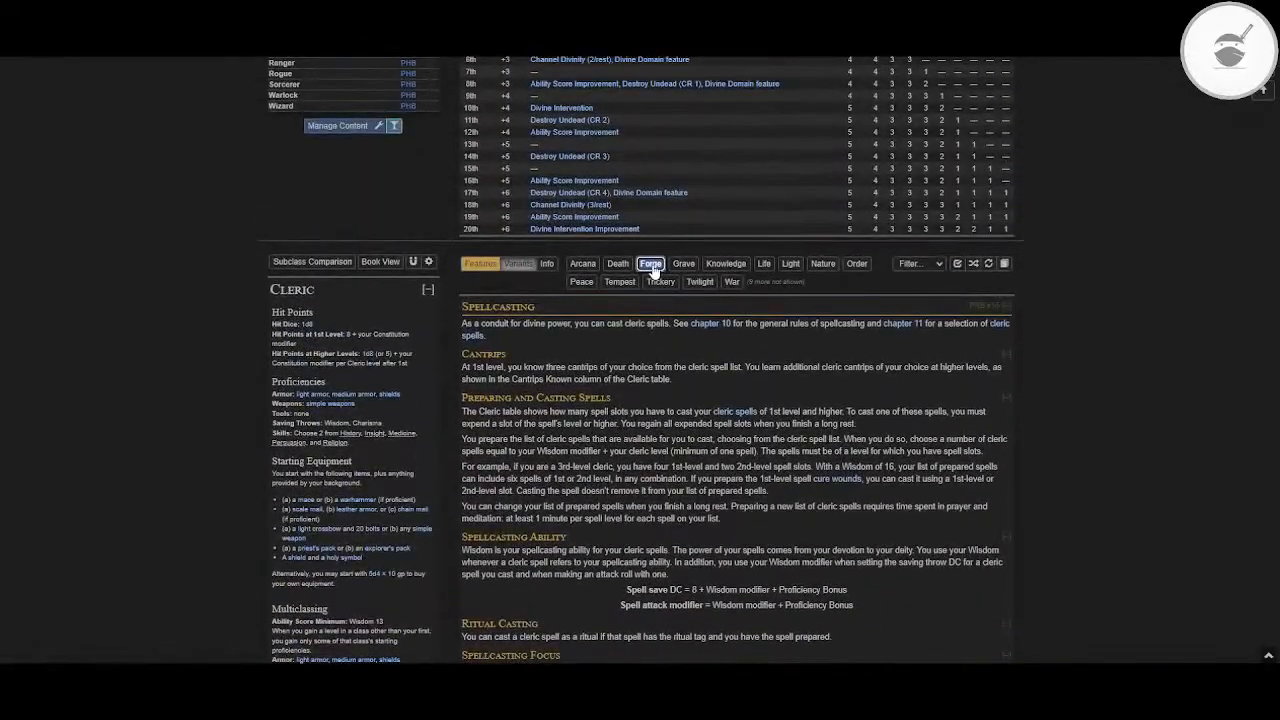
left_click(656, 282)
scroll(656, 289, "down", 3)
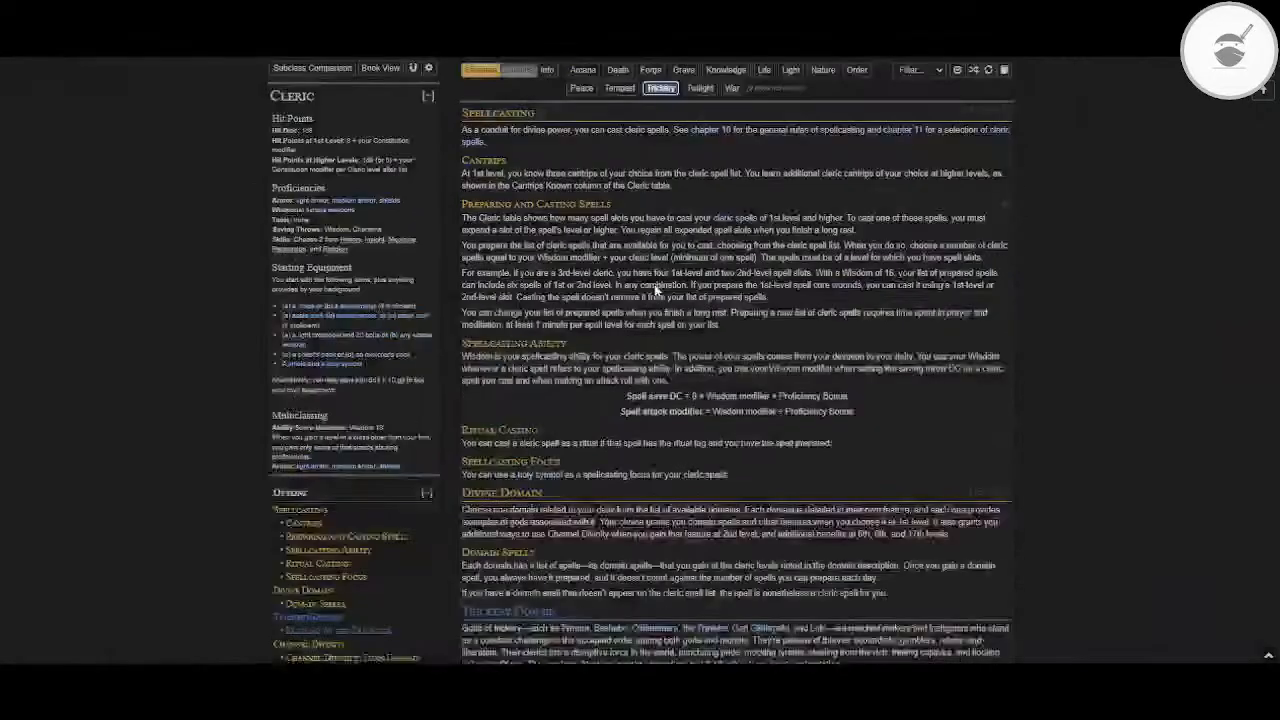
Step: Deselect the Trickery domain and reread the Divine Domain and Domain Spells text with the Arcana domain shown again
left_click(661, 88)
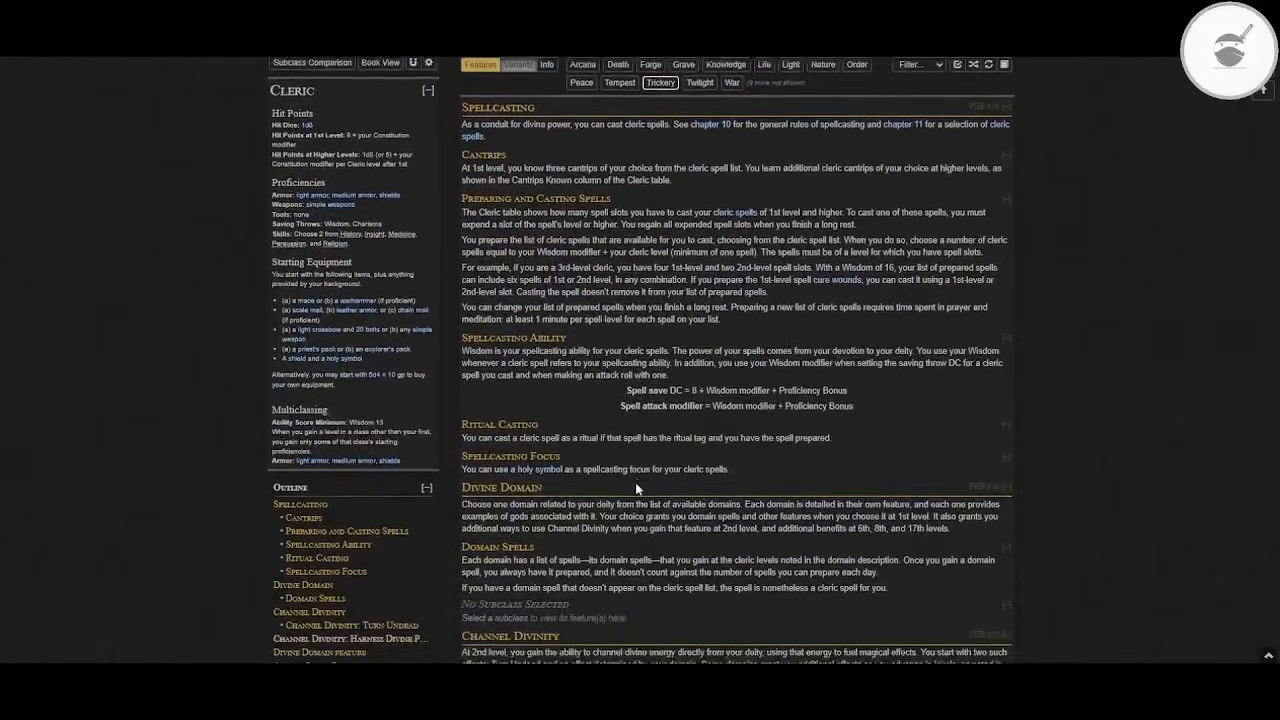
scroll(635, 482, "down", 3)
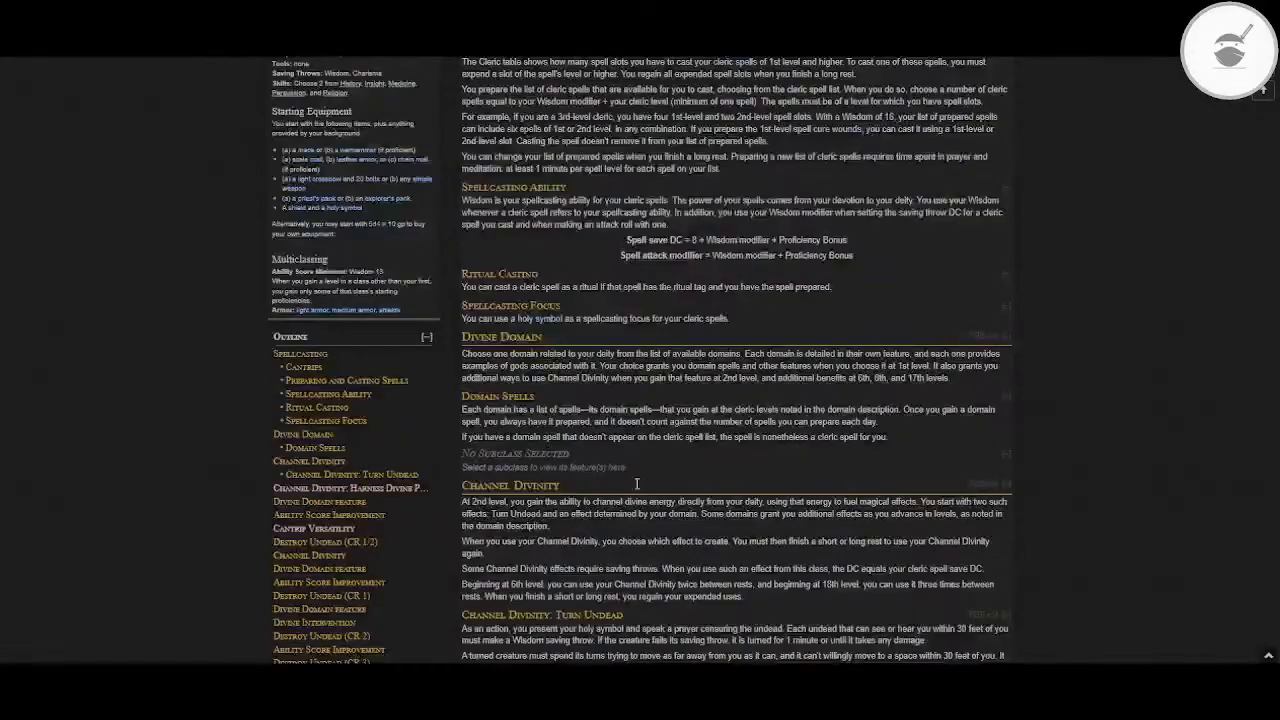
scroll(580, 435, "down", 3)
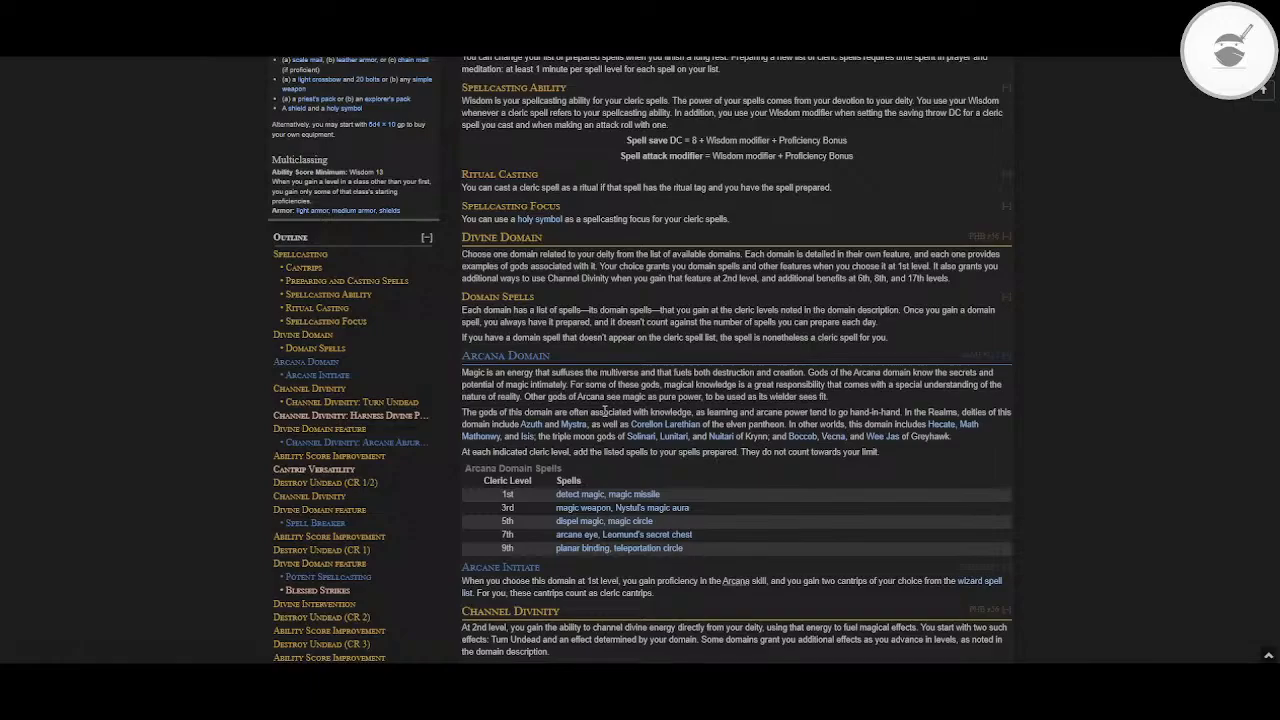
scroll(604, 411, "up", 10)
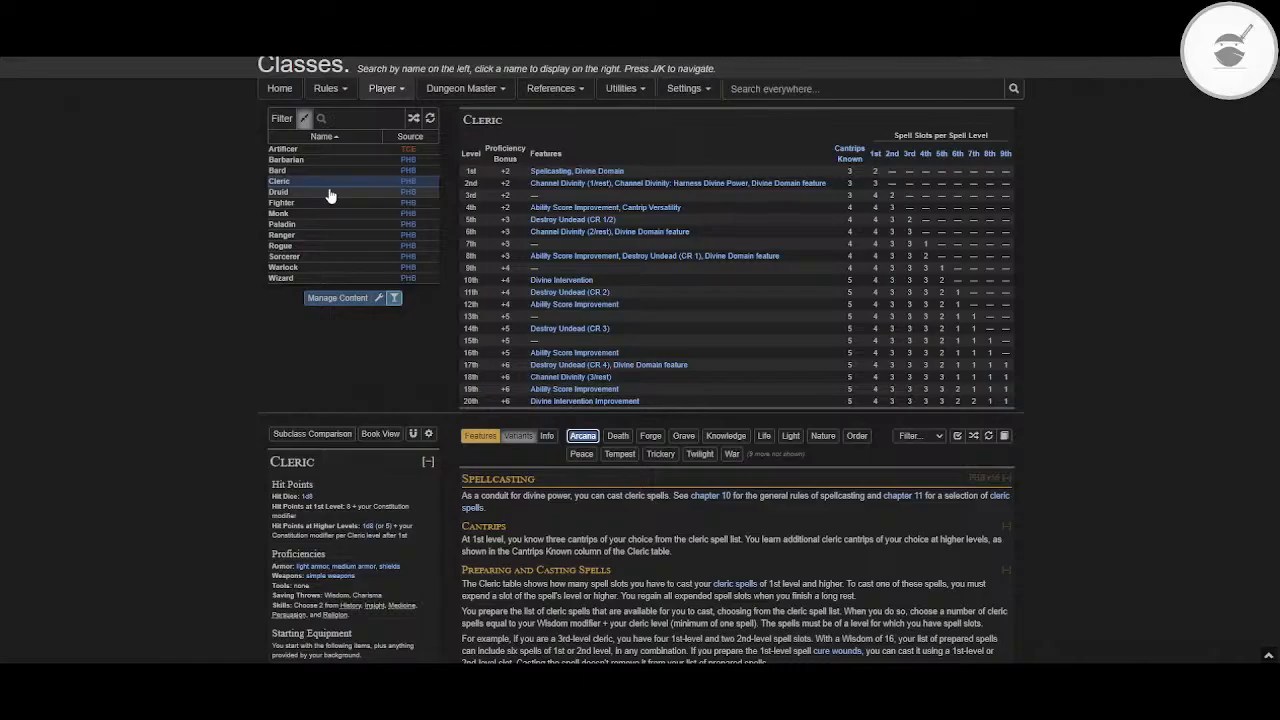
Step: Open the Sorcerer class, switch its subclass from Storm to Aberrant Mind, and examine the origin and Psionic Spells layout
left_click(284, 256)
scroll(572, 183, "up", 3)
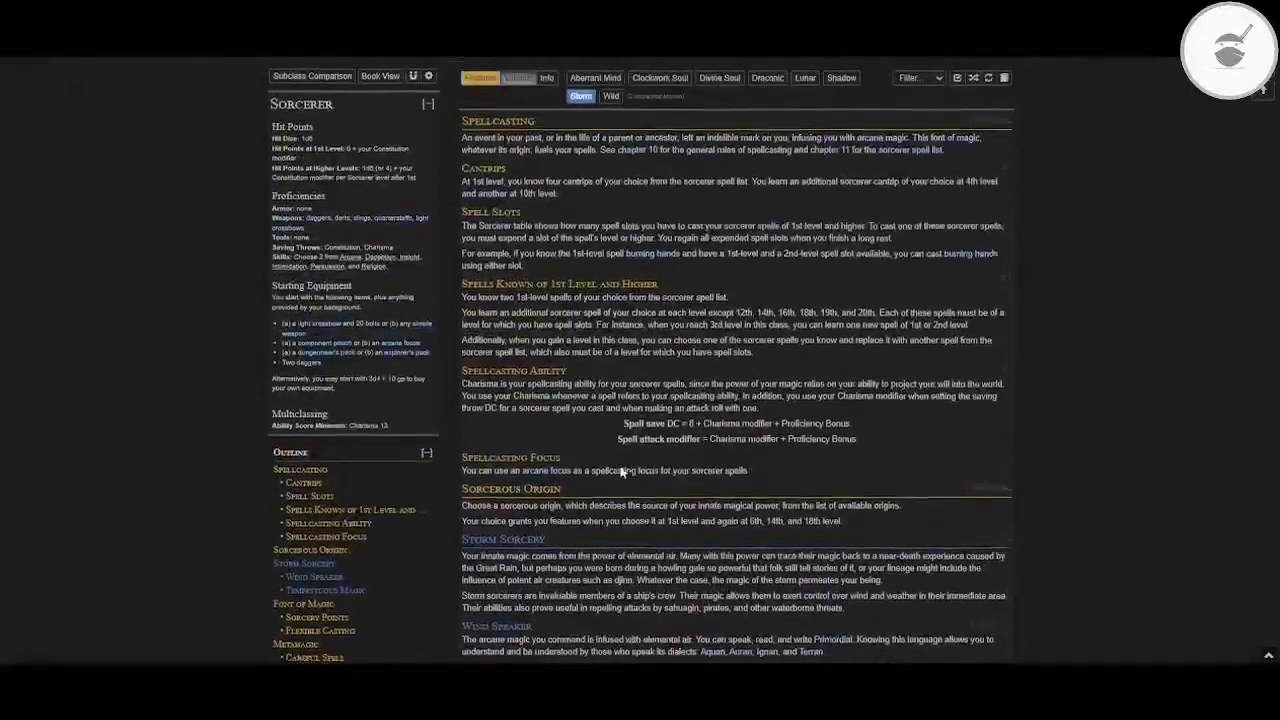
left_click(574, 181)
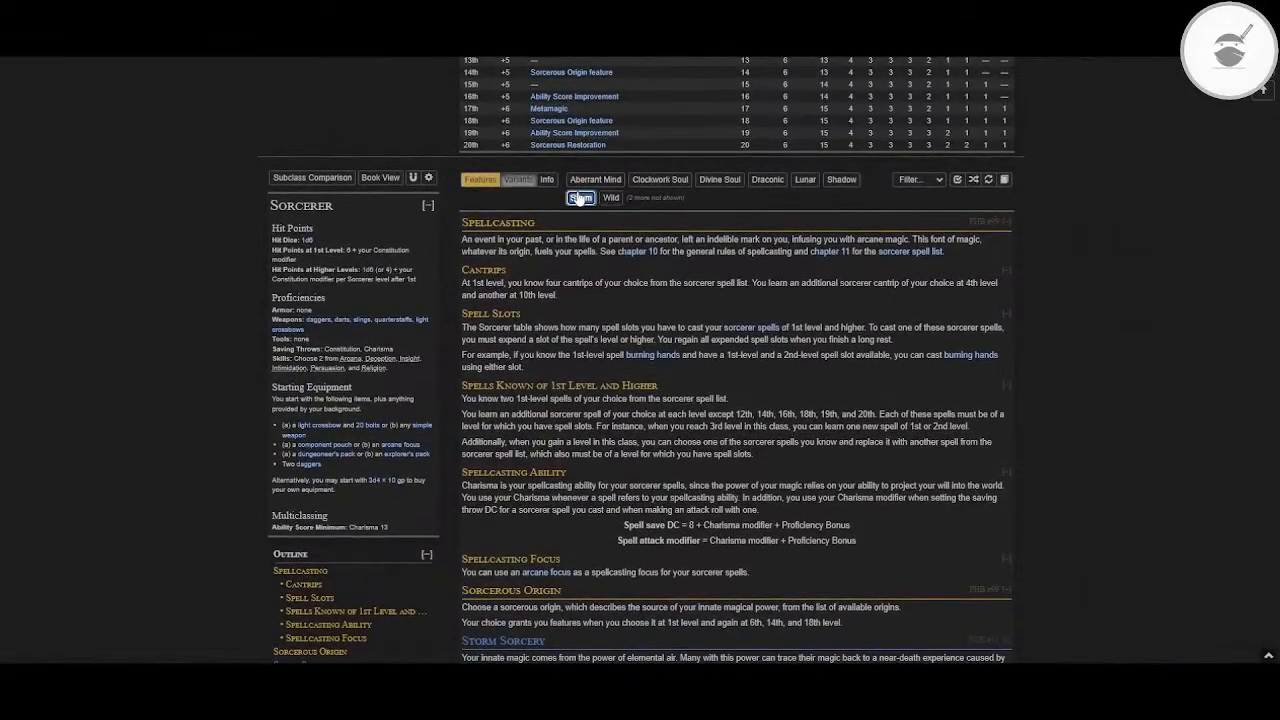
scroll(650, 301, "down", 5)
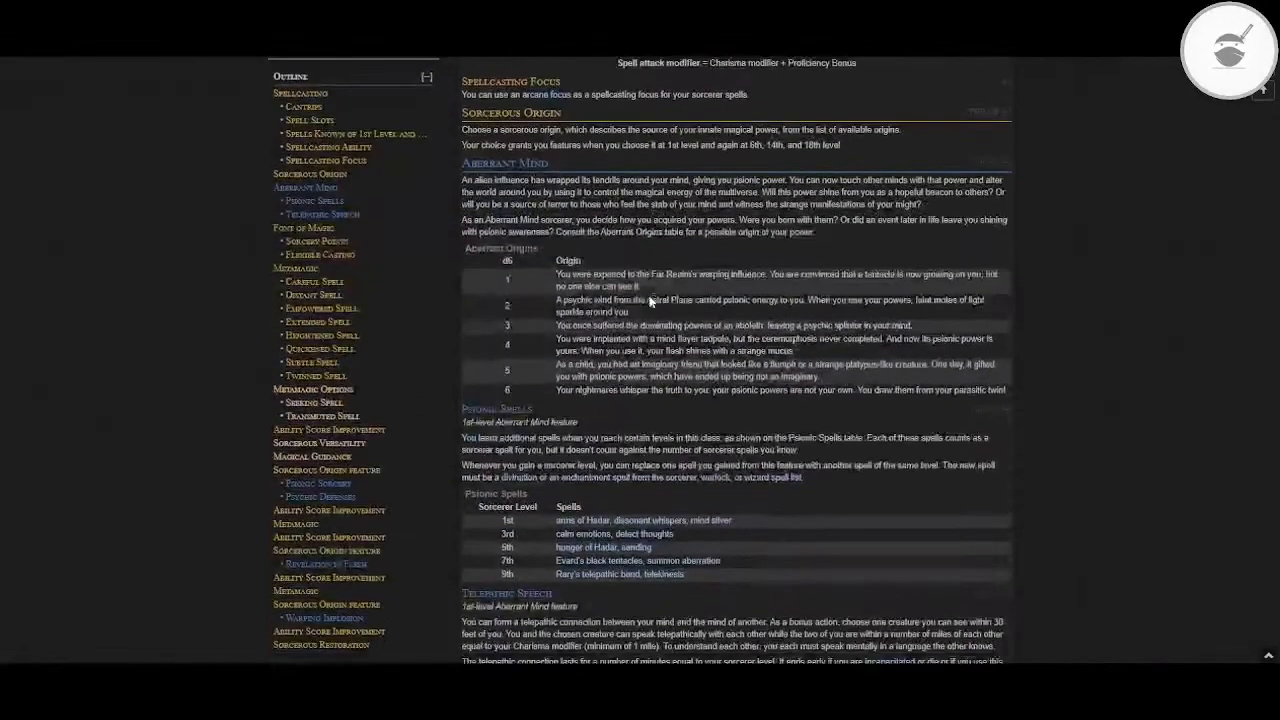
scroll(650, 301, "down", 1)
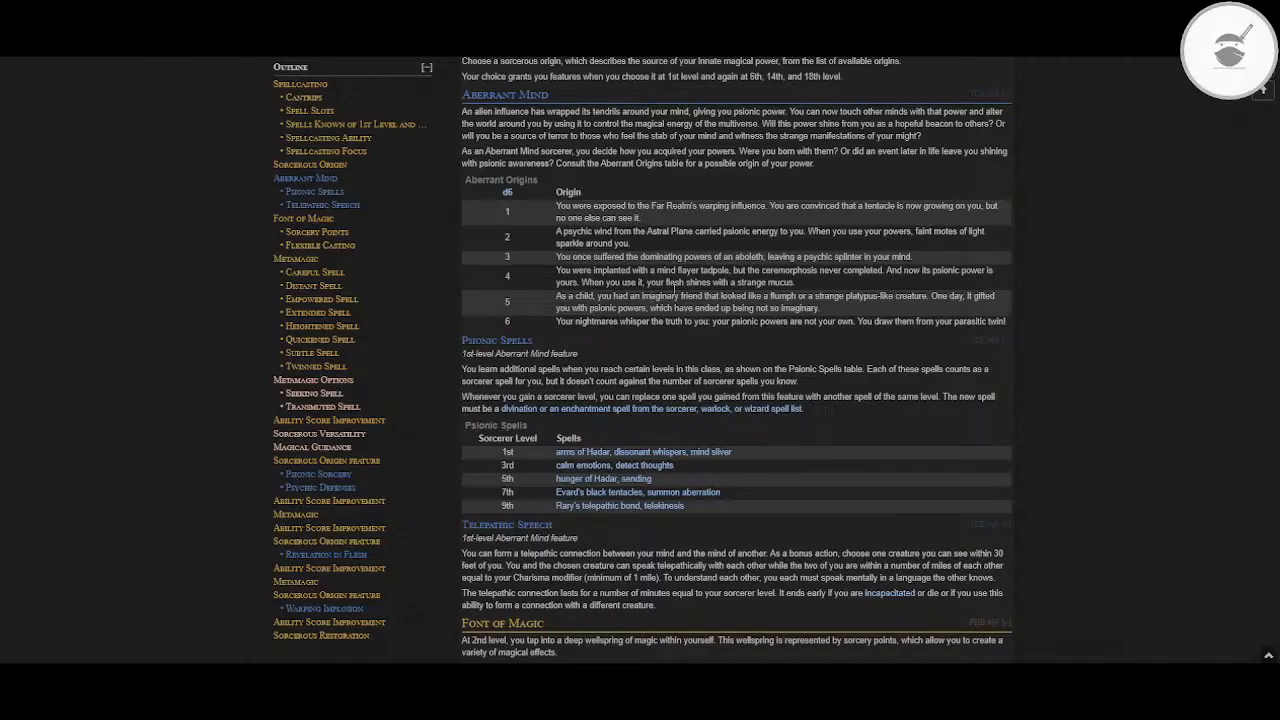
scroll(946, 300, "up", 10)
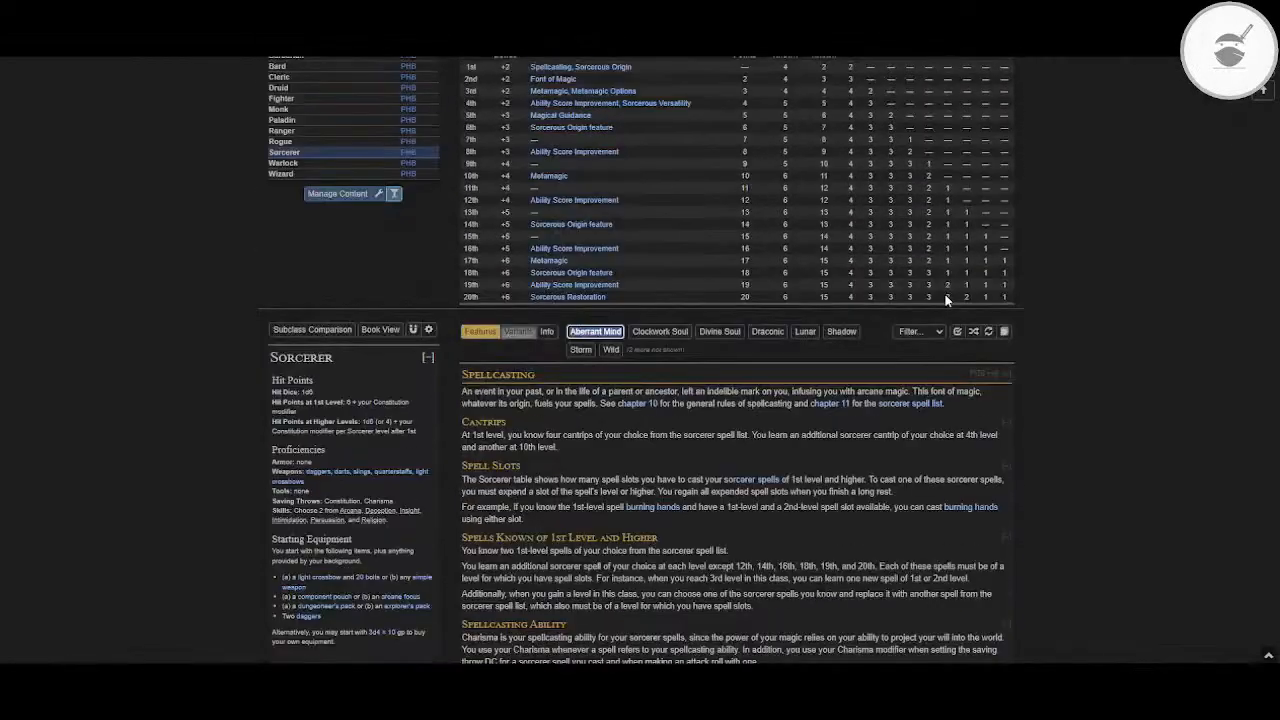
scroll(946, 300, "up", 1)
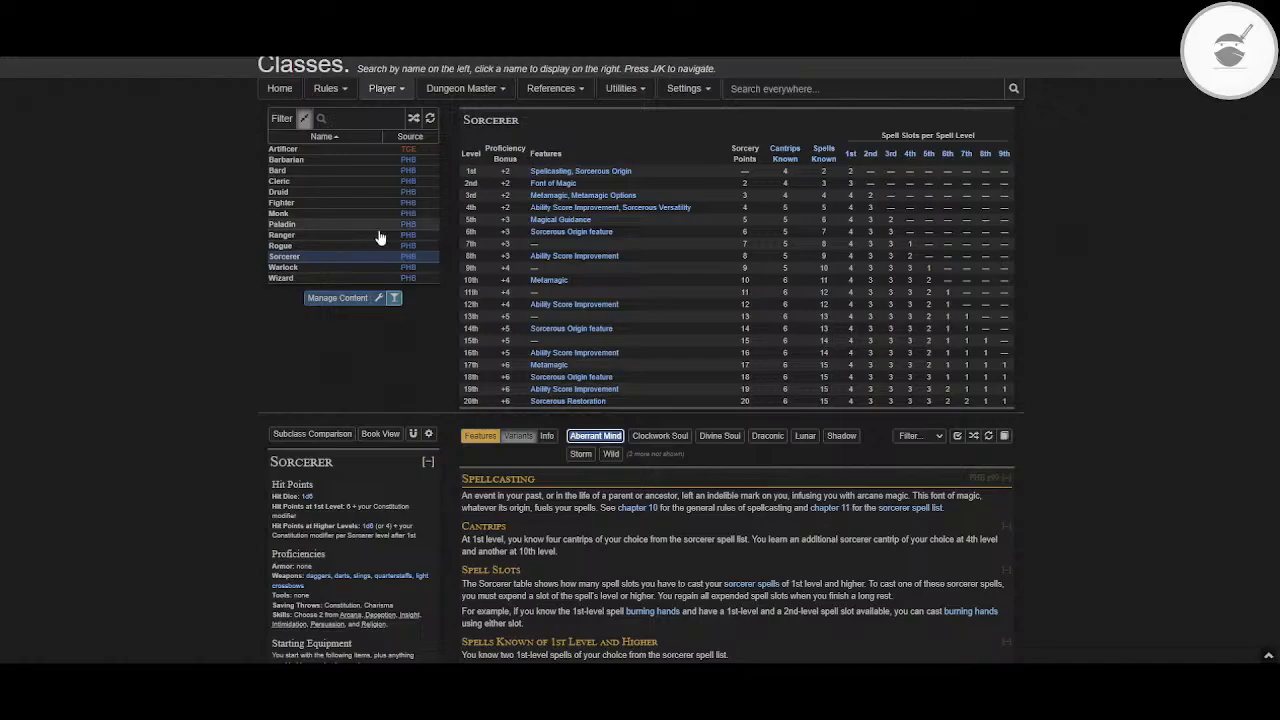
Step: Return to the Cleric class and review the Arcana domain's introduction and domain spell table
left_click(290, 182)
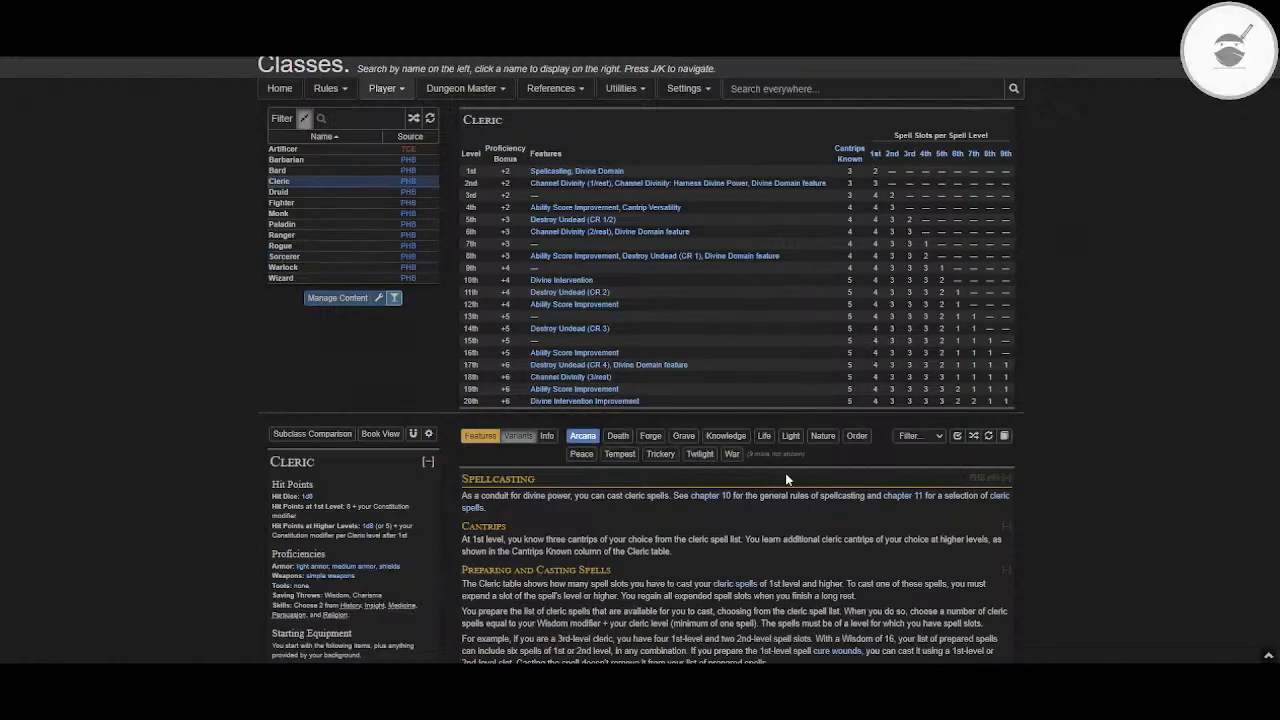
scroll(785, 473, "down", 3)
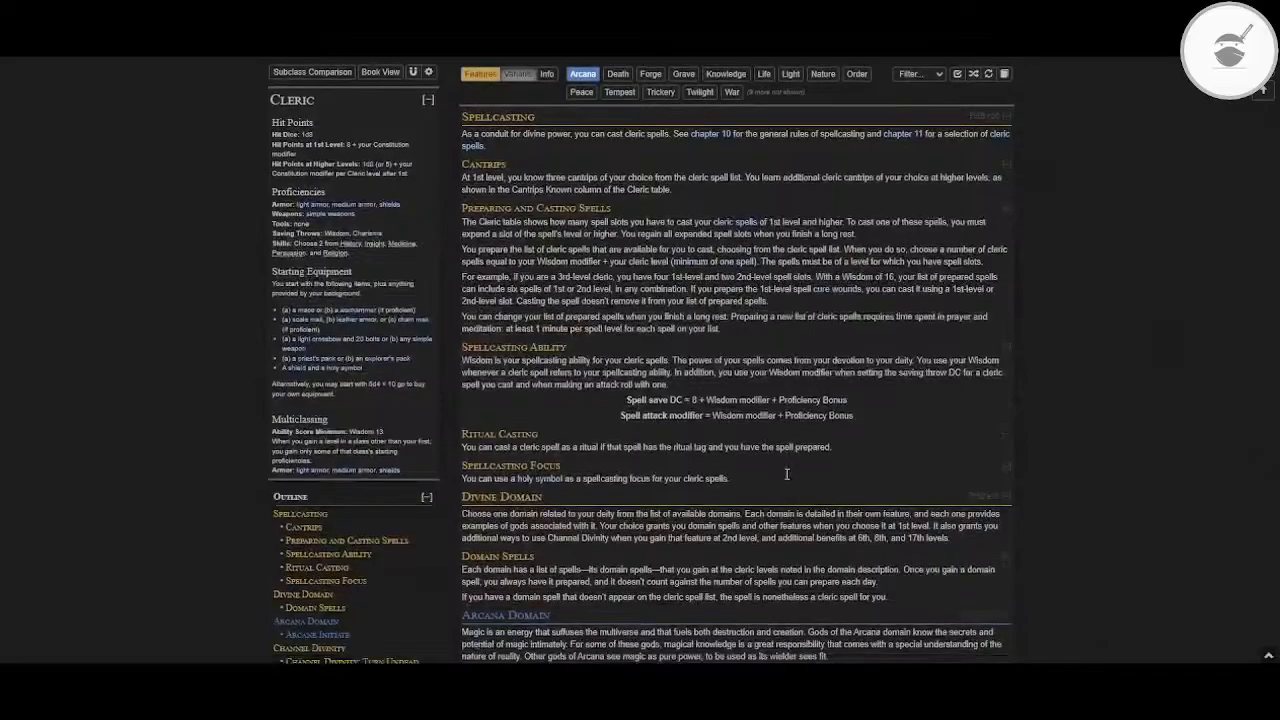
scroll(786, 474, "down", 3)
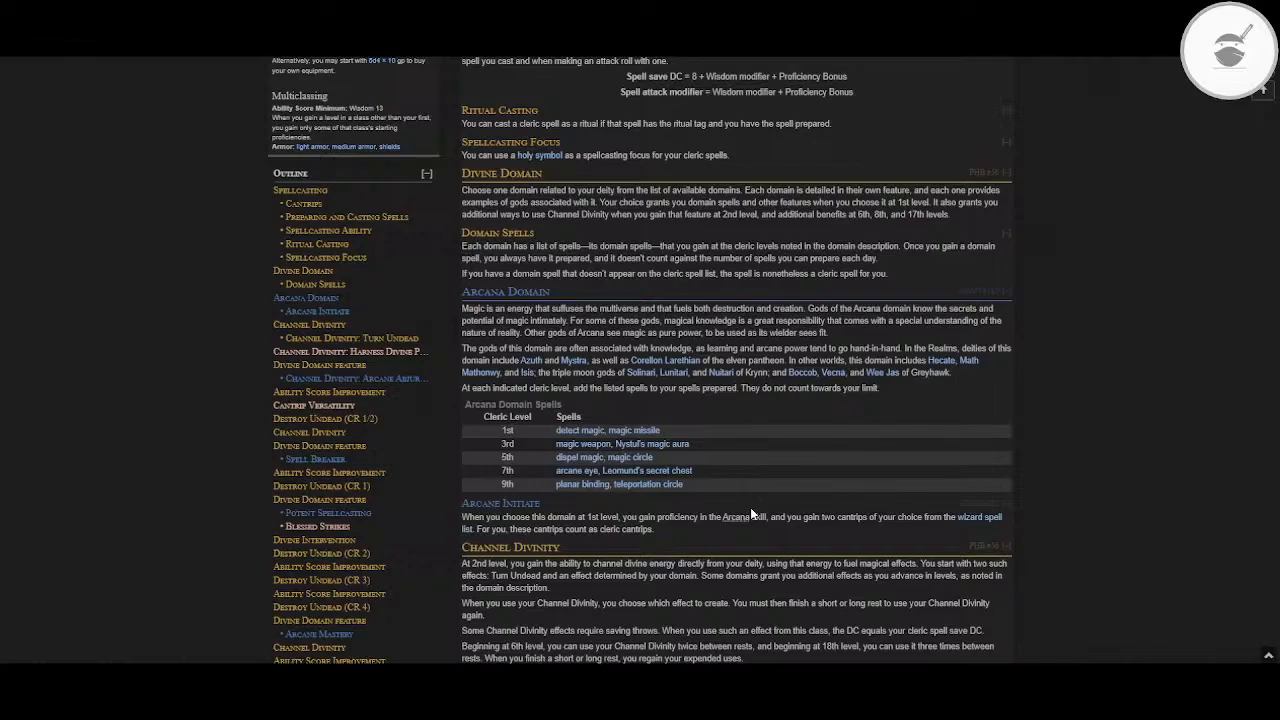
Step: Switch the Cleric subclass from Arcana to Grave and read its introduction, domain spells and first-level features
scroll(609, 245, "up", 5)
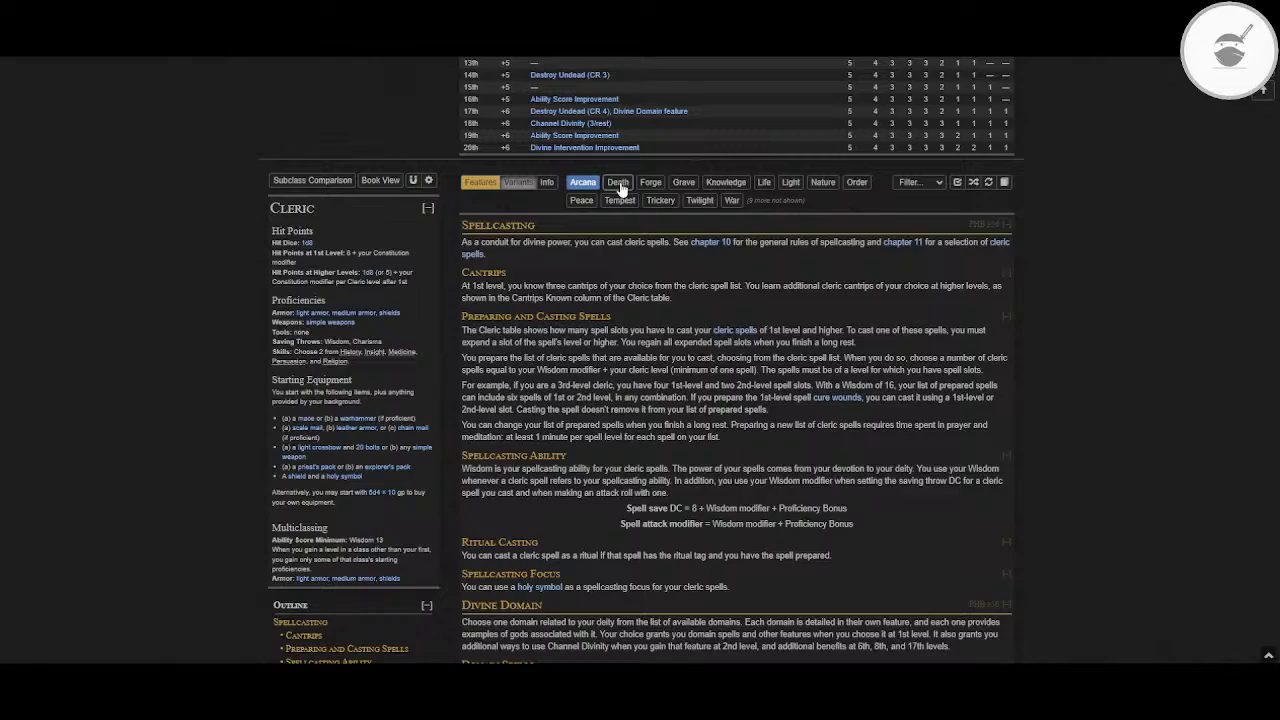
left_click(683, 182)
scroll(650, 390, "down", 3)
scroll(648, 386, "down", 2)
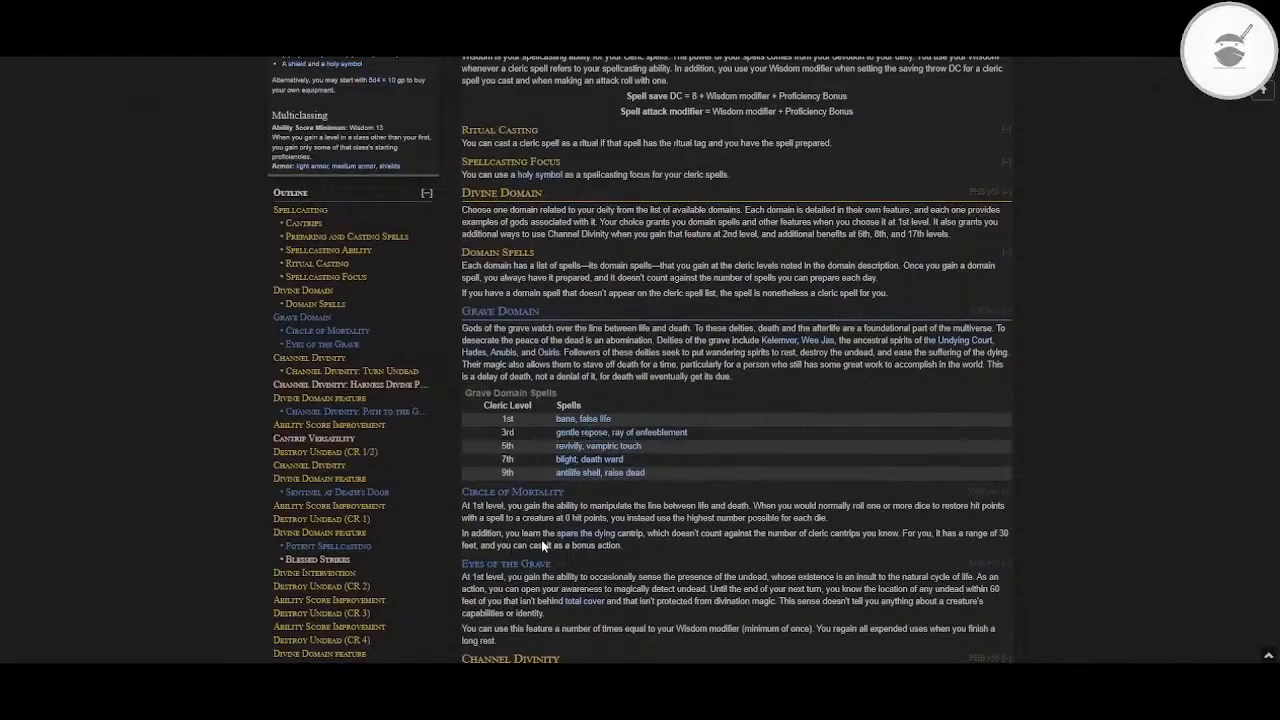
scroll(541, 539, "down", 1)
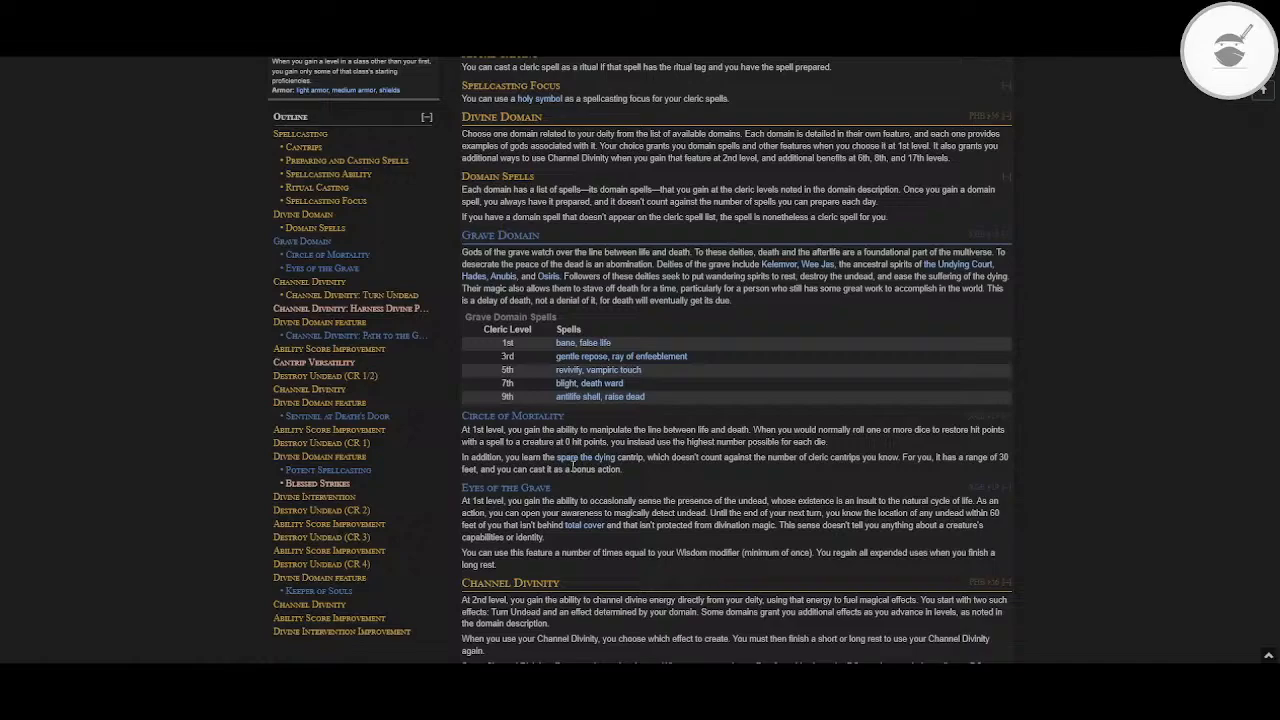
scroll(572, 467, "down", 1)
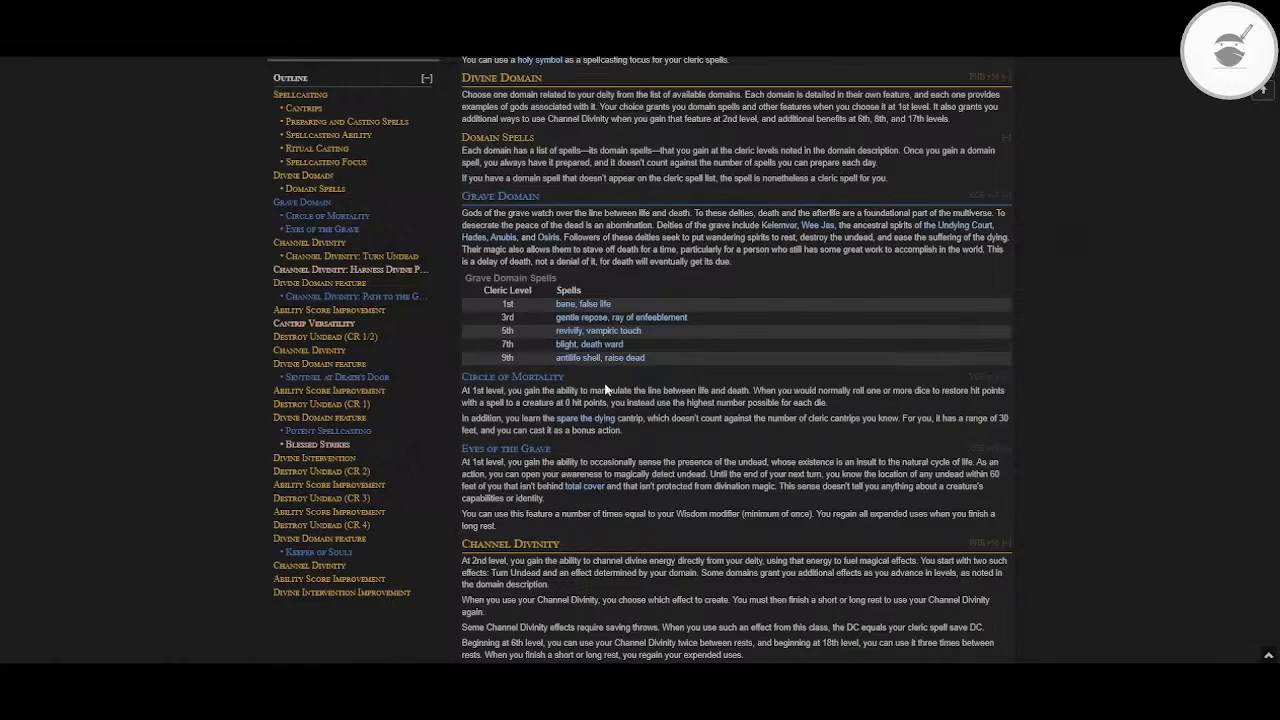
Step: Show the Trickery domain instead of Grave and review its introduction, spell table and Blessing of the Trickster
scroll(708, 362, "up", 5)
scroll(708, 370, "up", 1)
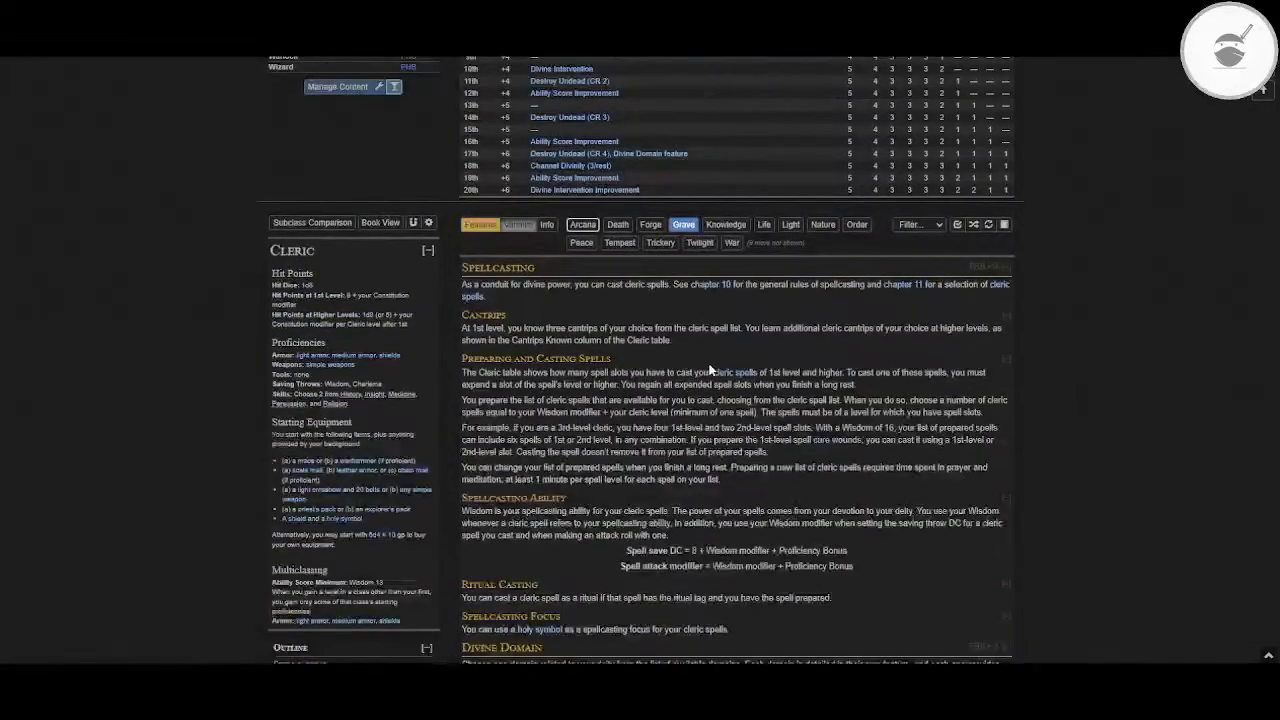
scroll(709, 370, "up", 4)
left_click(659, 449)
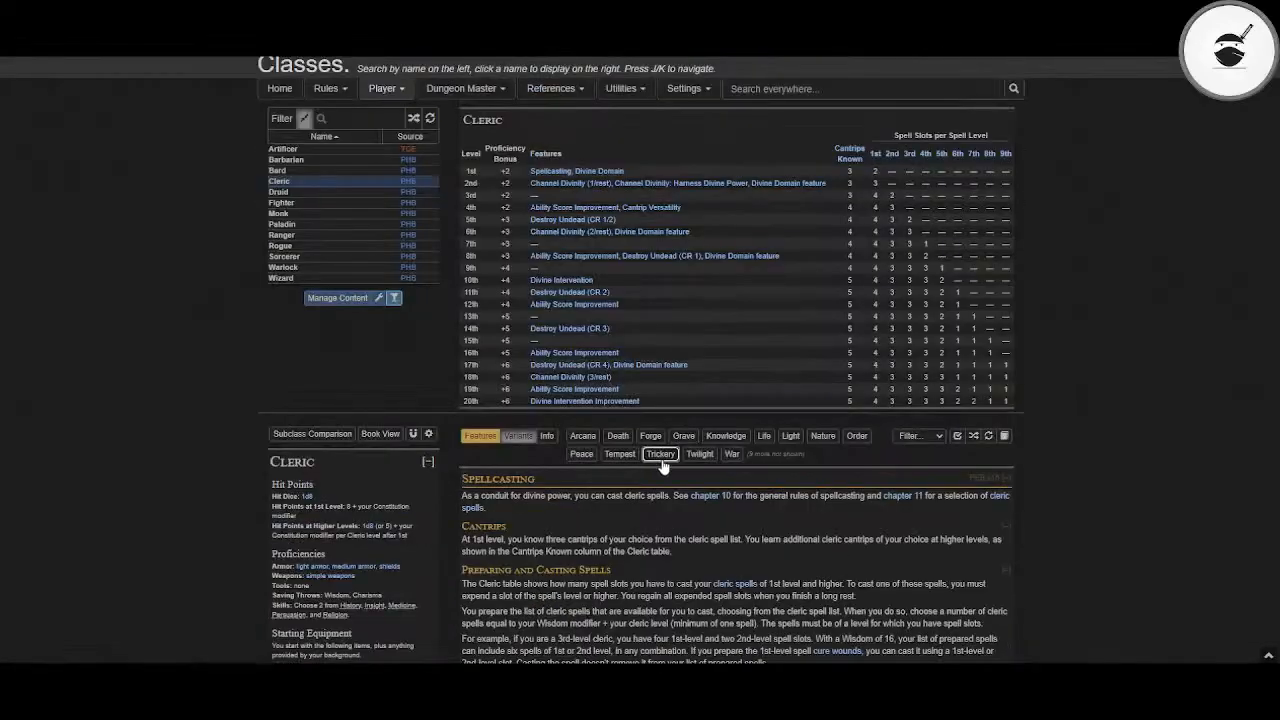
scroll(660, 455, "down", 2)
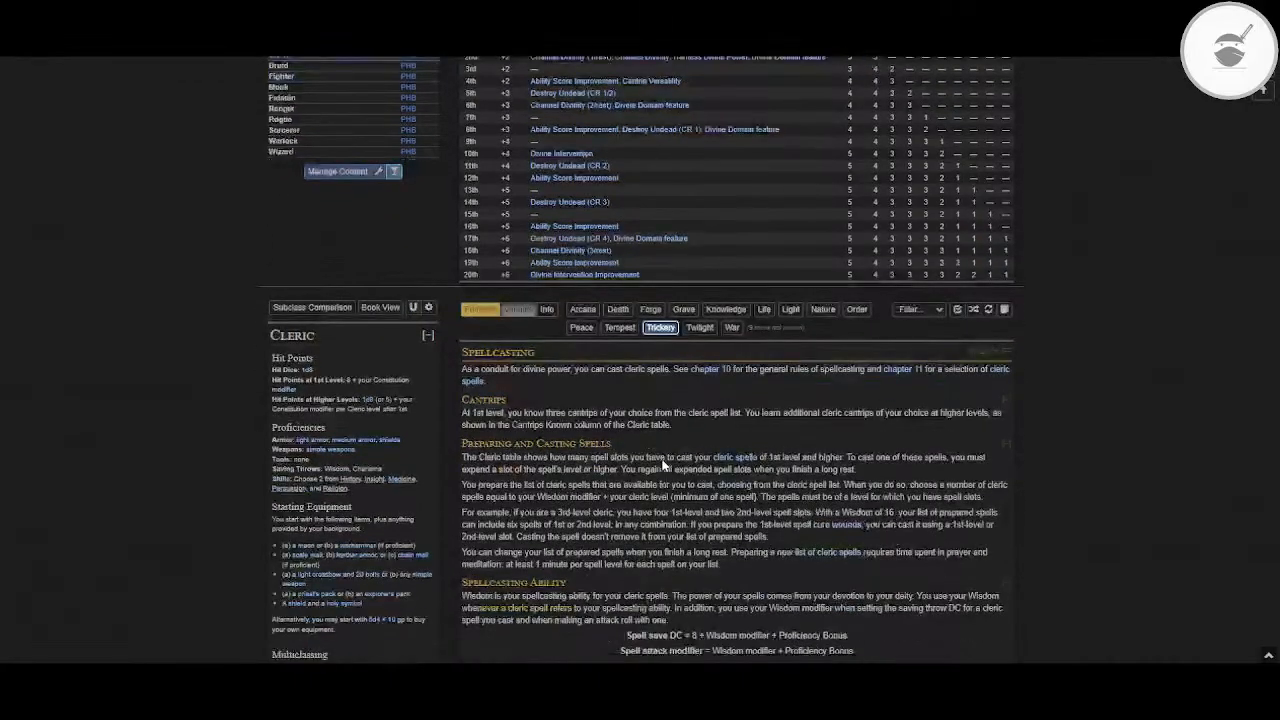
scroll(662, 463, "down", 5)
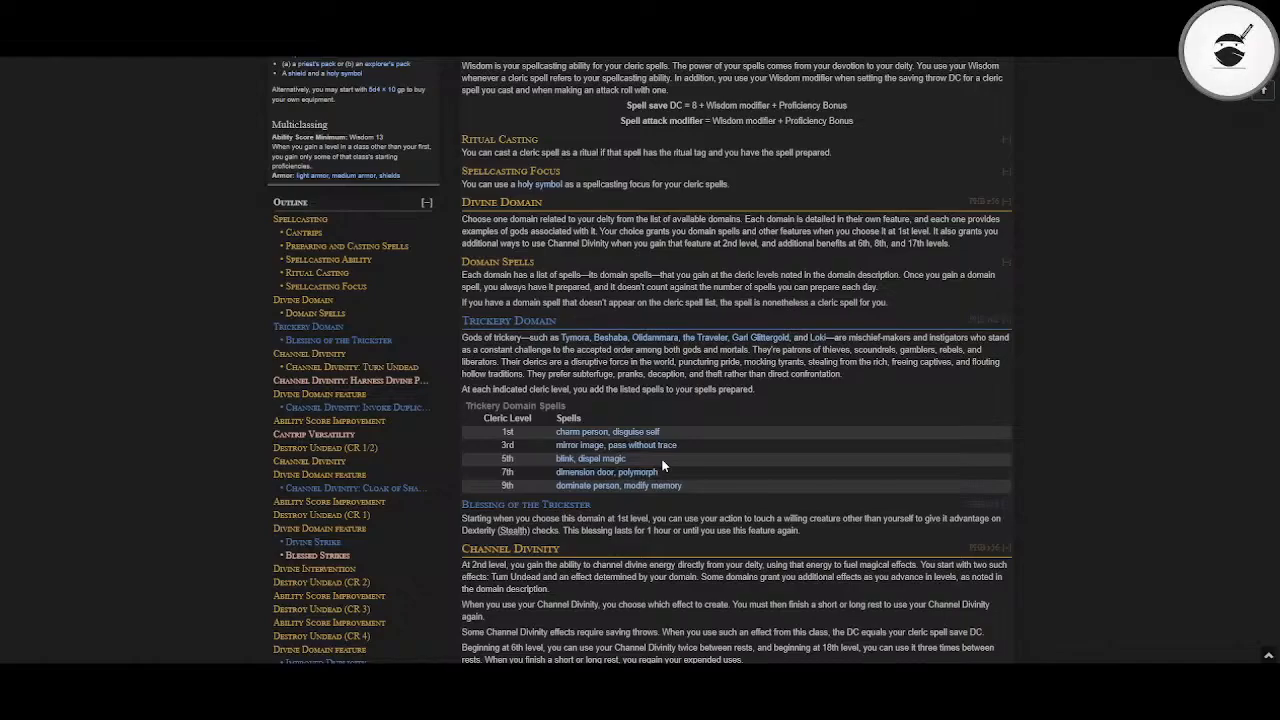
Step: Replace the Trickery domain with Peace and examine its deities table, Domain Spells, Implement of Peace and Emboldening Bond entries
scroll(661, 465, "up", 3)
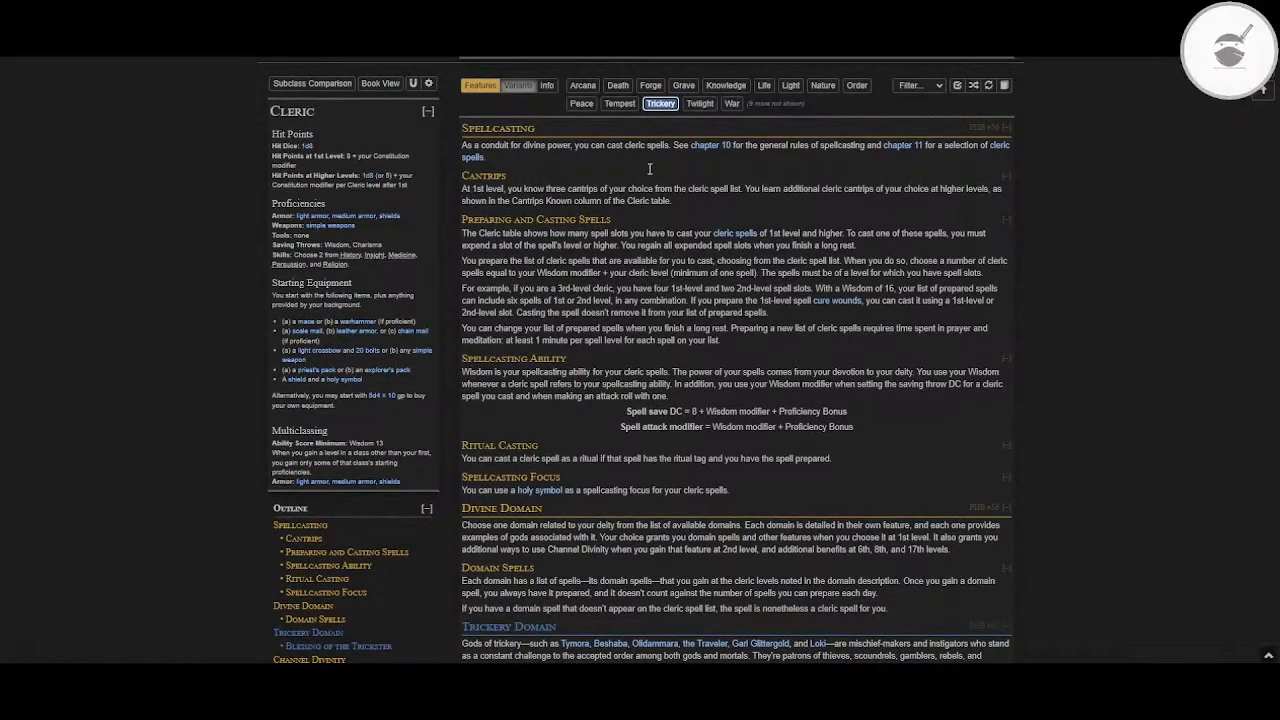
left_click(583, 104)
left_click(660, 104)
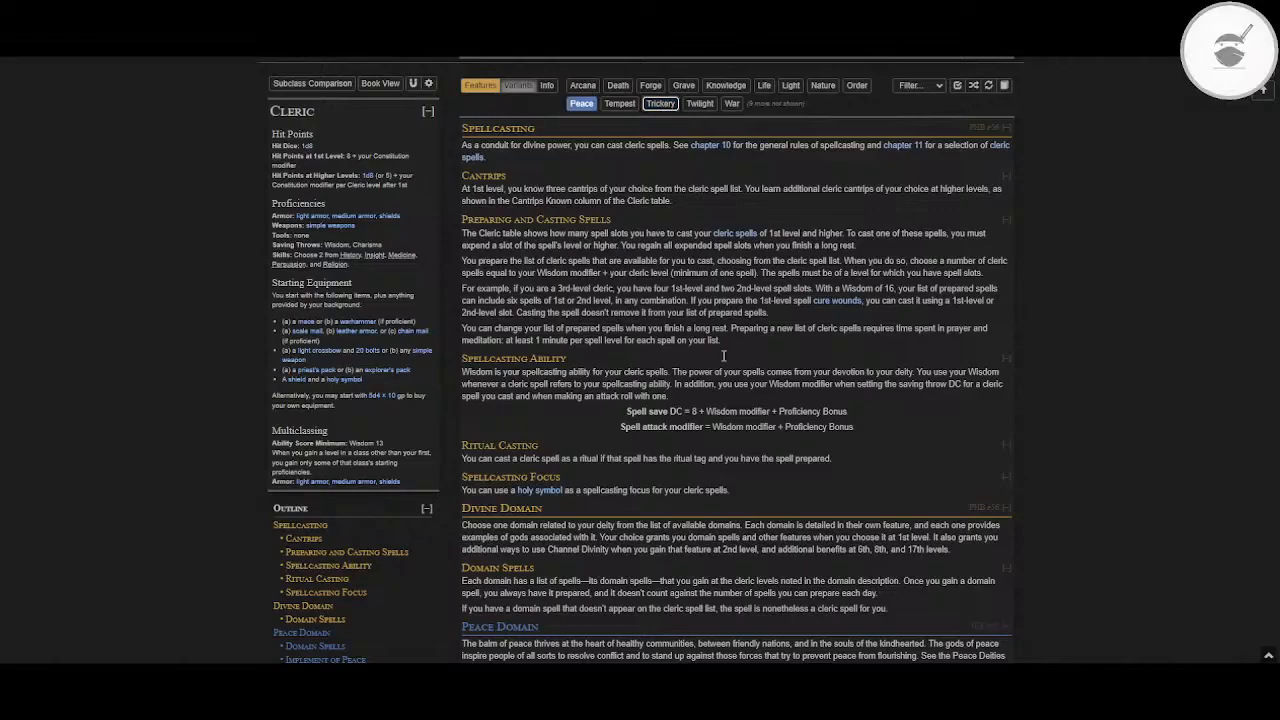
scroll(722, 355, "down", 3)
scroll(722, 354, "down", 2)
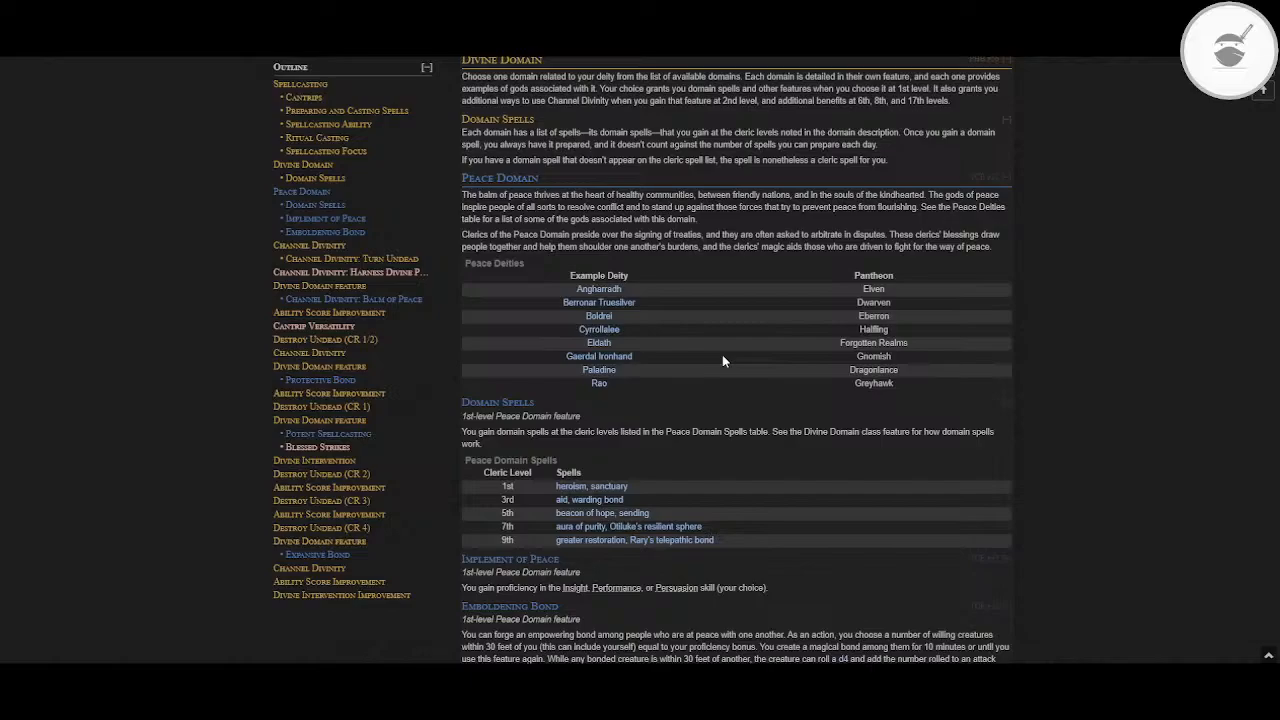
scroll(722, 354, "down", 3)
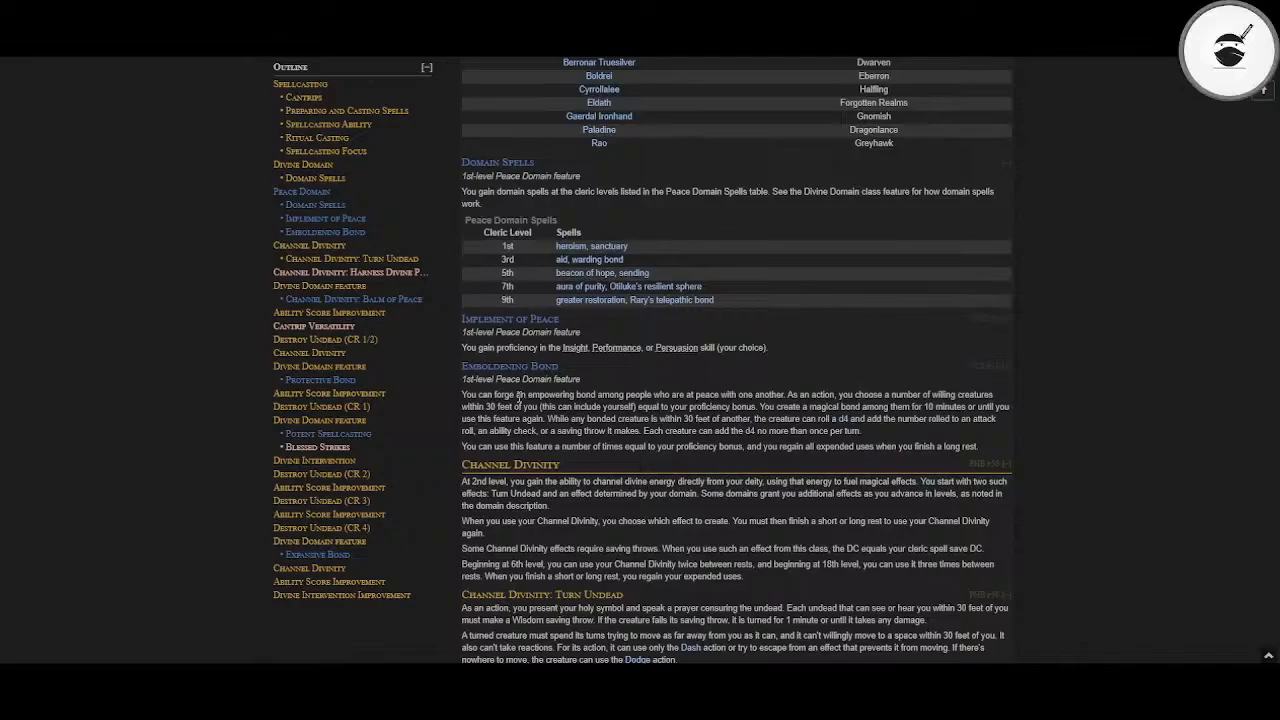
scroll(480, 411, "up", 5)
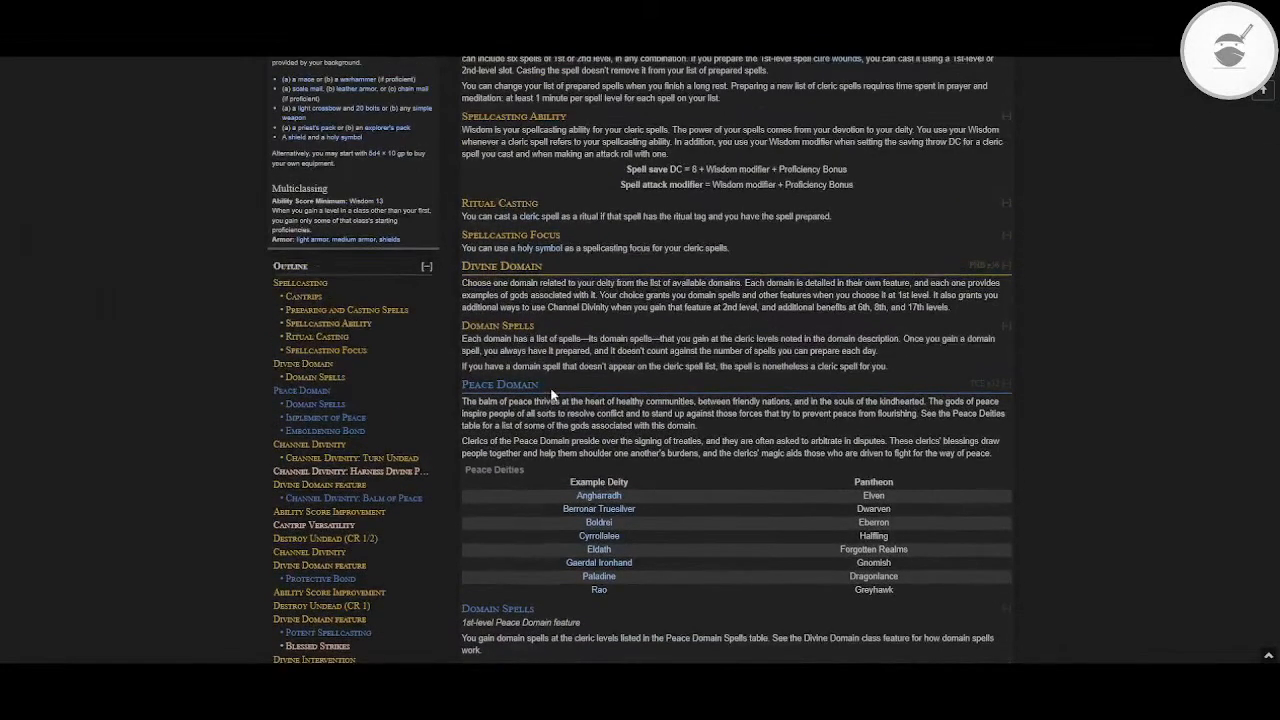
scroll(551, 396, "down", 6)
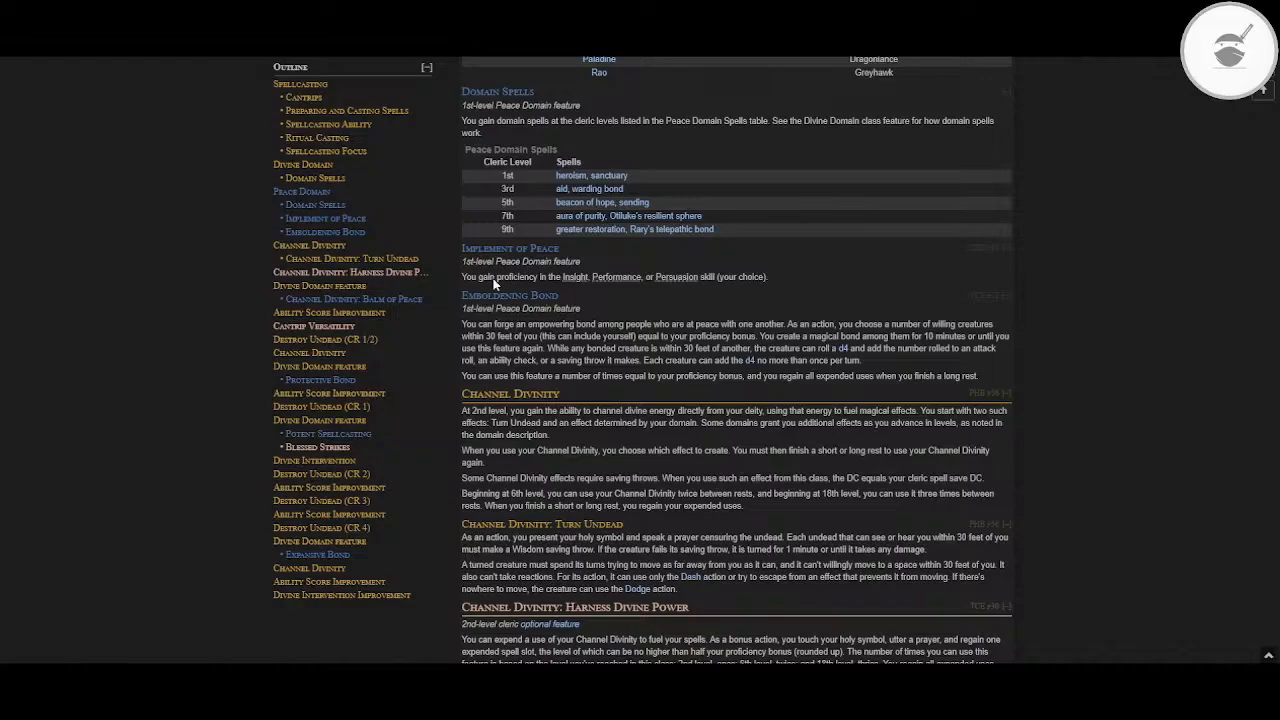
scroll(553, 330, "up", 3)
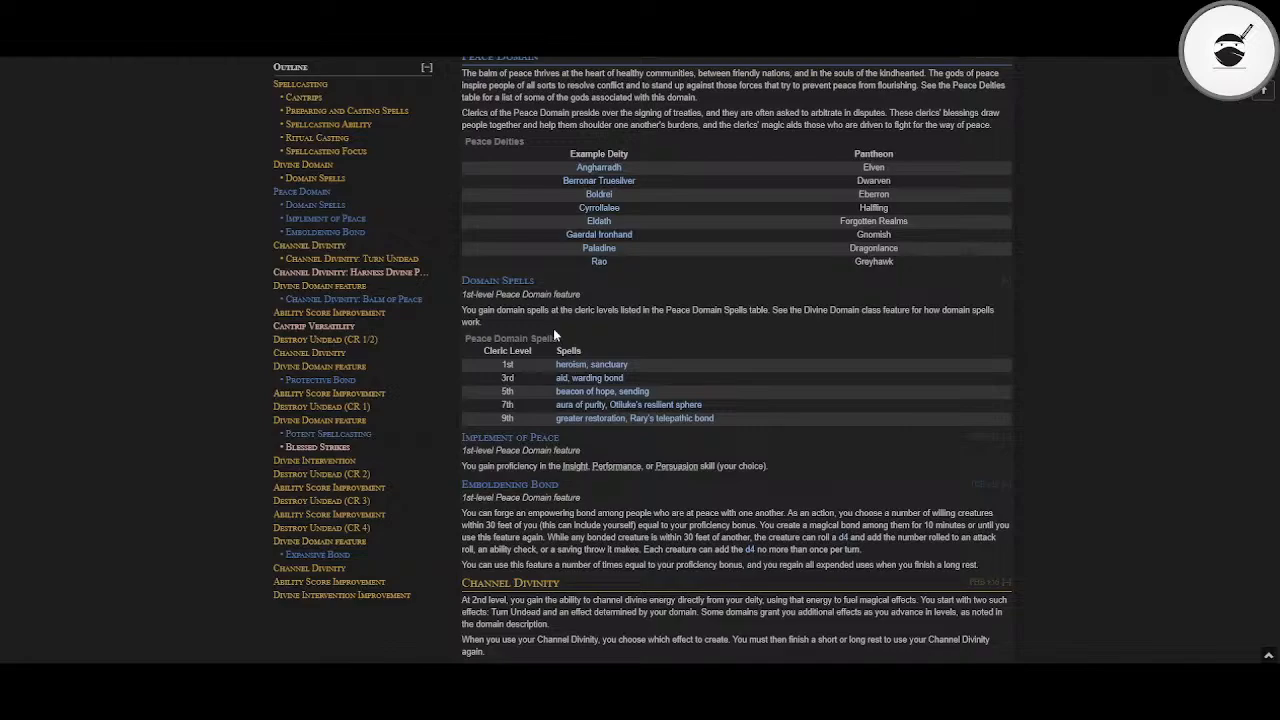
scroll(553, 333, "up", 1)
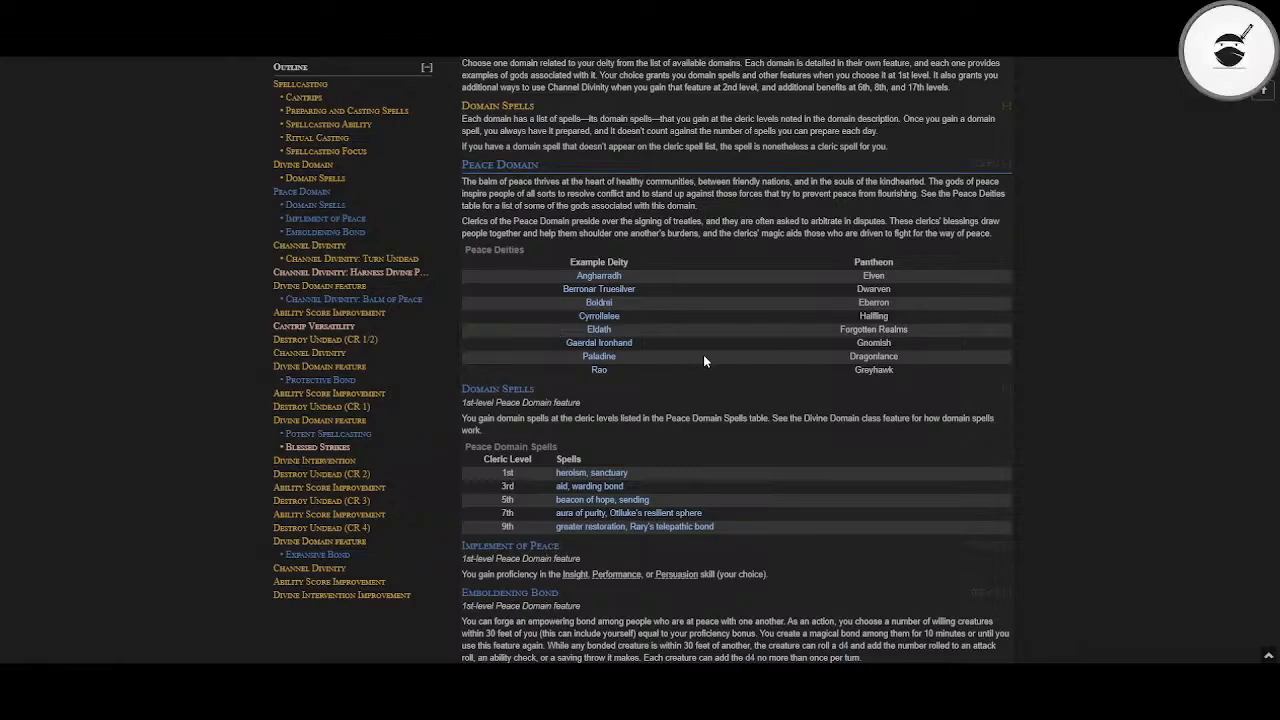
scroll(704, 355, "down", 1)
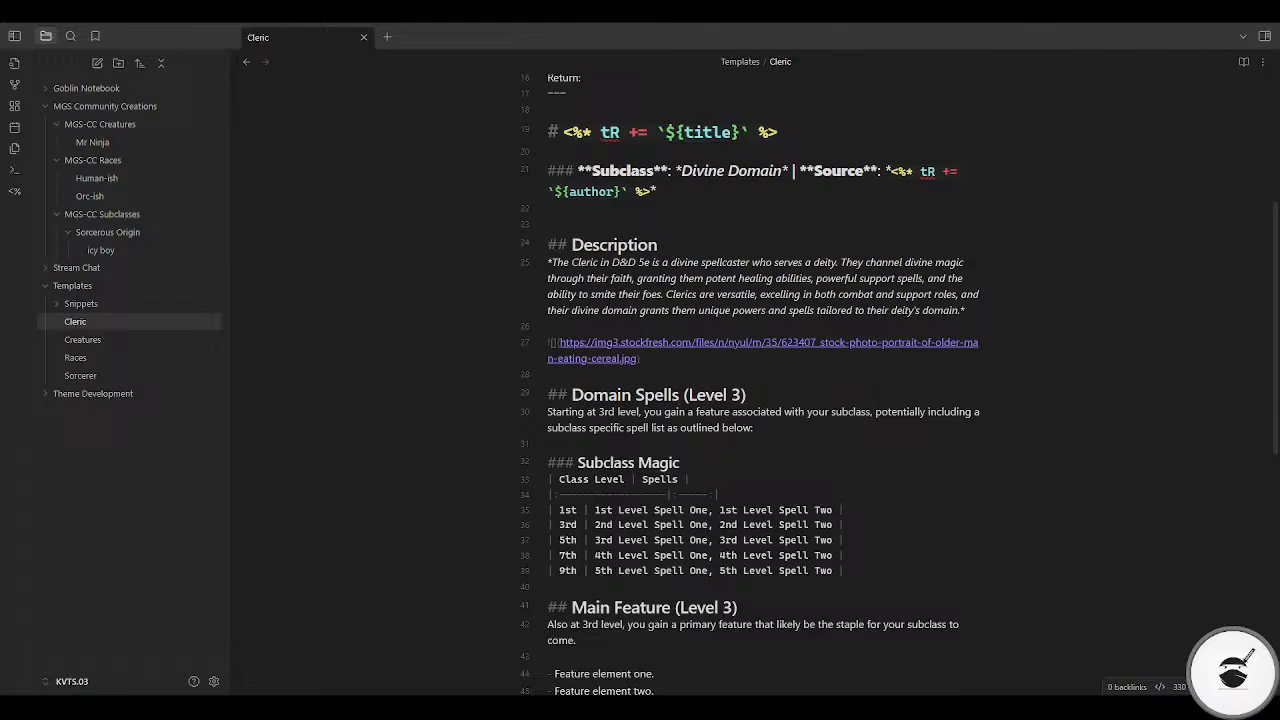
Step: In the Obsidian Cleric template, change the level in the Domain Spells and Main Feature headings to 1
key("Left")
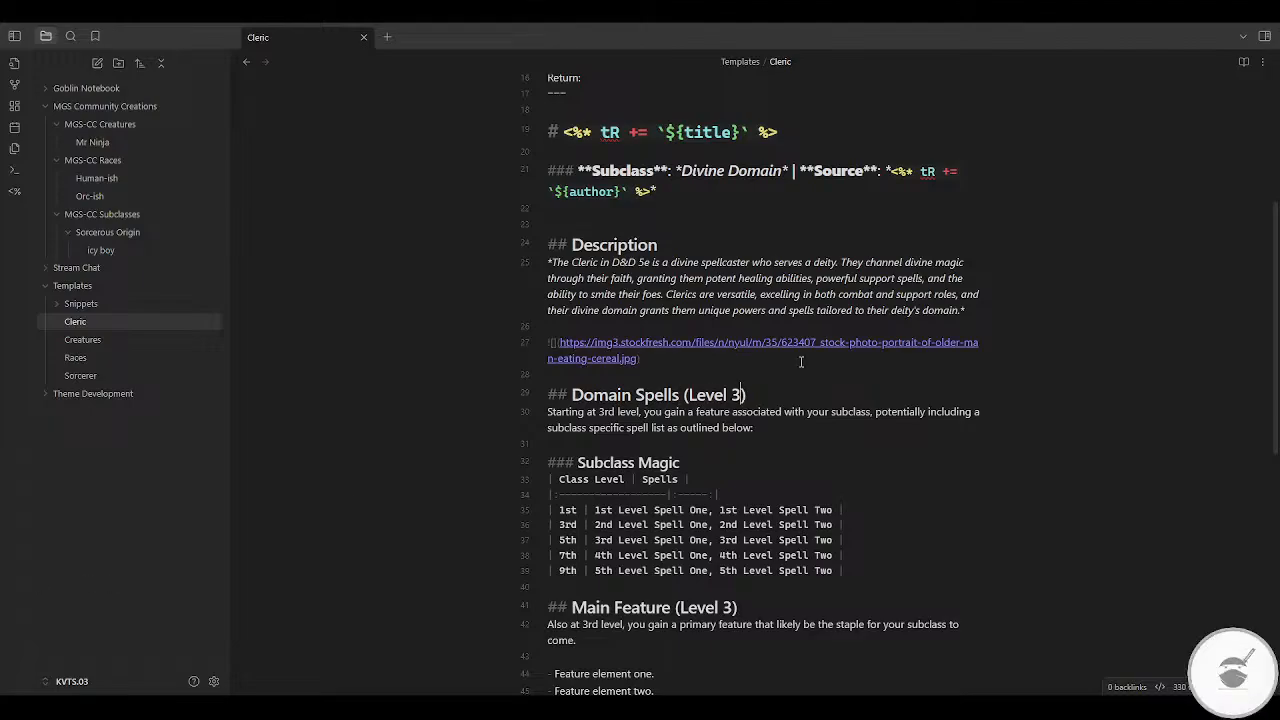
key("BackSpace")
type("1")
scroll(769, 471, "down", 2)
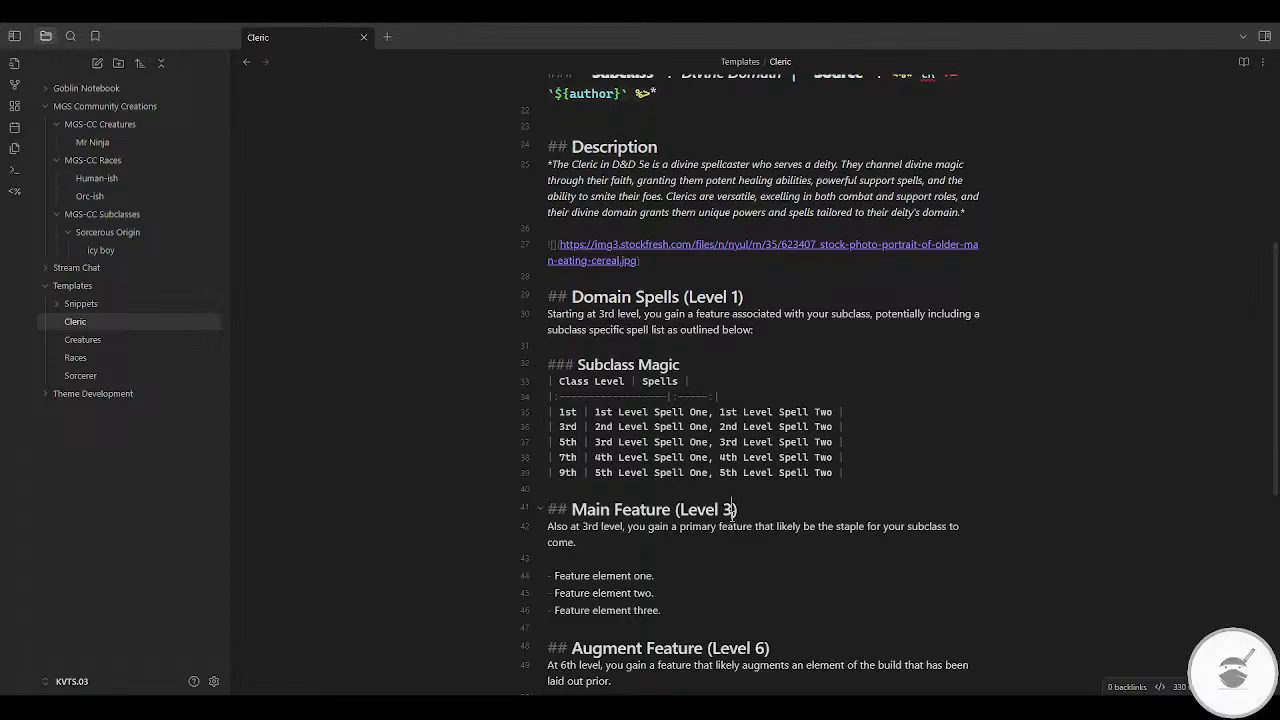
left_click(733, 510)
key("BackSpace")
type("1")
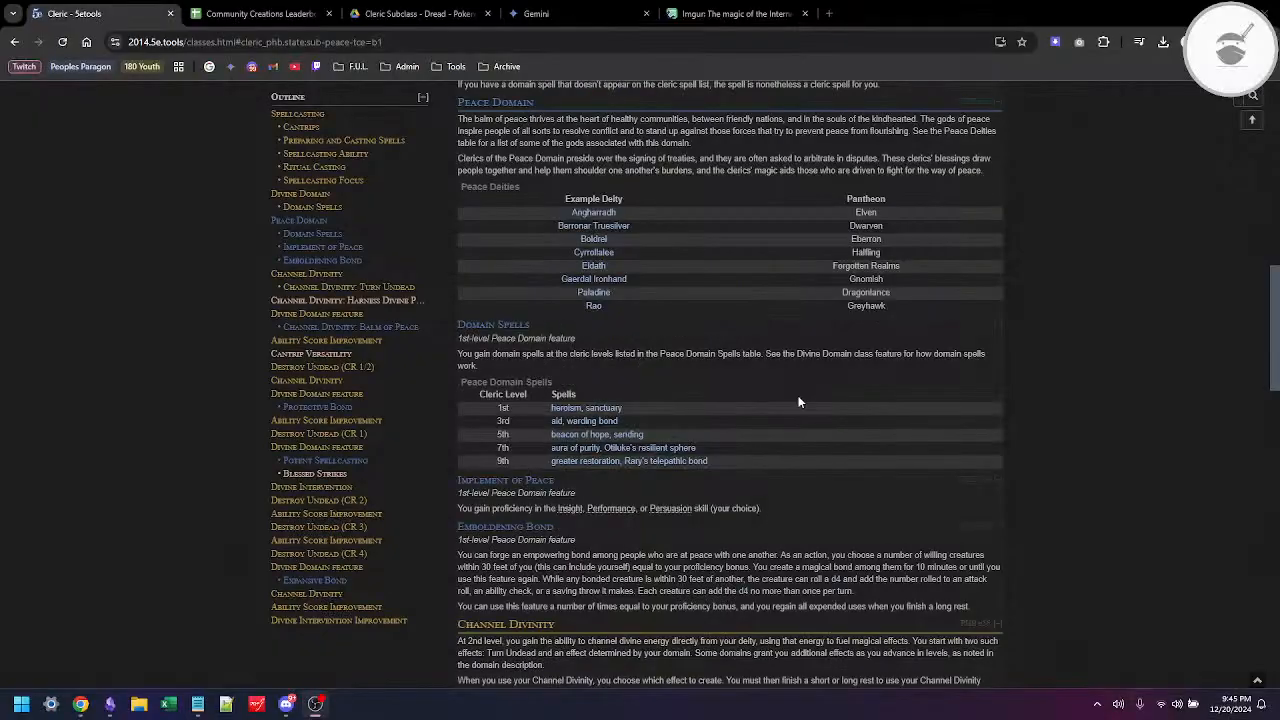
Step: Compare the Peace domain's 2nd- and 6th-level features on 5etools with the feature sections of the Obsidian Cleric template
scroll(798, 402, "down", 5)
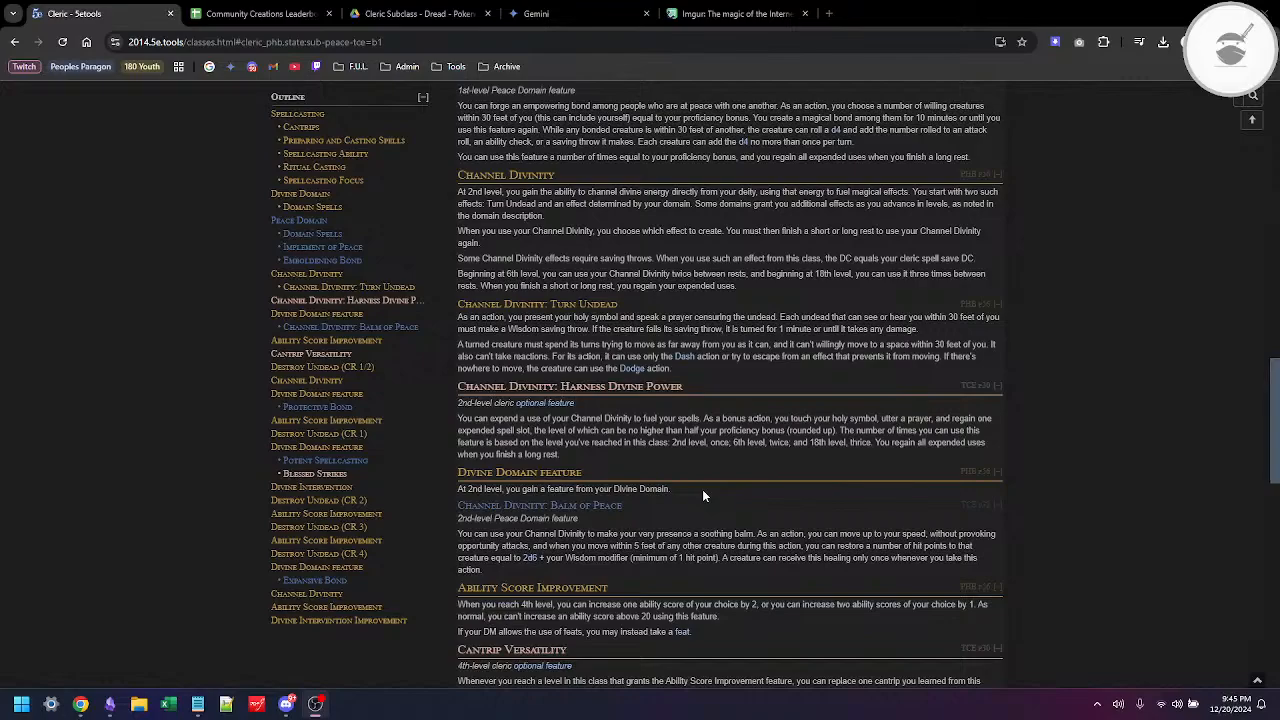
scroll(702, 489, "down", 3)
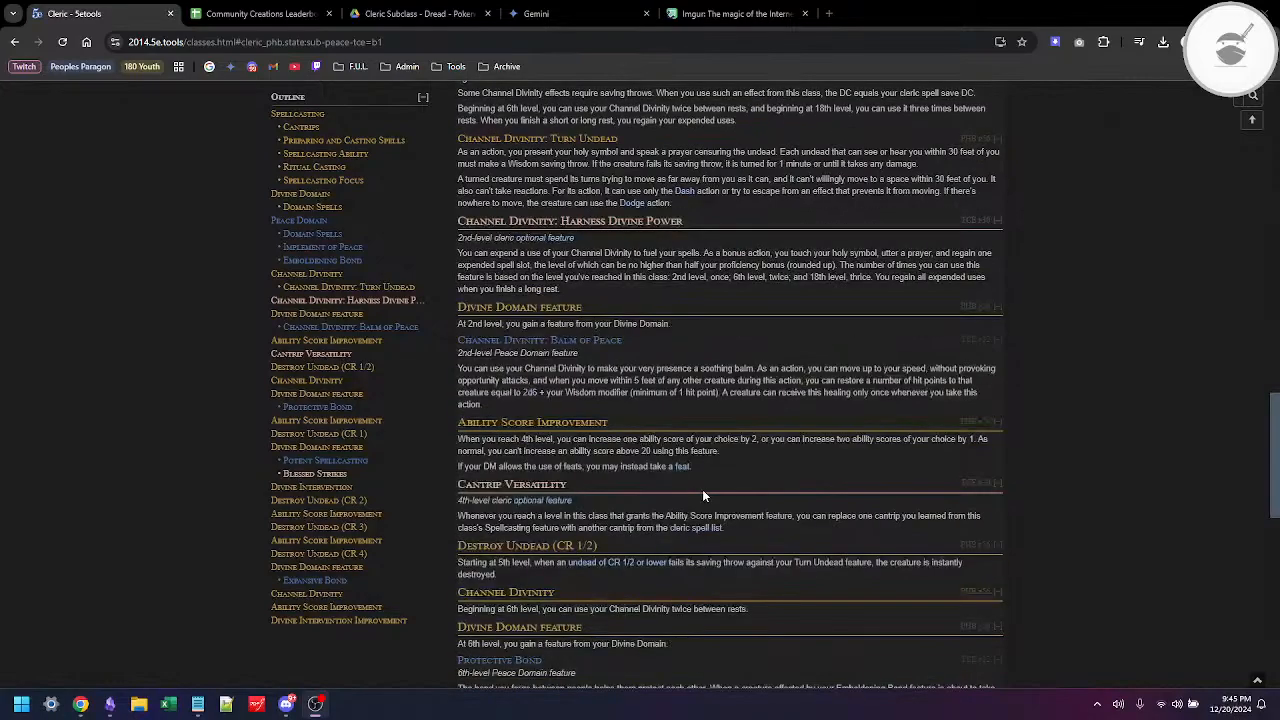
scroll(703, 496, "down", 2)
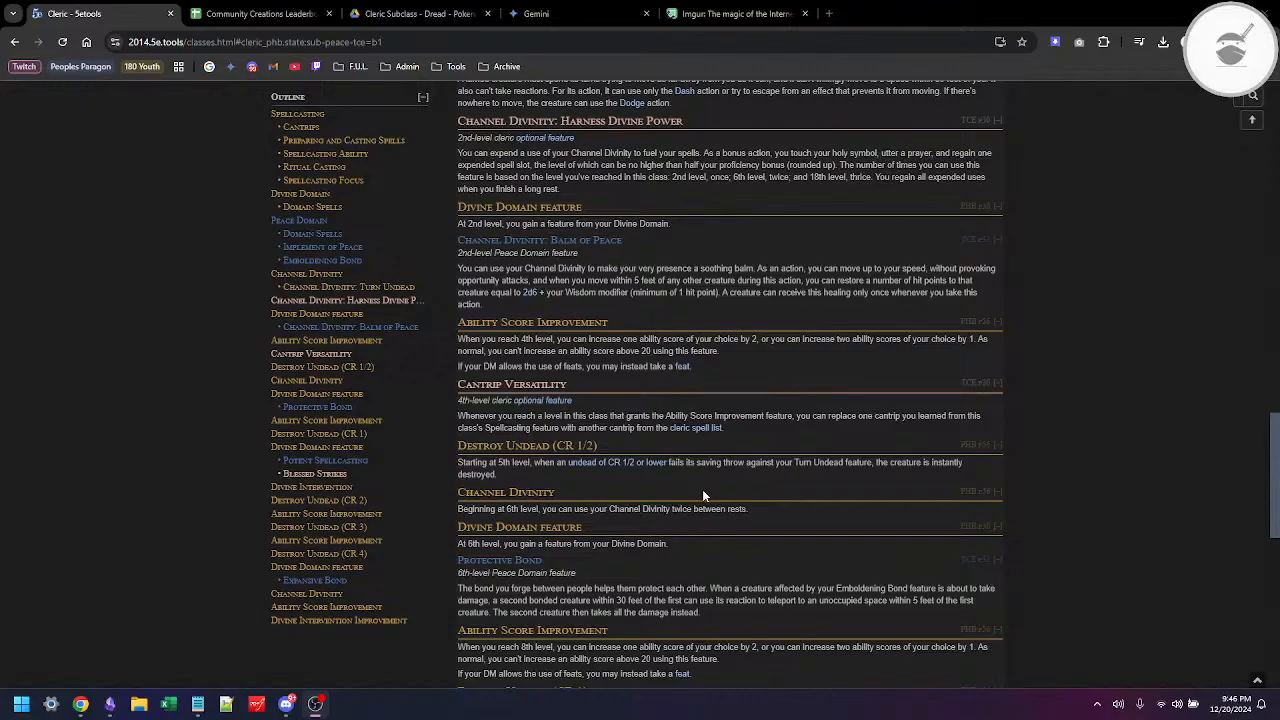
key("alt+Tab")
key("alt+Tab")
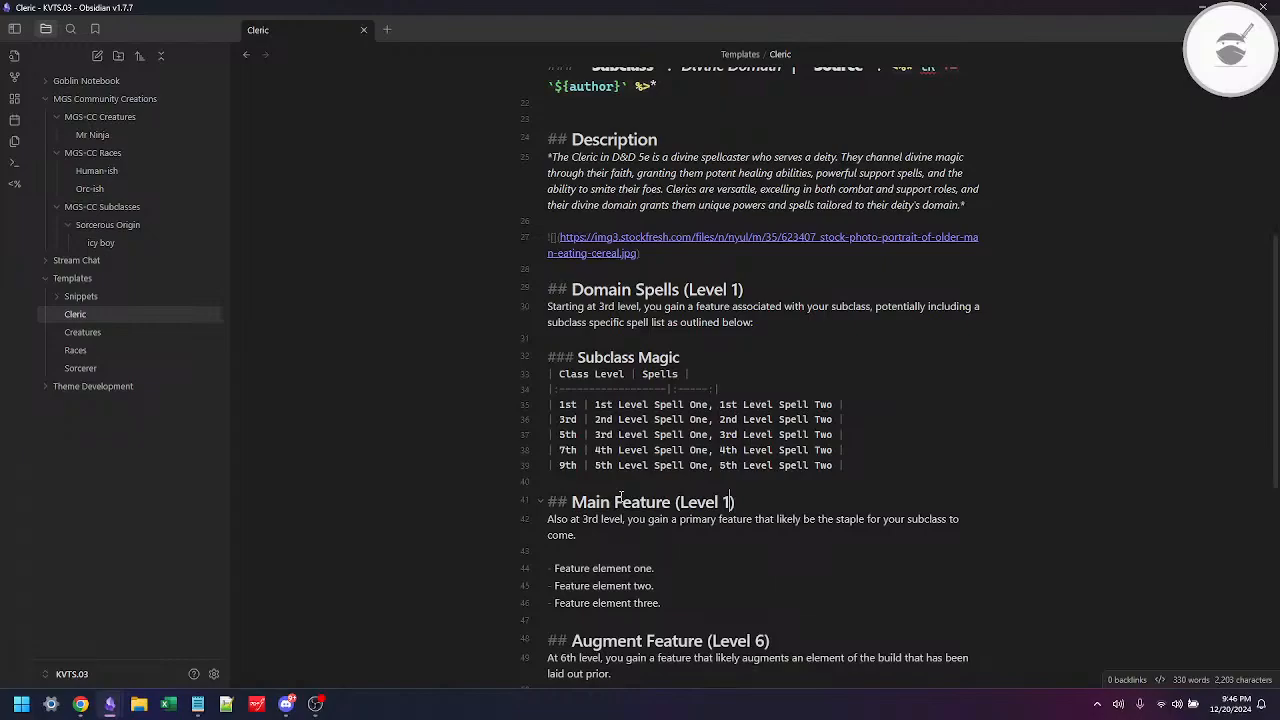
scroll(734, 514, "down", 1)
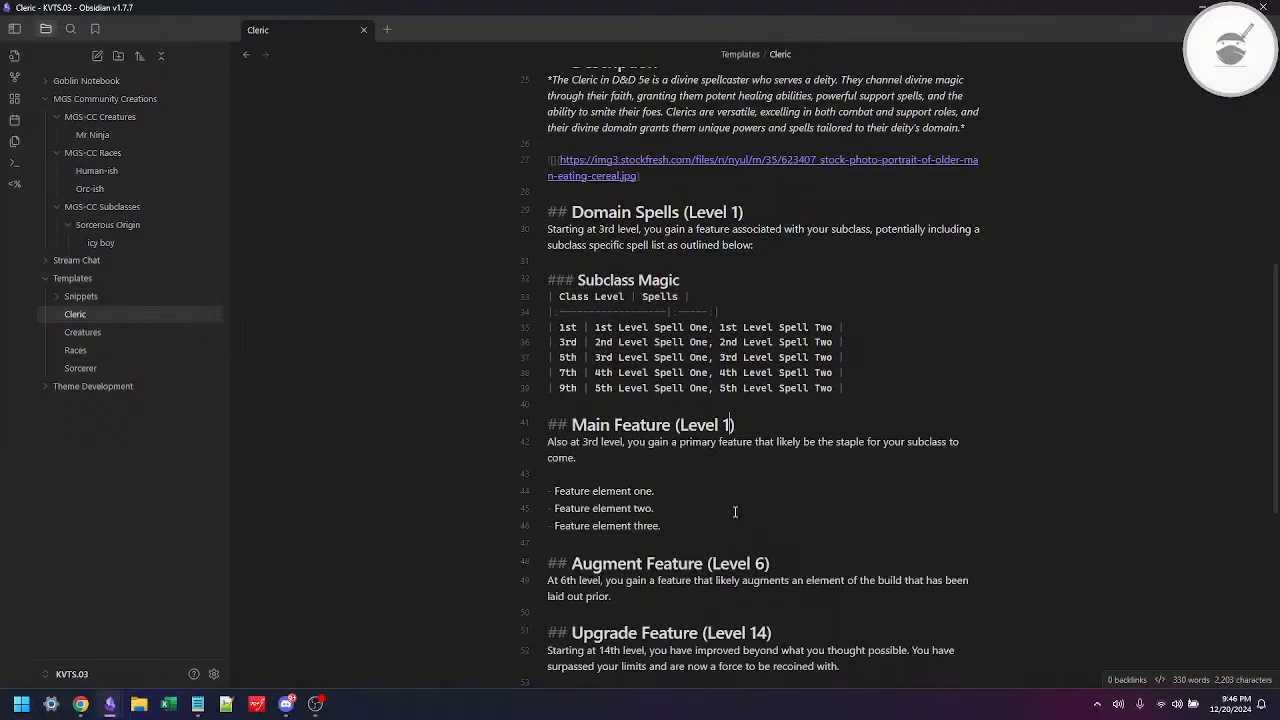
Step: Switch to Chrome and search Google for "synonyms for accent"
left_click(80, 704)
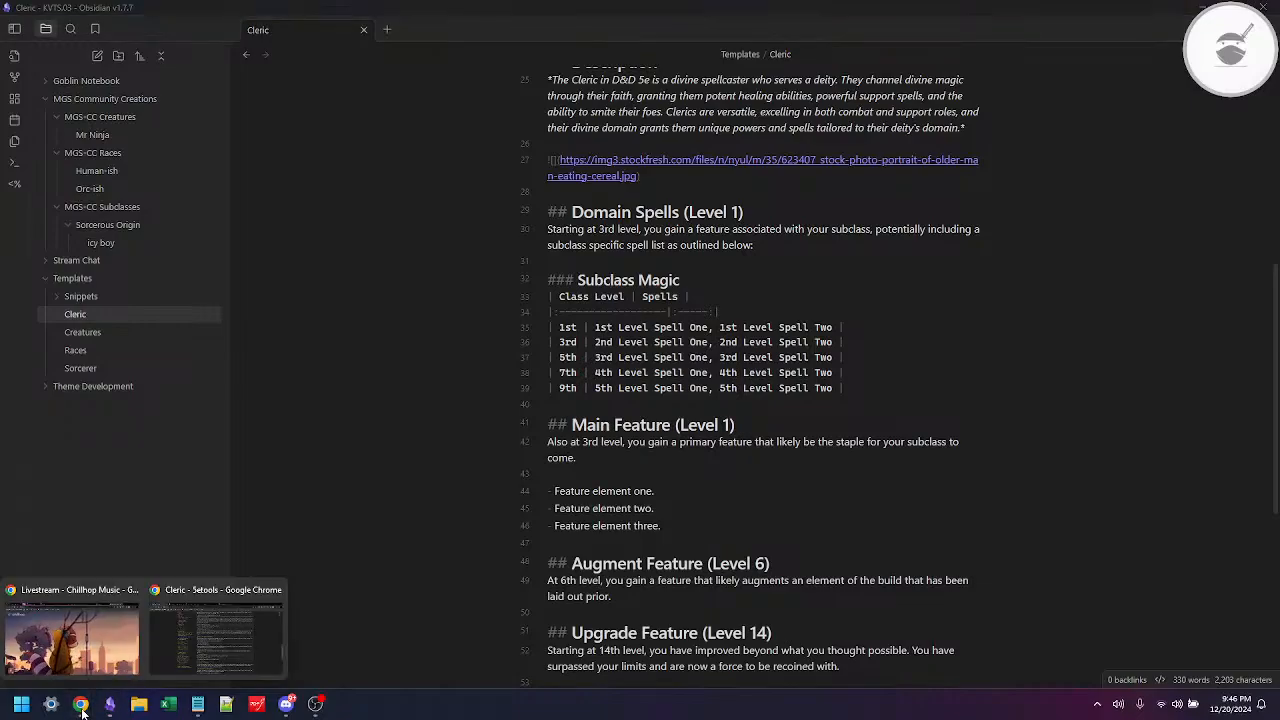
left_click(425, 375)
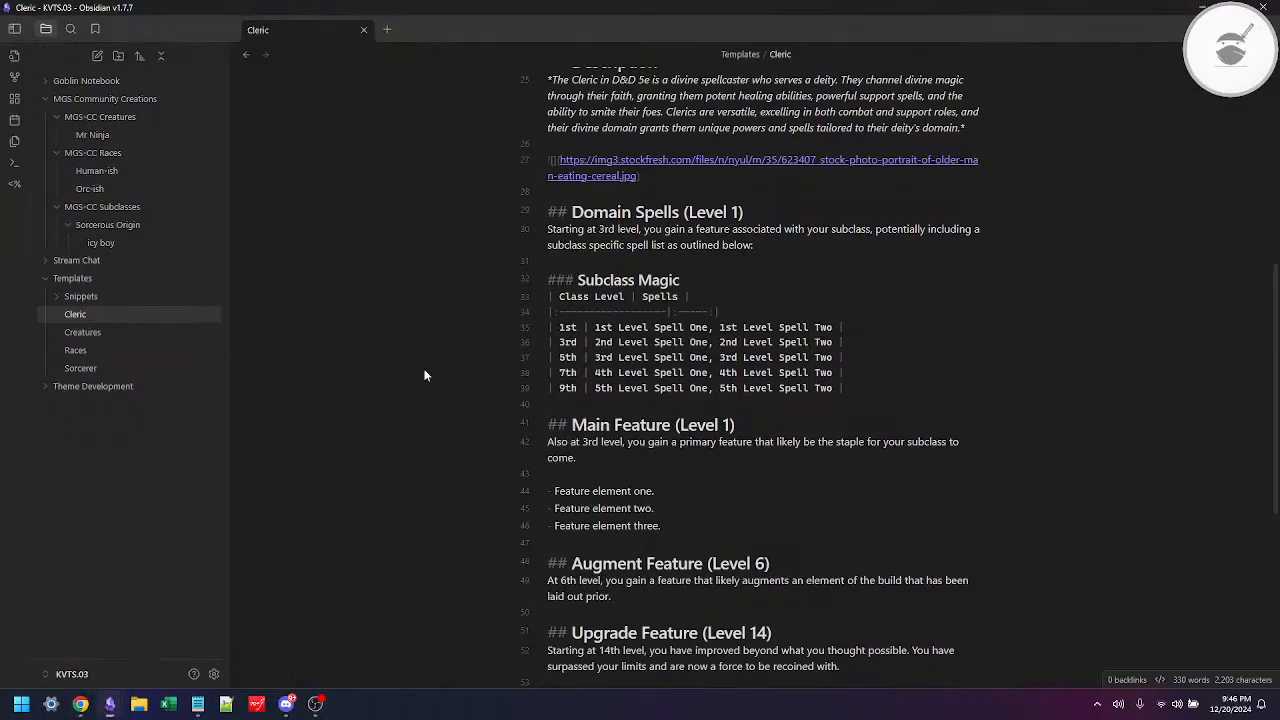
key("alt+Tab")
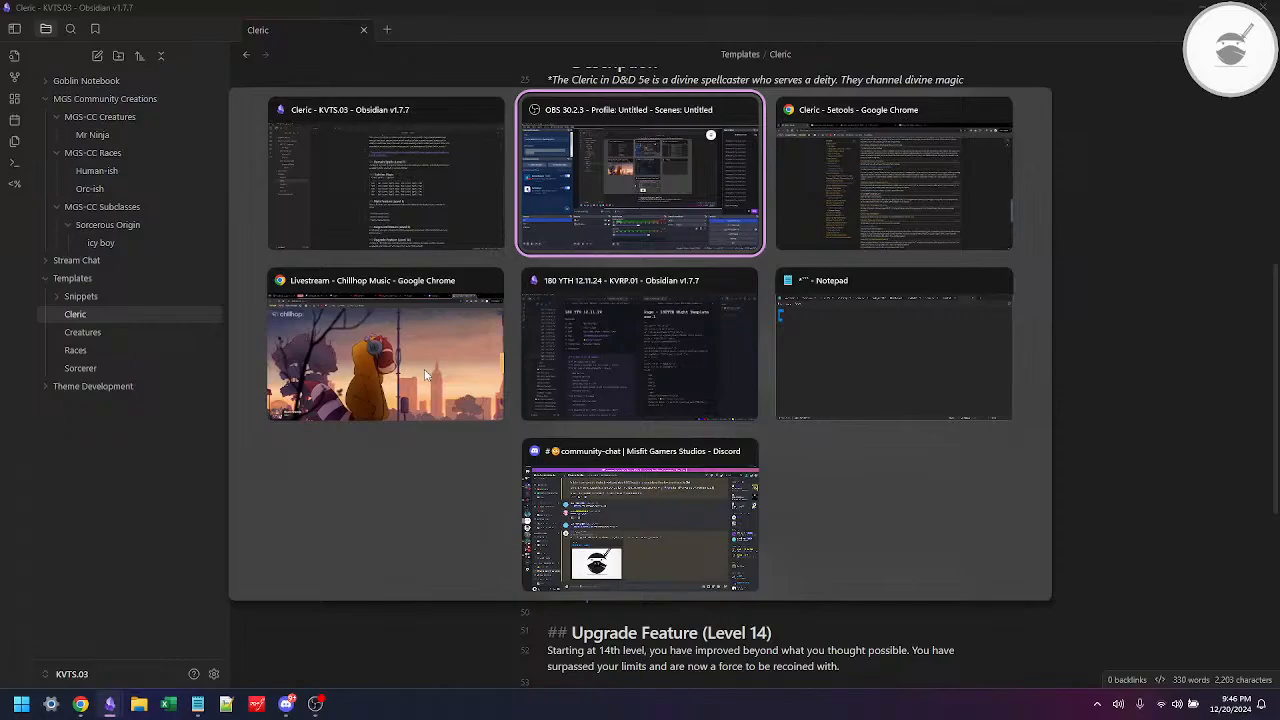
key("alt+Tab")
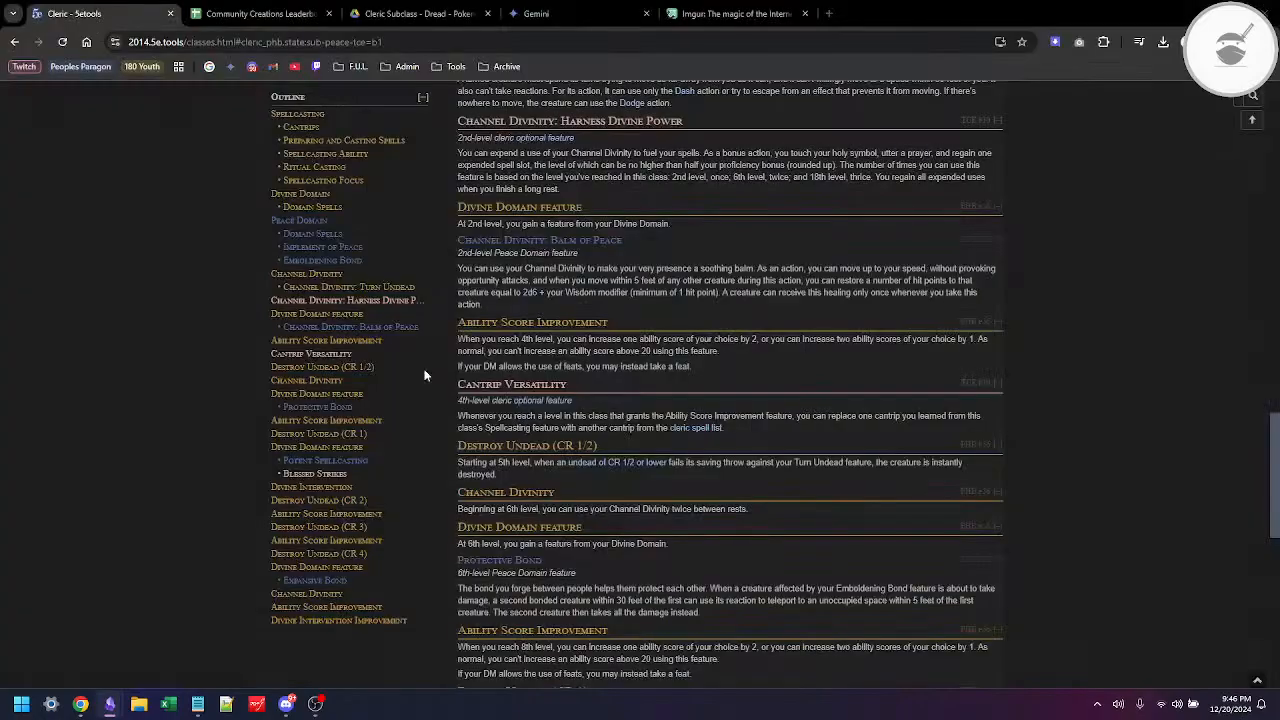
left_click(726, 19)
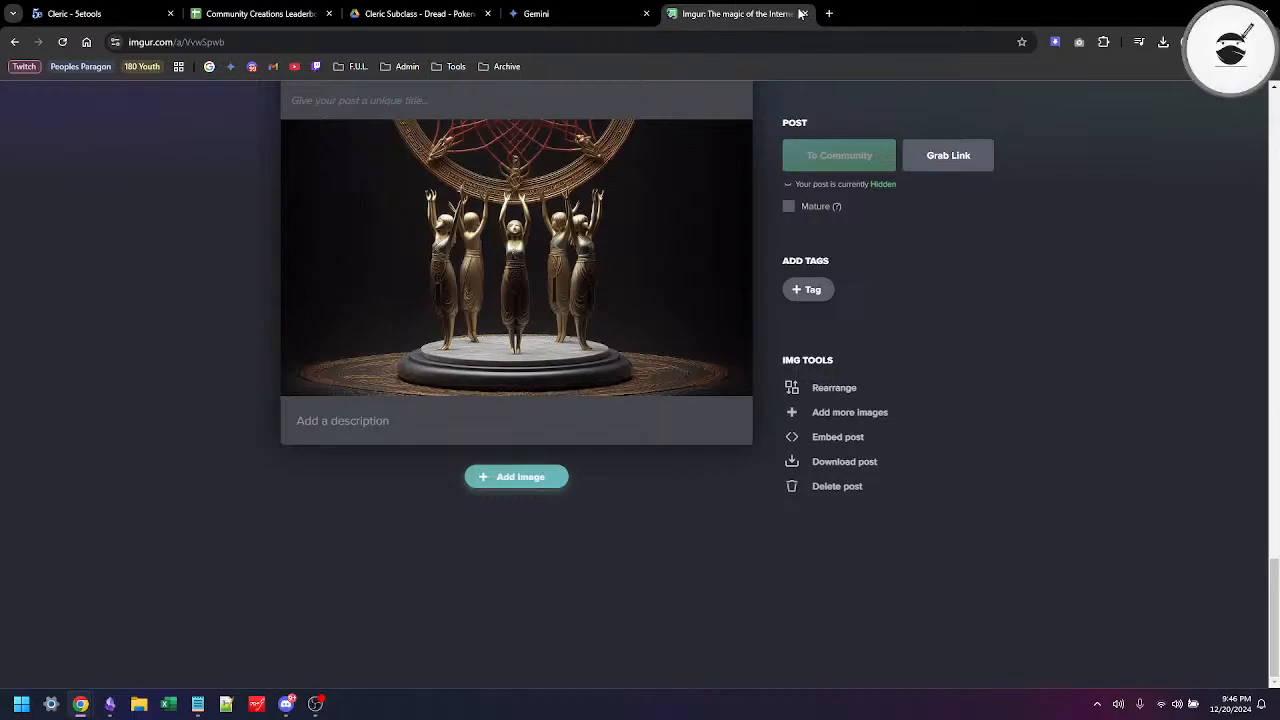
left_click(209, 66)
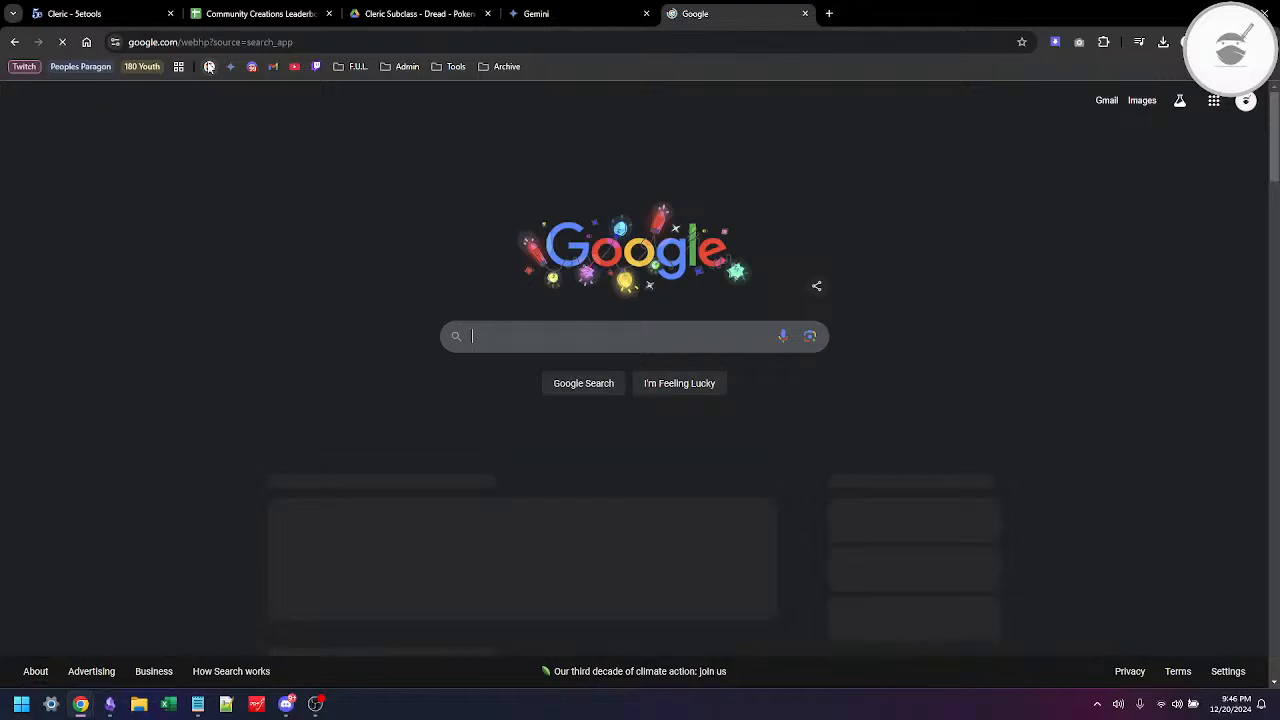
type("sy")
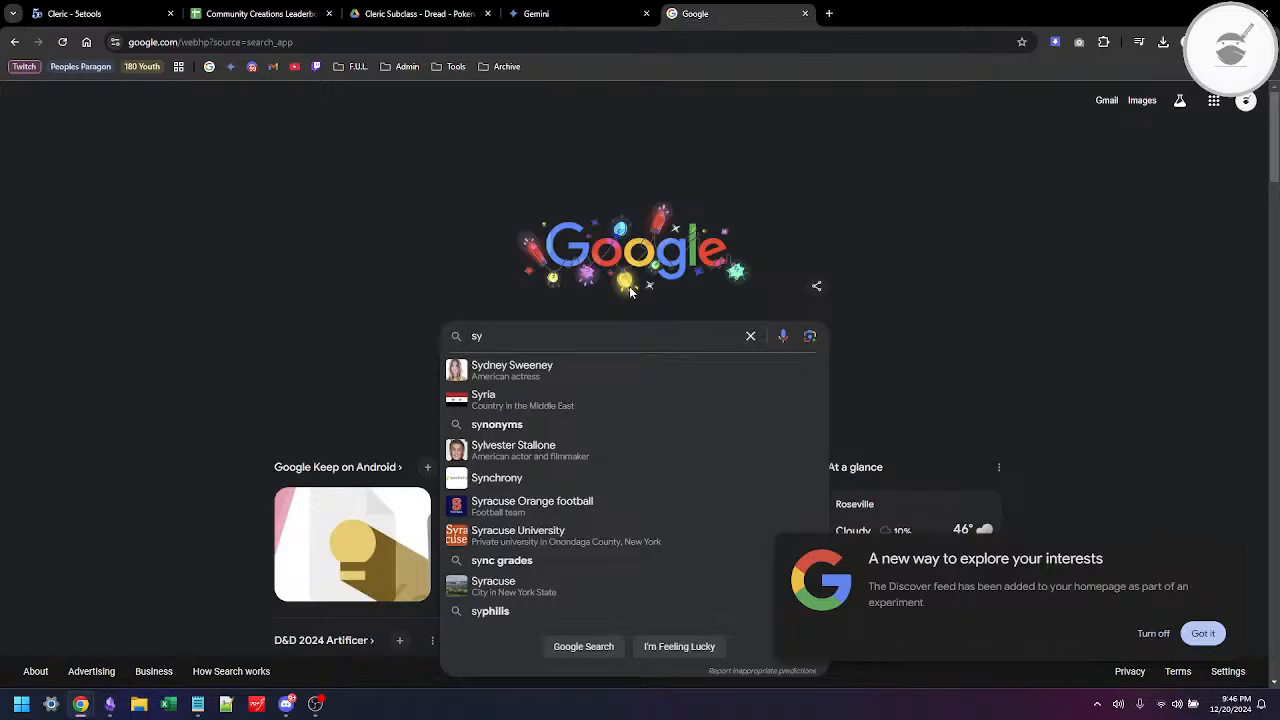
type("n")
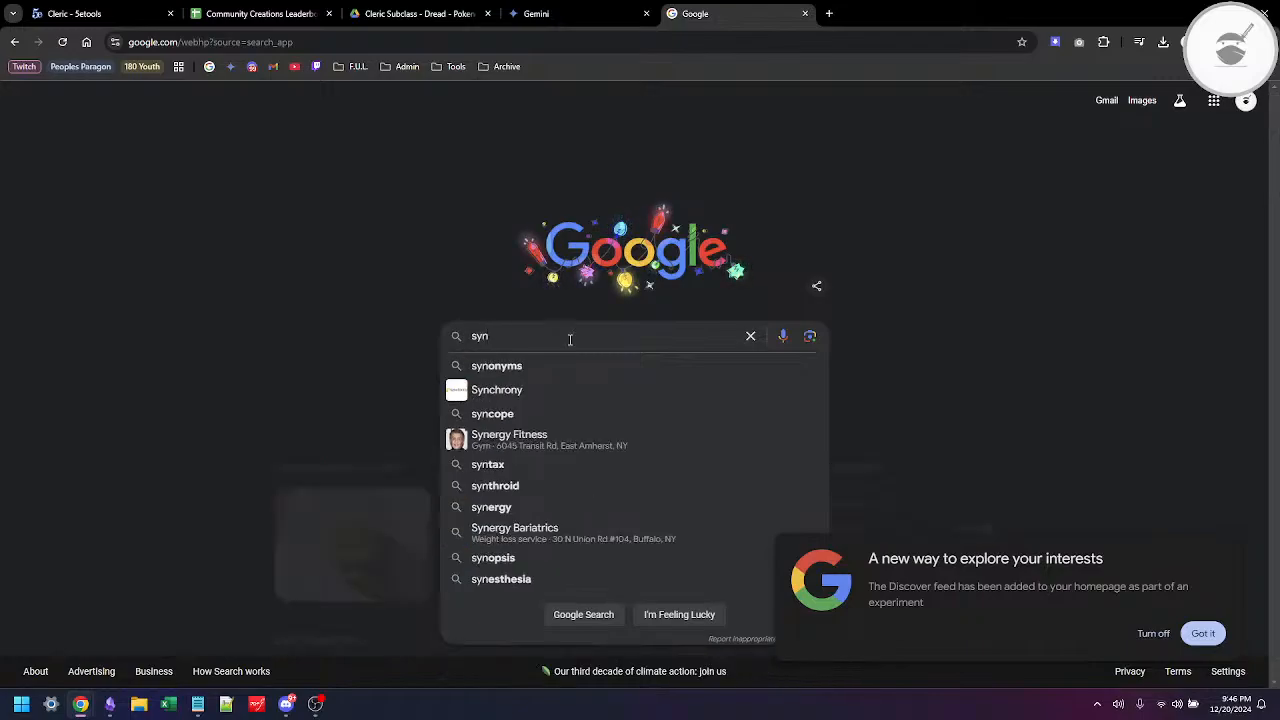
key("Down")
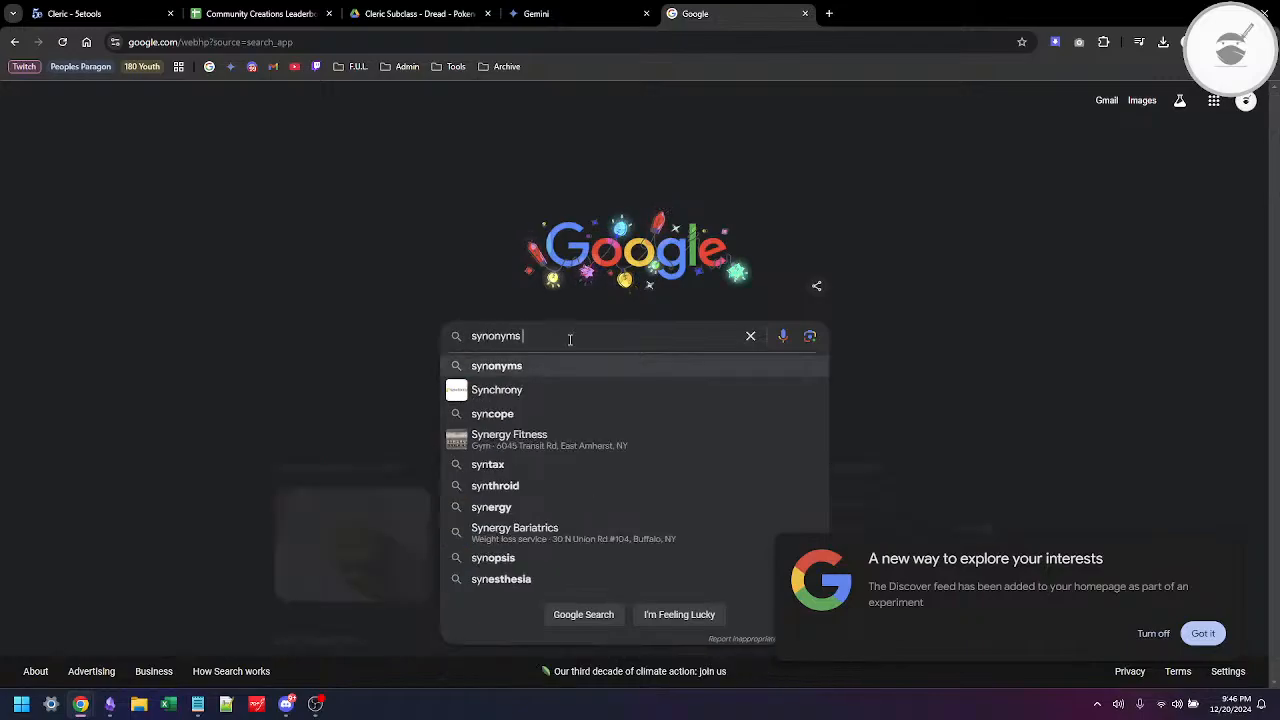
type("for")
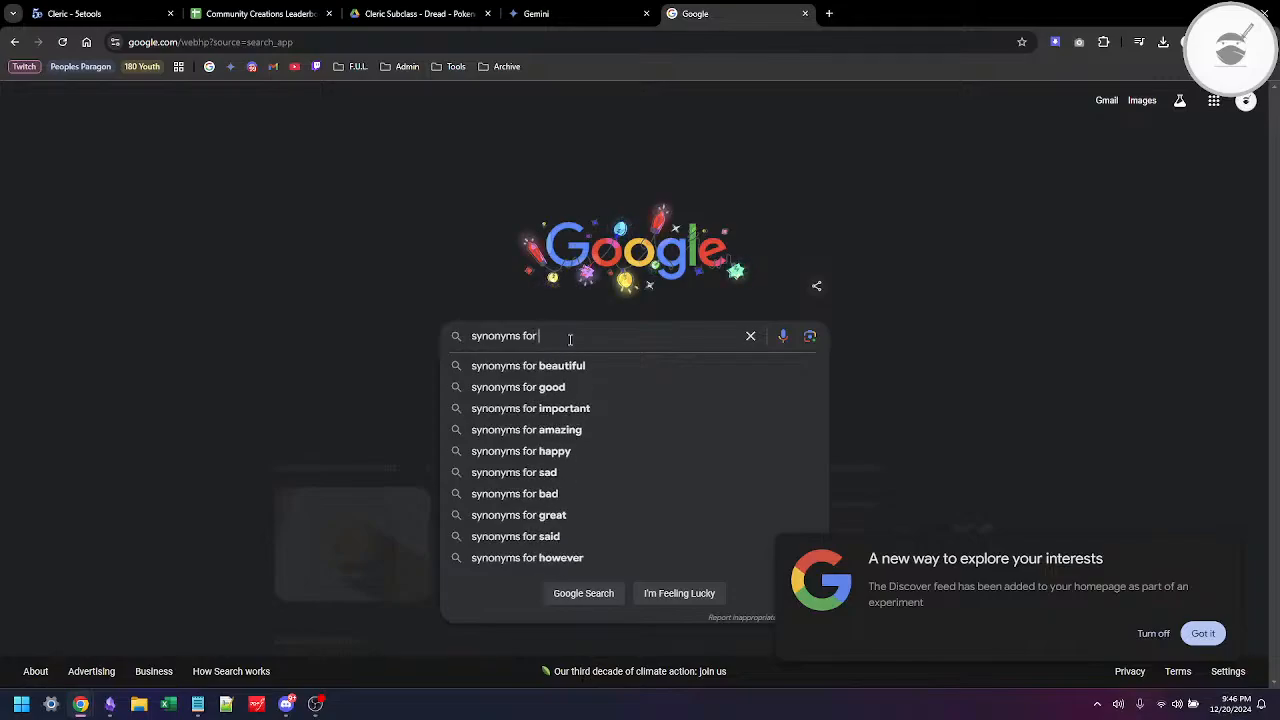
type(" ac")
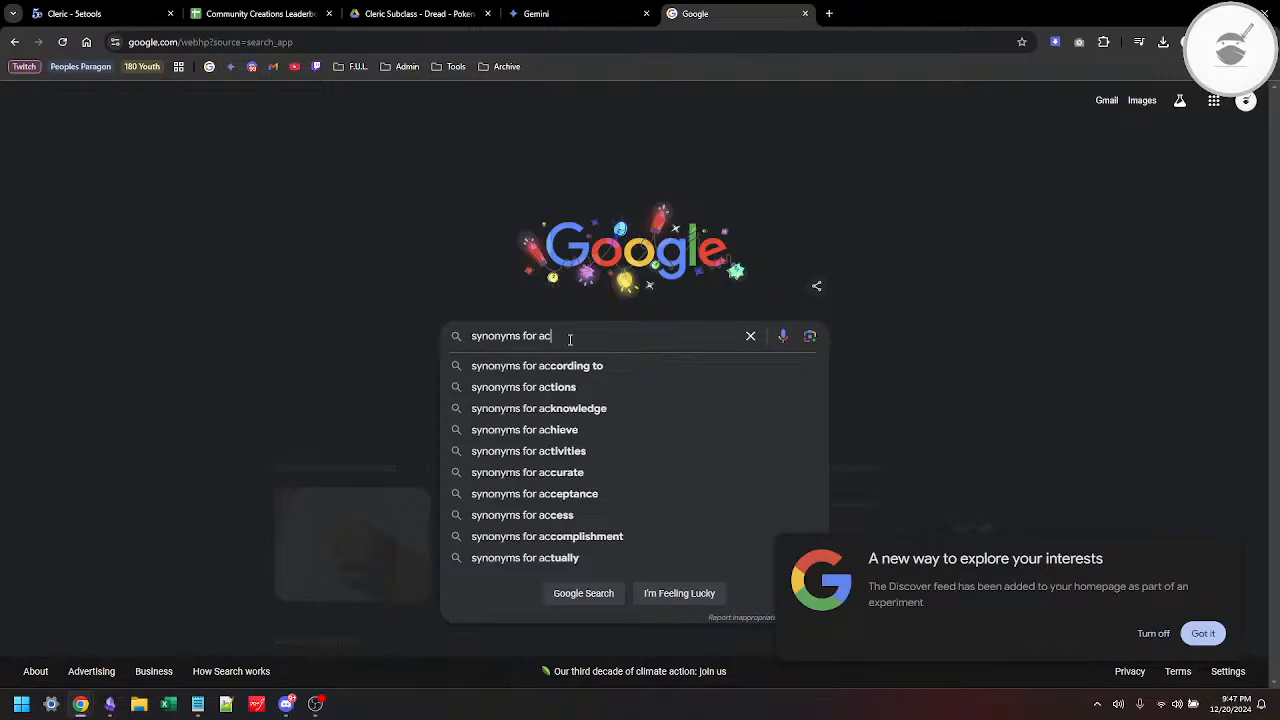
type("cent")
key("Return")
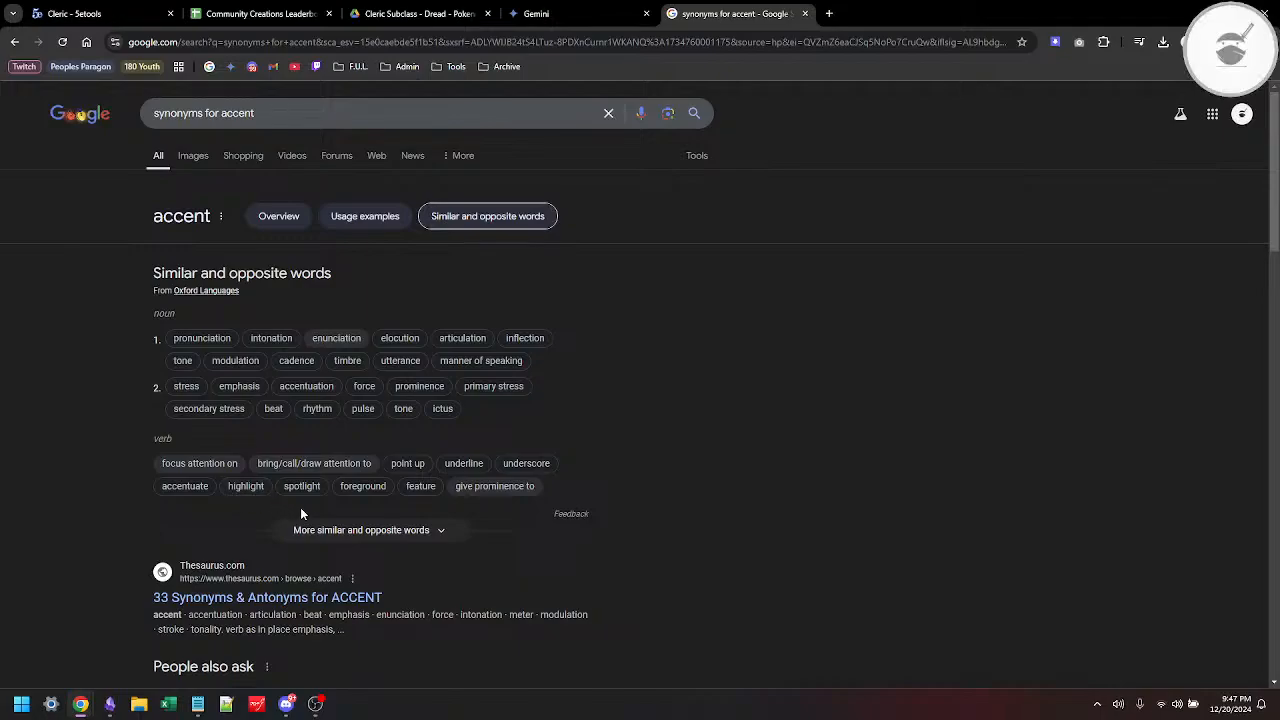
Step: Expand the full list of similar words for accent and read through its noun and verb synonyms
left_click(396, 540)
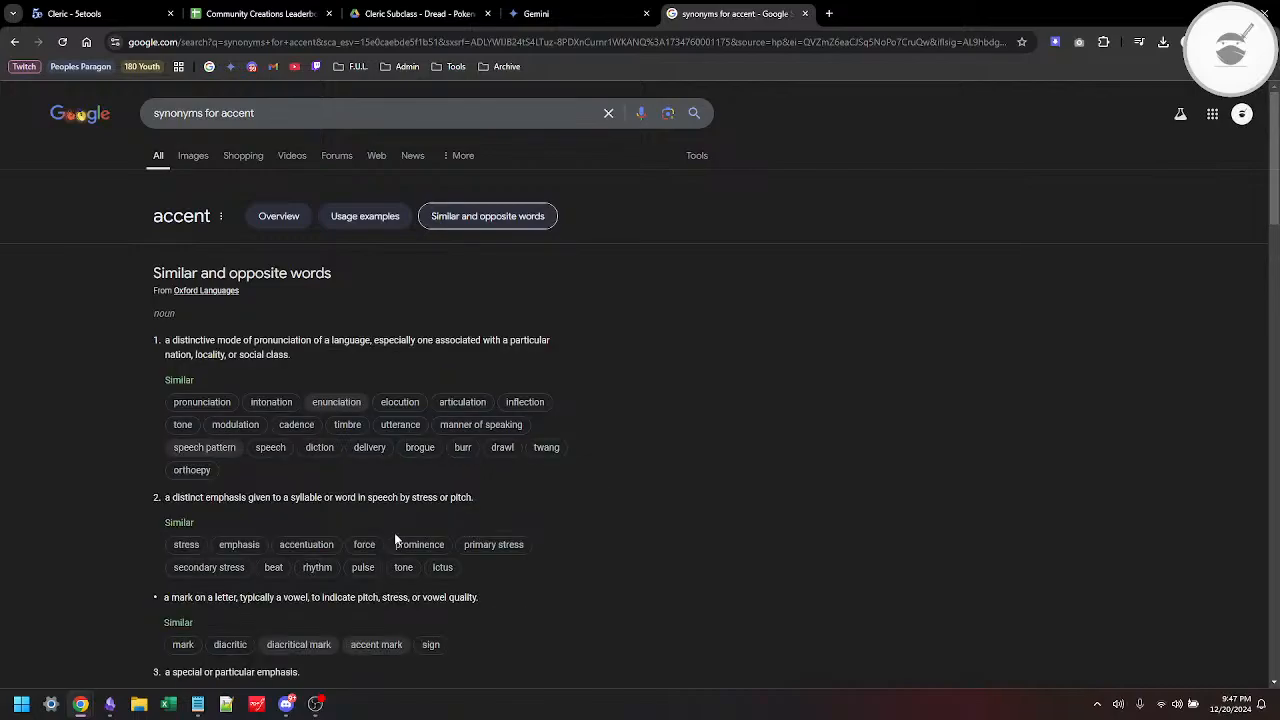
scroll(396, 540, "down", 1)
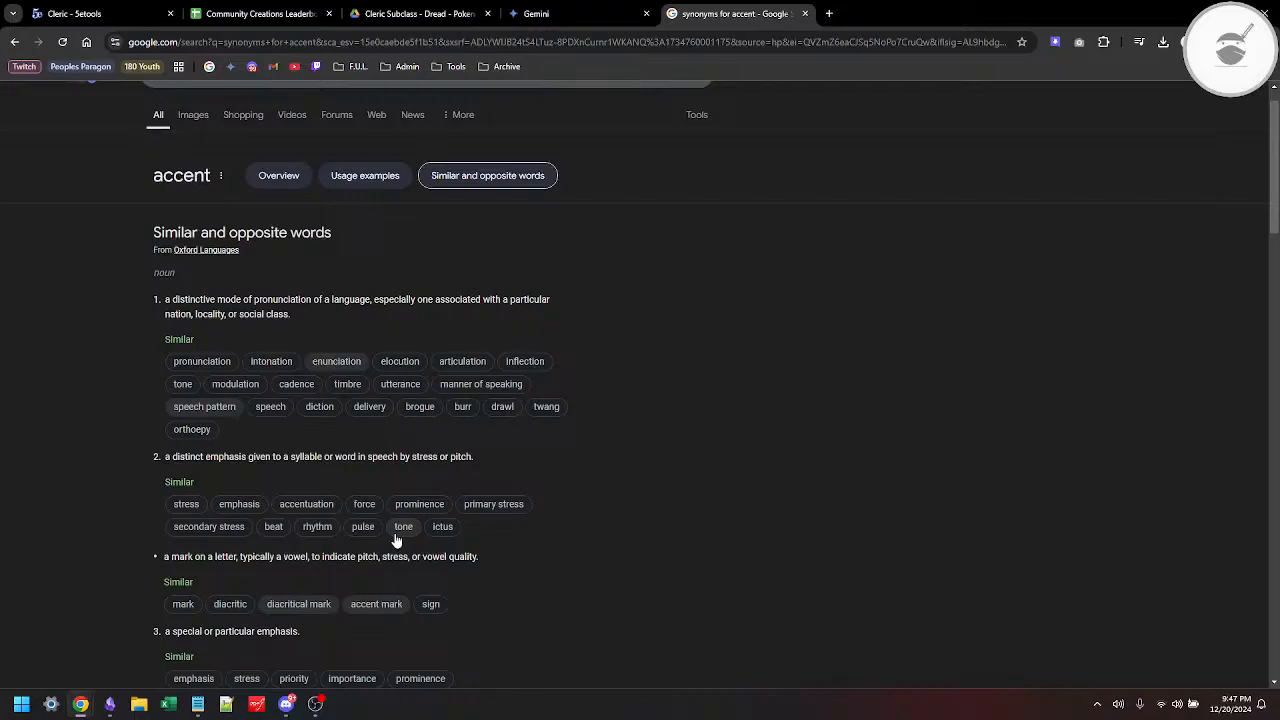
scroll(396, 540, "down", 4)
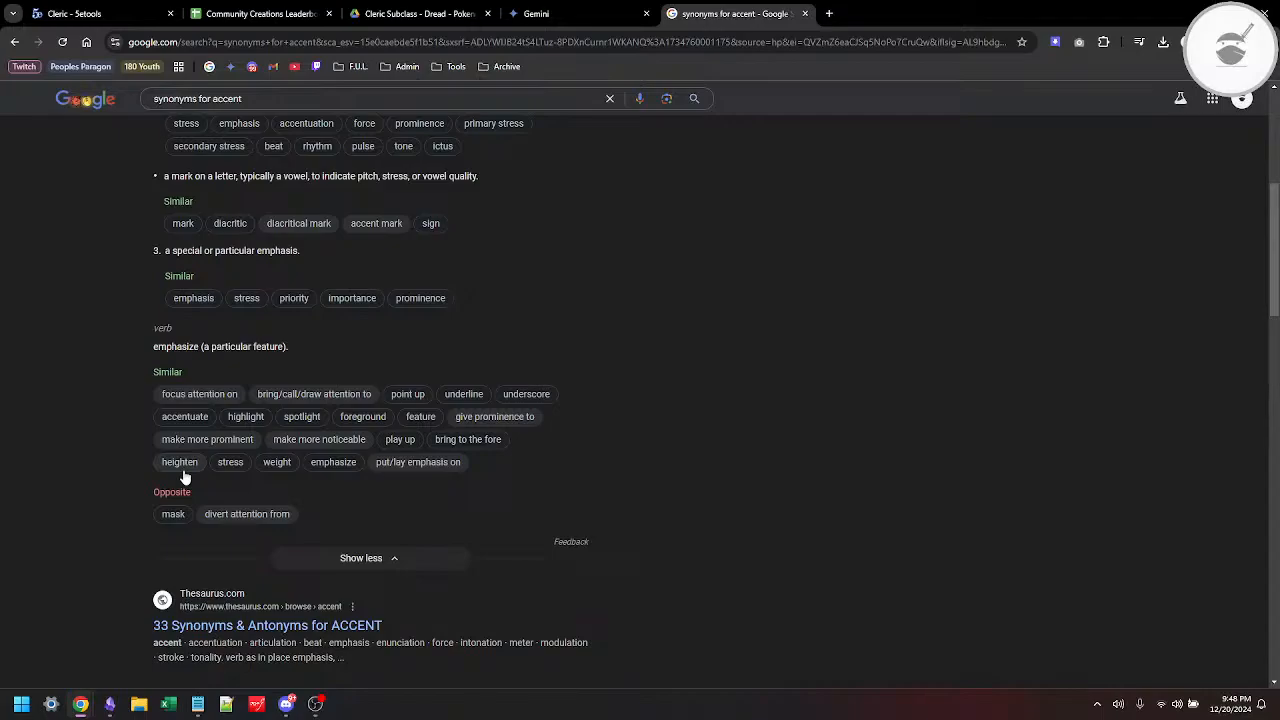
Step: Return to the Obsidian Cleric template and rename the Main Feature (Level 1) heading to "Emphatic Feature (Level 1)"
key("alt+Tab")
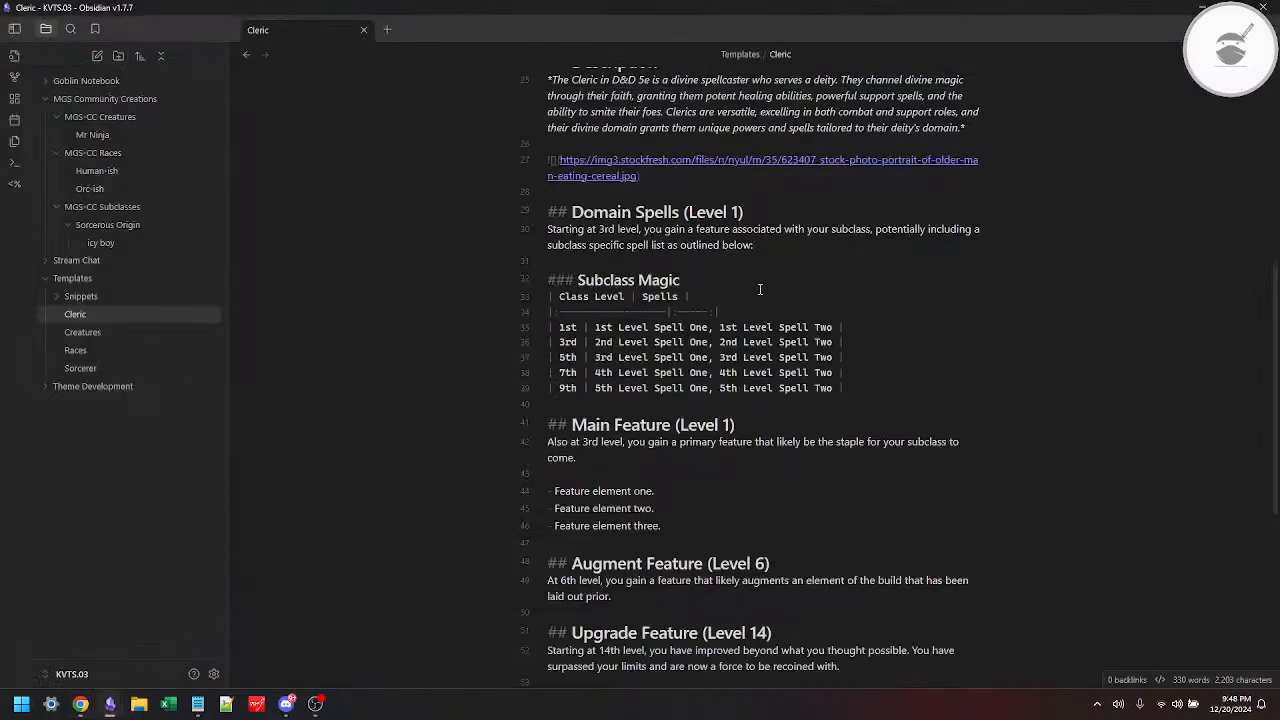
double_click(600, 426)
type("Em")
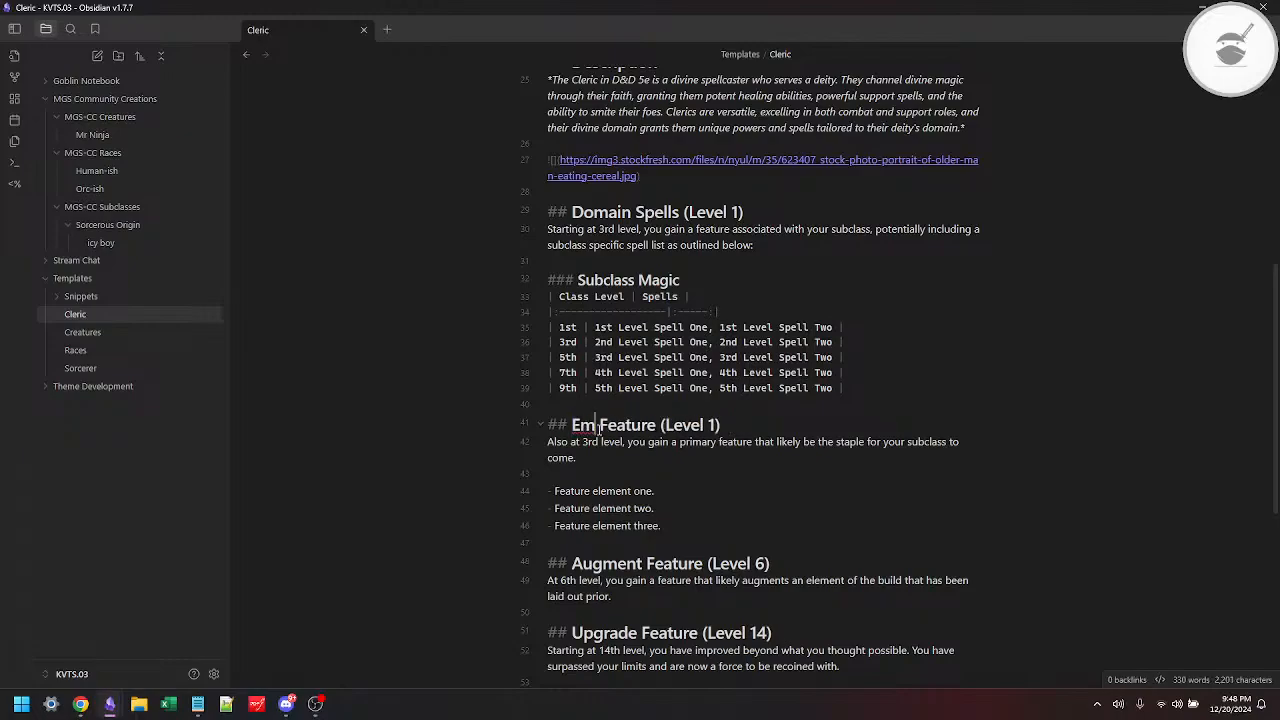
type("phatic")
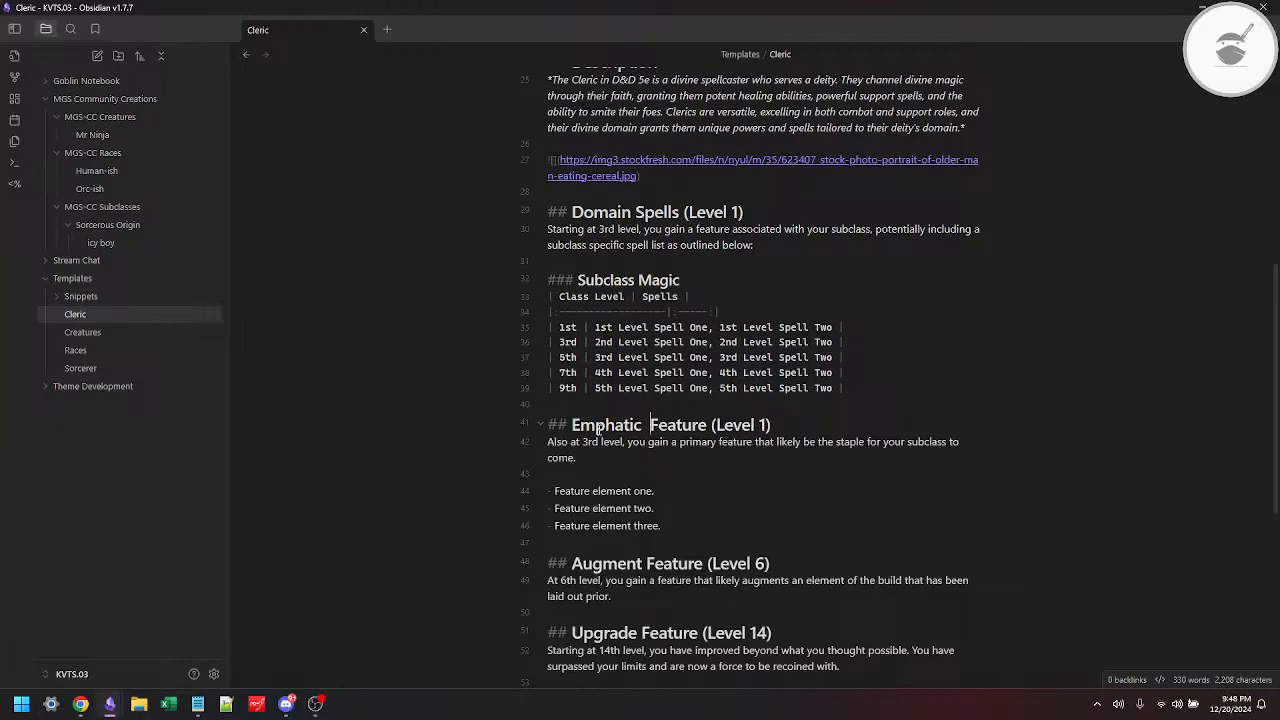
key("BackSpace")
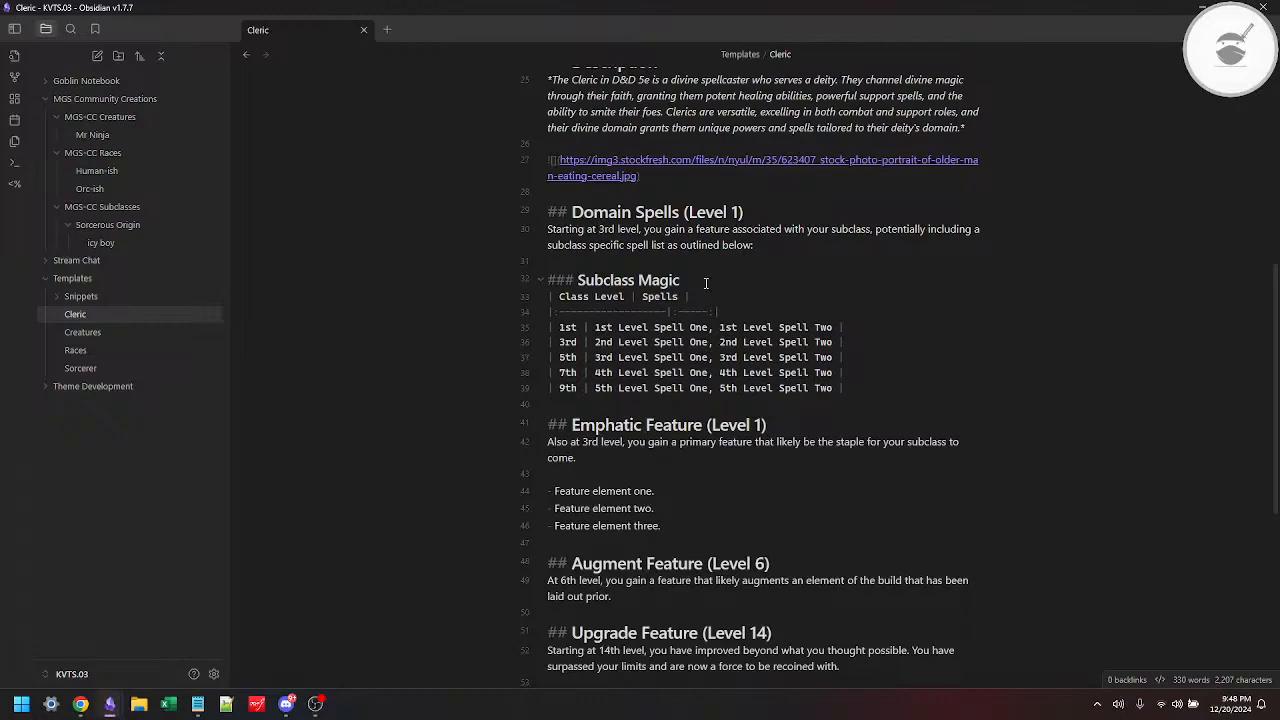
Step: Change the level in the Domain Spells introductory sentence to 1st
key("Delete")
key("Delete")
key("Delete")
type("1st")
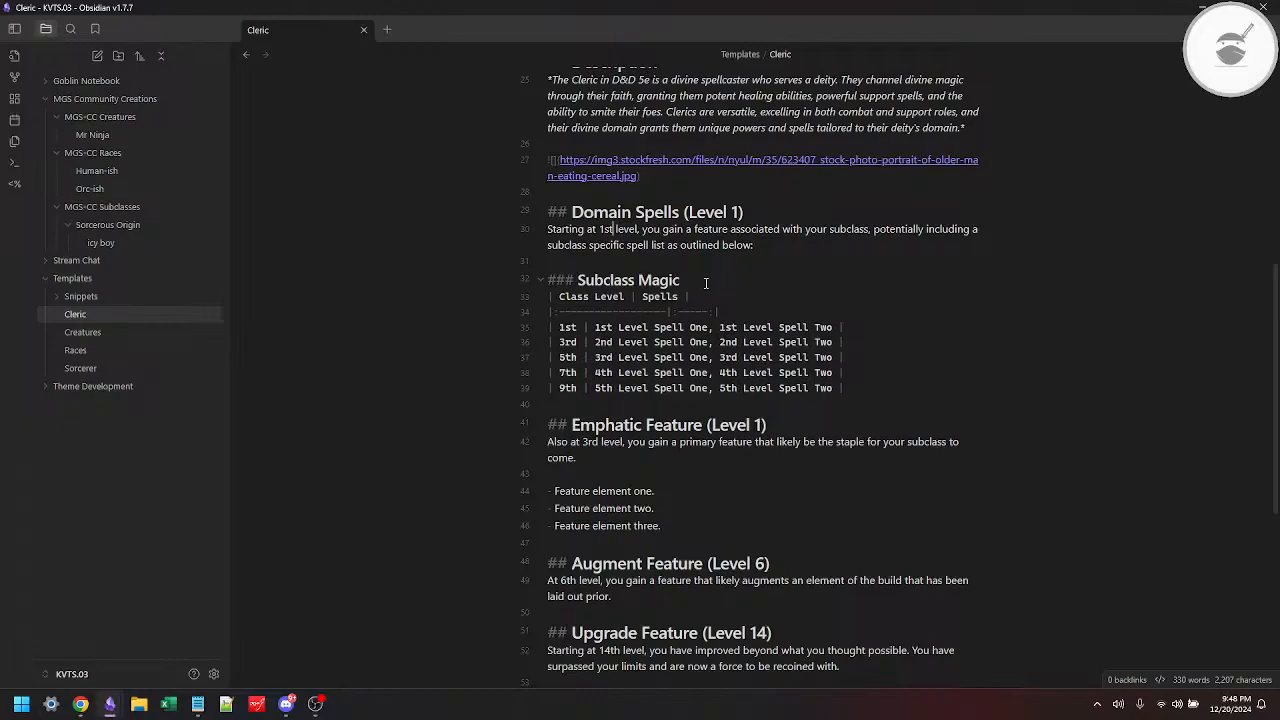
Step: Change the level in the Emphatic Feature description to 1st
key("Up")
key("Up")
key("Down")
key("Down")
key("Delete")
key("Delete")
key("Delete")
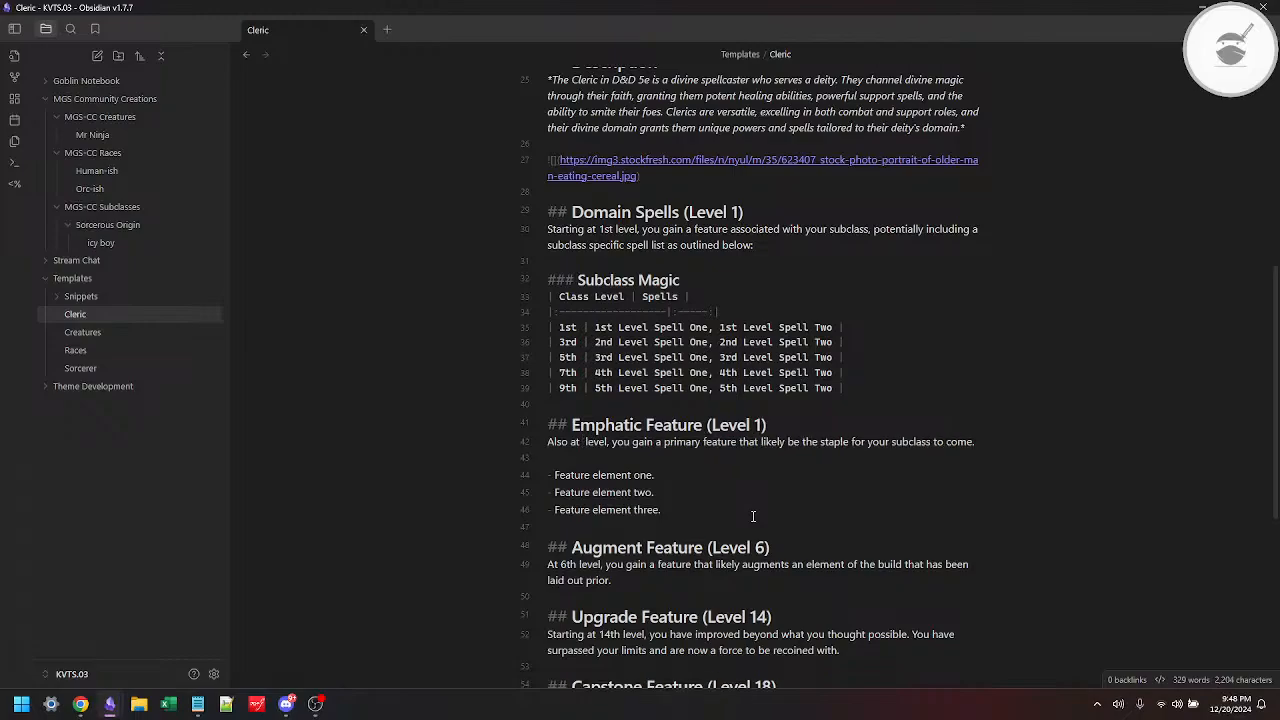
type("1st")
Step: Insert an empty level-two heading between the feature element list and the Augment Feature section
key("Down")
key("Down")
key("Down")
key("Down")
key("Down")
key("Down")
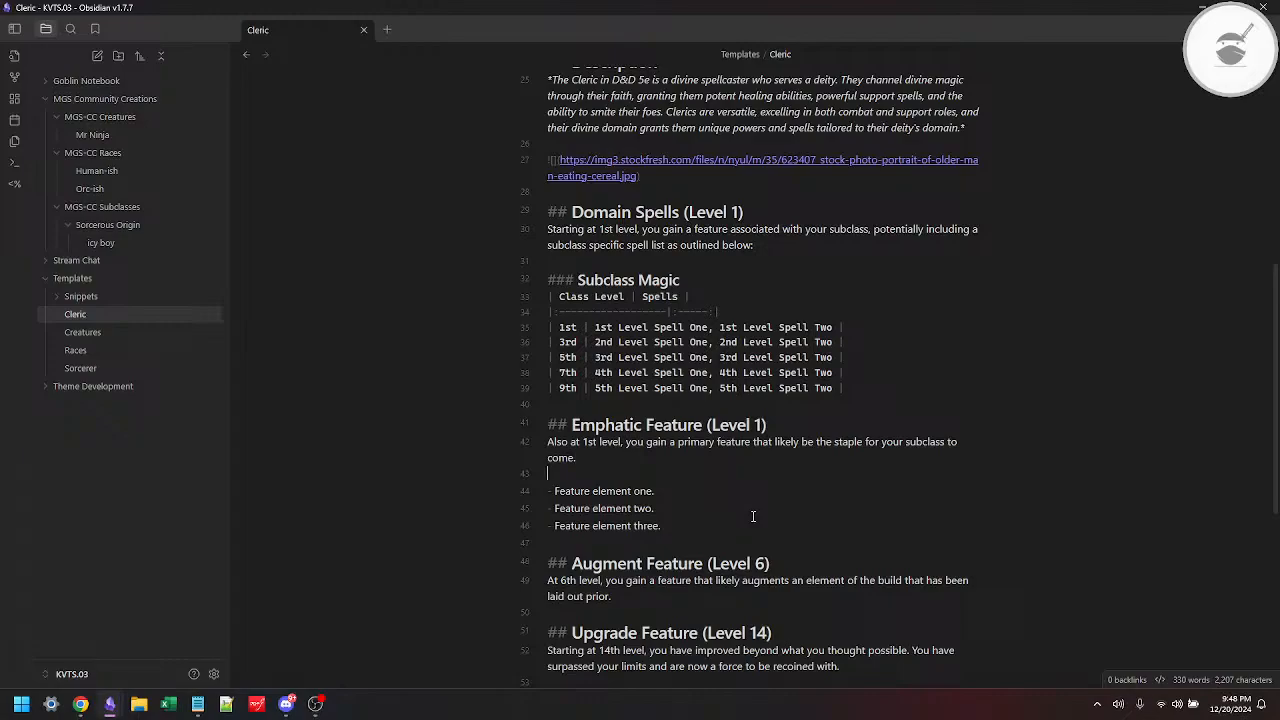
key("Return")
key("Return")
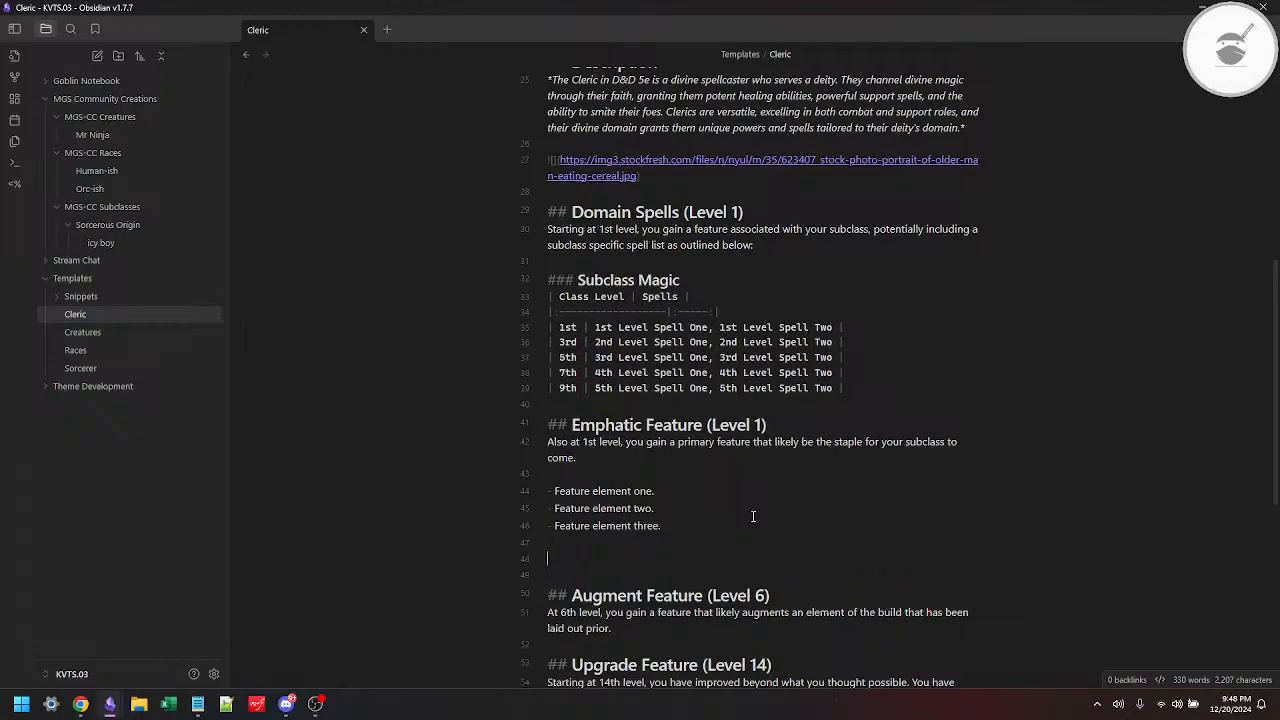
type("##")
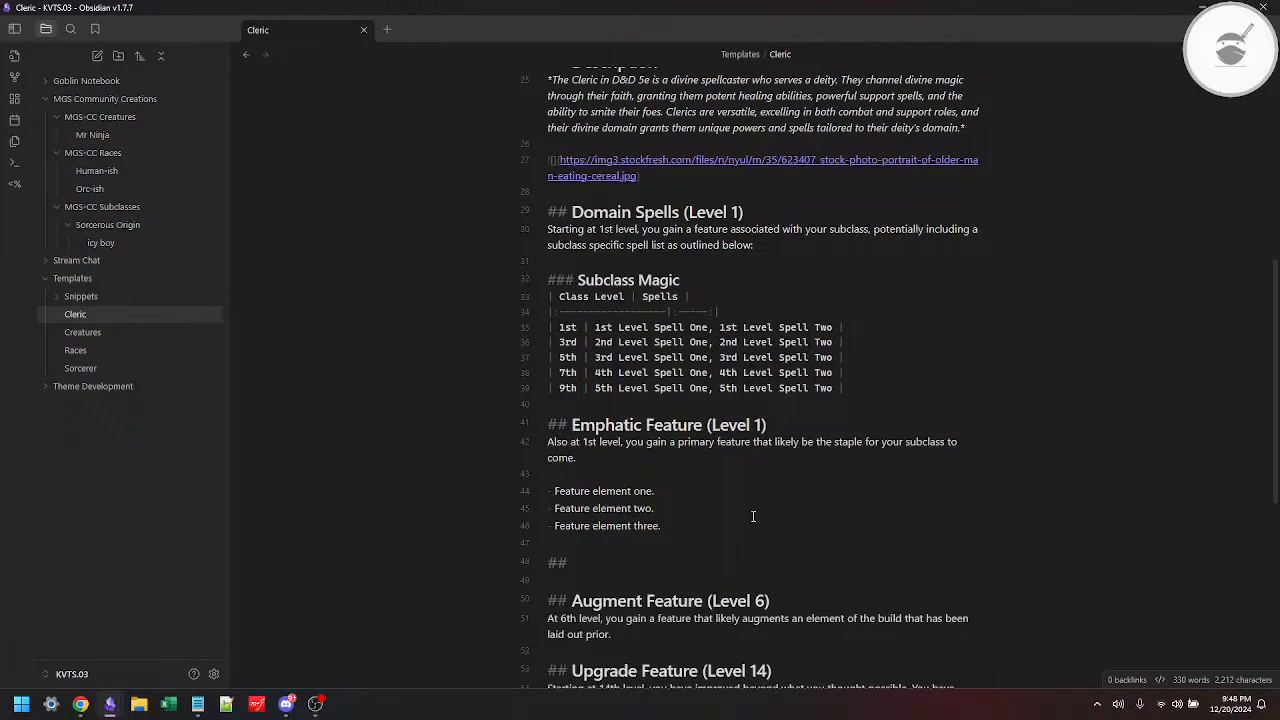
Step: Copy "Channel Divinity" from the Peace domain's 2nd-level feature on 5etools and make the new Obsidian heading read "Domain Channel Divinity"
key("alt+Tab")
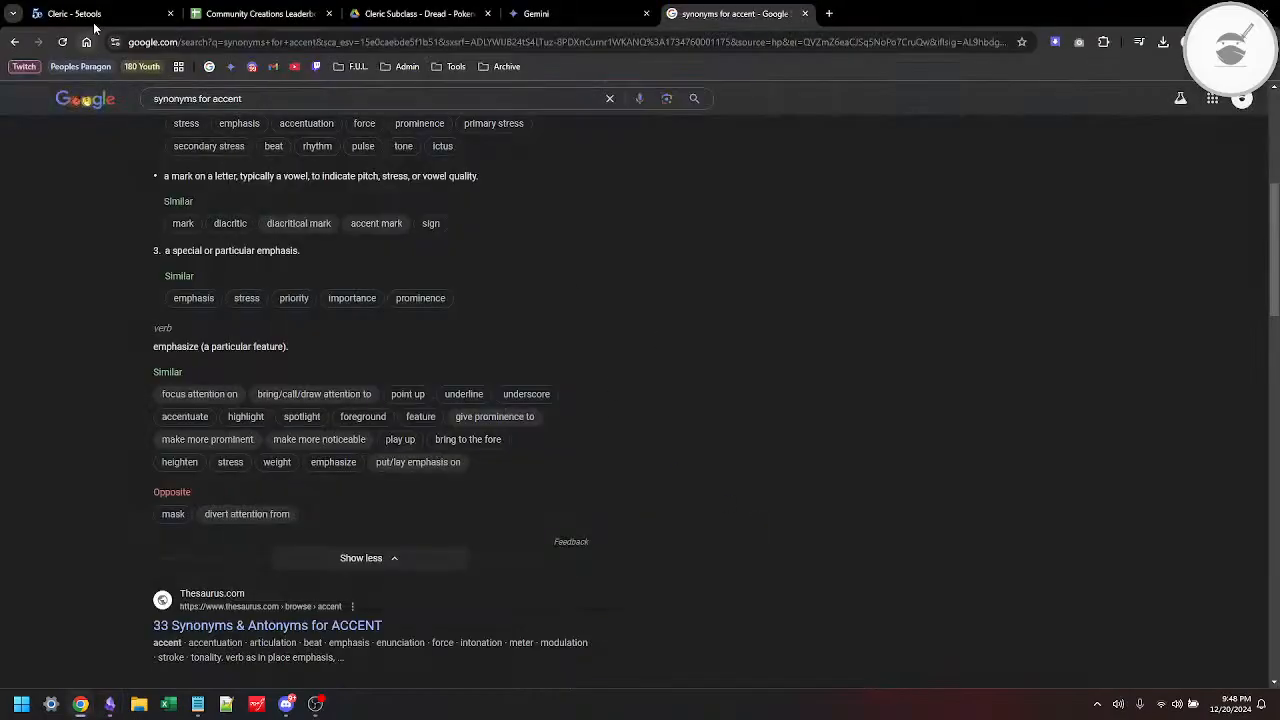
left_click(97, 18)
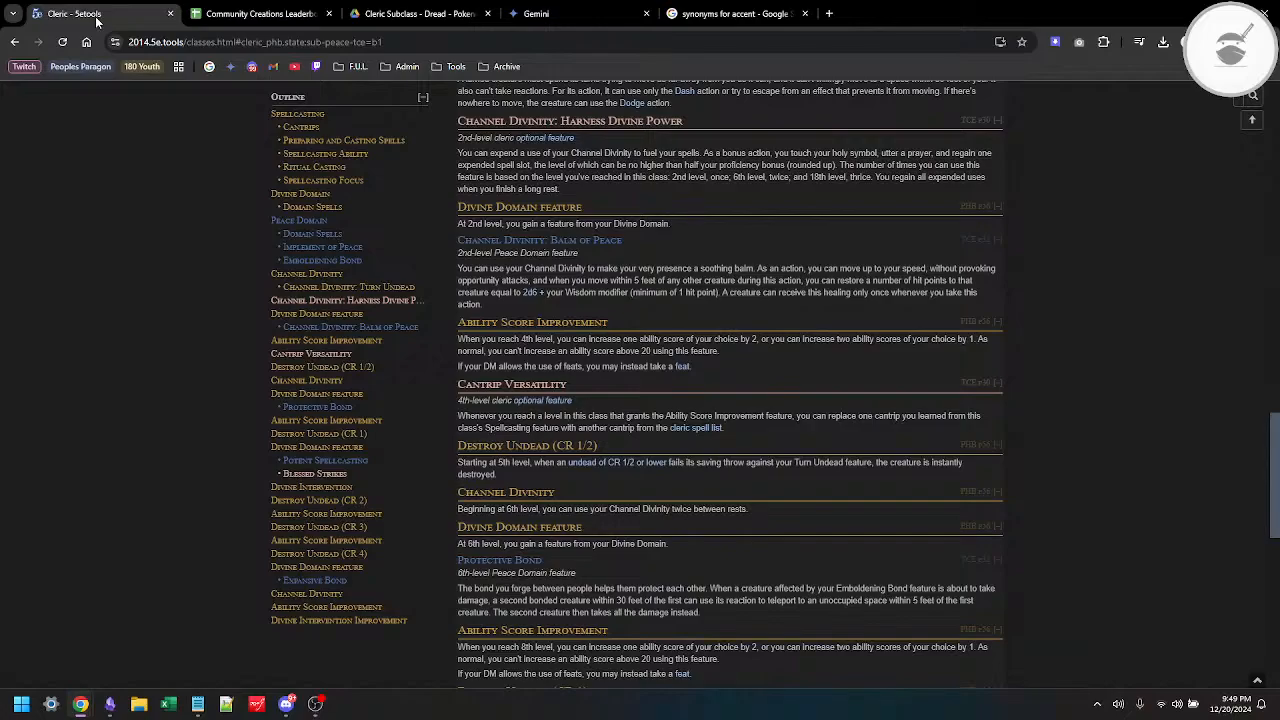
double_click(479, 242)
key("ctrl+shift+Right")
key("ctrl+c")
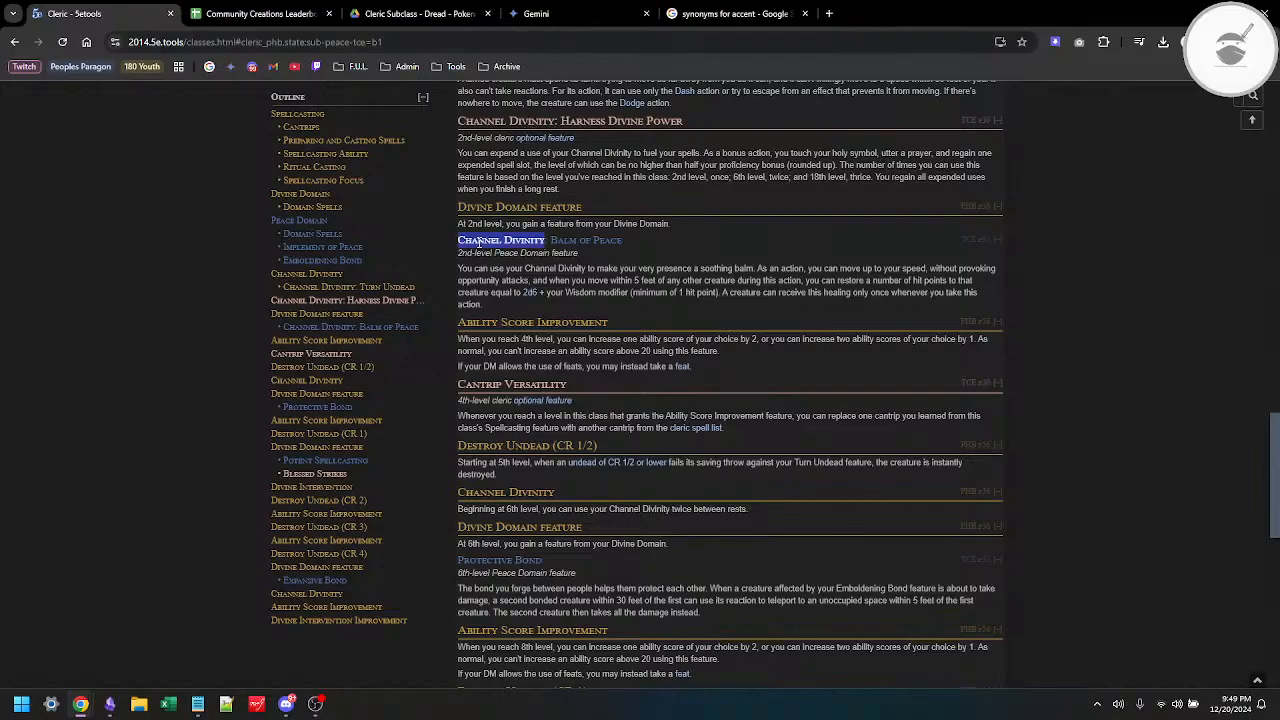
key("alt+Tab")
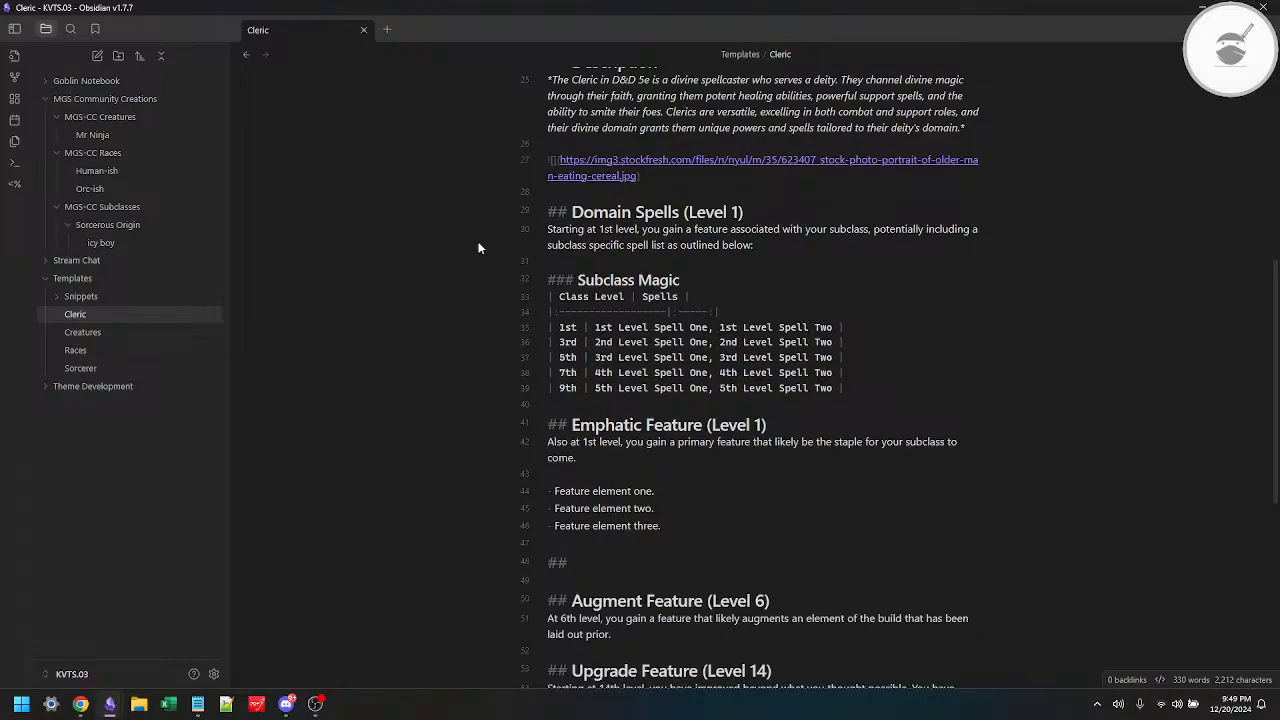
key("ctrl+v")
key("ctrl+Left")
key("Left")
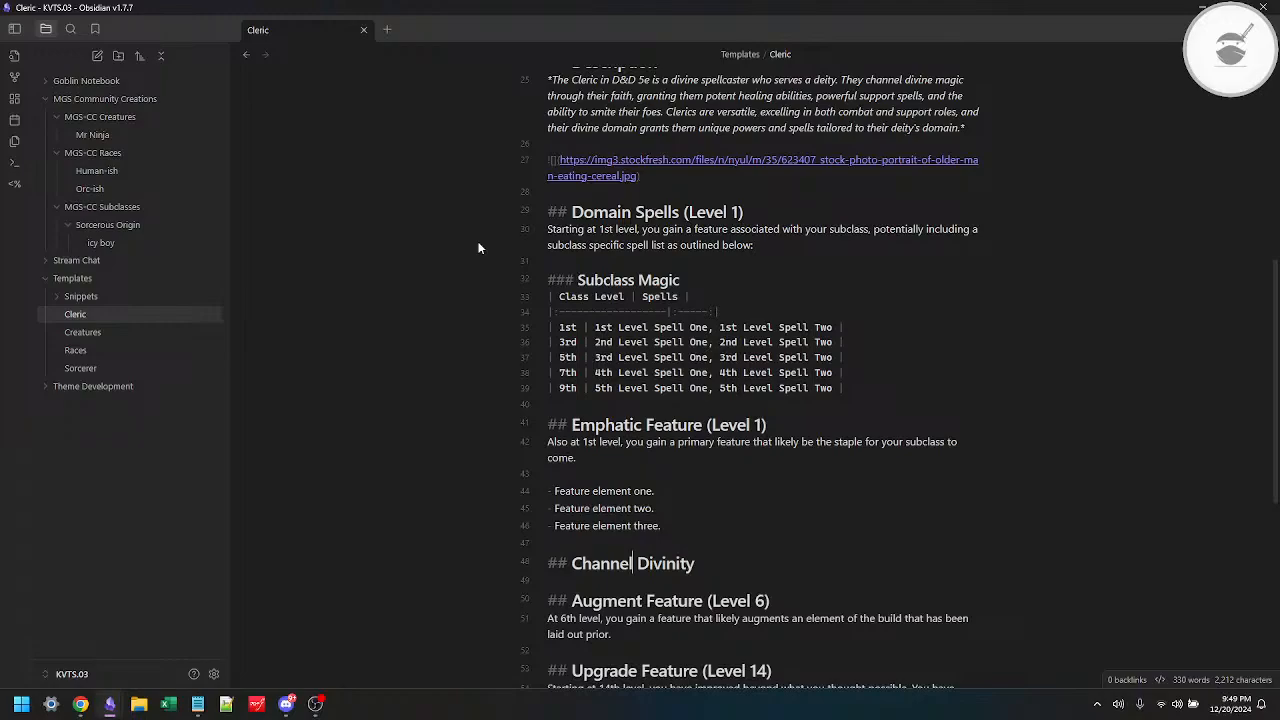
key("ctrl+Left")
type("Domain")
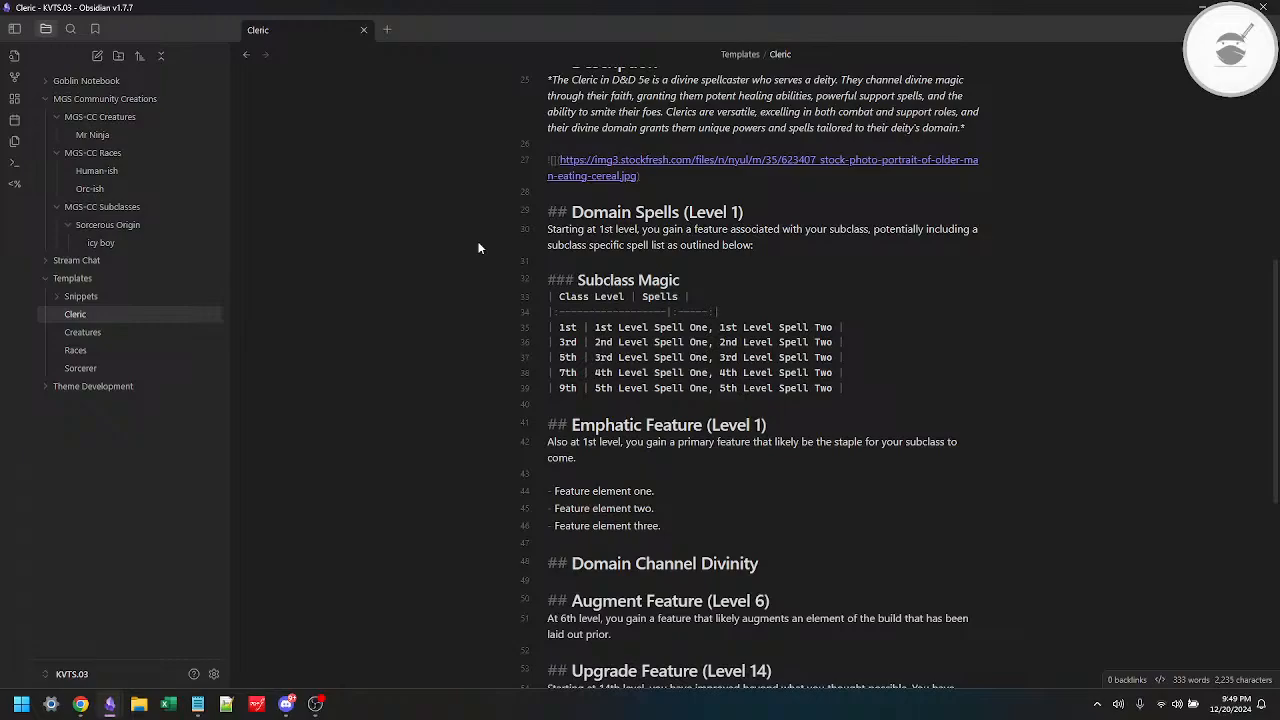
Step: Below the Domain Channel Divinity heading, write "At 2nd level, you gain an additional way to use your", checking the 5etools wording
key("End")
key("Return")
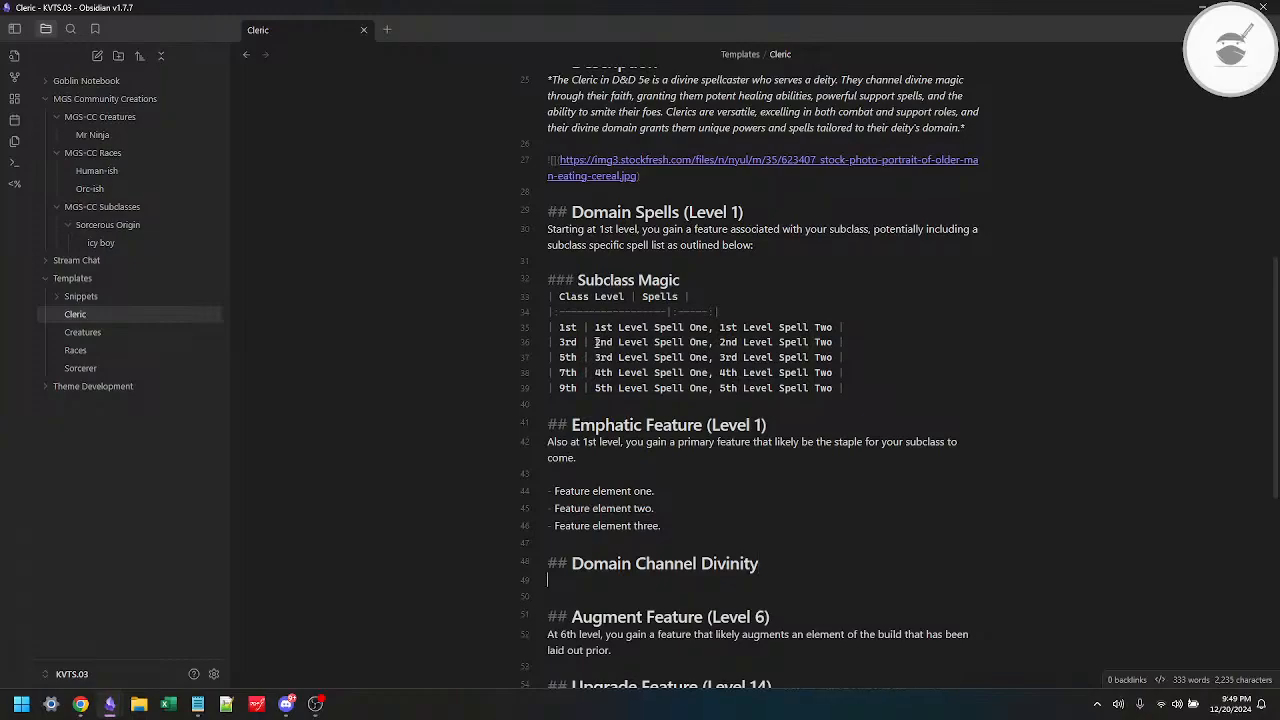
type("At 2nd level, you ga")
key("alt+Tab")
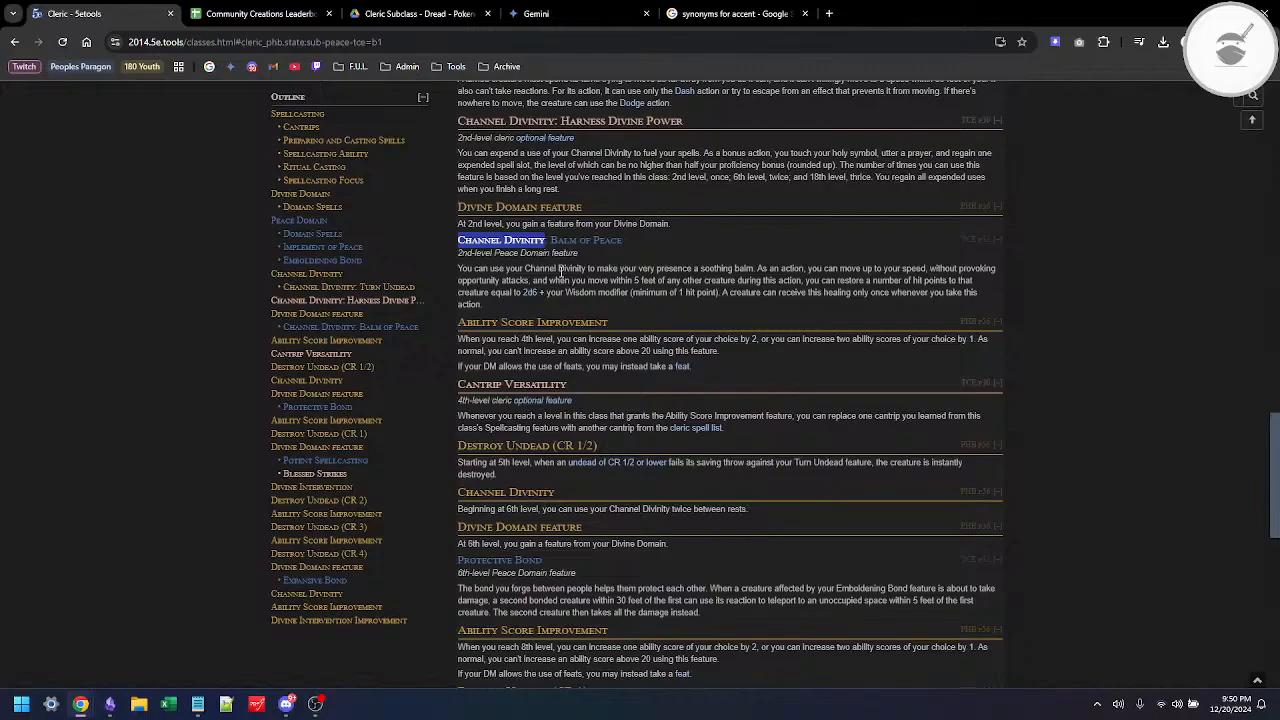
key("alt+Tab")
type("in an a")
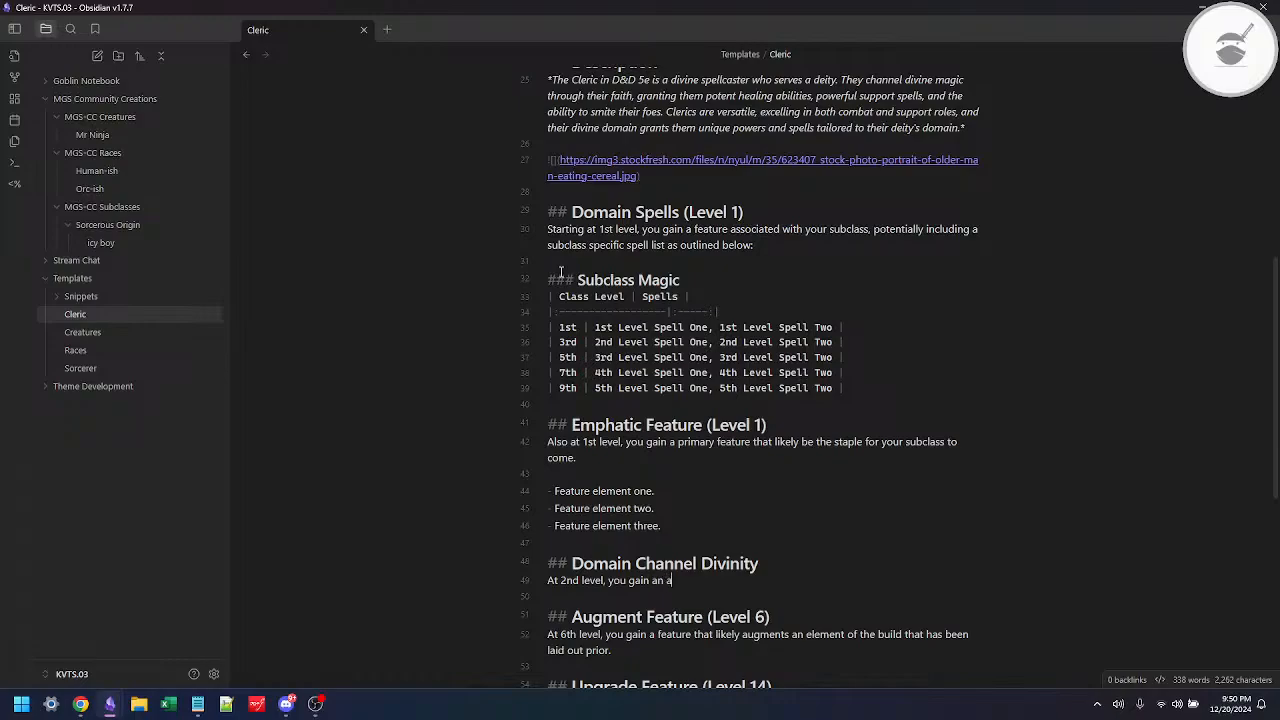
type("dditional way   to use your cha")
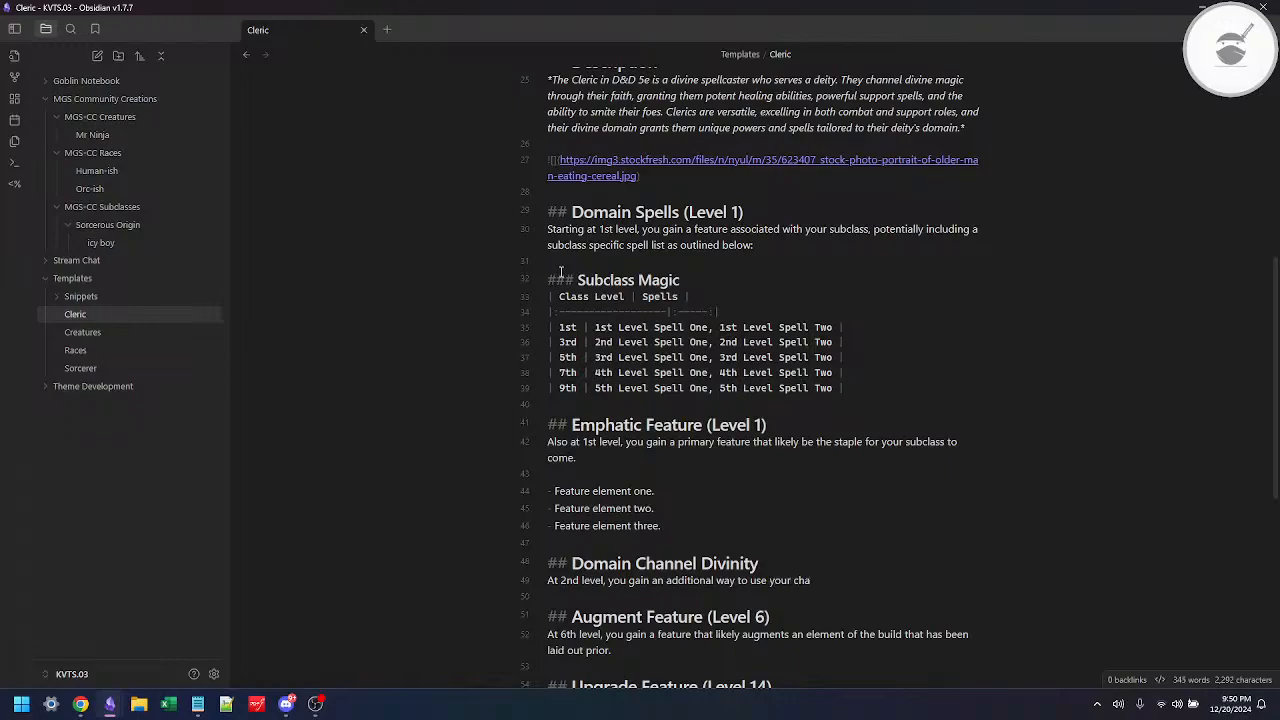
Step: Finish the sentence under the Domain Channel Divinity heading with the copied "Channel Divinity" and a period
key("ctrl+shift+Left")
key("ctrl+shift+Left")
key("ctrl+c")
key("Right")
key("Down")
key("End")
key("ctrl+shift+Left")
key("ctrl+v")
type(".")
Step: Begin a second sentence in the Domain Channel Divinity description with "This technique"
type("Ths")
key("BackSpace")
type("is is")
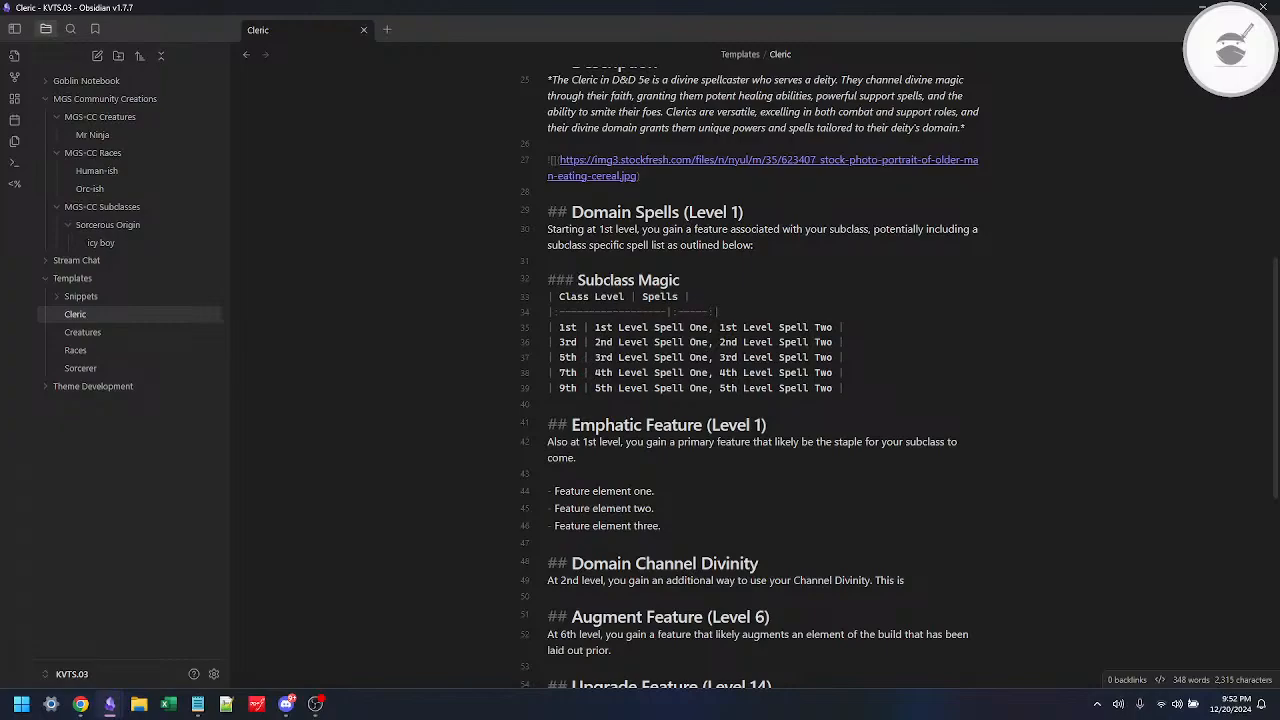
key("alt+Tab")
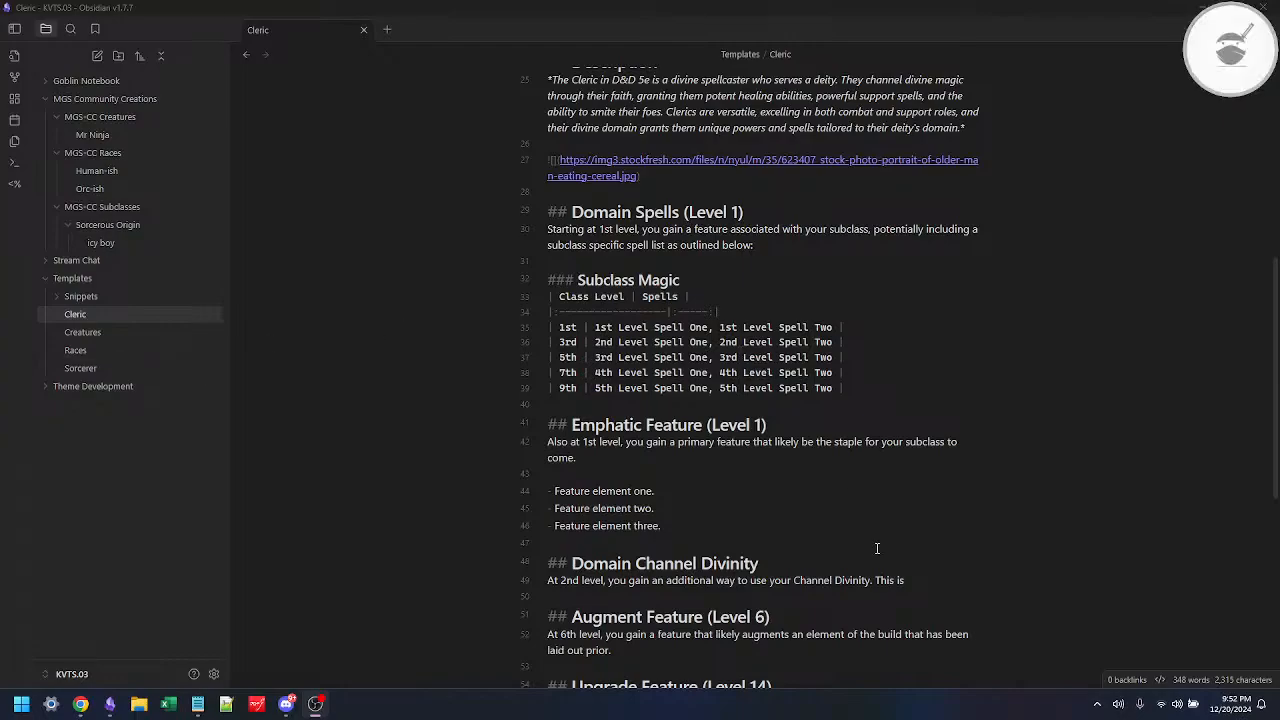
left_click(905, 583)
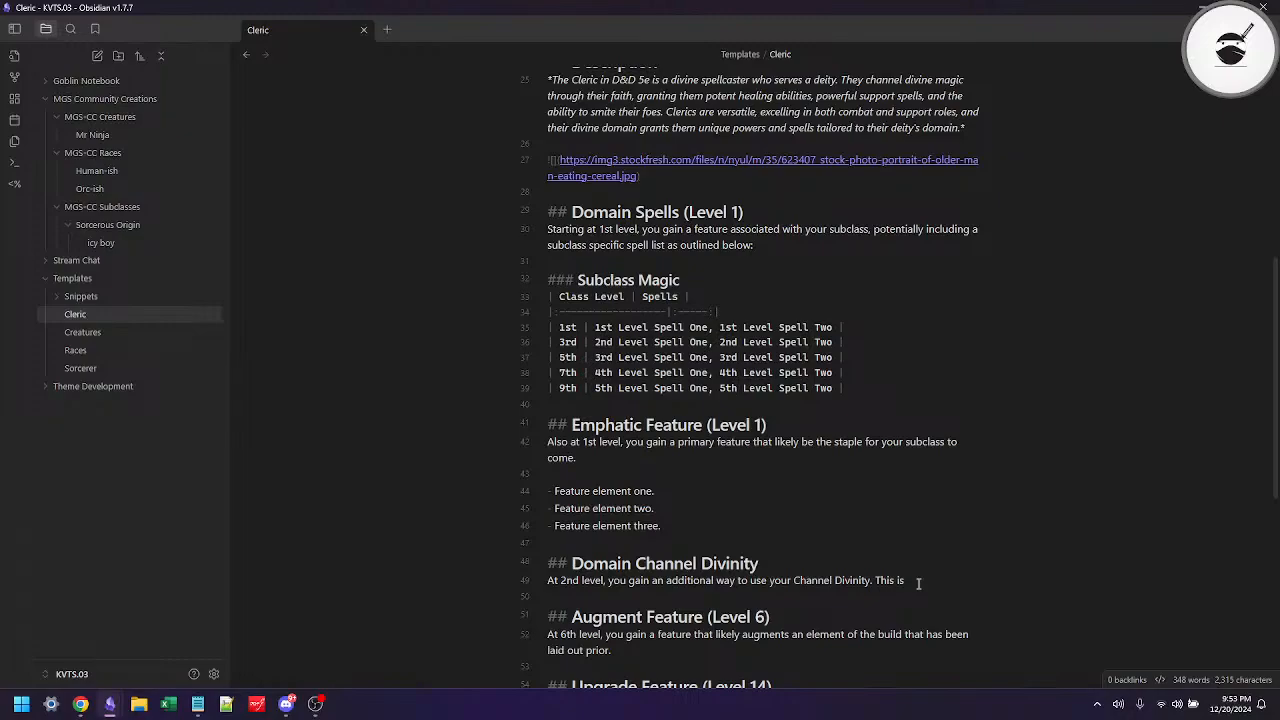
key("BackSpace")
key("BackSpace")
type("technique")
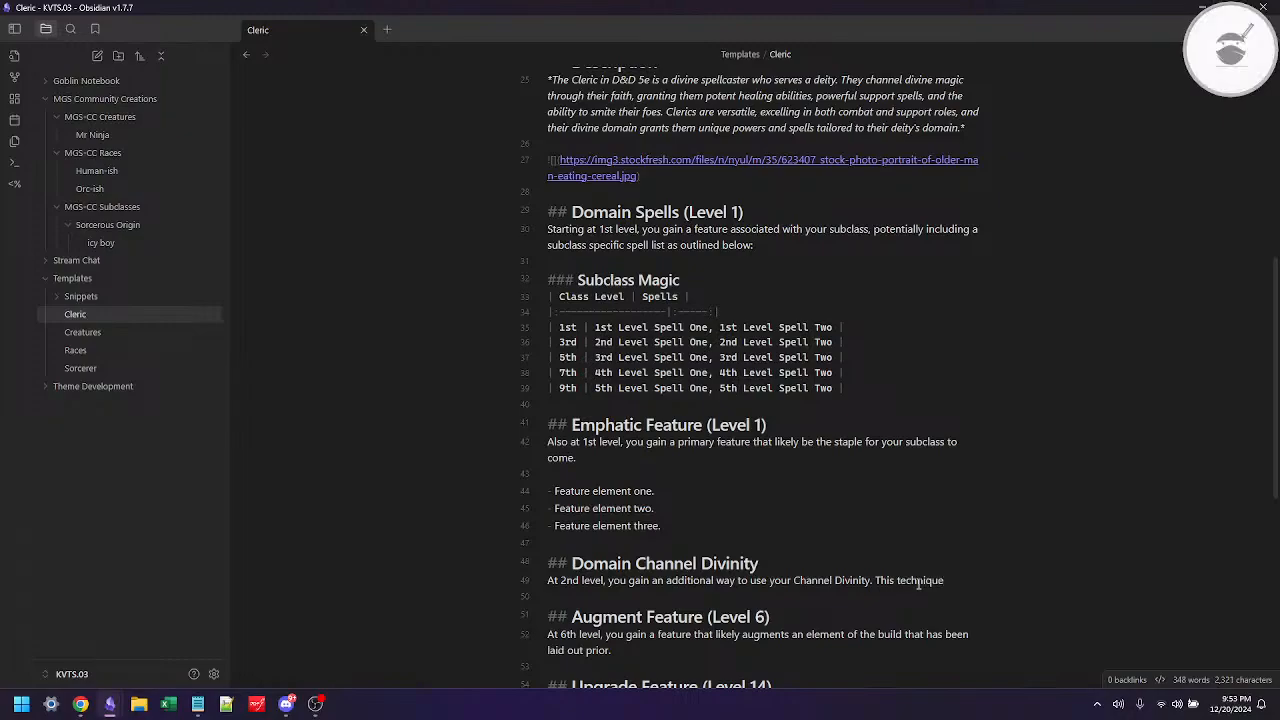
type(" is ")
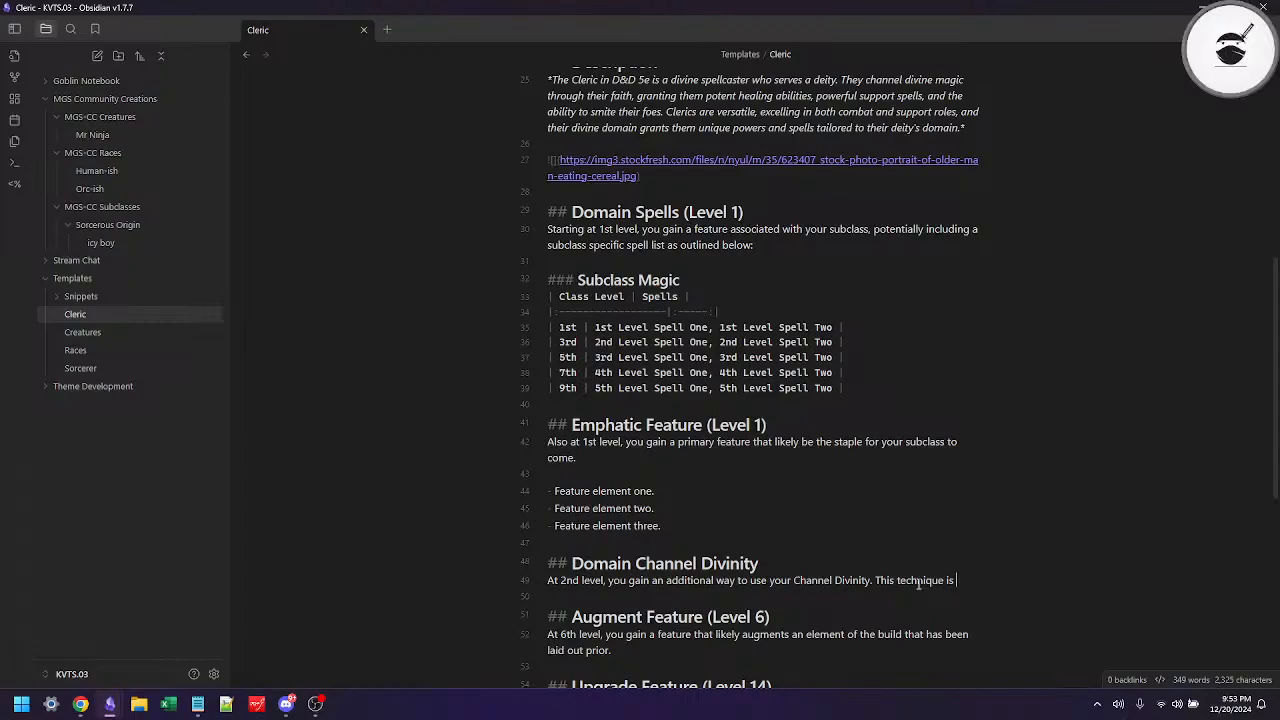
type("bas")
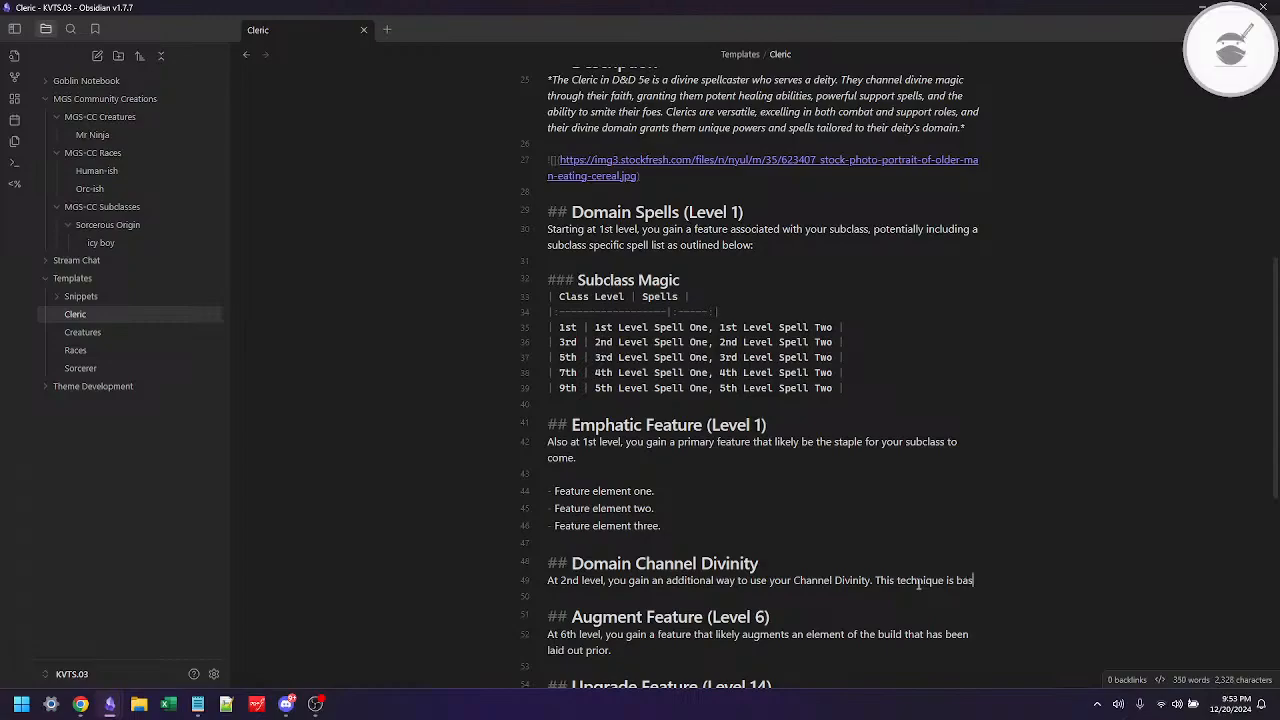
type("ed on the")
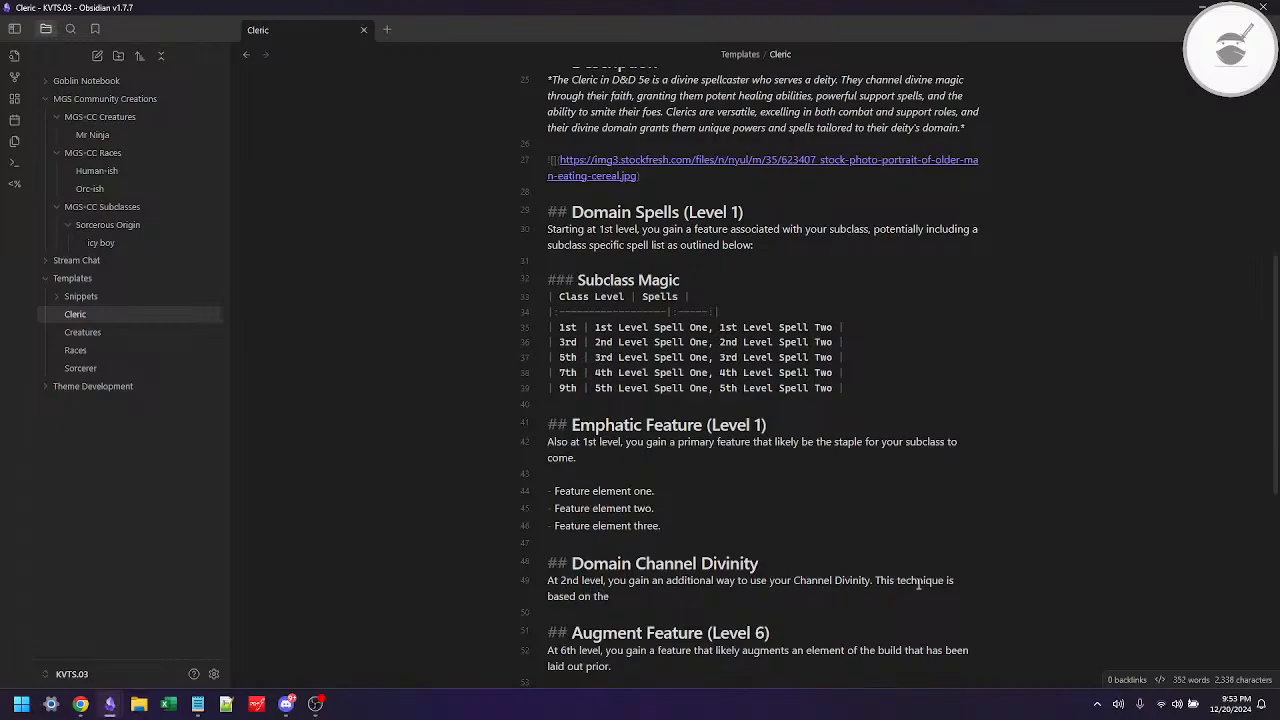
type(" domain")
type(" that you")
type(" choo")
type("se")
Step: Complete the second Domain Channel Divinity sentence with "is based on the domain that you chose."
key("BackSpace")
key("BackSpace")
key("BackSpace")
type("se")
Step: Switch to Chrome and search Google for synonyms for technique
double_click(918, 580)
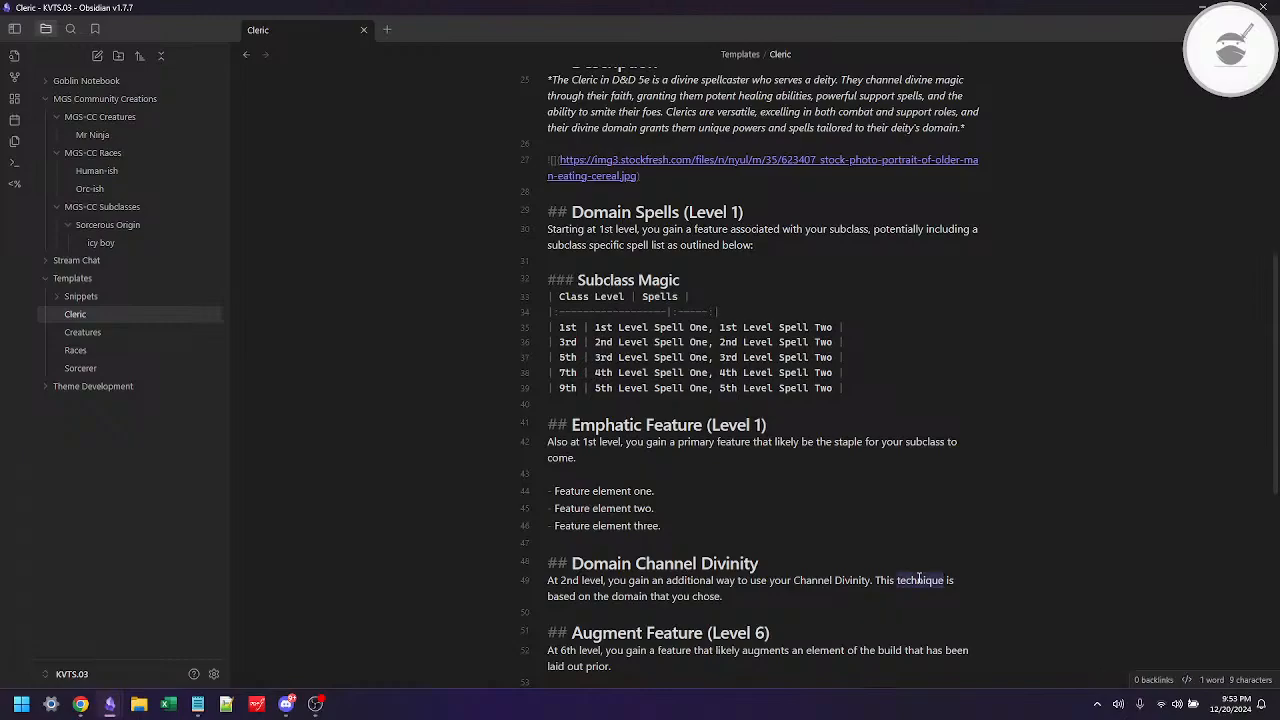
key("alt+Tab")
key("Tab")
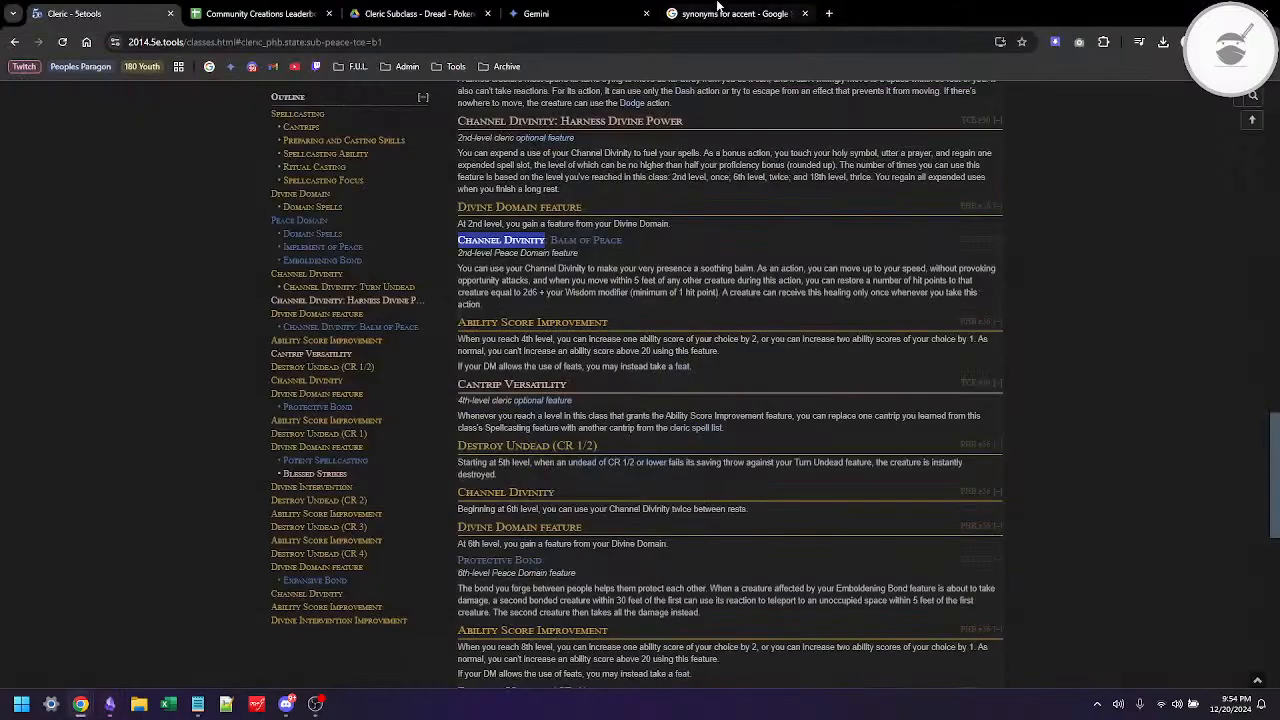
left_click(718, 13)
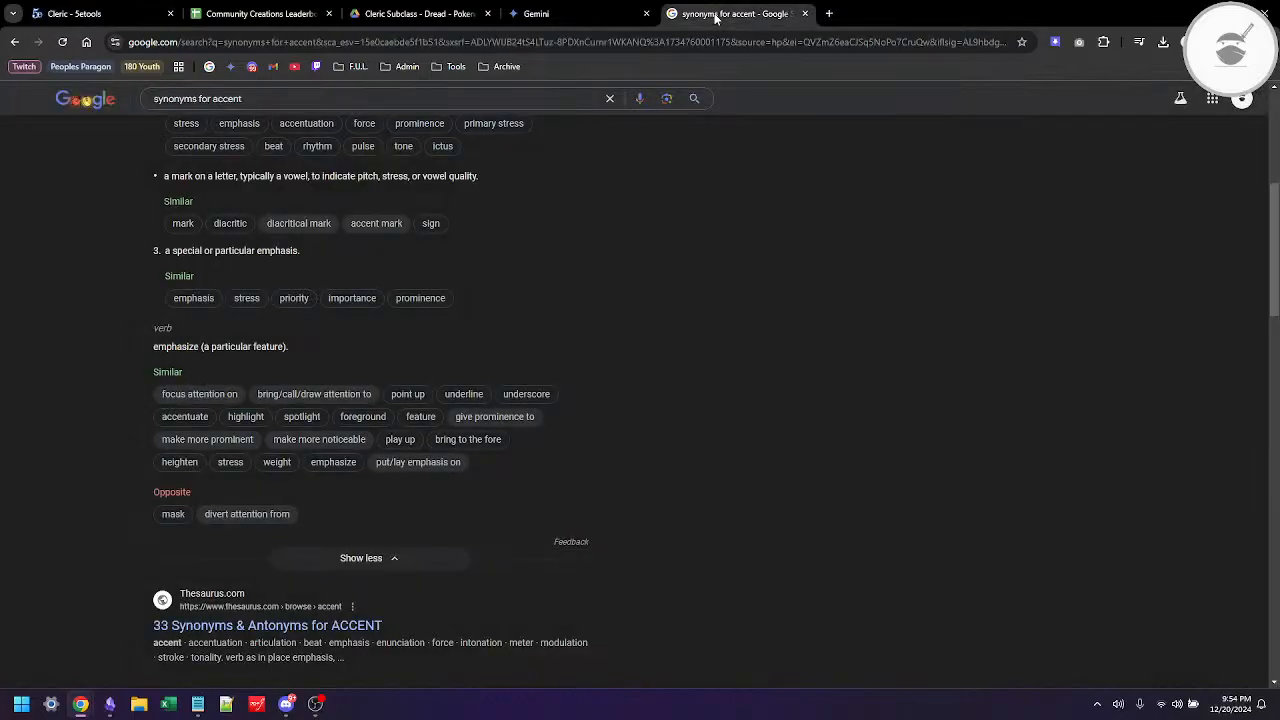
double_click(225, 98)
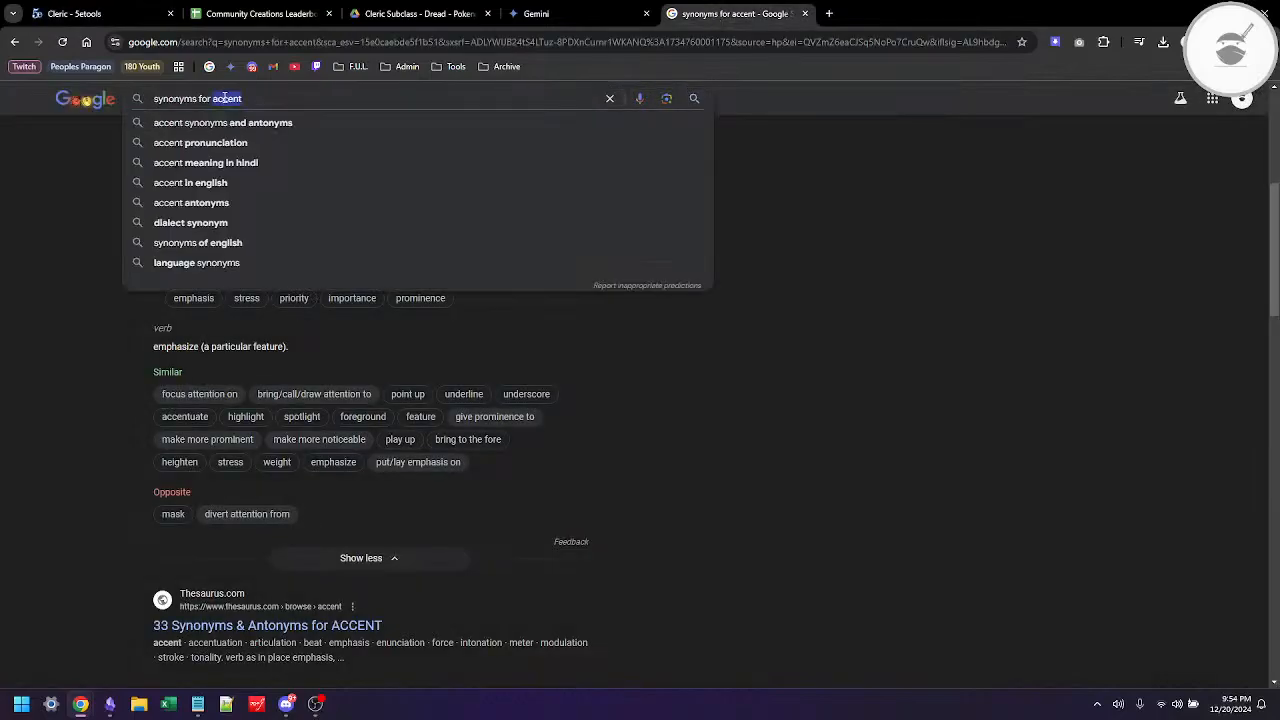
type("technique")
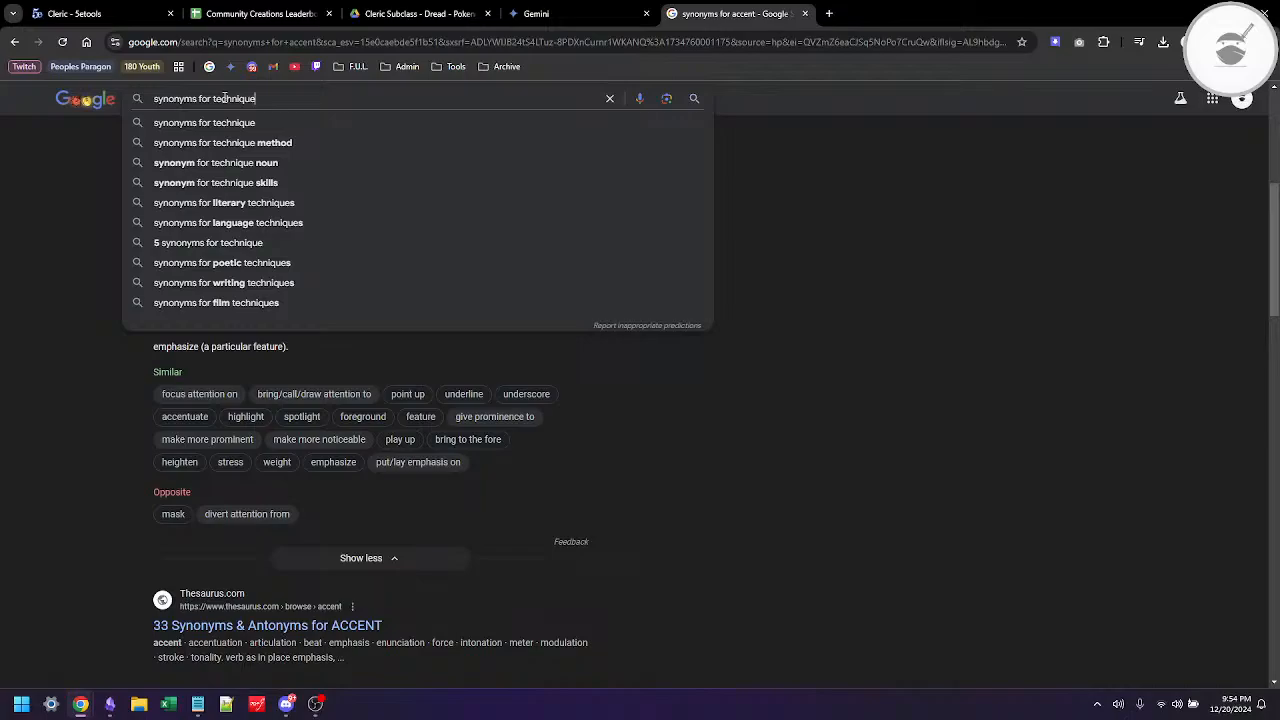
key("alt+Tab")
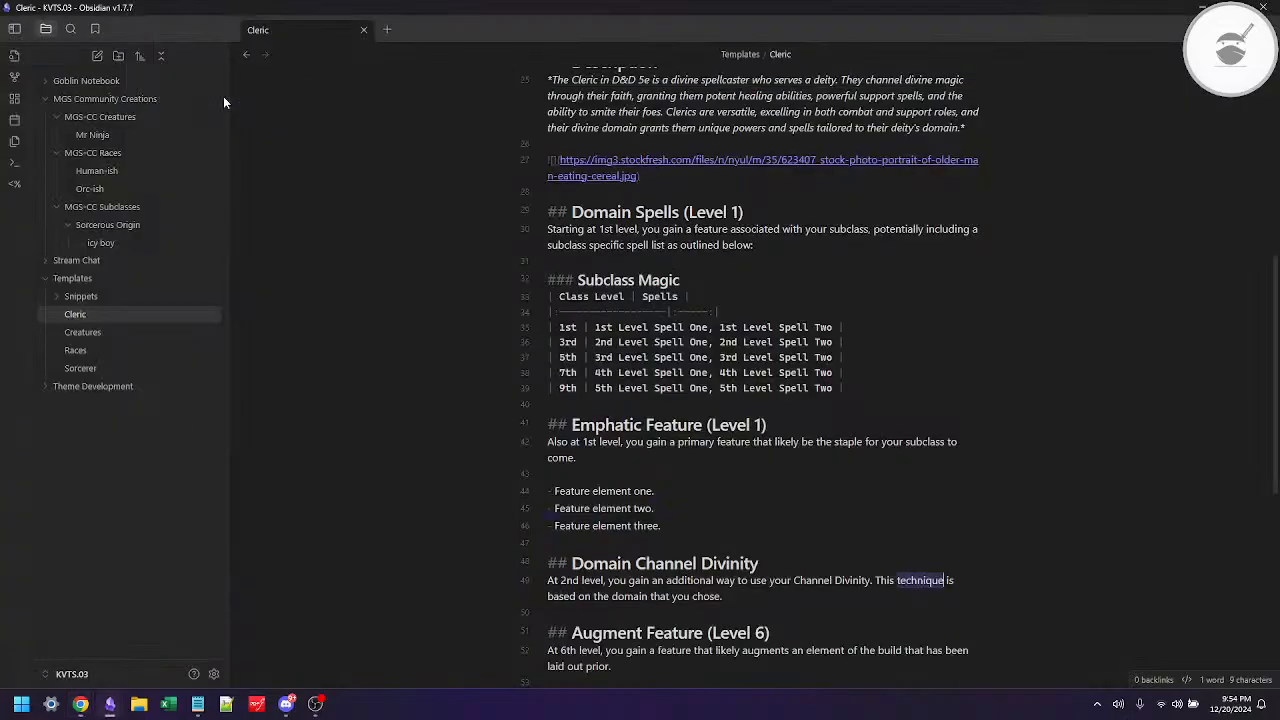
key("alt+Tab")
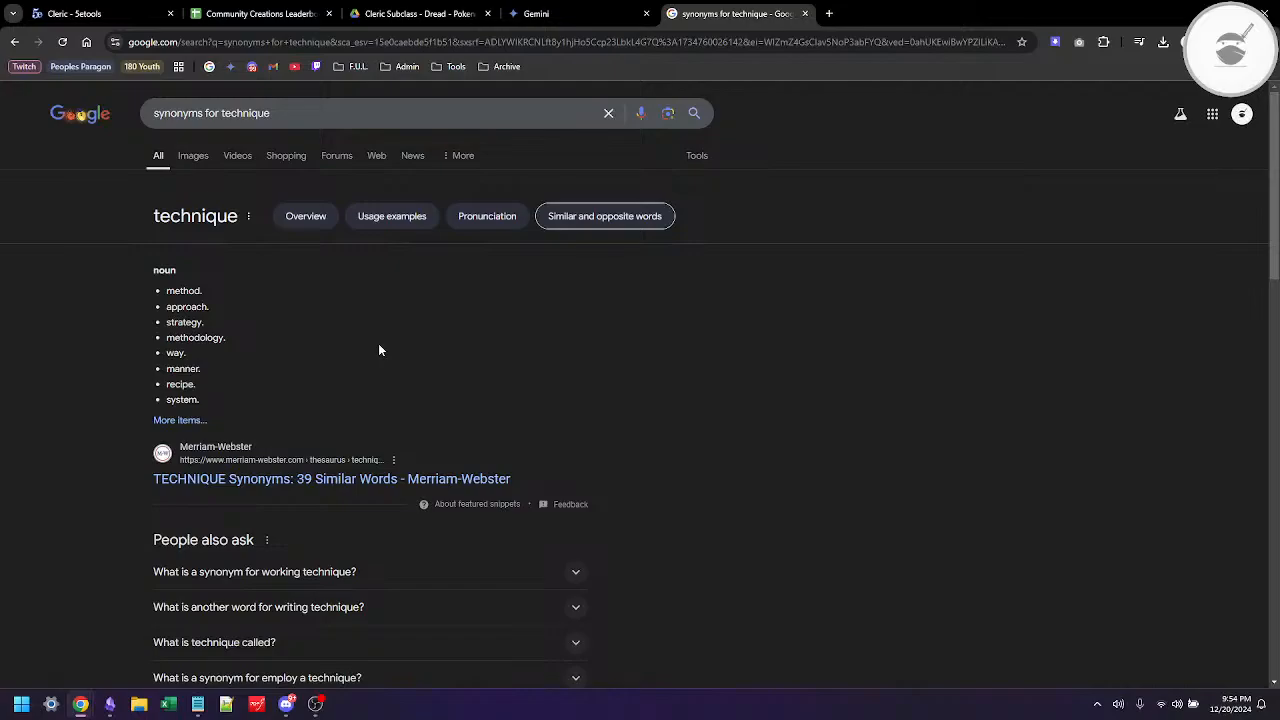
Step: Review the Merriam-Webster synonyms for technique and replace "technique" with "method" in the Obsidian Domain Channel Divinity description
left_click(192, 421)
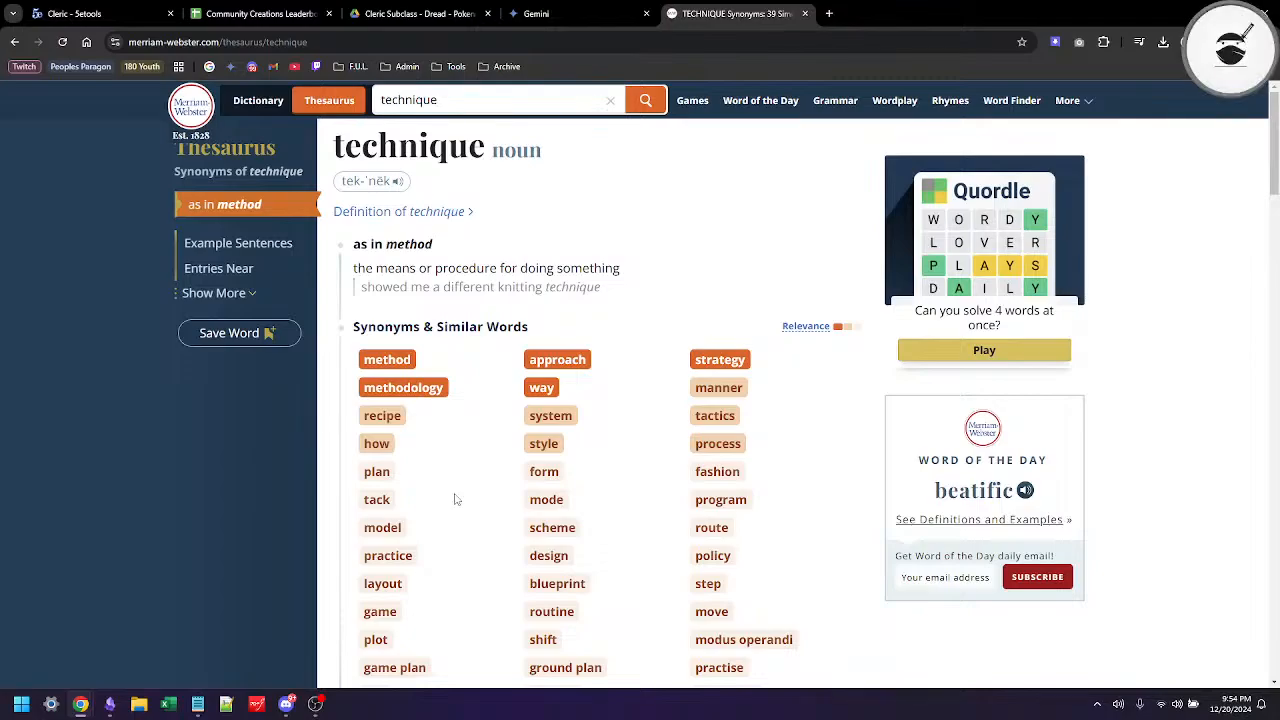
scroll(455, 499, "down", 1)
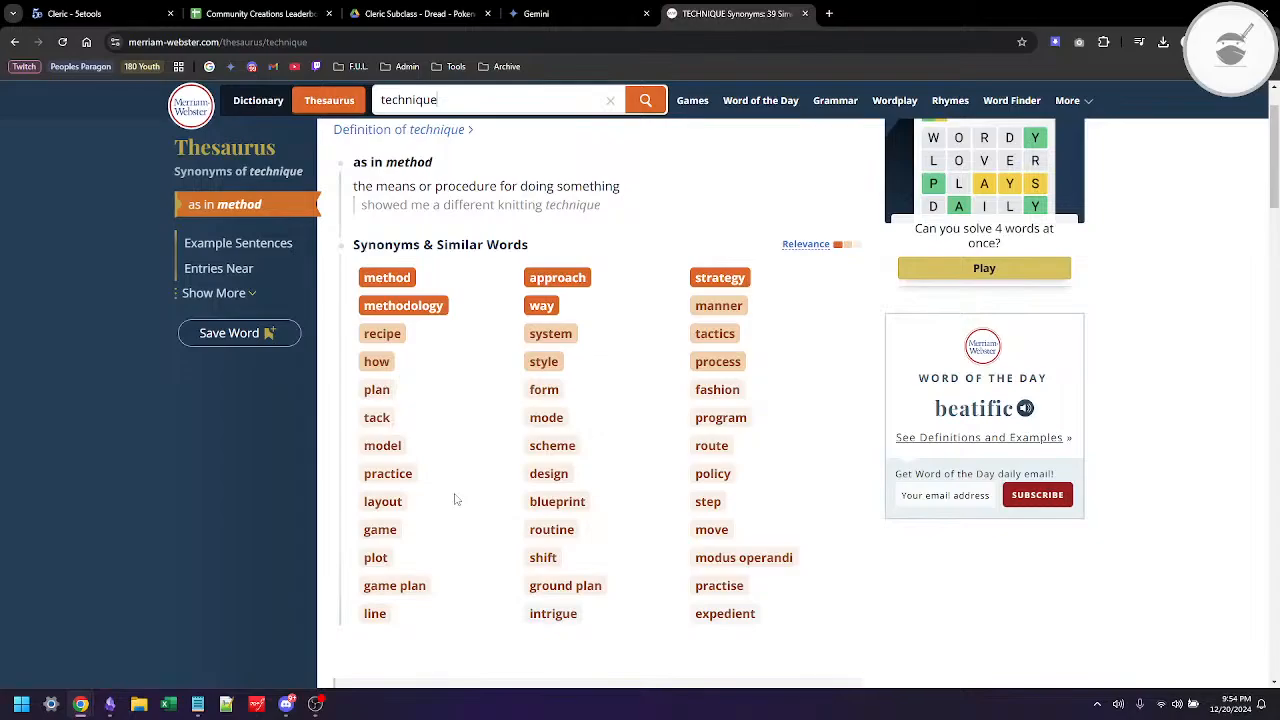
scroll(455, 499, "down", 3)
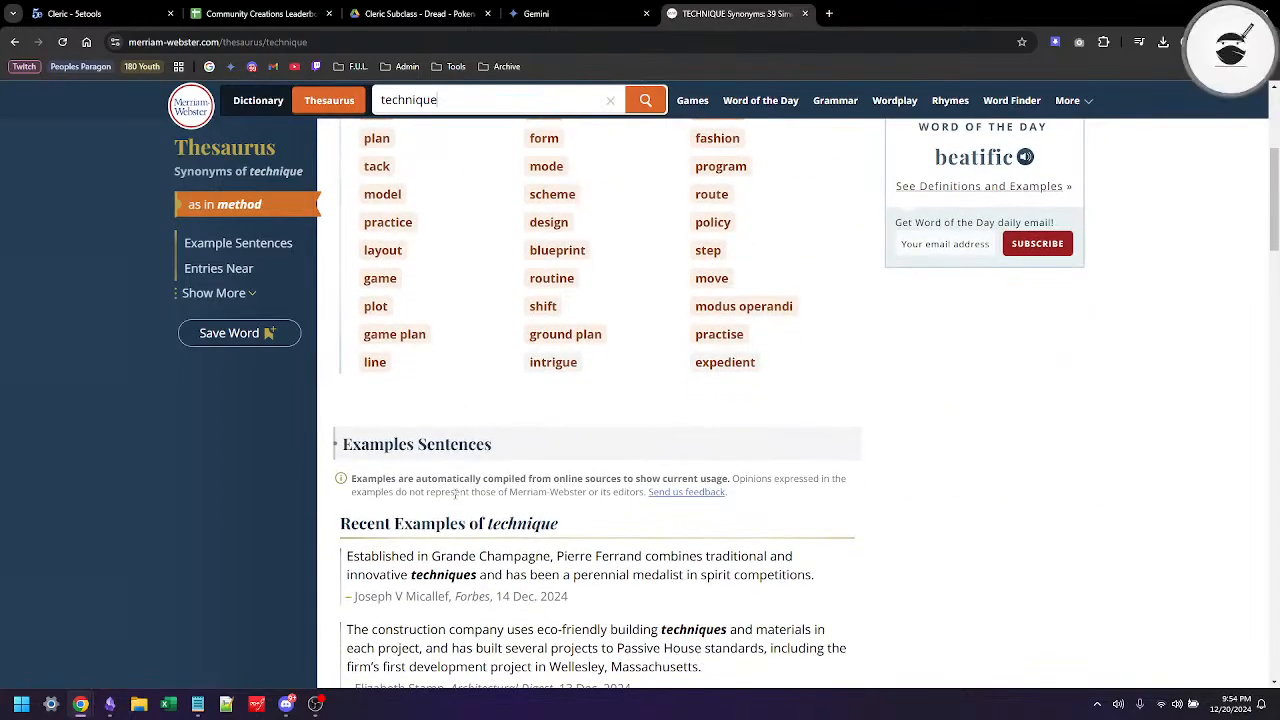
scroll(455, 499, "up", 3)
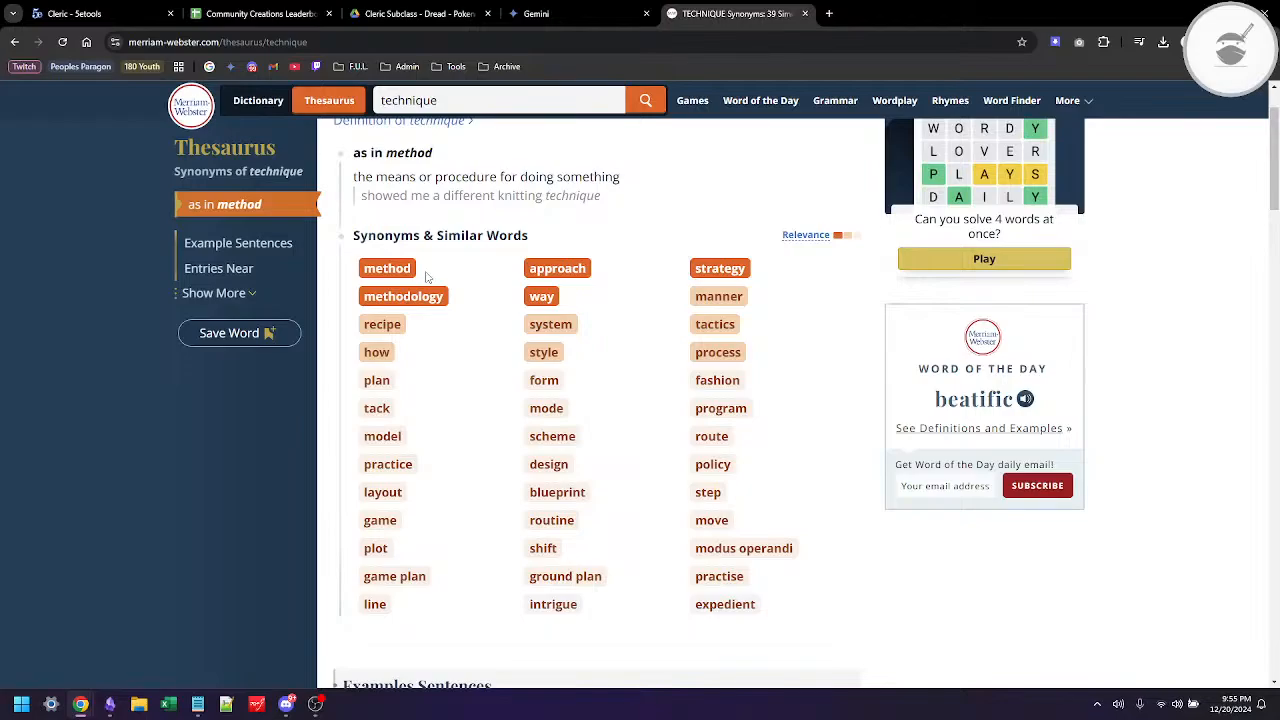
key("alt+Tab")
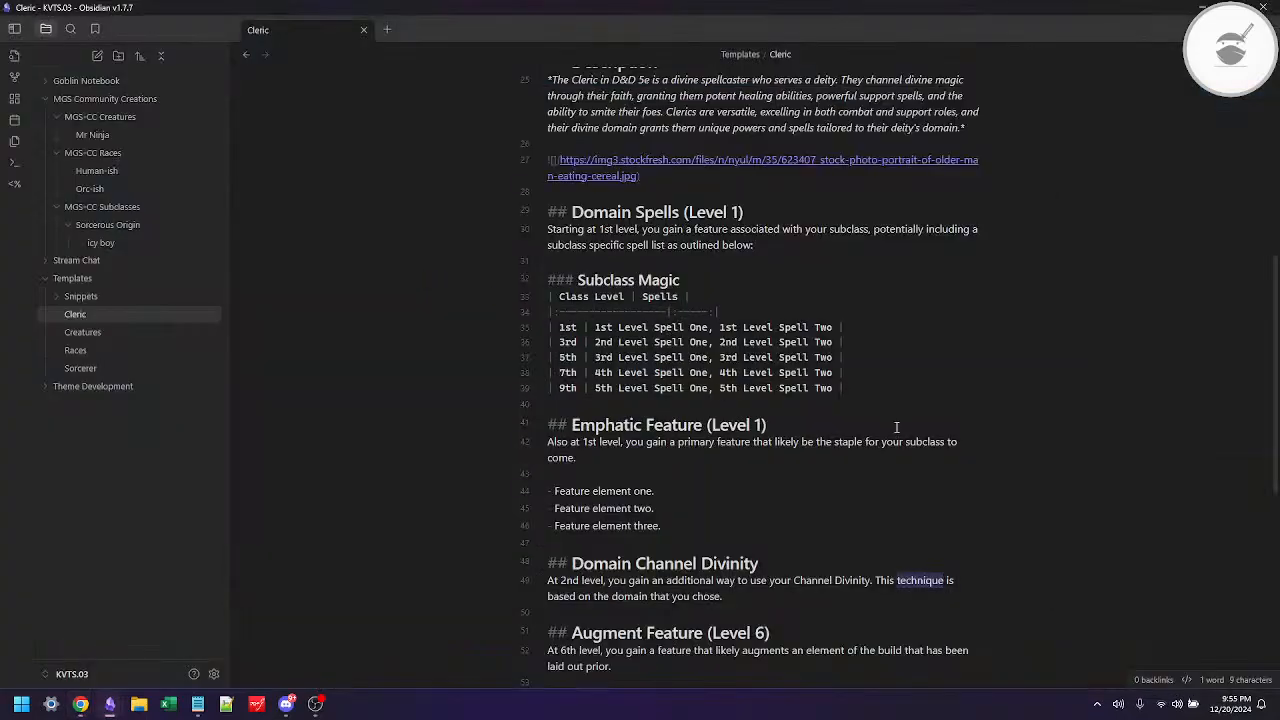
type("method")
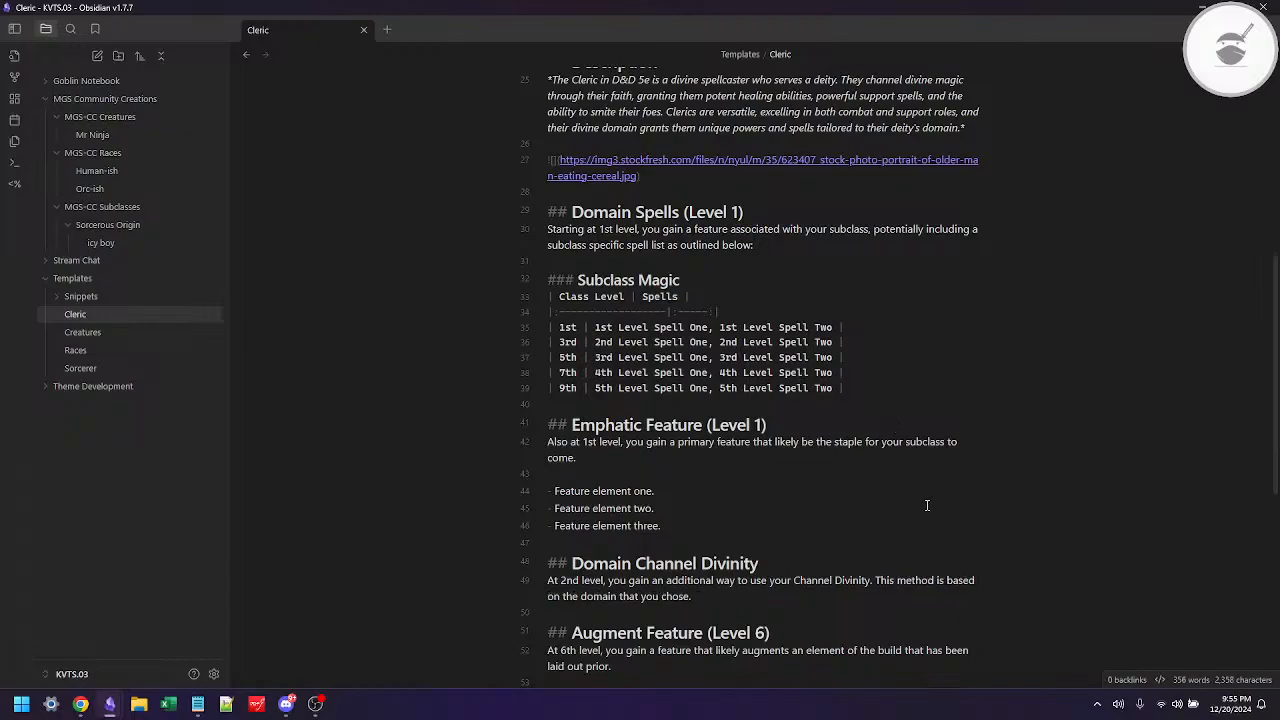
Step: Look up synonyms for based on Google and replace "based" with "rooted" in the Obsidian Domain Channel Divinity description
double_click(961, 580)
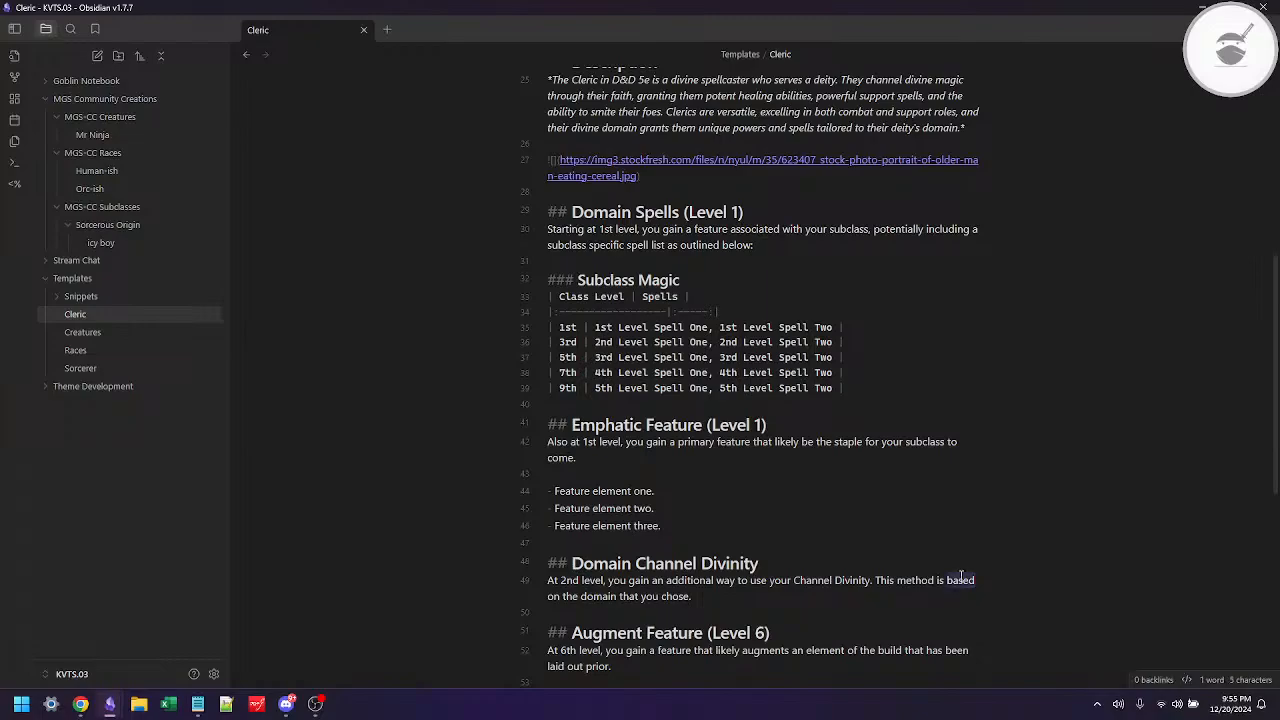
key("alt+Tab")
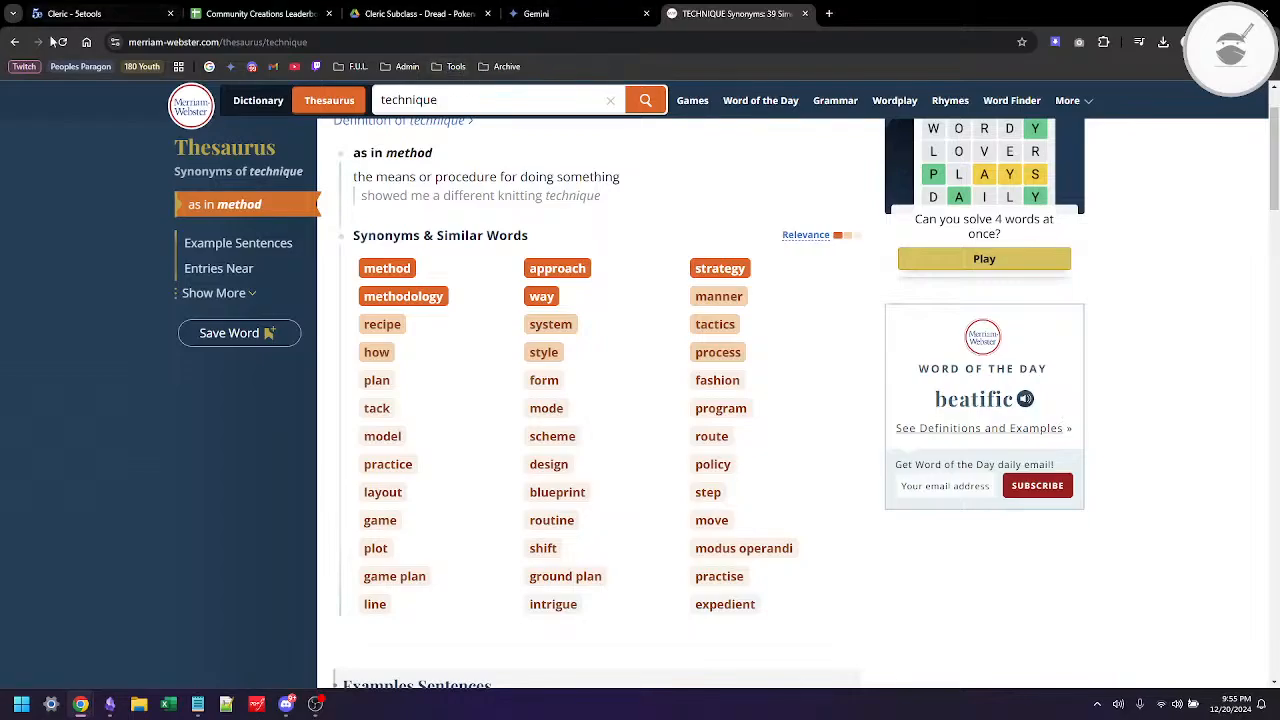
left_click(14, 44)
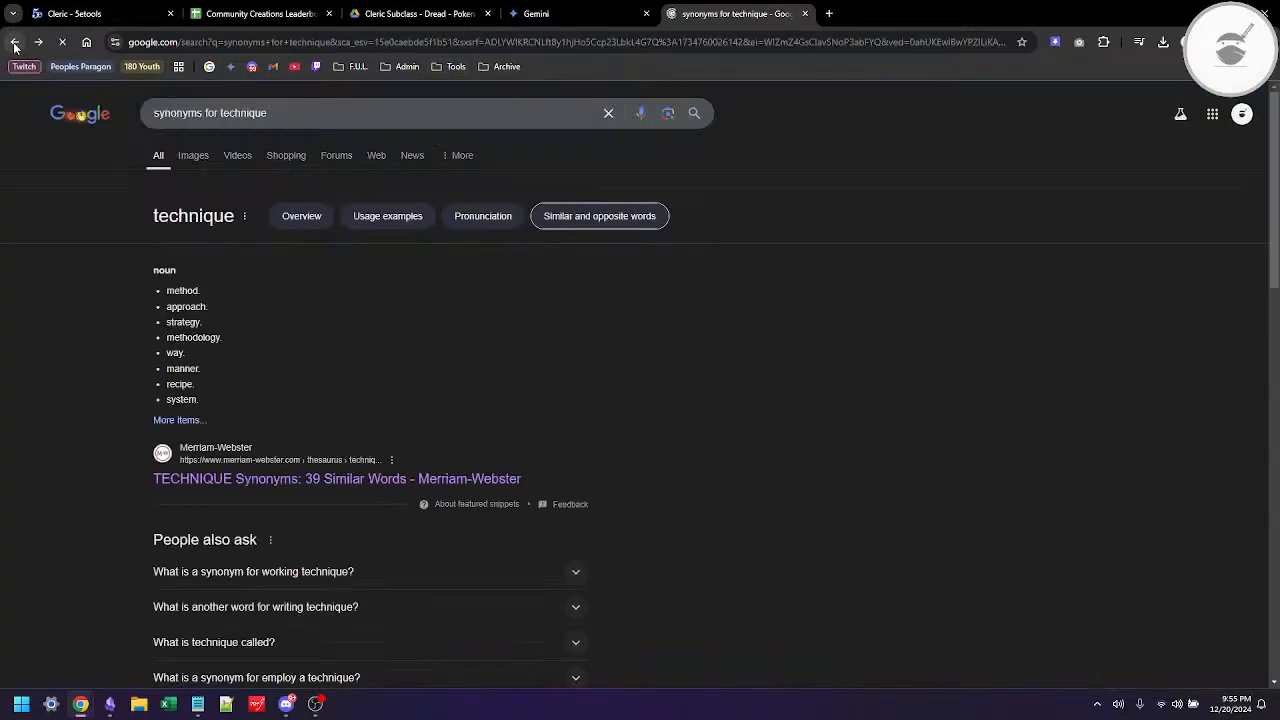
double_click(240, 114)
type("based")
key("Return")
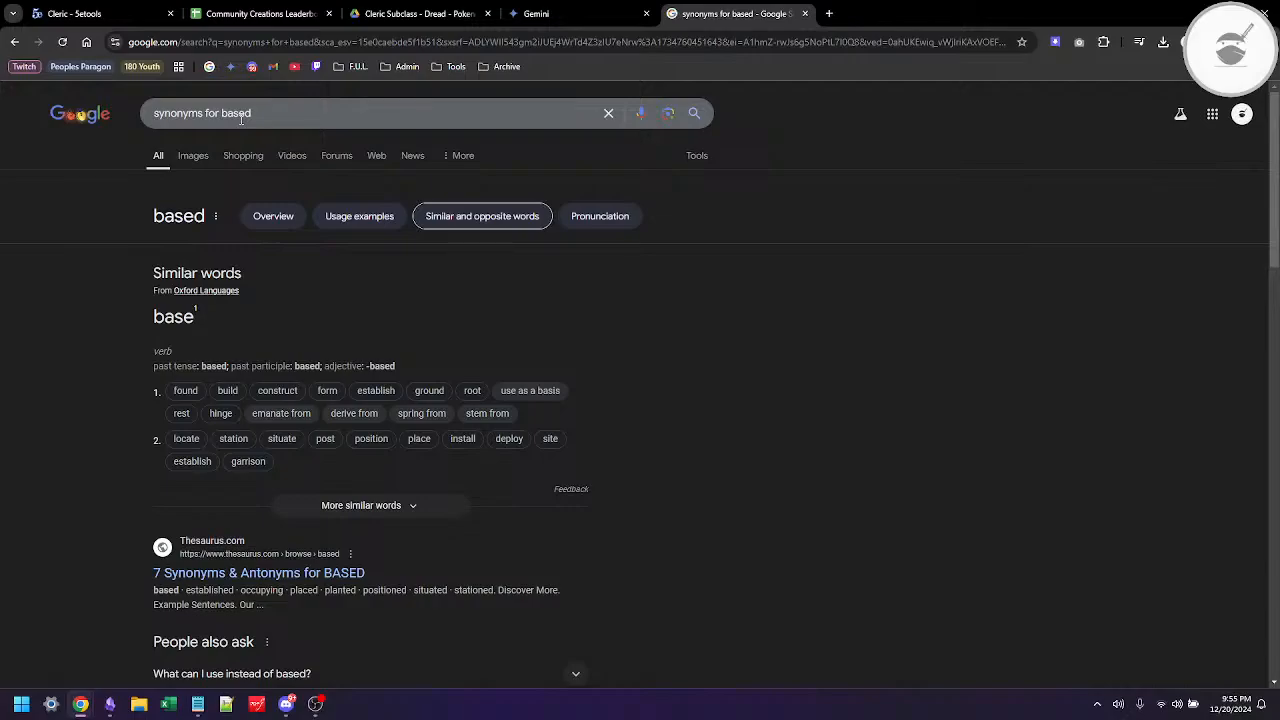
left_click(329, 506)
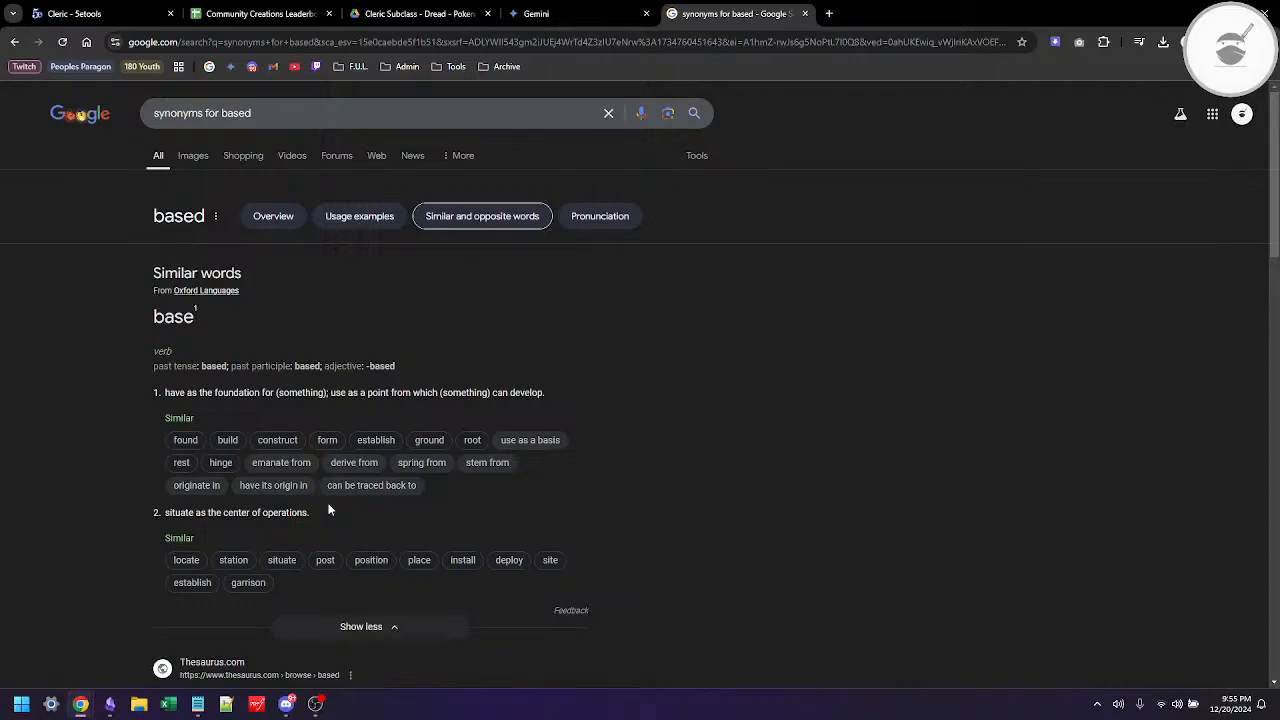
key("alt+Tab")
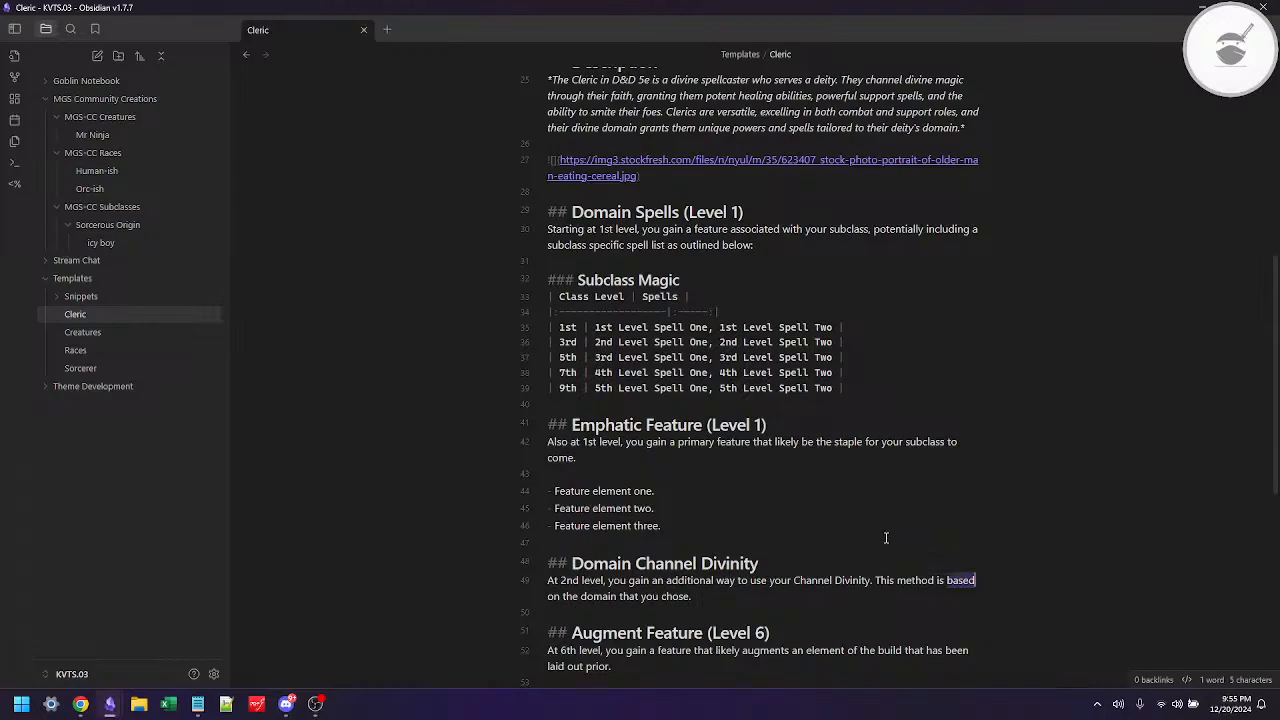
type("rooted")
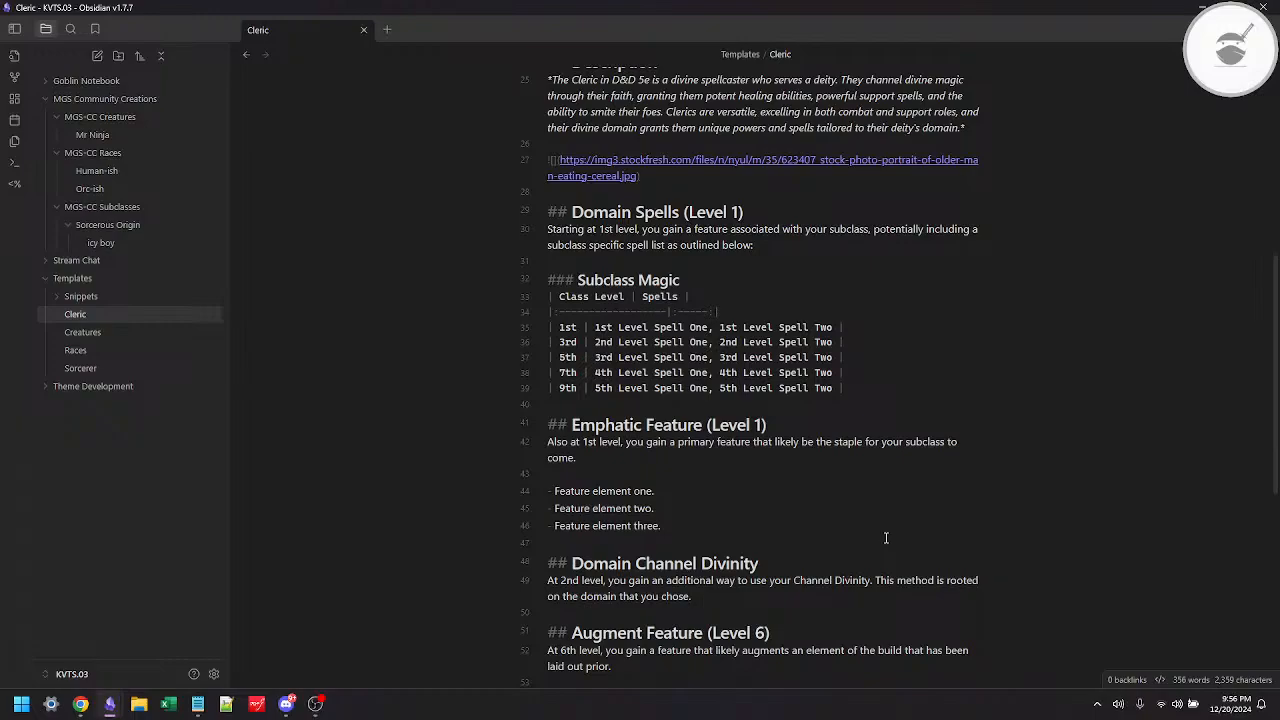
Step: Delete the three feature element bullets and one of the leftover blank lines under Emphatic Feature (Level 1)
key("Up")
key("Up")
key("shift+Up")
key("shift+Up")
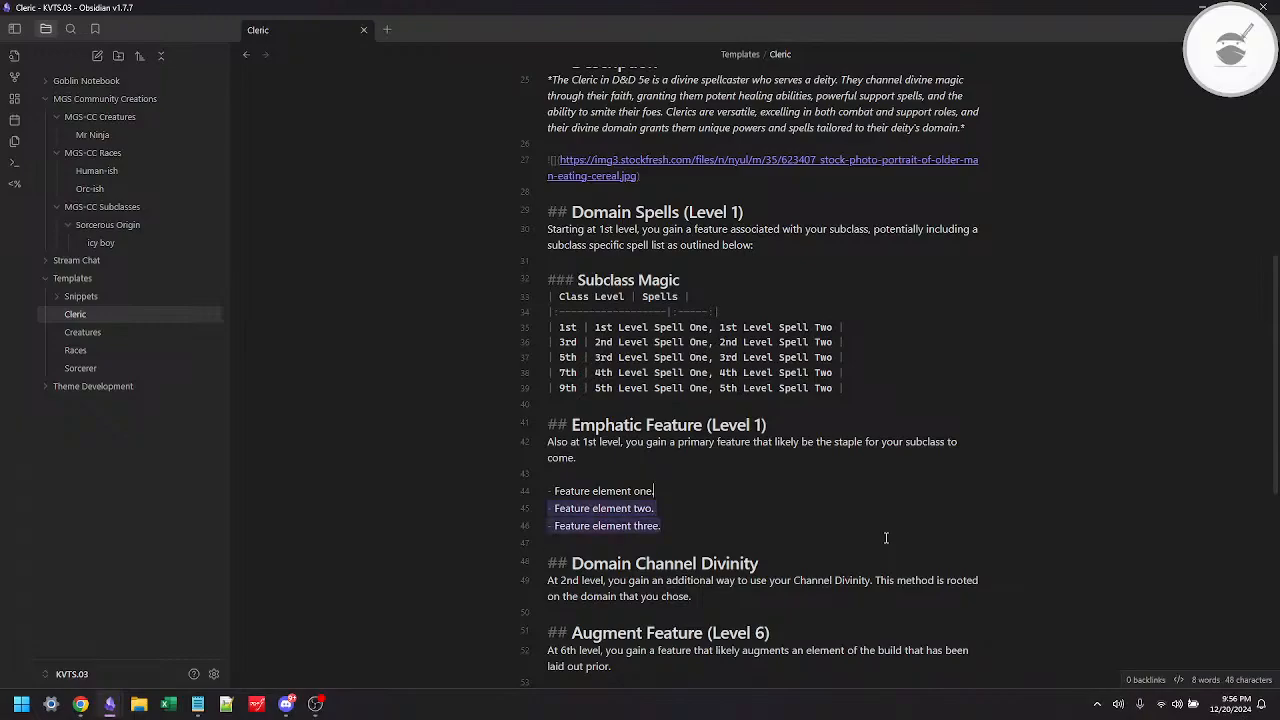
key("shift+Home")
key("BackSpace")
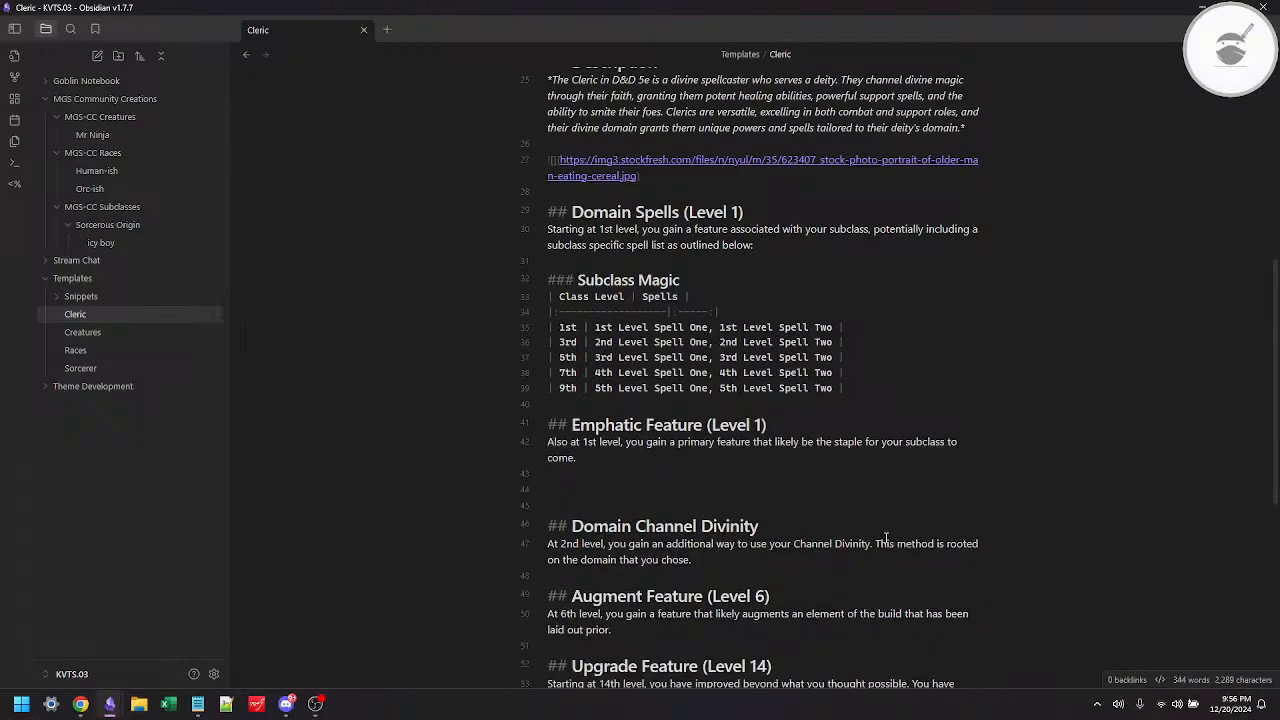
key("BackSpace")
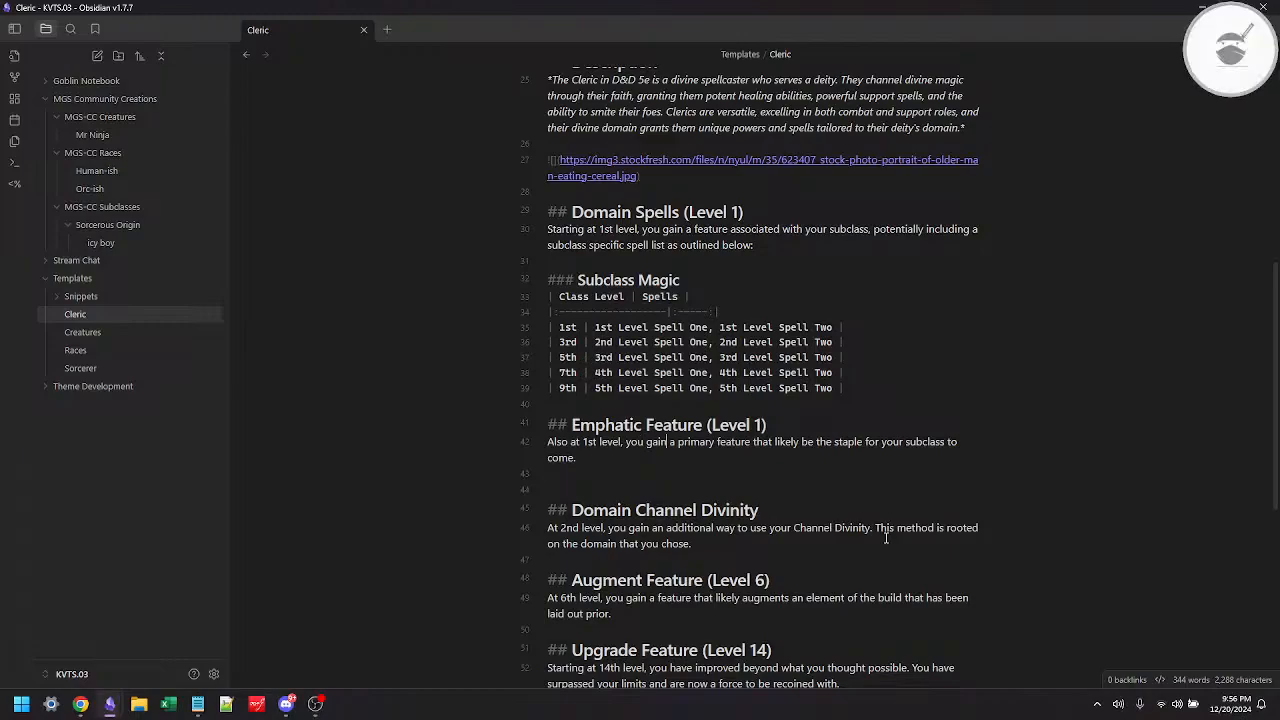
Step: In the Emphatic Feature (Level 1) description, remove "a primary feature" wording's "primary" and insert "that emphasizes the domain" after "you gain a feature"
key("ctrl+shift+Right")
key("BackSpace")
key("BackSpace")
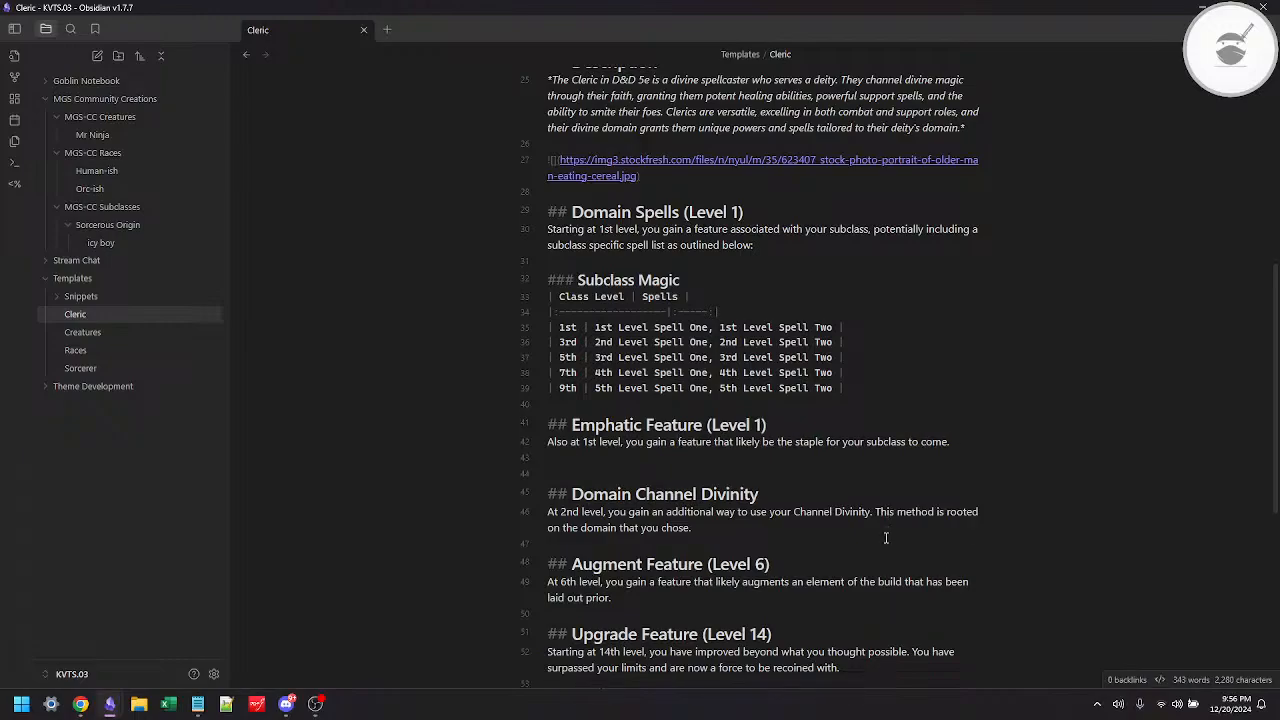
type("th")
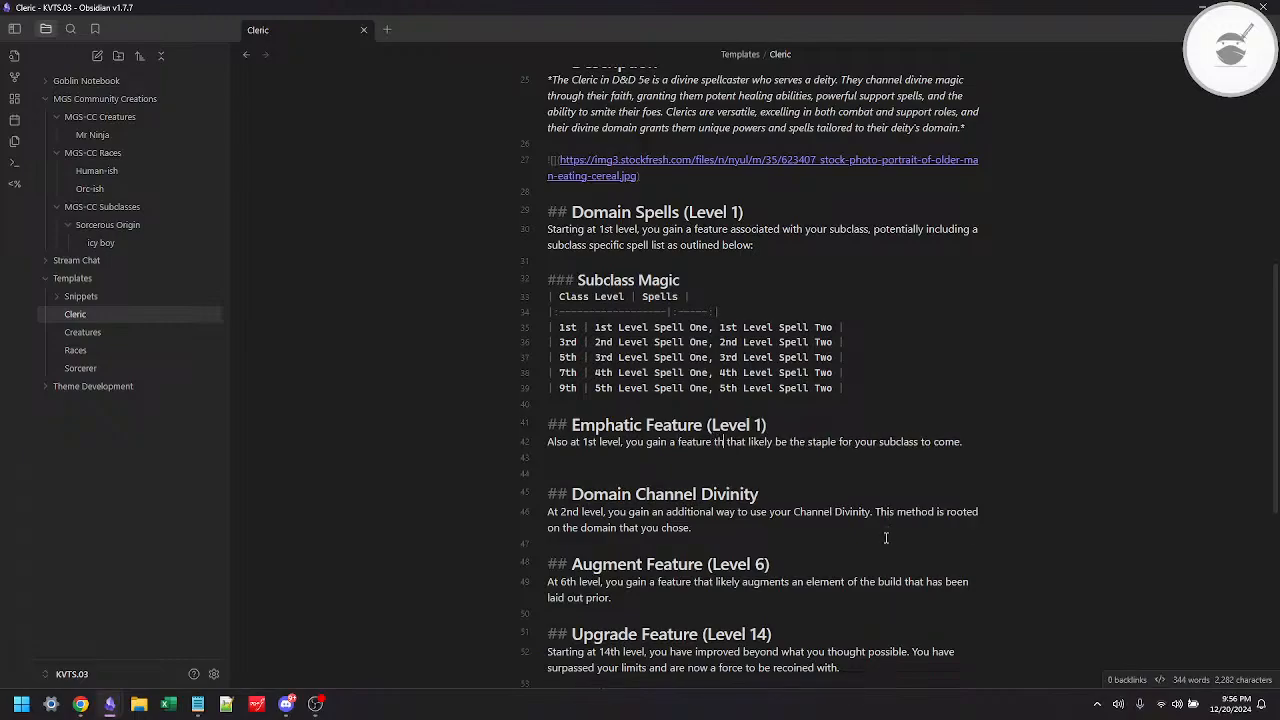
type("at ")
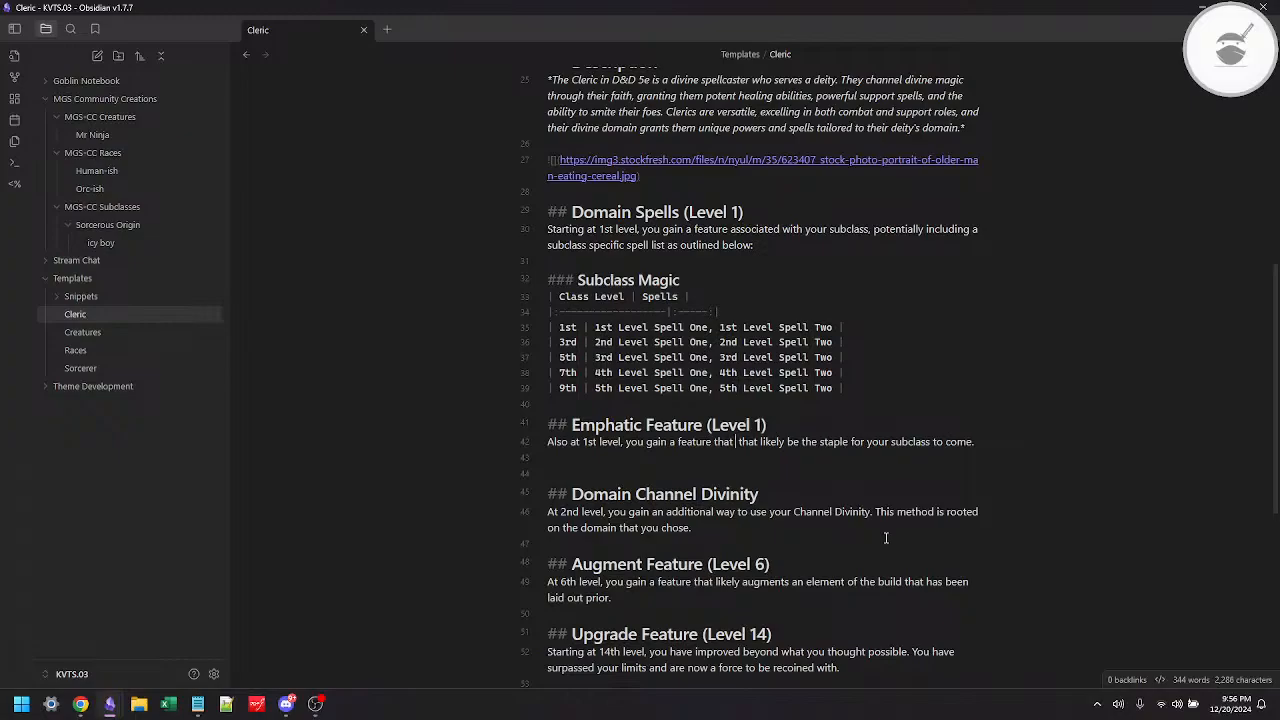
type("em")
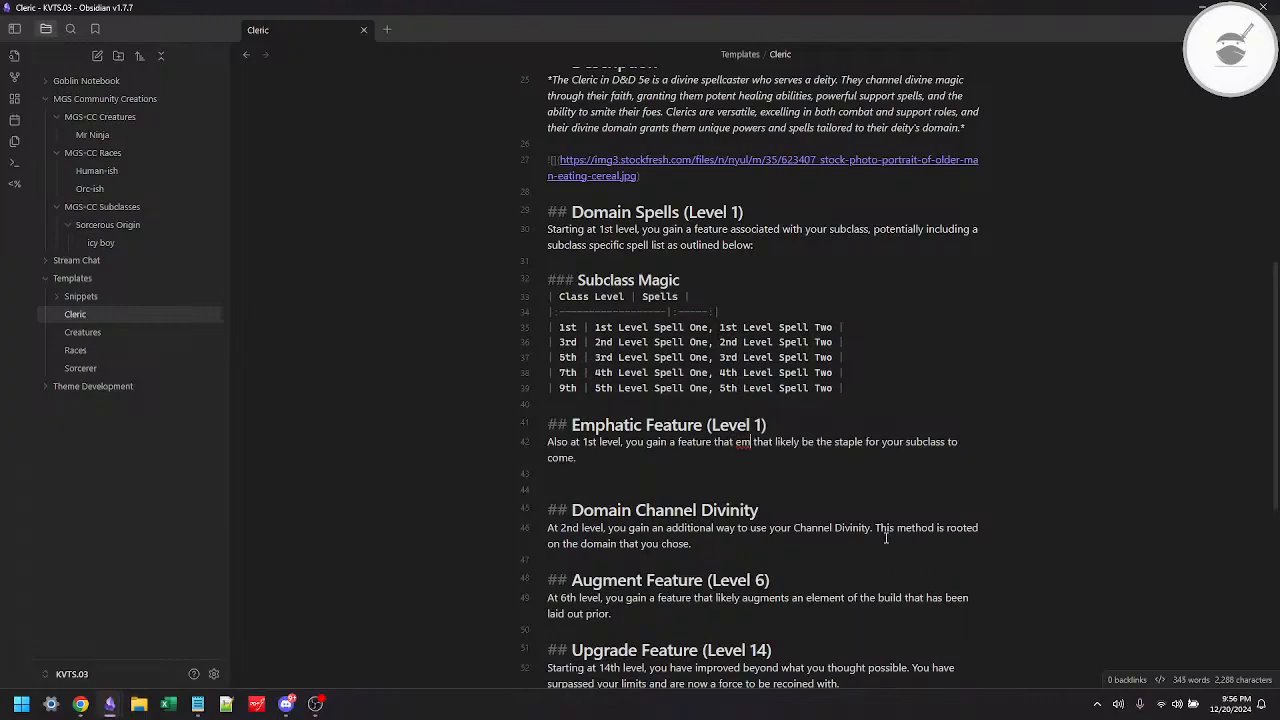
type("phasi")
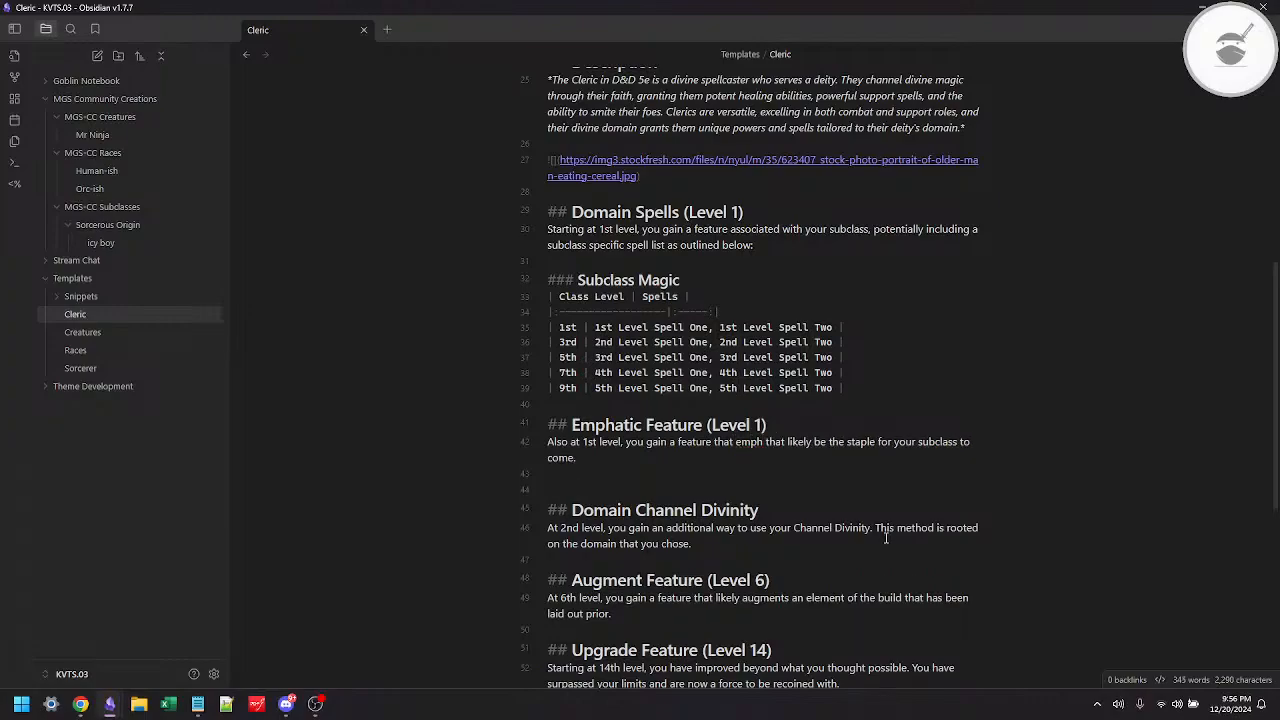
type("zes ")
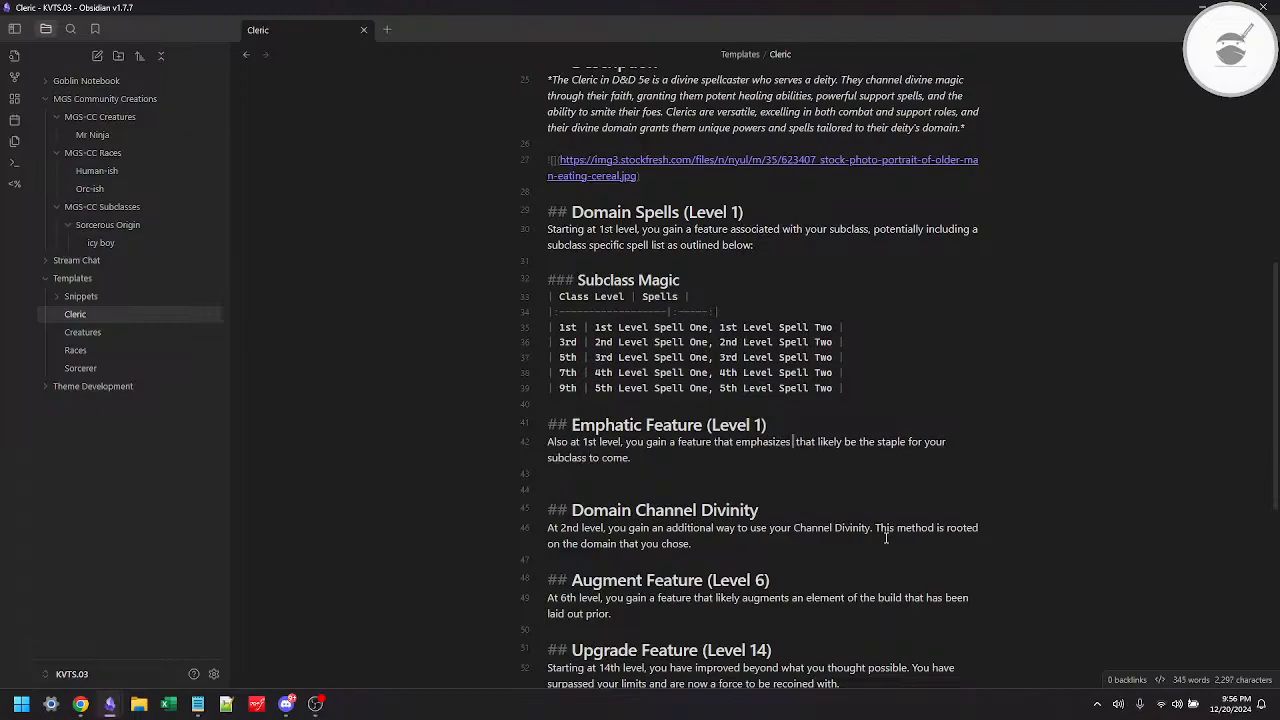
type("the ")
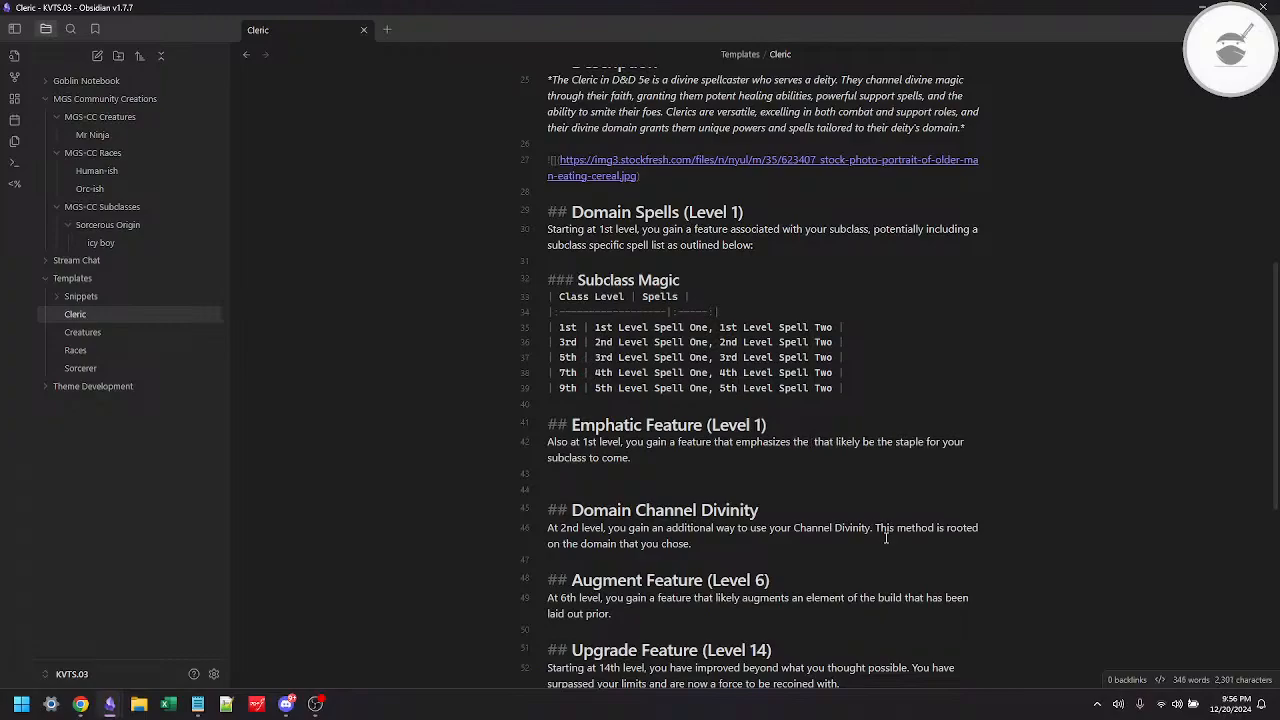
type("doma")
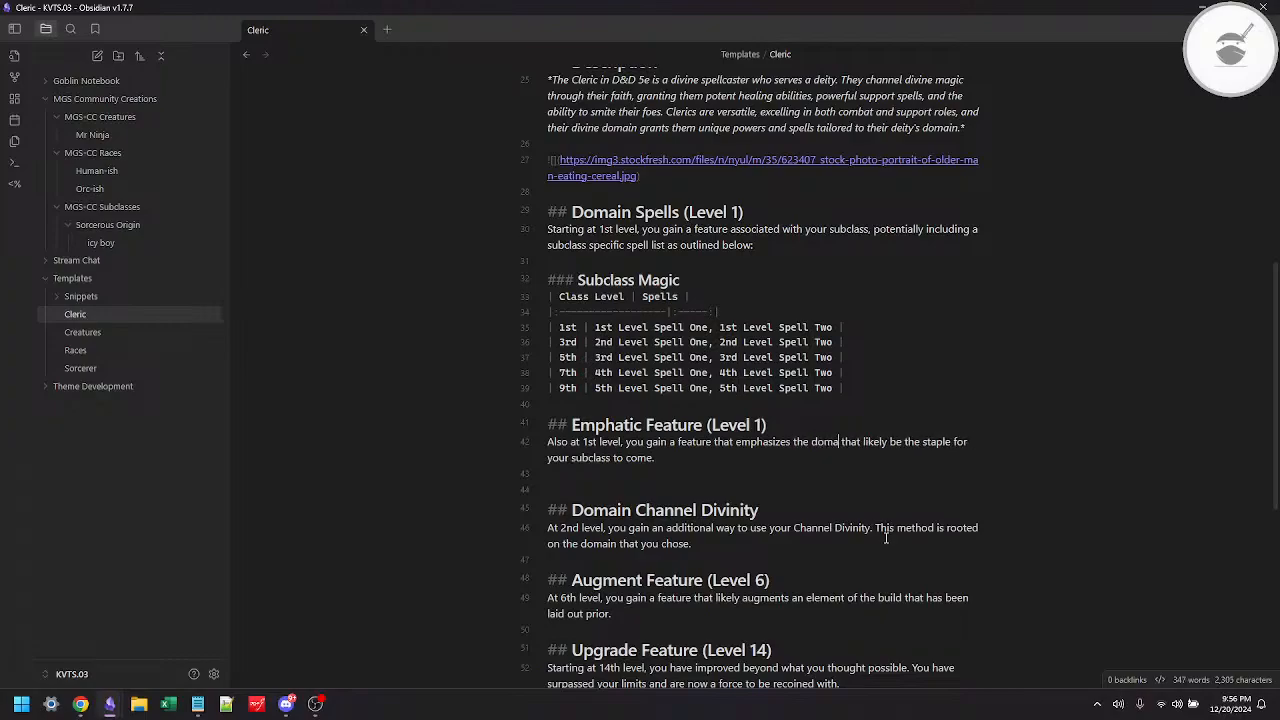
type("in that")
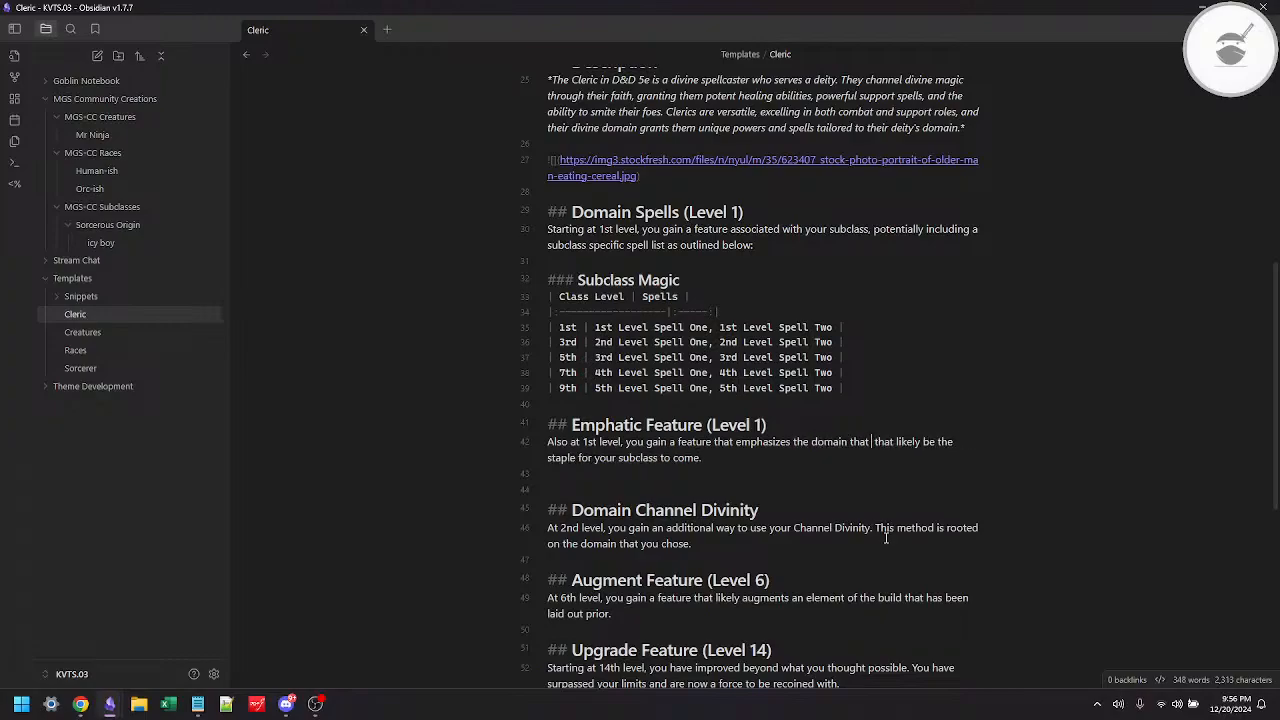
key("BackSpace")
key("BackSpace")
key("BackSpace")
key("BackSpace")
key("BackSpace")
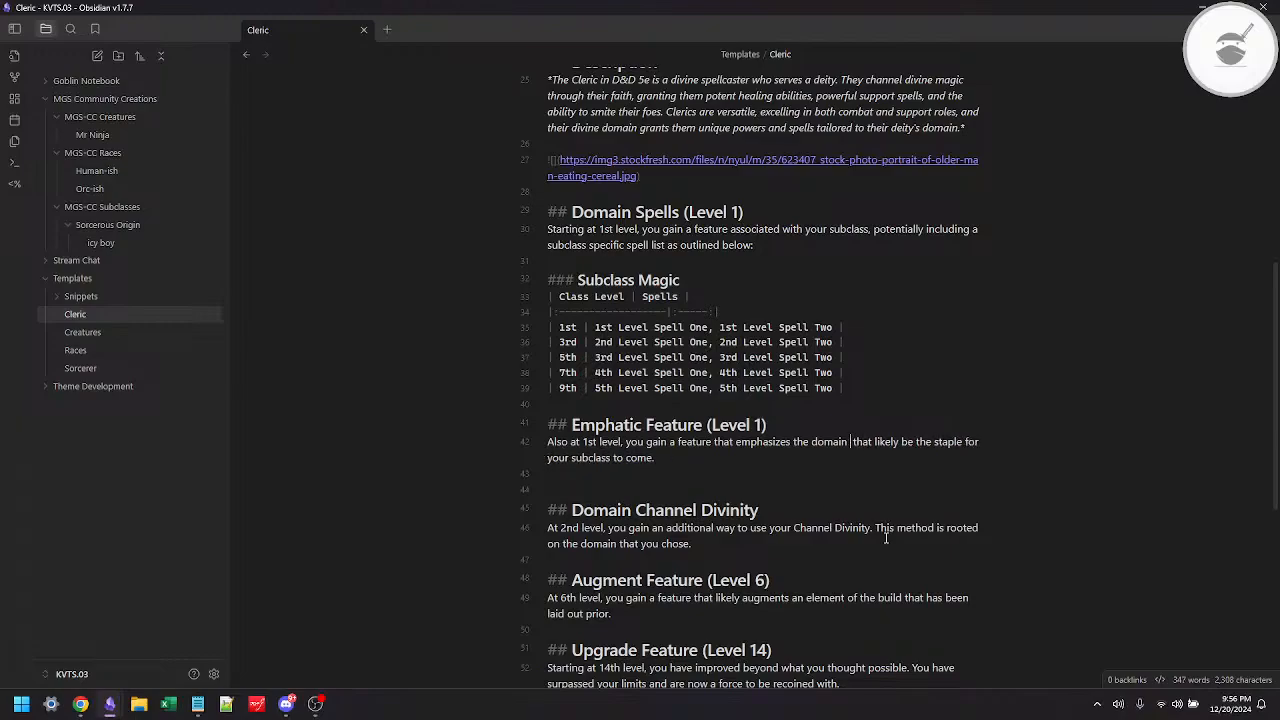
Step: End the first sentence of the Emphatic Feature description with "you chose." after "the domain"
type("you ")
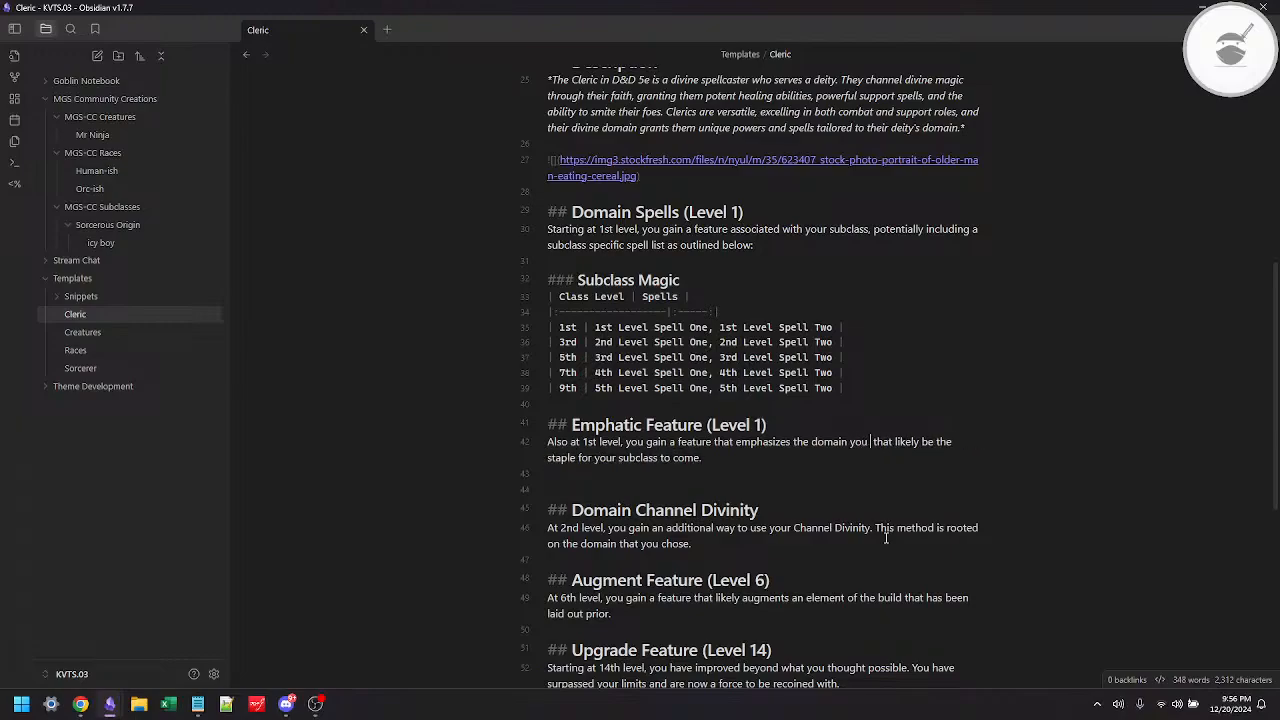
type("choose")
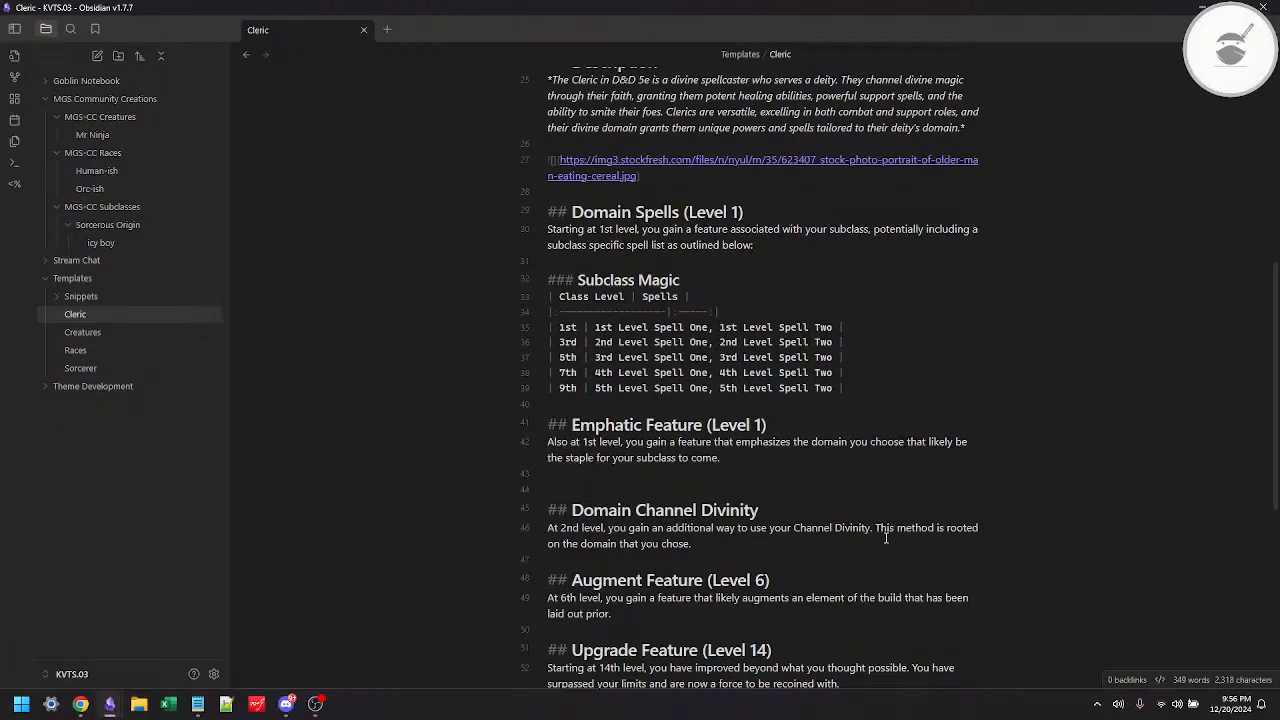
key("BackSpace")
key("BackSpace")
key("BackSpace")
type("se")
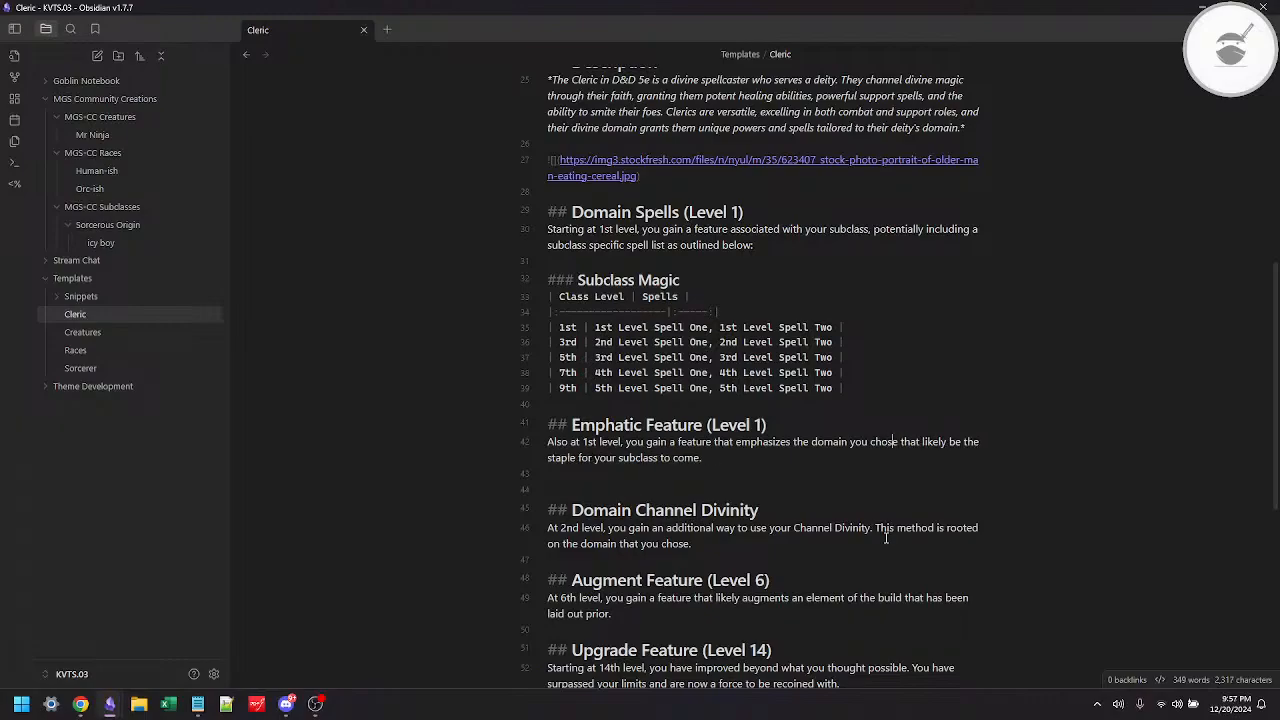
type(".")
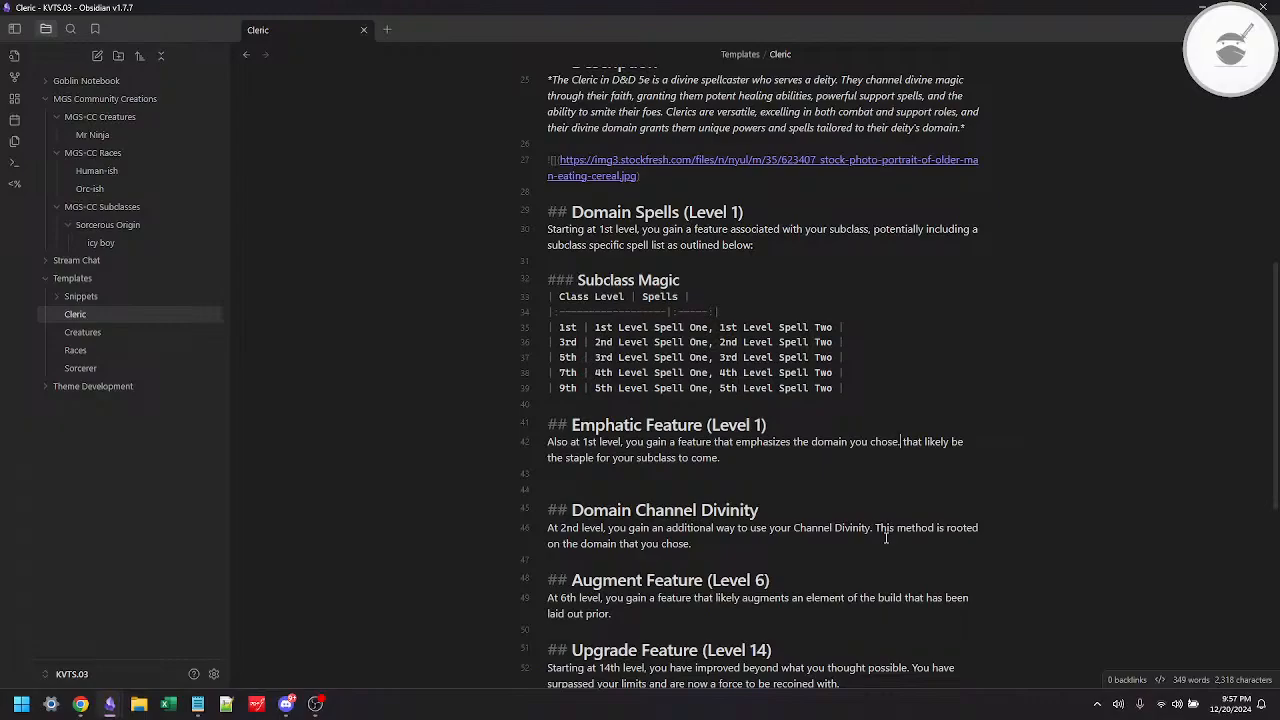
Step: Turn the rest of the Emphatic Feature description into a second sentence beginning "It will likely be a key feature"
type("It will")
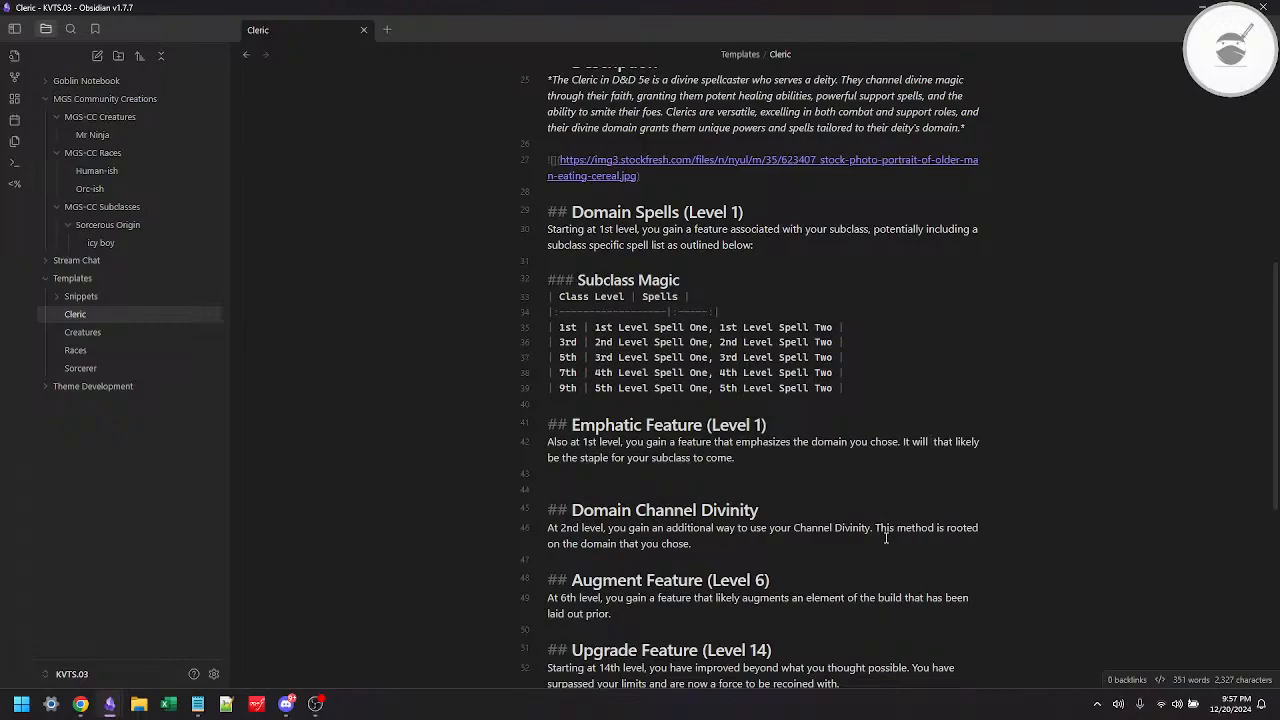
key("Delete")
key("Delete")
key("ctrl+z")
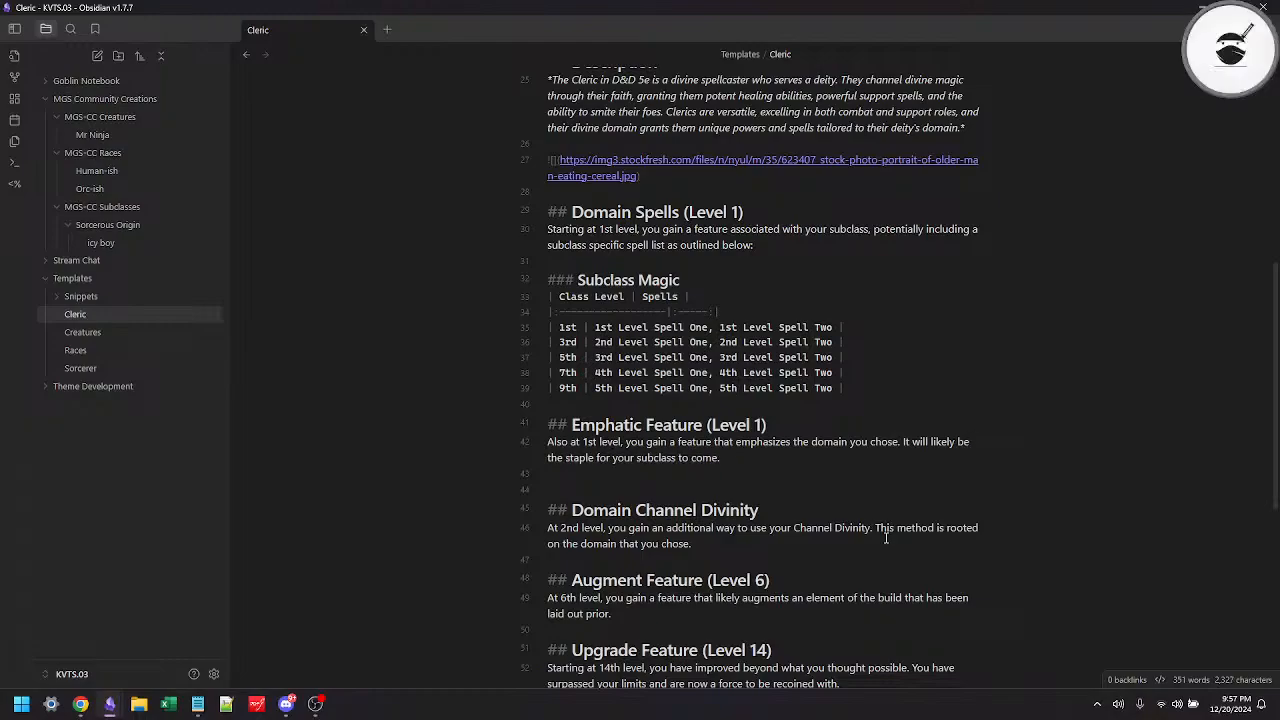
type("ke")
key("BackSpace")
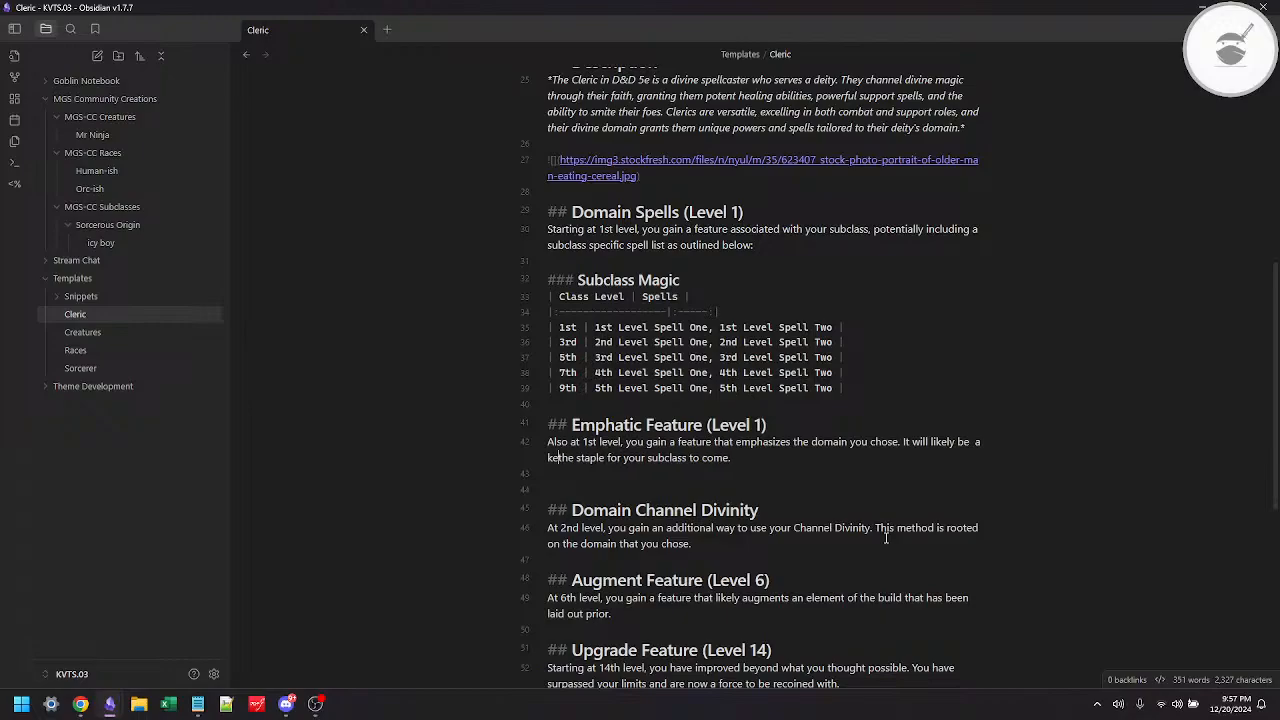
type("y feature ")
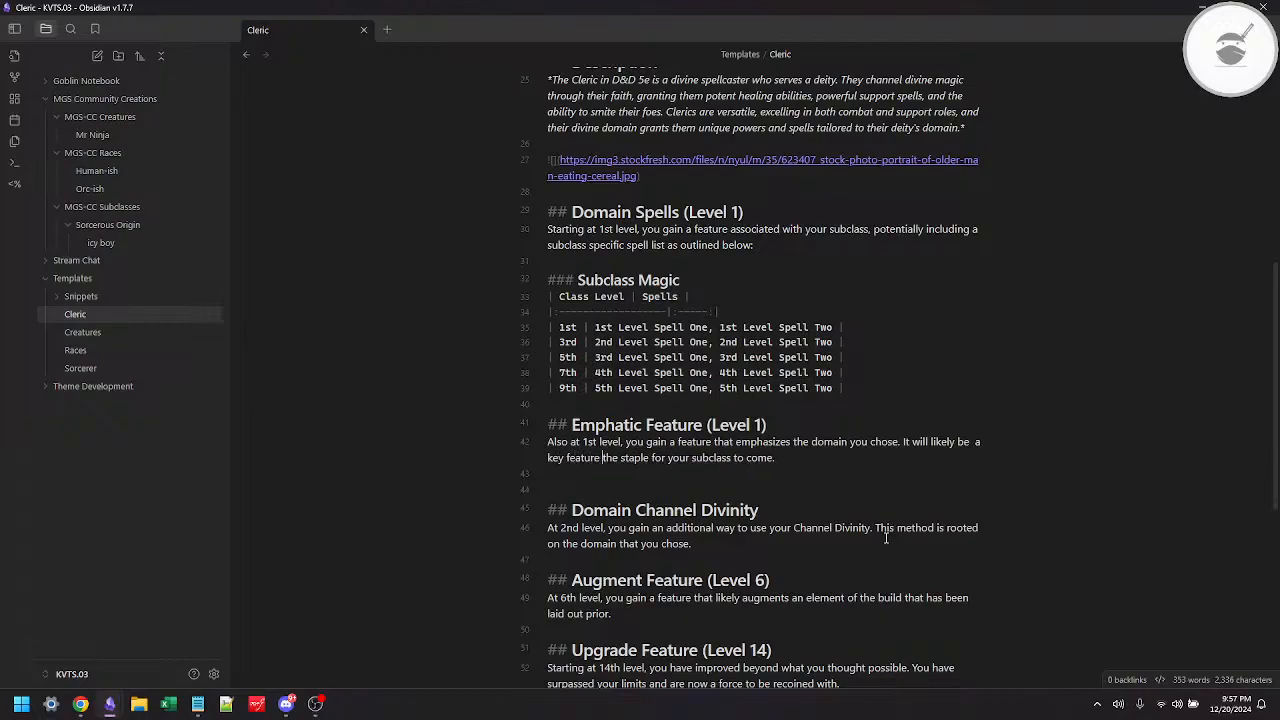
type("that")
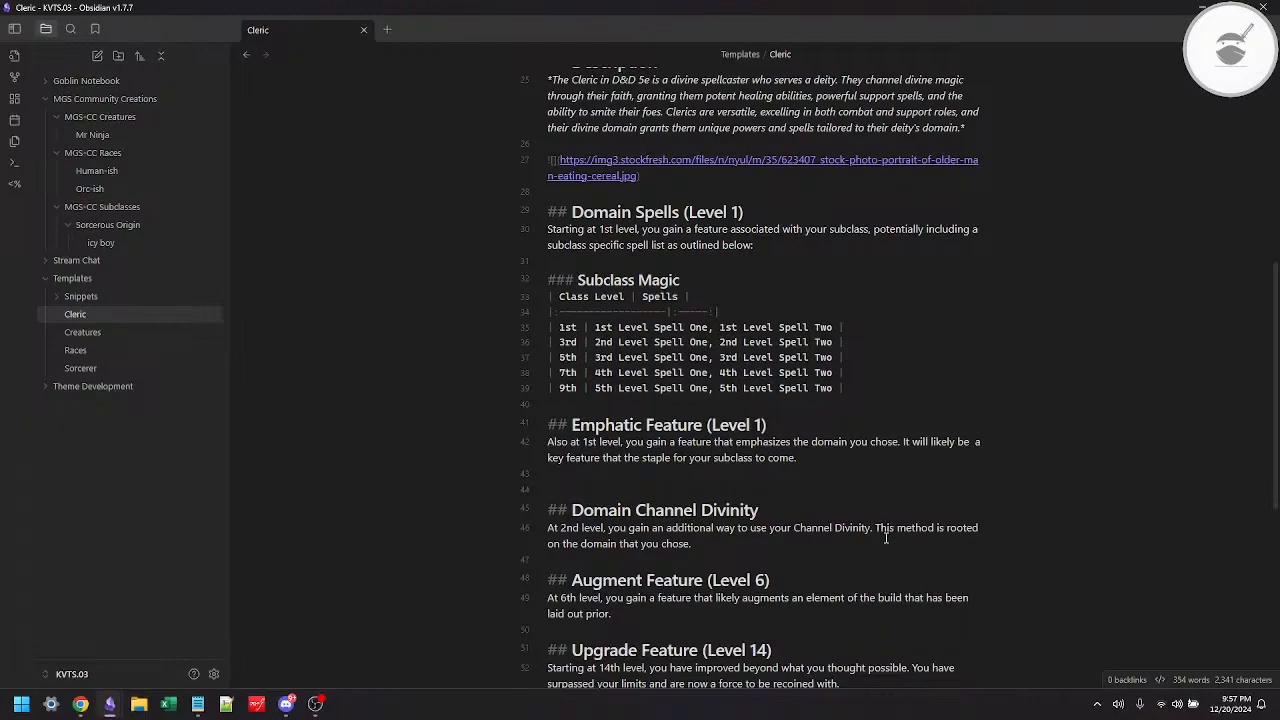
Step: Complete the second sentence with "used throughout gameplay" and delete the leftover words "the staple for your subclass to come"
key("ctrl+shift+Left")
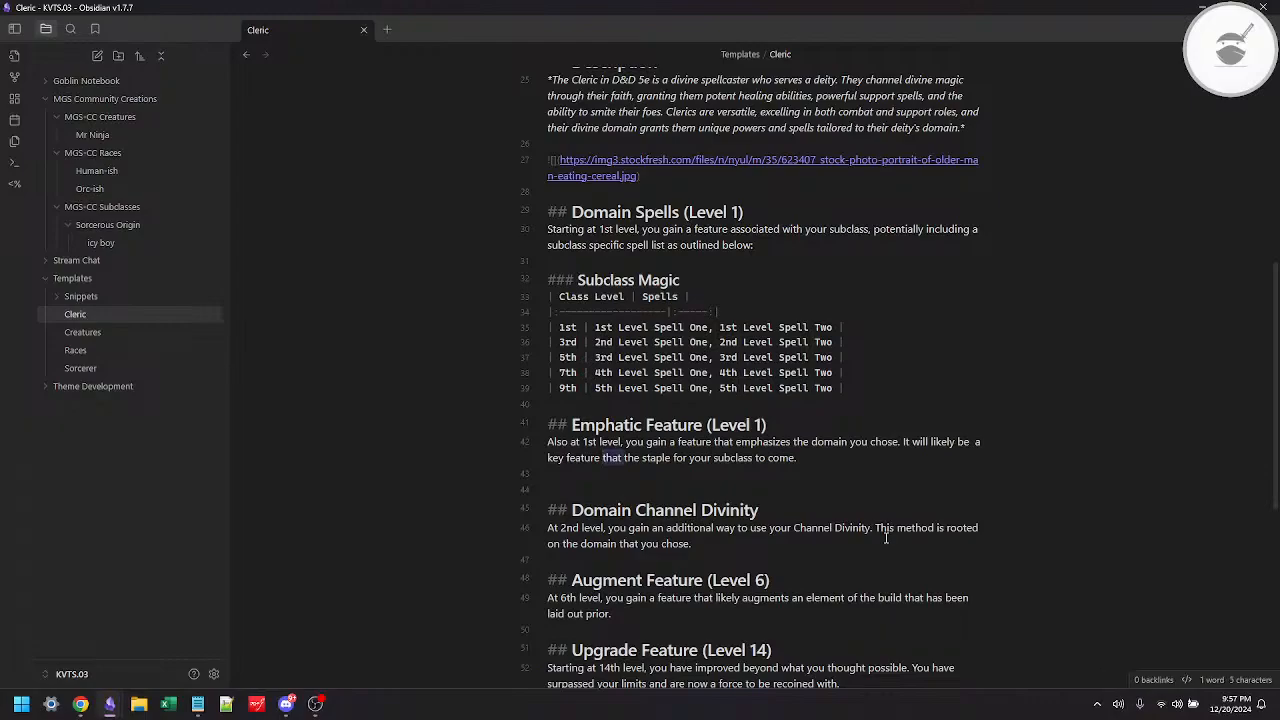
type("used ")
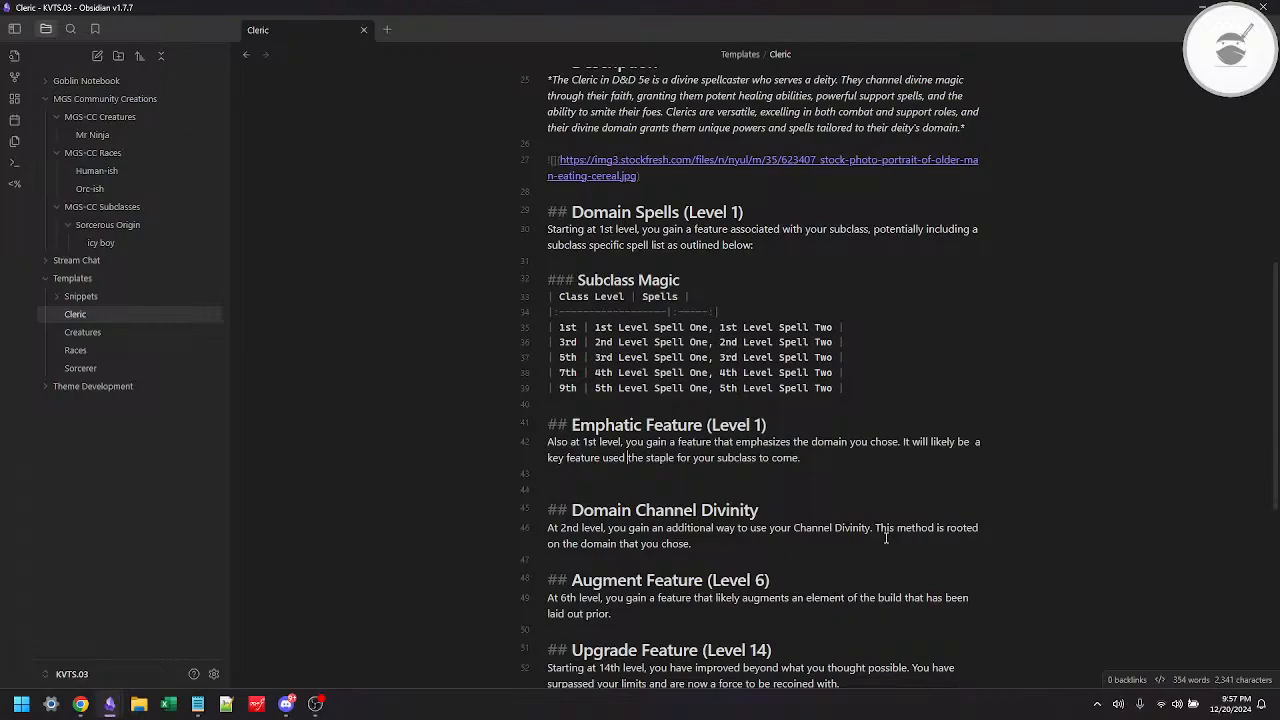
type("through")
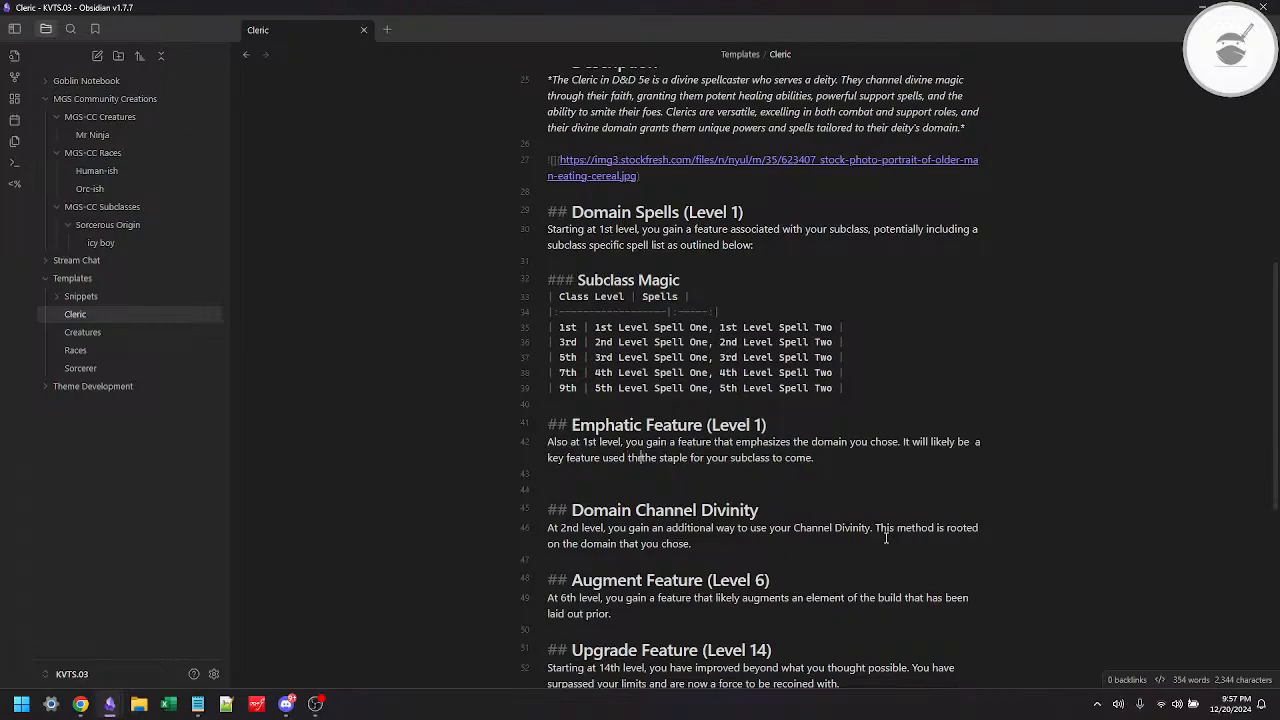
type("out gam")
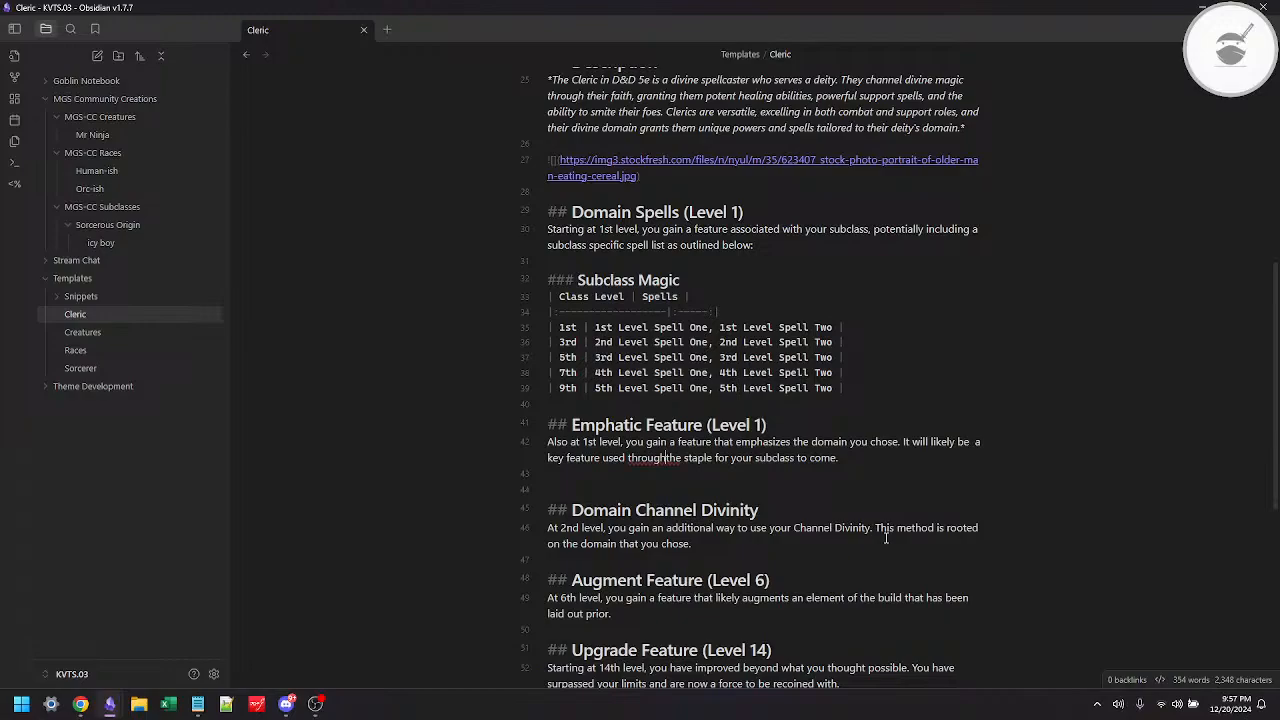
type("eplay")
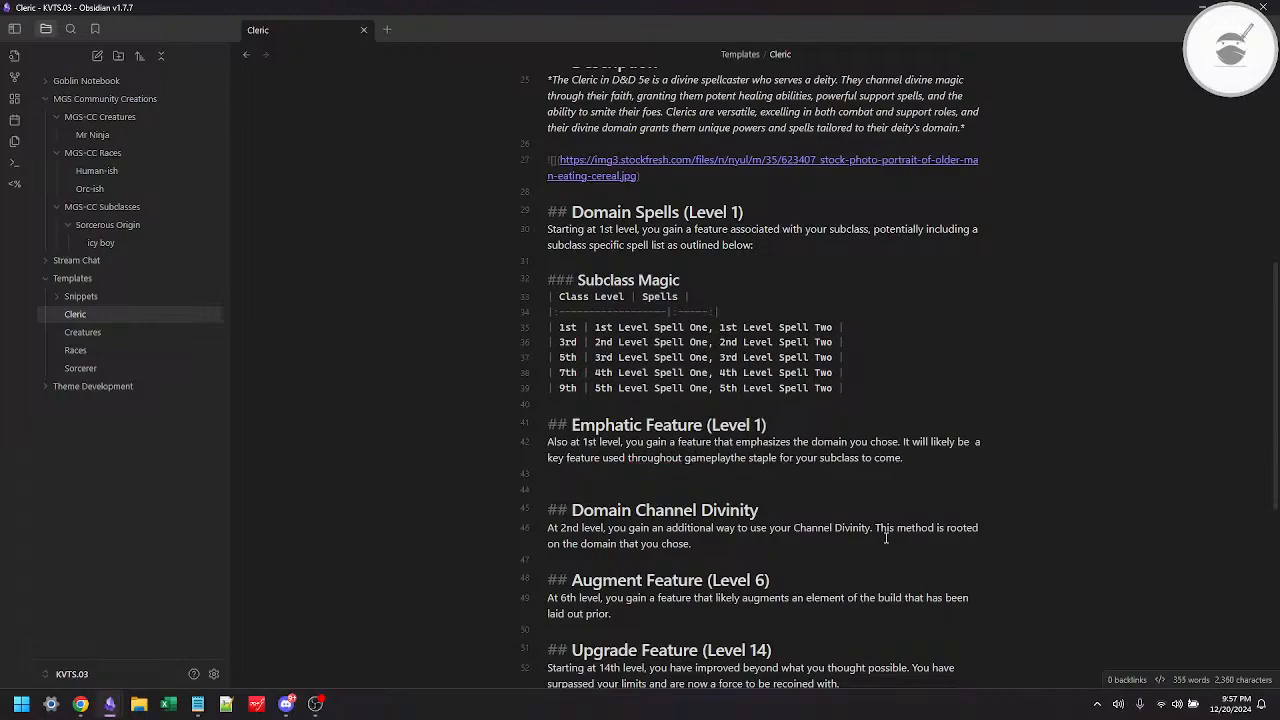
key("ctrl+Delete")
key("ctrl+Delete")
key("ctrl+Delete")
key("ctrl+Delete")
key("ctrl+Delete")
key("ctrl+Delete")
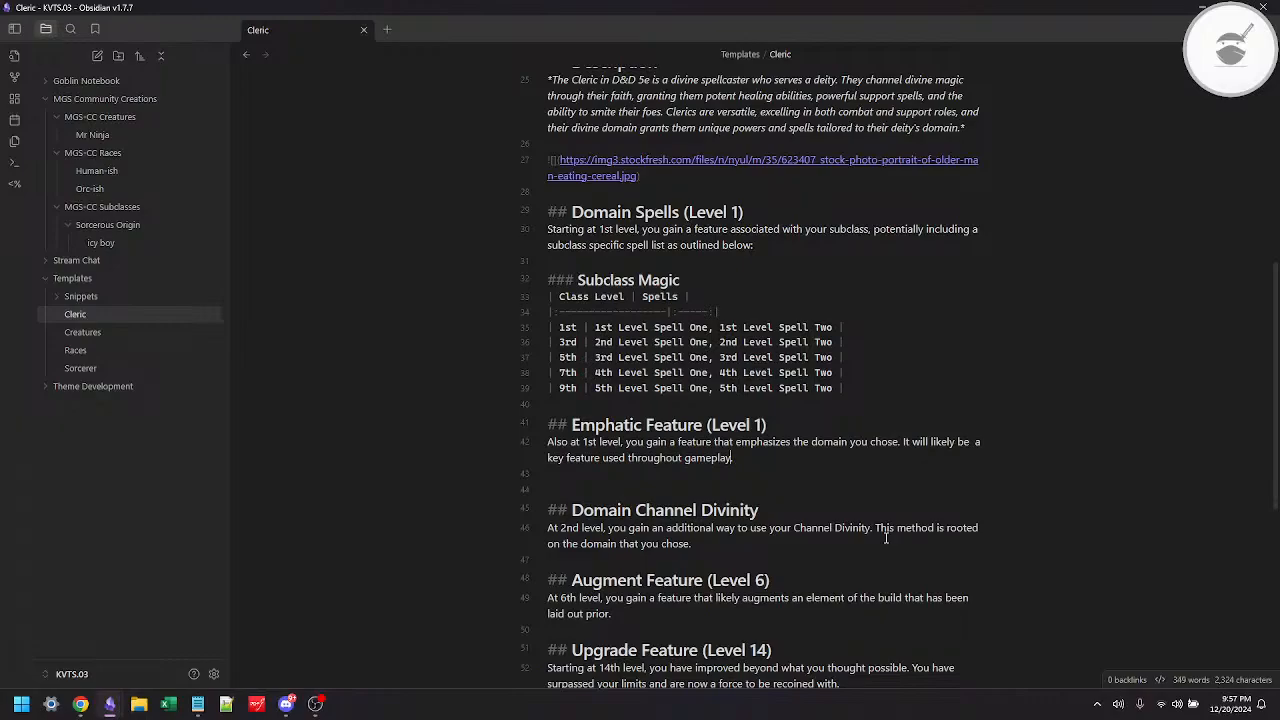
Step: Delete the extra blank line above Domain Channel Divinity and append "(Level 2)" to that heading
key("Down")
key("Delete")
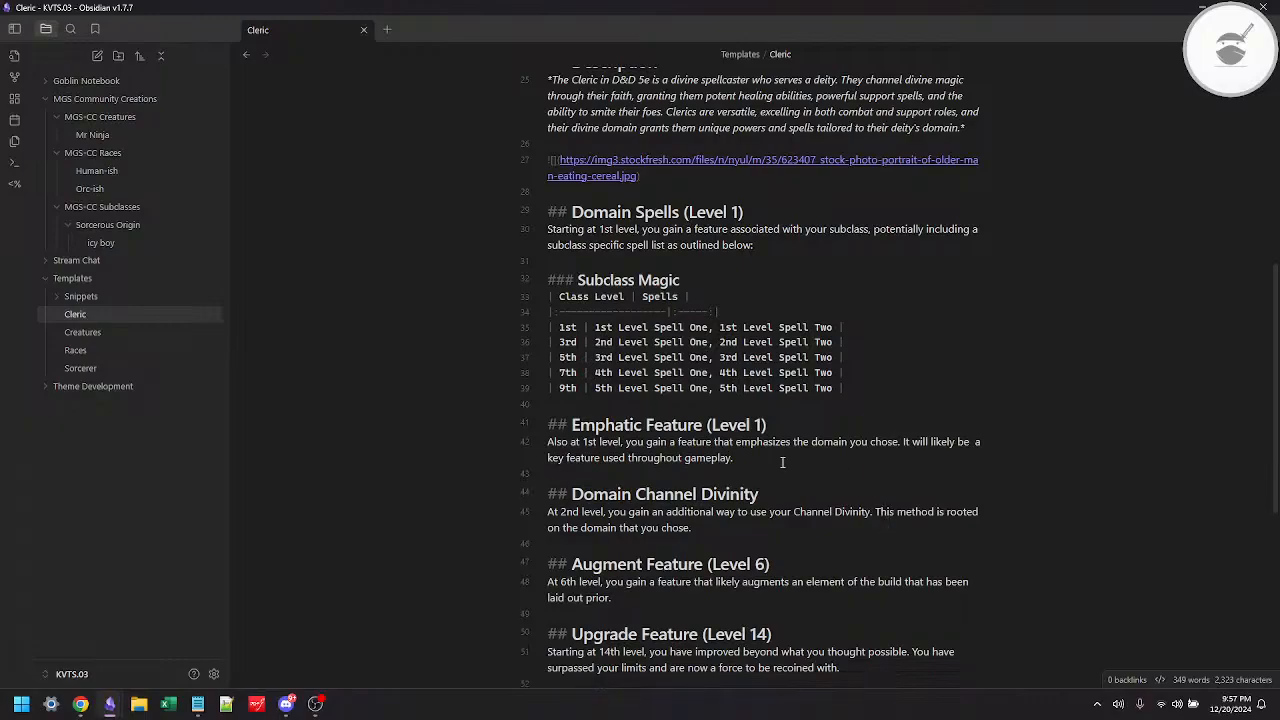
scroll(783, 462, "down", 2)
left_click(774, 413)
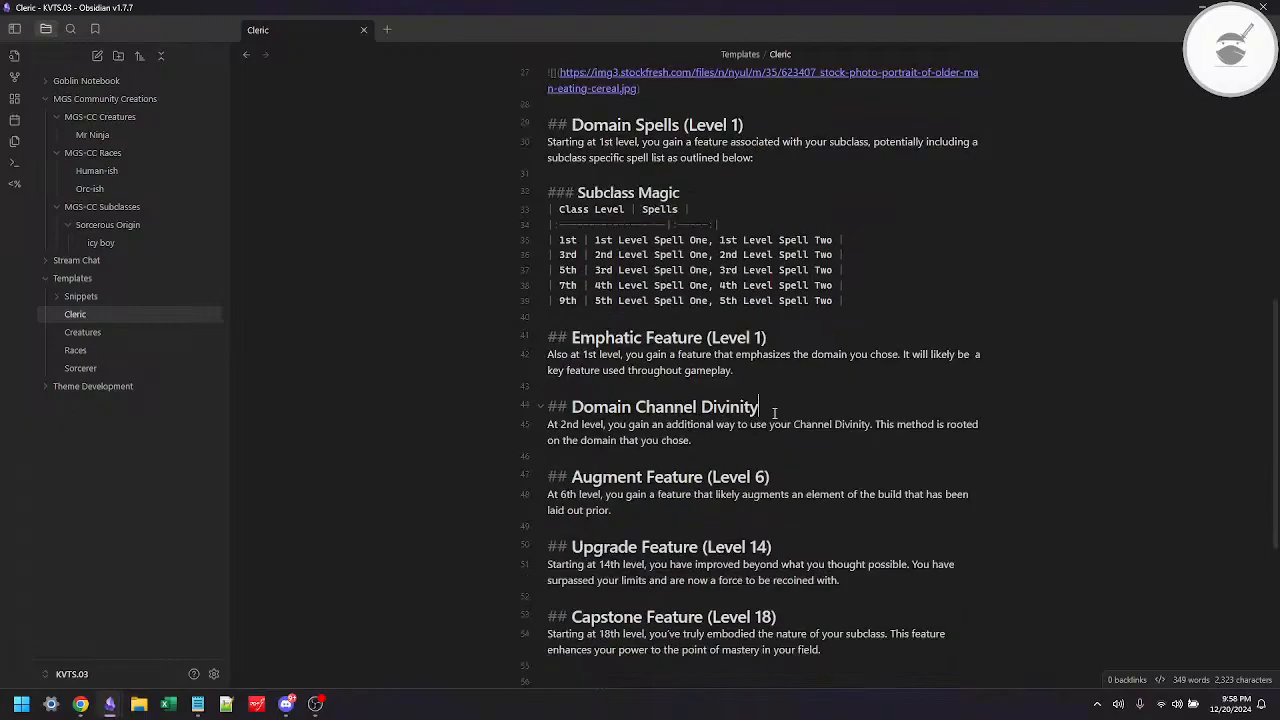
type("()")
type("Level 2")
Step: Switch to Chrome and review the Peace Domain features and the Cleric level table on the 5etools Cleric page
key("alt+Tab")
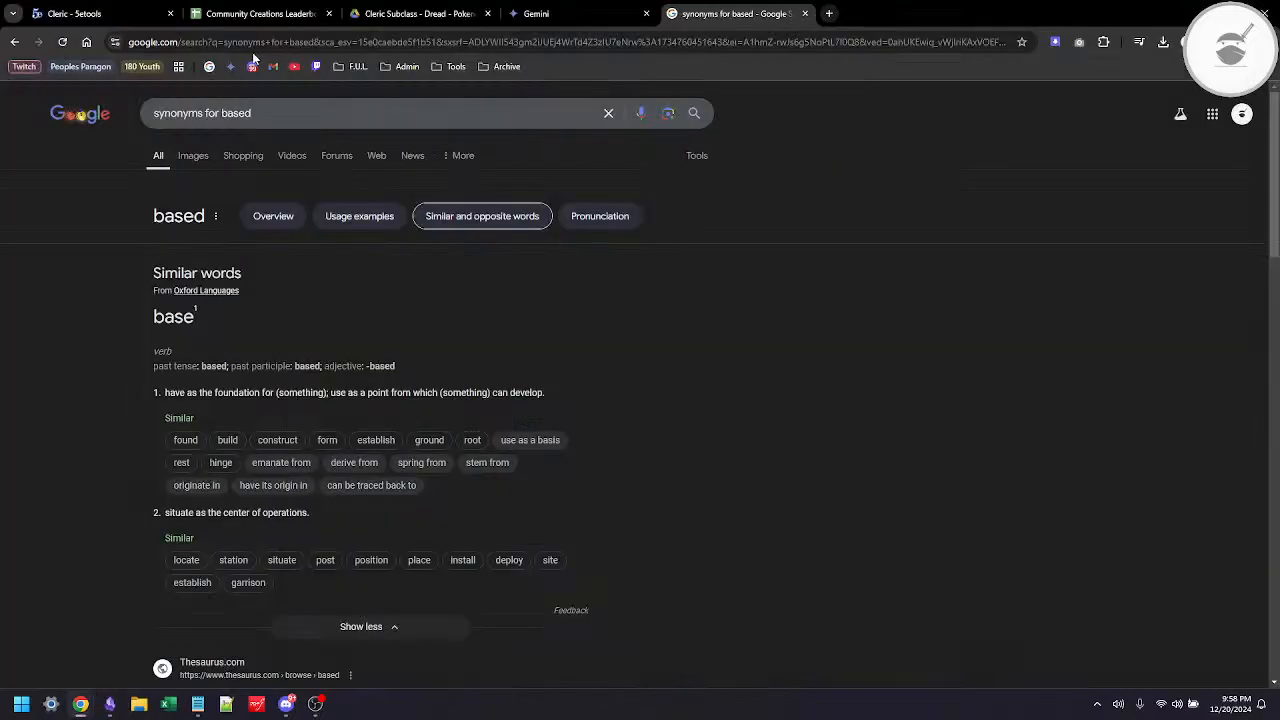
left_click(126, 14)
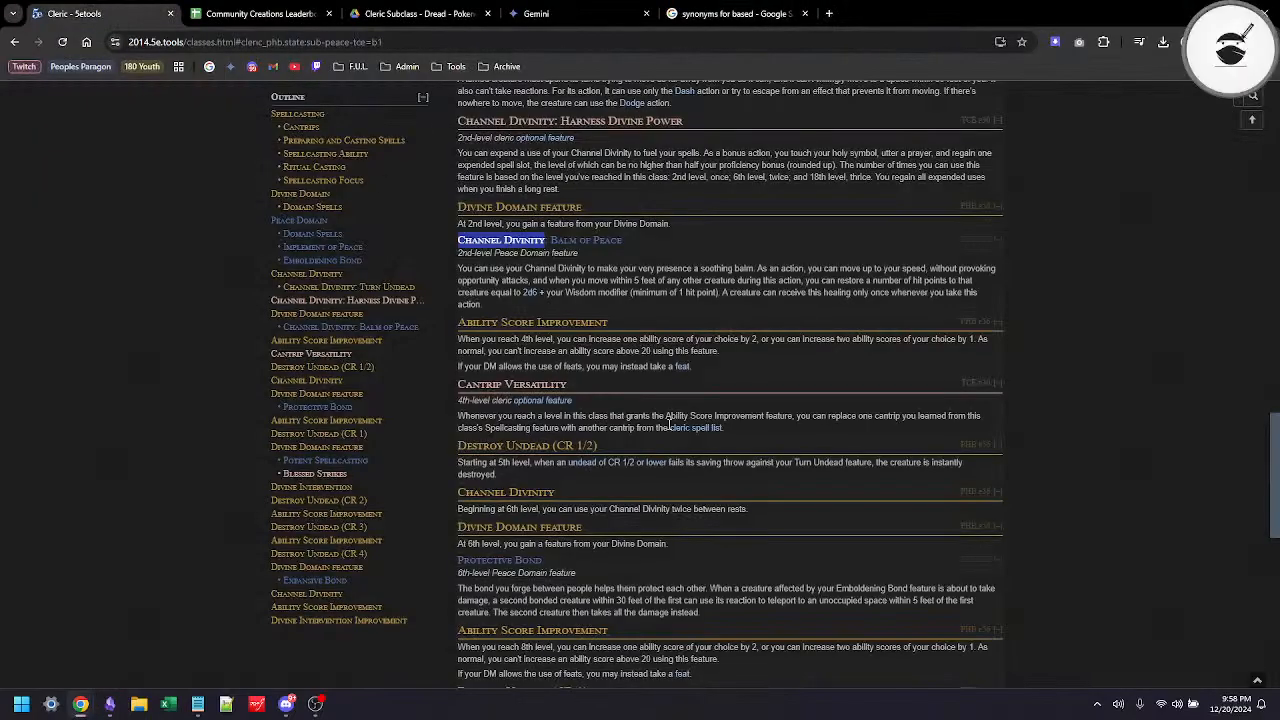
scroll(669, 425, "down", 1)
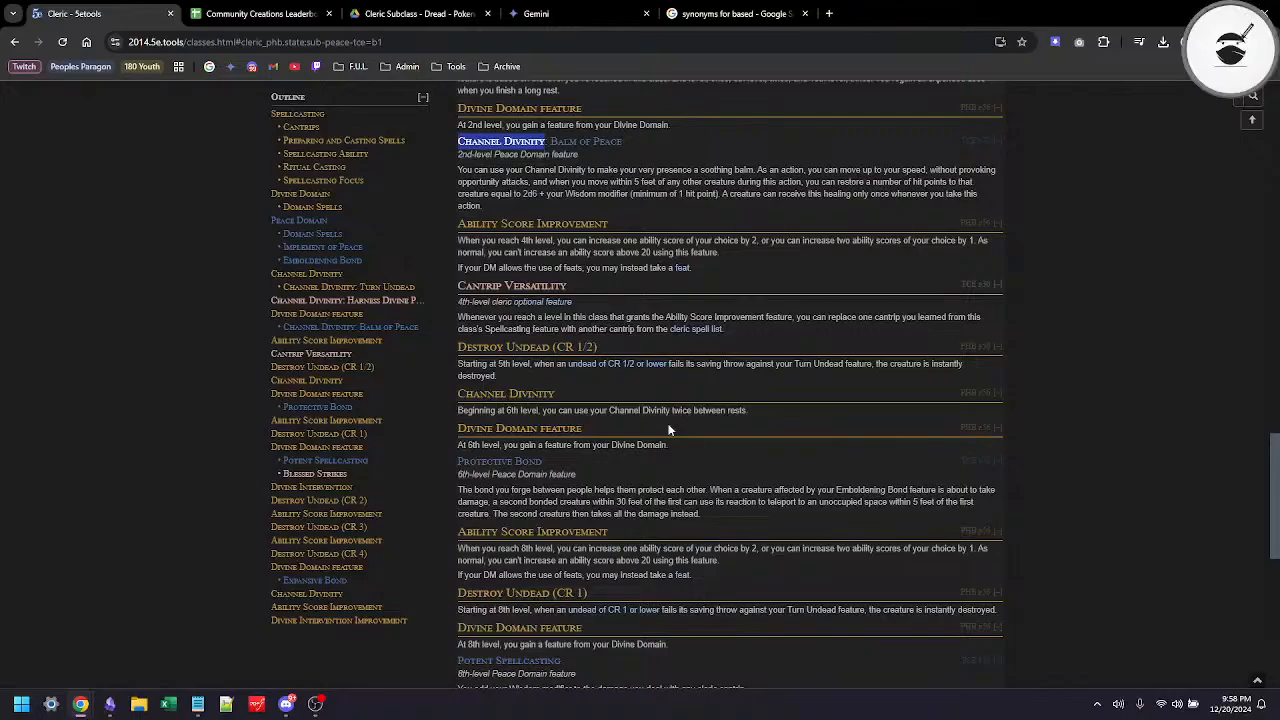
scroll(669, 429, "down", 2)
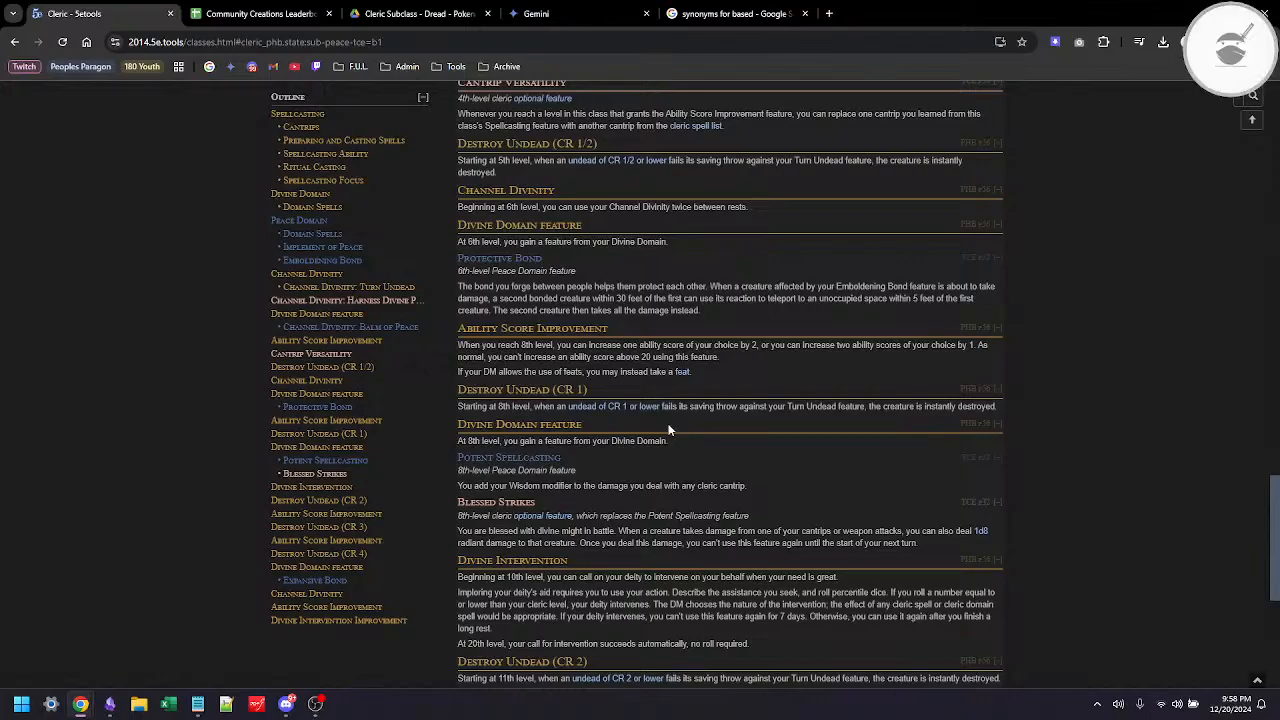
scroll(669, 429, "up", 20)
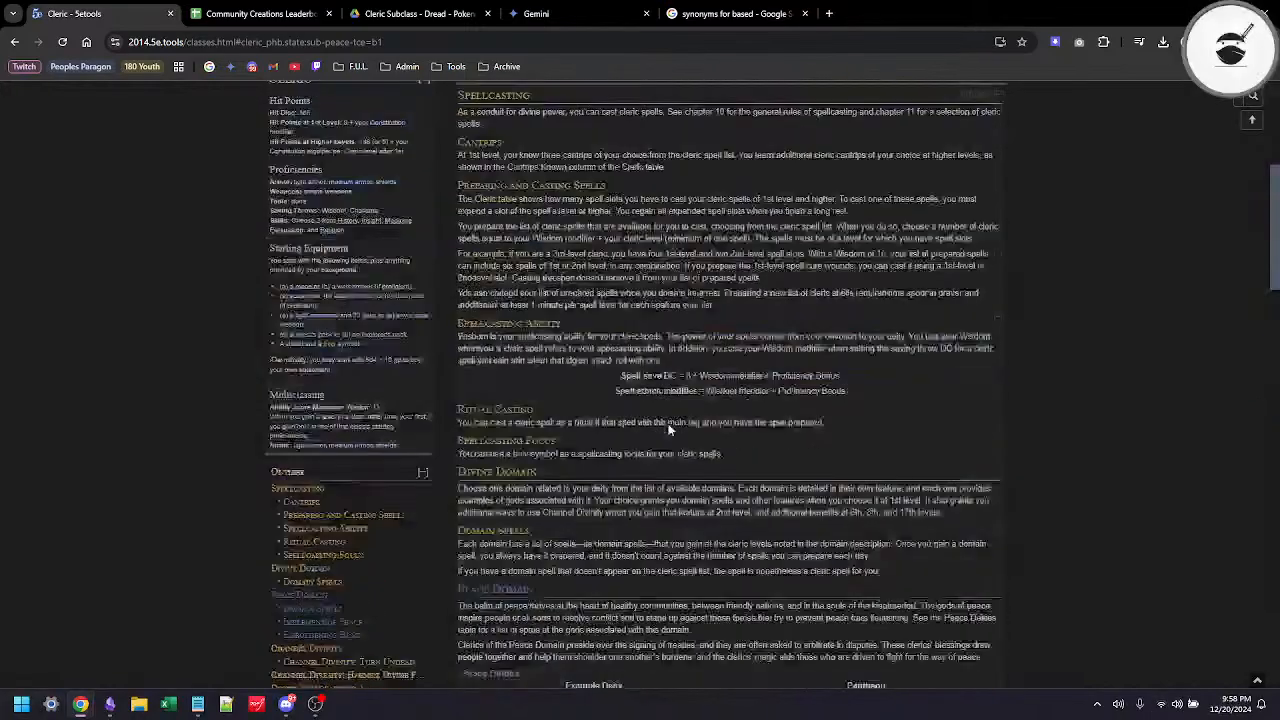
scroll(669, 429, "up", 2)
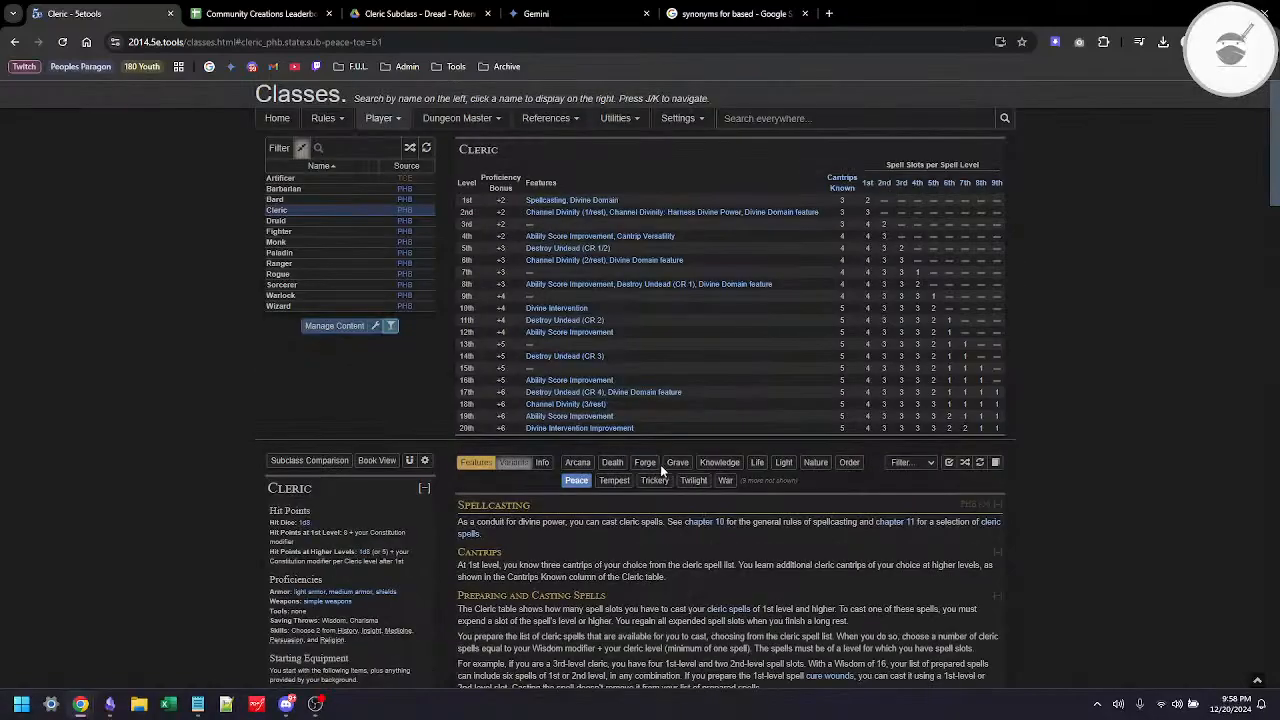
Step: Show the Grave subclass instead of Peace on the Cleric page and review its Divine Domain features
left_click(676, 462)
left_click(576, 482)
scroll(576, 487, "down", 10)
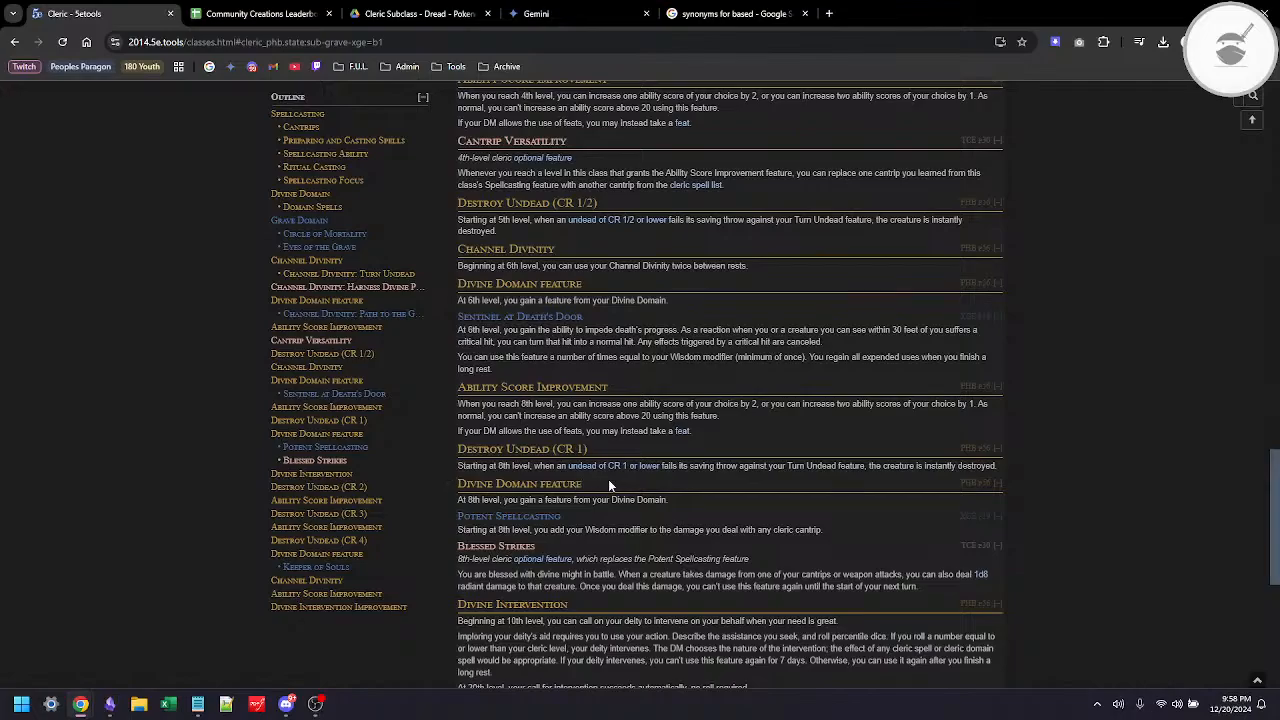
scroll(608, 479, "up", 15)
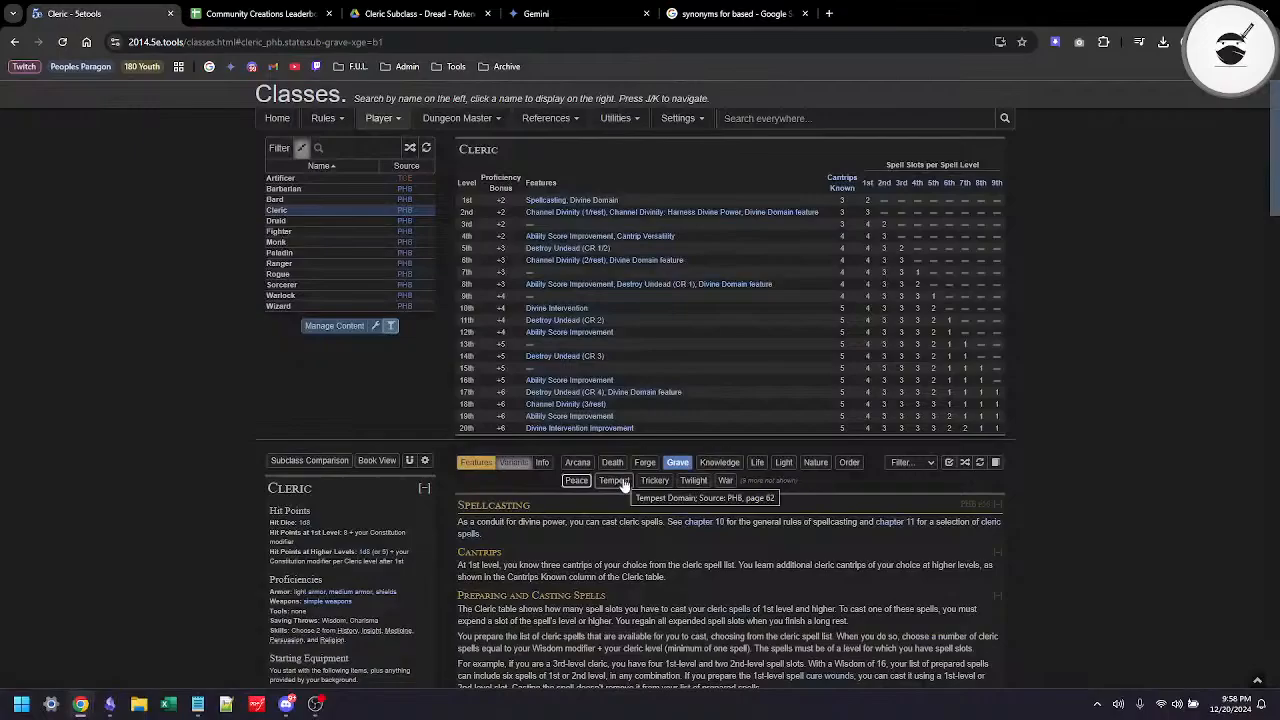
Step: Show the Death domain instead of Grave on the Cleric page and review its subclass features by level
left_click(612, 463)
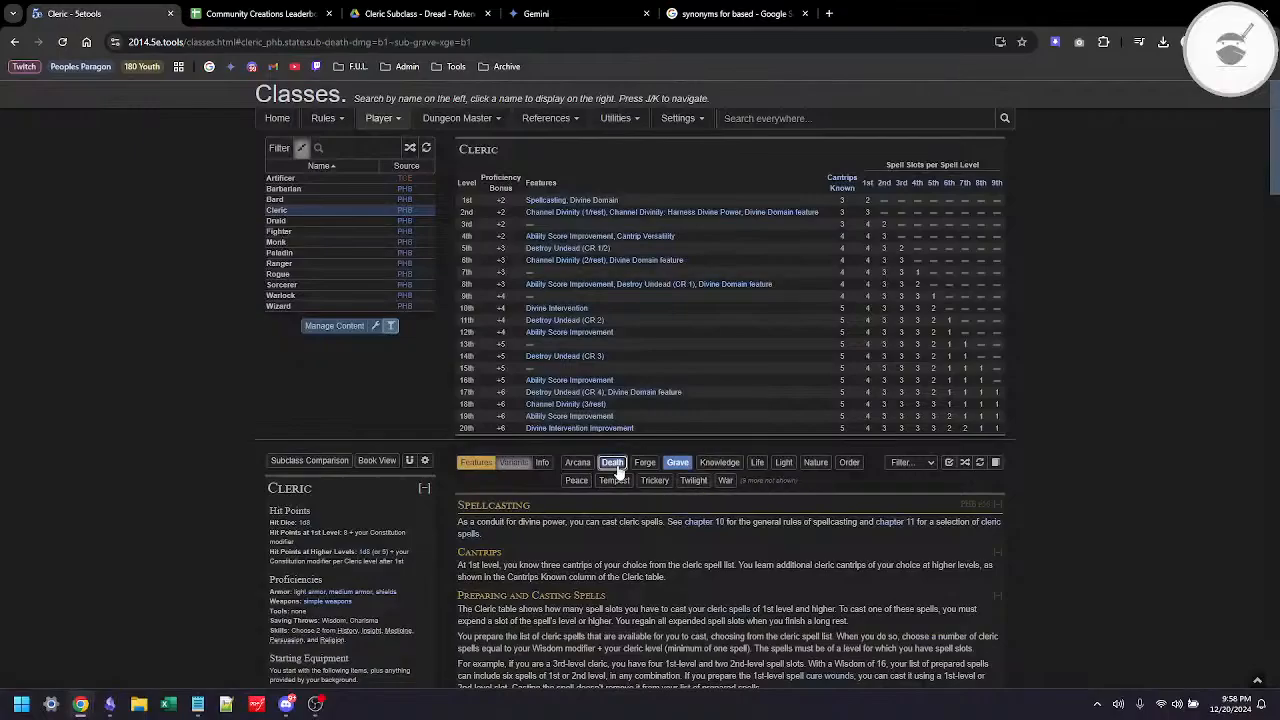
left_click(677, 462)
scroll(676, 464, "down", 15)
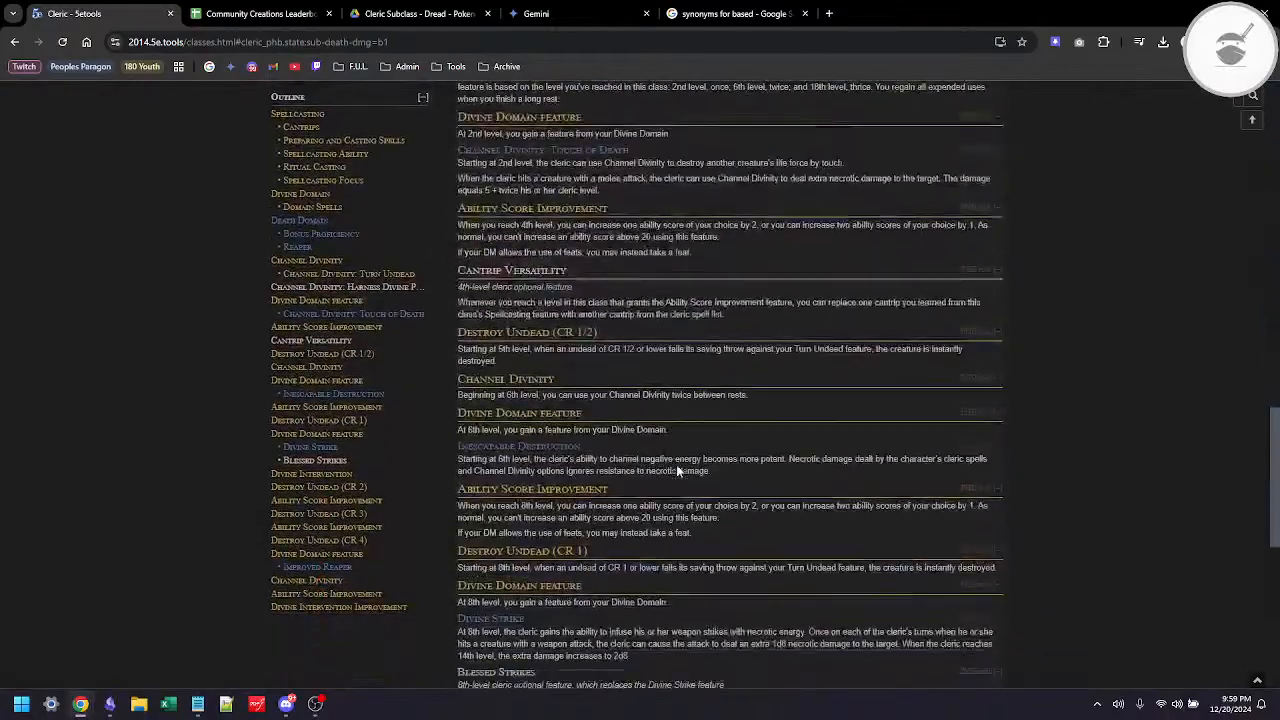
scroll(676, 464, "down", 1)
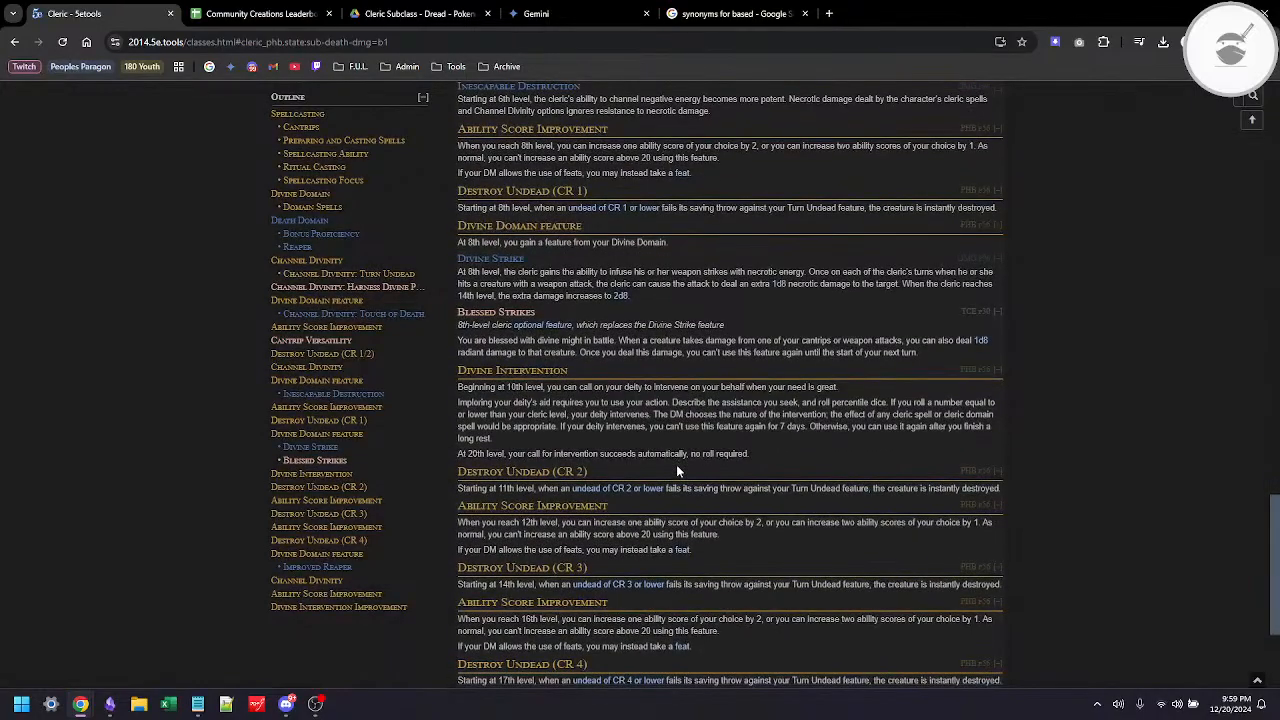
scroll(676, 464, "up", 2)
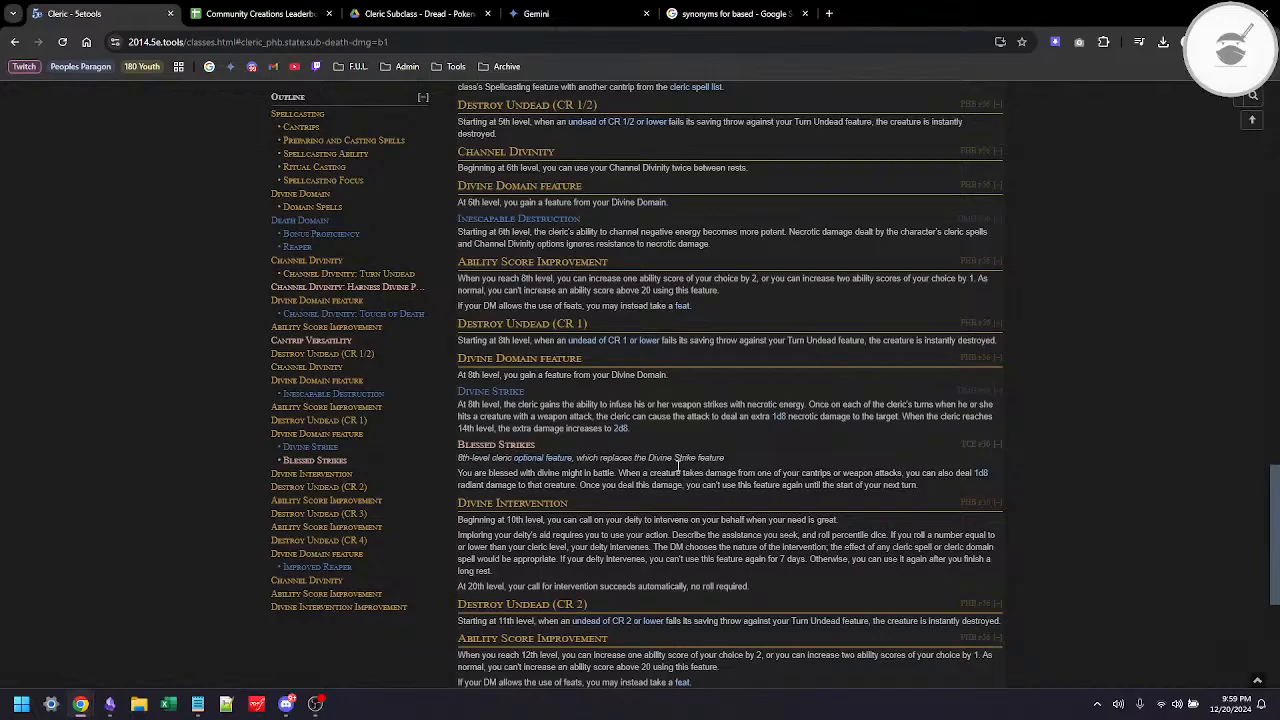
scroll(676, 464, "up", 15)
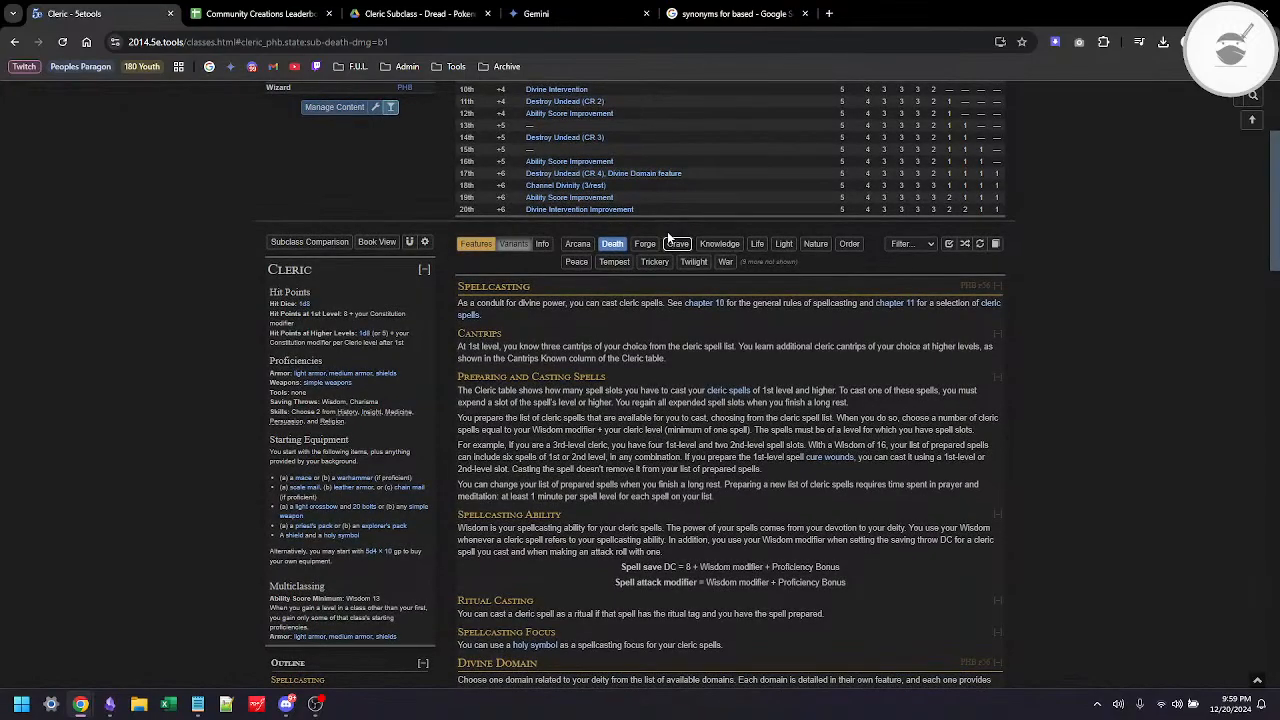
Step: Show the Grave domain alongside Death and compare their Divine Domain features at each level
left_click(677, 243)
scroll(690, 380, "down", 10)
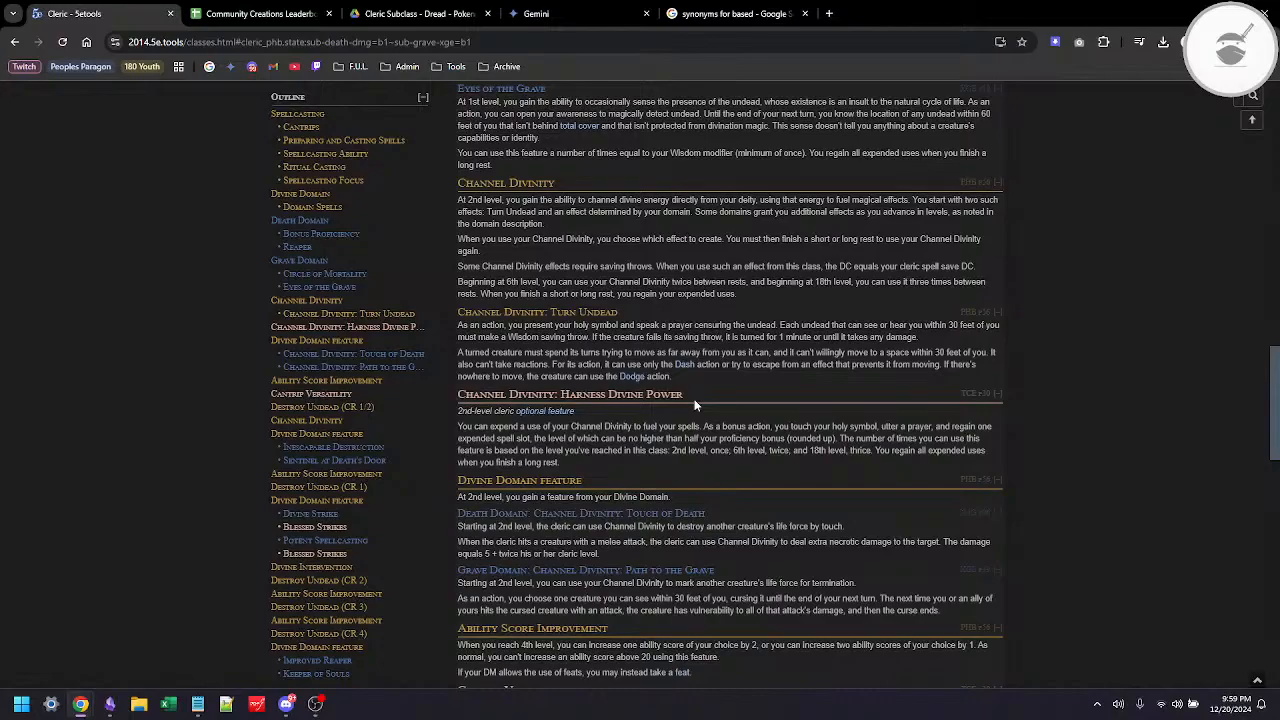
scroll(694, 399, "down", 6)
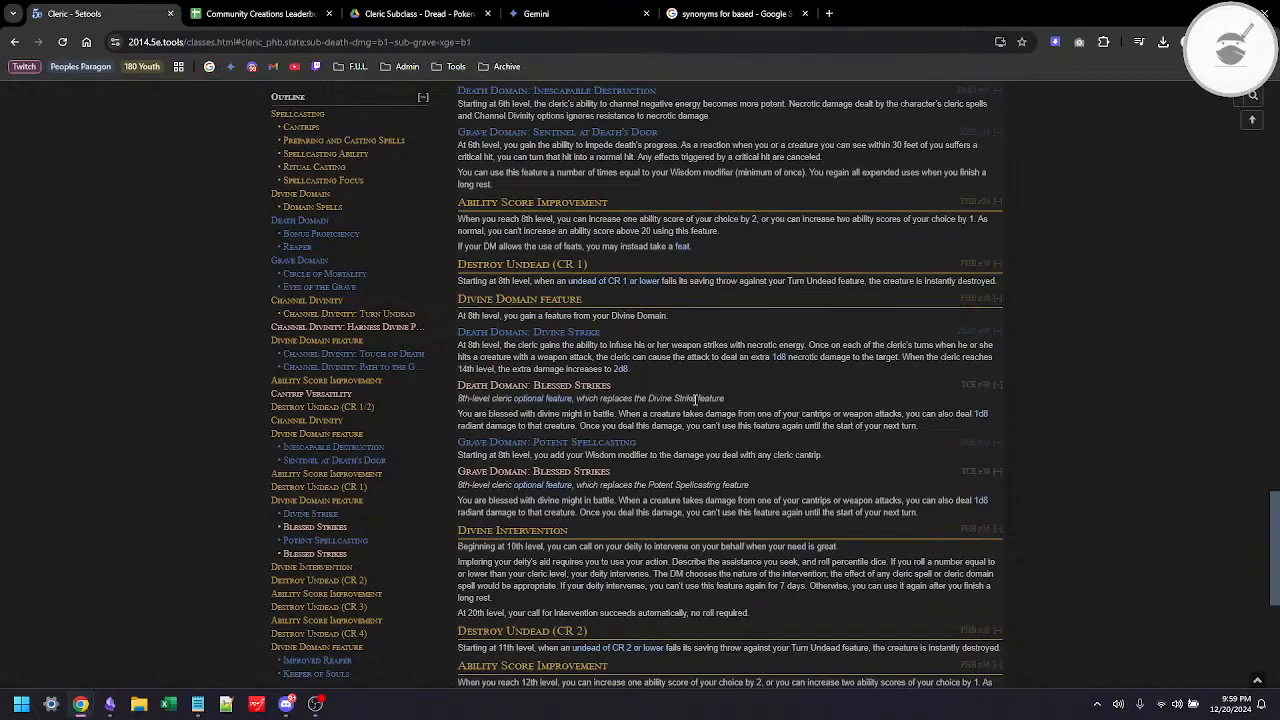
scroll(695, 399, "up", 1)
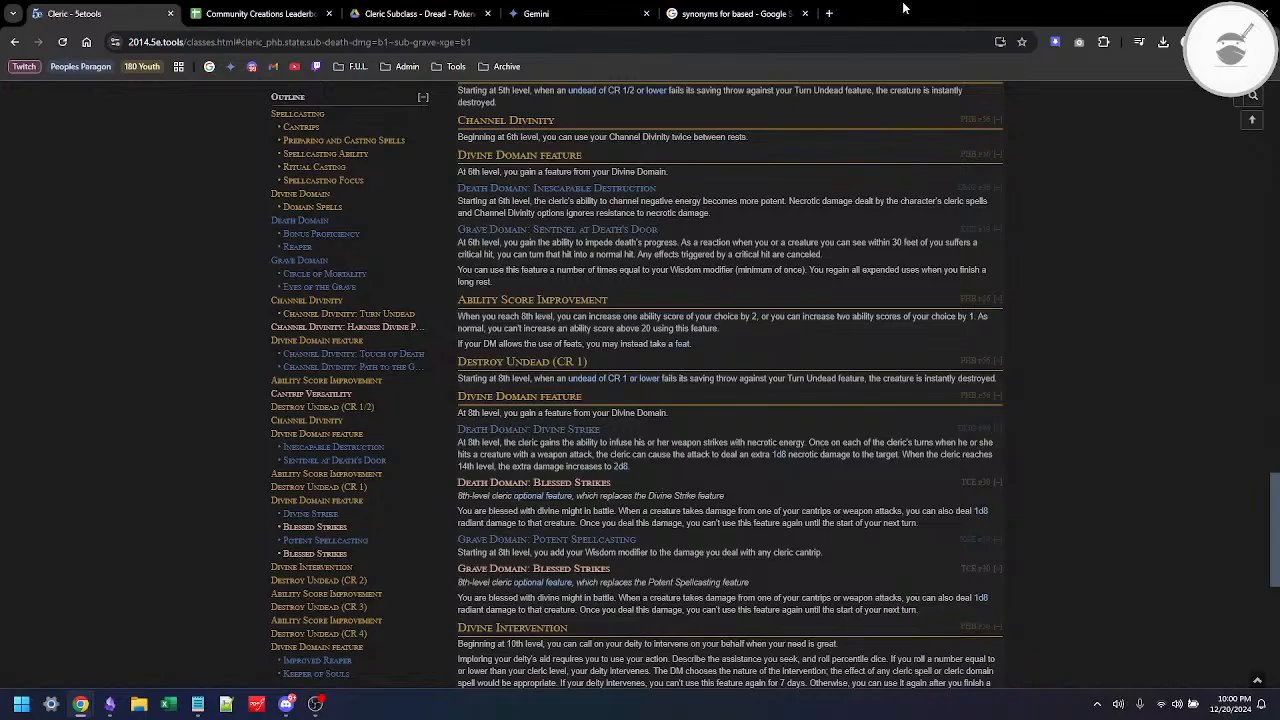
Step: Switch to Obsidian and set the level in the Upgrade Feature heading of the Cleric template to 8
key("alt+Tab")
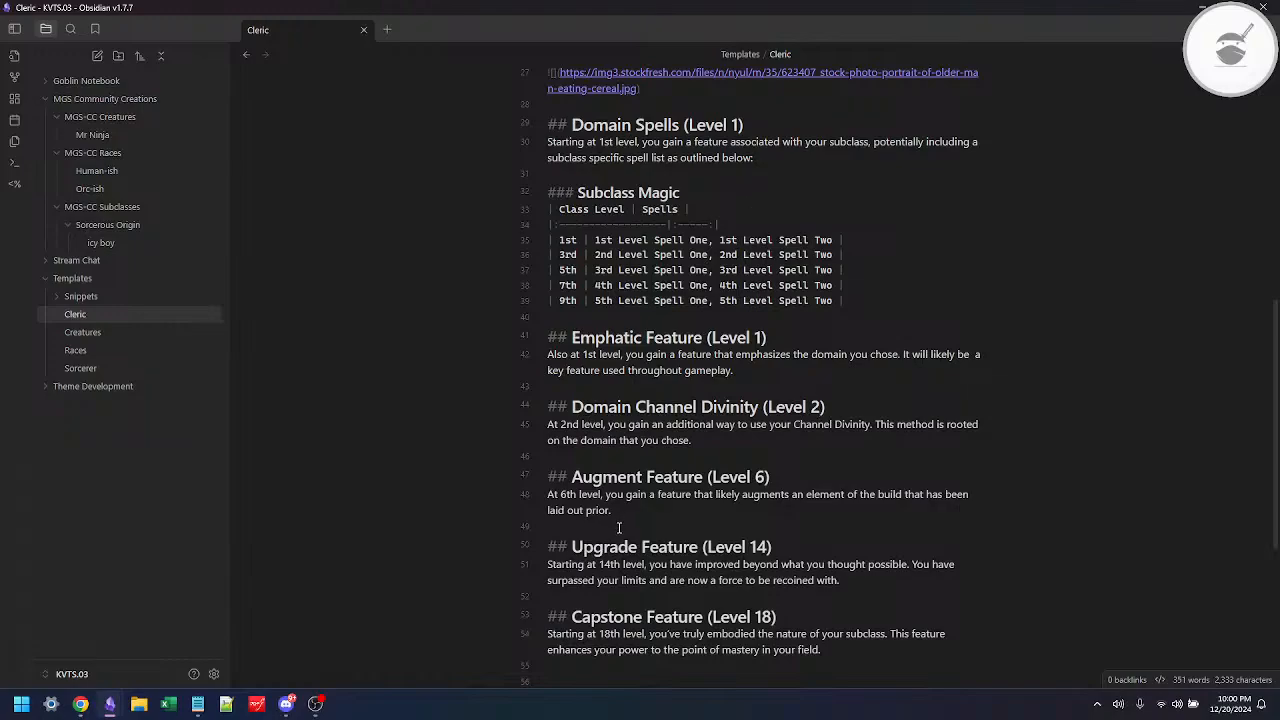
left_click(767, 546)
key("BackSpace")
key("BackSpace")
type("8")
Step: Reword the opening of the description under the Upgrade Feature heading to "At 8th level"
key("Right")
key("shift+Left")
key("ctrl+shift+Left")
type("A")
key("Right")
key("Right")
key("Delete")
key("Delete")
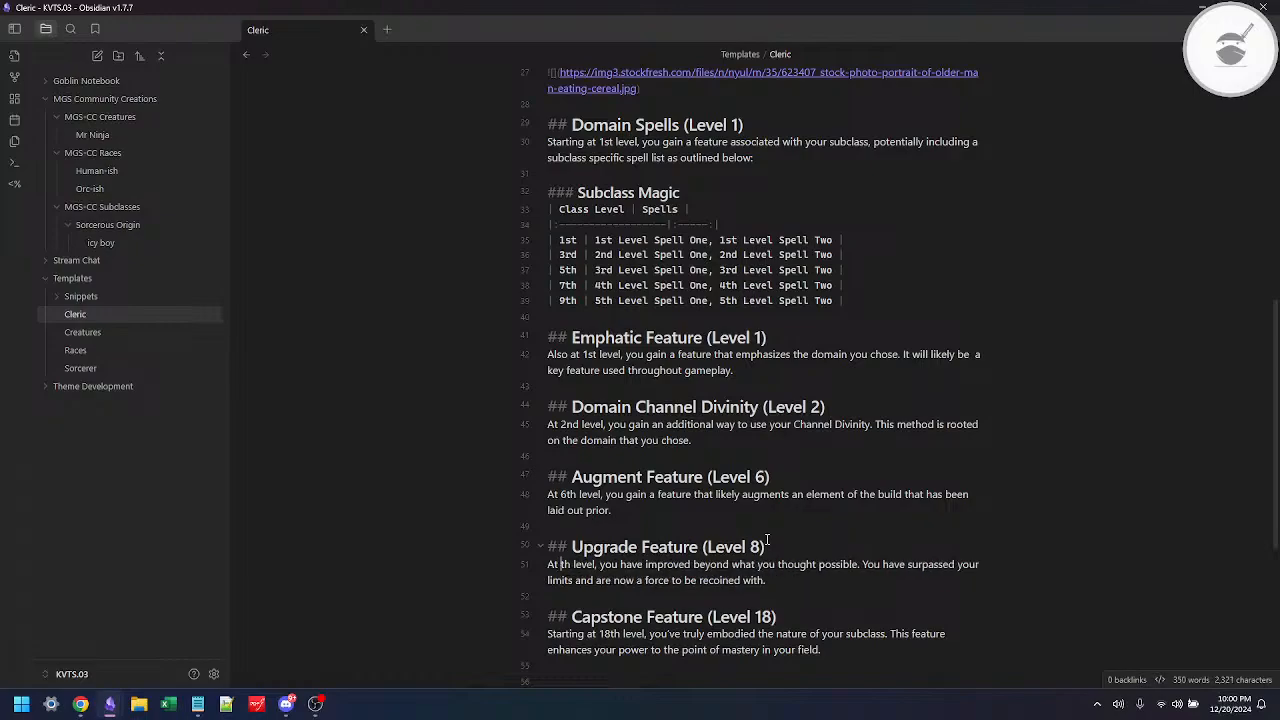
type("8")
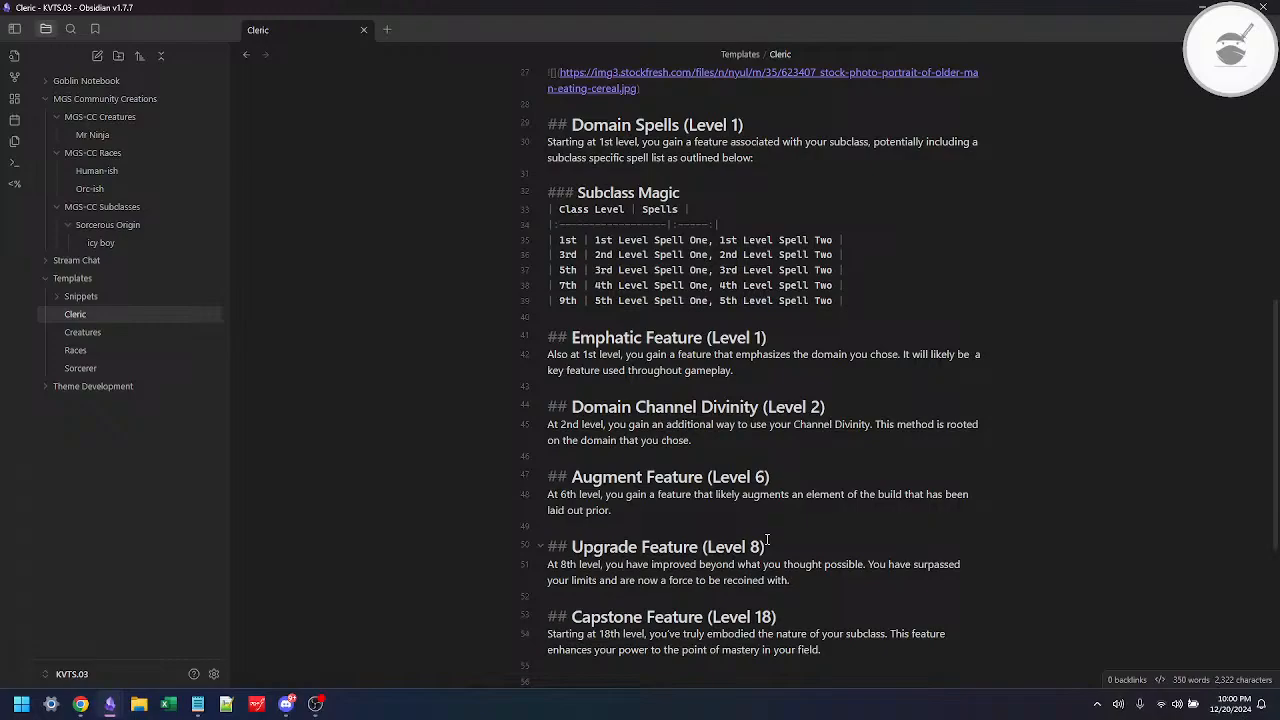
Step: Replace the word "Upgrade" in the level 8 feature heading with "Empowered"
key("Up")
key("ctrl+Left")
key("ctrl+shift+Right")
type("Emp")
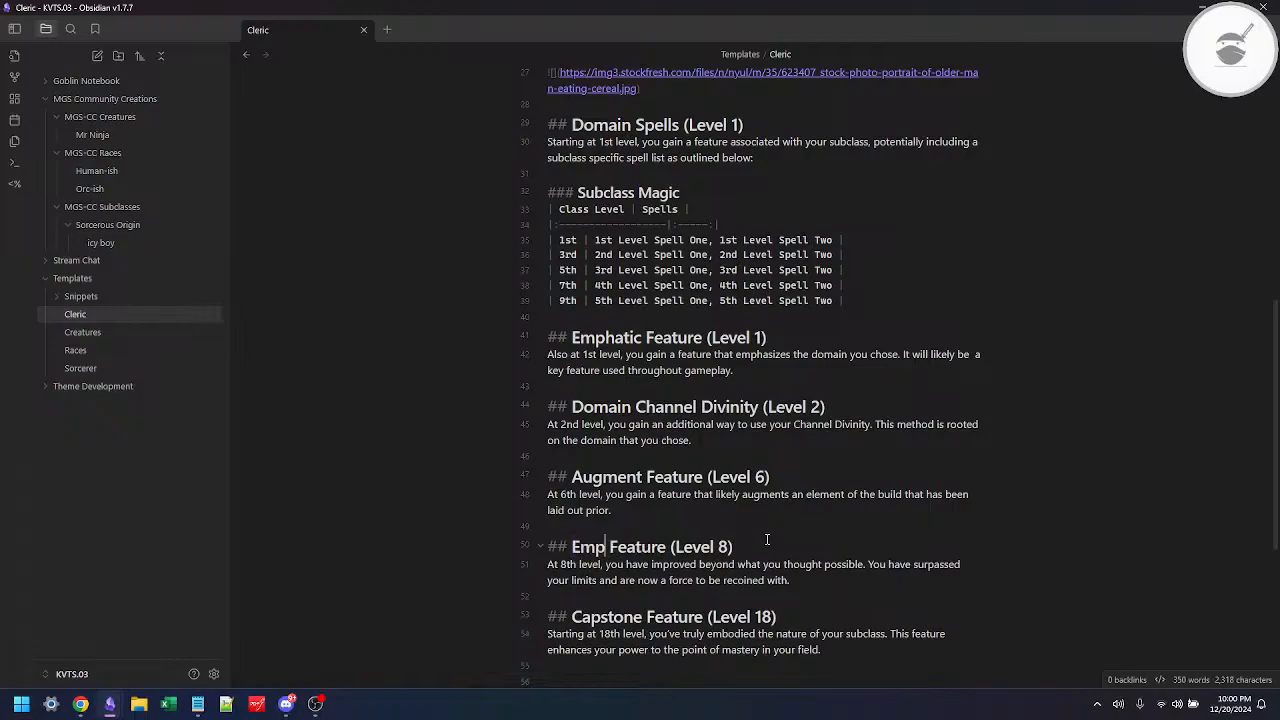
type("owered")
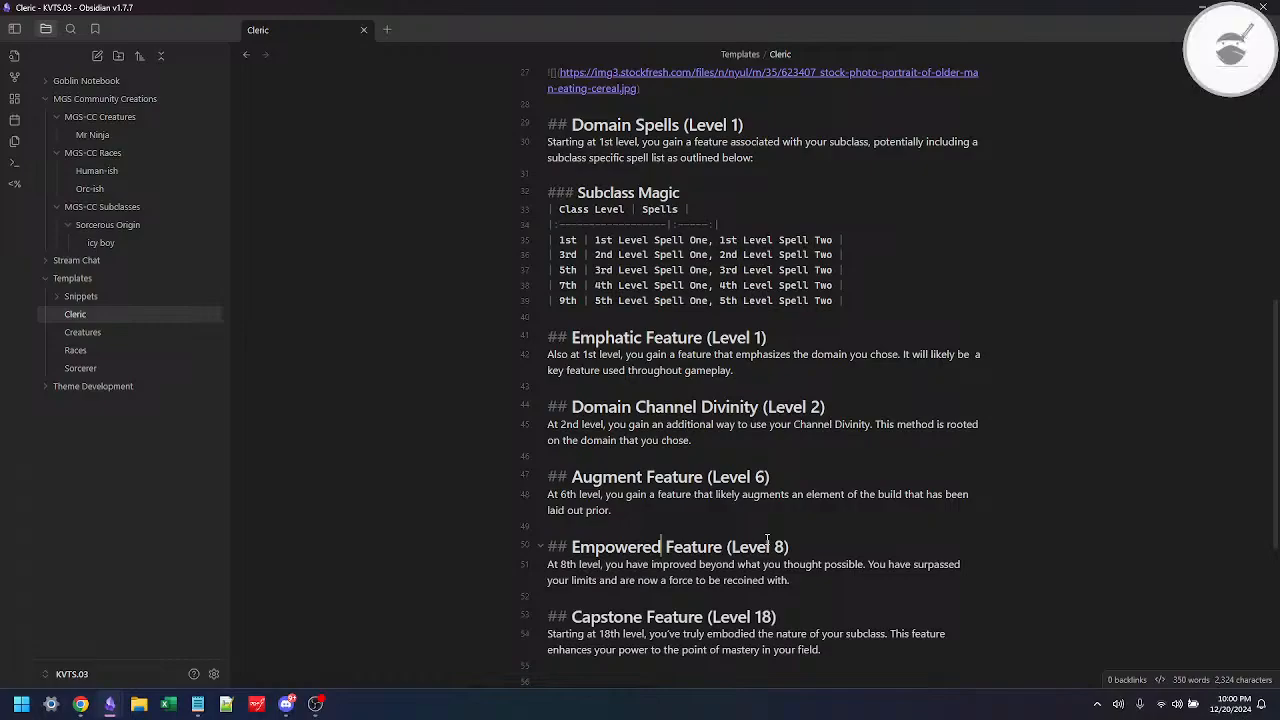
Step: Switch to Chrome and review the Death and Grave domain features from 8th level through 17th level
key("alt+Tab")
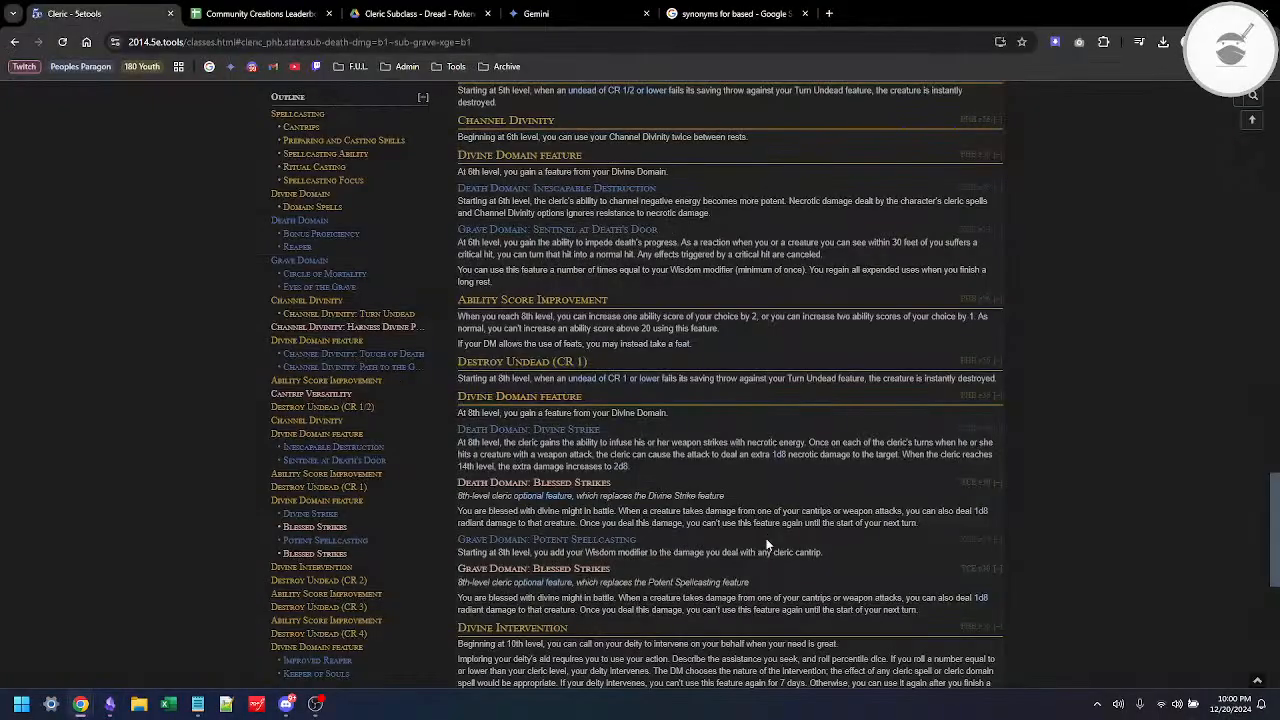
scroll(764, 500, "down", 1)
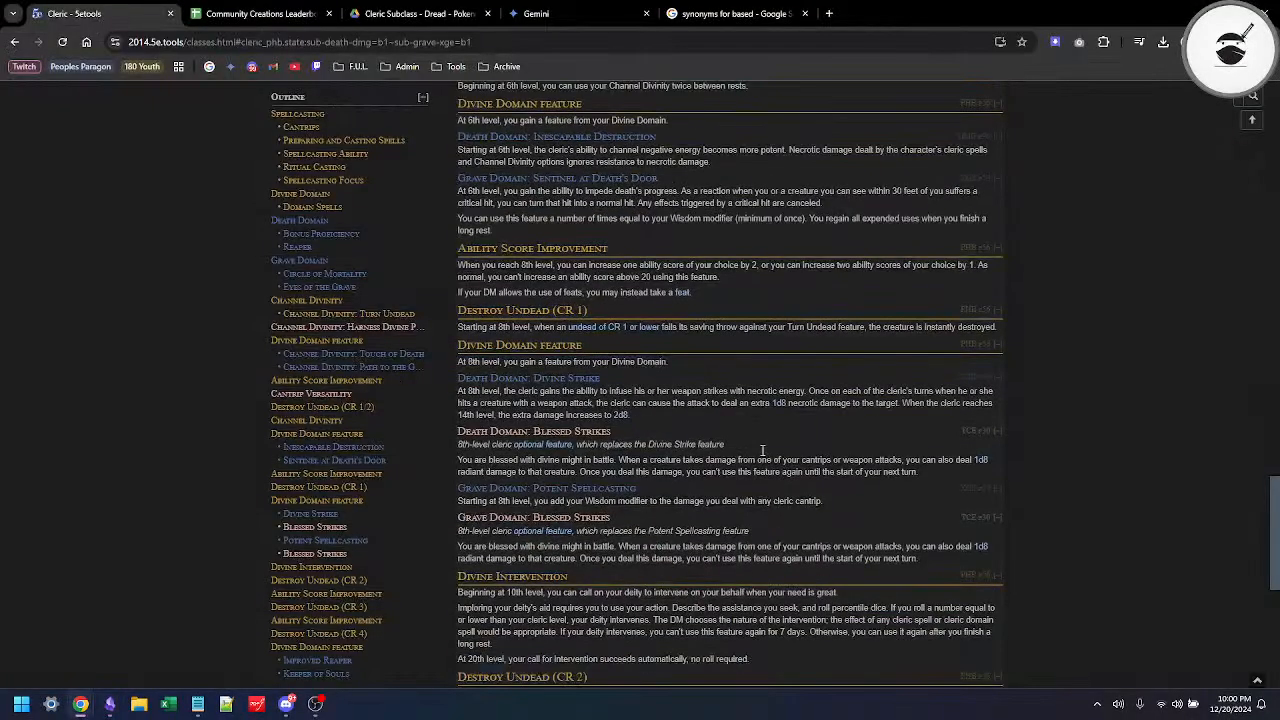
scroll(762, 451, "down", 5)
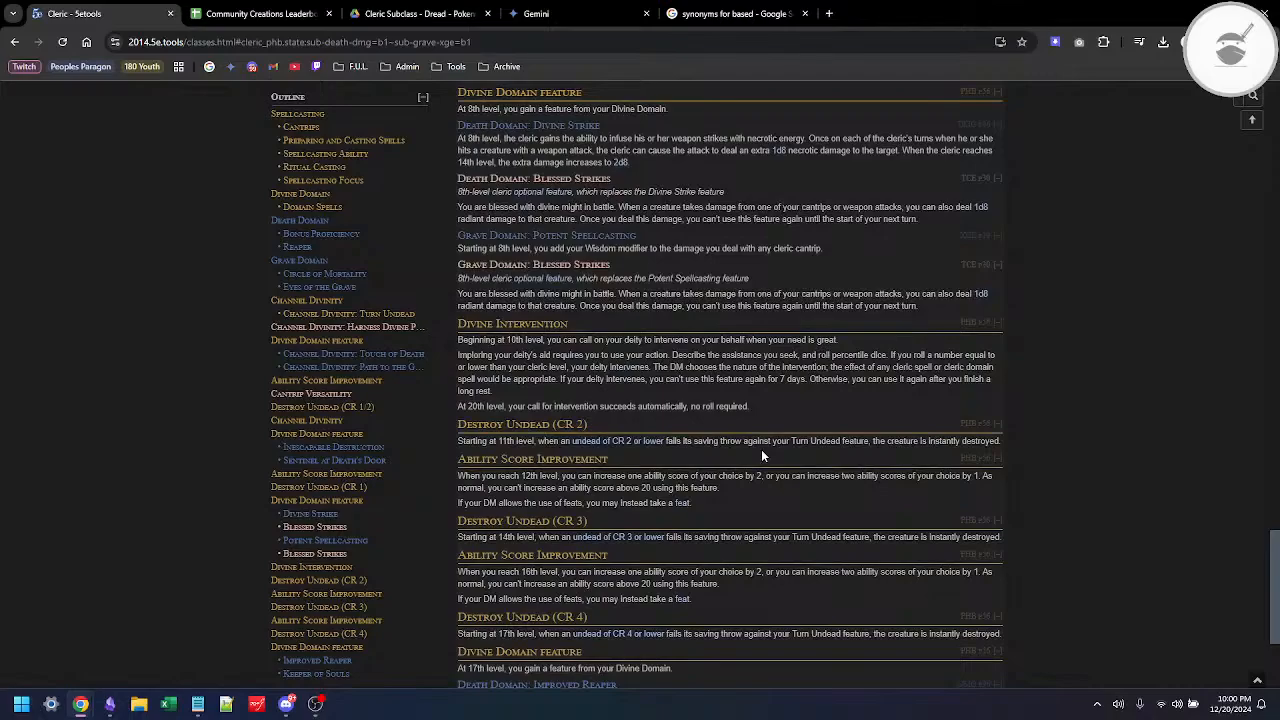
scroll(761, 456, "down", 3)
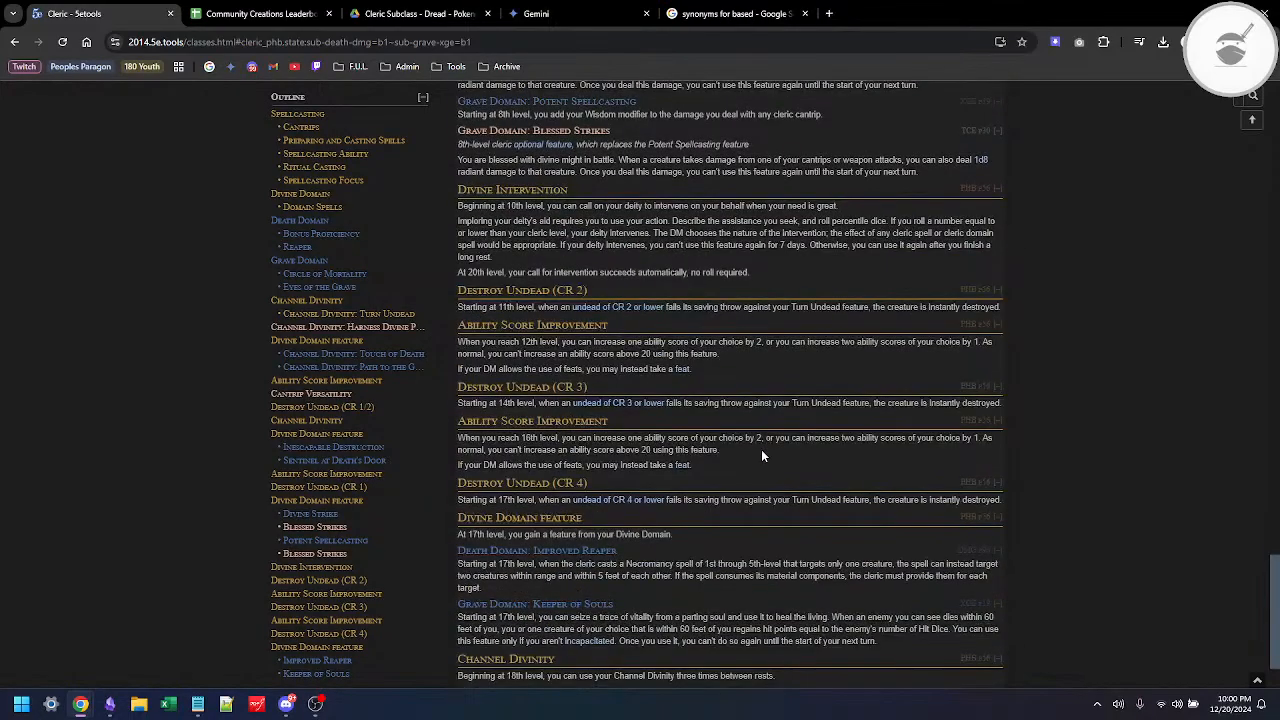
scroll(761, 456, "down", 2)
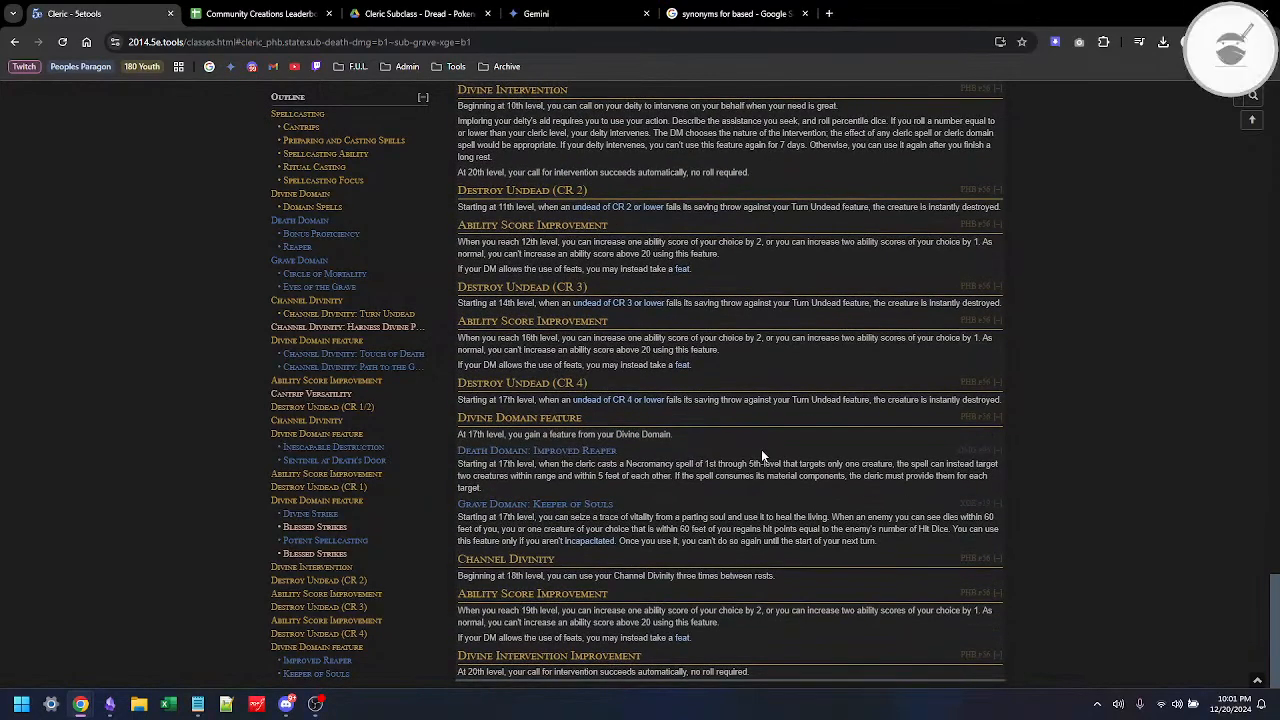
scroll(761, 456, "up", 4)
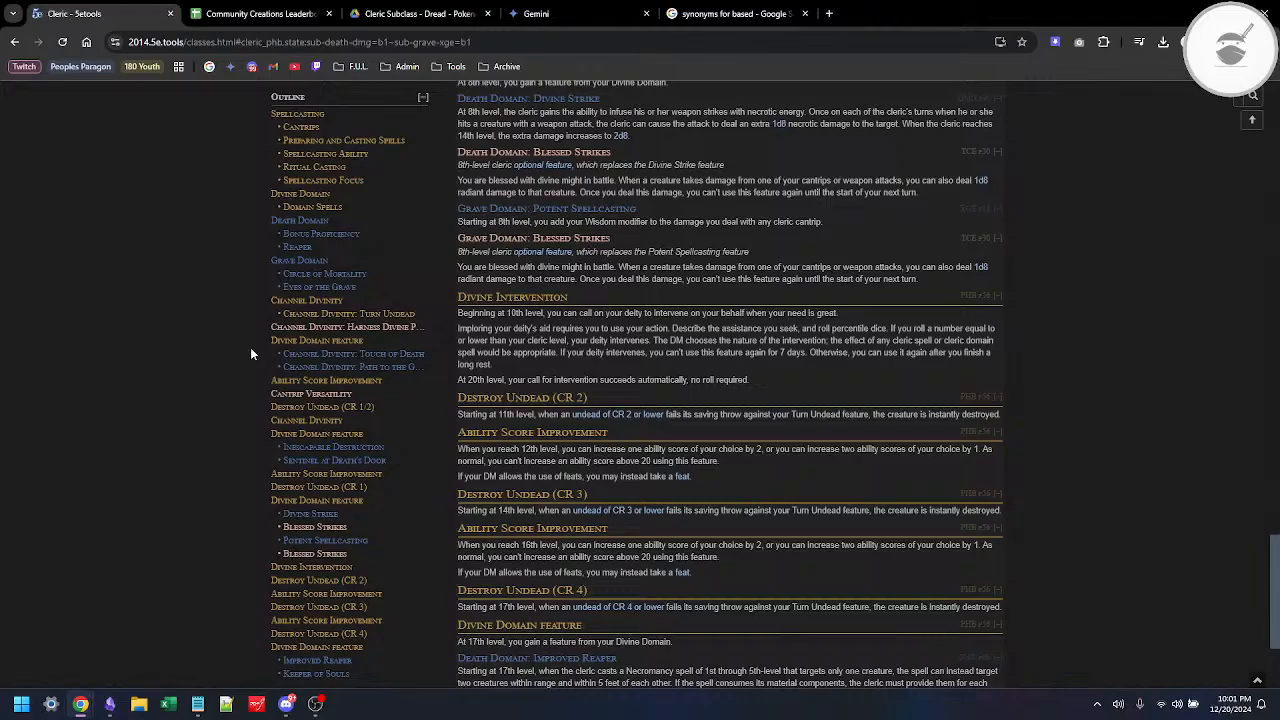
Step: Switch to Obsidian and change the Capstone Feature to level 17 in both its heading and its opening words, "Starting at 17th level"
key("alt+Tab")
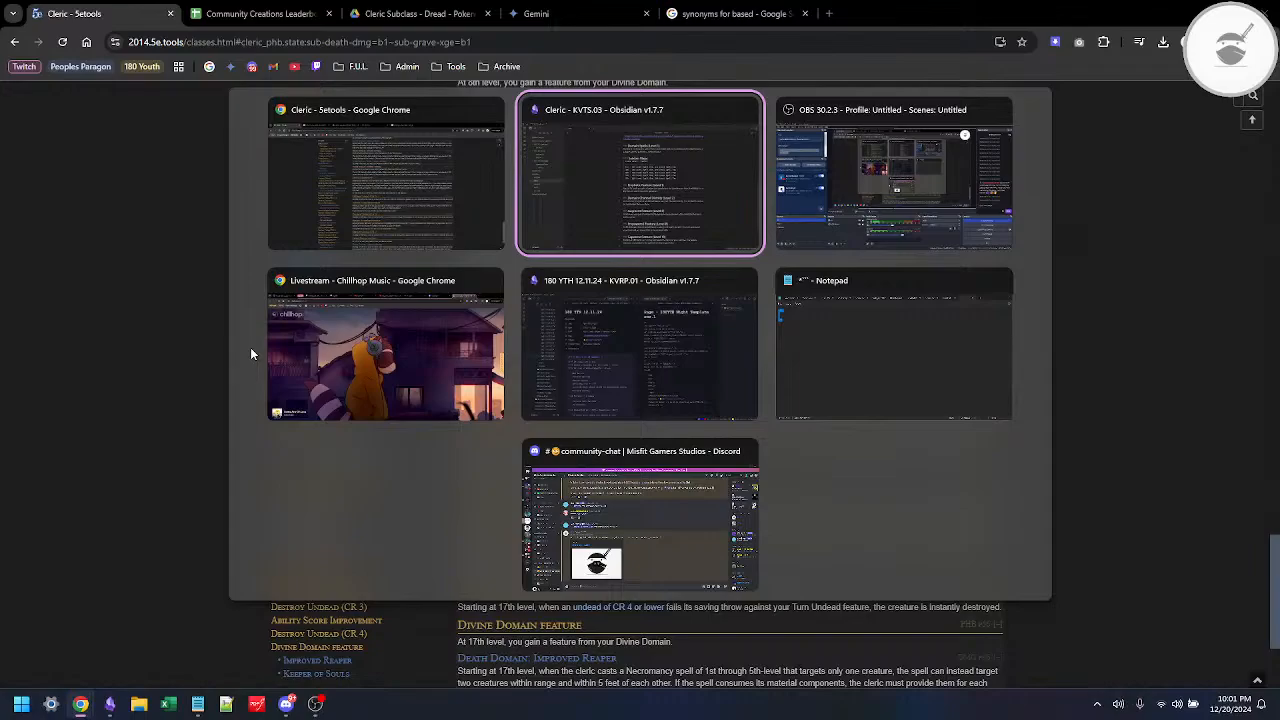
key("alt+Tab")
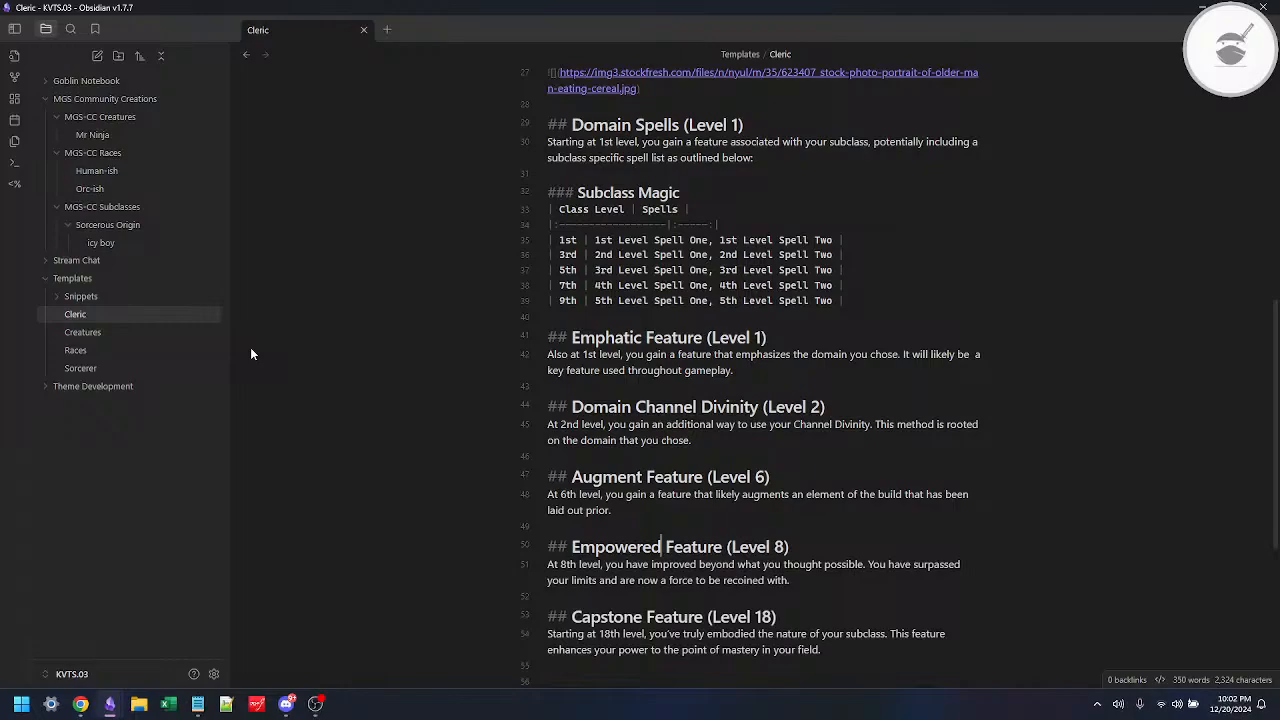
left_click(782, 616)
key("Left")
key("BackSpace")
type("7")
key("Right")
key("Right")
key("Right")
key("Right")
key("Right")
key("Right")
key("Right")
key("Right")
key("Right")
key("Right")
key("Right")
key("Right")
key("Right")
key("Delete")
type("7")
Step: Insert "improves your power greatly." after "At 8th level," in the Empowered Feature description
left_click(606, 564)
type("improves your p")
type("o")
key("BackSpace")
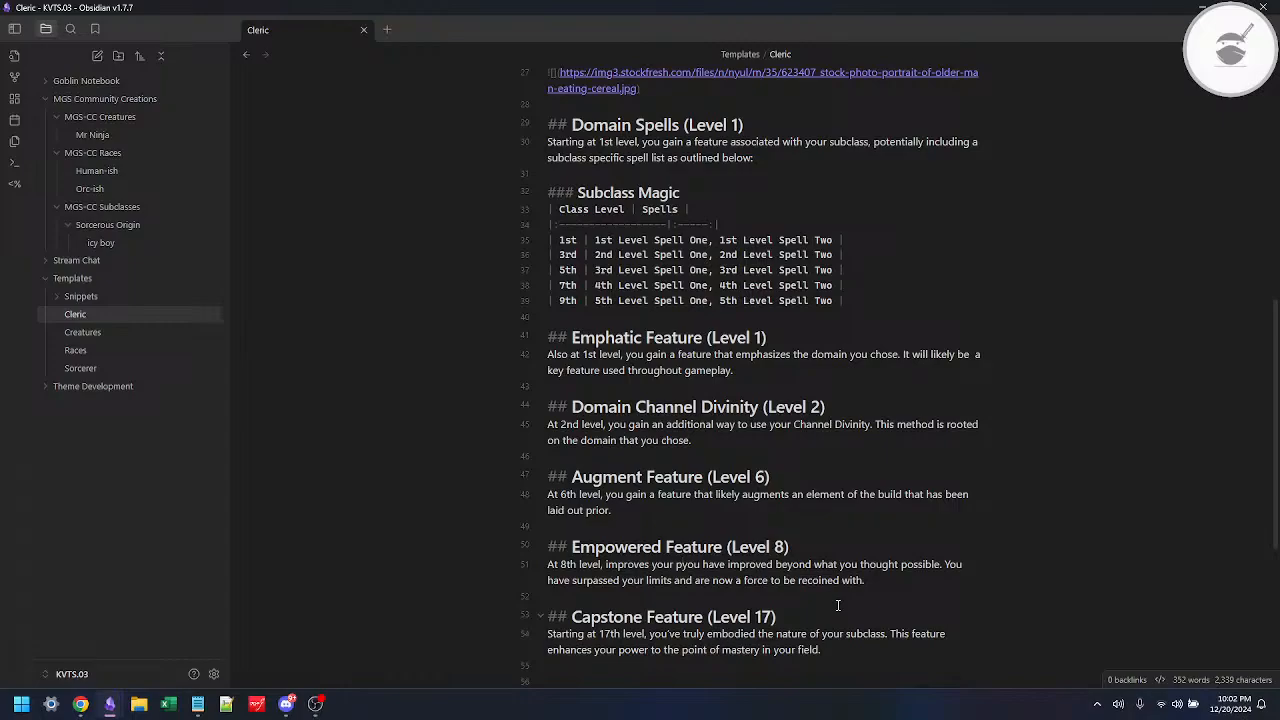
type("ower greatly")
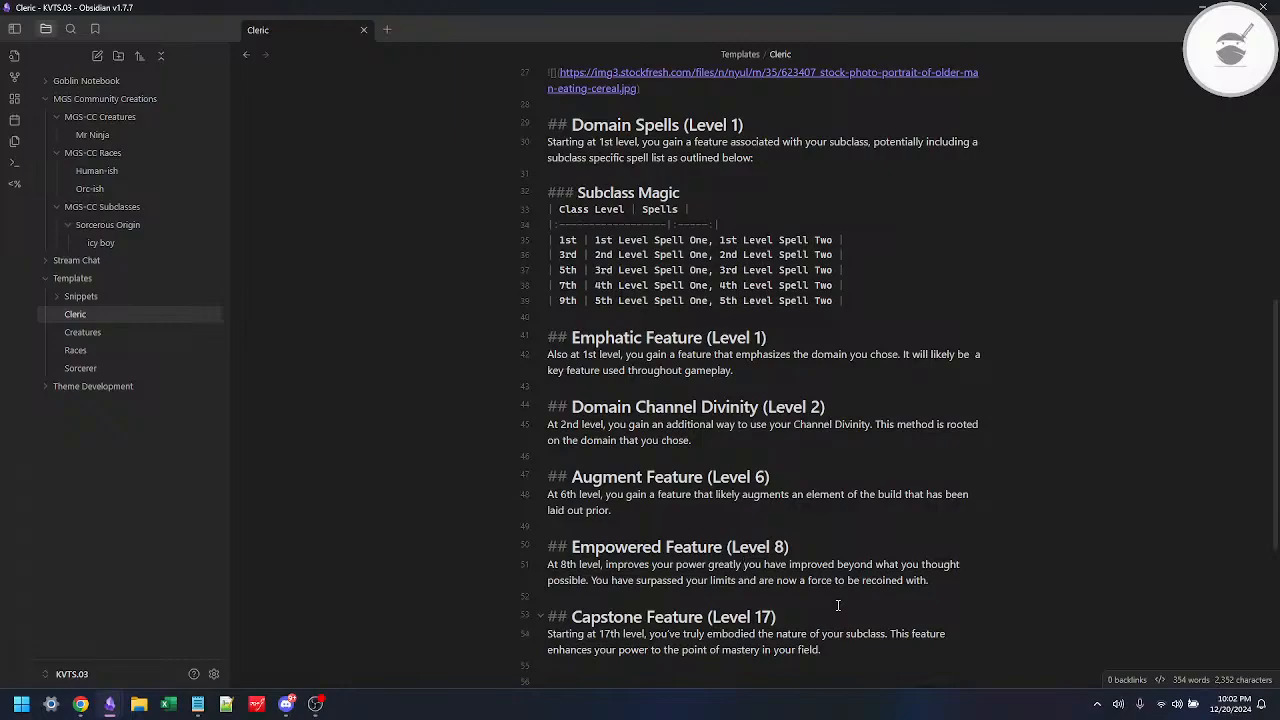
key("BackSpace")
type(".")
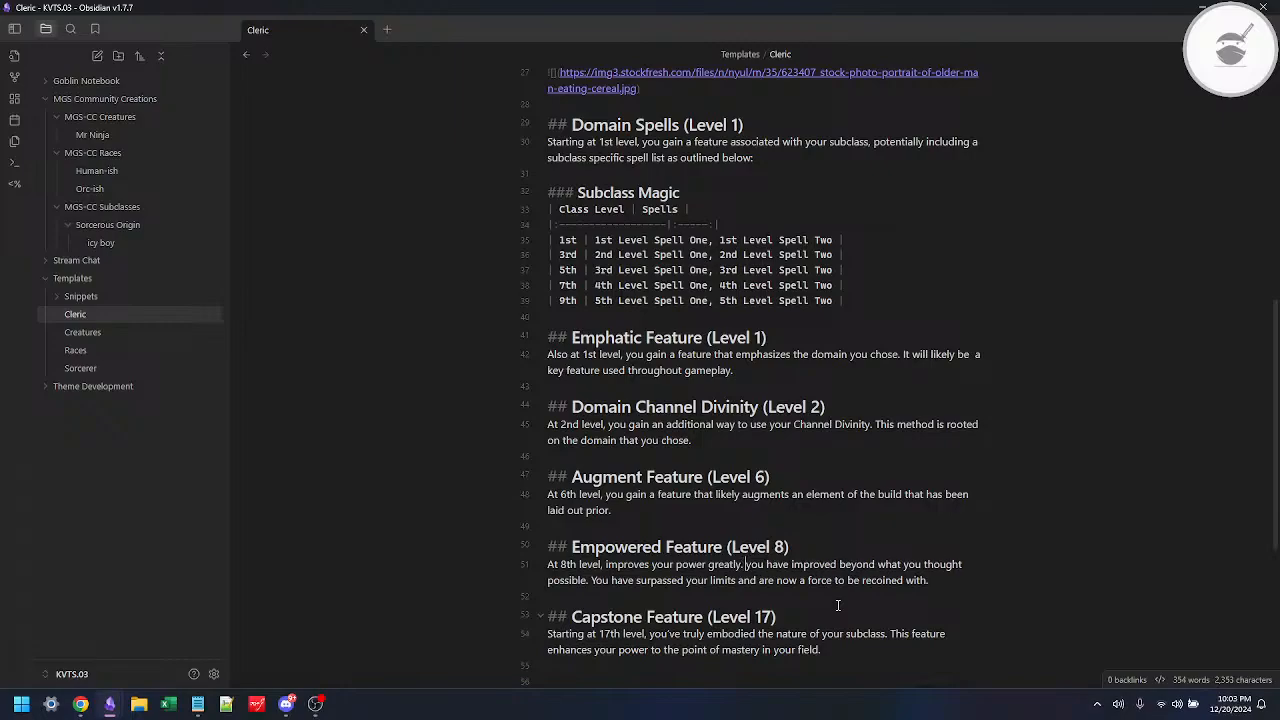
Step: Begin the Empowered Feature's second sentence with "Traditionally adding" ahead of the old description text
key("Delete")
type("Y")
type("Traditionall")
type("y, ")
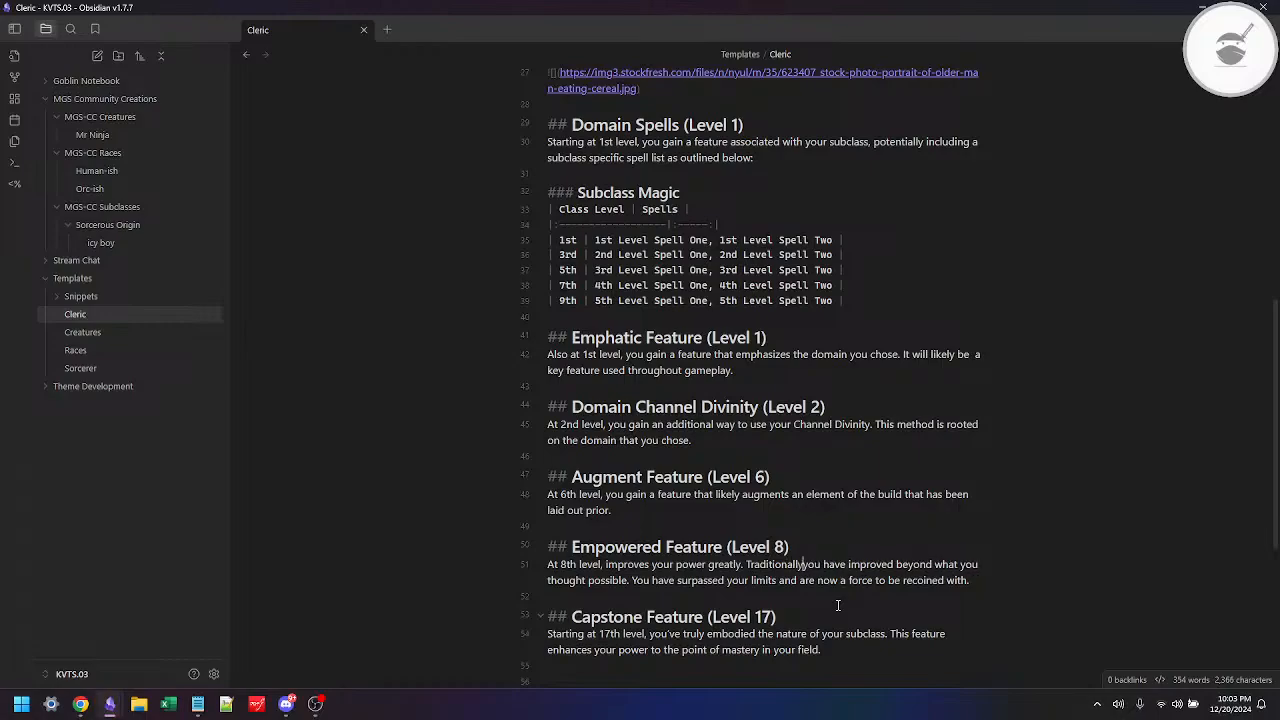
type("adding")
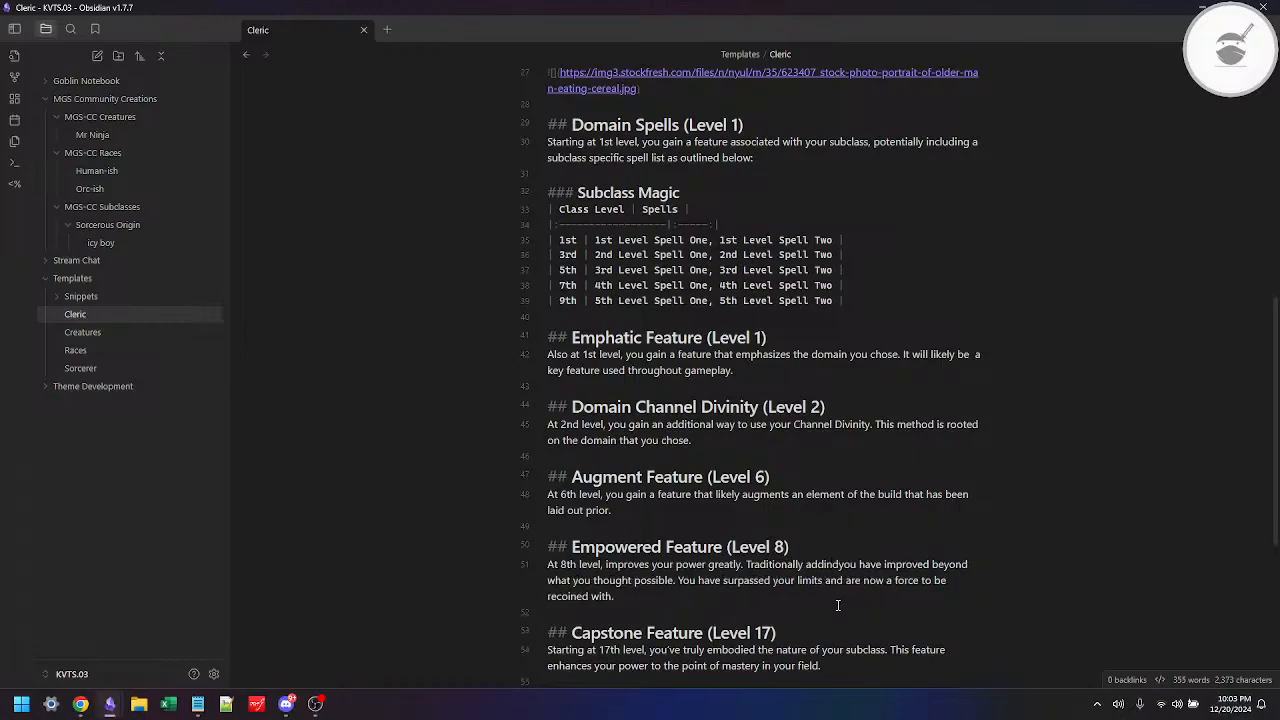
key("BackSpace")
key("BackSpace")
key("BackSpace")
key("BackSpace")
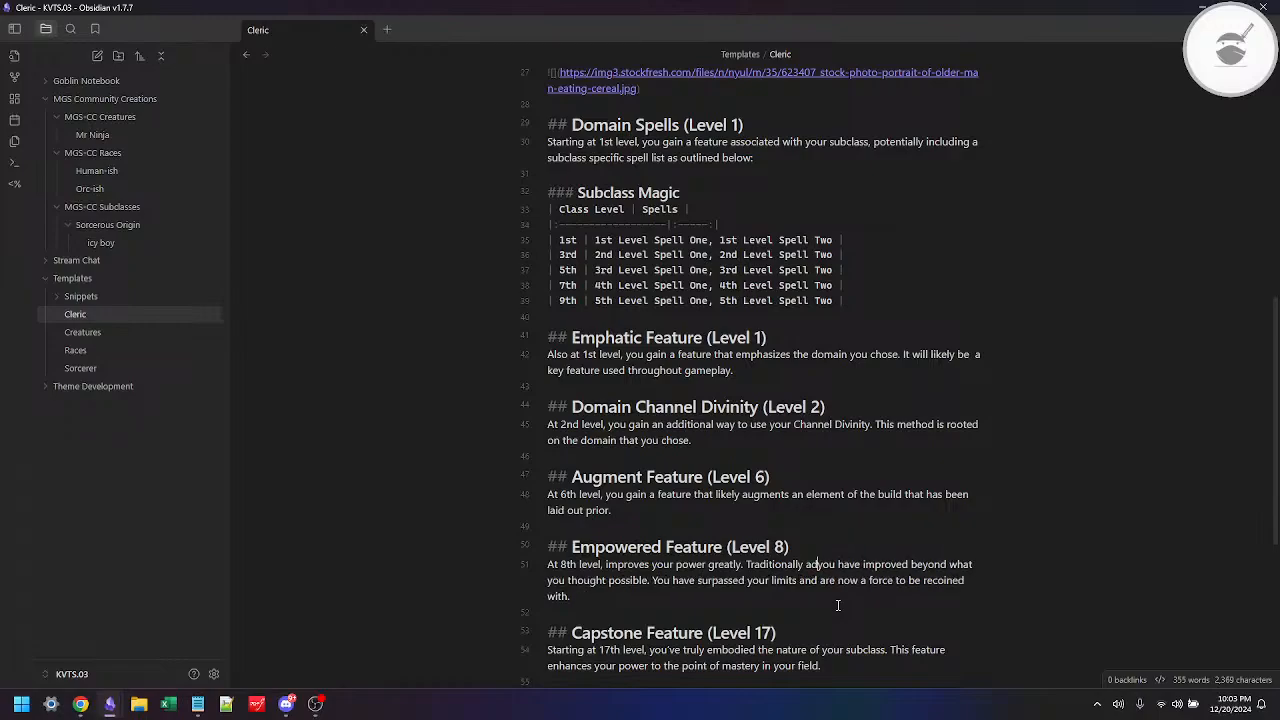
type("ding")
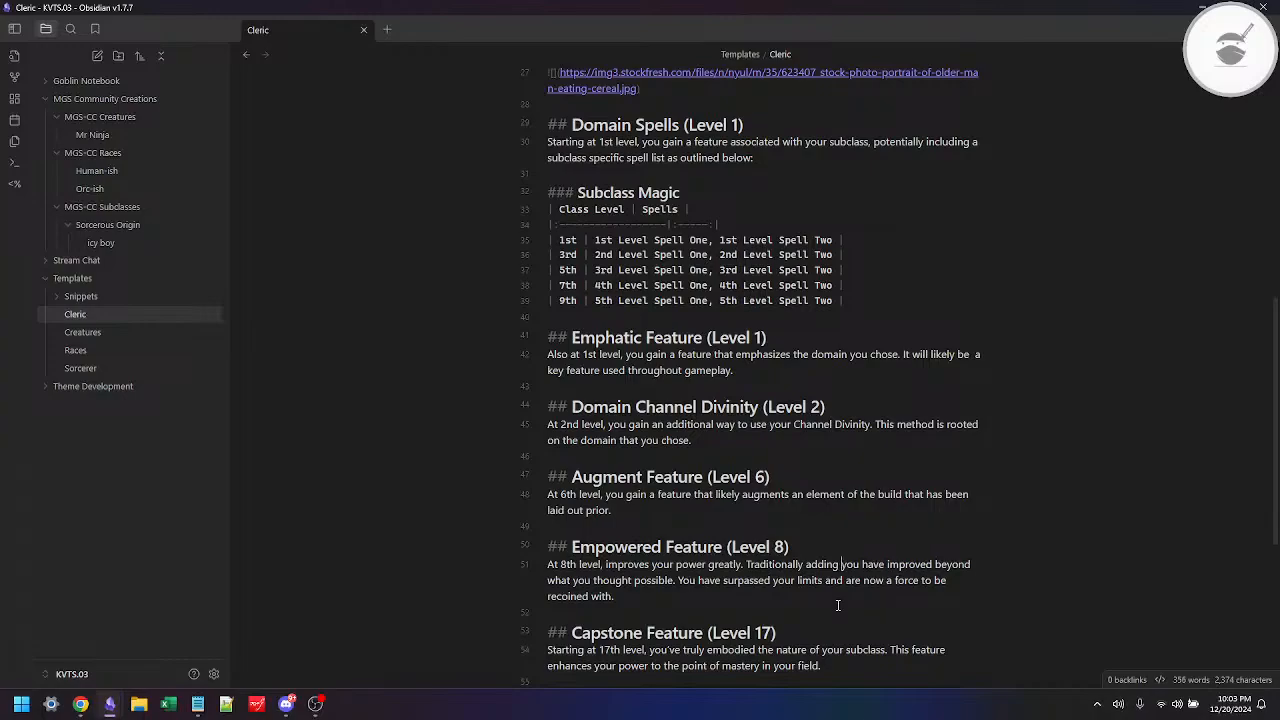
Step: Complete the Empowered Feature's second sentence with "damage to the majority of your attacks."
type("damage to the ma")
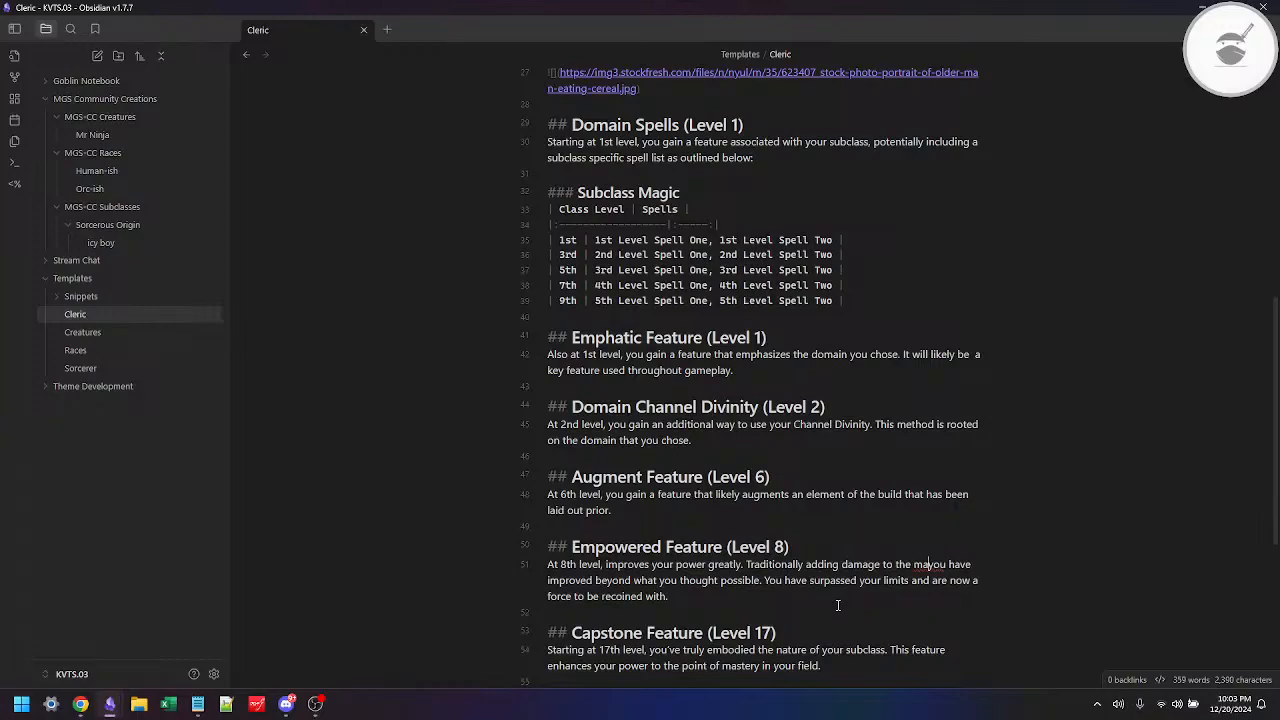
type("jority of your st")
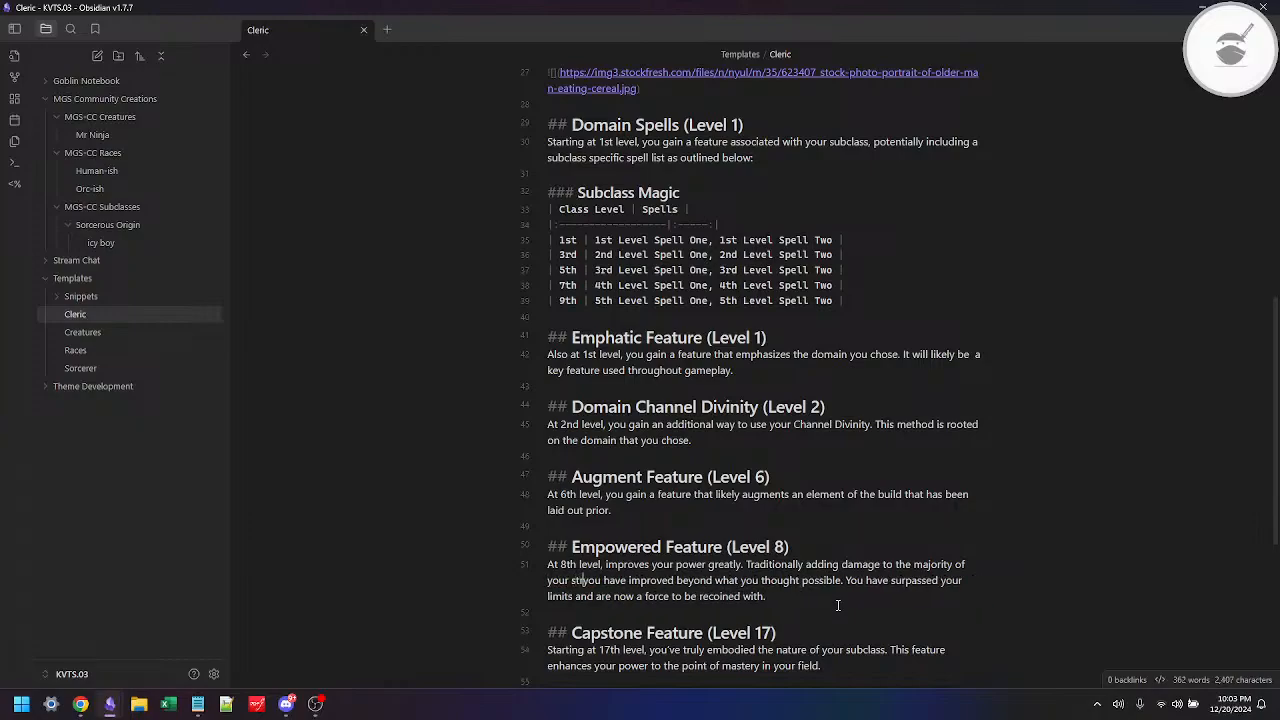
type("rikes")
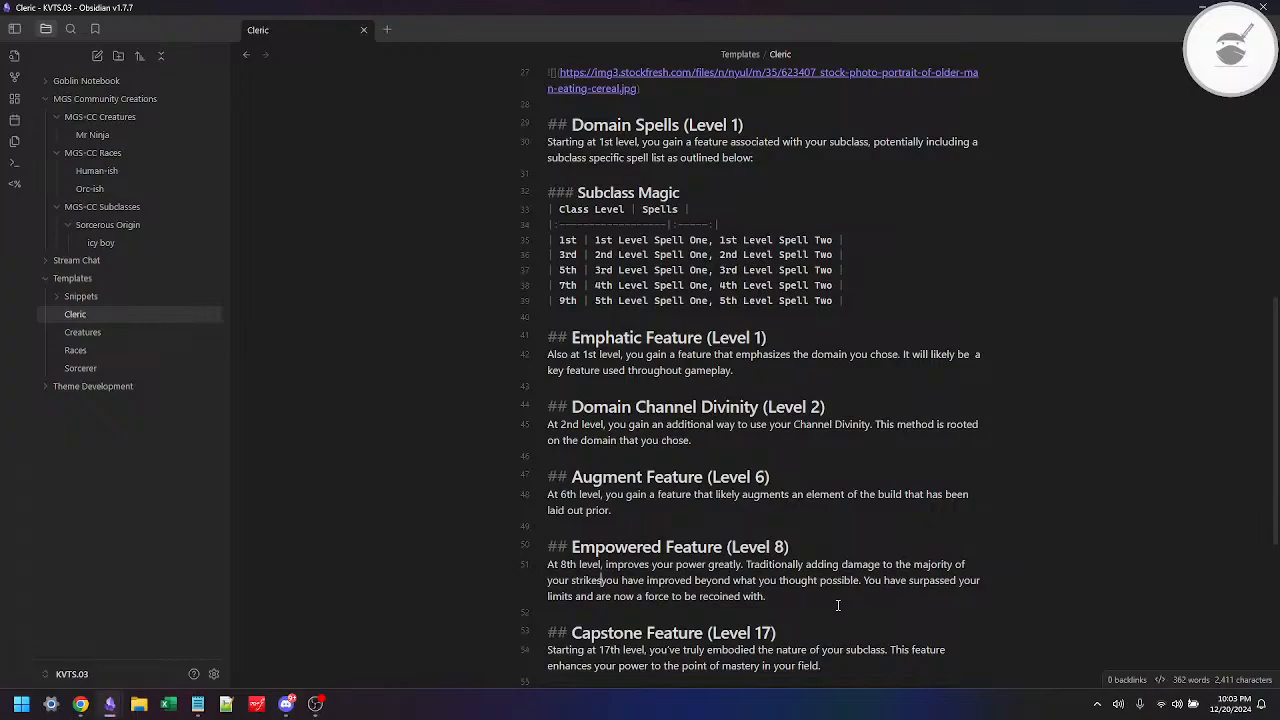
key("BackSpace")
key("BackSpace")
key("BackSpace")
key("BackSpace")
key("BackSpace")
key("BackSpace")
key("BackSpace")
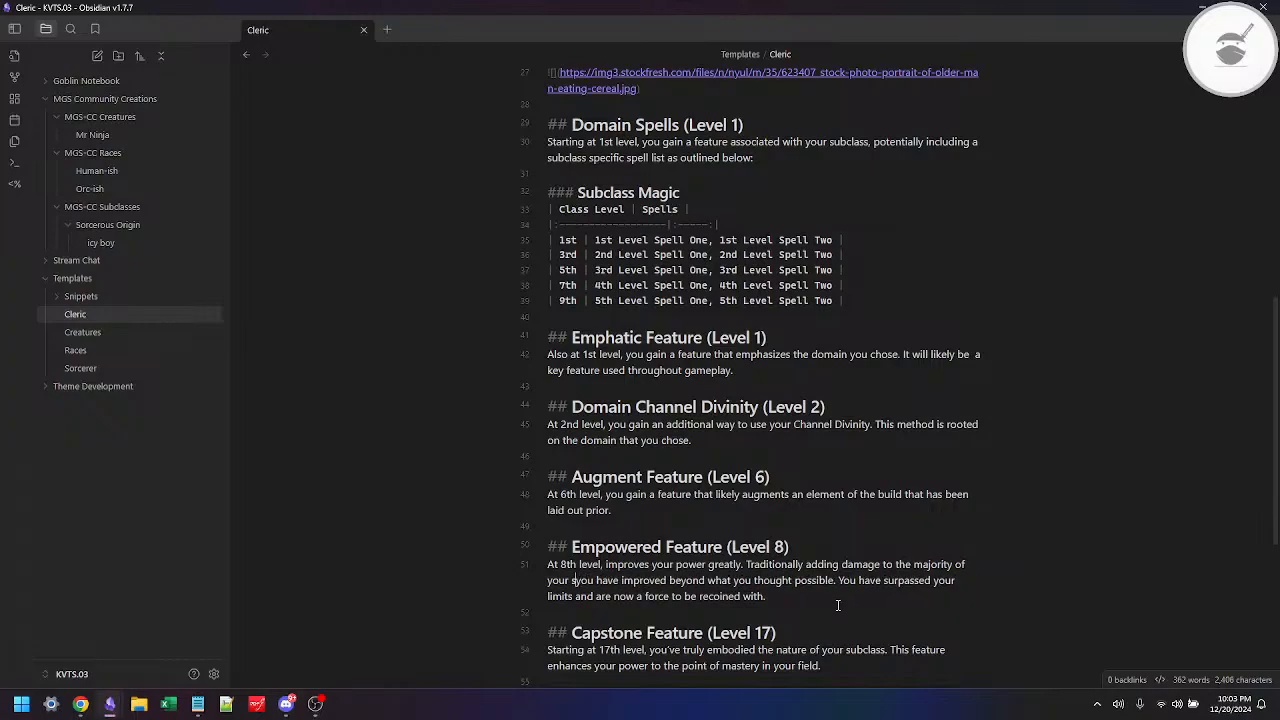
type("attacks")
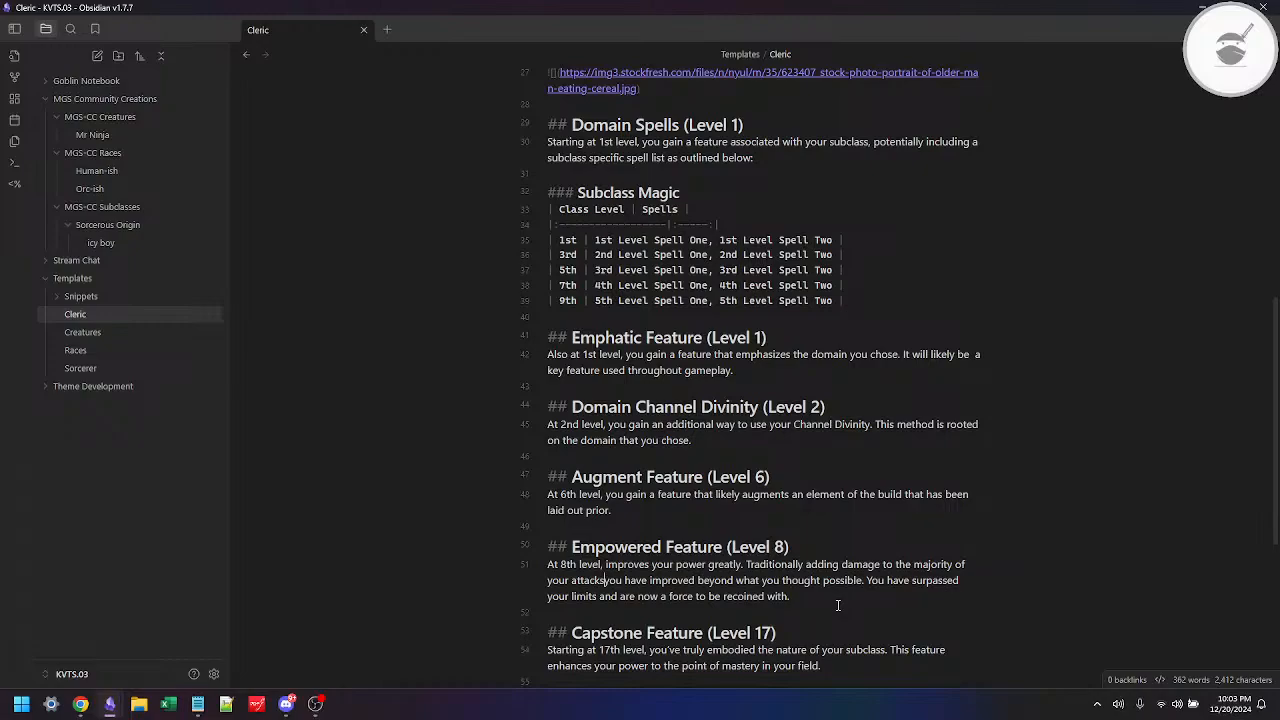
type(".")
Step: Delete the old description text left after "your attacks." under Empowered Feature
key("shift+Down")
key("shift+Down")
key("BackSpace")
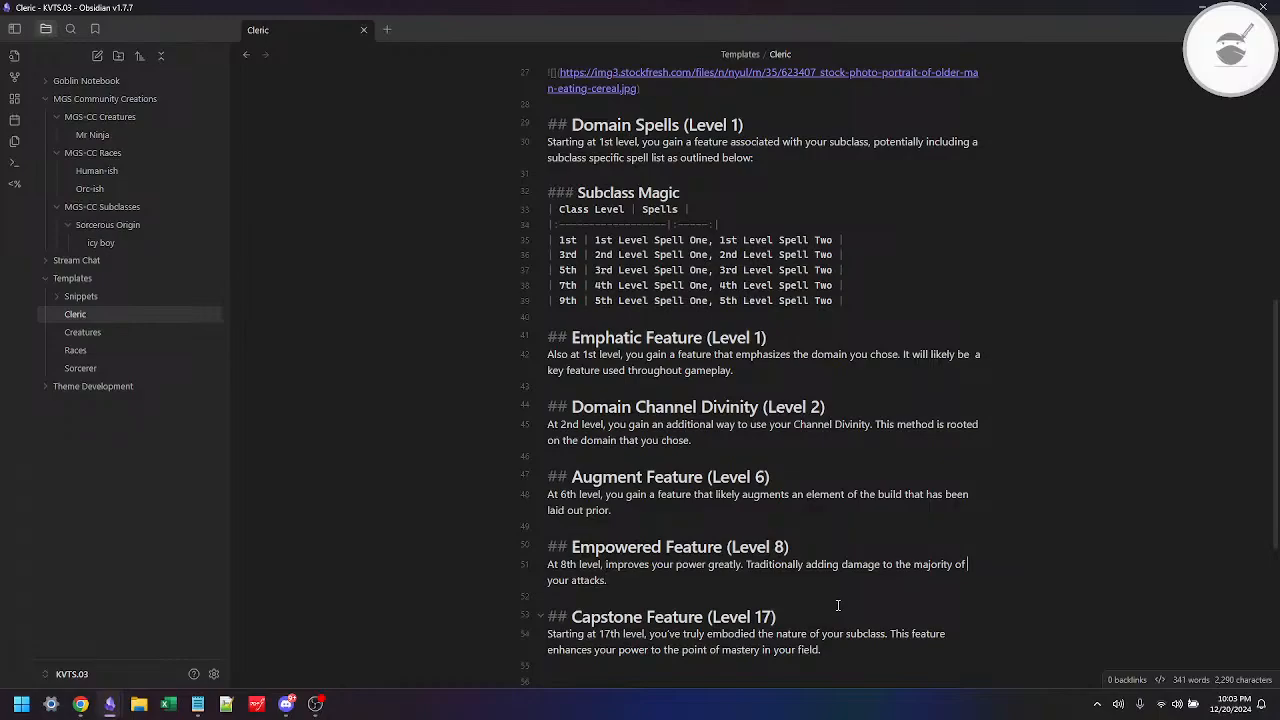
Step: Insert "additional" before "damage" in the Empowered Feature's second sentence
key("ctrl+Left")
key("ctrl+Left")
key("ctrl+Left")
type("additi")
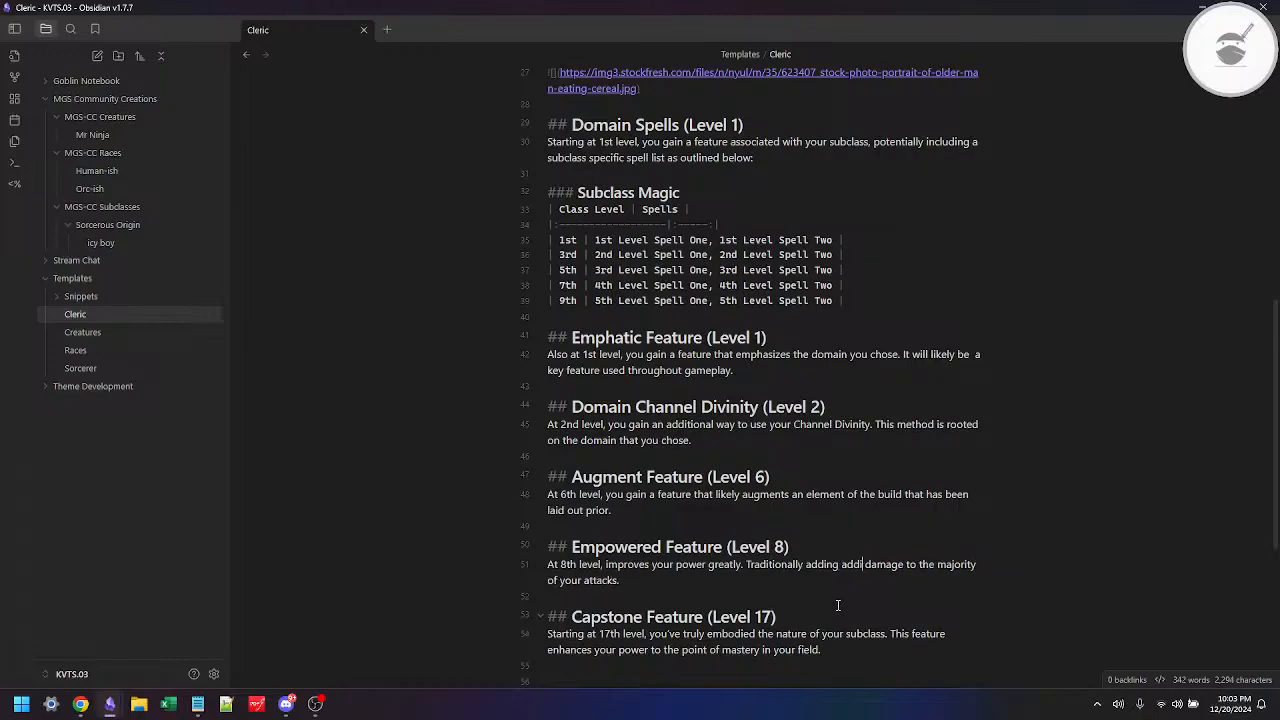
type("onal")
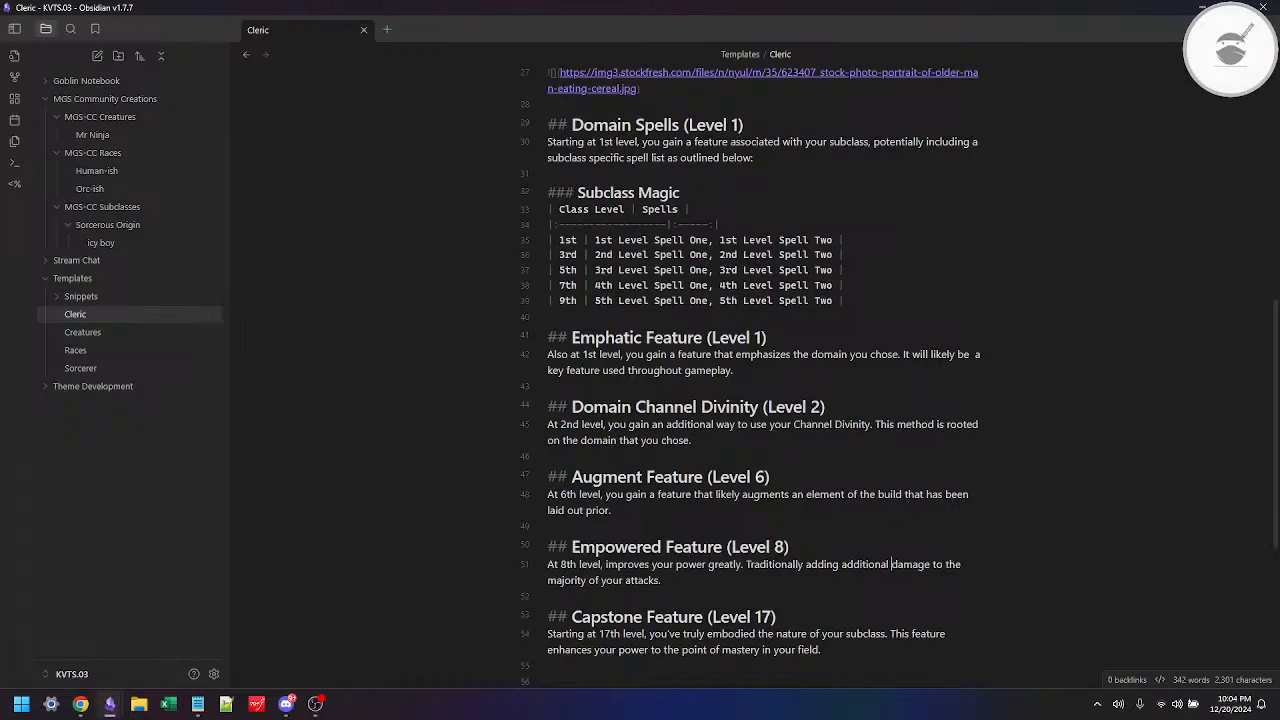
key("alt+Tab")
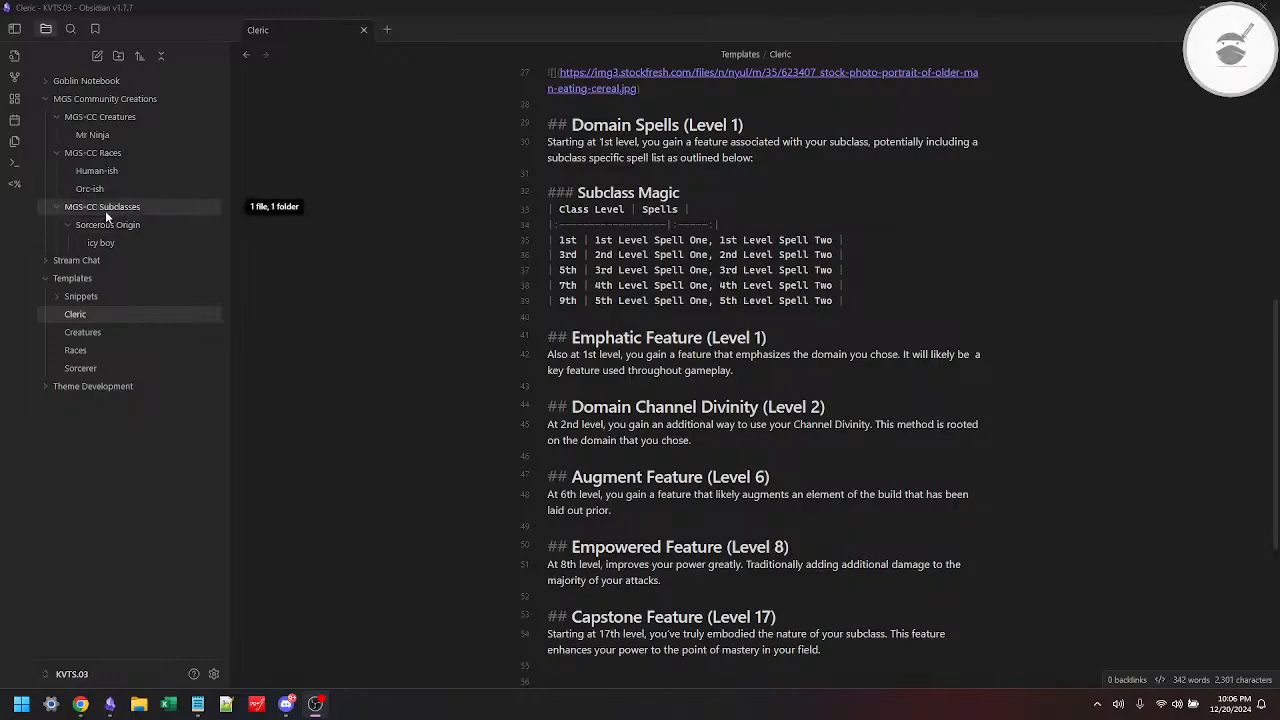
Step: Create a folder named "Divine Domain" inside MGS-CC Subclasses, reusing the subclass name from the Cleric template's heading
scroll(700, 400, "up", 6)
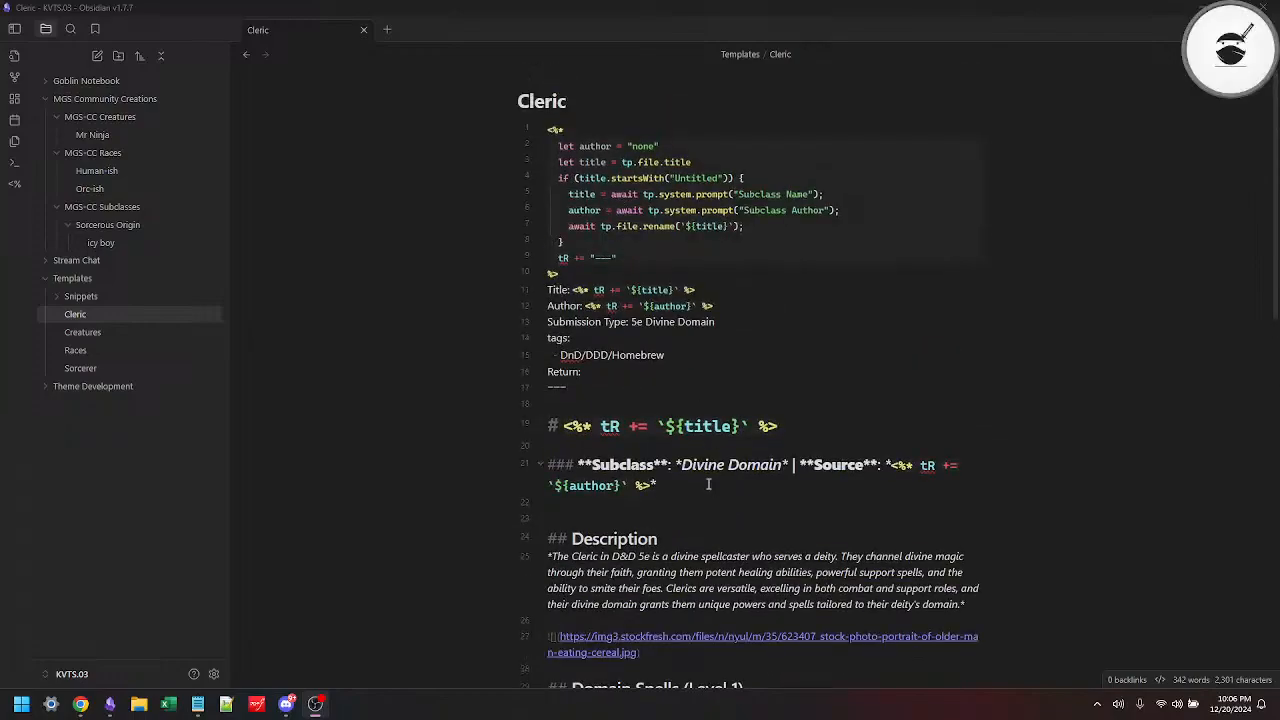
double_click(706, 465)
key("ctrl+shift+Right")
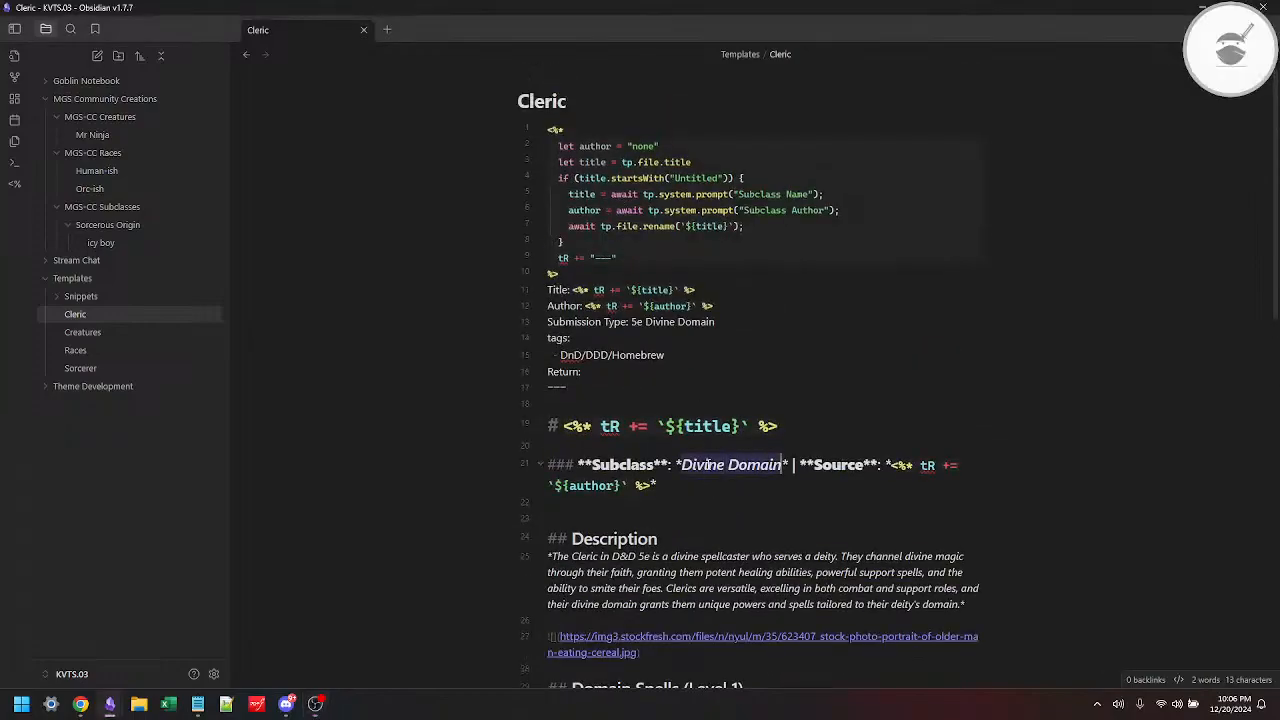
right_click(104, 208)
left_click(151, 242)
key("ctrl+v")
key("Return")
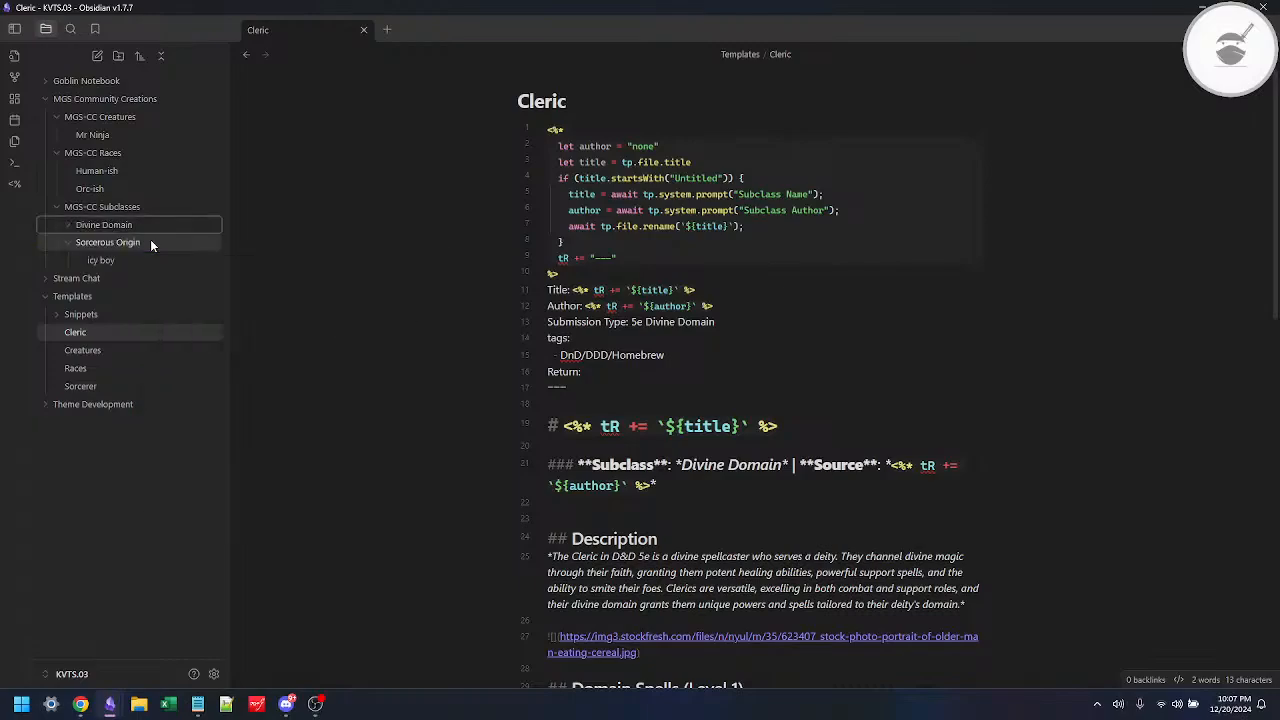
Step: Add a Templater folder template entry for the folder MGS Community Creations/MGS-CC Subclasses/Divine Domain
left_click(213, 674)
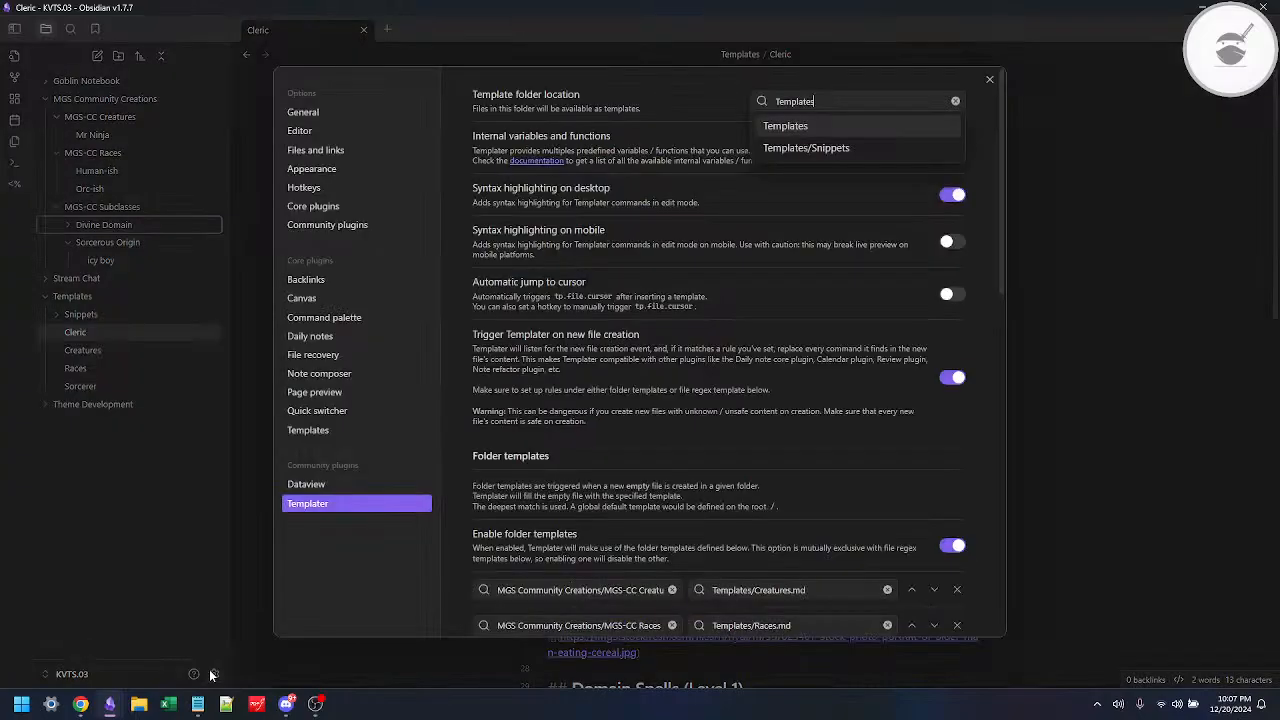
scroll(673, 404, "down", 5)
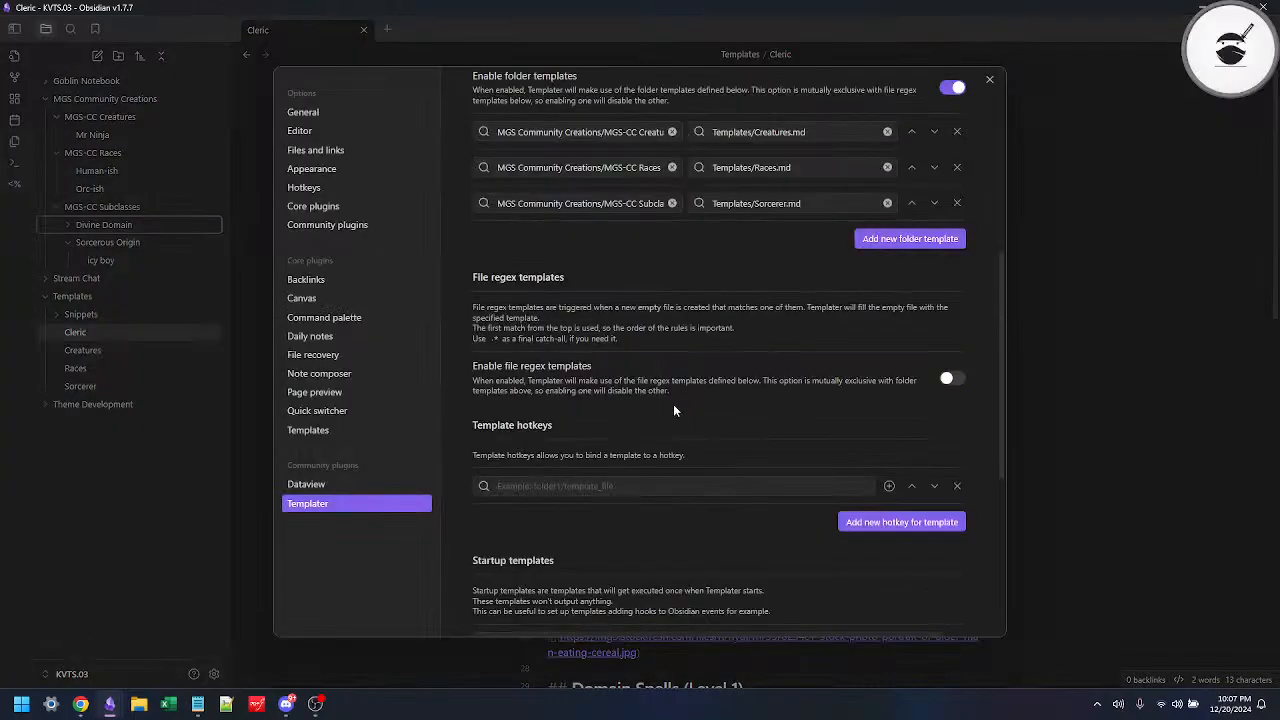
scroll(673, 404, "up", 1)
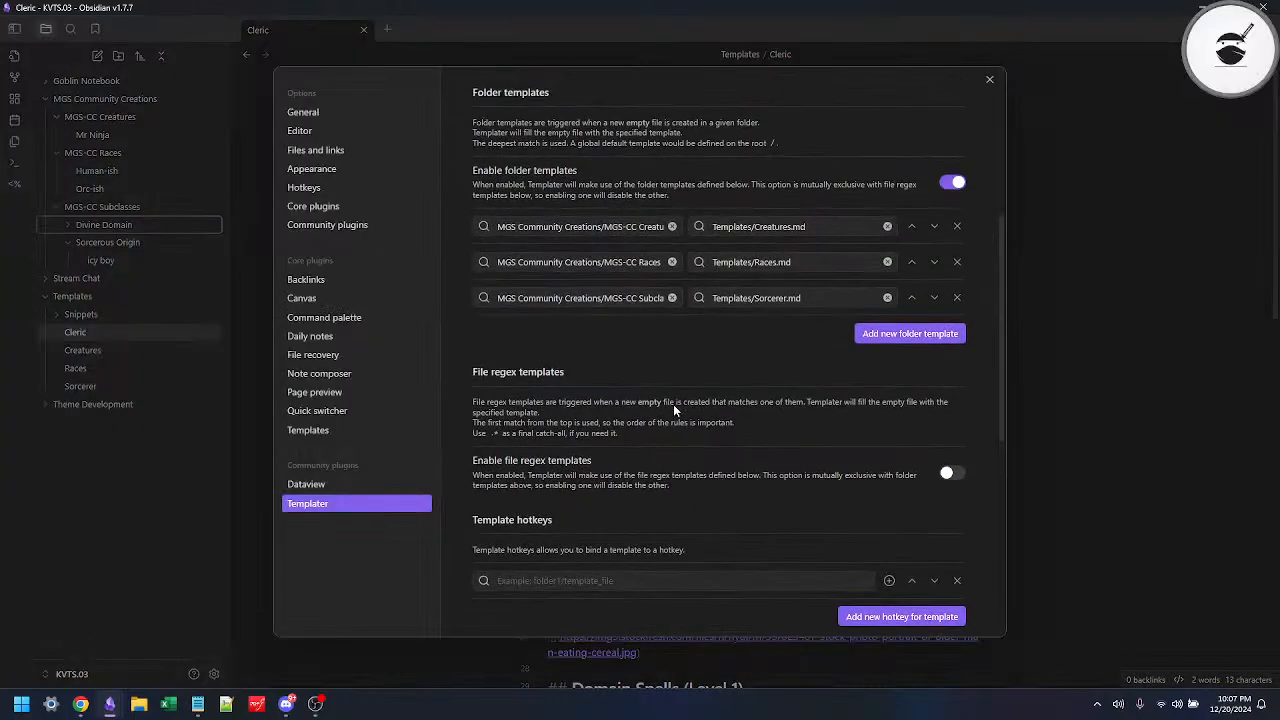
left_click(868, 334)
scroll(583, 436, "down", 3)
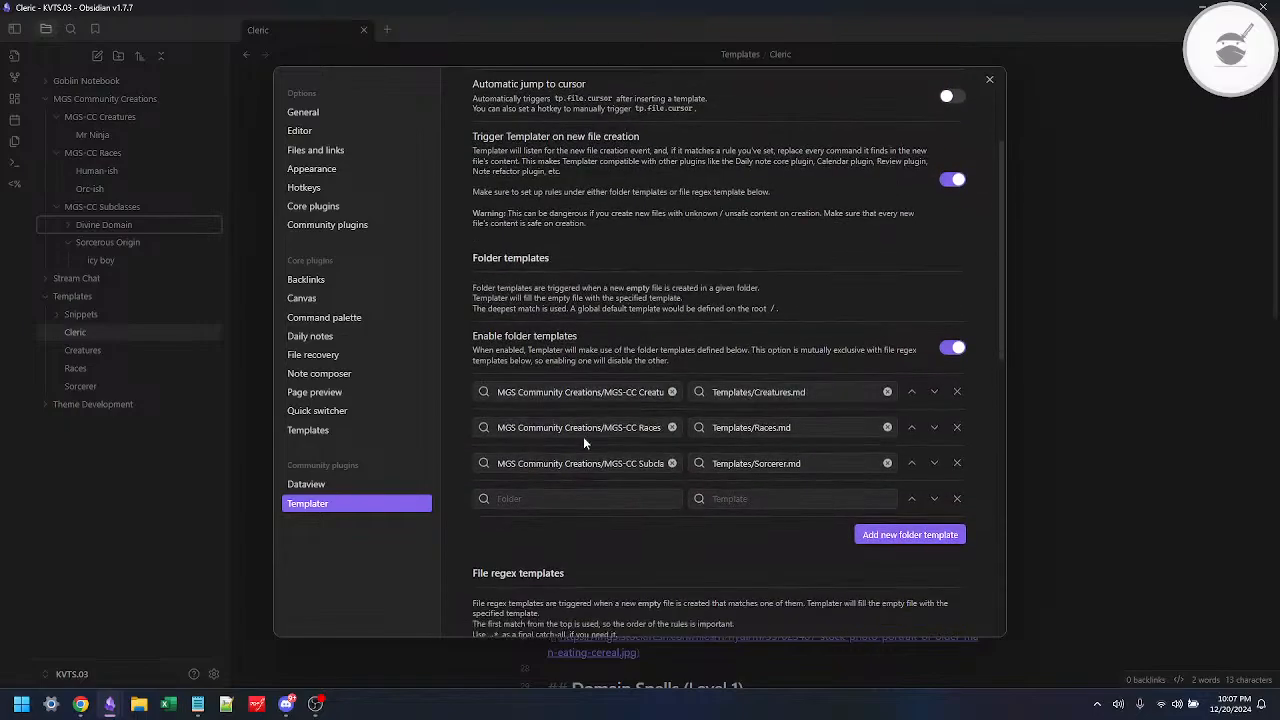
left_click(586, 477)
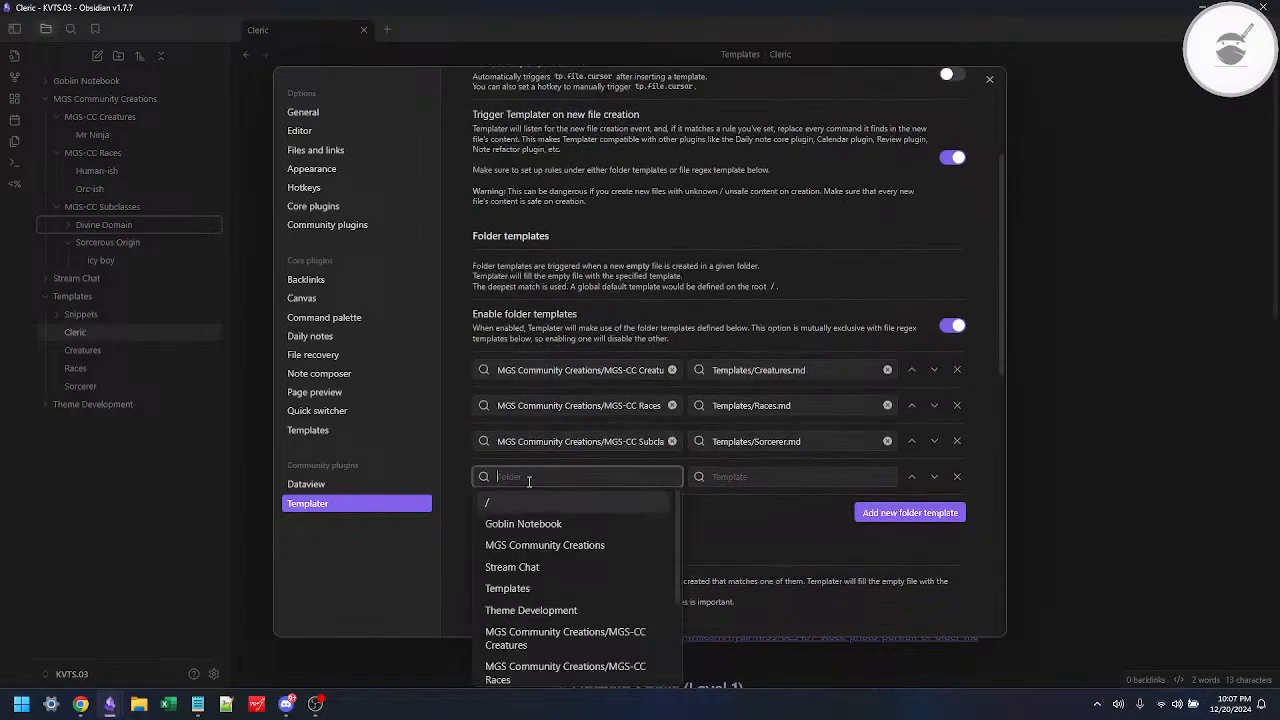
scroll(597, 385, "down", 1)
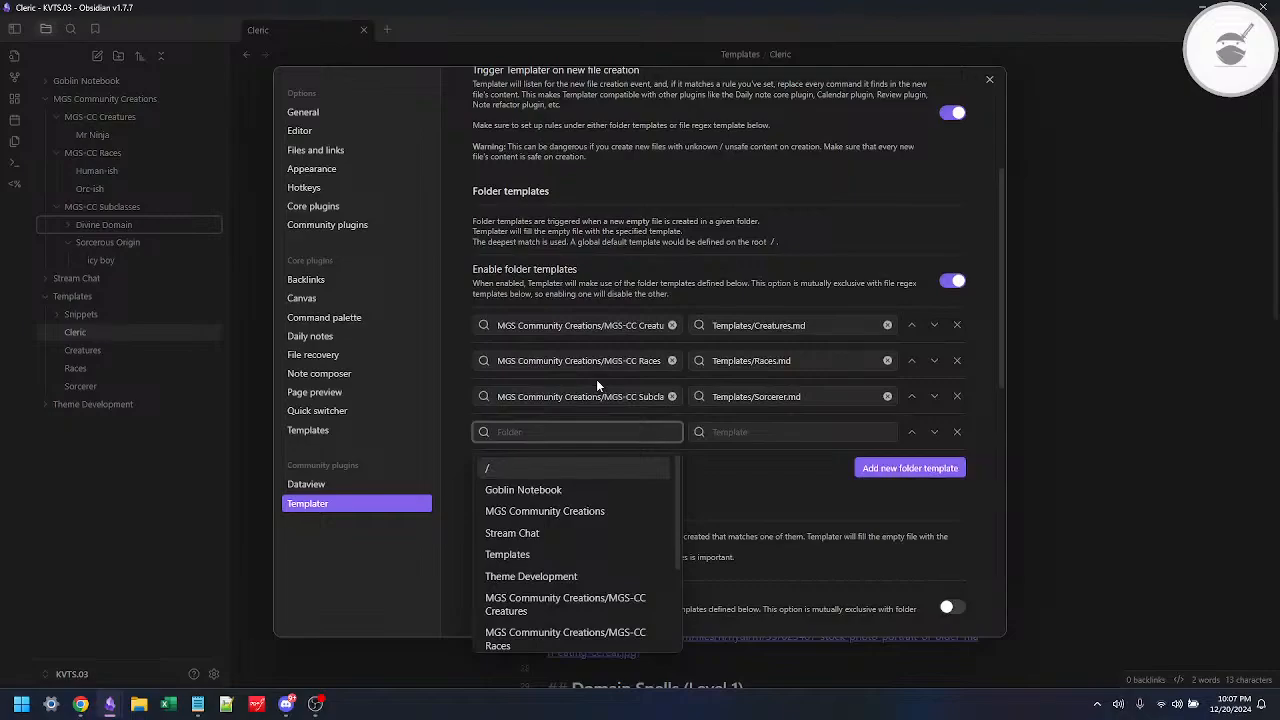
scroll(569, 491, "down", 1)
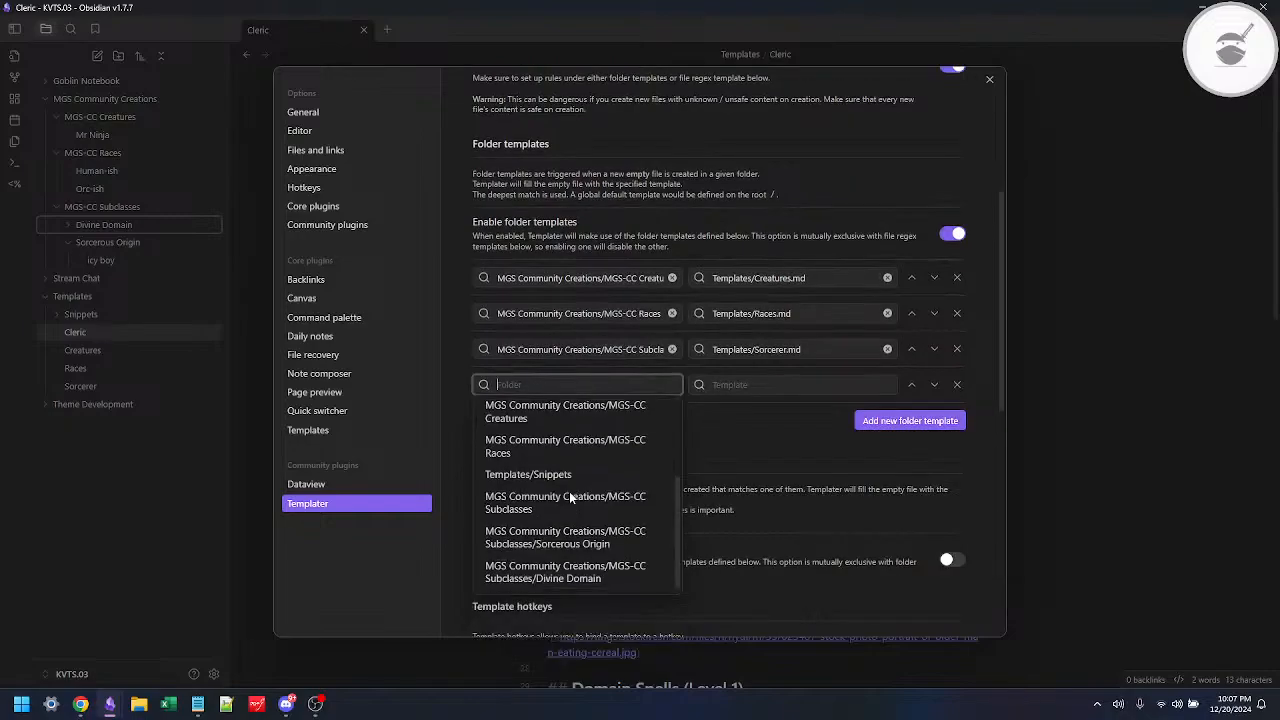
left_click(549, 567)
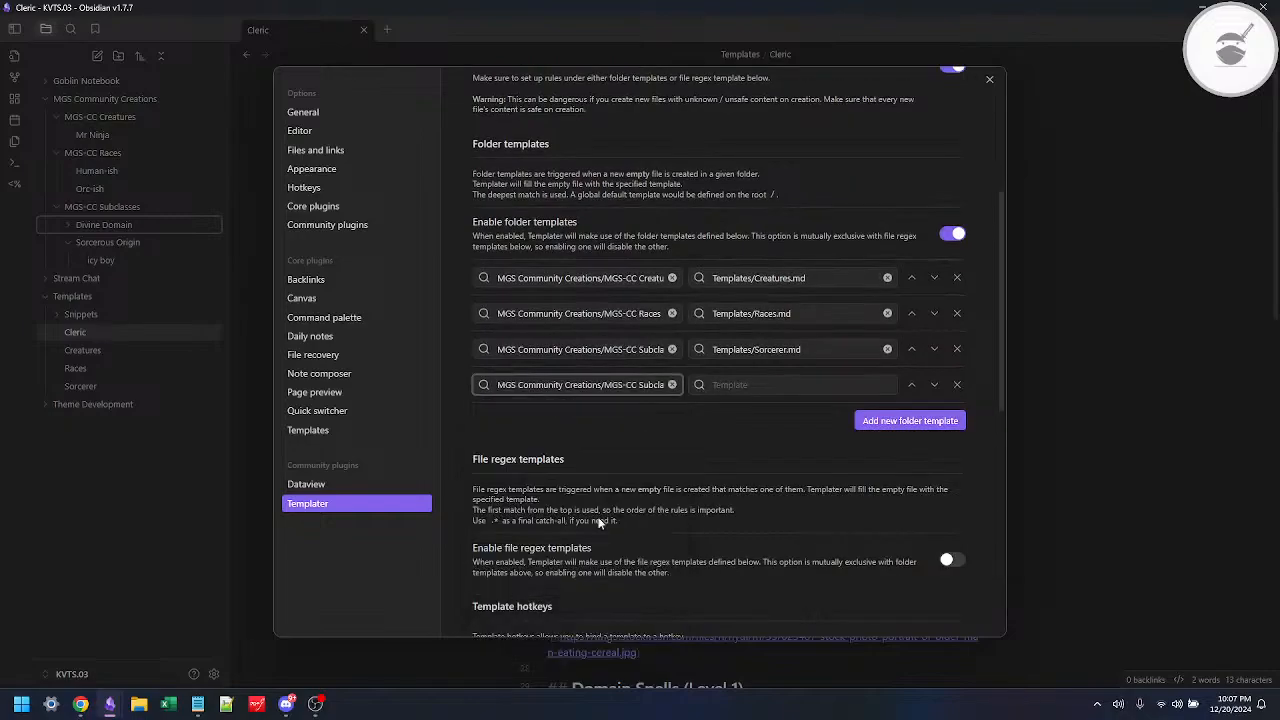
Step: Assign Templates/Cleric.md to the Divine Domain folder entry and close the settings
left_click(770, 385)
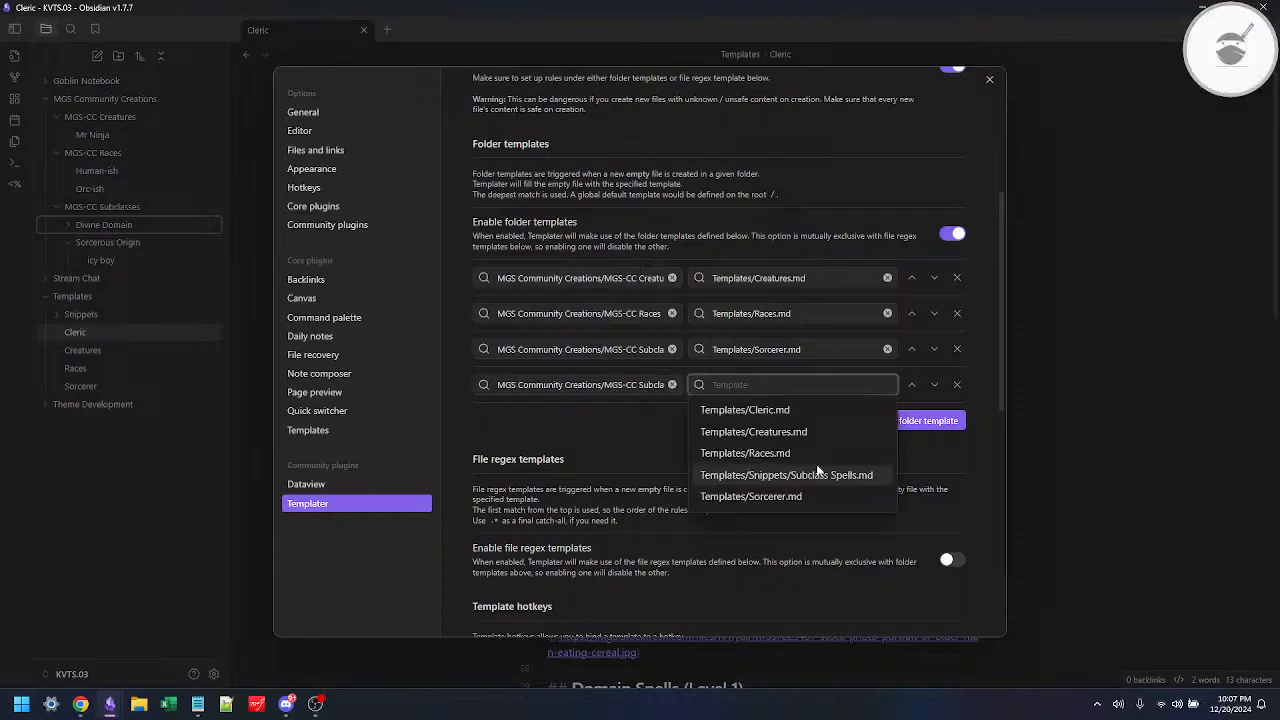
left_click(769, 409)
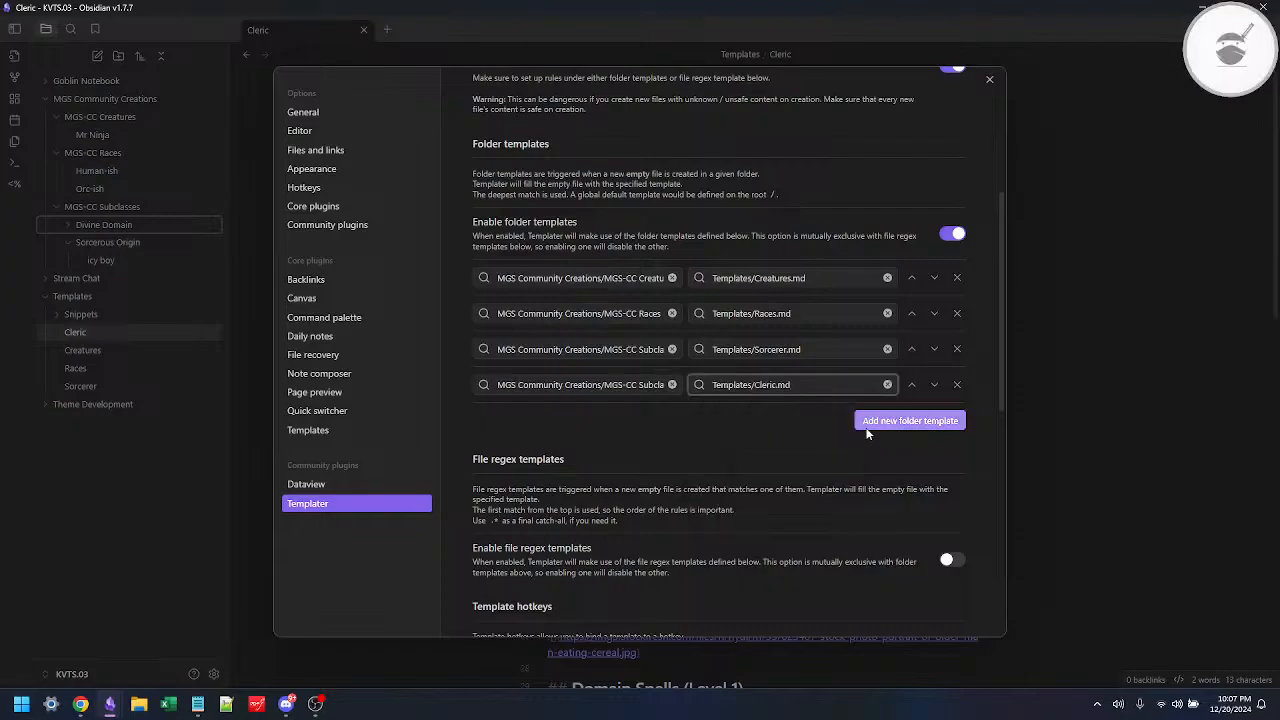
left_click(989, 79)
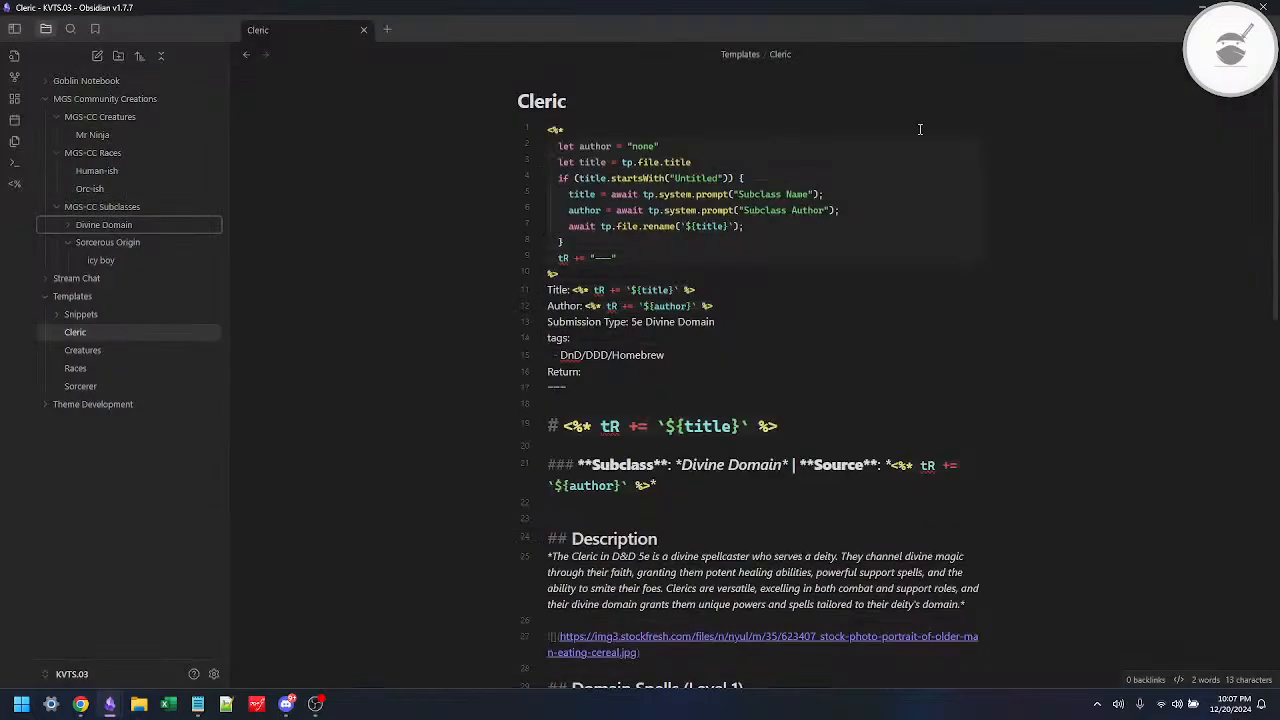
Step: Create a note in the Divine Domain folder with "holy boy" as subclass name and the author's name filled in
right_click(103, 225)
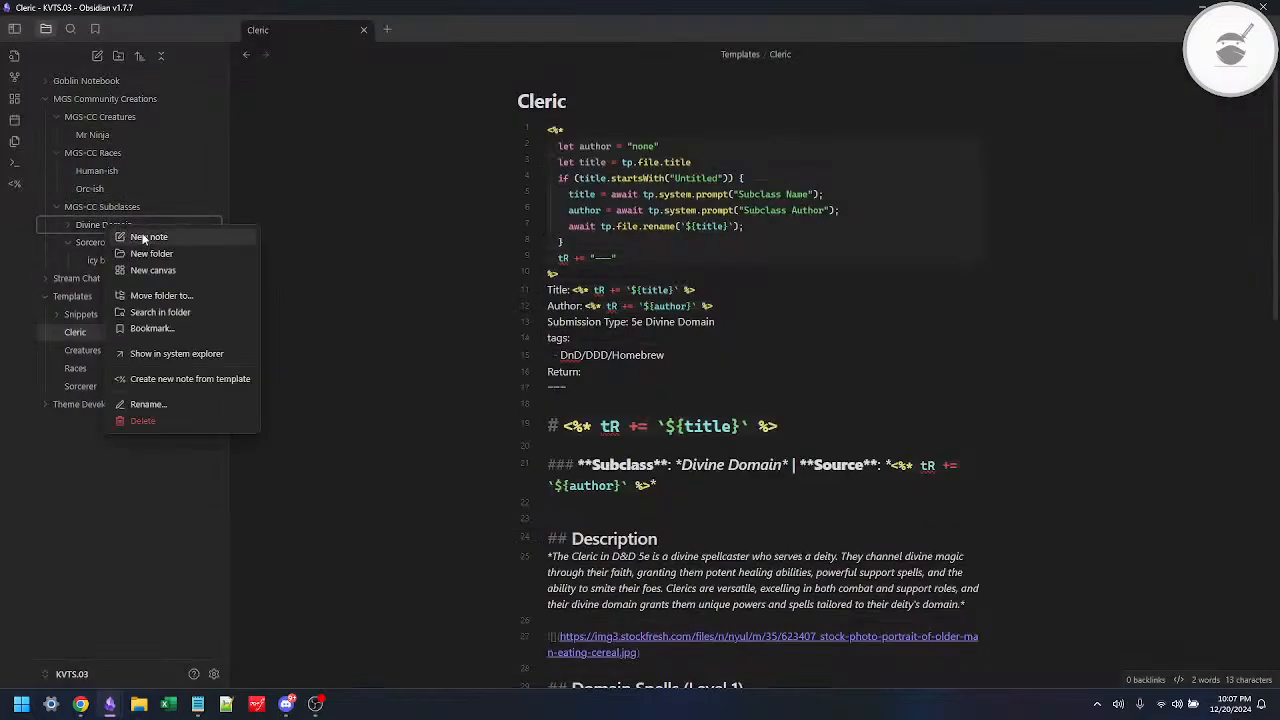
left_click(154, 240)
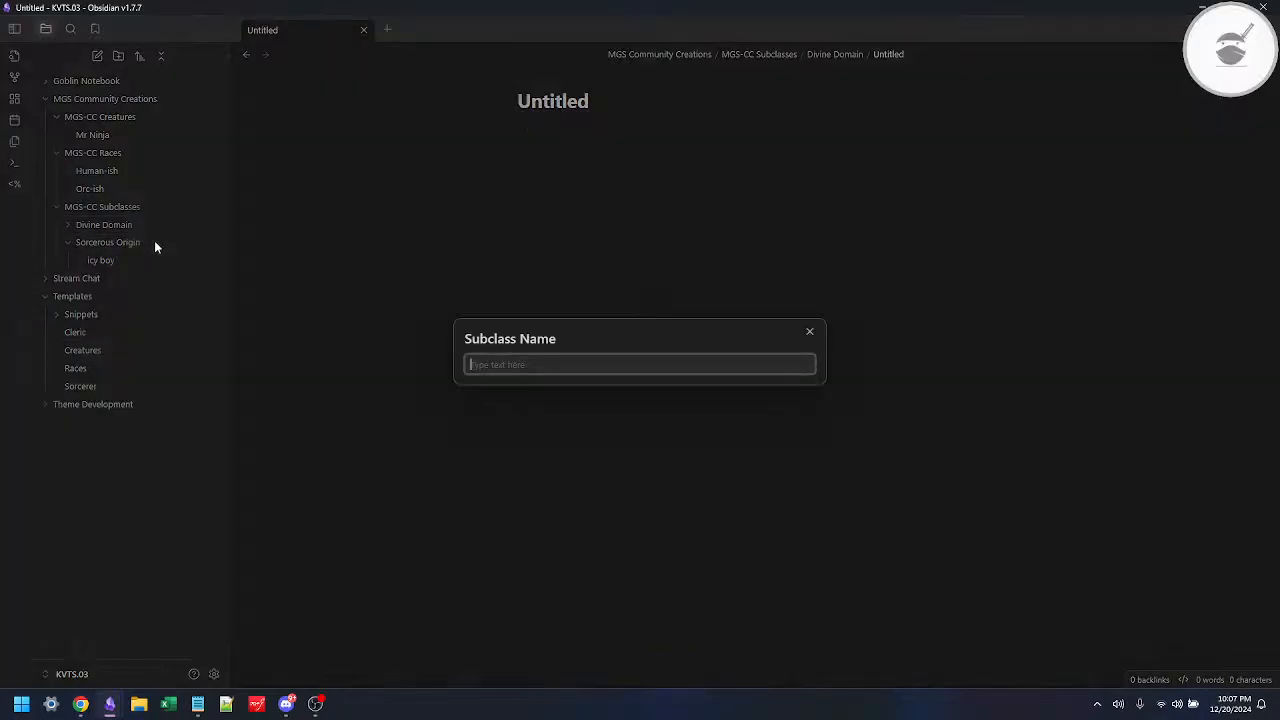
type("holy boy")
key("Return")
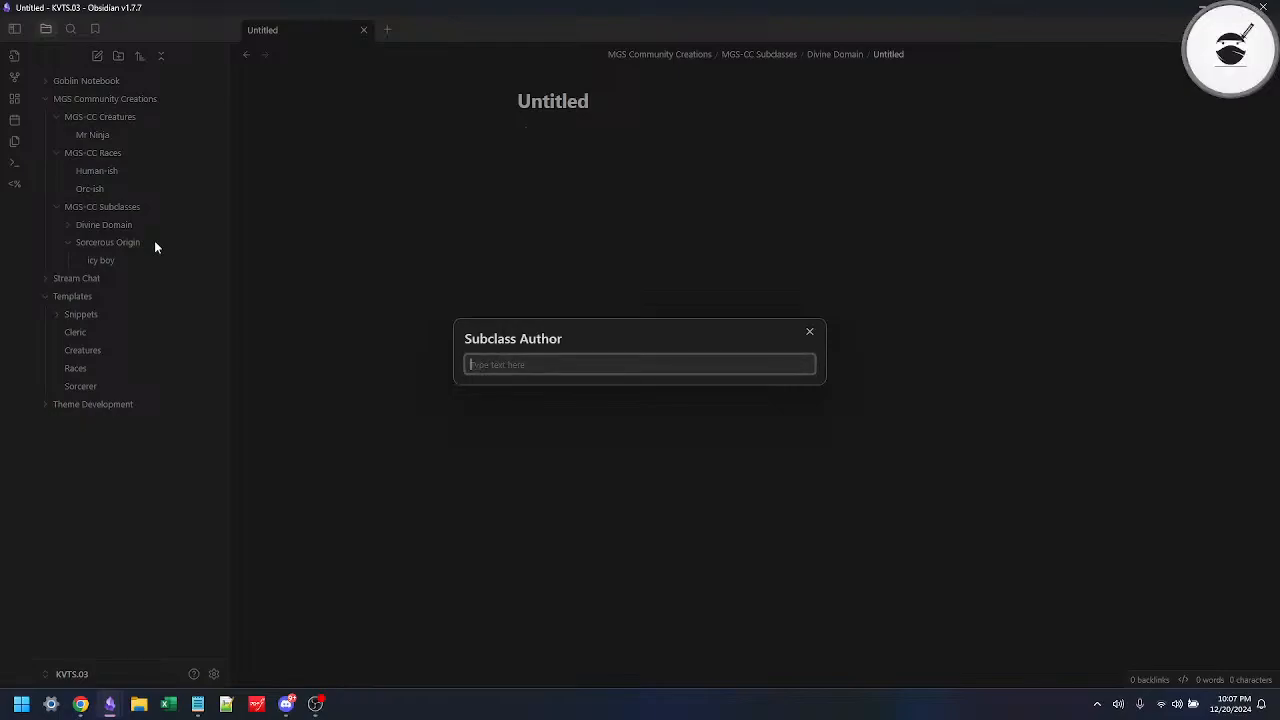
type("kage")
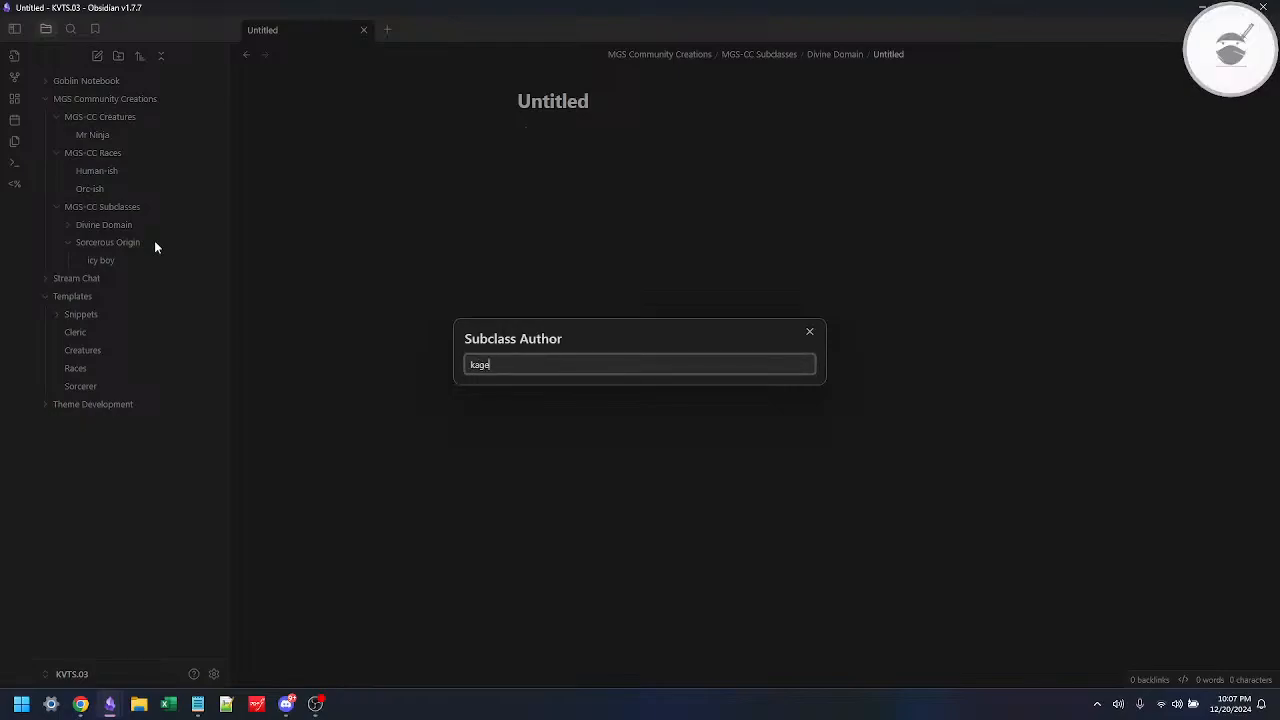
key("Return")
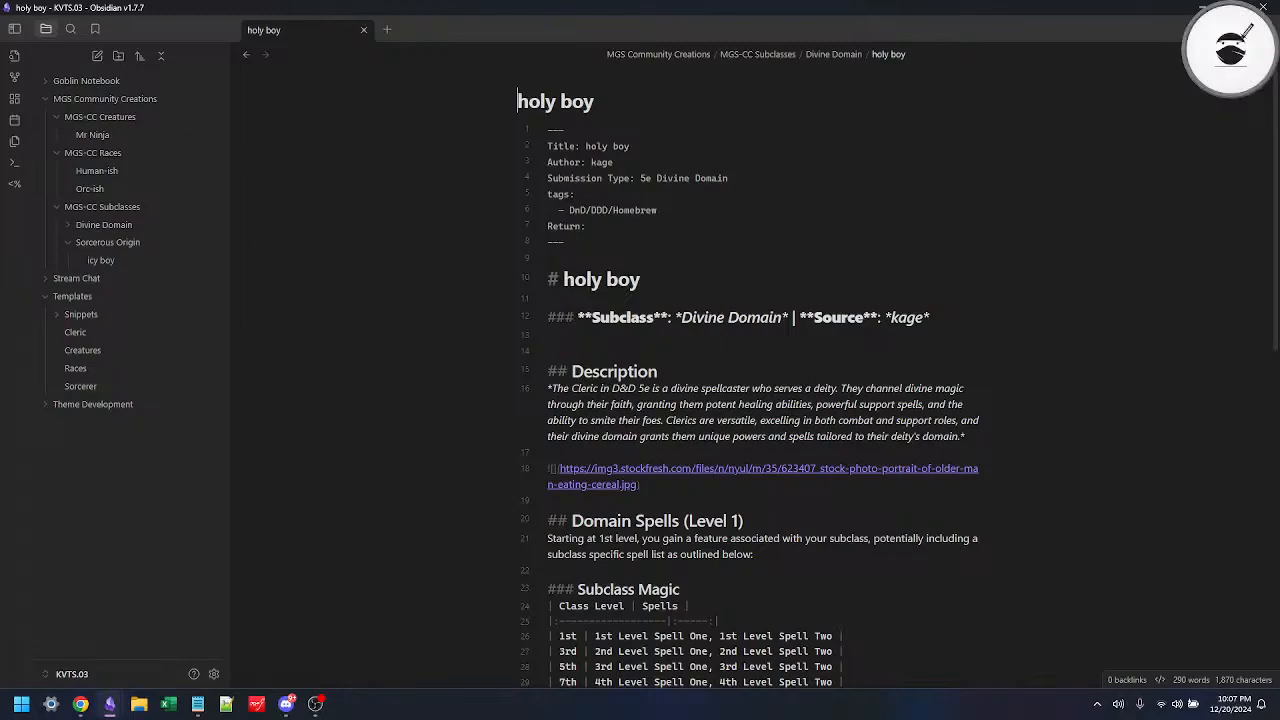
Step: Review the holy boy note in reading view and compare it with the Mr Ninja, Human-ish, Orc-ish and icy boy notes
key("ctrl+e")
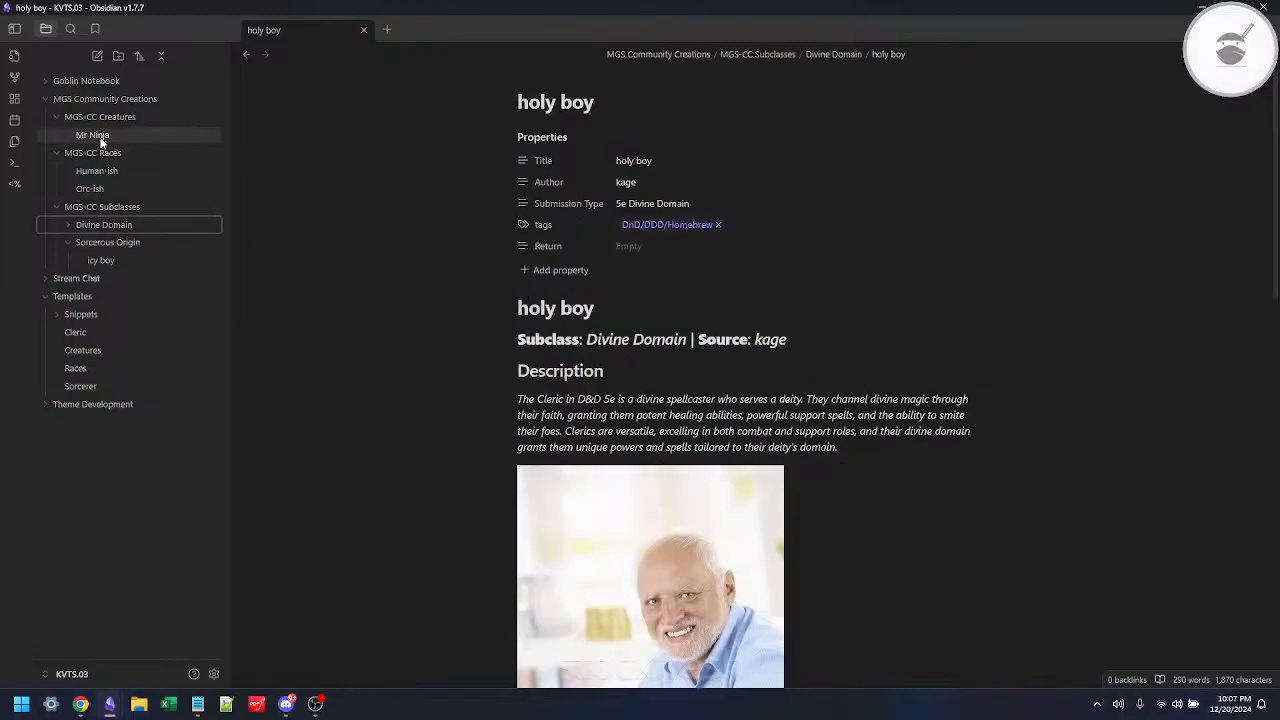
left_click(93, 135)
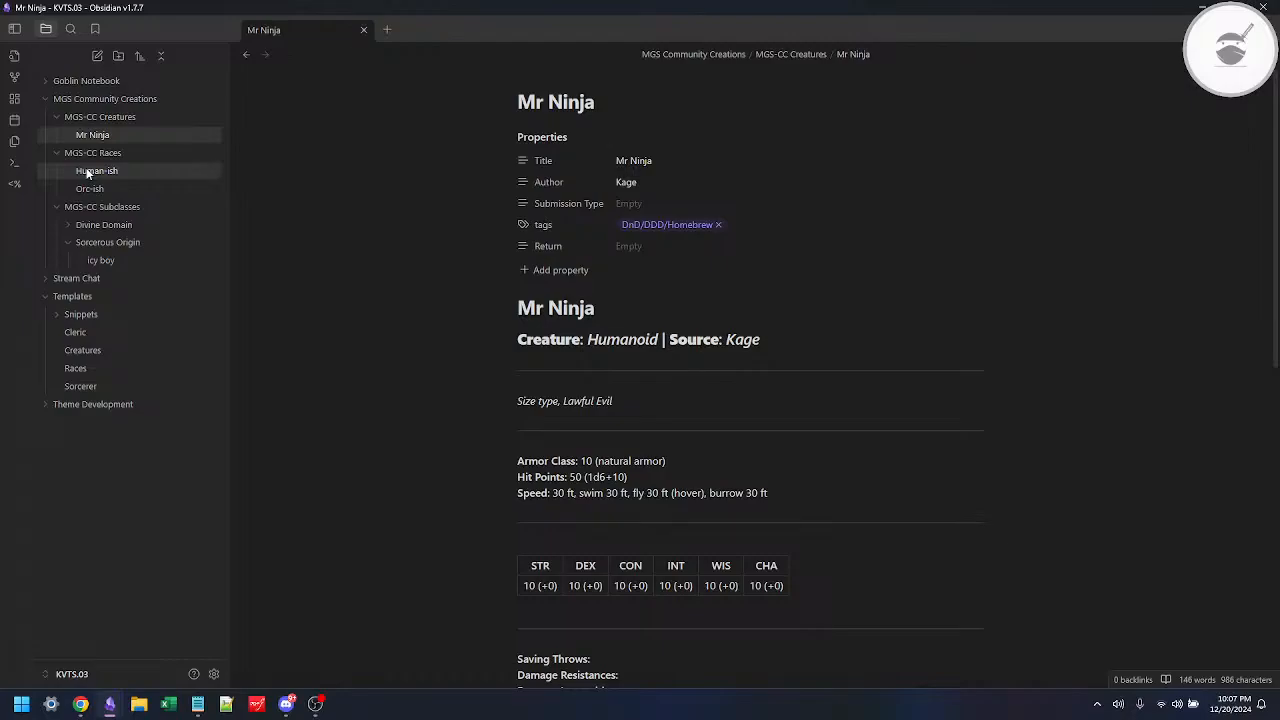
left_click(90, 171)
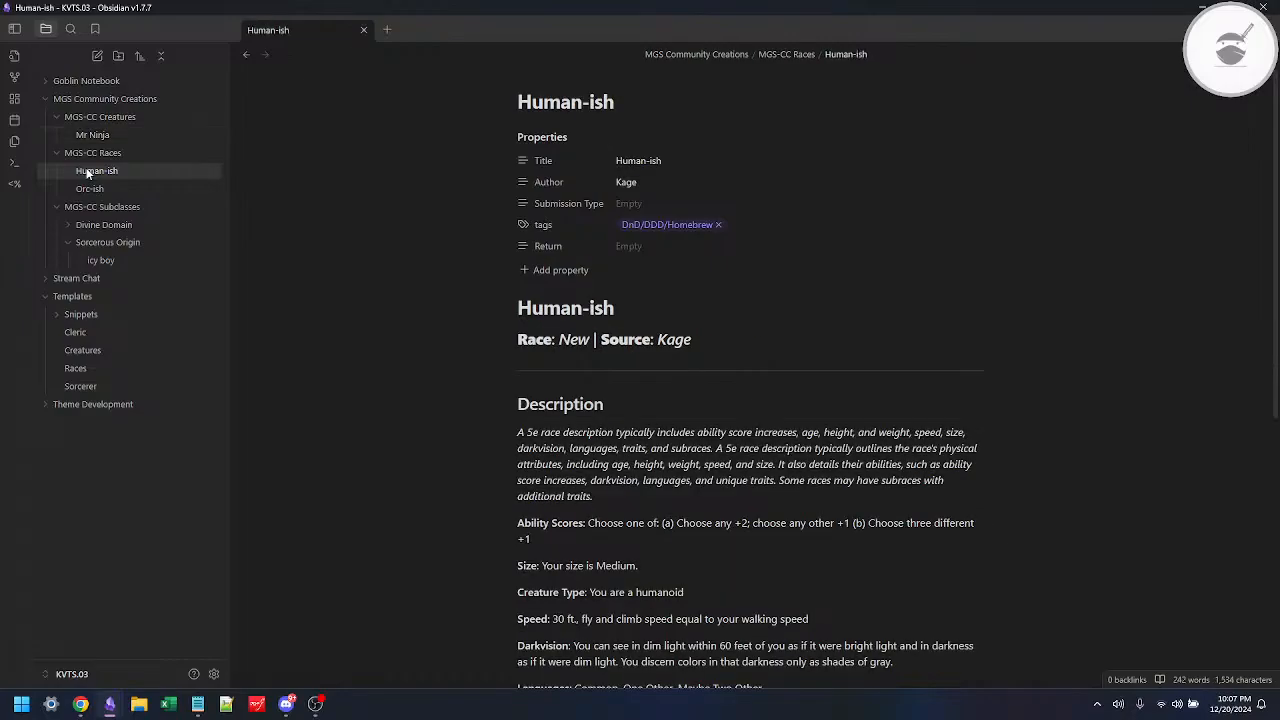
left_click(92, 189)
left_click(99, 172)
left_click(108, 231)
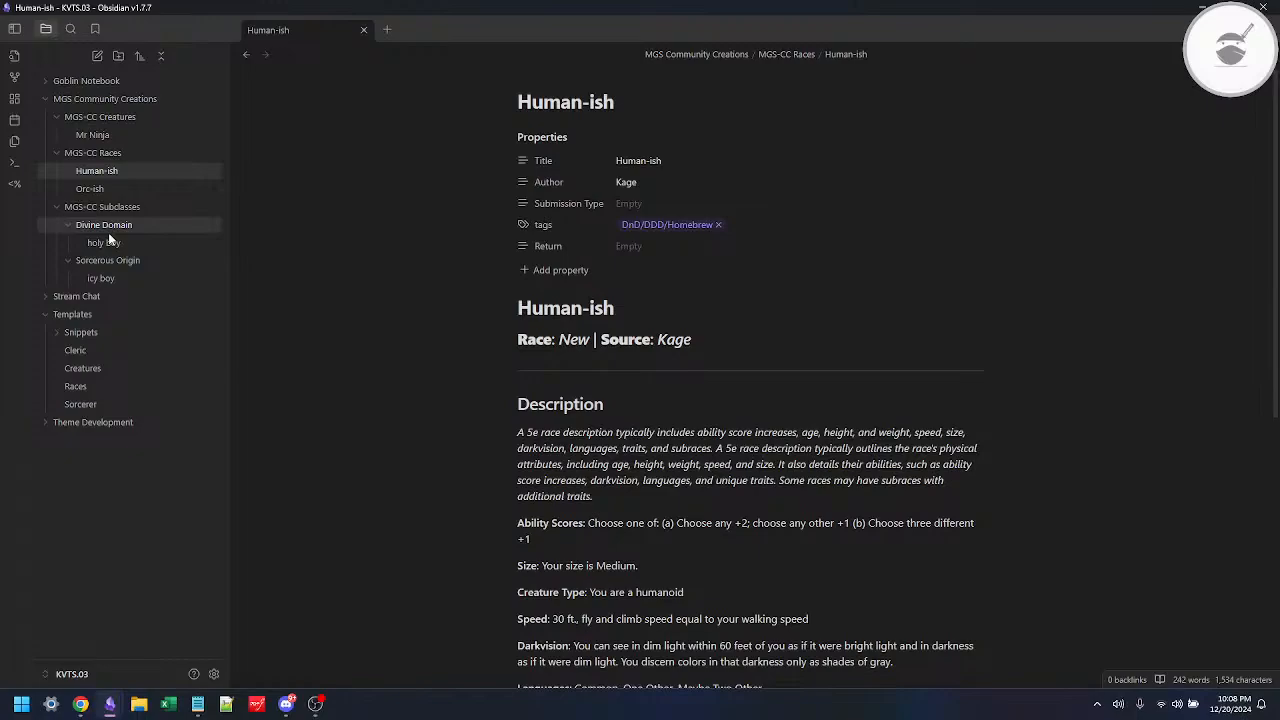
left_click(108, 240)
left_click(93, 278)
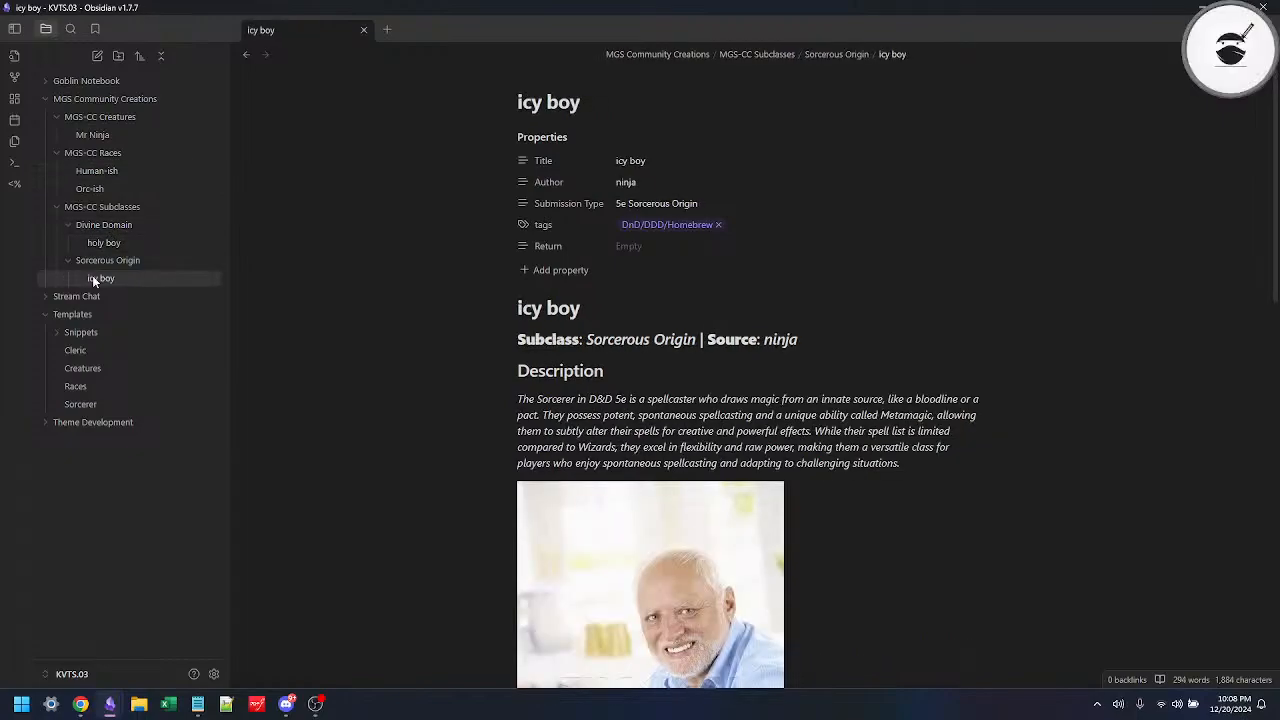
left_click(93, 135)
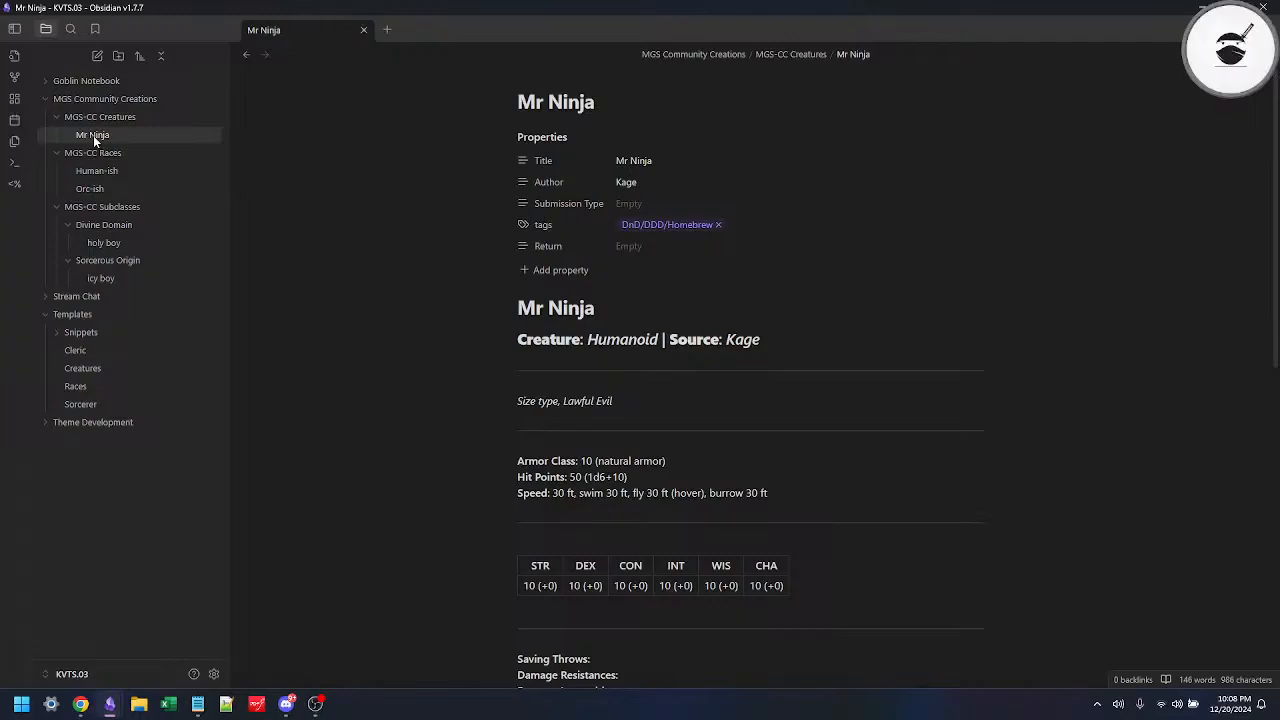
left_click(117, 171)
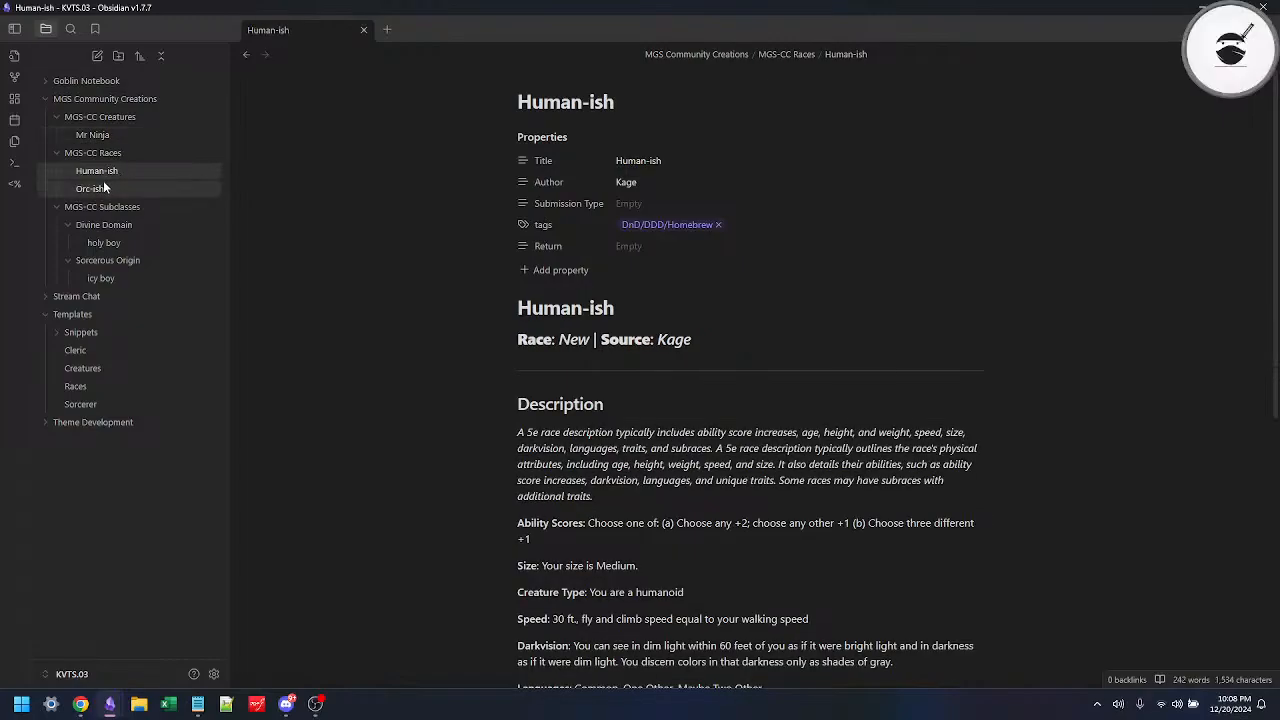
left_click(104, 188)
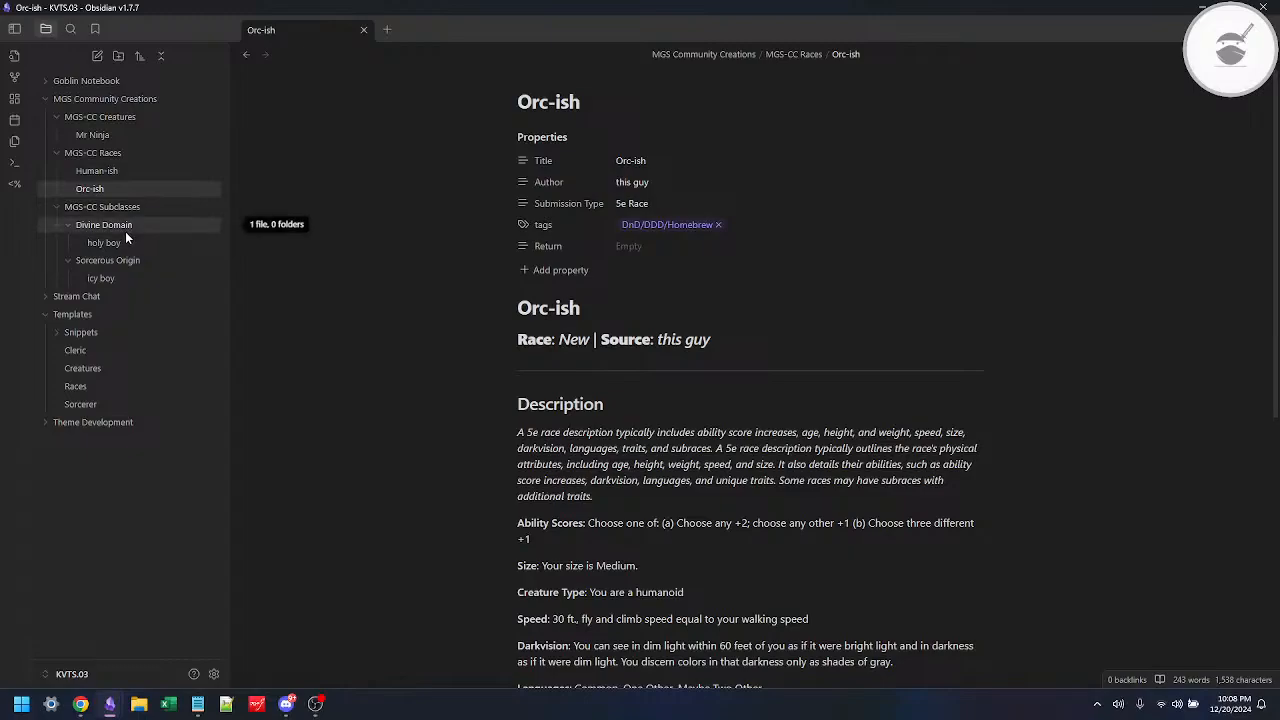
left_click(119, 242)
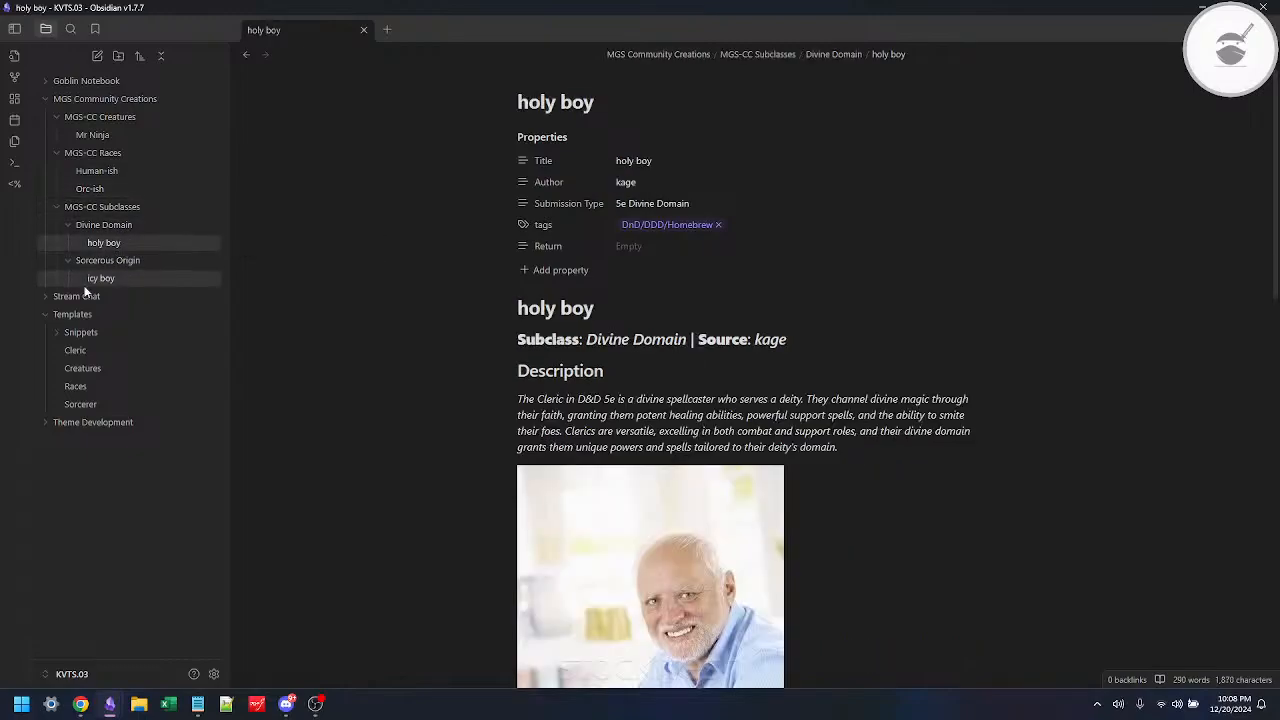
left_click(85, 284)
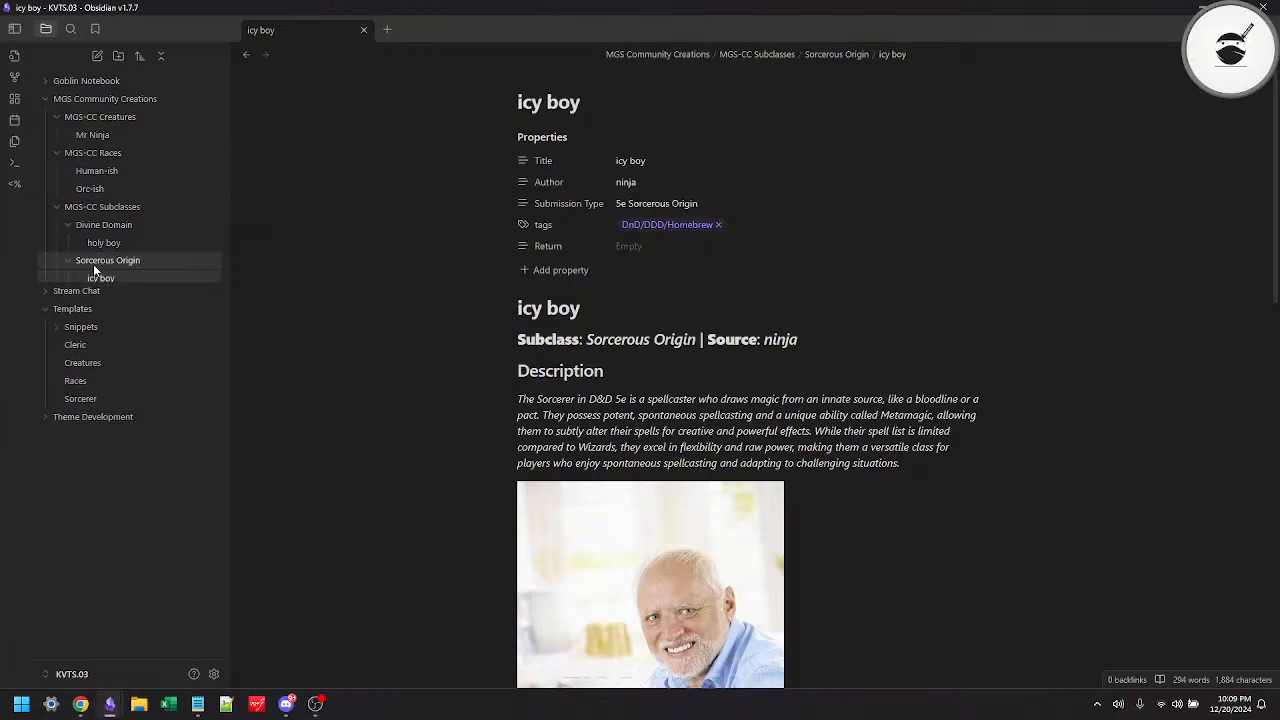
Step: Collapse the Sorcerous Origin, MGS-CC Subclasses, MGS-CC Races and MGS Community Creations folders in the file tree
left_click(93, 262)
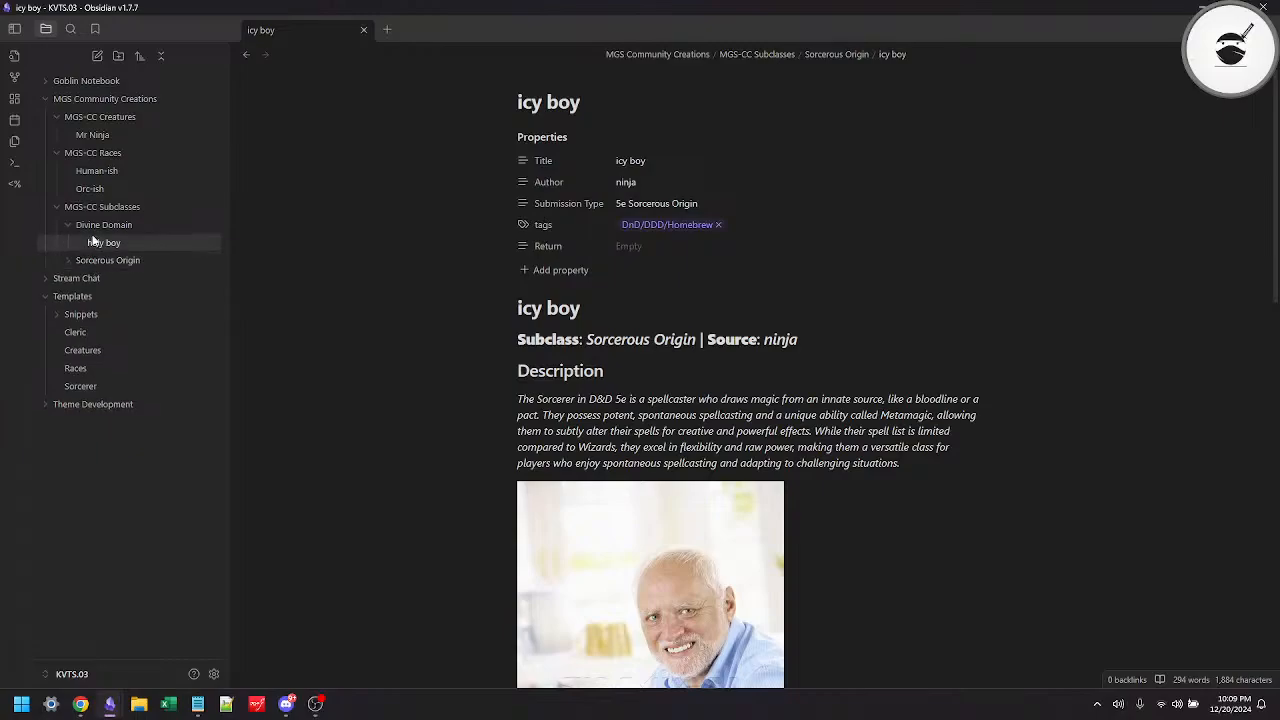
left_click(94, 206)
left_click(83, 155)
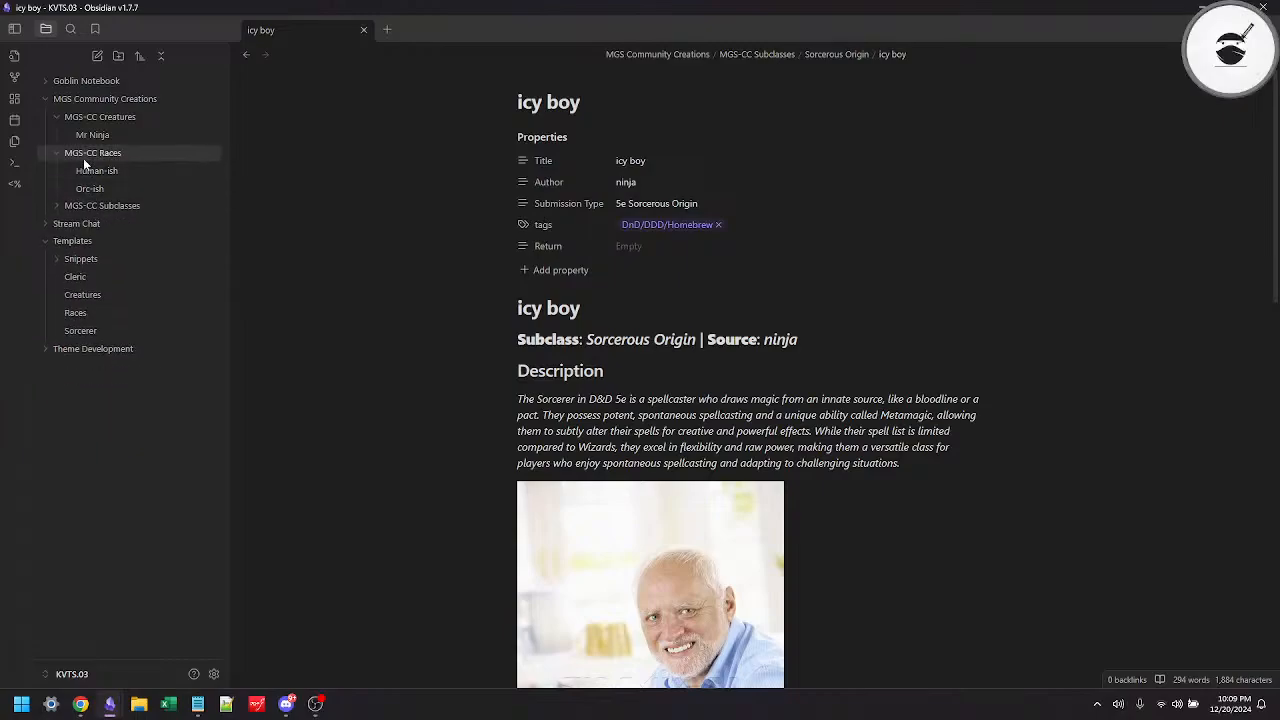
left_click(85, 99)
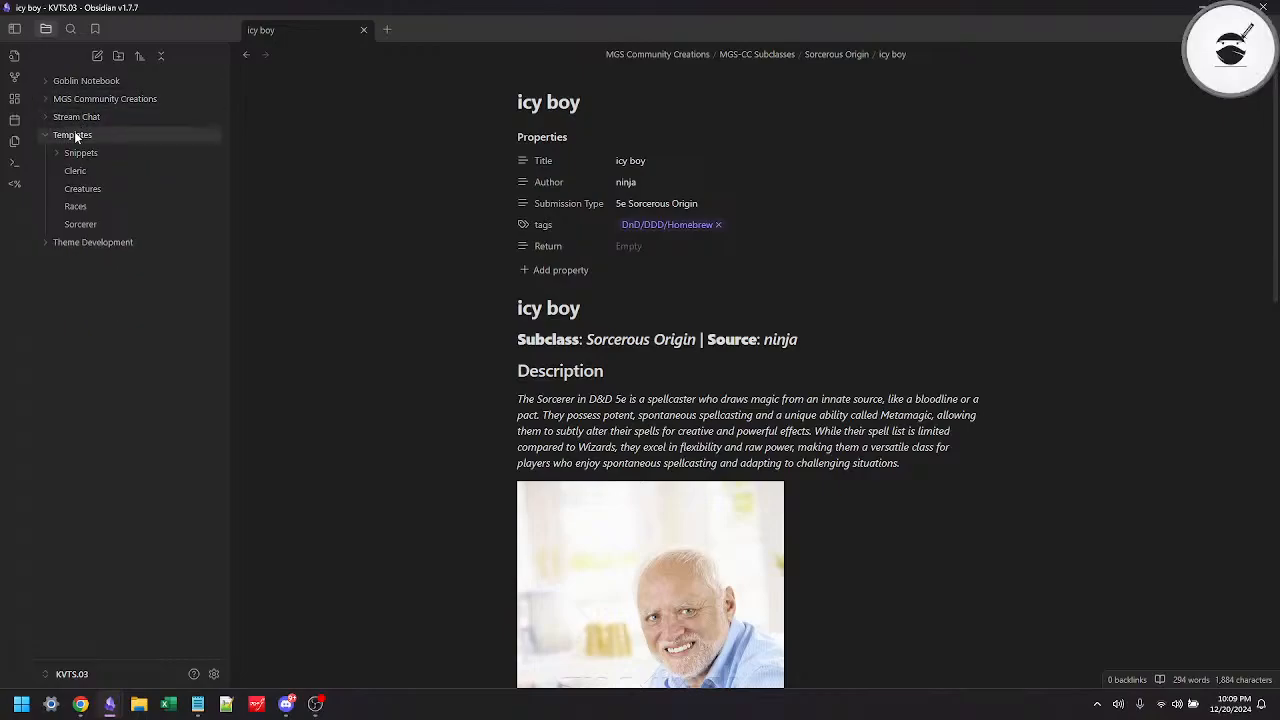